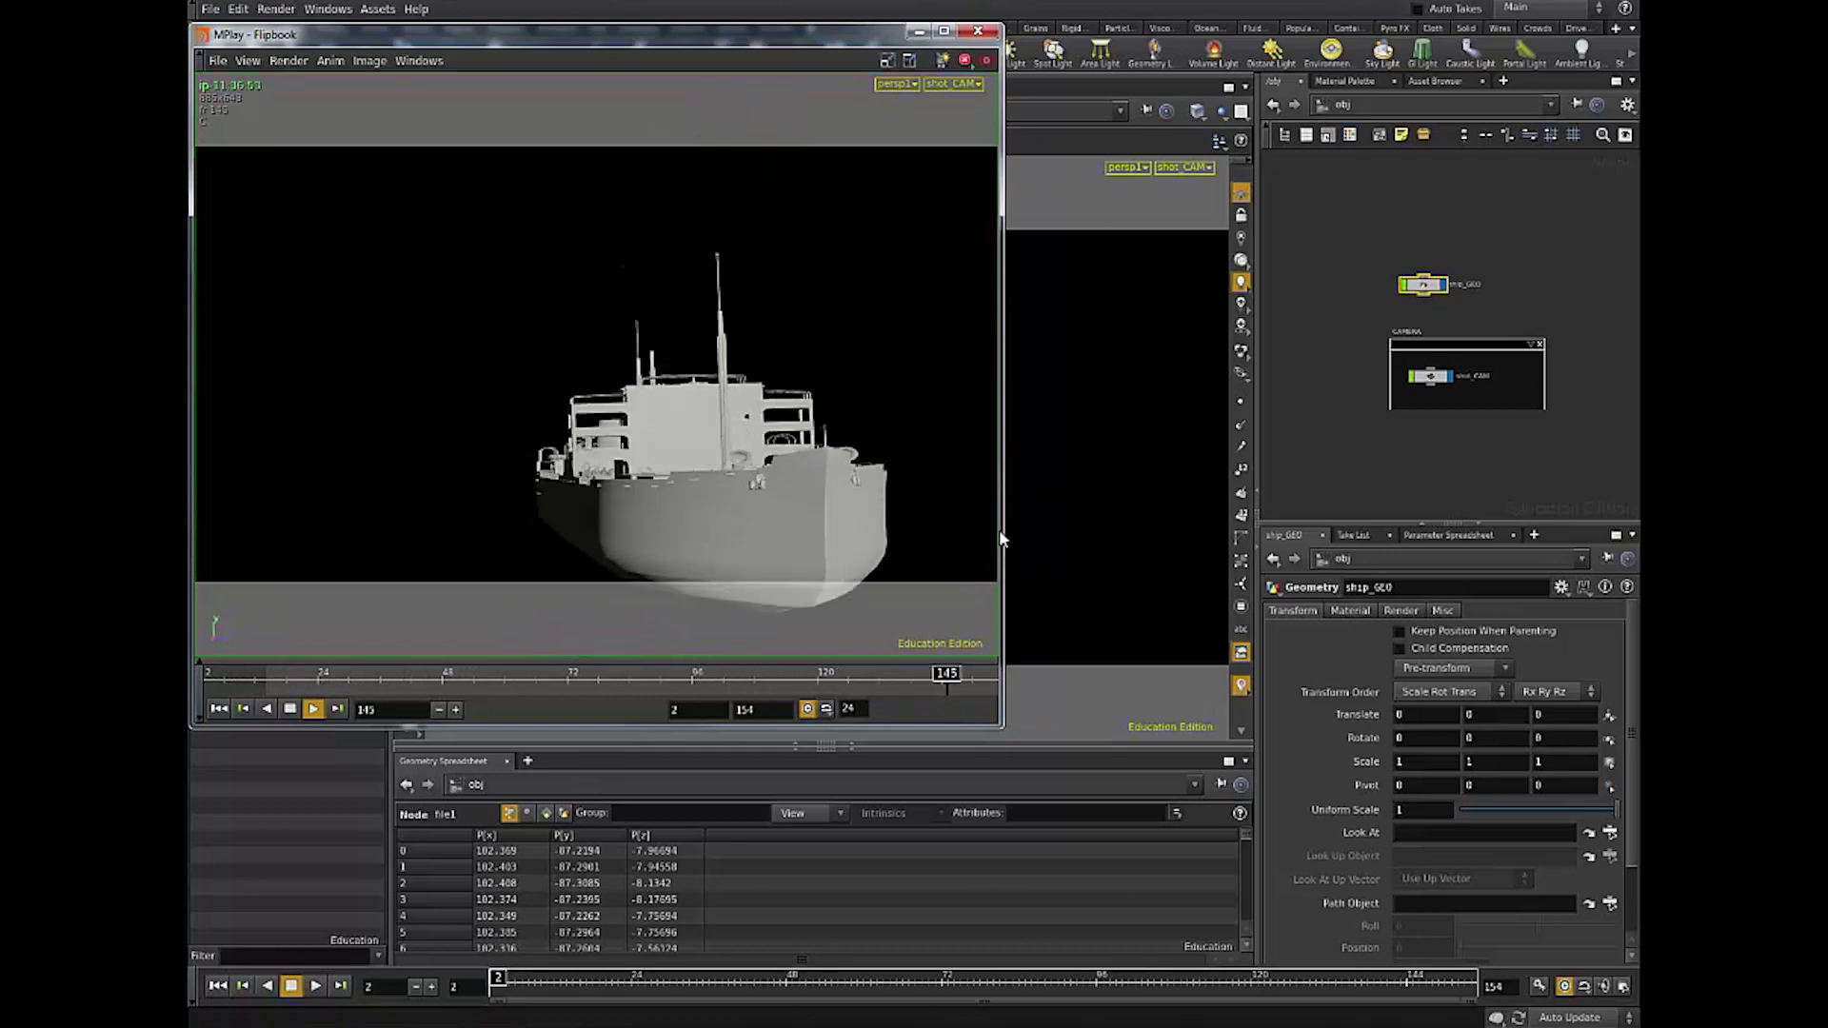
# Step: Play and pause the ship animation flipbook to review the breach motion, and close the flipbook
pyautogui.click(292, 712)
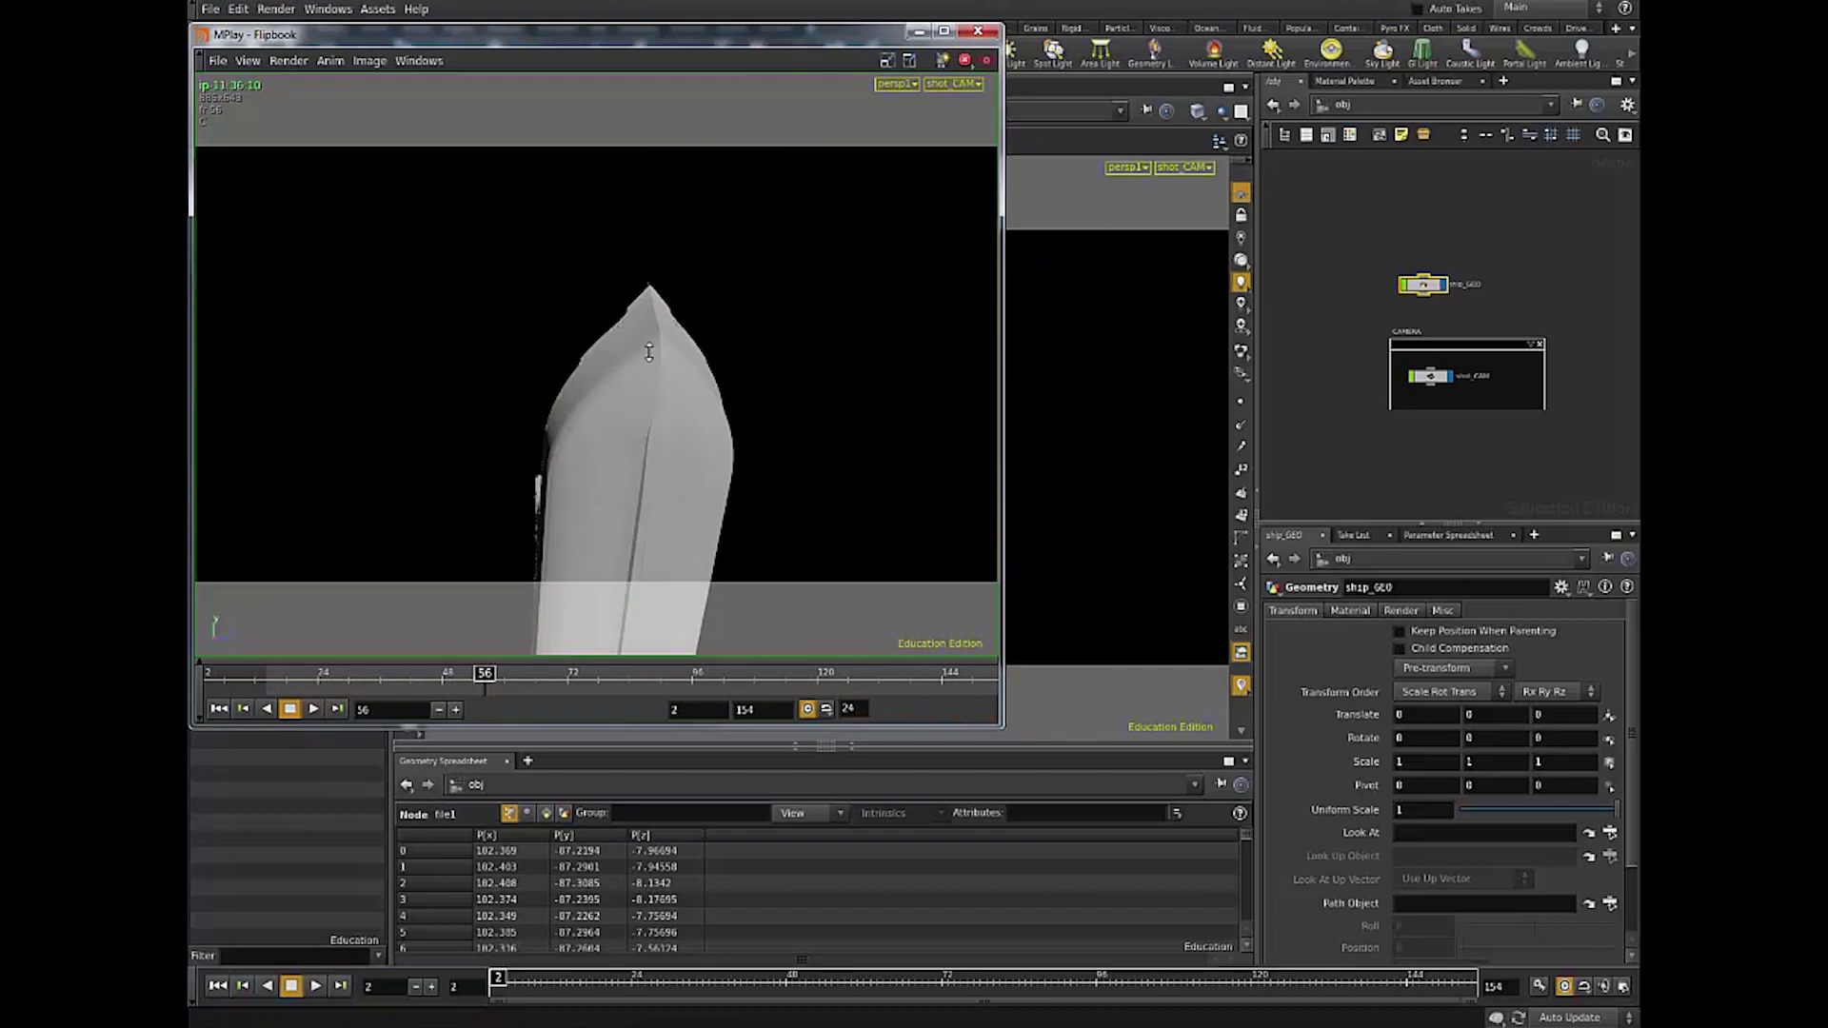
pyautogui.click(312, 709)
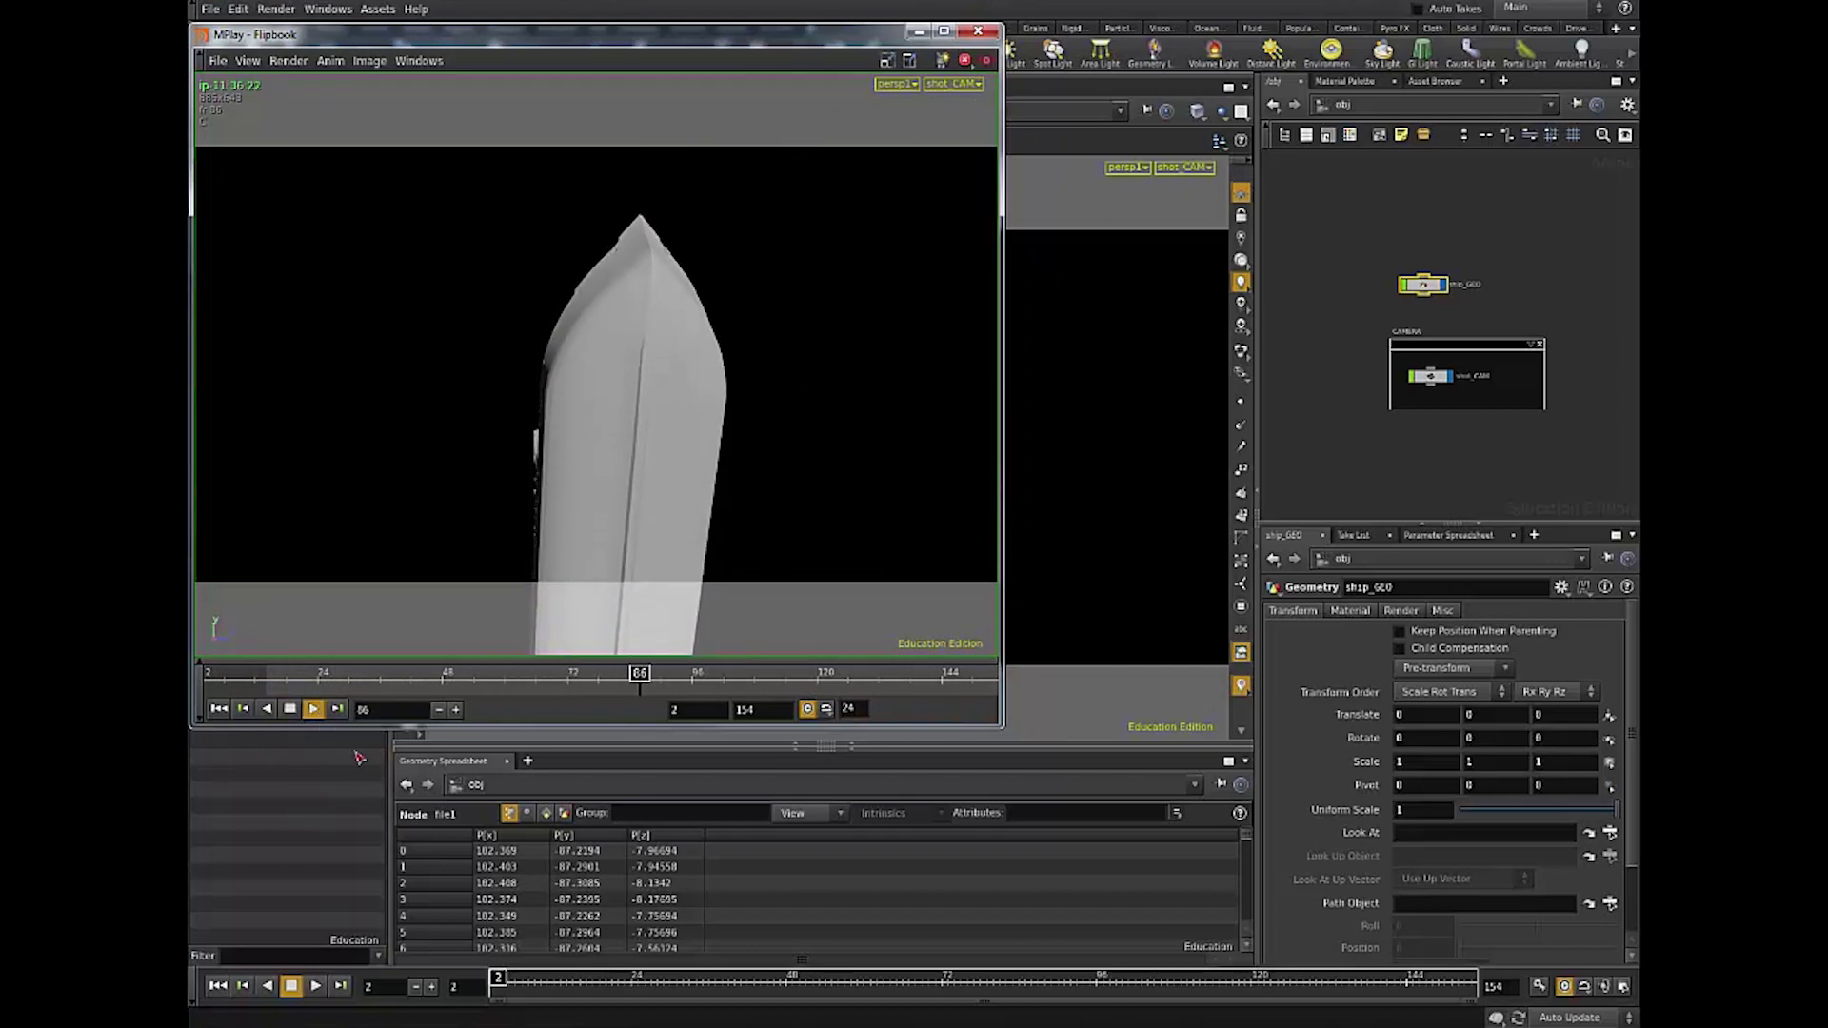
pyautogui.click(289, 709)
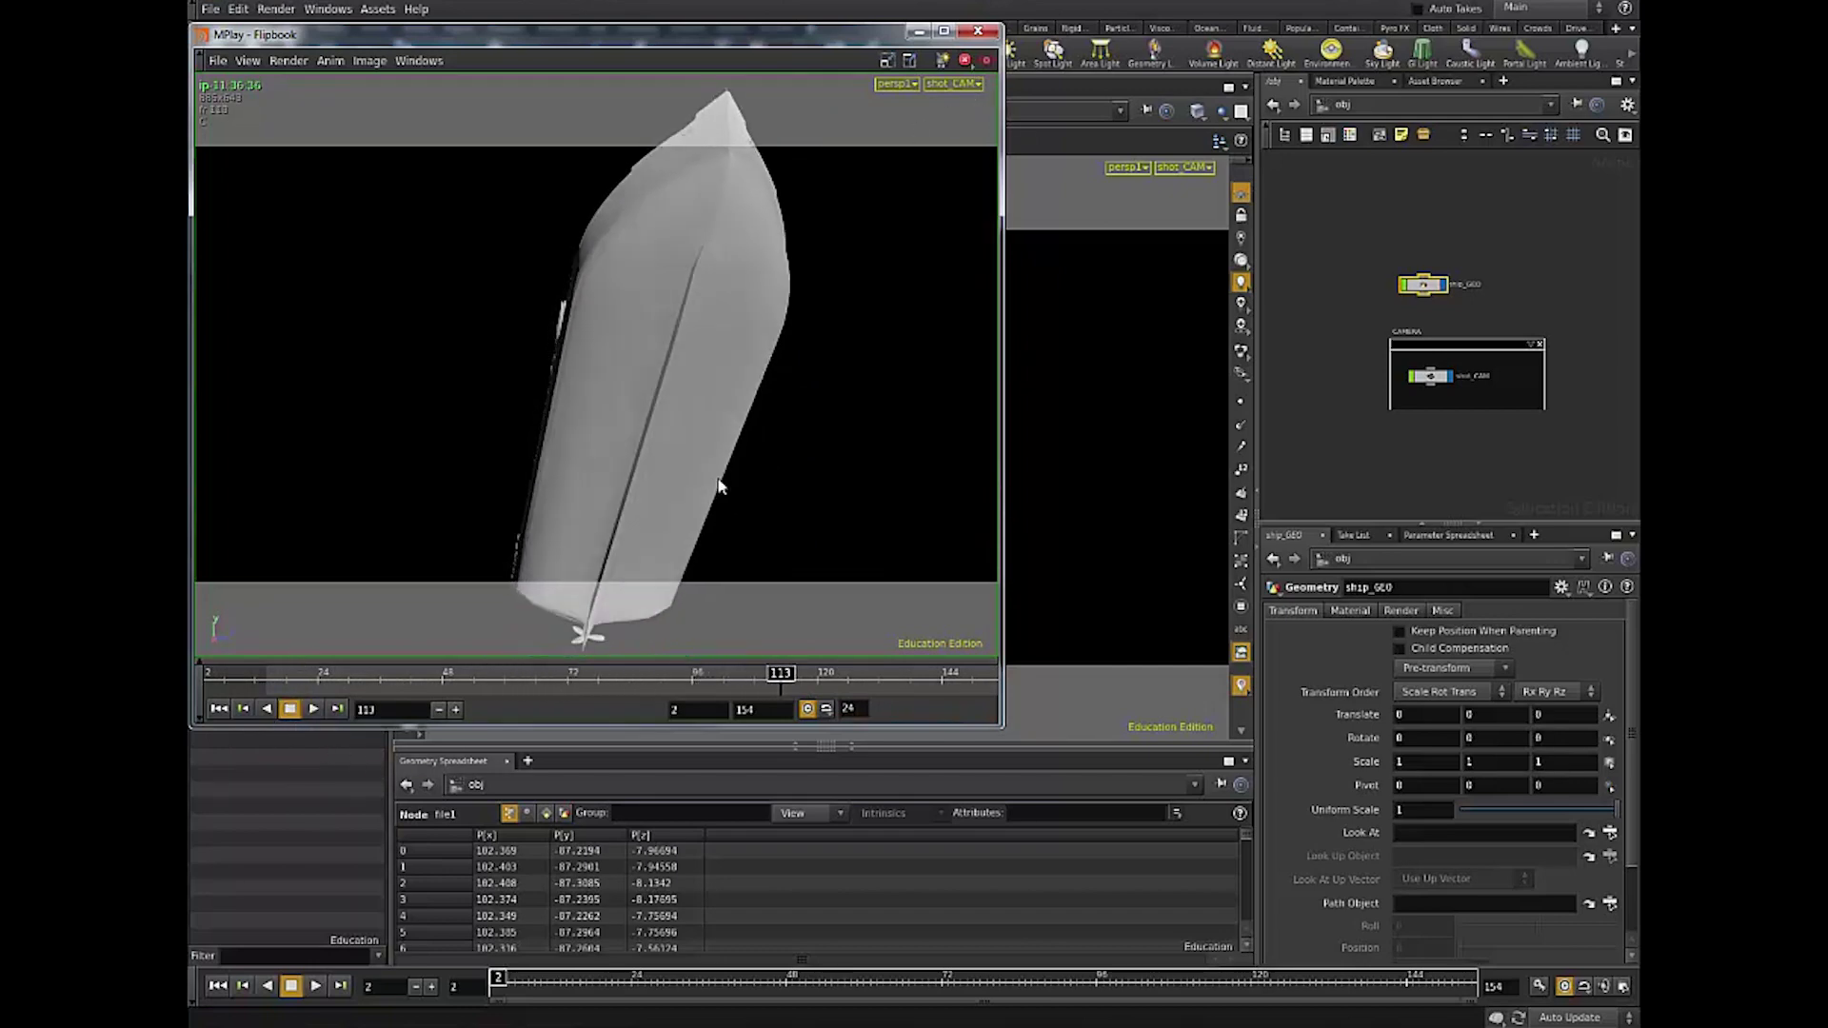
pyautogui.click(978, 31)
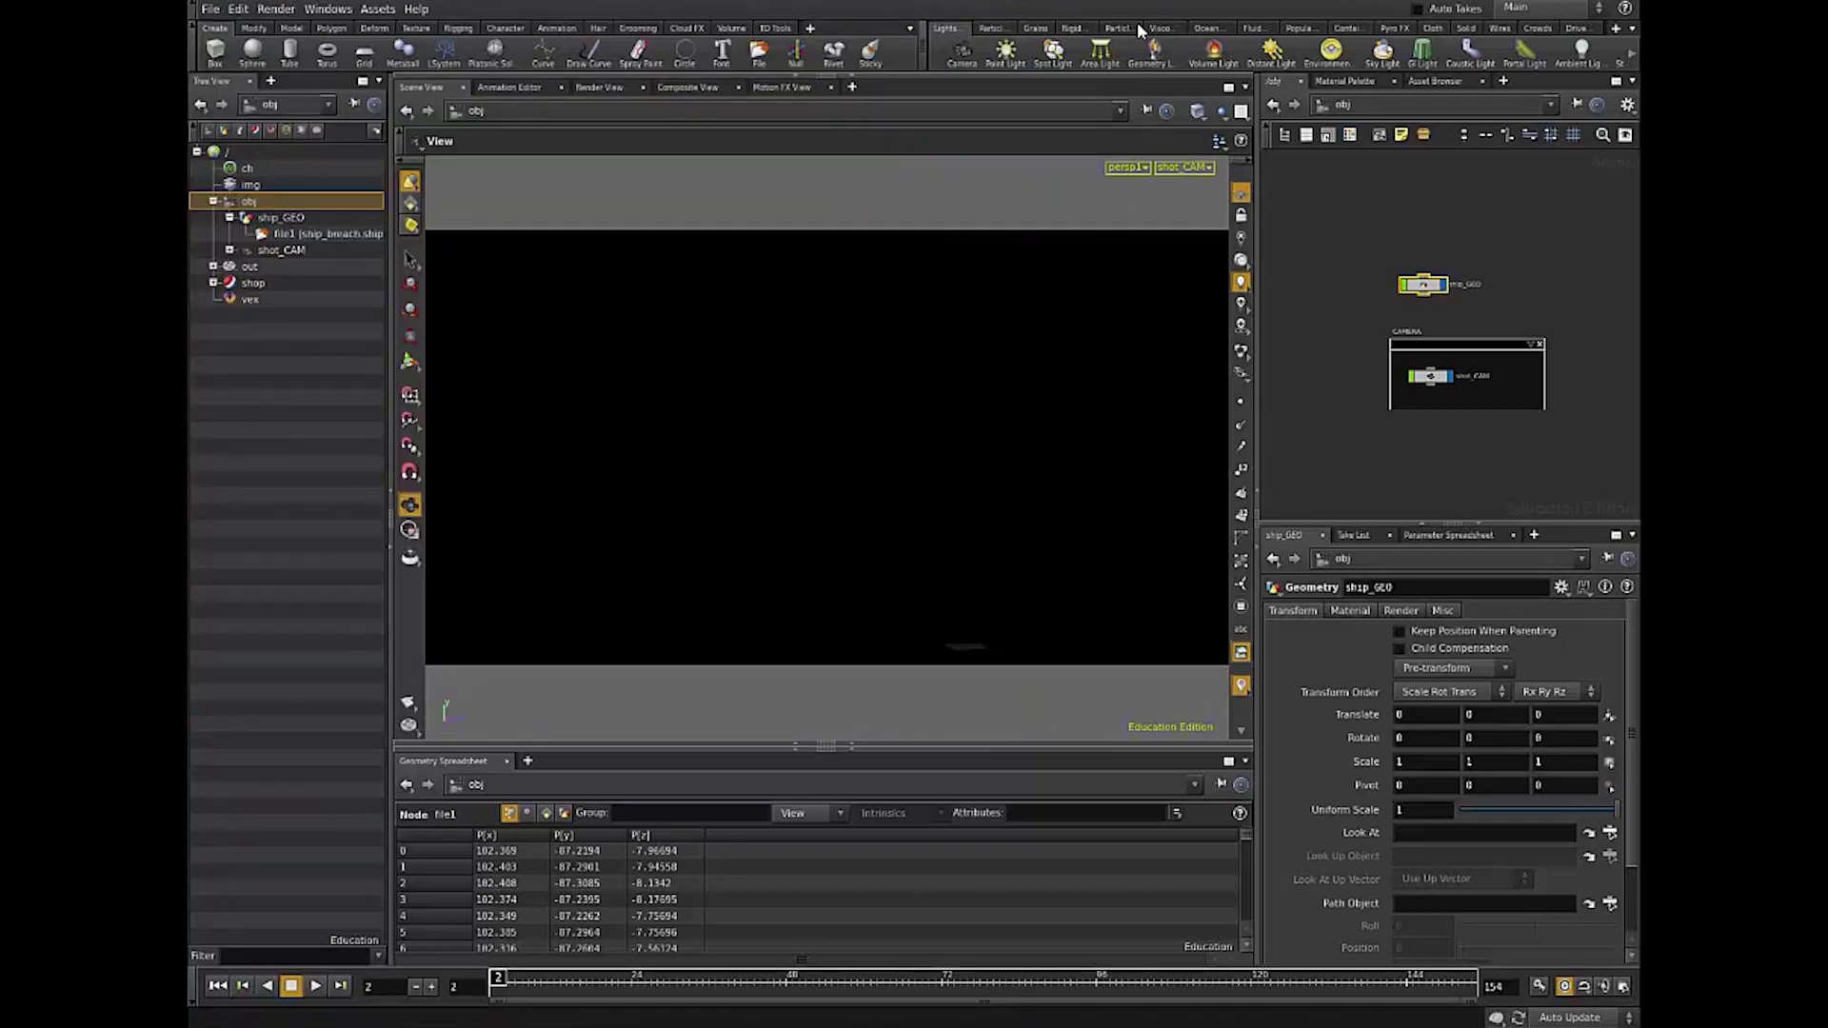
# Step: Find the particle fluid tools and create a FLIP tank in the ship scene
pyautogui.click(1212, 28)
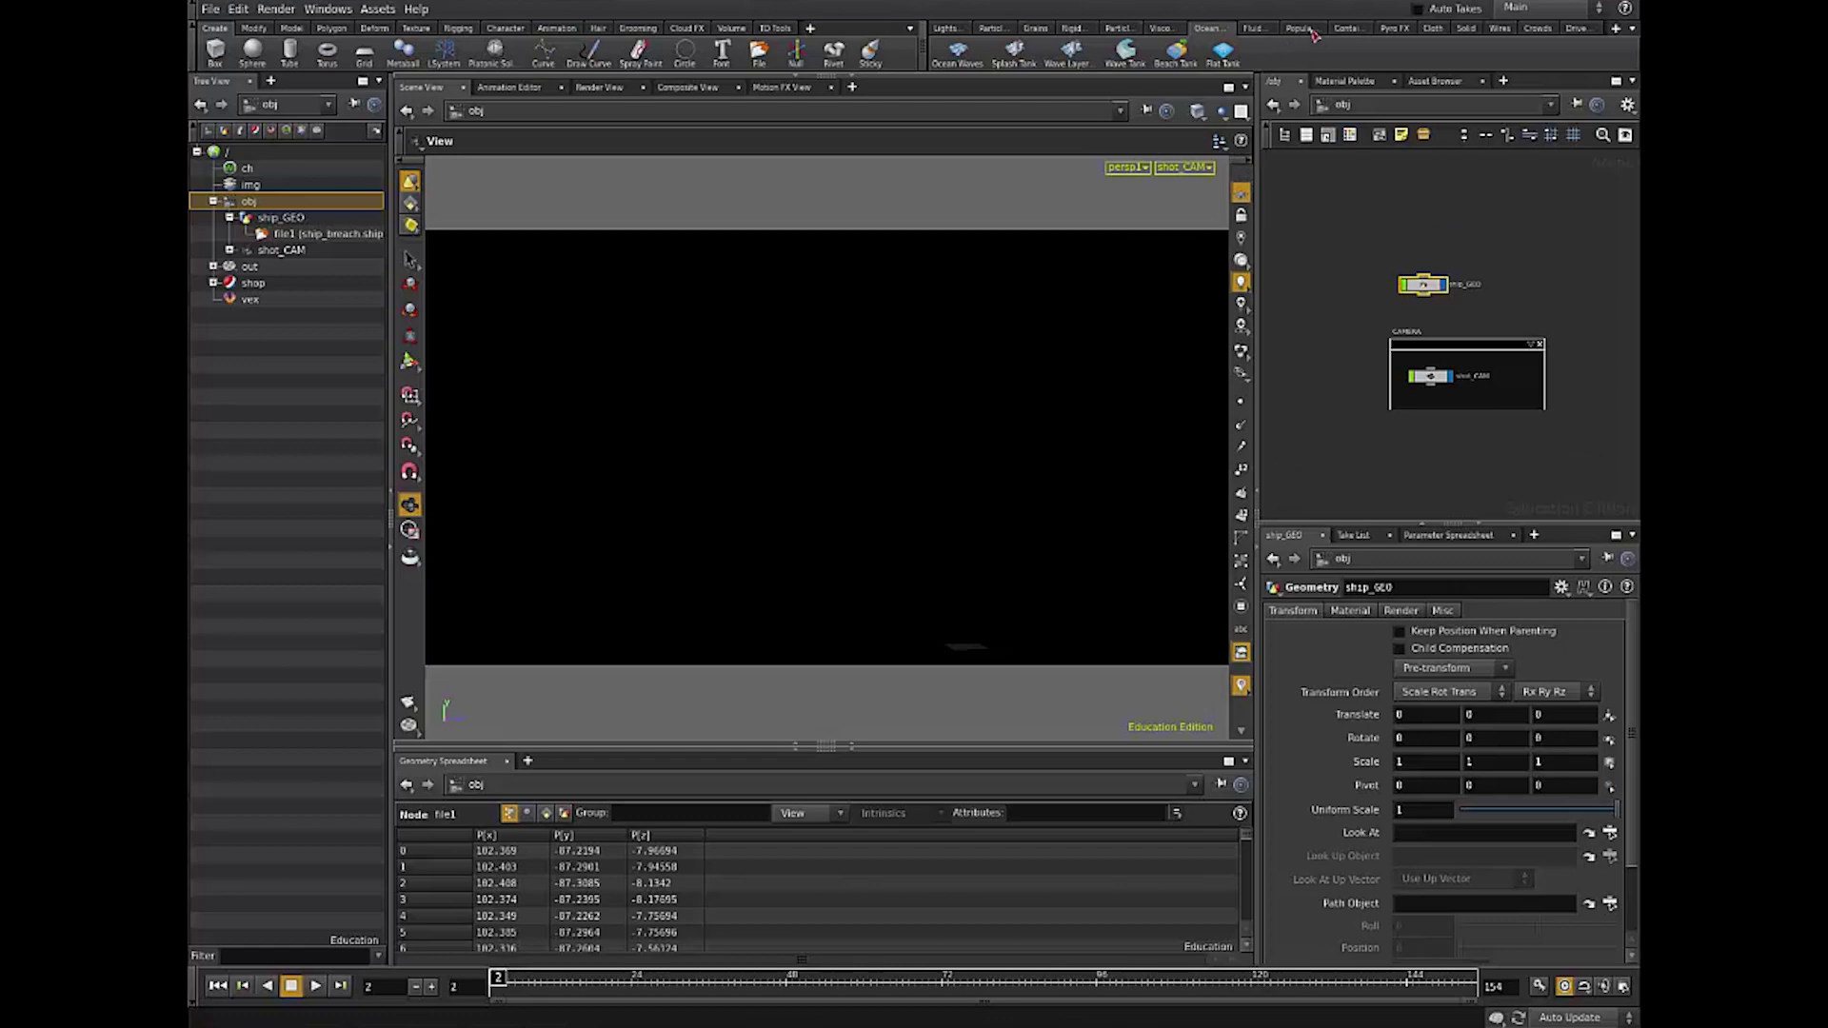
pyautogui.click(987, 29)
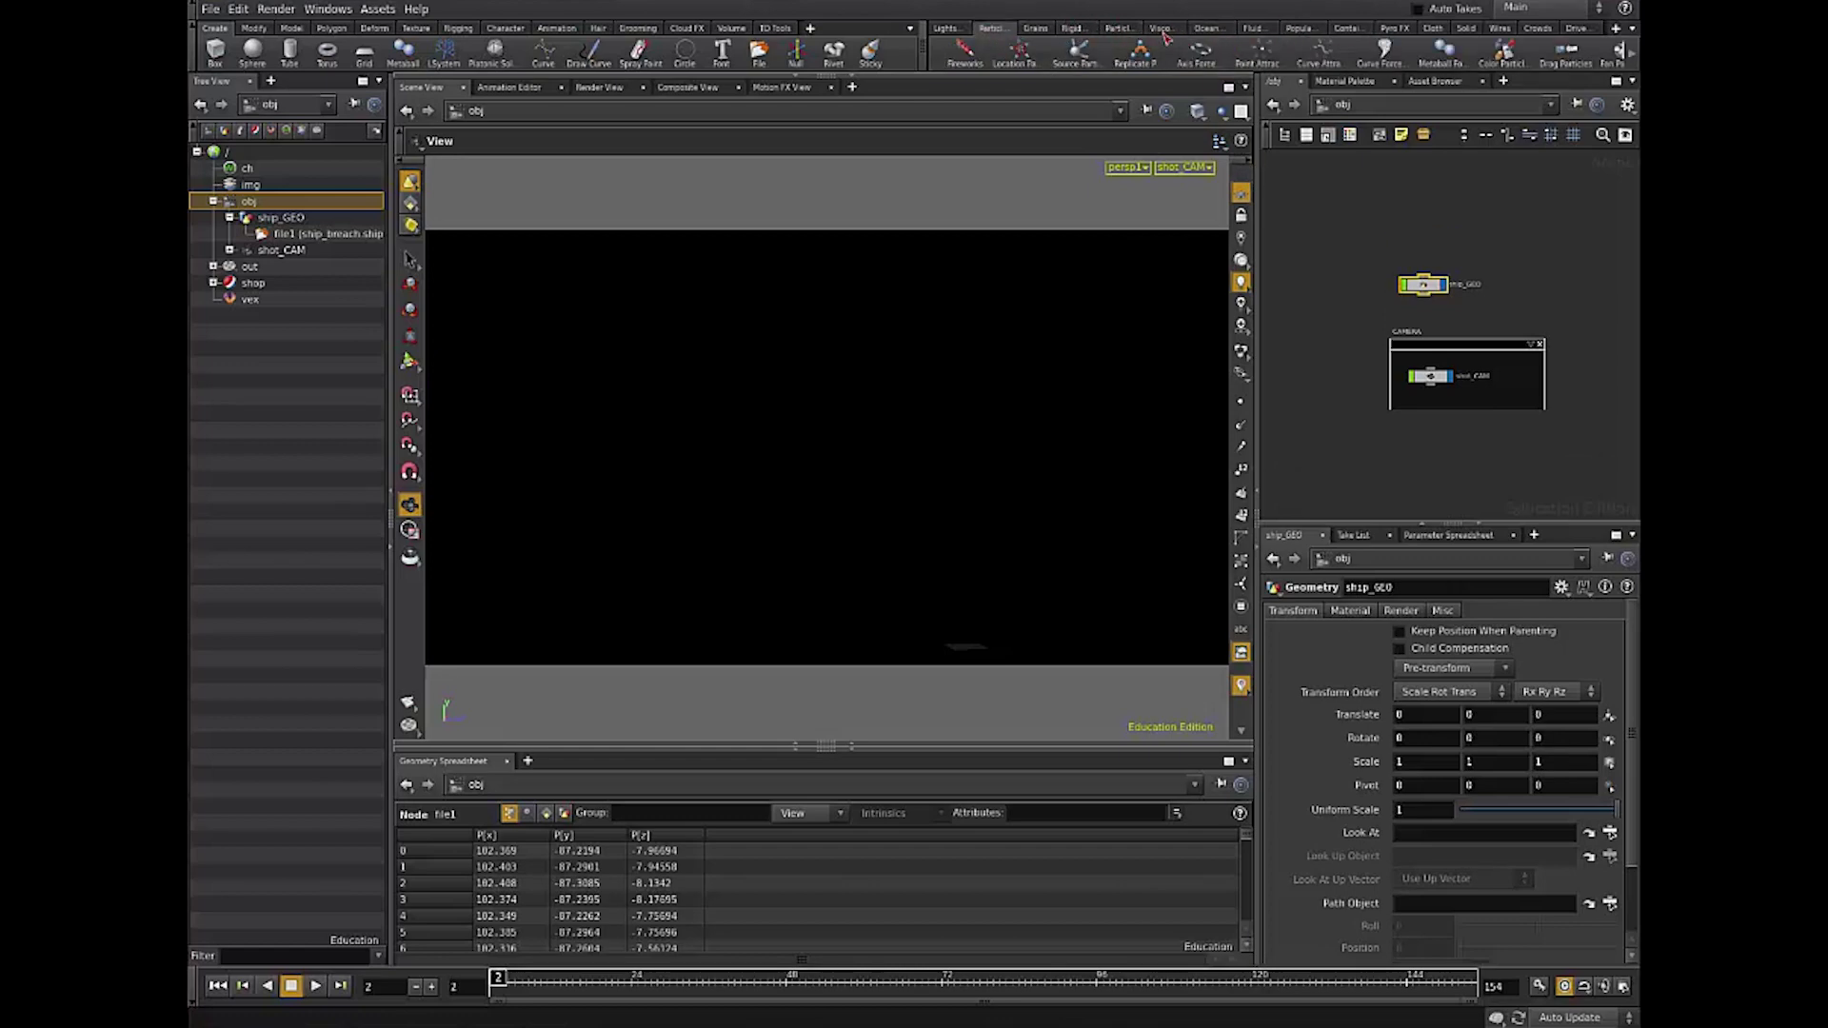
pyautogui.click(1118, 28)
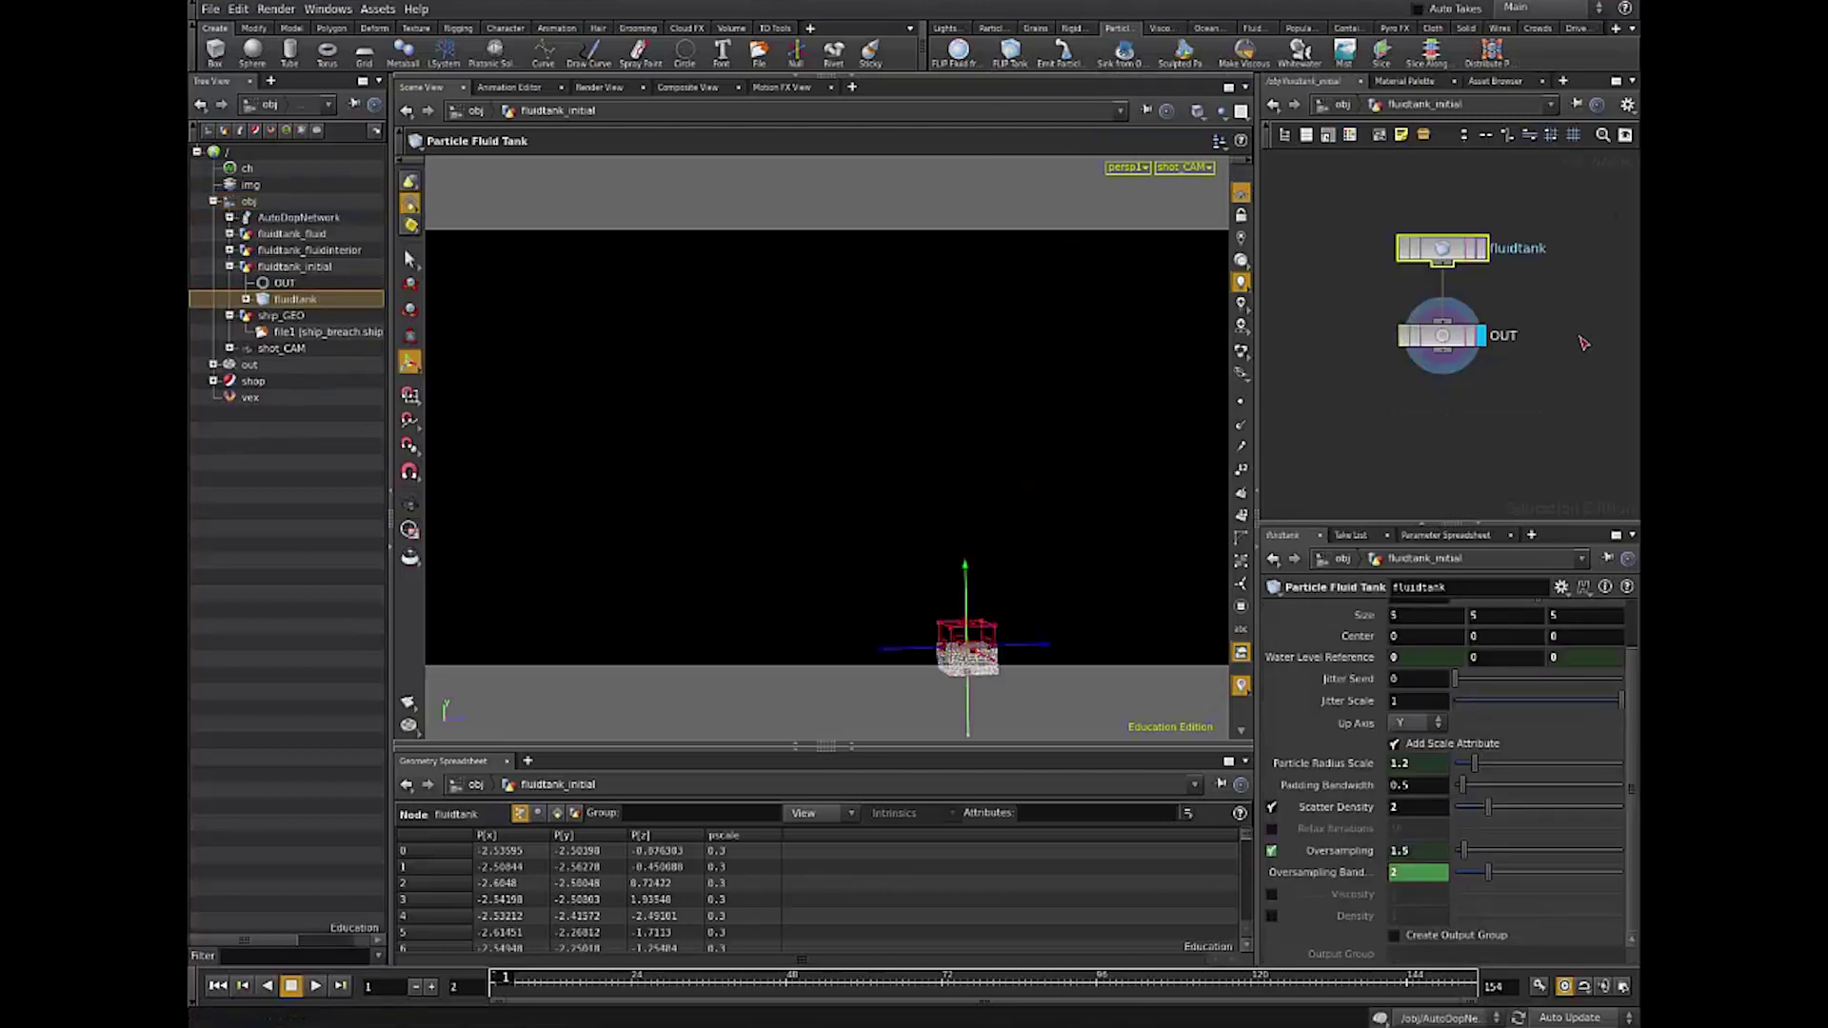
# Step: Return to object level and arrange fluidtank_initial, fluidtank_fluid and fluidtank_fluidinterior in a column above AutoDopNetwork
pyautogui.press('u')
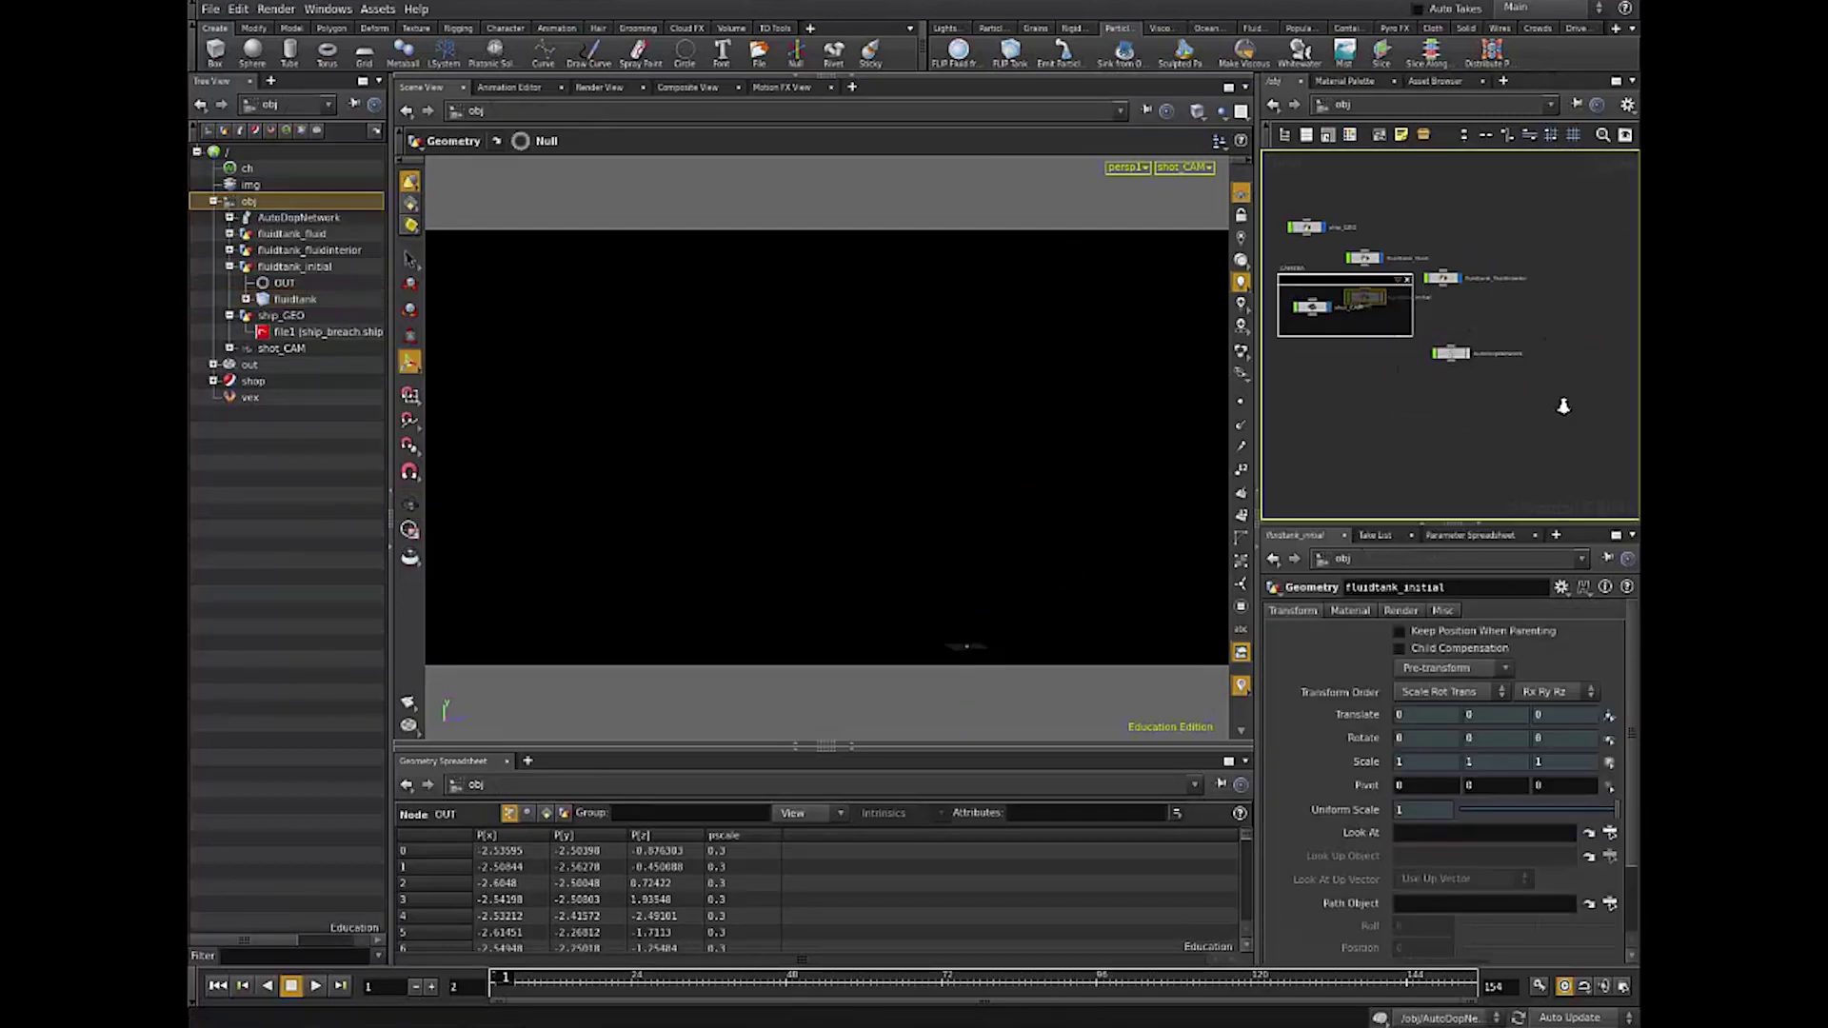
pyautogui.scroll(-1, 1480, 409)
pyautogui.scroll(4, 1404, 261)
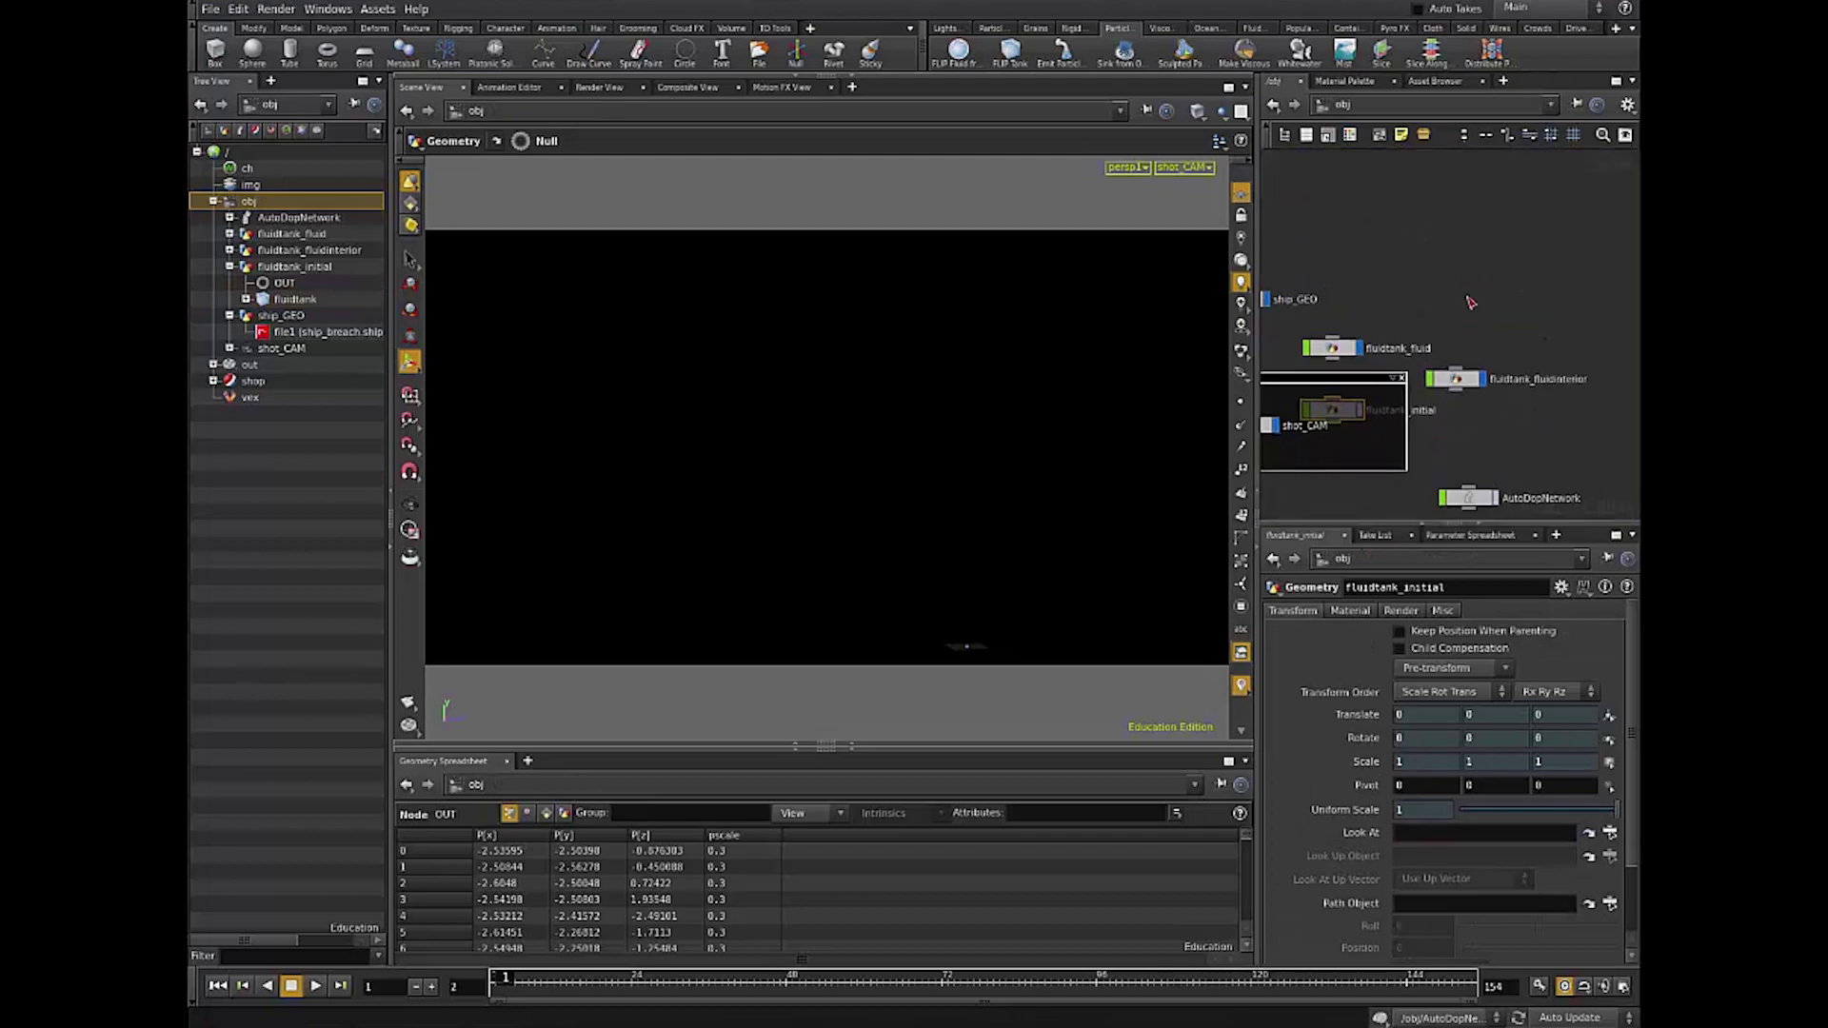
pyautogui.moveTo(1533, 400); pyautogui.dragTo(1491, 263)
pyautogui.moveTo(1366, 294); pyautogui.dragTo(1492, 344)
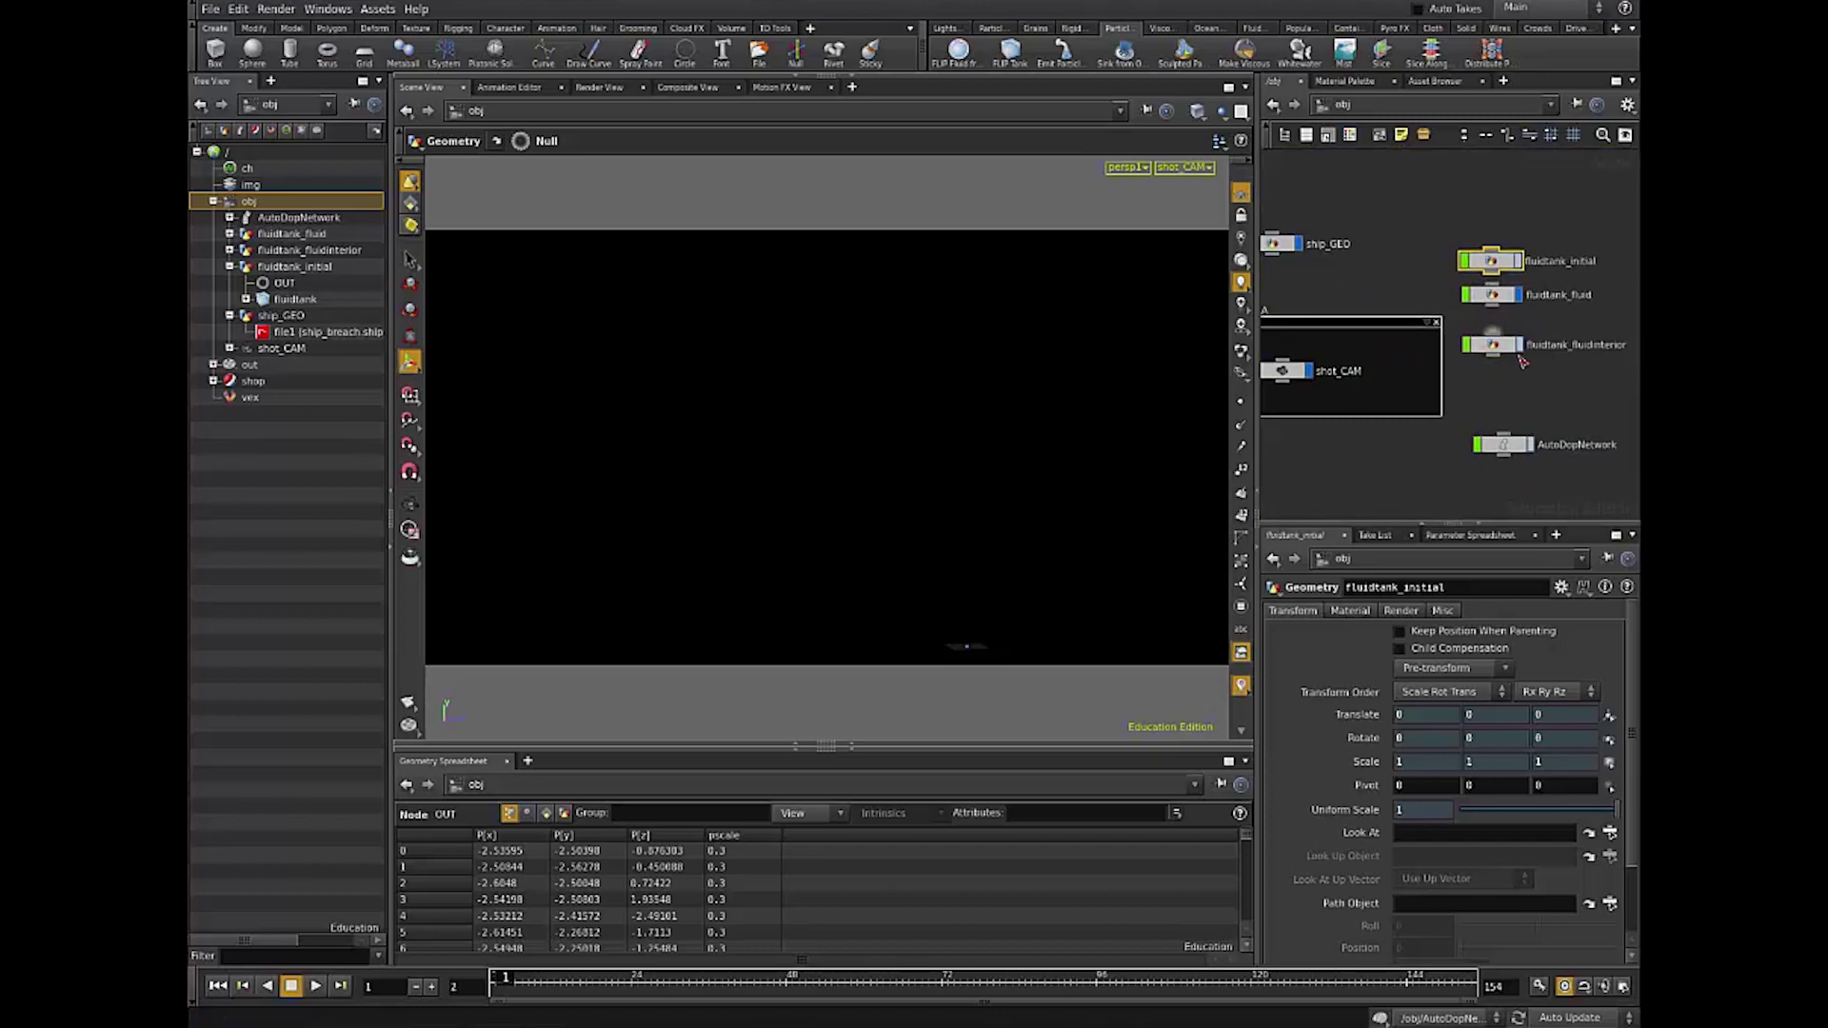
pyautogui.moveTo(1492, 296); pyautogui.dragTo(1495, 303)
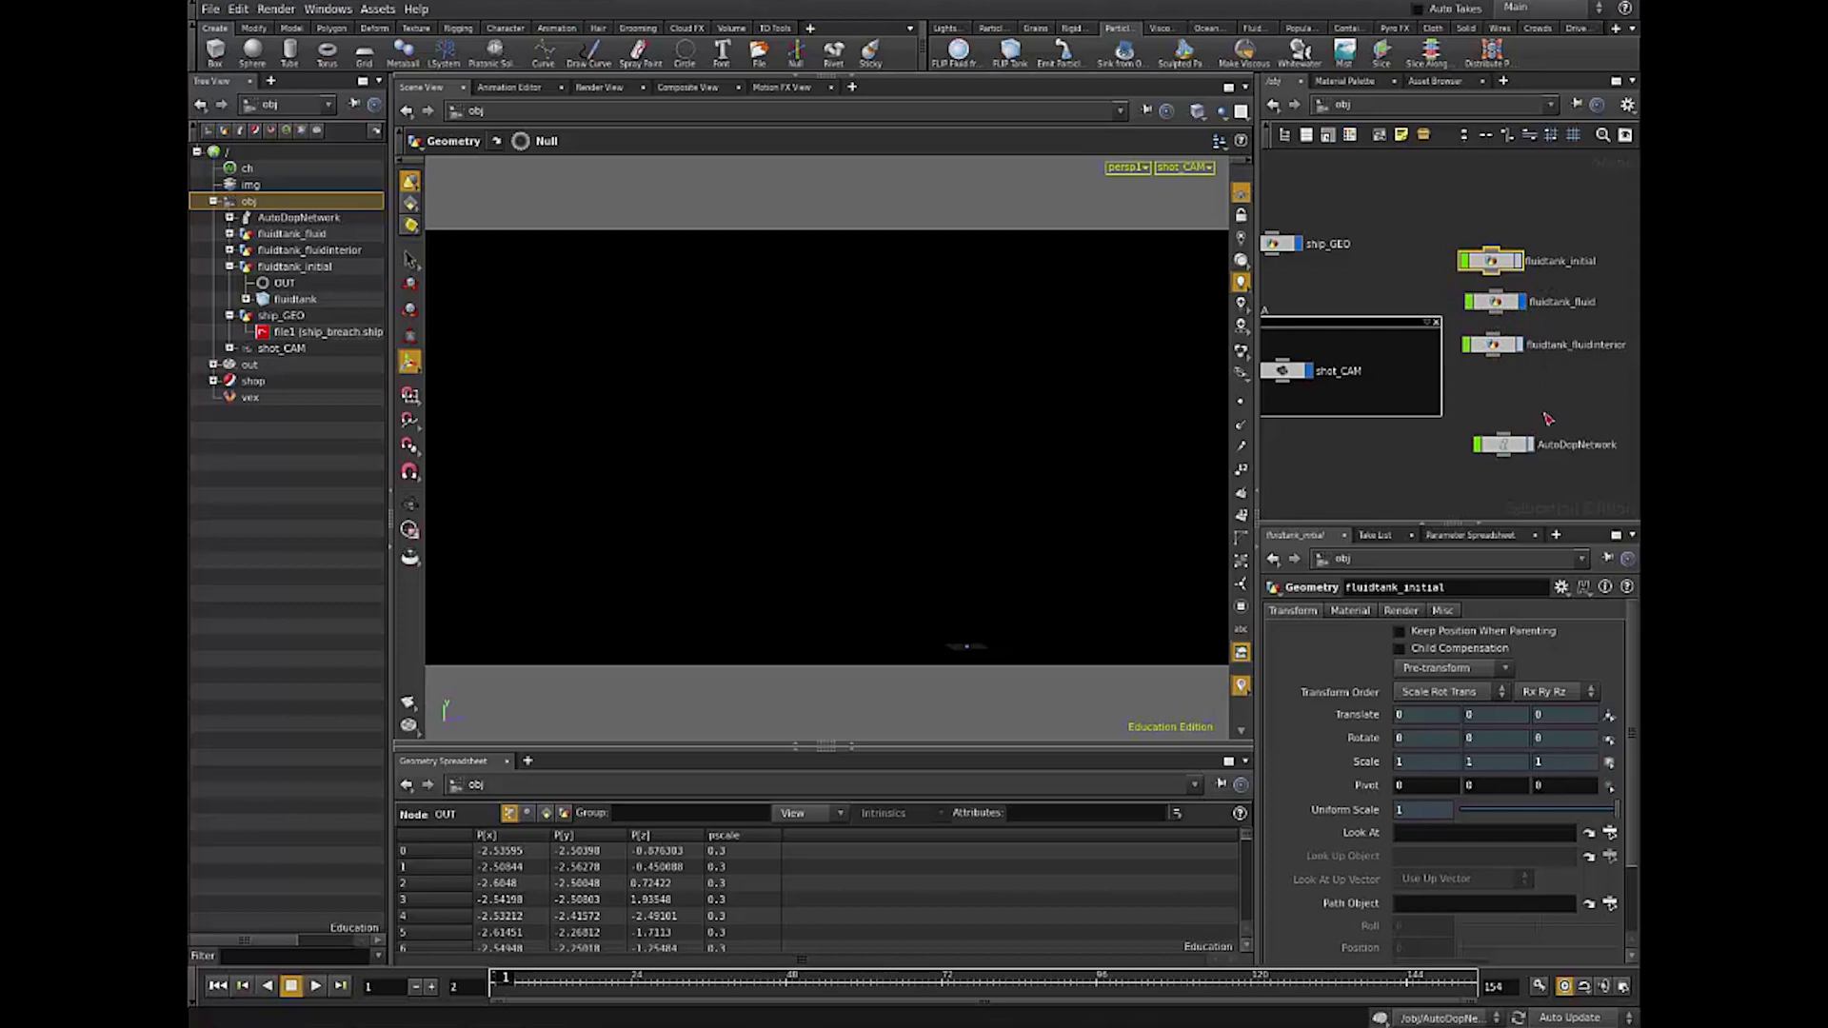
pyautogui.click(1502, 444)
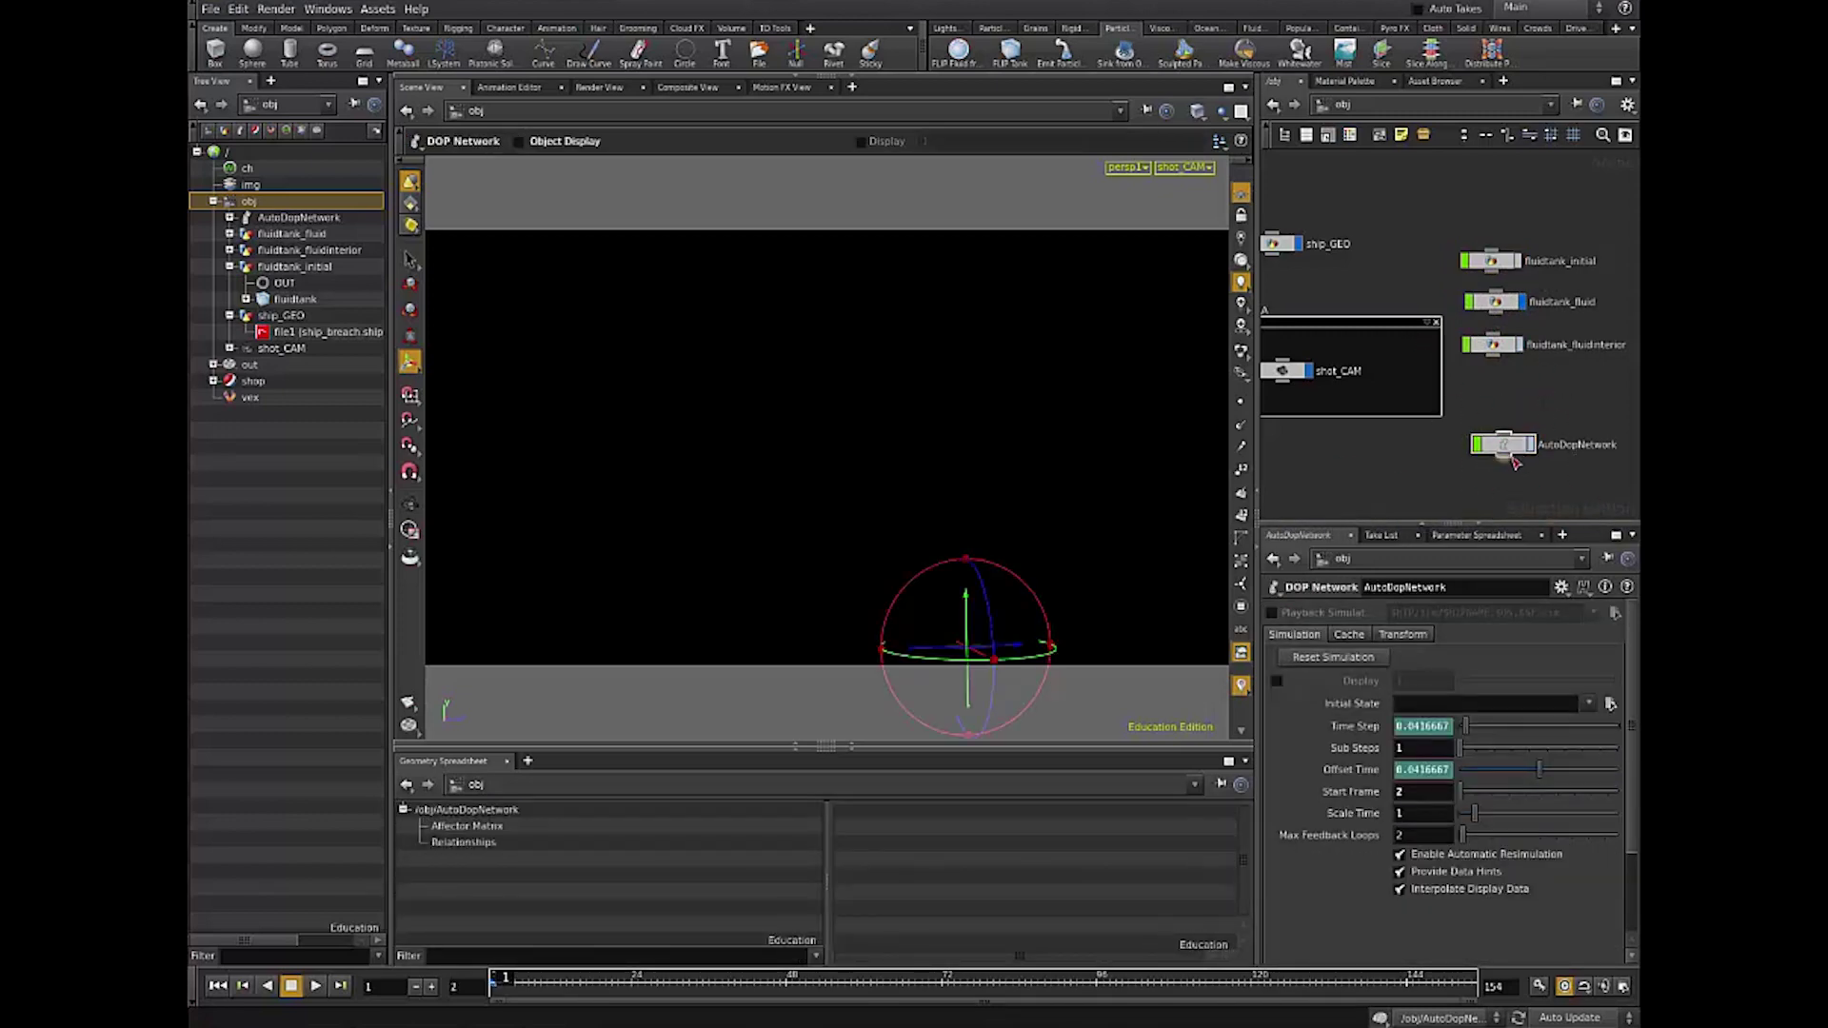
pyautogui.moveTo(1514, 462); pyautogui.dragTo(1496, 458)
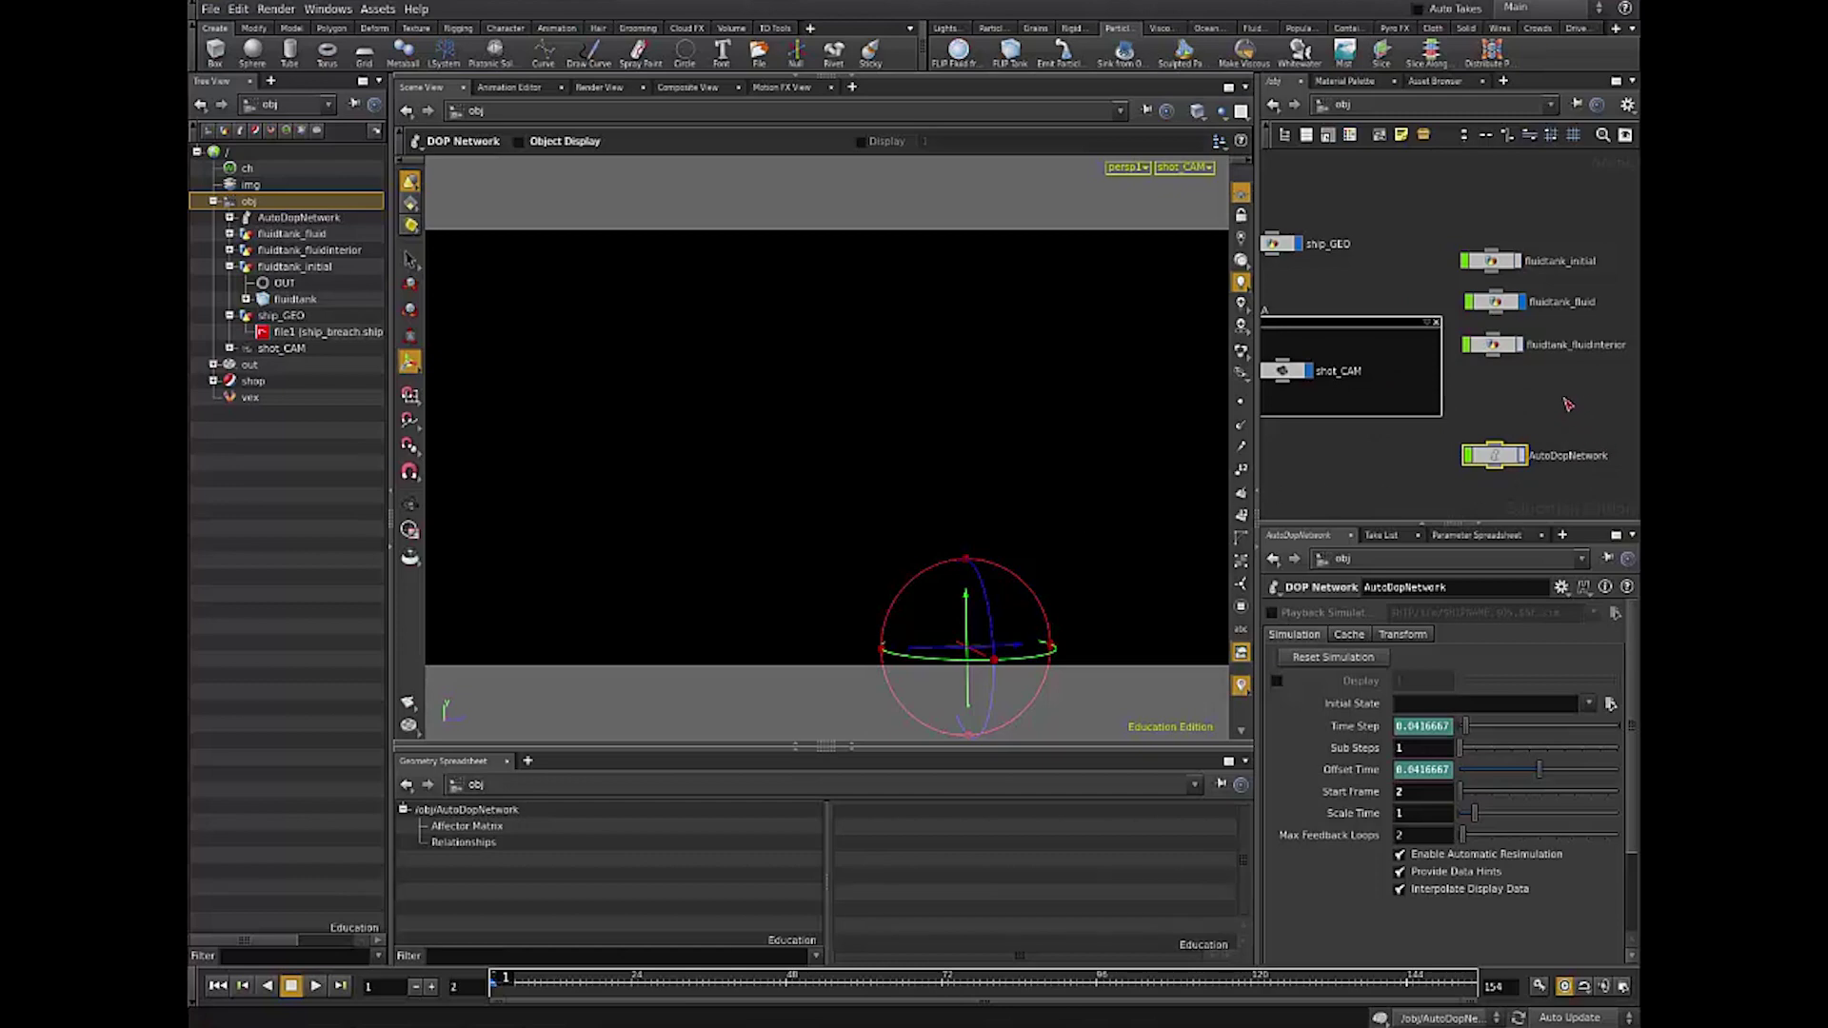
# Step: Align fluidtank_initial above the other fluid nodes and turn on its display
pyautogui.moveTo(1568, 405); pyautogui.dragTo(1534, 425, button='middle')
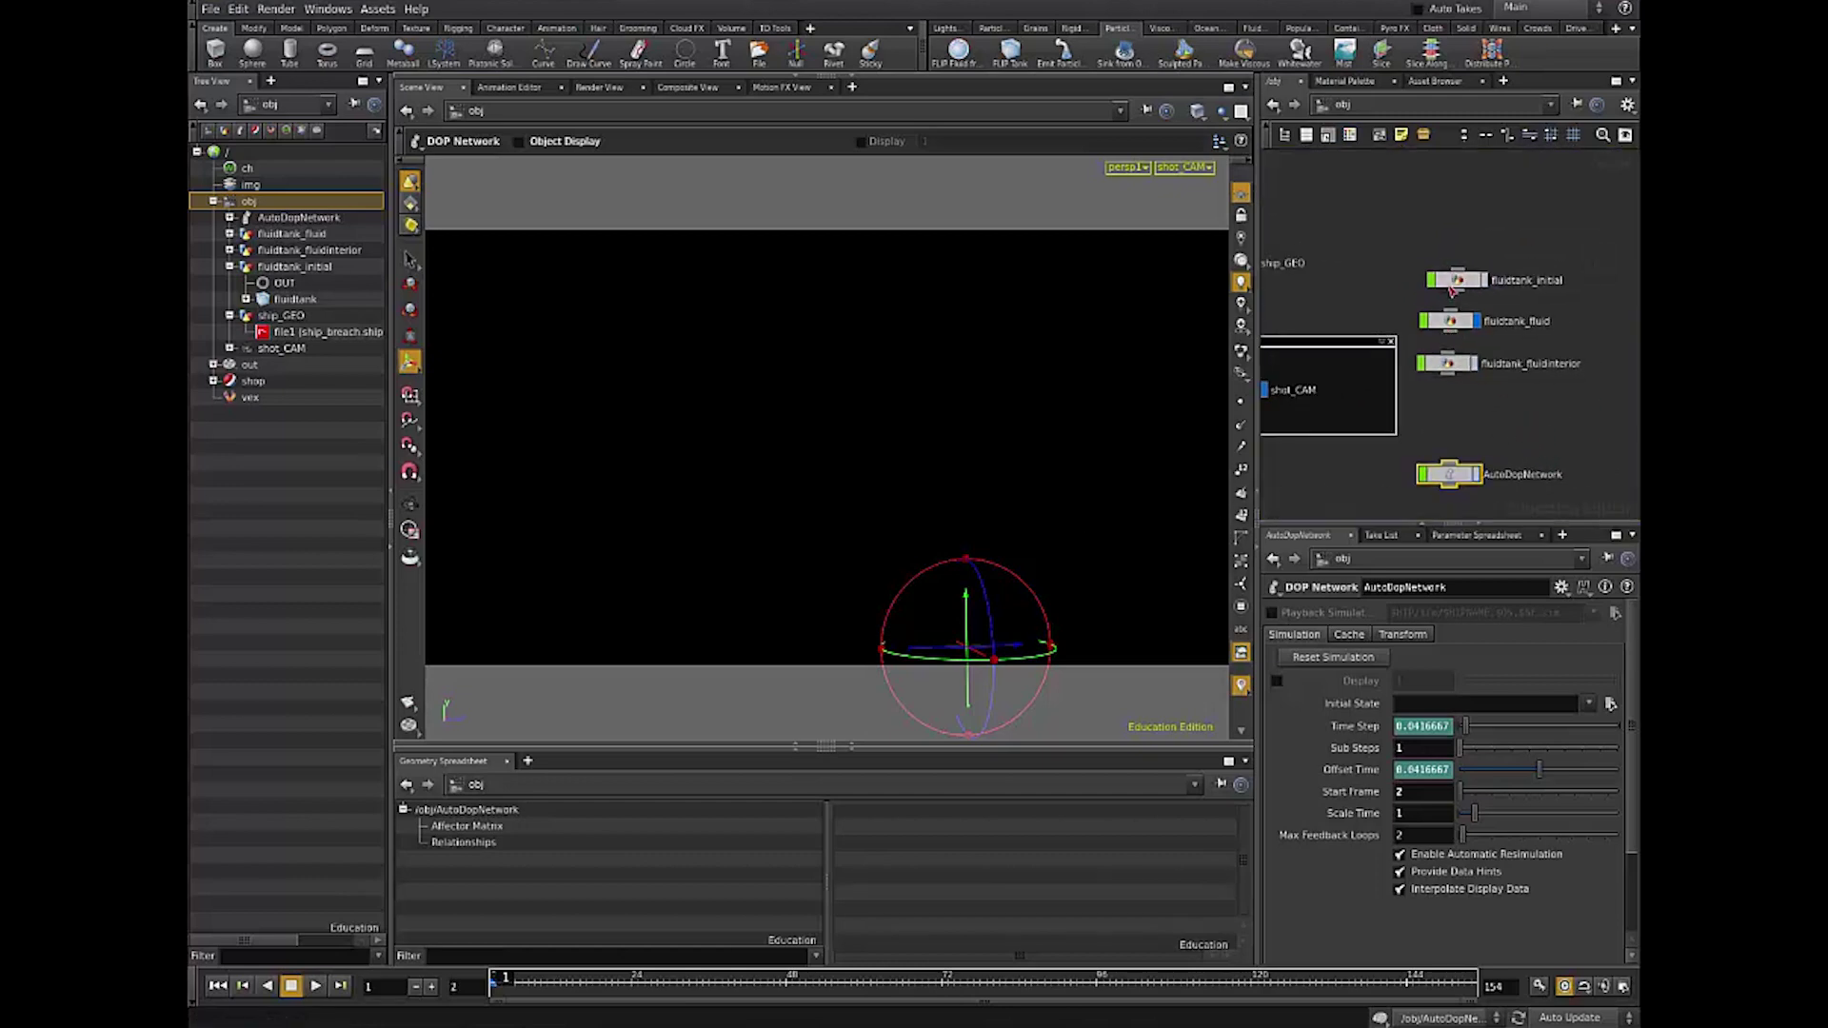
pyautogui.moveTo(1452, 288); pyautogui.dragTo(1439, 291)
pyautogui.click(1454, 321)
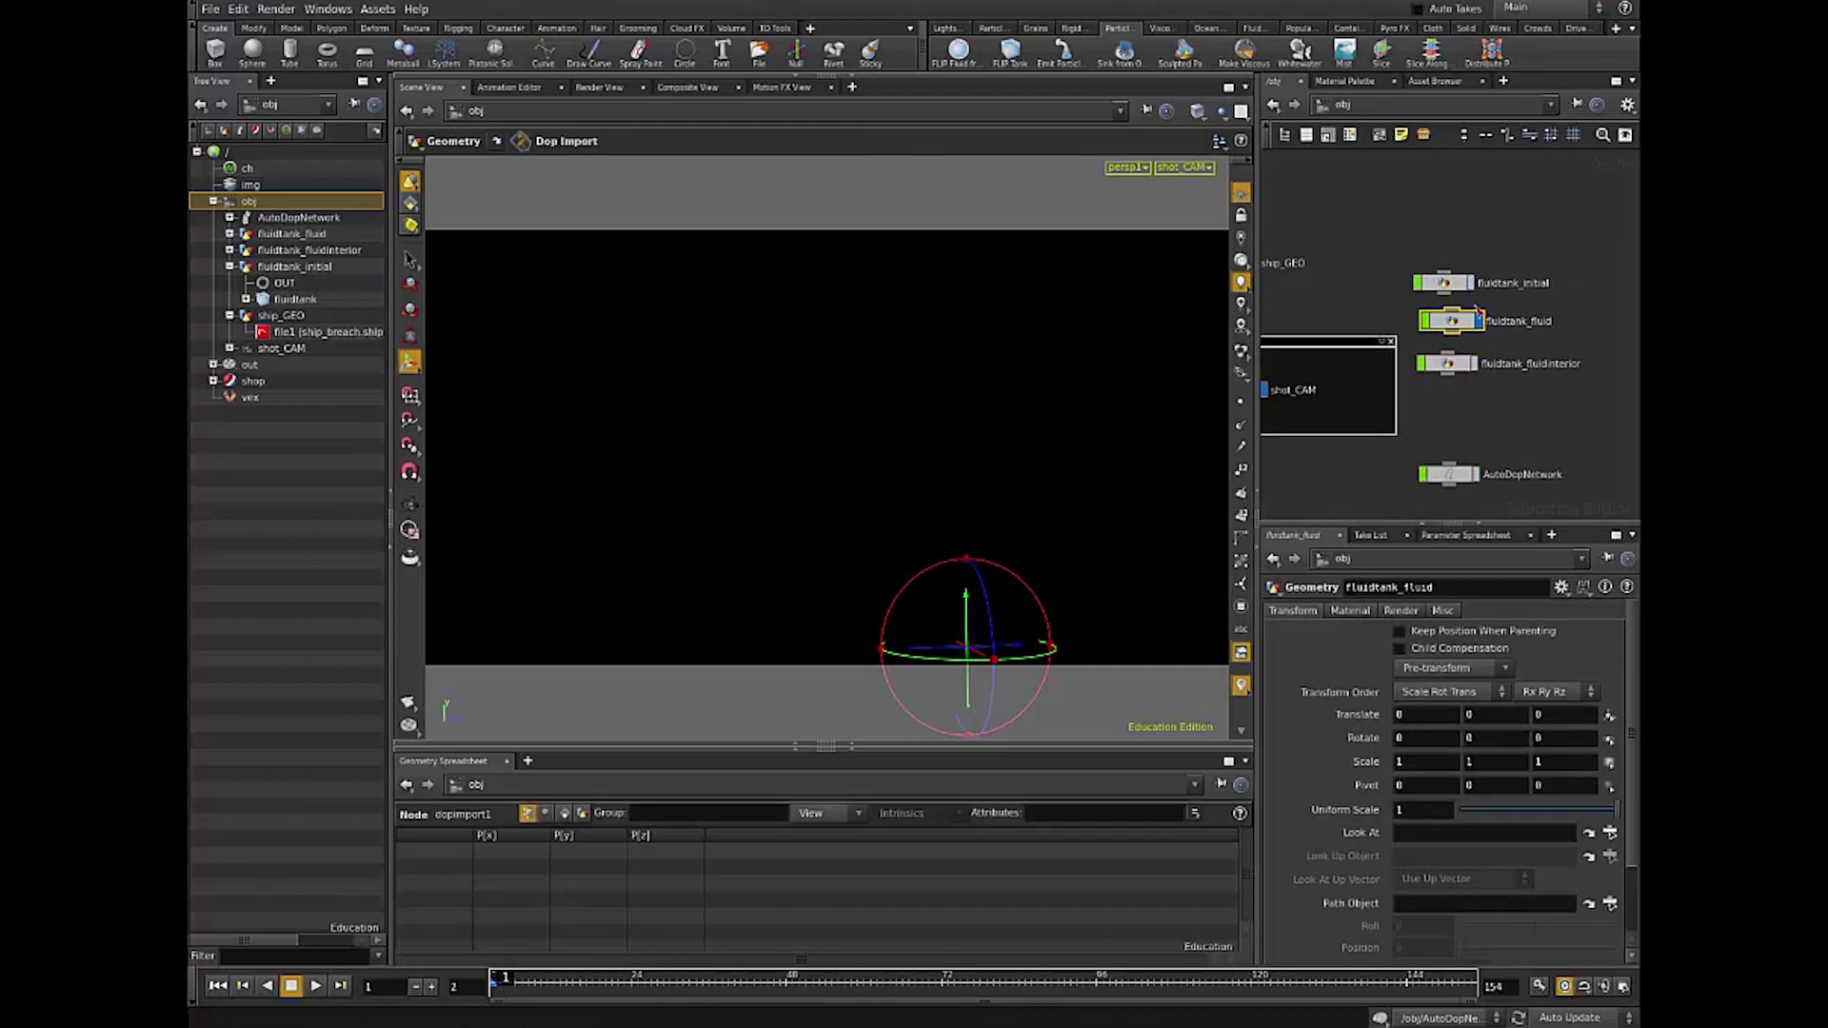
pyautogui.click(1462, 289)
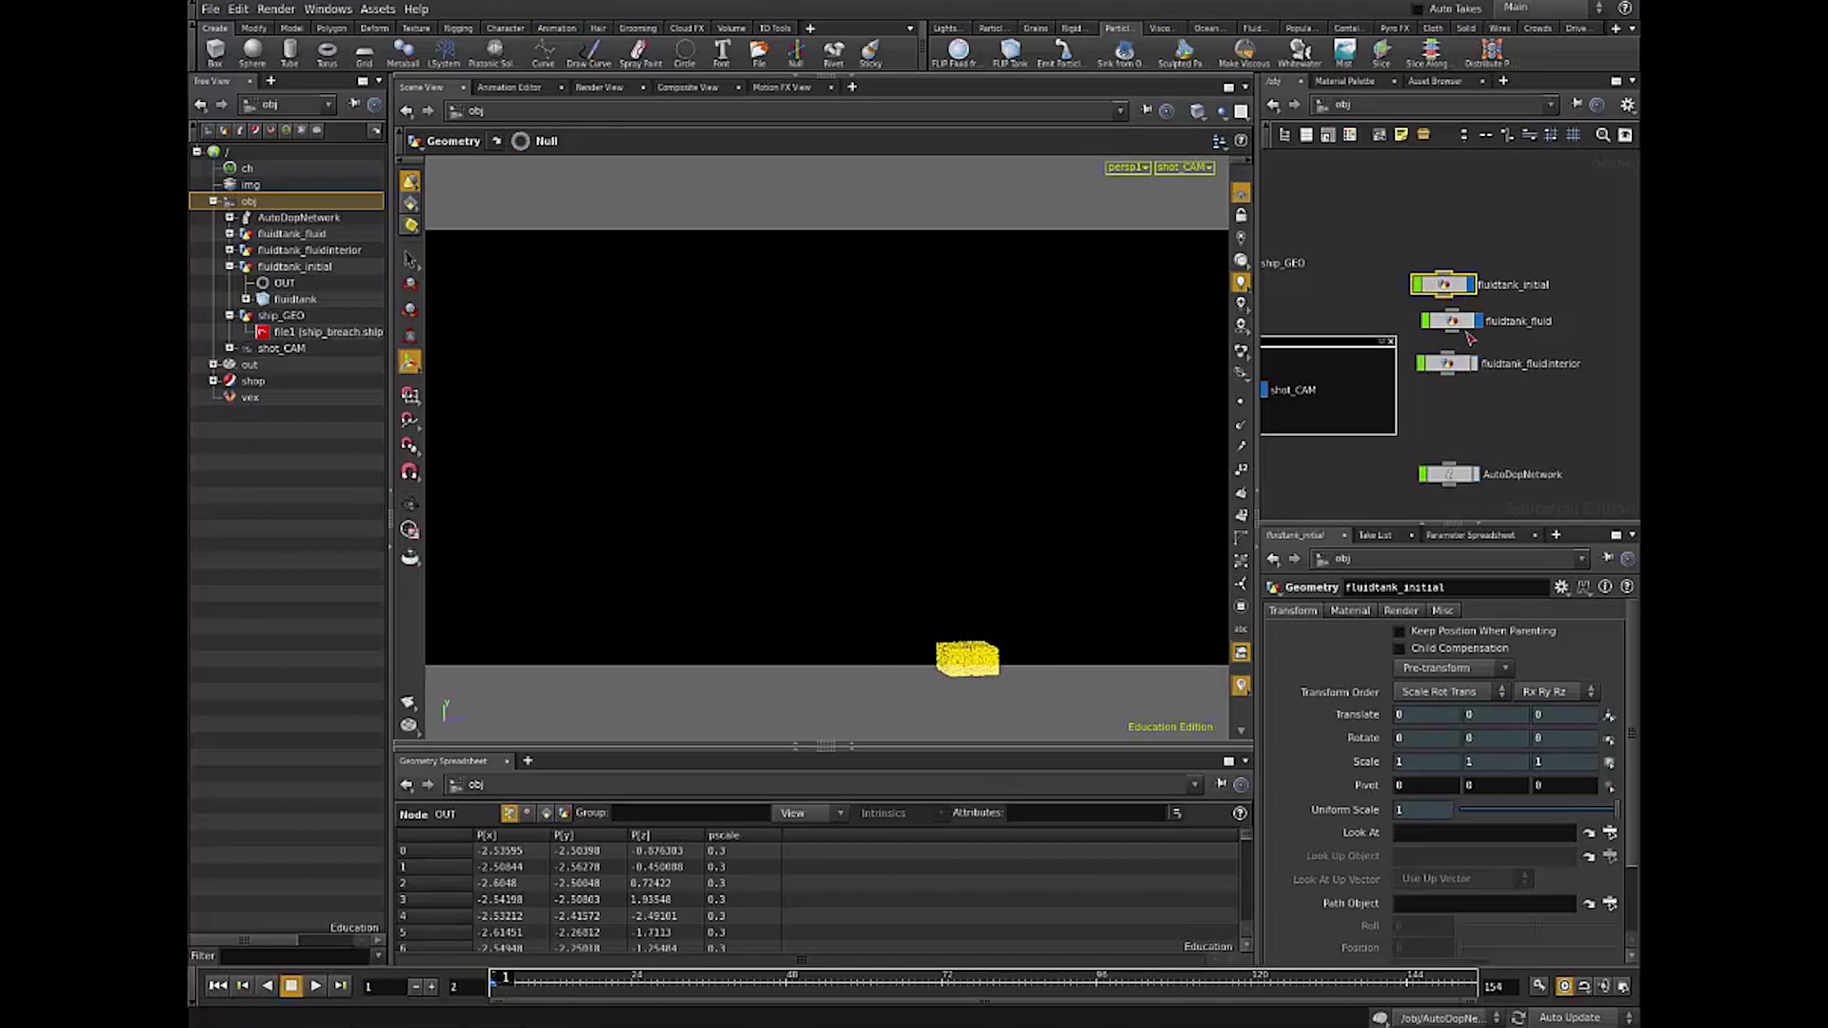
# Step: Open AutoDopNetwork and move the fliptank node aside from flipsolver1
pyautogui.click(1448, 474)
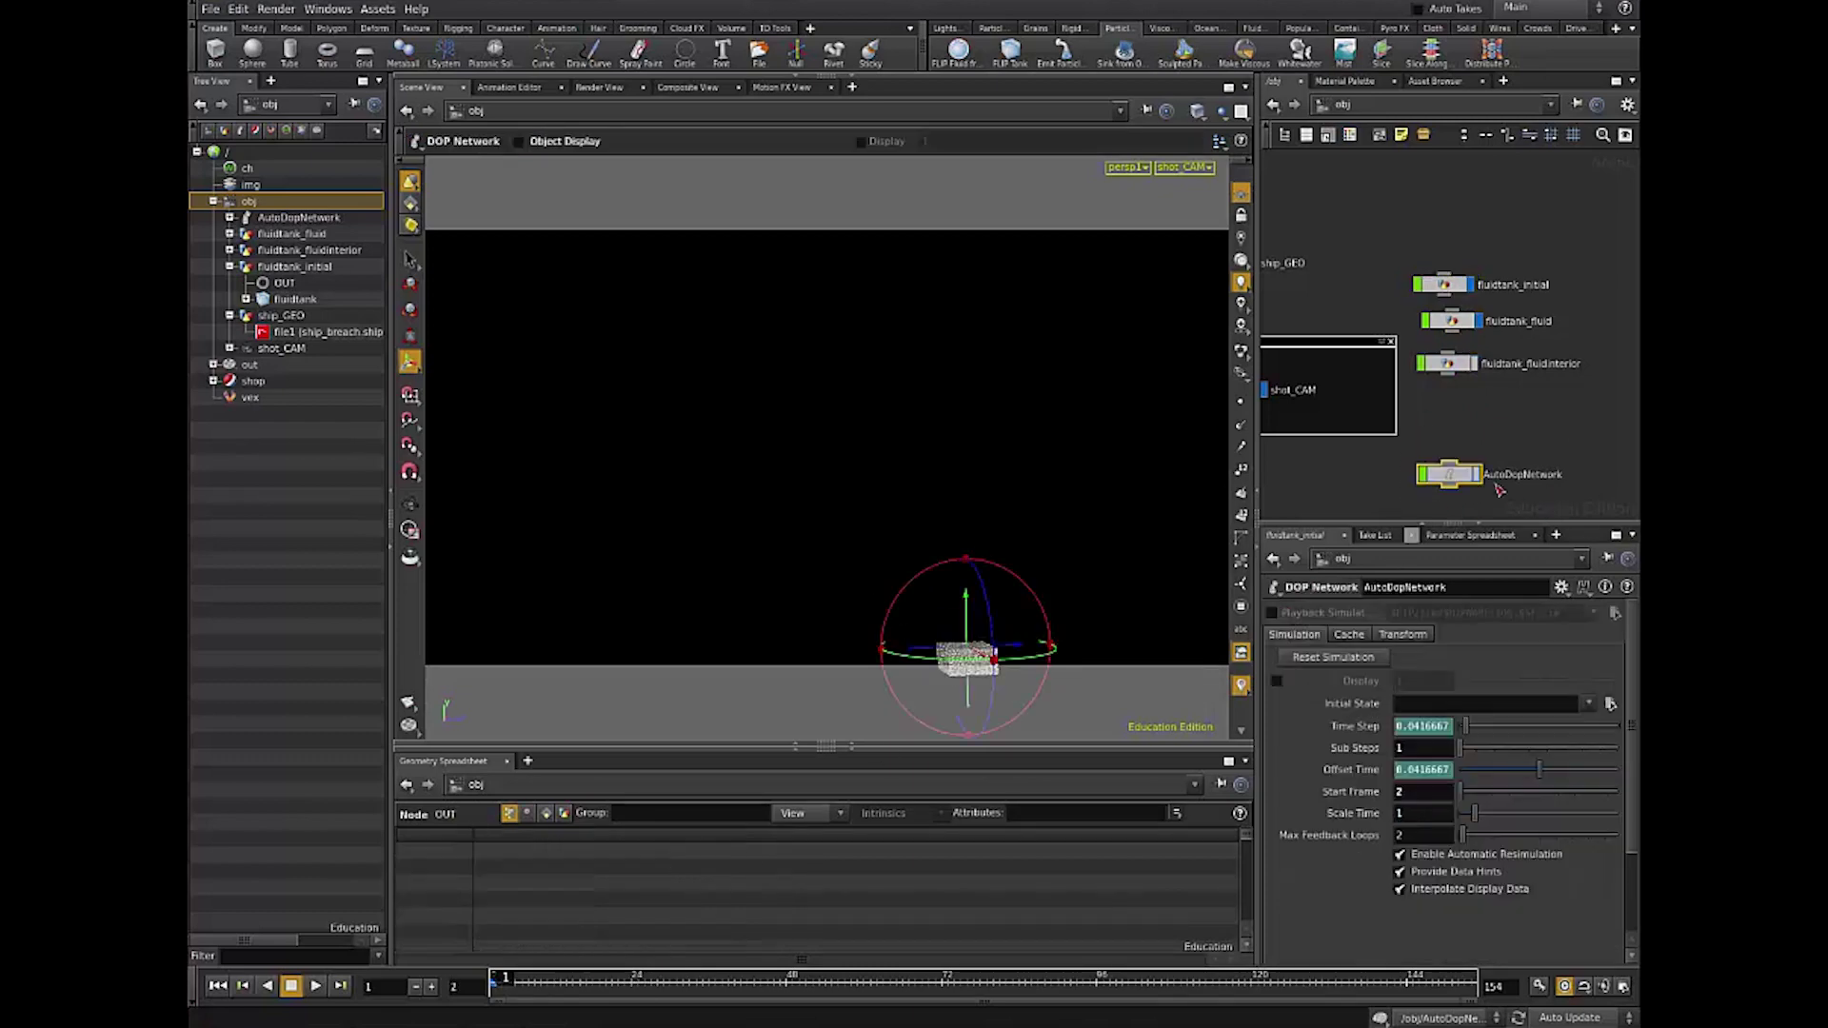
pyautogui.doubleClick(1448, 474)
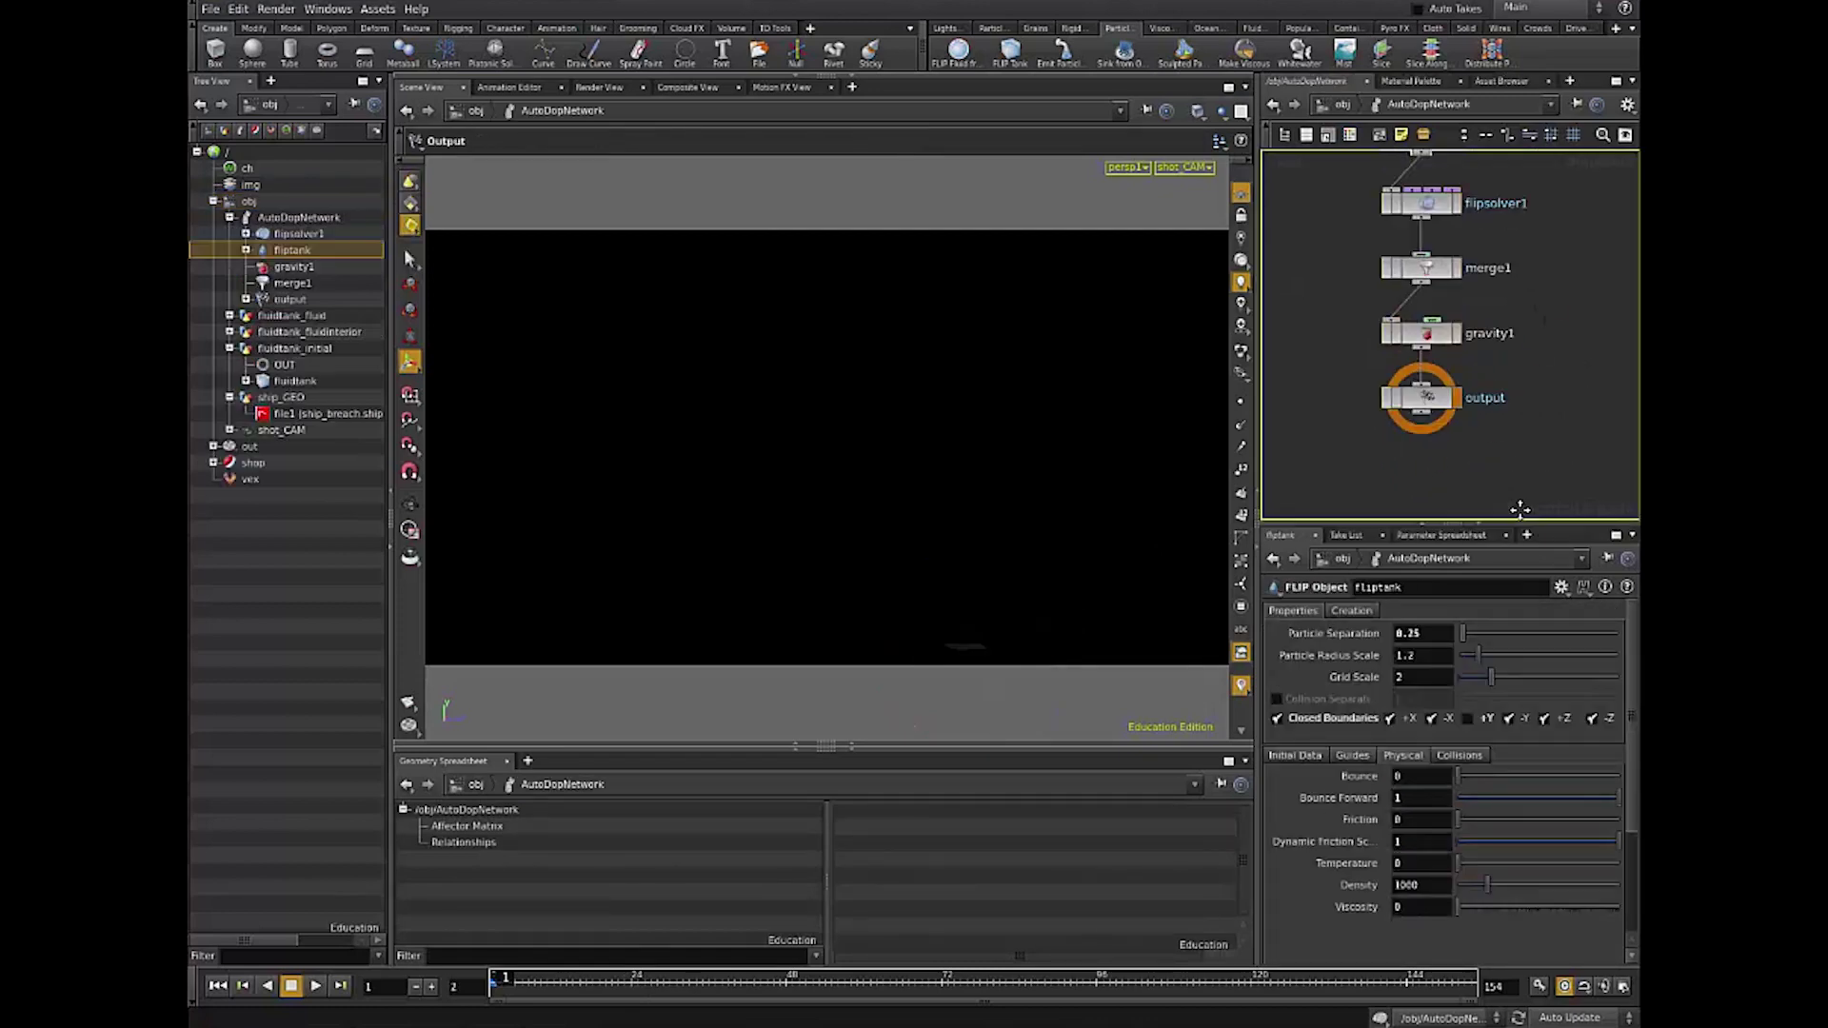
pyautogui.click(1401, 354)
pyautogui.moveTo(1402, 351); pyautogui.dragTo(1293, 358)
# Step: Set the fliptank object's Particle Separation to 3
pyautogui.press('Return')
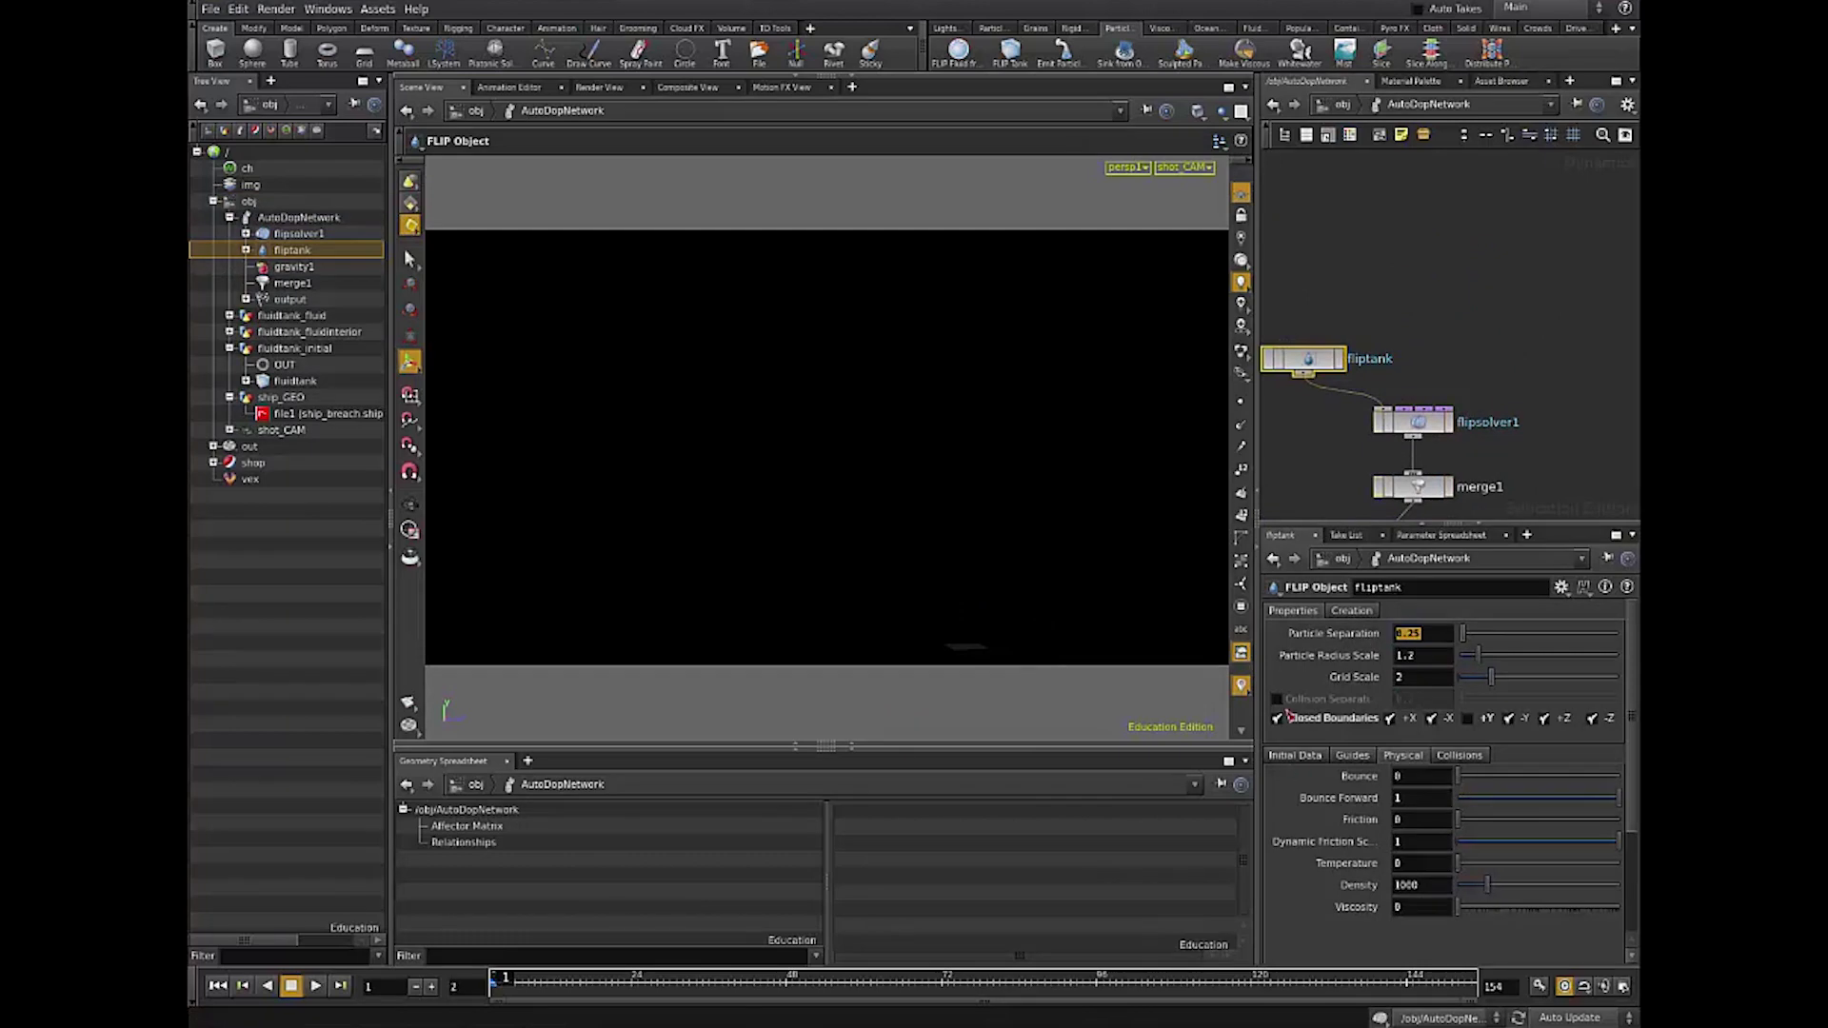
pyautogui.write('3')
pyautogui.press('Return')
pyautogui.click(1466, 373)
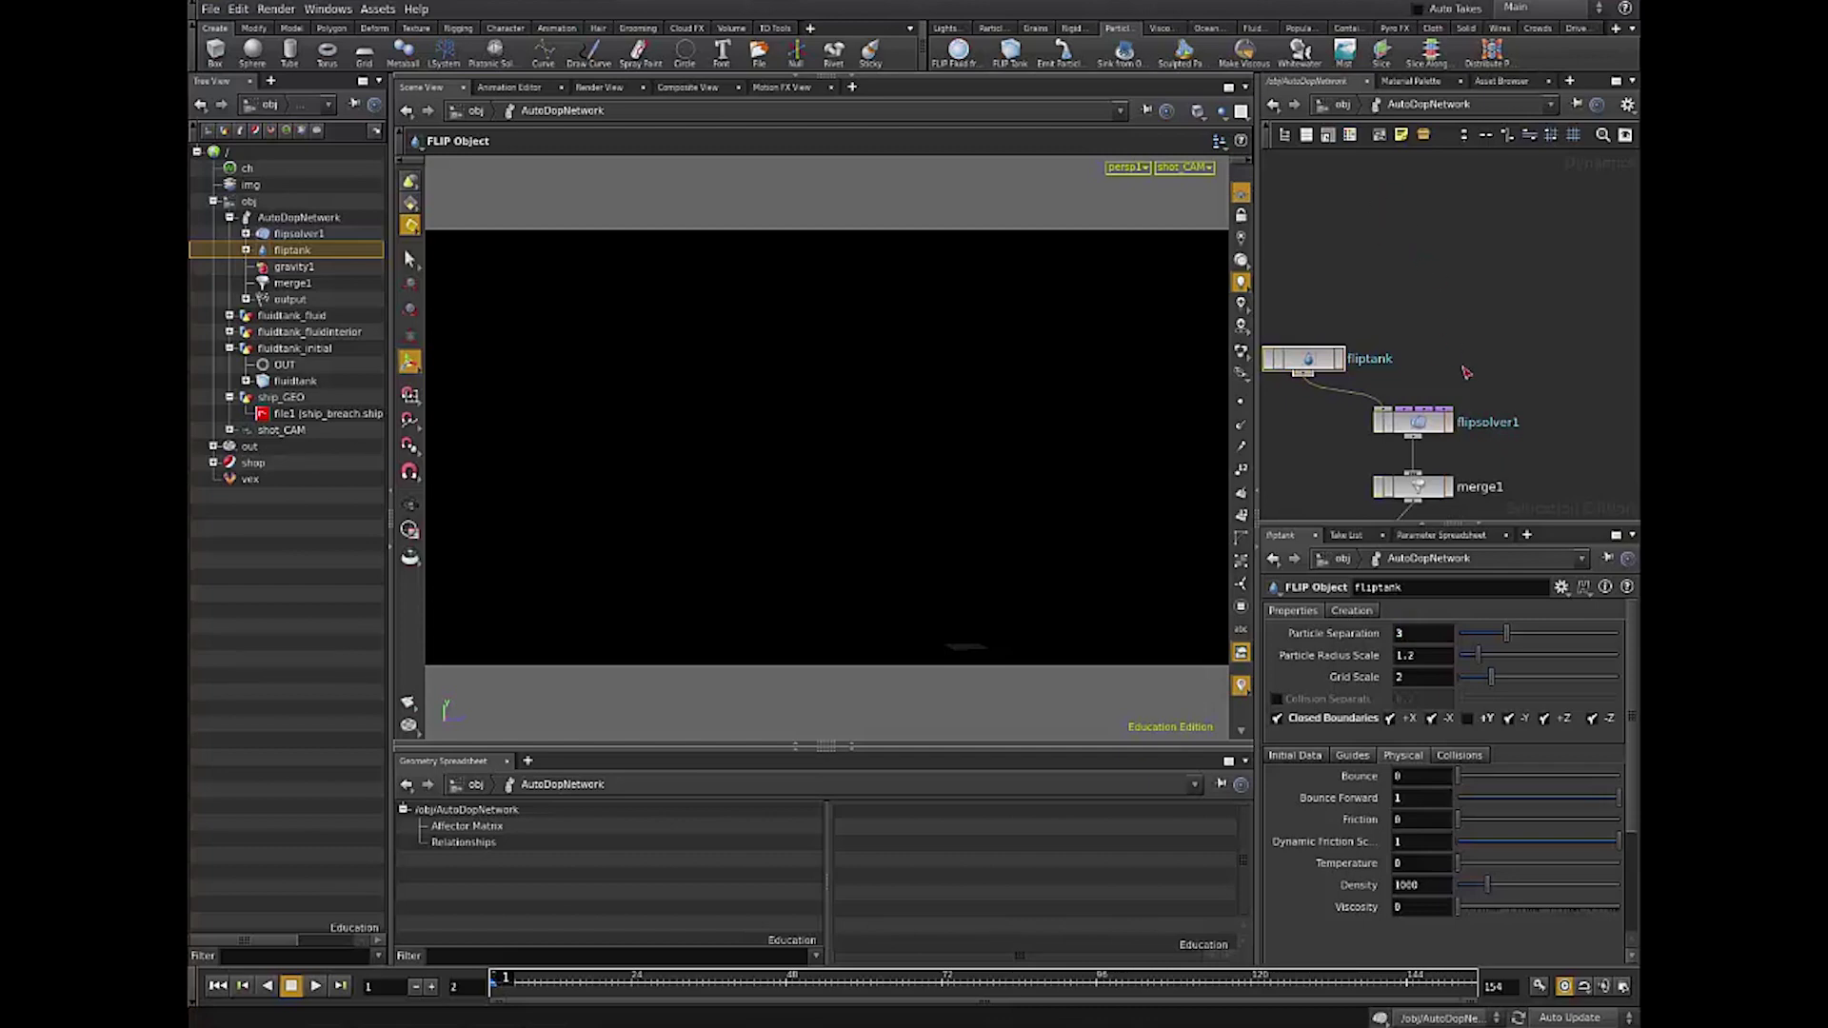
# Step: Set the fliptank object's Particle Separation to 4
pyautogui.doubleClick(1400, 633)
pyautogui.write('4')
pyautogui.press('Return')
pyautogui.moveTo(1447, 326); pyautogui.dragTo(1482, 299, button='middle')
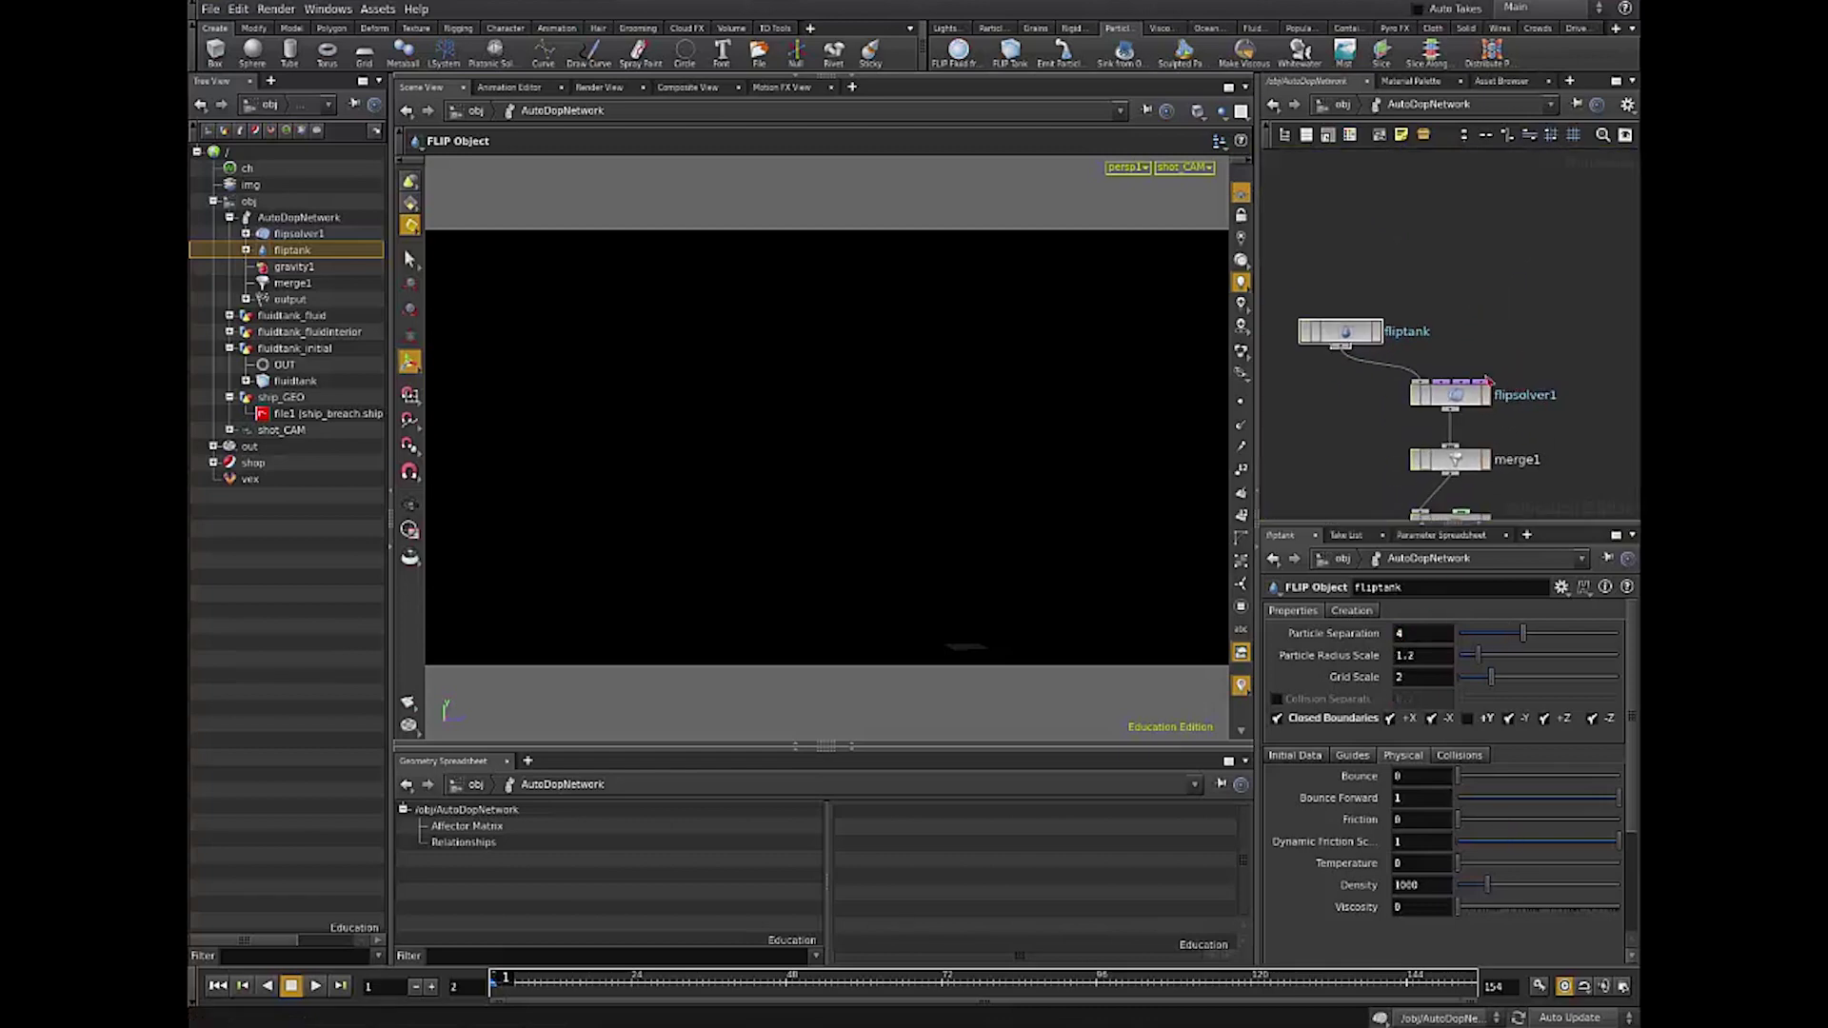
# Step: Return to object level, hide fluidtank_fluid, and open the fluidtank node's parameters inside fluidtank_initial
pyautogui.press('u')
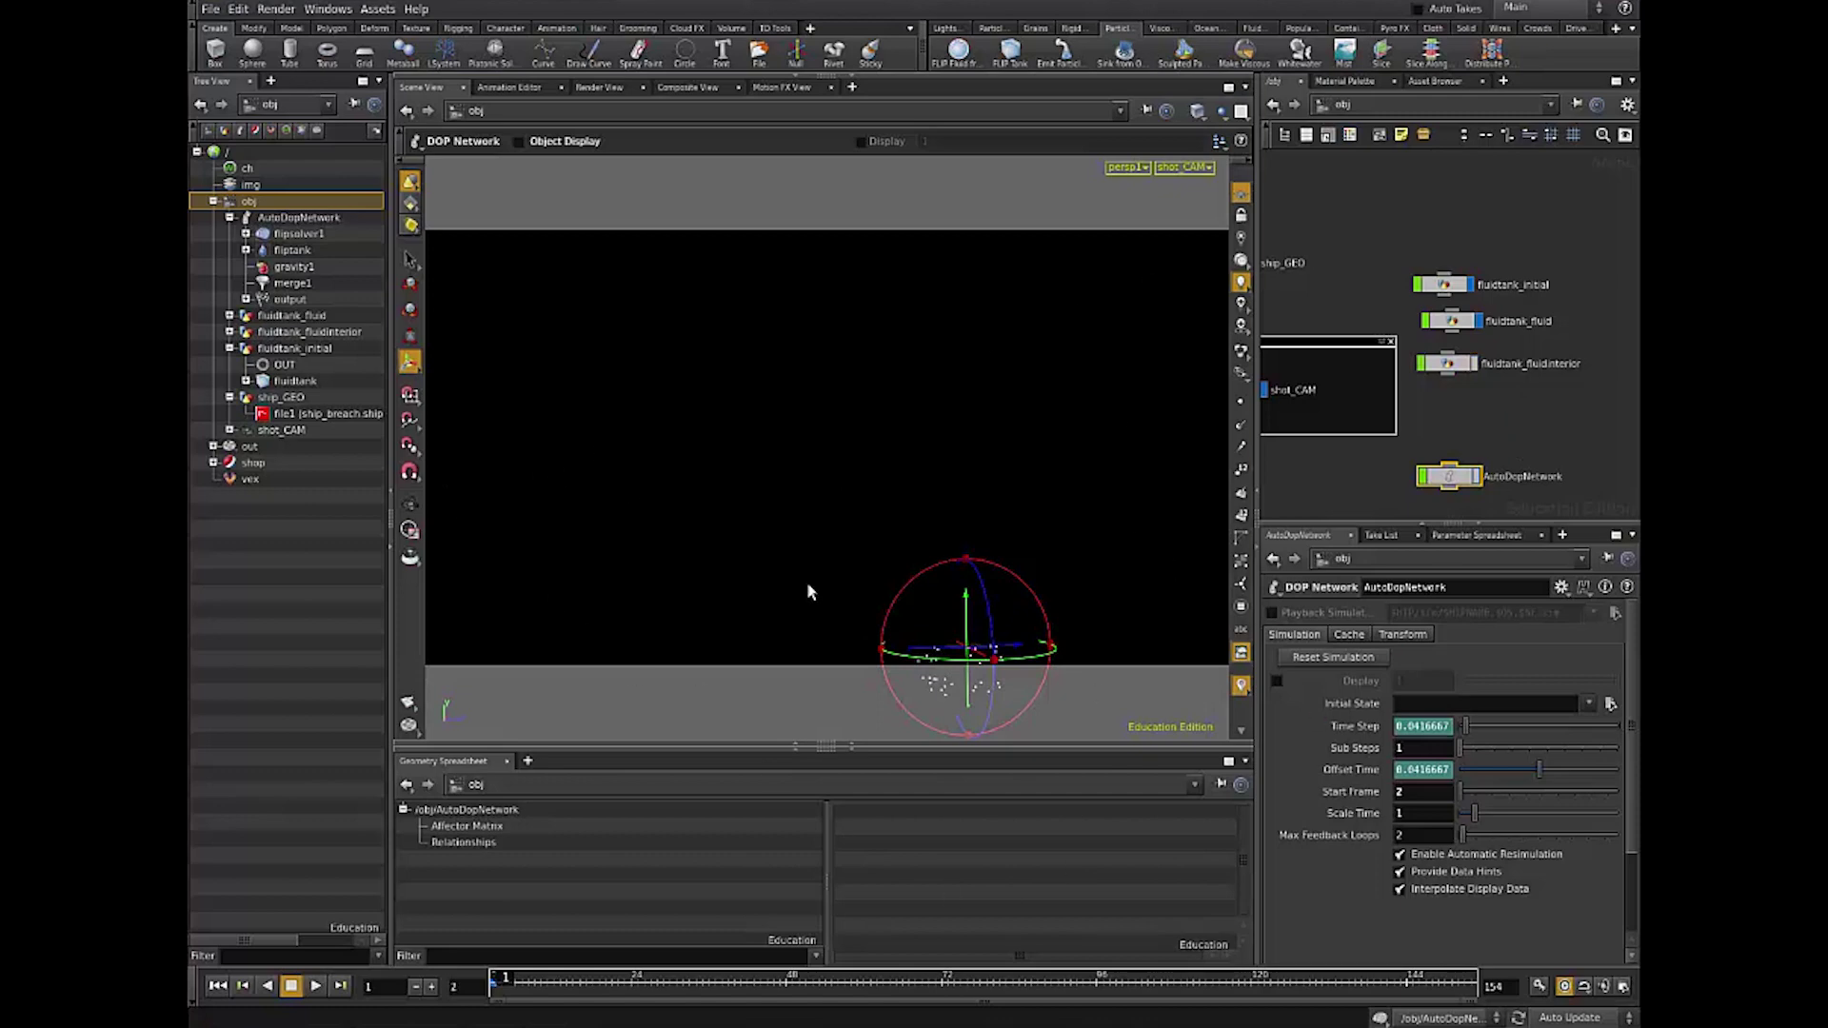
pyautogui.moveTo(1592, 457); pyautogui.dragTo(1566, 402, button='middle')
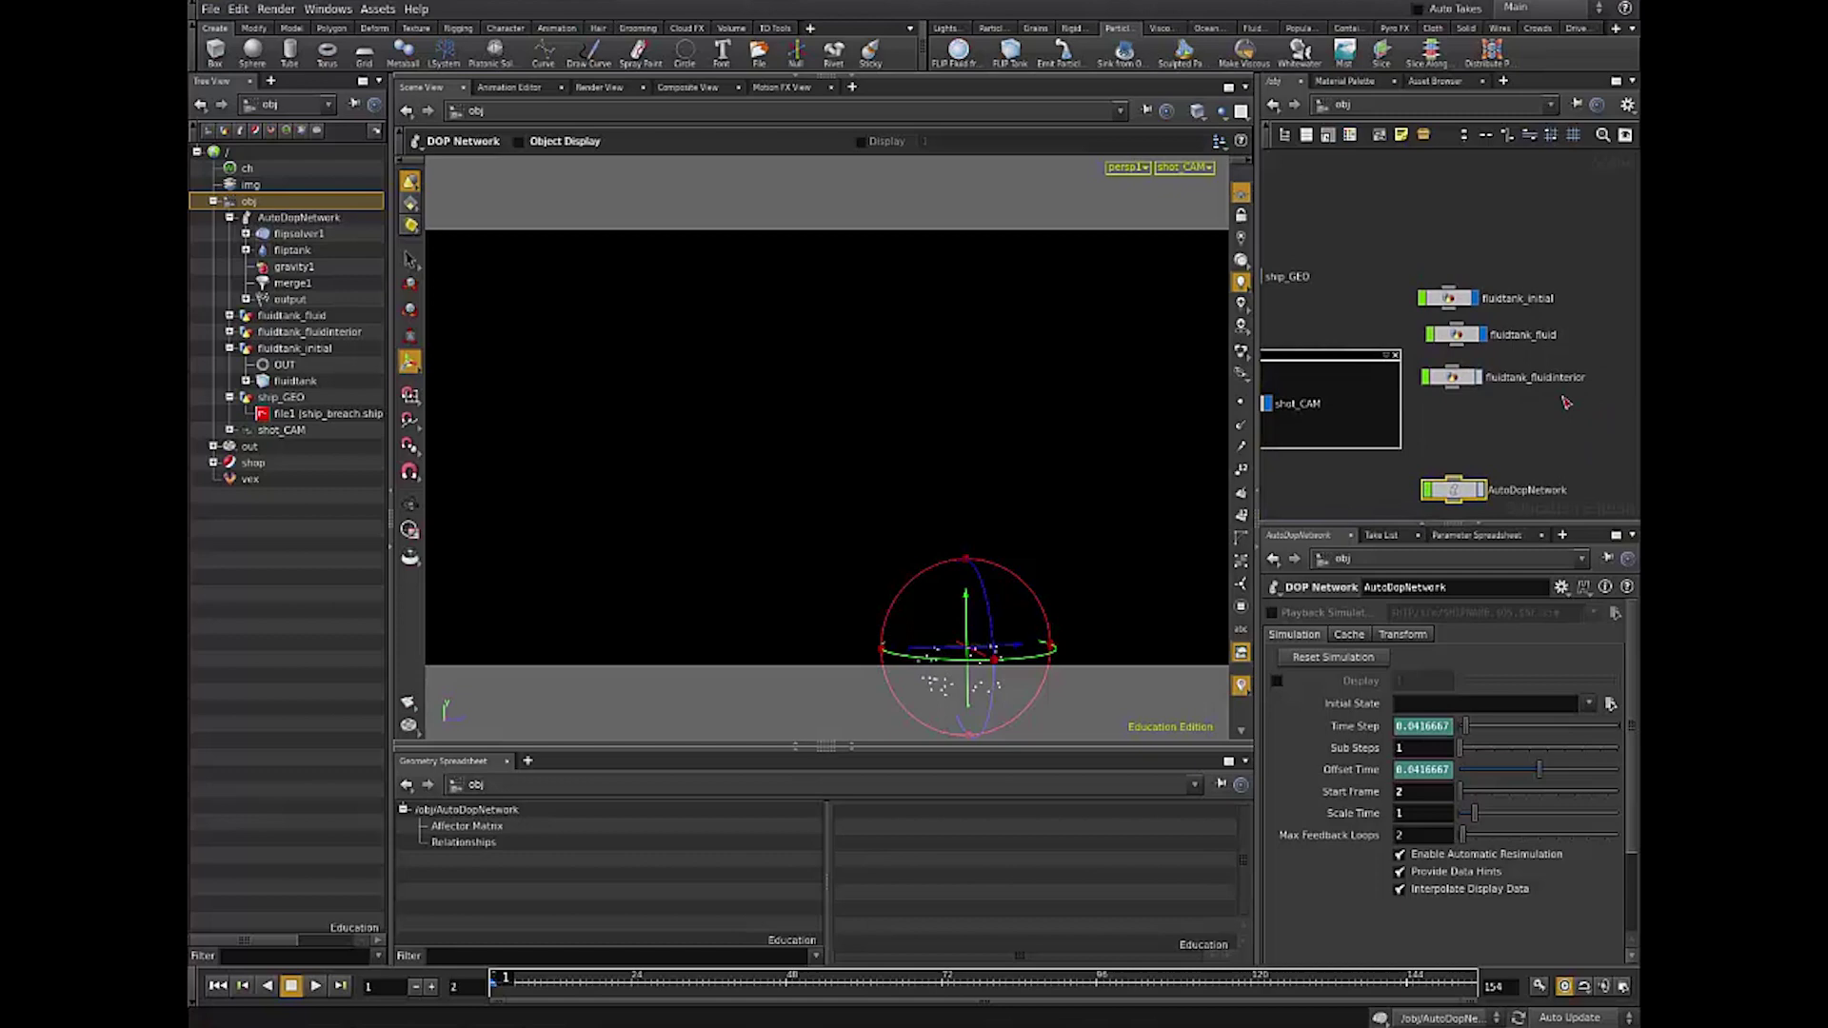
pyautogui.moveTo(1453, 300); pyautogui.dragTo(1453, 303)
pyautogui.doubleClick(1448, 301)
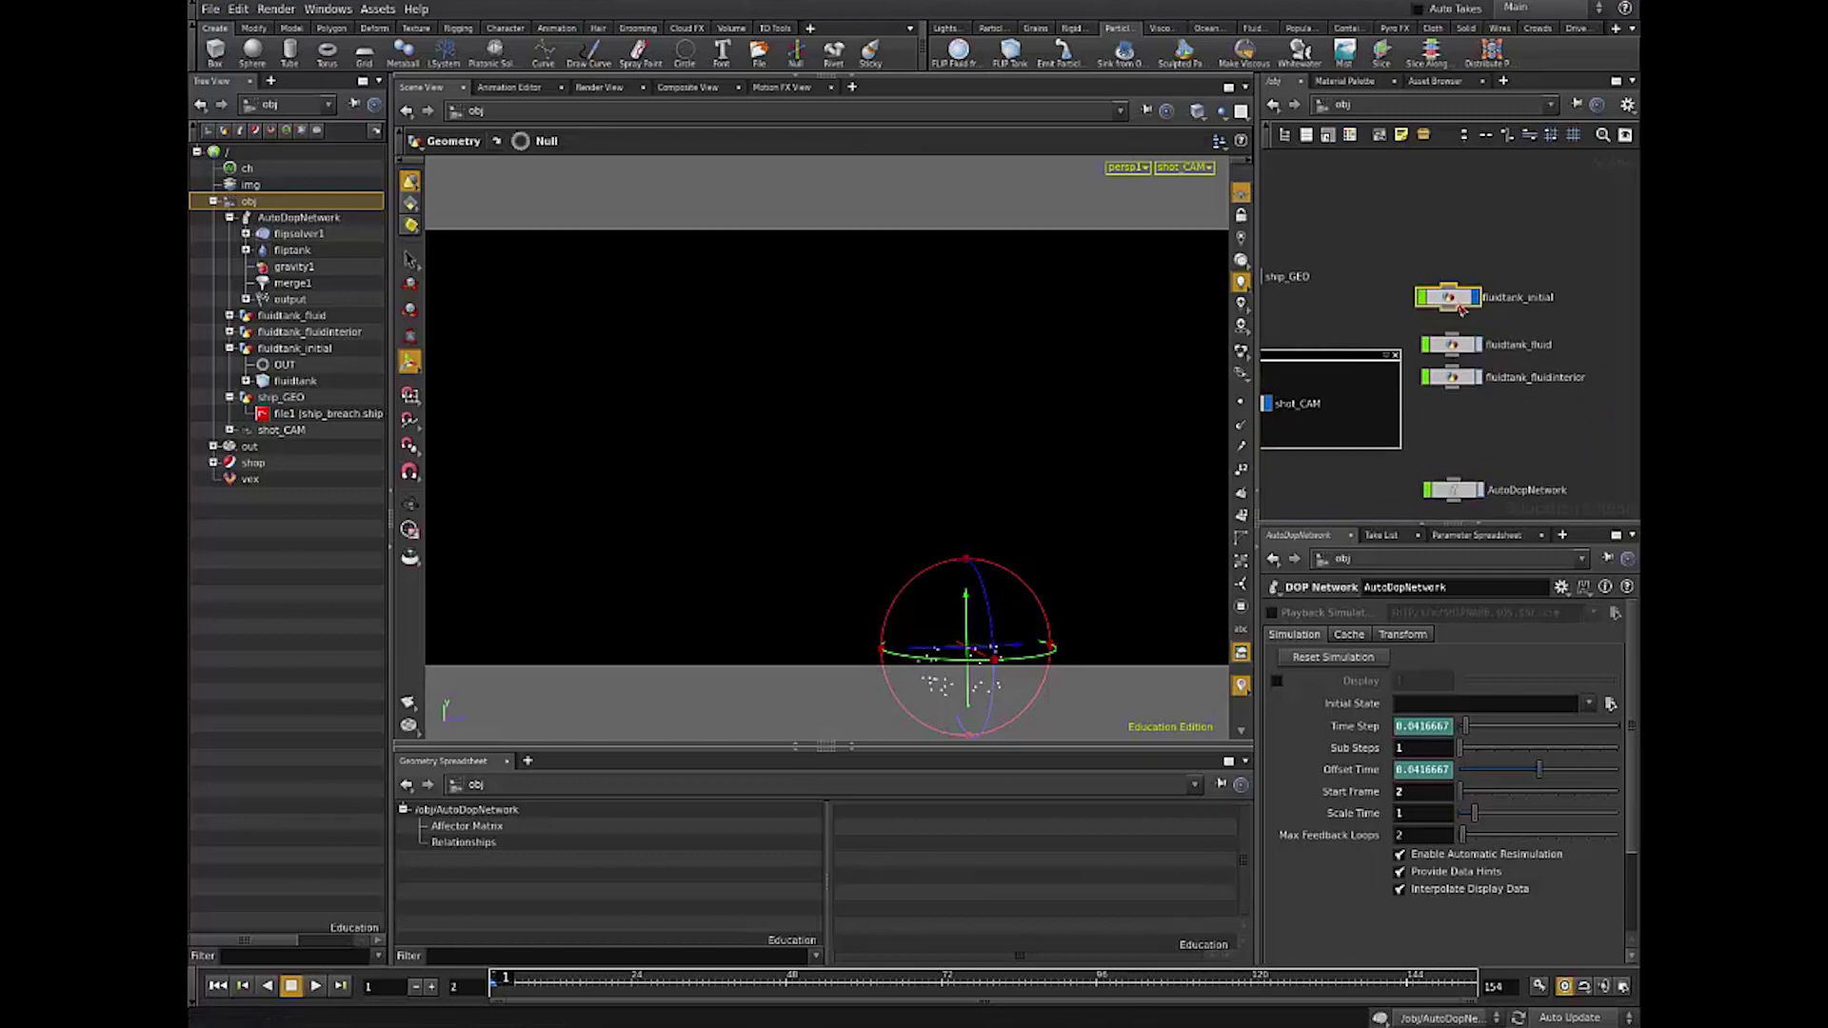
pyautogui.click(1454, 251)
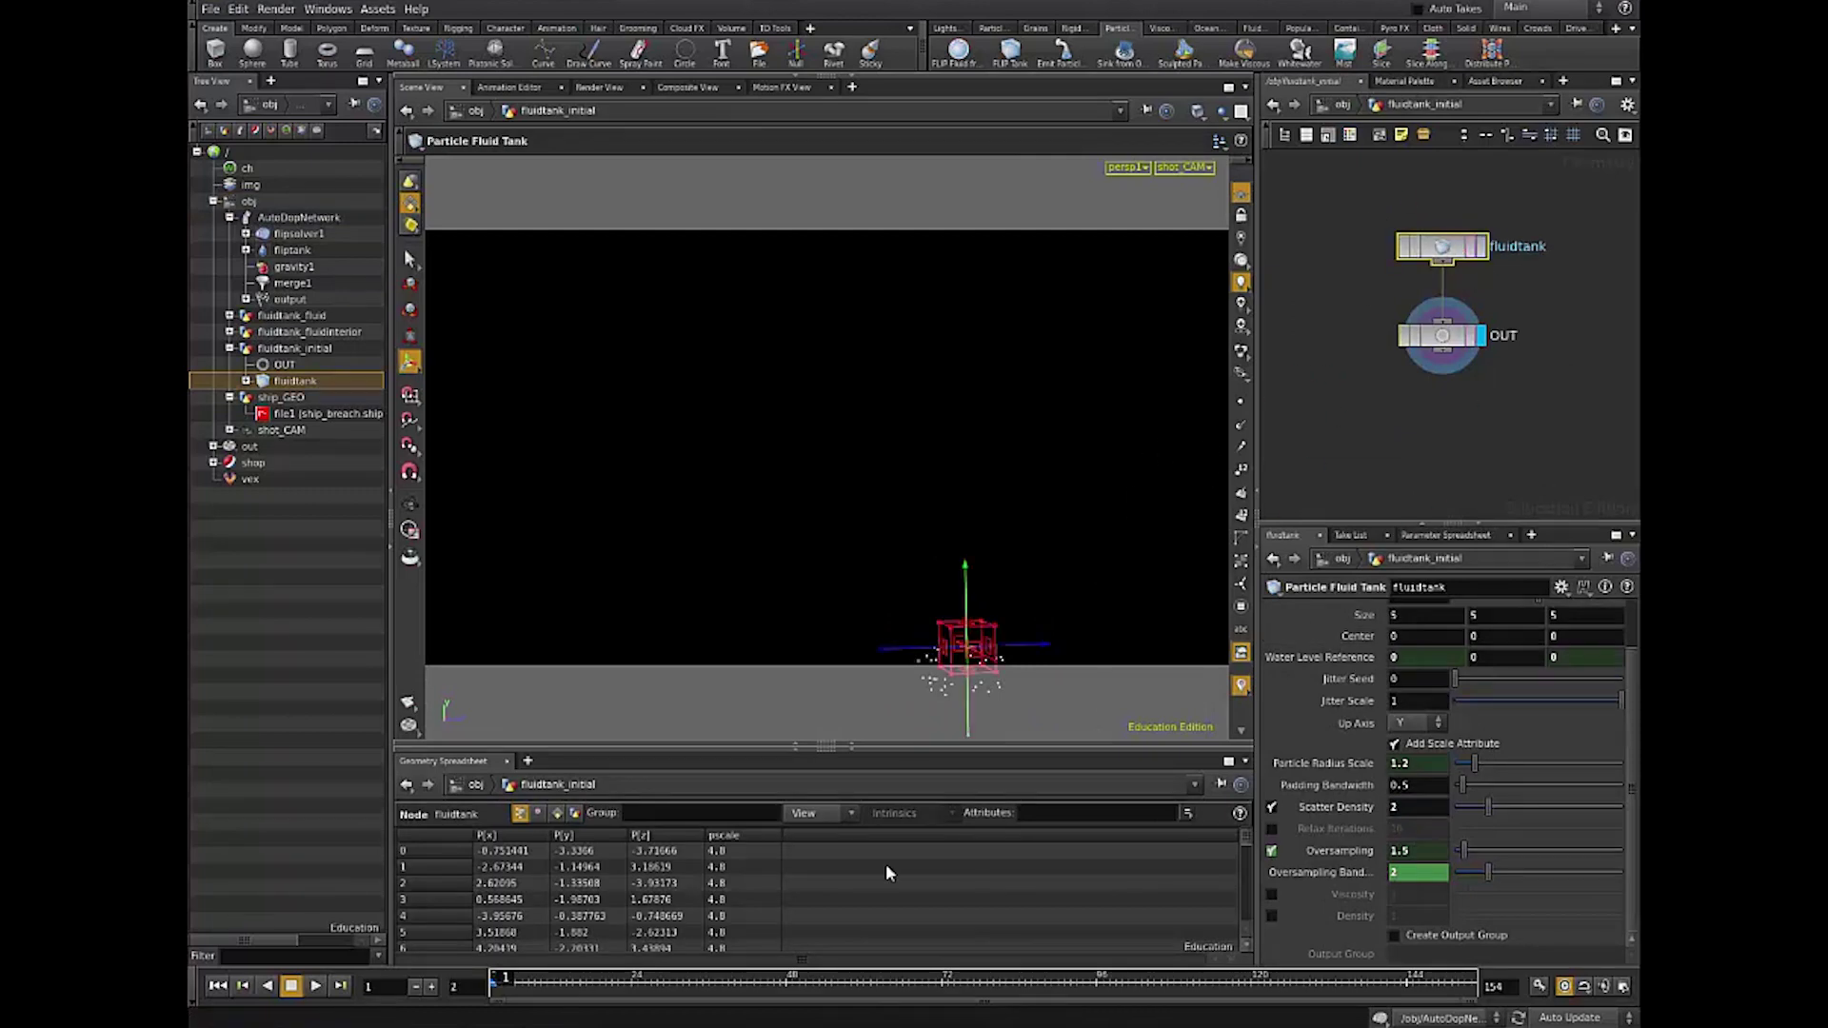
# Step: View the fluid tank outside the shot camera and enlarge the parameter pane in height and width
pyautogui.press('s')
pyautogui.keyDown('alt'); pyautogui.moveTo(970, 487); pyautogui.dragTo(905, 449, button='middle'); pyautogui.keyUp('alt')
pyautogui.keyDown('alt'); pyautogui.moveTo(905, 450); pyautogui.dragTo(967, 510); pyautogui.keyUp('alt')
pyautogui.hotkey('space', 'g')
pyautogui.keyDown('alt'); pyautogui.moveTo(1026, 559); pyautogui.dragTo(400, 319, button='right'); pyautogui.keyUp('alt')
pyautogui.keyDown('alt'); pyautogui.moveTo(804, 420); pyautogui.dragTo(1047, 486); pyautogui.keyUp('alt')
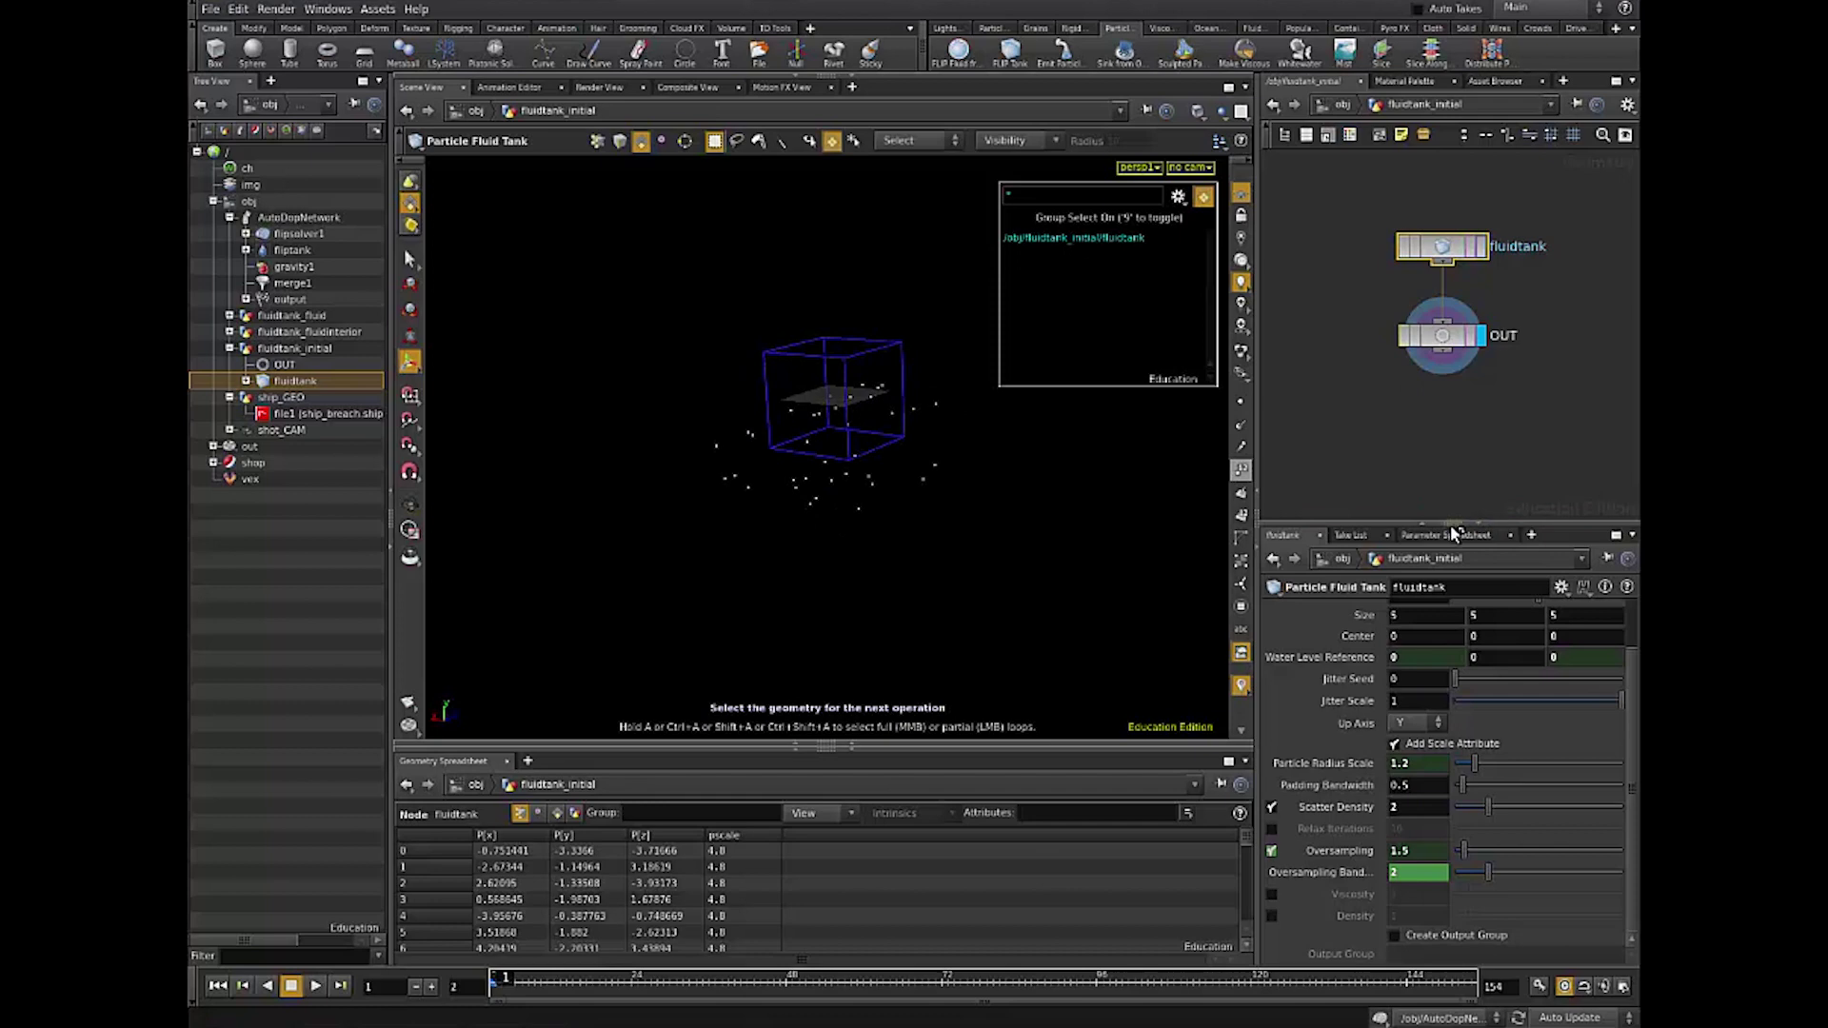
pyautogui.moveTo(1459, 526); pyautogui.dragTo(1451, 389)
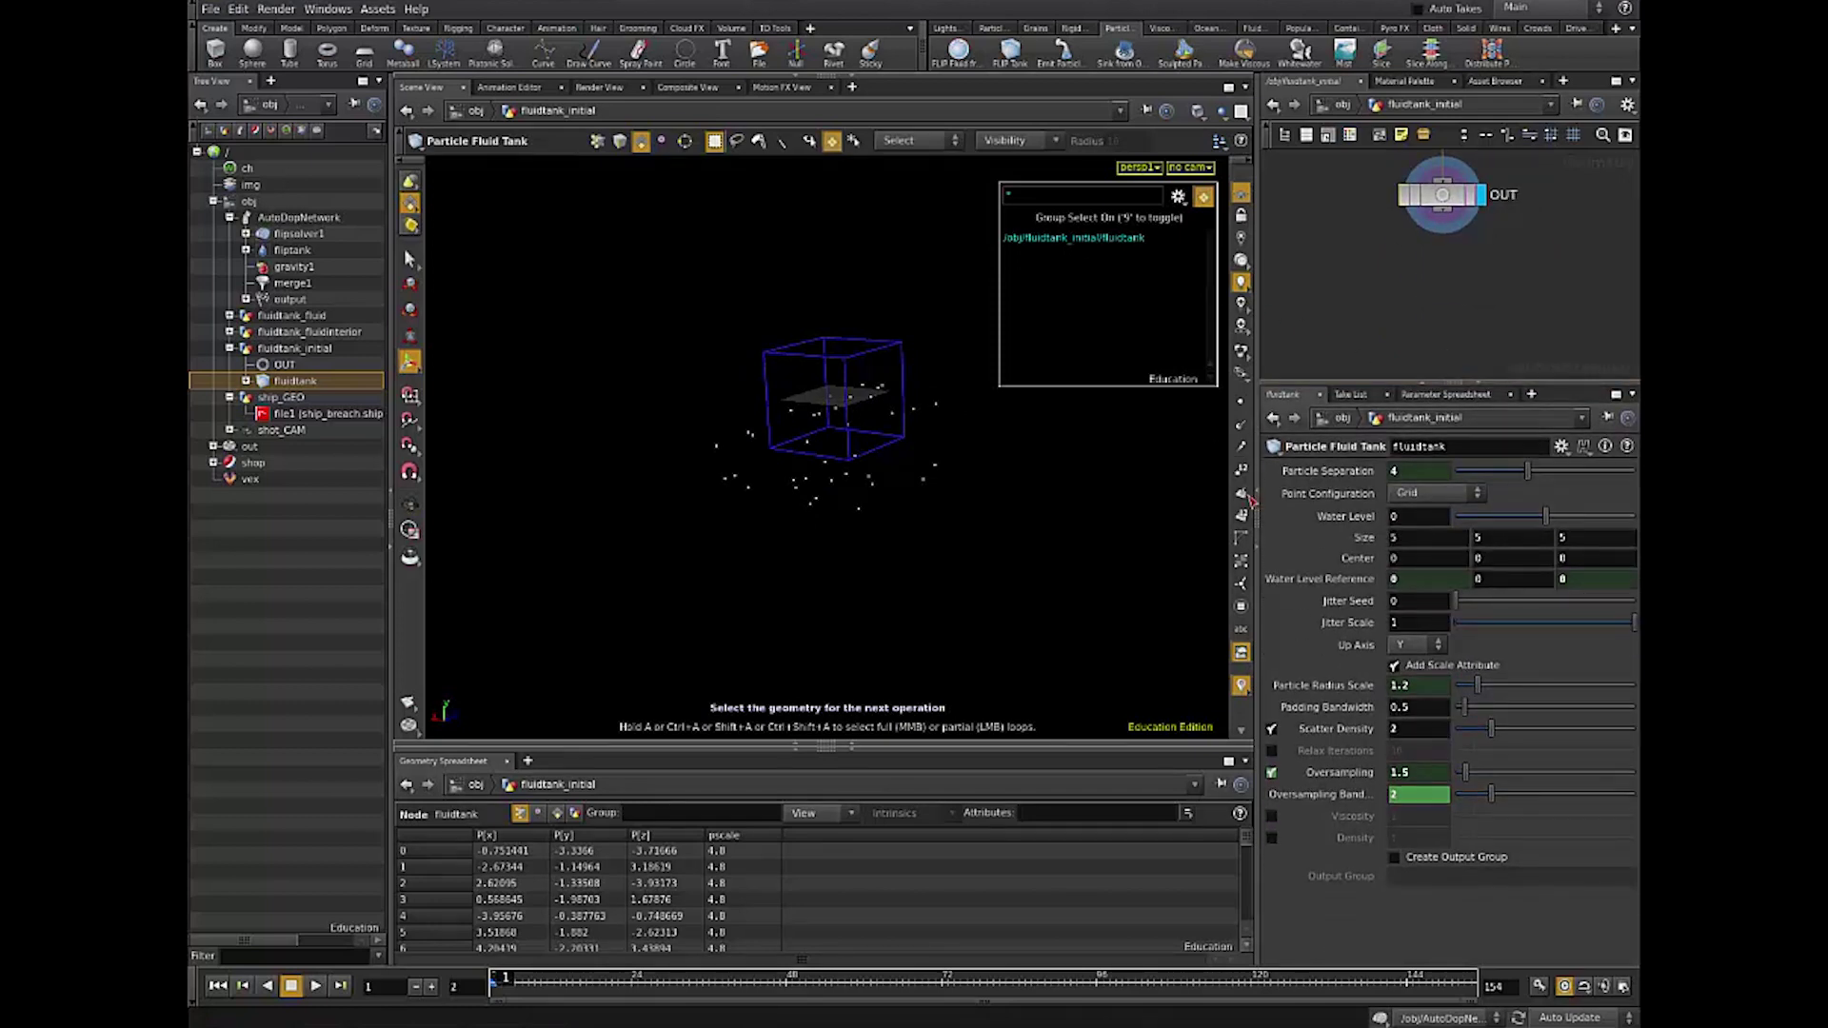
pyautogui.moveTo(1259, 529); pyautogui.dragTo(1048, 528)
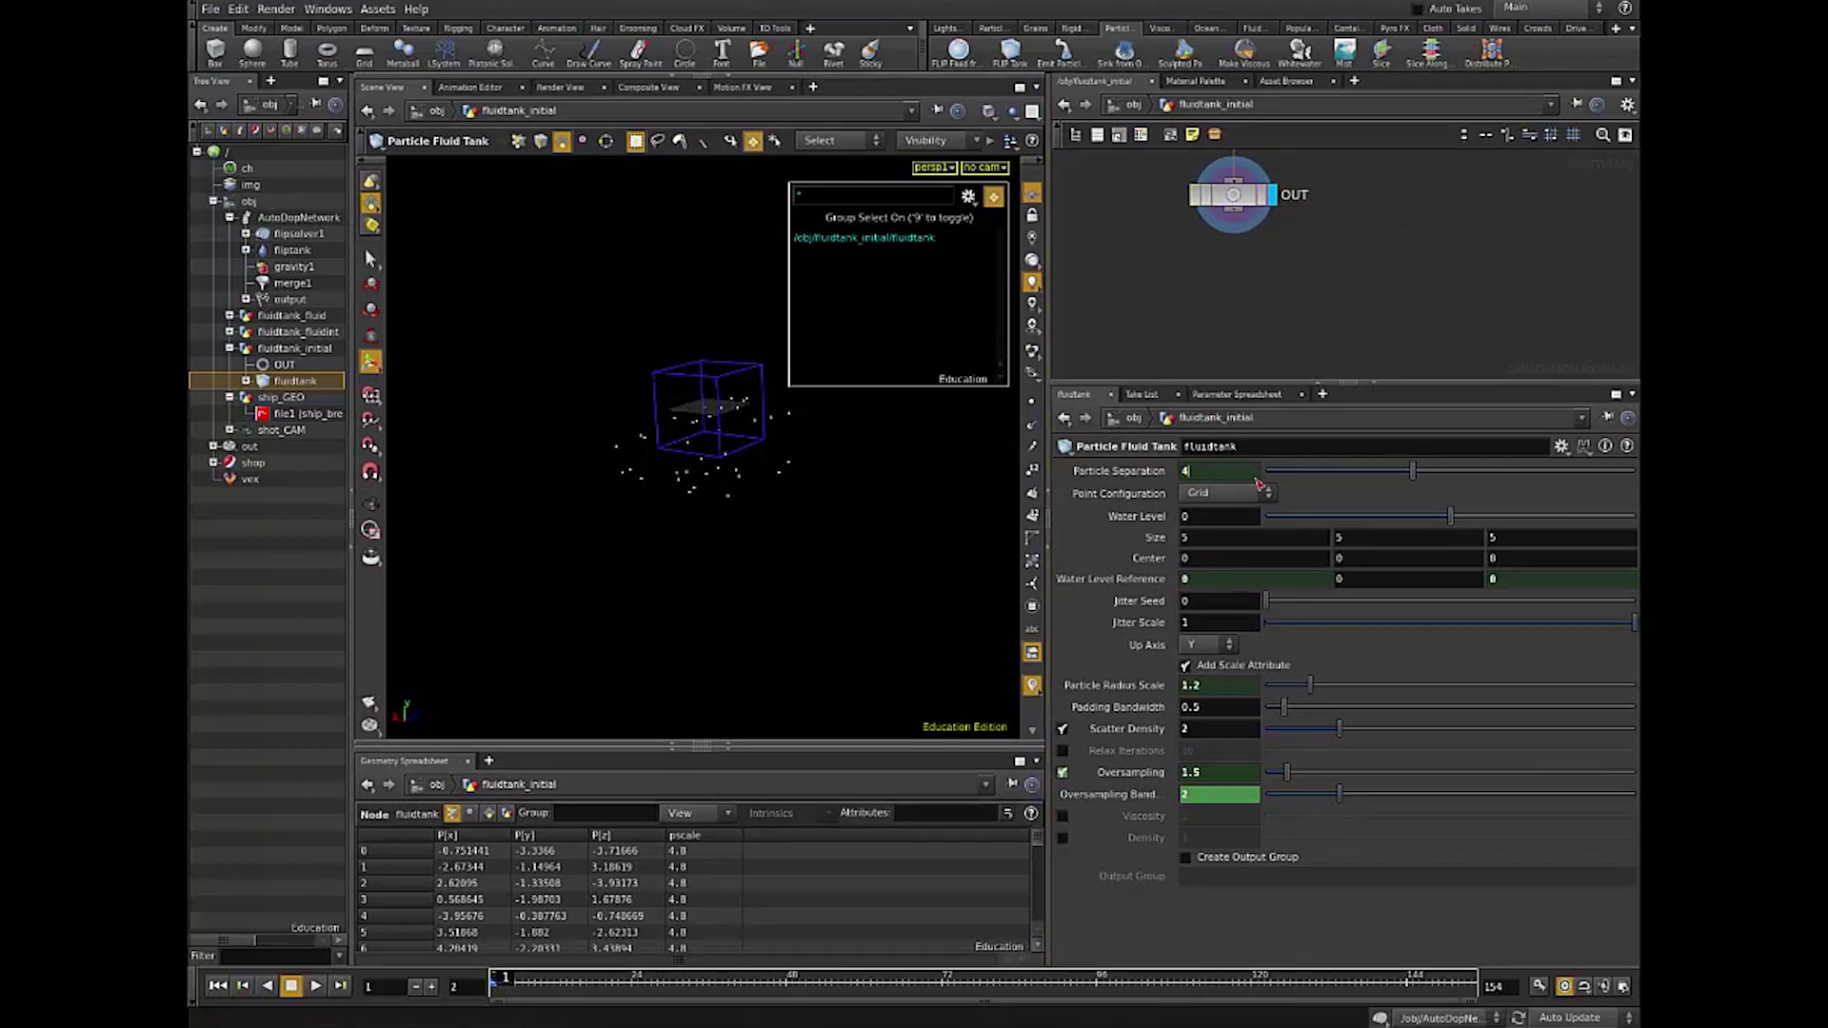
# Step: Examine the channel reference expression behind the fluidtank's Particle Separation
pyautogui.click(1171, 474)
pyautogui.moveTo(1182, 470); pyautogui.dragTo(1477, 470)
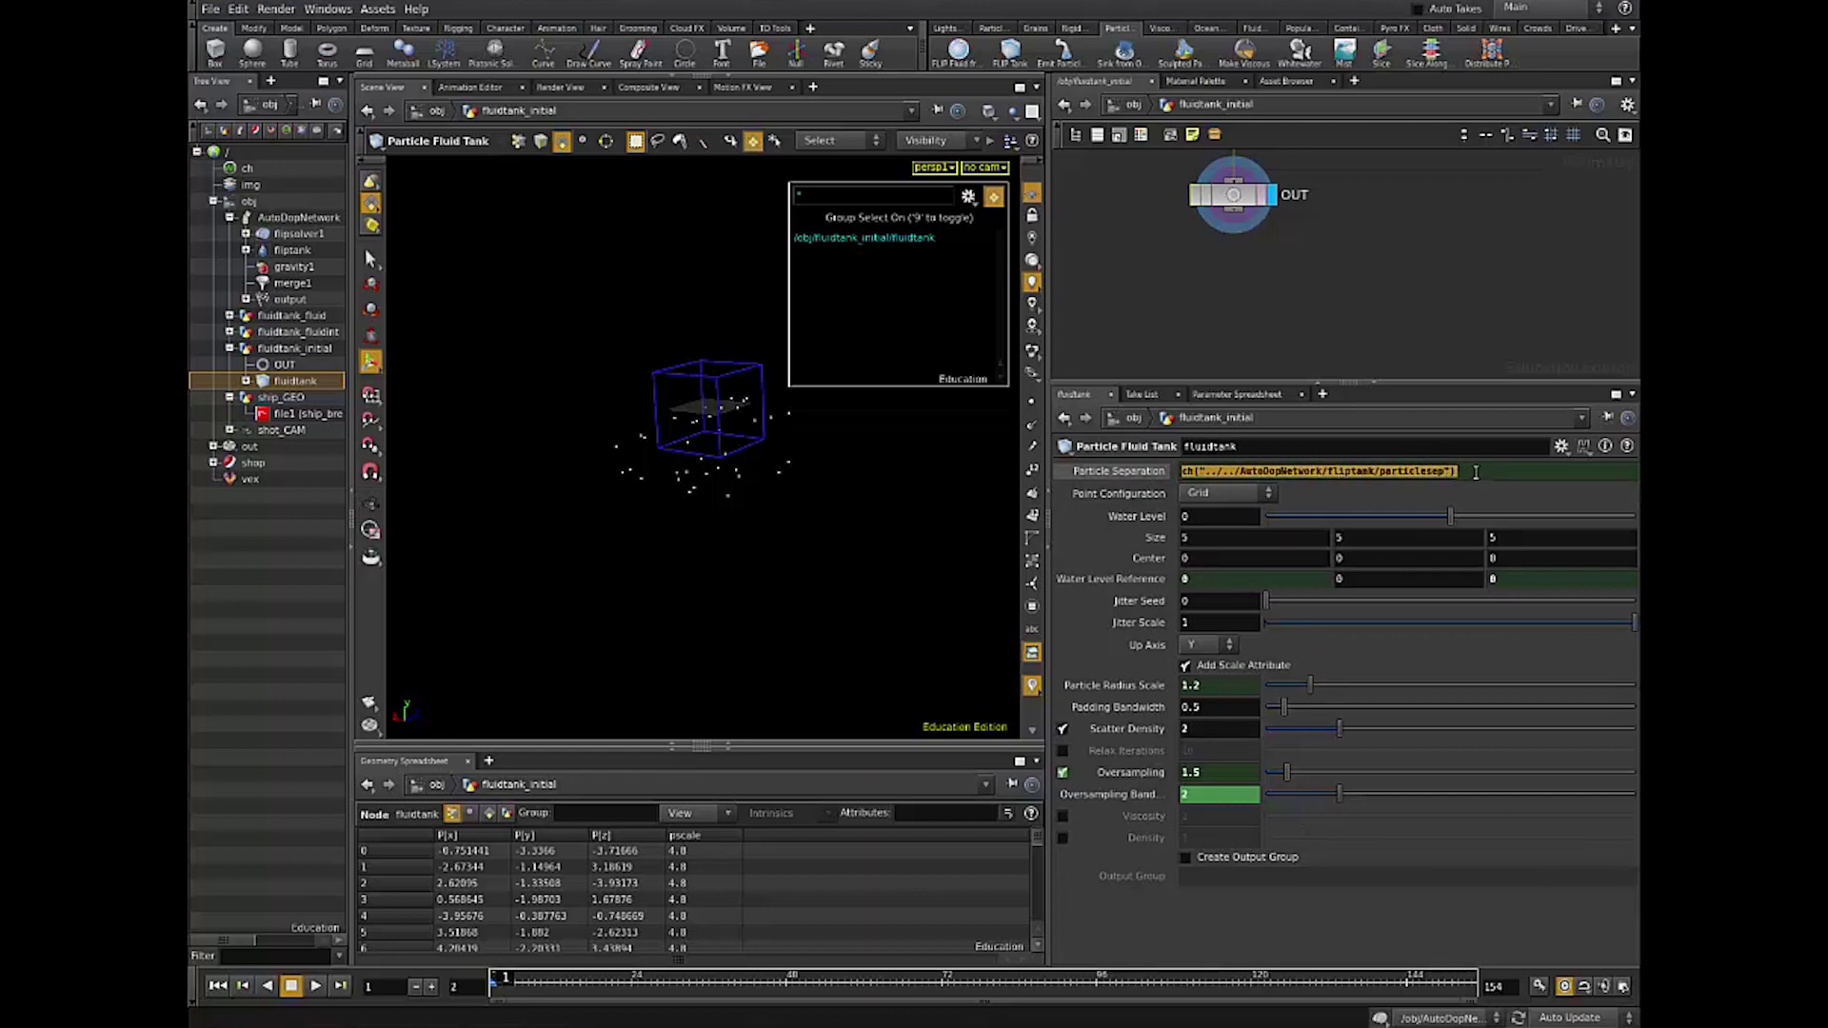
pyautogui.click(1478, 473)
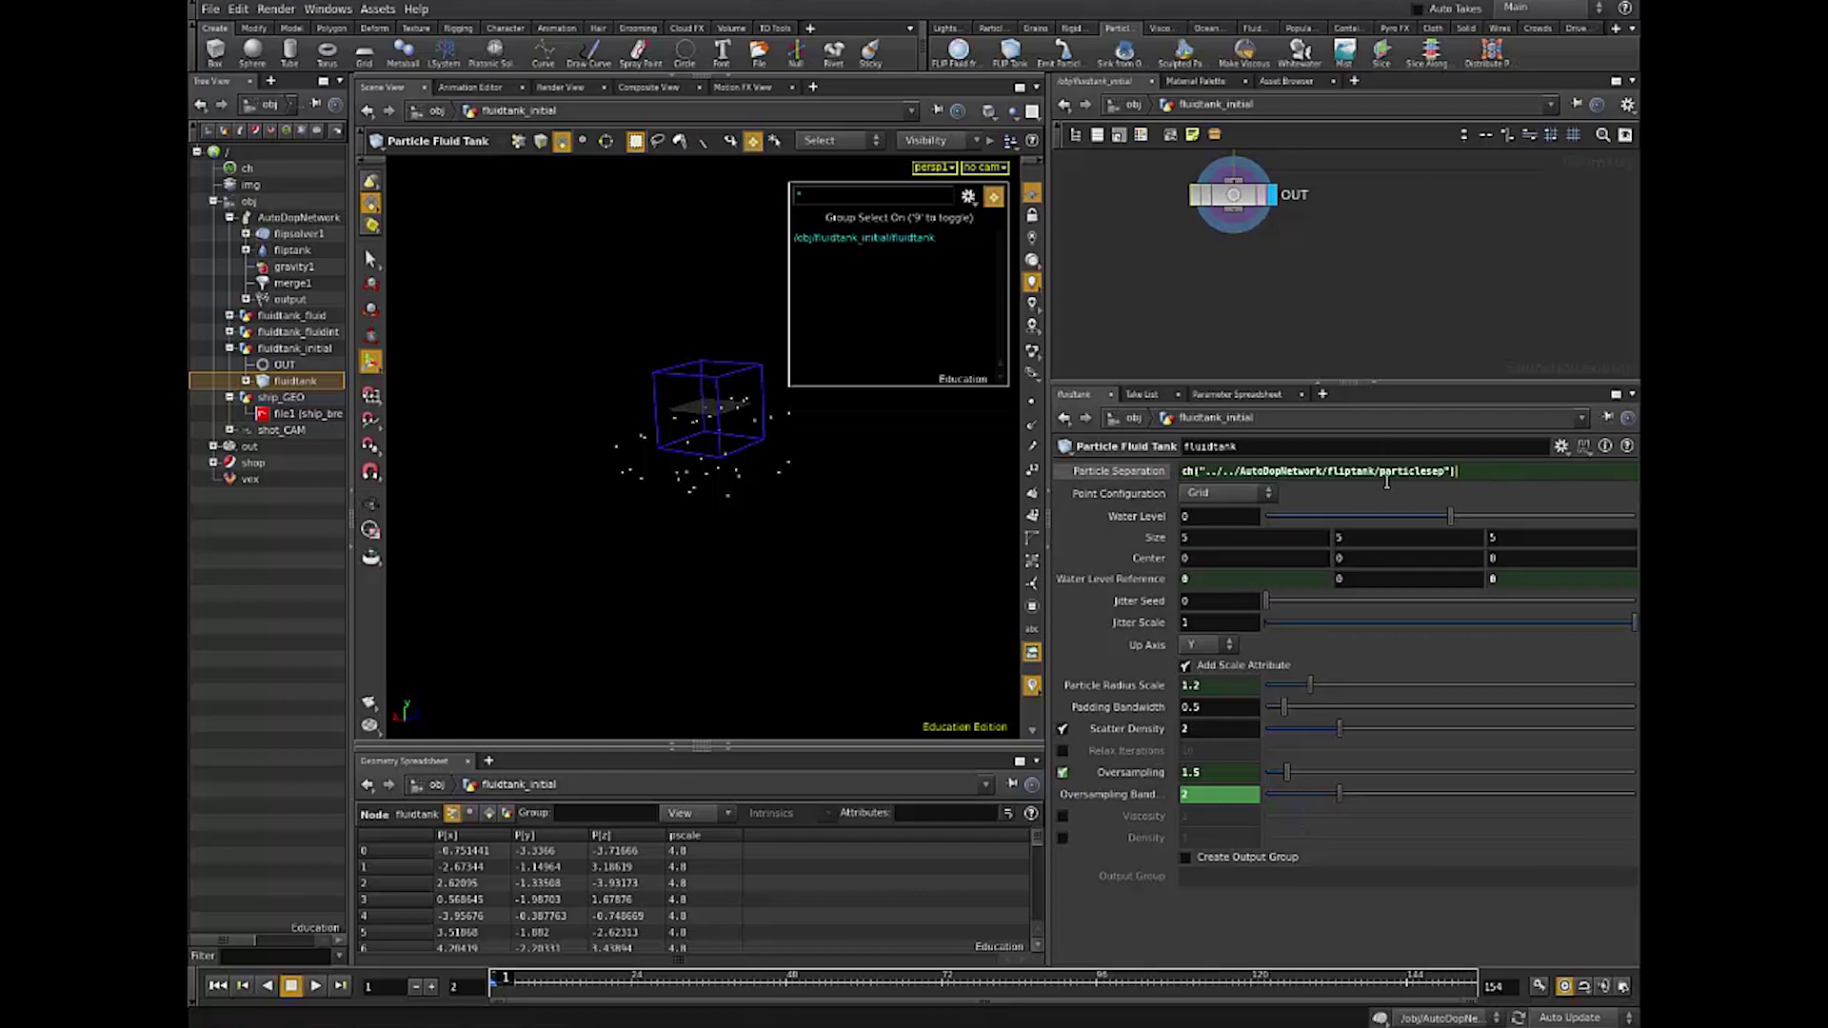
# Step: Try raising the fluidtank's Water Level and undo the change
pyautogui.moveTo(1450, 516); pyautogui.dragTo(1519, 519)
pyautogui.hotkey('ctrl', 'z')
pyautogui.hotkey('ctrl', 'z')
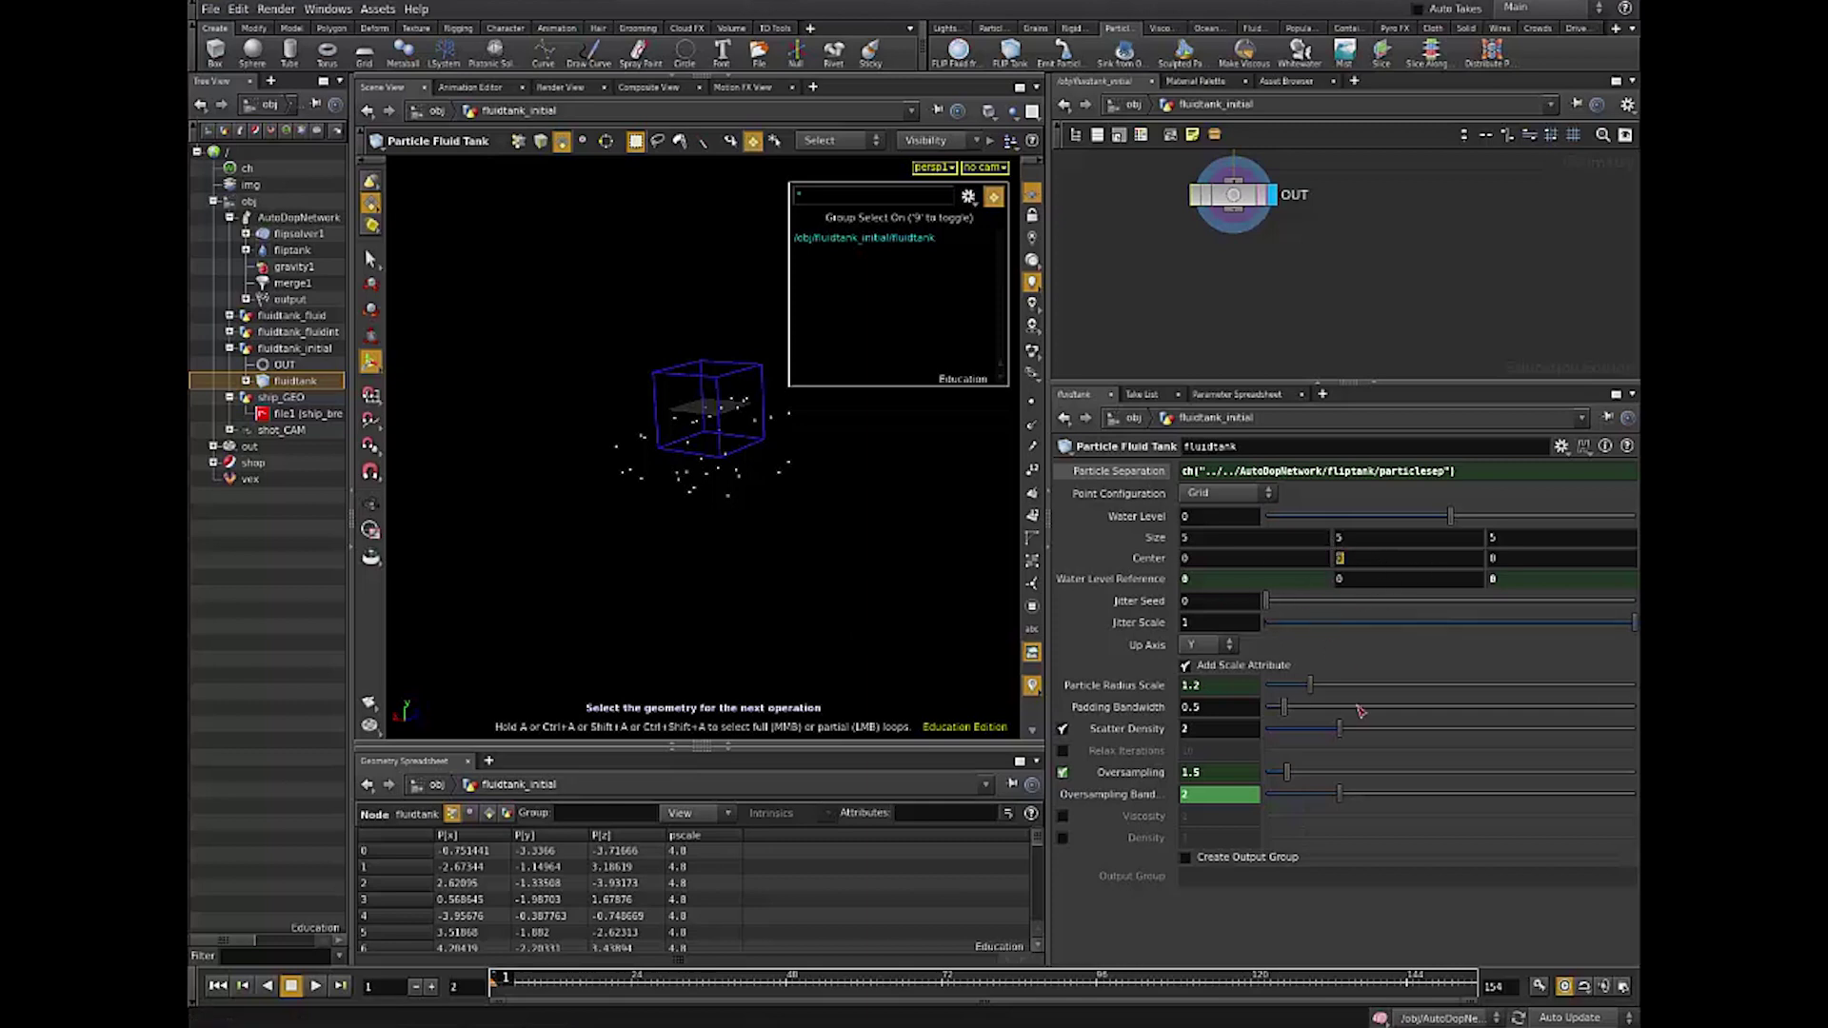
# Step: Set the fluidtank's Center Y to the expression ch("sizey") * 0.5
pyautogui.write('ch("')
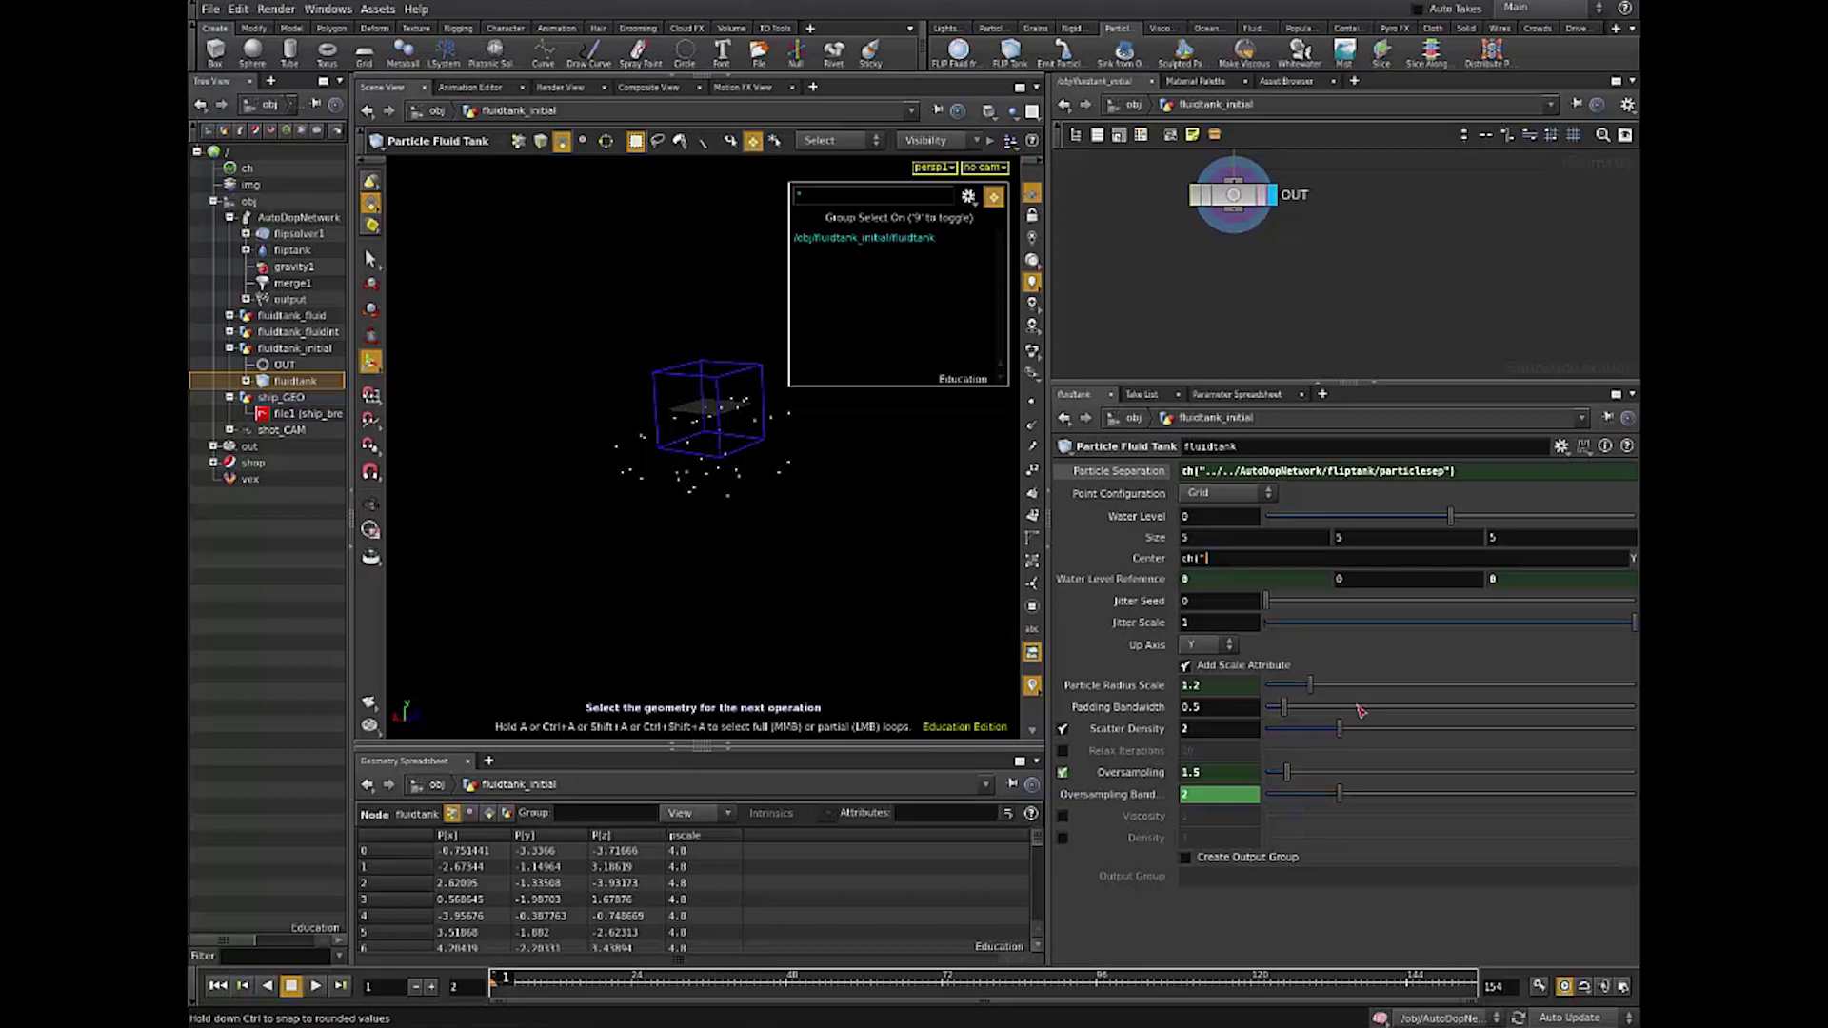
pyautogui.write('sizey')
pyautogui.press('Return')
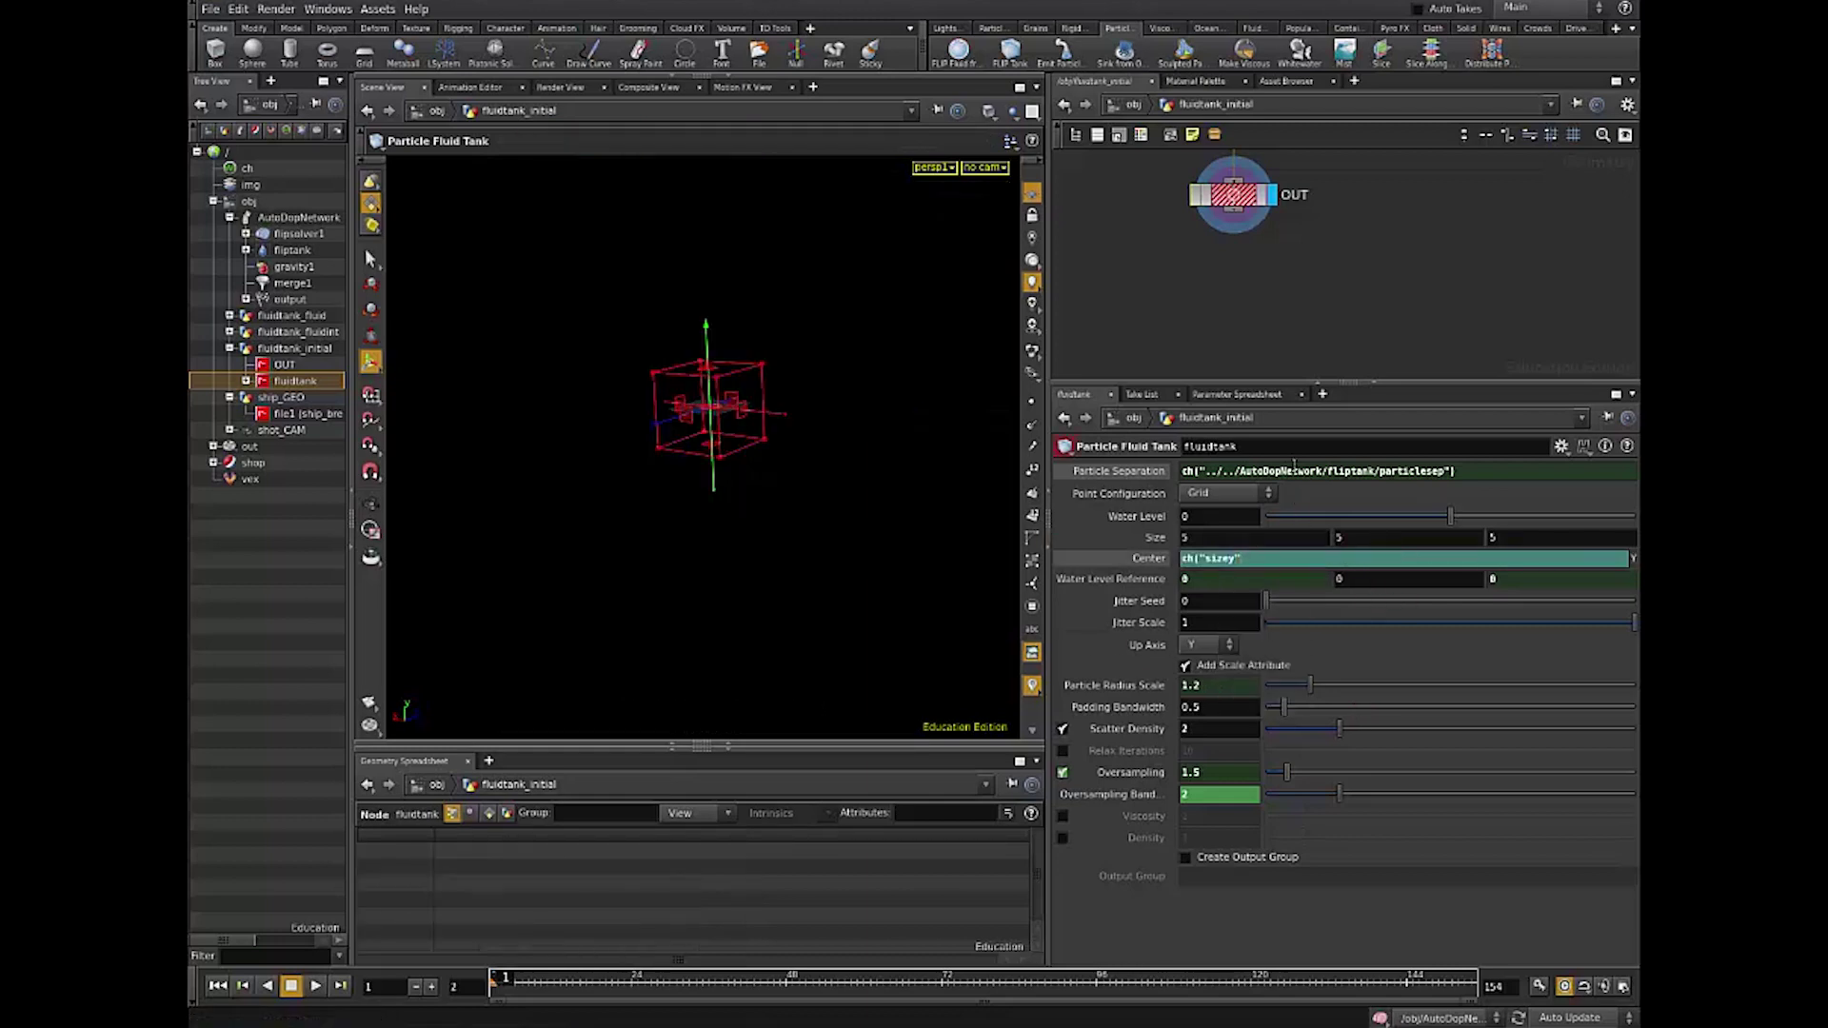
pyautogui.write(') * 0.5')
pyautogui.press('Return')
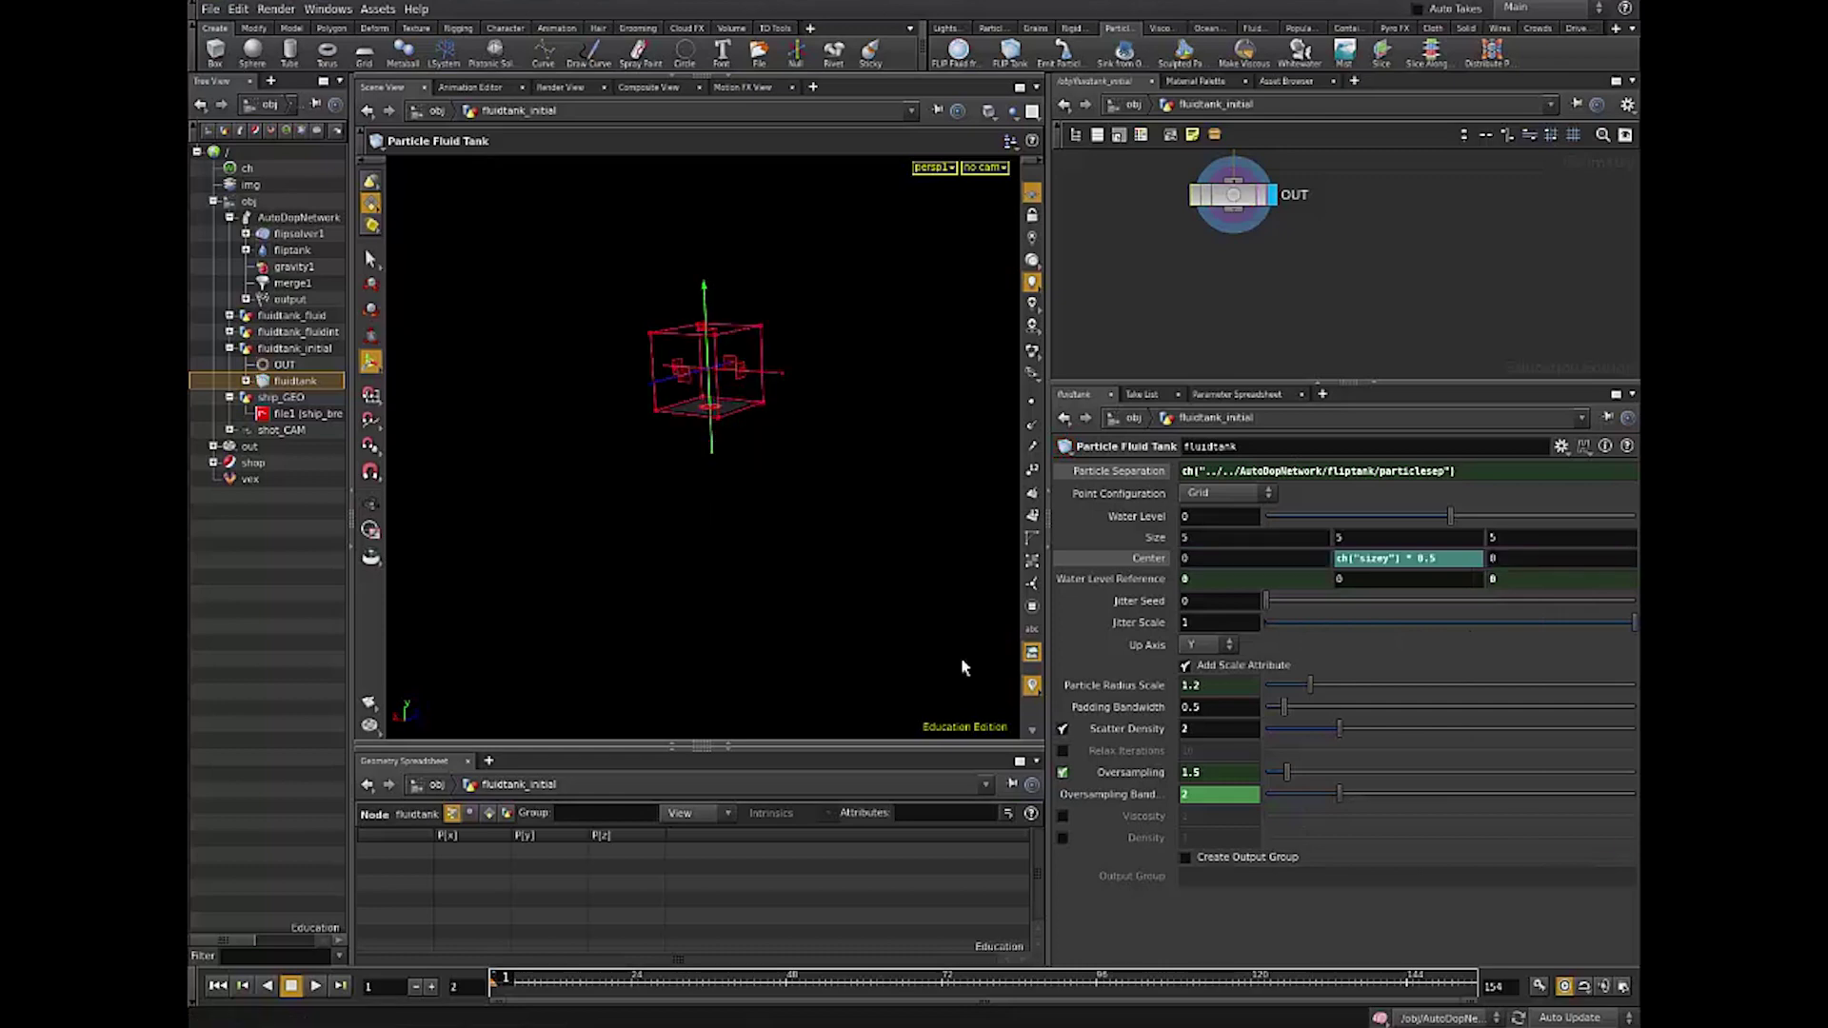
pyautogui.press('s')
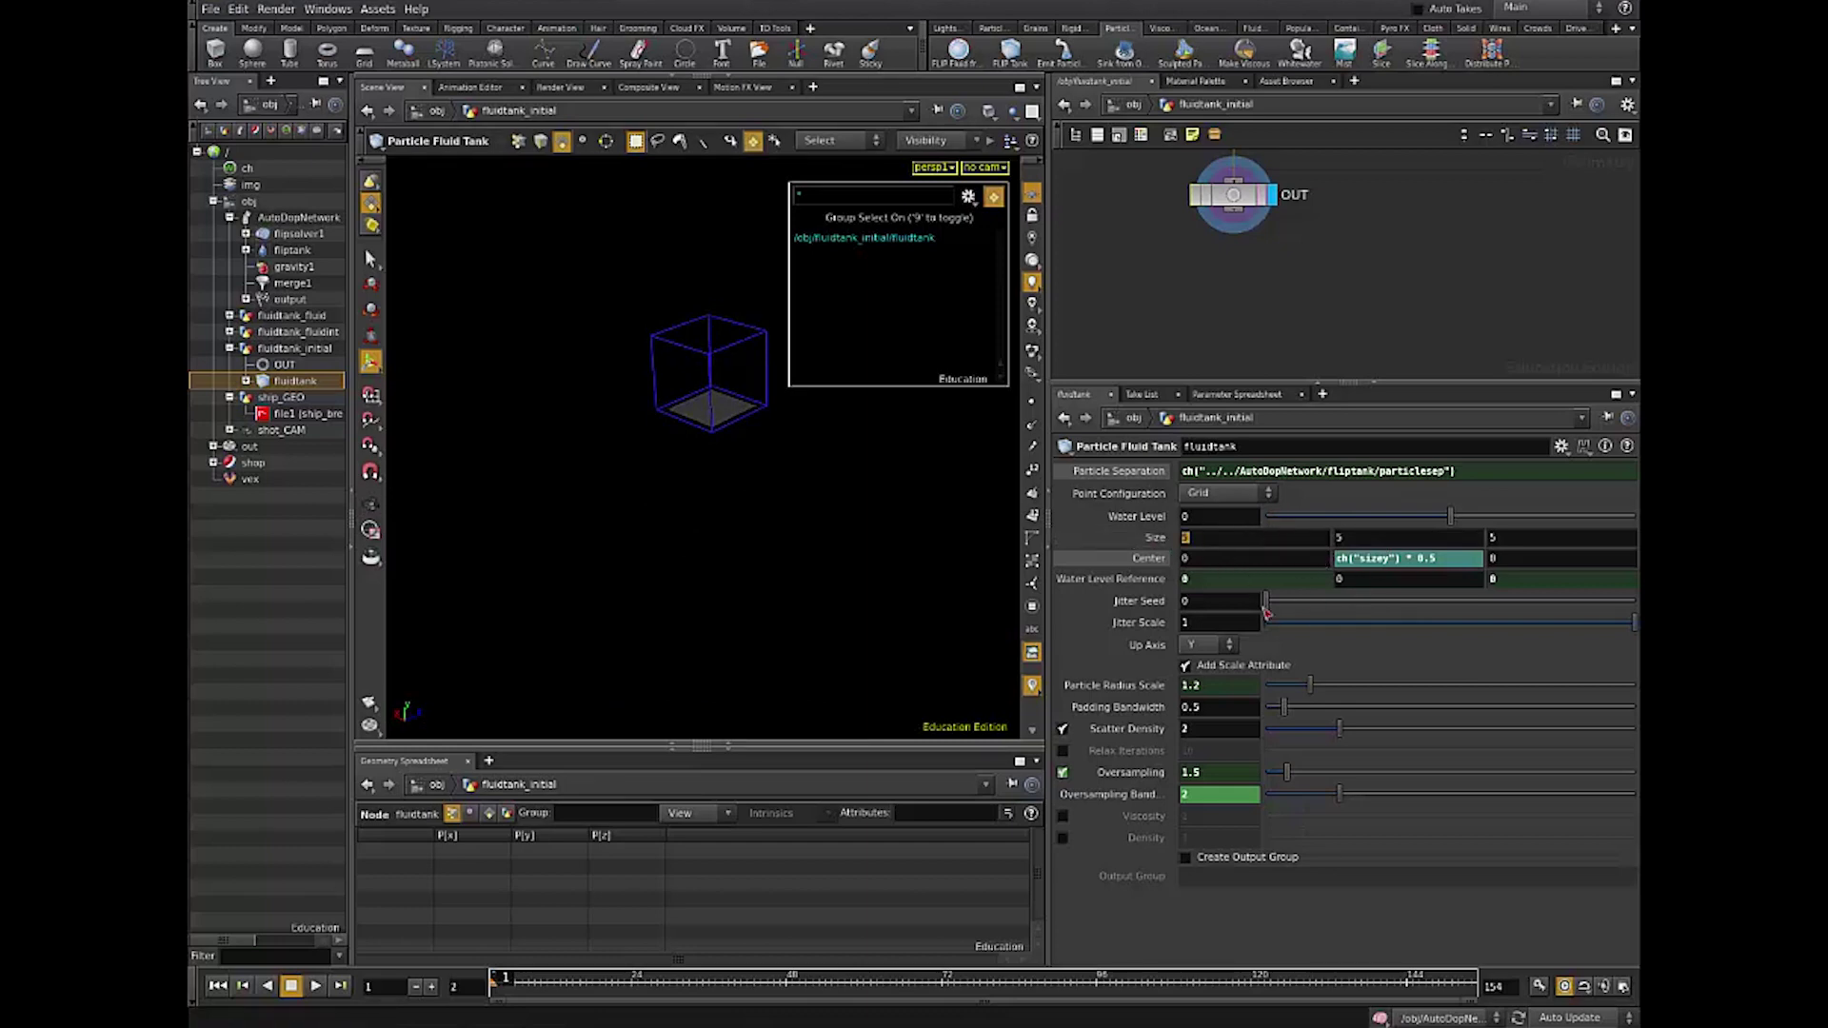
# Step: Set the fluidtank's Size to 250 by 150 by 250 and bring the whole tank into view
pyautogui.write('250')
pyautogui.press('Return')
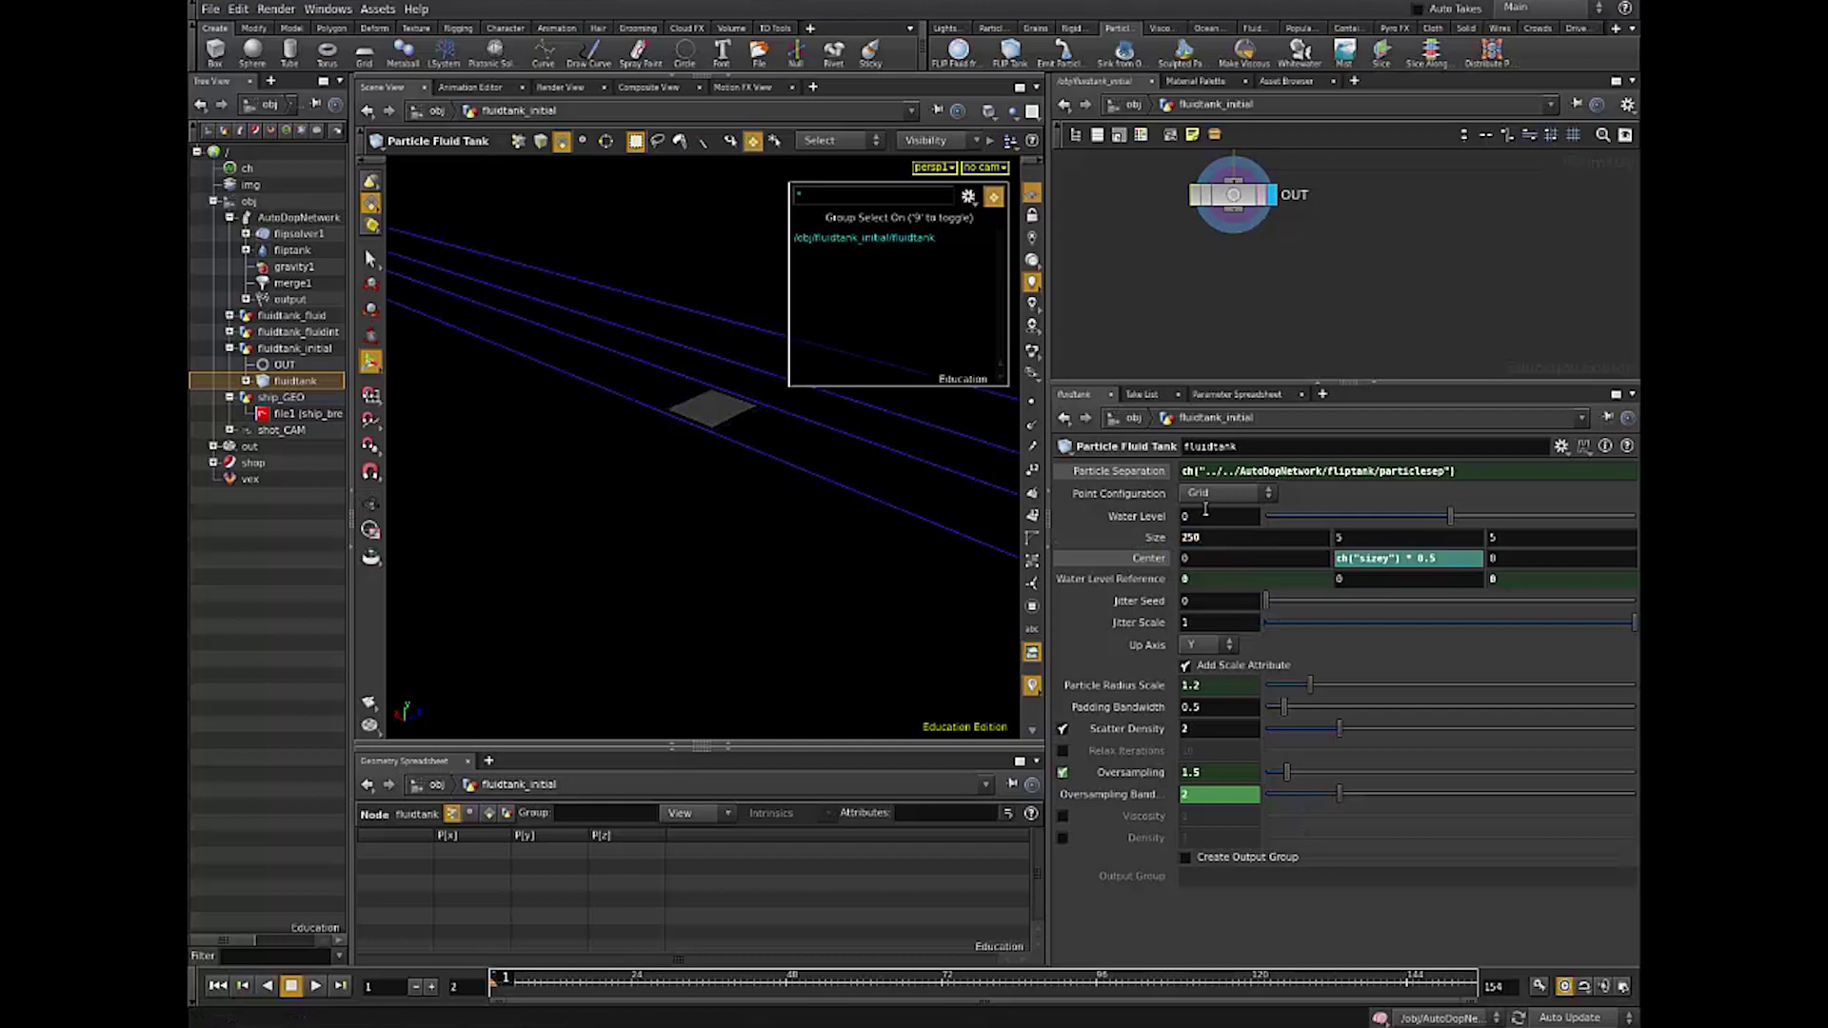
pyautogui.press('Tab')
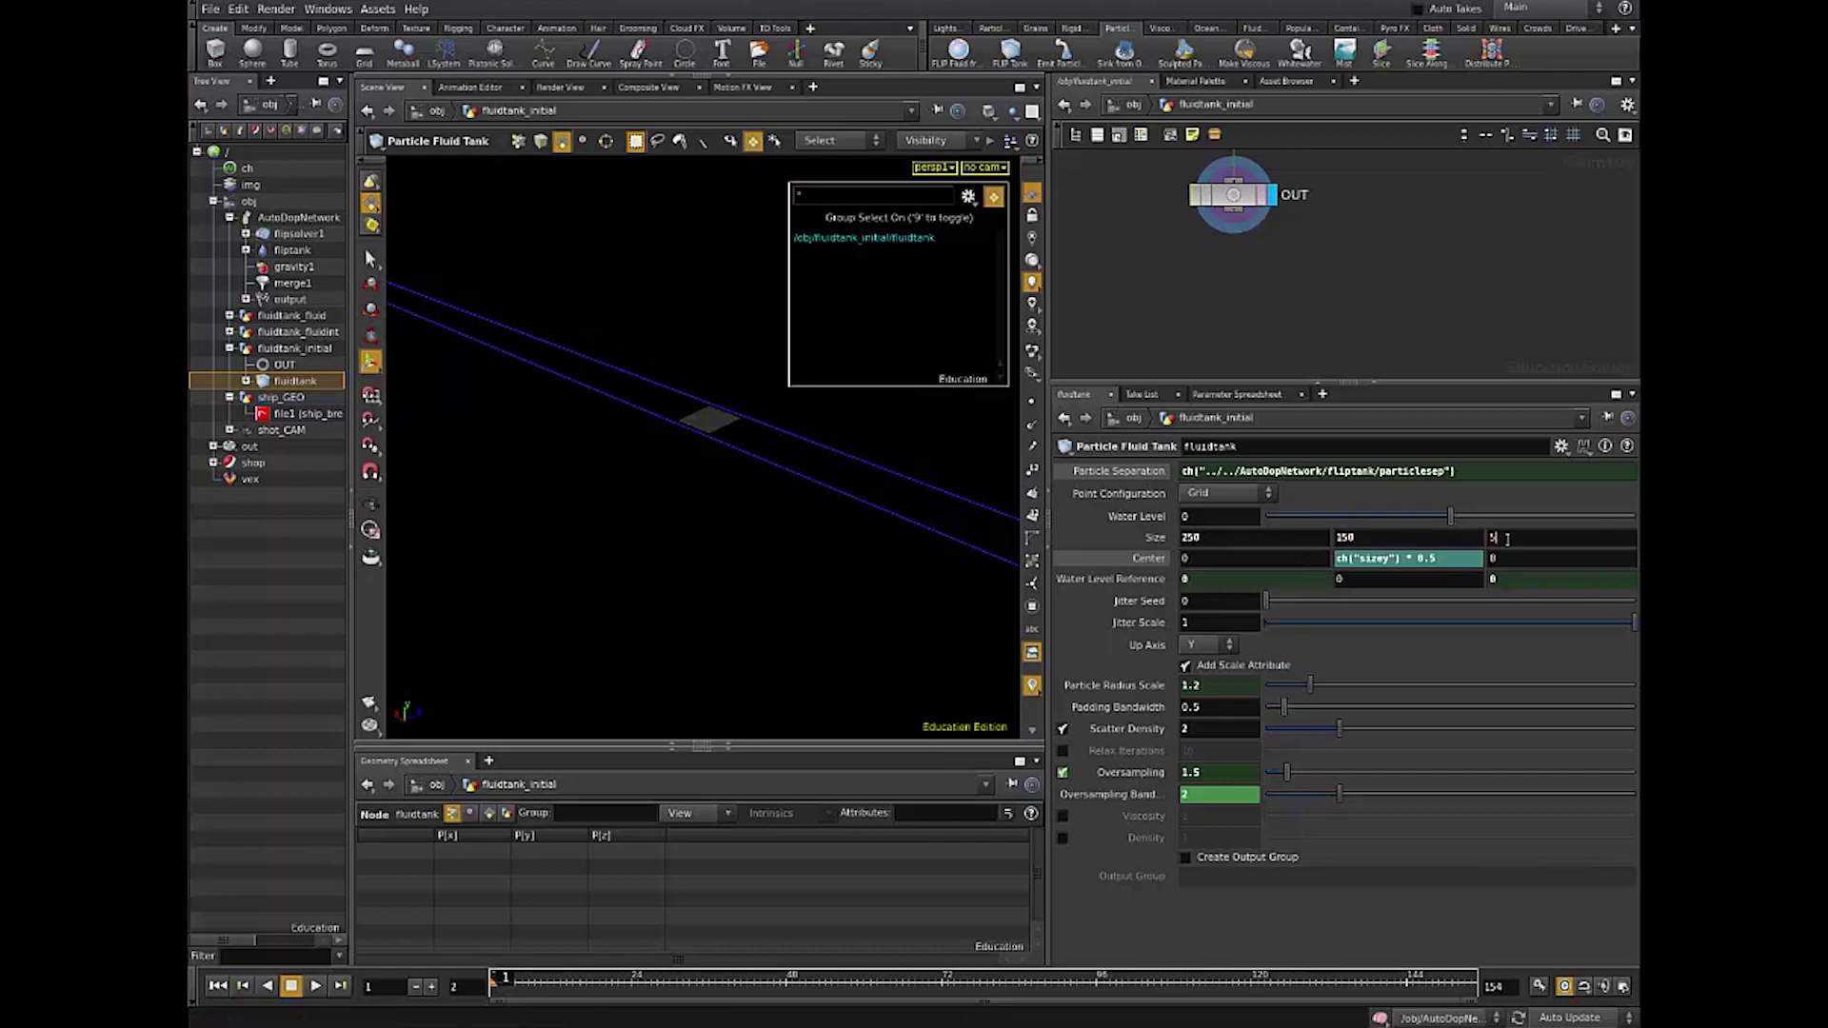
pyautogui.write('250')
pyautogui.press('Return')
pyautogui.moveTo(547, 506)
pyautogui.mouseDown(button='right')
pyautogui.moveTo(633, 441)
pyautogui.moveTo(519, 466)
pyautogui.moveTo(567, 519)
pyautogui.mouseUp(button='right')
pyautogui.moveTo(567, 519); pyautogui.dragTo(673, 443)
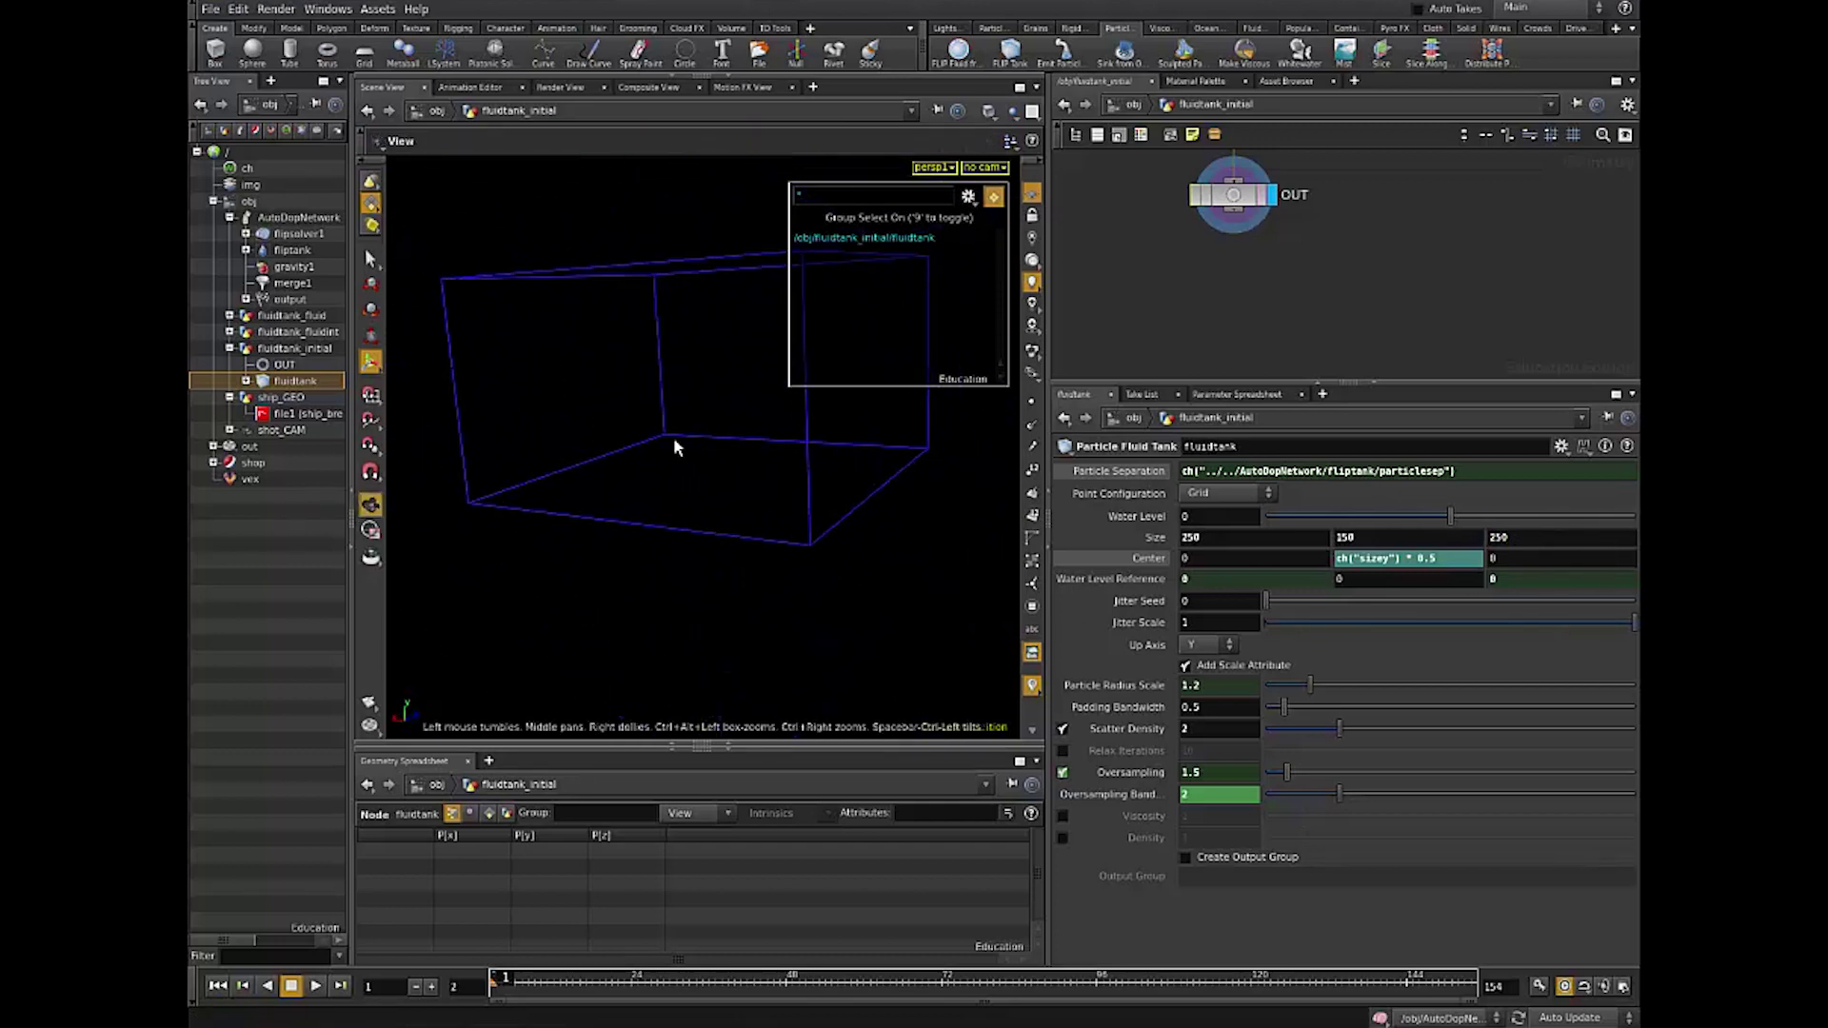
pyautogui.scroll(-2, 1179, 288)
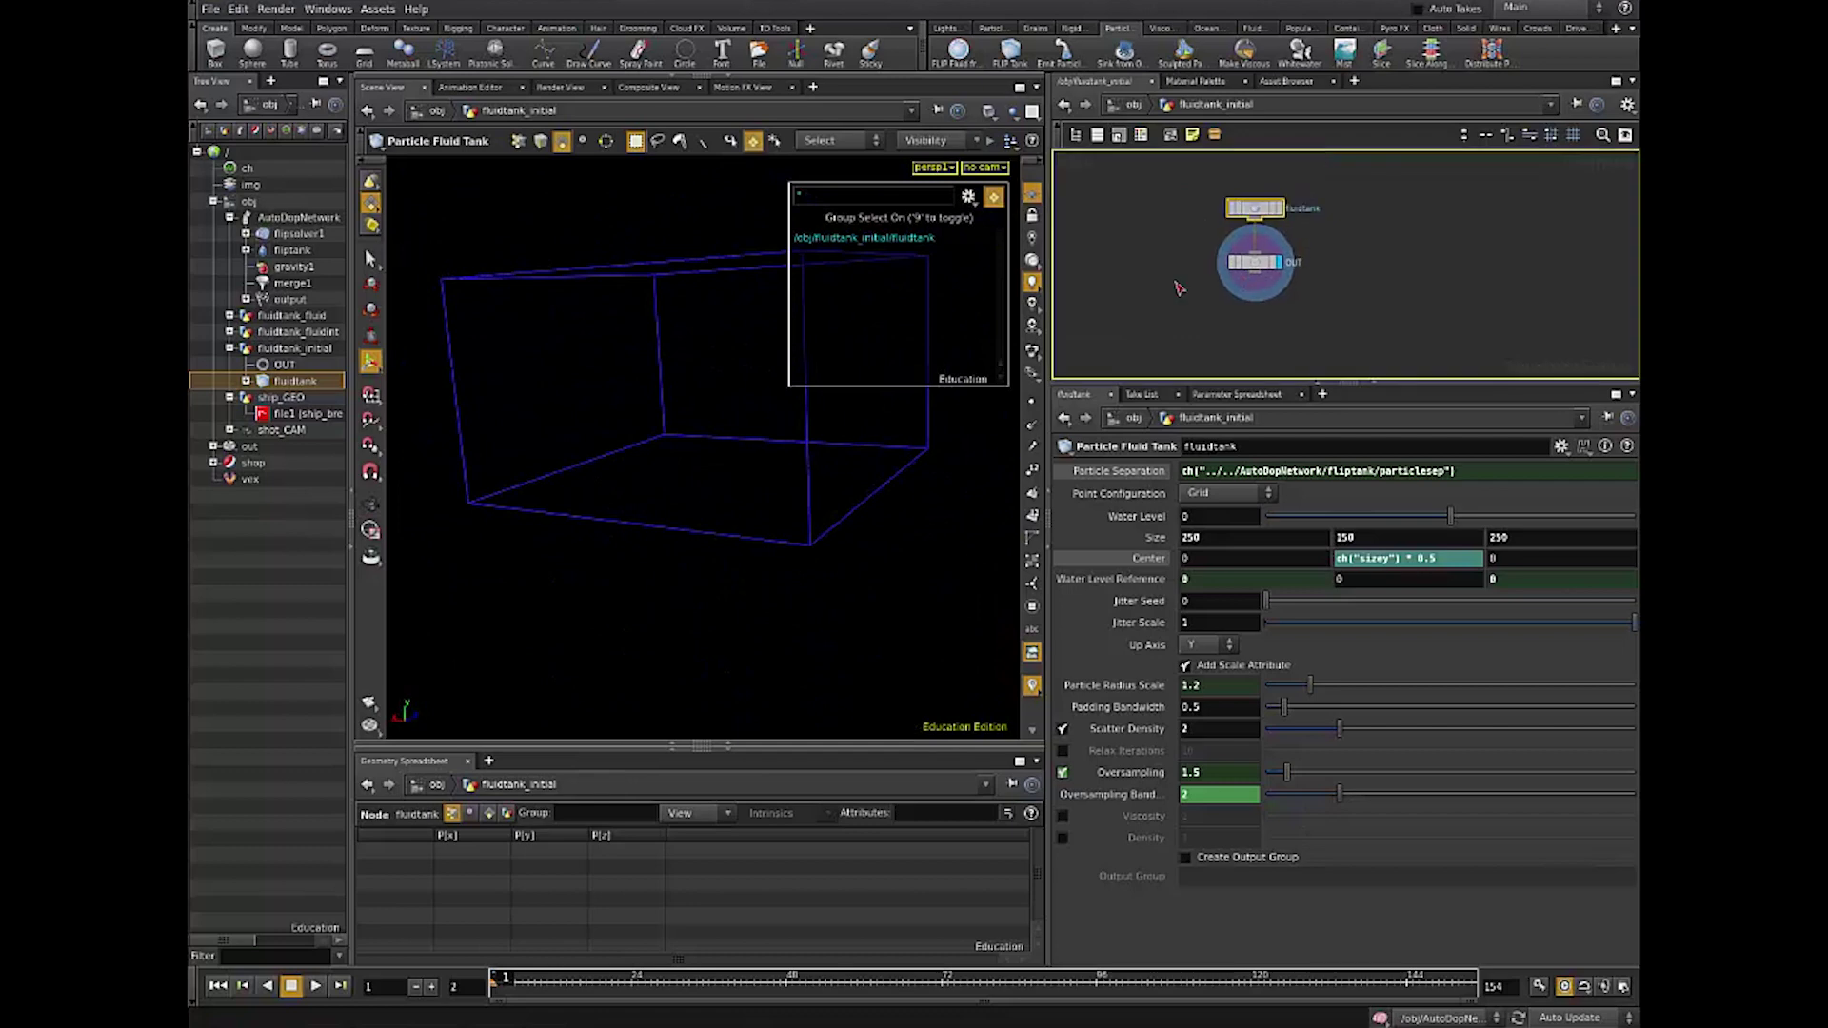
# Step: Try raising the fluidtank's Water Level to 3.62 and inspect the particle layer from the side
pyautogui.click(1011, 111)
pyautogui.click(1024, 147)
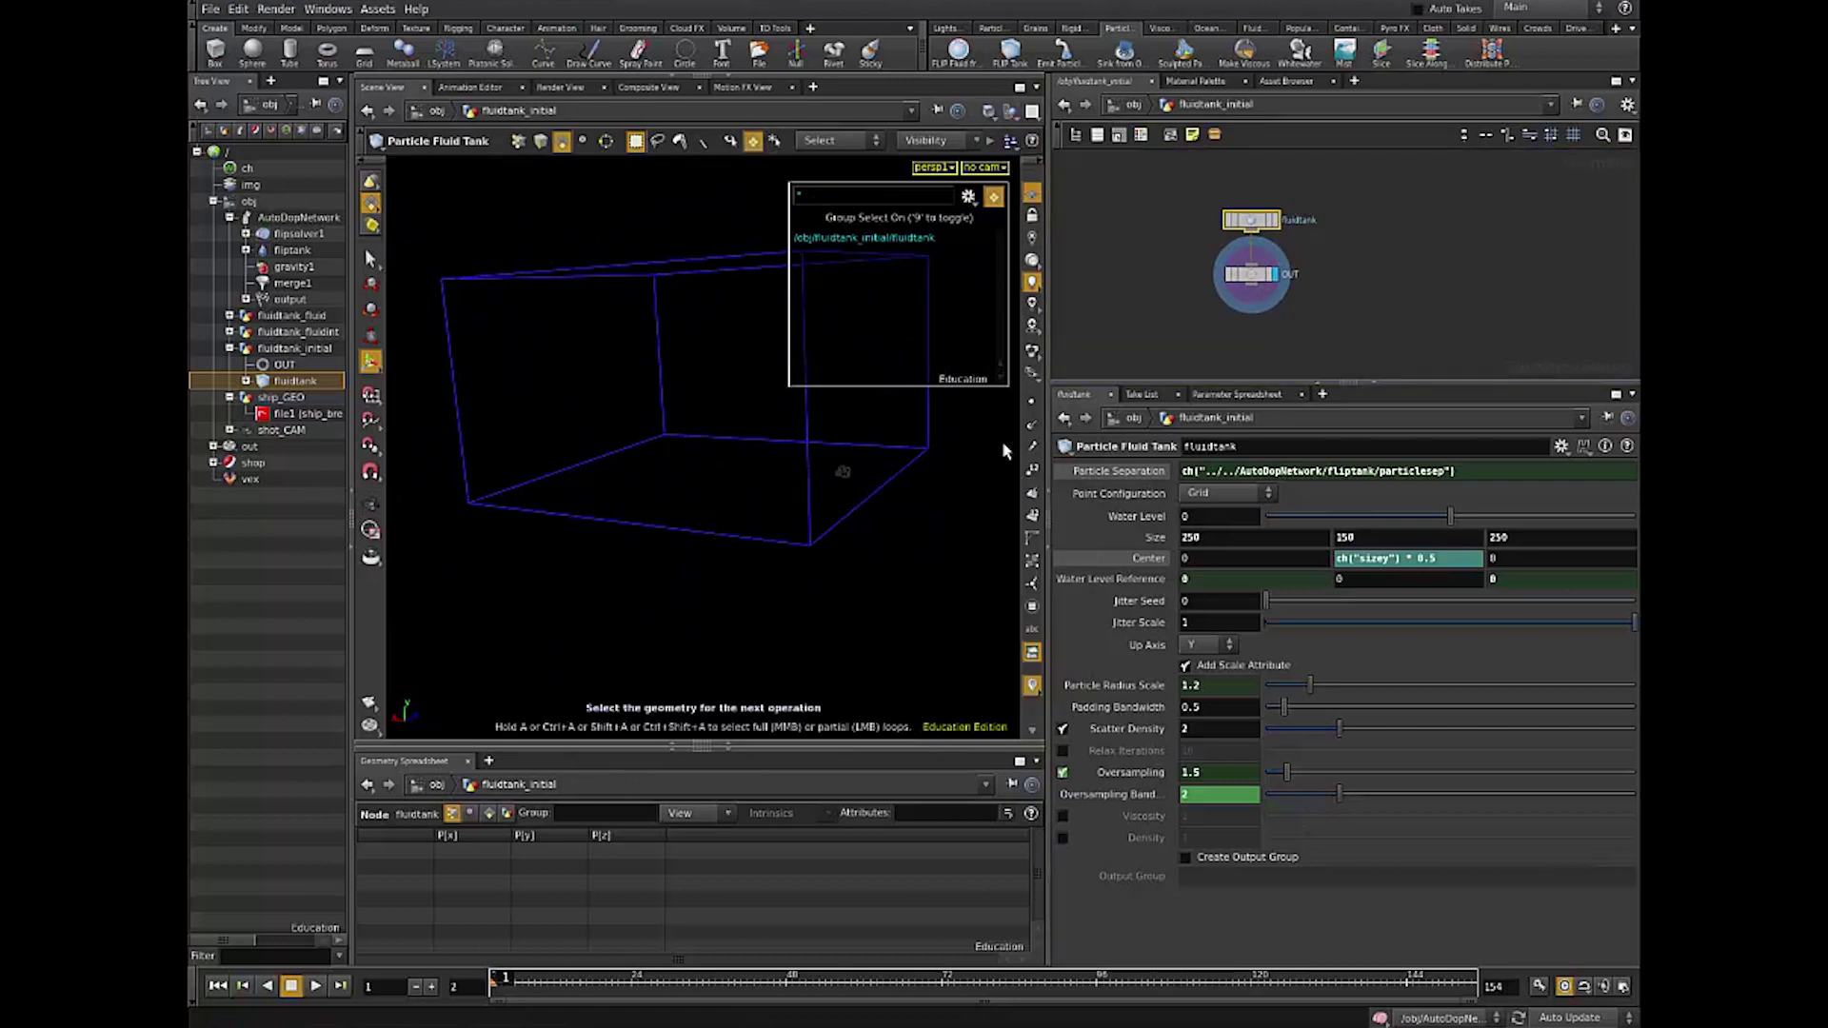
pyautogui.moveTo(1002, 442)
pyautogui.mouseDown()
pyautogui.moveTo(799, 495)
pyautogui.moveTo(999, 447)
pyautogui.mouseUp()
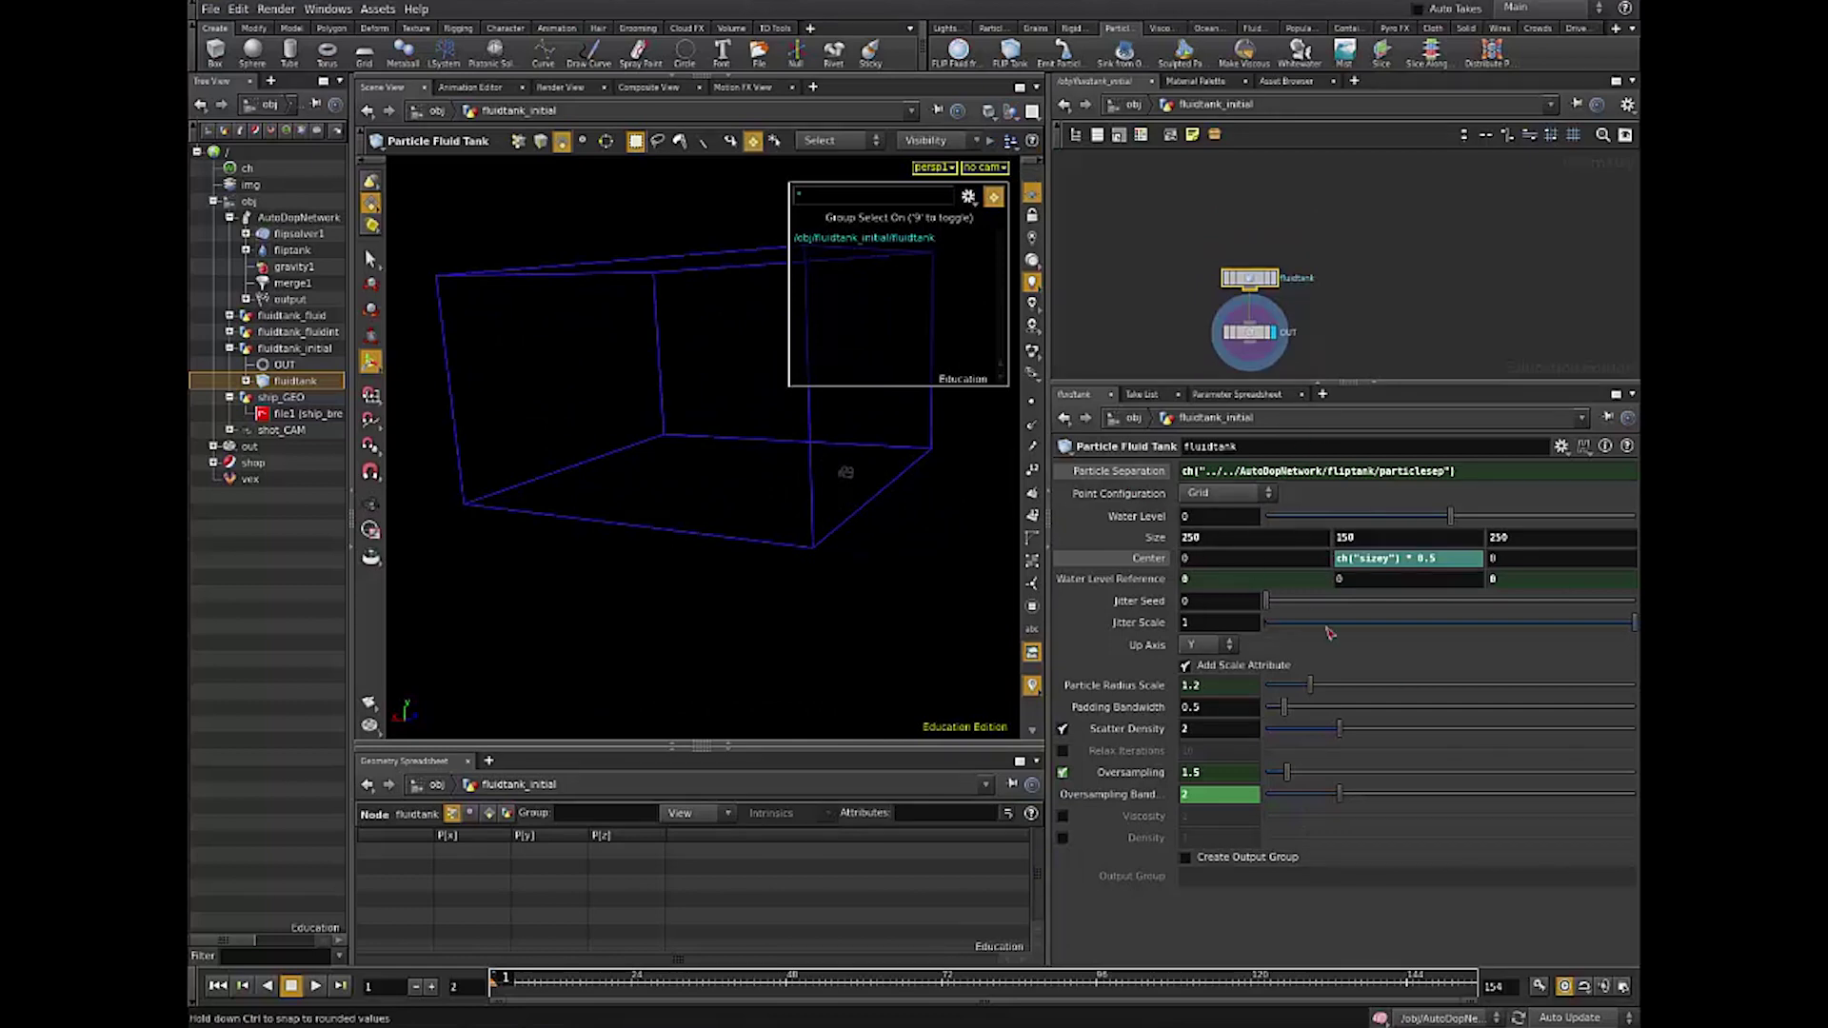
pyautogui.press('Escape')
pyautogui.moveTo(792, 501); pyautogui.dragTo(817, 588)
pyautogui.press('Return')
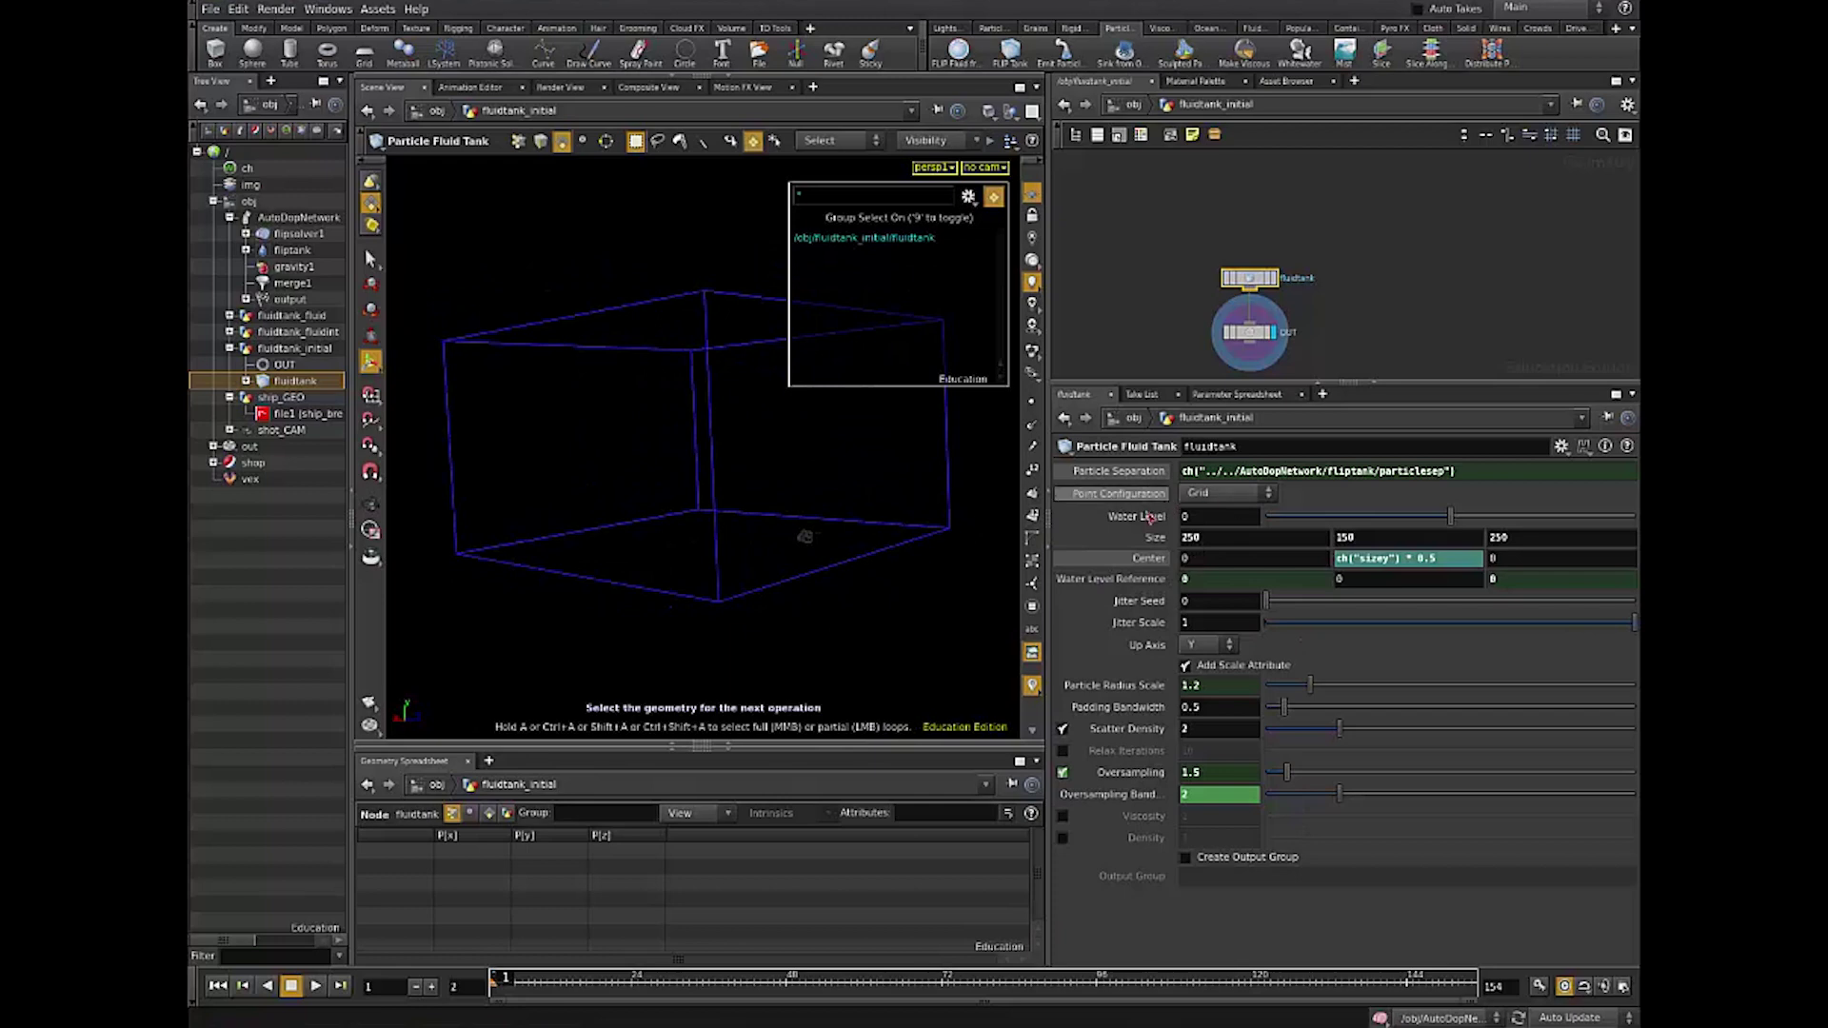
pyautogui.scroll(5, 861, 620)
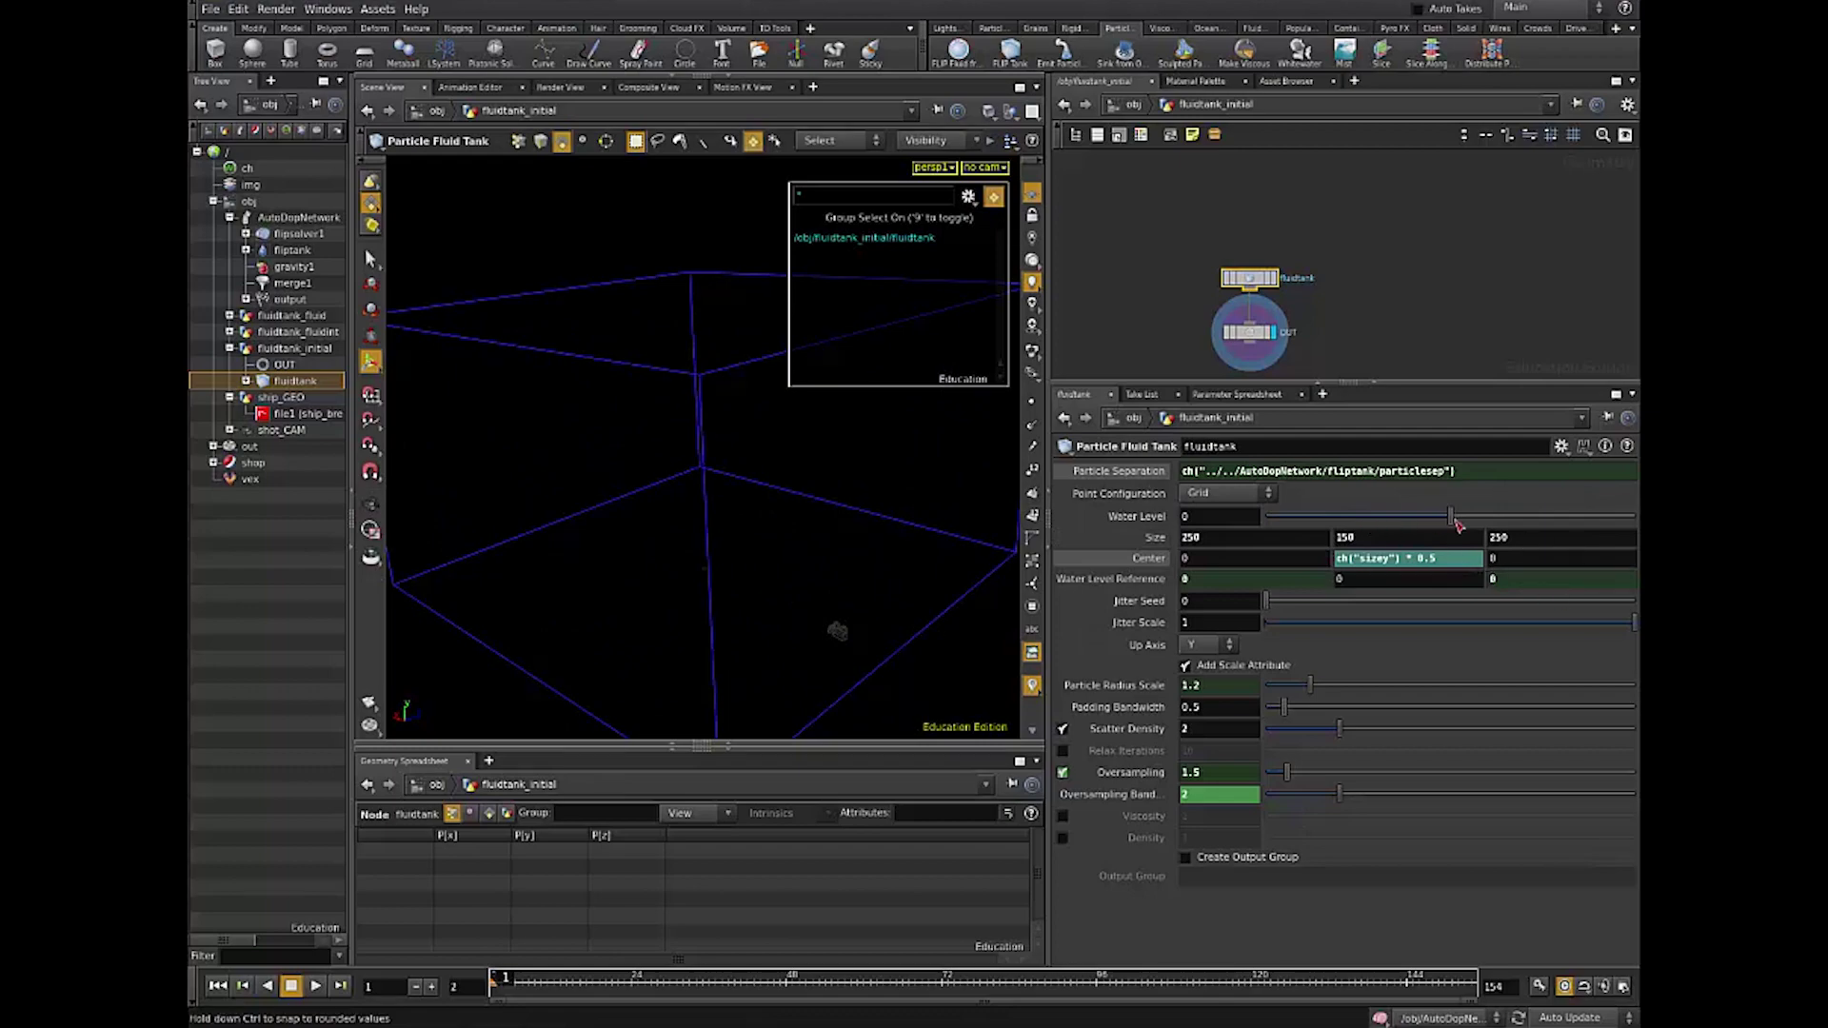
pyautogui.moveTo(1452, 519); pyautogui.dragTo(1583, 519)
pyautogui.press('space')
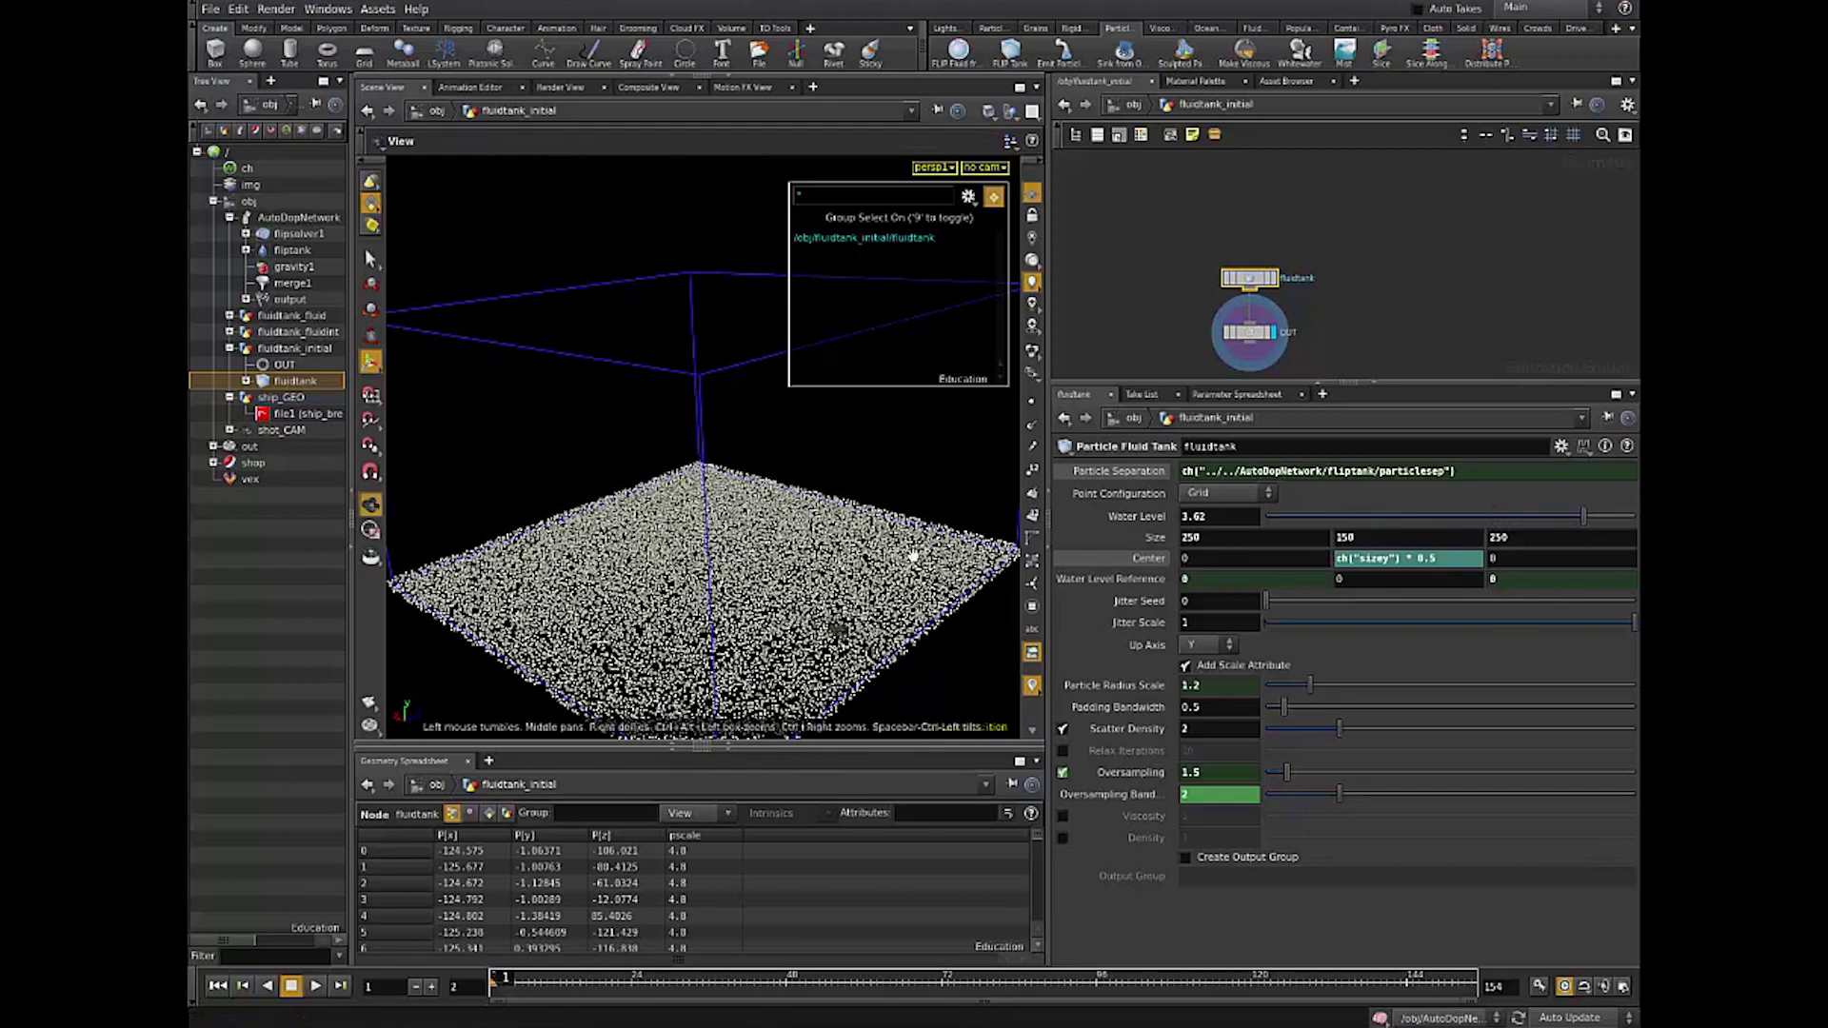
pyautogui.moveTo(918, 531); pyautogui.dragTo(866, 493)
pyautogui.moveTo(847, 576); pyautogui.dragTo(733, 465)
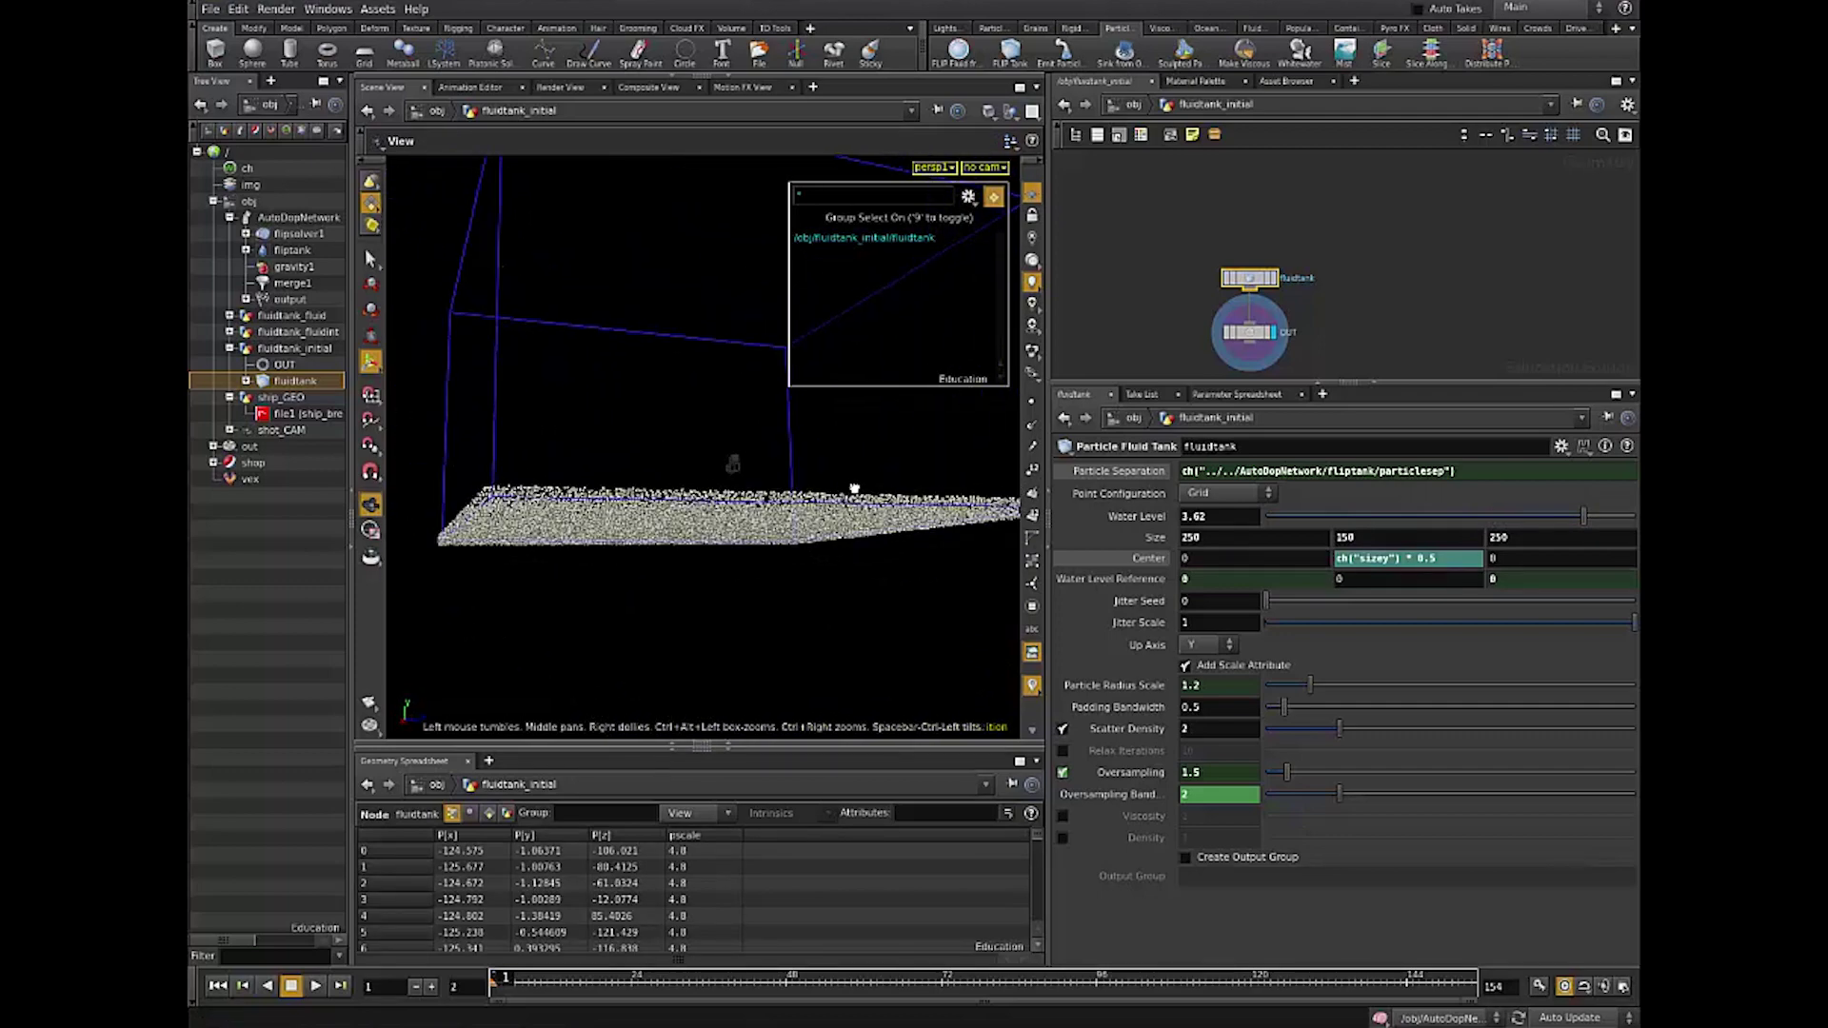
pyautogui.moveTo(855, 490)
pyautogui.mouseDown()
pyautogui.moveTo(873, 505)
pyautogui.moveTo(849, 491)
pyautogui.mouseUp()
# Step: Try the Grey viewport color scheme, then switch the background color scheme to Light
pyautogui.press('d')
pyautogui.click(933, 294)
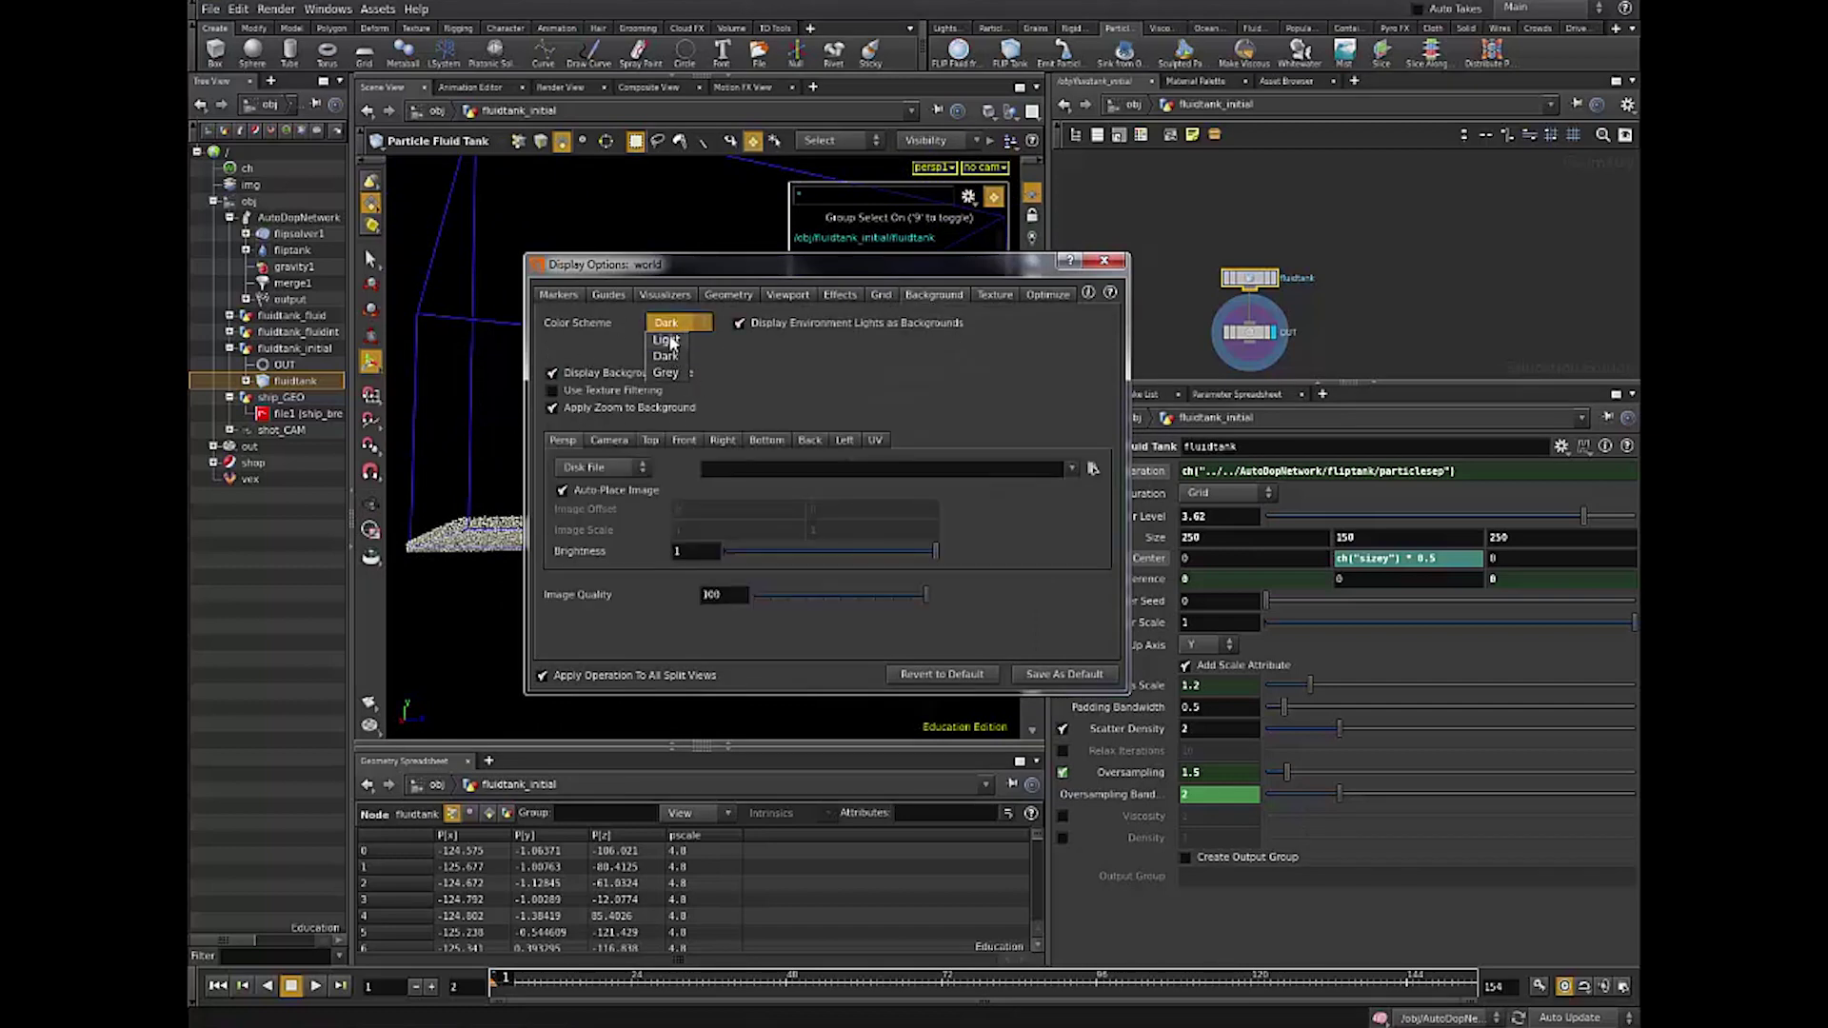
pyautogui.click(668, 372)
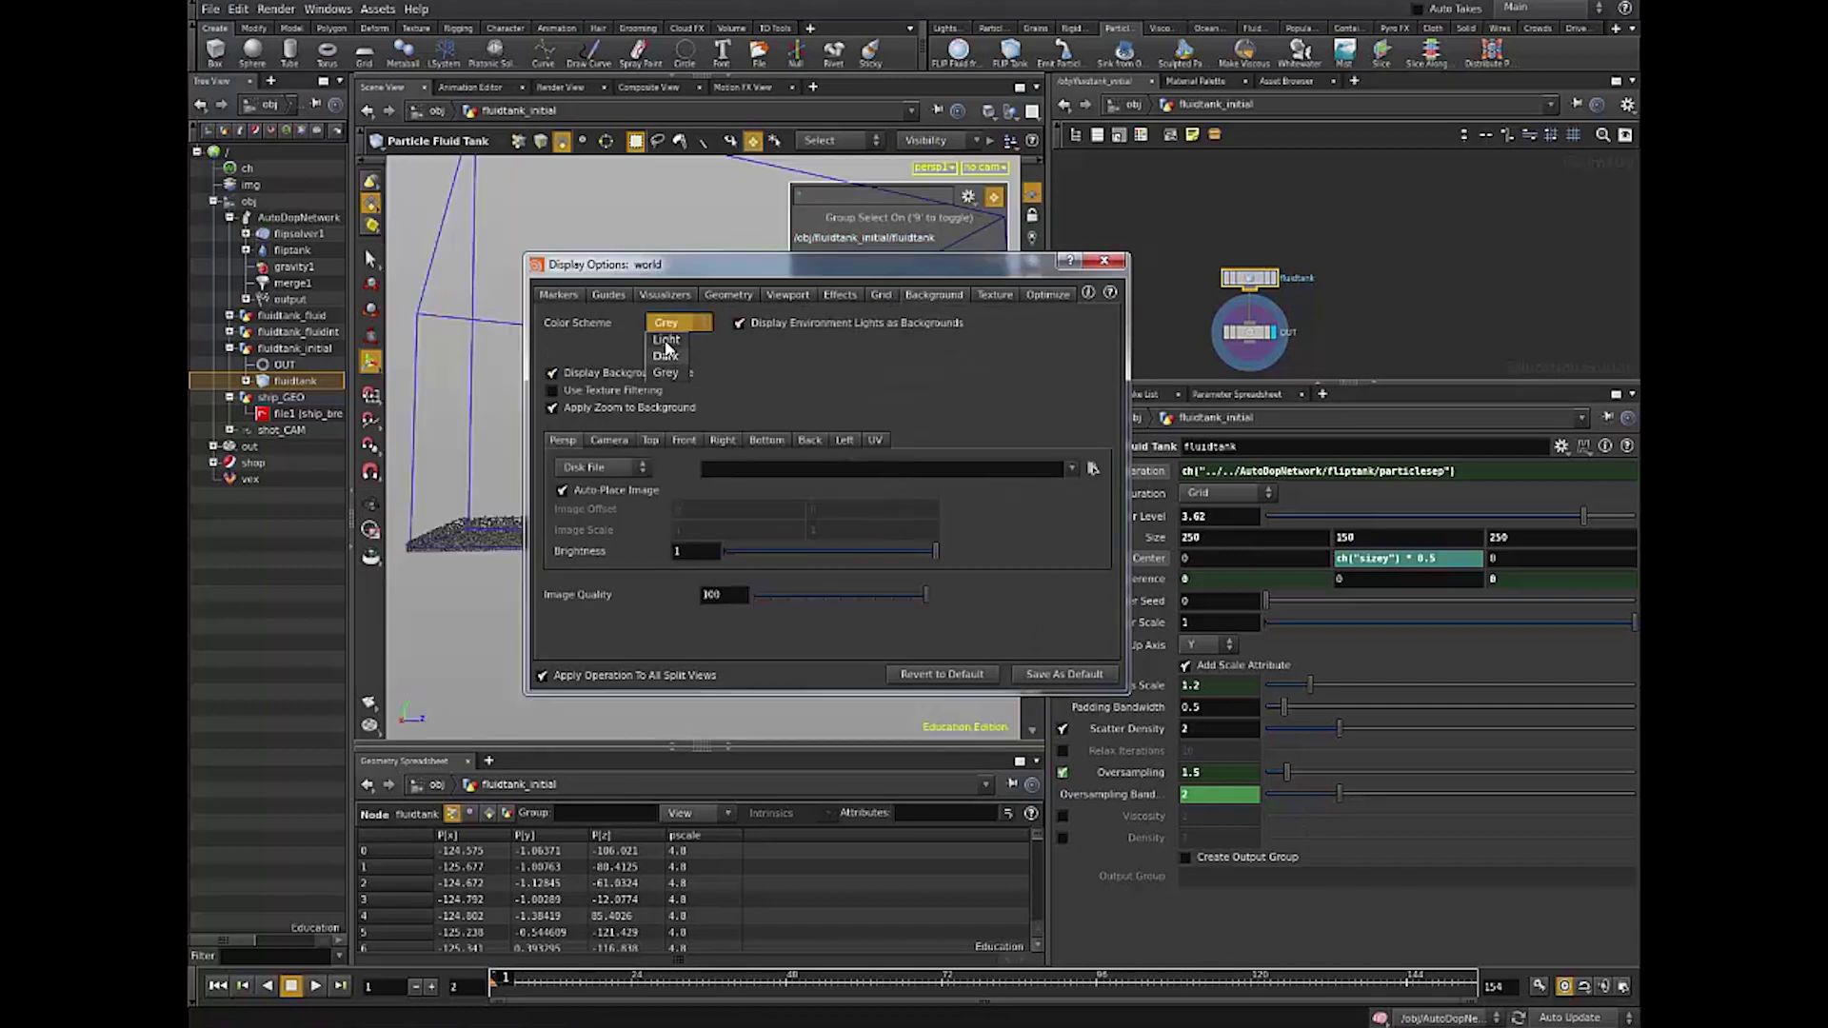
pyautogui.click(666, 343)
pyautogui.click(1103, 260)
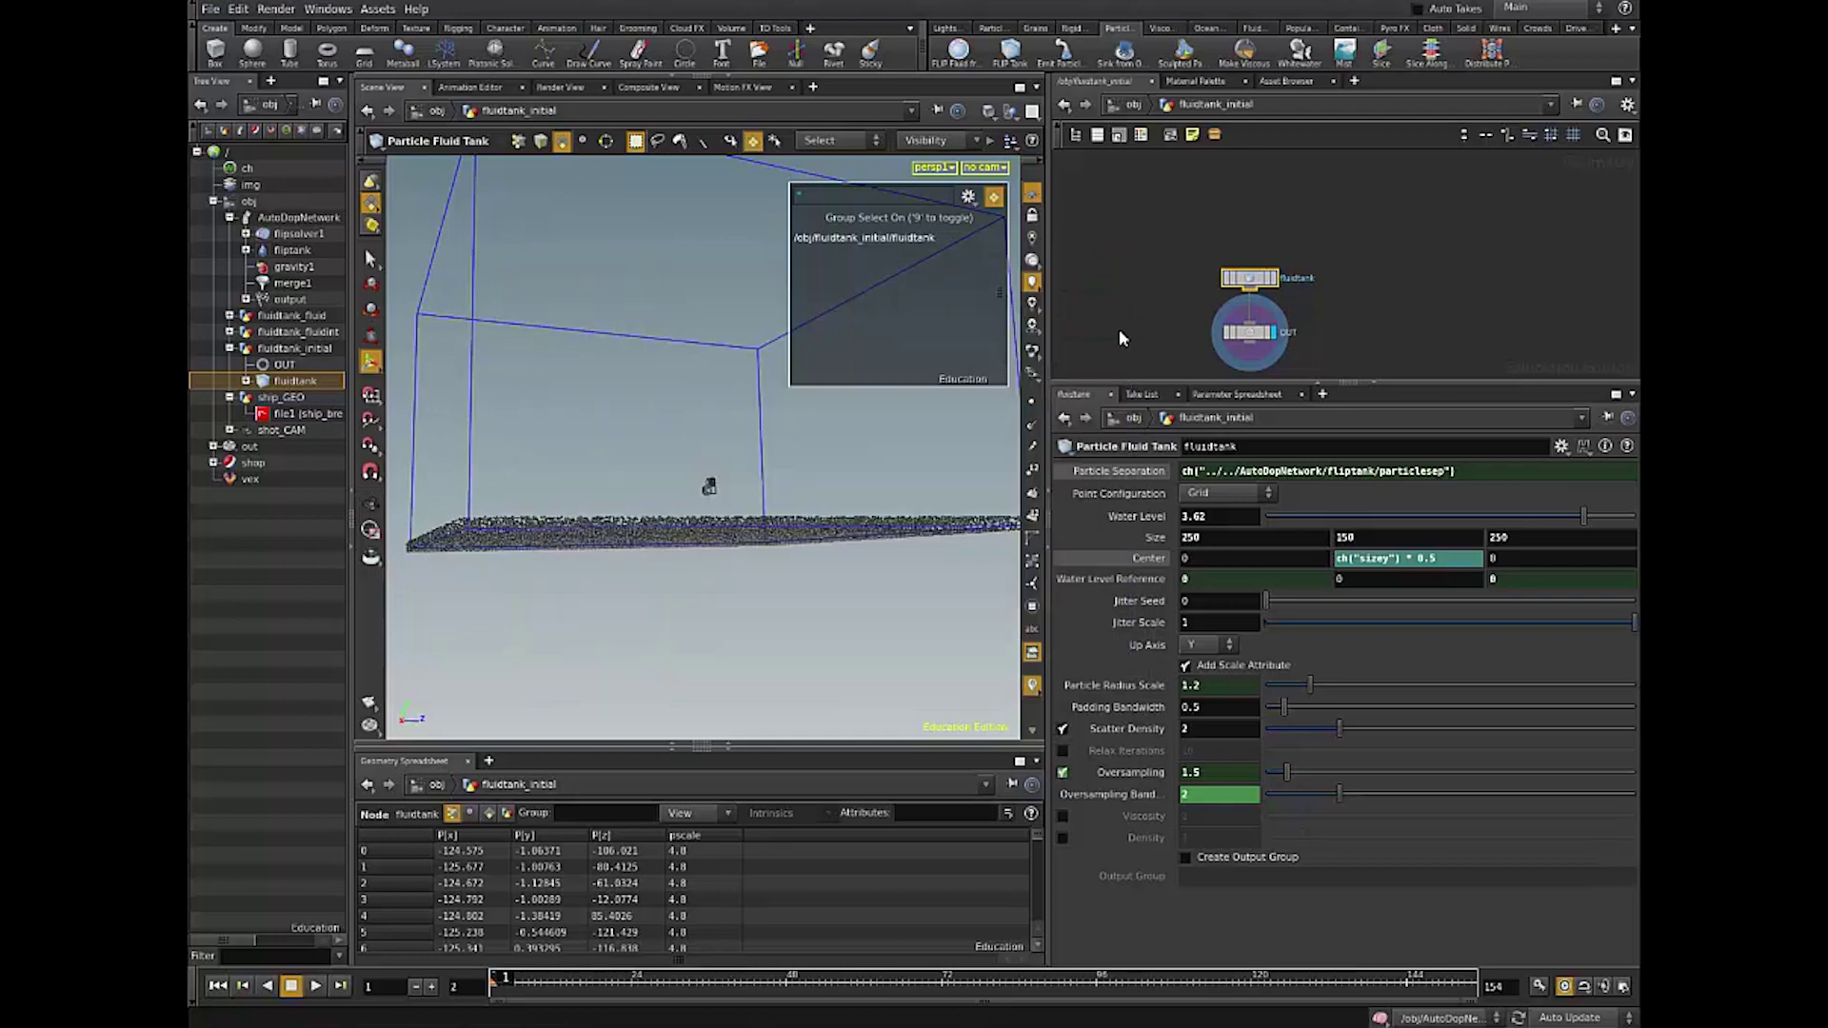
# Step: Set the fluidtank's Water Level to 10
pyautogui.press('Escape')
pyautogui.moveTo(1118, 329); pyautogui.dragTo(877, 436)
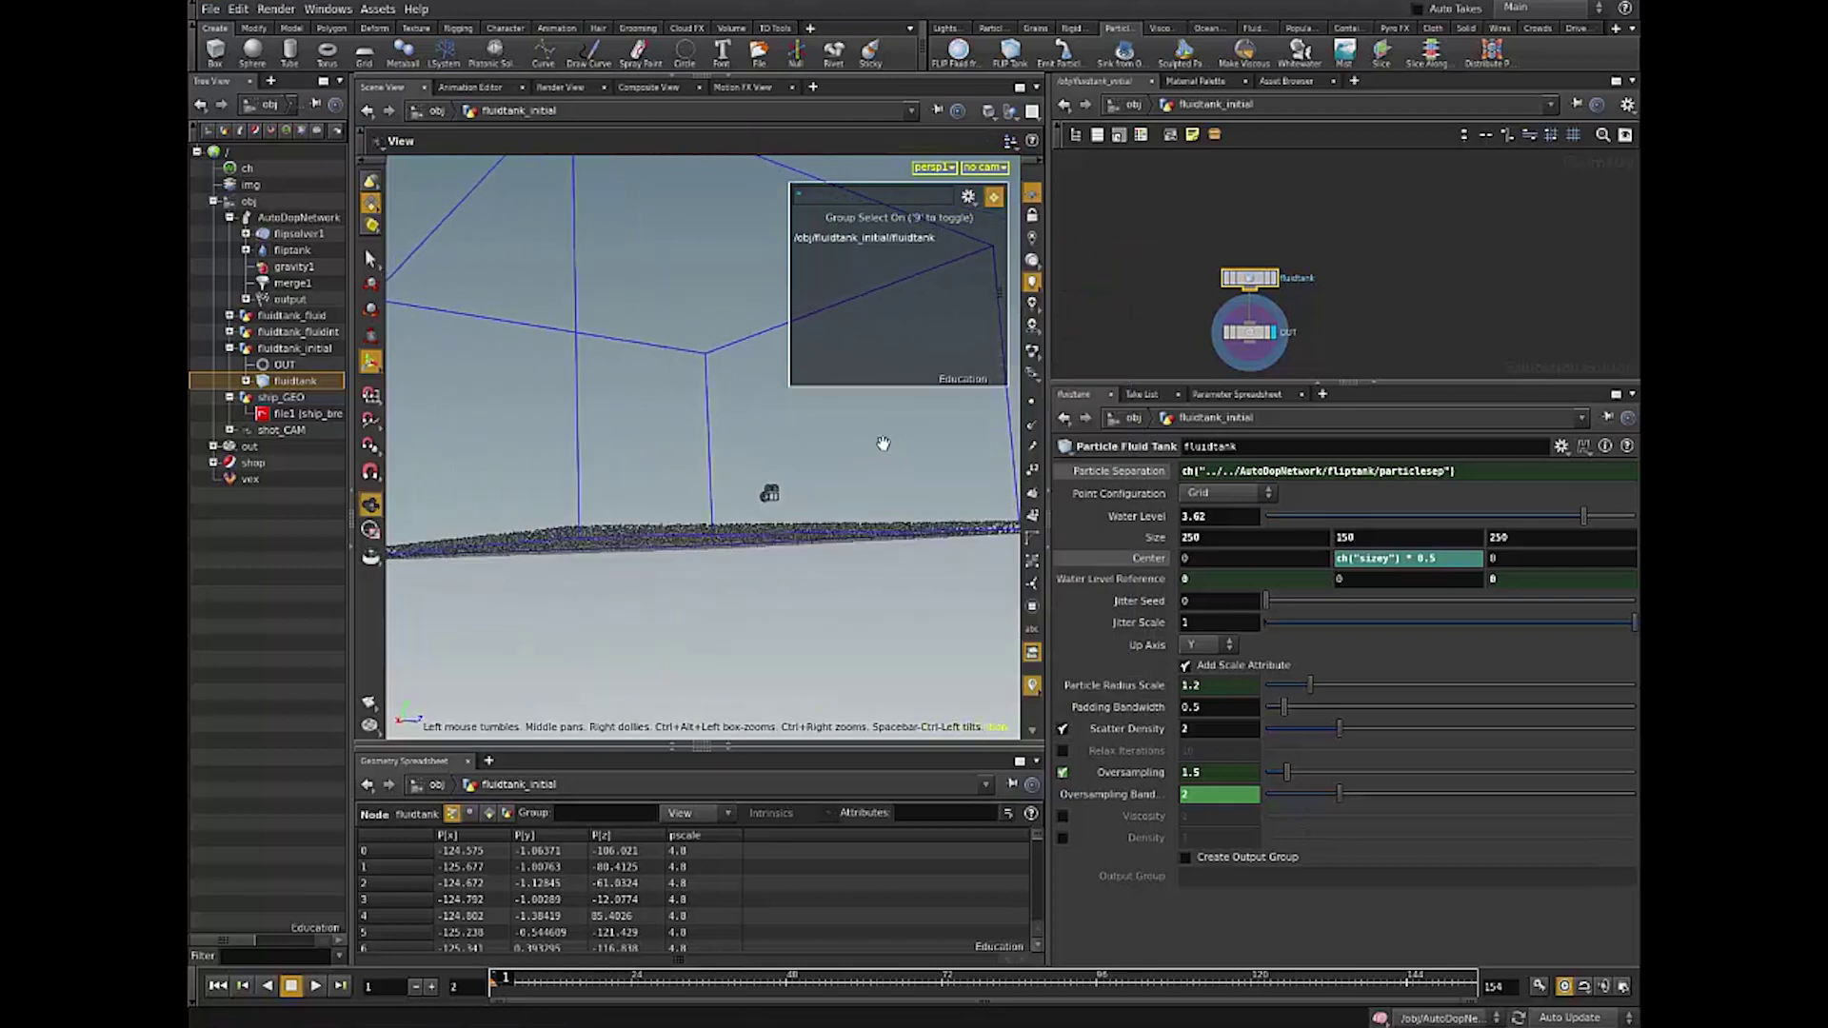
pyautogui.press('Return')
pyautogui.write('10')
pyautogui.press('Return')
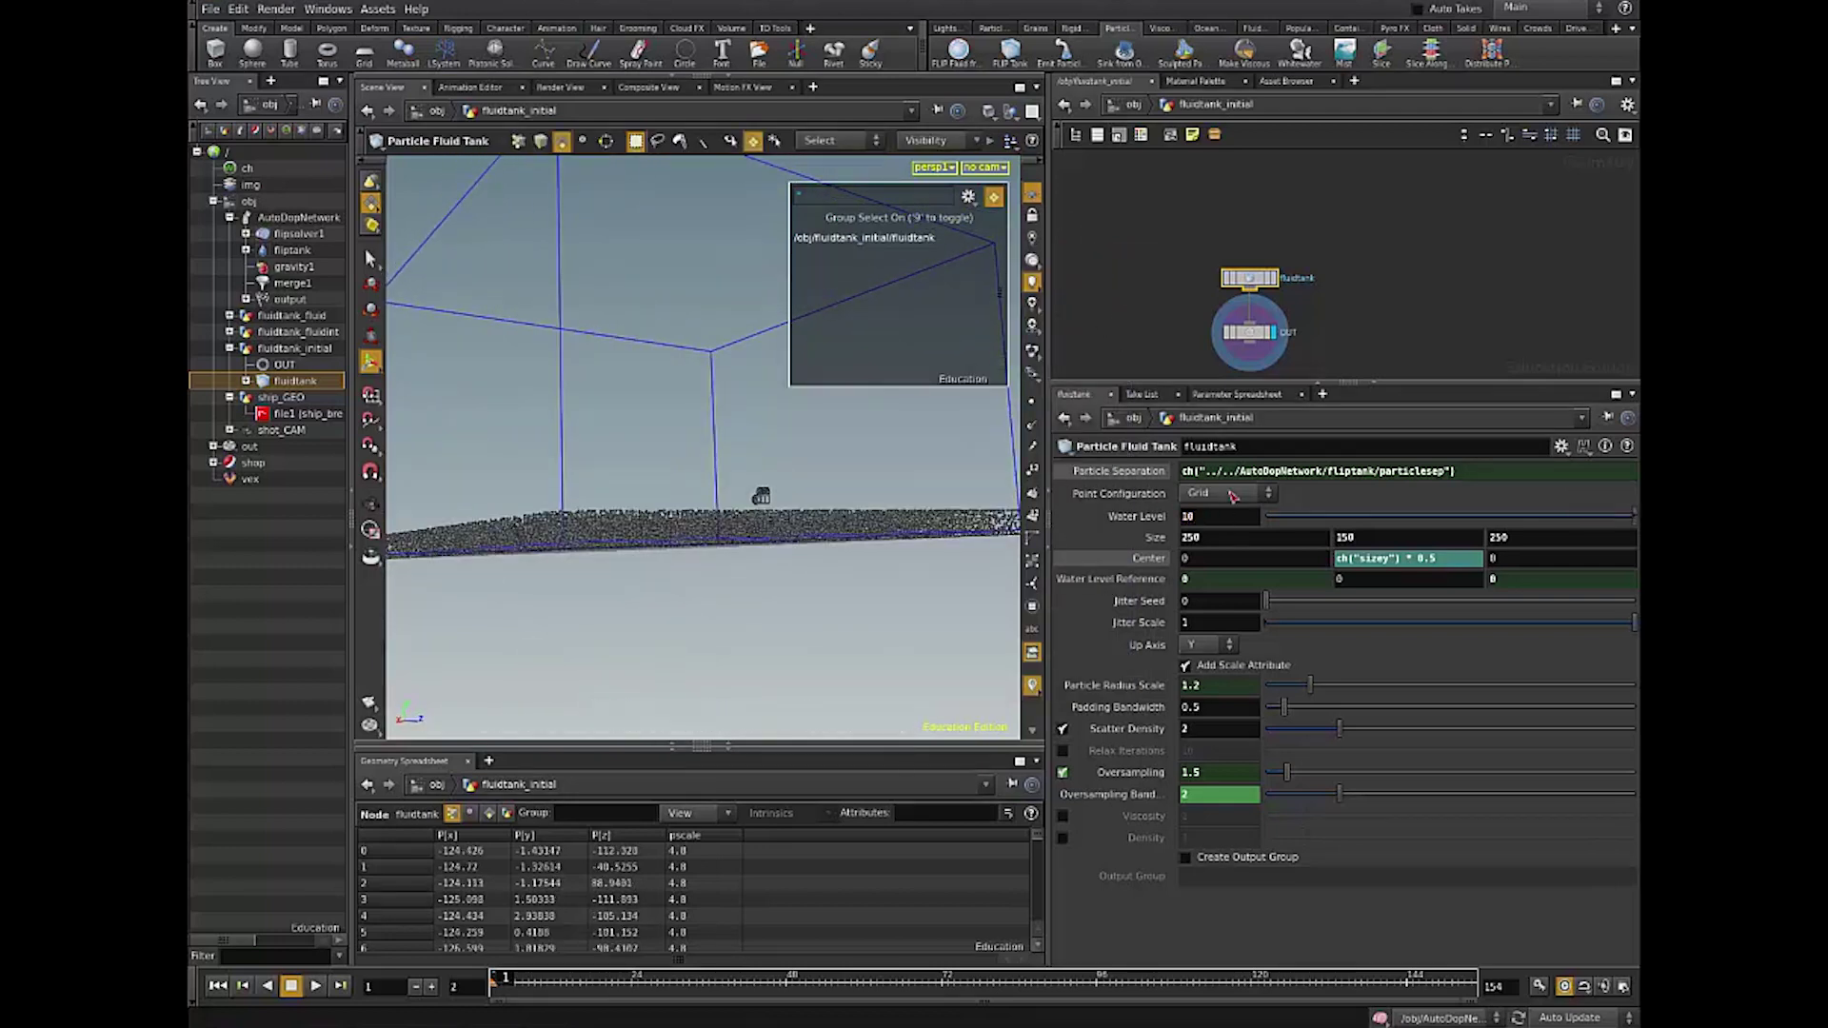
# Step: Set the fluidtank's Water Level to 12 and inspect the thicker particle layer from several angles
pyautogui.doubleClick(1210, 516)
pyautogui.press('Escape')
pyautogui.moveTo(833, 564); pyautogui.dragTo(838, 503)
pyautogui.scroll(5, 838, 502)
pyautogui.press('Return')
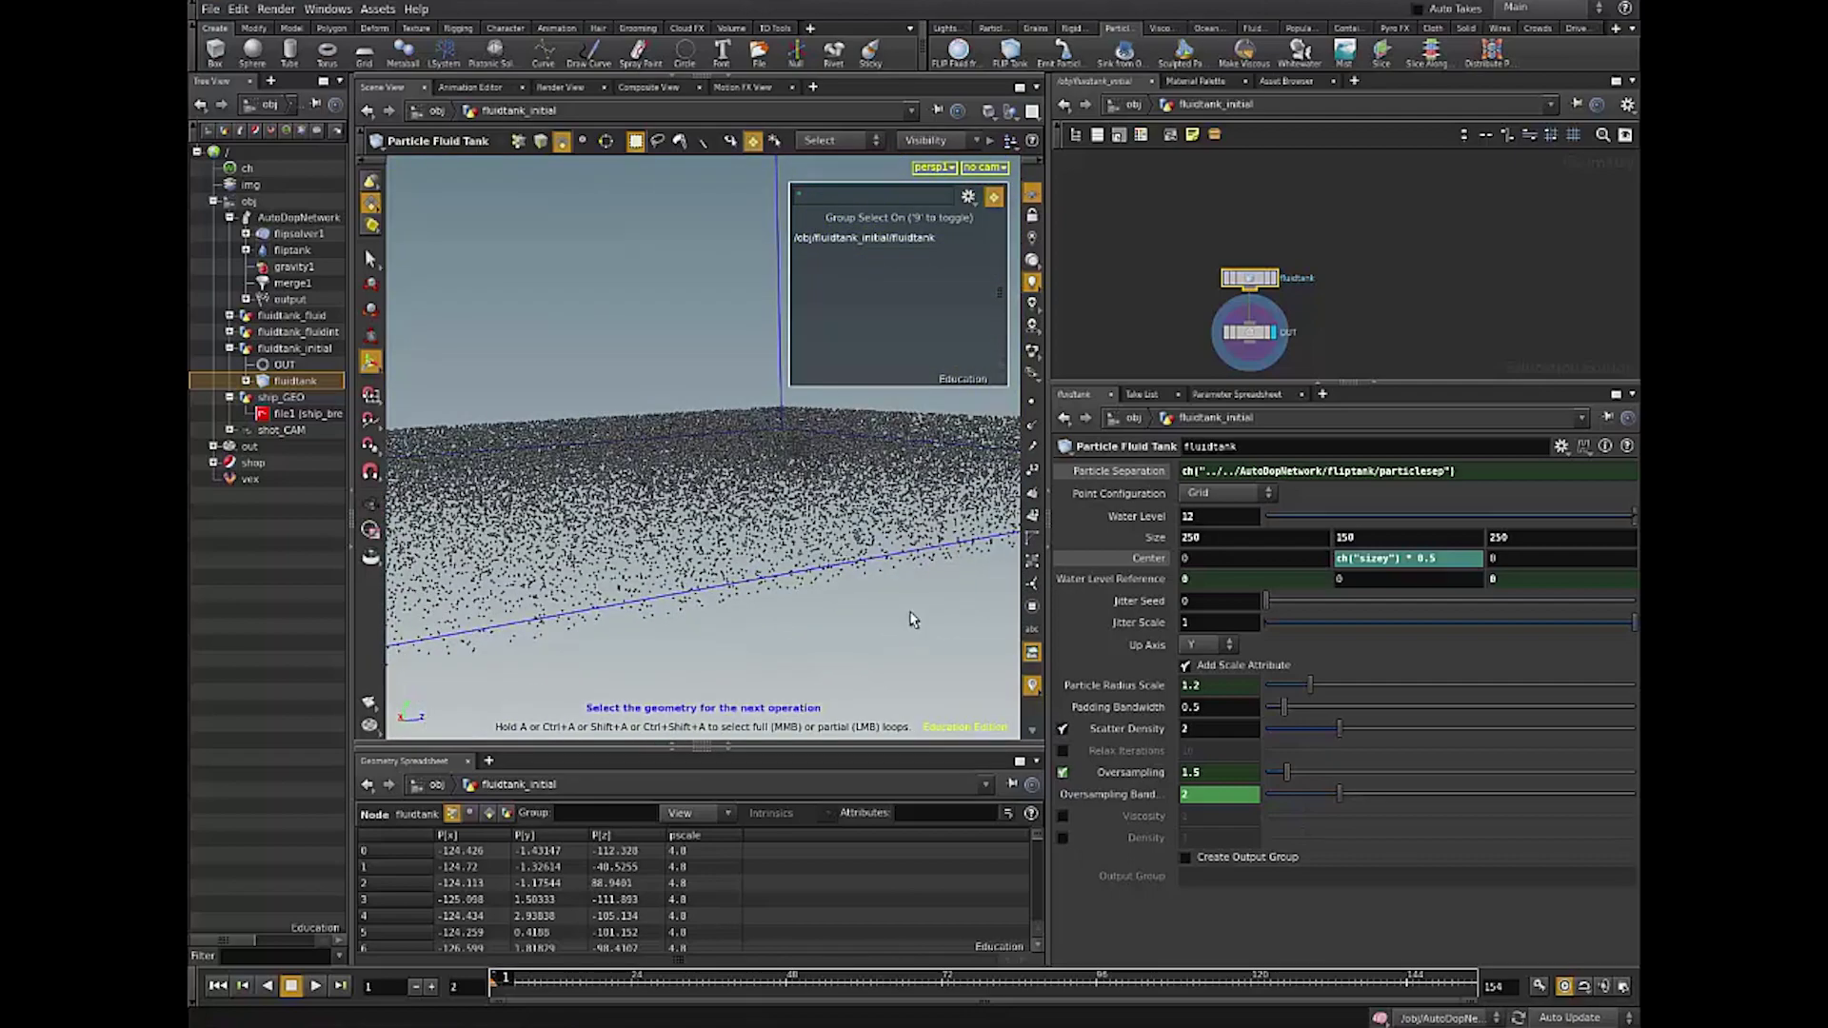
pyautogui.moveTo(766, 490); pyautogui.dragTo(860, 584)
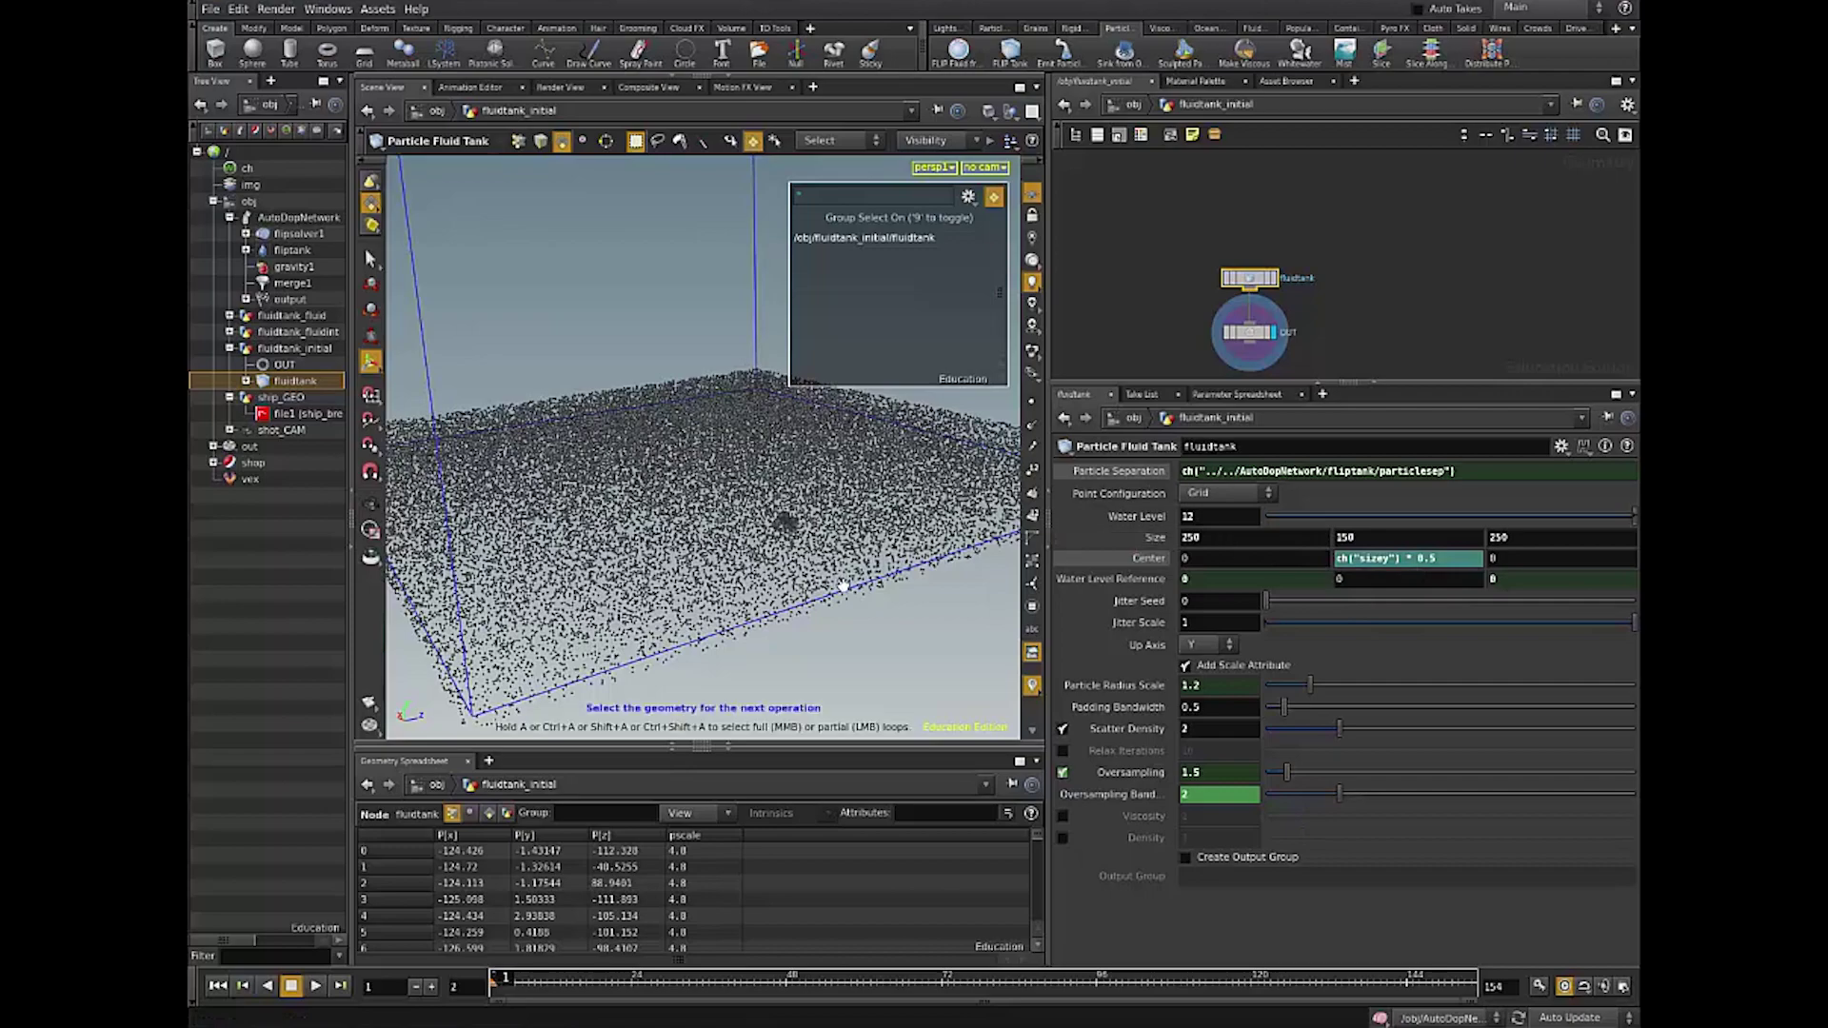
pyautogui.moveTo(836, 579); pyautogui.dragTo(796, 589)
# Step: Return to the object level, play the timeline briefly to check the tank, and rewind to the first frame
pyautogui.press('u')
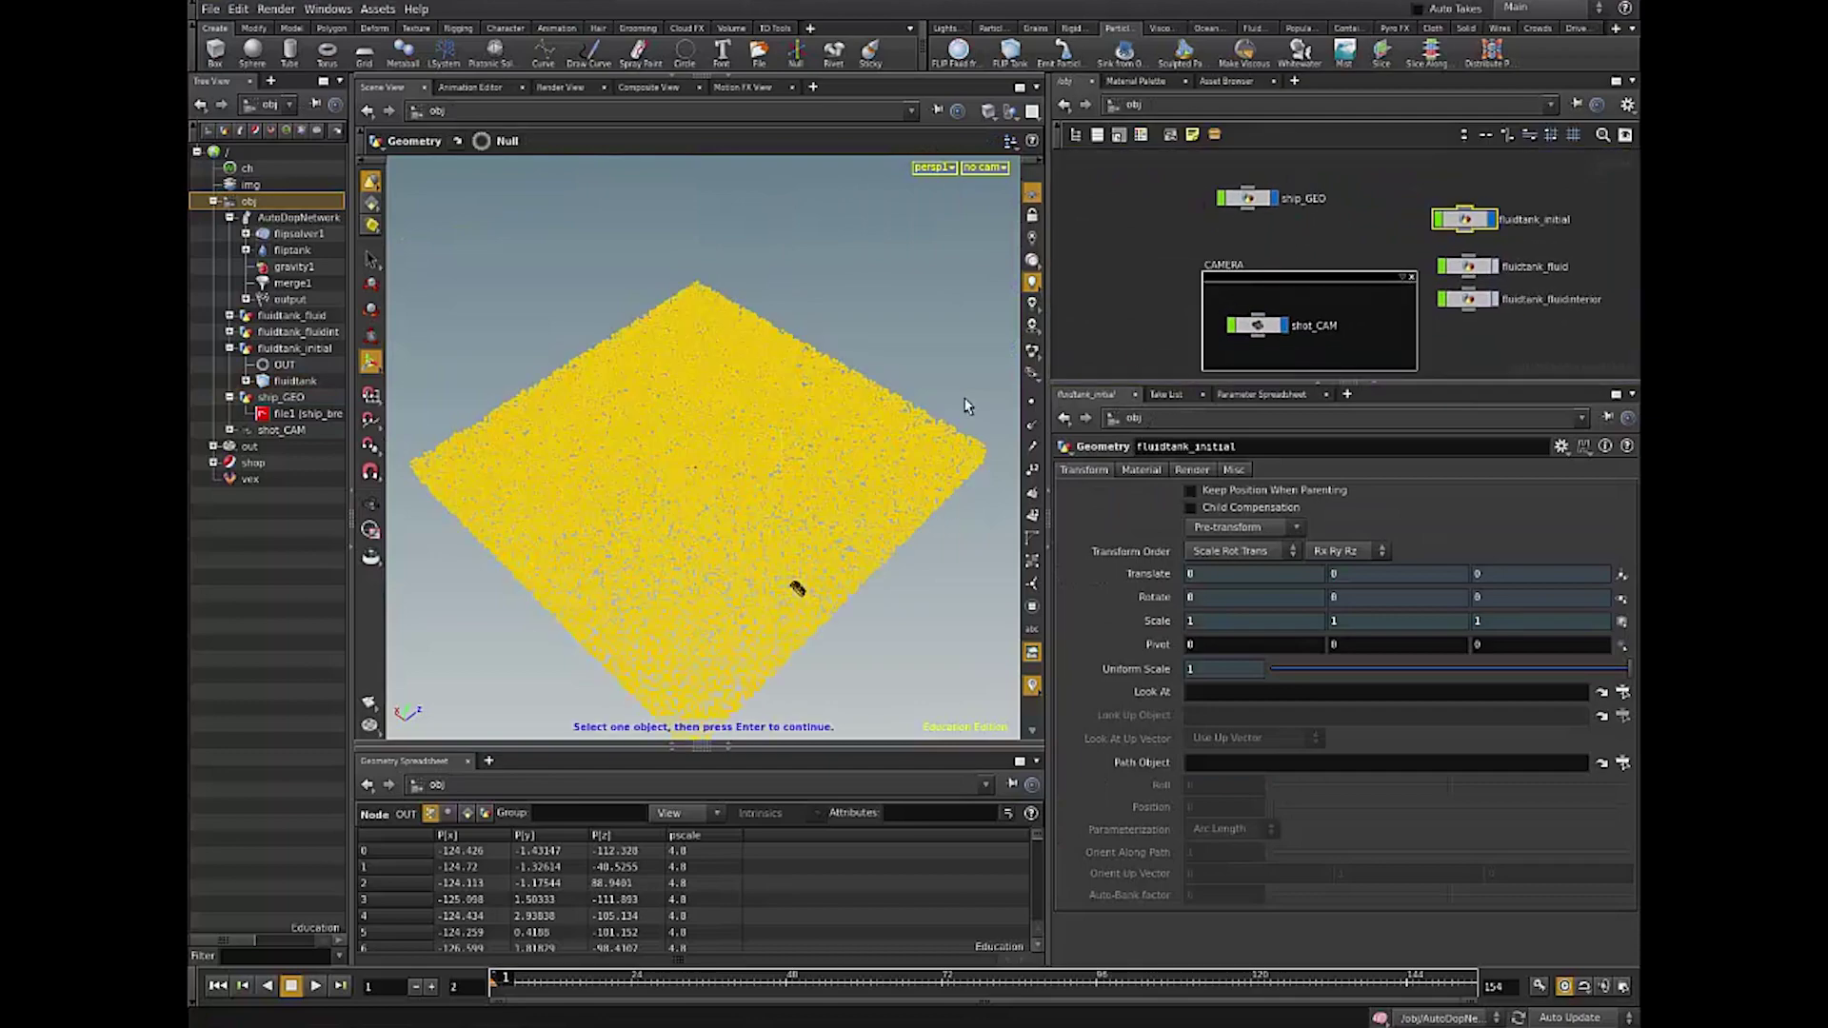
pyautogui.press('Escape')
pyautogui.moveTo(908, 628); pyautogui.dragTo(954, 540)
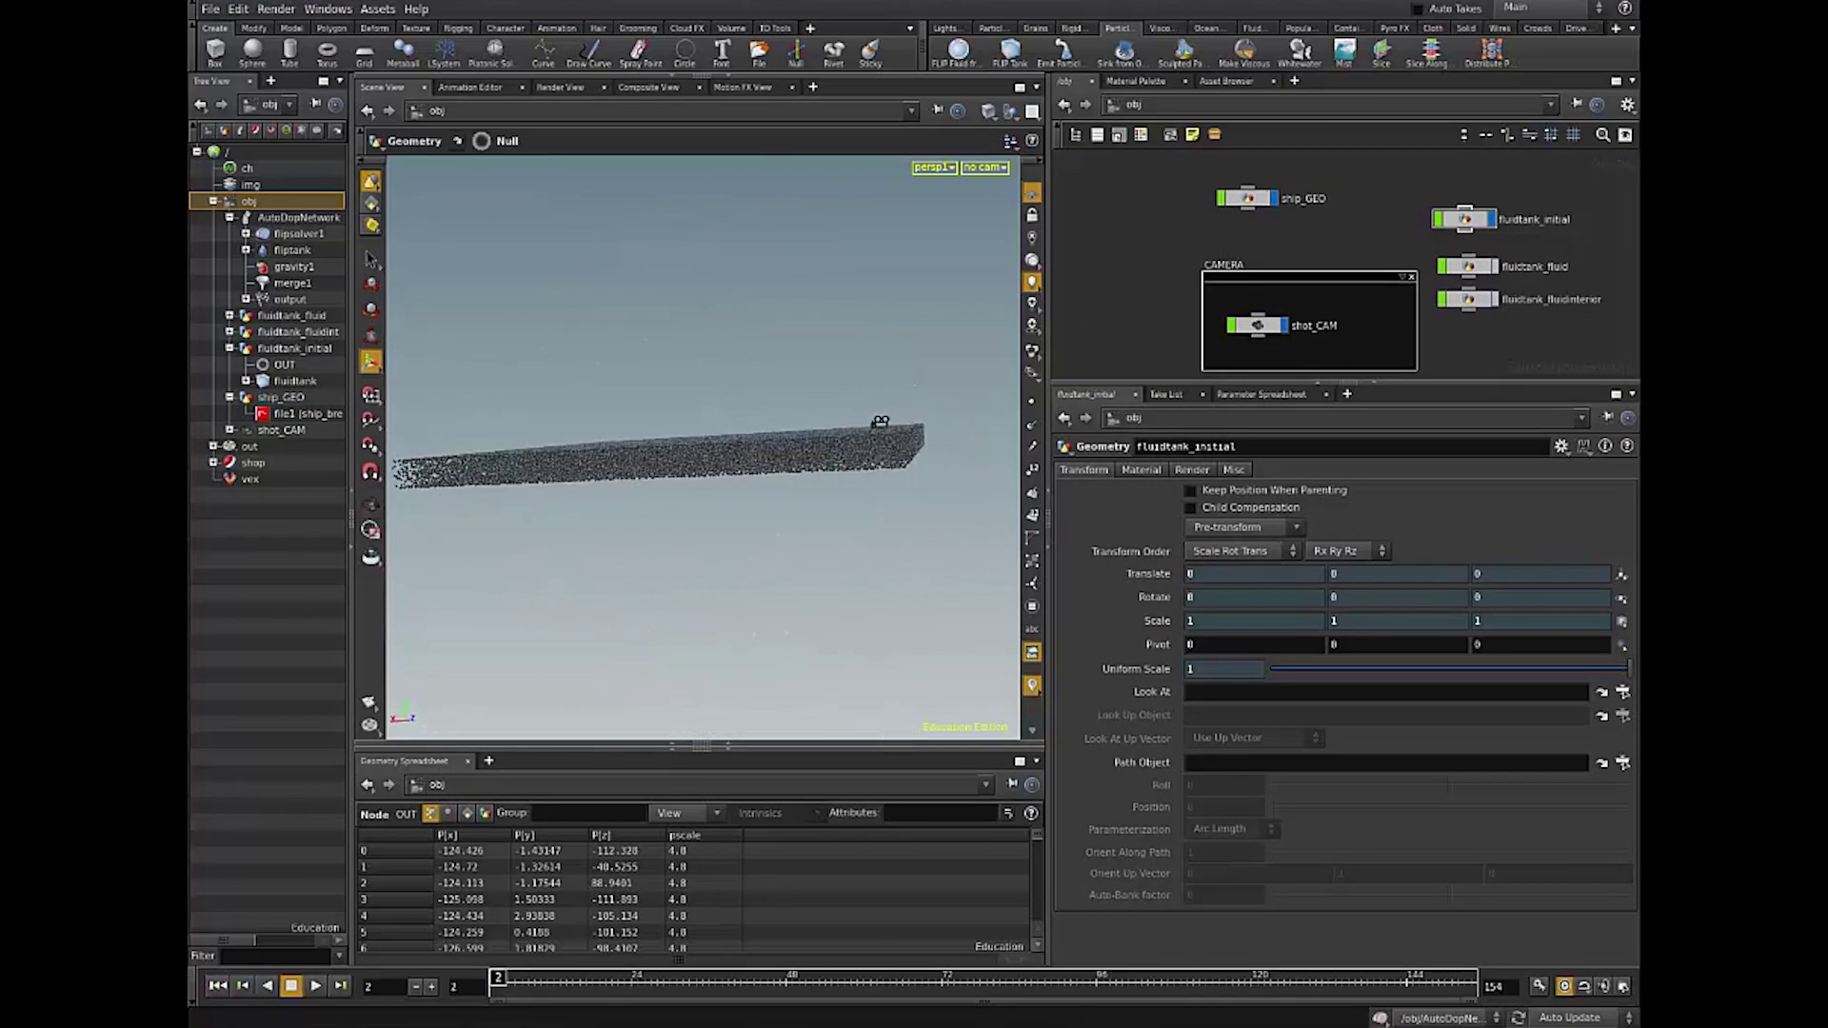
pyautogui.press('Escape')
pyautogui.moveTo(873, 584)
pyautogui.mouseDown()
pyautogui.moveTo(800, 584)
pyautogui.moveTo(887, 595)
pyautogui.mouseUp()
pyautogui.scroll(3, 886, 596)
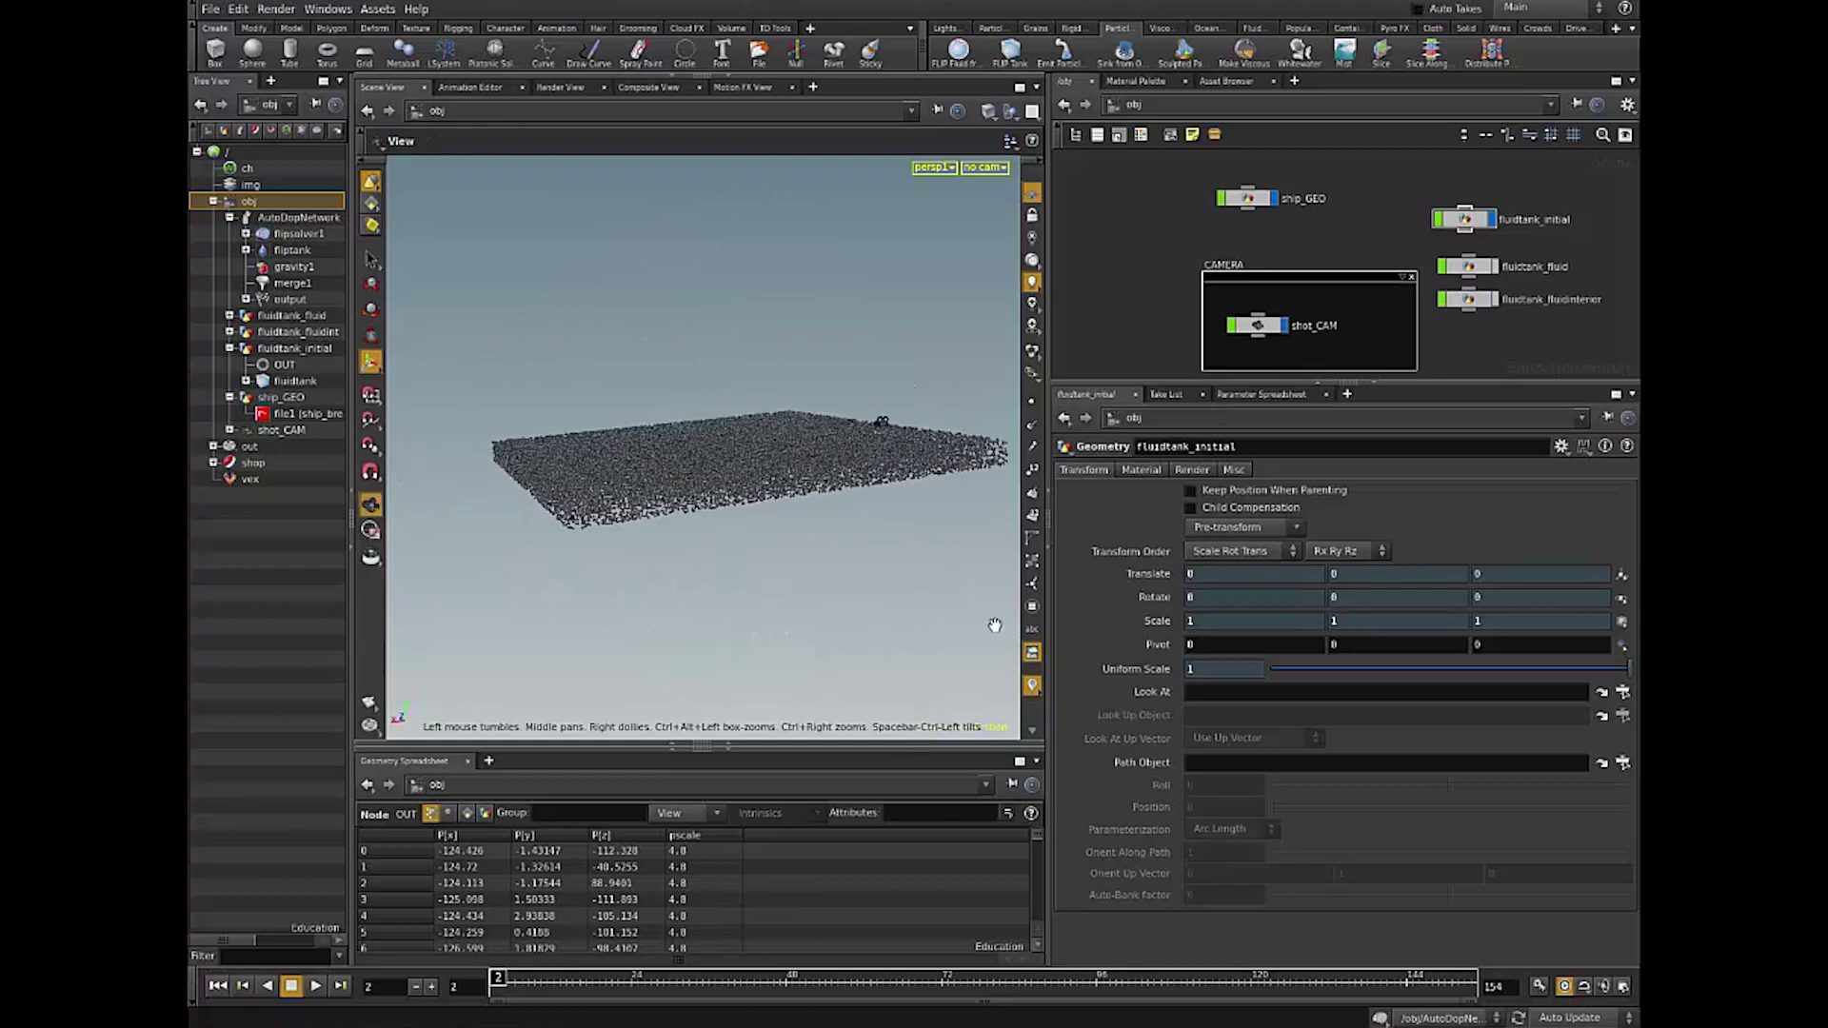
pyautogui.click(315, 985)
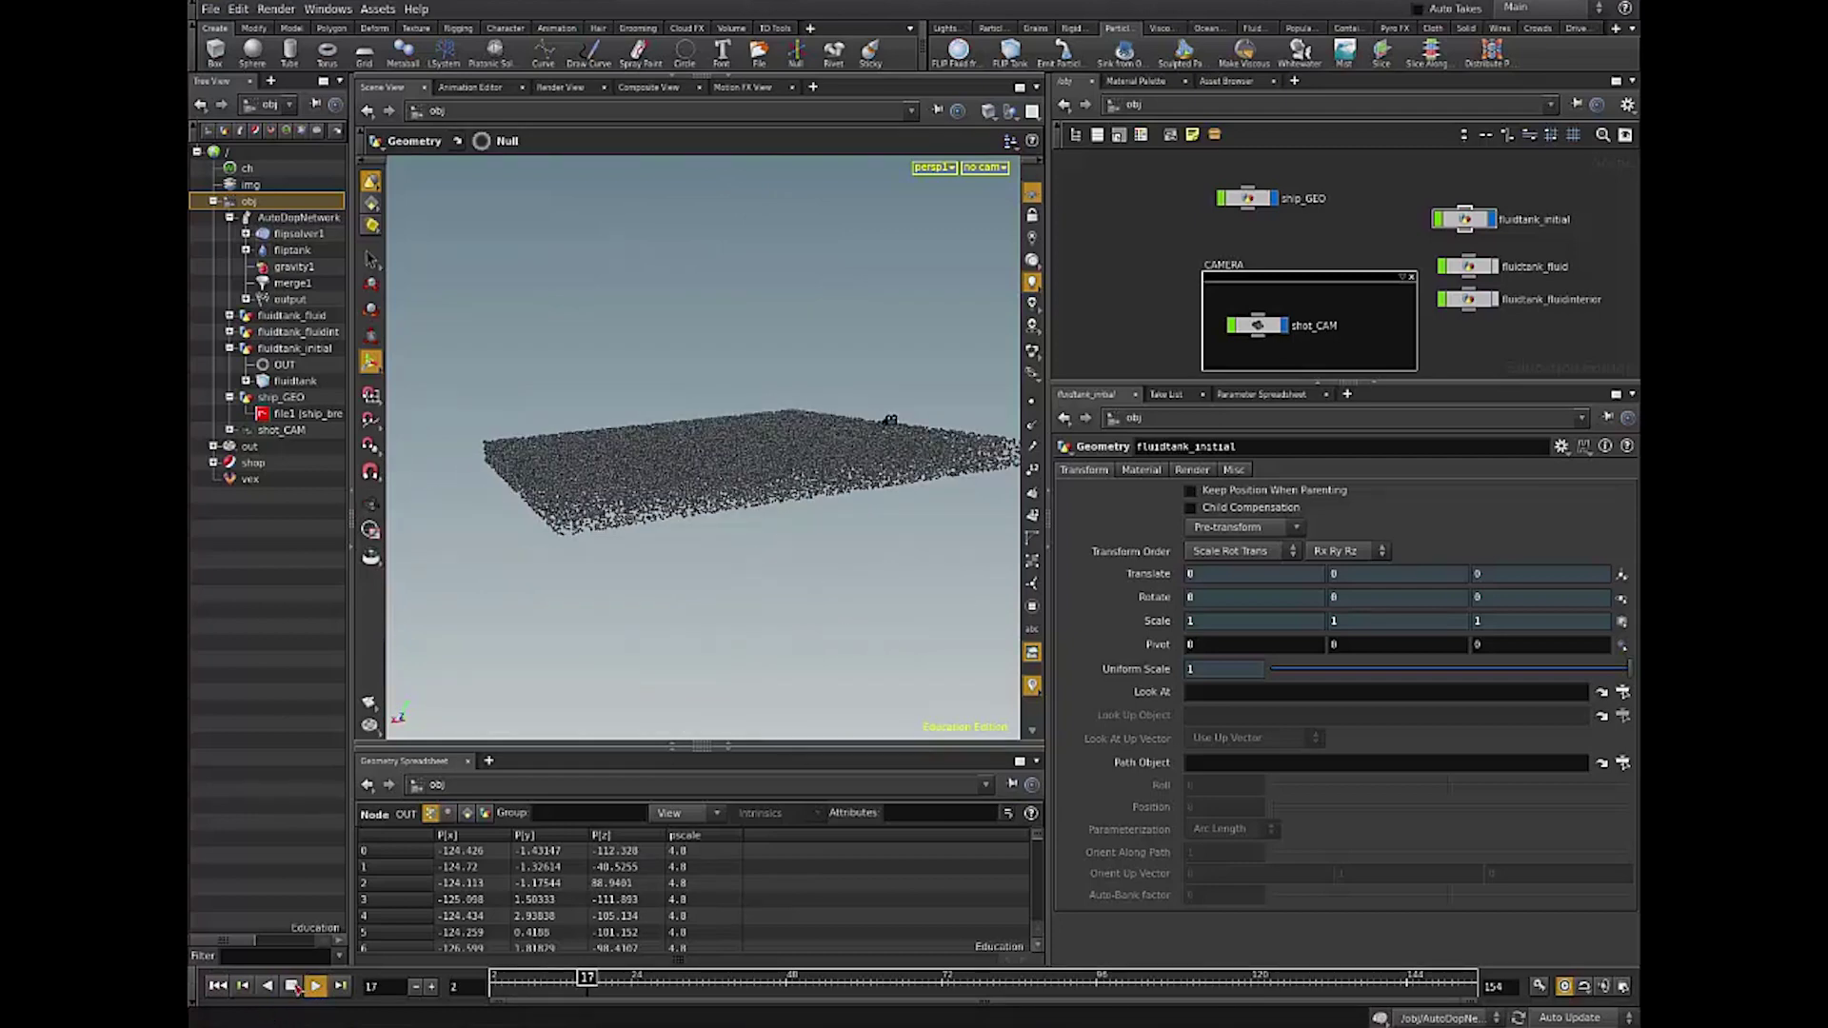
pyautogui.click(217, 985)
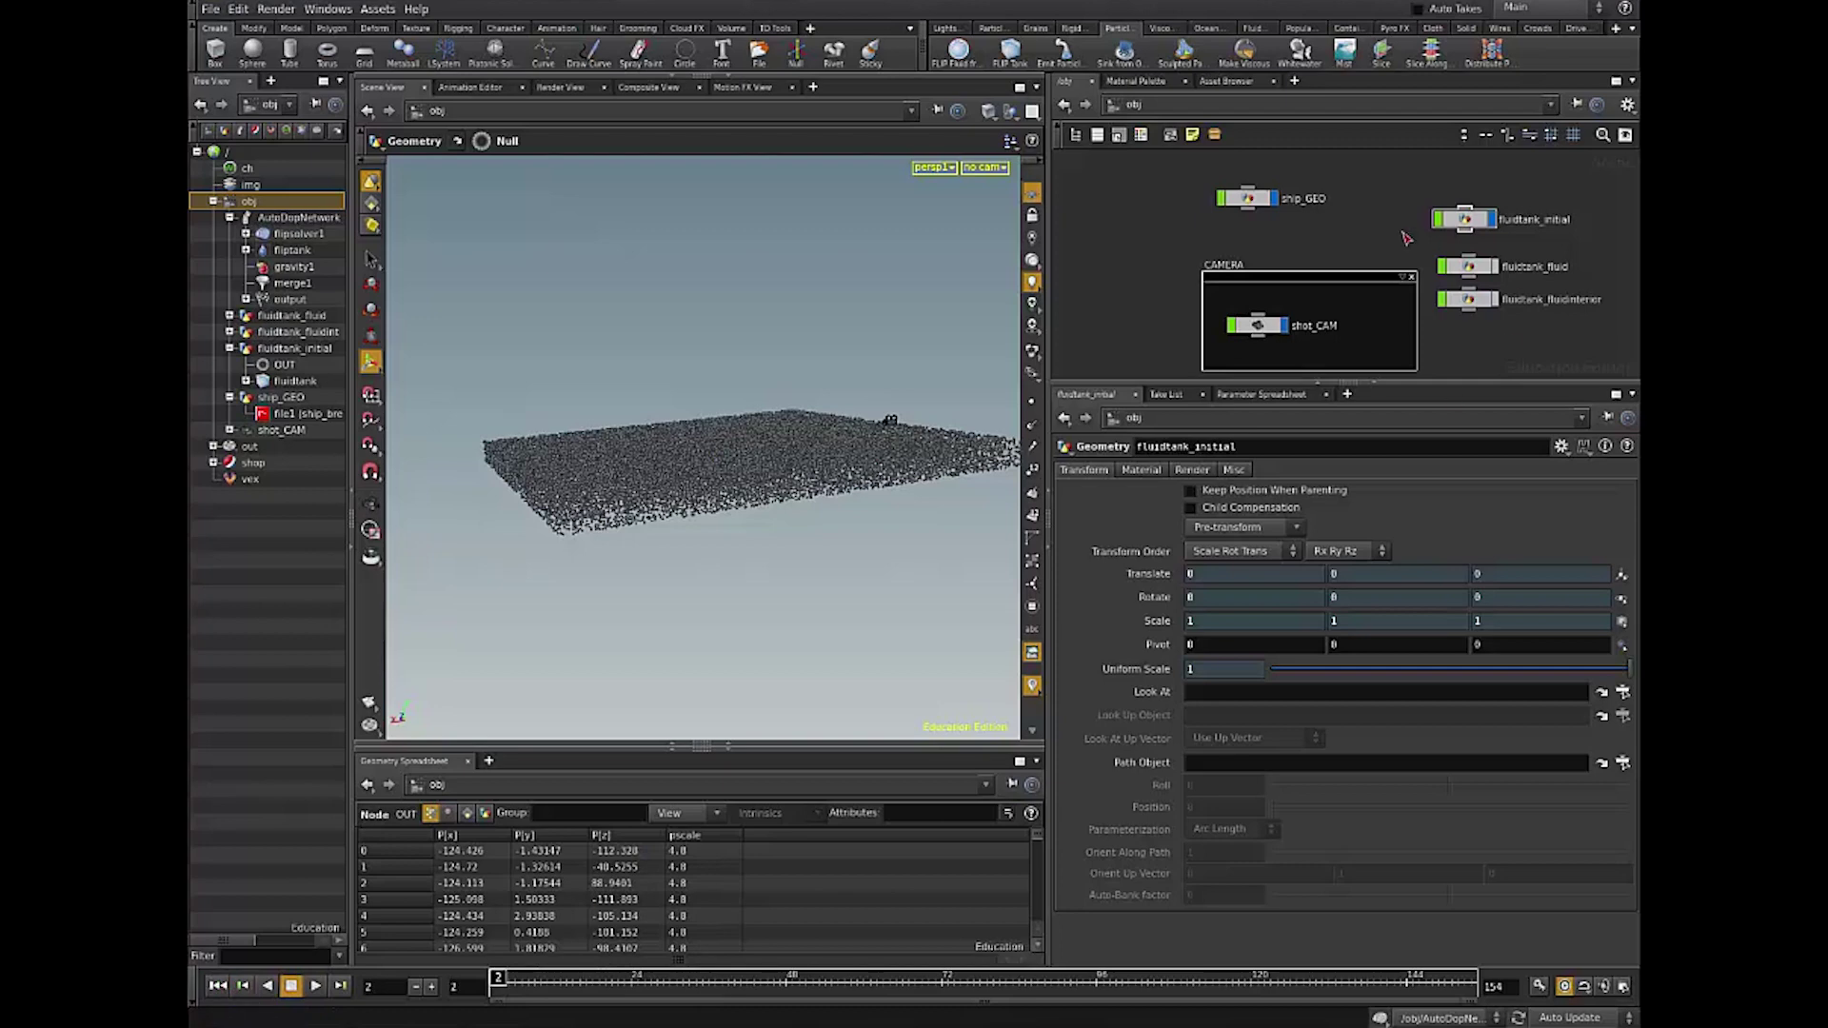
# Step: Open the ship_GEO object to check the ship's position relative to the fluid tank, and return to the object level
pyautogui.moveTo(1563, 266); pyautogui.dragTo(1514, 229, button='middle')
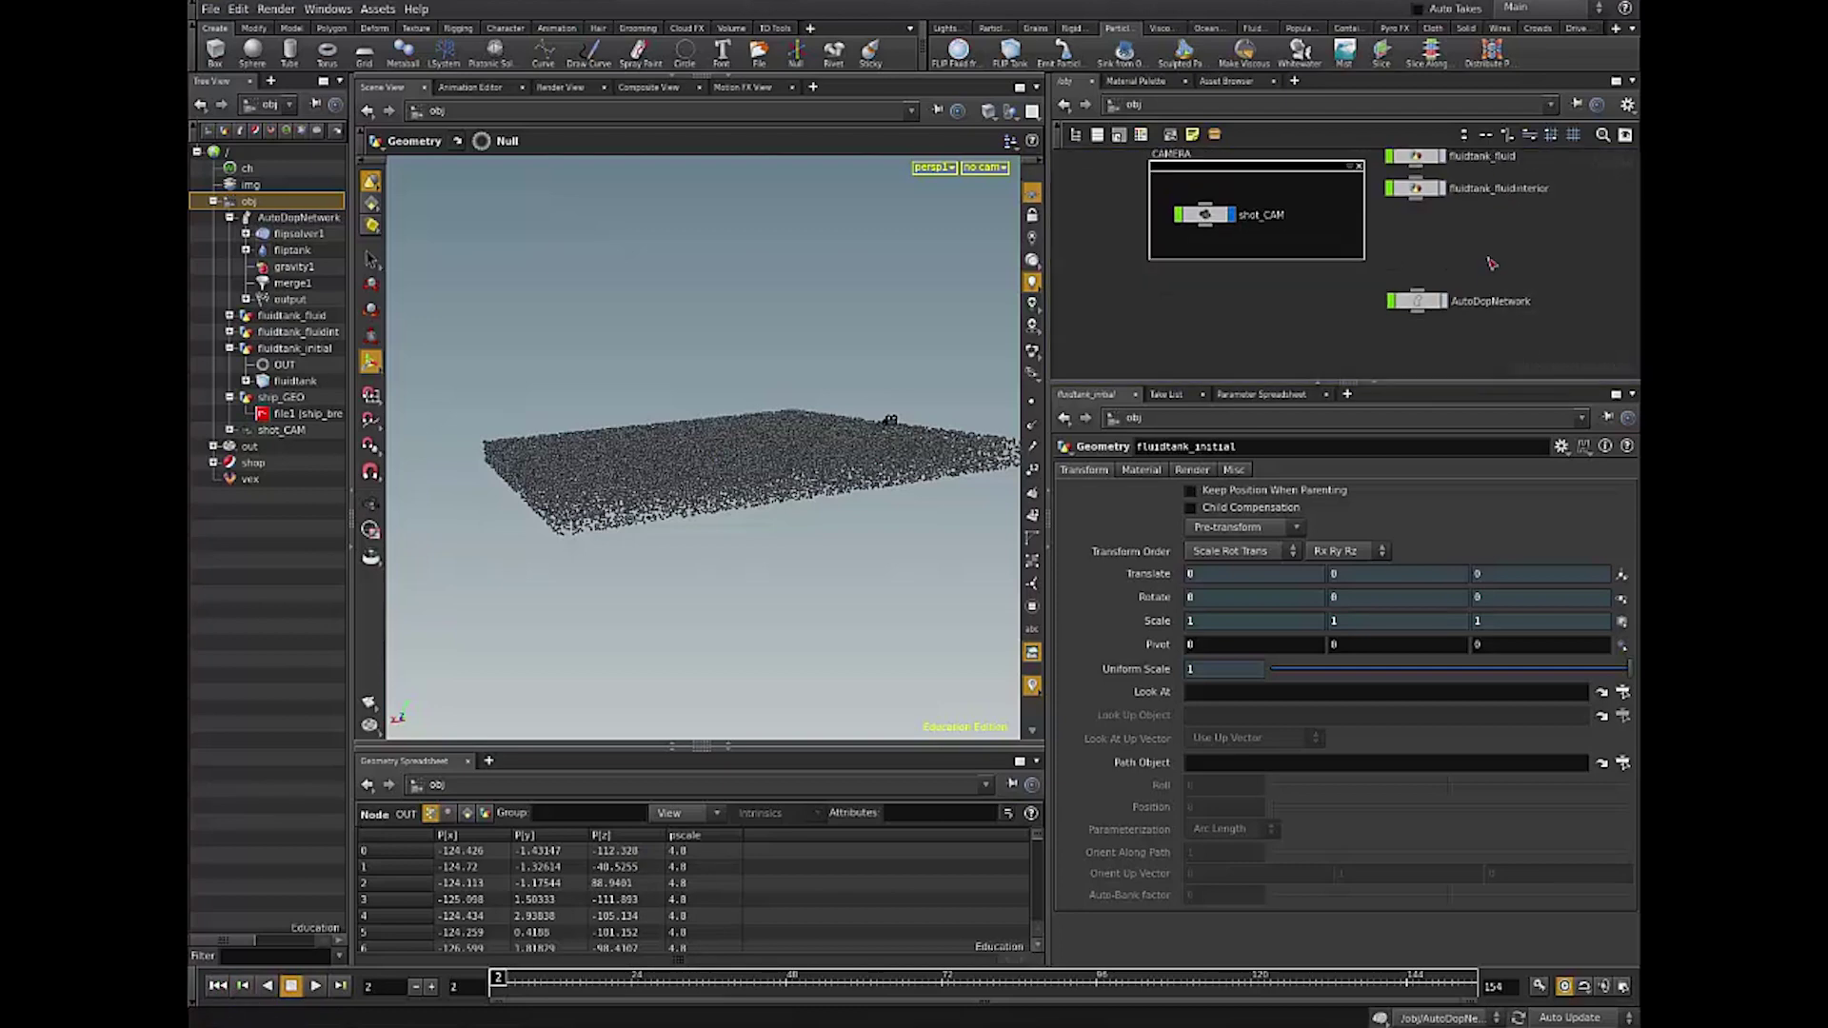
pyautogui.moveTo(1392, 226)
pyautogui.mouseDown(button='middle')
pyautogui.moveTo(1388, 154)
pyautogui.moveTo(1416, 203)
pyautogui.mouseUp(button='middle')
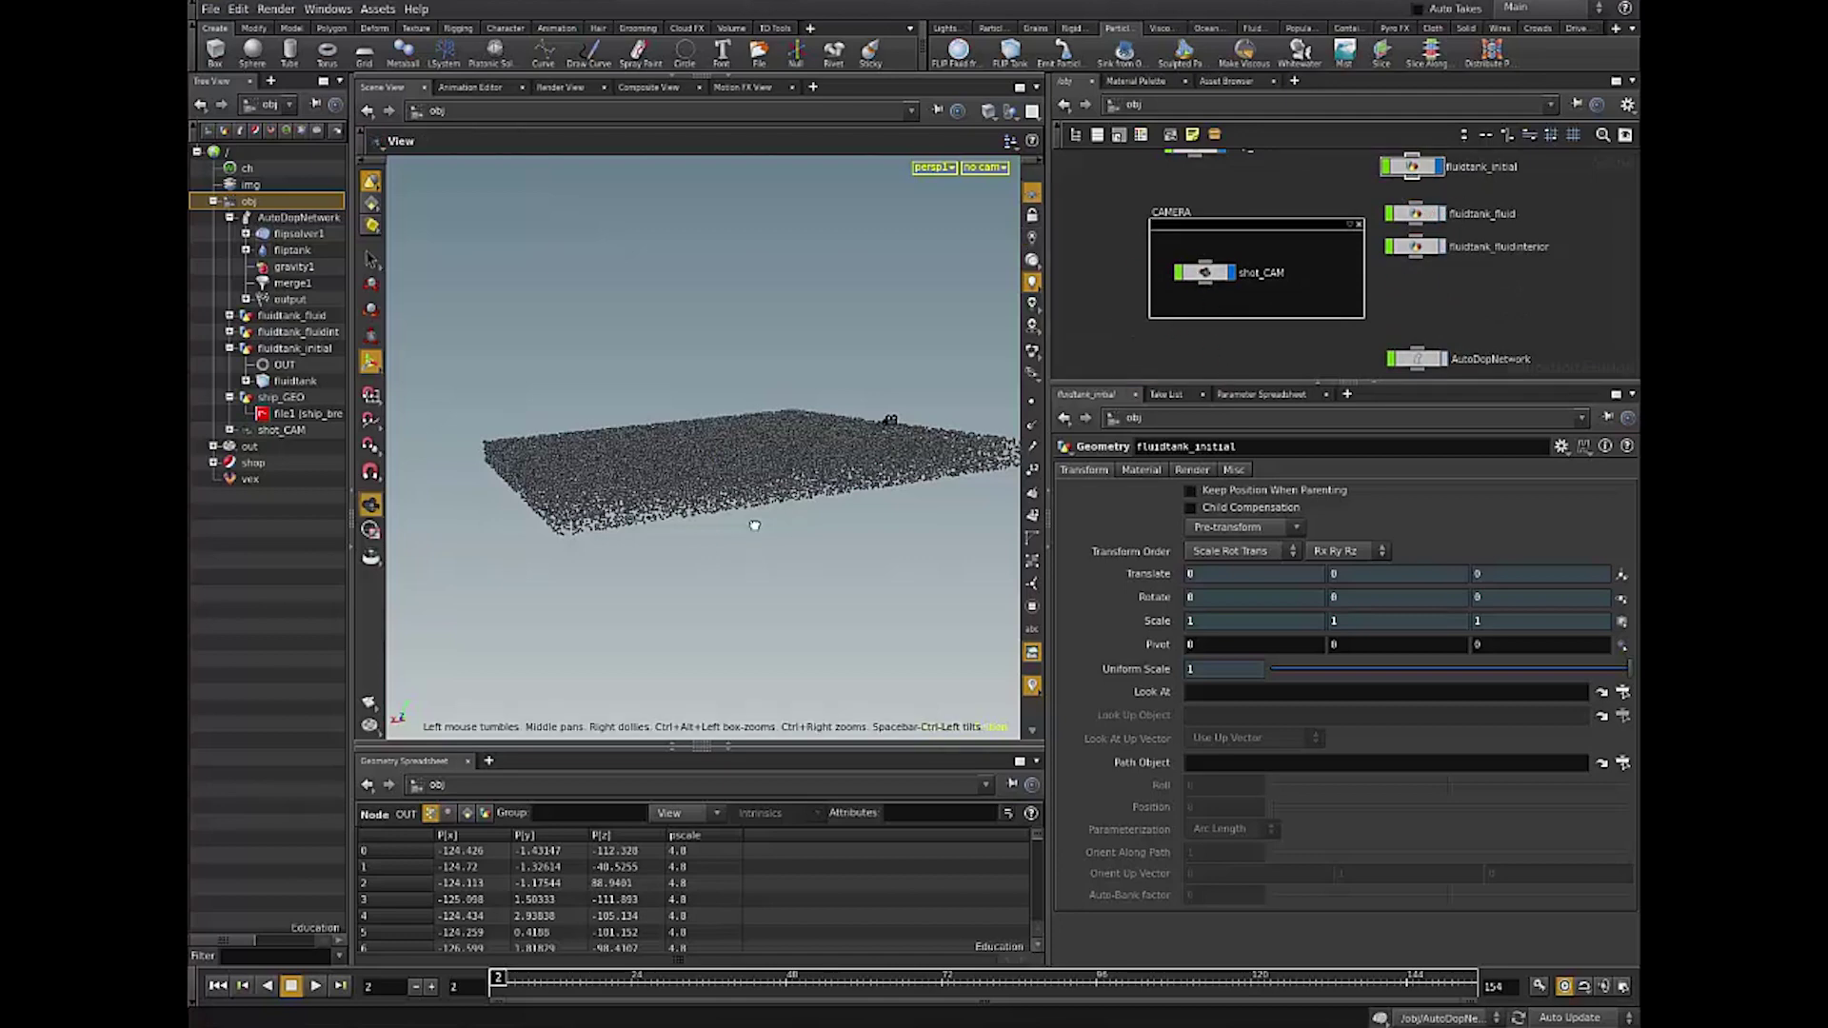
pyautogui.keyDown('alt'); pyautogui.moveTo(756, 518); pyautogui.dragTo(758, 490); pyautogui.keyUp('alt')
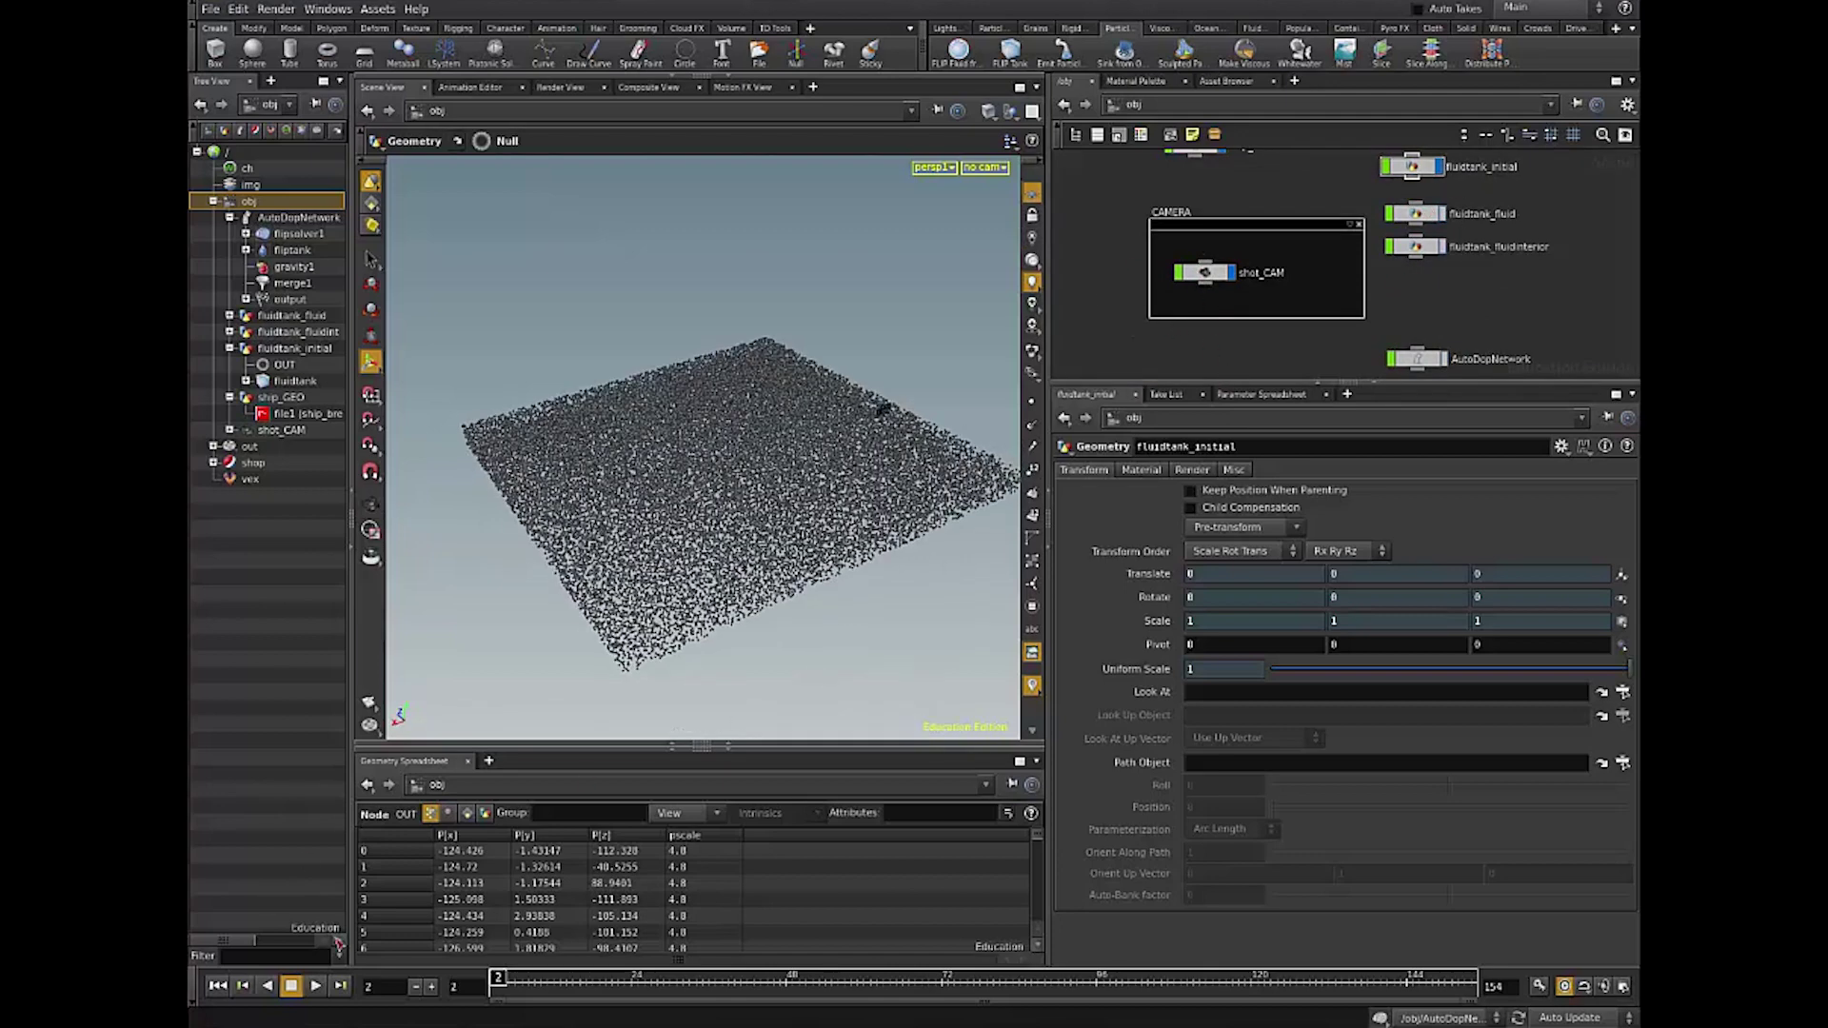
pyautogui.scroll(1, 1556, 276)
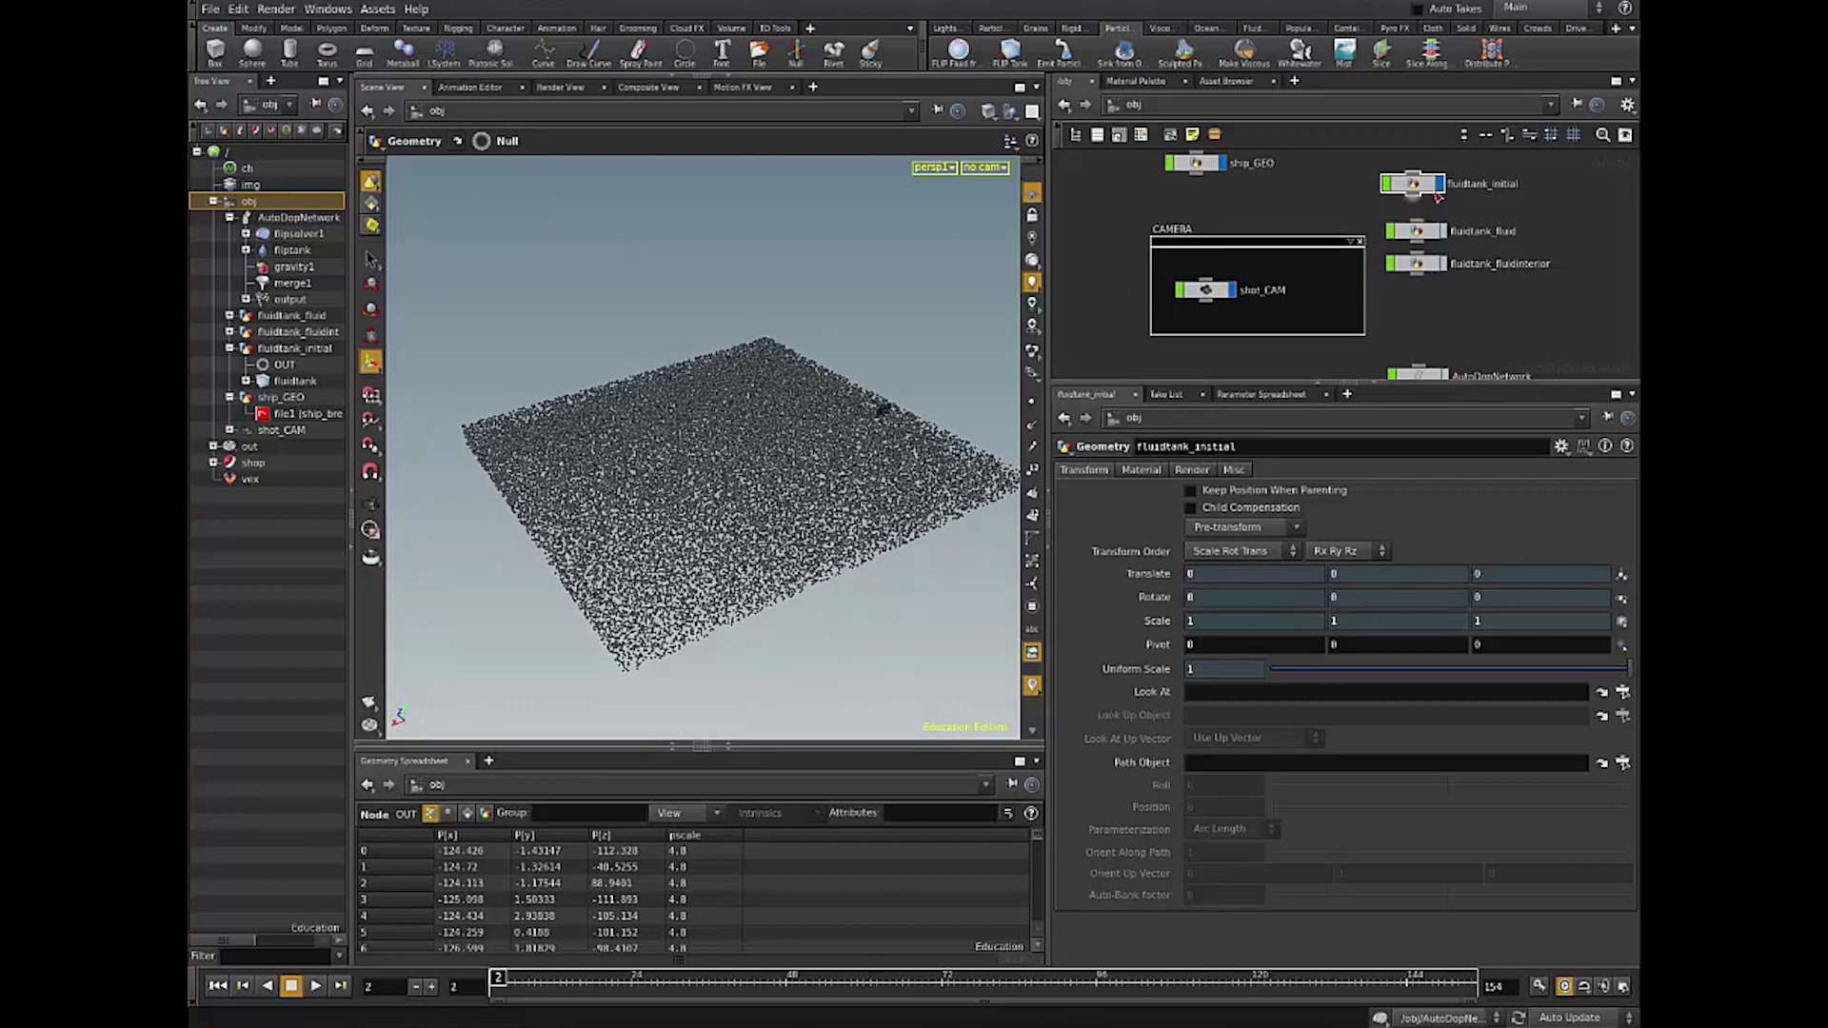
pyautogui.doubleClick(1198, 164)
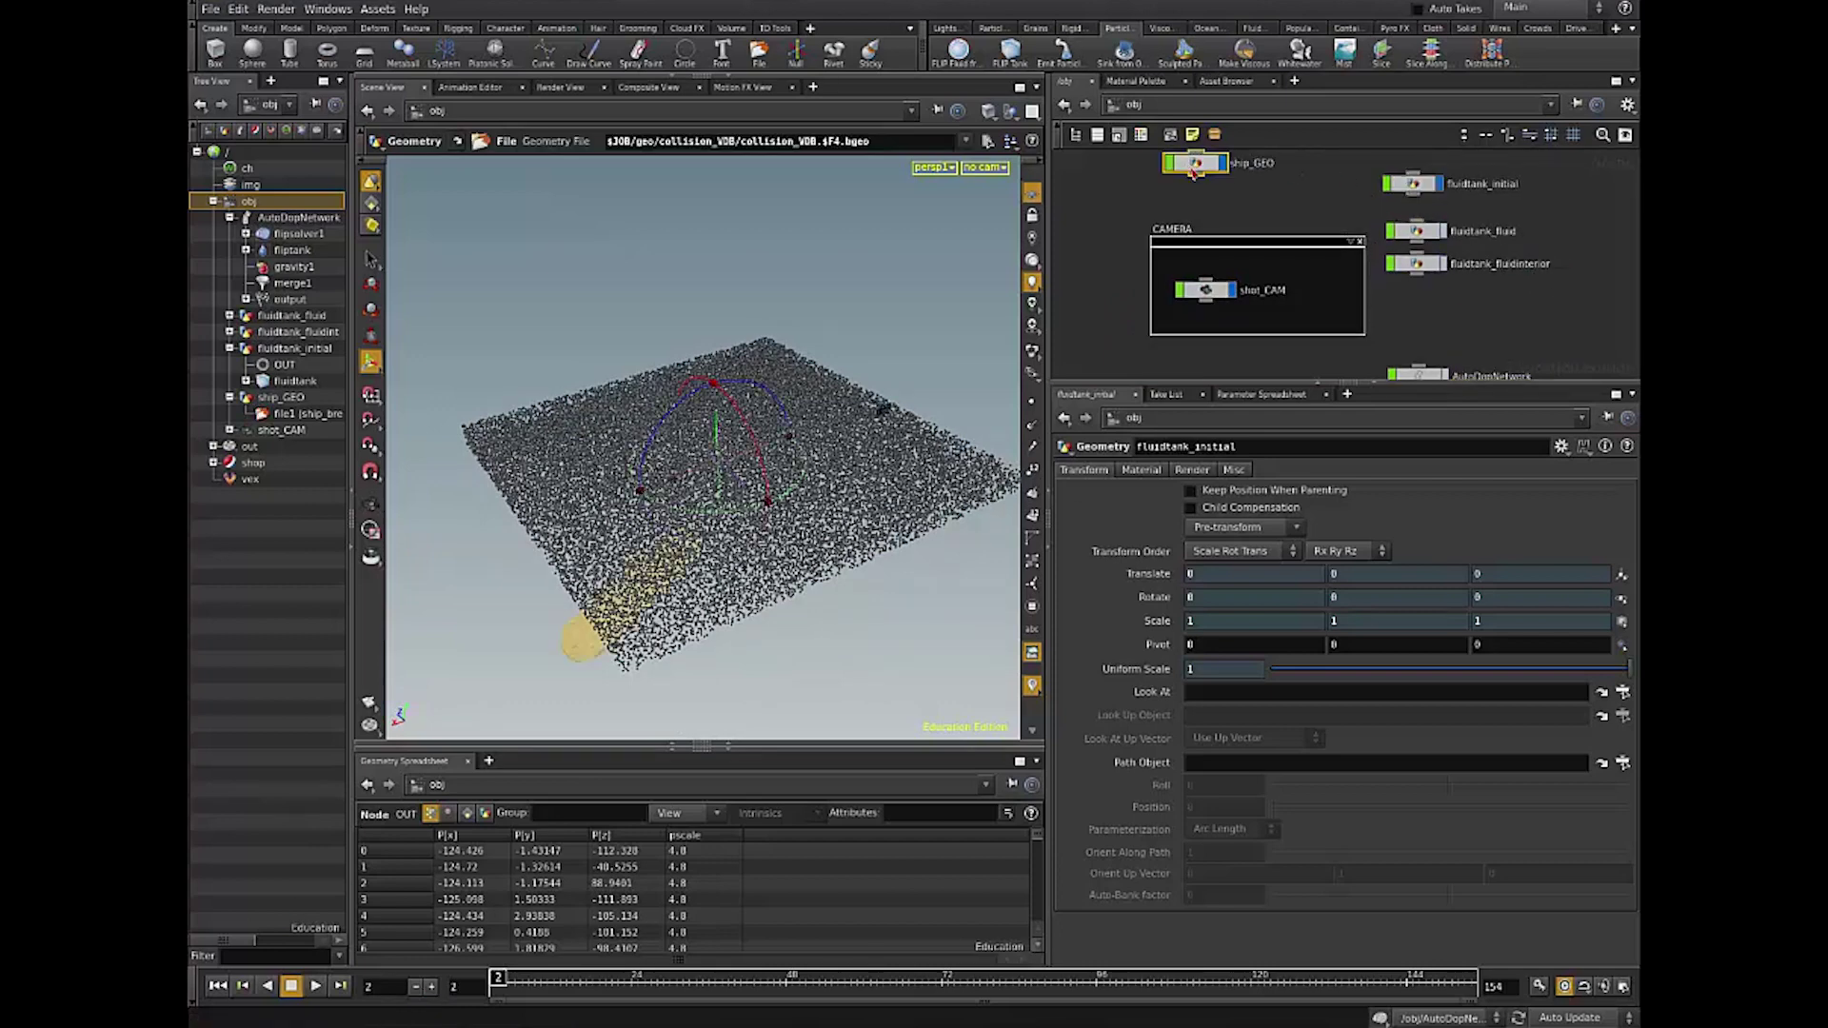
pyautogui.moveTo(835, 501); pyautogui.dragTo(805, 465)
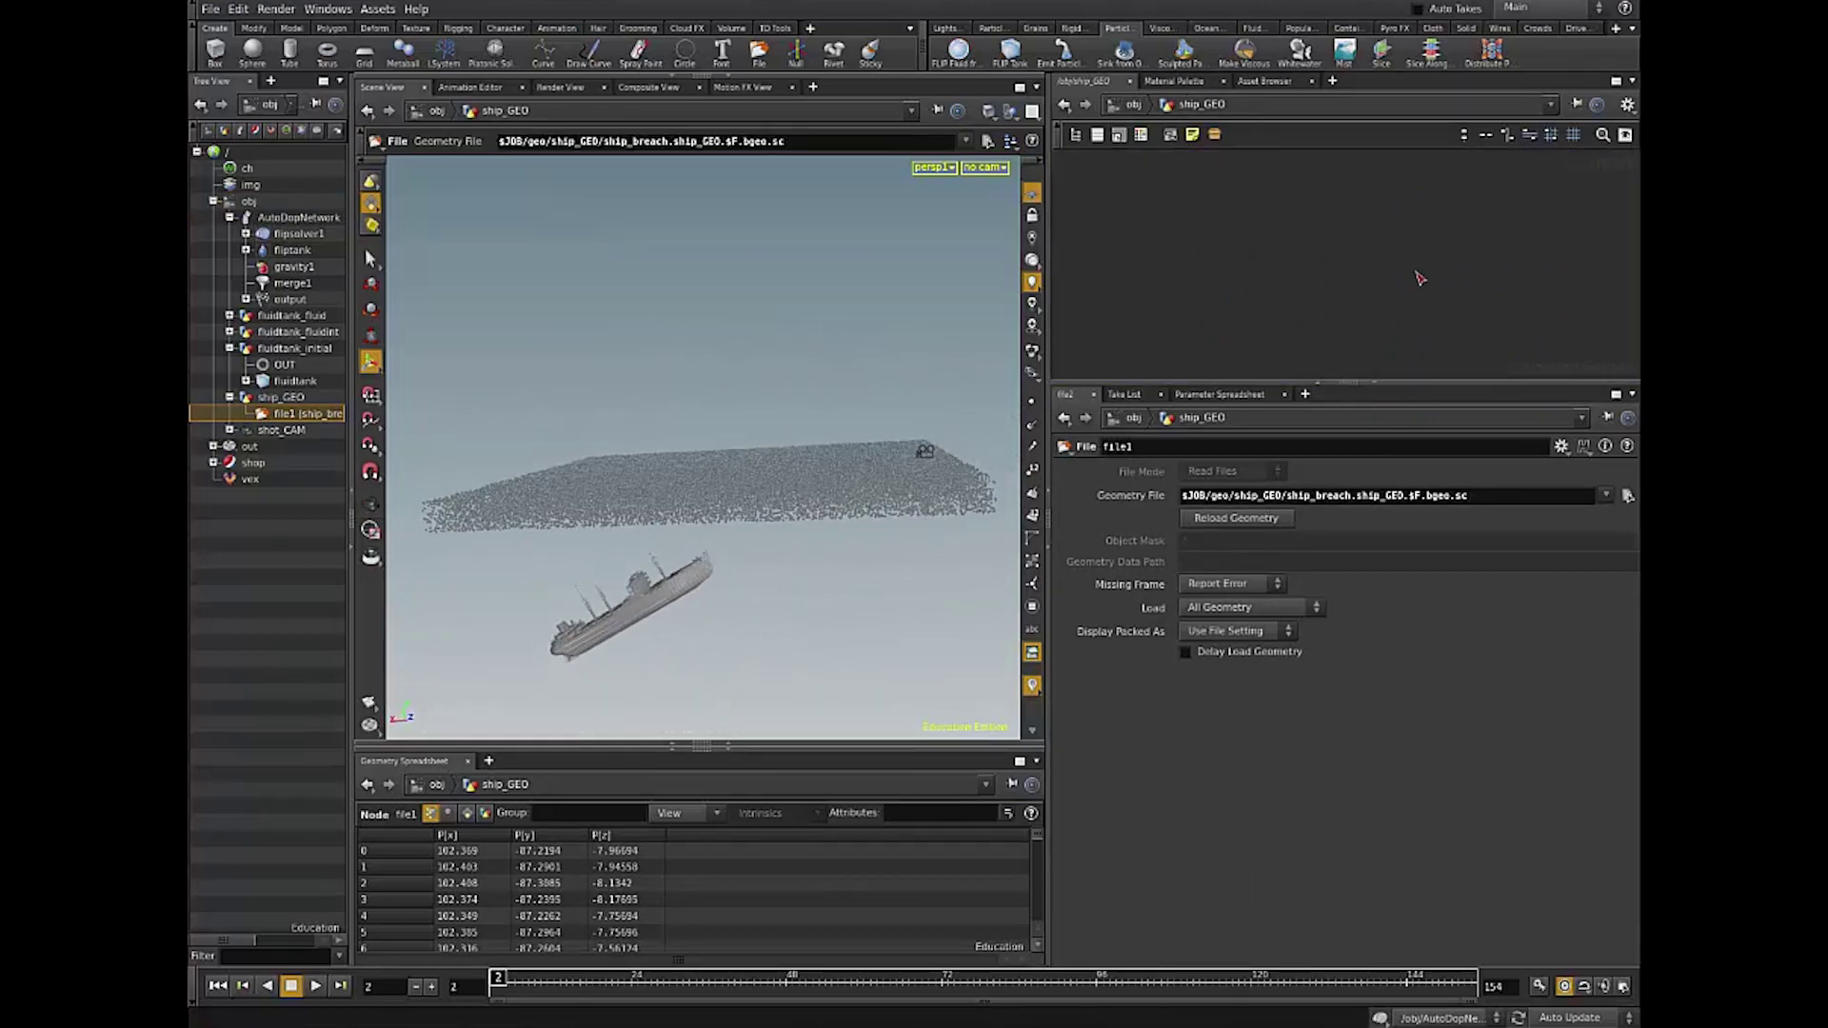
pyautogui.press('h')
pyautogui.moveTo(1461, 270); pyautogui.dragTo(1501, 305, button='middle')
pyautogui.moveTo(1349, 303); pyautogui.dragTo(1396, 310, button='middle')
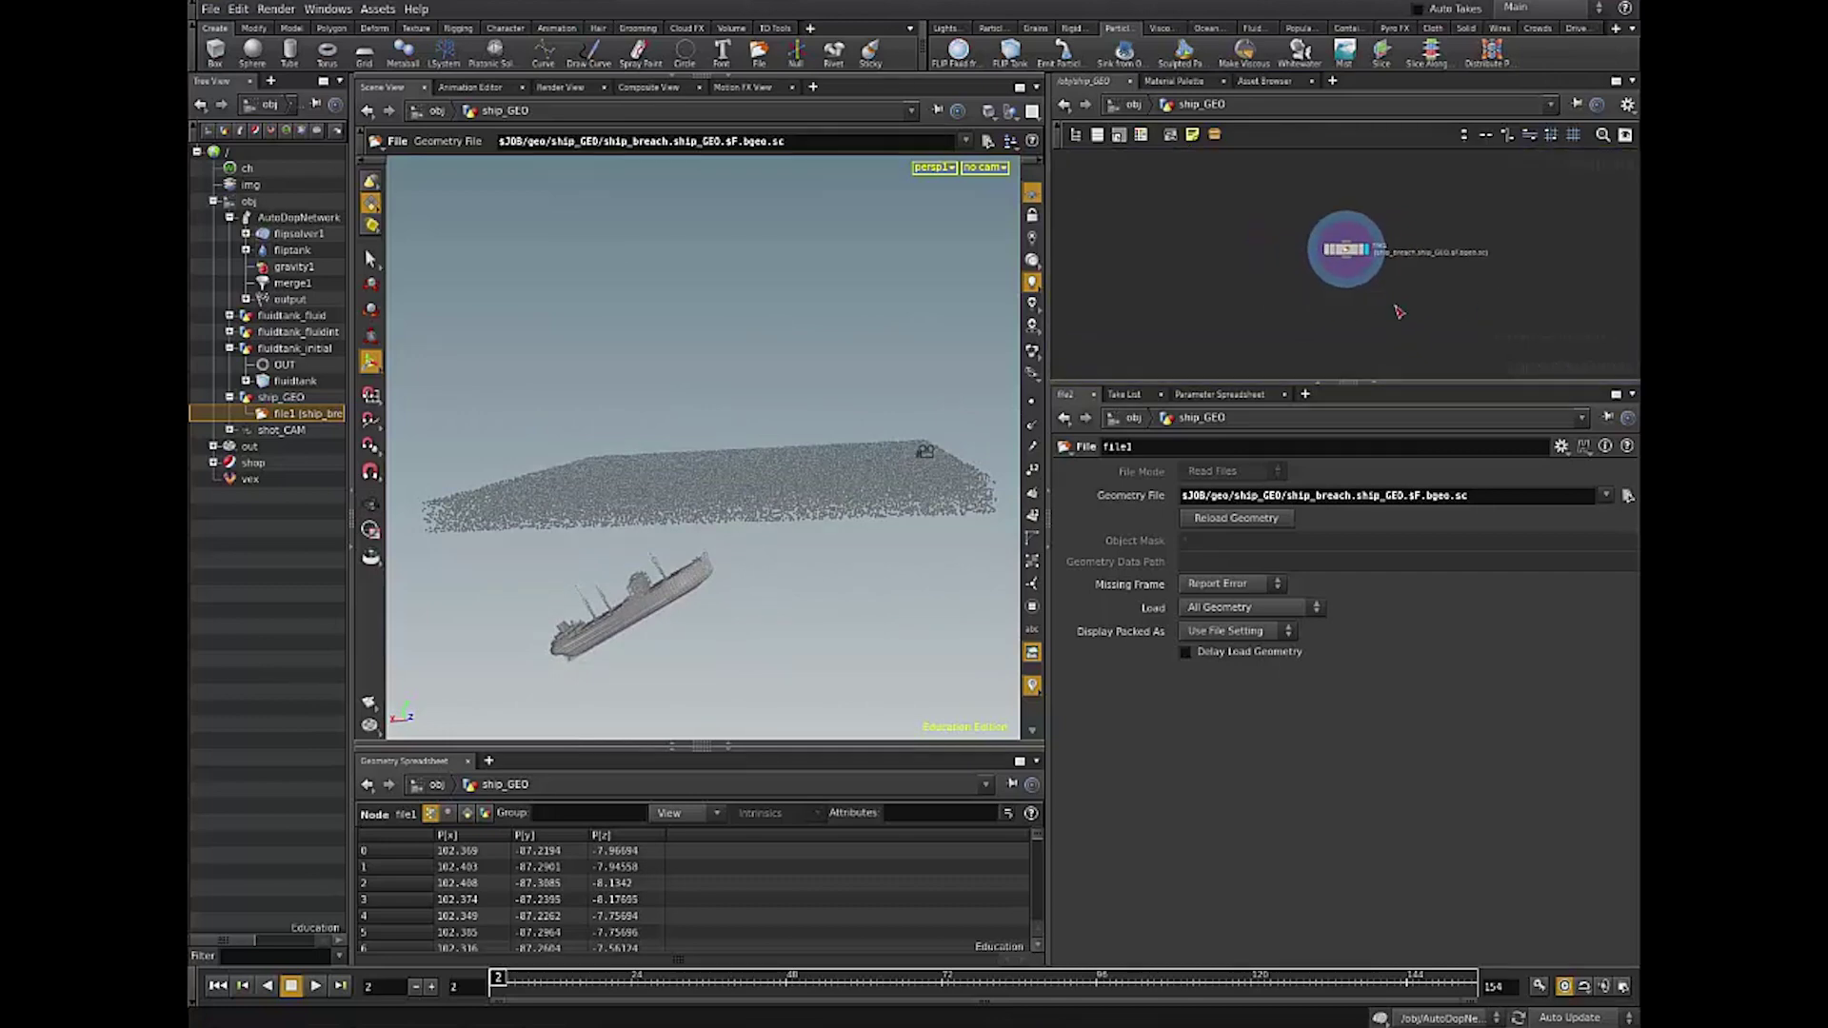
pyautogui.press('u')
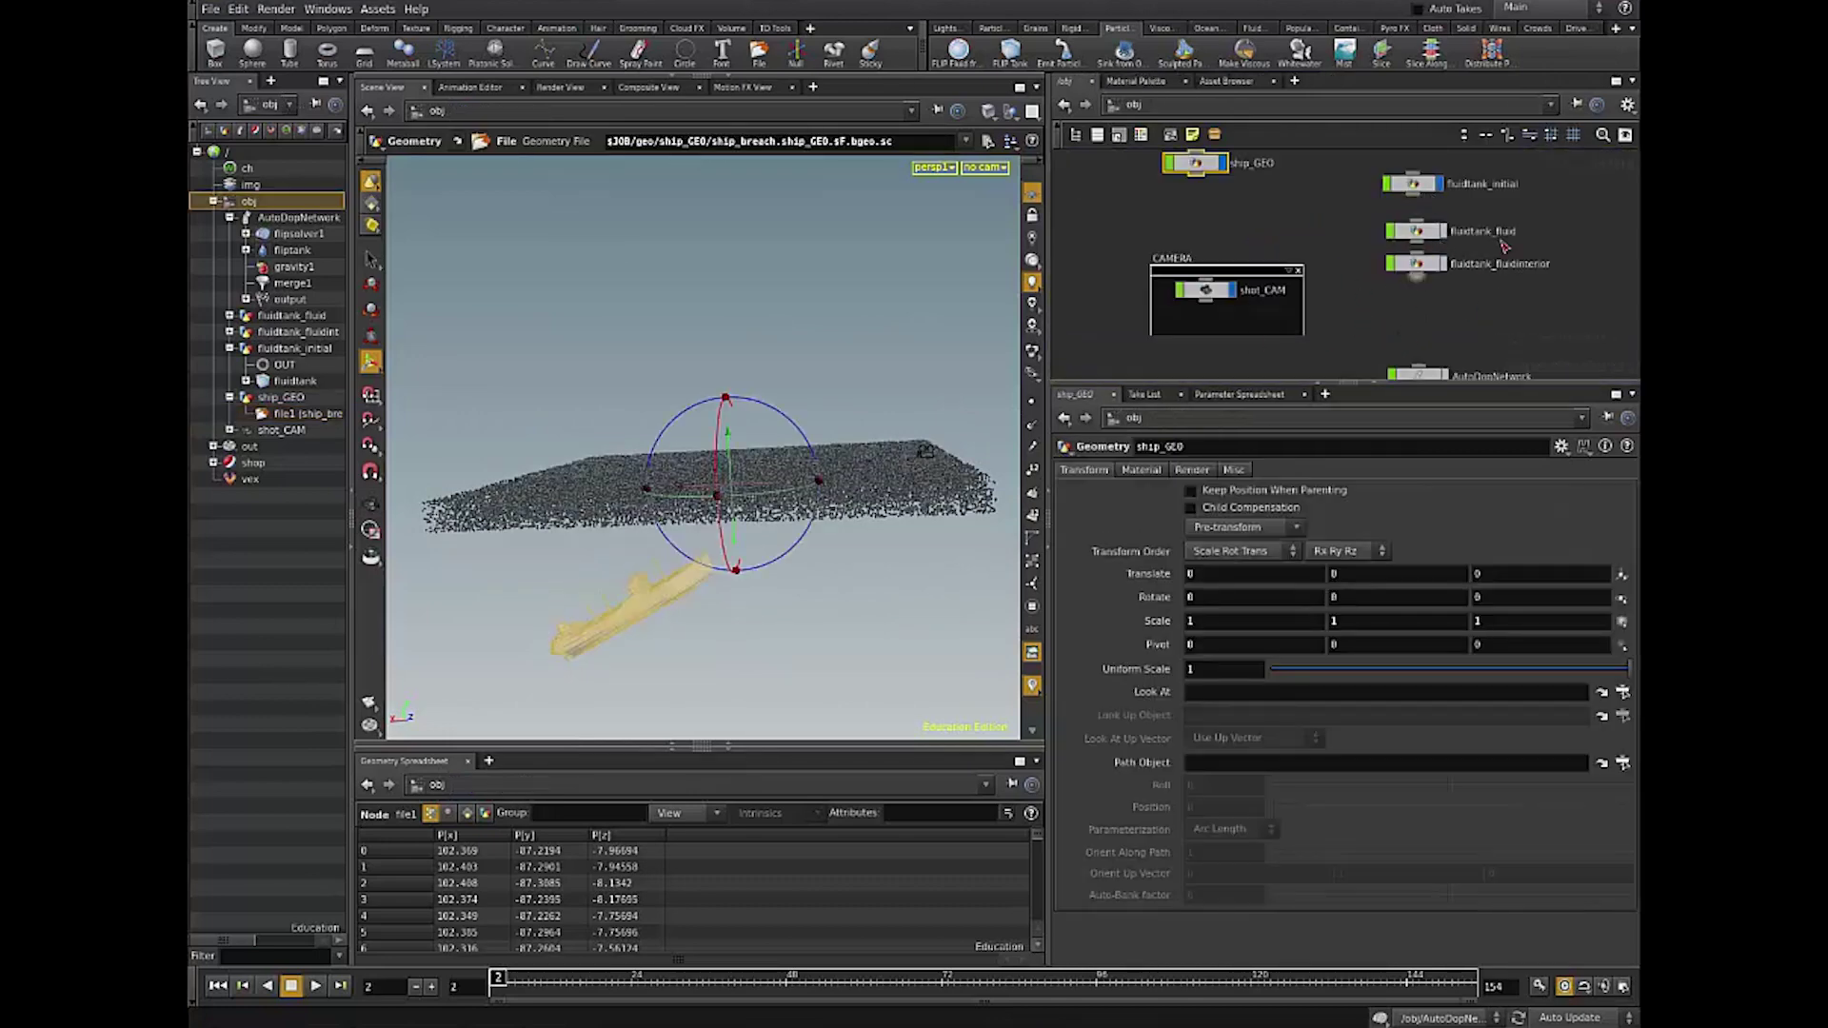
# Step: Hide fluidtank_initial, display fluidtank_fluid instead, and open the fluidtank_fluid network
pyautogui.click(1440, 185)
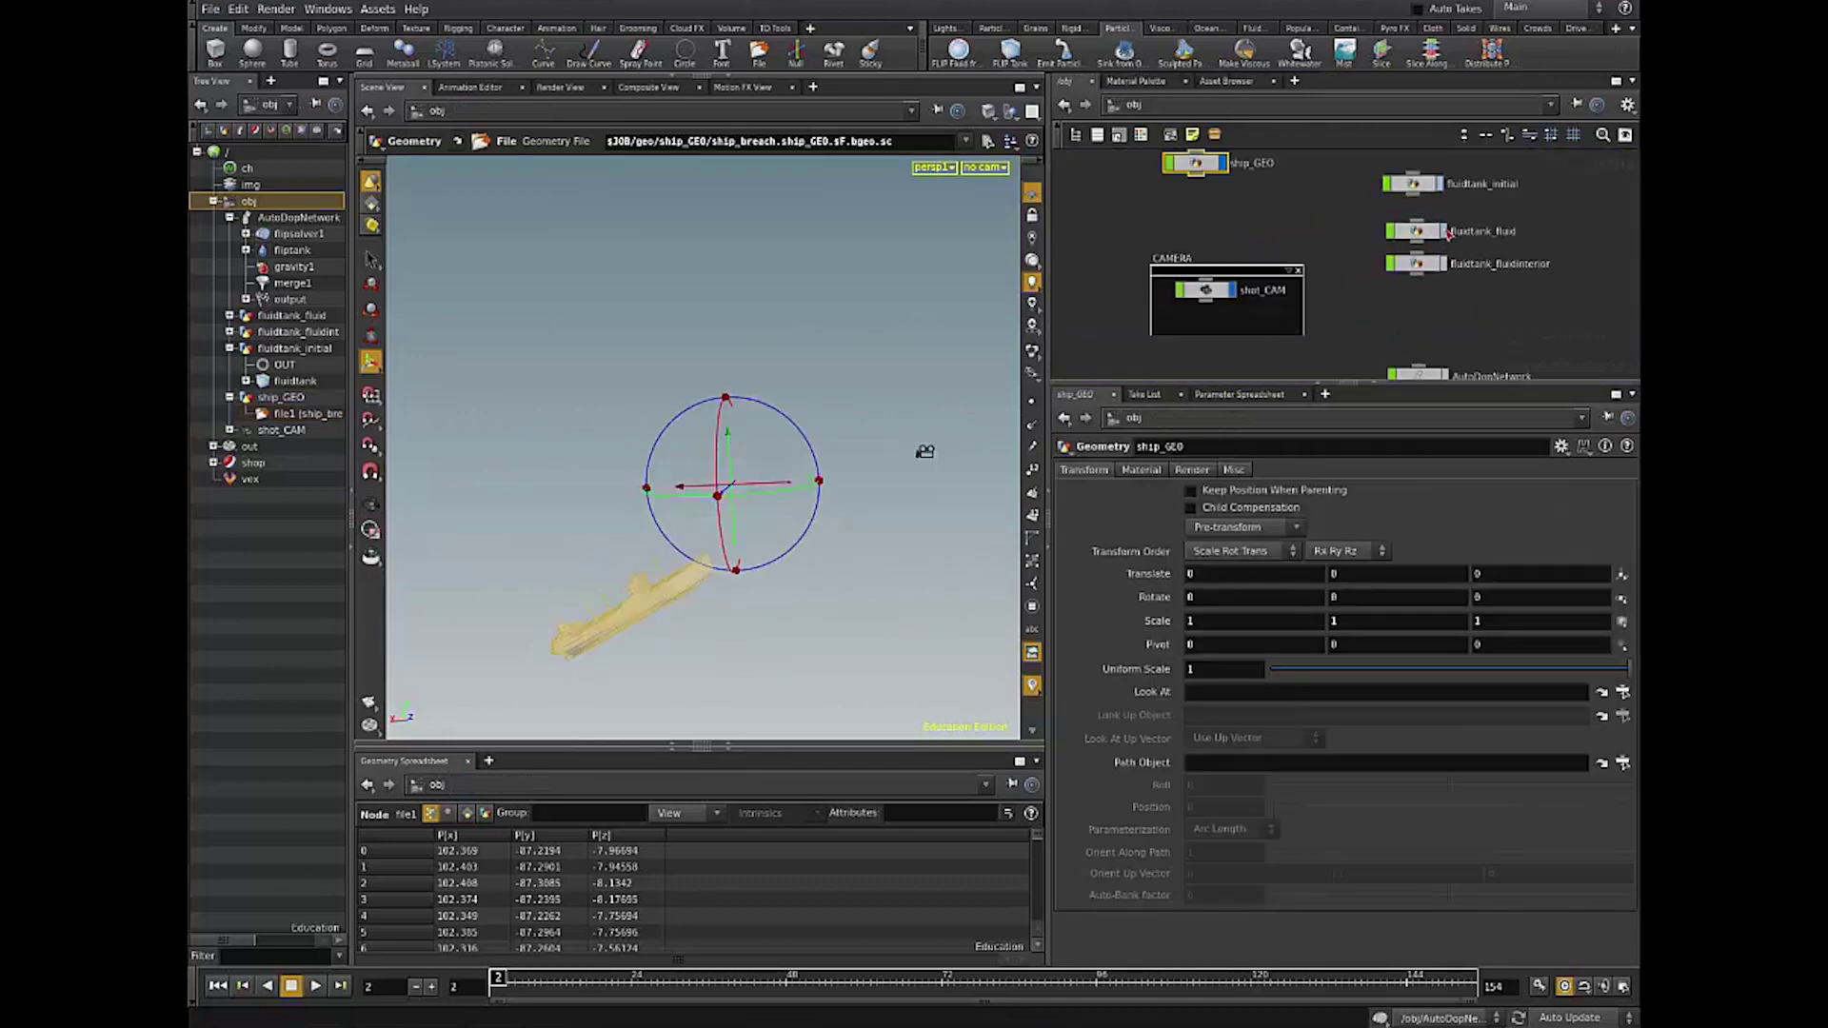
pyautogui.click(1441, 231)
pyautogui.doubleClick(1426, 234)
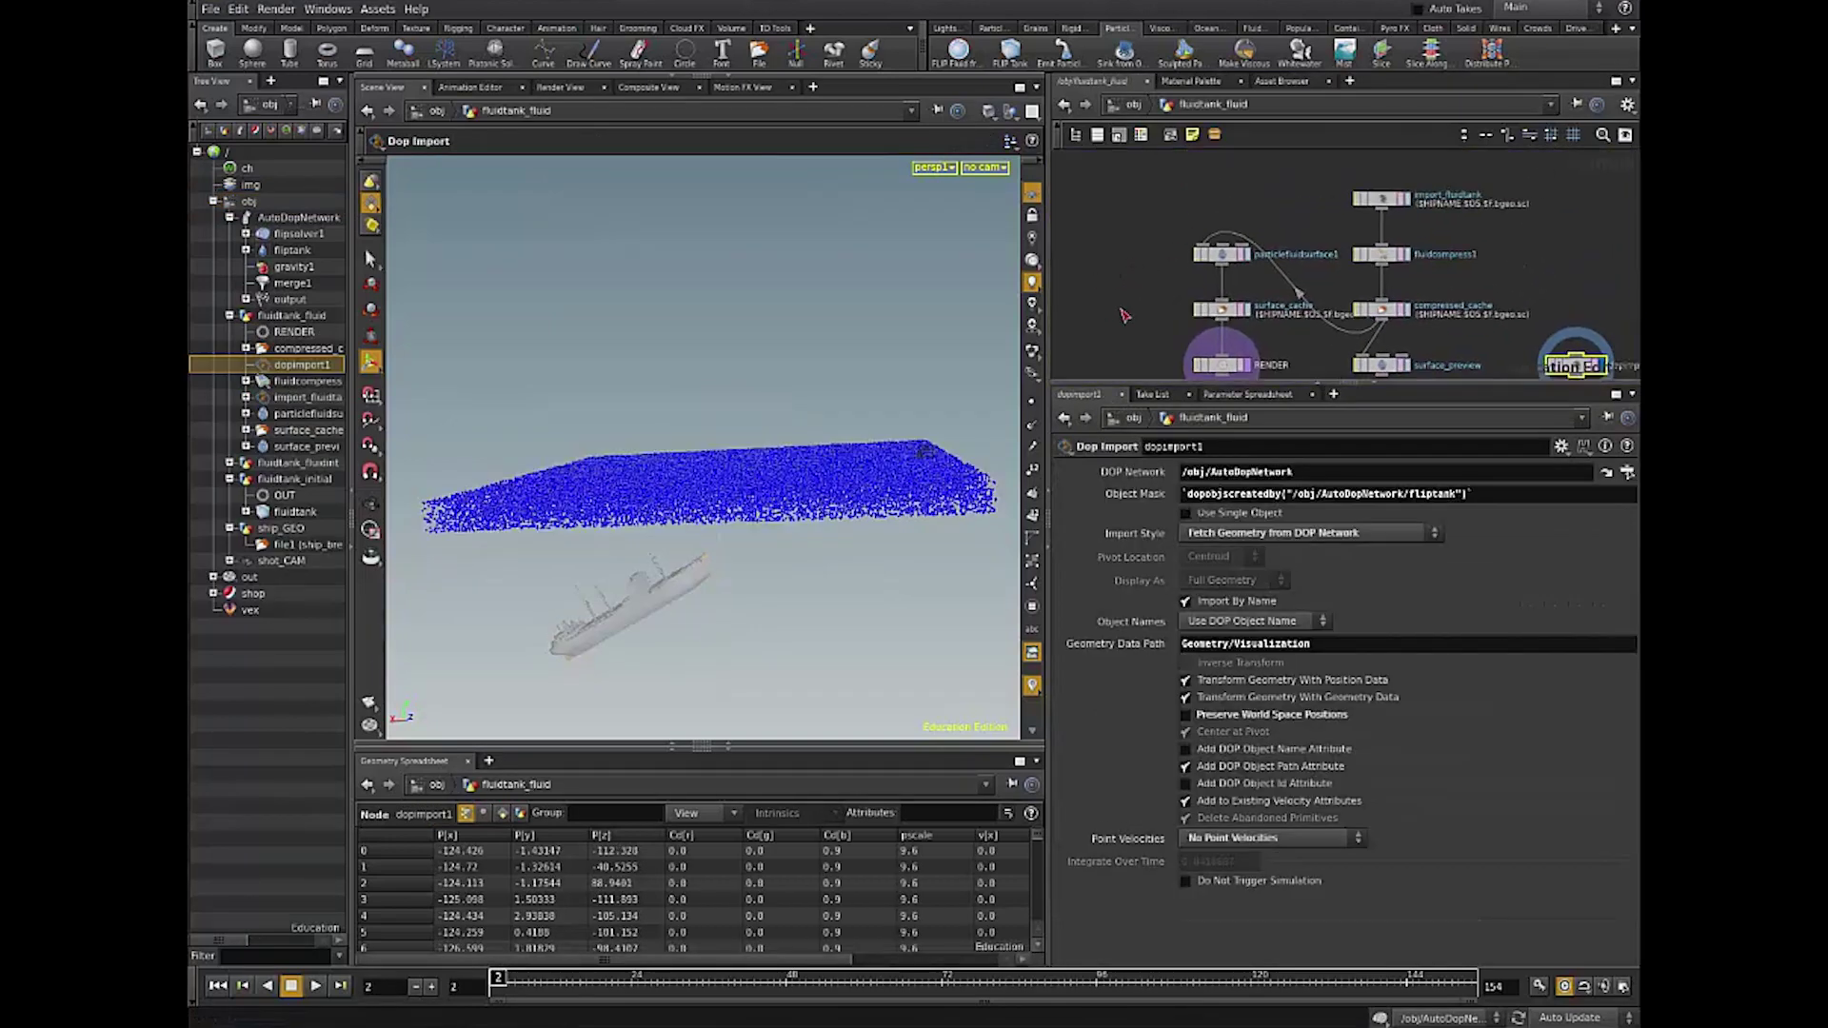
# Step: Move the particlefluidsurface1, surface_cache and RENDER nodes away from the import chain and select the import_fluidtank node
pyautogui.press('h')
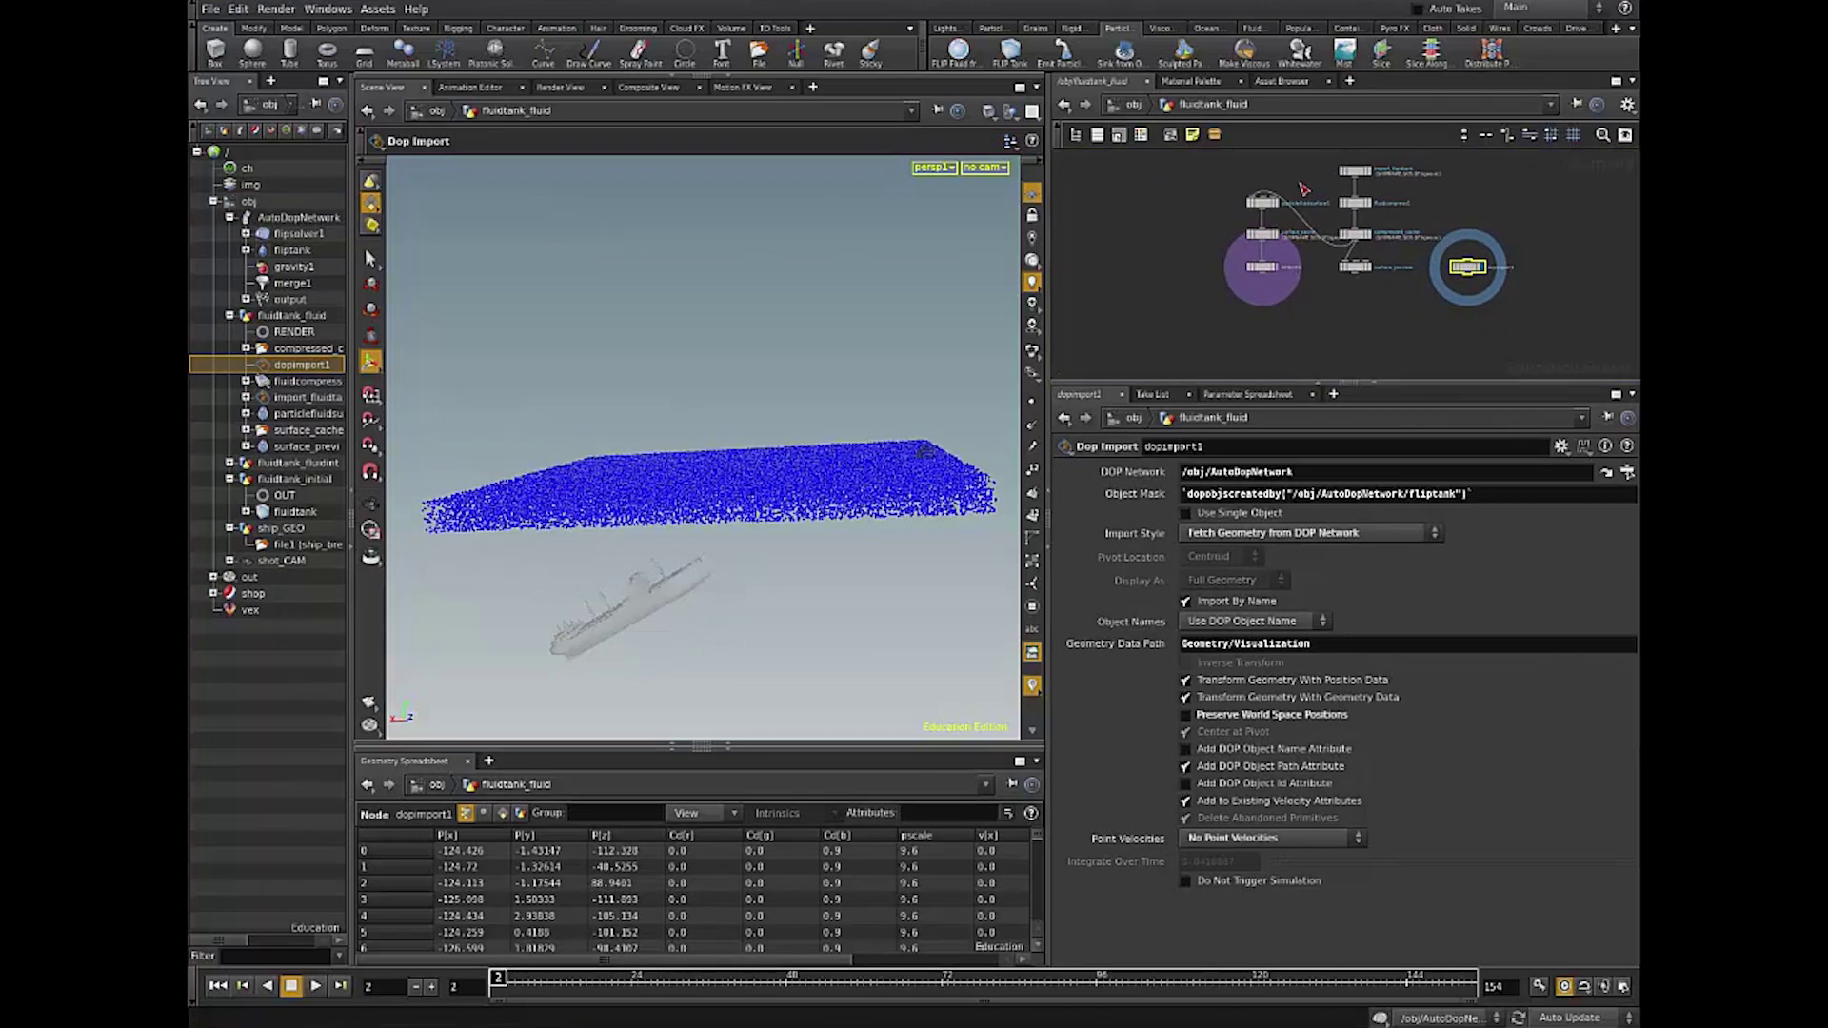
pyautogui.keyDown('ctrl'); pyautogui.moveTo(1260, 203); pyautogui.dragTo(1231, 281); pyautogui.keyUp('ctrl')
pyautogui.scroll(5, 1315, 224)
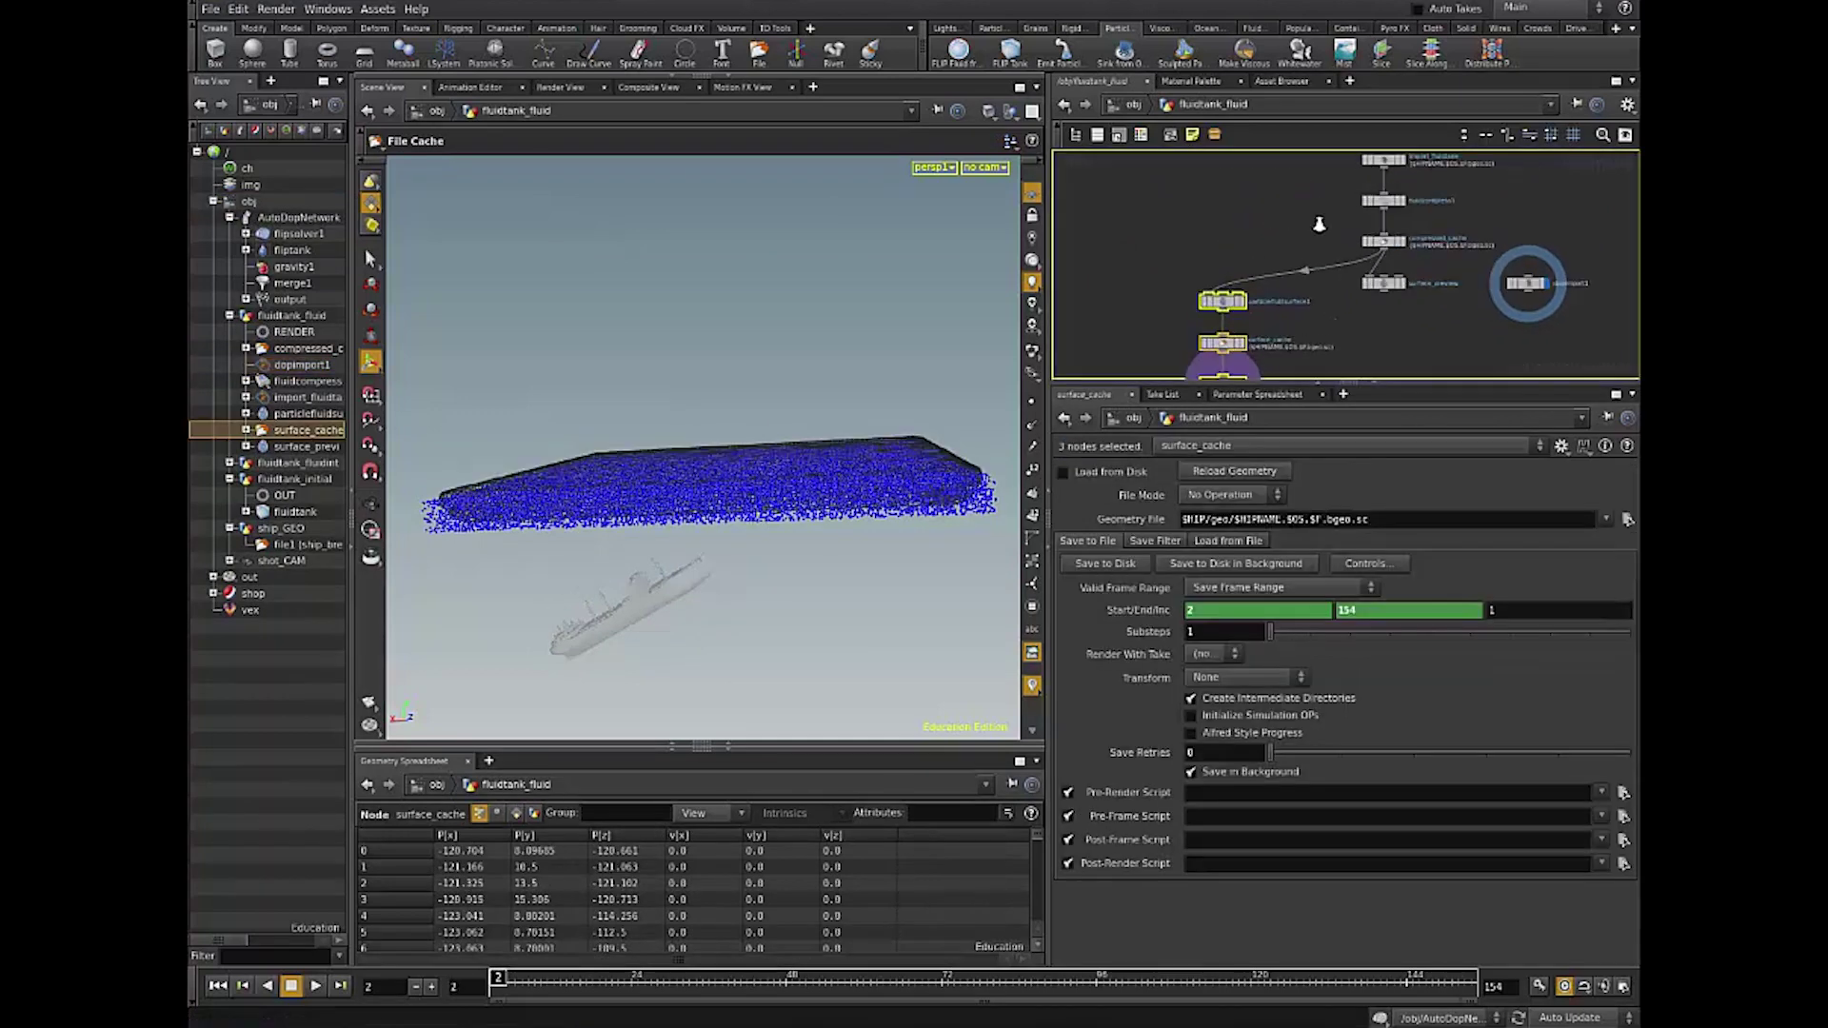
pyautogui.click(1328, 232)
pyautogui.moveTo(1373, 233); pyautogui.dragTo(1320, 304, button='middle')
pyautogui.moveTo(1486, 164); pyautogui.dragTo(1293, 236)
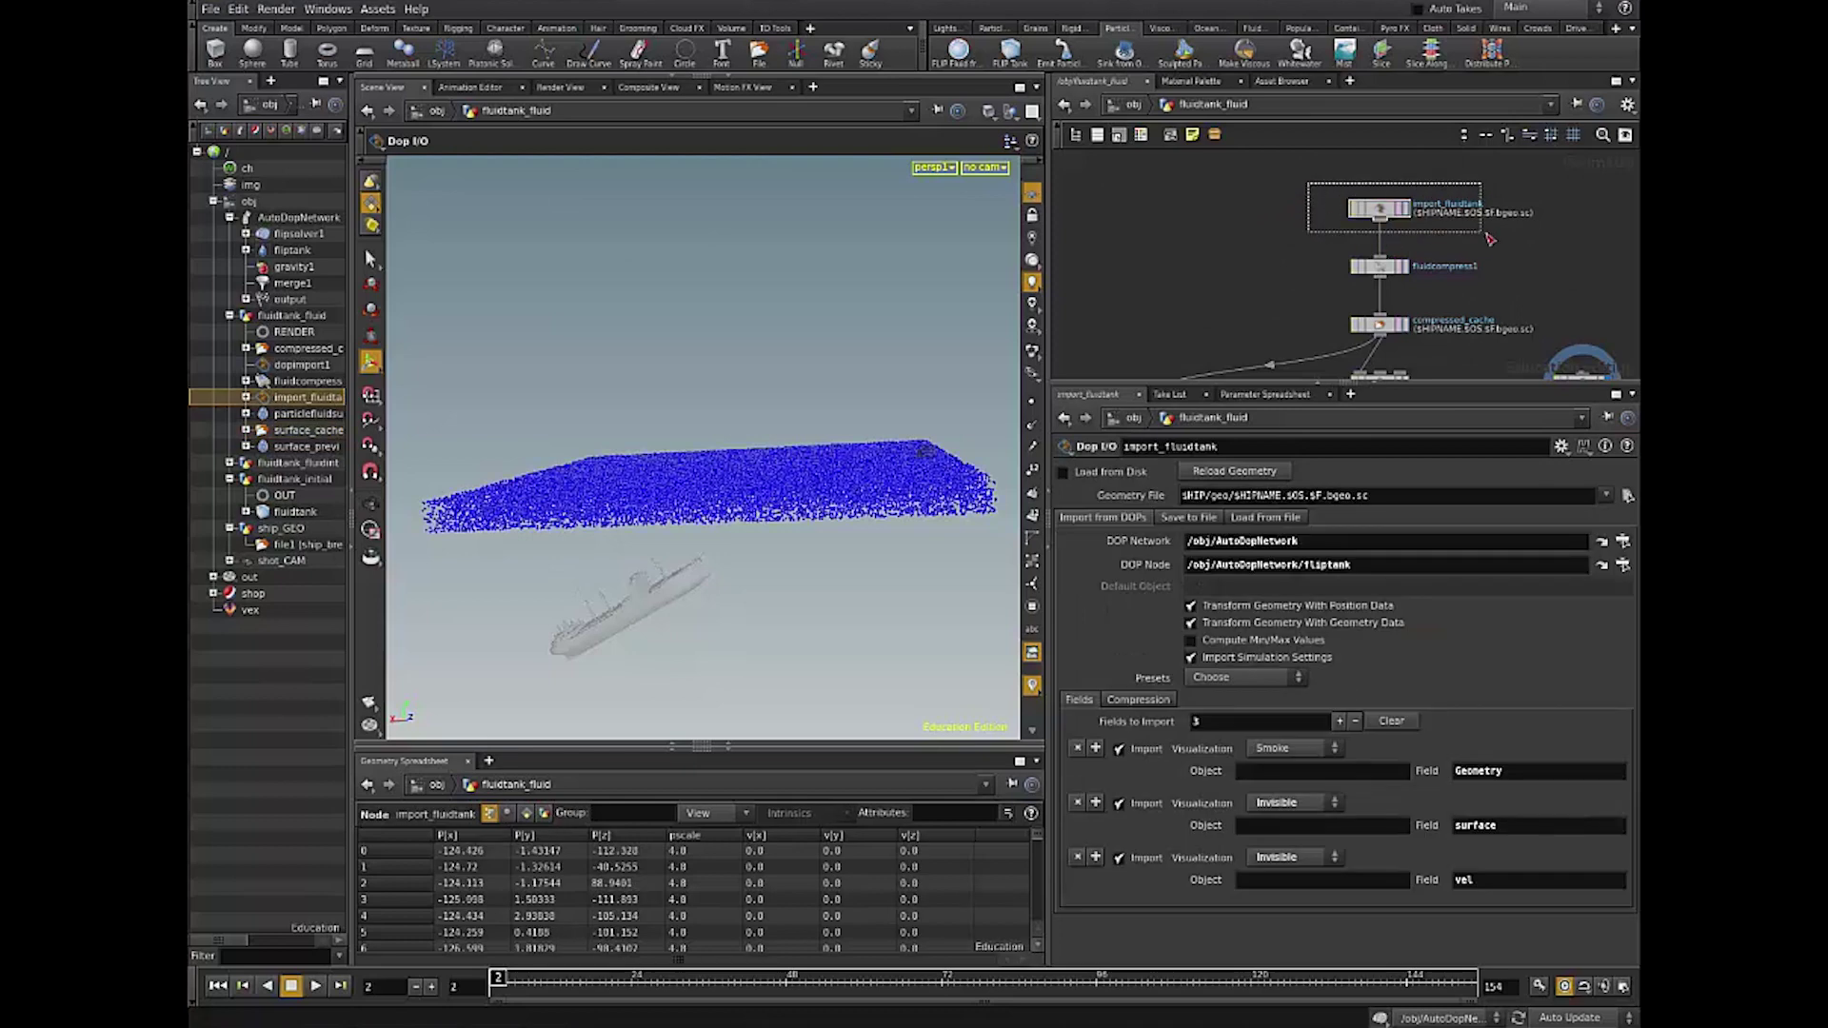
# Step: Select the import_fluidtank node and examine its imported particles from a higher viewing angle
pyautogui.click(1351, 209)
pyautogui.click(1351, 209)
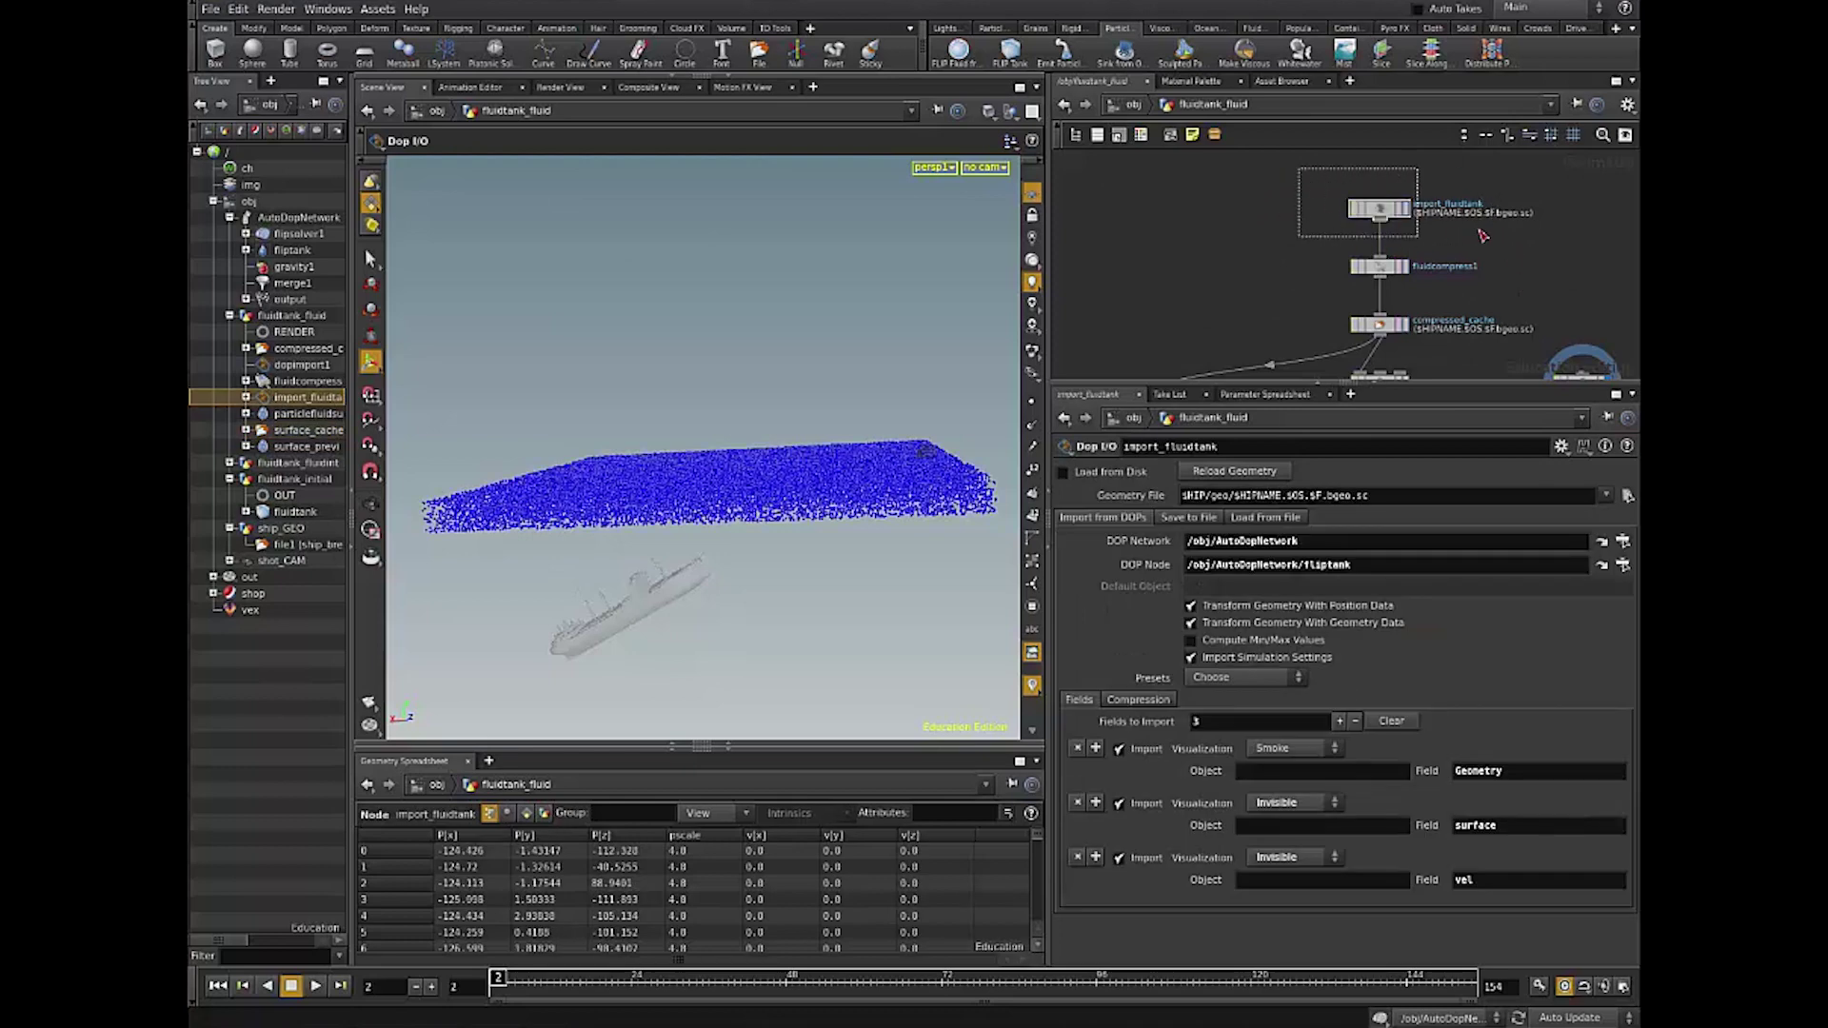
pyautogui.click(1351, 208)
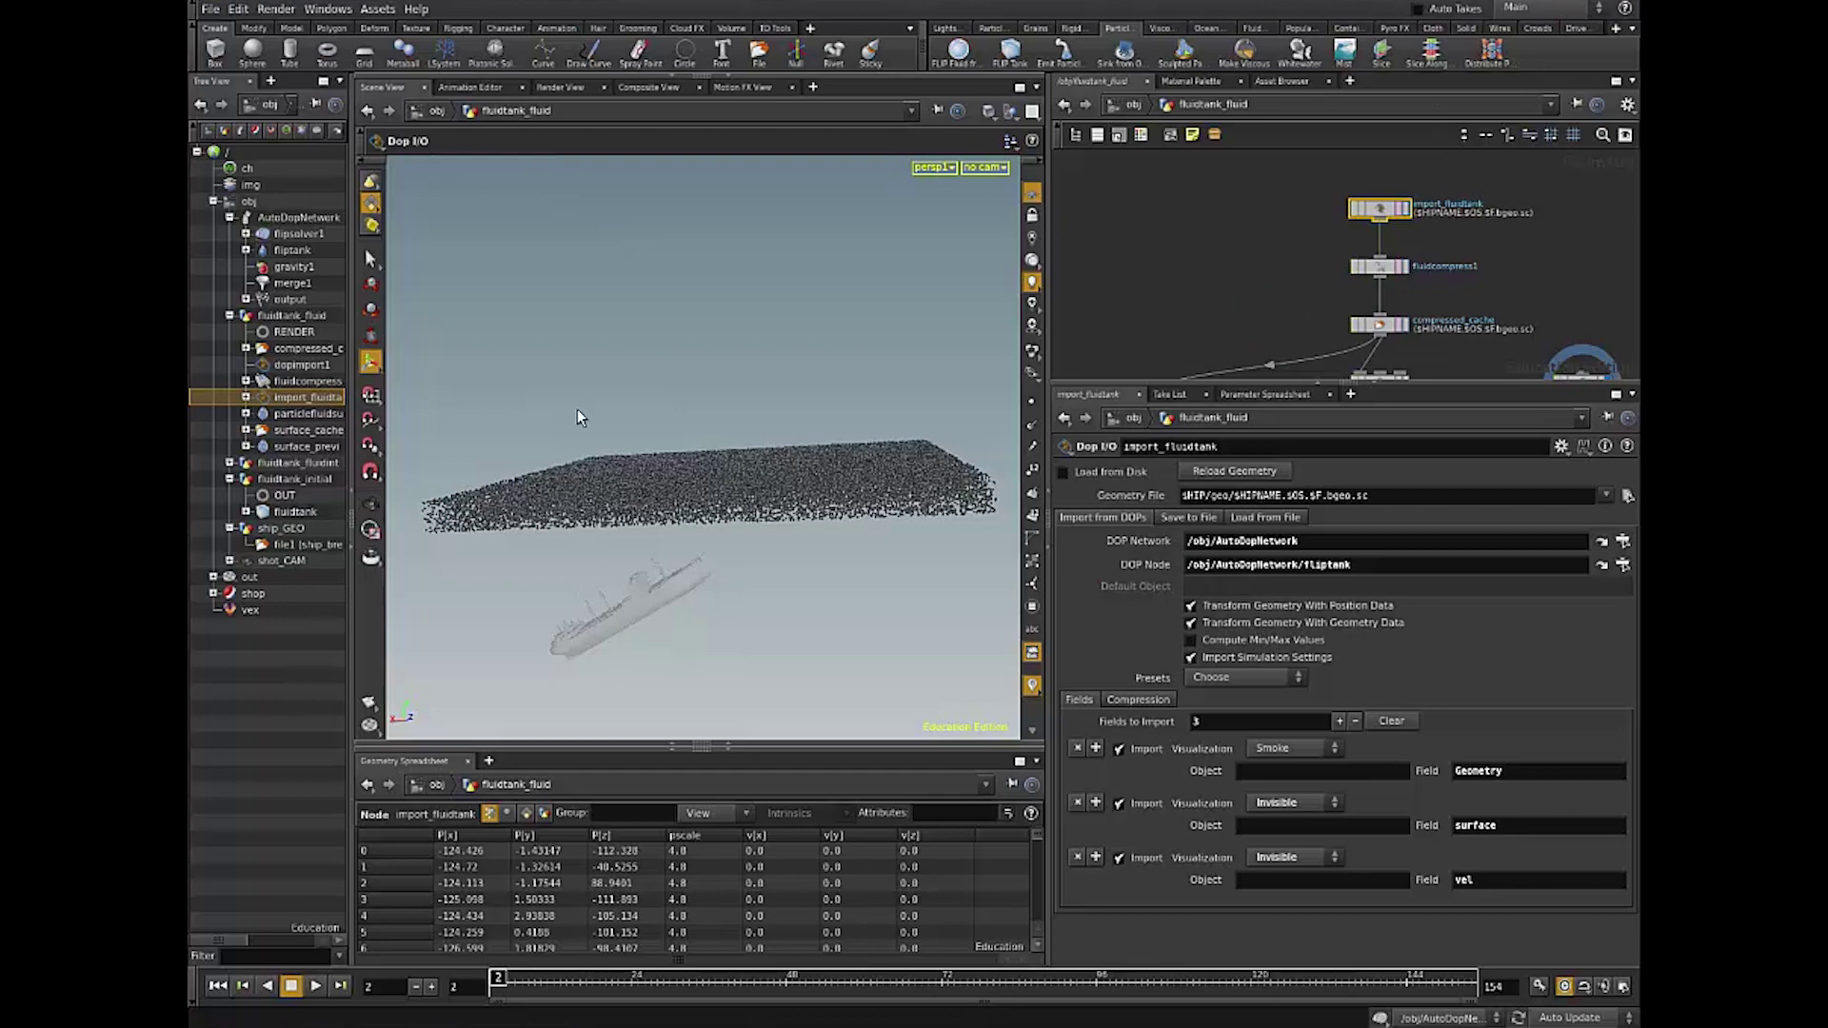
pyautogui.press('Escape')
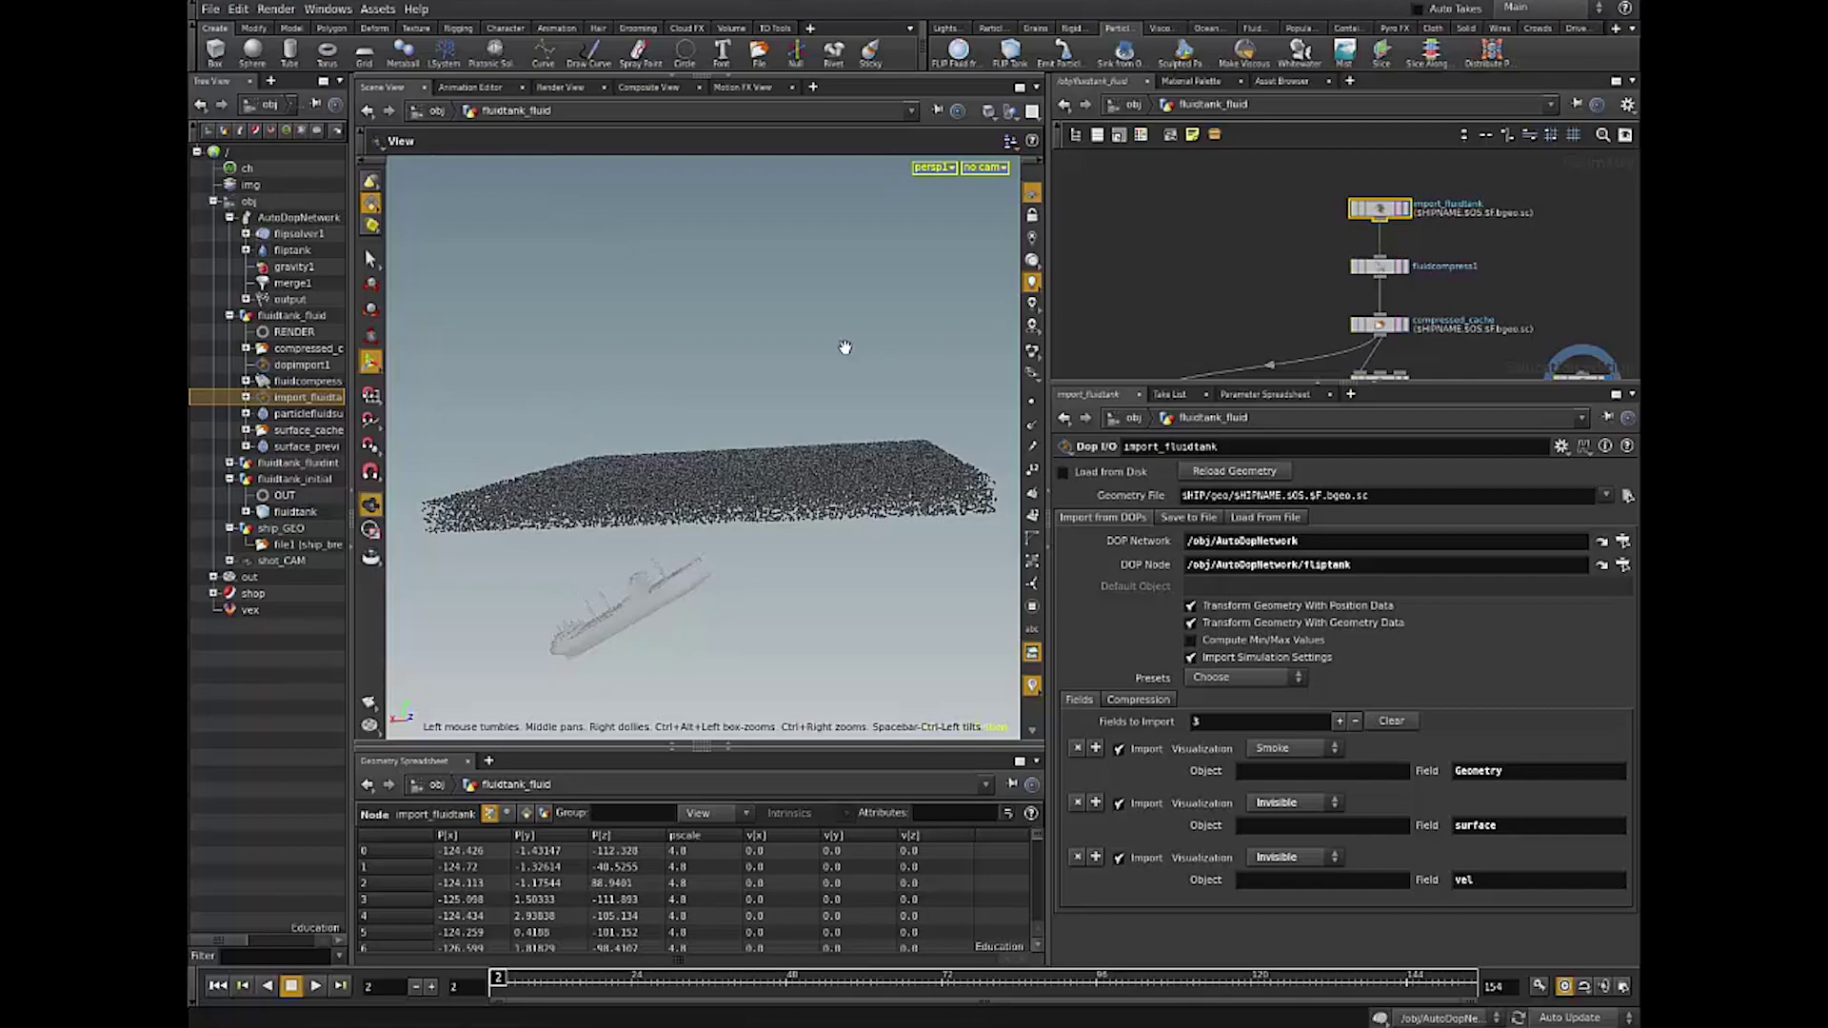
pyautogui.moveTo(845, 346); pyautogui.dragTo(809, 583)
pyautogui.moveTo(810, 583); pyautogui.dragTo(711, 534, button='right')
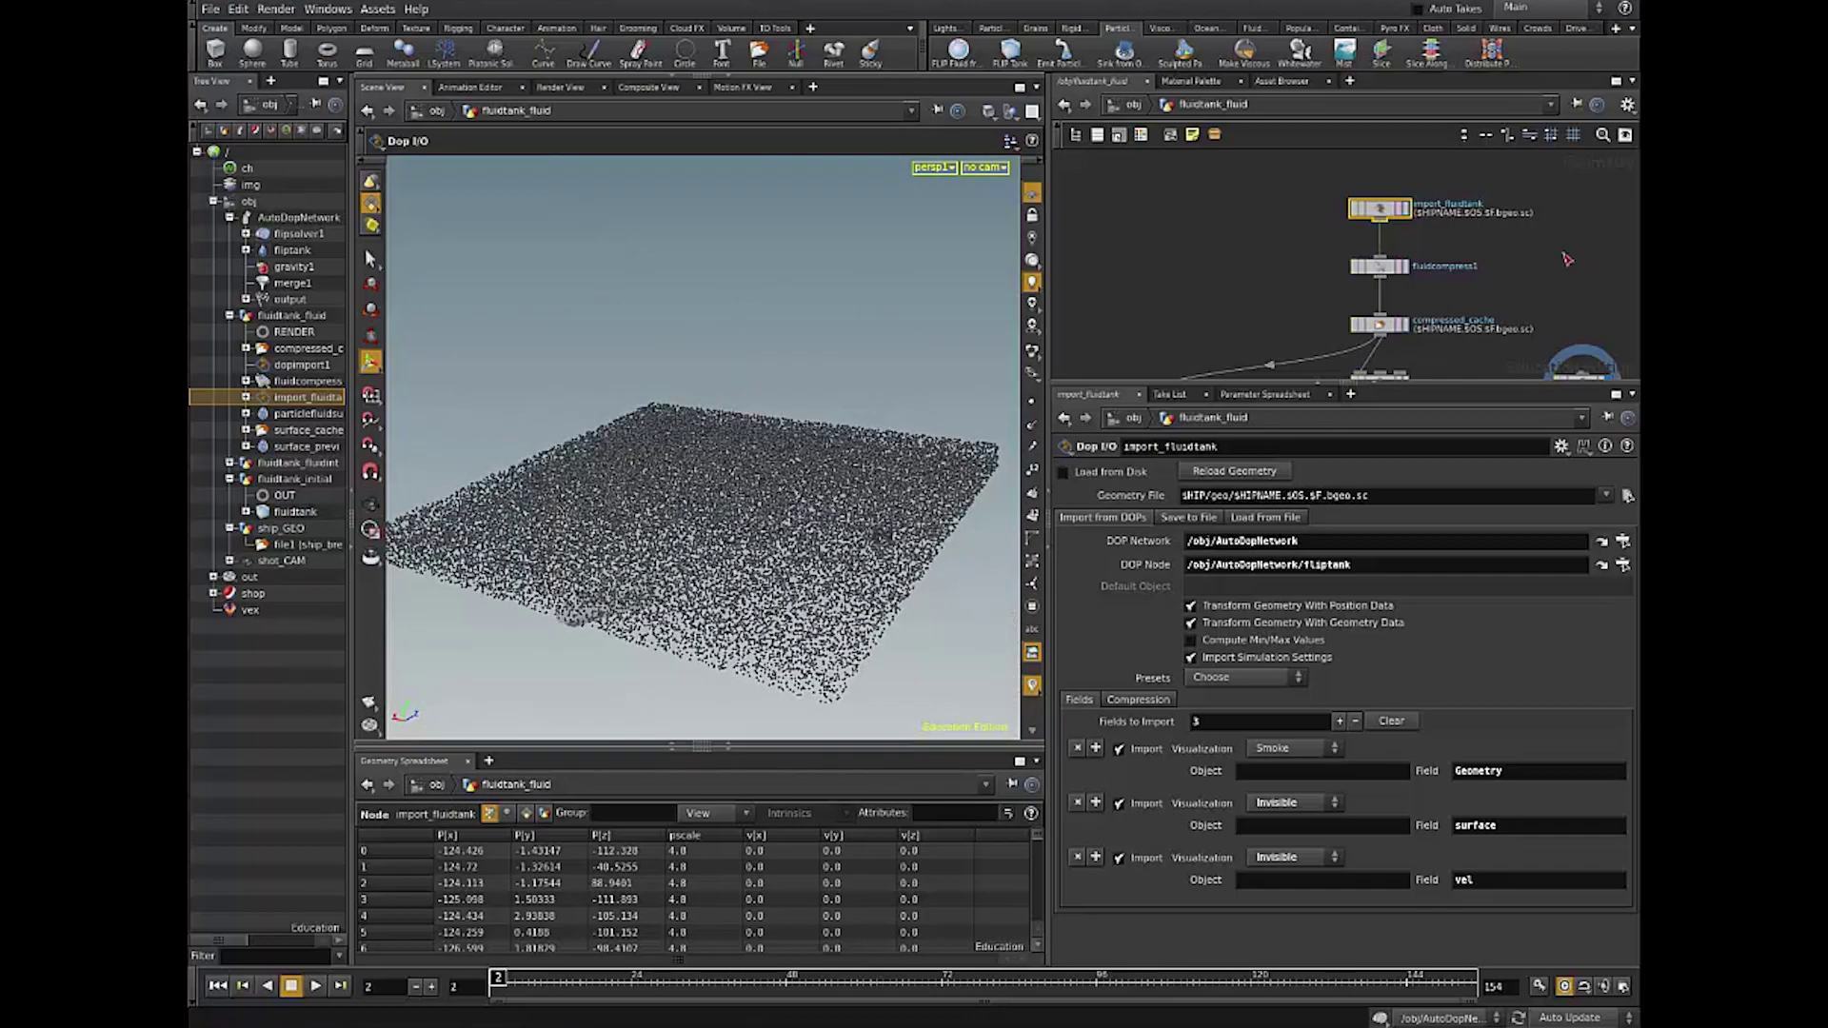
# Step: Select the fluidcompress1 node and examine its Particle Separation and Cull Bandwidth settings alongside the tank particles from several angles
pyautogui.moveTo(1437, 265); pyautogui.dragTo(1423, 222, button='middle')
pyautogui.click(1392, 222)
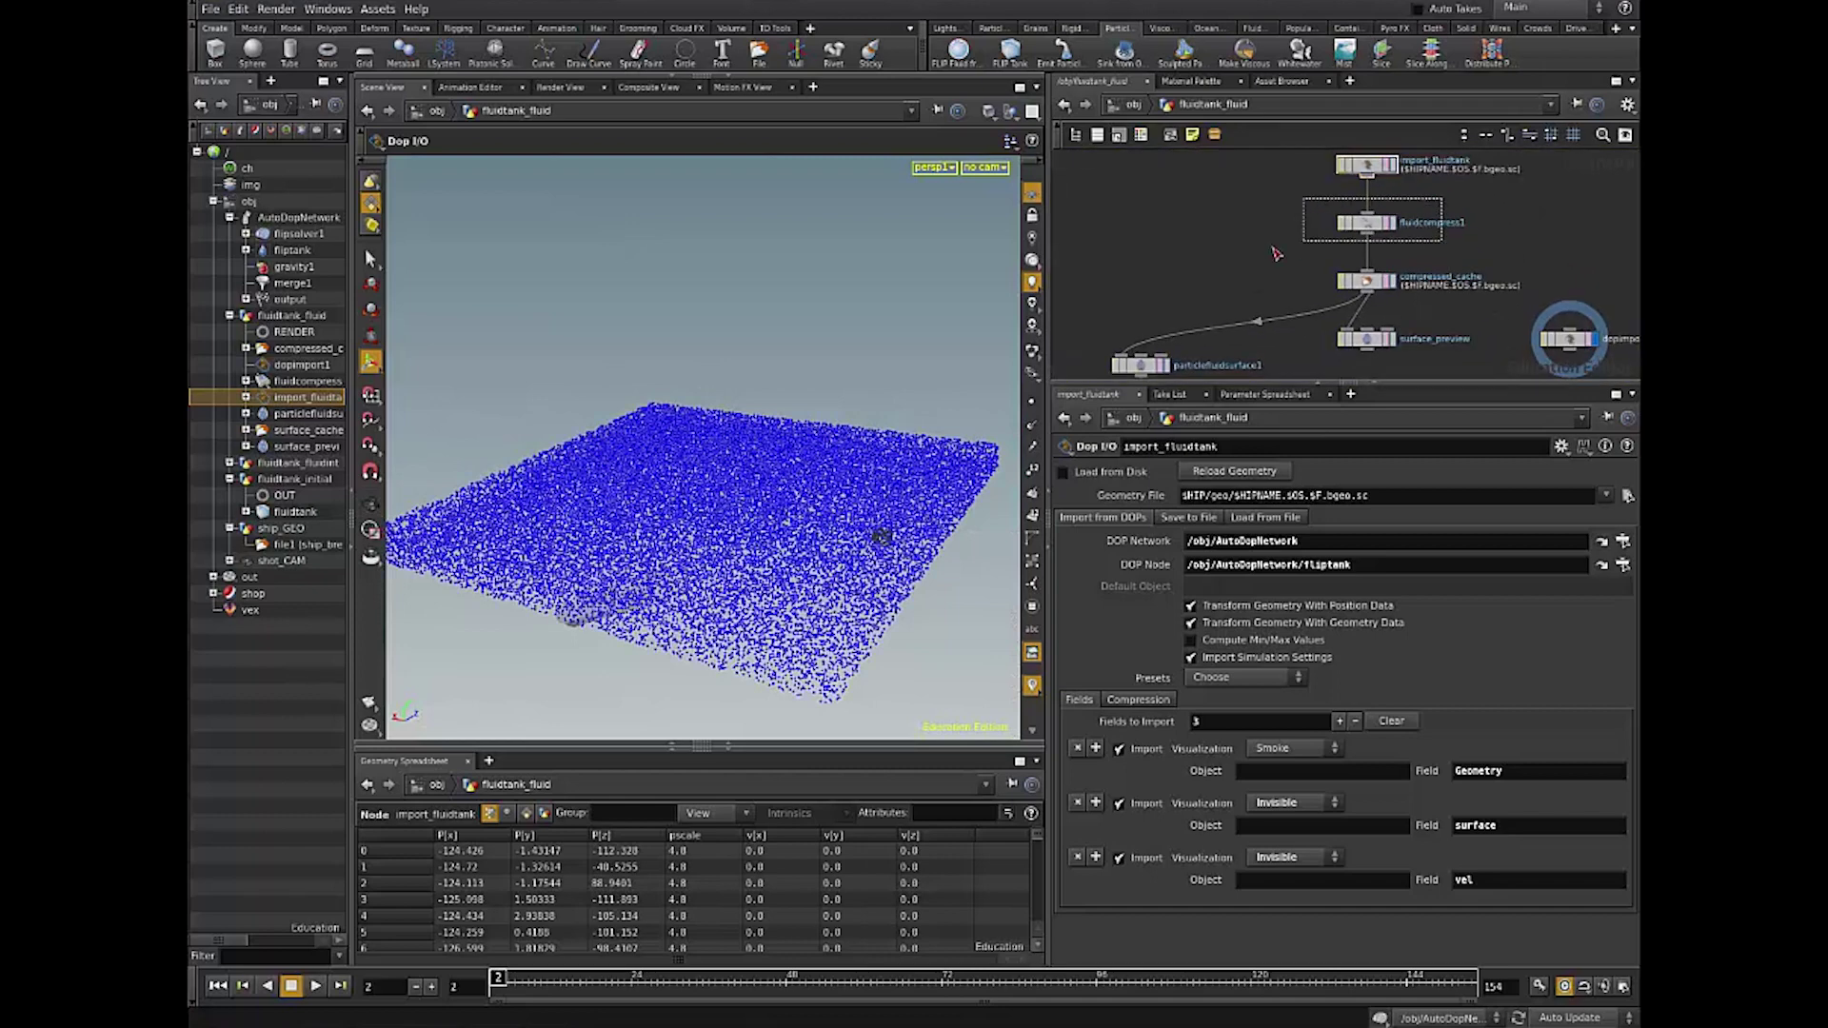
pyautogui.click(1381, 222)
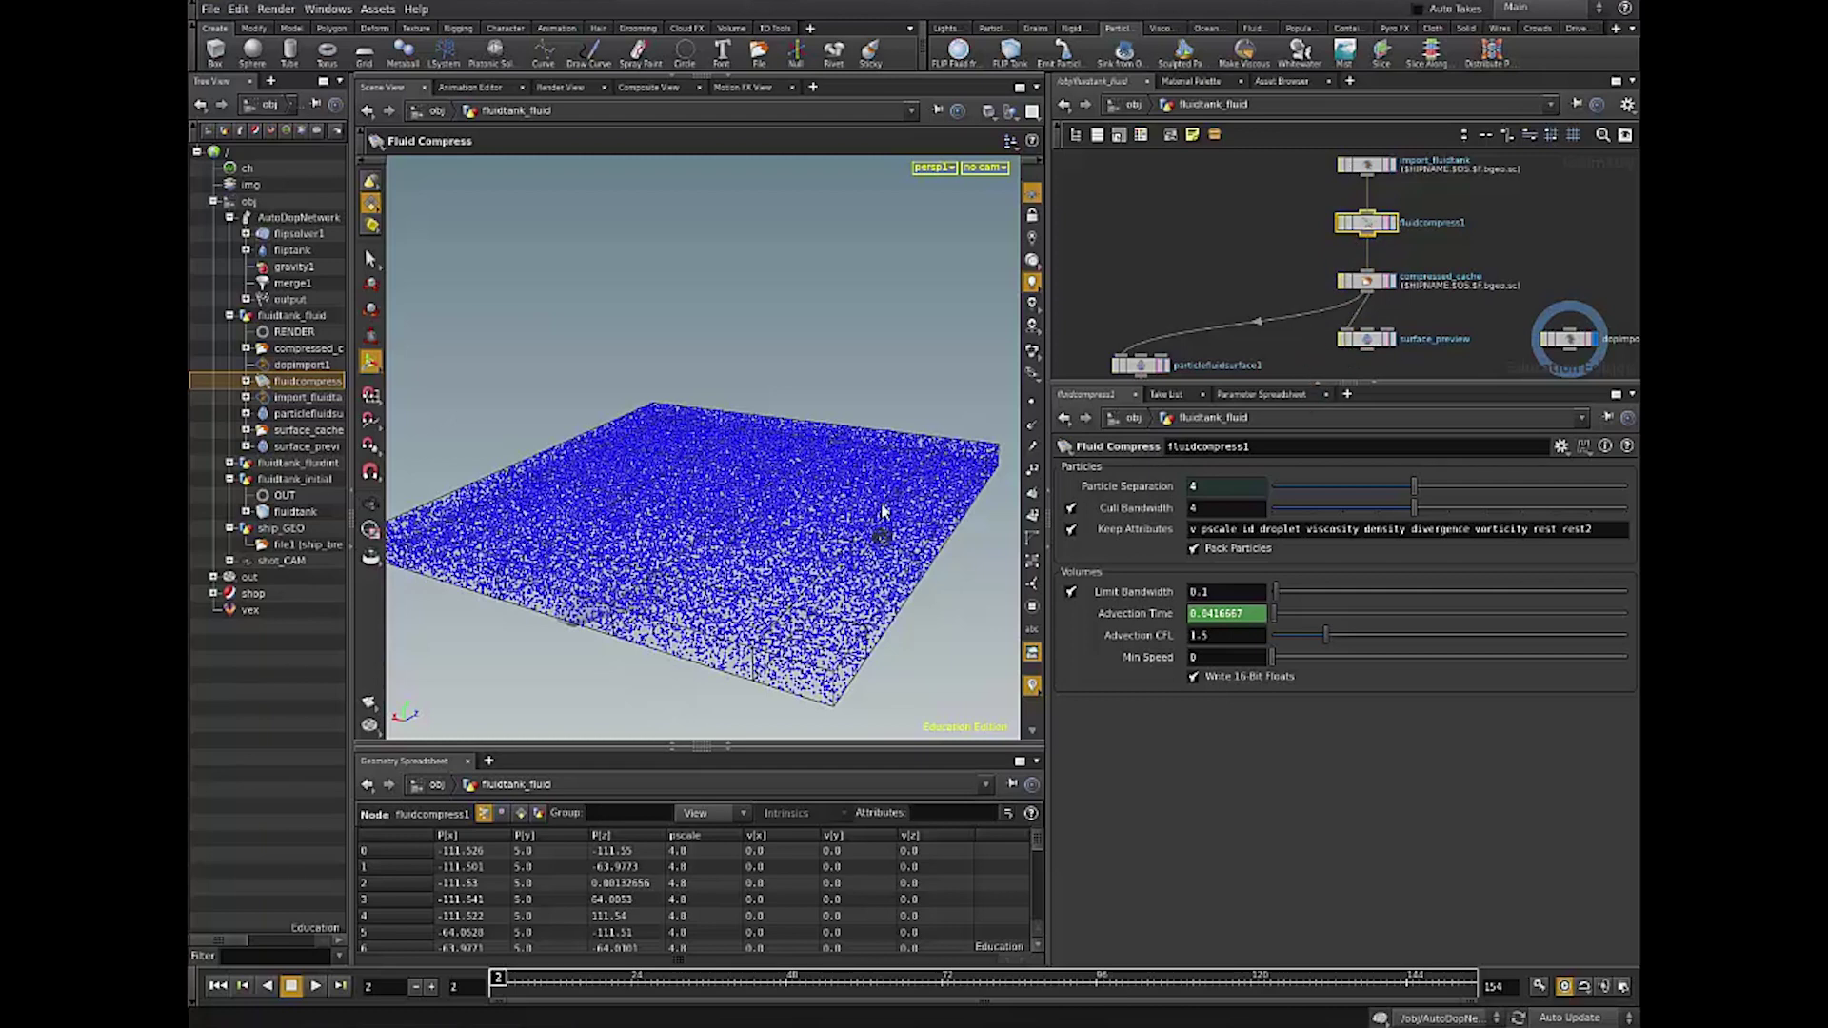
pyautogui.press('Escape')
pyautogui.moveTo(882, 511); pyautogui.dragTo(823, 481)
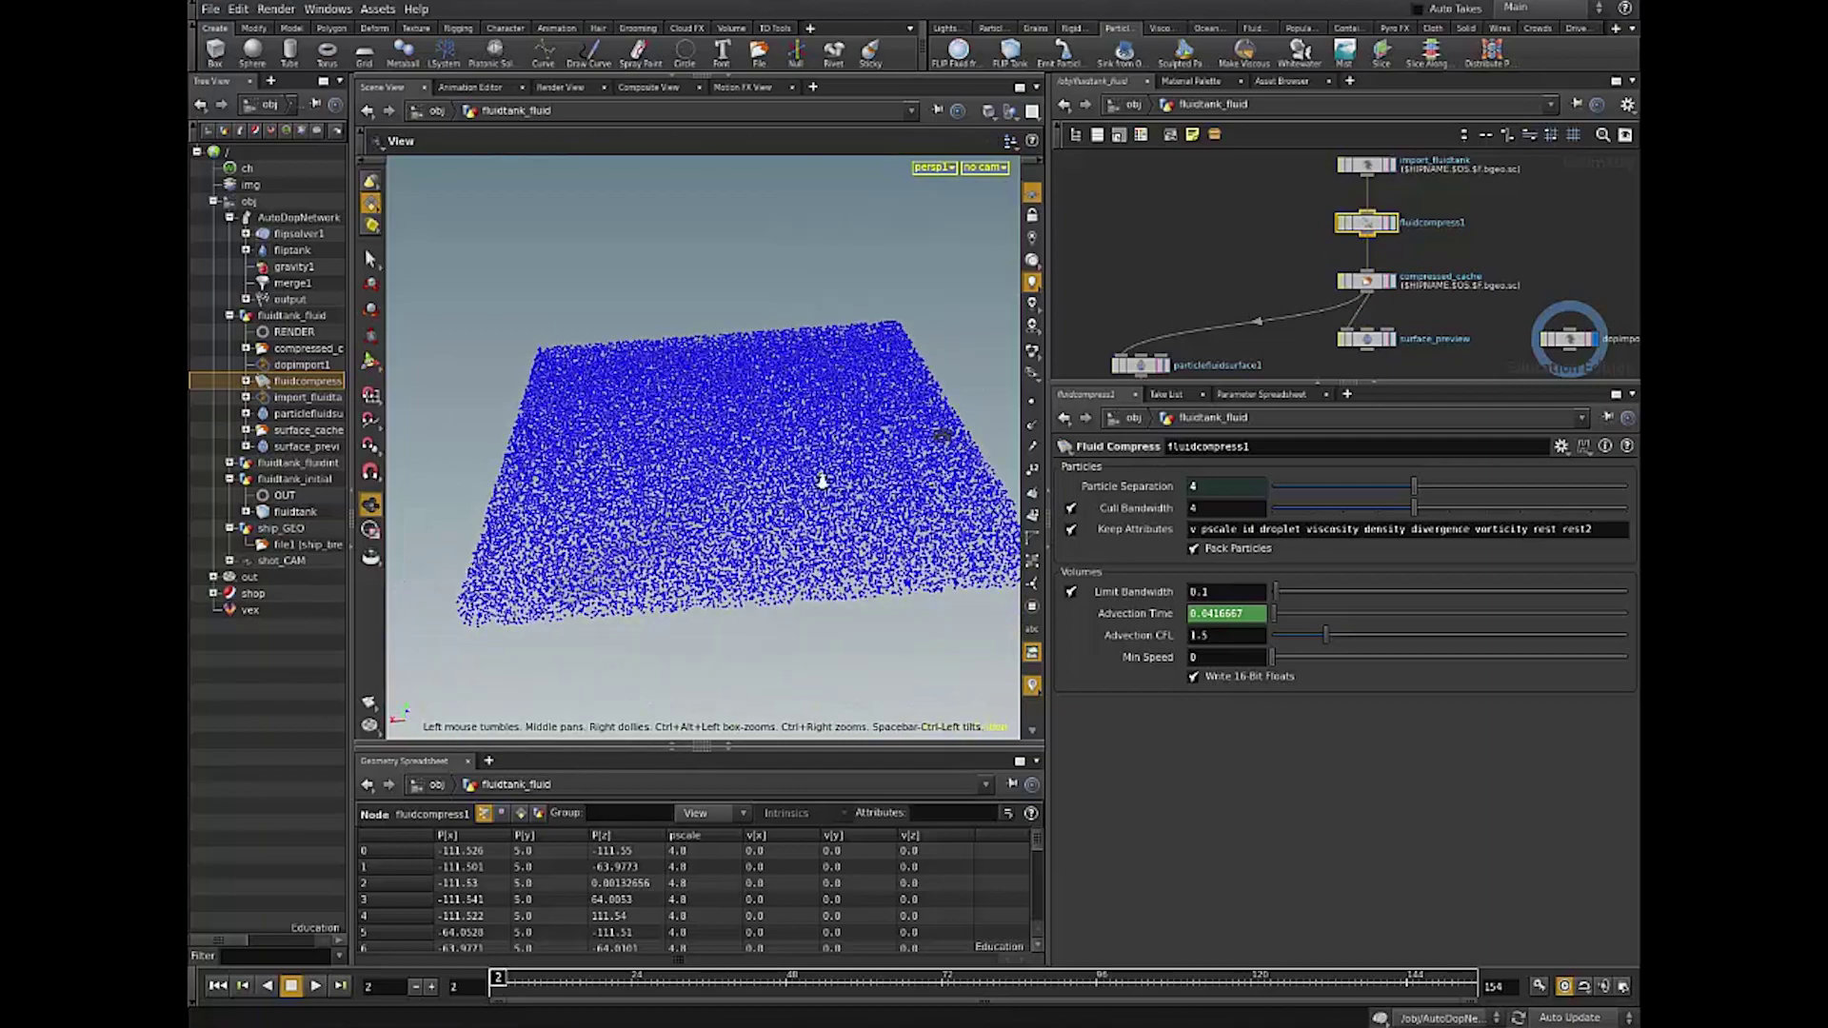
pyautogui.moveTo(823, 481); pyautogui.dragTo(722, 527, button='right')
pyautogui.moveTo(722, 526); pyautogui.dragTo(788, 527)
pyautogui.moveTo(787, 527); pyautogui.dragTo(864, 568, button='right')
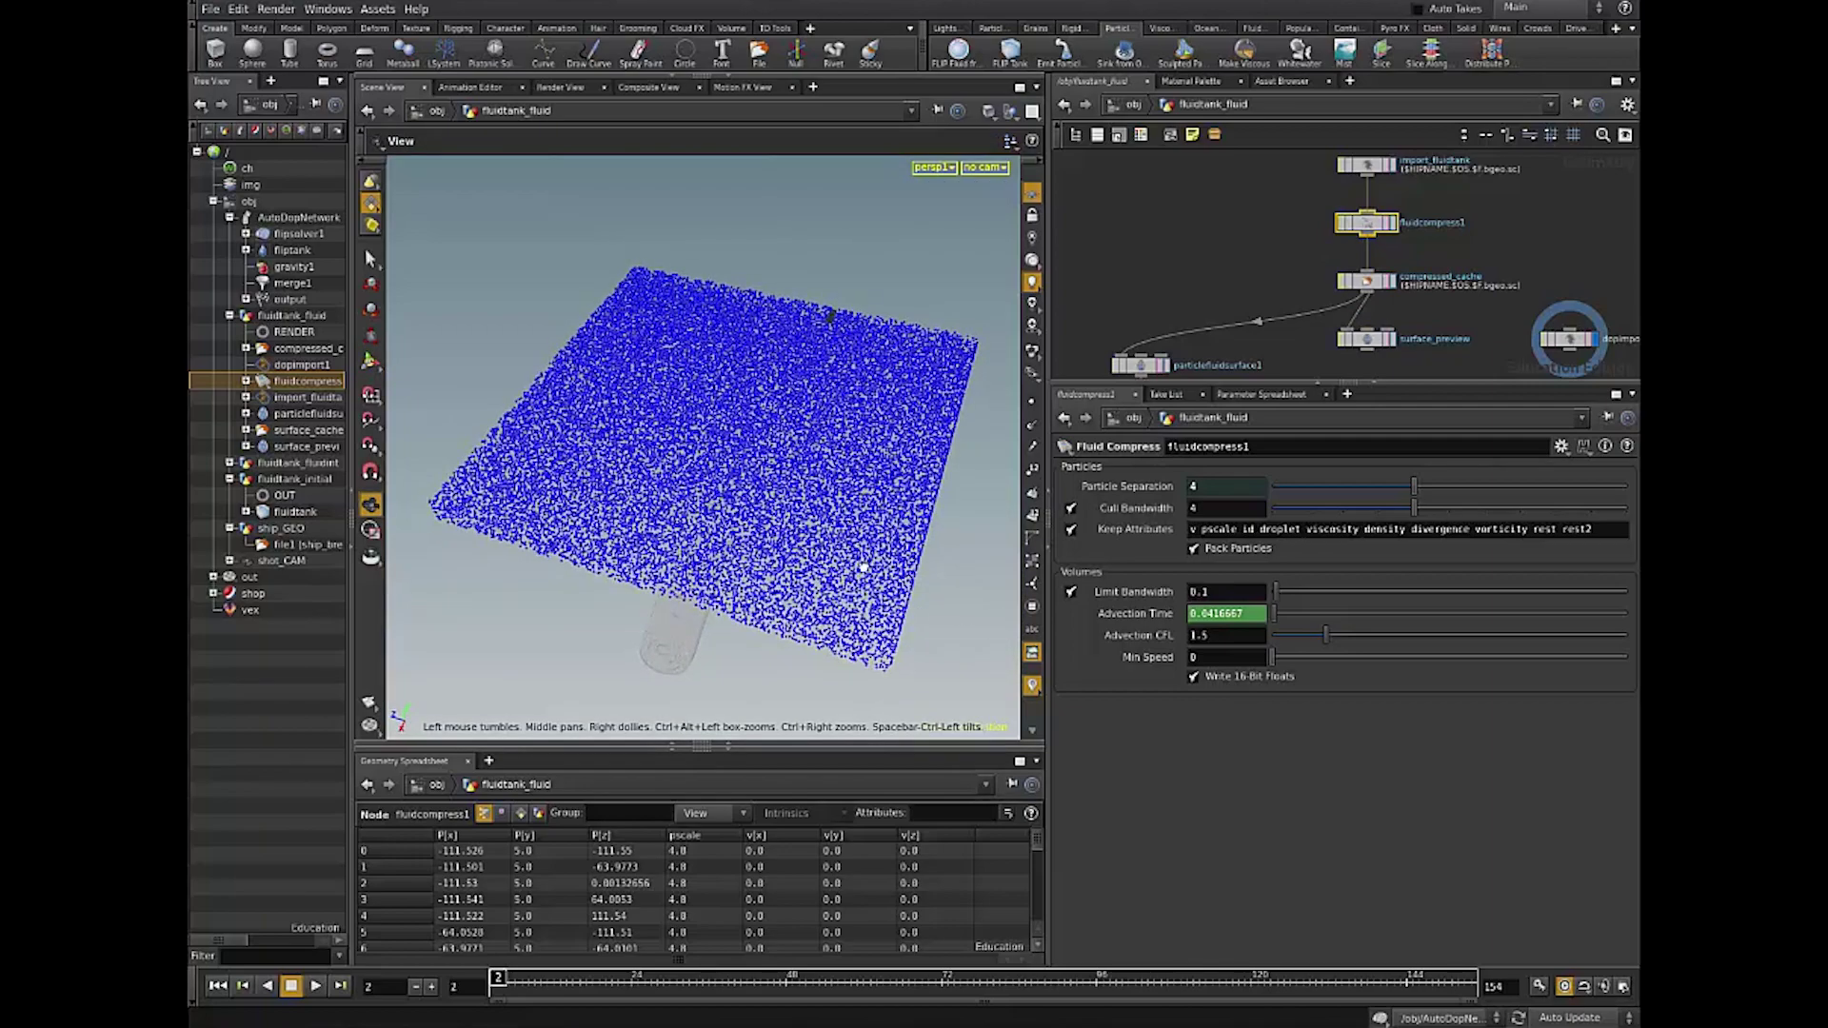
pyautogui.moveTo(863, 567); pyautogui.dragTo(959, 591)
pyautogui.moveTo(841, 534); pyautogui.dragTo(845, 518)
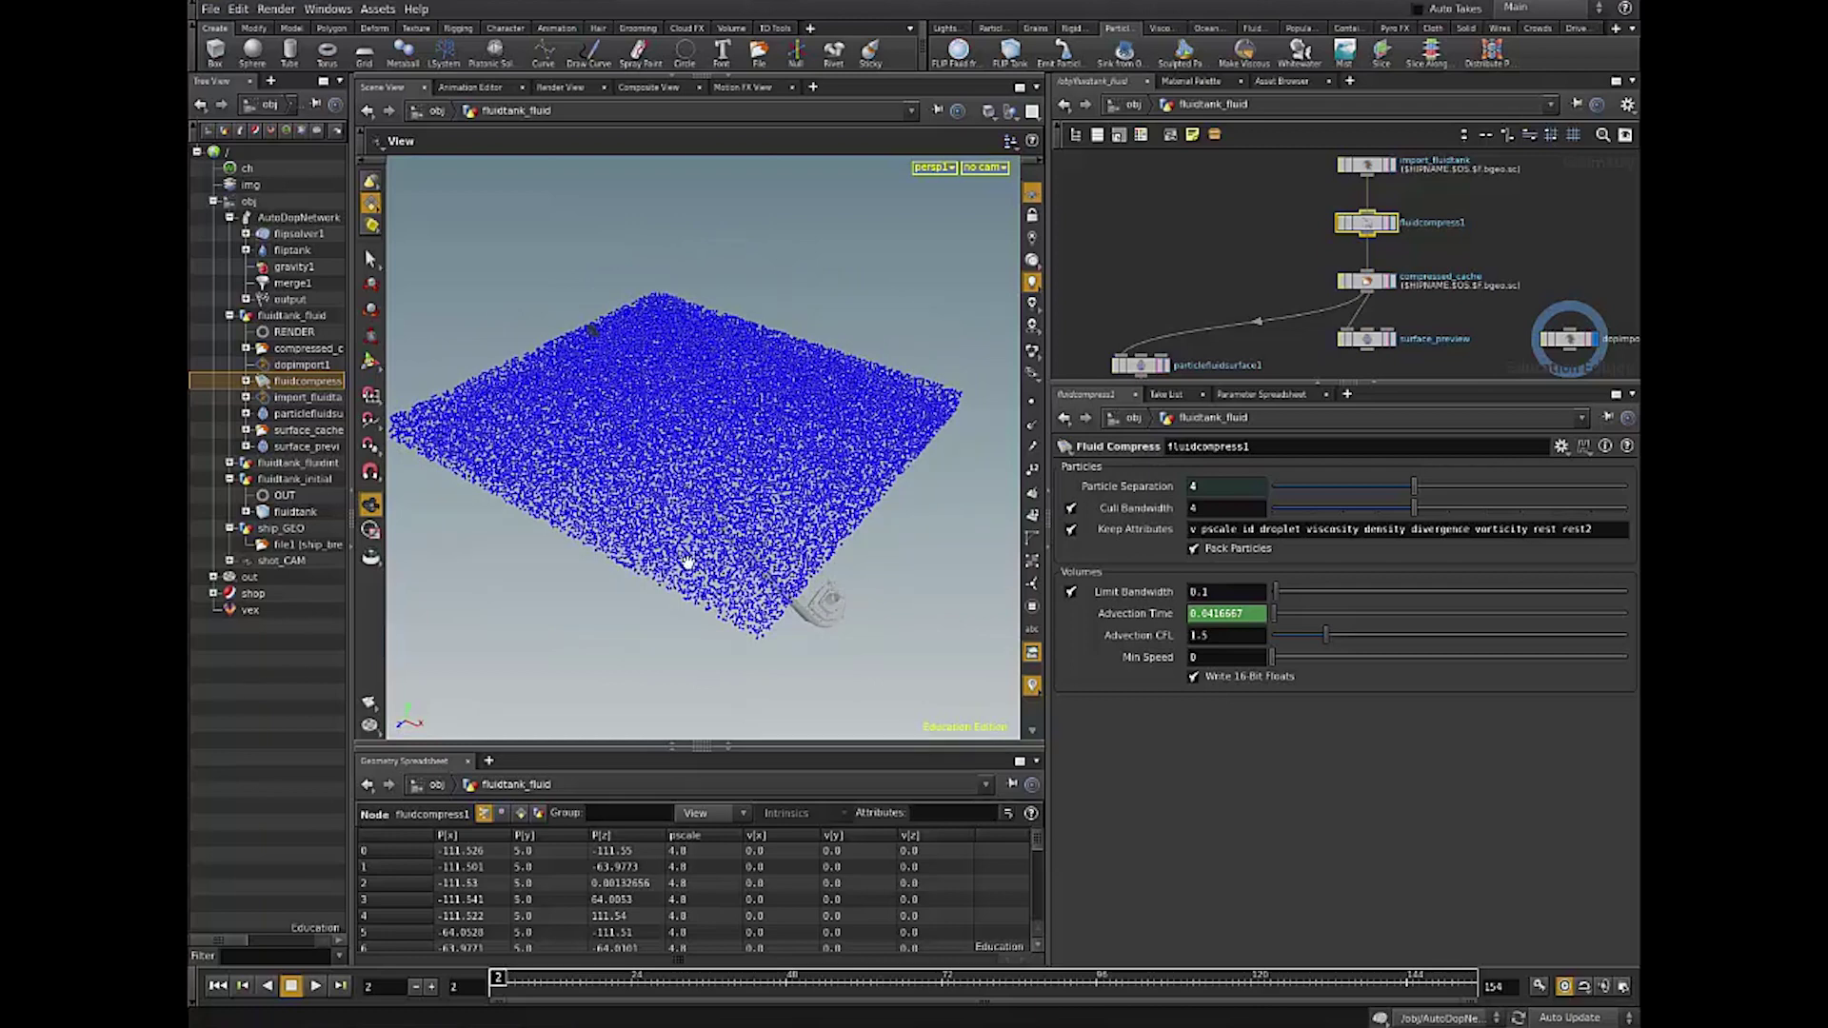
pyautogui.moveTo(886, 330); pyautogui.dragTo(498, 392, button='right')
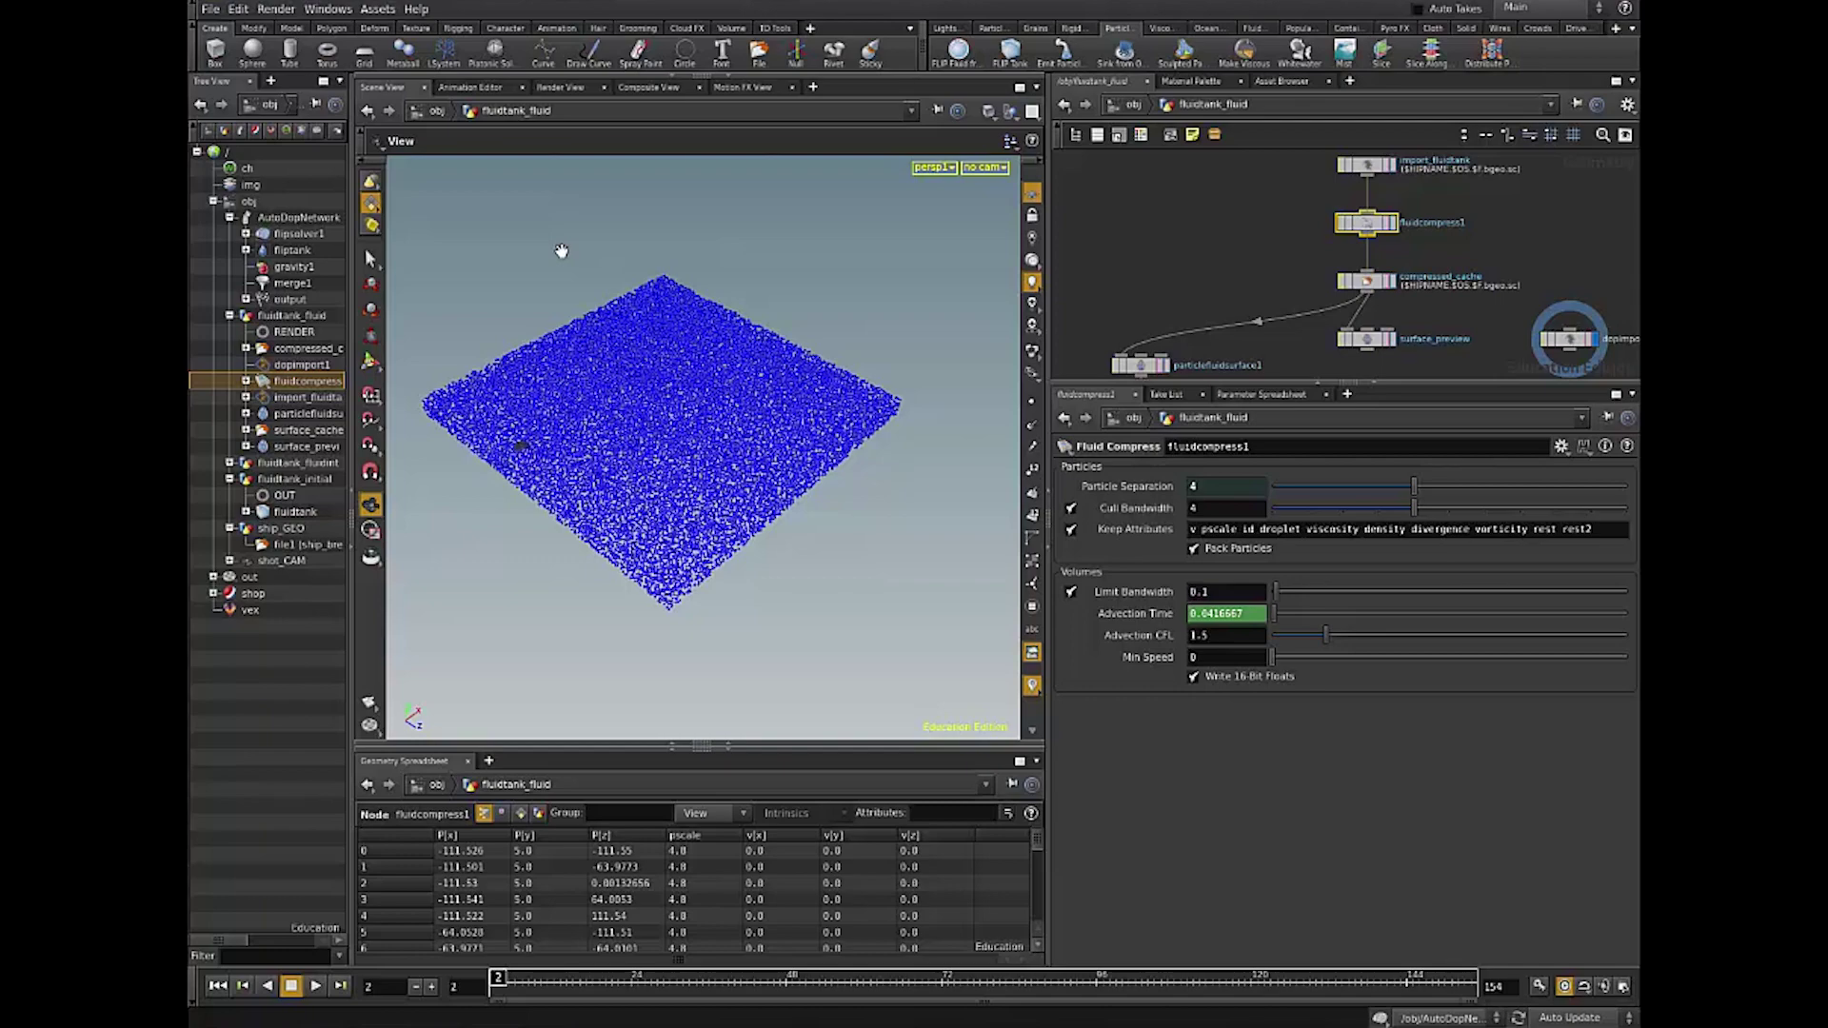
pyautogui.moveTo(920, 552); pyautogui.dragTo(824, 469)
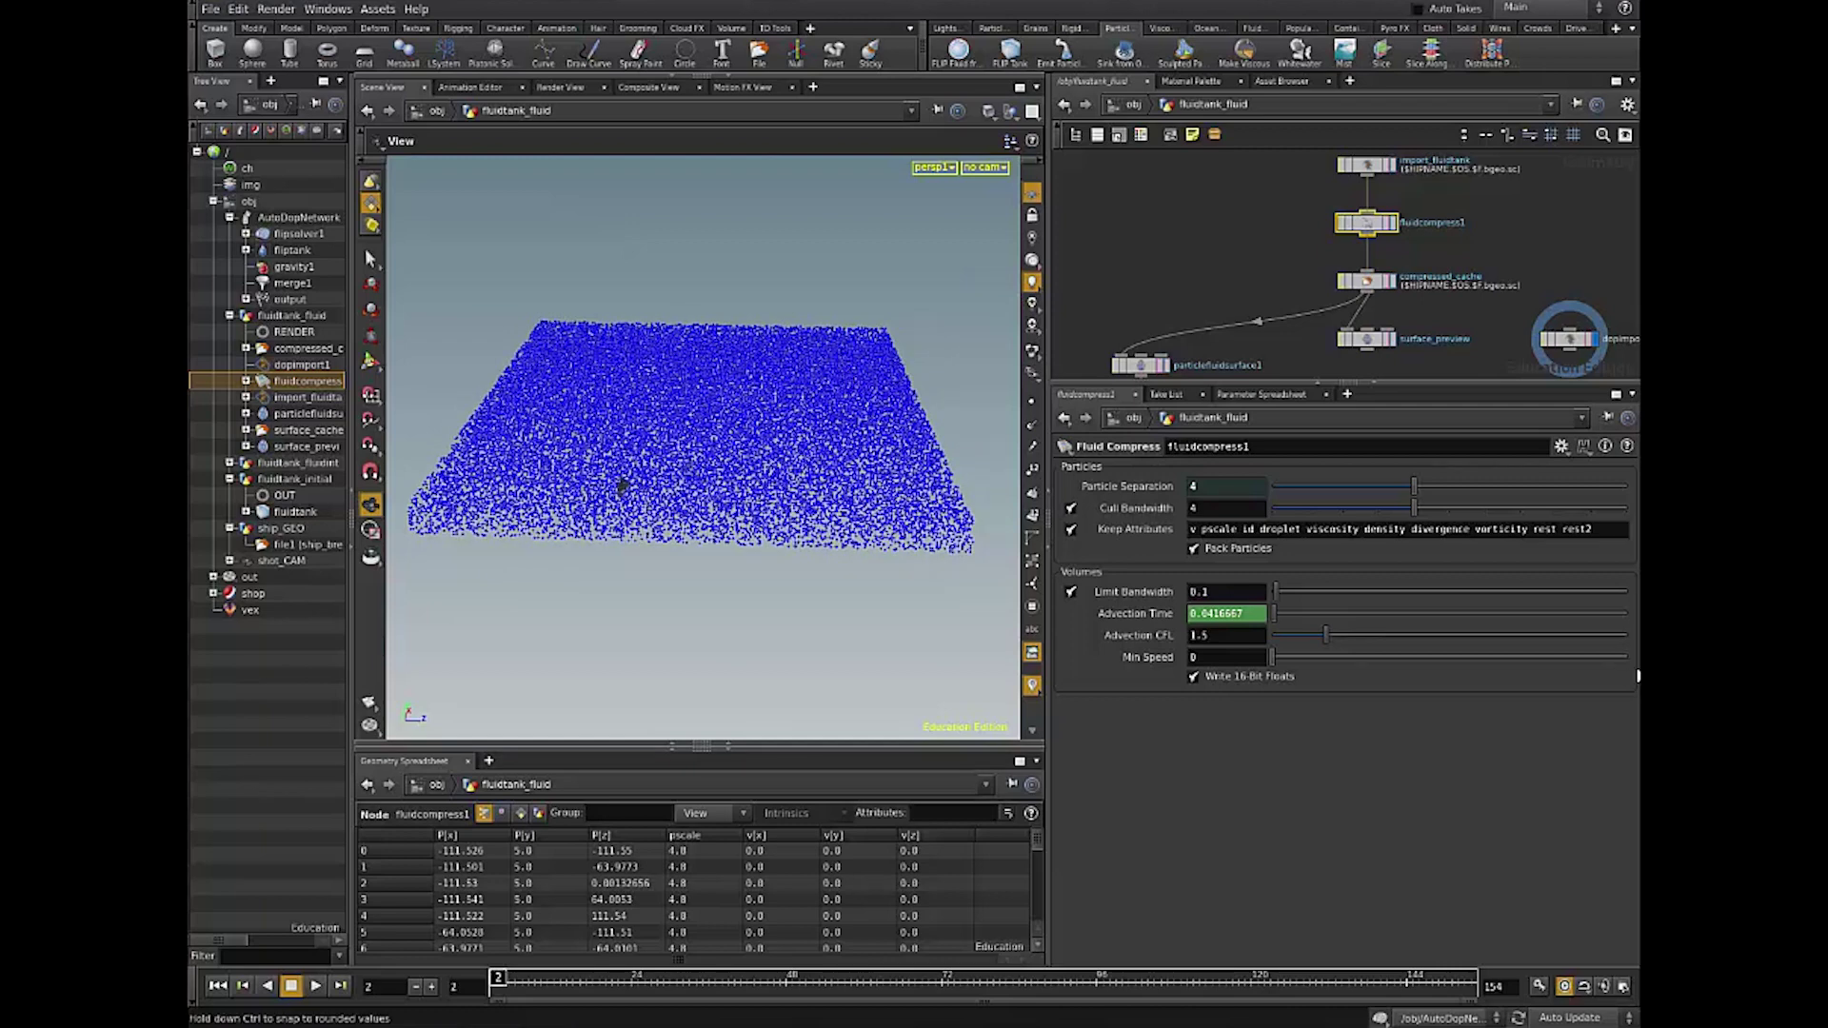
pyautogui.moveTo(1545, 249); pyautogui.dragTo(1562, 278, button='middle')
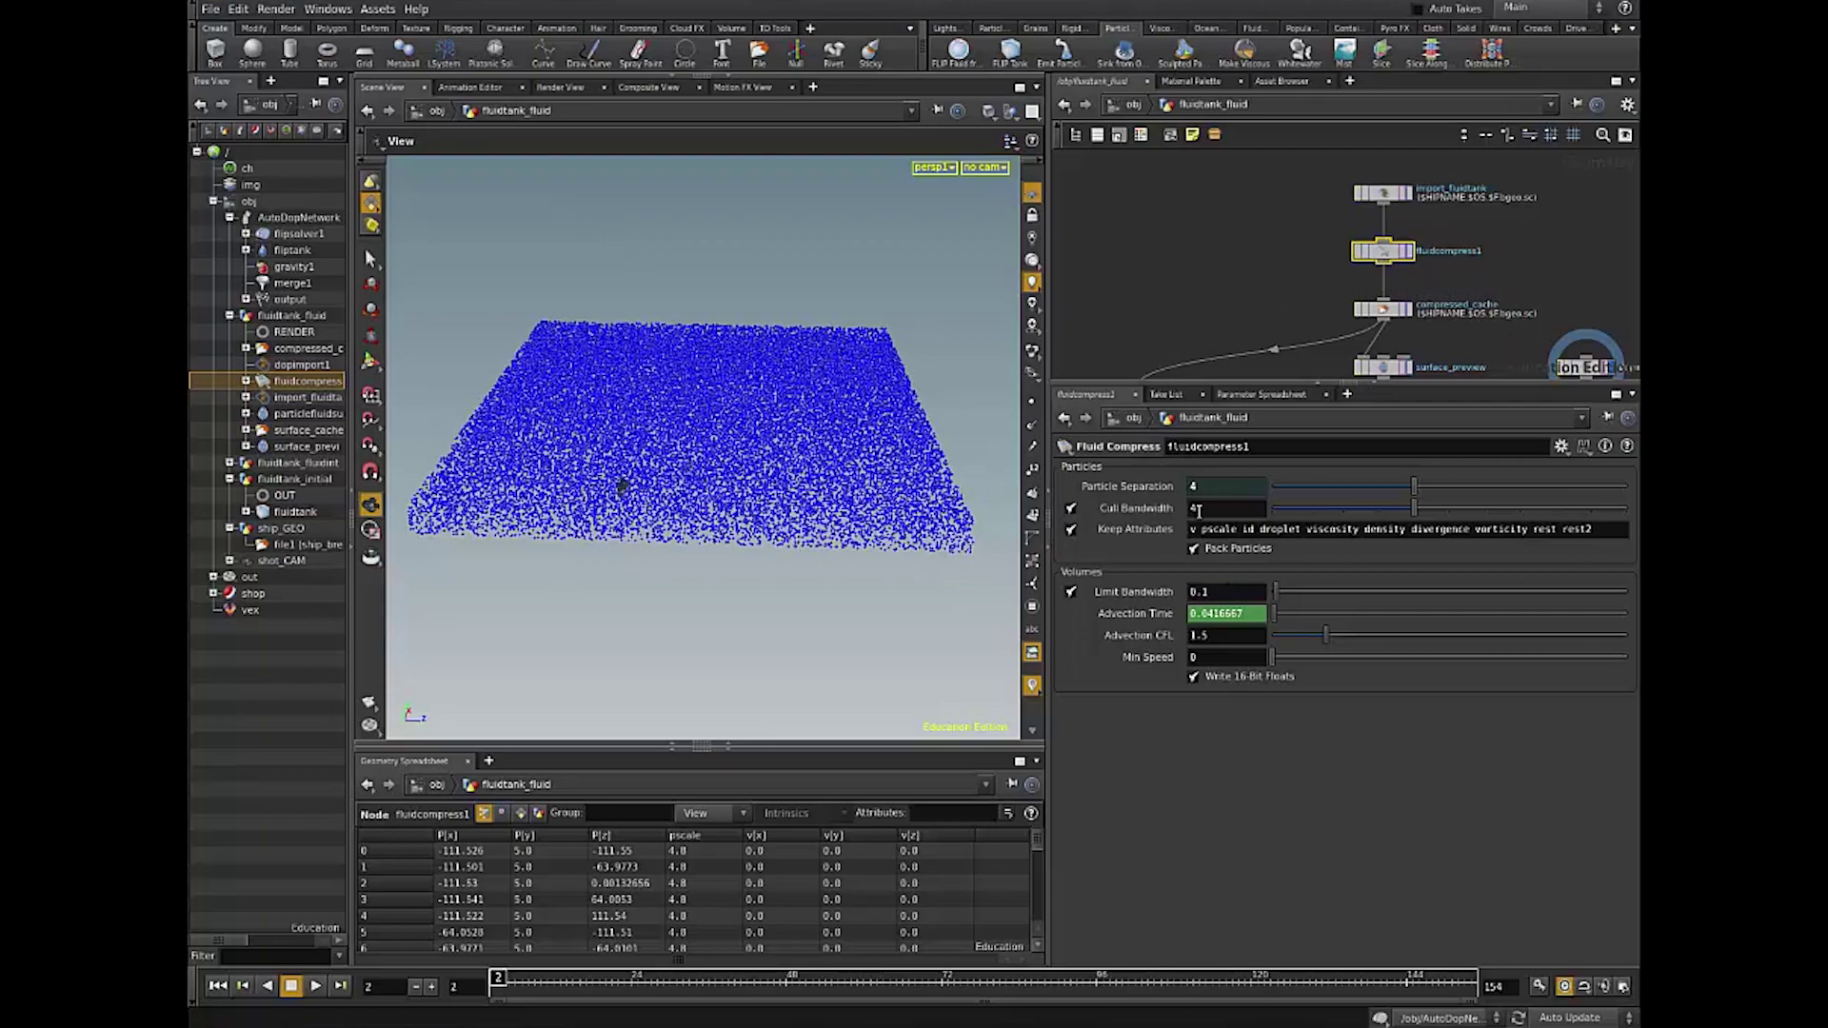
pyautogui.moveTo(828, 490); pyautogui.dragTo(759, 497)
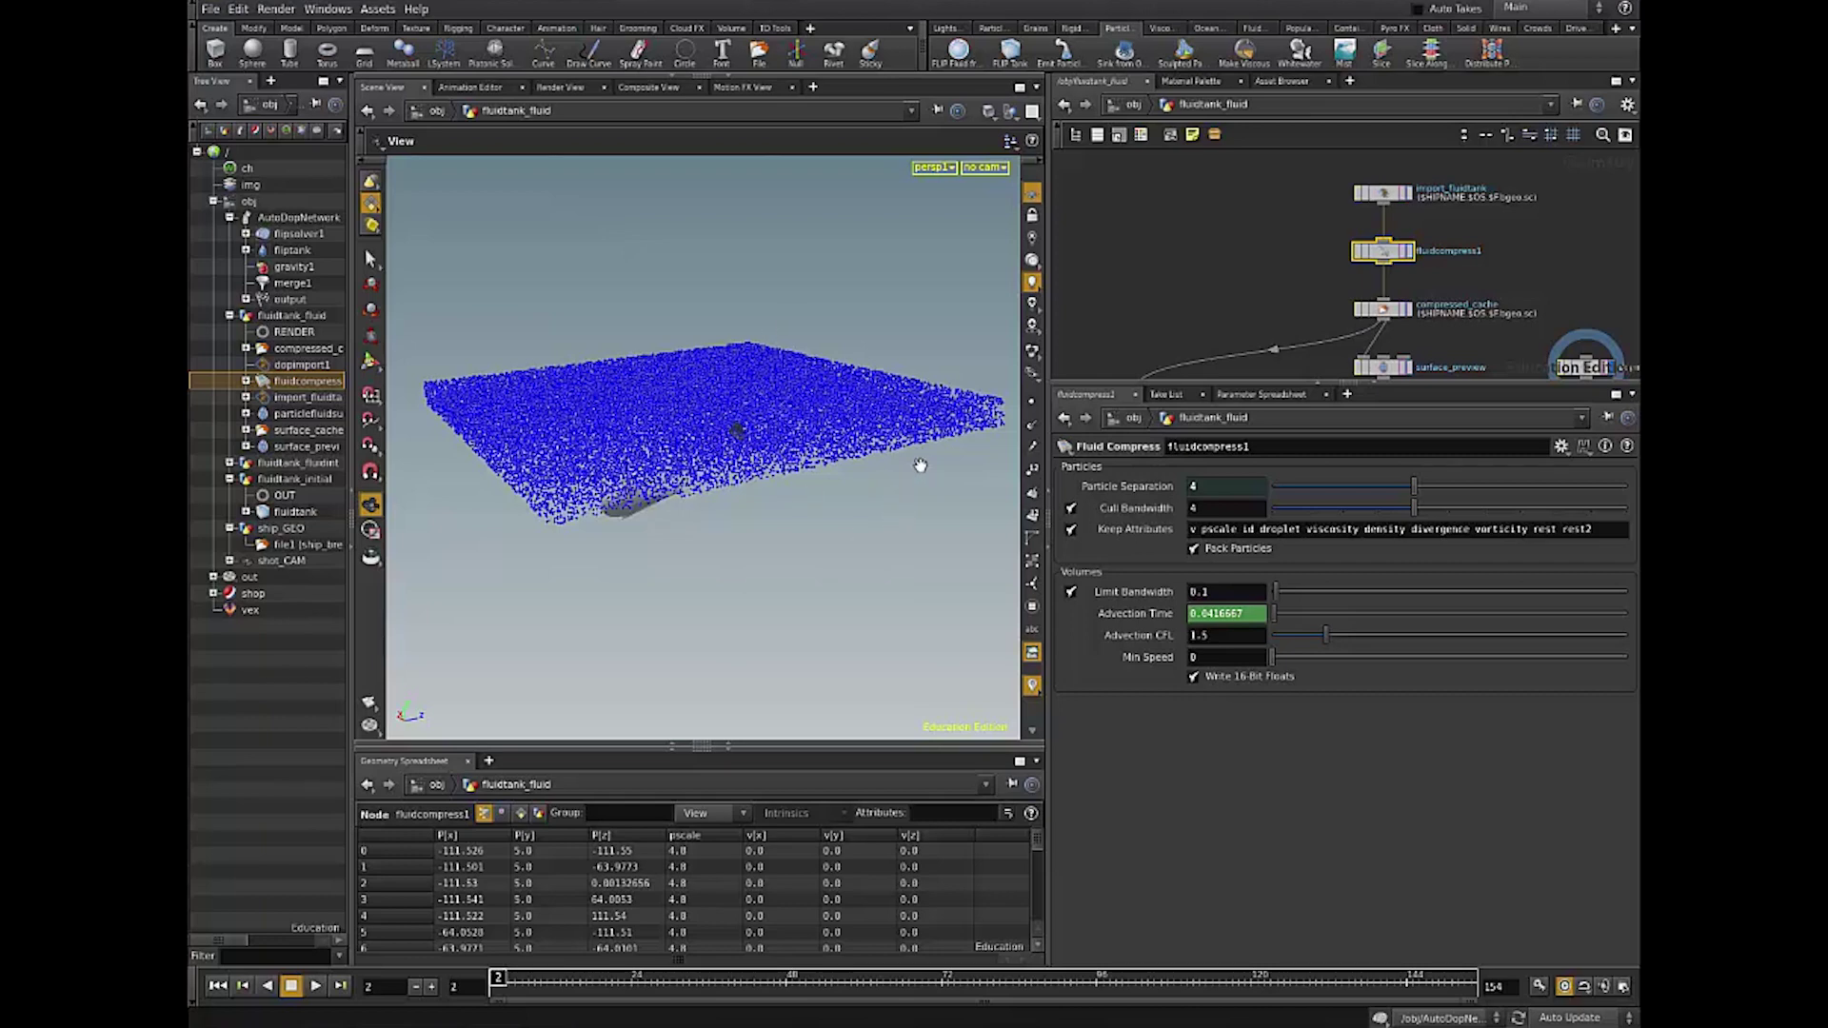
pyautogui.moveTo(890, 483); pyautogui.dragTo(817, 488)
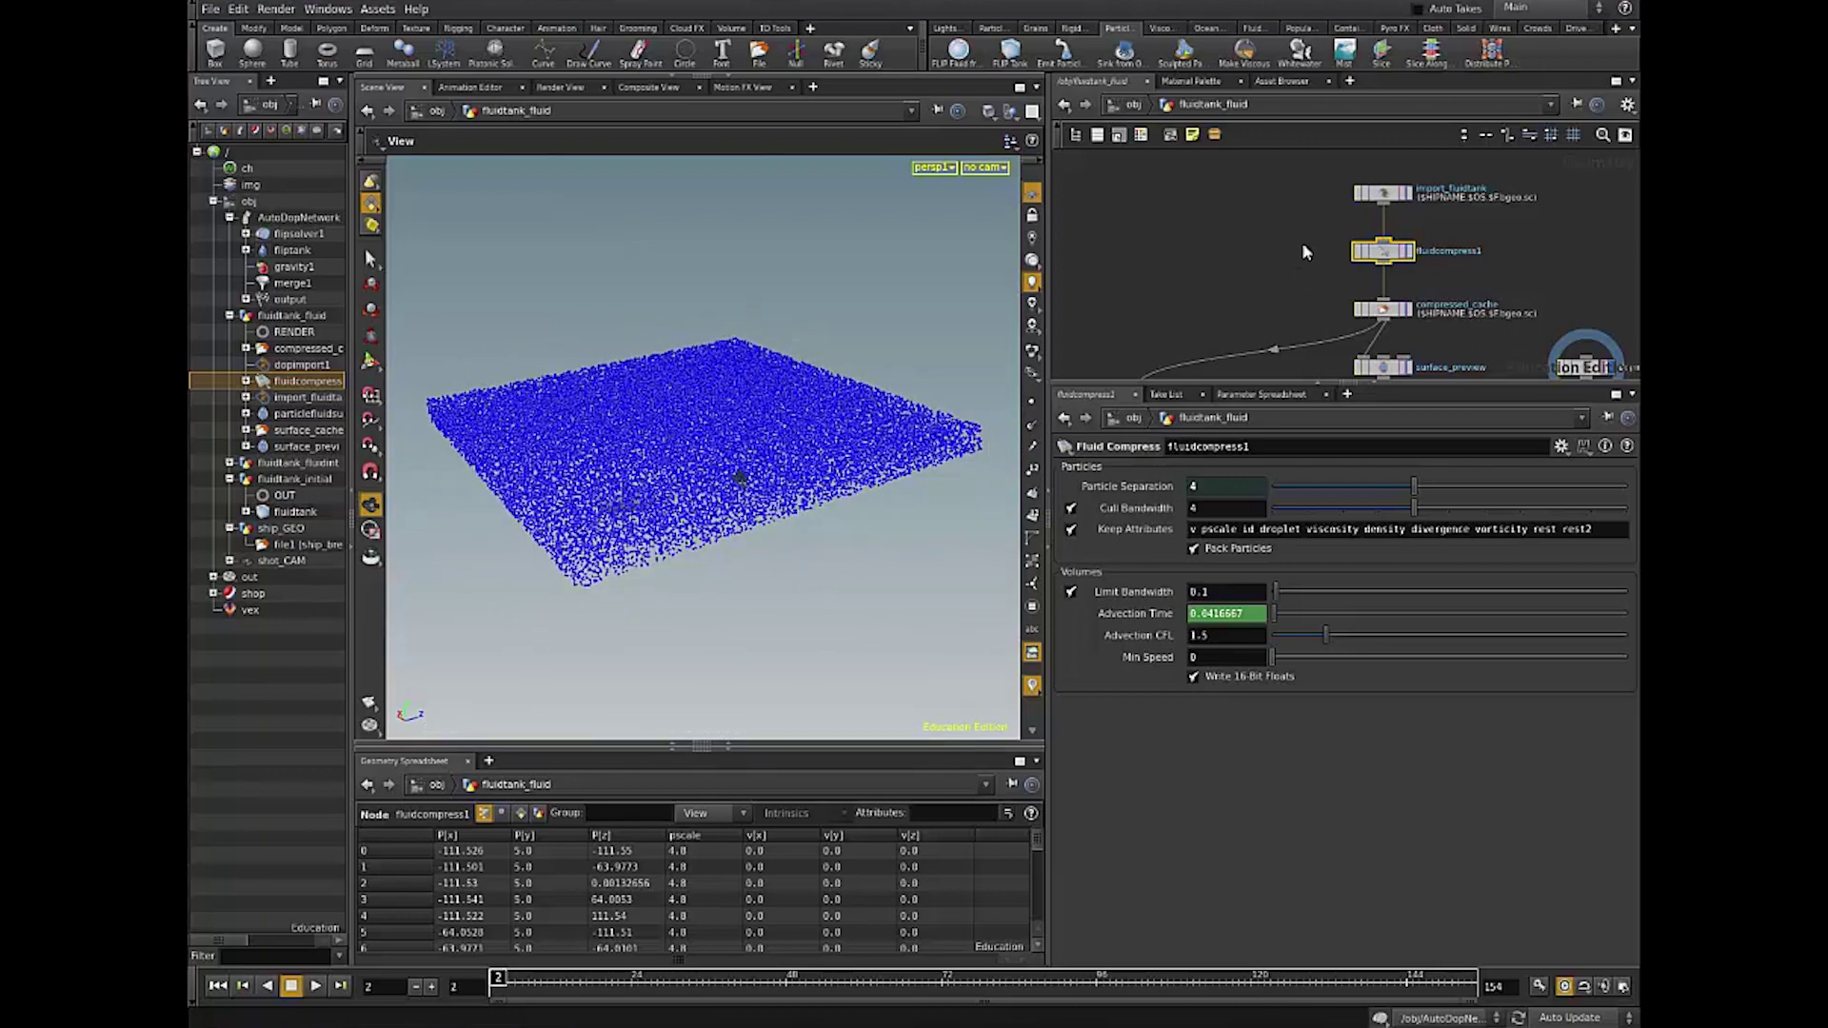
# Step: Compare the parameters of the import_fluidtank node with those of the fluidcompress1 node
pyautogui.scroll(-2, 1490, 284)
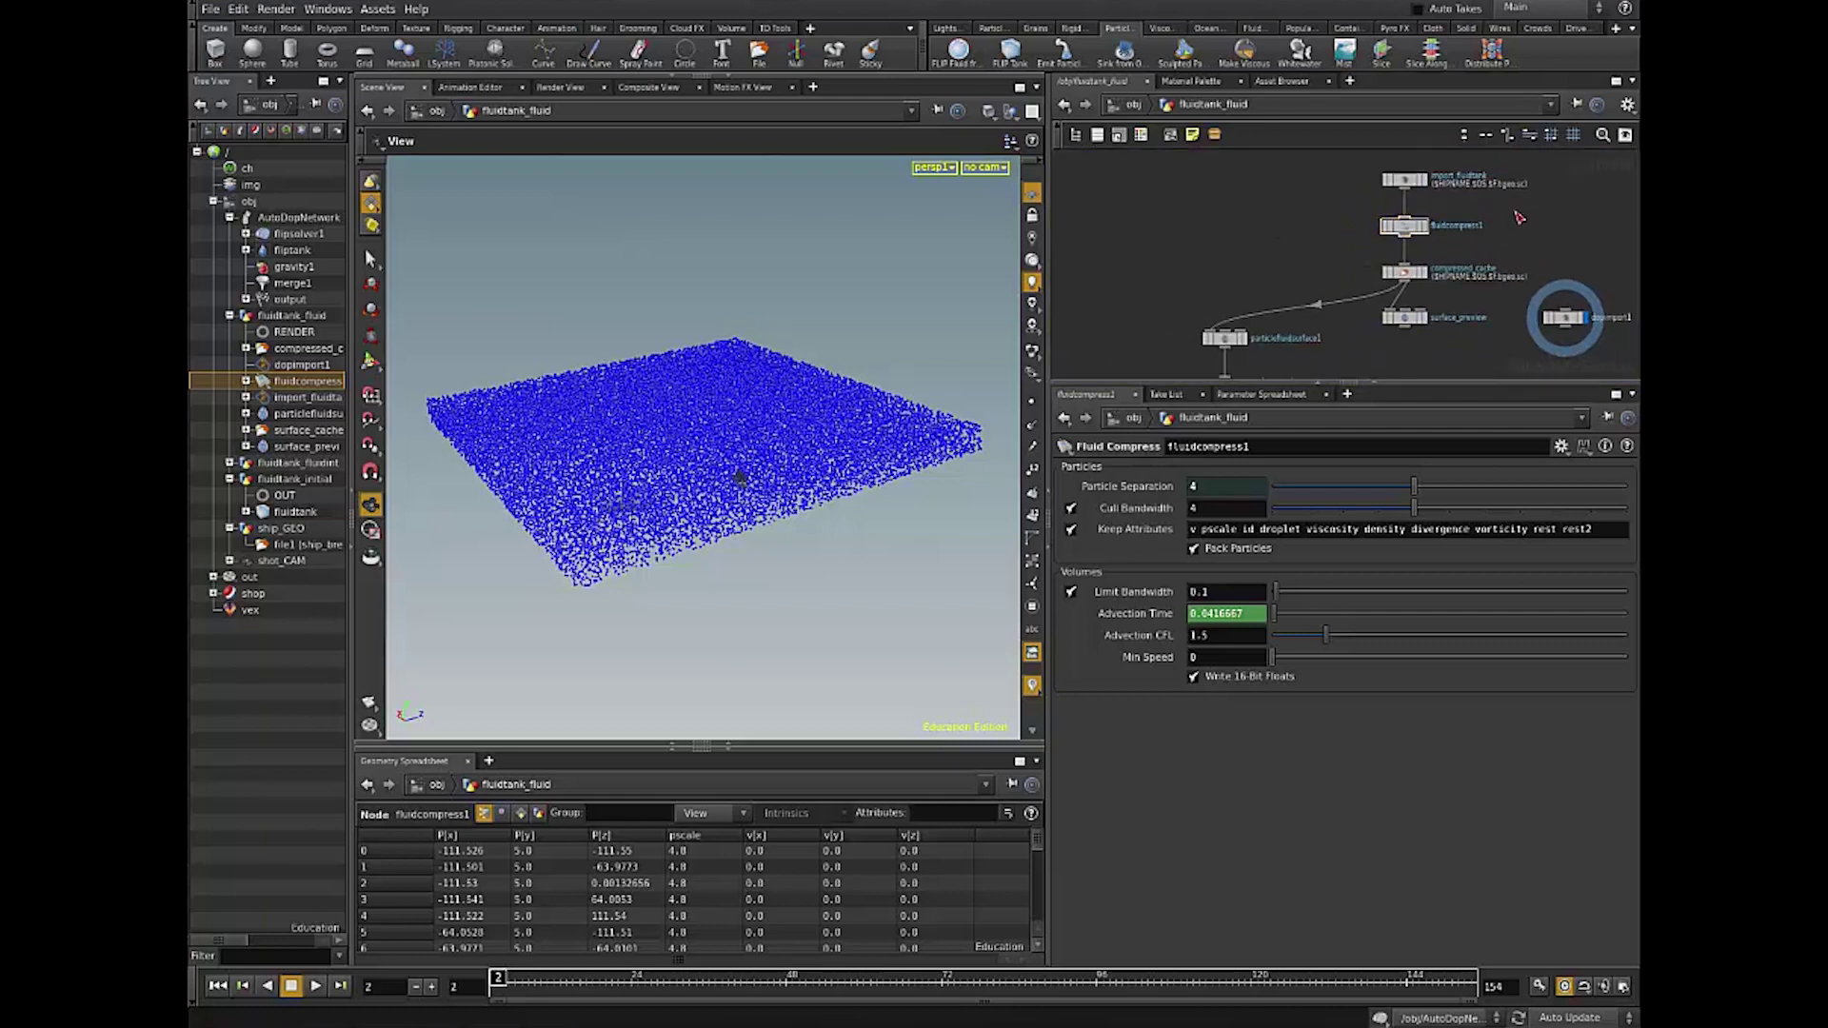
pyautogui.click(1402, 181)
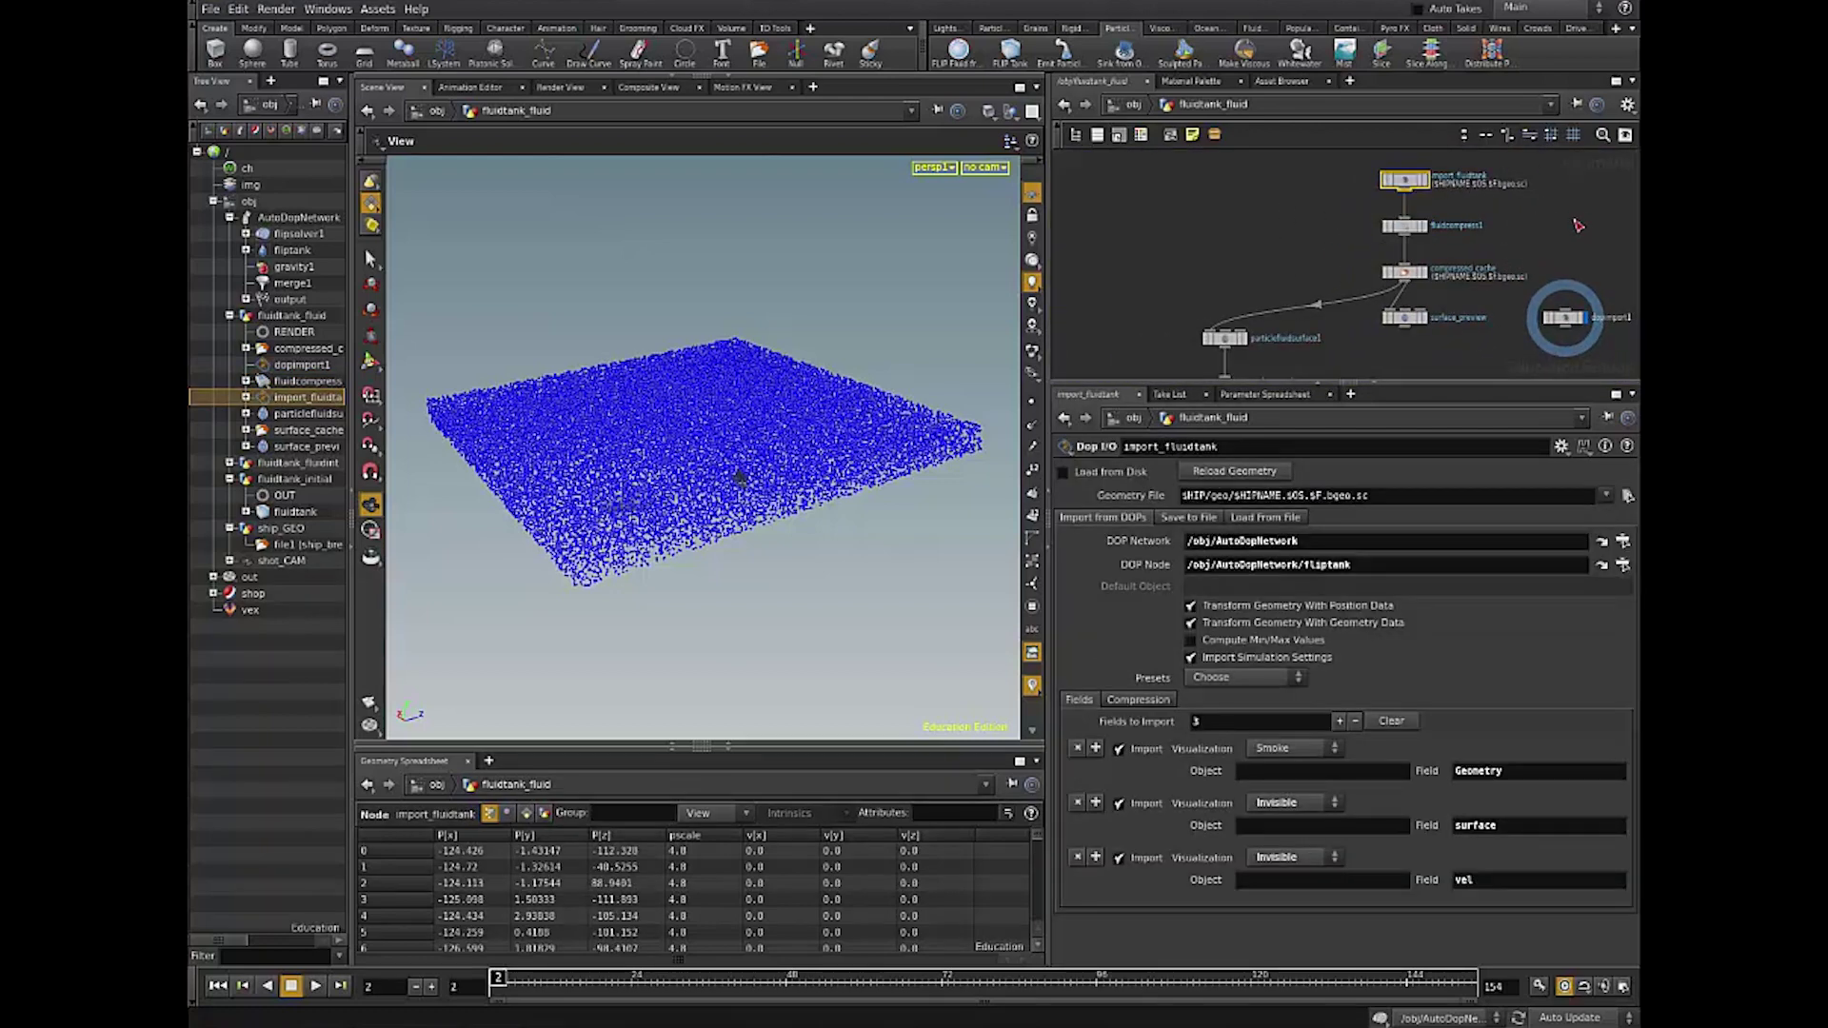
pyautogui.click(1404, 226)
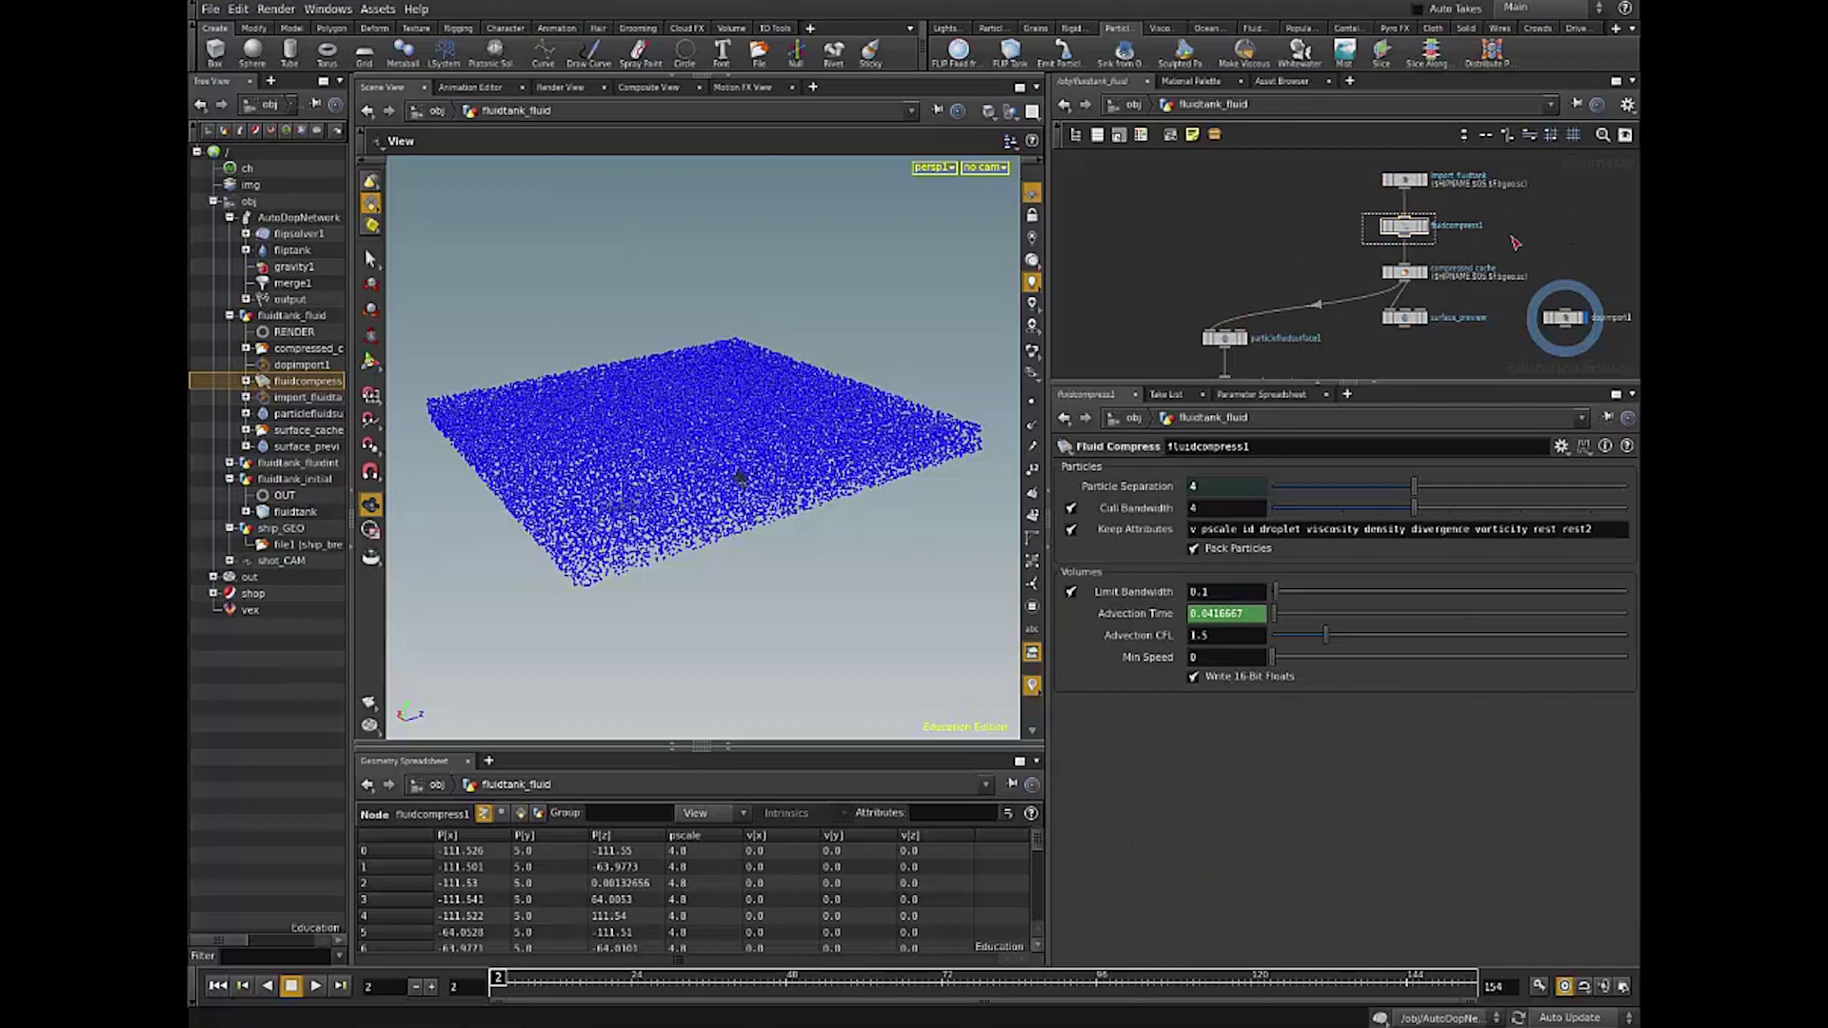
# Step: Select the particlefluidsurface1, surface_cache and RENDER nodes together to review the surfacing branch, and clear the selection
pyautogui.moveTo(1507, 234); pyautogui.dragTo(1487, 222, button='middle')
pyautogui.scroll(-4, 1483, 220)
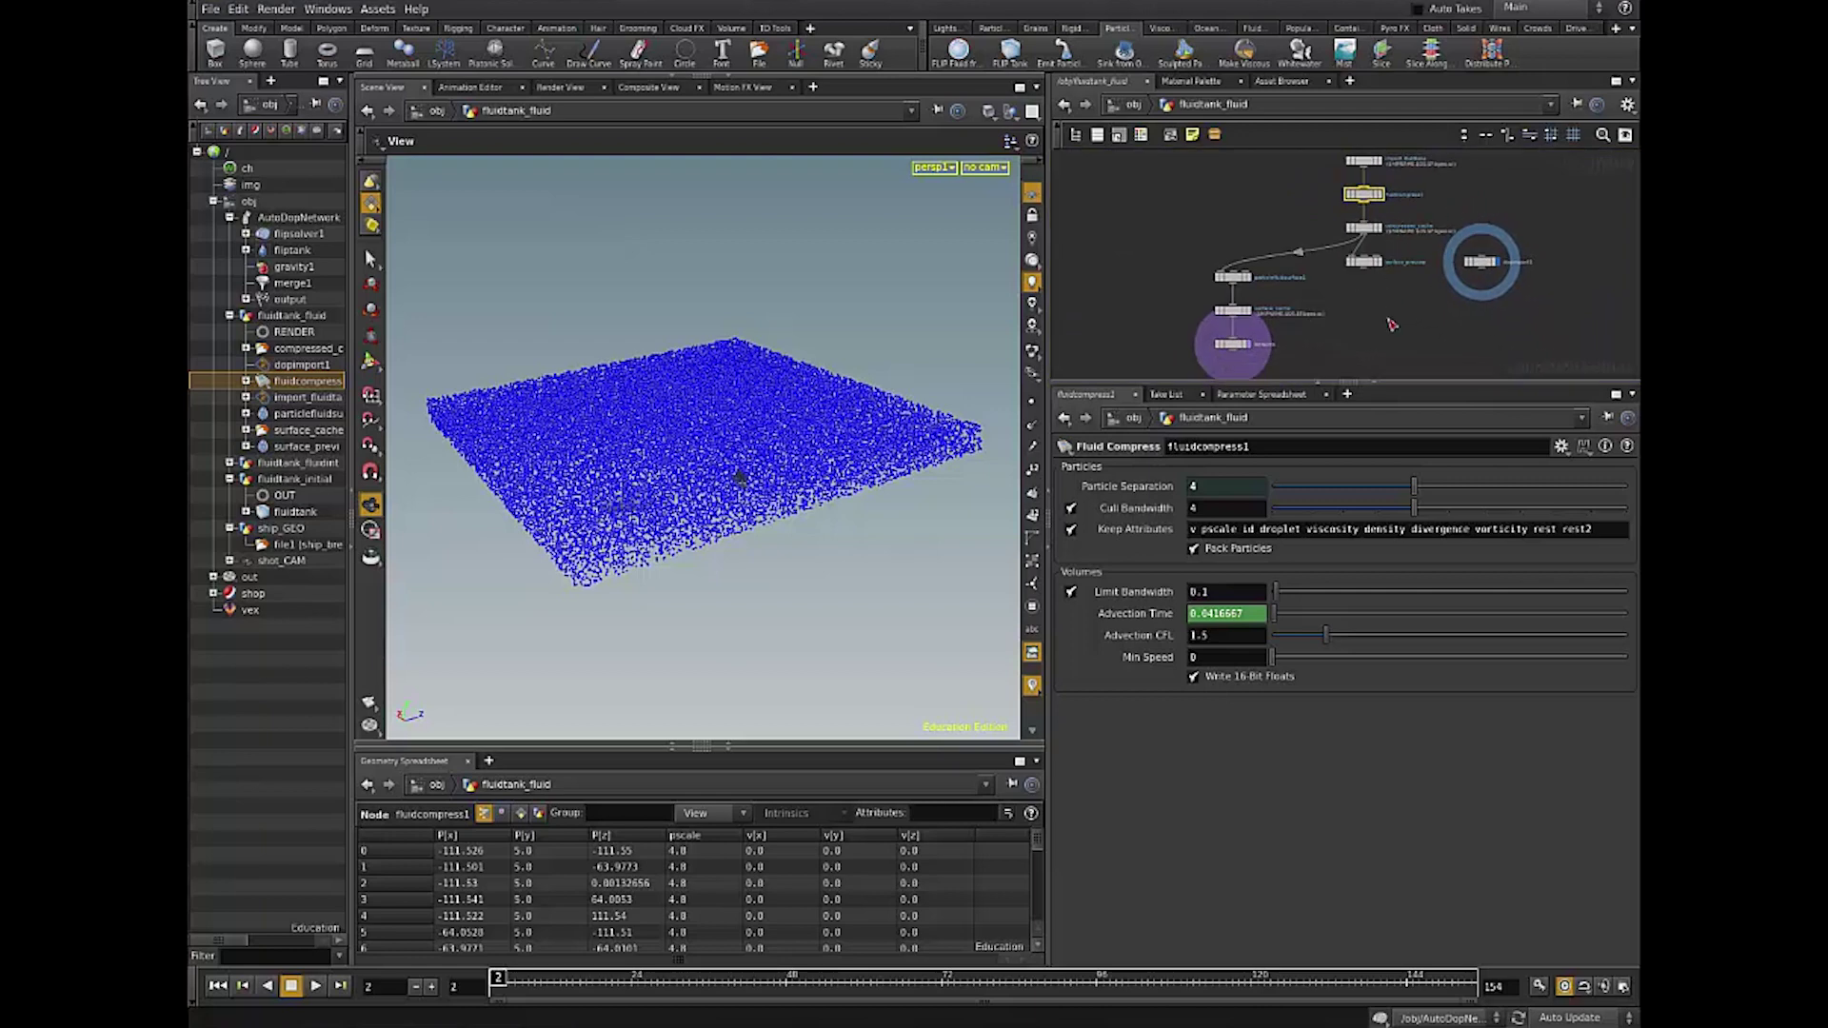
pyautogui.moveTo(1207, 234); pyautogui.dragTo(1266, 360)
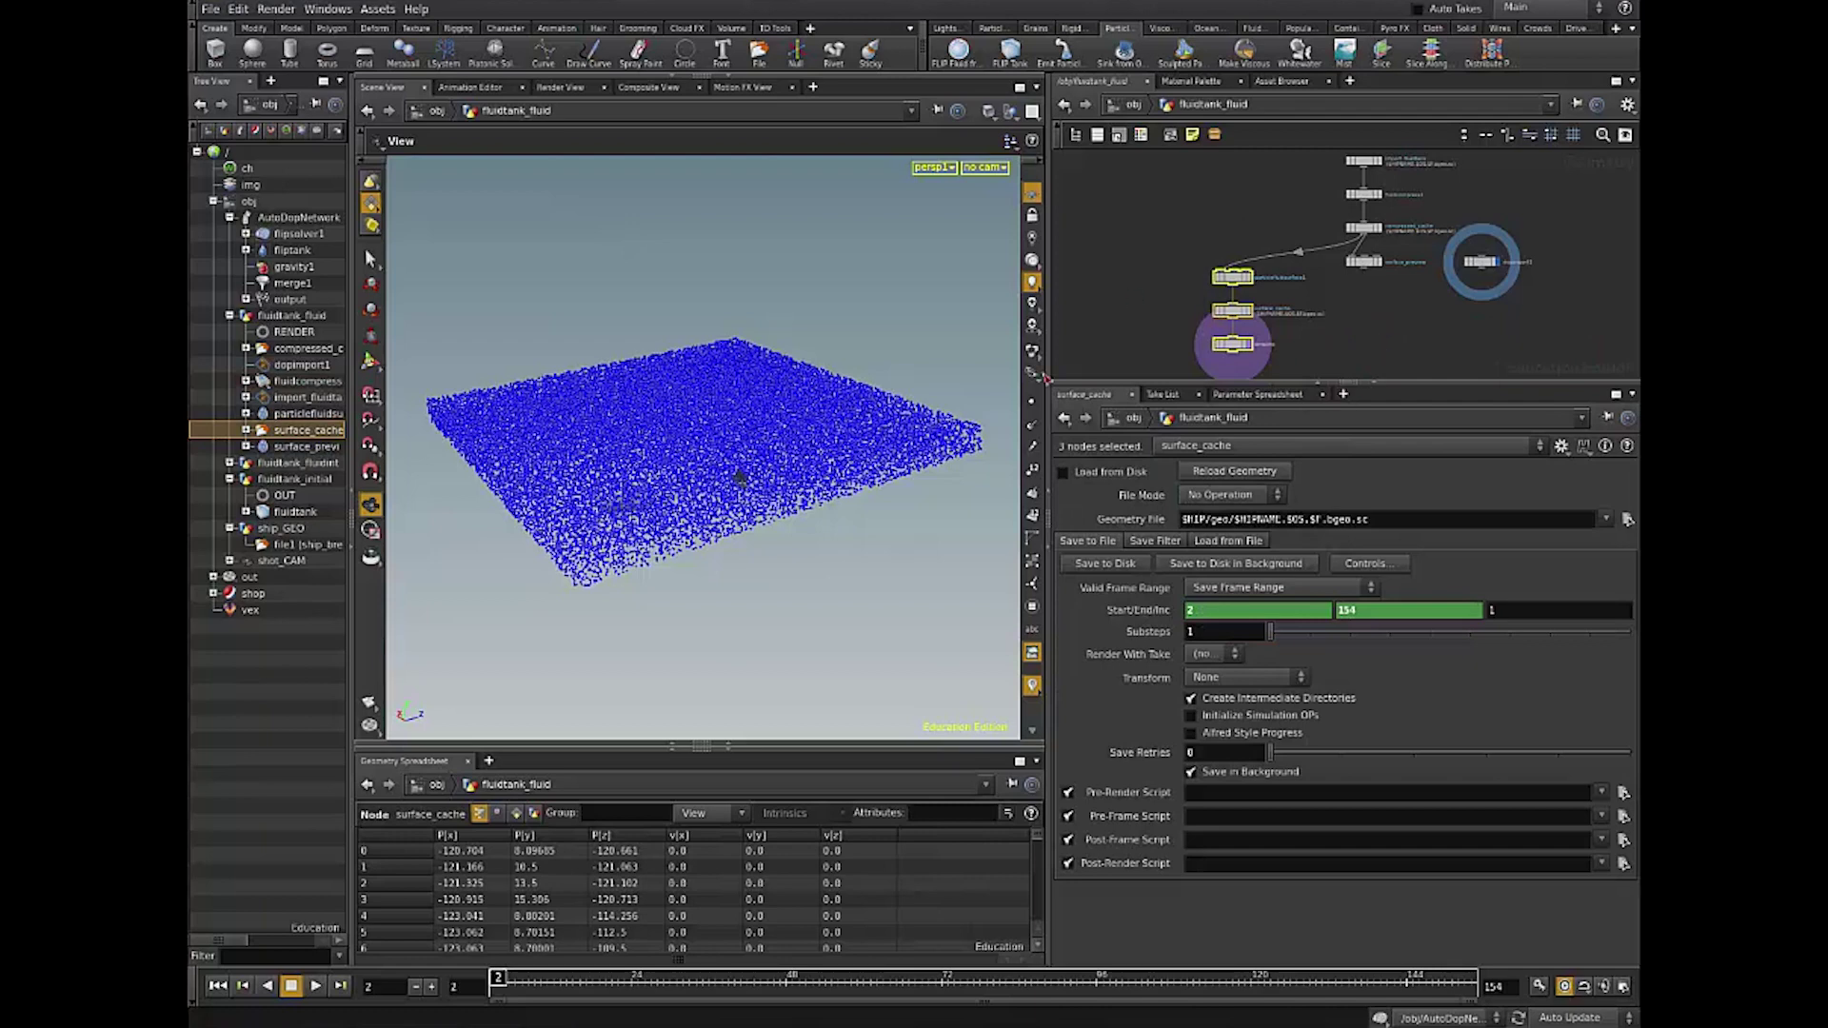
pyautogui.click(1401, 343)
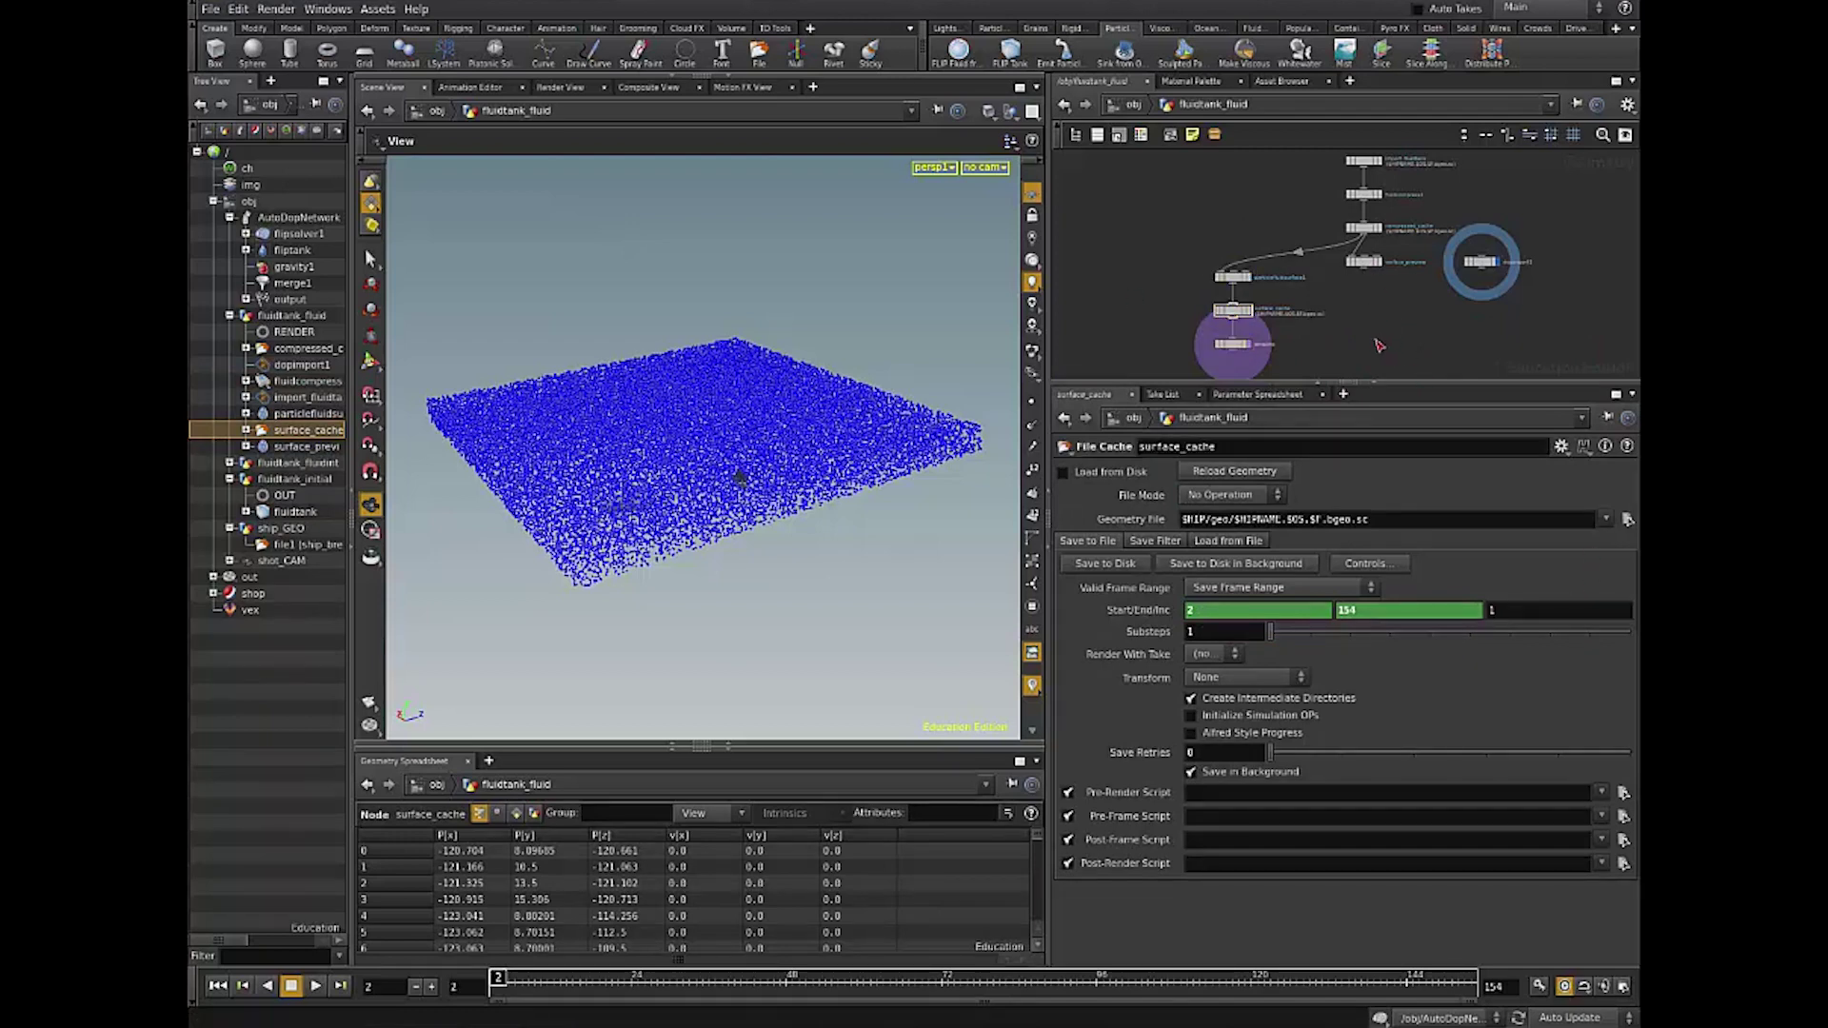
# Step: Return to the object level and open the AutoDopNetwork to show its simulation nodes
pyautogui.press('u')
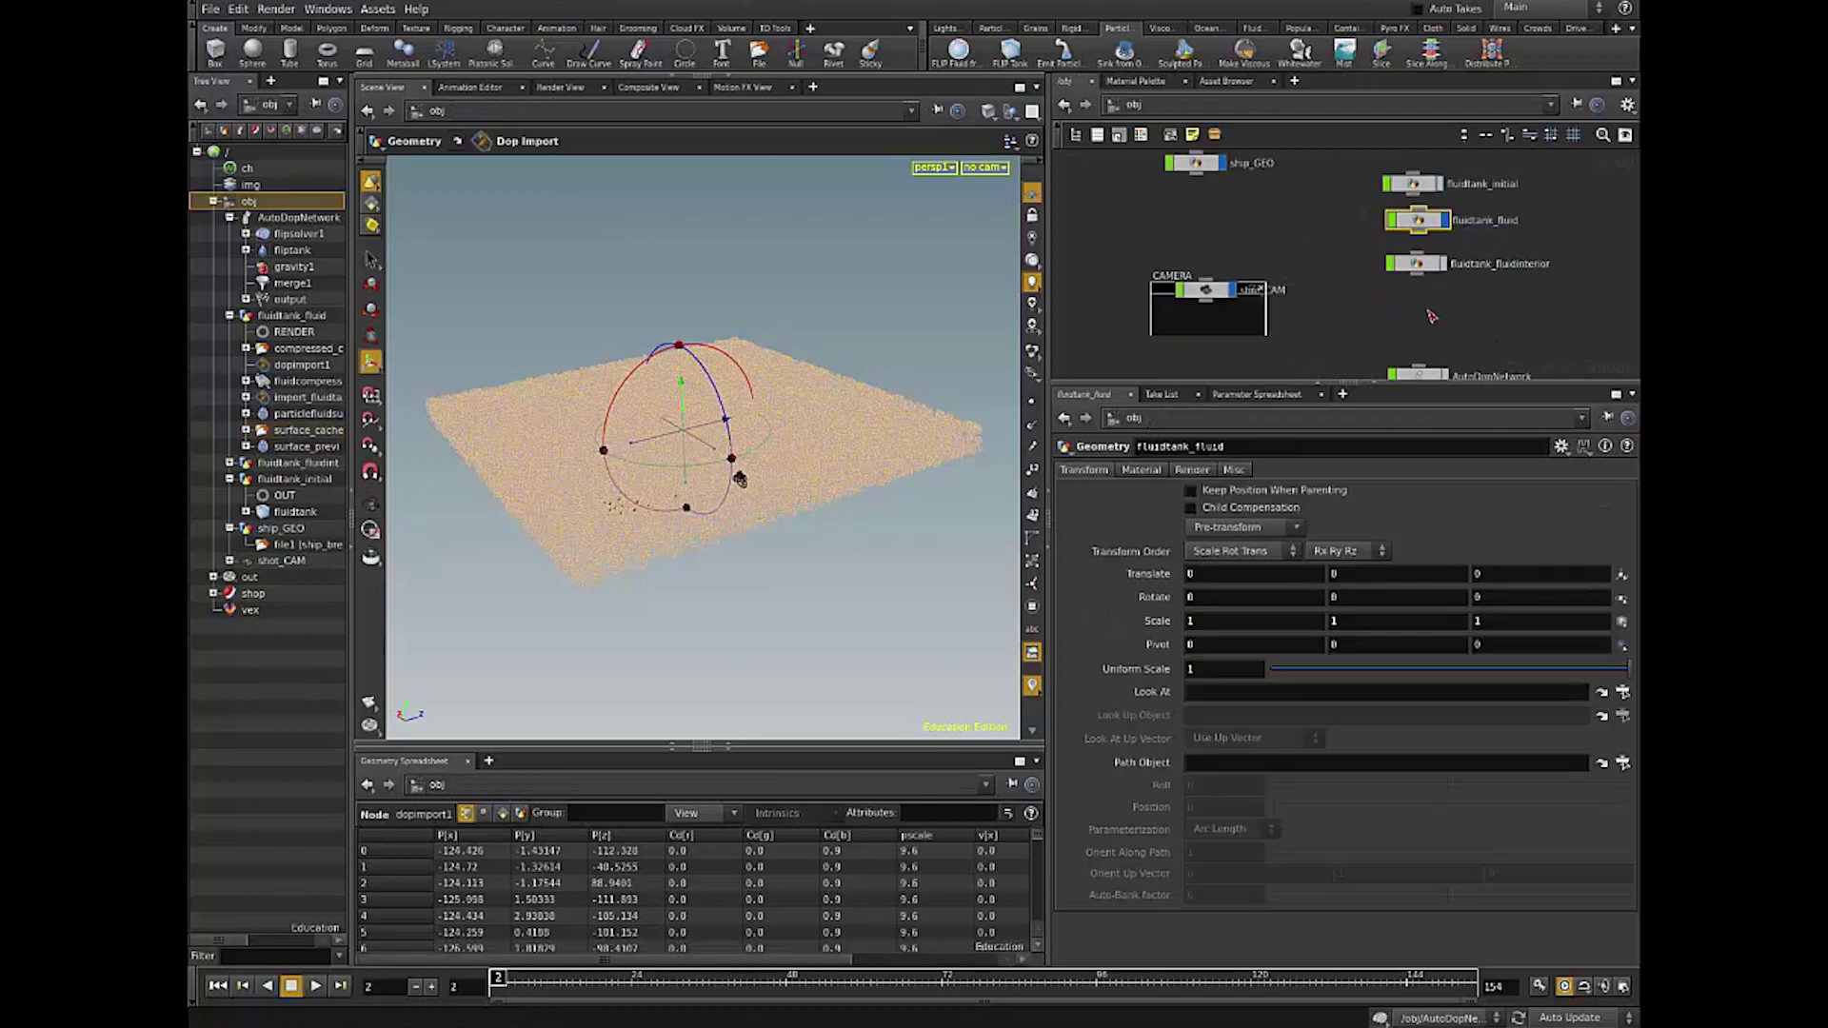
pyautogui.scroll(1, 1376, 235)
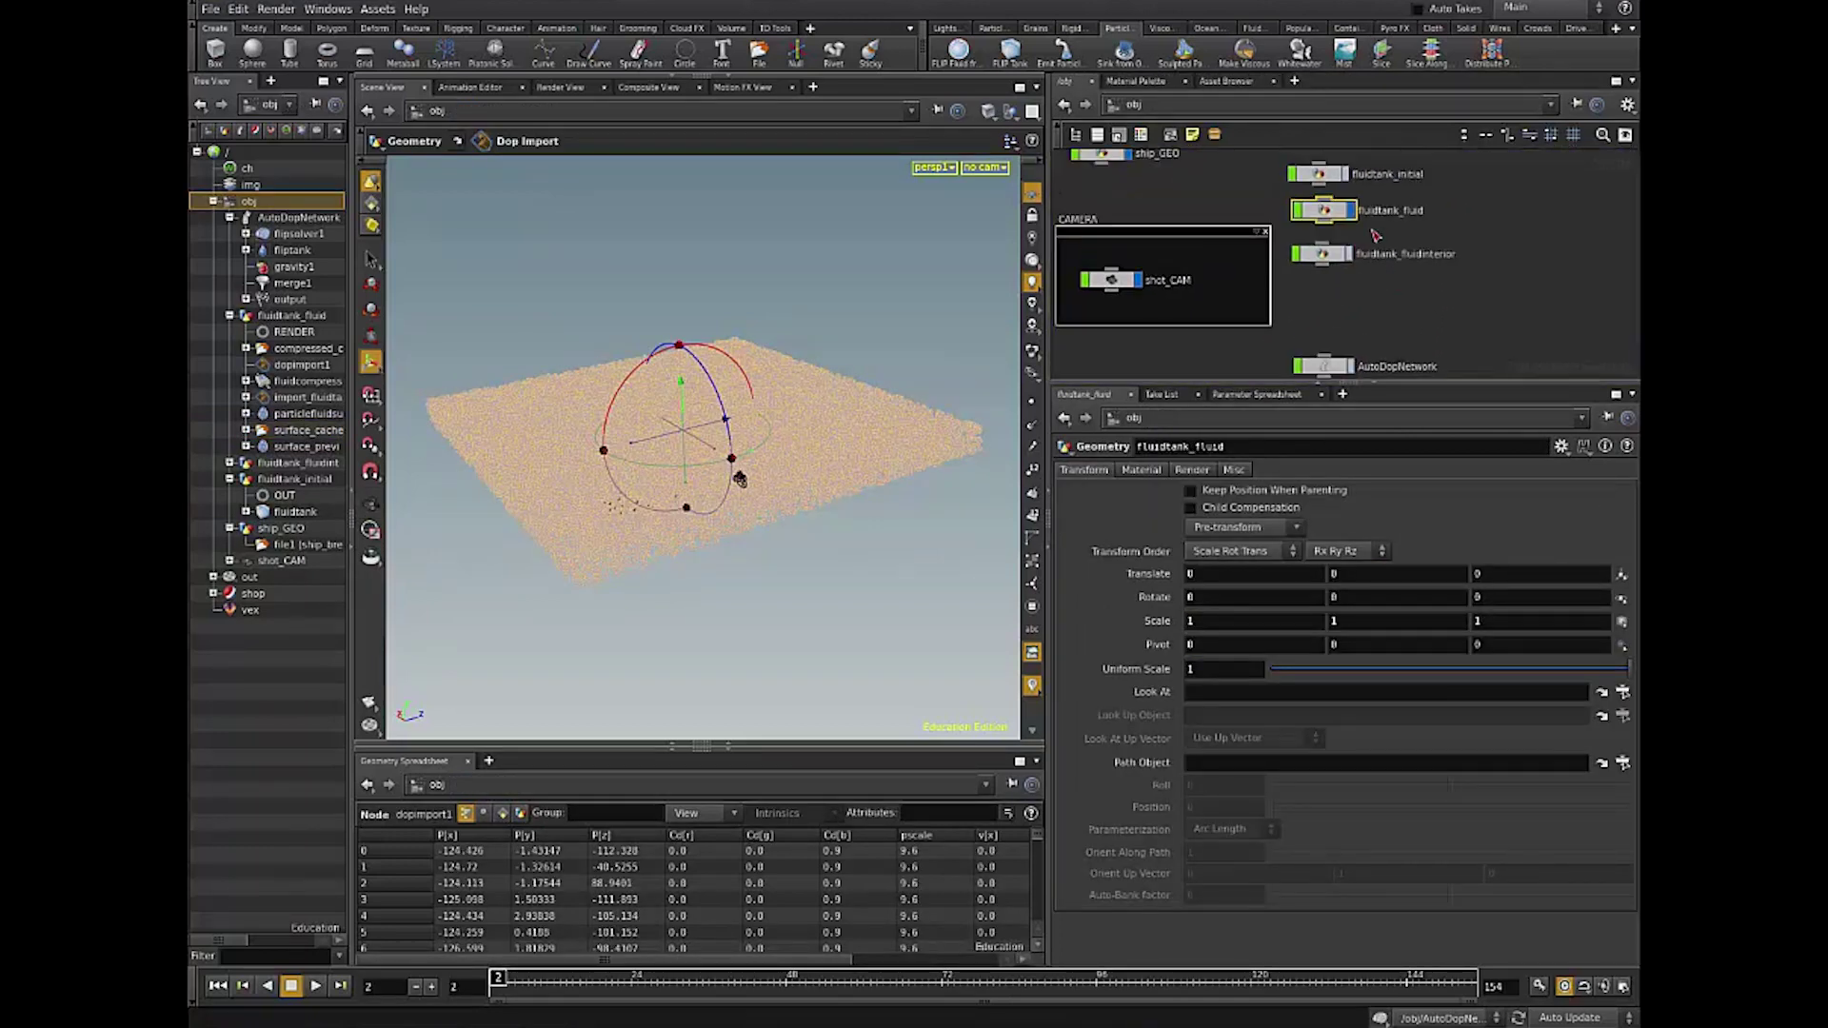
pyautogui.scroll(-2, 1387, 320)
pyautogui.doubleClick(1331, 303)
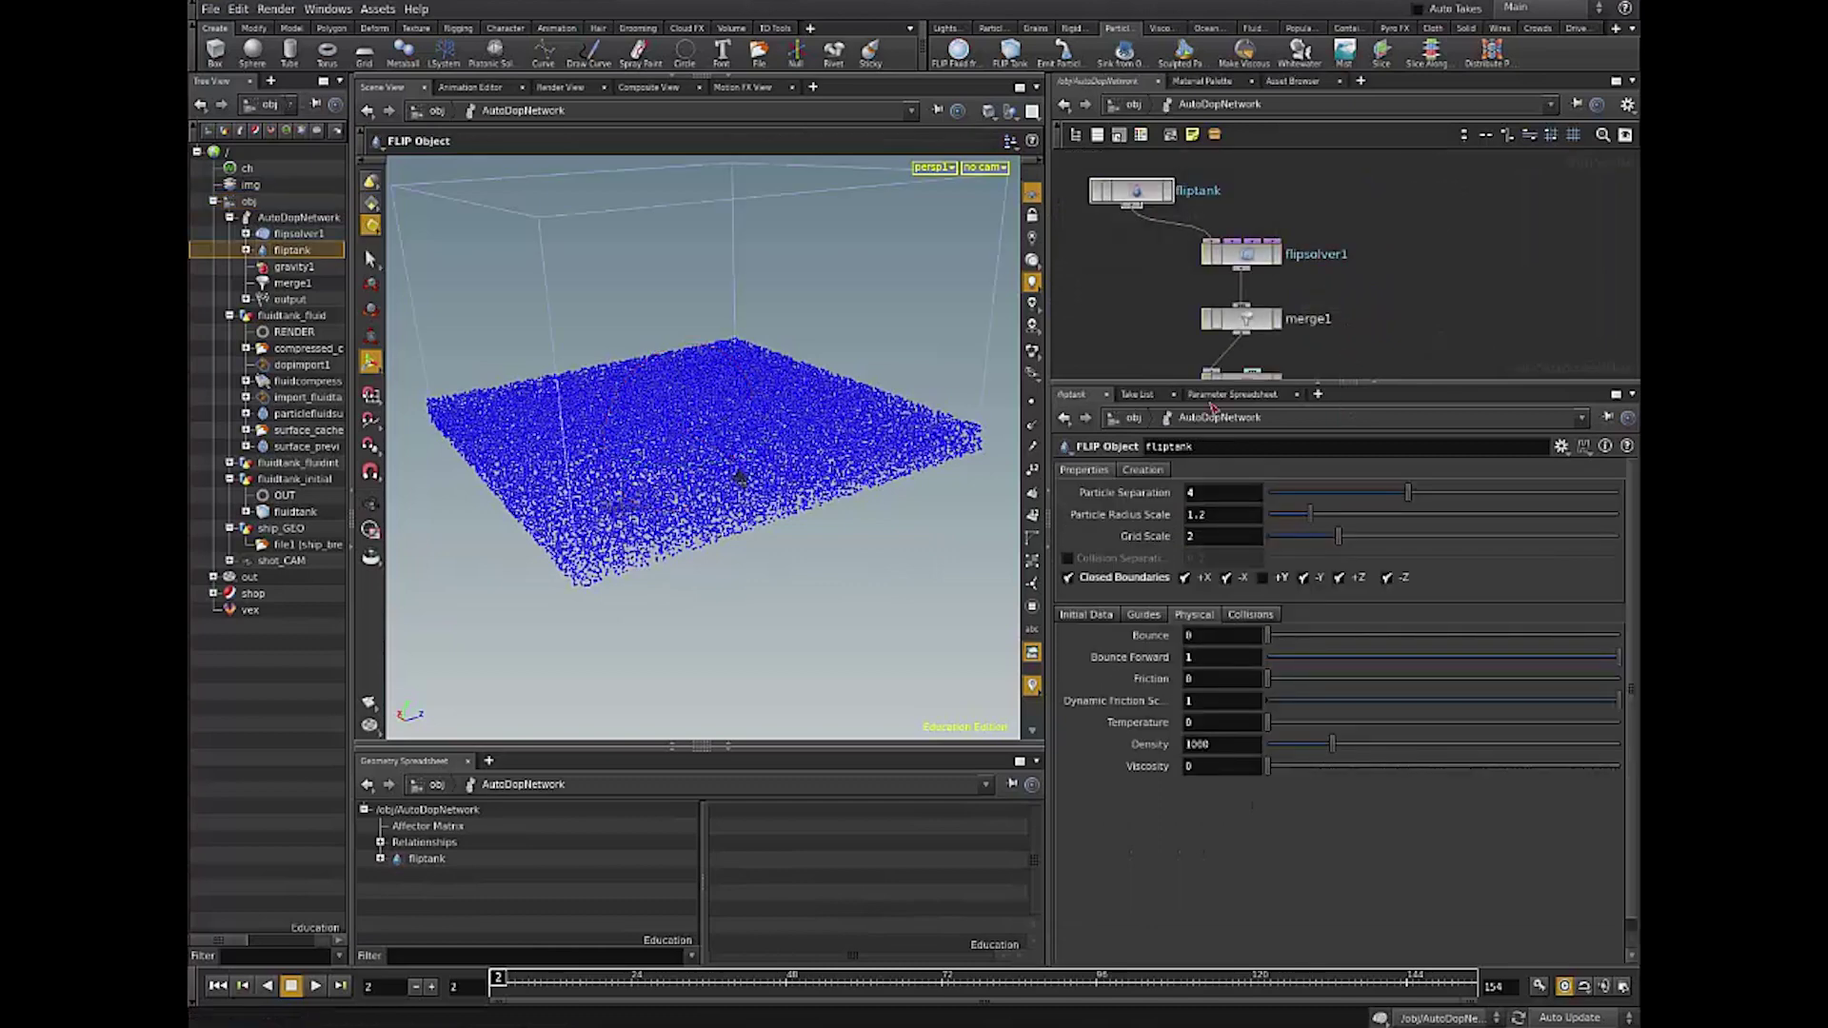
pyautogui.scroll(-3, 1495, 271)
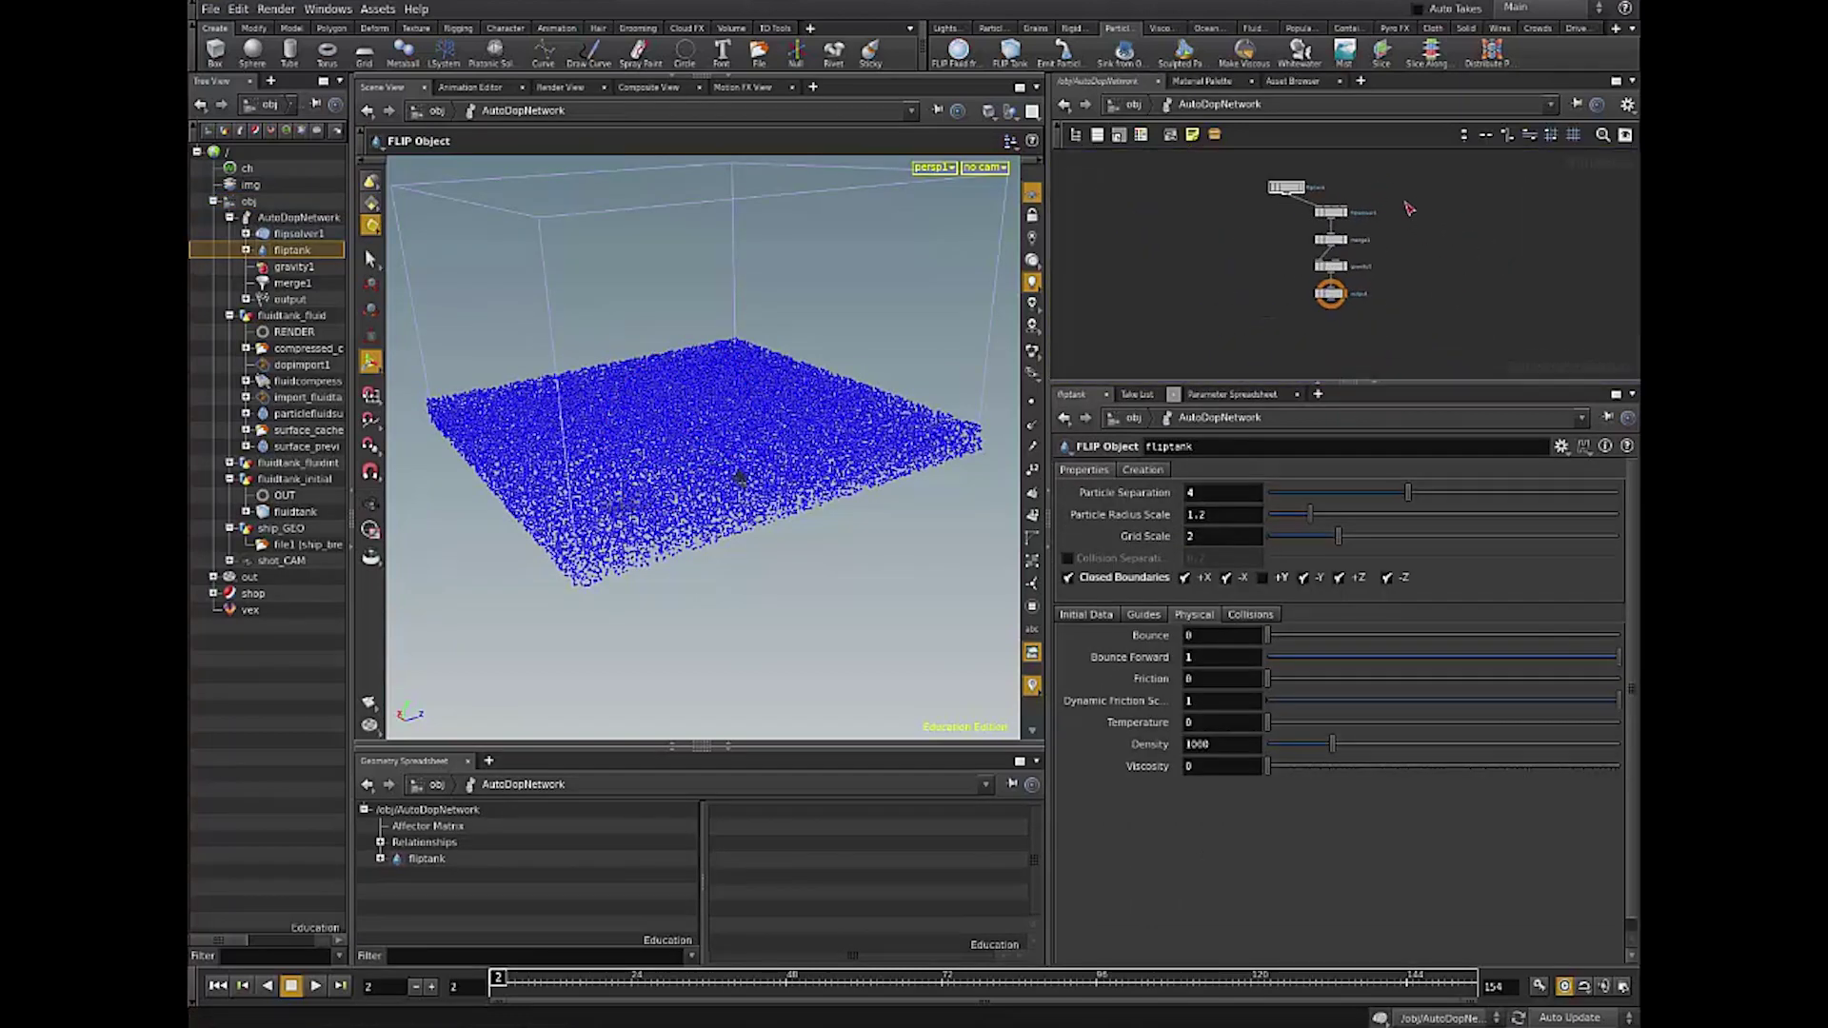
pyautogui.scroll(4, 1472, 261)
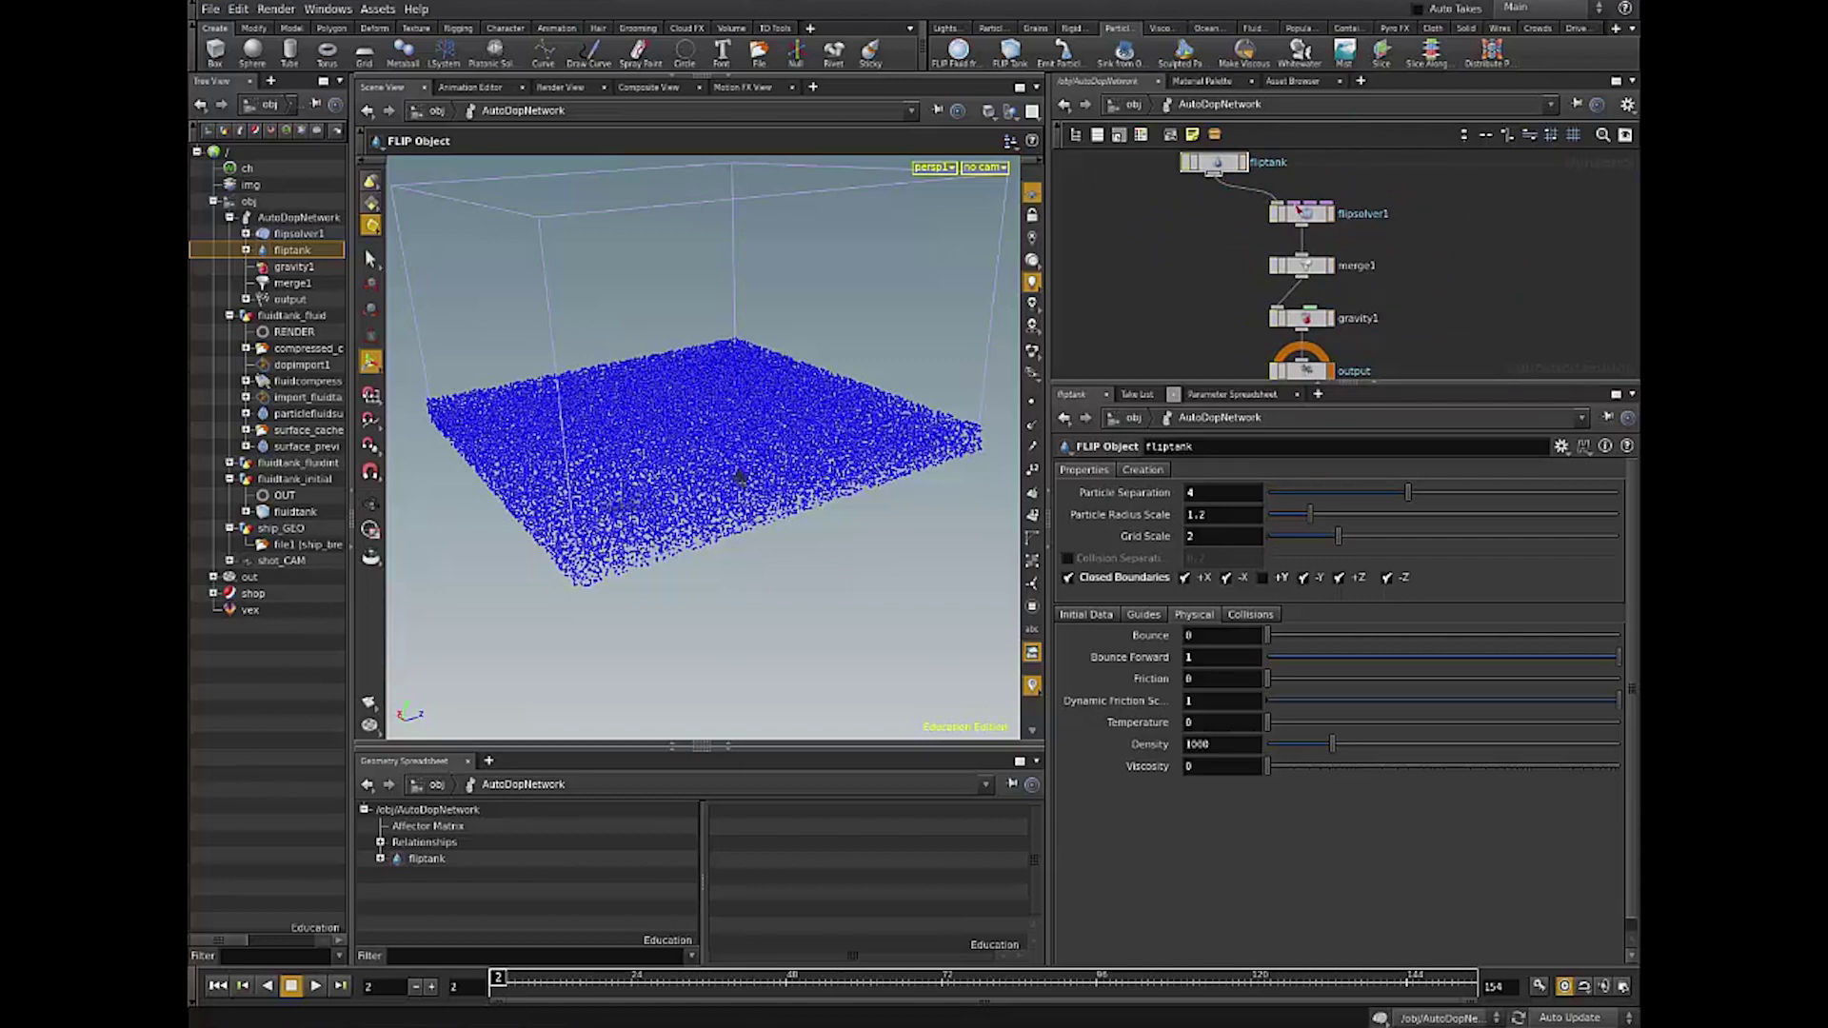
# Step: Move the fliptank and flipsolver1 nodes together to the left of the merge1 node and deselect them
pyautogui.moveTo(1228, 249); pyautogui.dragTo(1371, 162)
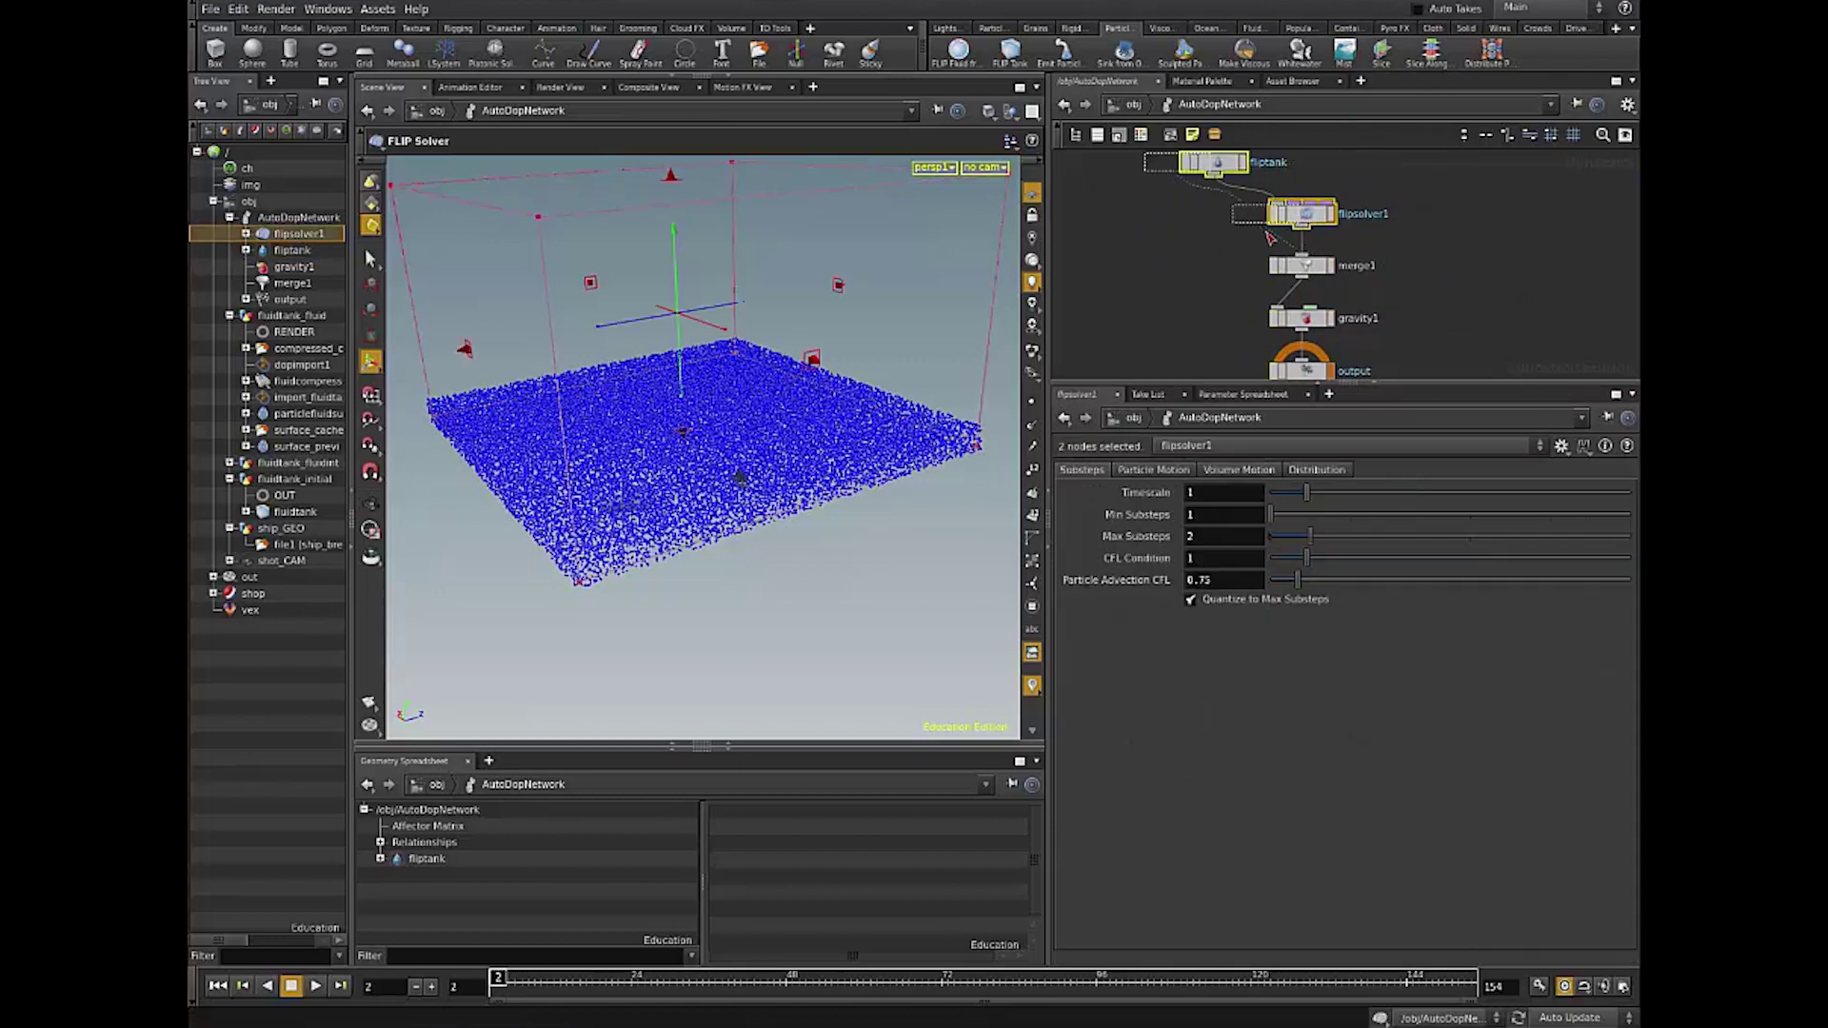
pyautogui.moveTo(1302, 214); pyautogui.dragTo(1255, 215)
pyautogui.click(1396, 269)
pyautogui.scroll(-4, 1424, 293)
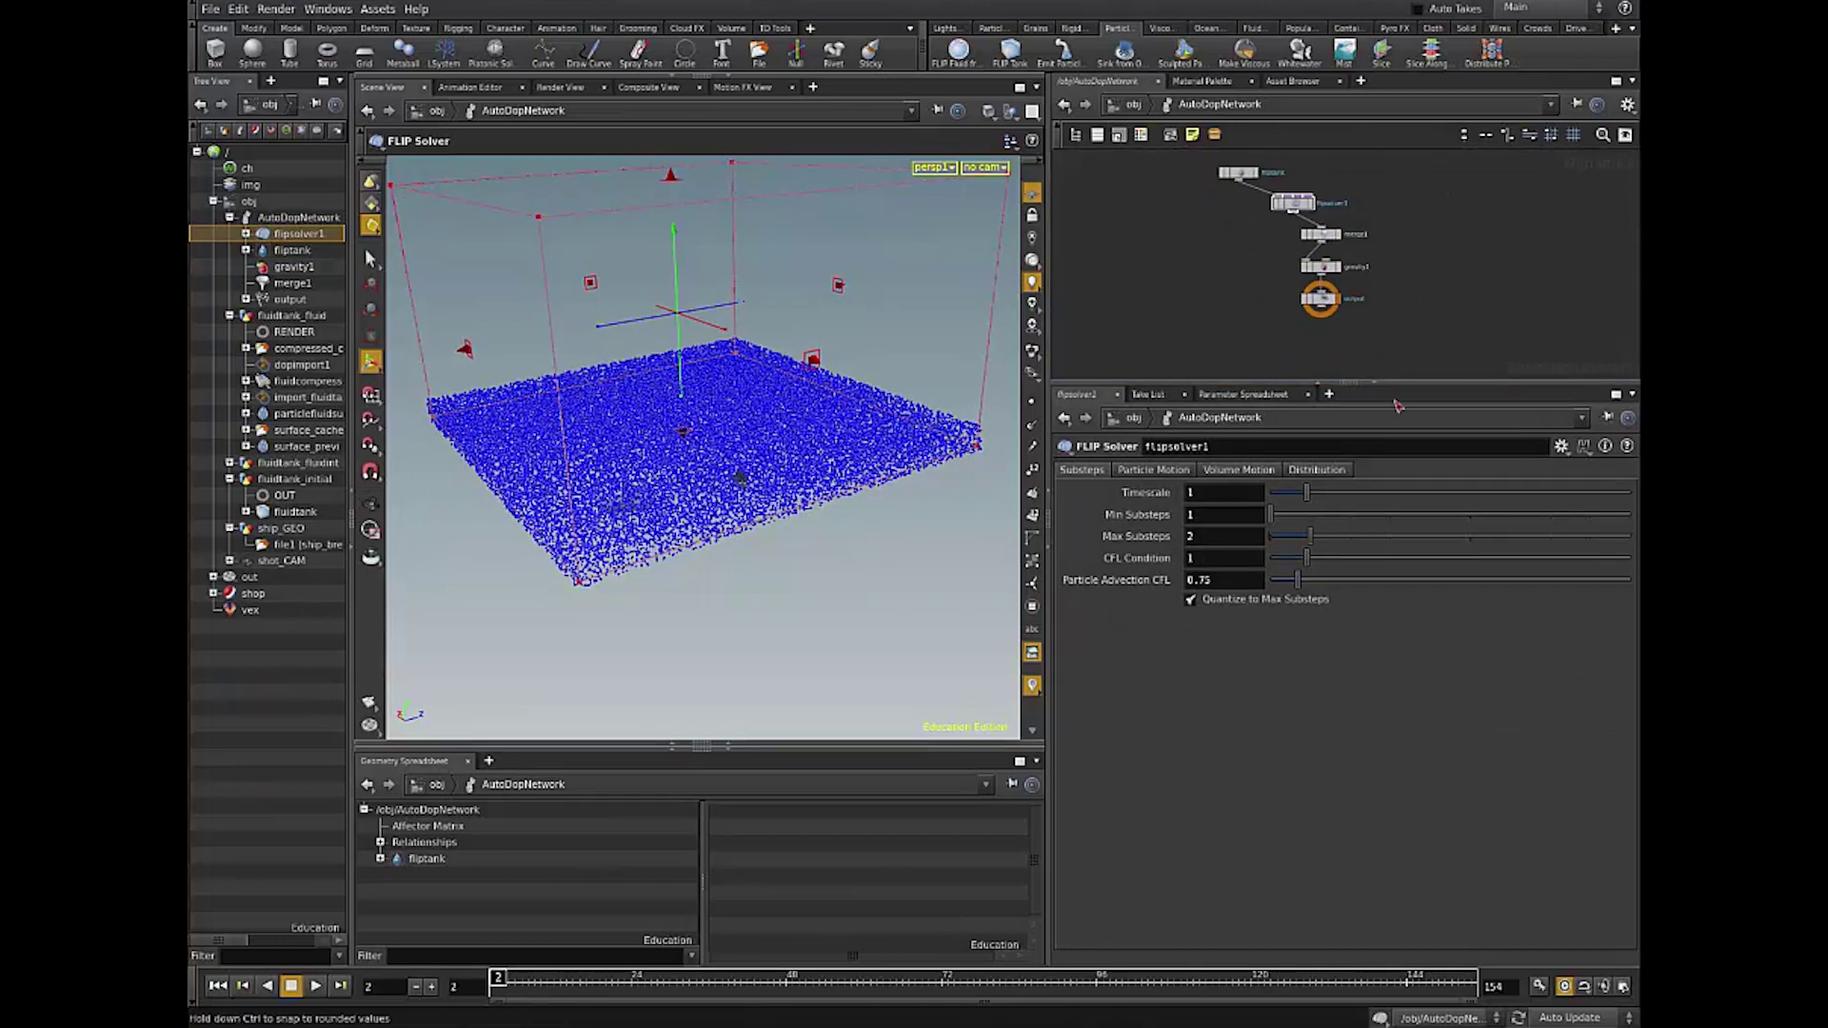
pyautogui.moveTo(1383, 321); pyautogui.dragTo(1371, 384, button='middle')
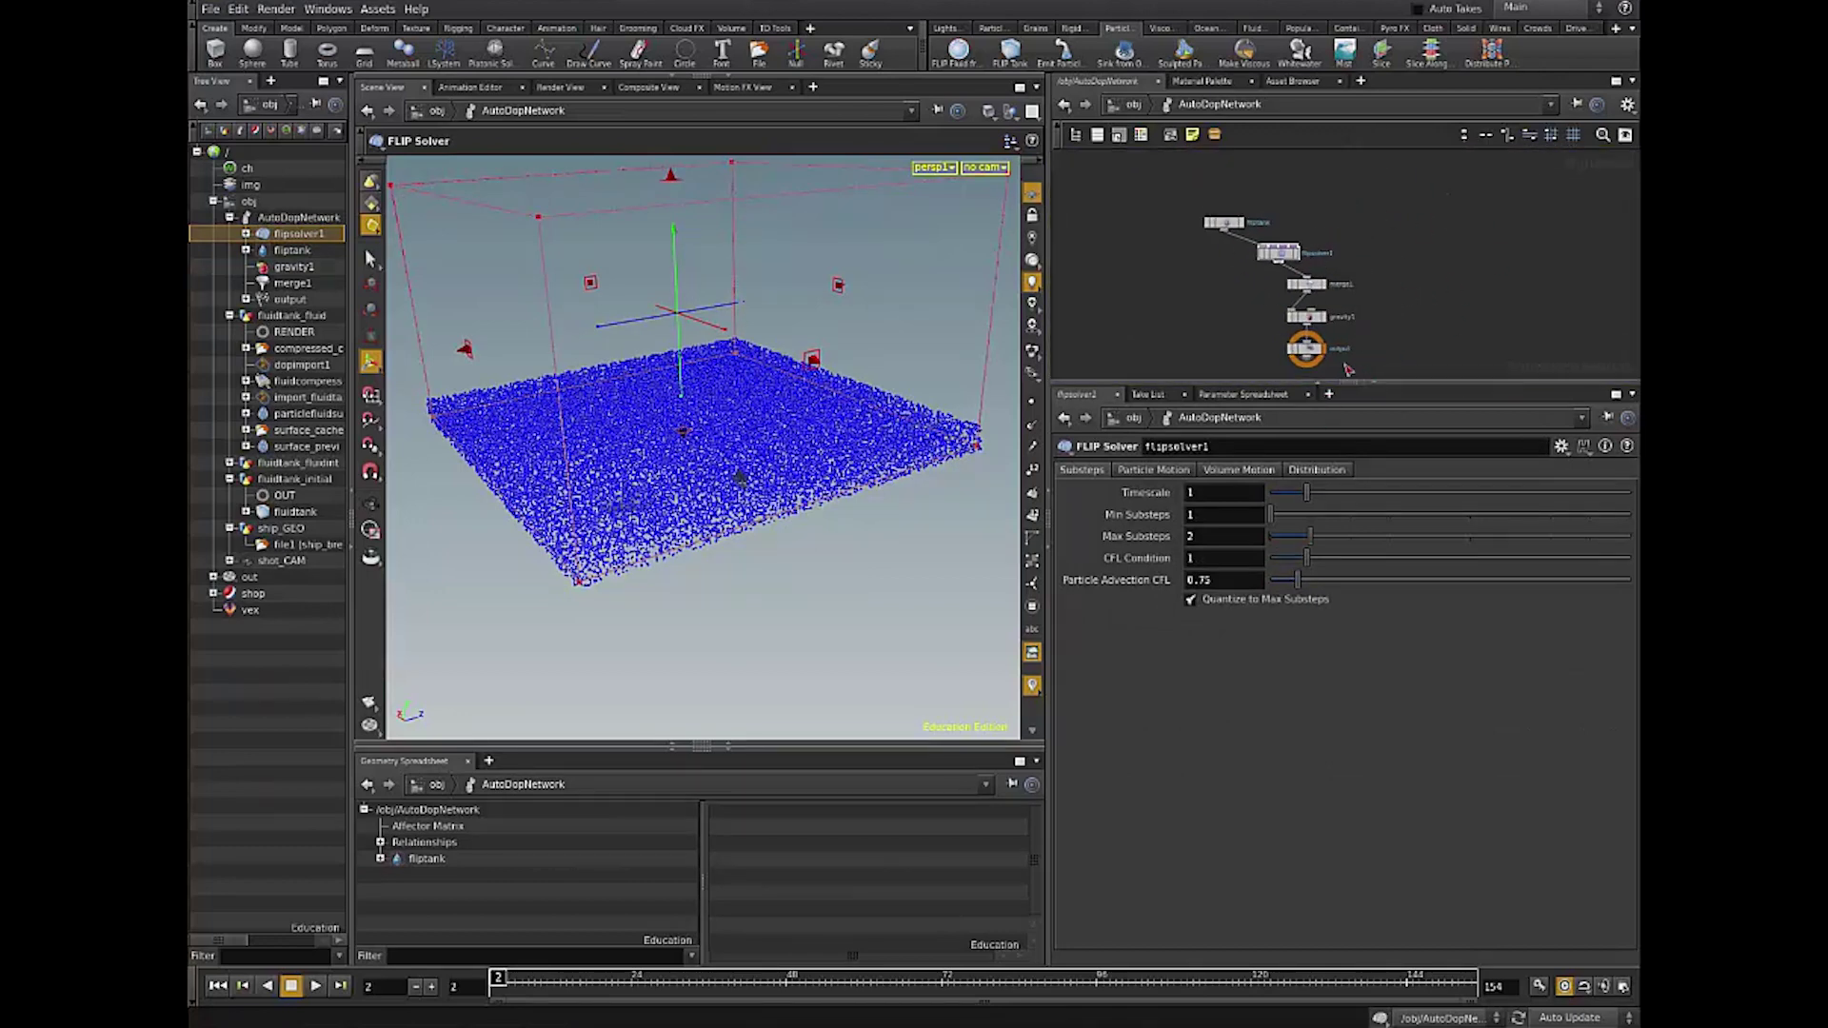
# Step: Select the fliptank node and review its Initial Data SOP Path, Particle Separation and Creation settings
pyautogui.scroll(3, 1387, 285)
pyautogui.click(1247, 236)
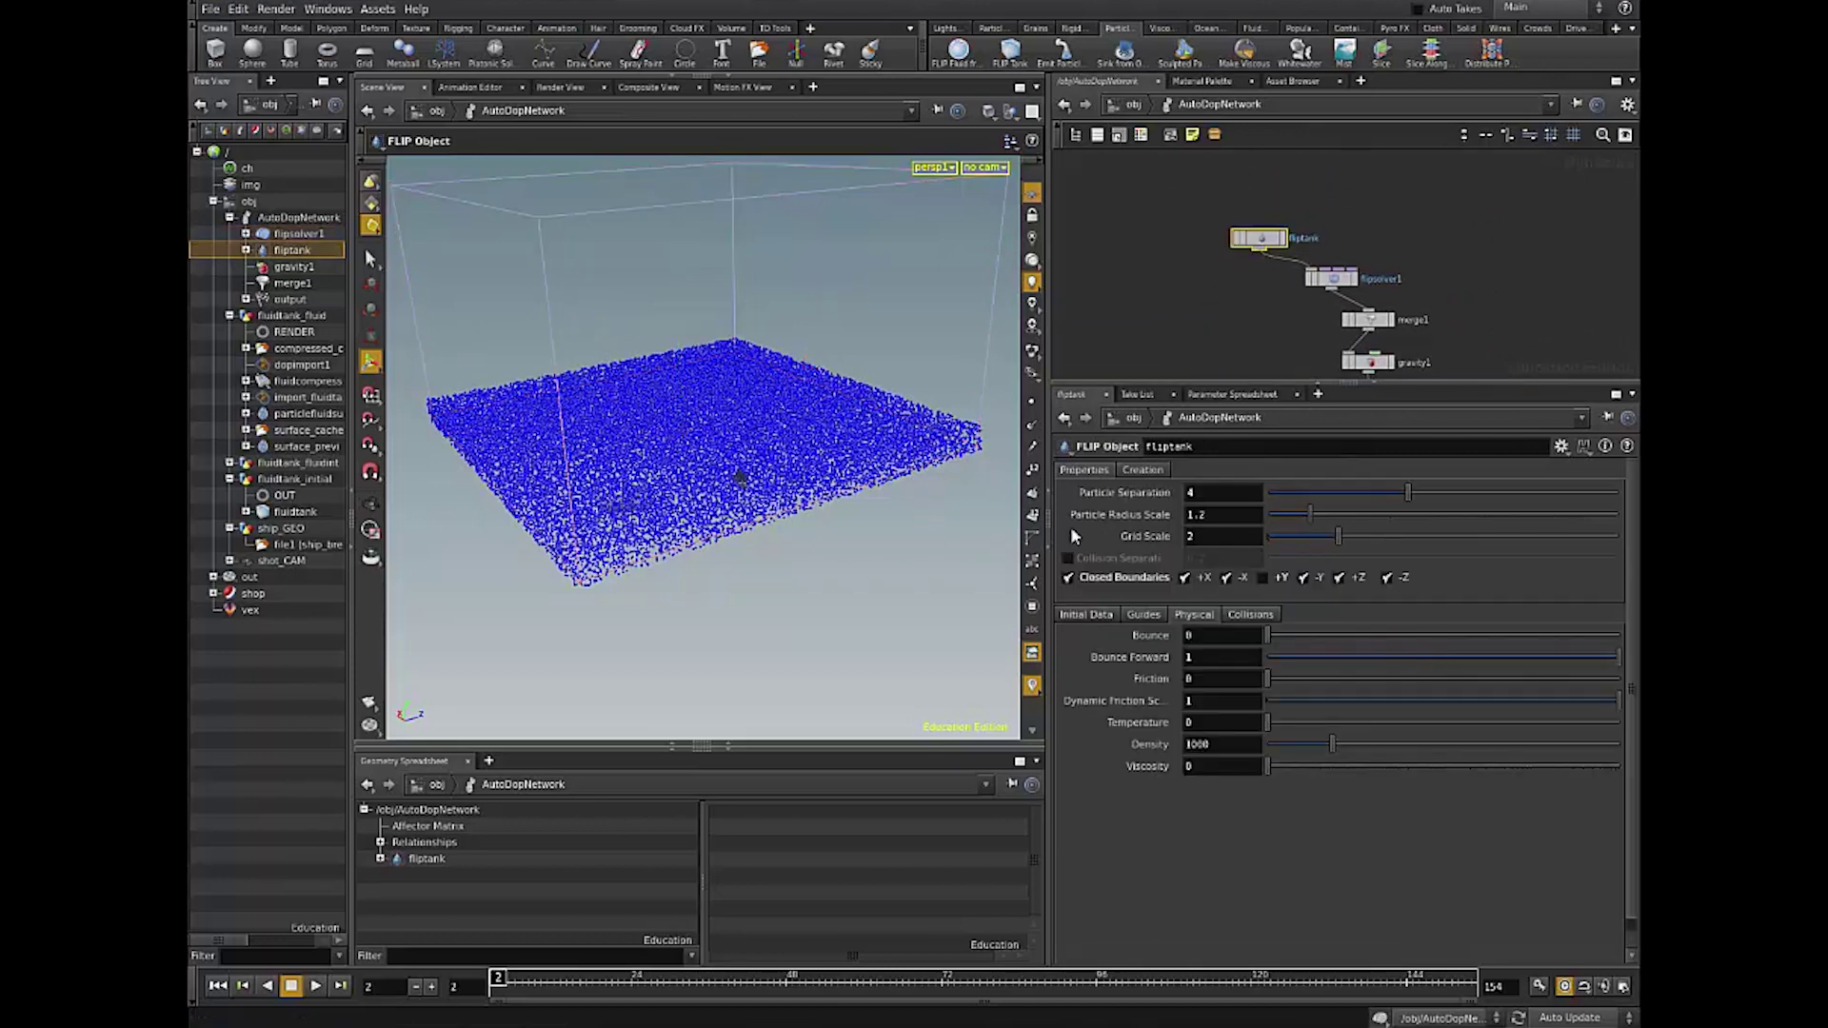
pyautogui.click(1086, 614)
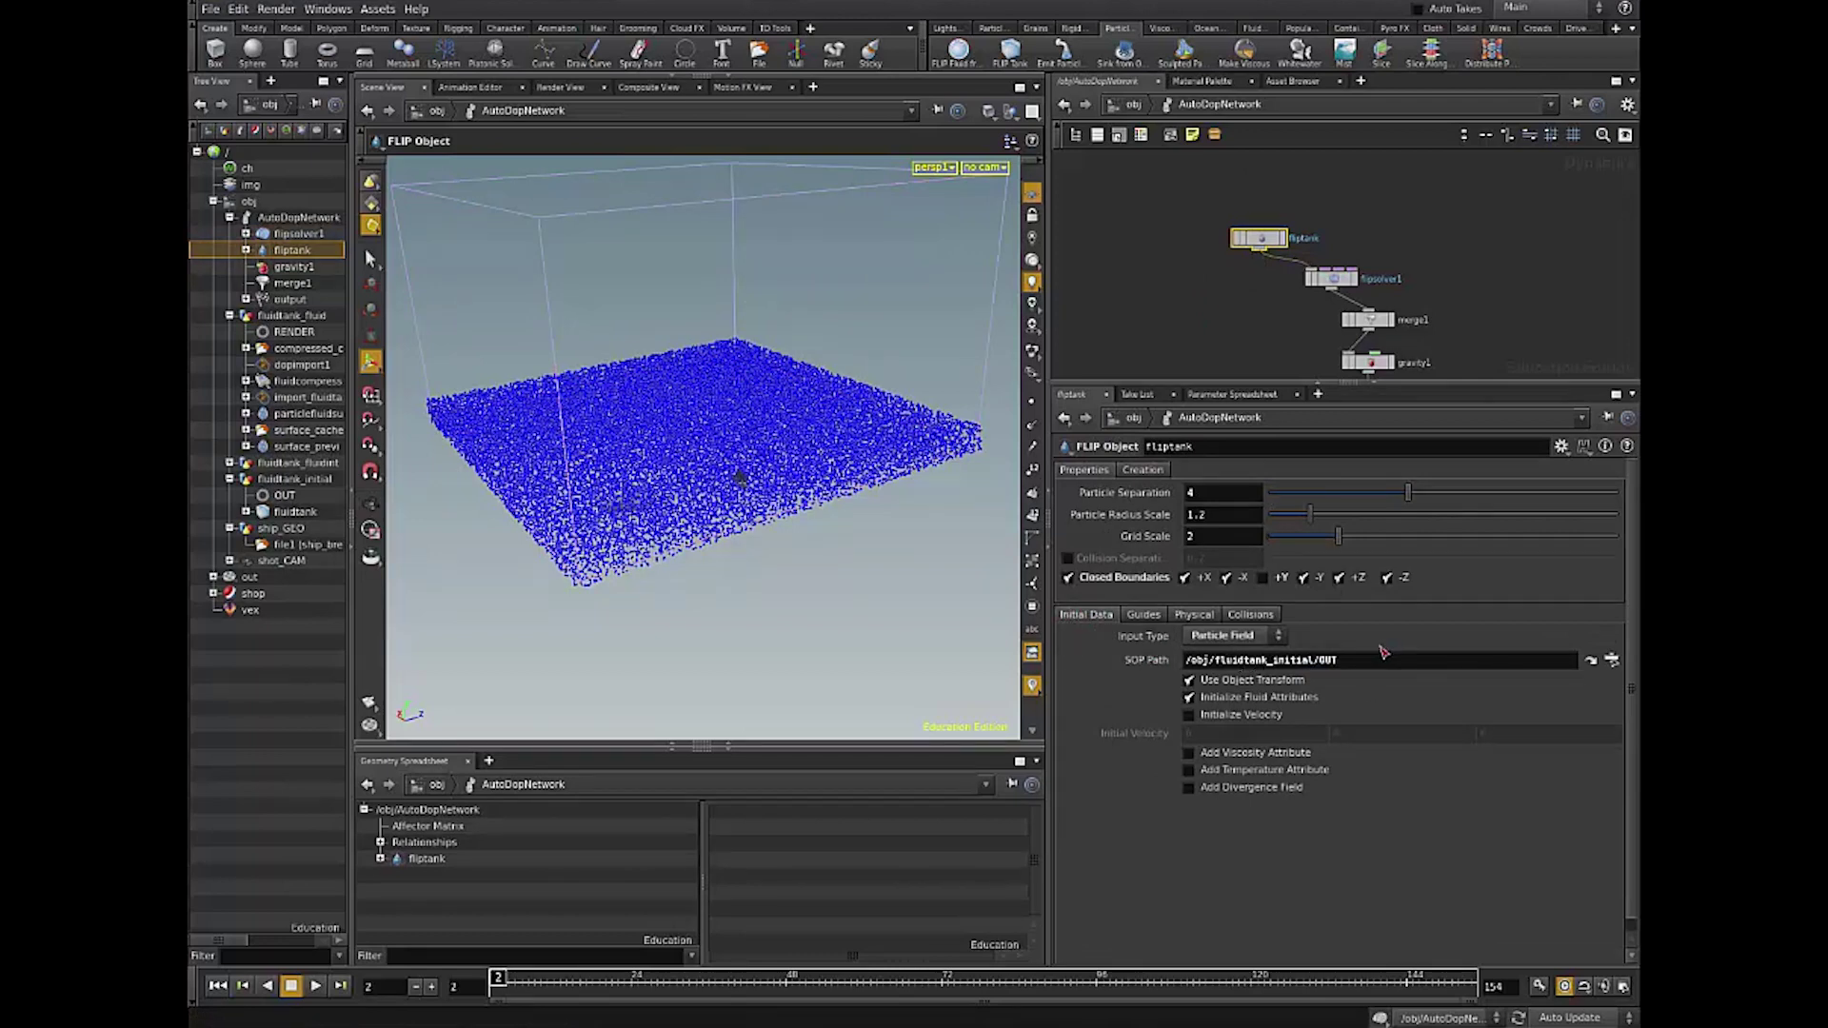
pyautogui.moveTo(1299, 657); pyautogui.dragTo(1225, 654)
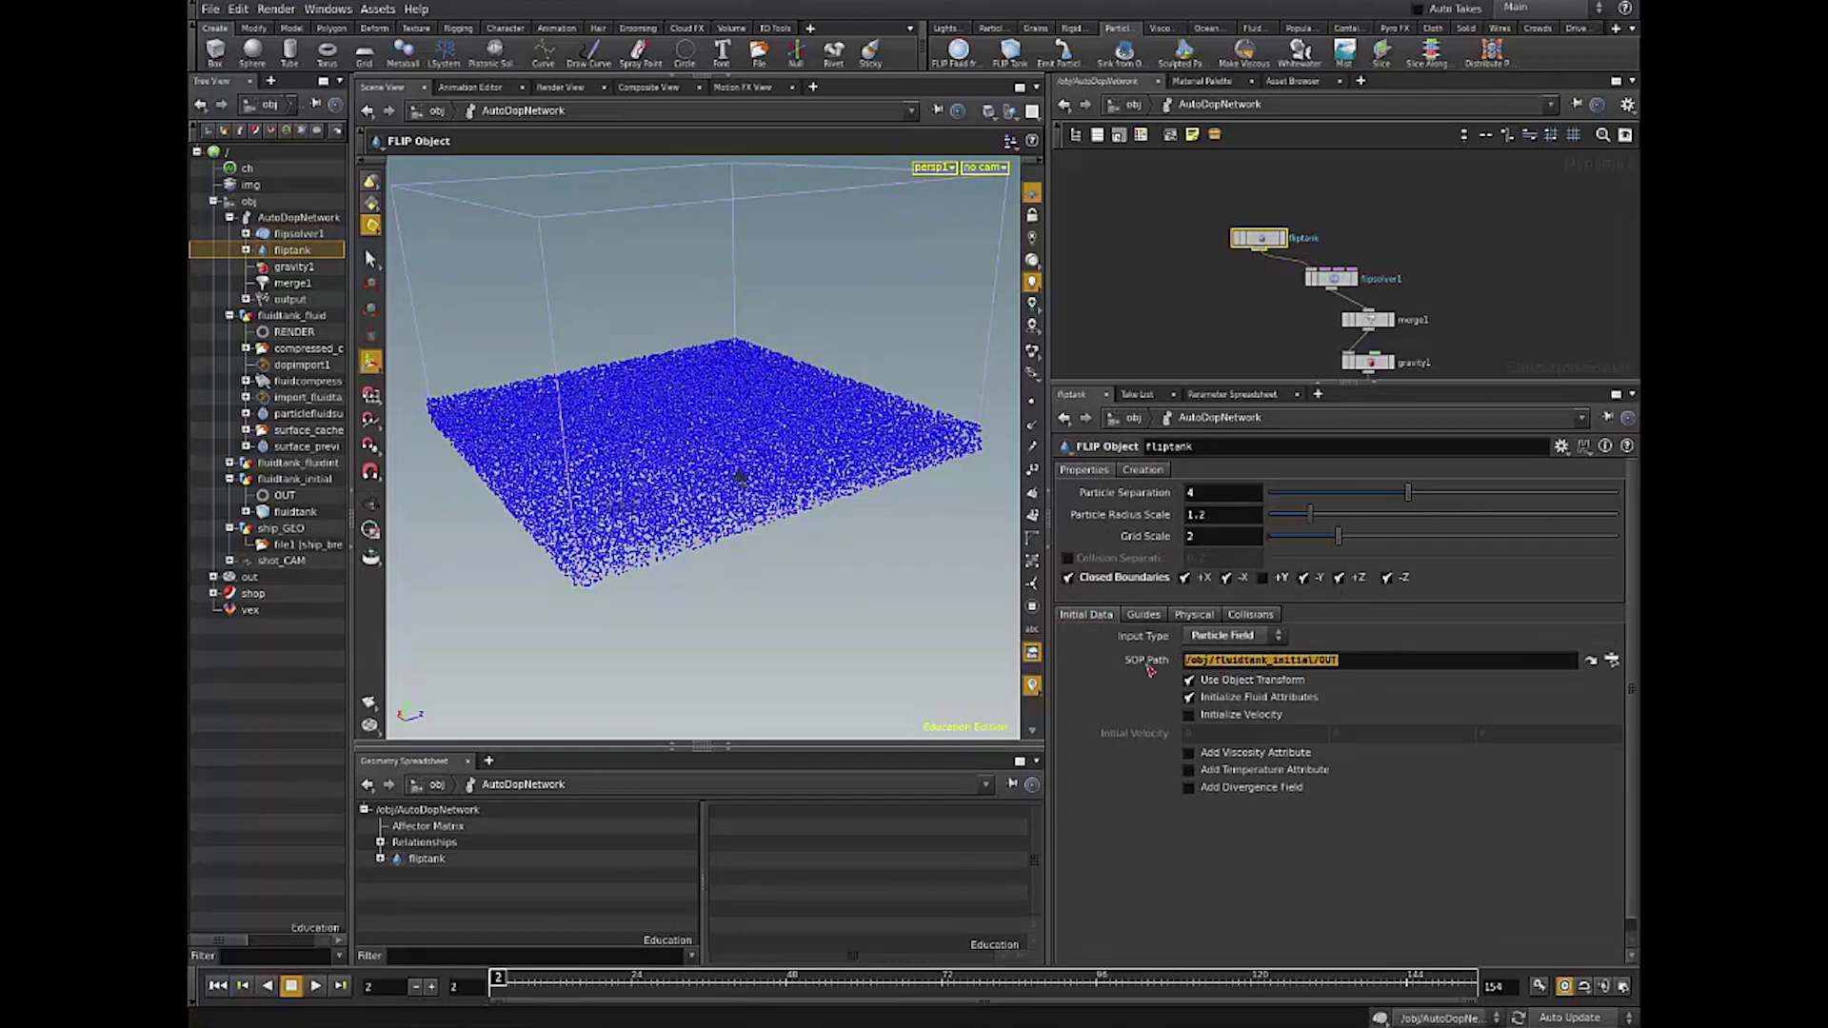
pyautogui.click(1212, 658)
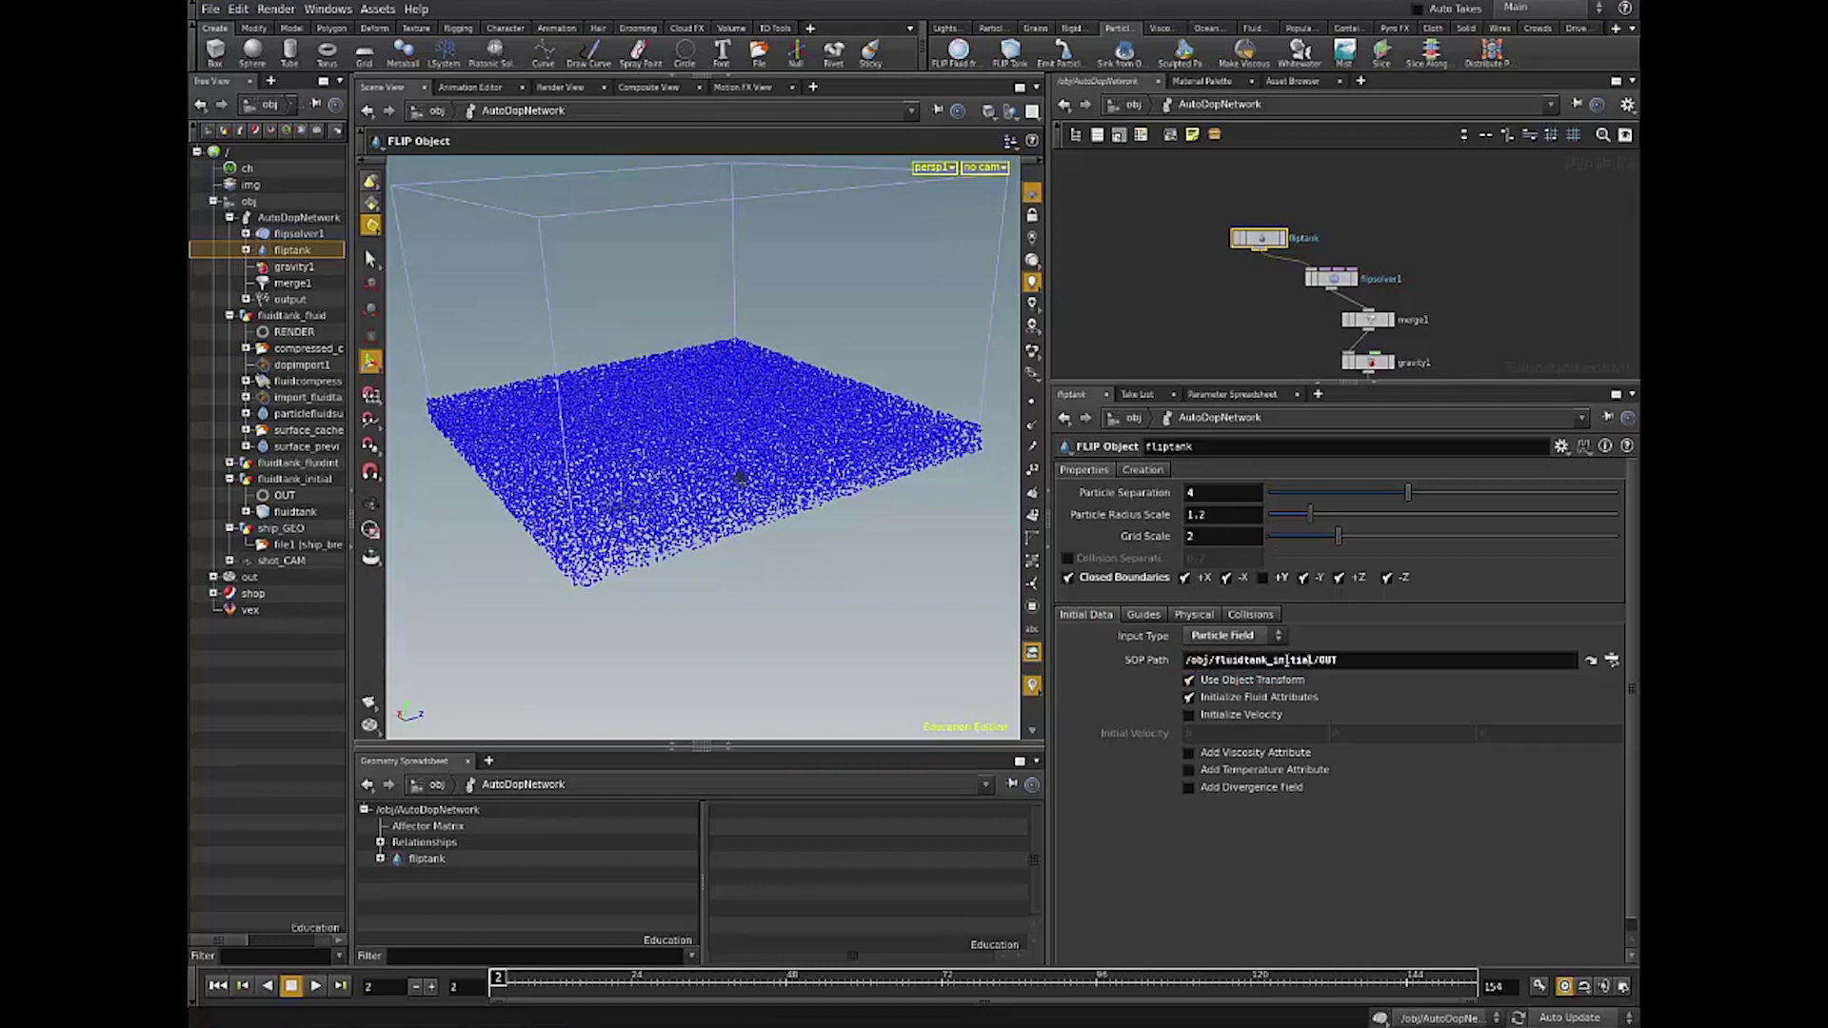
pyautogui.moveTo(1310, 658); pyautogui.dragTo(1227, 666)
pyautogui.moveTo(1362, 657); pyautogui.dragTo(1264, 669)
pyautogui.click(1234, 495)
pyautogui.click(1147, 471)
pyautogui.click(1085, 468)
# Step: Select the flipsolver1 node and inspect its volume limits around the tank particles in the viewport
pyautogui.keyDown('alt'); pyautogui.moveTo(950, 537); pyautogui.dragTo(762, 557); pyautogui.keyUp('alt')
pyautogui.click(1335, 280)
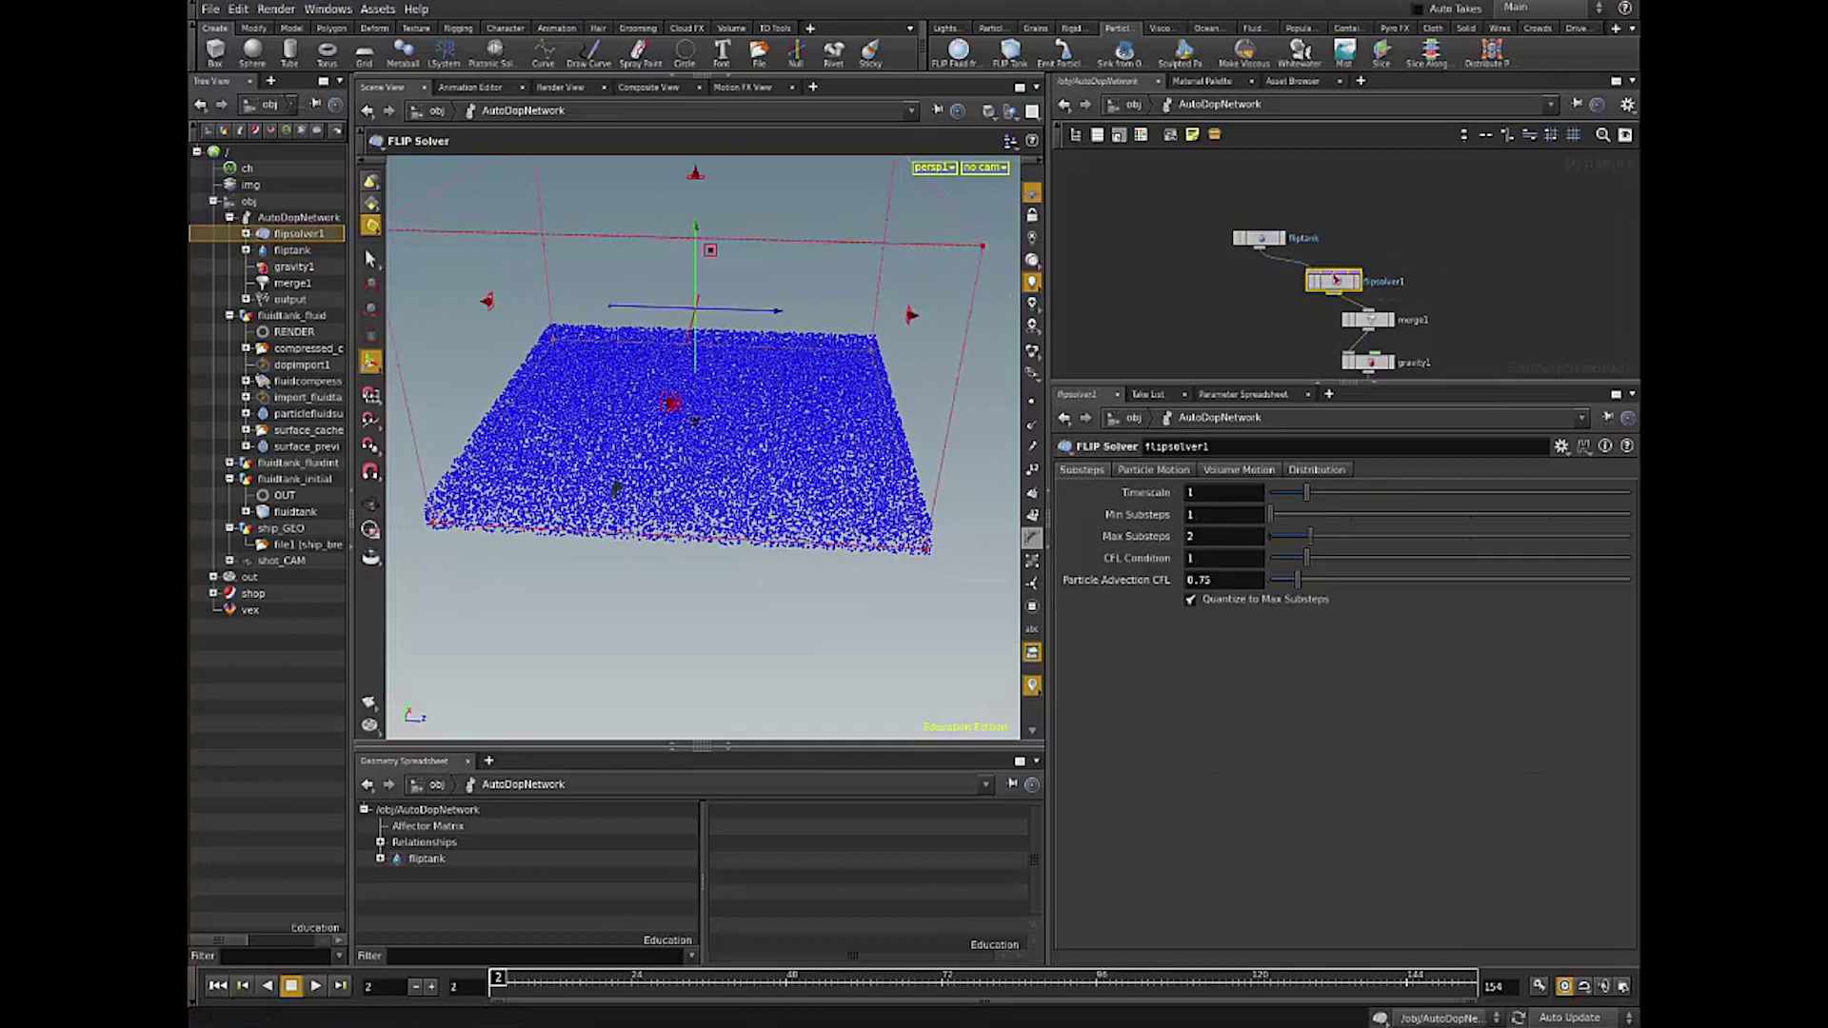
pyautogui.keyDown('alt'); pyautogui.moveTo(867, 628); pyautogui.dragTo(697, 598); pyautogui.keyUp('alt')
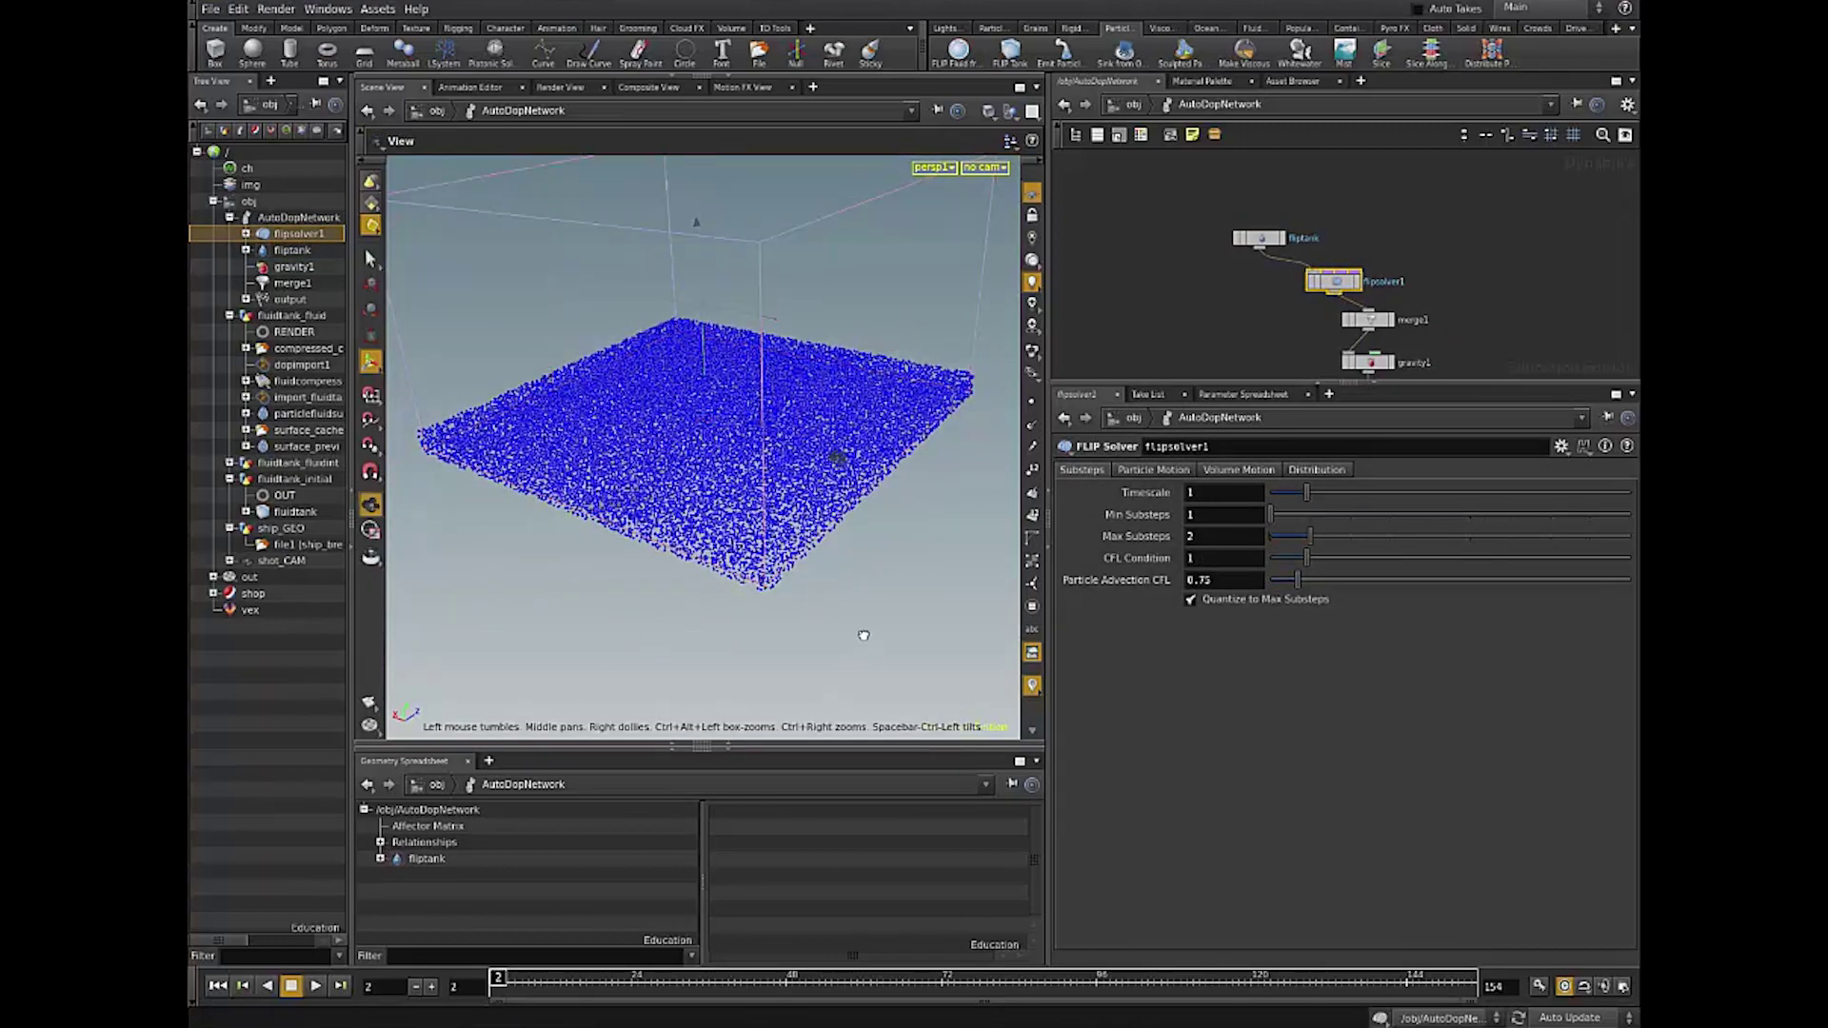
pyautogui.keyDown('alt'); pyautogui.moveTo(866, 632); pyautogui.dragTo(758, 539); pyautogui.keyUp('alt')
pyautogui.keyDown('alt'); pyautogui.moveTo(759, 538); pyautogui.dragTo(802, 514, button='right'); pyautogui.keyUp('alt')
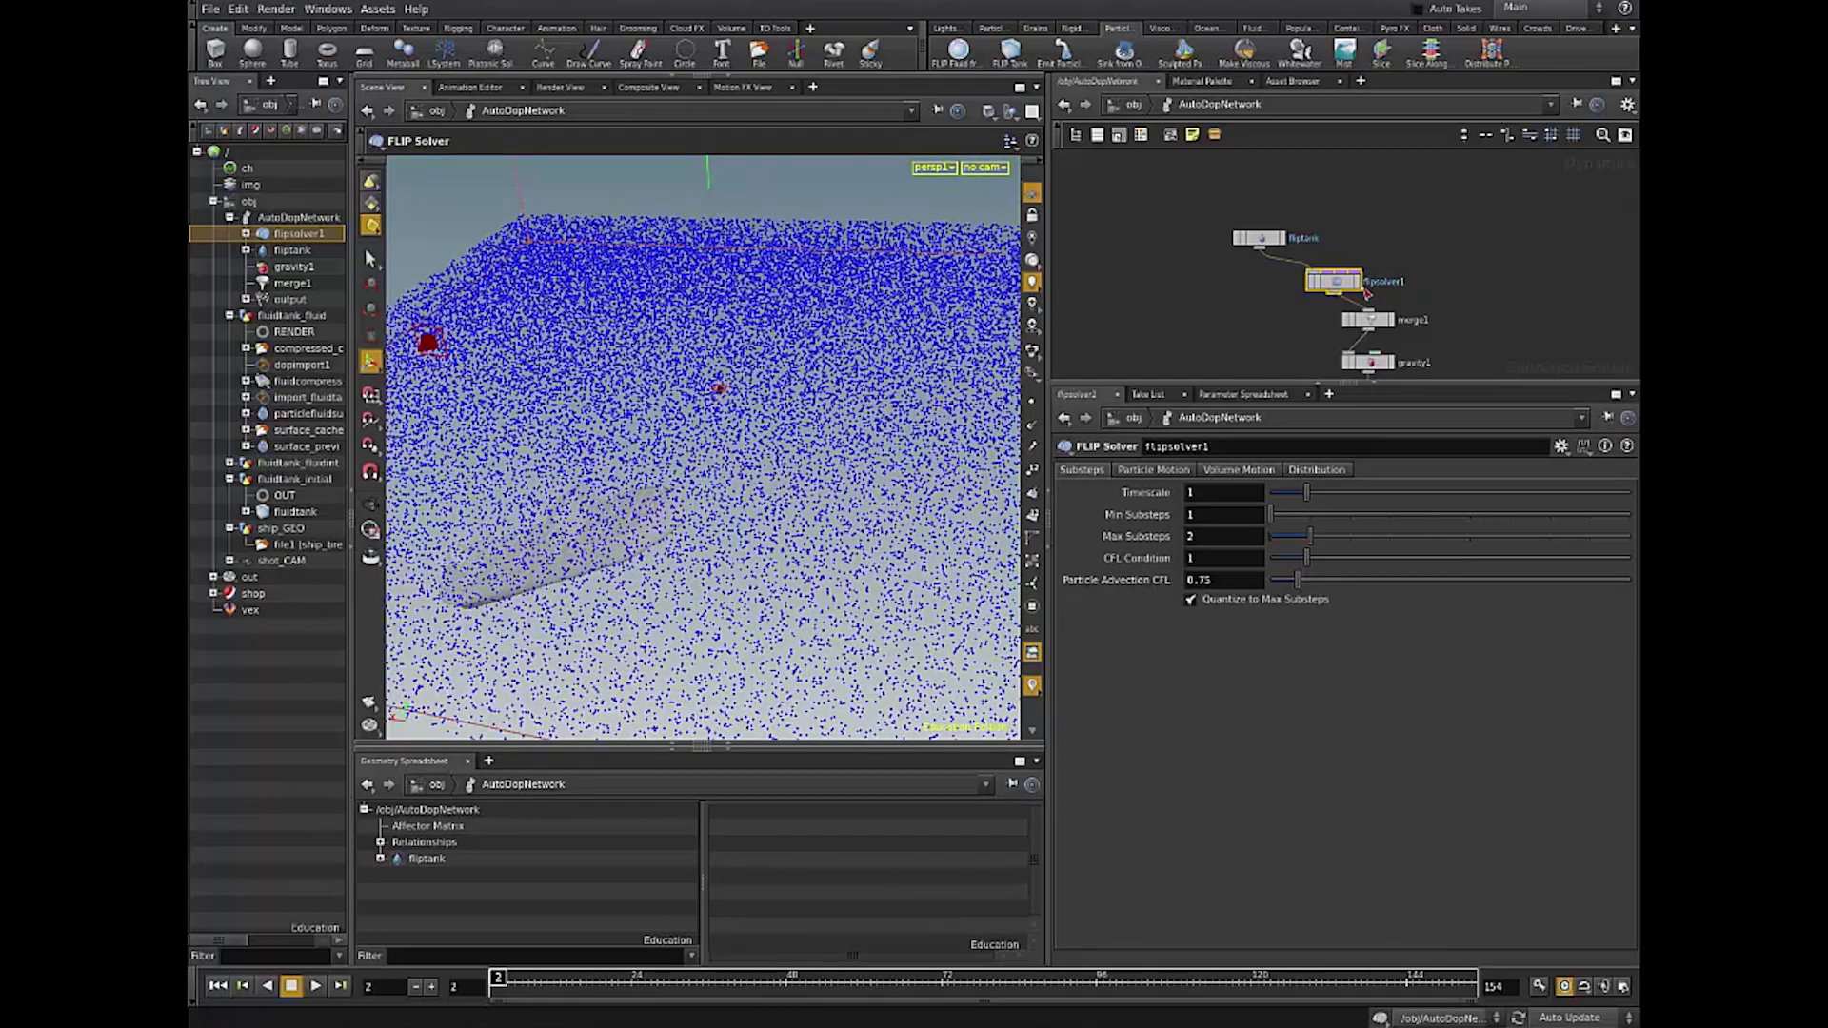
# Step: Show the flipsolver1 Particle Motion settings and examine the tank particles and ship from several angles
pyautogui.click(1148, 471)
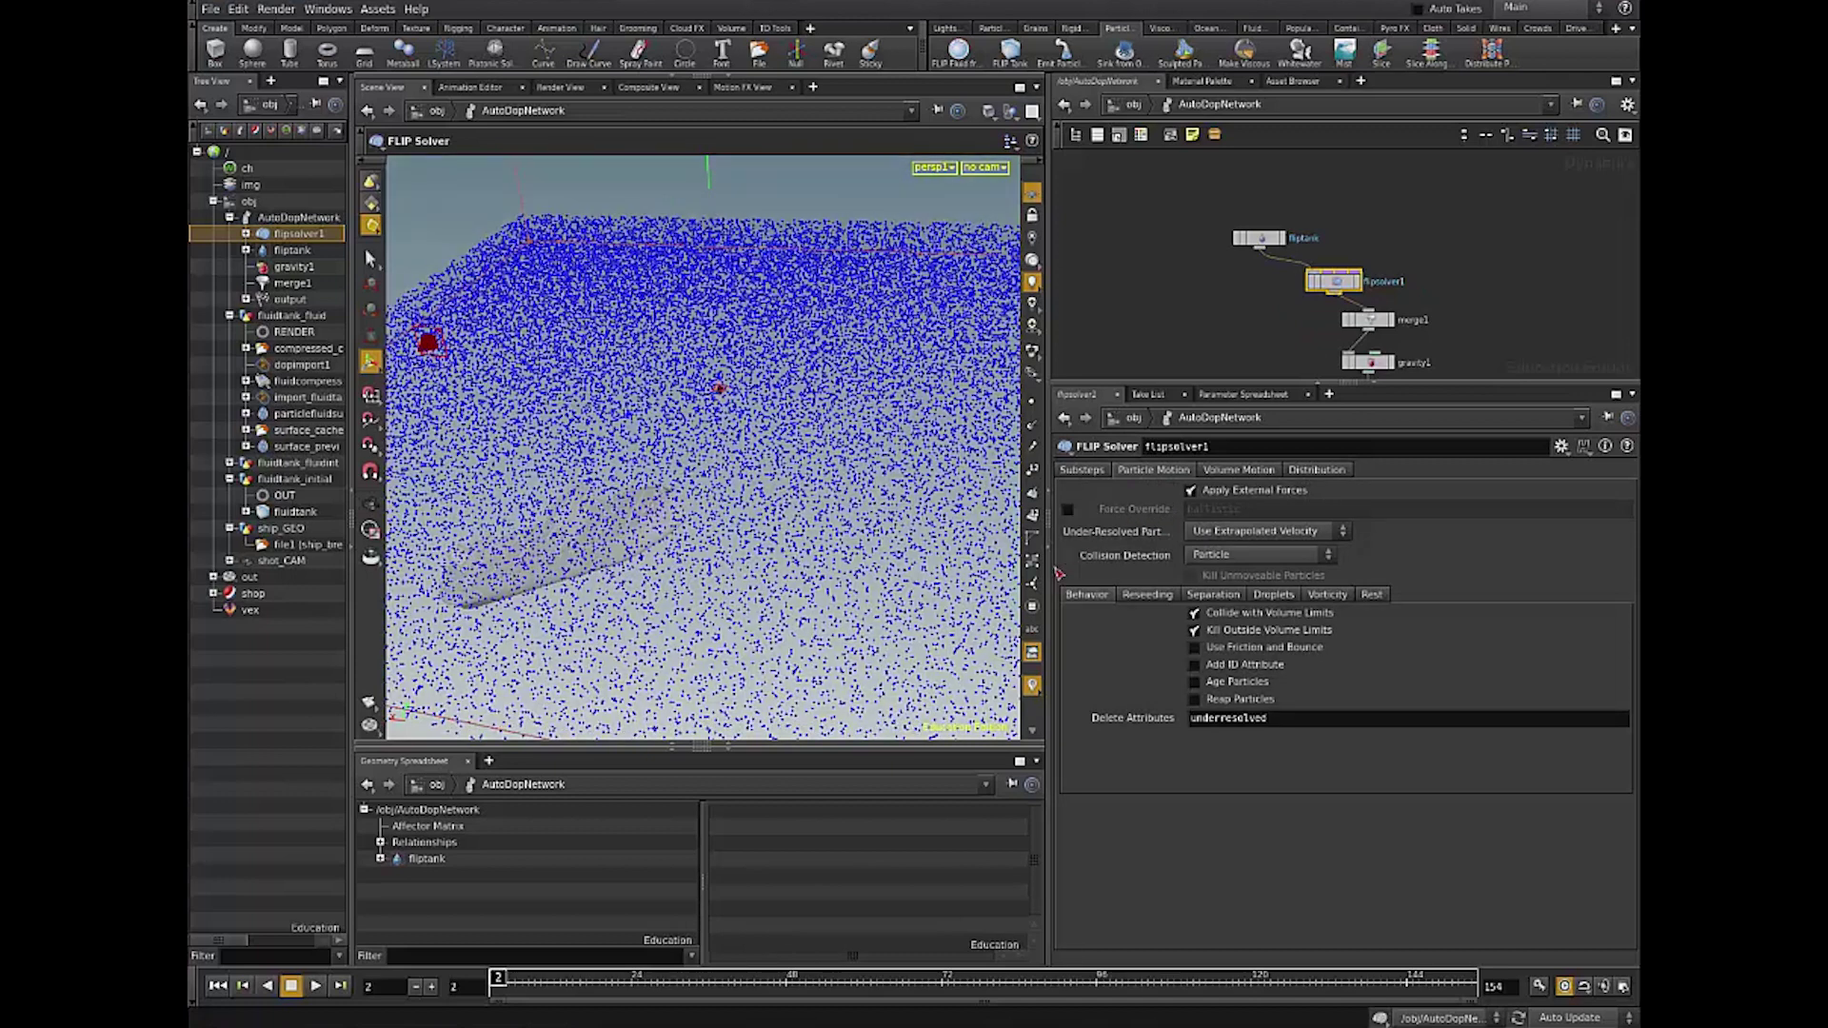
pyautogui.press('Escape')
pyautogui.keyDown('alt'); pyautogui.moveTo(886, 415); pyautogui.dragTo(825, 487, button='right'); pyautogui.keyUp('alt')
pyautogui.keyDown('alt'); pyautogui.moveTo(825, 487); pyautogui.dragTo(849, 401); pyautogui.keyUp('alt')
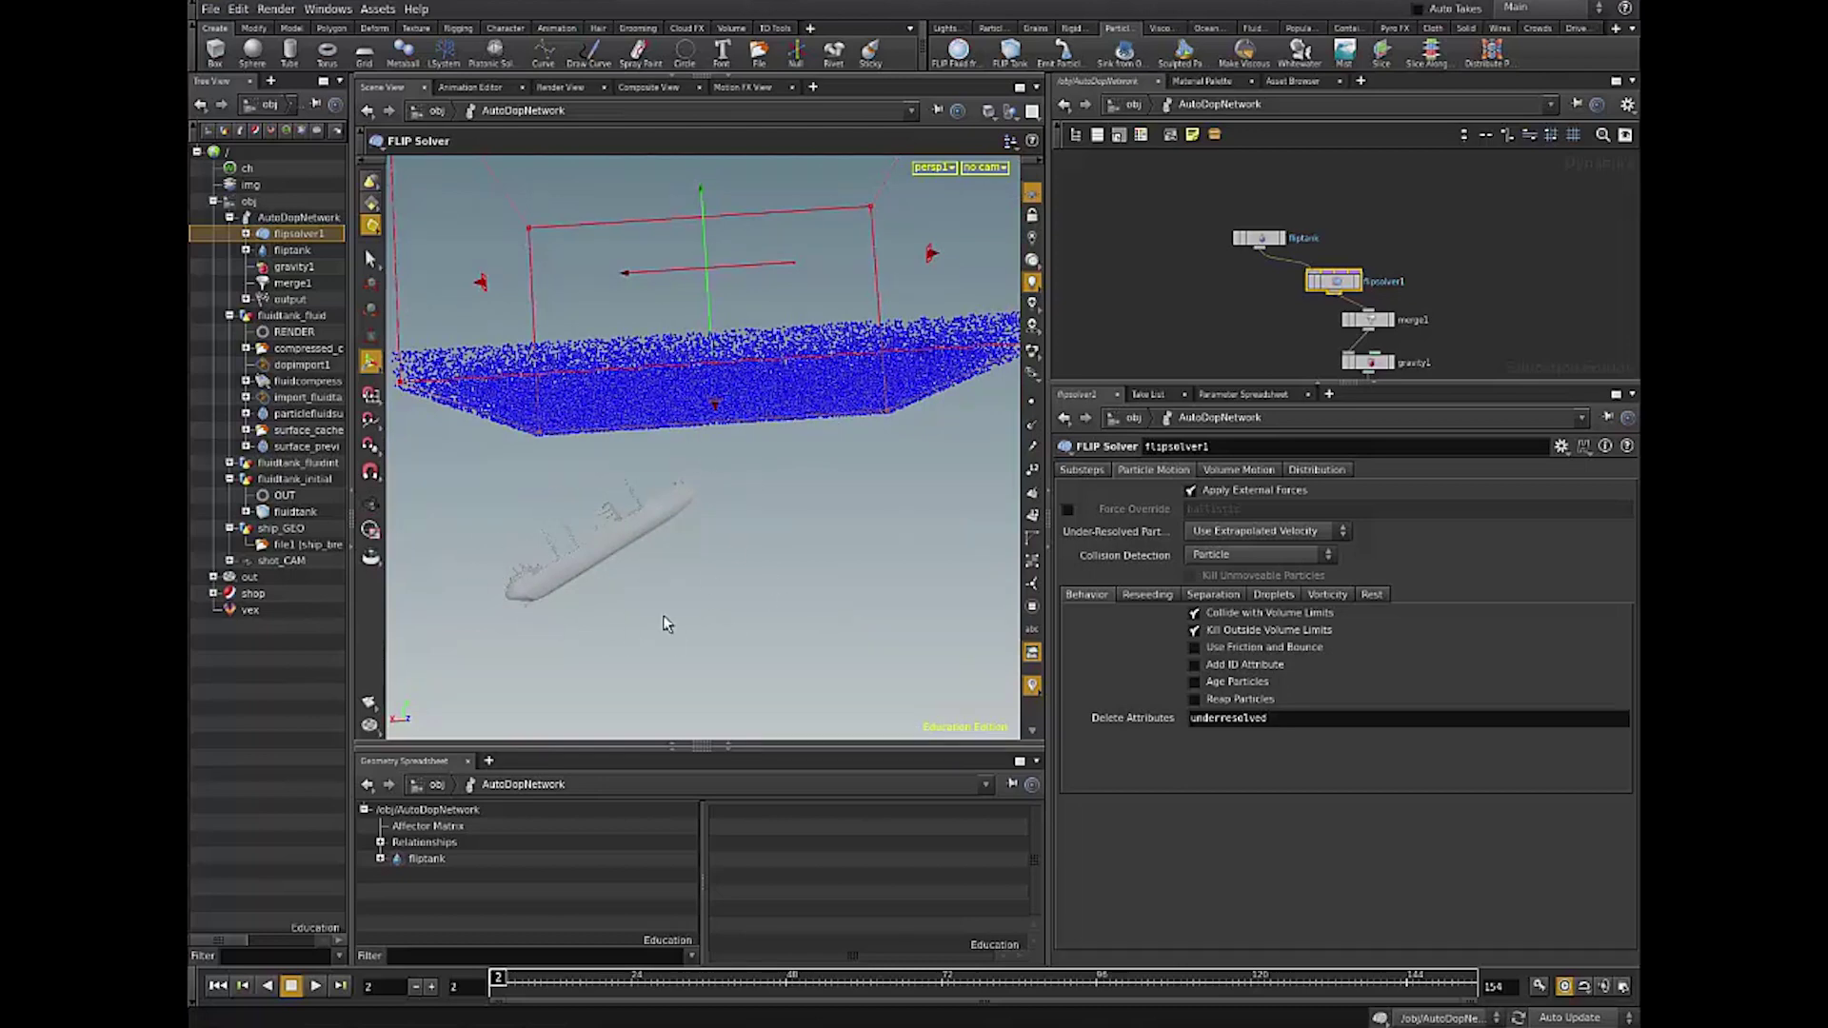
pyautogui.keyDown('alt'); pyautogui.moveTo(587, 565); pyautogui.dragTo(701, 672); pyautogui.keyUp('alt')
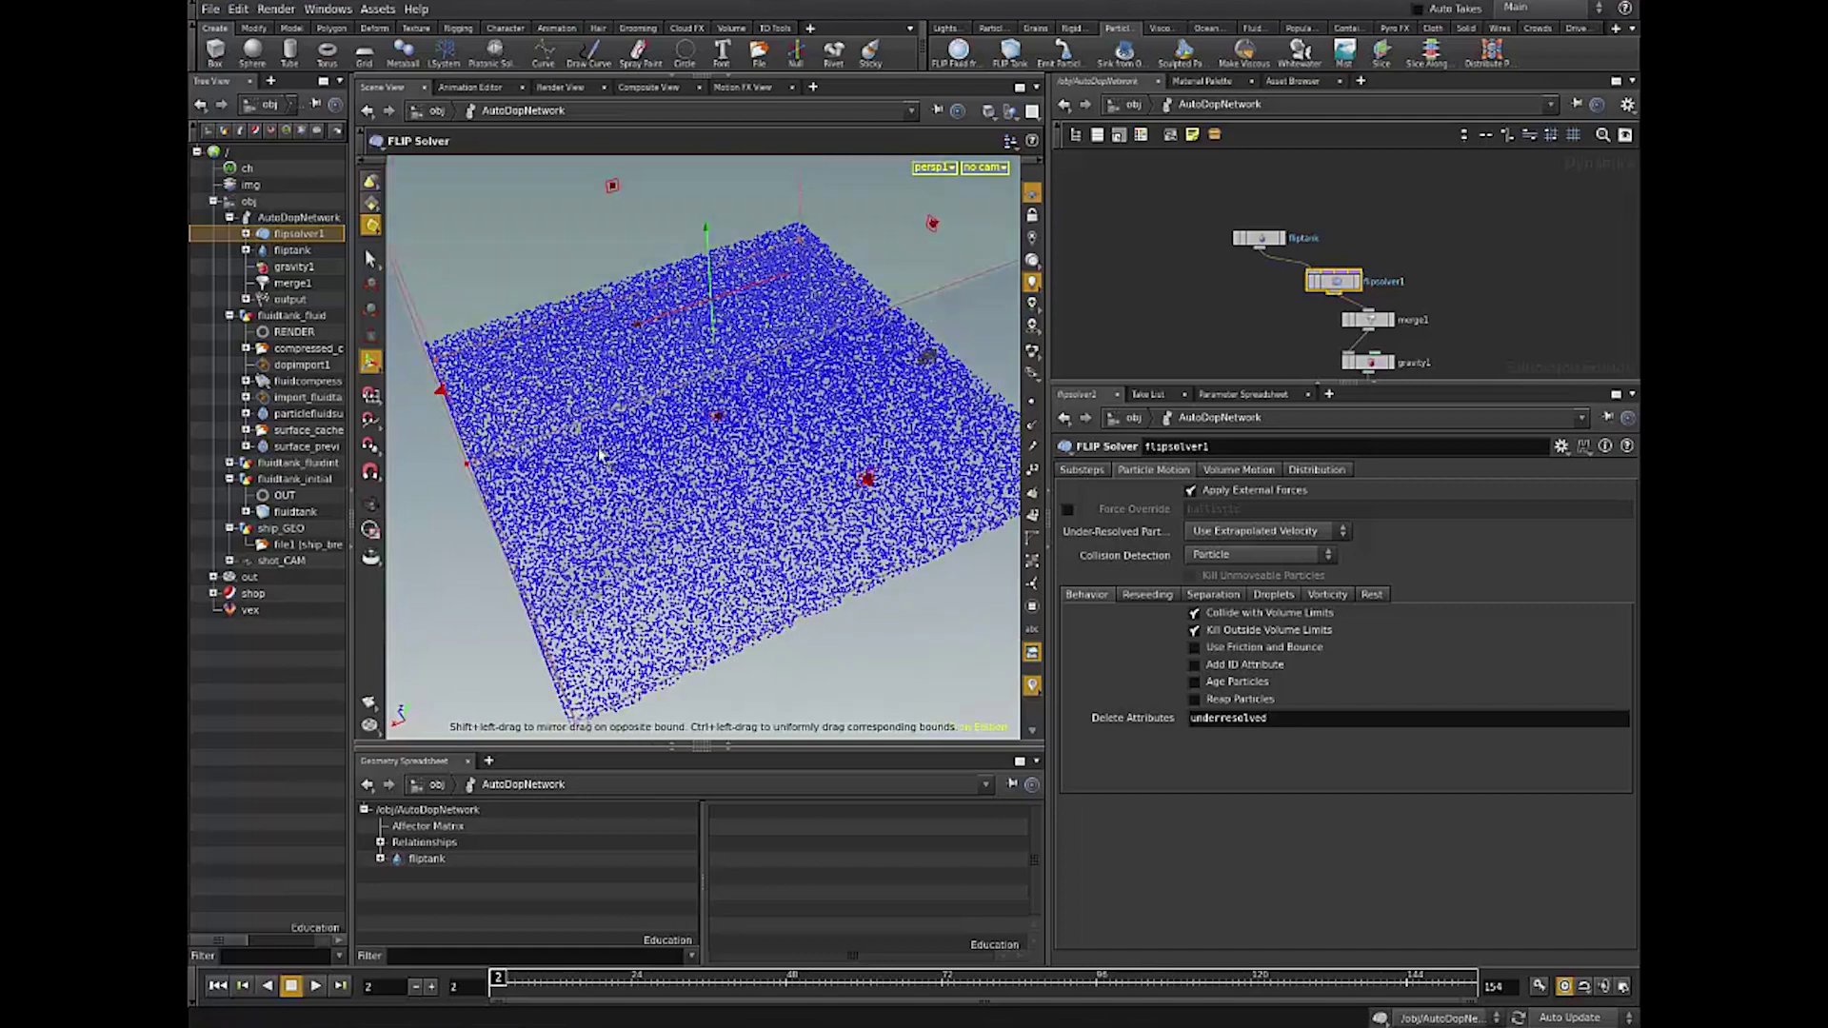
pyautogui.keyDown('alt'); pyautogui.moveTo(716, 468); pyautogui.dragTo(669, 486); pyautogui.keyUp('alt')
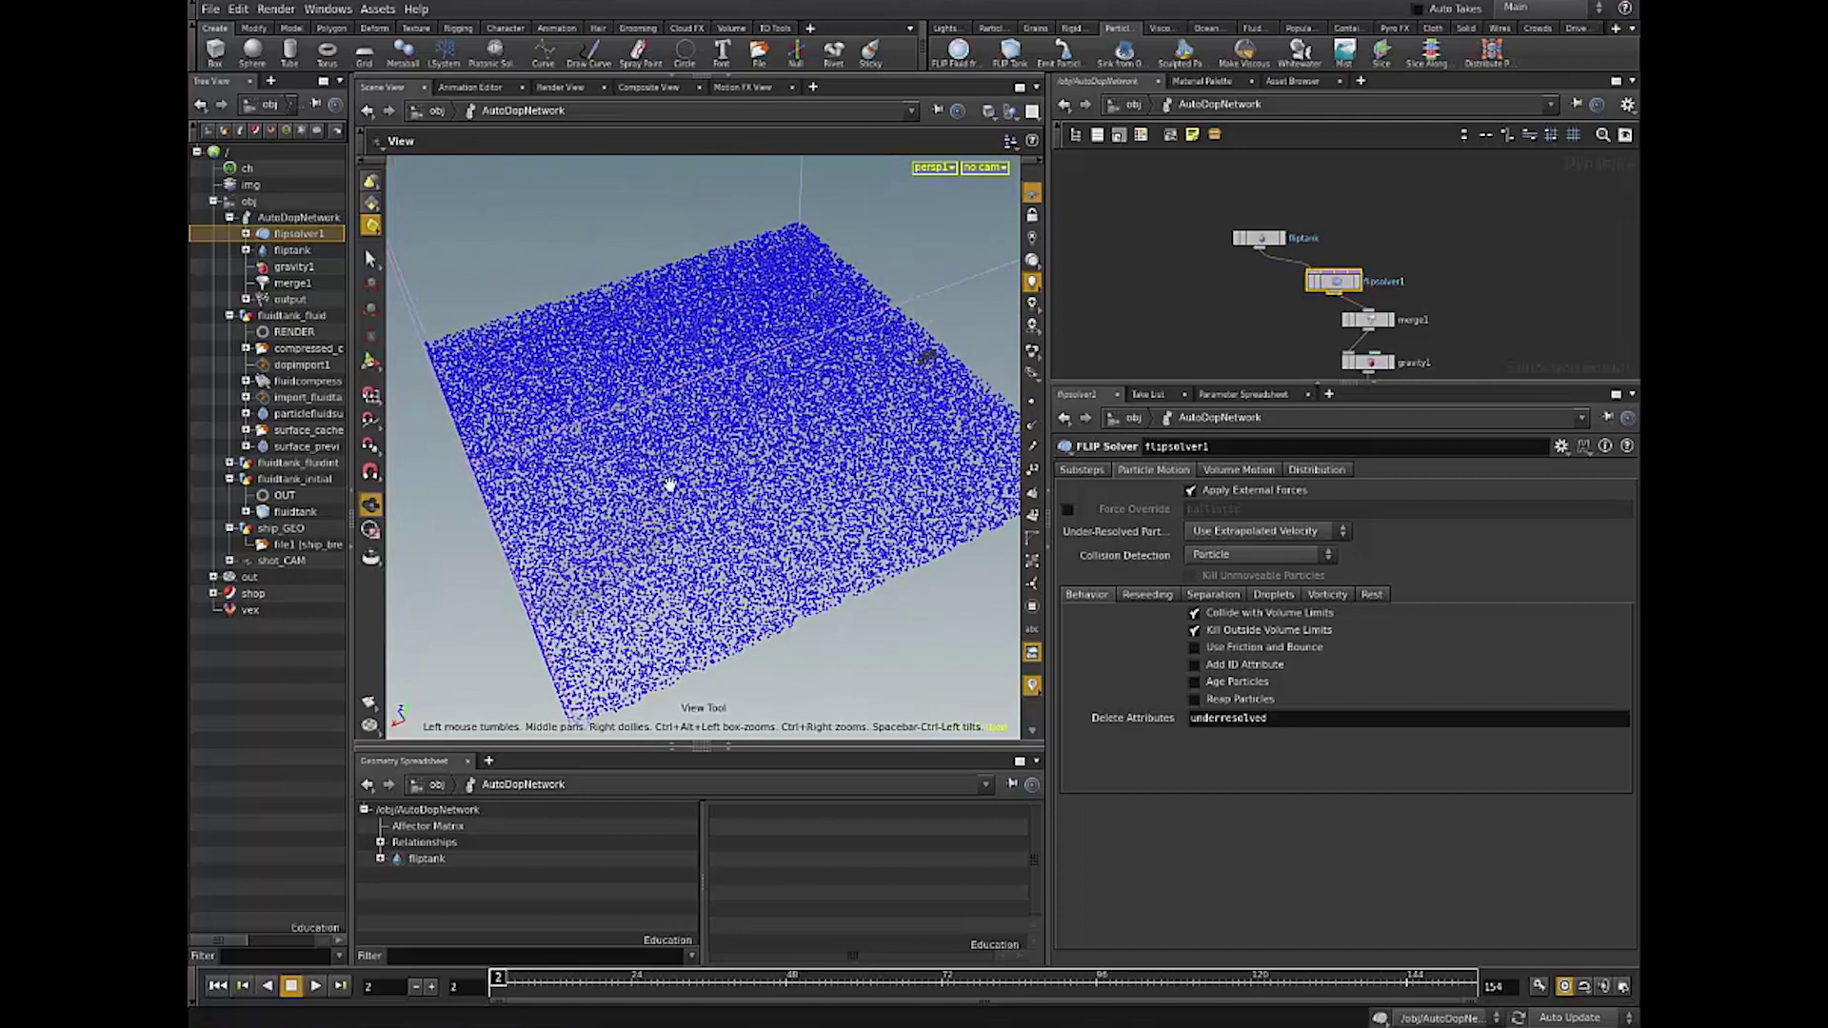
# Step: Play the fluid simulation to preview the particles, then stop it and return to the start frame
pyautogui.click(315, 986)
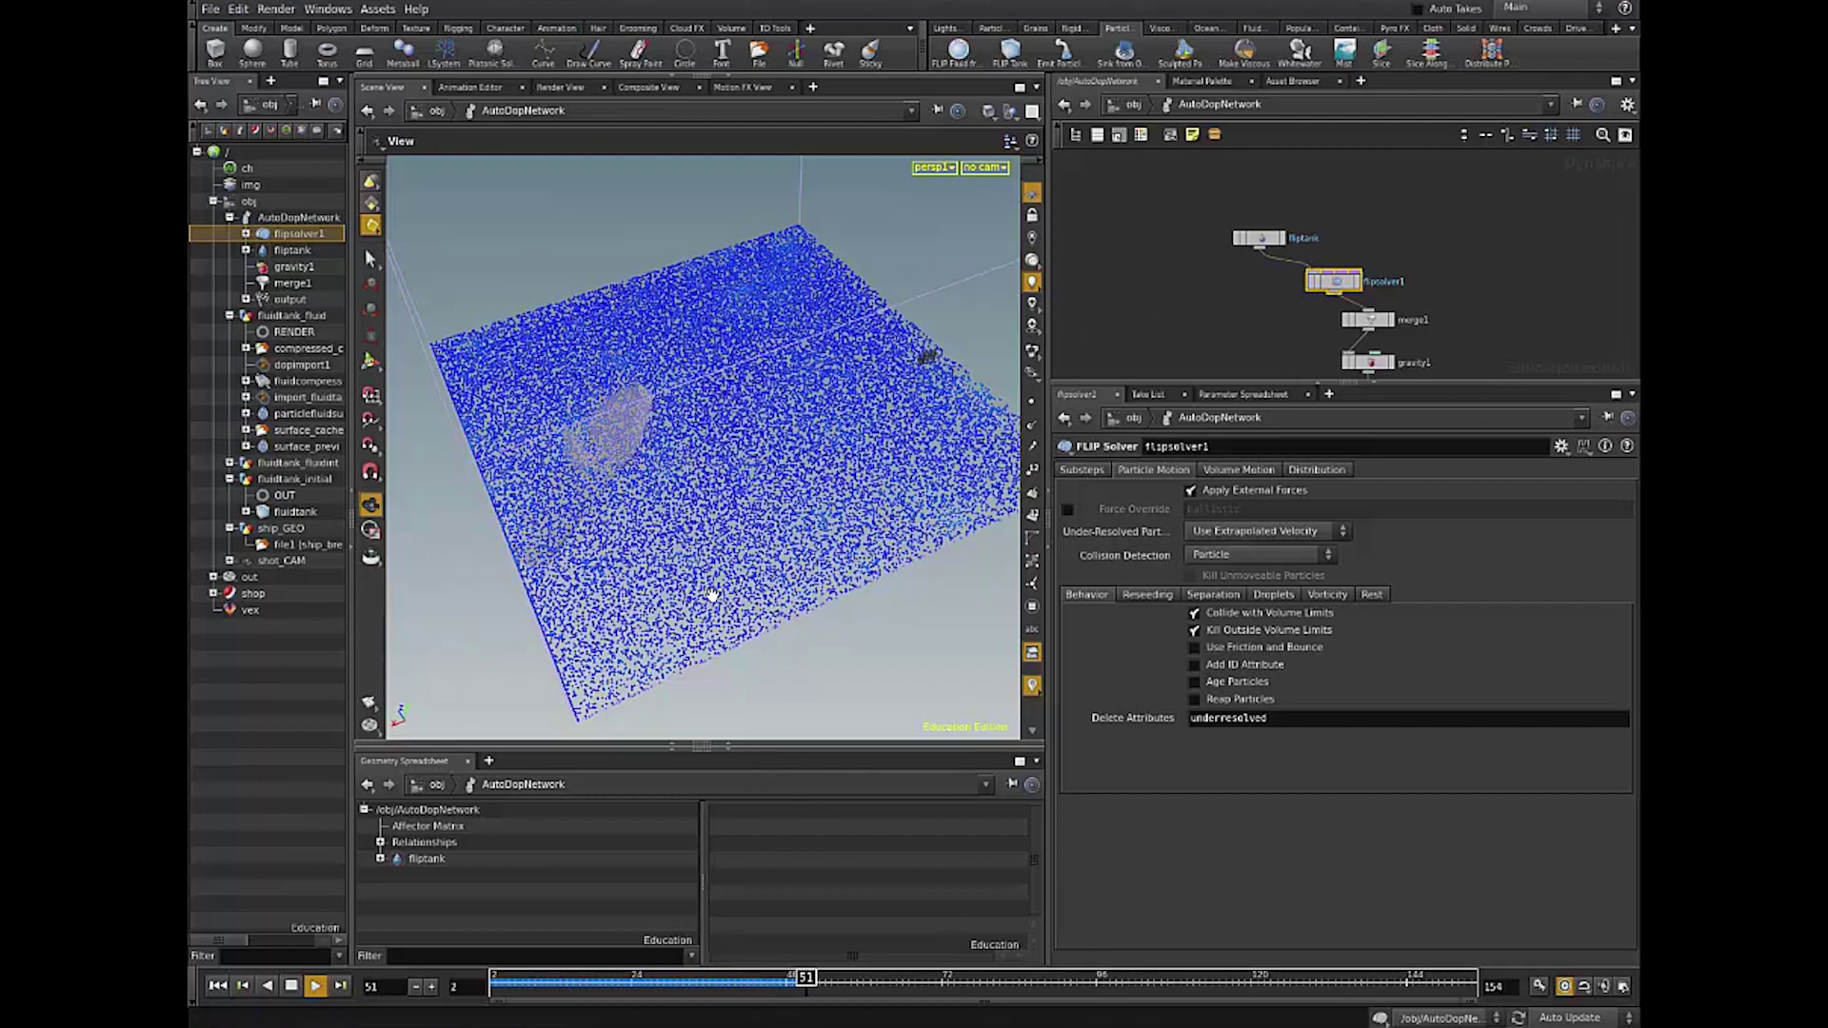
pyautogui.press('Escape')
pyautogui.click(217, 986)
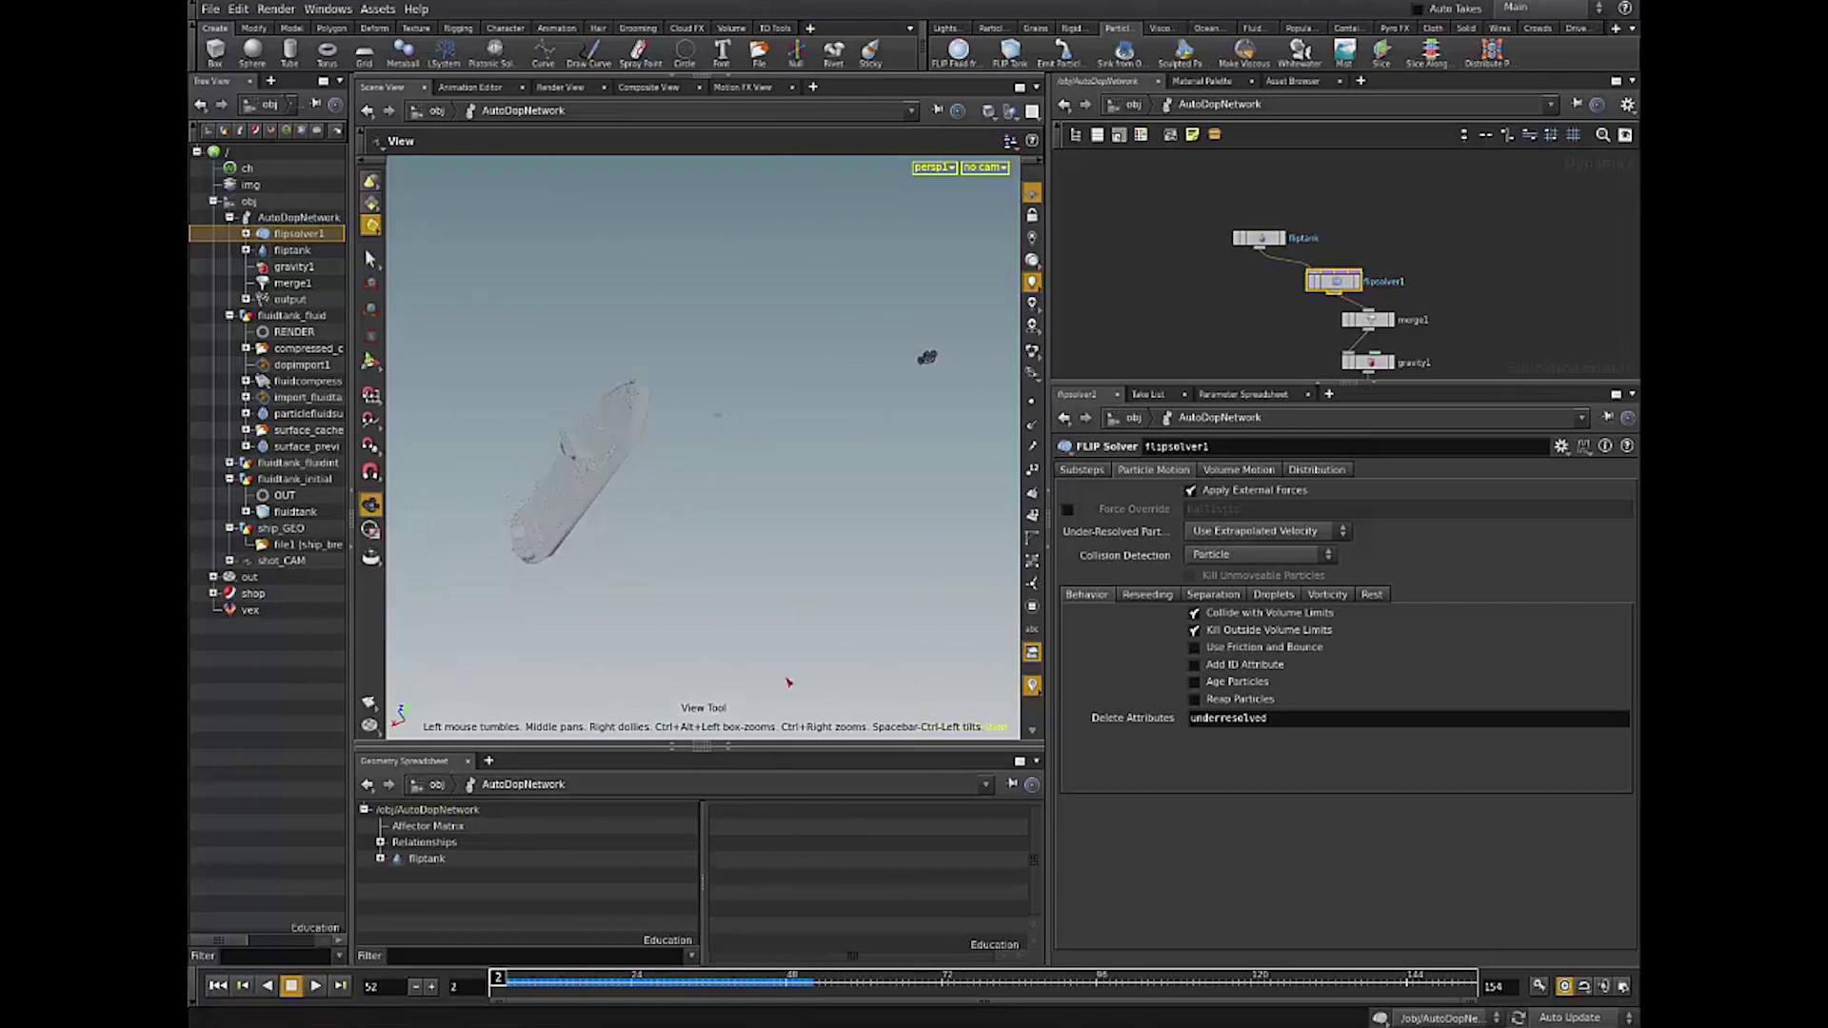
# Step: Return to the object level and make the ship_GEO object a Static Object in the simulation
pyautogui.scroll(-2, 1314, 296)
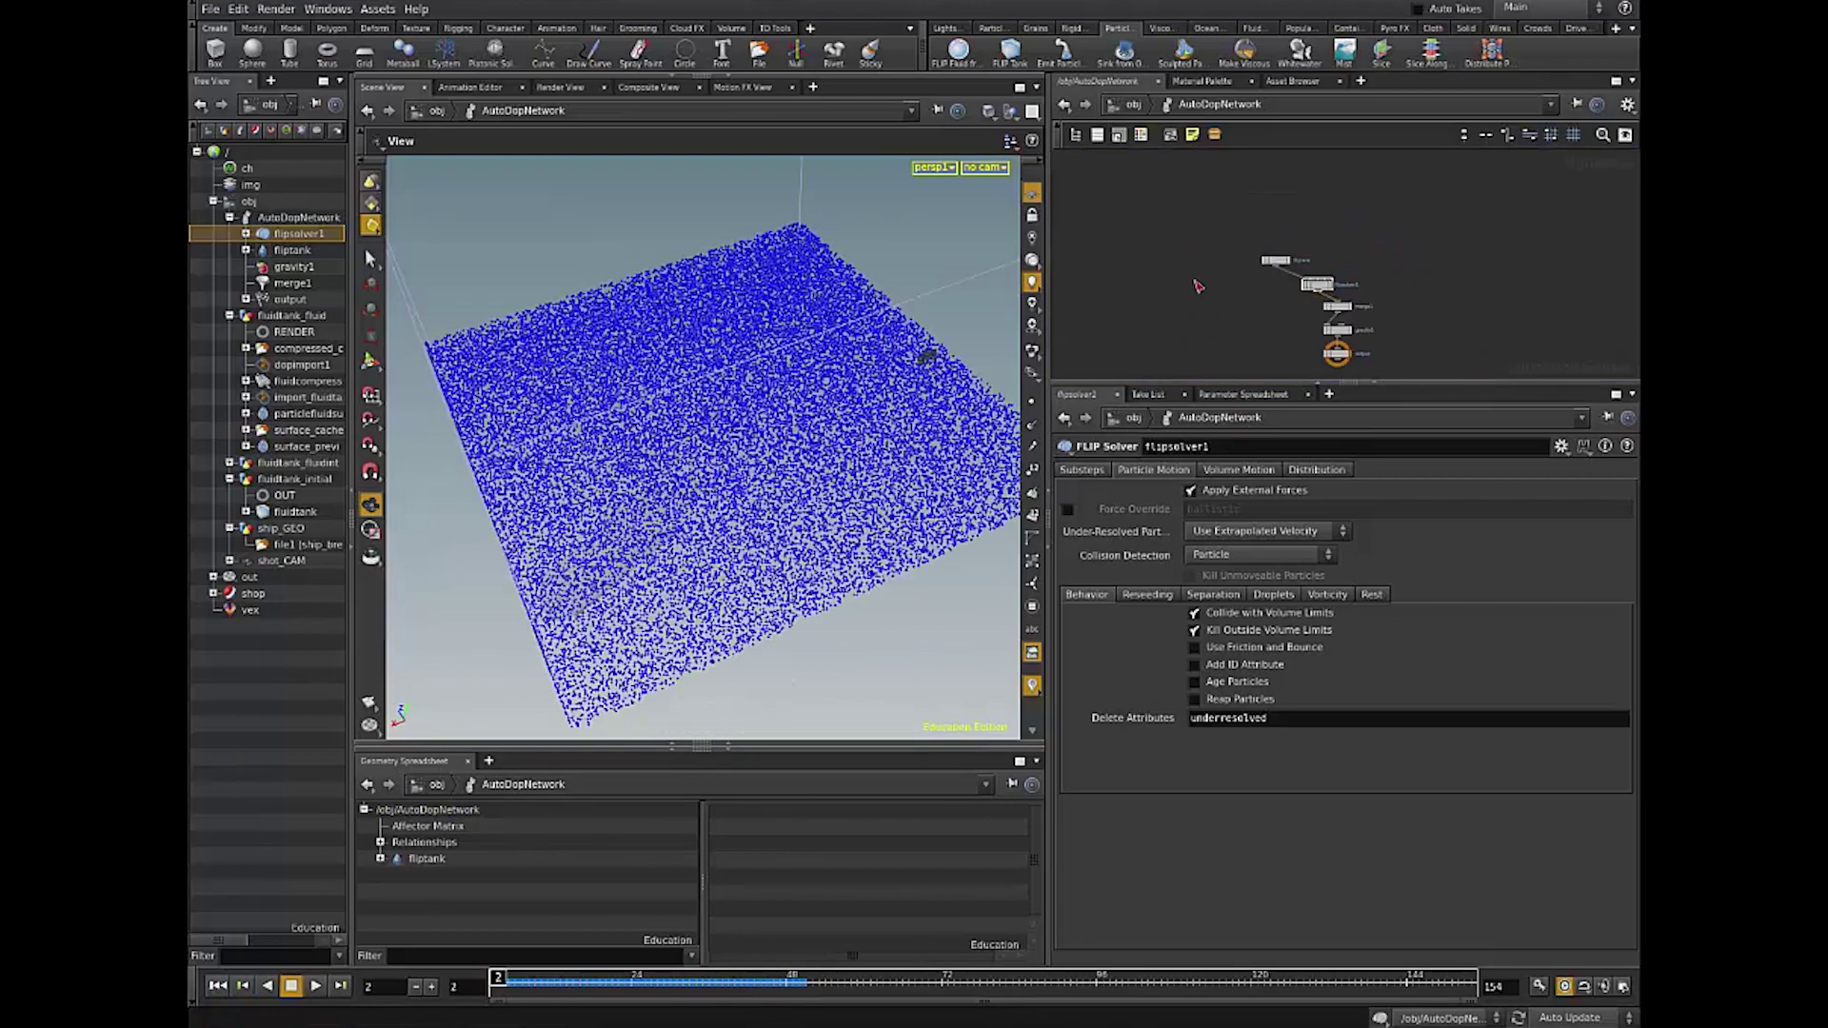
pyautogui.press('u')
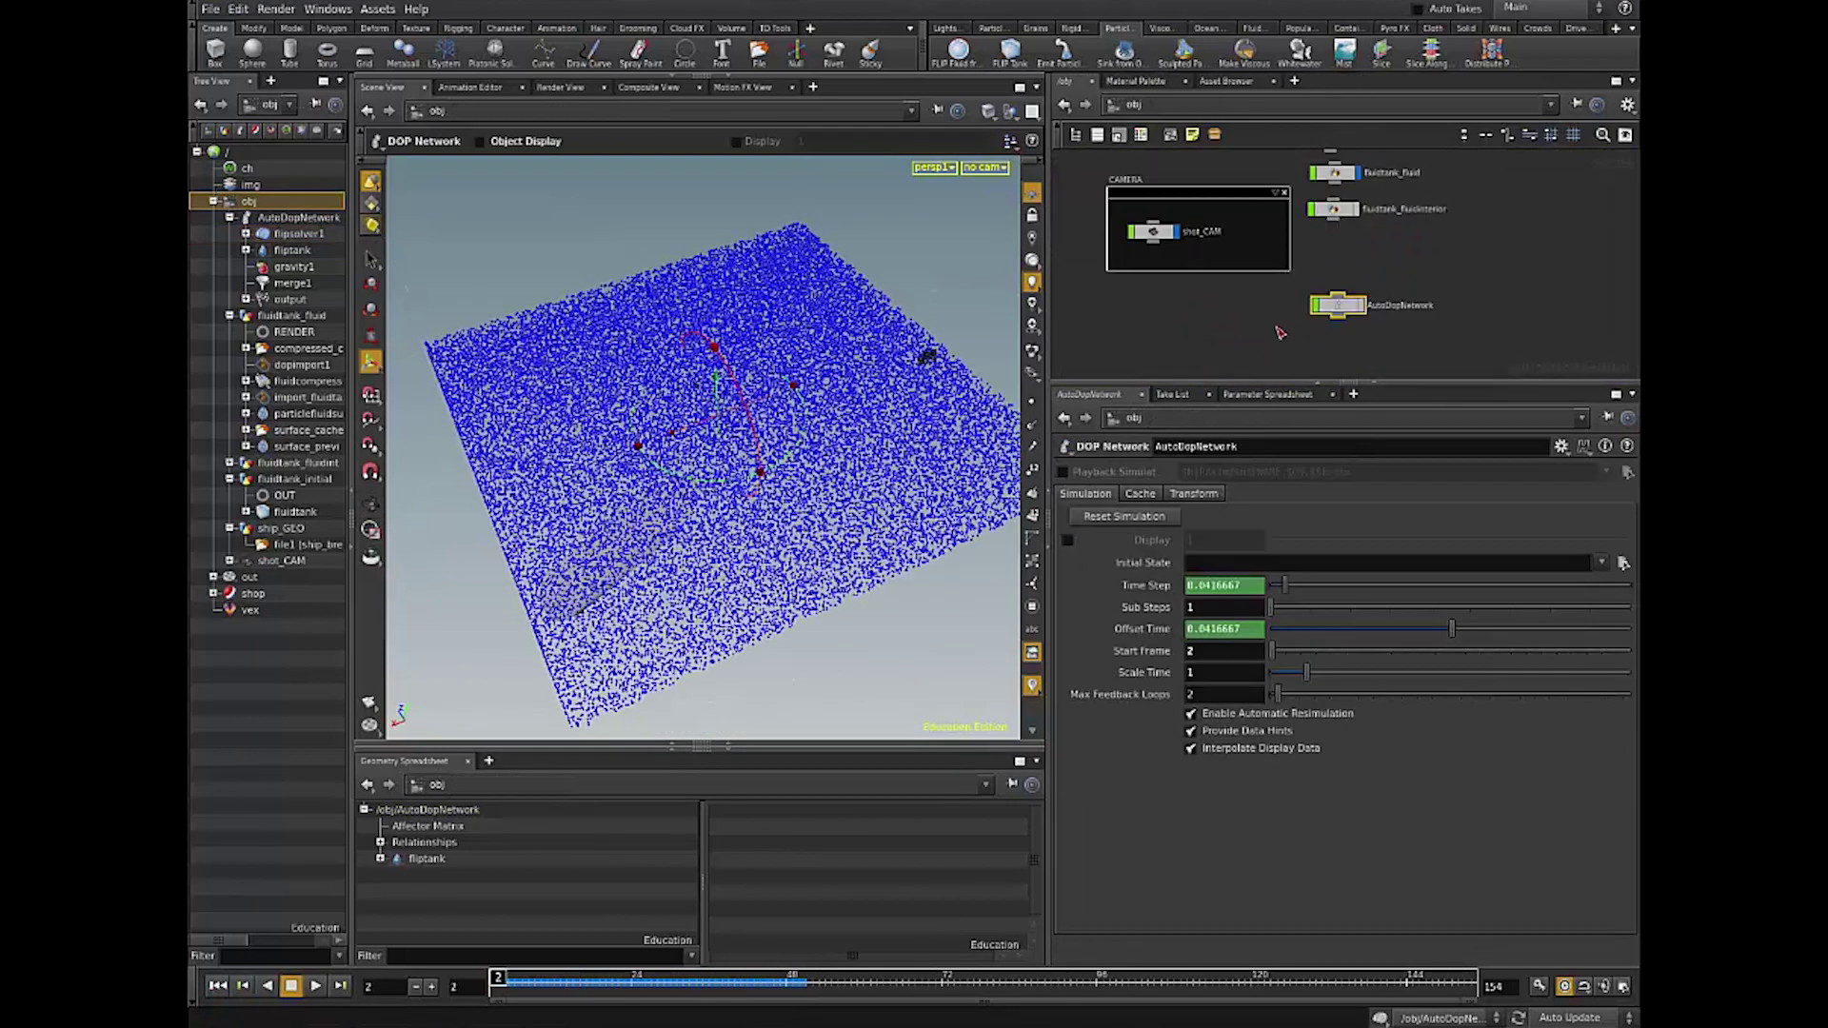
pyautogui.moveTo(1374, 289); pyautogui.dragTo(1360, 362, button='middle')
pyautogui.moveTo(1226, 255); pyautogui.dragTo(1335, 277, button='middle')
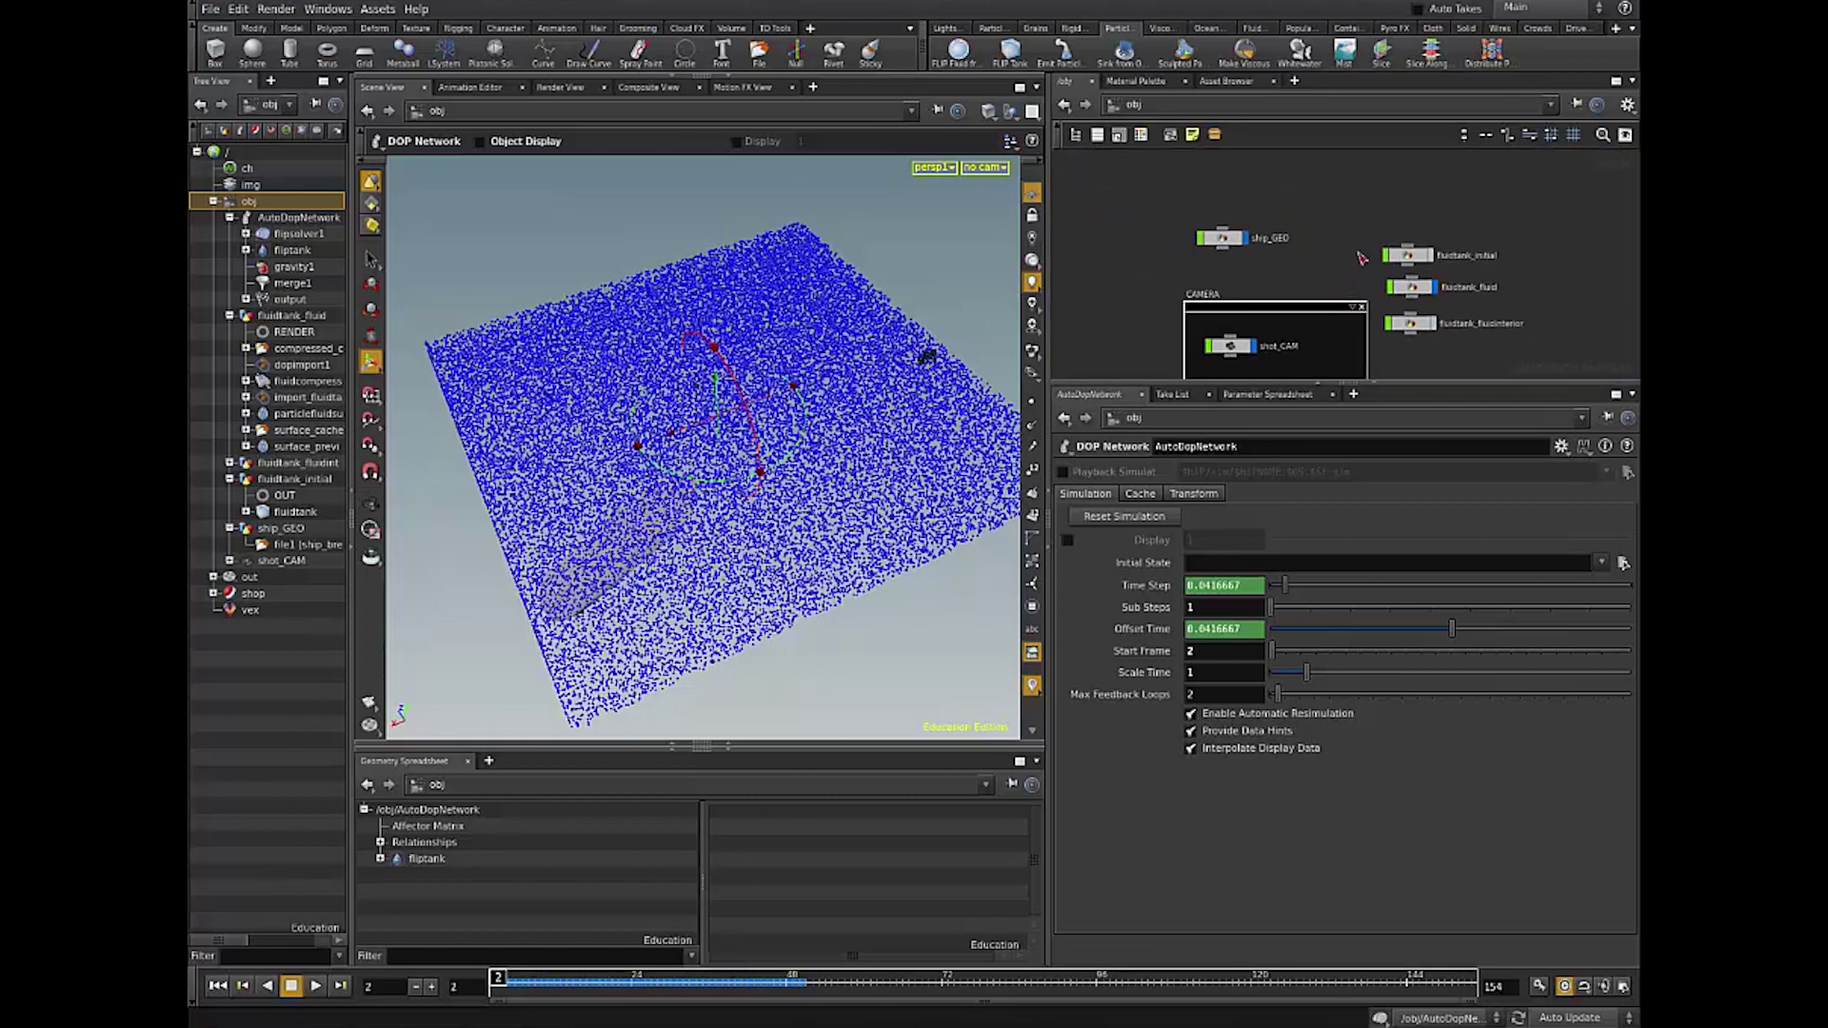
pyautogui.click(1220, 238)
pyautogui.moveTo(1144, 202); pyautogui.dragTo(1343, 295)
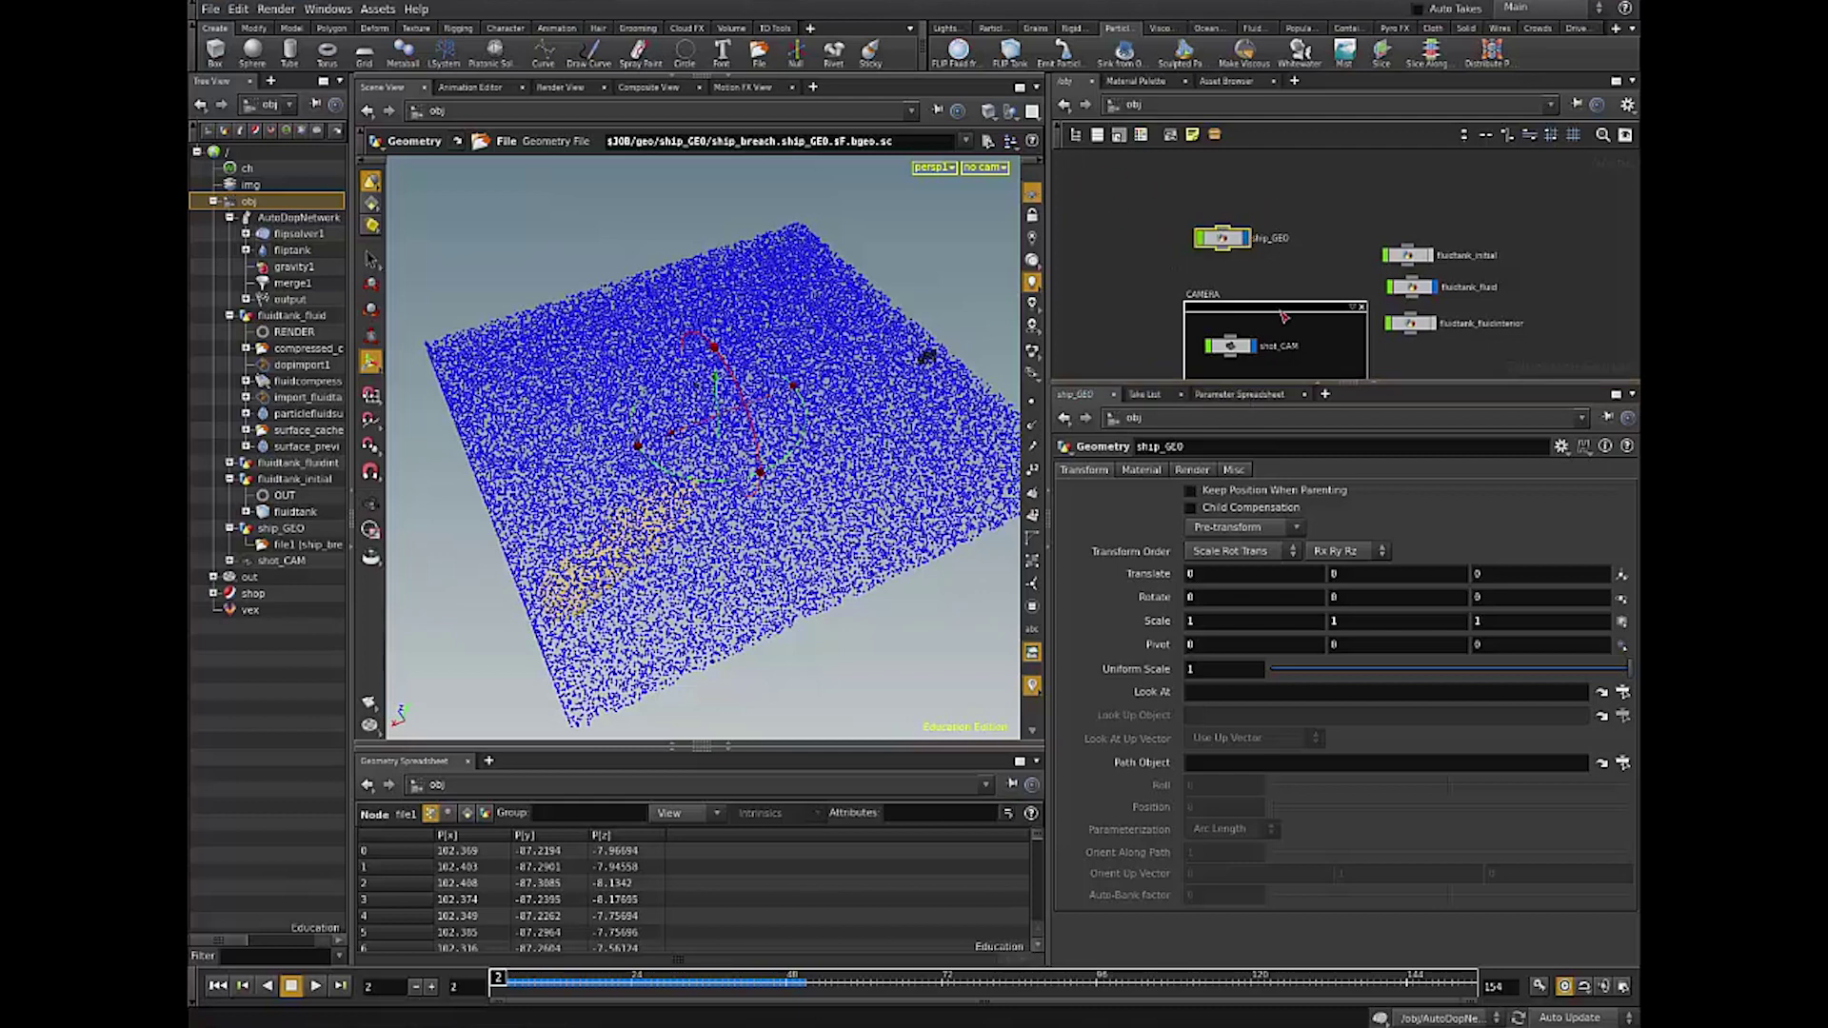
pyautogui.moveTo(1331, 192); pyautogui.dragTo(1179, 265)
pyautogui.click(1074, 29)
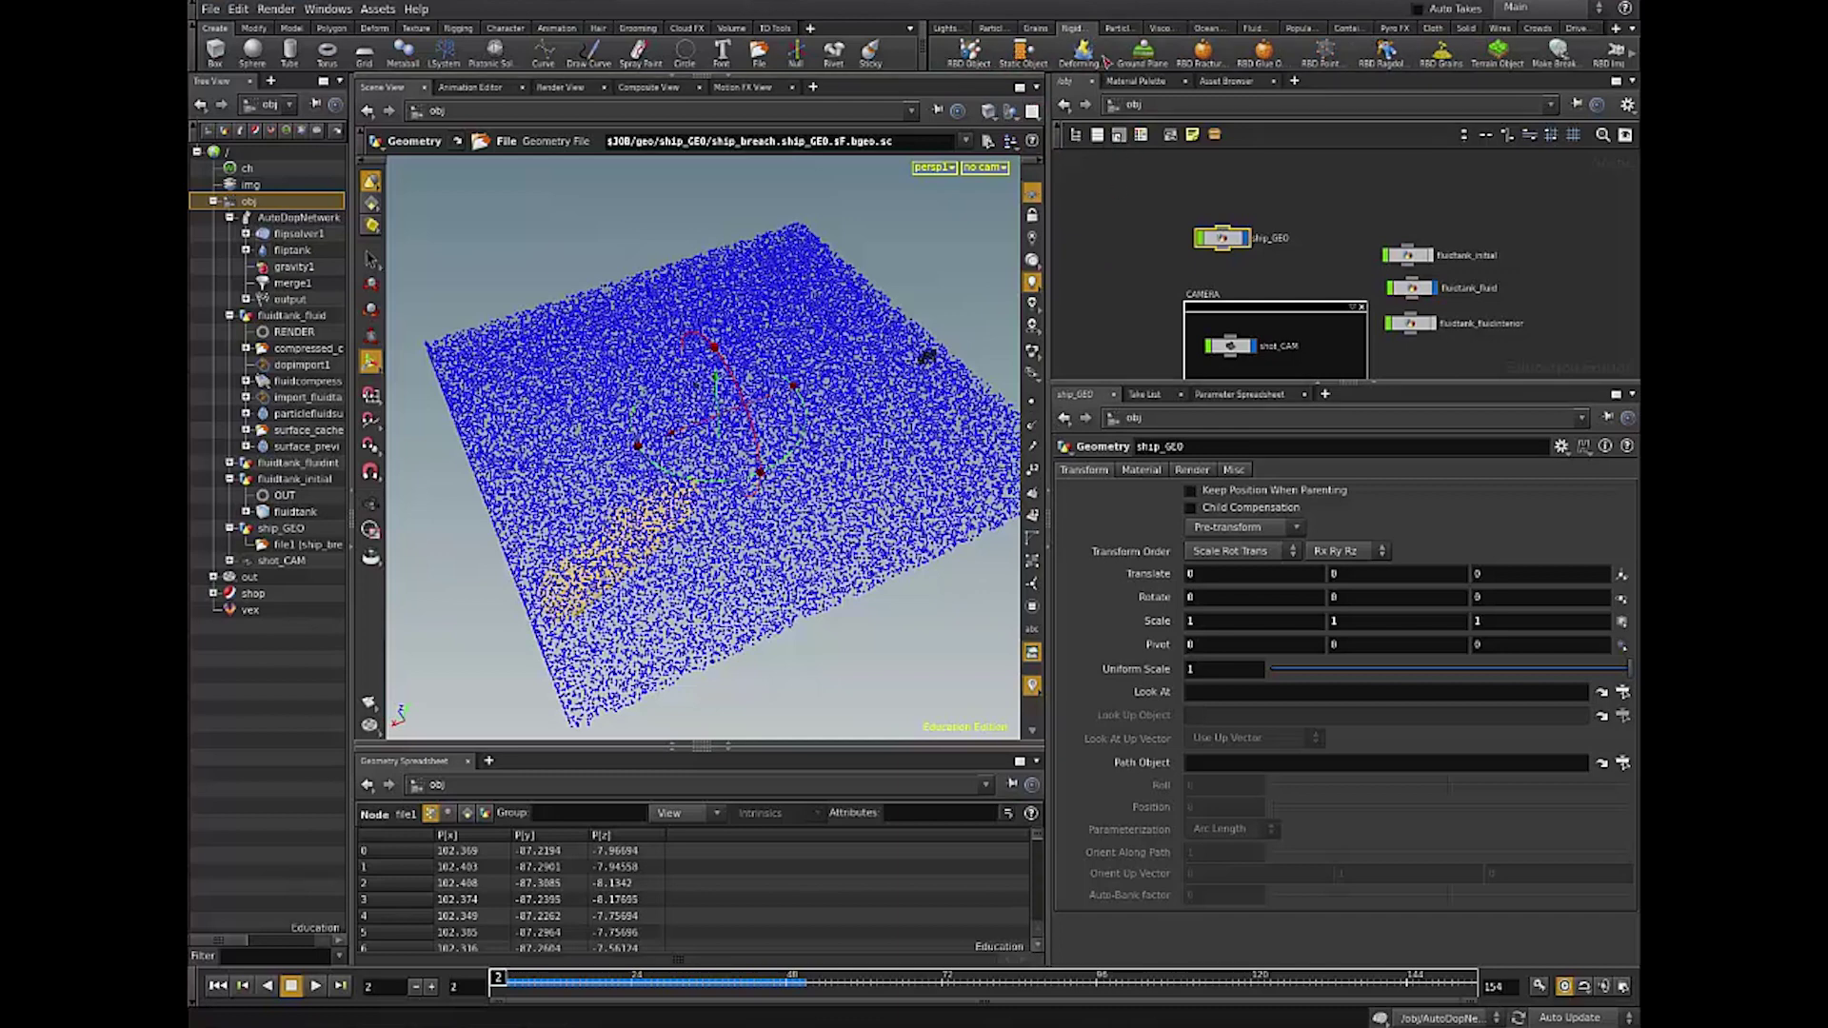
pyautogui.click(1023, 52)
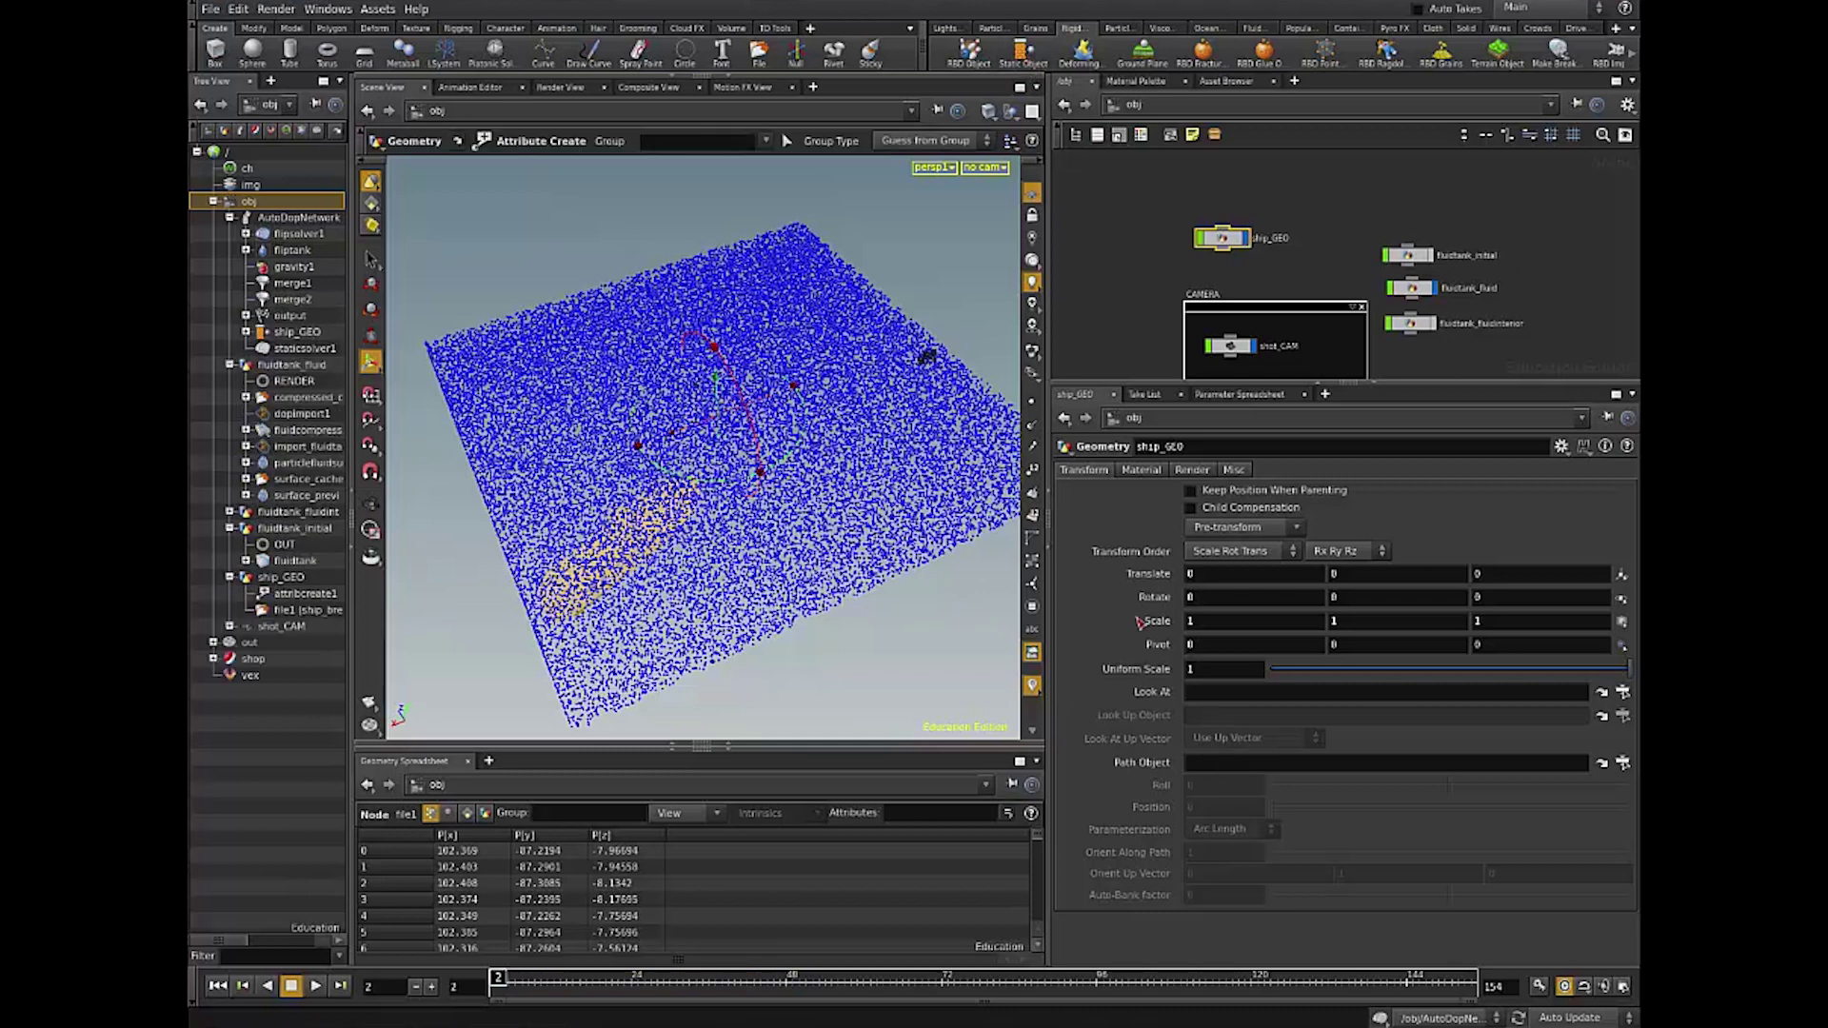
# Step: Open the ship_GEO network and move the attribcreate1 node further below the file1 node
pyautogui.doubleClick(1221, 238)
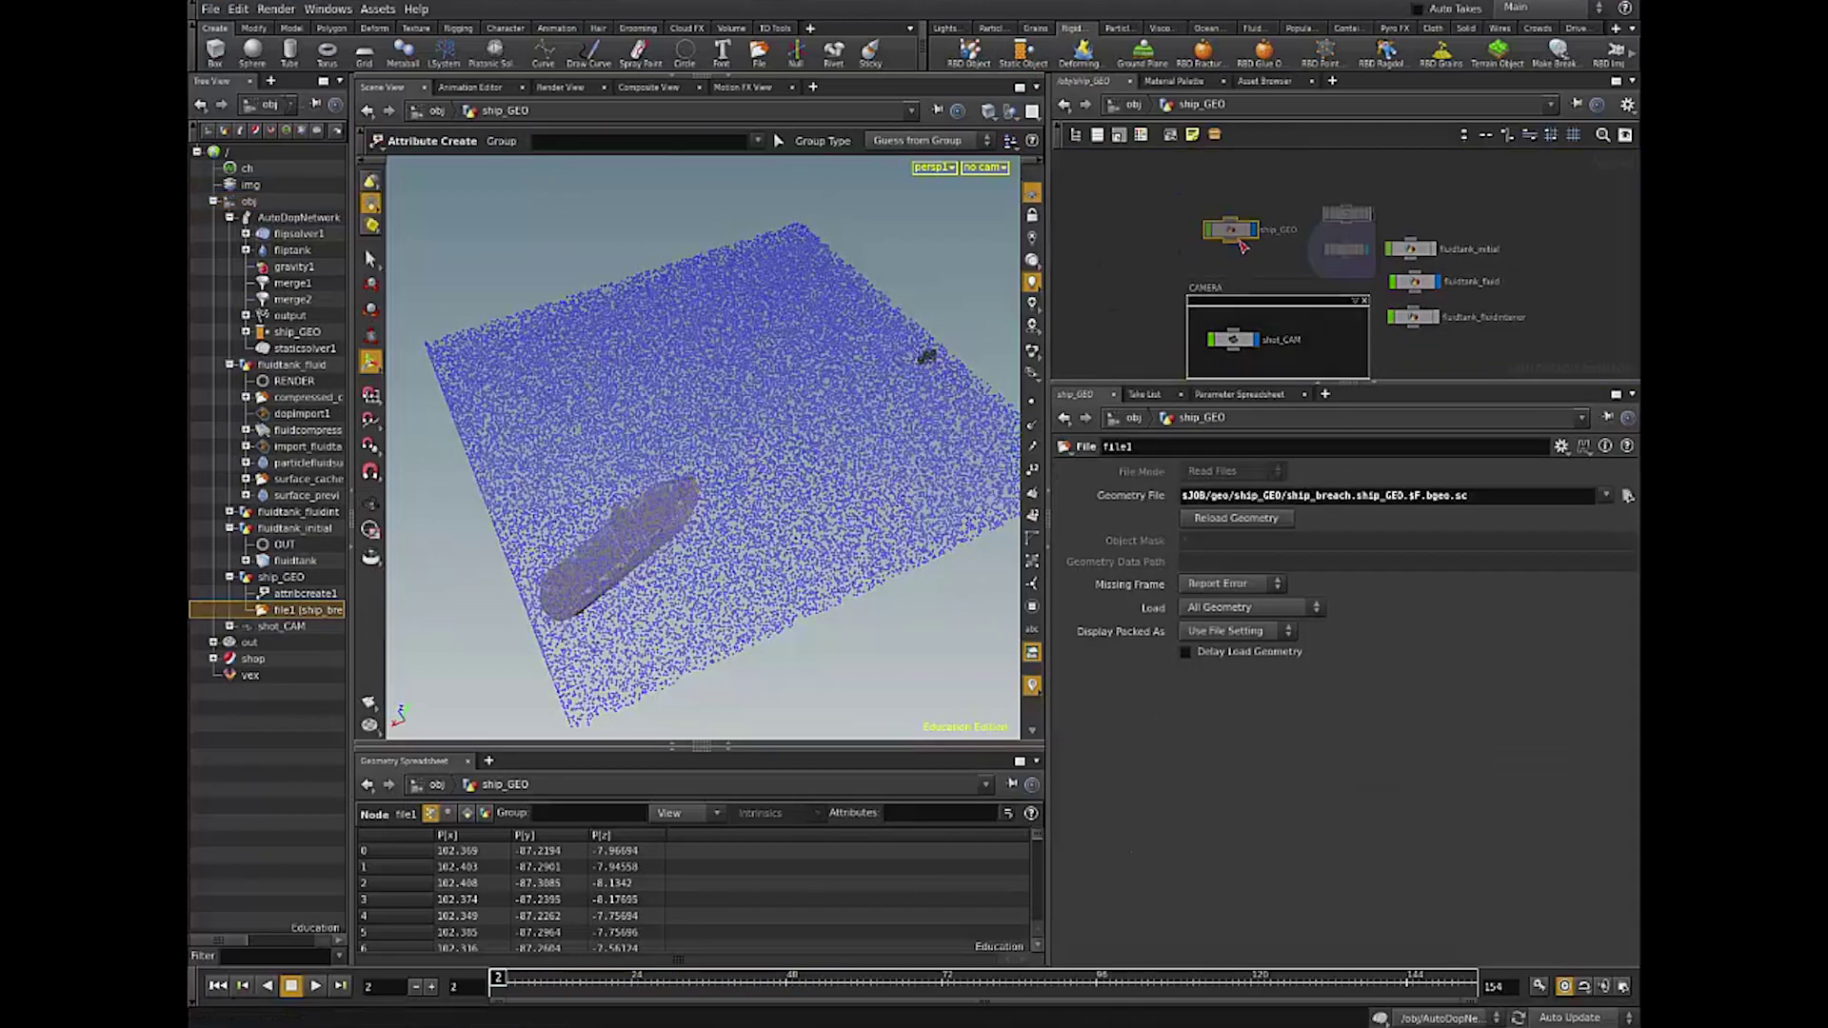
pyautogui.scroll(2, 1232, 290)
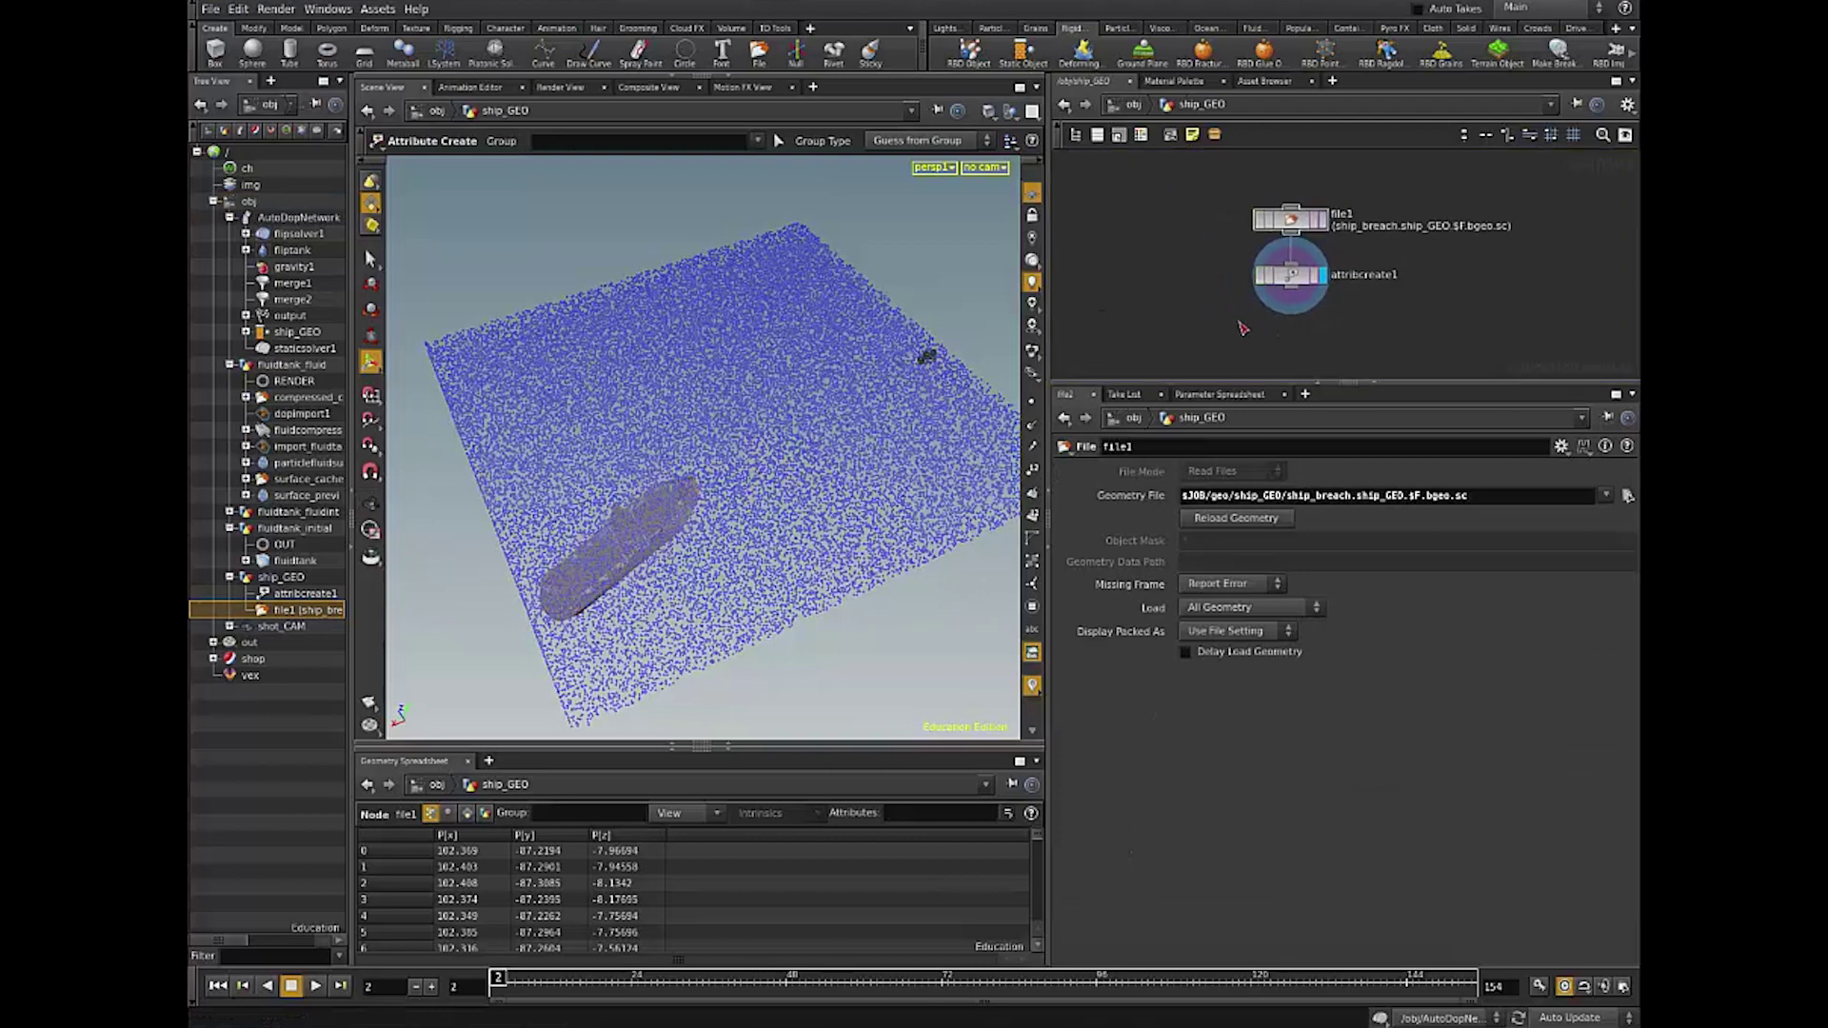
pyautogui.moveTo(1111, 287); pyautogui.dragTo(1007, 285, button='middle')
pyautogui.moveTo(1186, 278); pyautogui.dragTo(1186, 350)
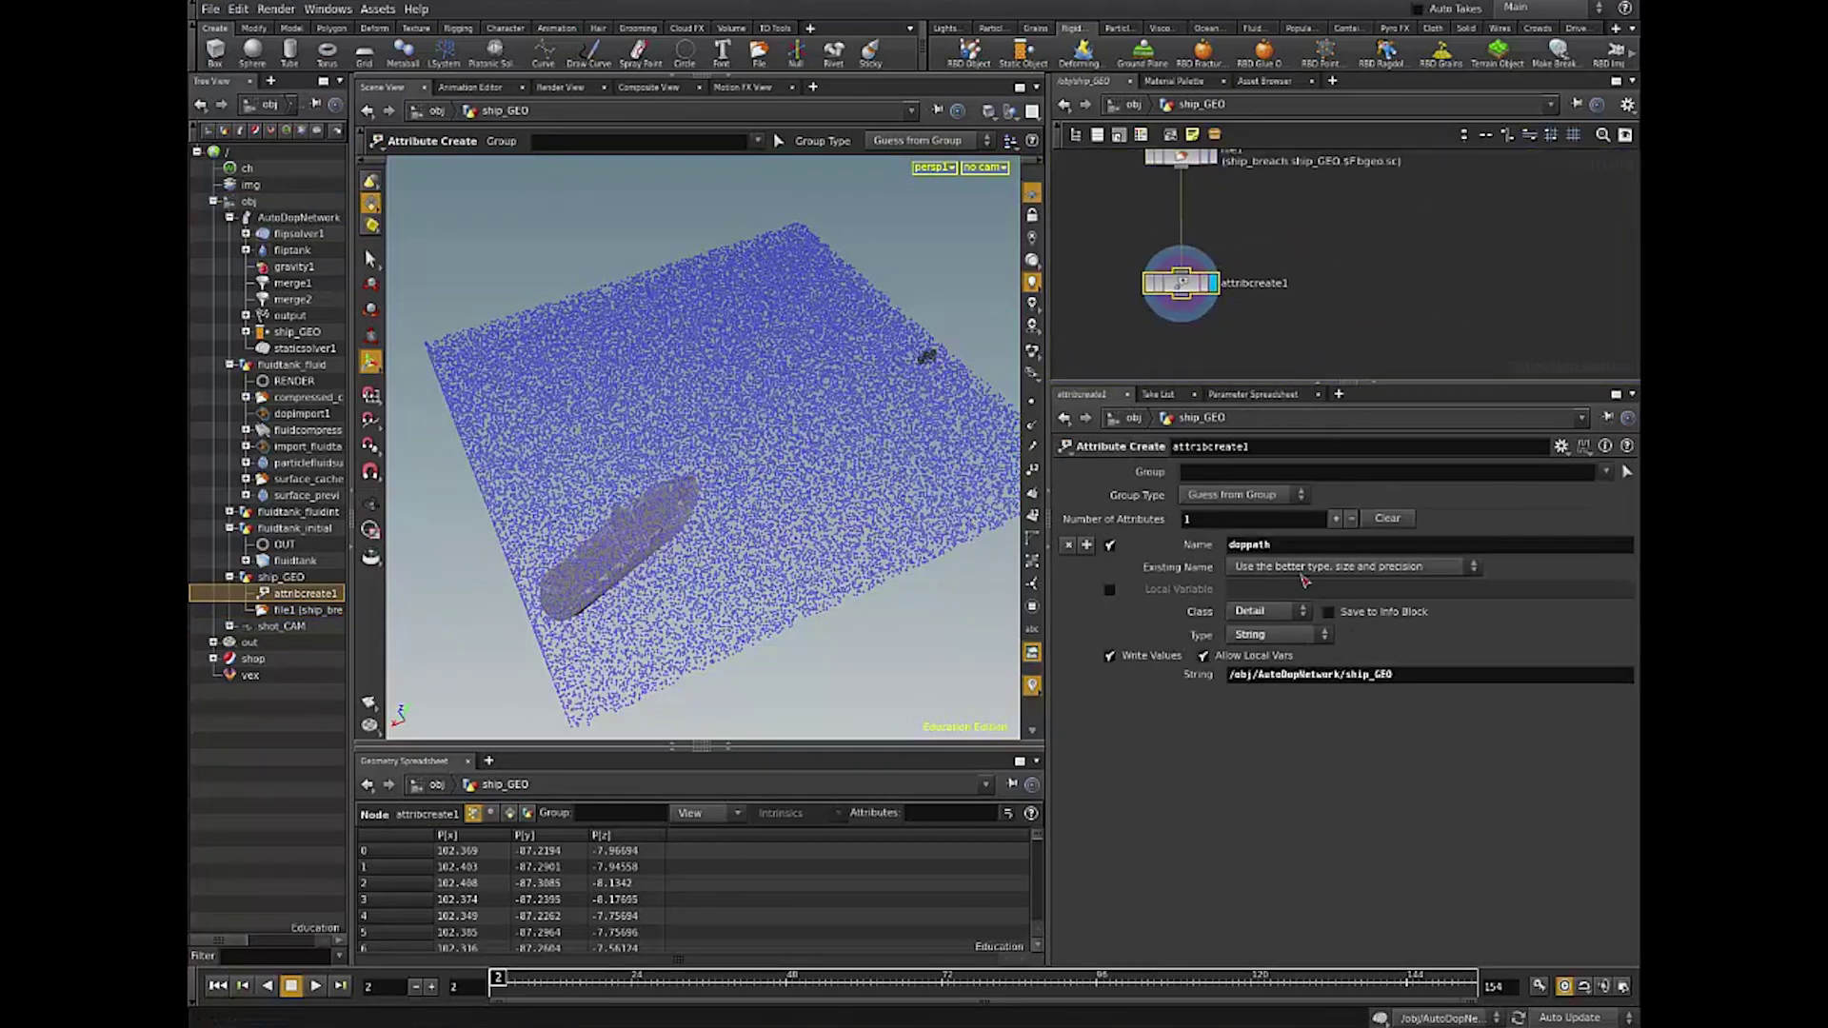
# Step: Examine the doppath attribute name and its string path in the attribcreate1 parameters
pyautogui.doubleClick(1323, 547)
pyautogui.doubleClick(1439, 676)
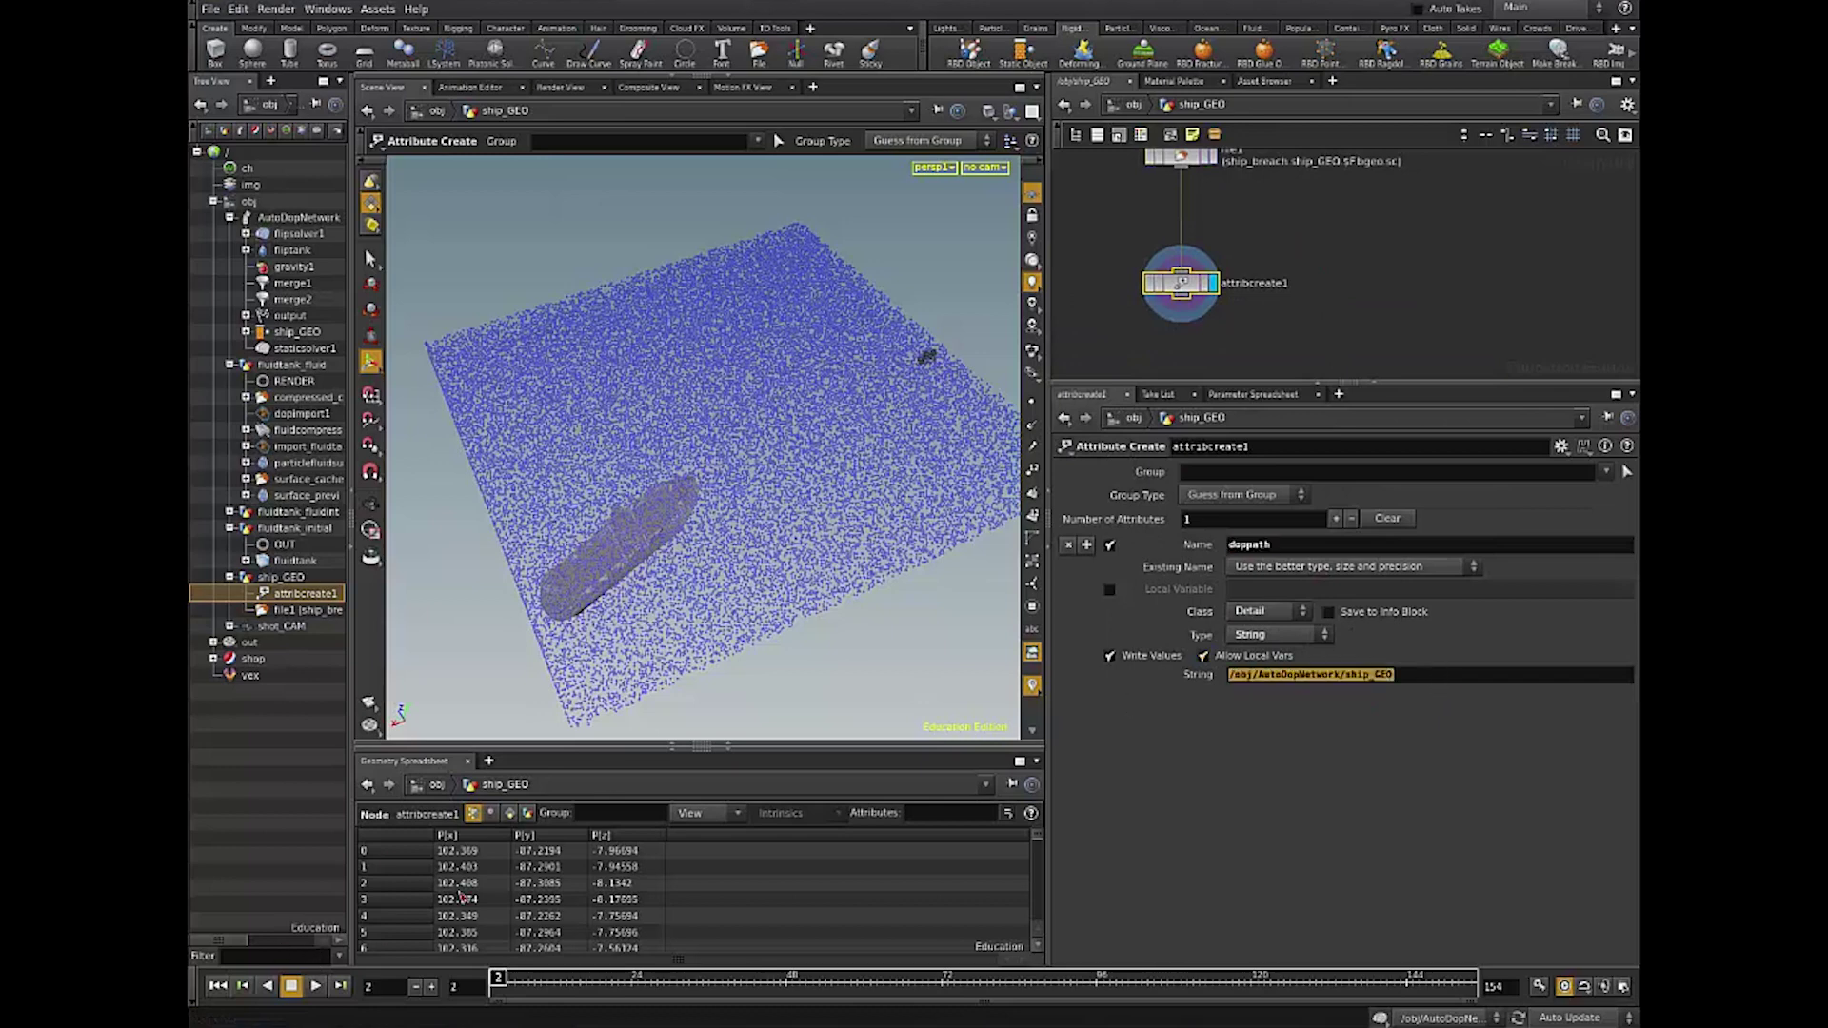
pyautogui.click(1289, 676)
pyautogui.click(1470, 671)
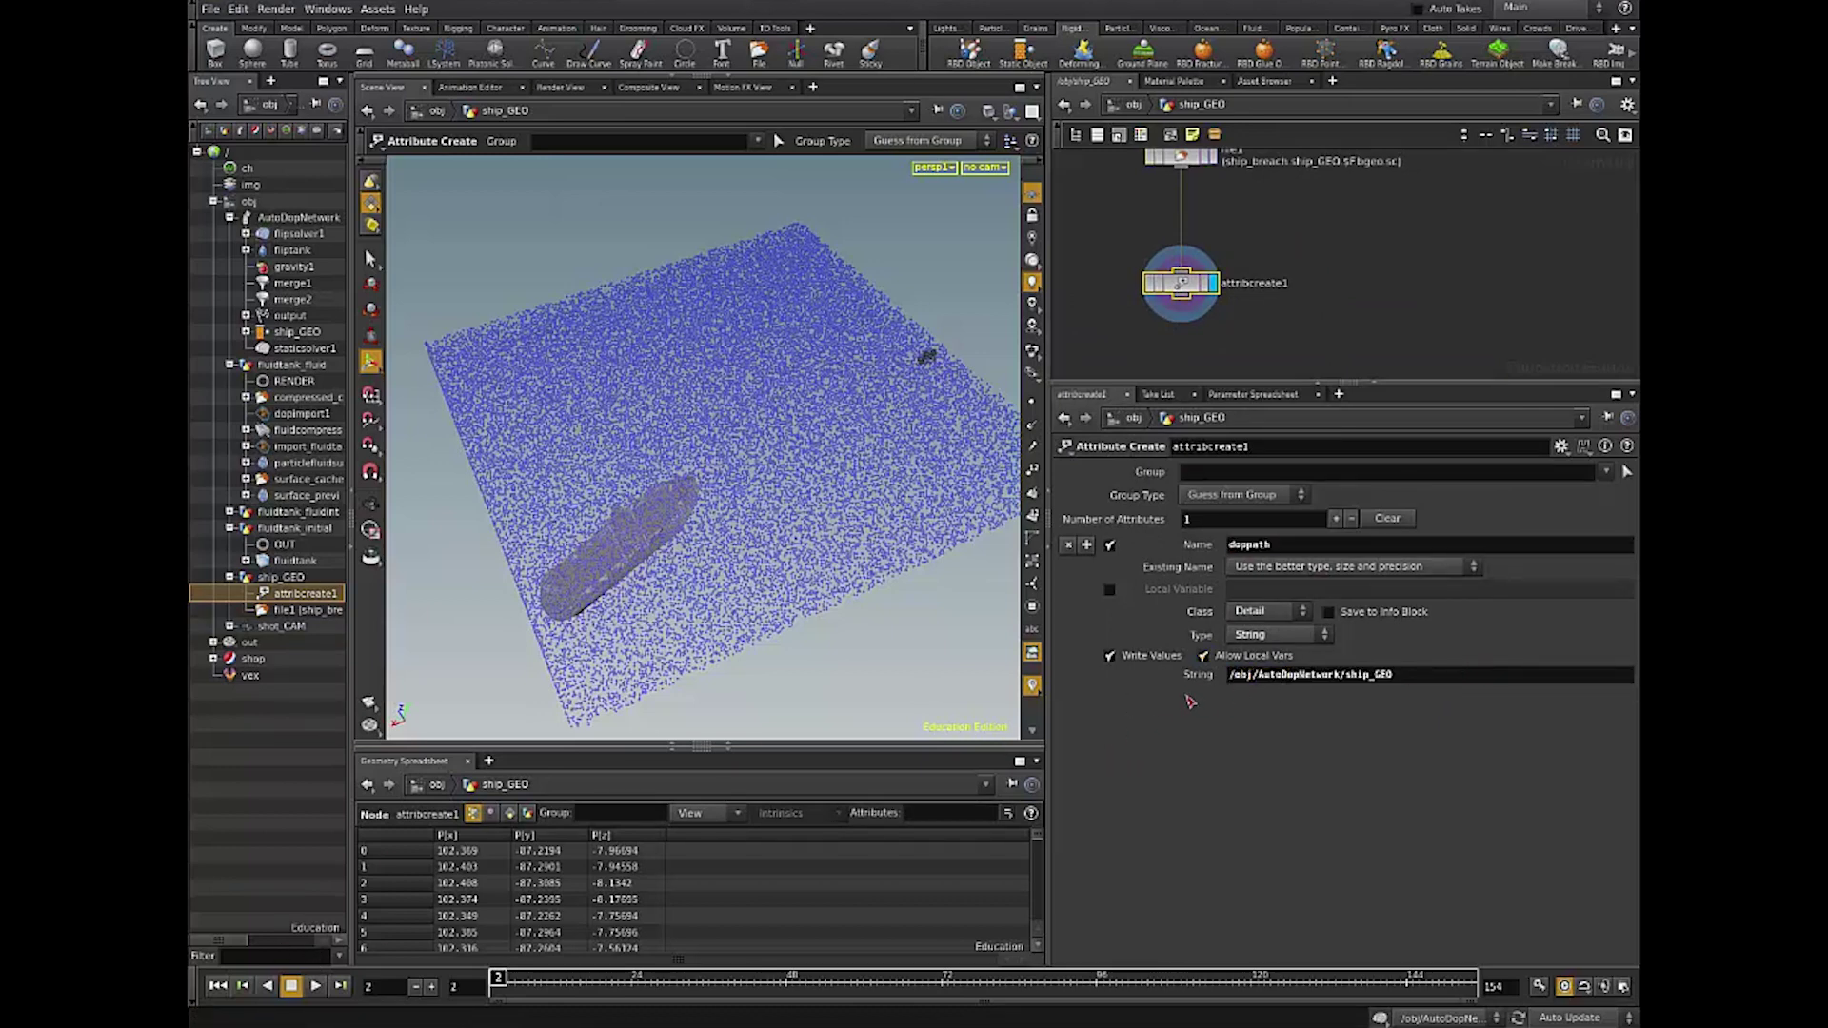
pyautogui.moveTo(1229, 675); pyautogui.dragTo(1582, 675)
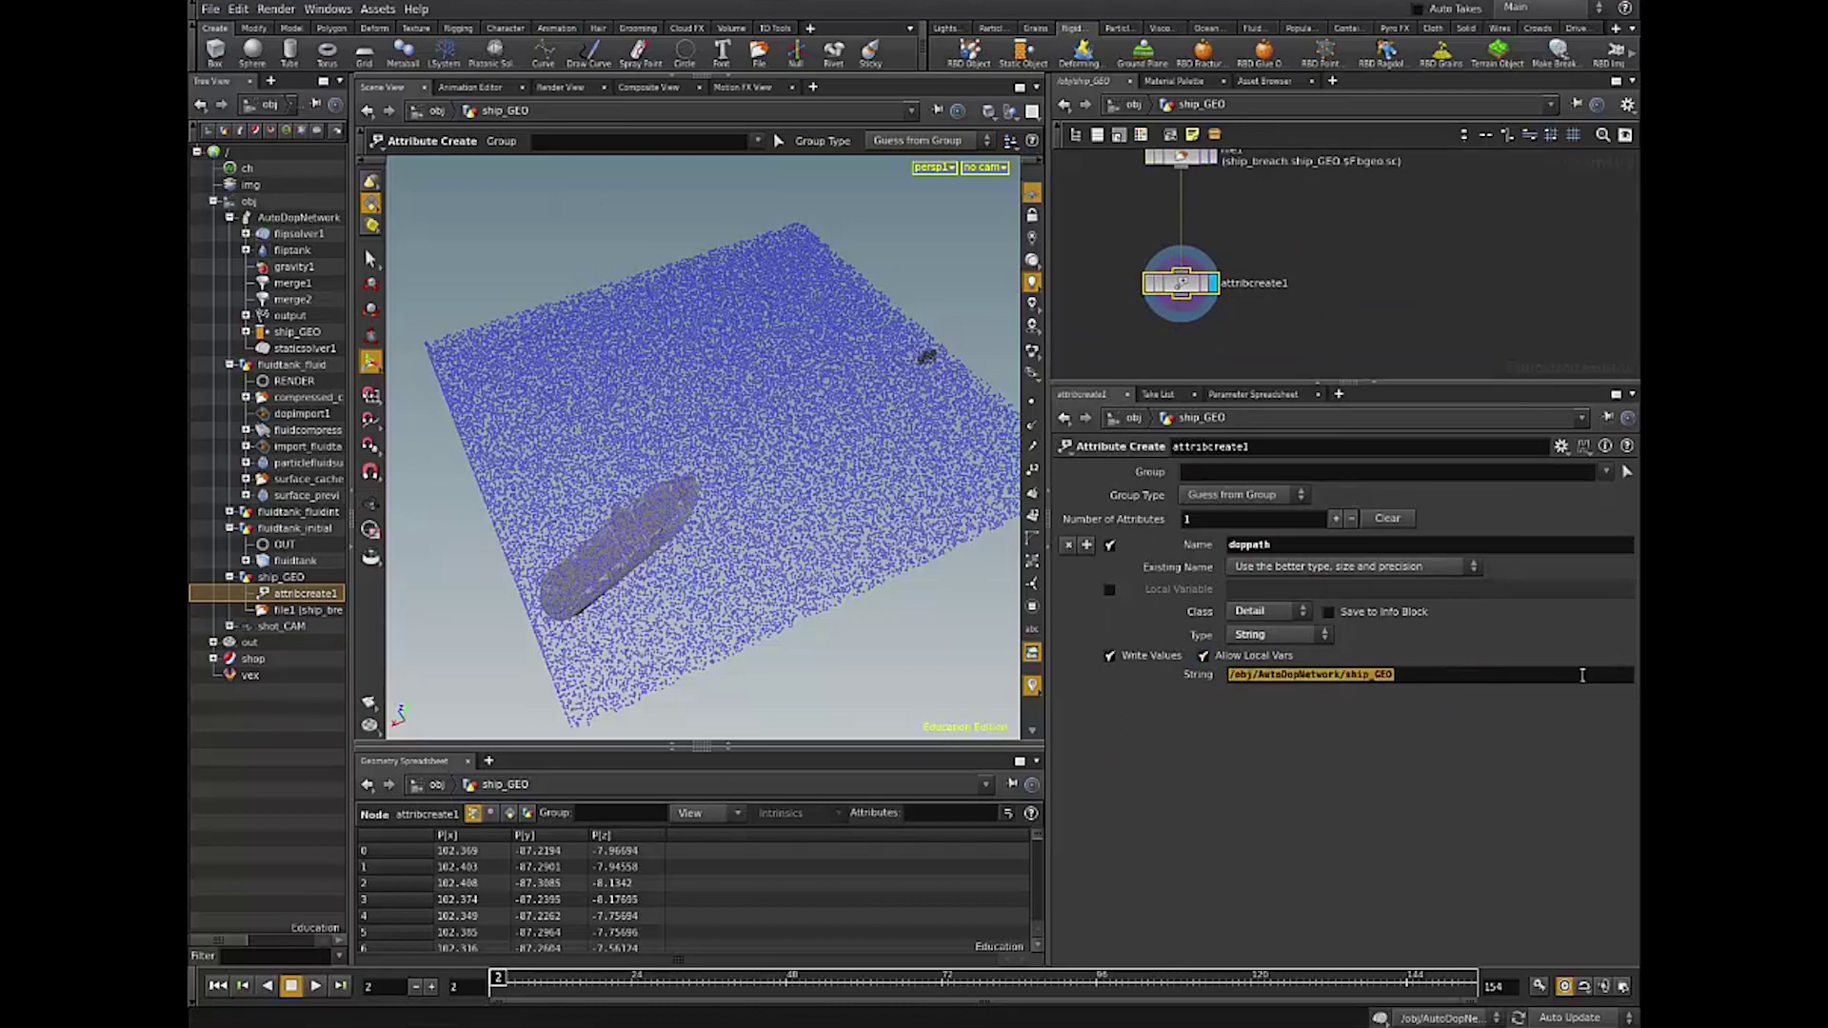
pyautogui.click(1253, 678)
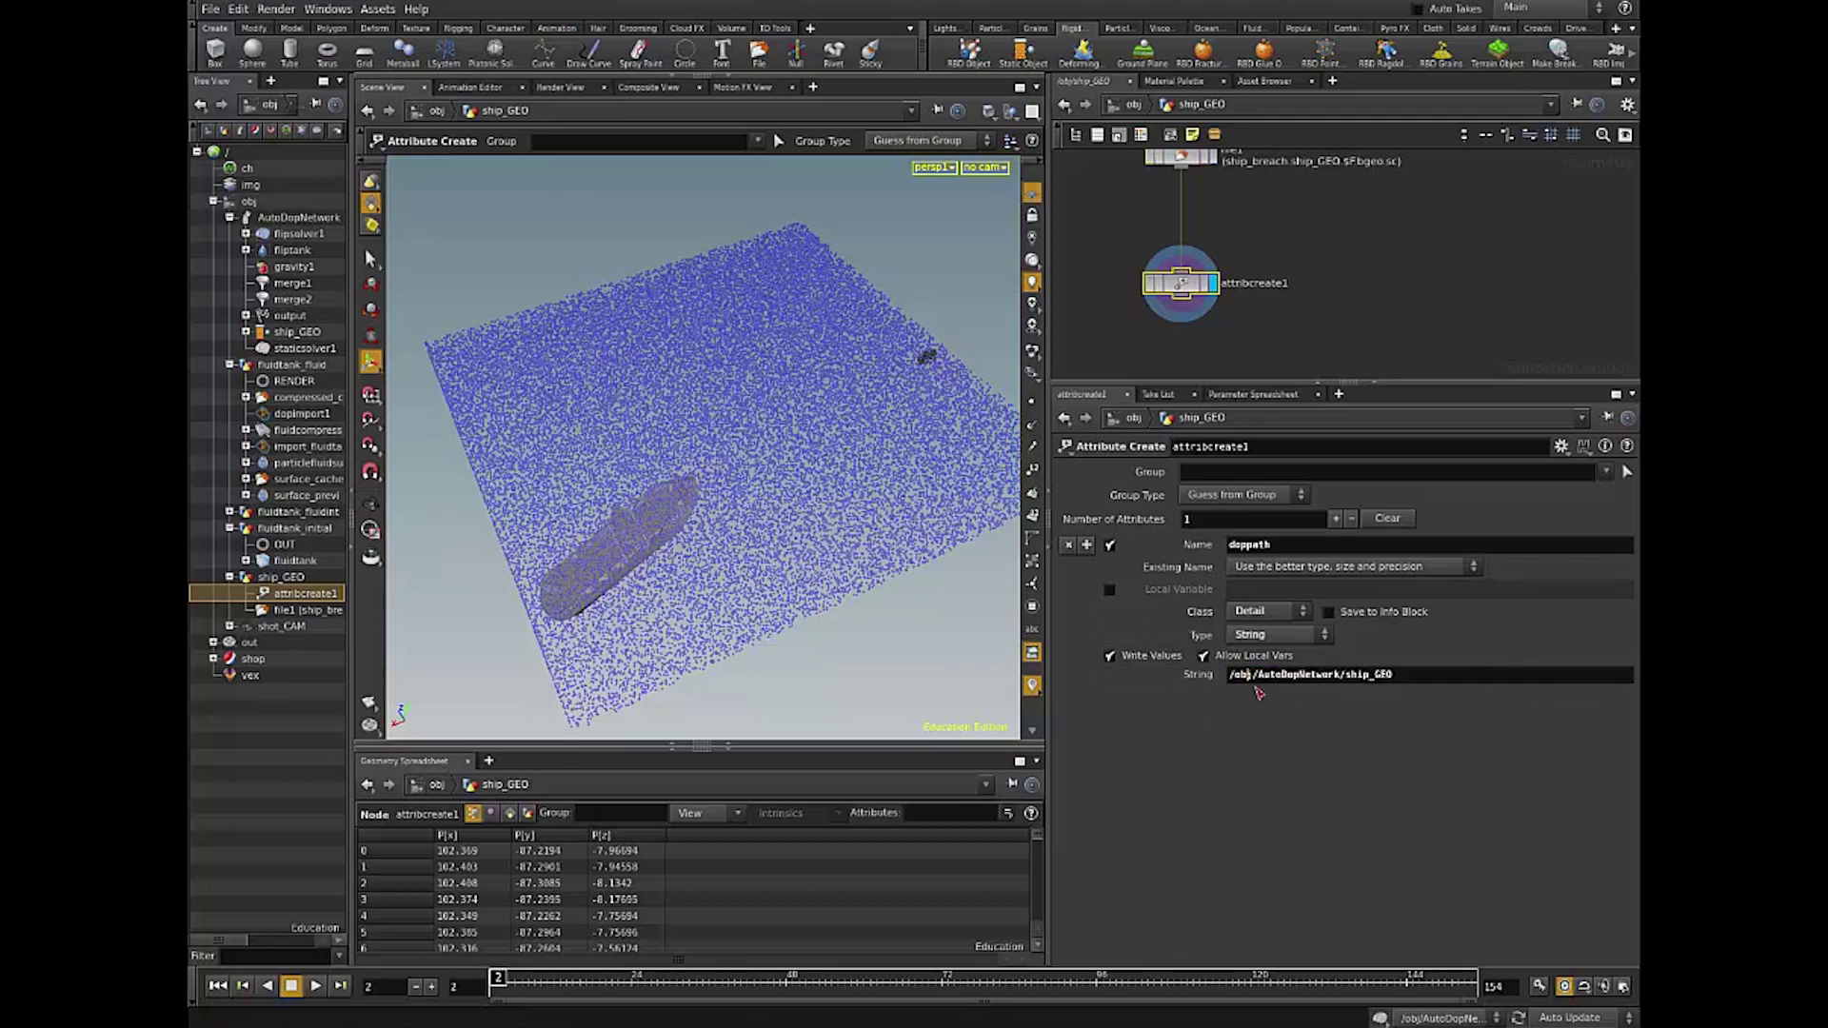
pyautogui.moveTo(1268, 675); pyautogui.dragTo(1390, 677)
pyautogui.click(1390, 675)
# Step: Insert a Null node between file1 and attribcreate1 and name it OUT_DOPS
pyautogui.moveTo(1380, 256); pyautogui.dragTo(1395, 297, button='middle')
pyautogui.click(1233, 219)
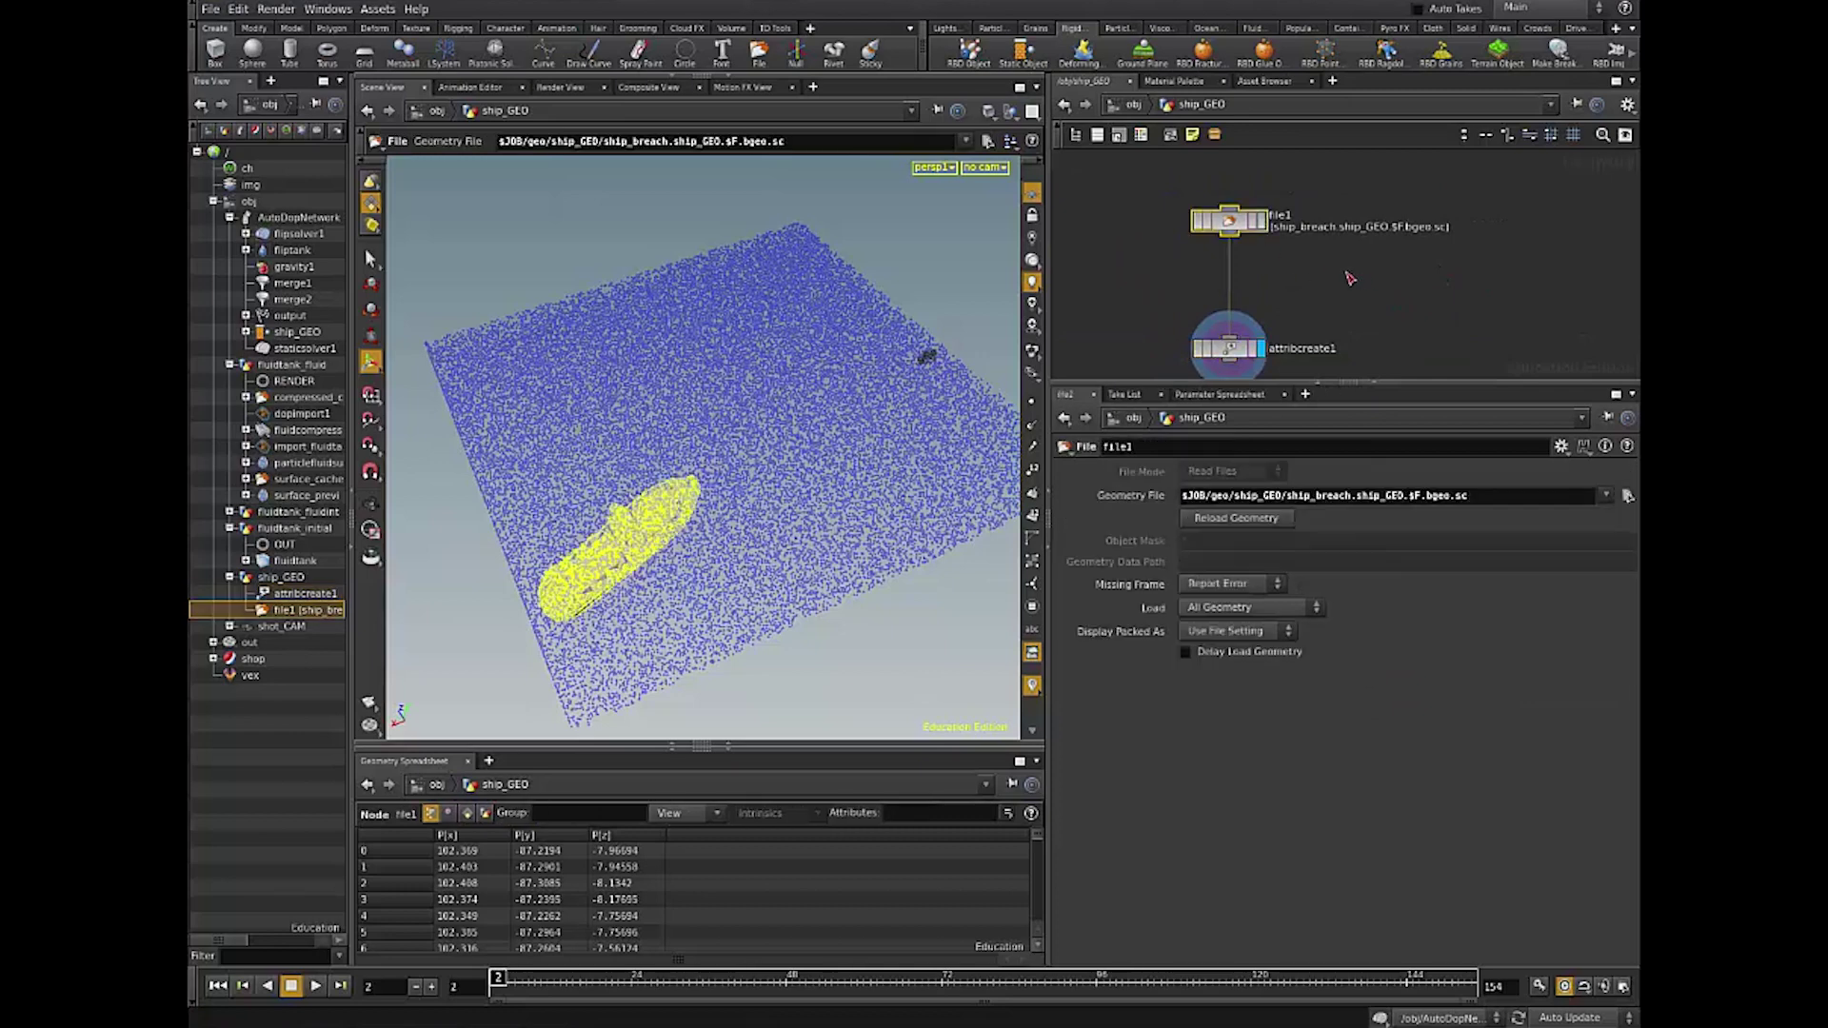
pyautogui.press('Tab')
pyautogui.write('null')
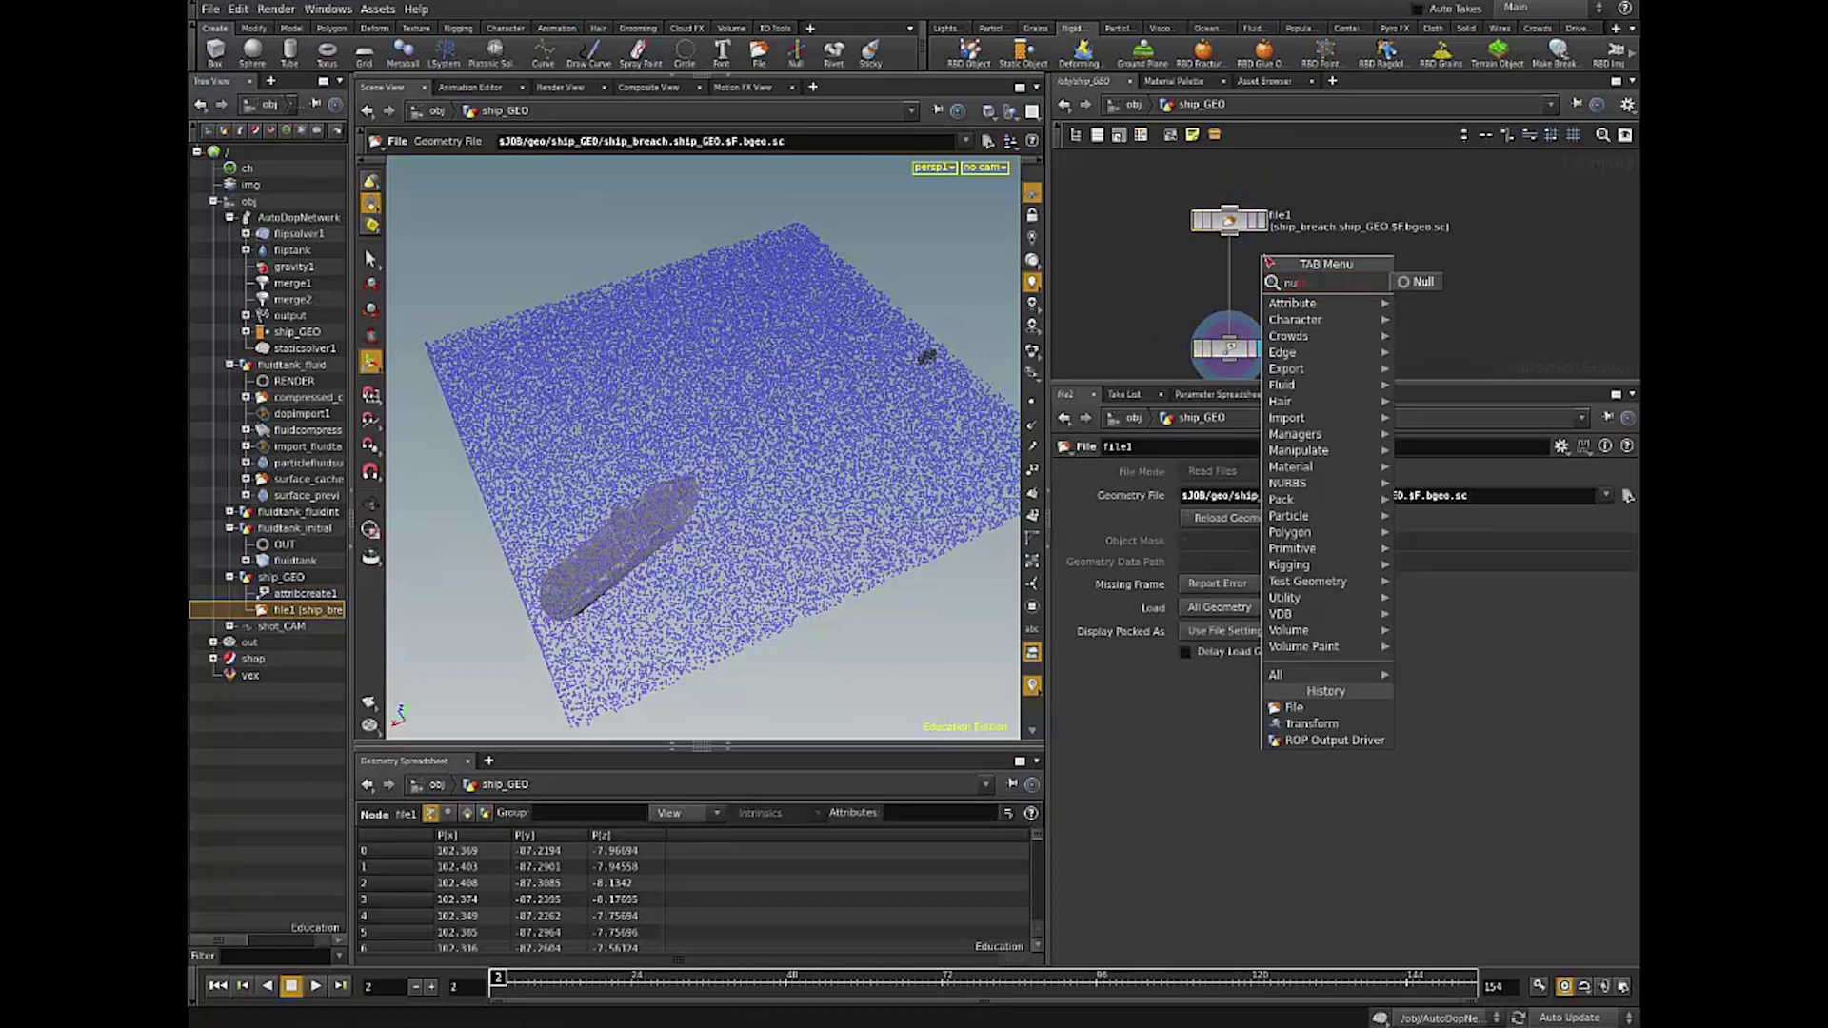
pyautogui.press('Return')
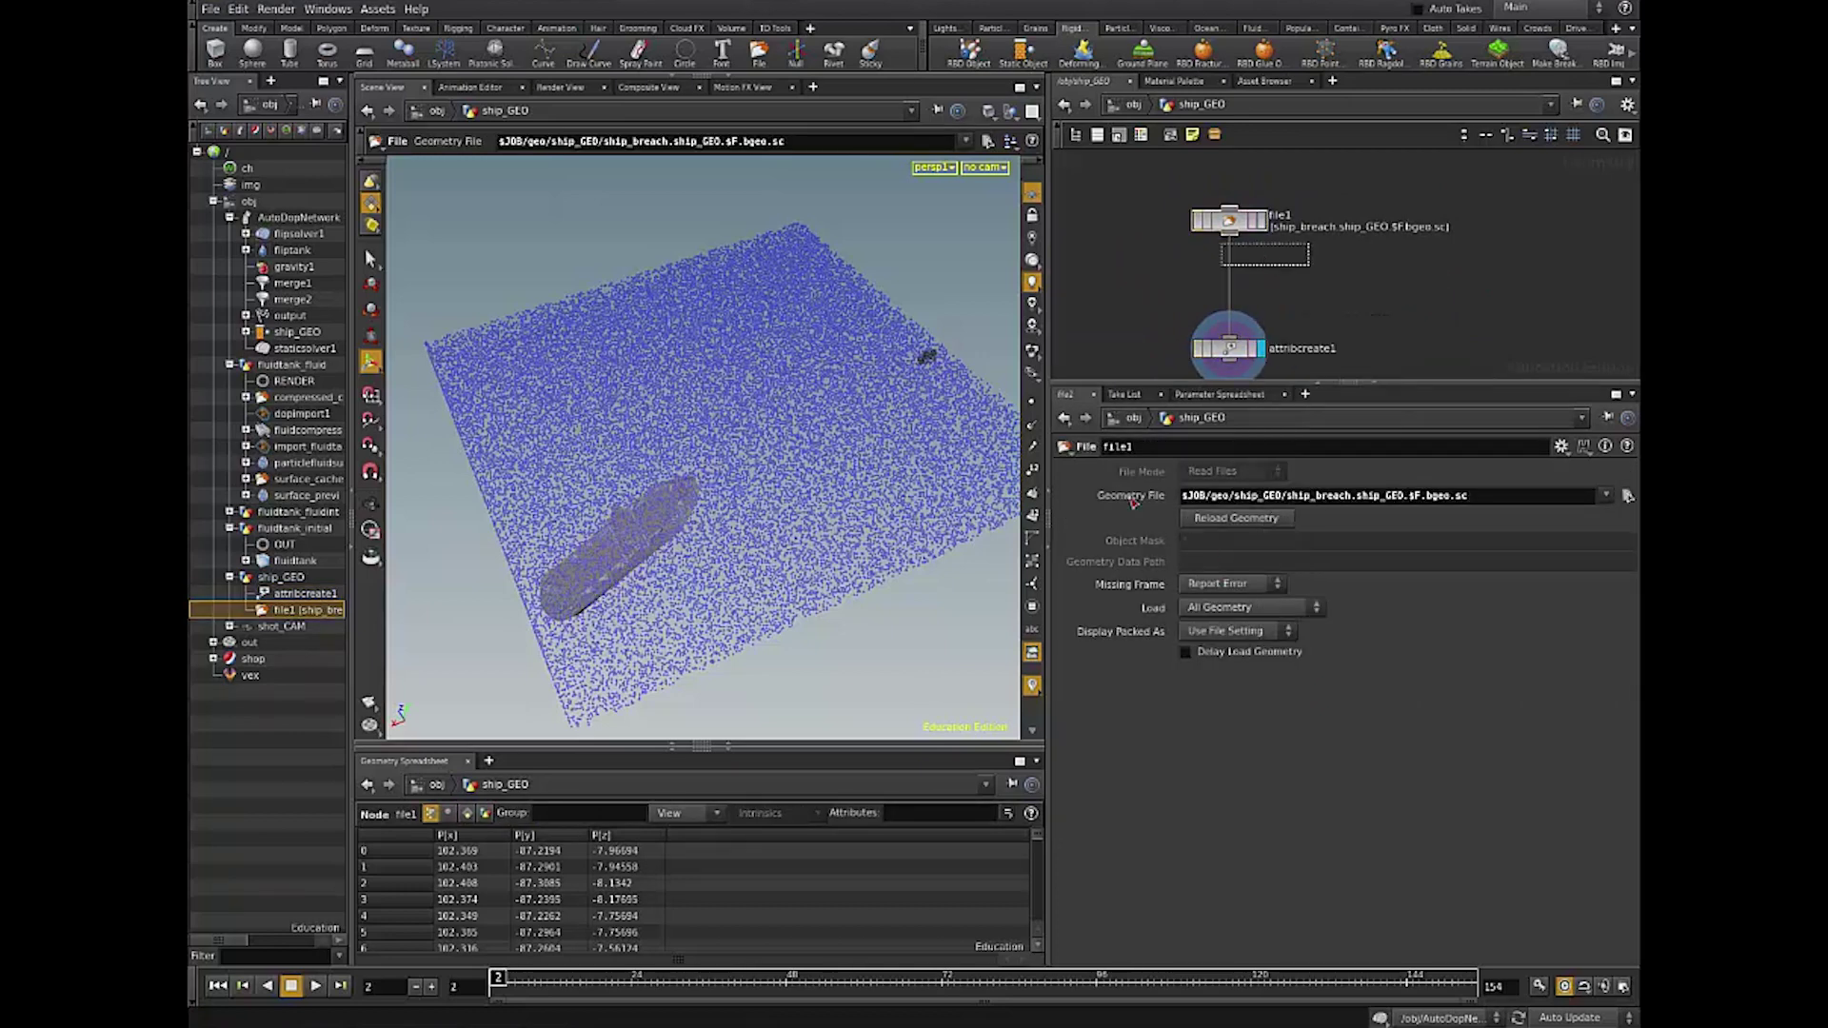
pyautogui.click(1235, 283)
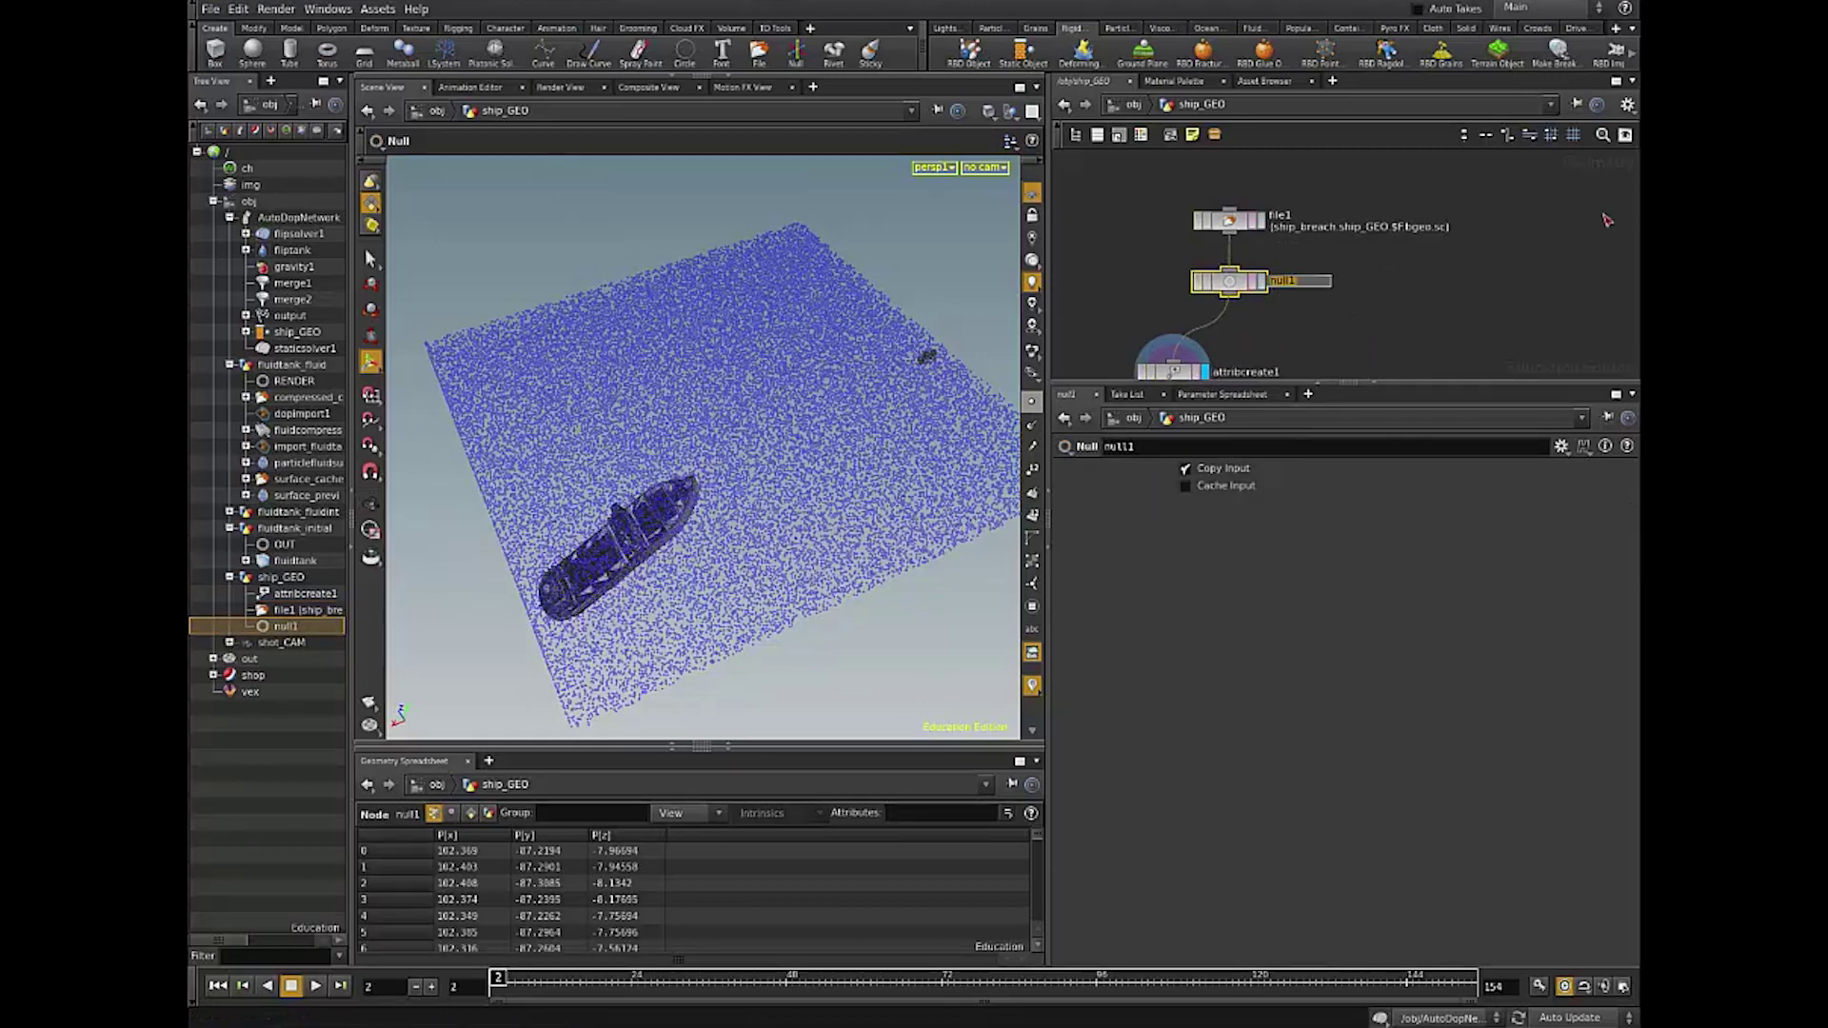
pyautogui.press('Return')
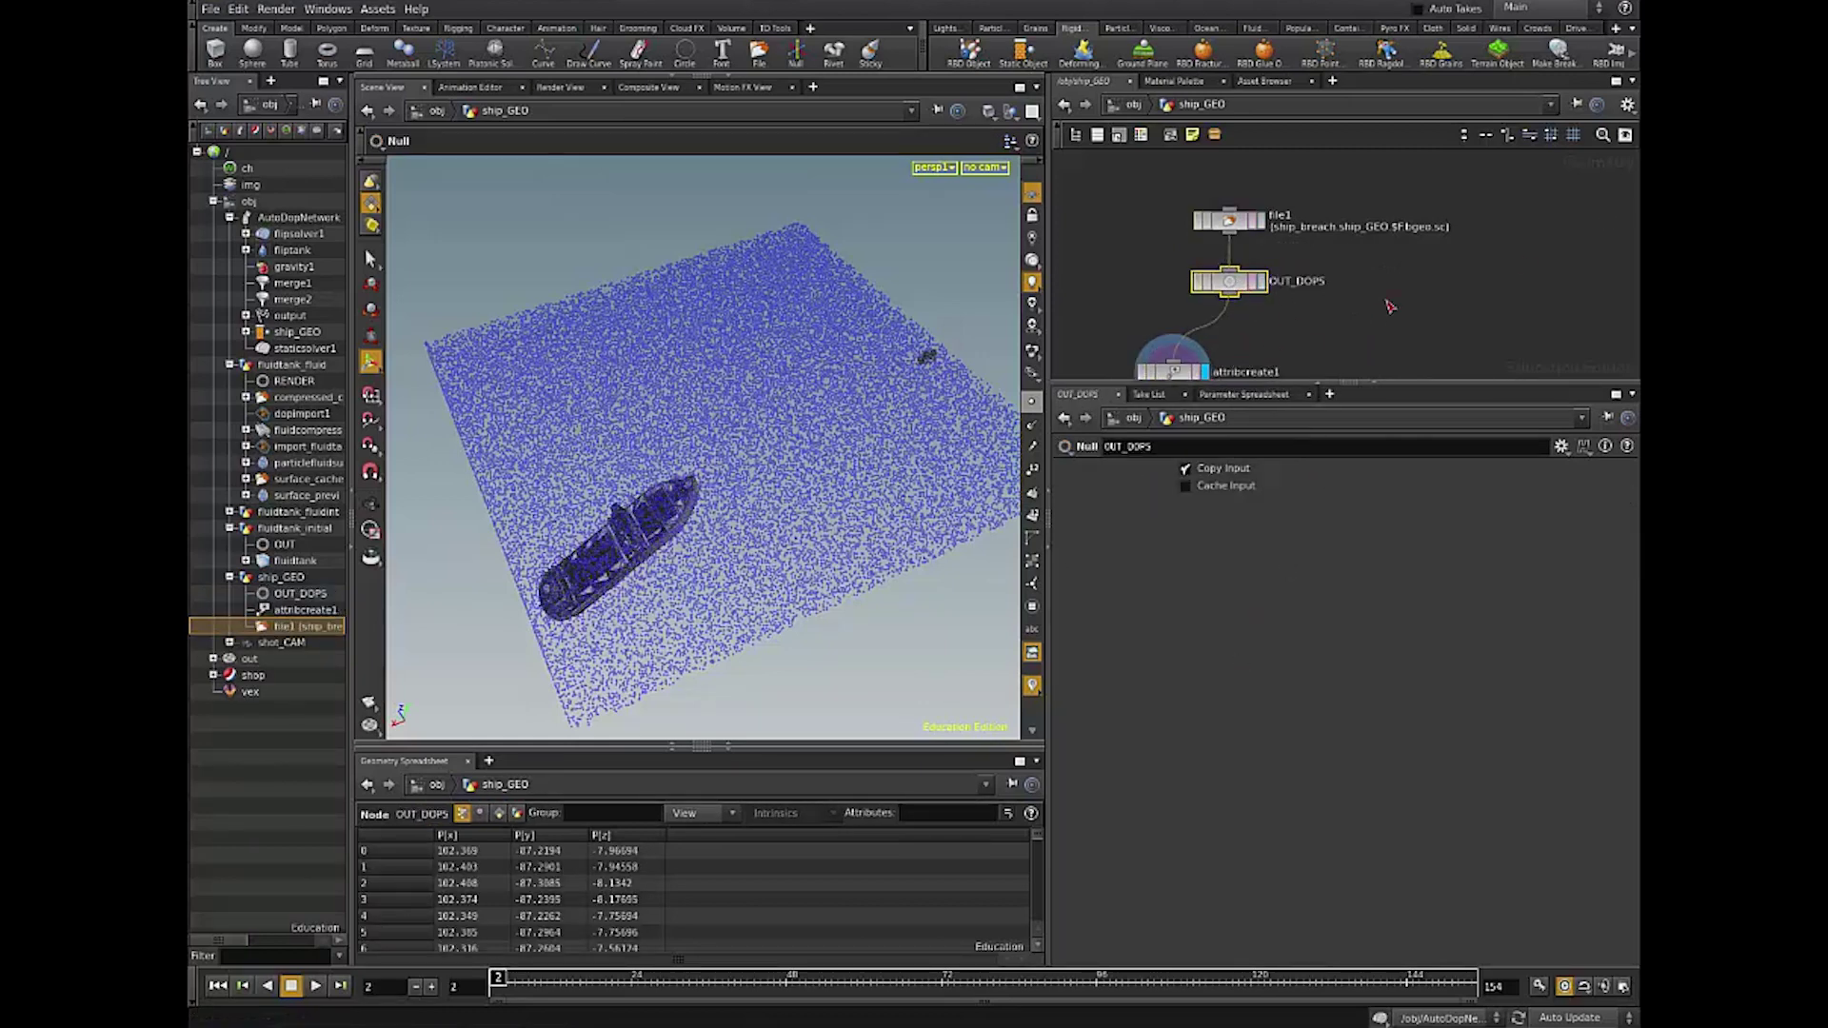
# Step: Return to the object level and open the AutoDopNetwork containing the ship's static object nodes
pyautogui.scroll(-5, 1390, 307)
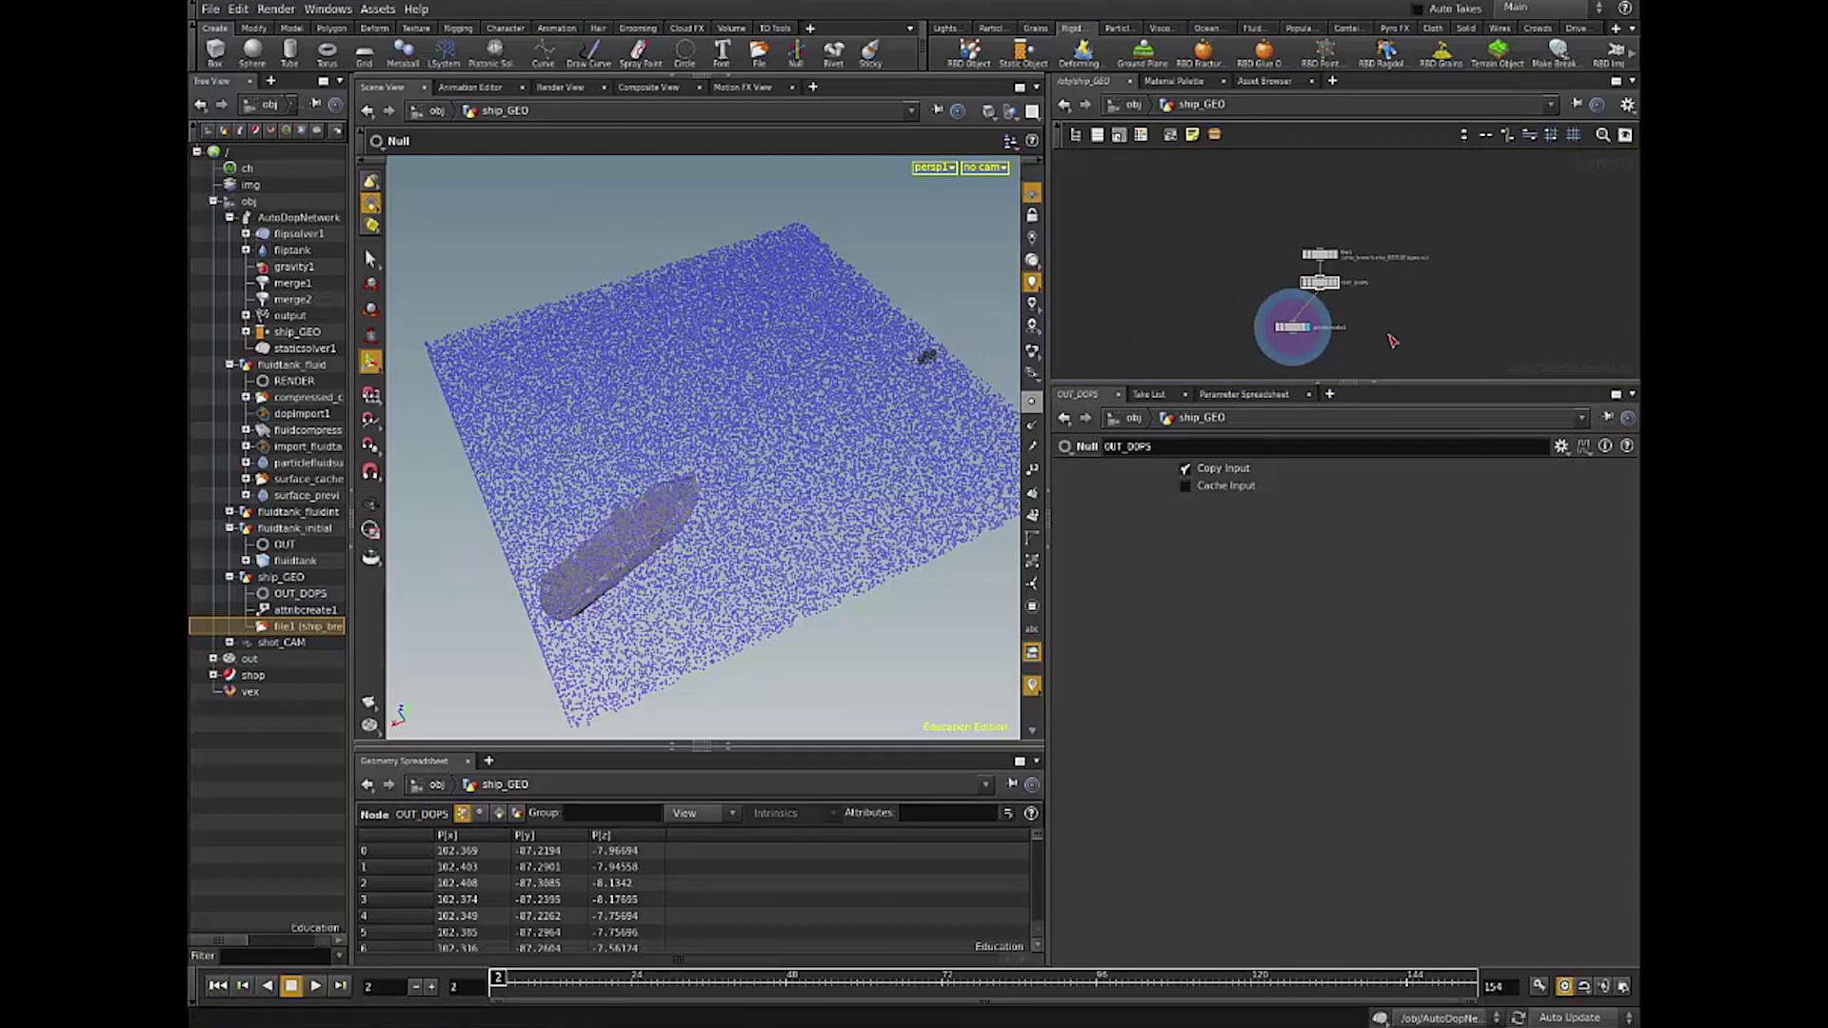
pyautogui.scroll(3, 1426, 384)
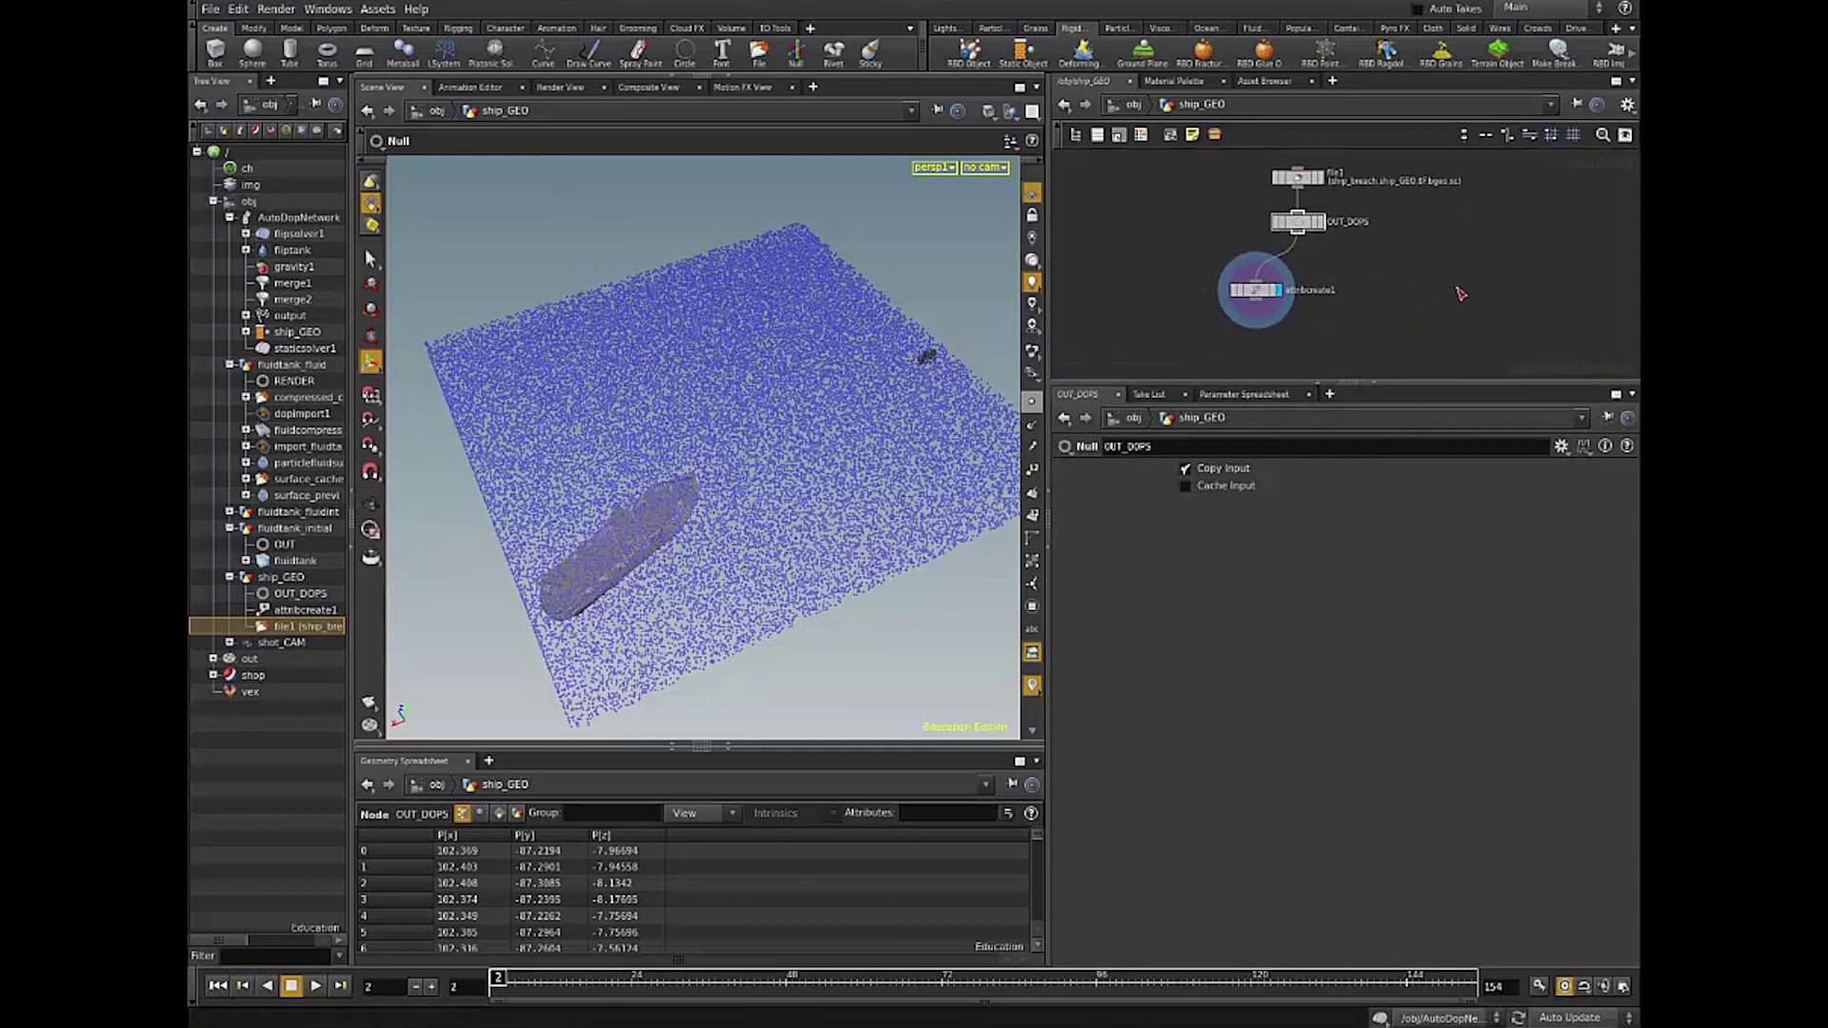
pyautogui.press('u')
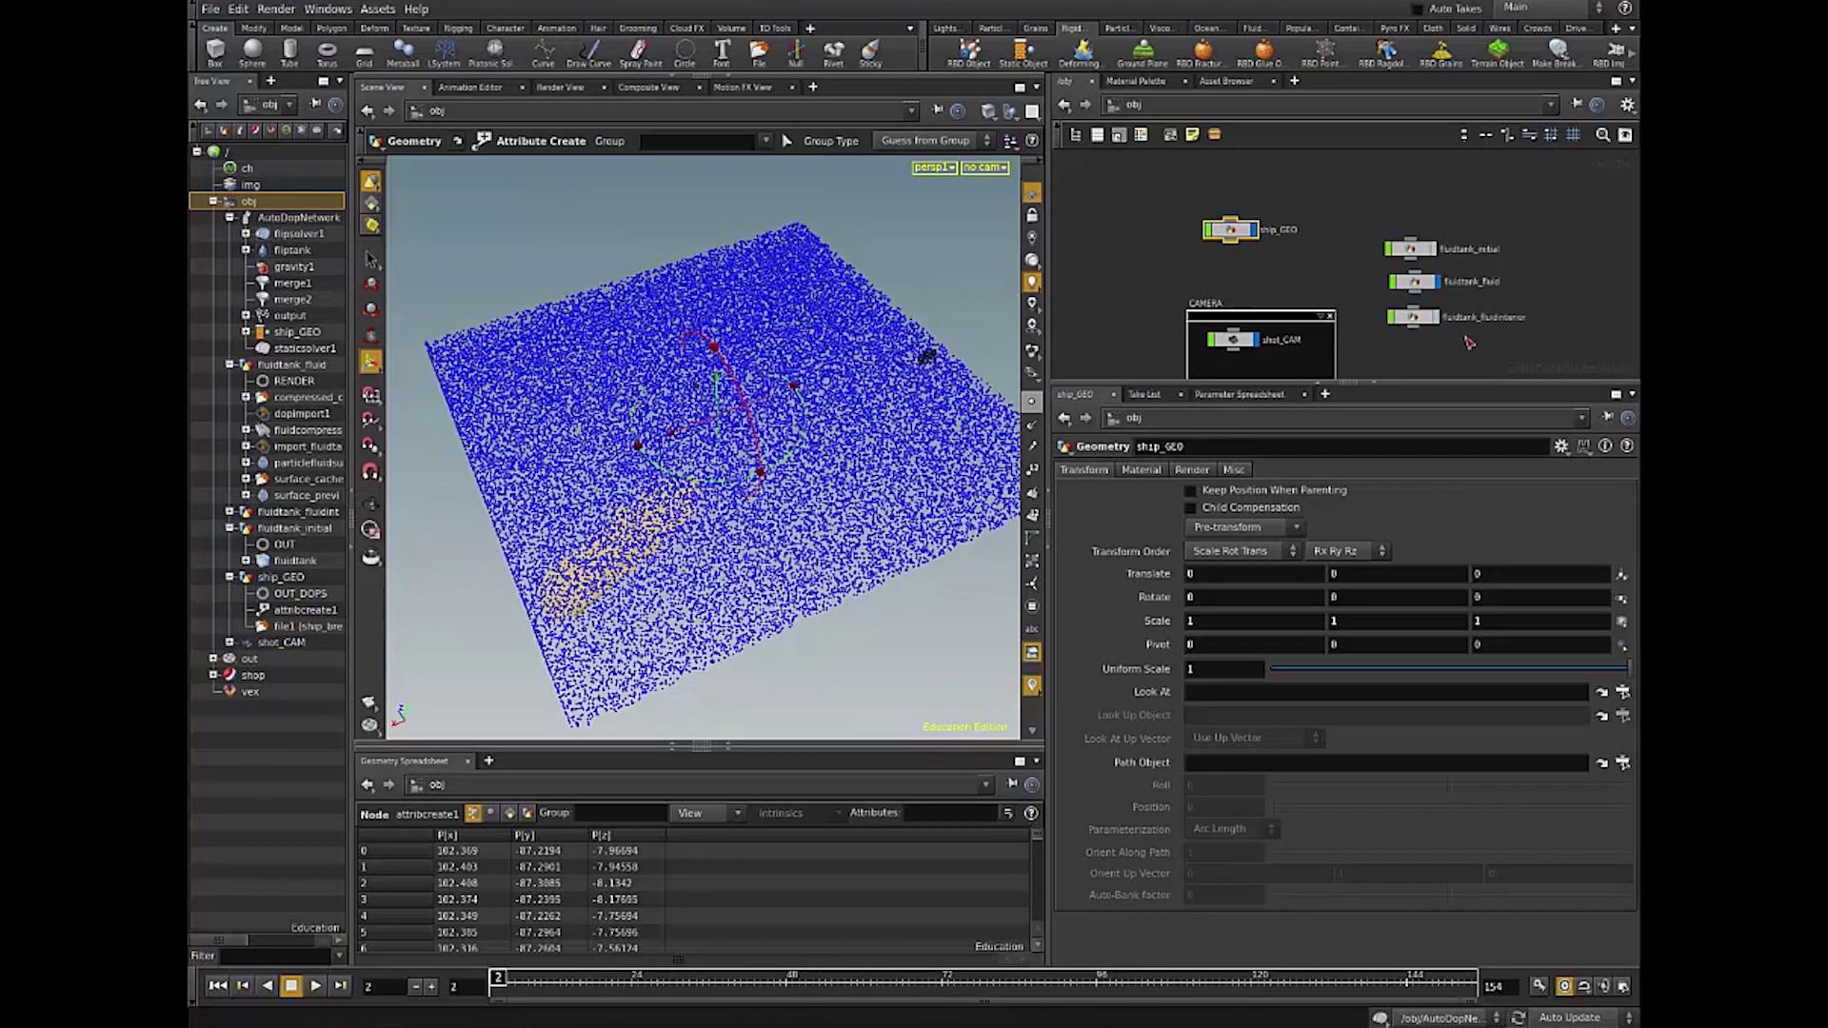
pyautogui.scroll(-2, 1437, 315)
pyautogui.click(1407, 312)
pyautogui.press('i')
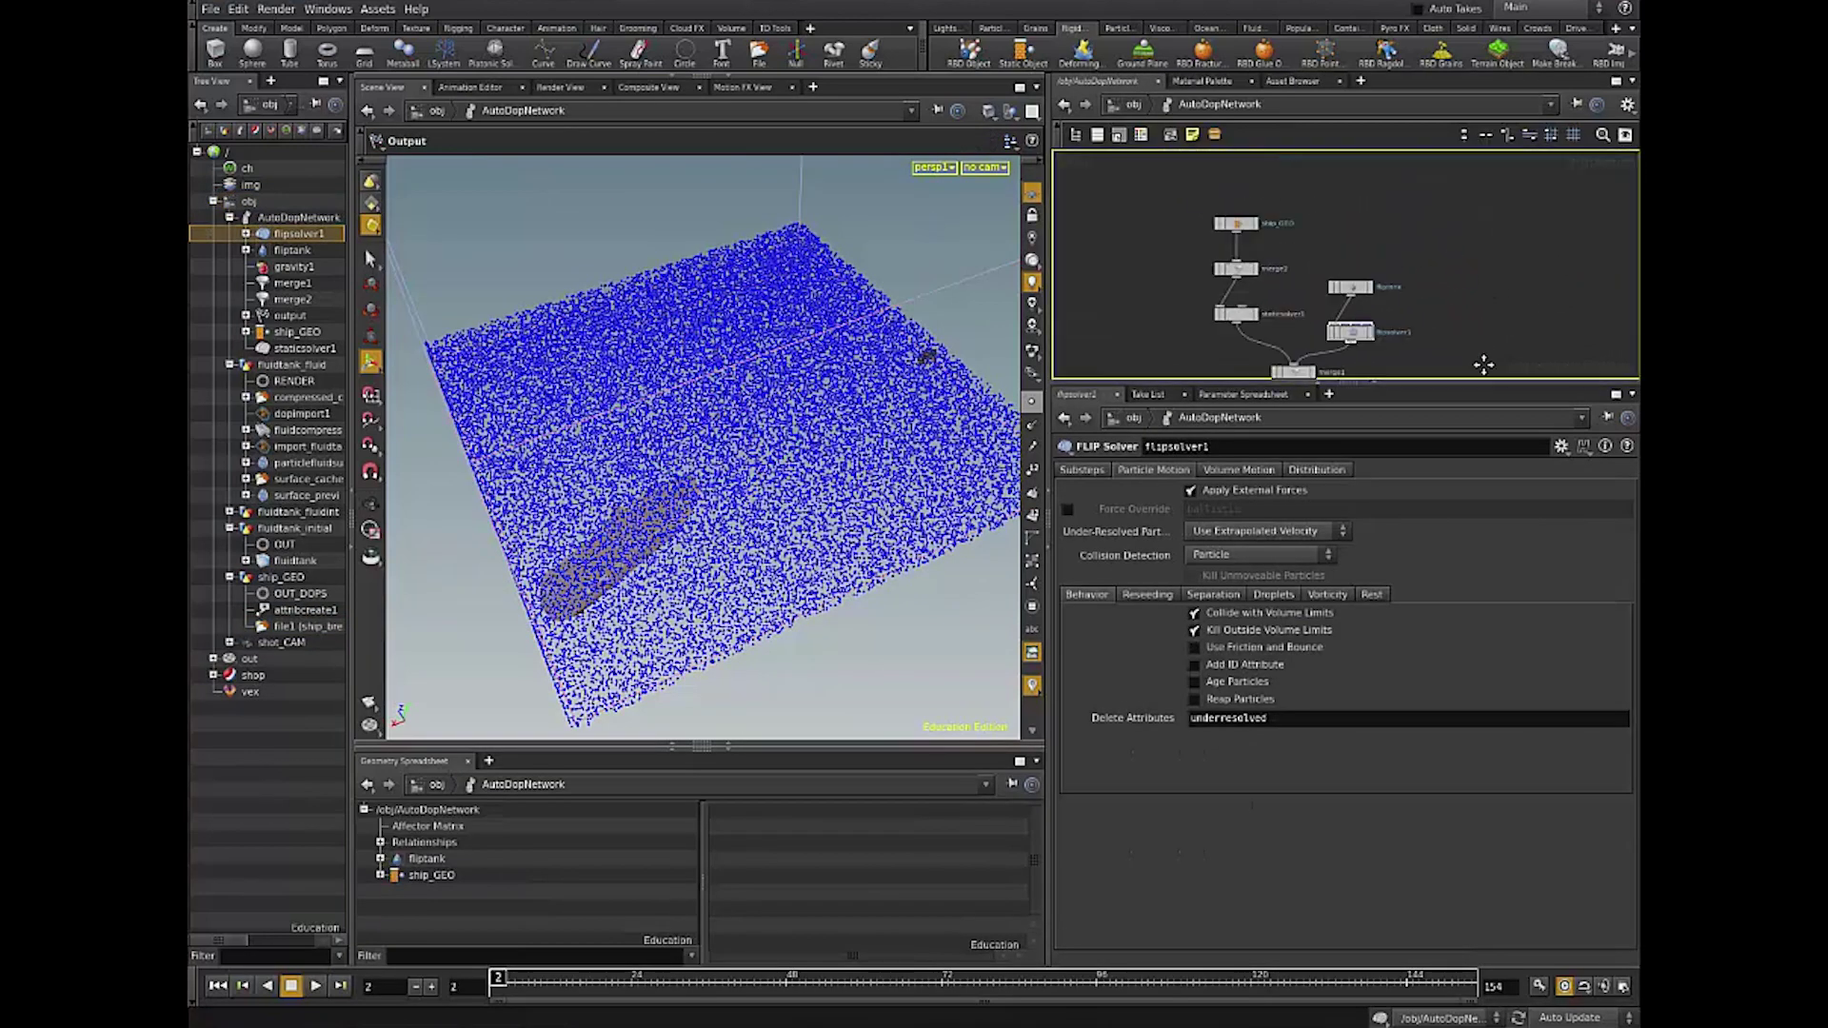
# Step: Review the ship_GEO static object and staticsolver1 settings, and examine where the ship sits relative to the tank particles
pyautogui.click(1246, 245)
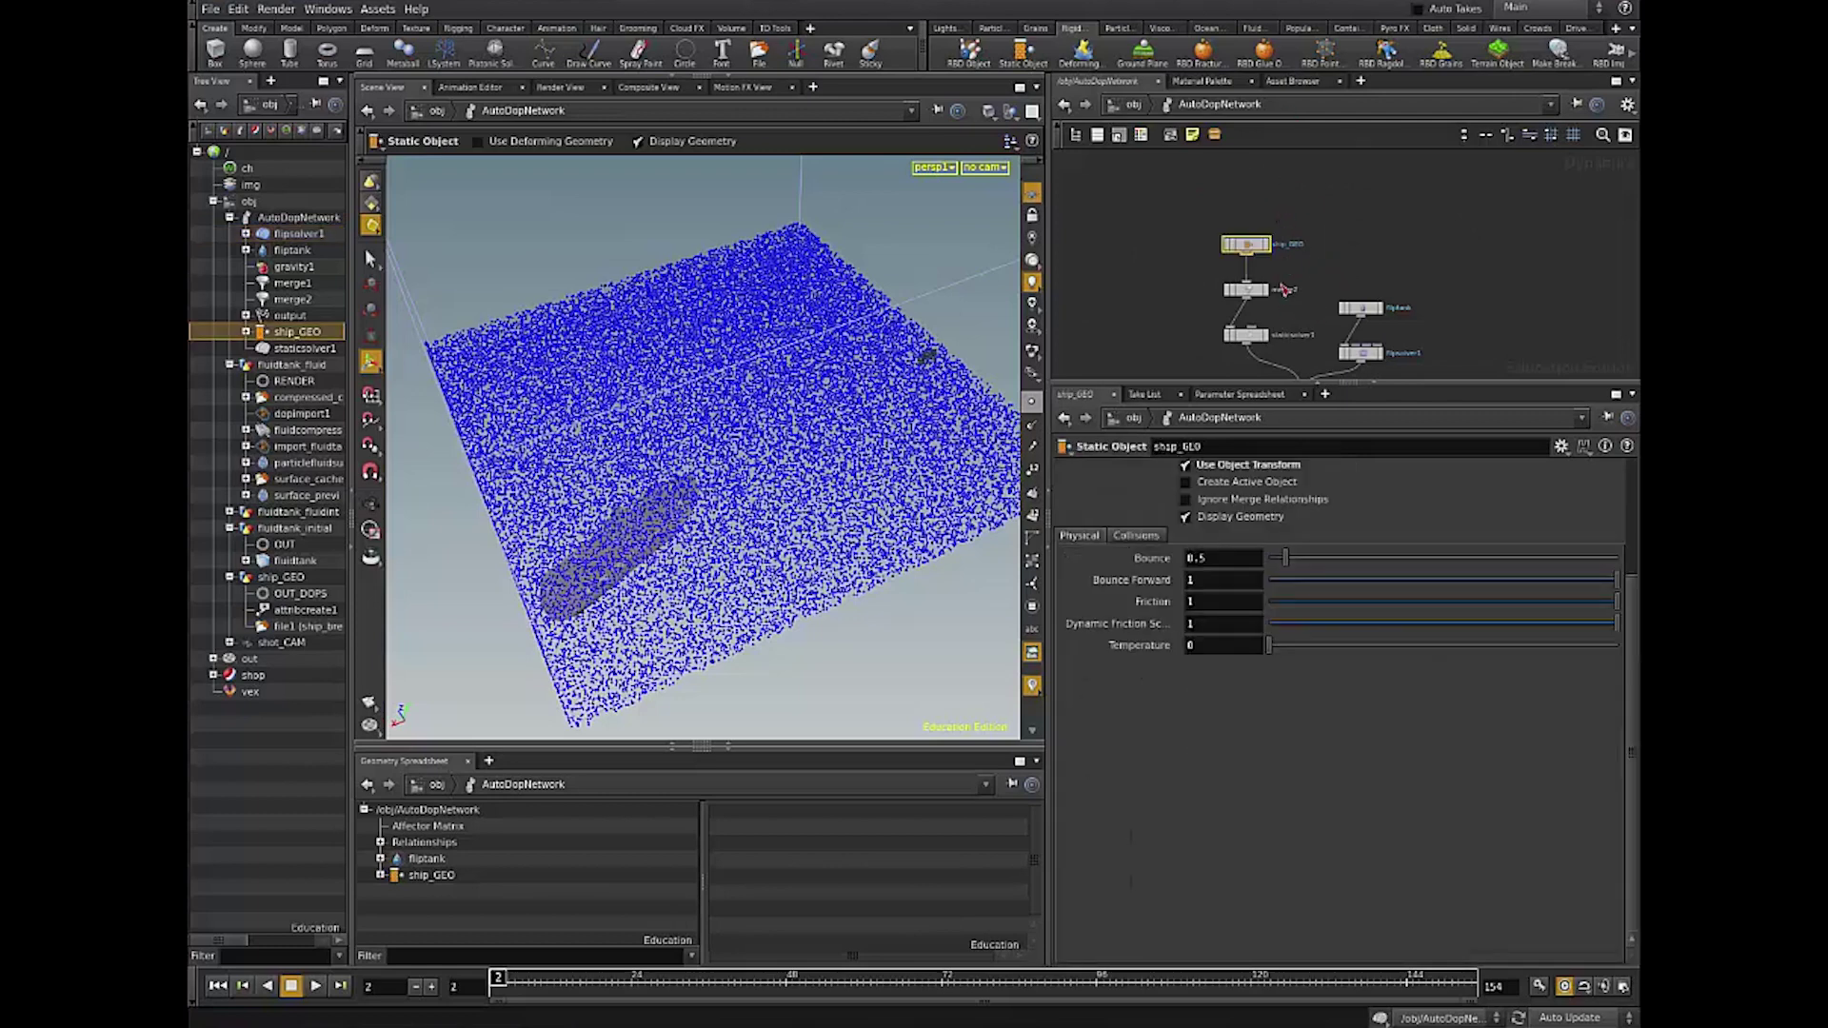
pyautogui.moveTo(1286, 290); pyautogui.dragTo(1181, 314)
pyautogui.moveTo(1306, 211); pyautogui.dragTo(1209, 250)
pyautogui.moveTo(1278, 367); pyautogui.dragTo(1240, 373, button='middle')
pyautogui.click(1206, 339)
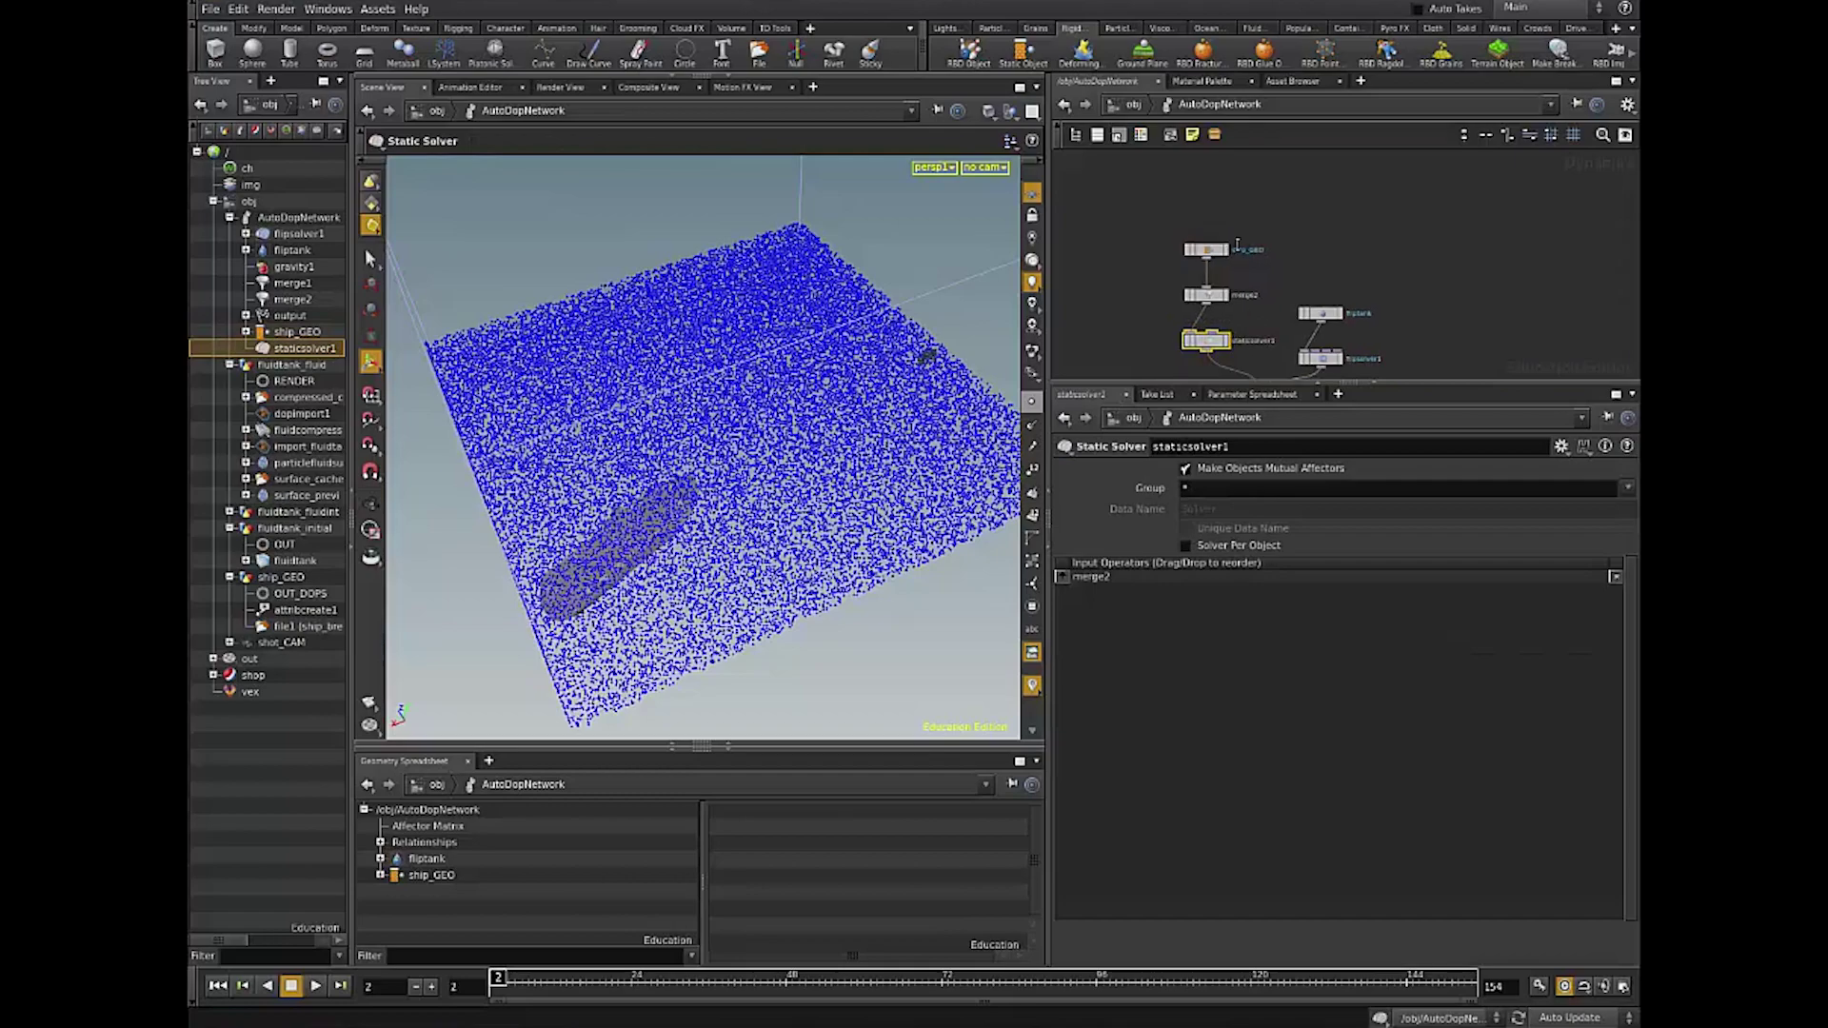
pyautogui.moveTo(759, 413); pyautogui.dragTo(878, 636)
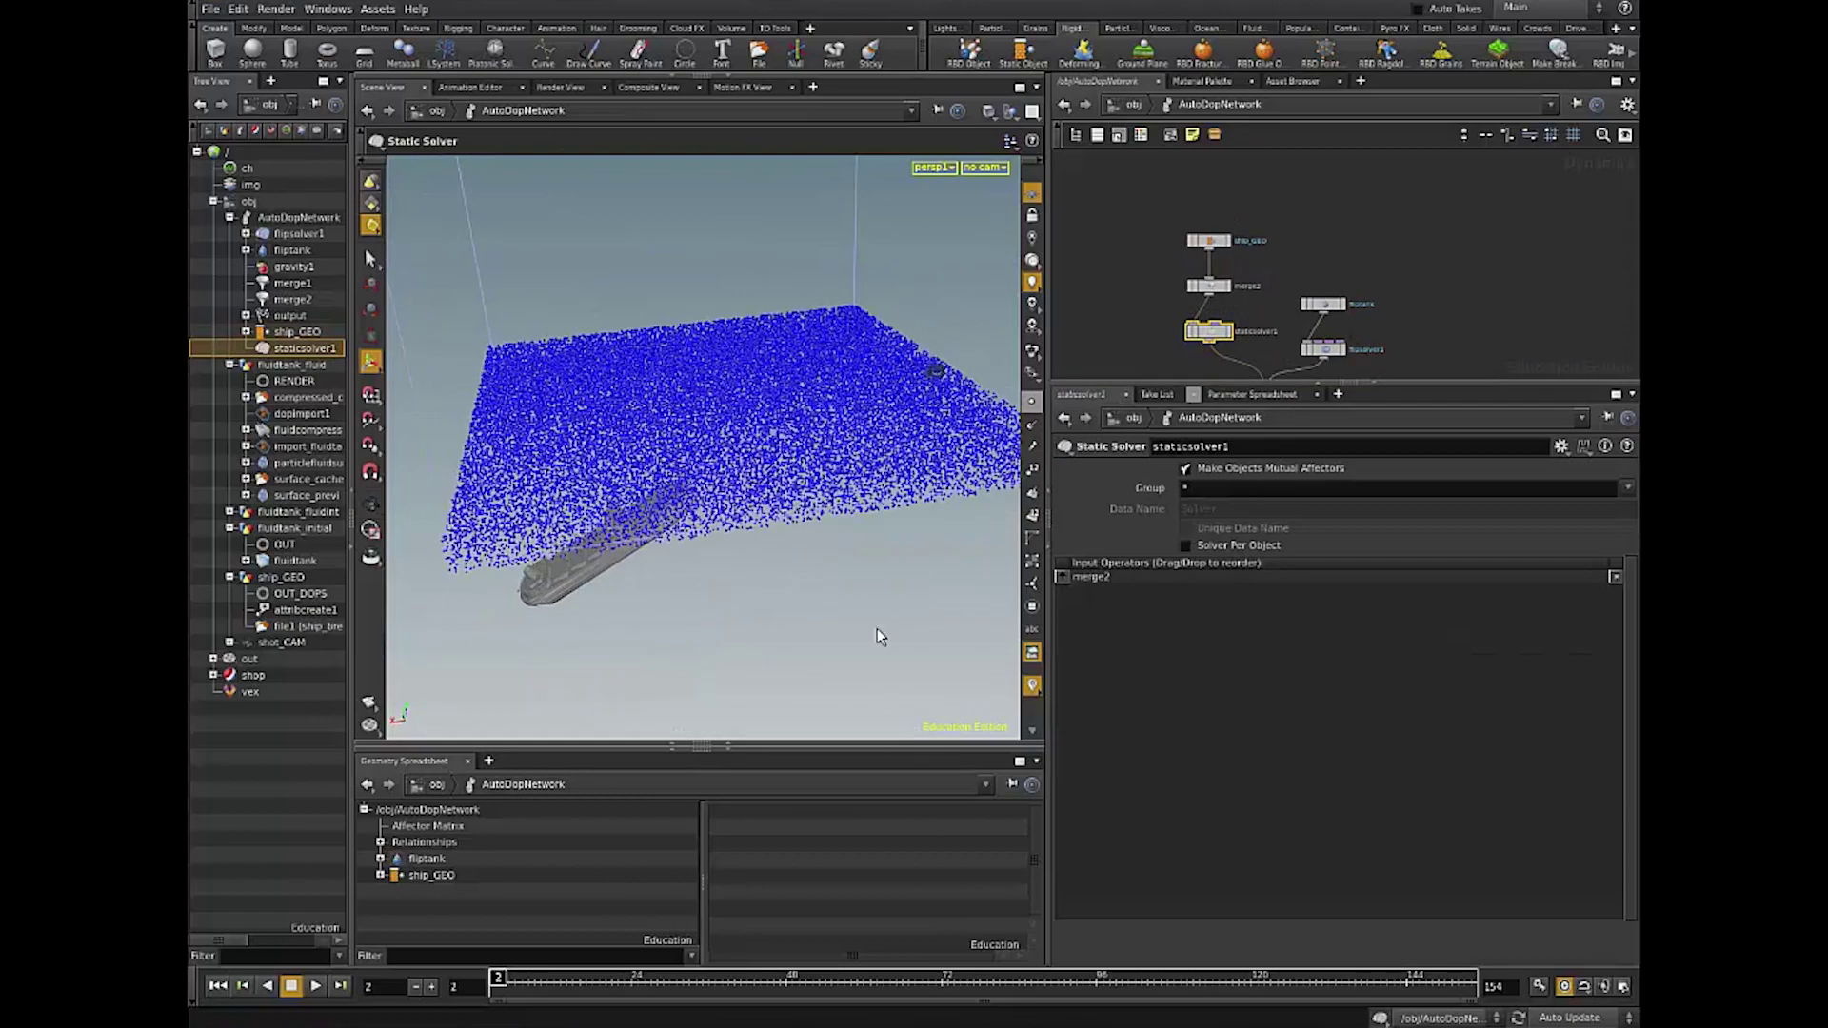
pyautogui.press('space')
pyautogui.moveTo(775, 425); pyautogui.dragTo(721, 563)
pyautogui.press('space')
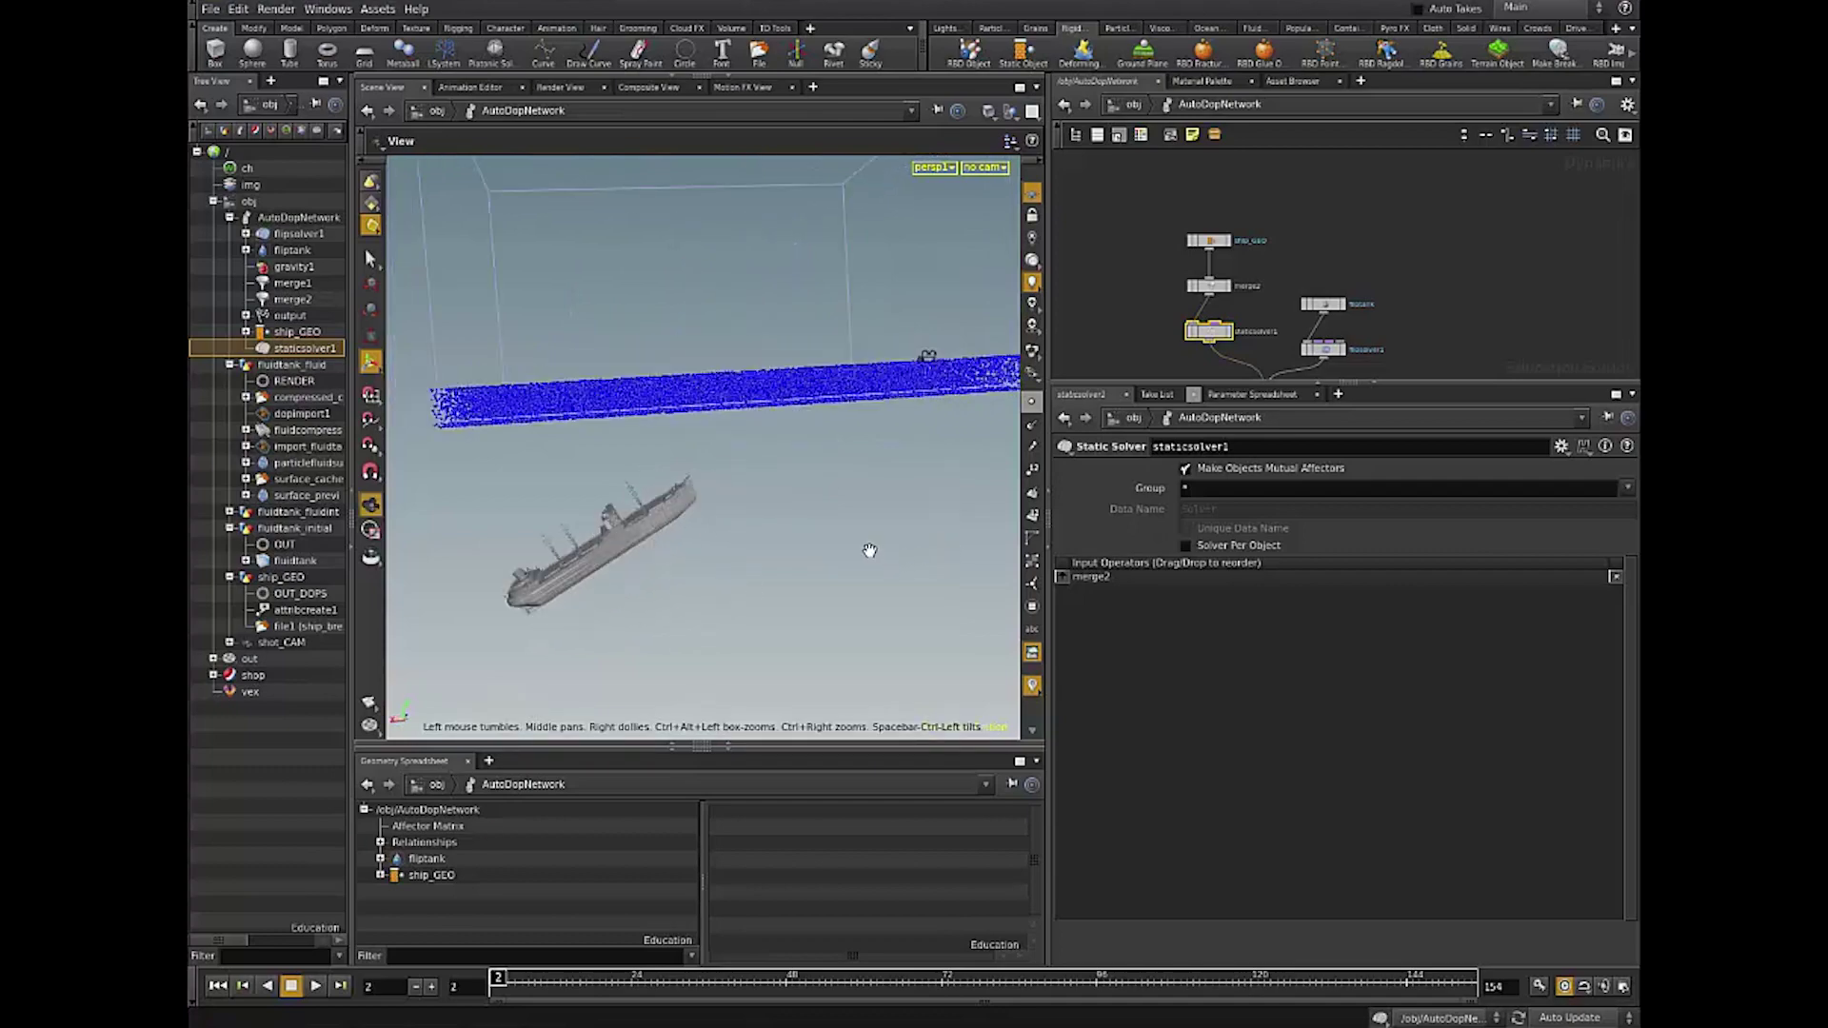
pyautogui.moveTo(866, 547); pyautogui.dragTo(741, 448)
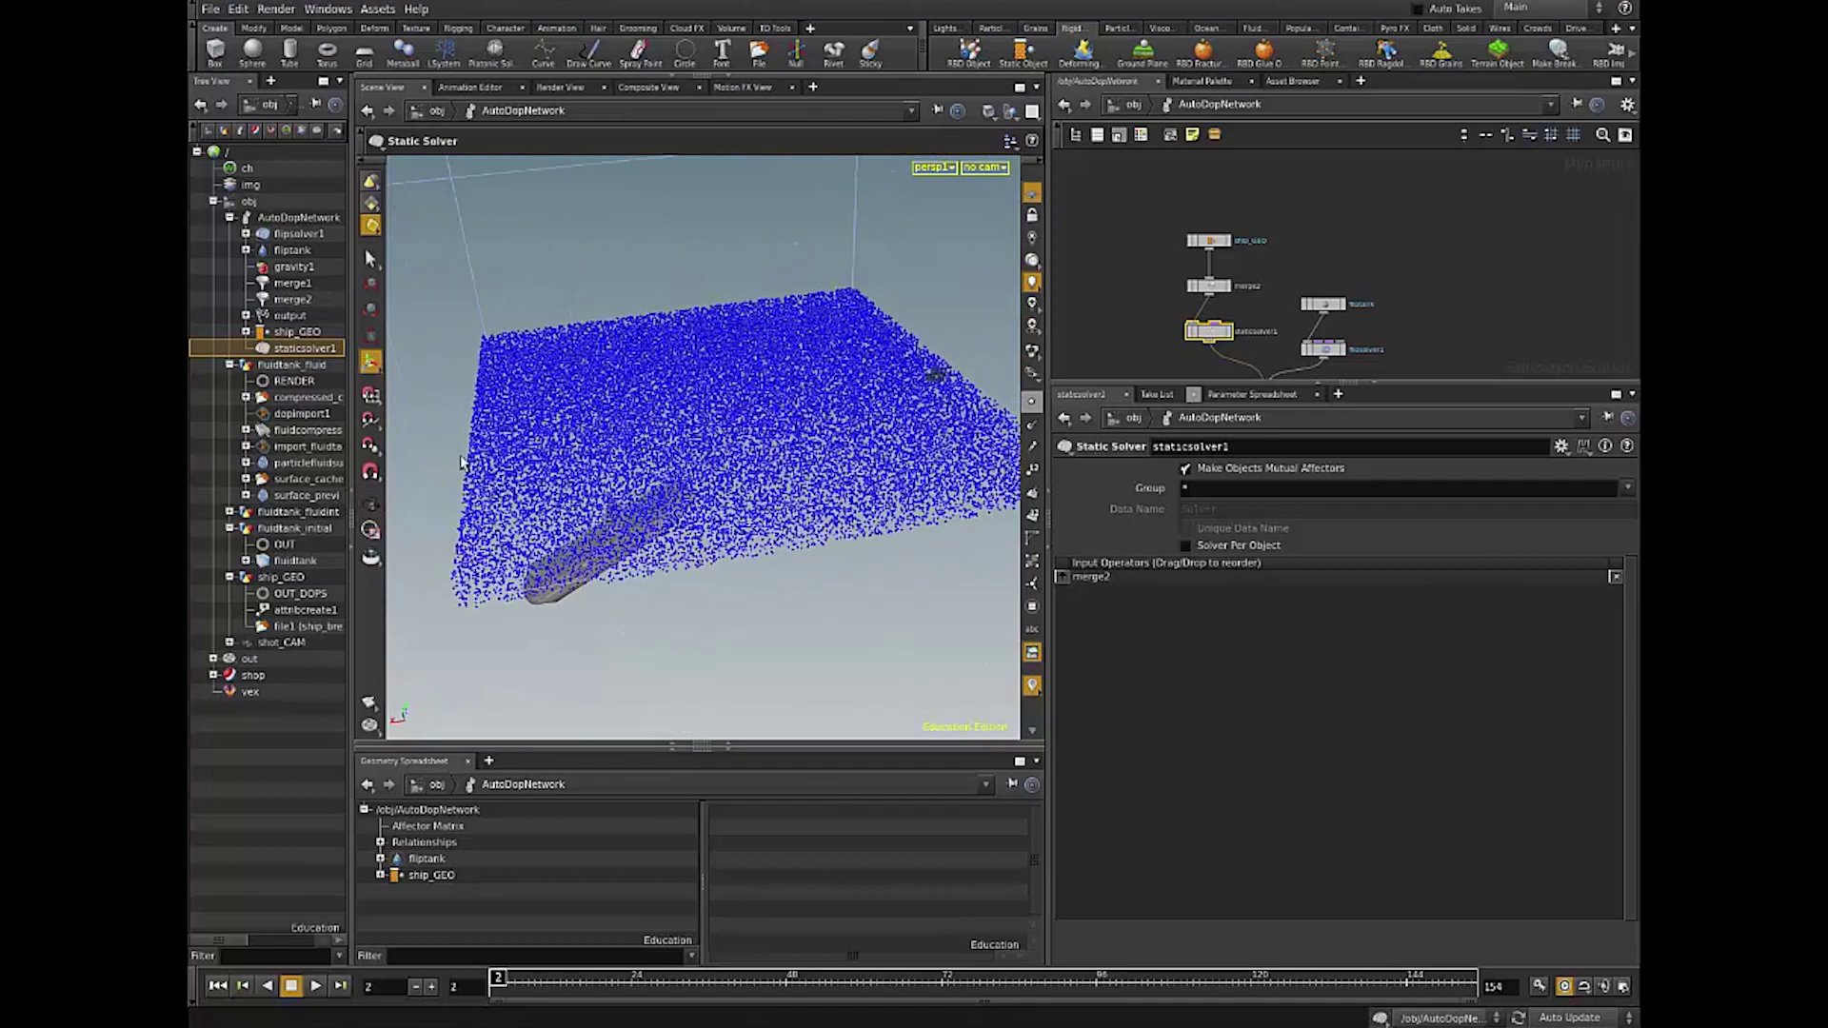
# Step: Enable Use Deforming Geometry on the ship_GEO static object
pyautogui.click(1221, 182)
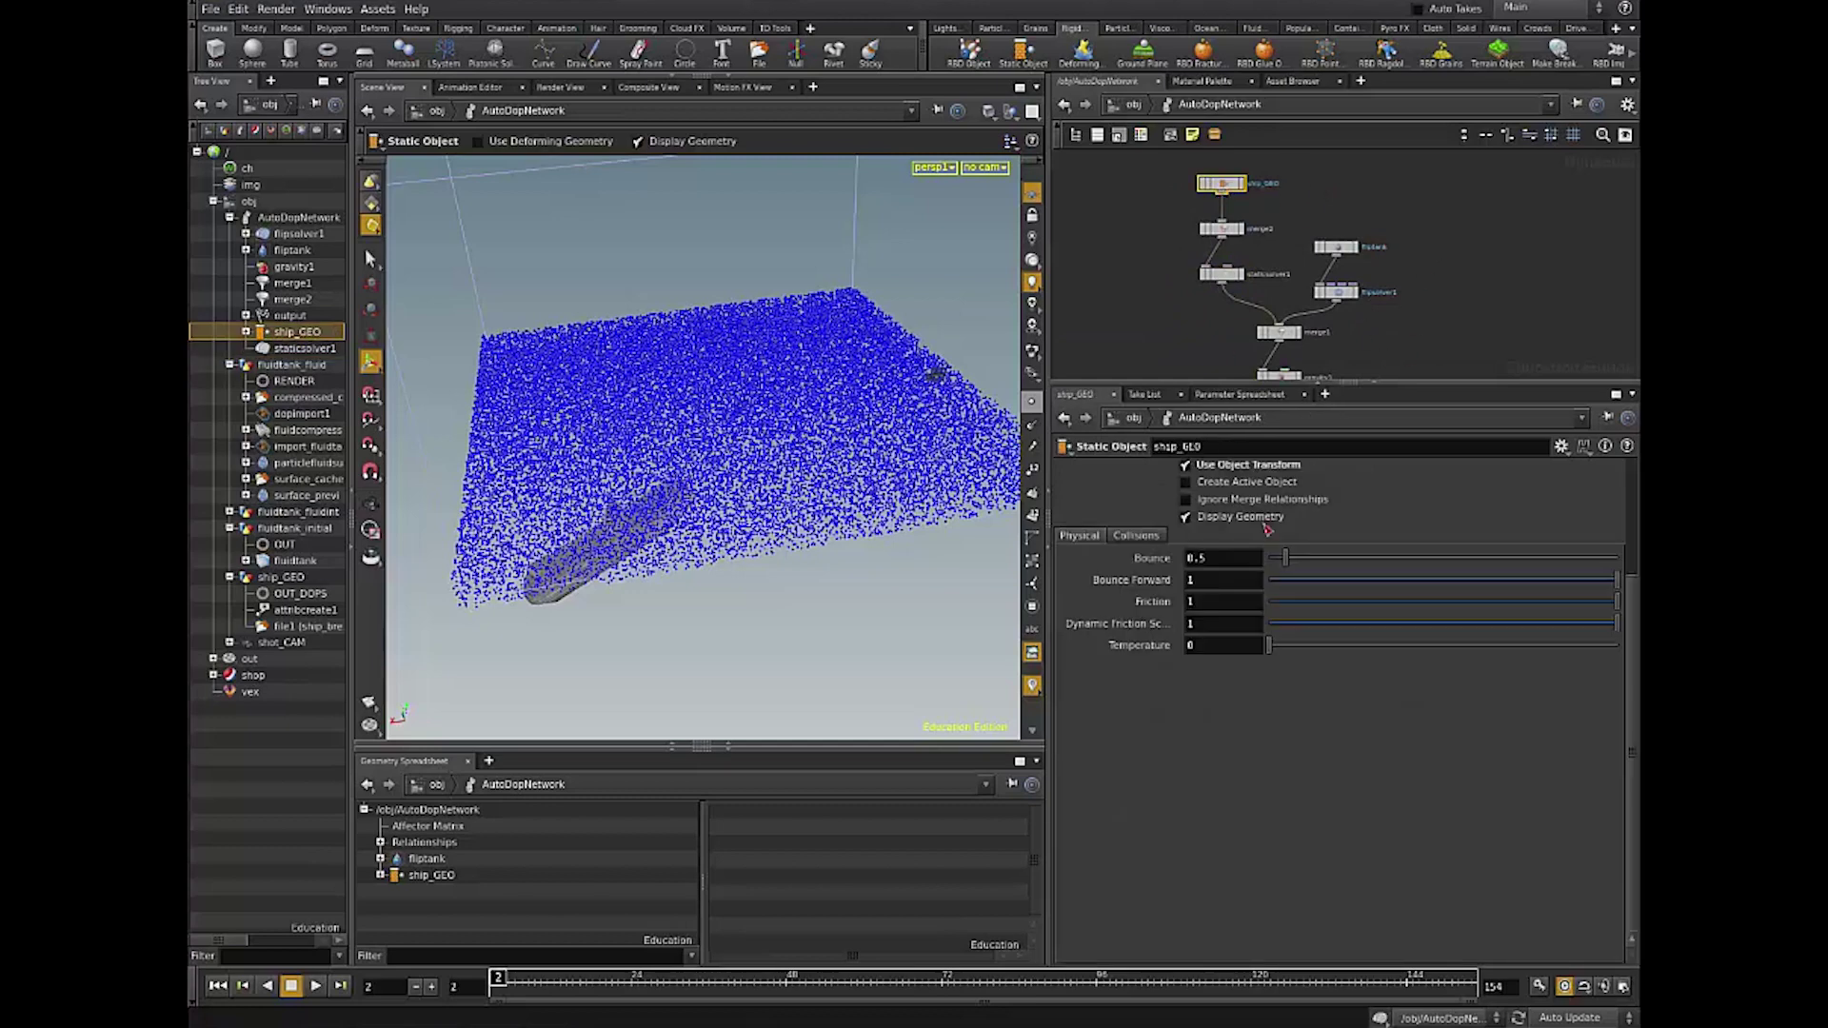
pyautogui.scroll(5, 1634, 624)
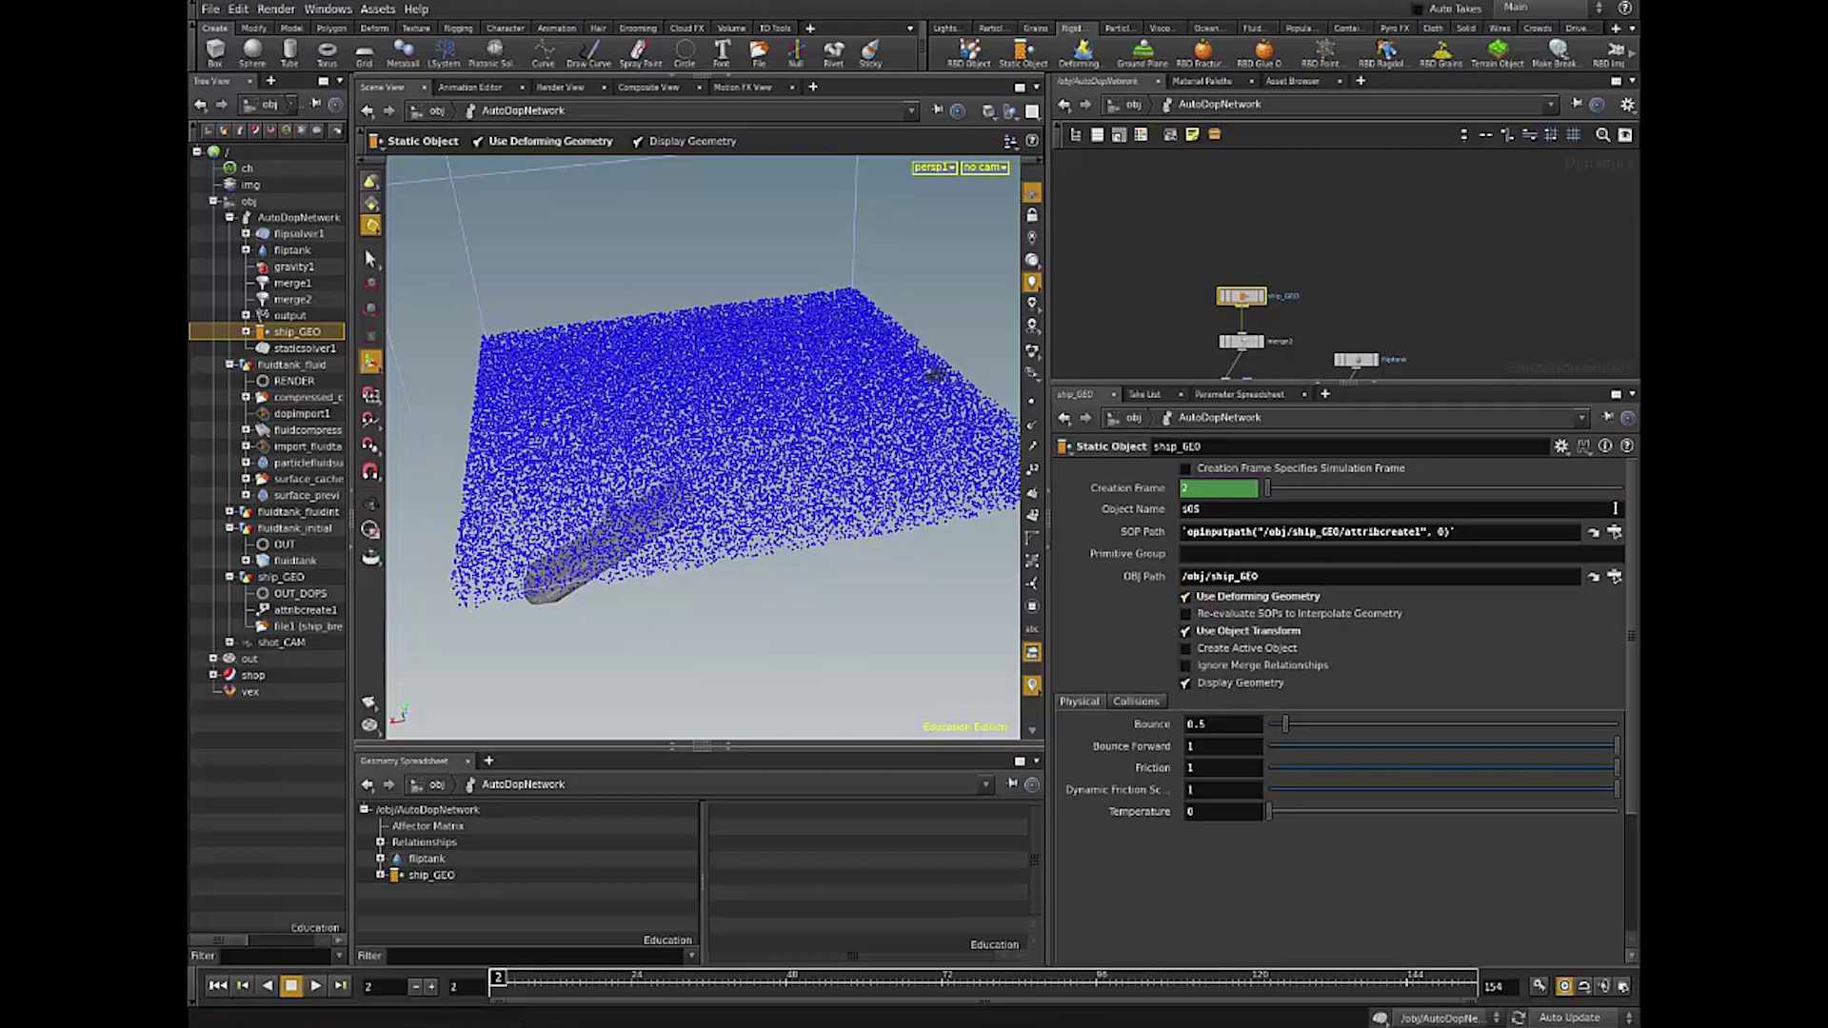
# Step: Set the Particle Separation of the fliptank FLIP object to 2
pyautogui.scroll(-3, 1523, 533)
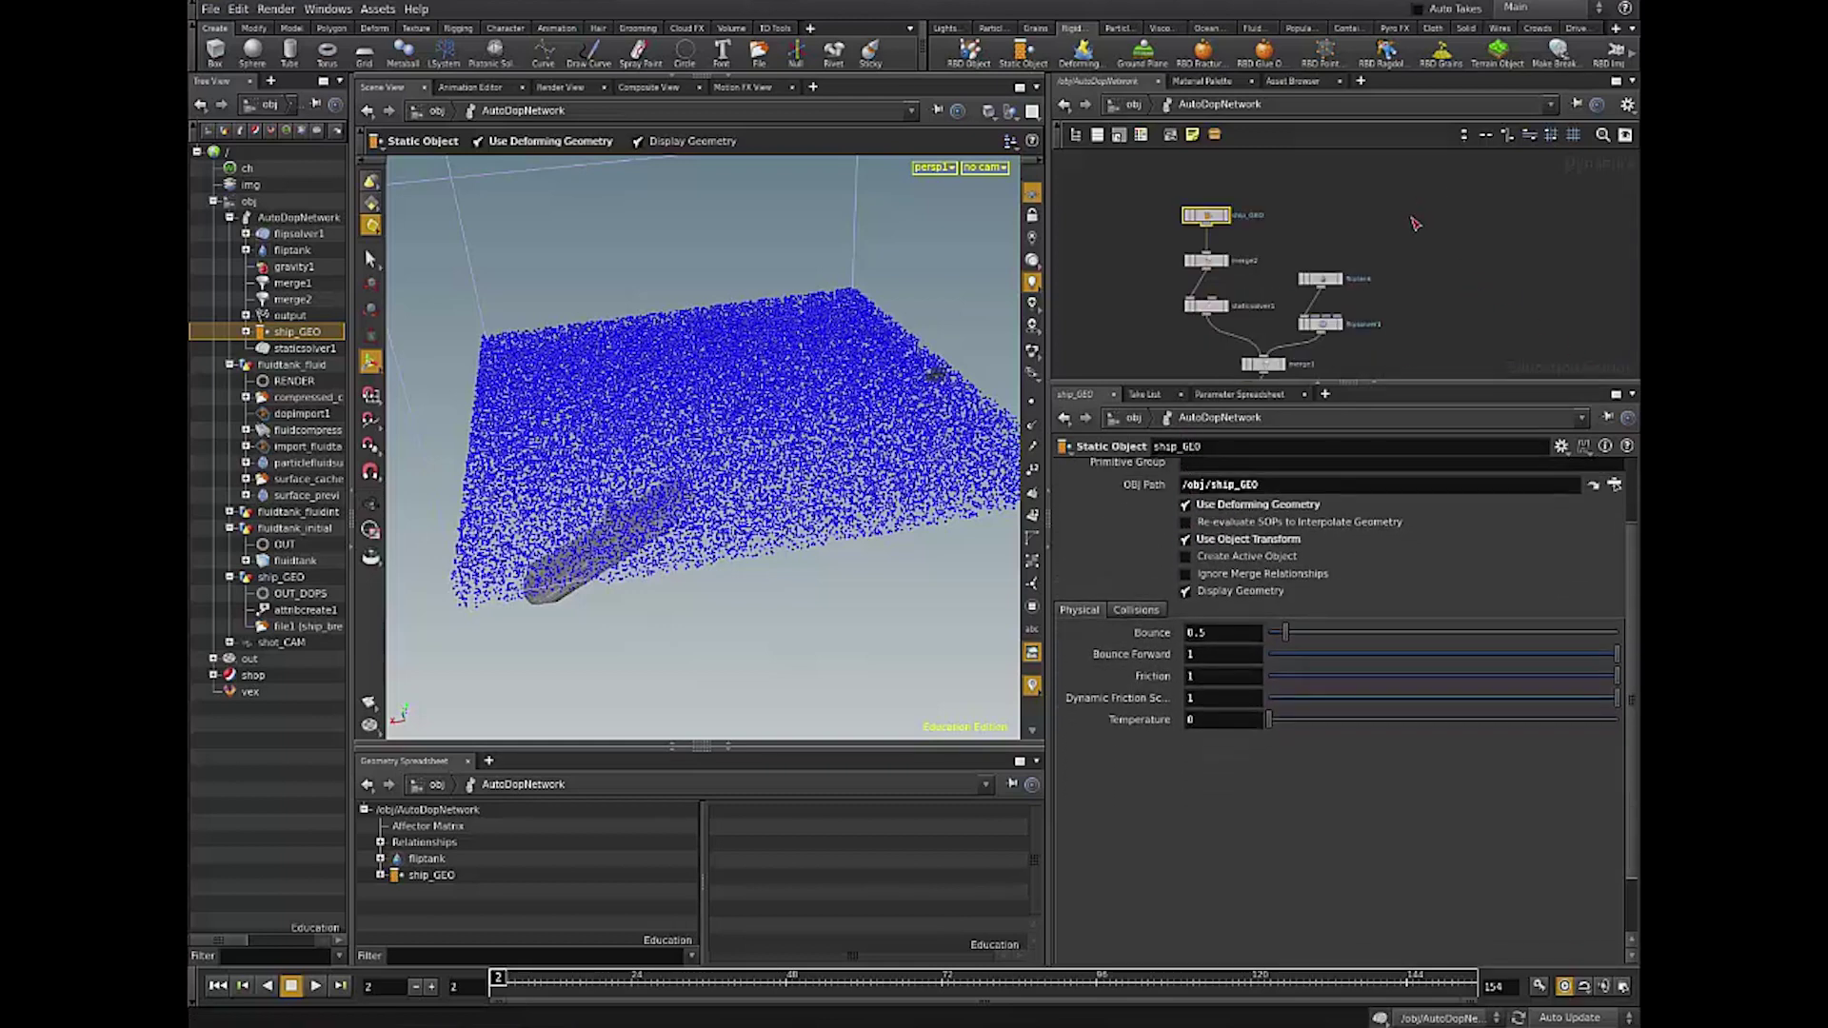
pyautogui.scroll(-3, 1414, 250)
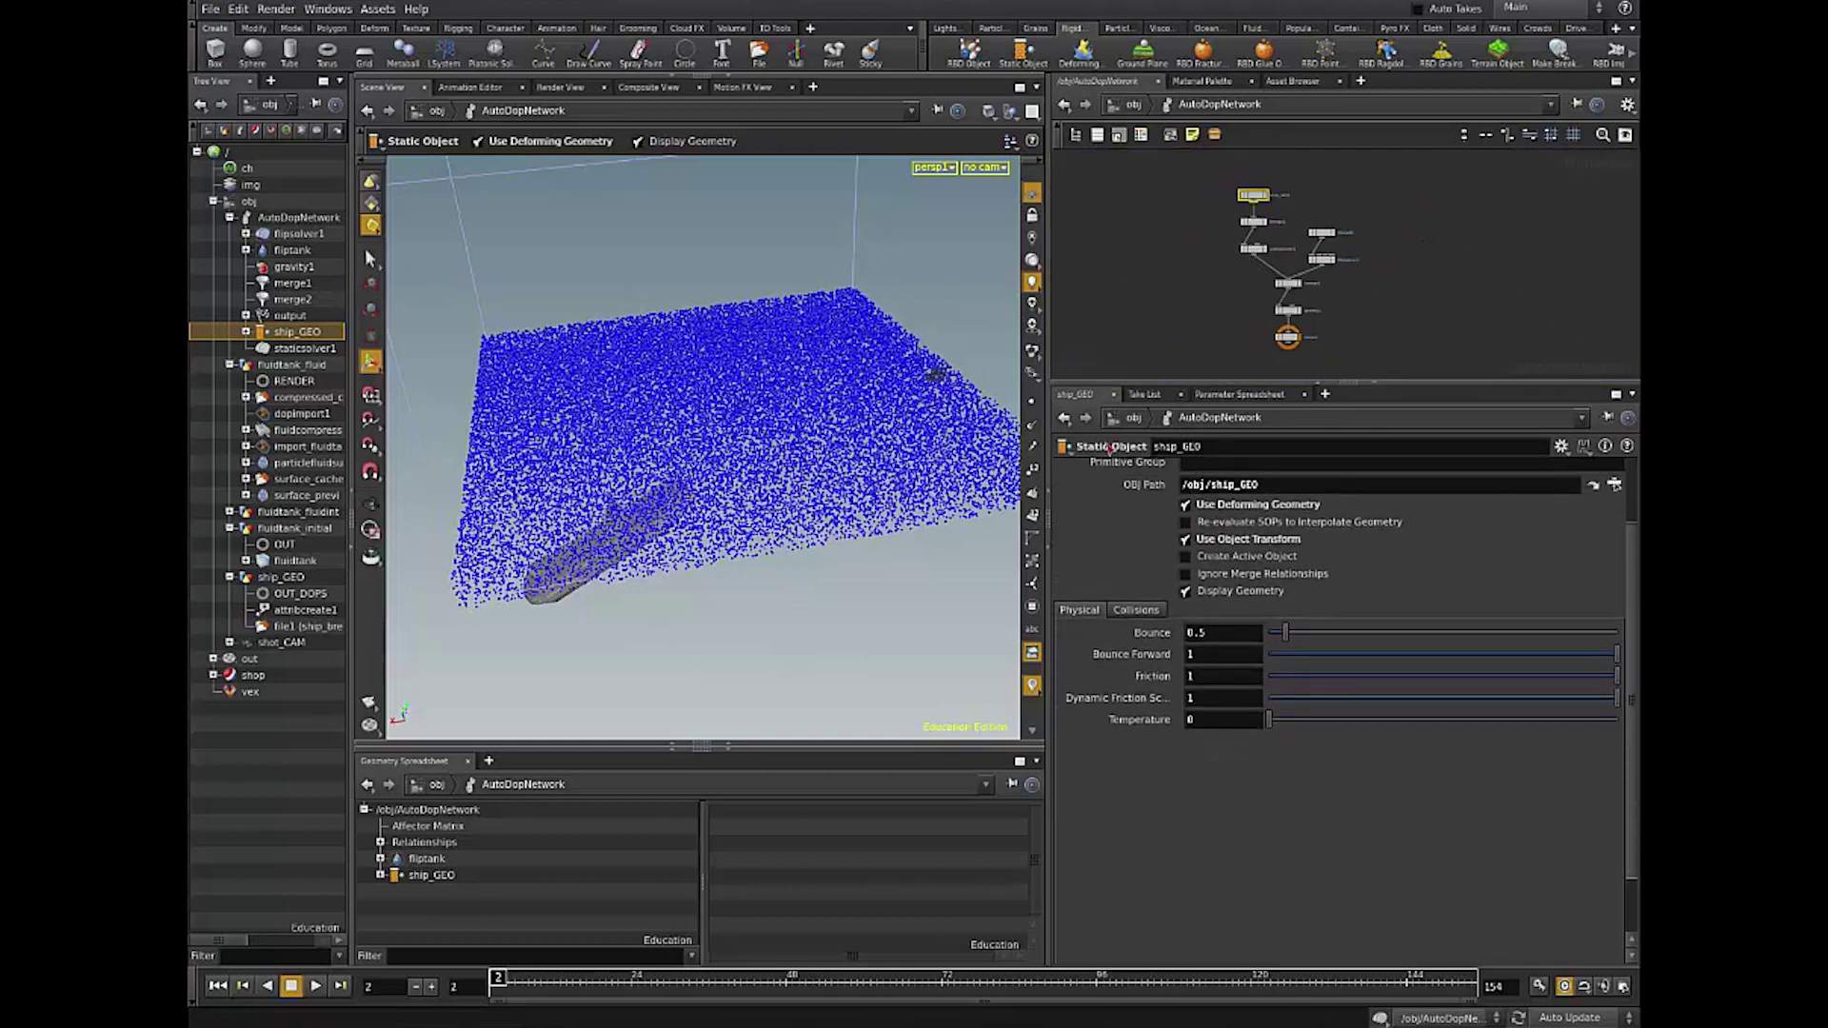
pyautogui.moveTo(782, 548); pyautogui.dragTo(914, 500)
pyautogui.scroll(5, 1444, 262)
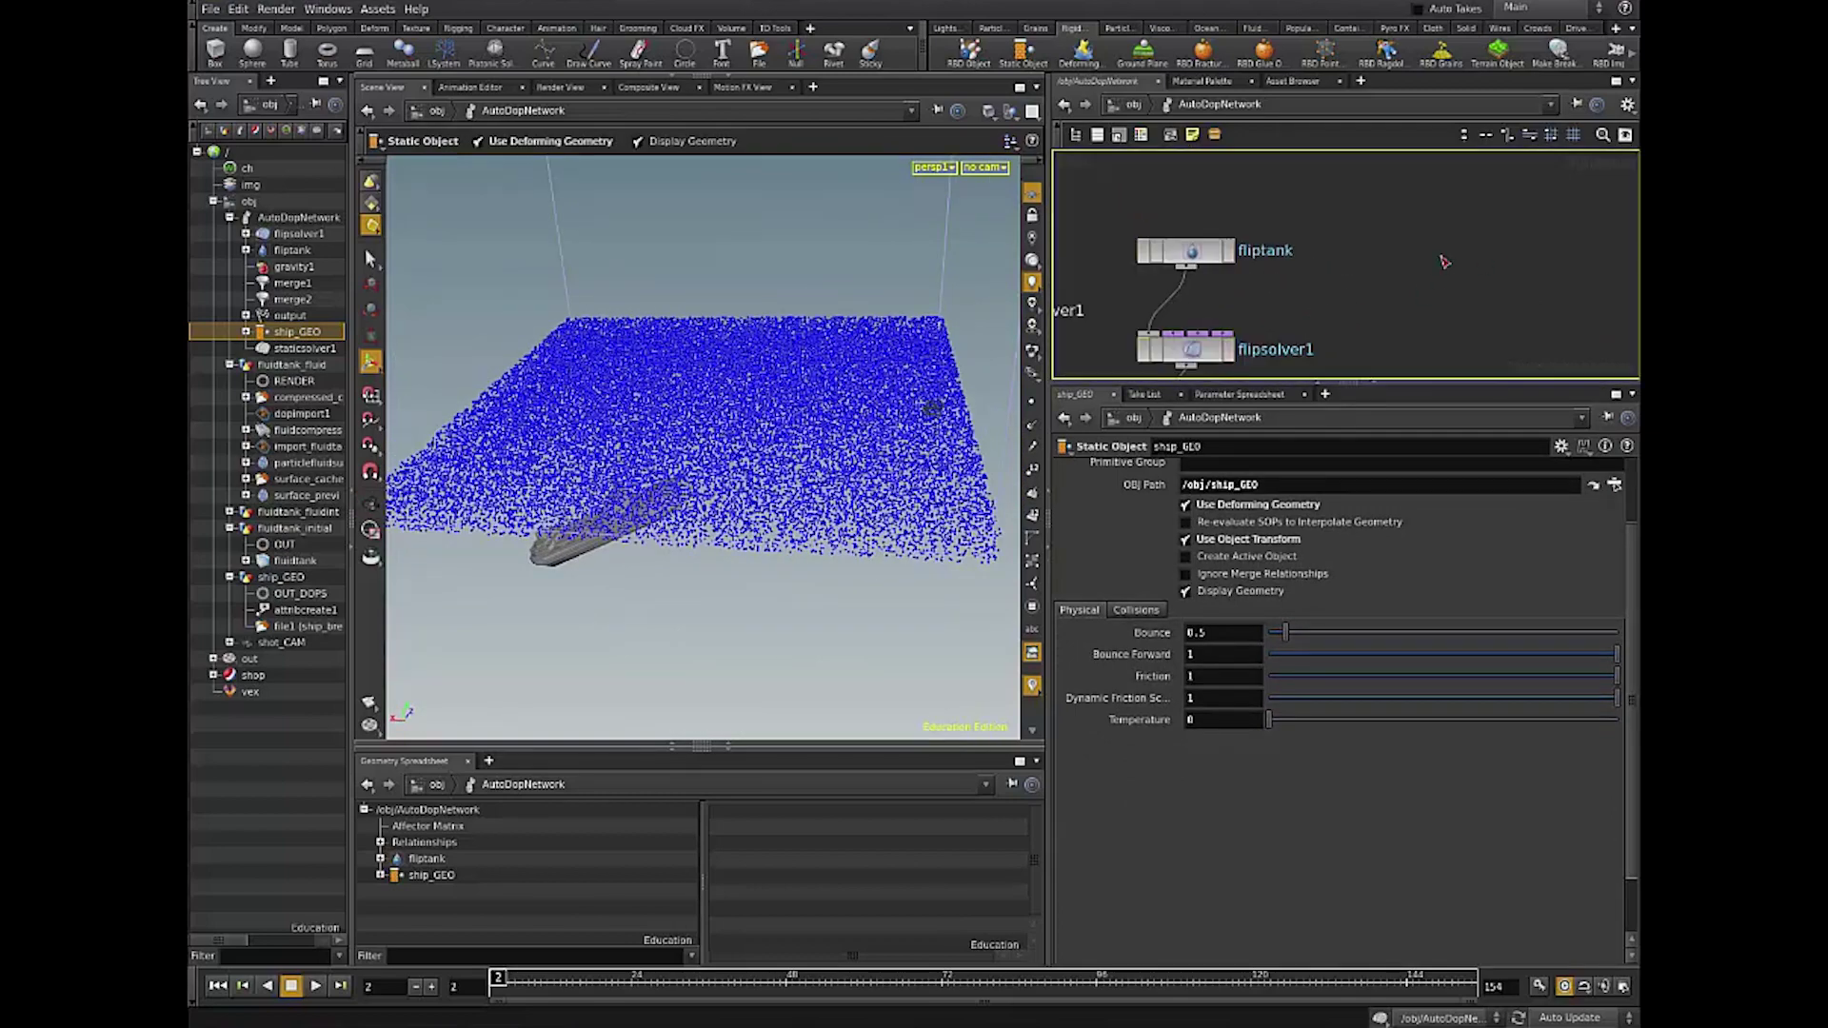
pyautogui.click(1219, 233)
pyautogui.doubleClick(1219, 493)
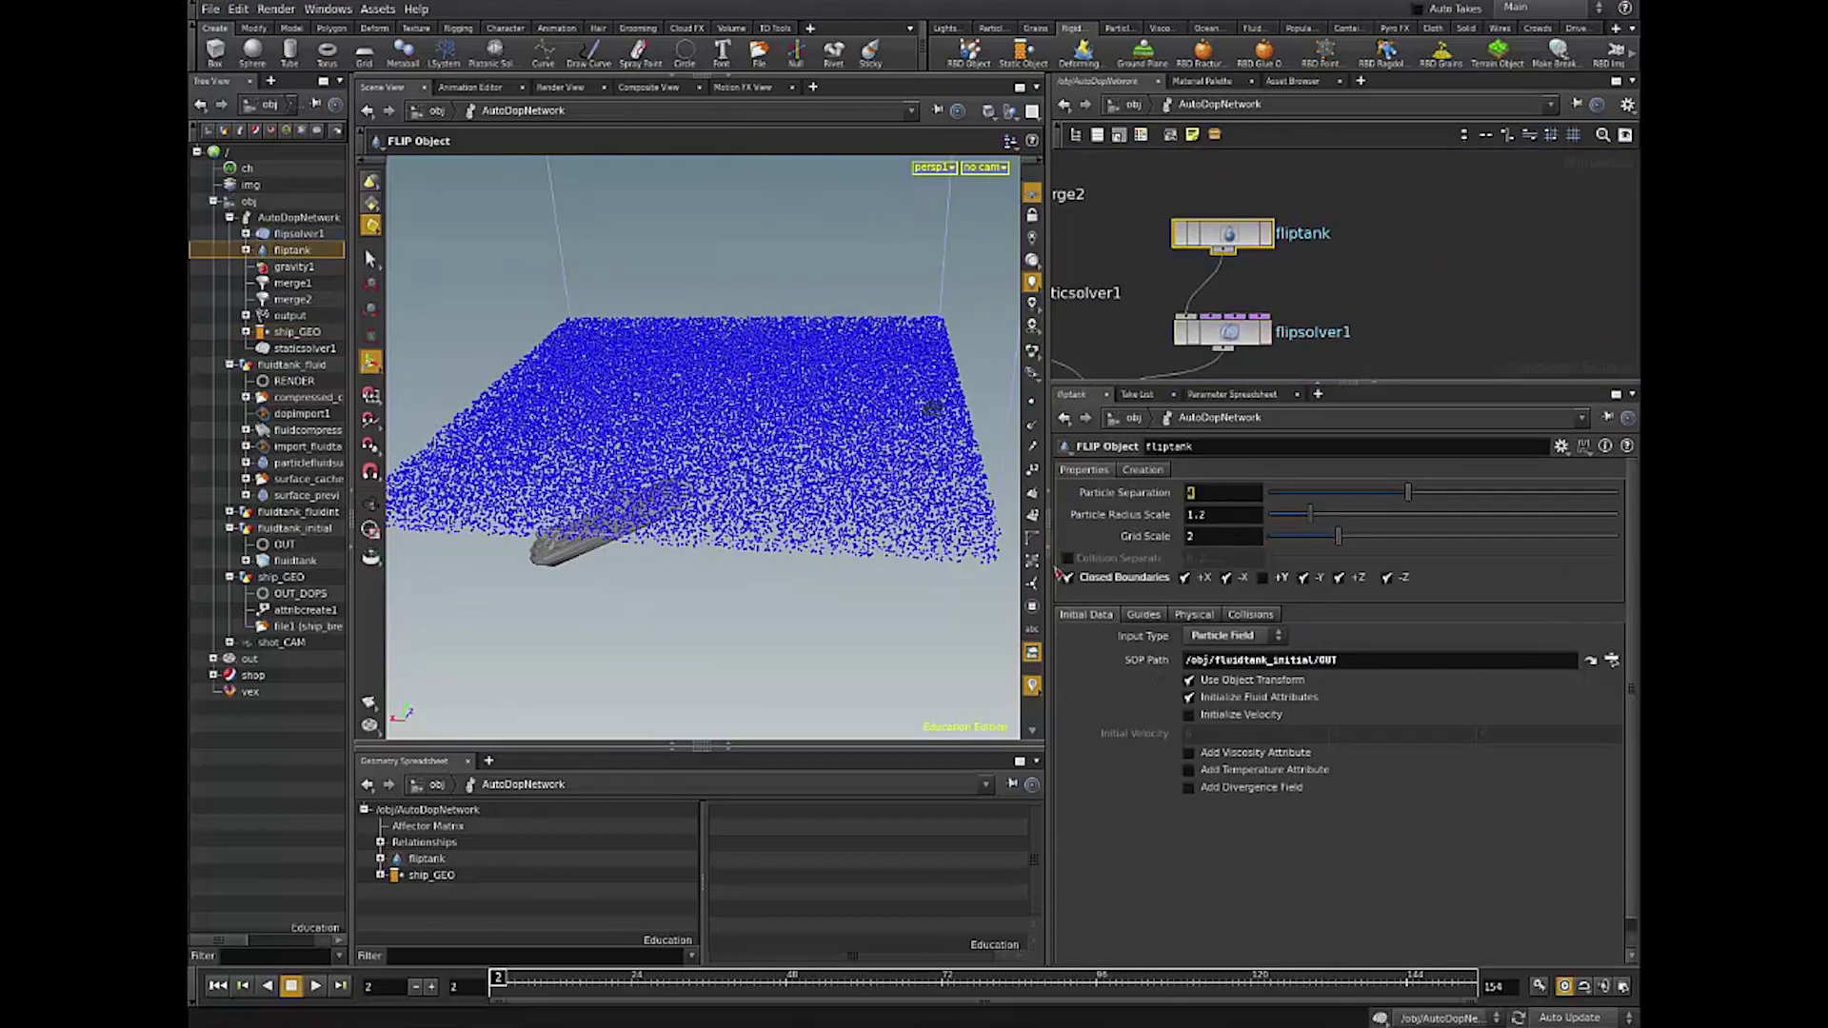
pyautogui.press('Return')
pyautogui.press('Escape')
pyautogui.moveTo(829, 229); pyautogui.dragTo(812, 563)
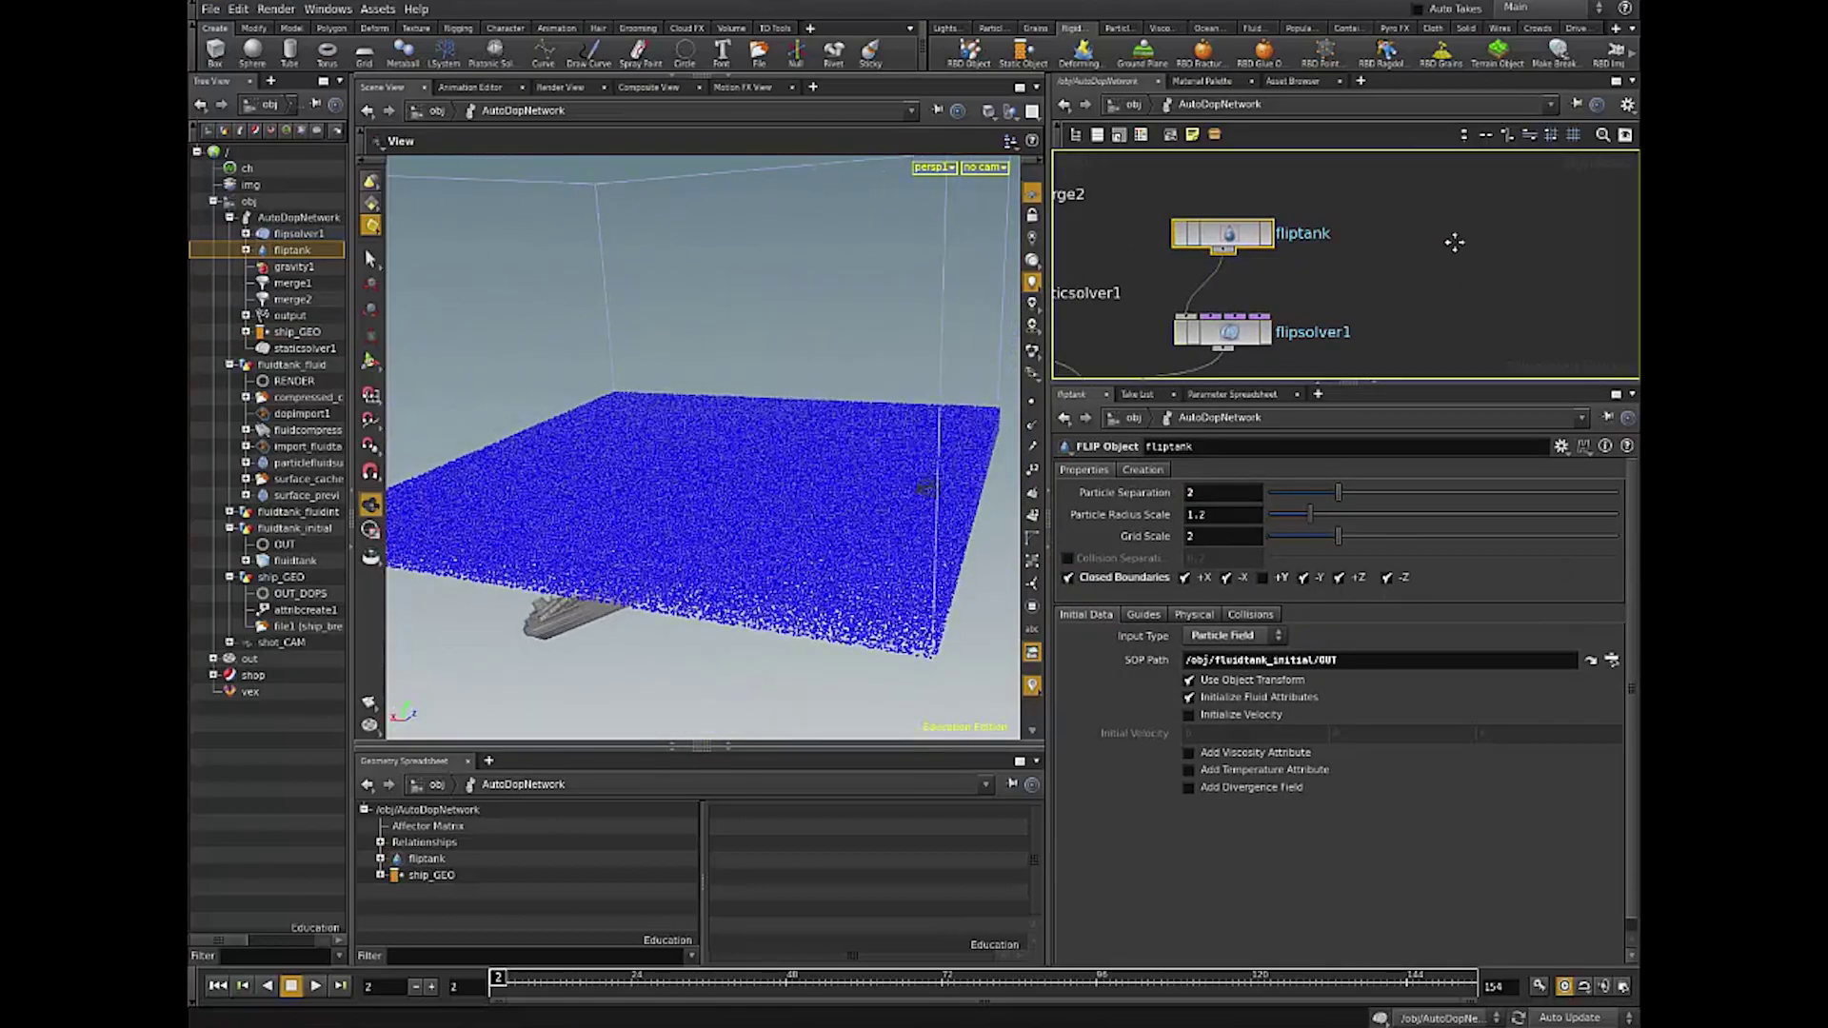
# Step: Play the Base flipbook in MPlay to examine the ship breaching the water, stop playback, and close MPlay and the file browser
pyautogui.moveTo(1448, 241); pyautogui.dragTo(1468, 198, button='middle')
pyautogui.moveTo(1418, 329); pyautogui.dragTo(1470, 304, button='middle')
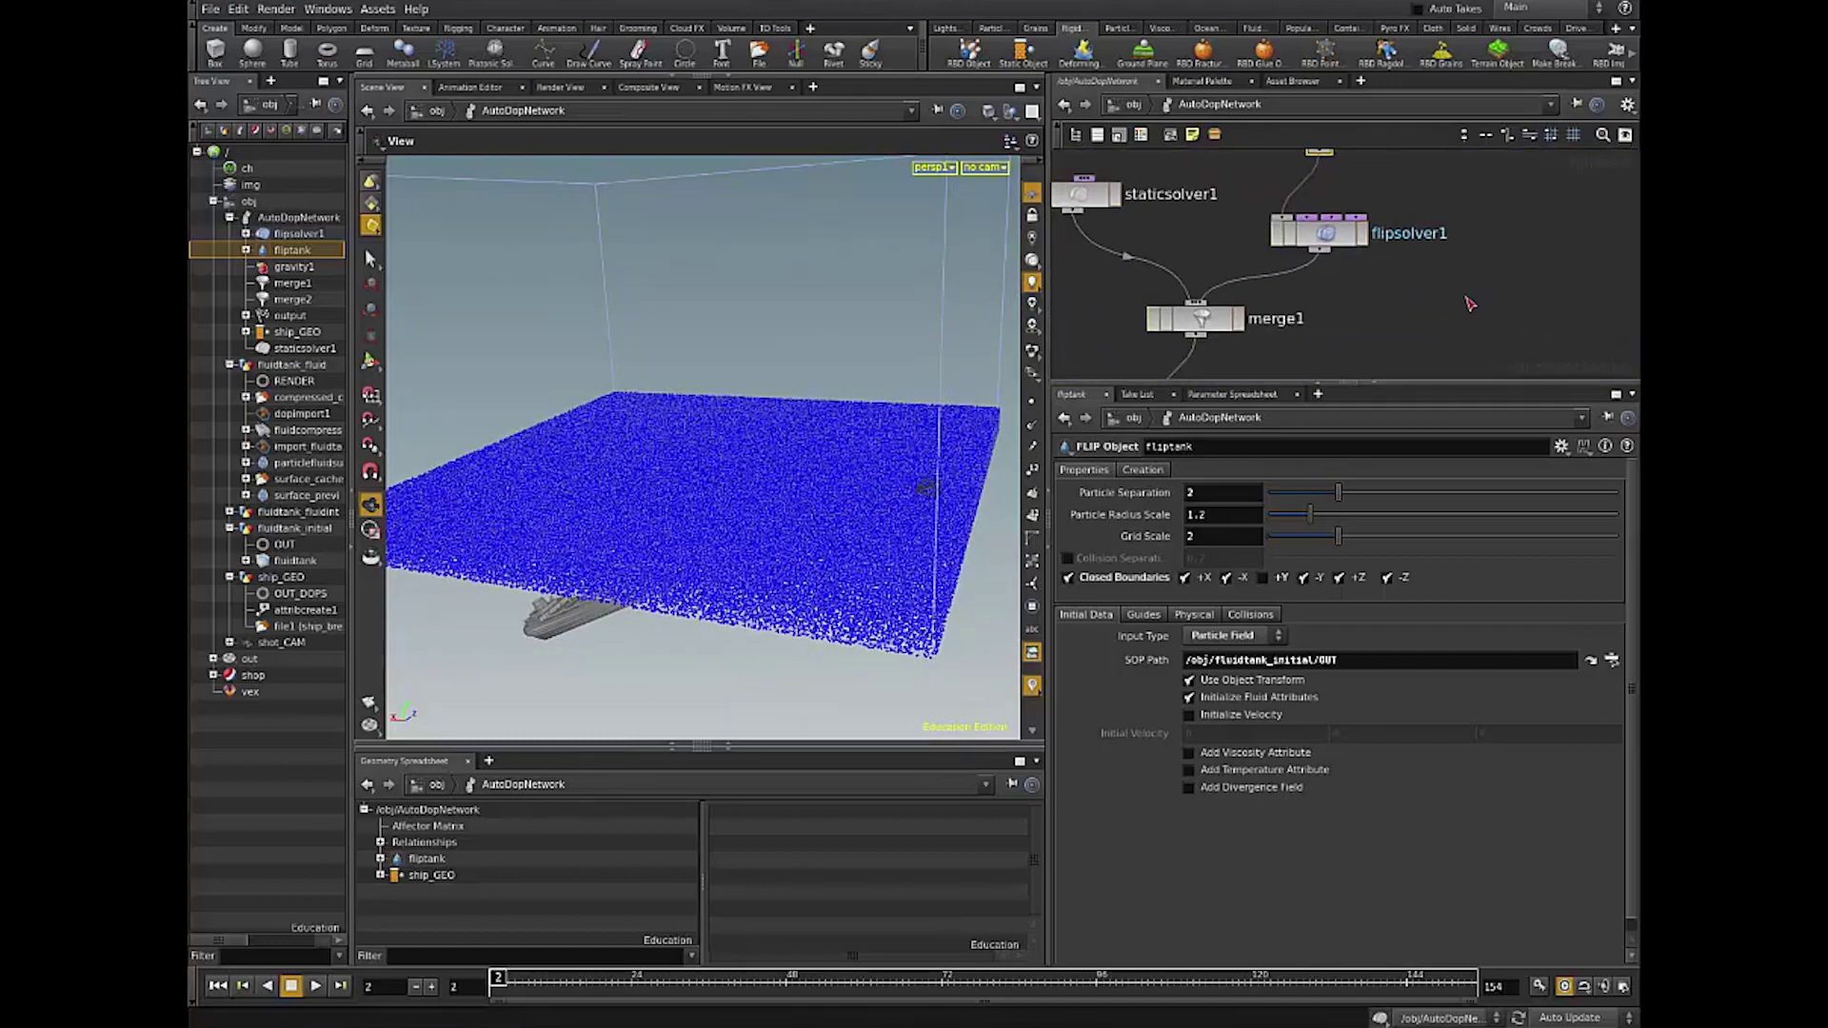
pyautogui.moveTo(869, 465); pyautogui.dragTo(870, 523)
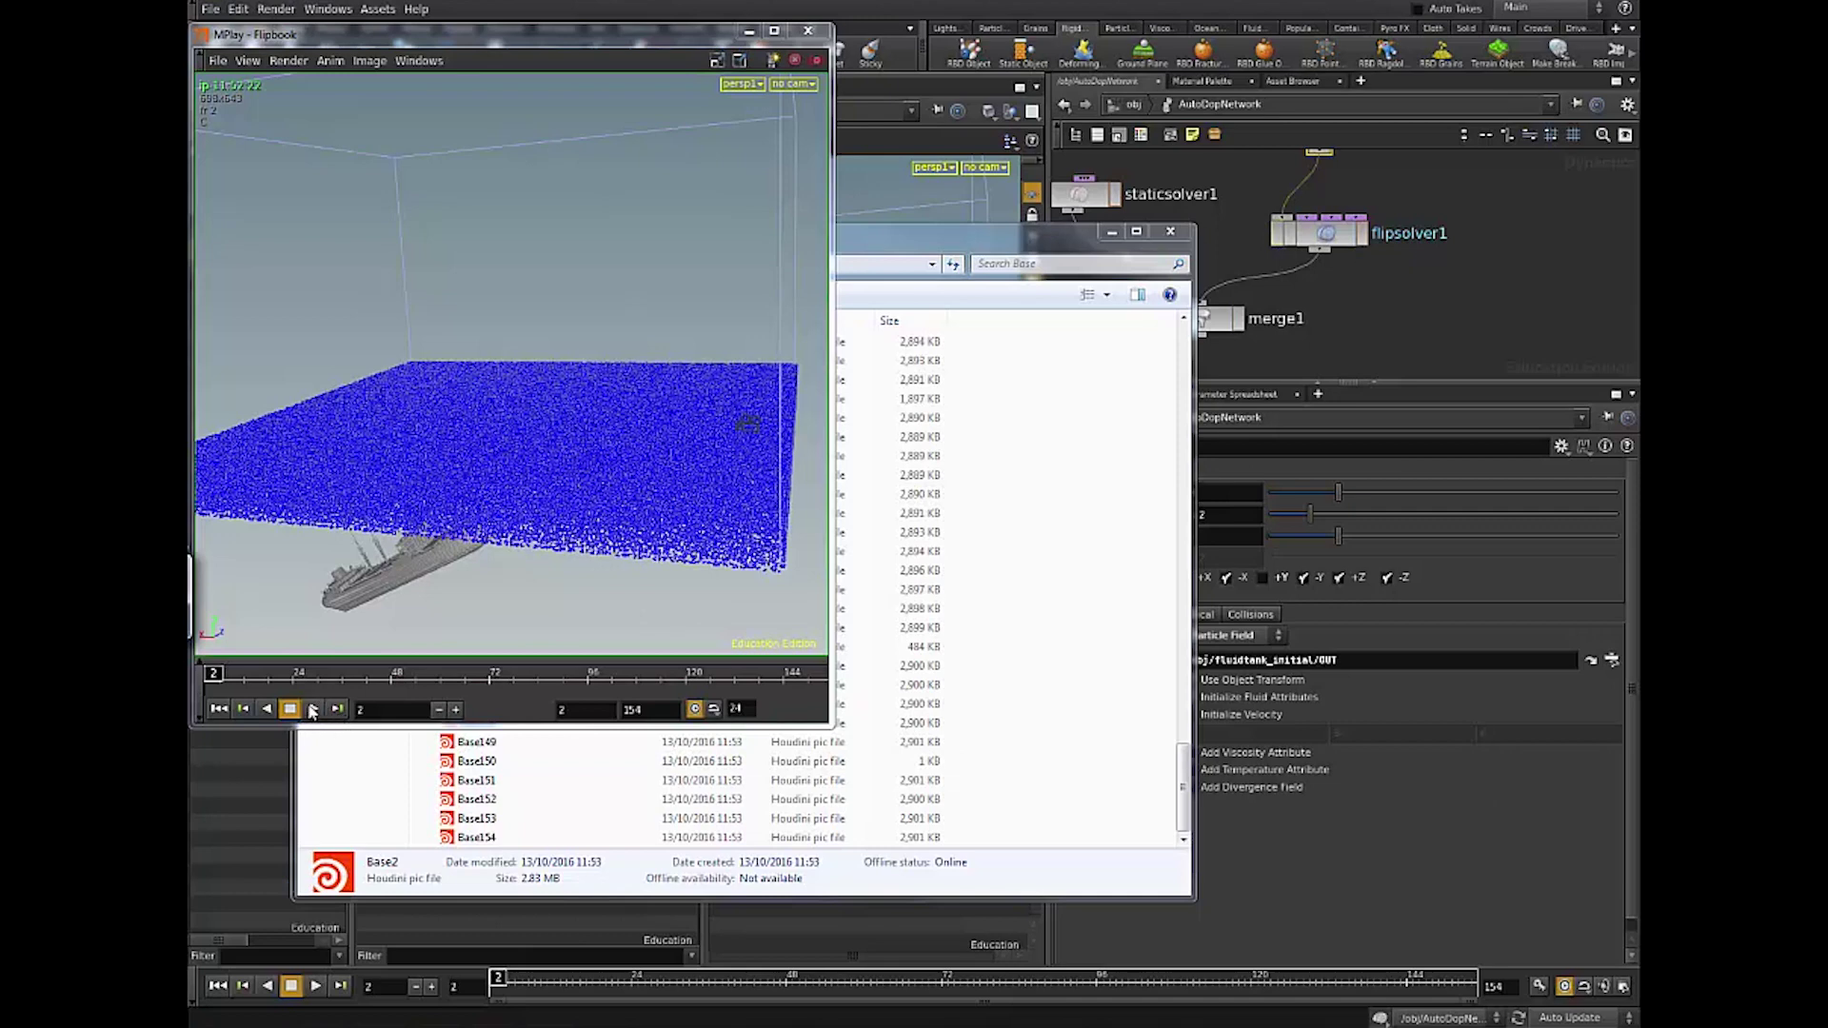
pyautogui.click(314, 709)
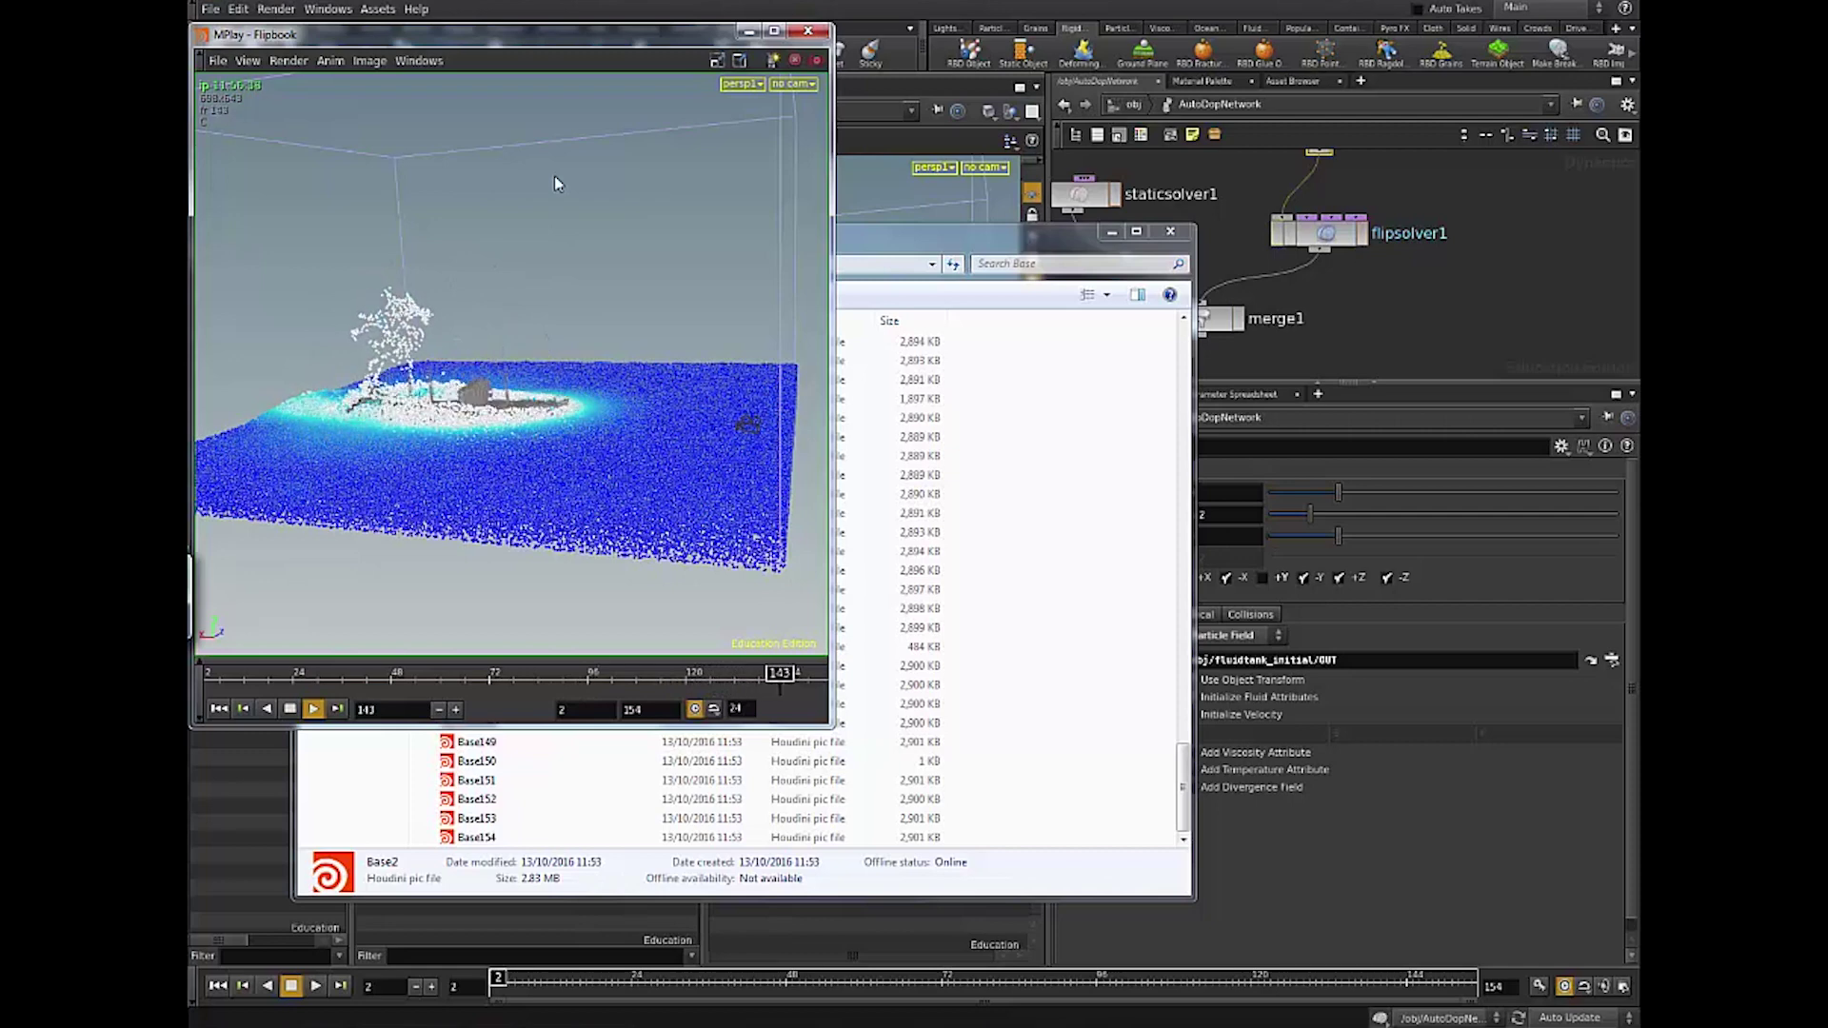
pyautogui.click(292, 708)
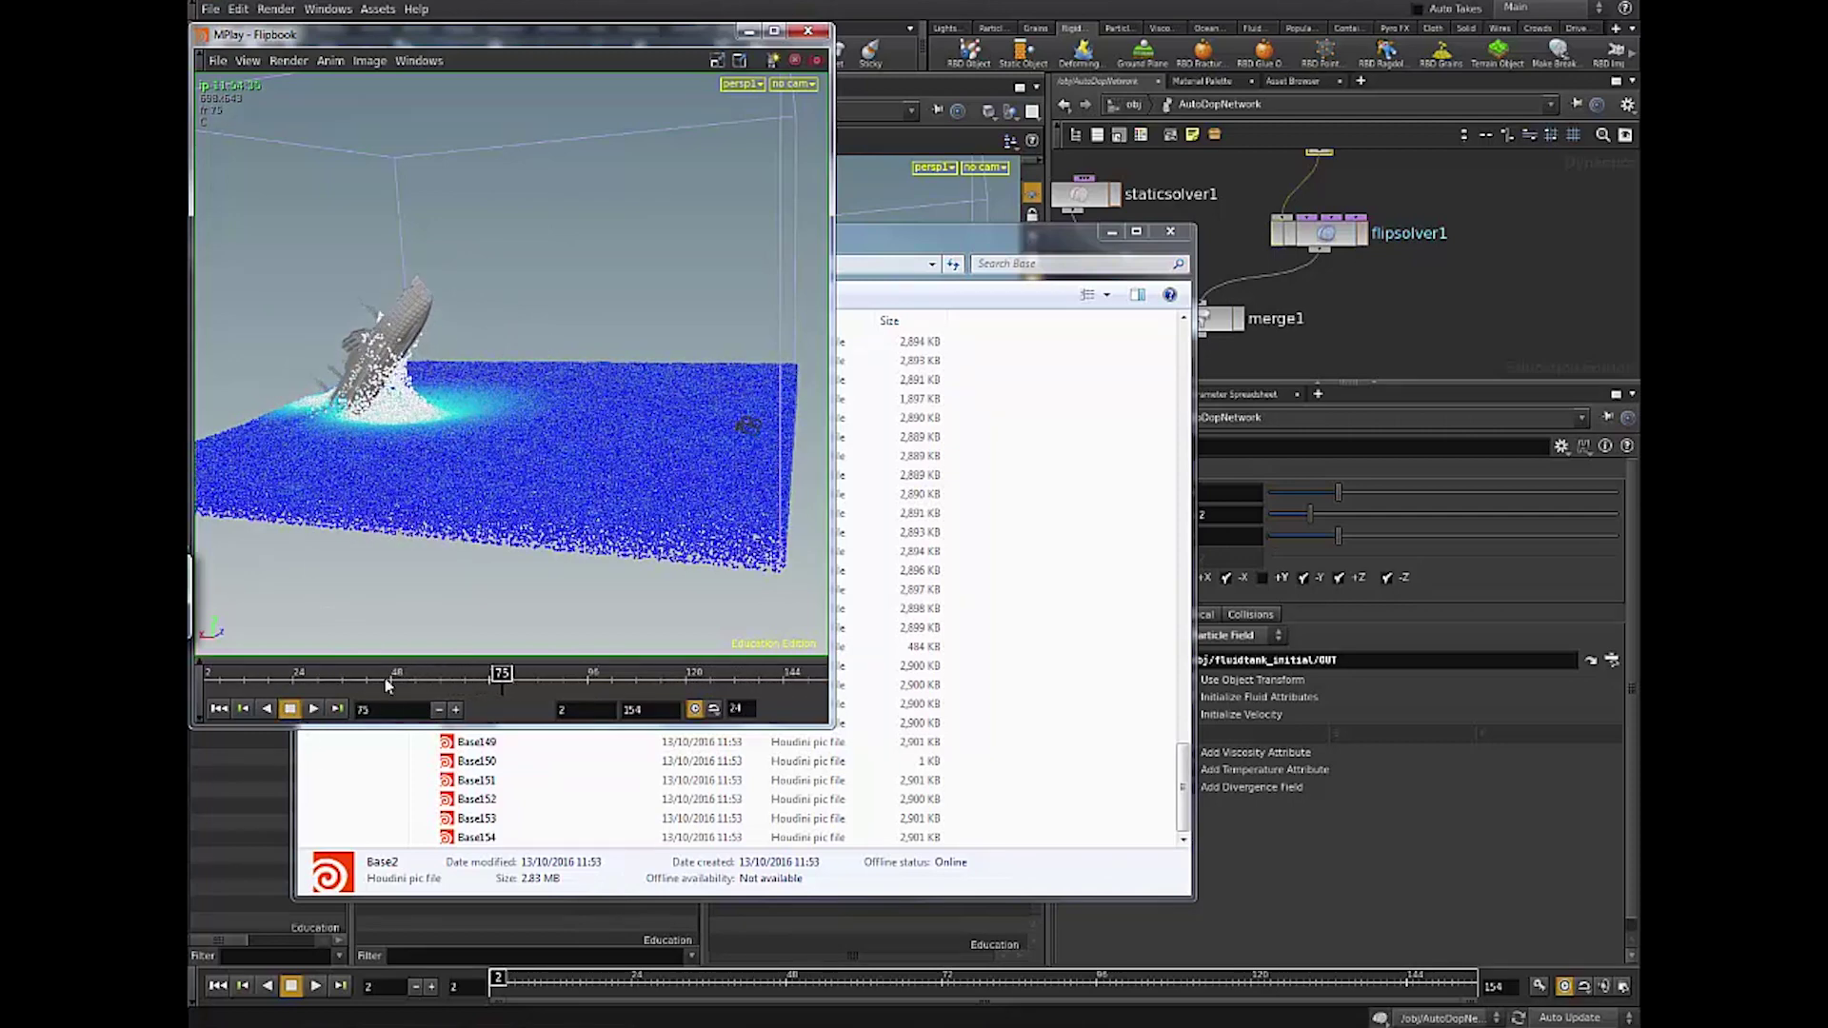
pyautogui.click(808, 31)
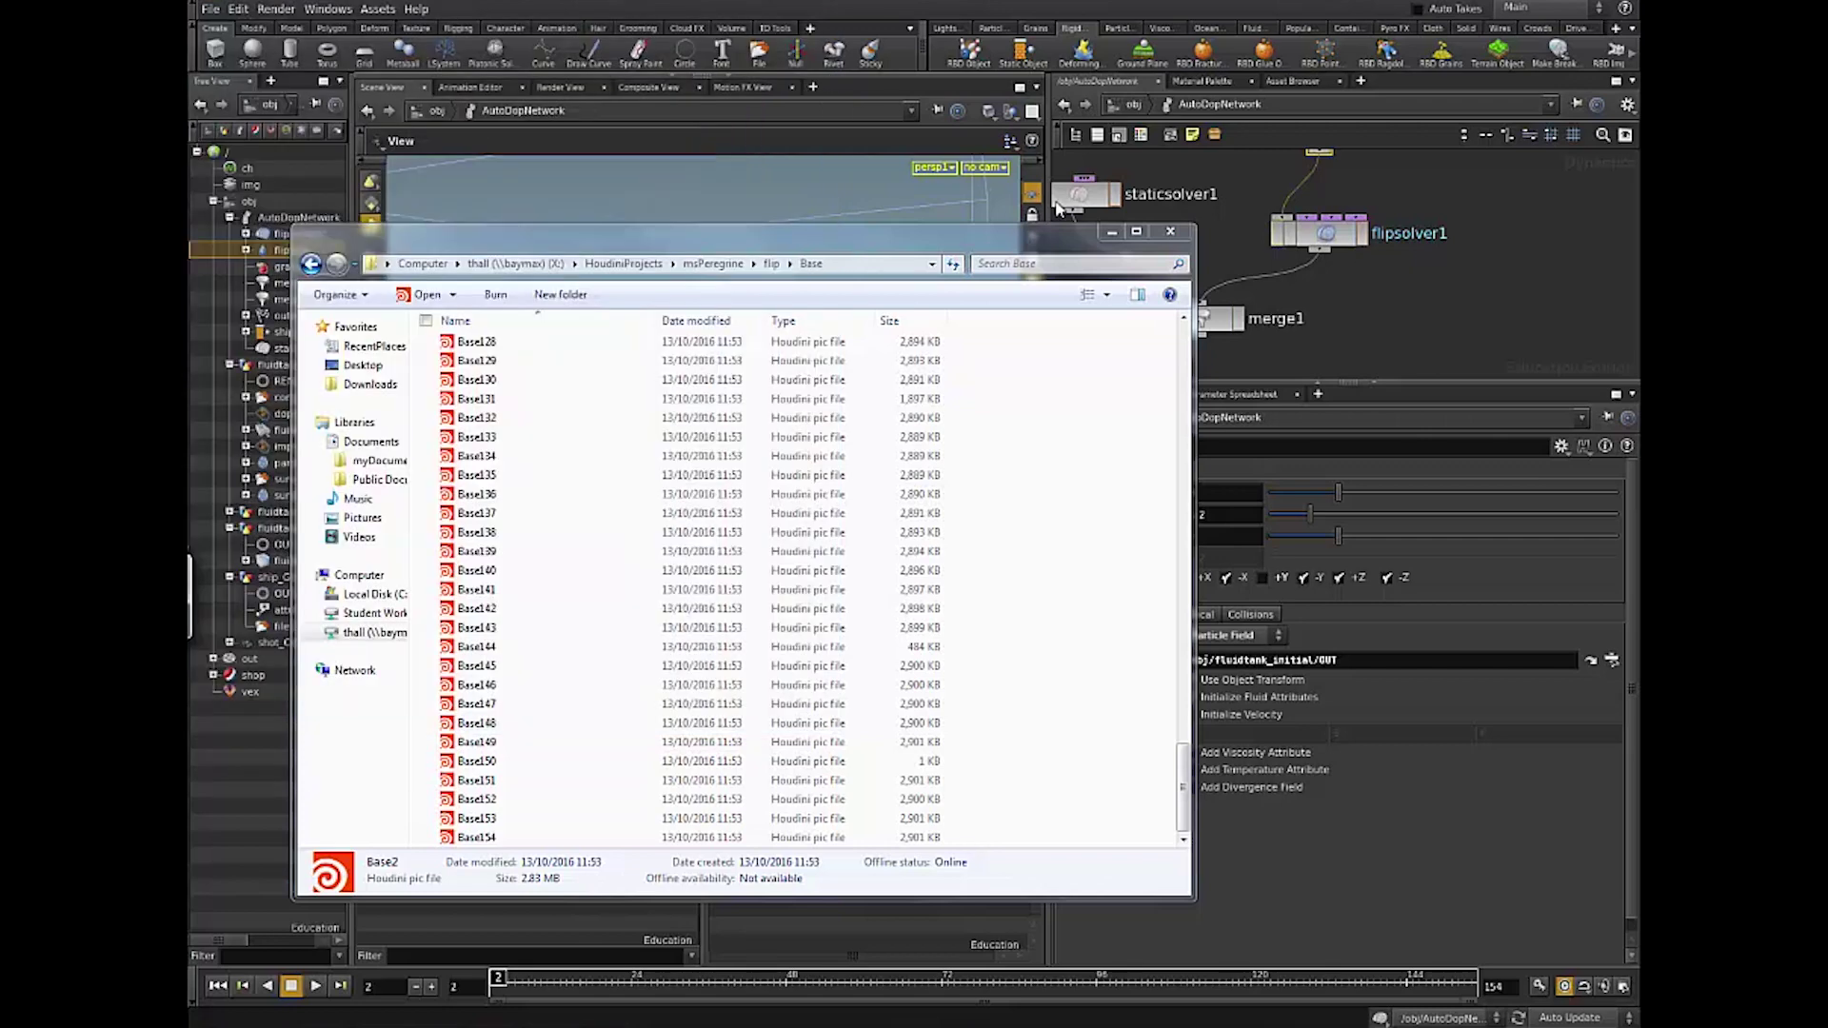
pyautogui.click(1170, 231)
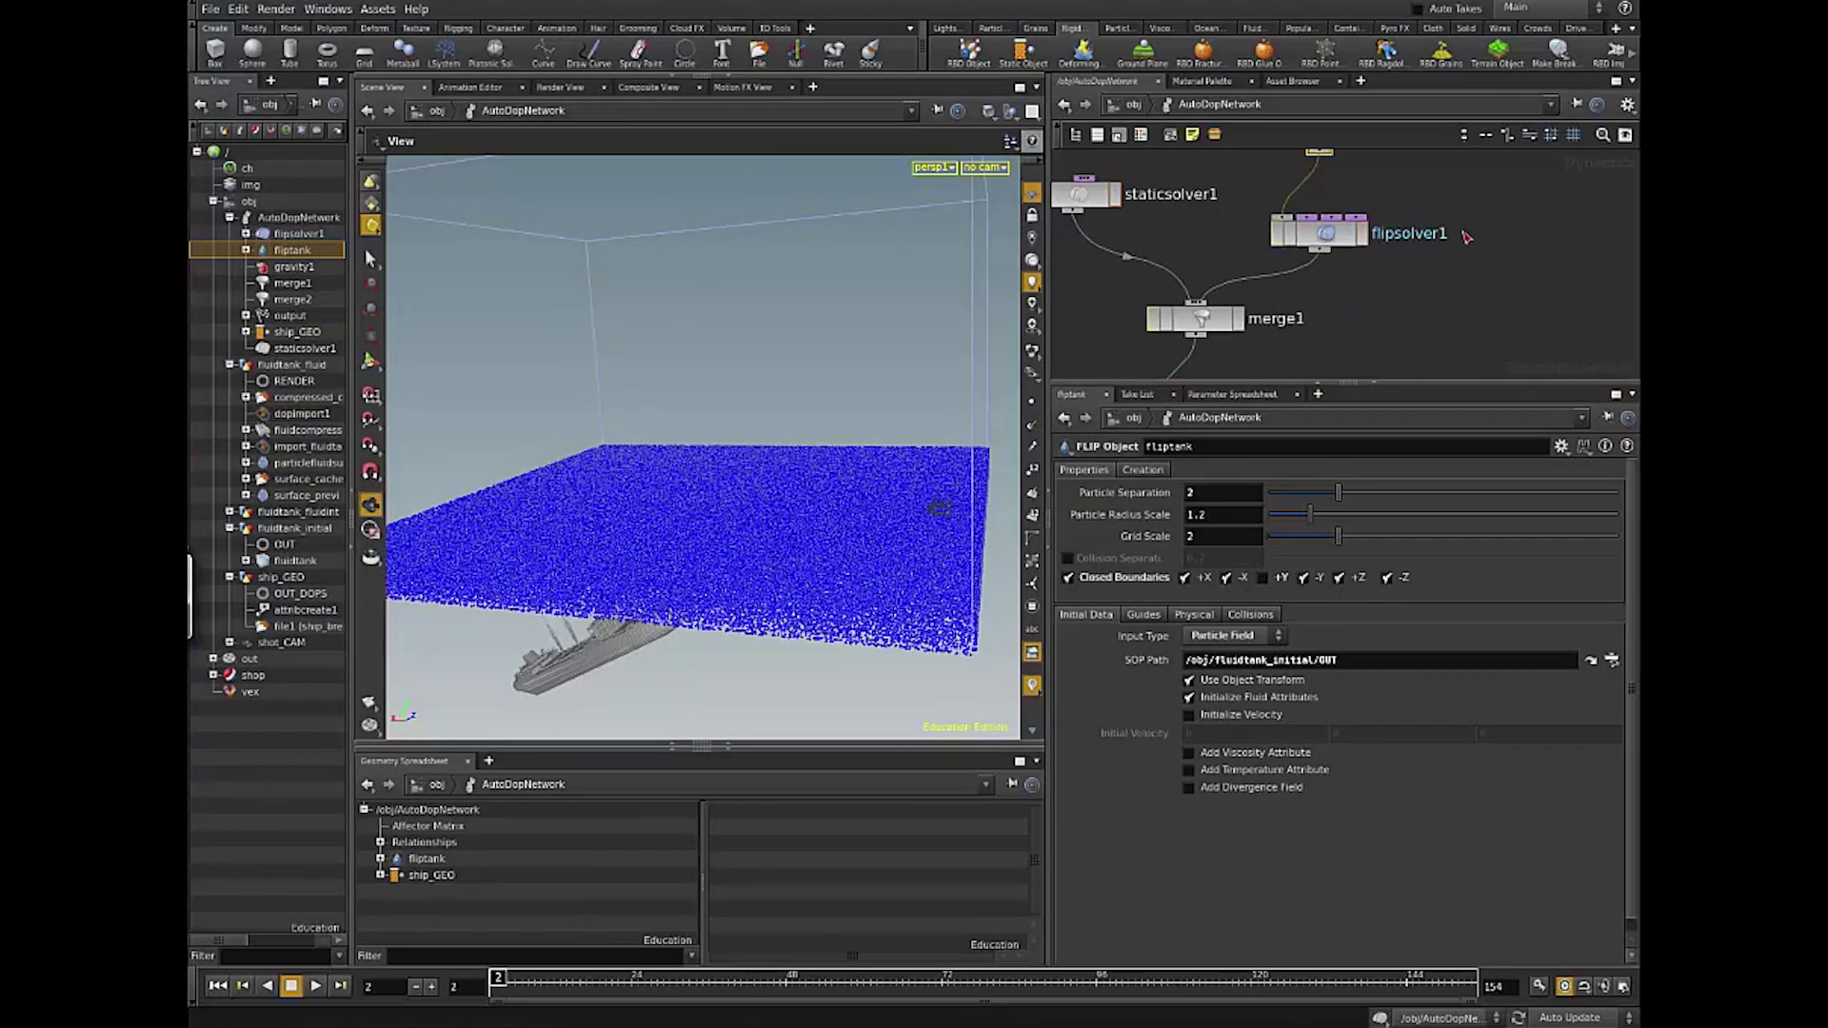
# Step: Return to the ship_GEO static object in the AutoDopNetwork and show its settings
pyautogui.moveTo(1475, 219); pyautogui.dragTo(1477, 283, button='middle')
pyautogui.moveTo(1328, 201); pyautogui.dragTo(1298, 206)
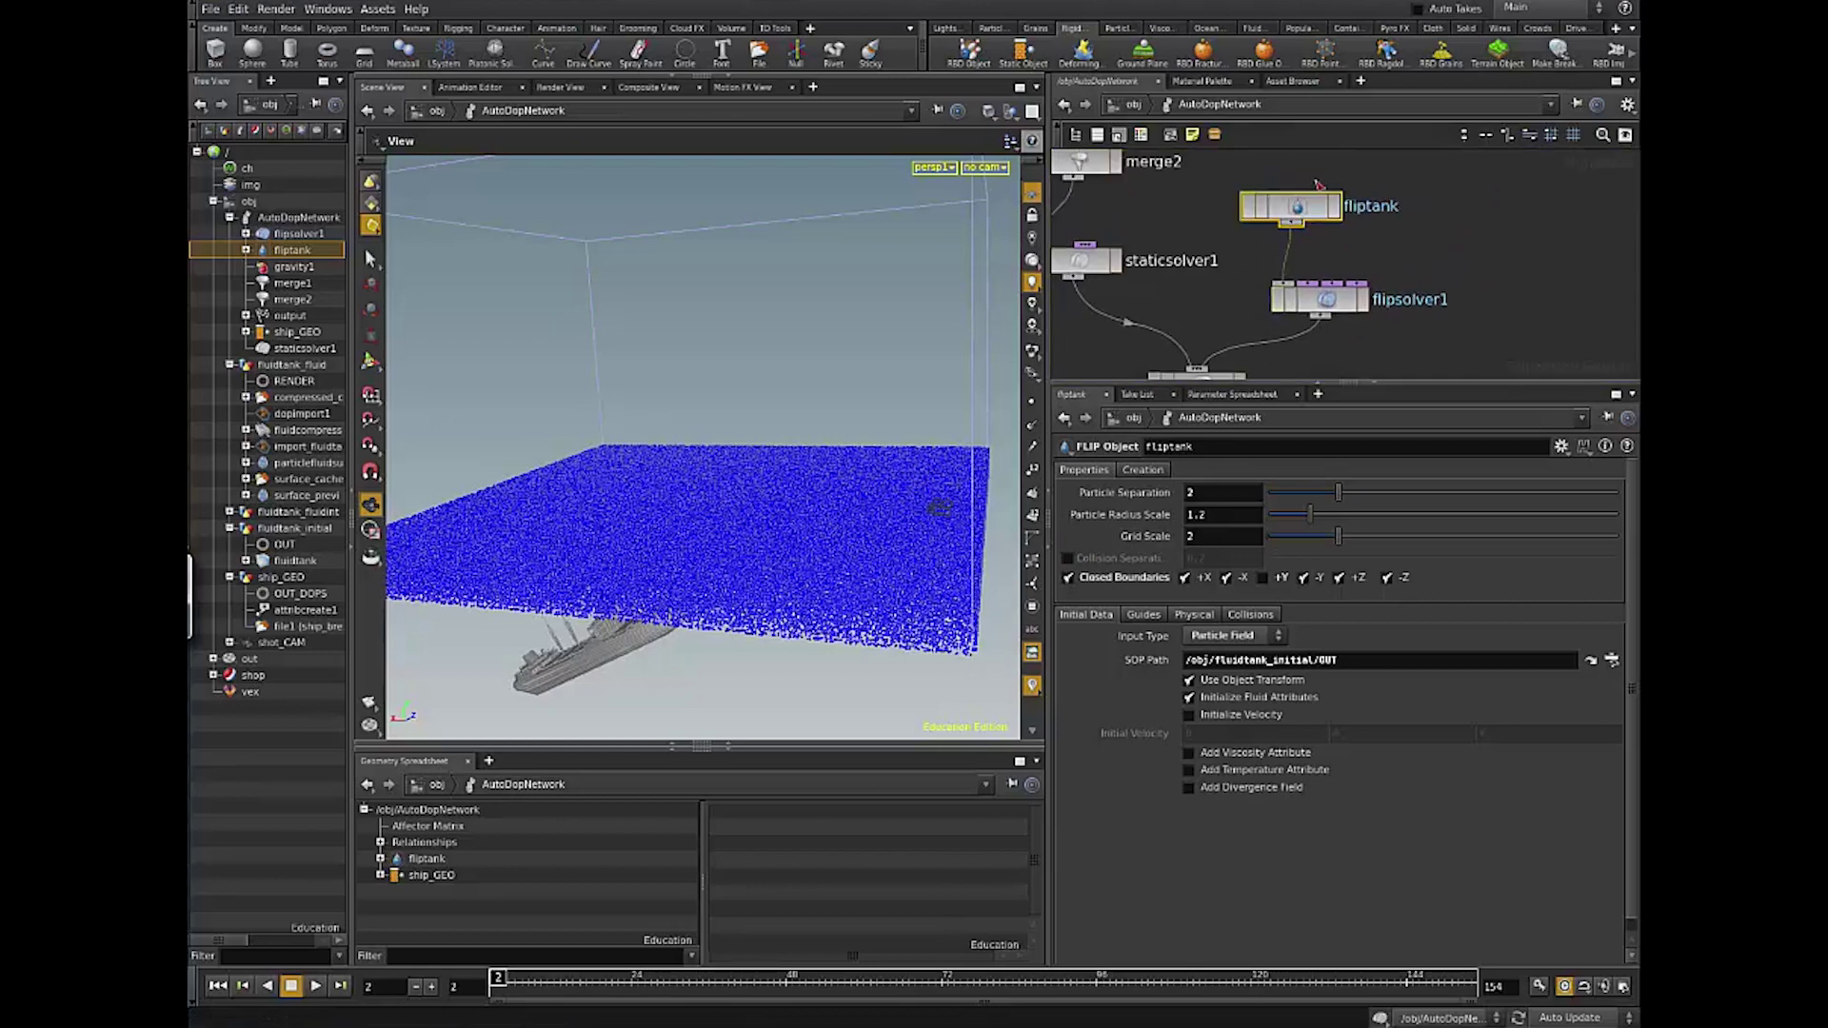
pyautogui.moveTo(1485, 302); pyautogui.dragTo(1503, 336, button='middle')
pyautogui.moveTo(1471, 241); pyautogui.dragTo(1570, 350, button='middle')
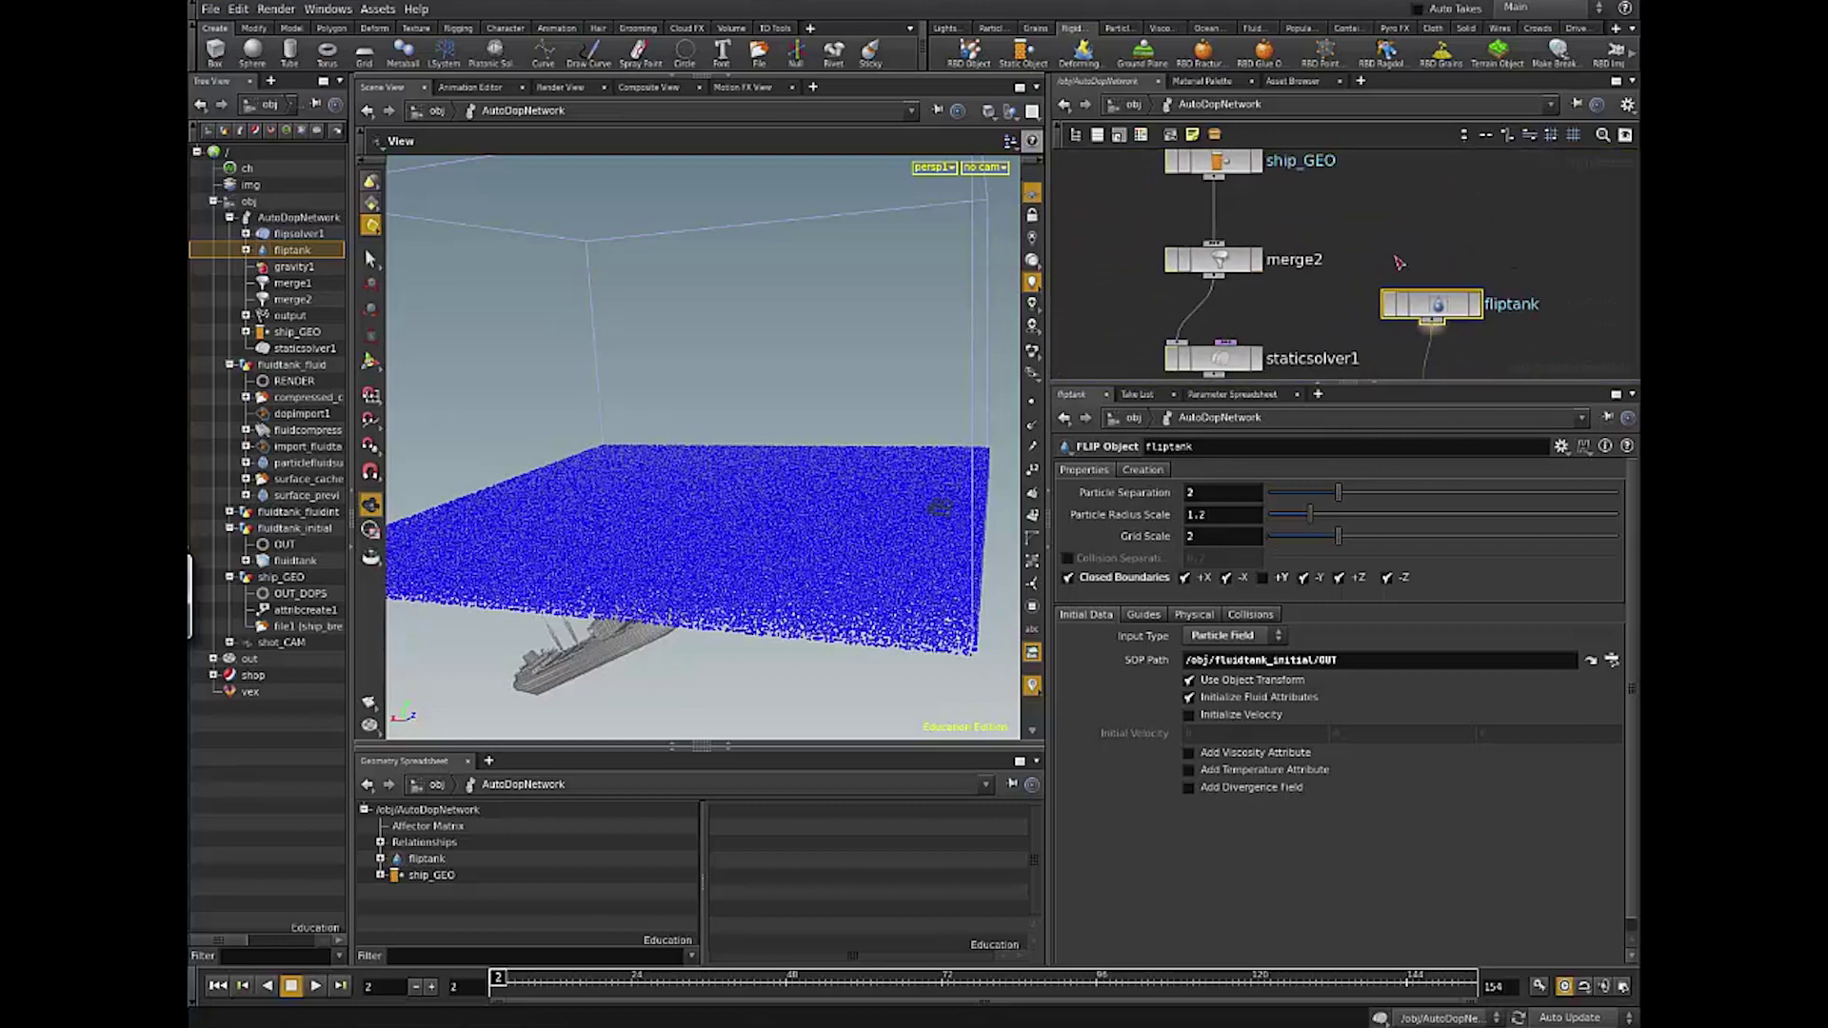
pyautogui.moveTo(1230, 171); pyautogui.dragTo(1330, 286, button='middle')
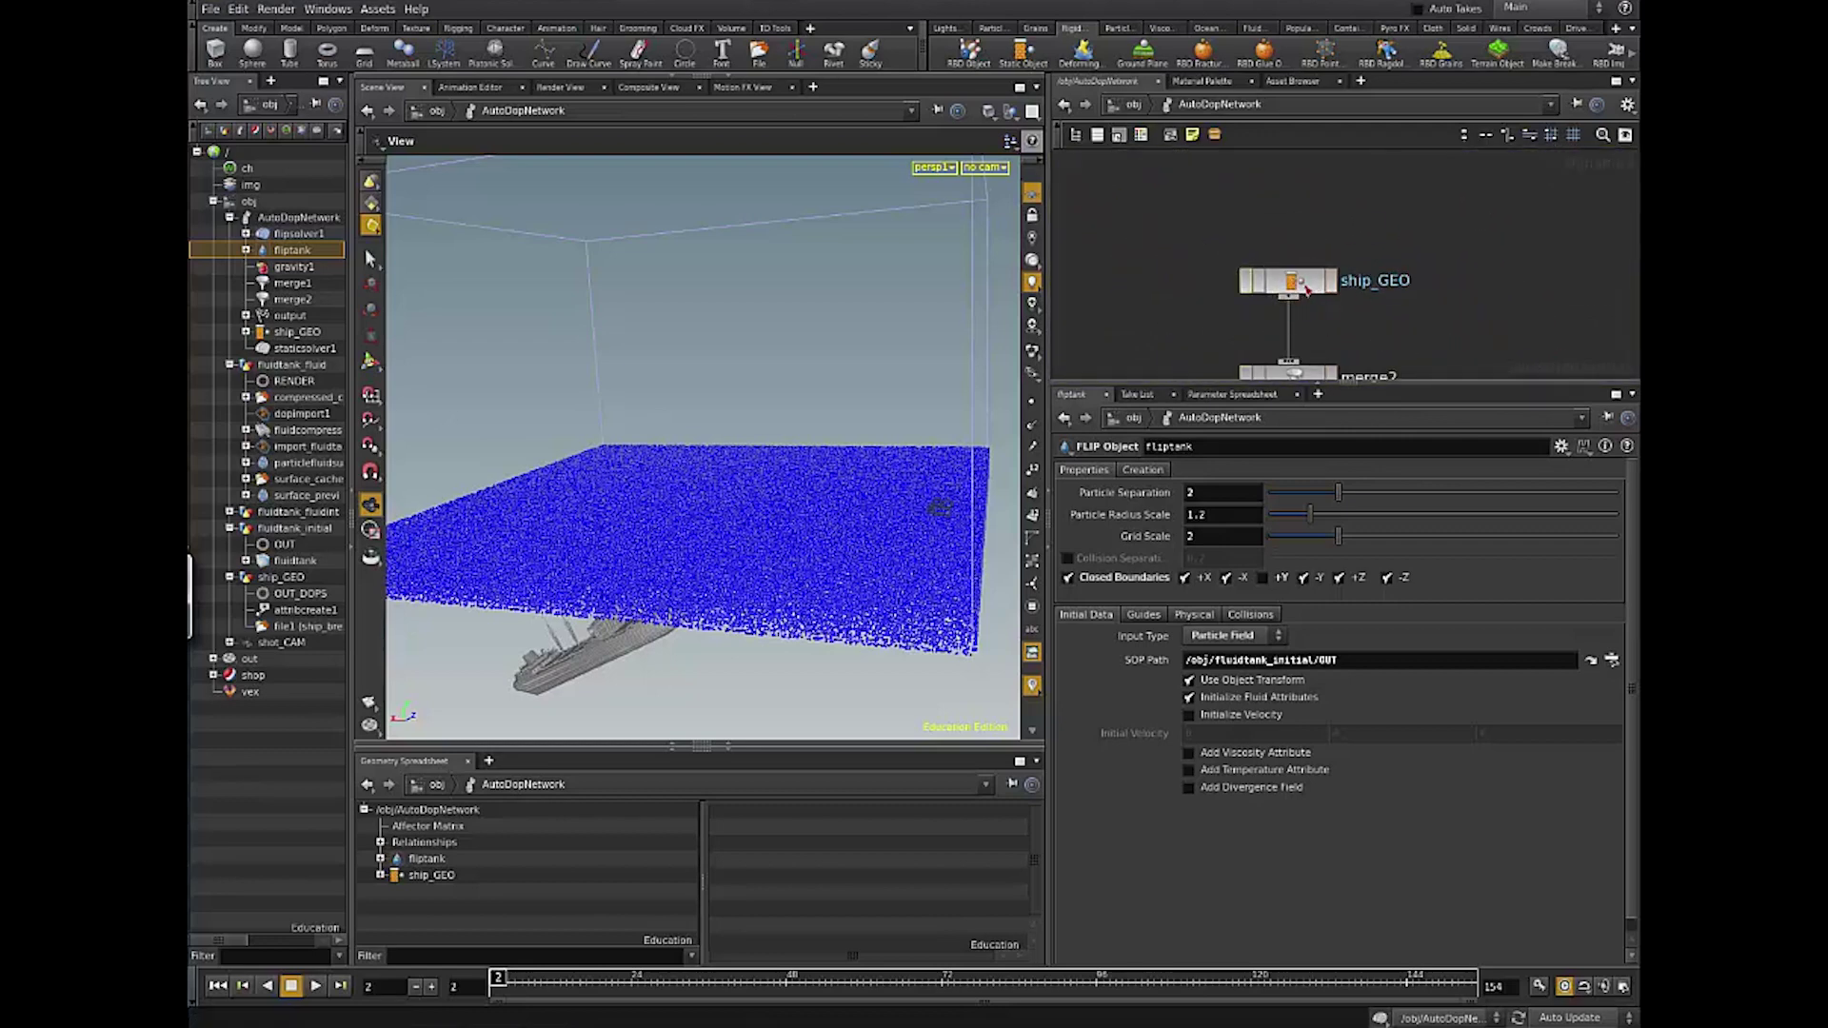
pyautogui.click(1307, 289)
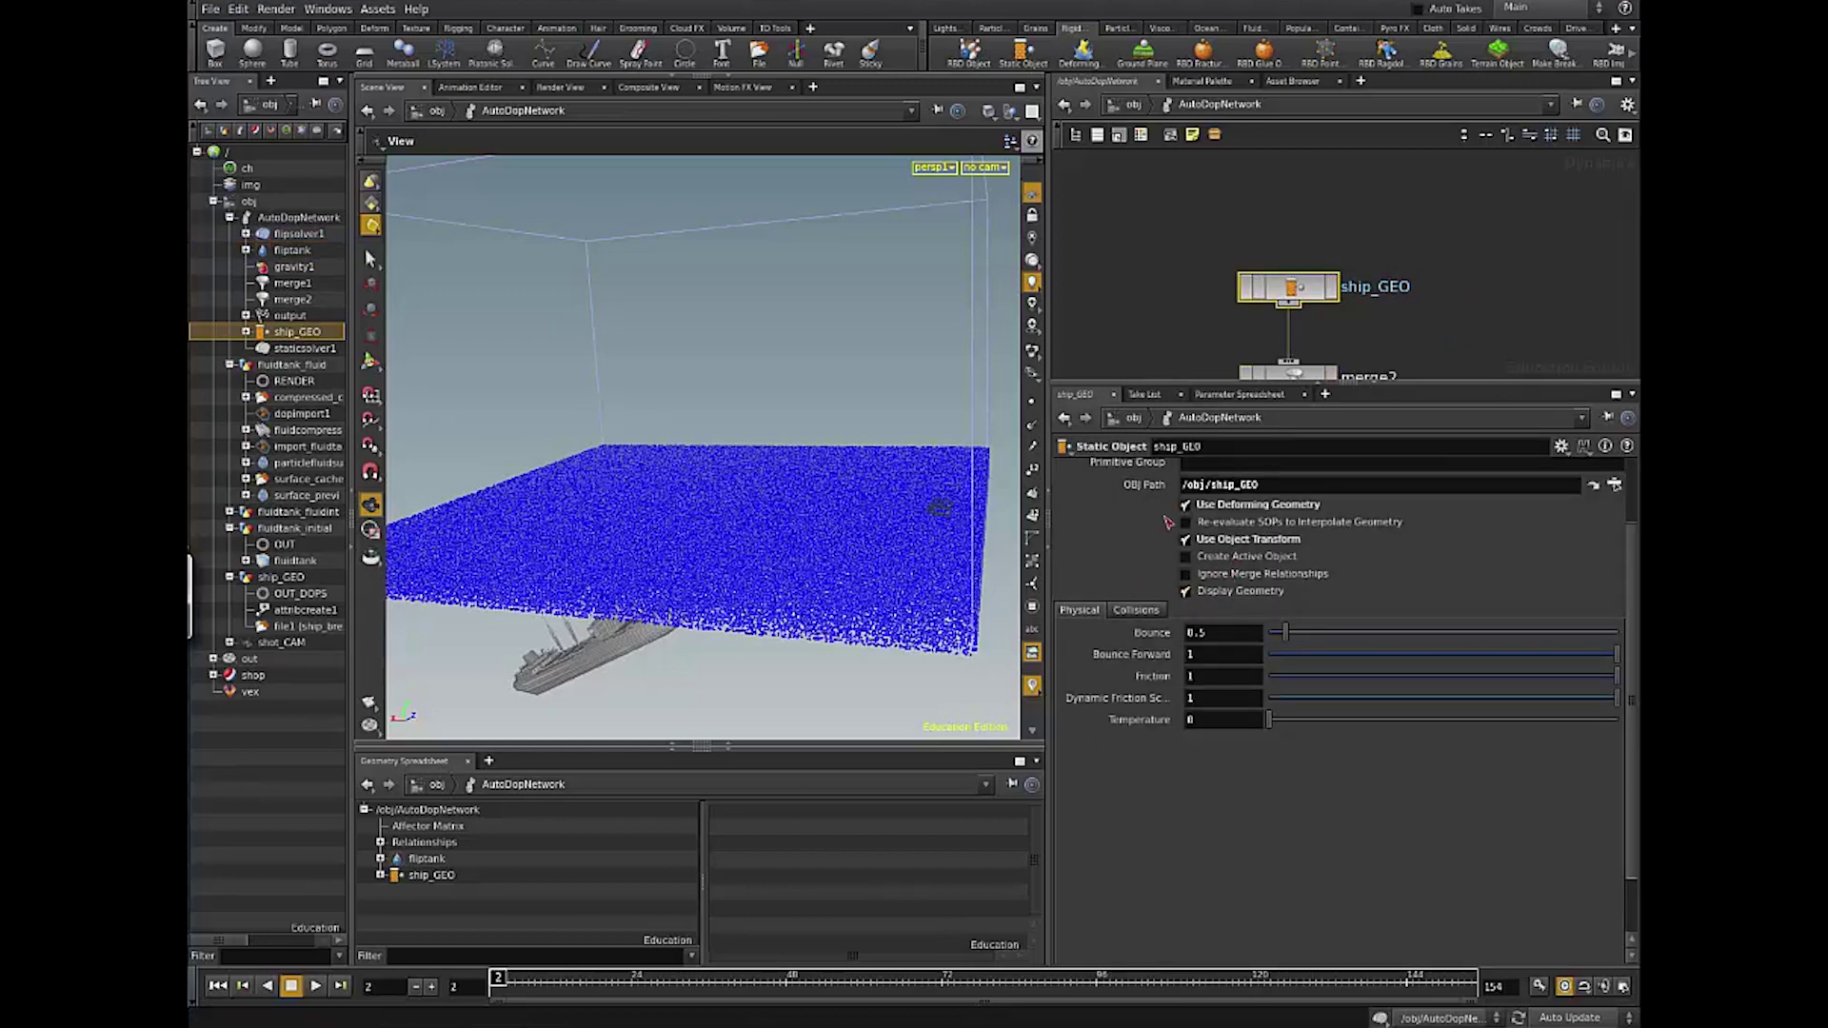
# Step: Create a new camera from the current perspective view and return to the free view for a close look at the ship
pyautogui.click(982, 168)
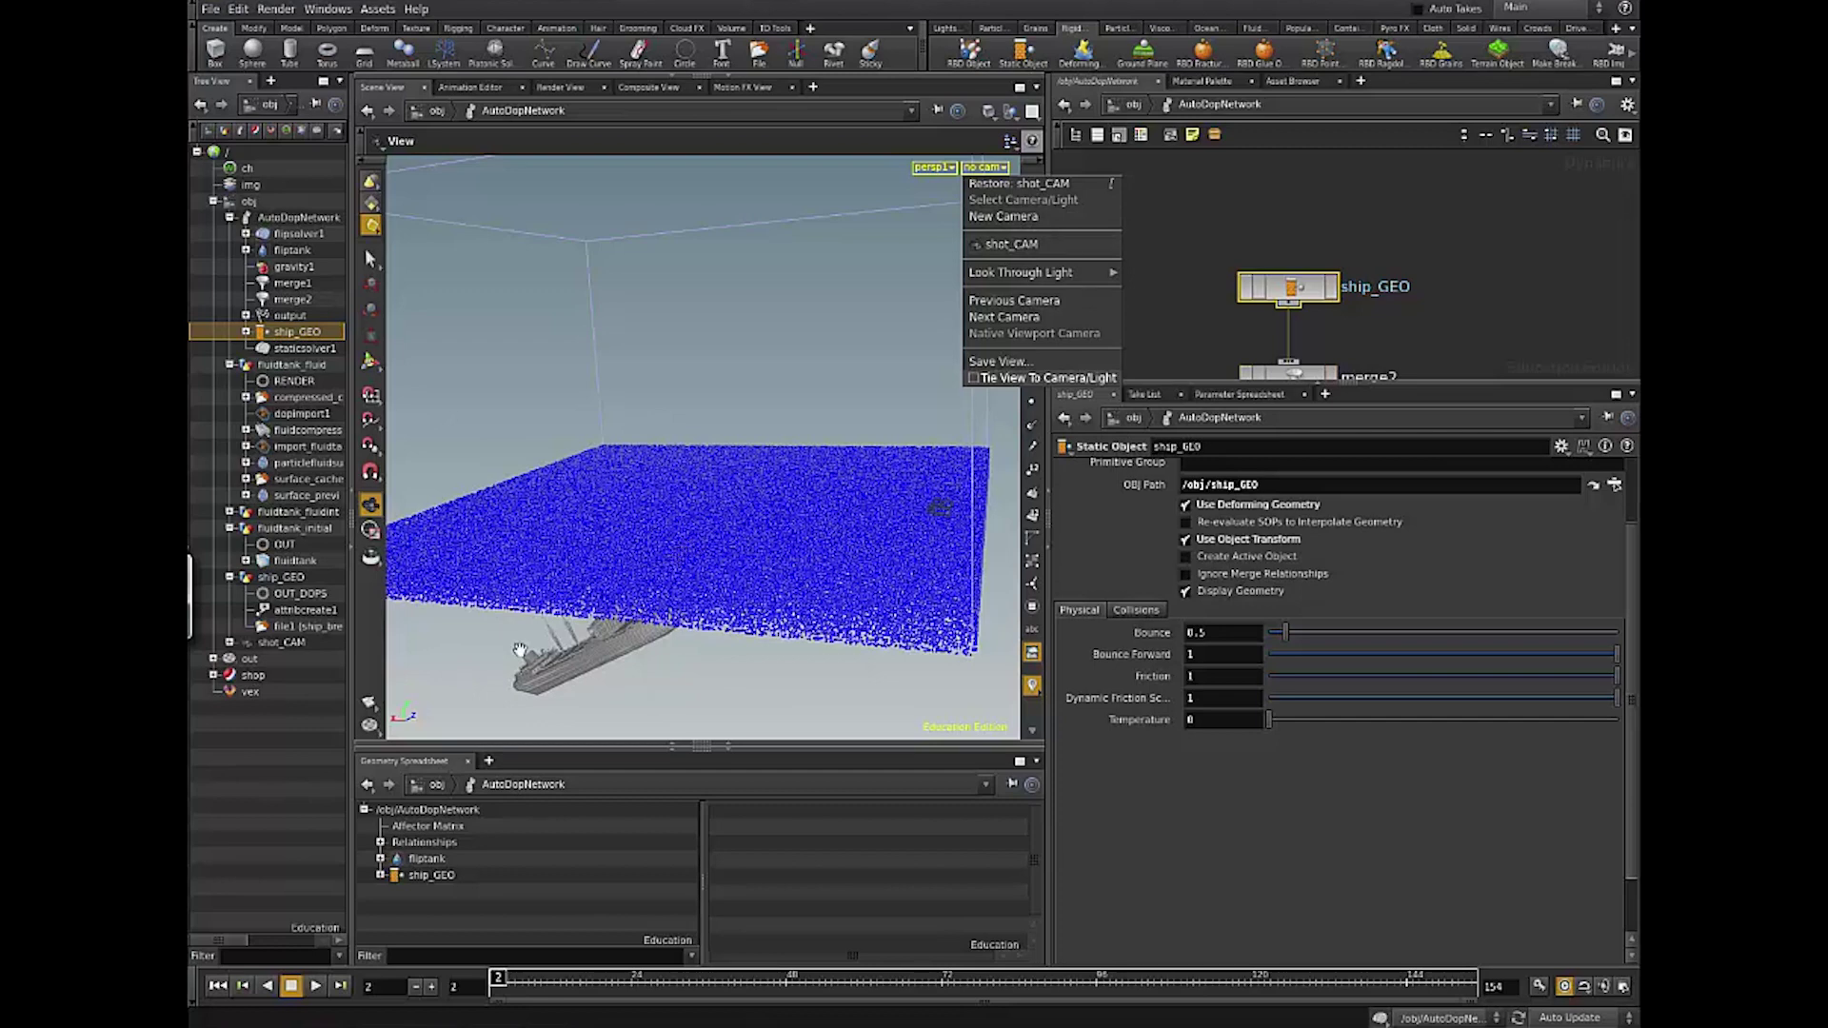
pyautogui.click(1020, 224)
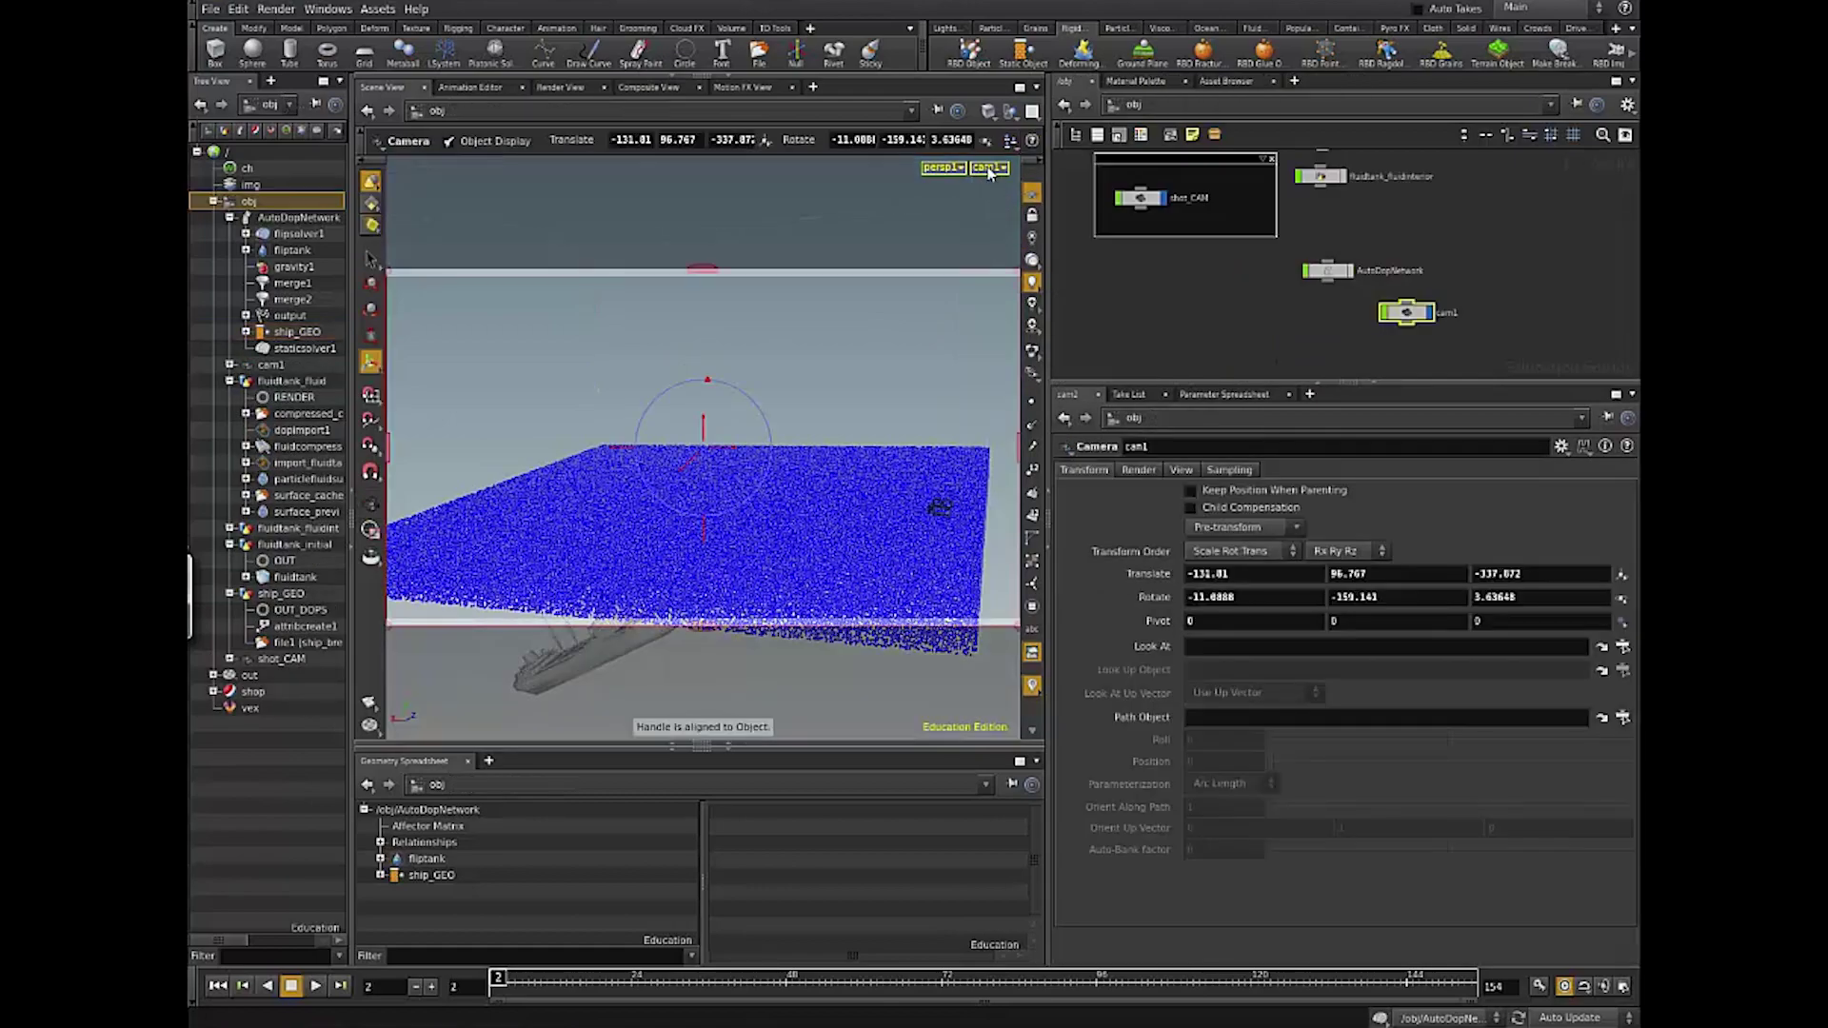
pyautogui.press('Escape')
pyautogui.moveTo(584, 498); pyautogui.dragTo(749, 428)
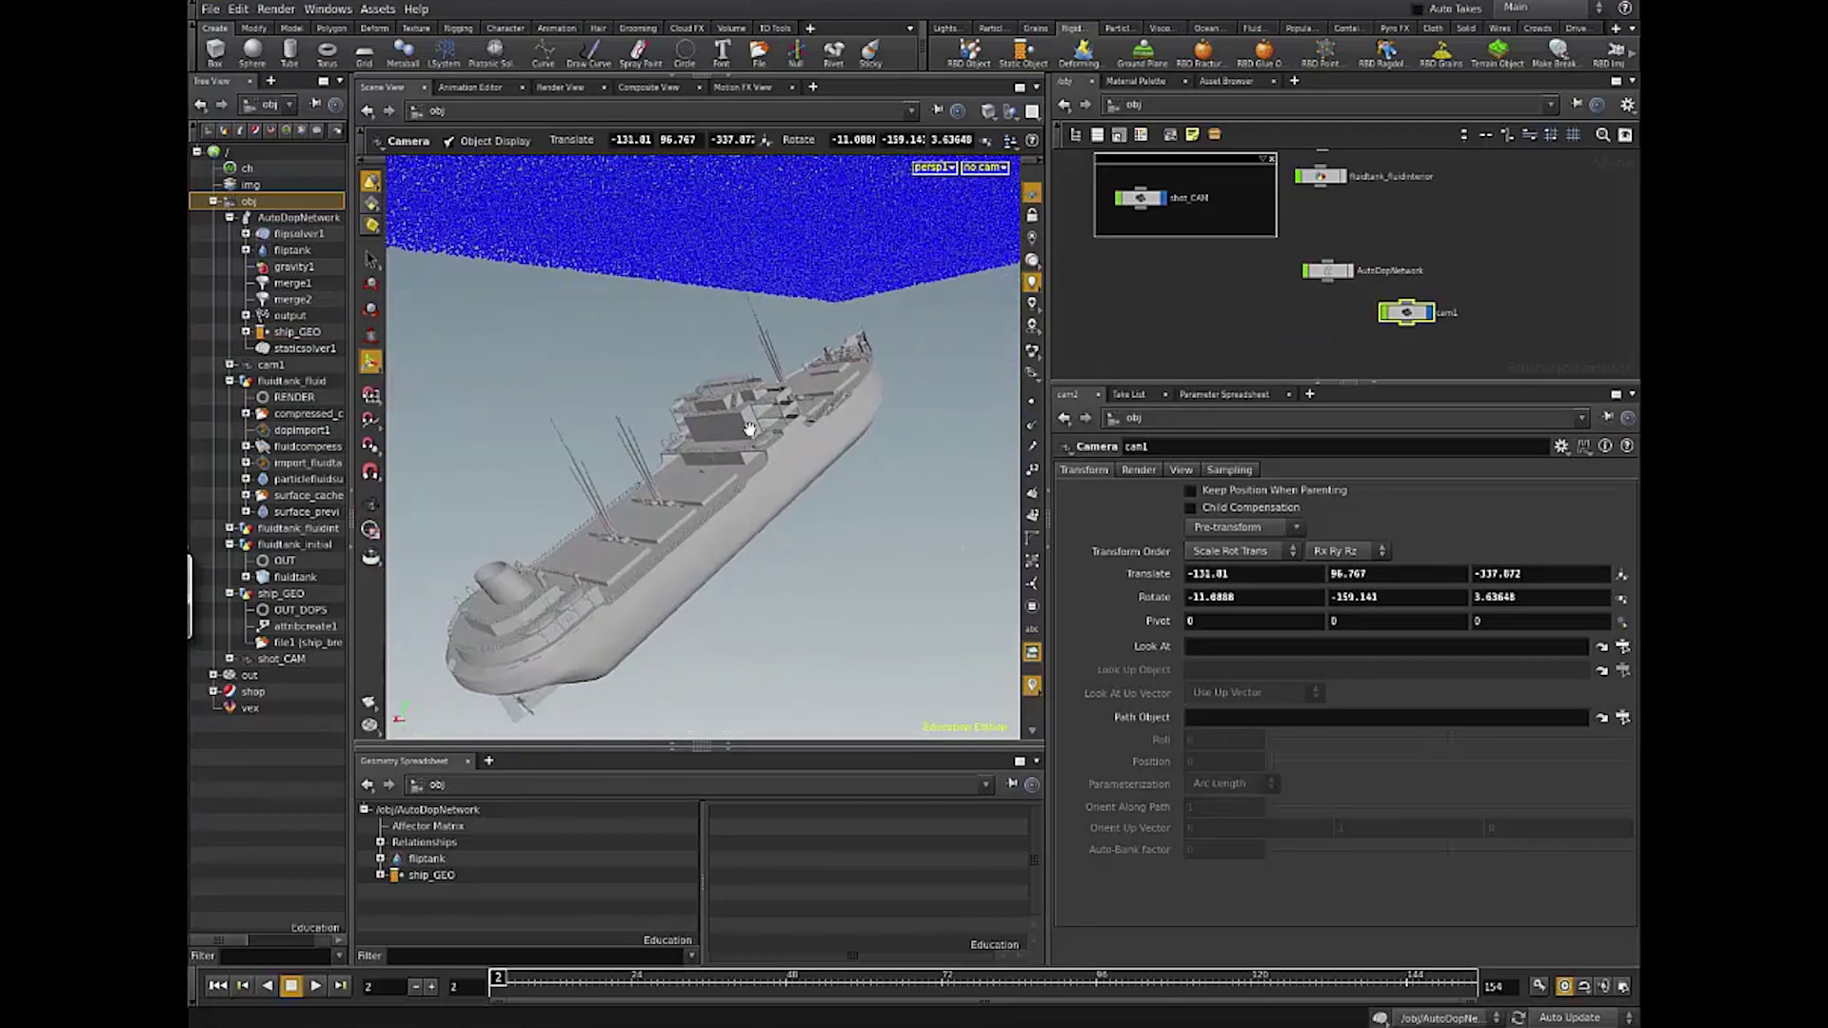
pyautogui.scroll(3, 749, 428)
pyautogui.moveTo(1337, 238); pyautogui.dragTo(1354, 276, button='middle')
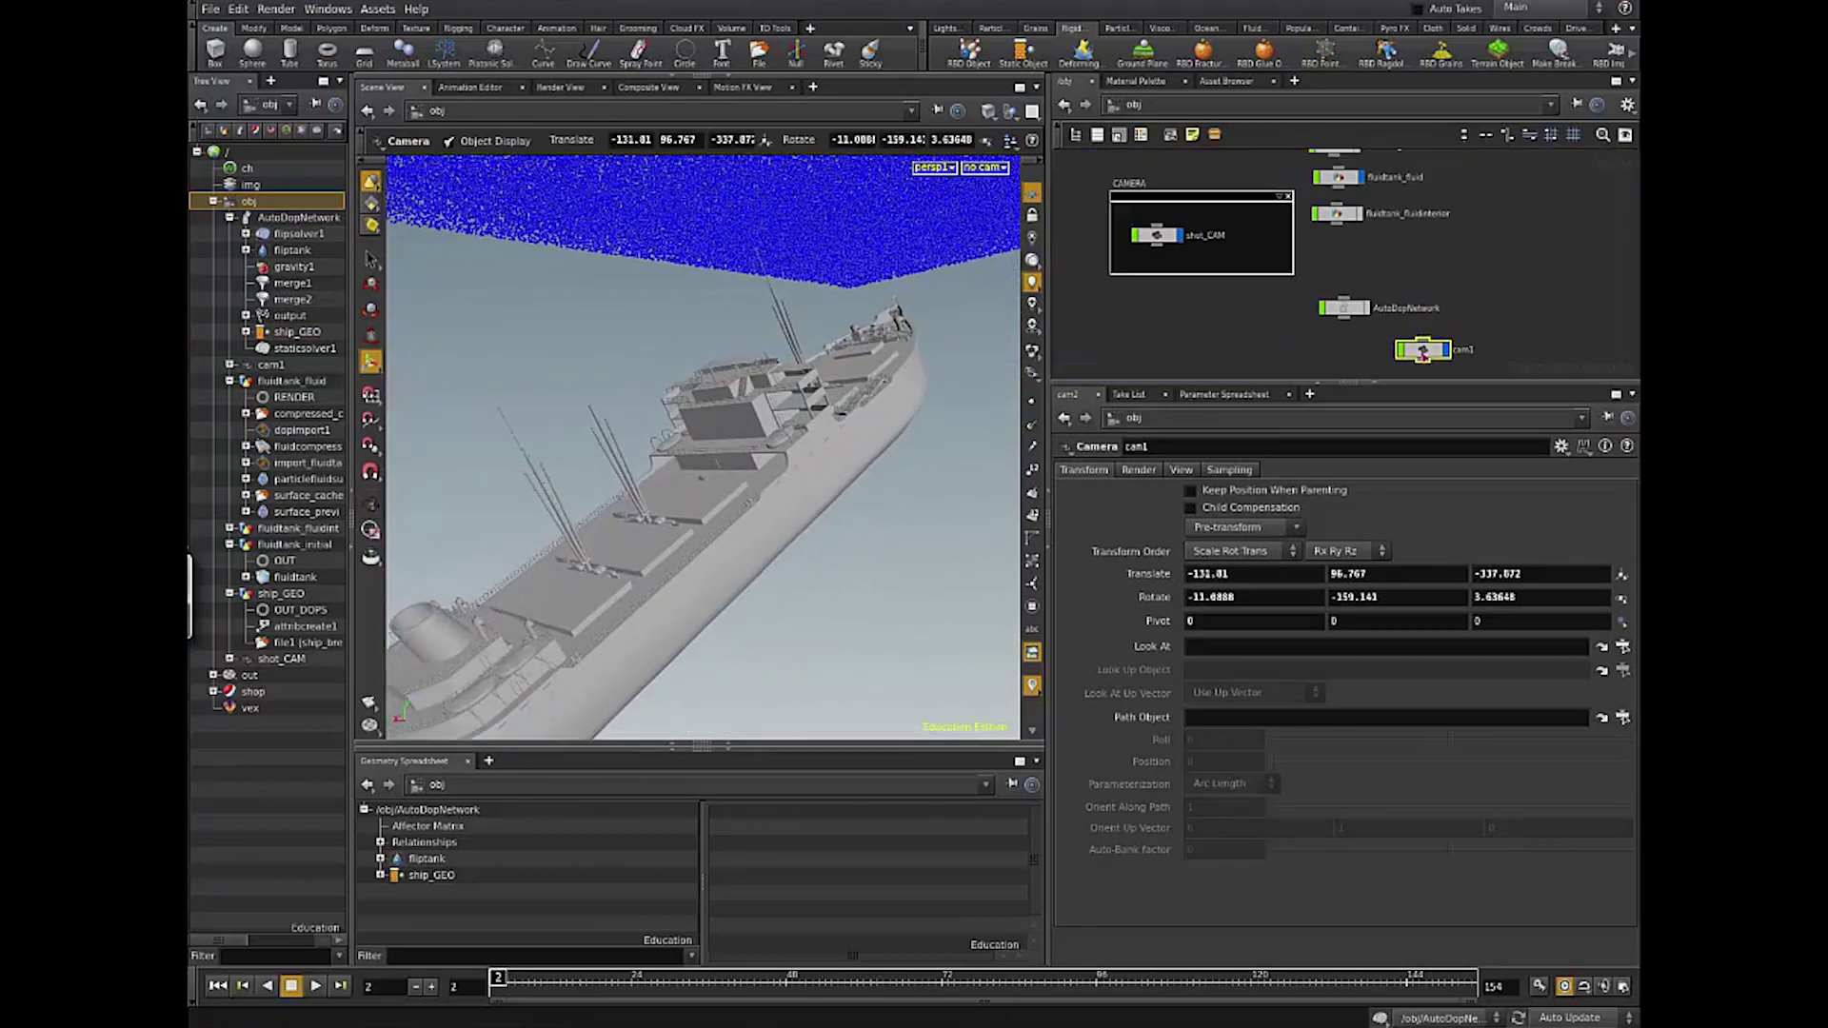
# Step: Reopen the AutoDopNetwork and turn off Display Geometry on the ship_GEO static object
pyautogui.doubleClick(1342, 307)
pyautogui.scroll(3, 1266, 250)
pyautogui.click(1271, 250)
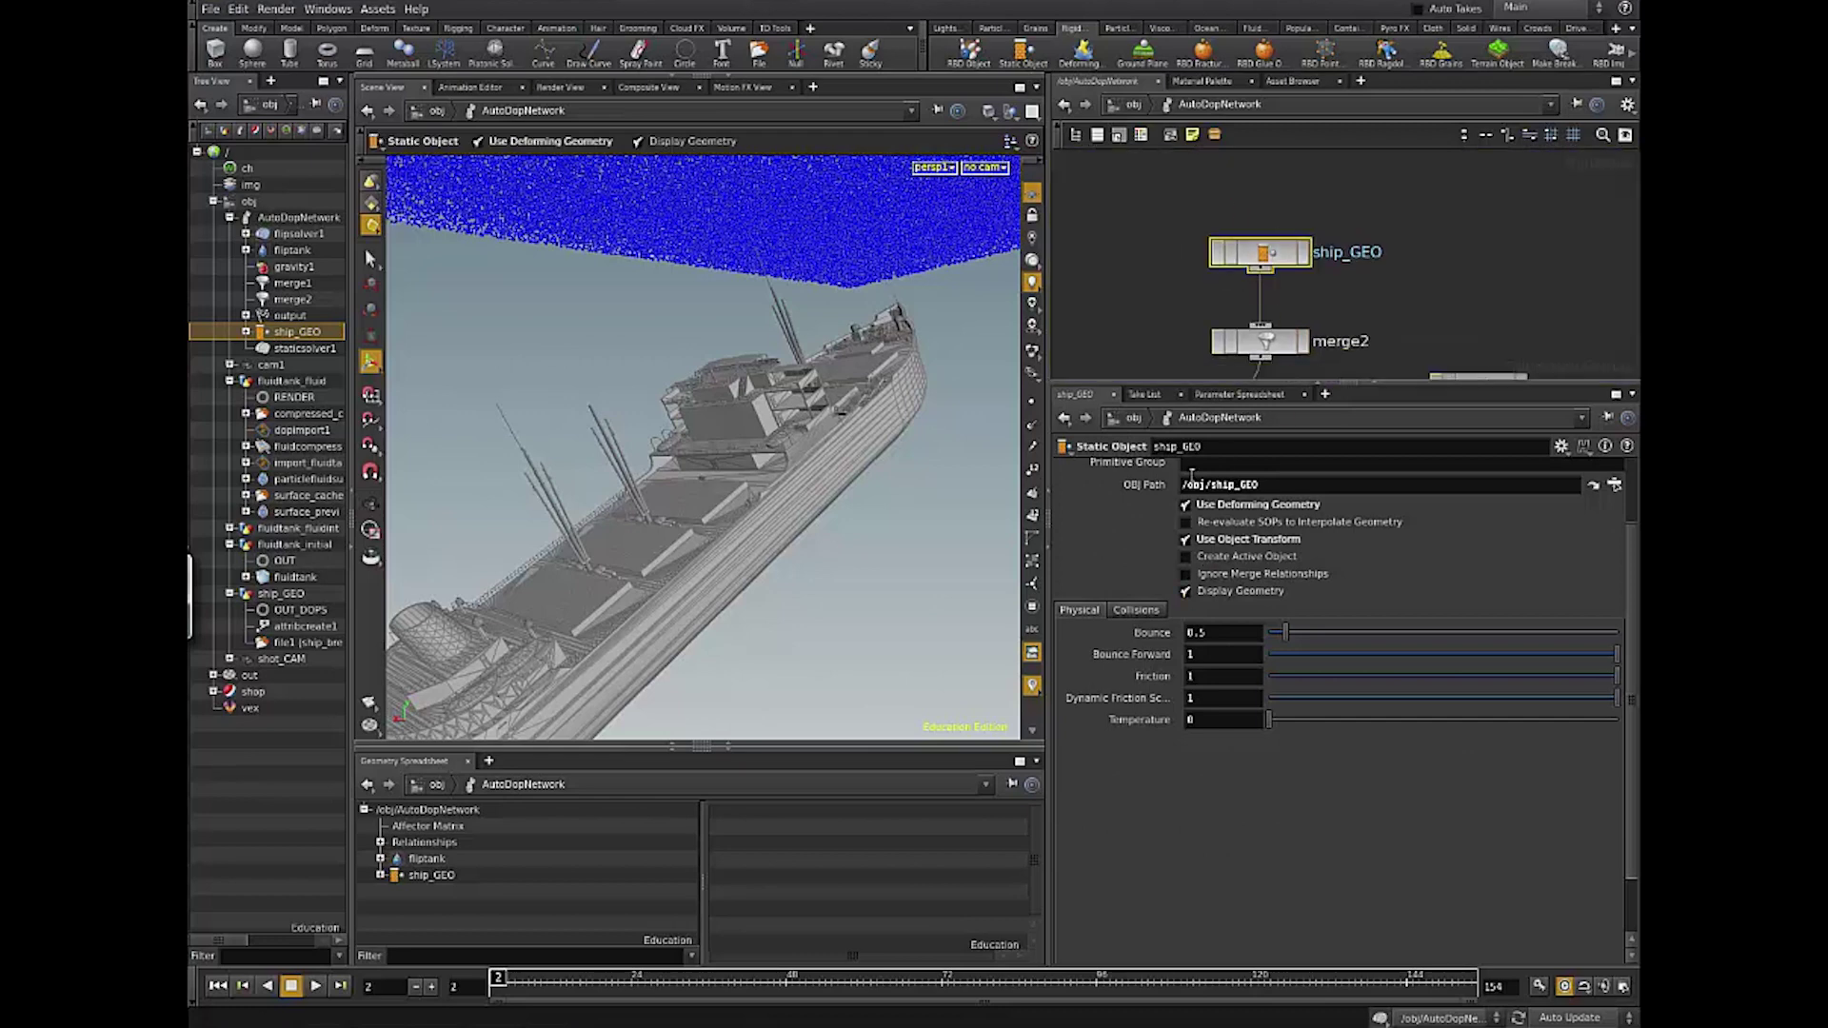
pyautogui.click(1190, 589)
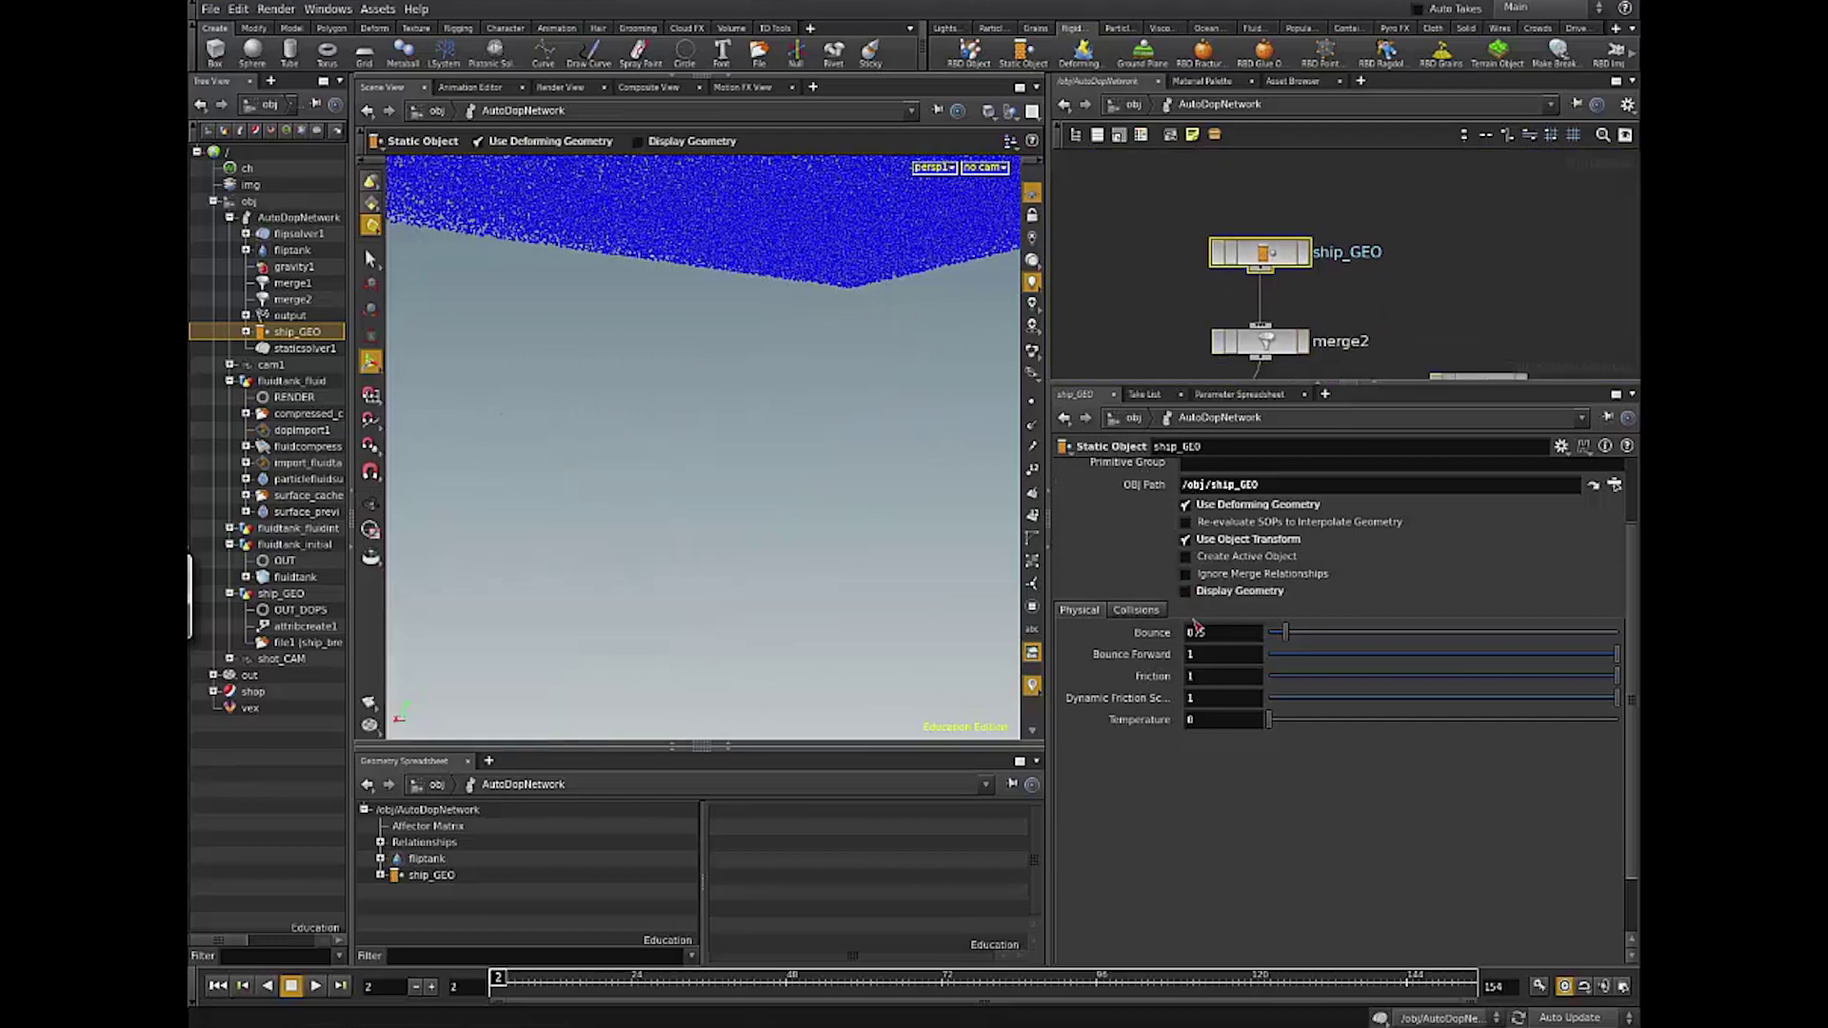
# Step: Enable the Collision Guide in ship_GEO's RBD Solver volume collision settings and inspect the ship's collision shape
pyautogui.click(1136, 609)
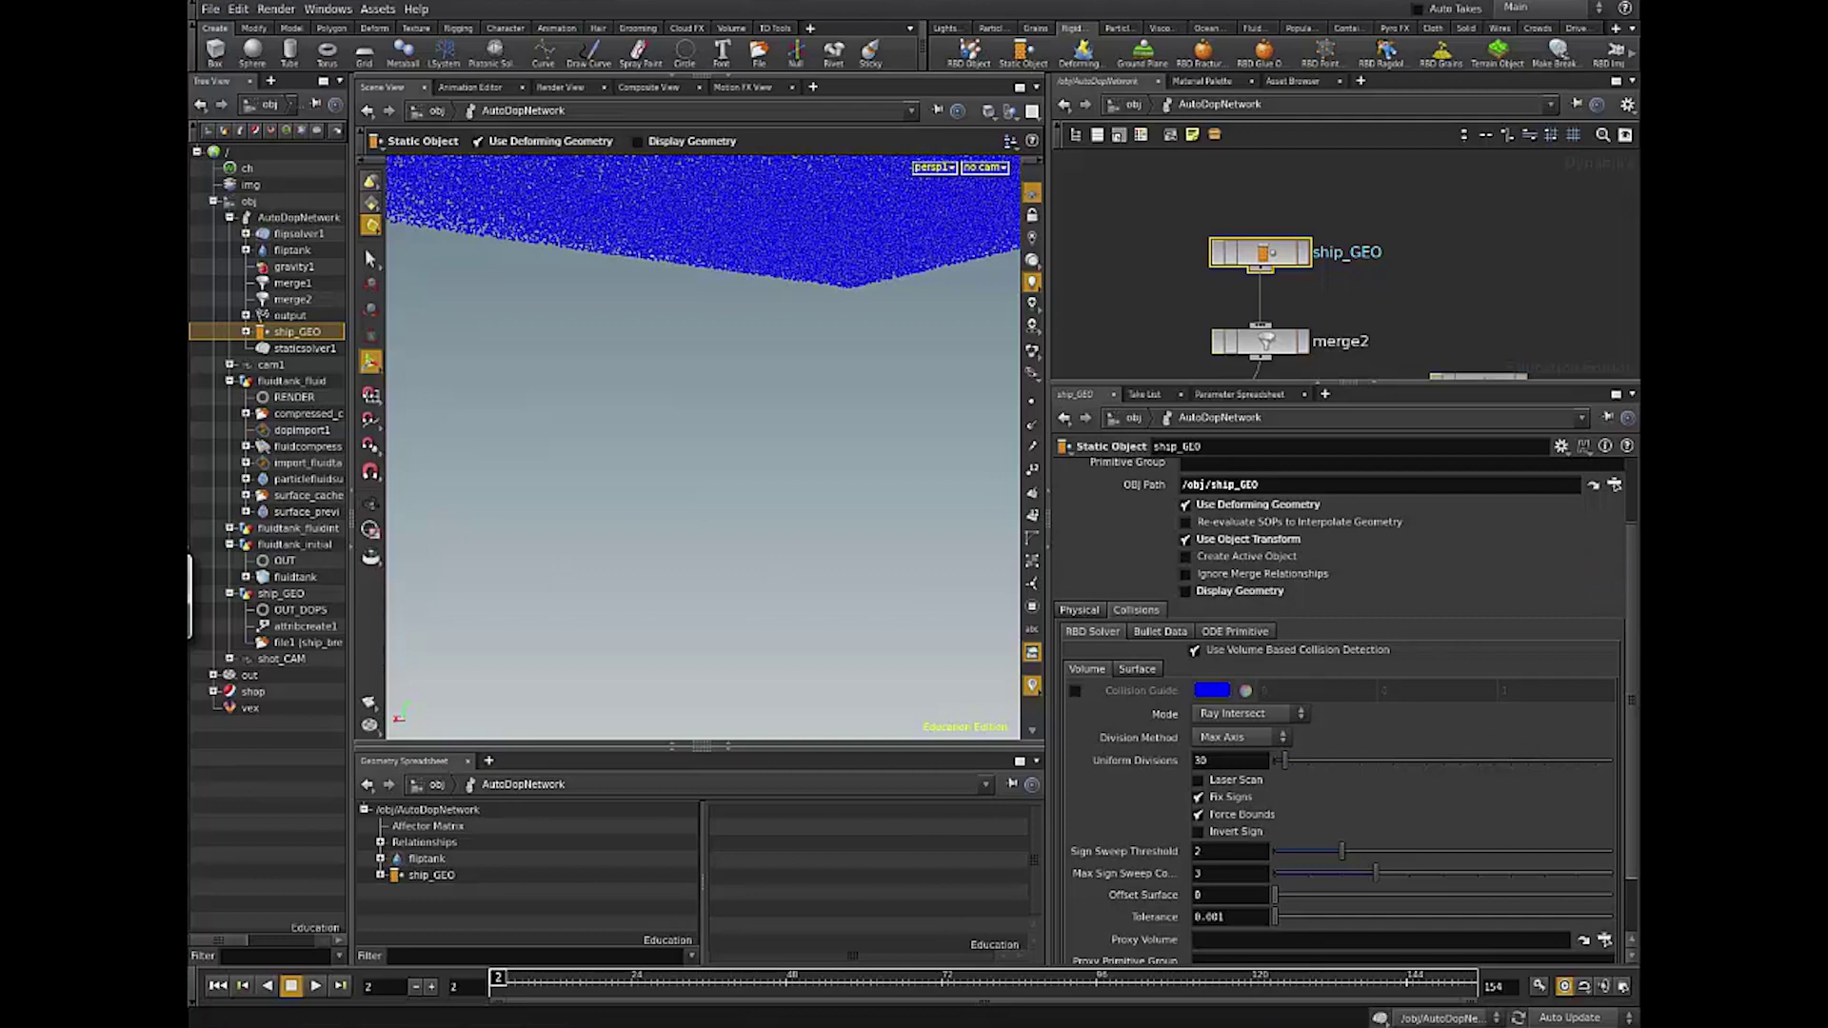
pyautogui.scroll(-2, 1626, 577)
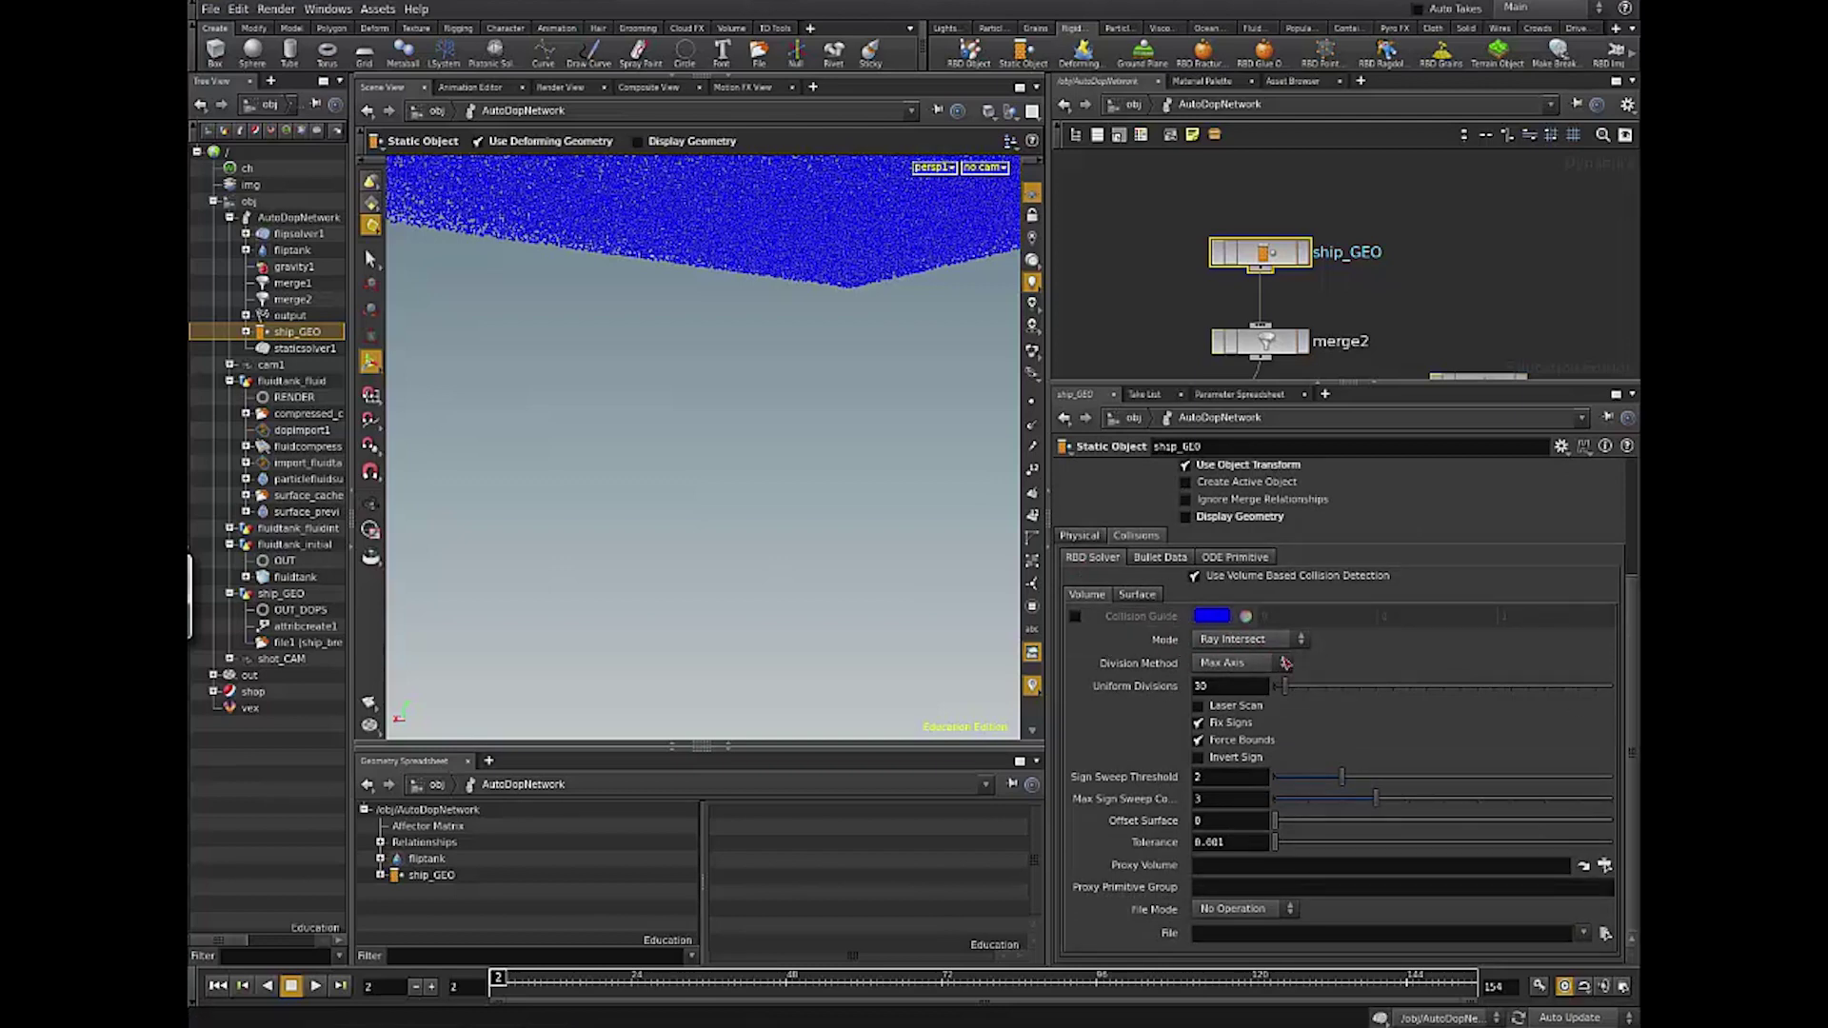
pyautogui.doubleClick(1228, 686)
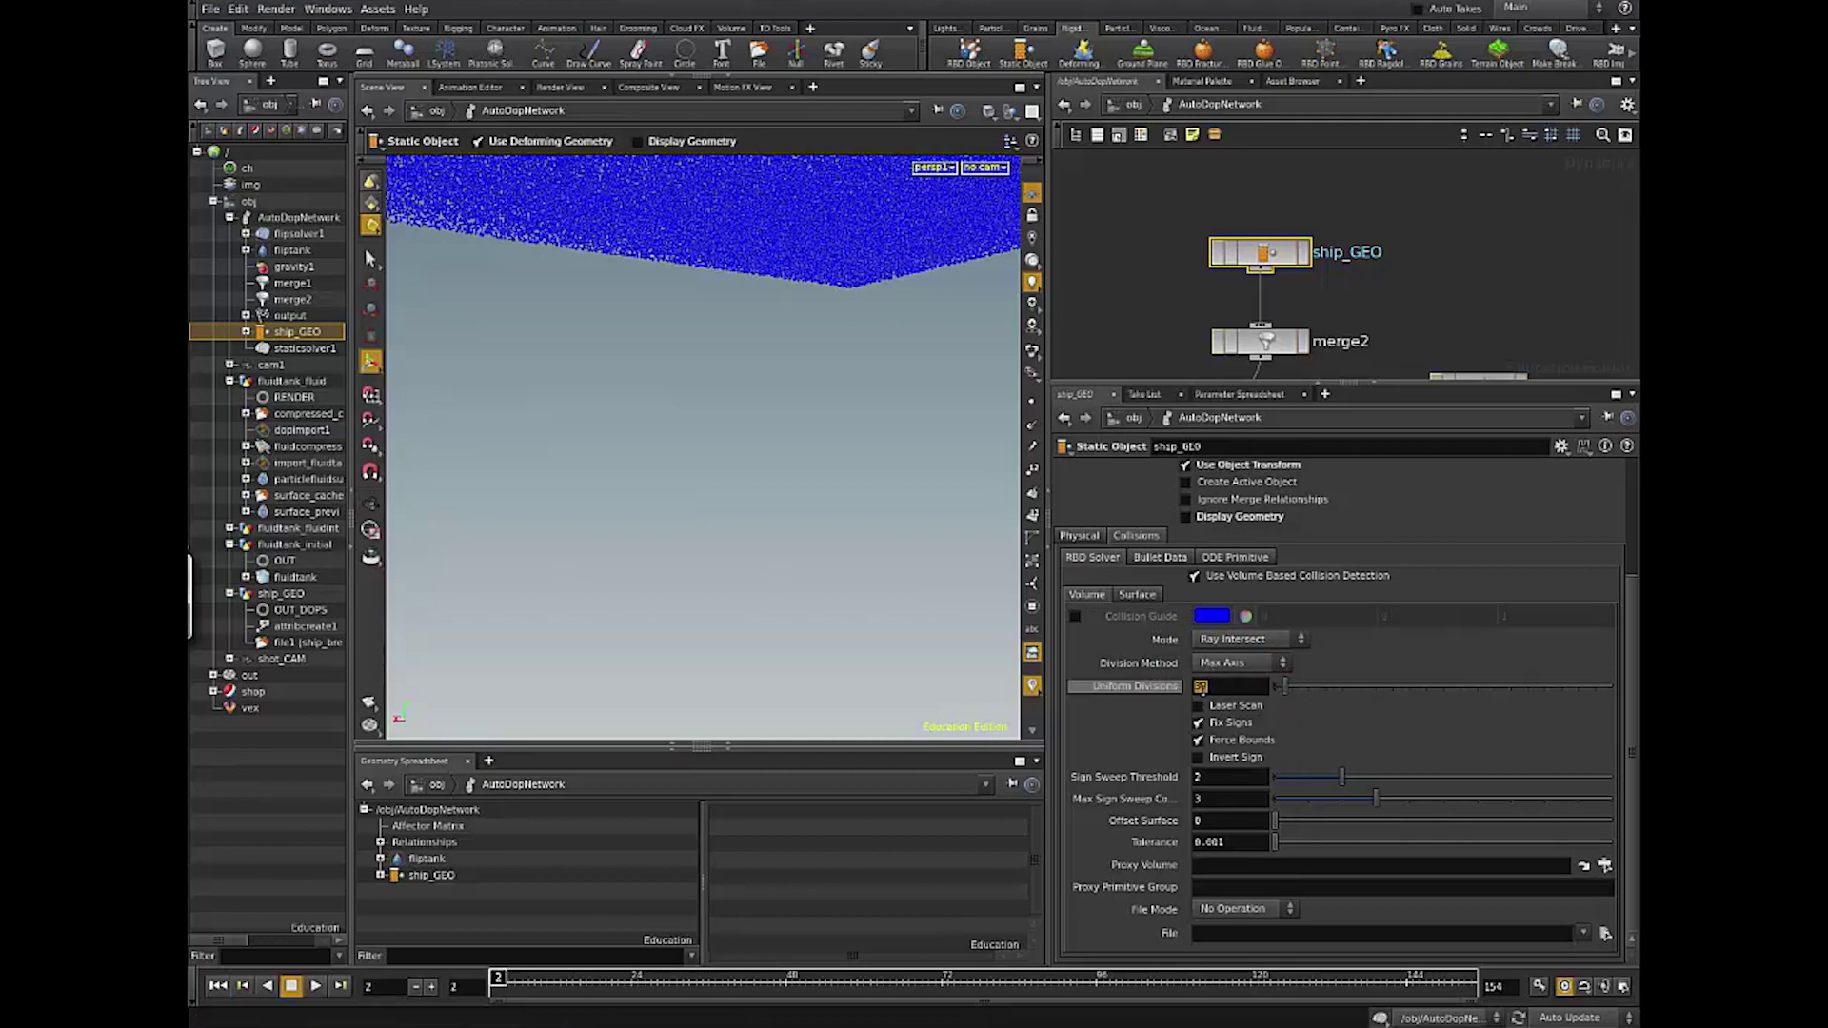
pyautogui.click(1223, 692)
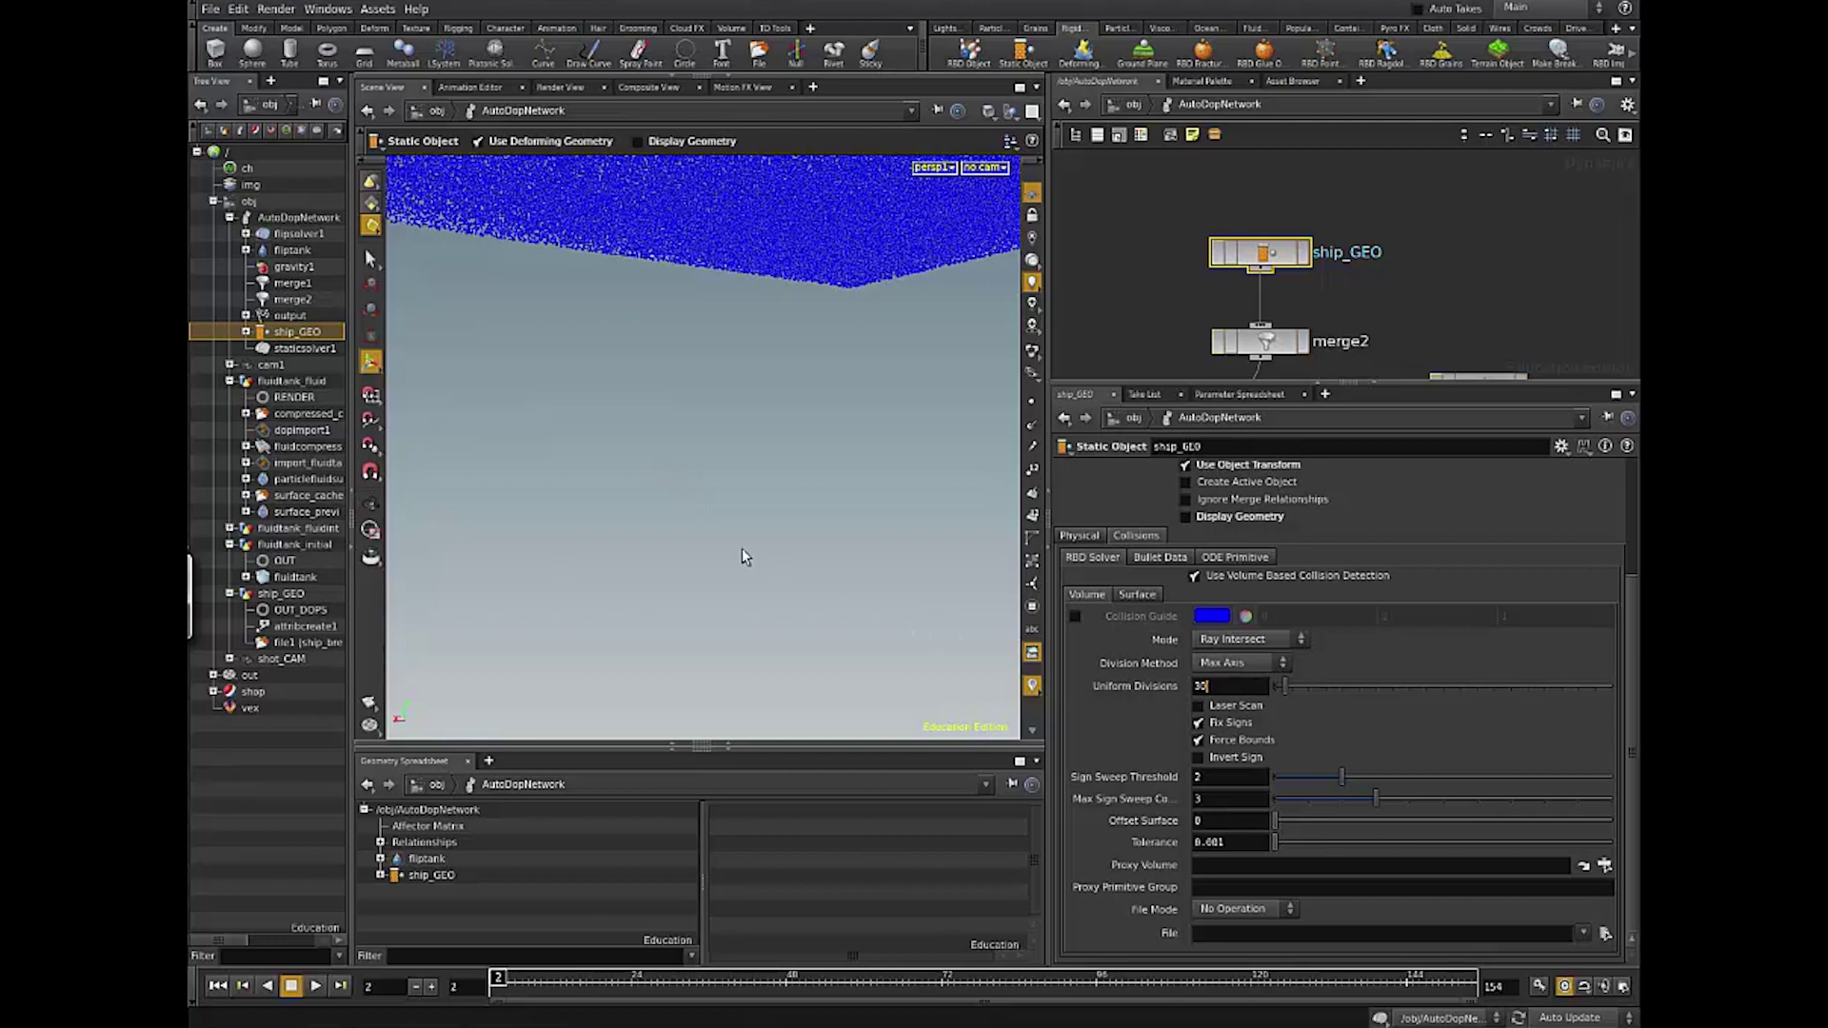
pyautogui.click(1077, 617)
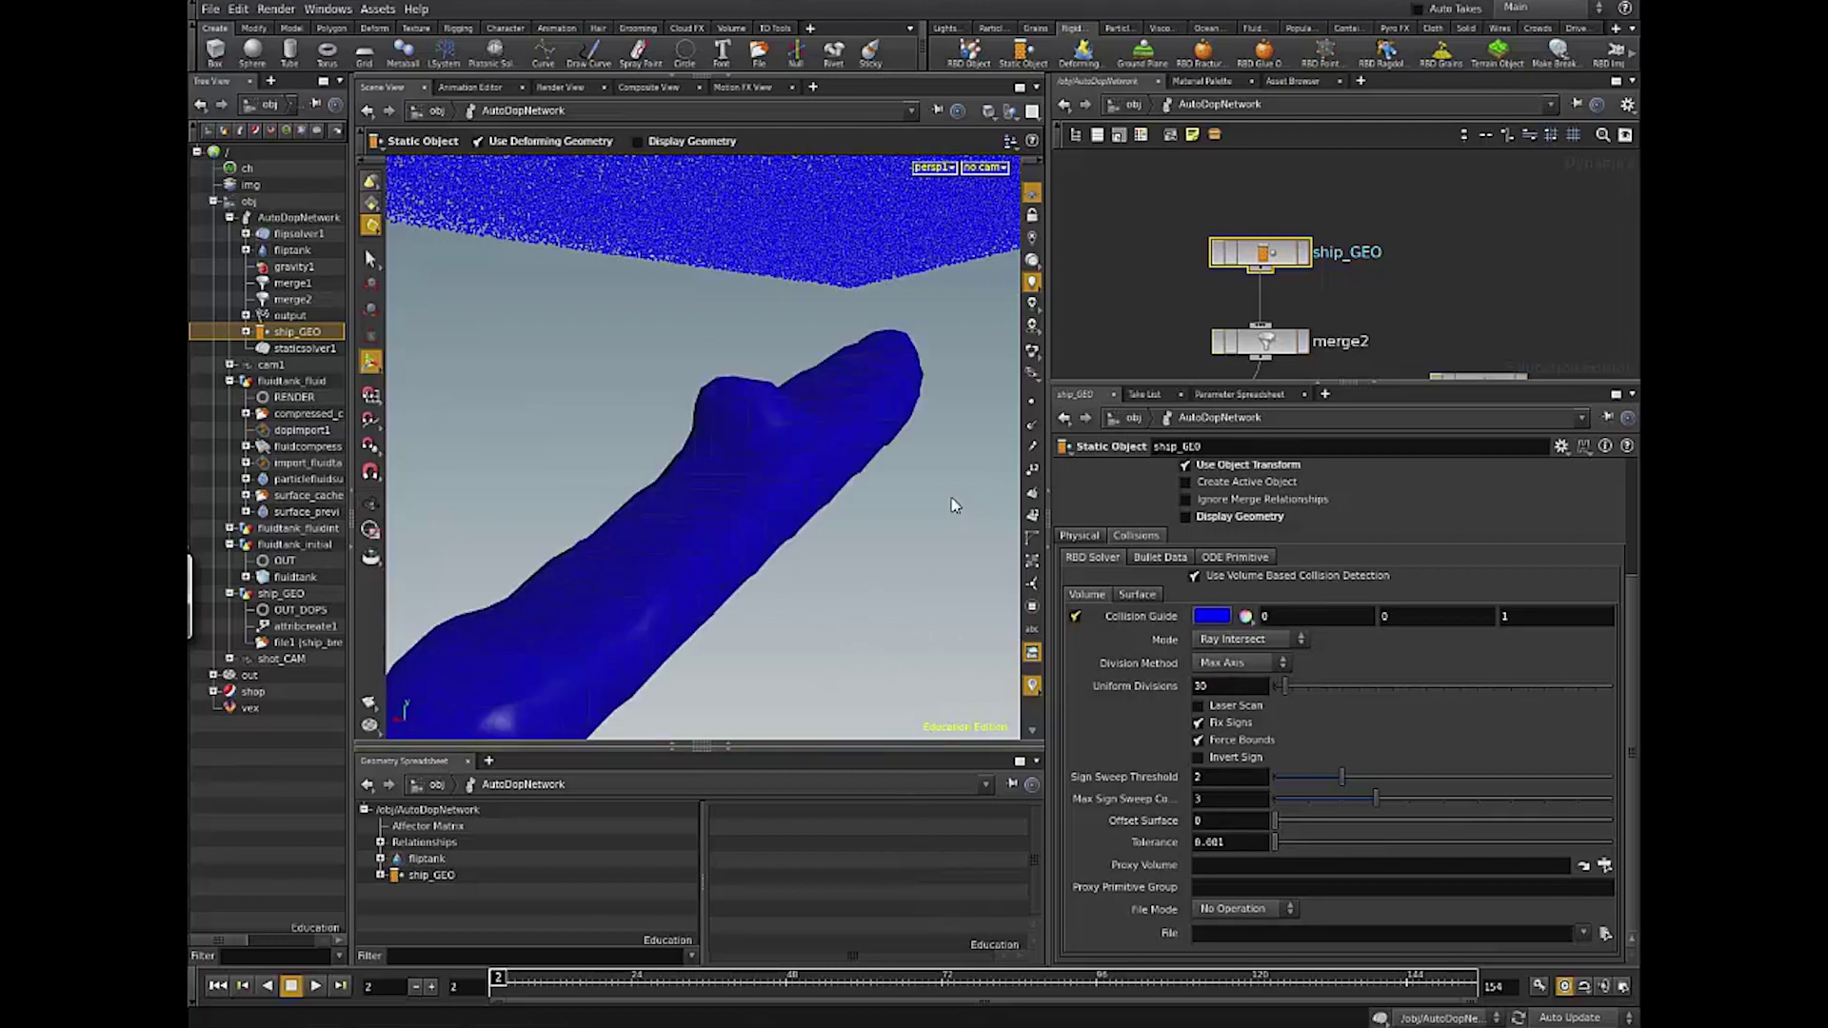
pyautogui.press('Escape')
pyautogui.moveTo(832, 624); pyautogui.dragTo(716, 669)
pyautogui.press('Return')
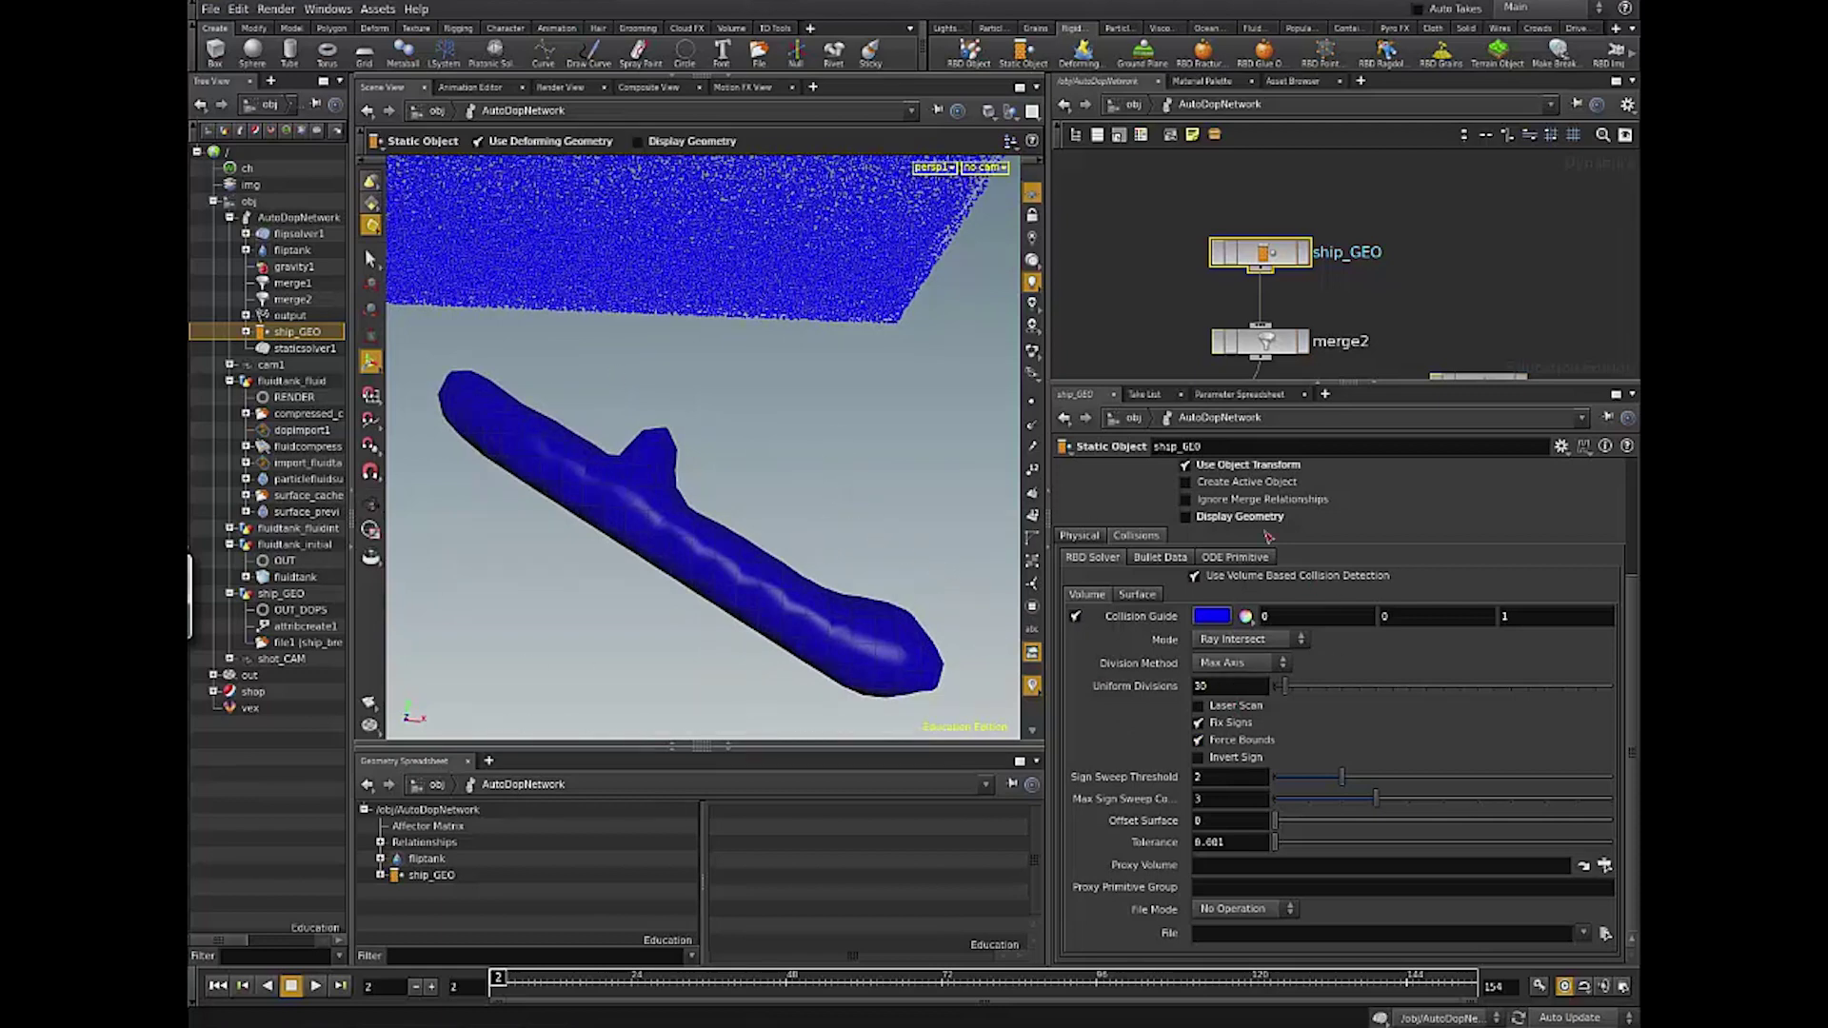
# Step: Turn Display Geometry back on for ship_GEO and compare the ship with its collision guide in wireframe shading
pyautogui.click(1184, 517)
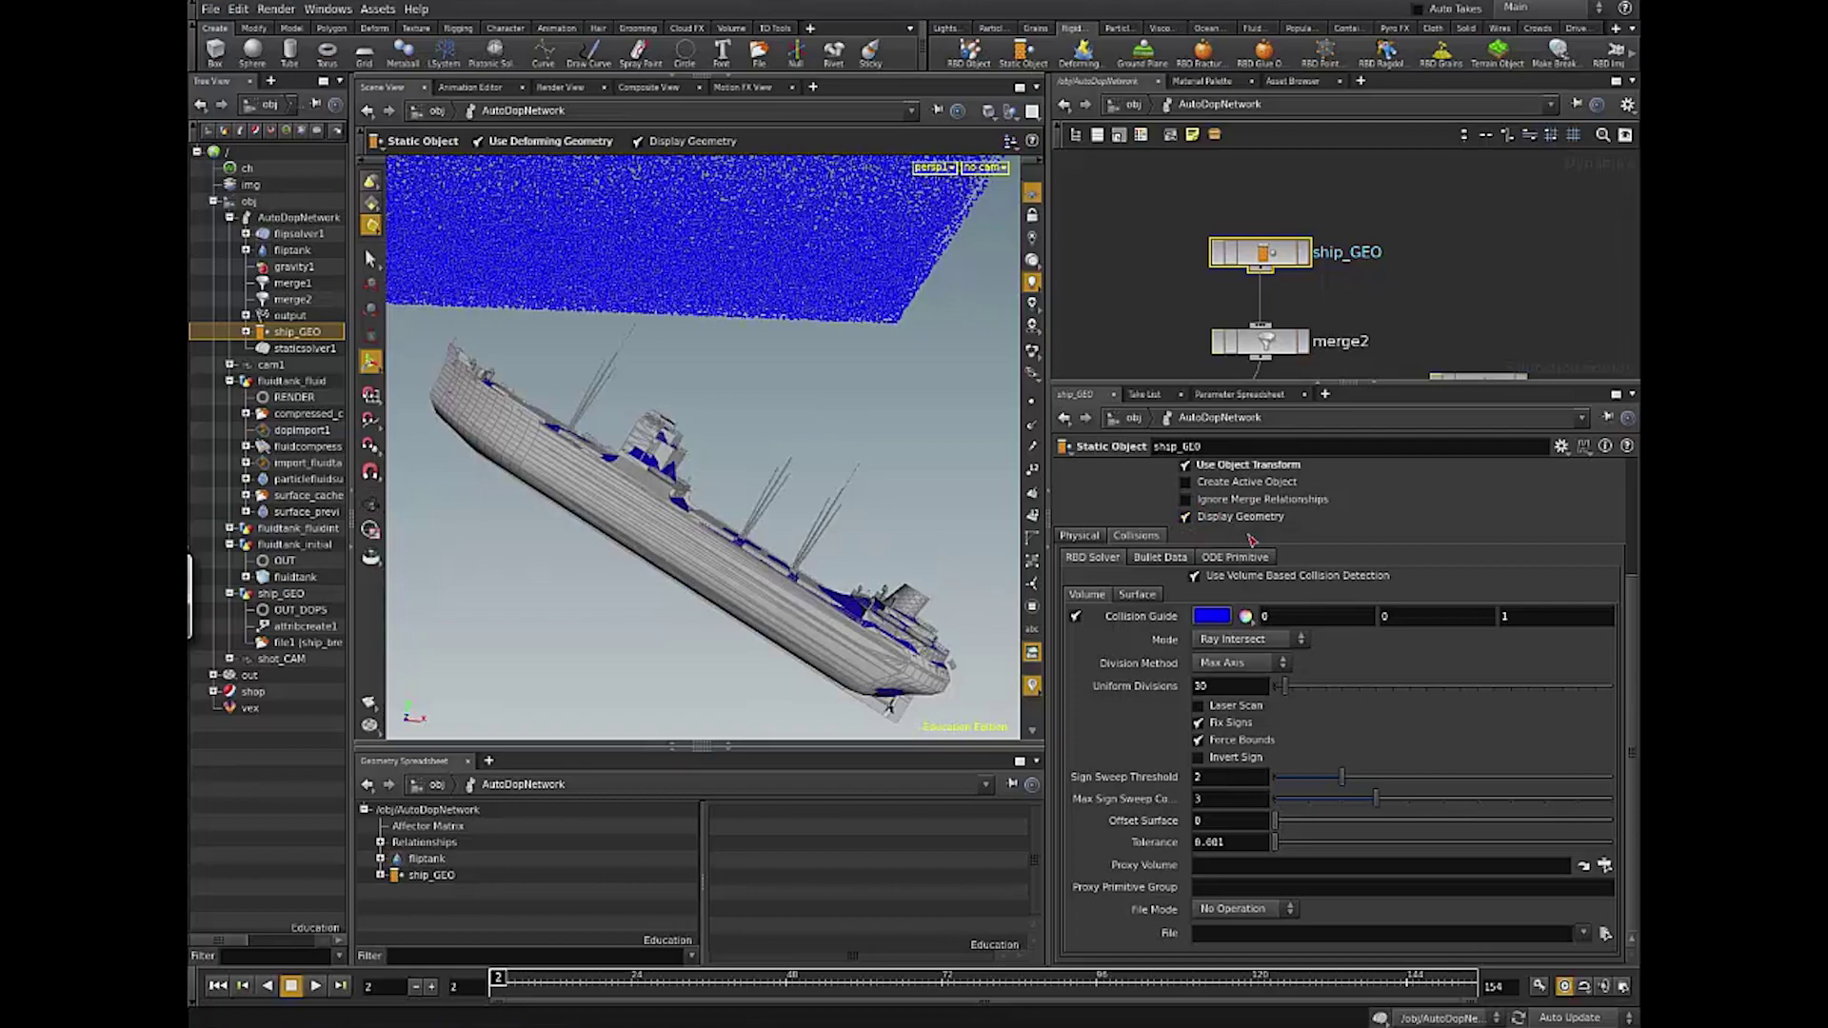
pyautogui.keyDown('alt'); pyautogui.moveTo(878, 541); pyautogui.dragTo(869, 489); pyautogui.keyUp('alt')
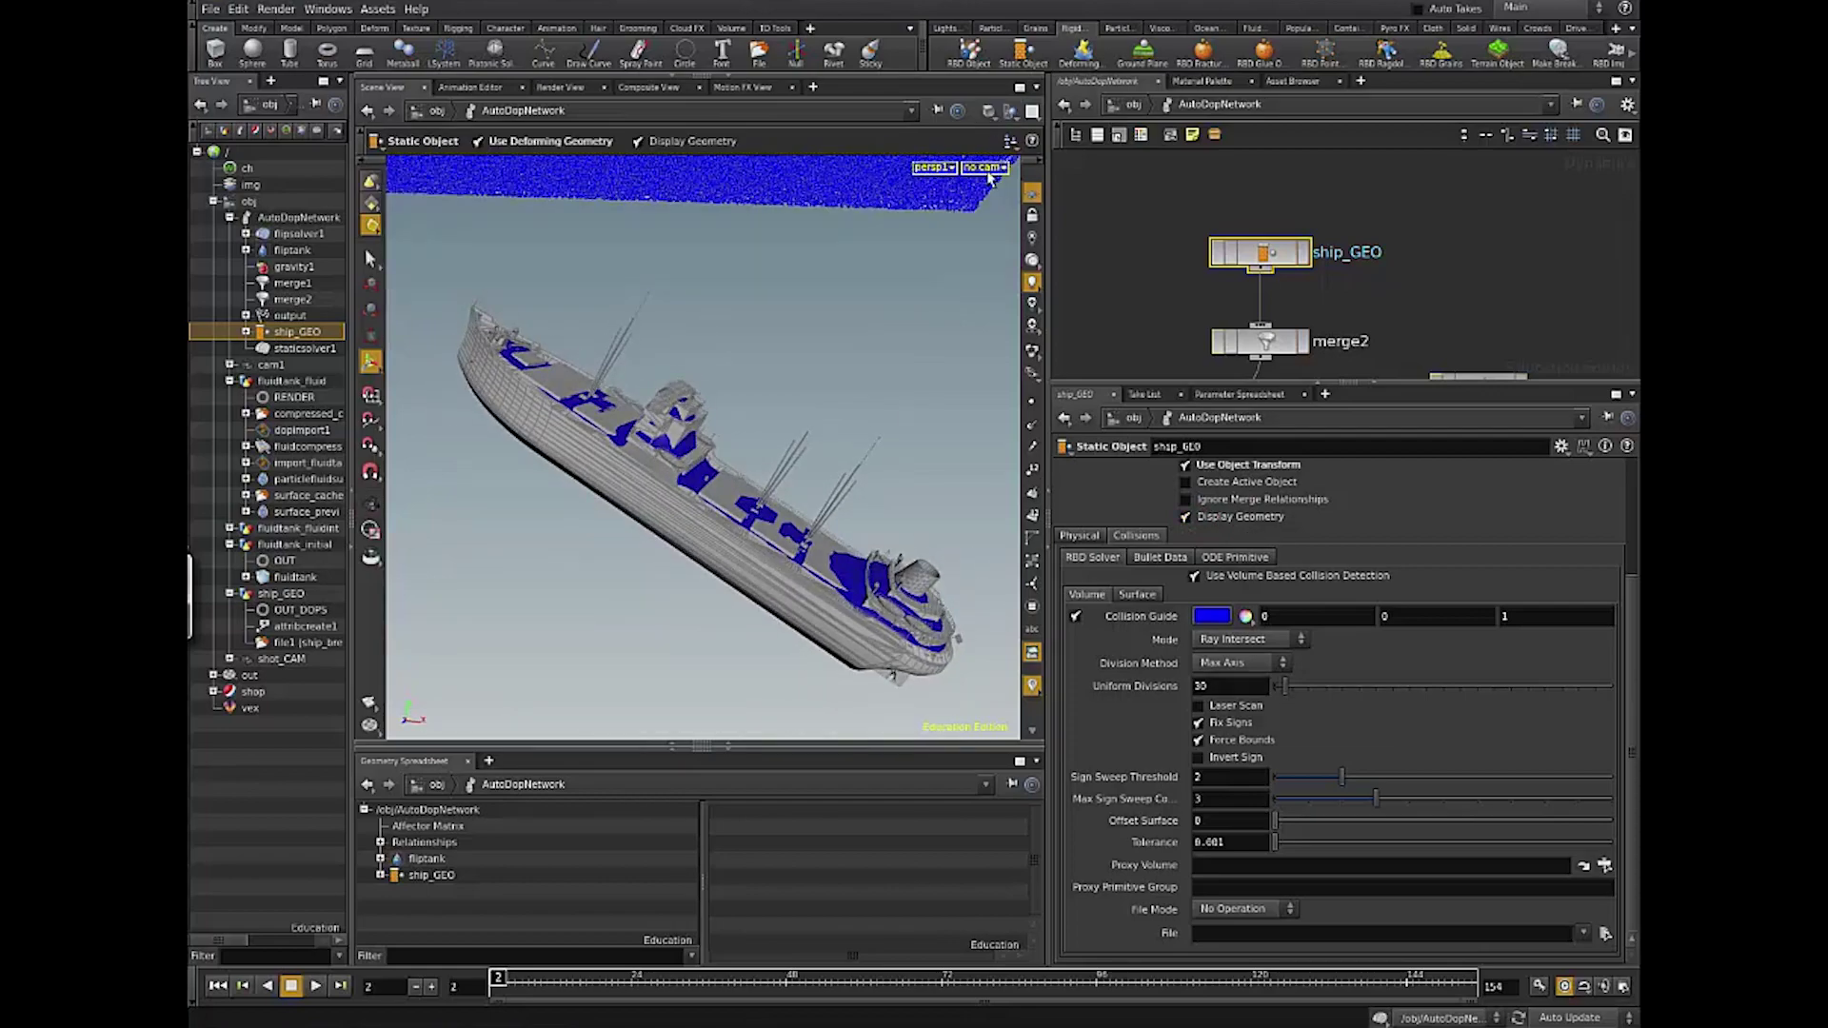
pyautogui.press('Escape')
pyautogui.moveTo(823, 506); pyautogui.dragTo(806, 434)
pyautogui.press('Return')
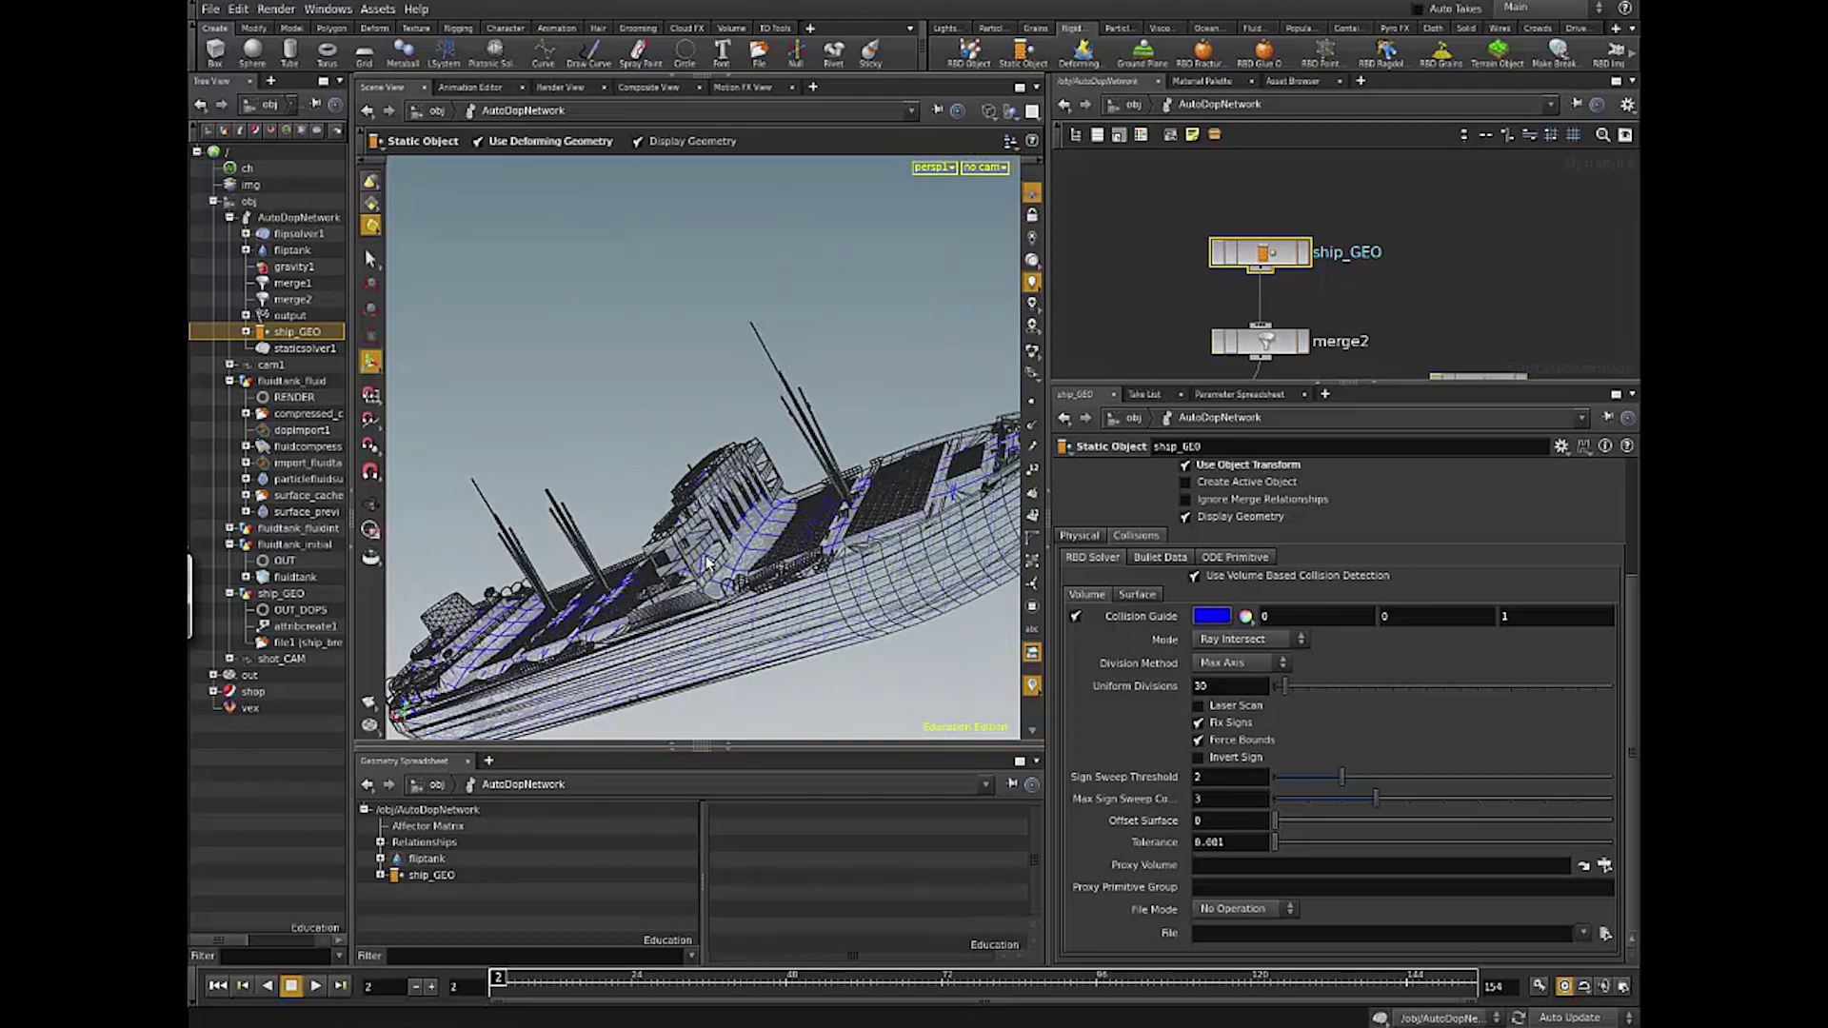
pyautogui.press('space')
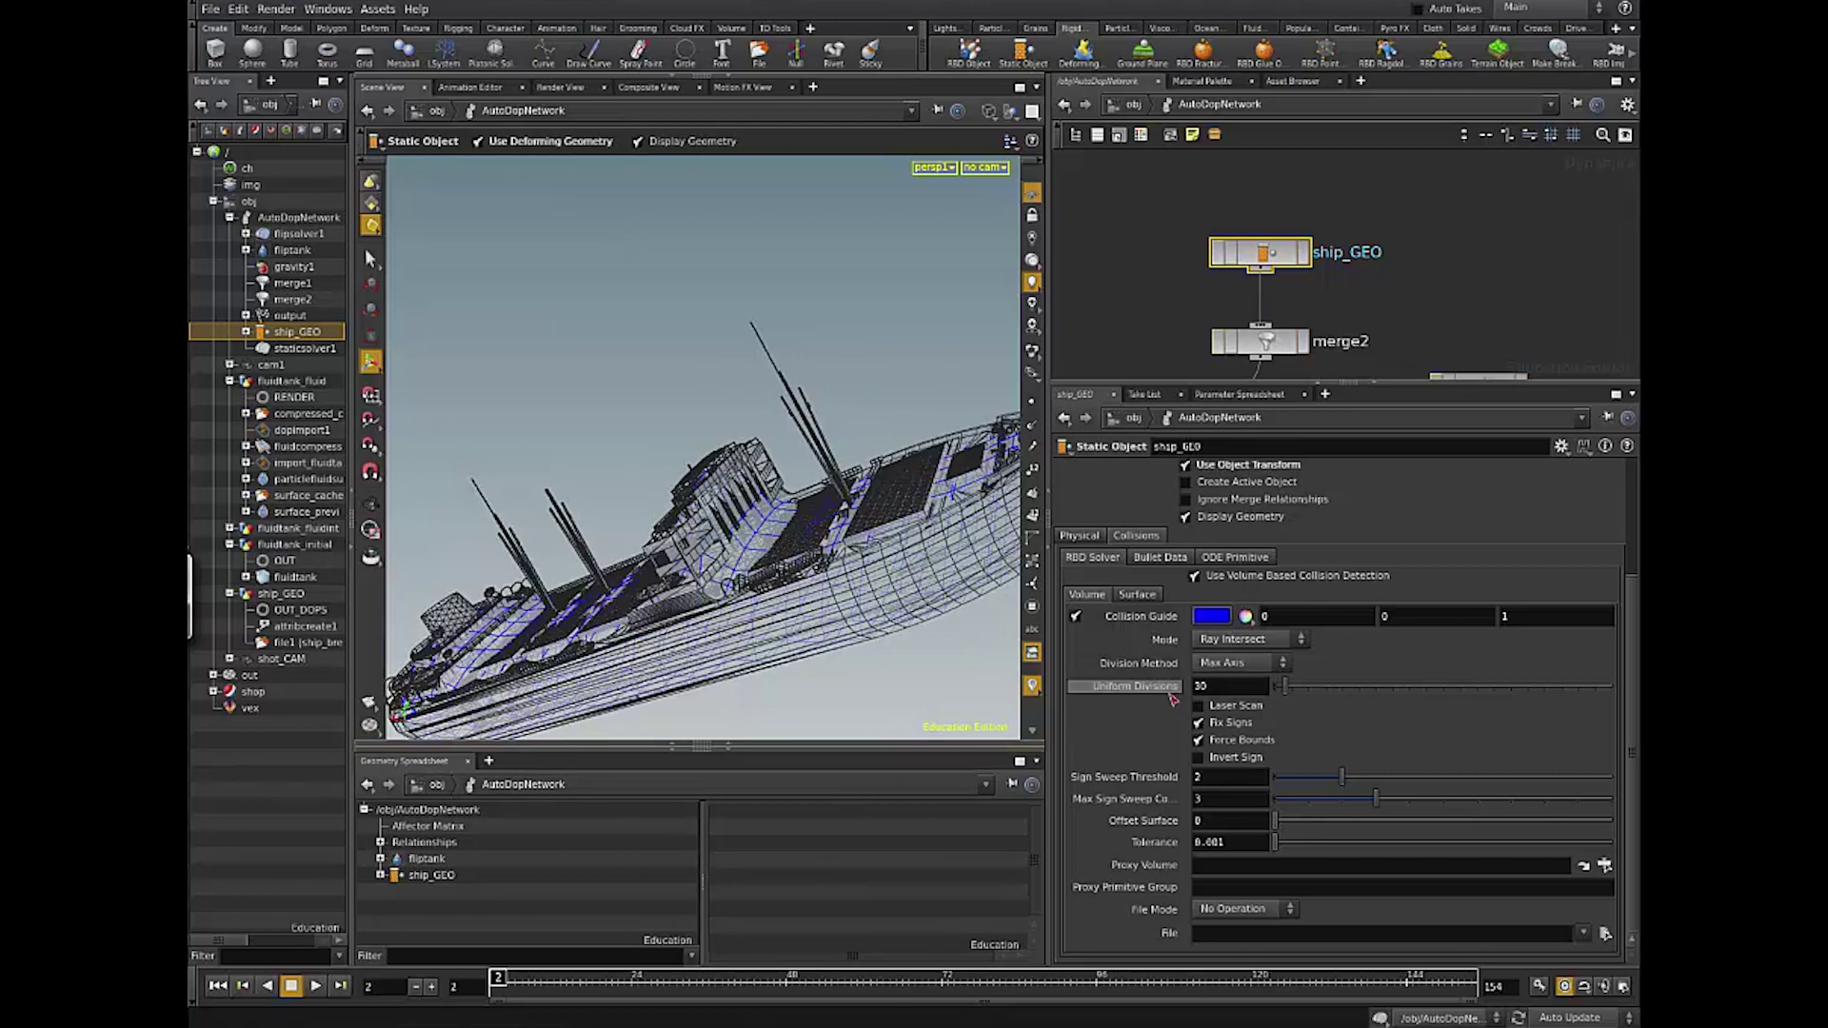
# Step: Set ship_GEO's collision Uniform Divisions to 90 and turn off Display Geometry to inspect the refined collision guide
pyautogui.write('90')
pyautogui.press('Return')
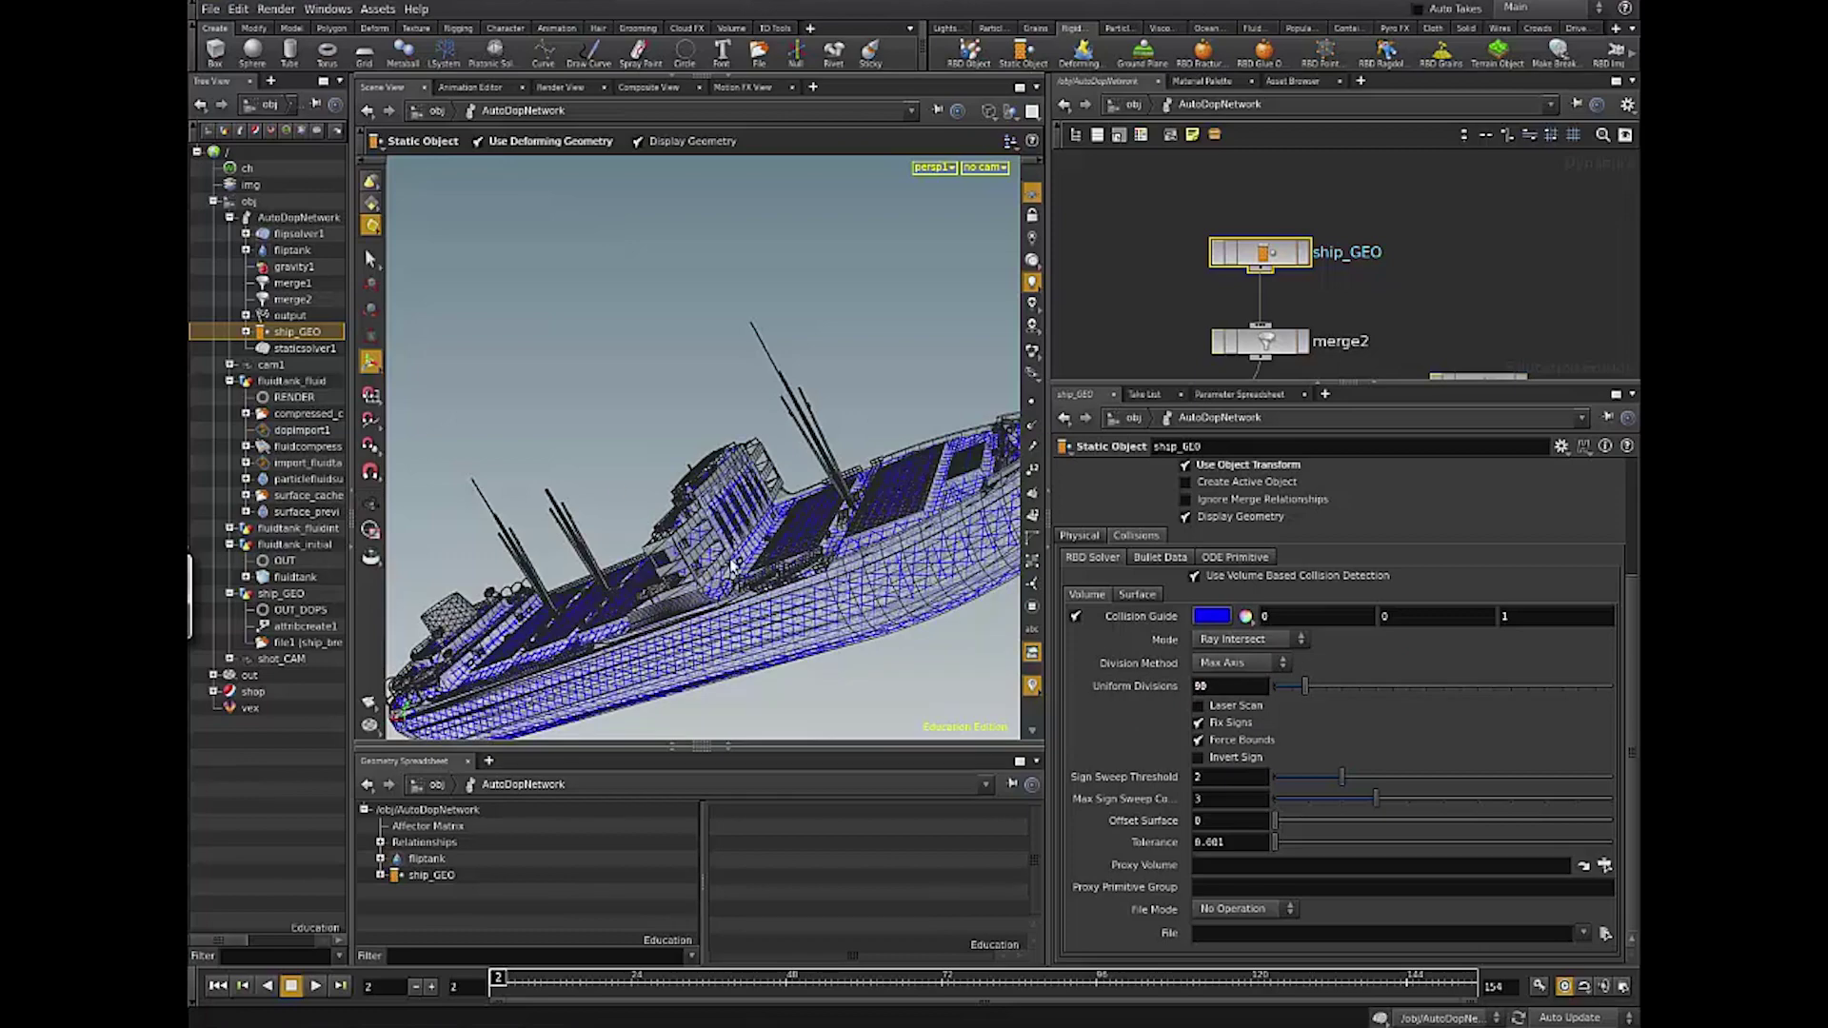
pyautogui.press('Escape')
pyautogui.moveTo(708, 578); pyautogui.dragTo(795, 514)
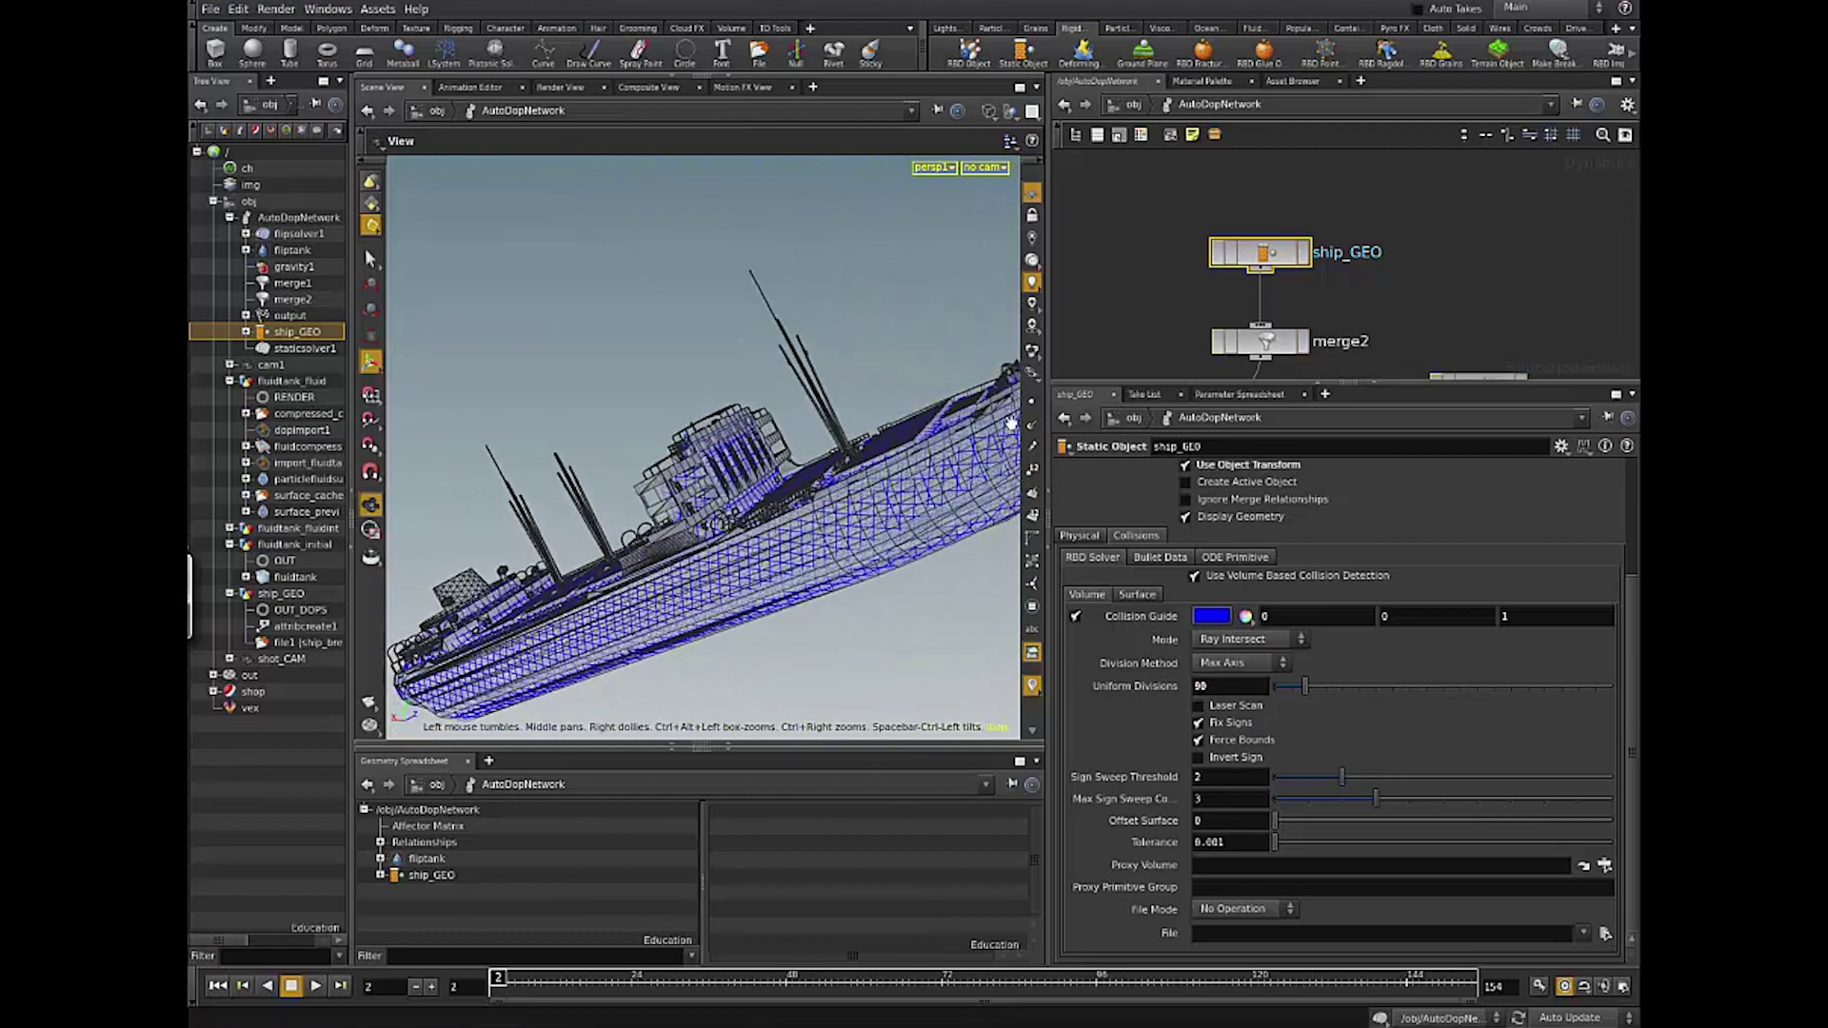
pyautogui.click(1205, 517)
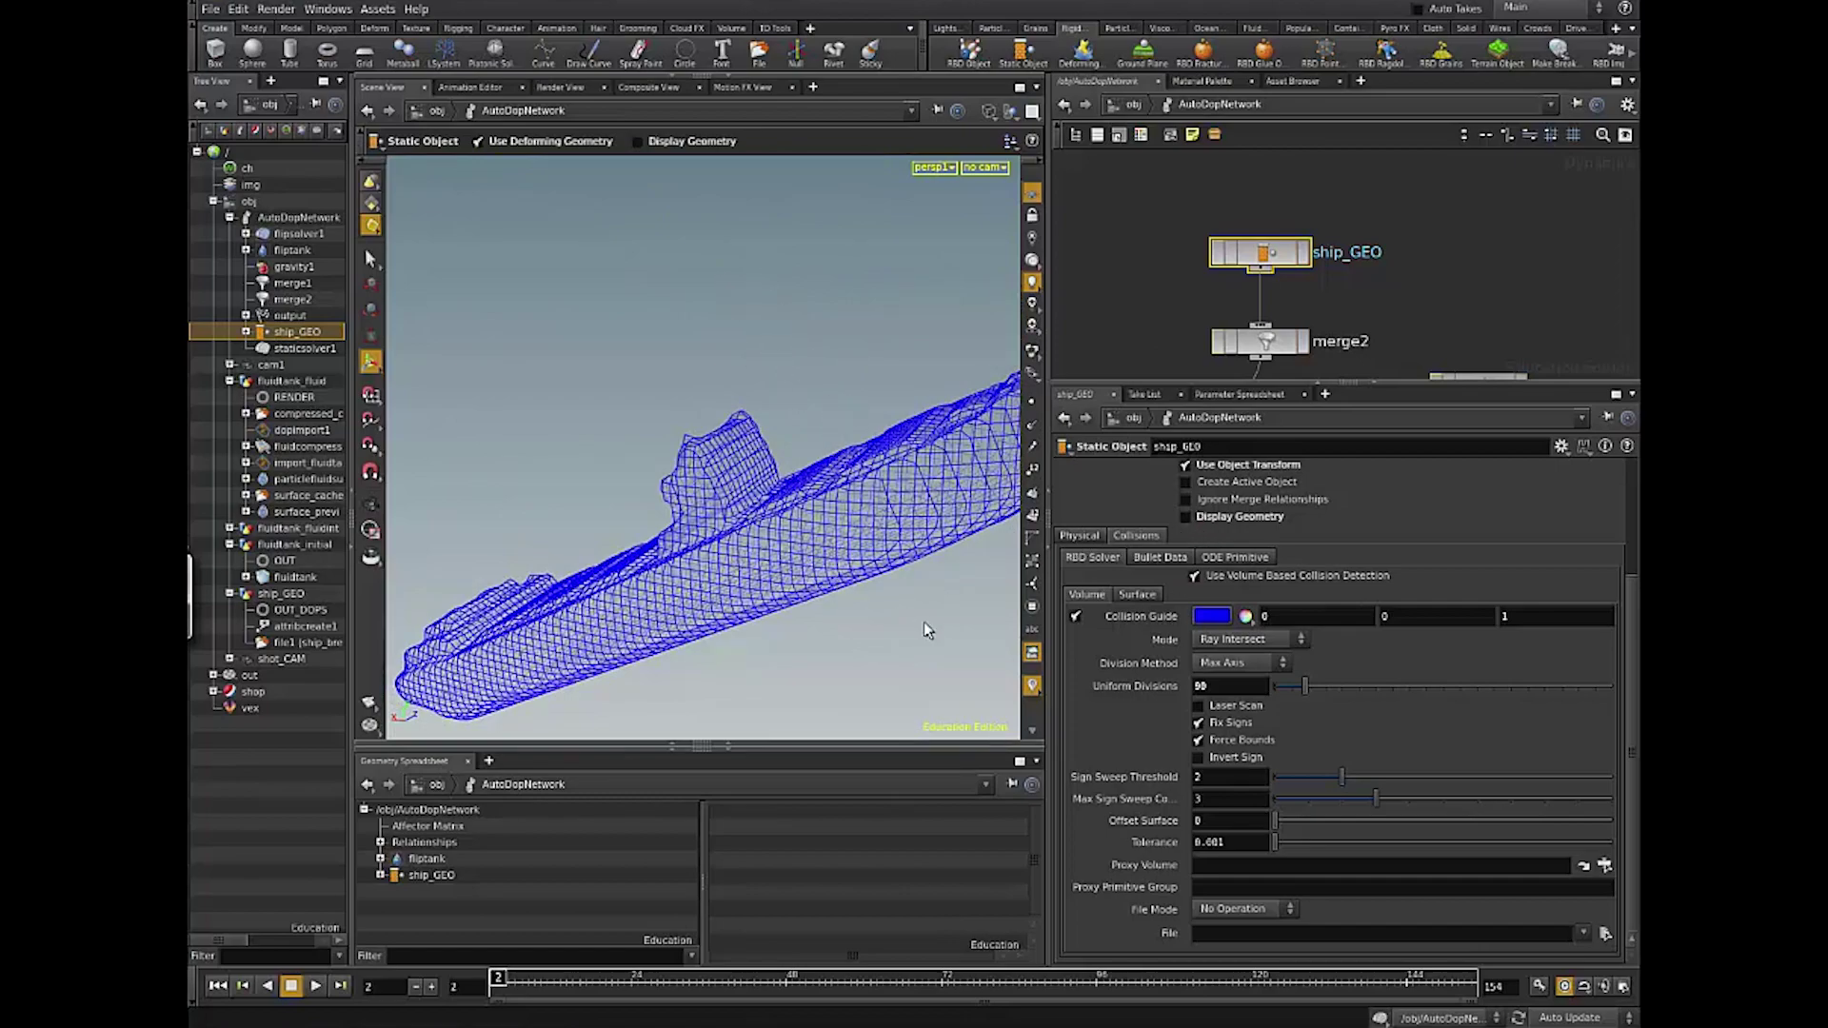
pyautogui.moveTo(882, 461); pyautogui.dragTo(1009, 457)
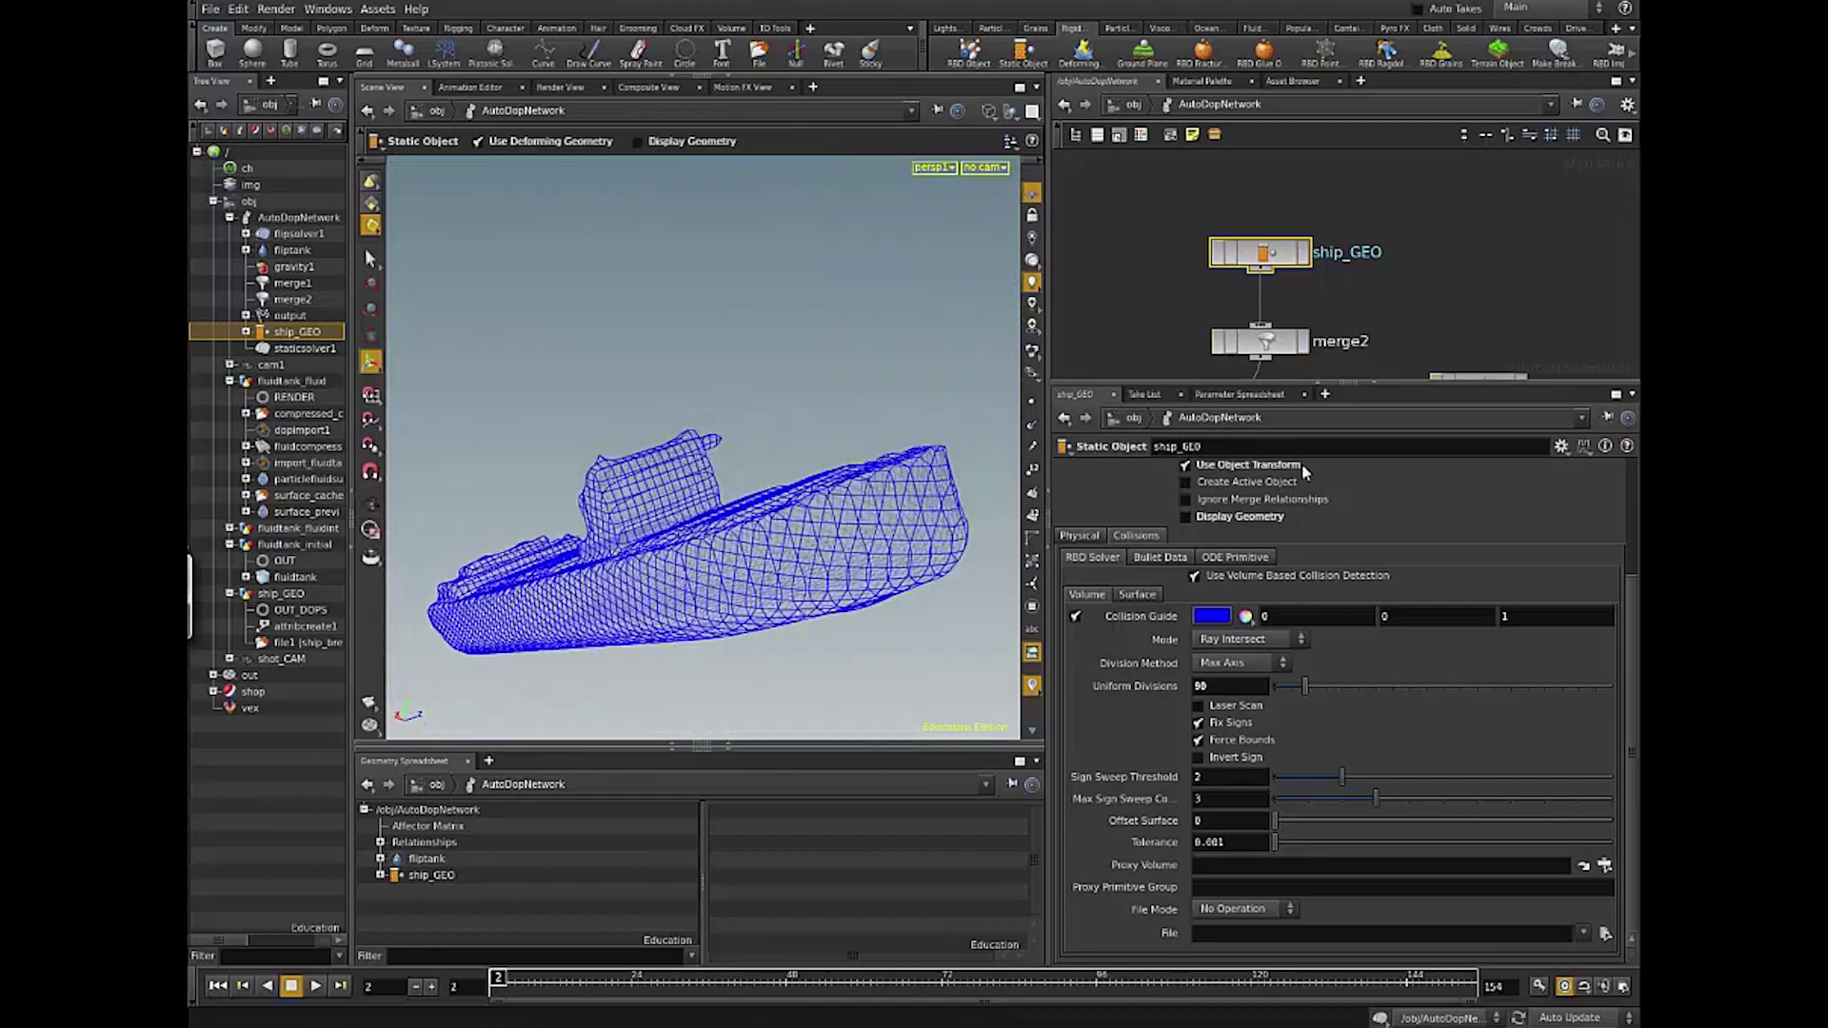
# Step: Turn Display Geometry back on for ship_GEO and check how closely the collision guide follows the stern and hull
pyautogui.press('Escape')
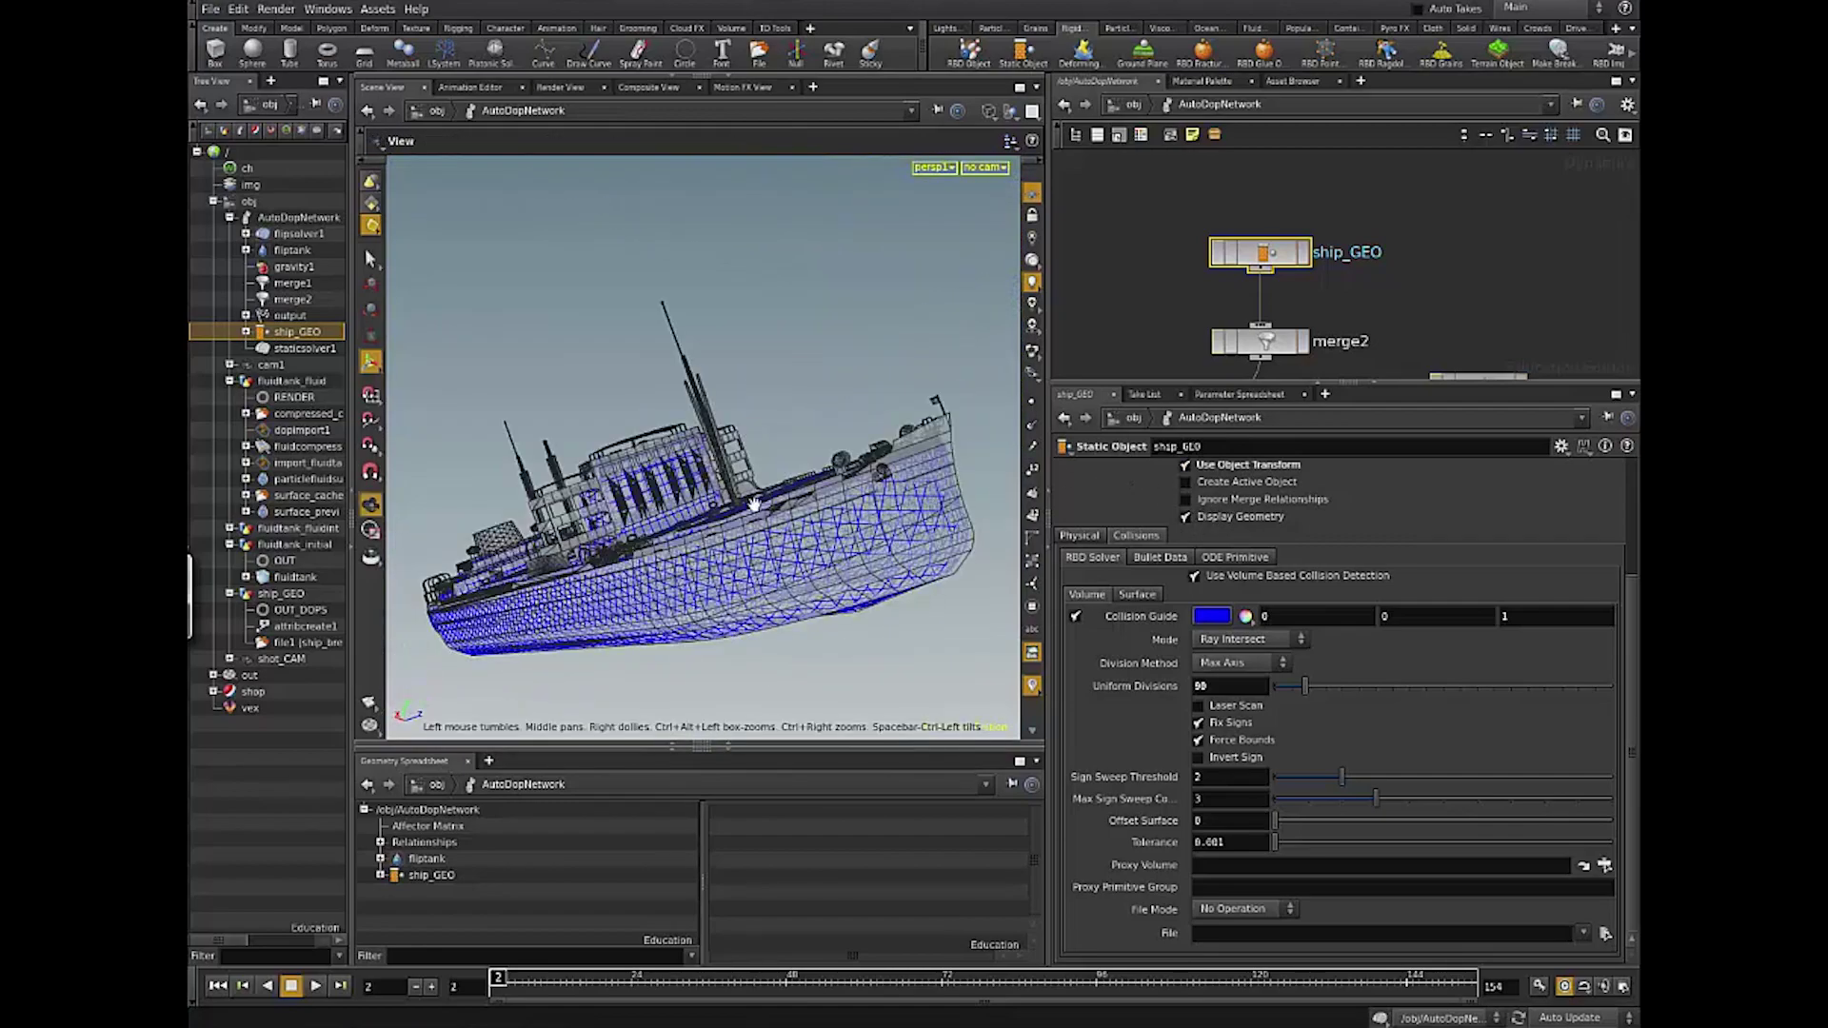
pyautogui.moveTo(781, 438); pyautogui.dragTo(1044, 728)
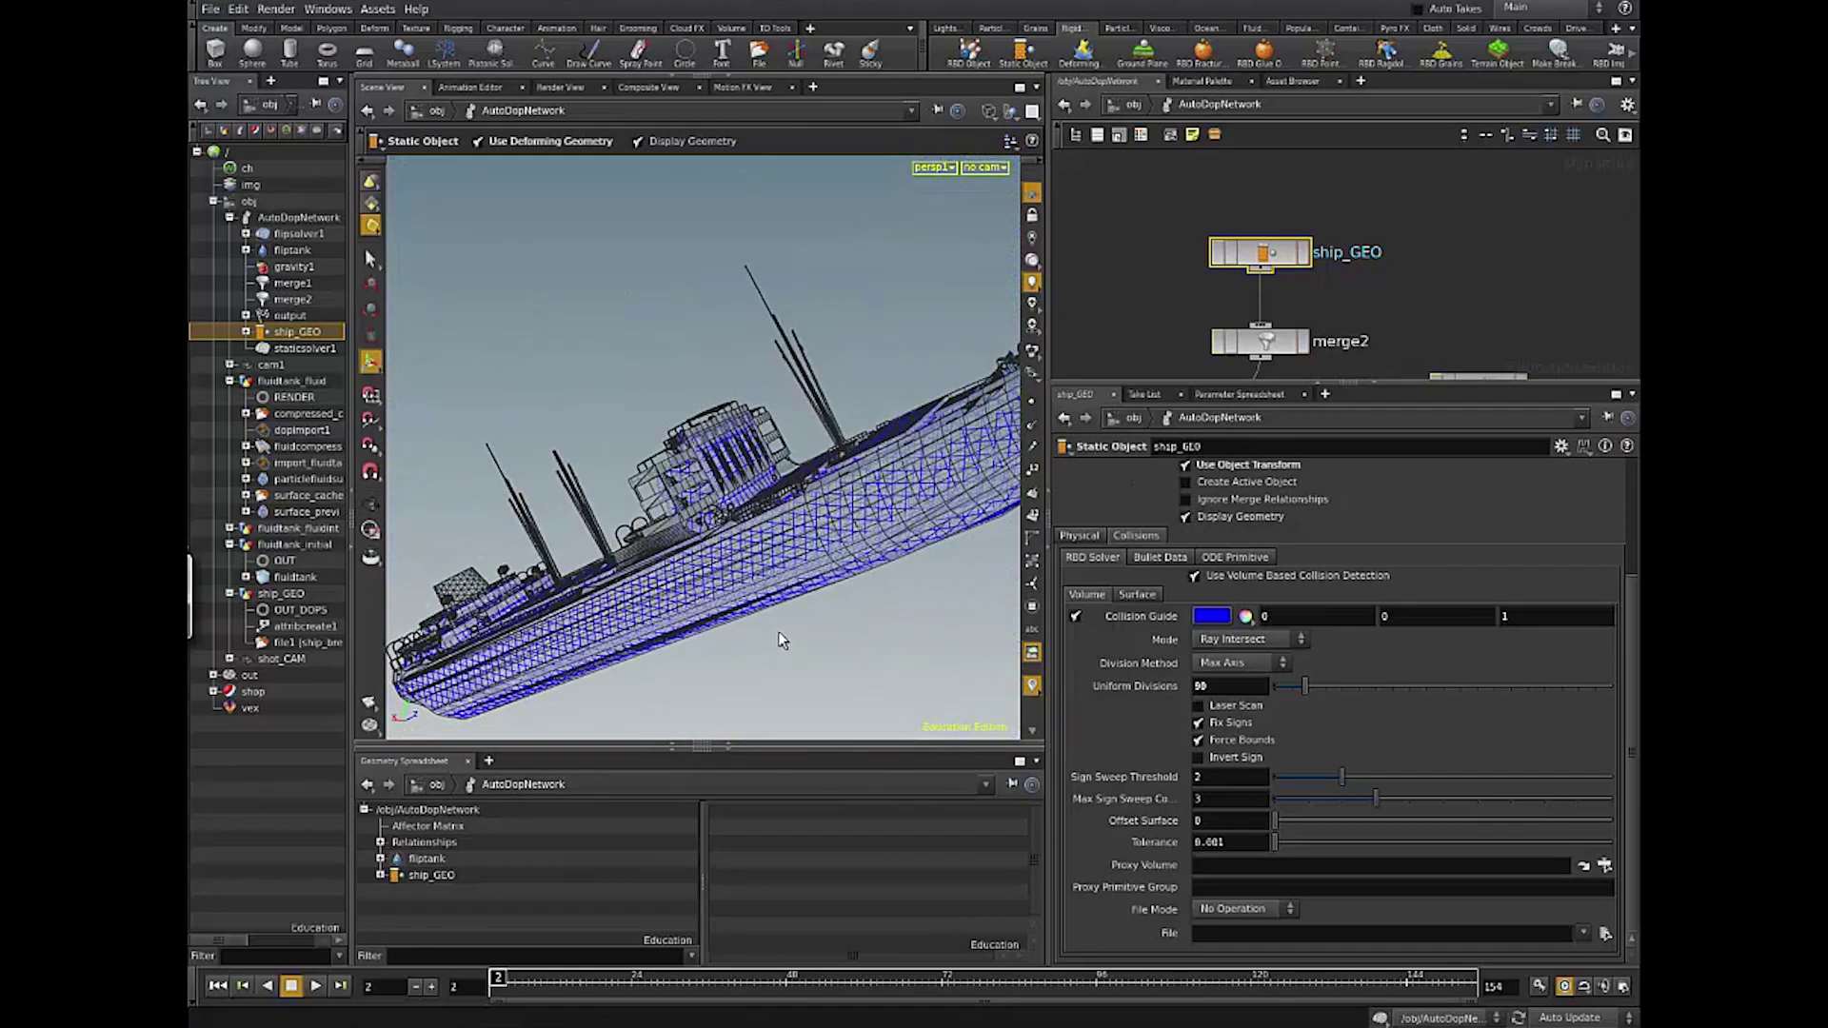
pyautogui.moveTo(943, 556); pyautogui.dragTo(824, 522)
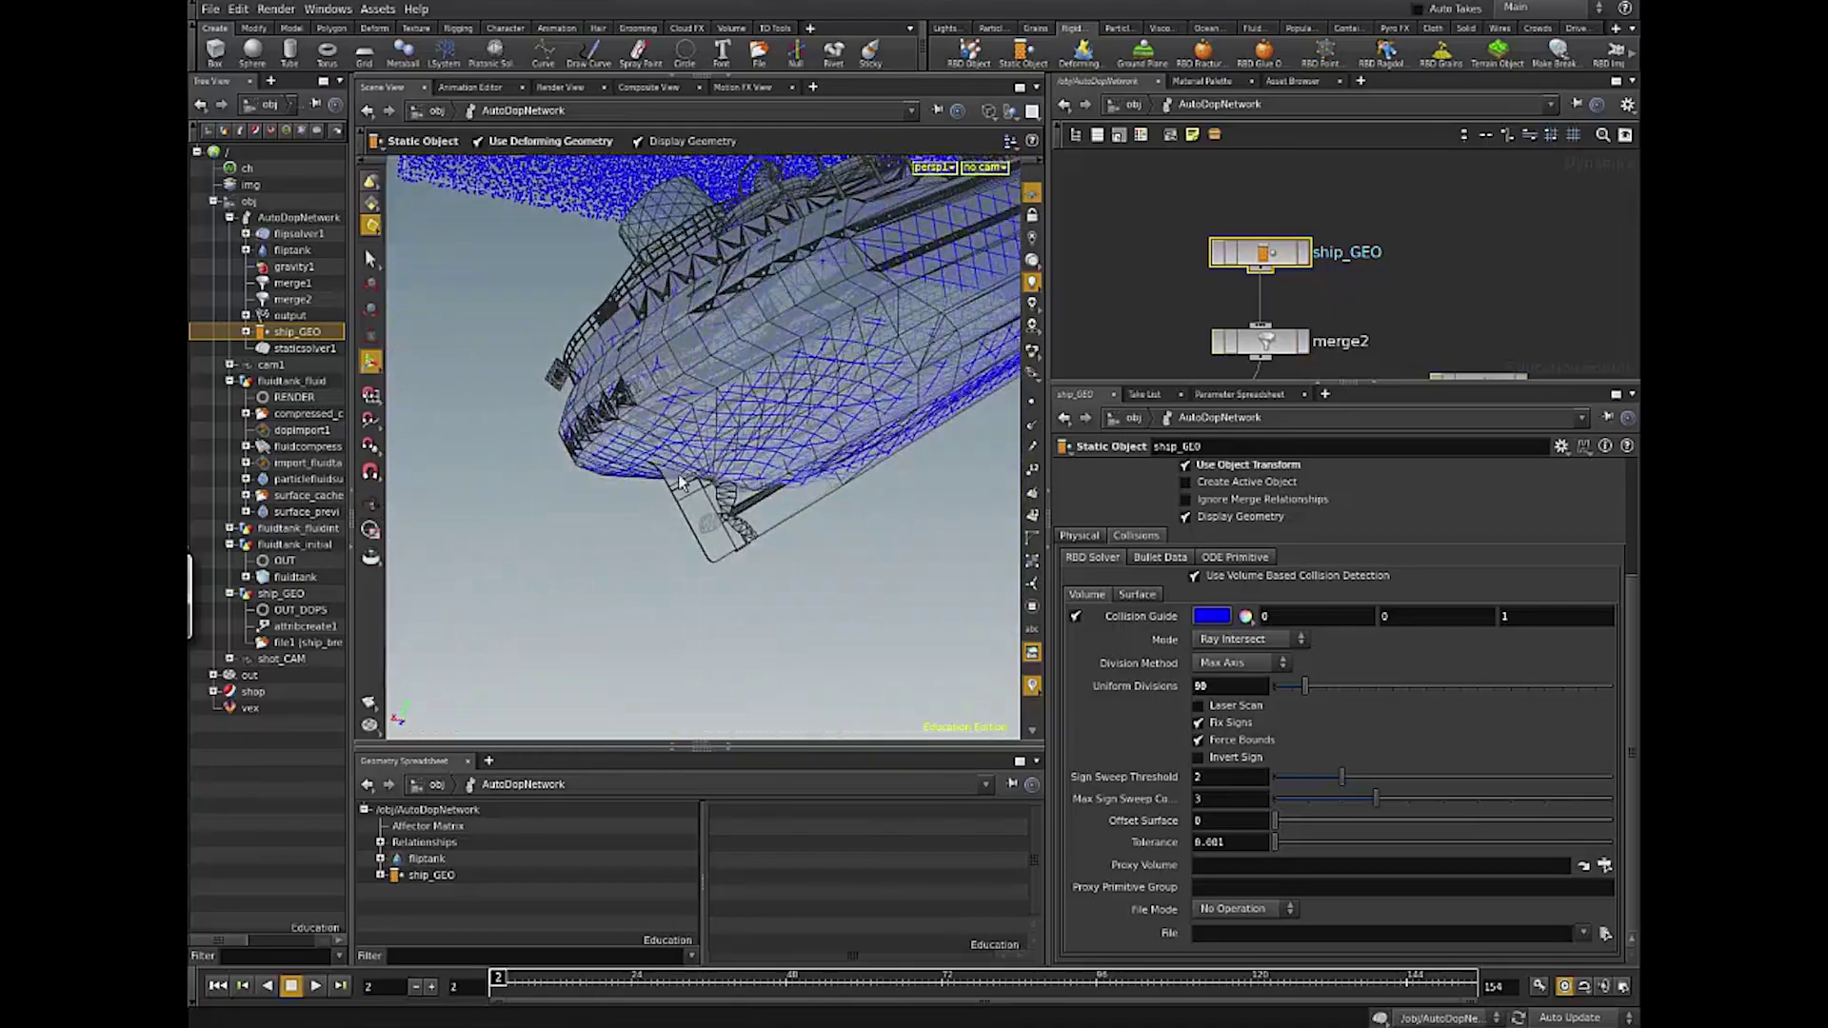
# Step: Try Uniform Divisions of 120 for ship_GEO's volume collision and inspect the denser collision guide around the hull
pyautogui.click(1227, 687)
pyautogui.write('120')
pyautogui.press('Return')
pyautogui.press('Escape')
pyautogui.moveTo(870, 567); pyautogui.dragTo(784, 602)
pyautogui.press('Return')
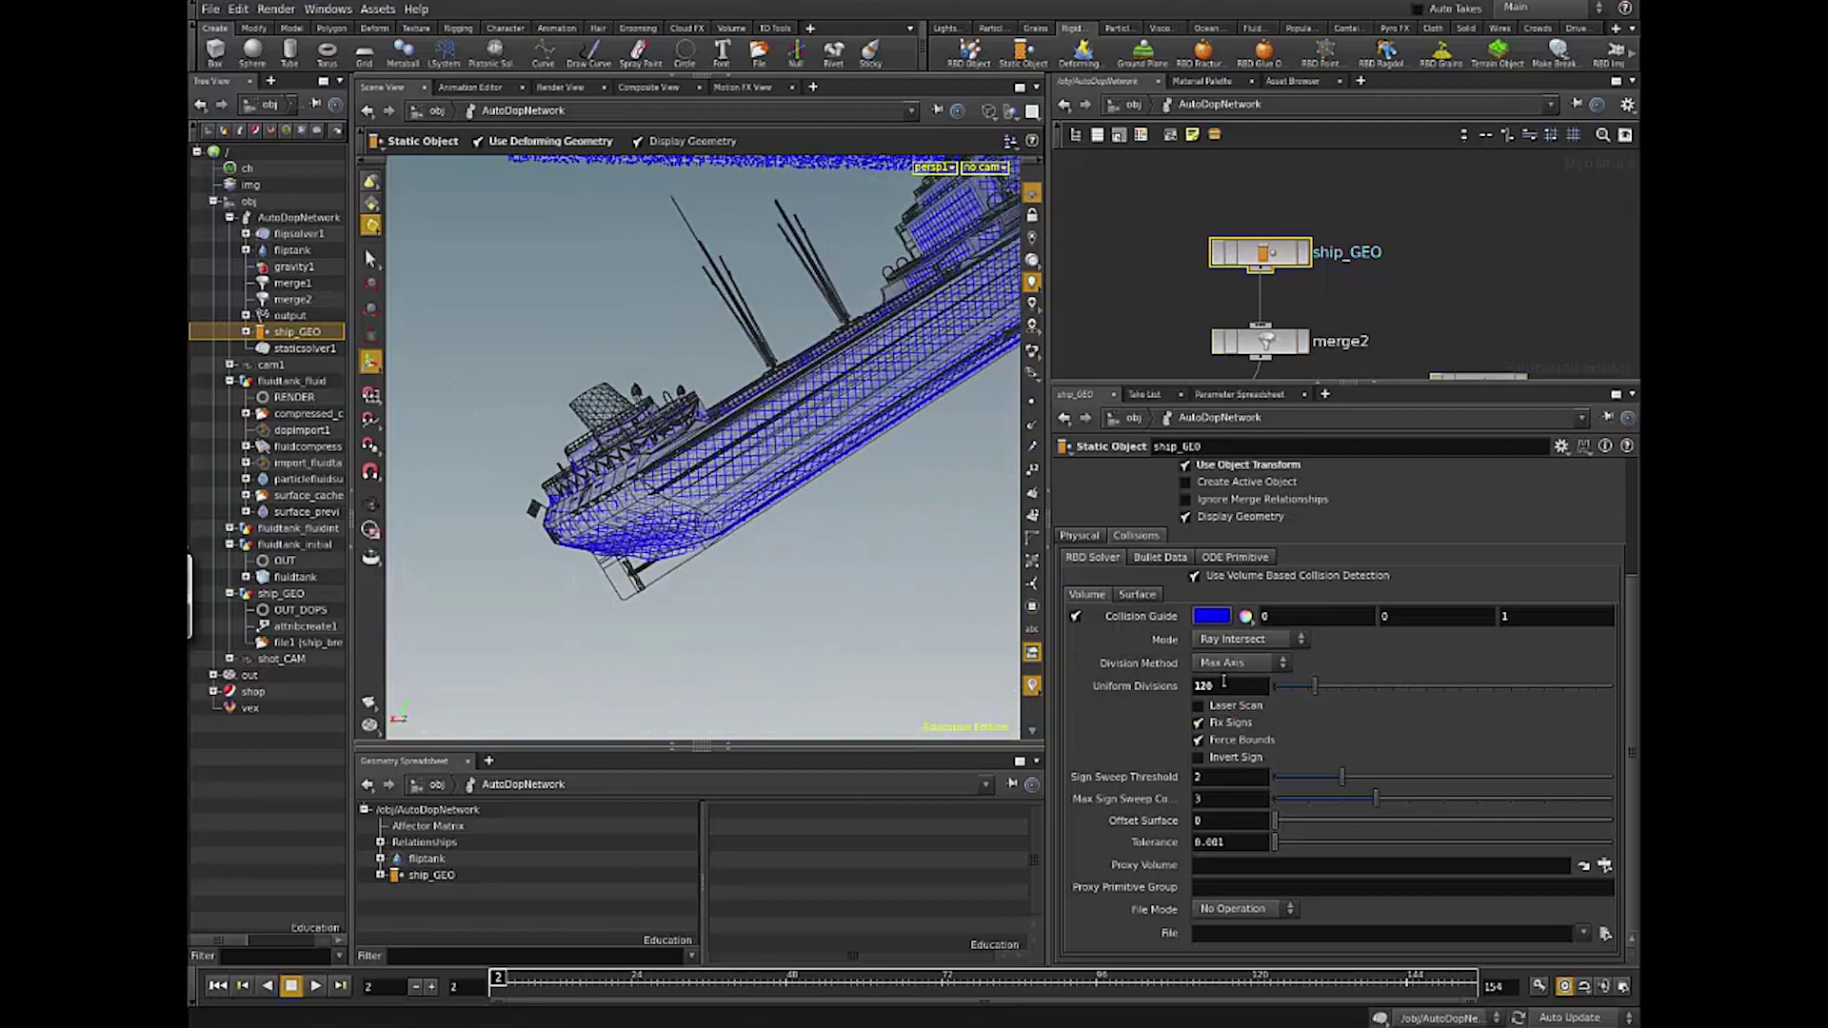
pyautogui.moveTo(665, 629); pyautogui.dragTo(757, 533)
# Step: Set ship_GEO's collision Uniform Divisions to 30 and turn off its Collision Guide
pyautogui.click(1231, 686)
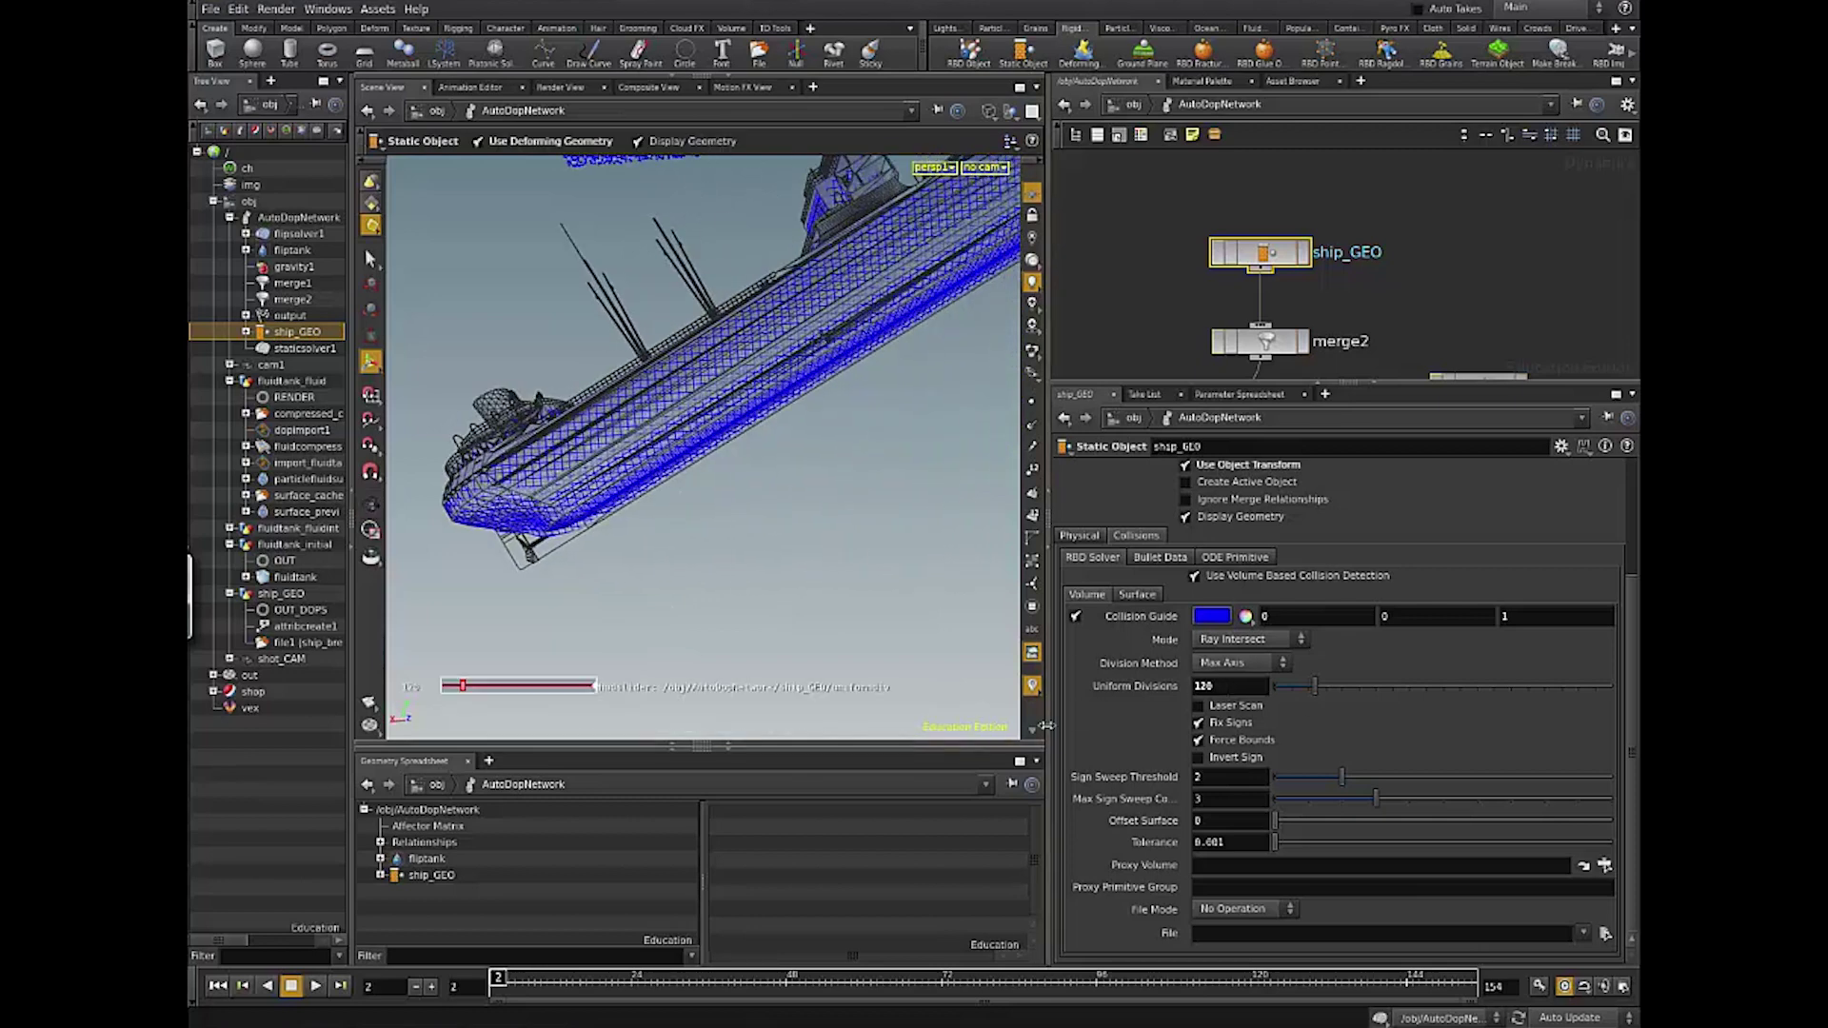
pyautogui.hotkey('ctrl', 'z')
pyautogui.doubleClick(1209, 685)
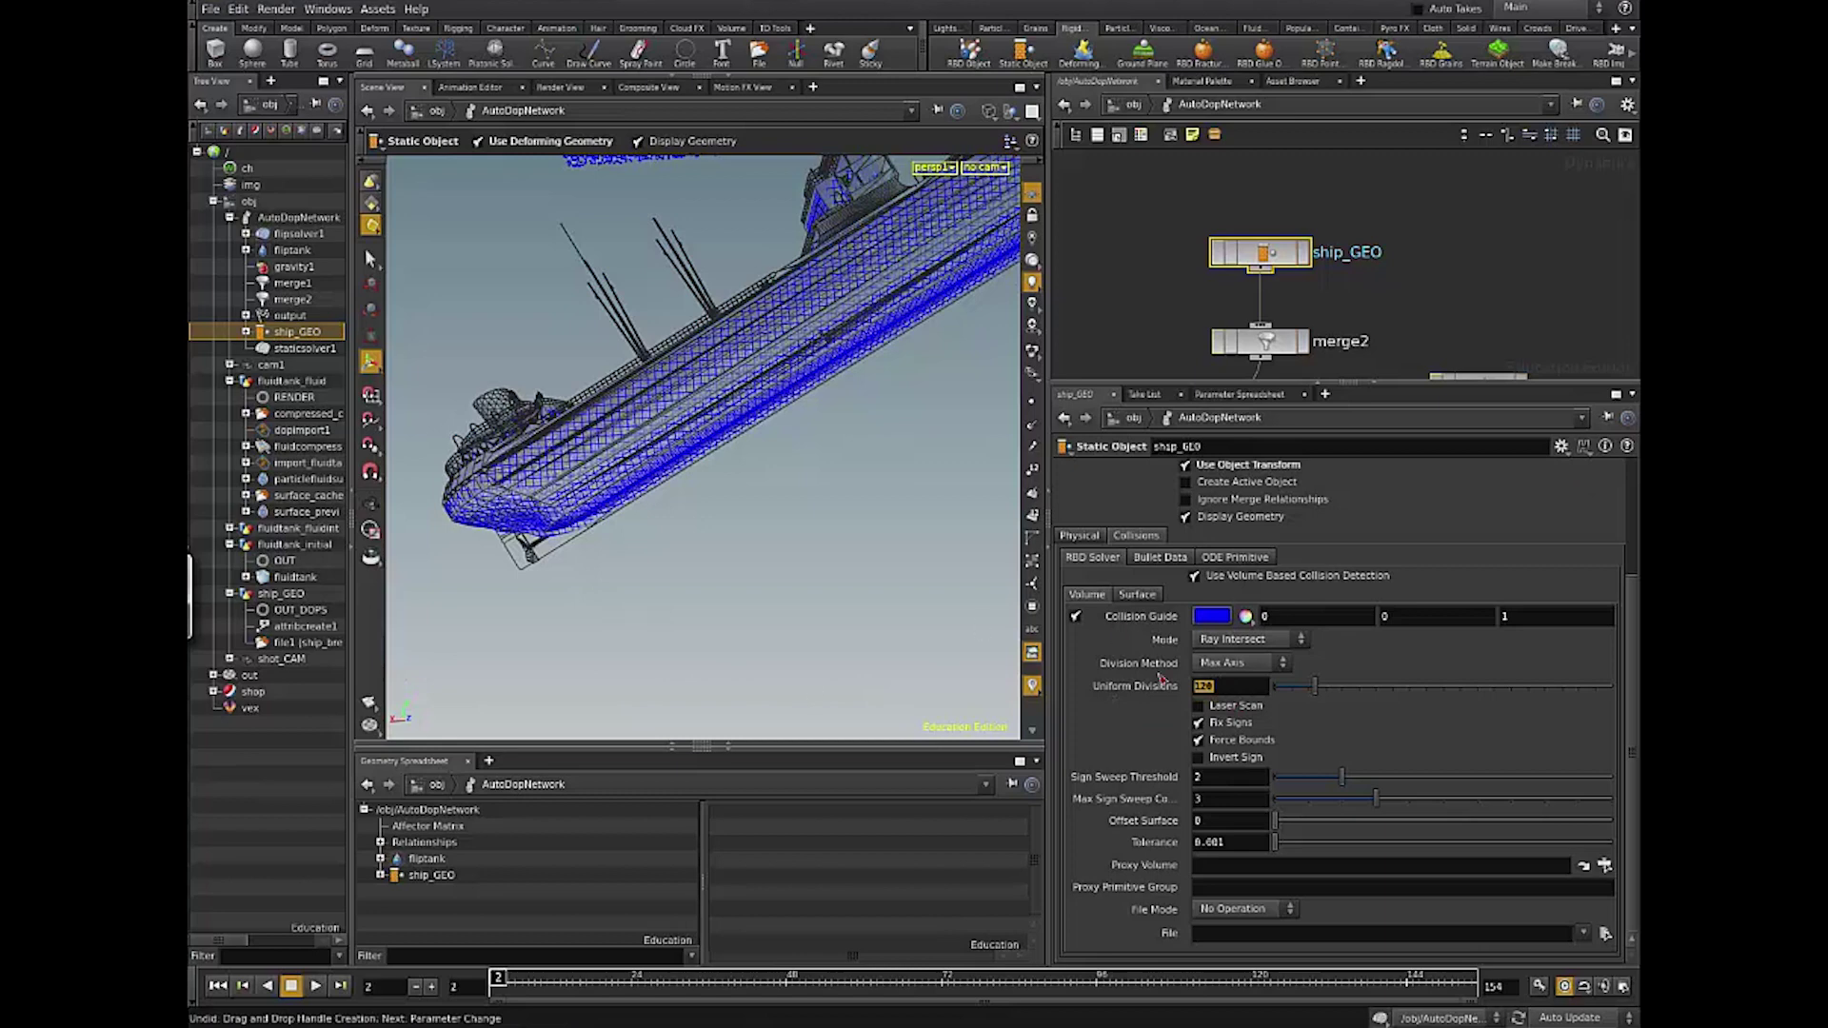
pyautogui.click(1223, 687)
pyautogui.press('Return')
pyautogui.write('30')
pyautogui.press('Return')
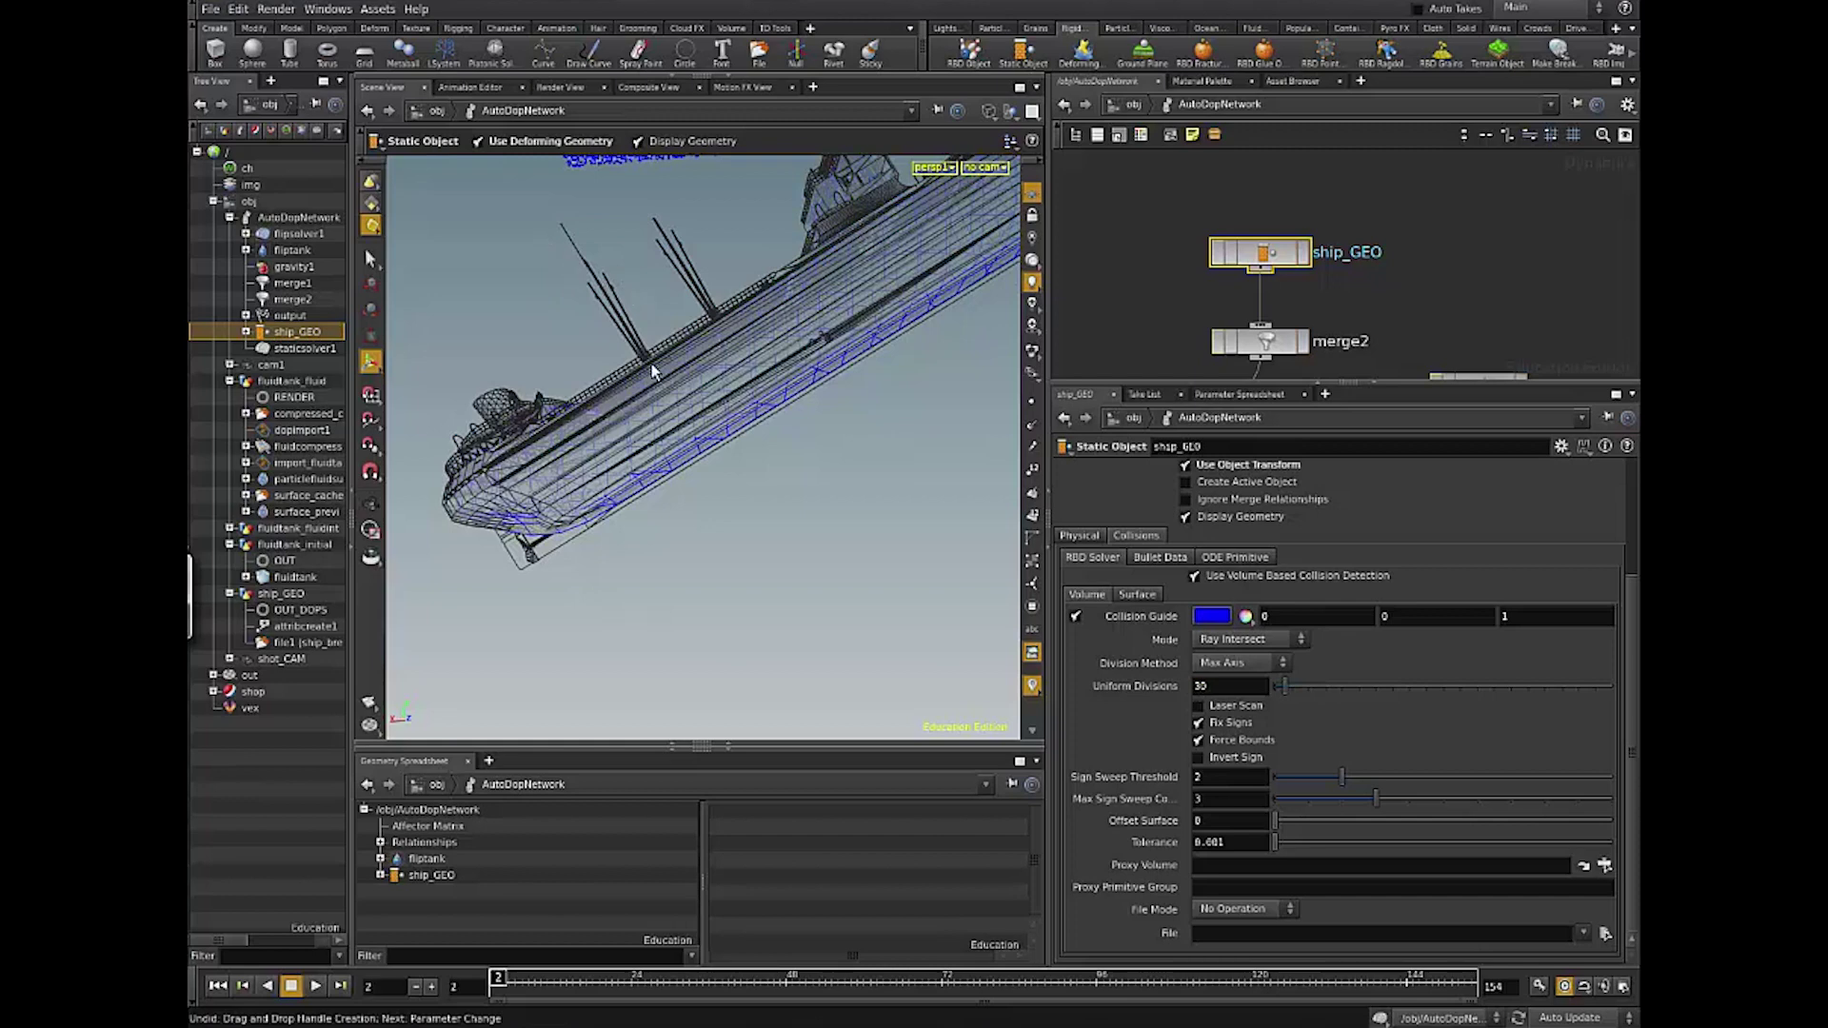
pyautogui.scroll(-4, 1463, 315)
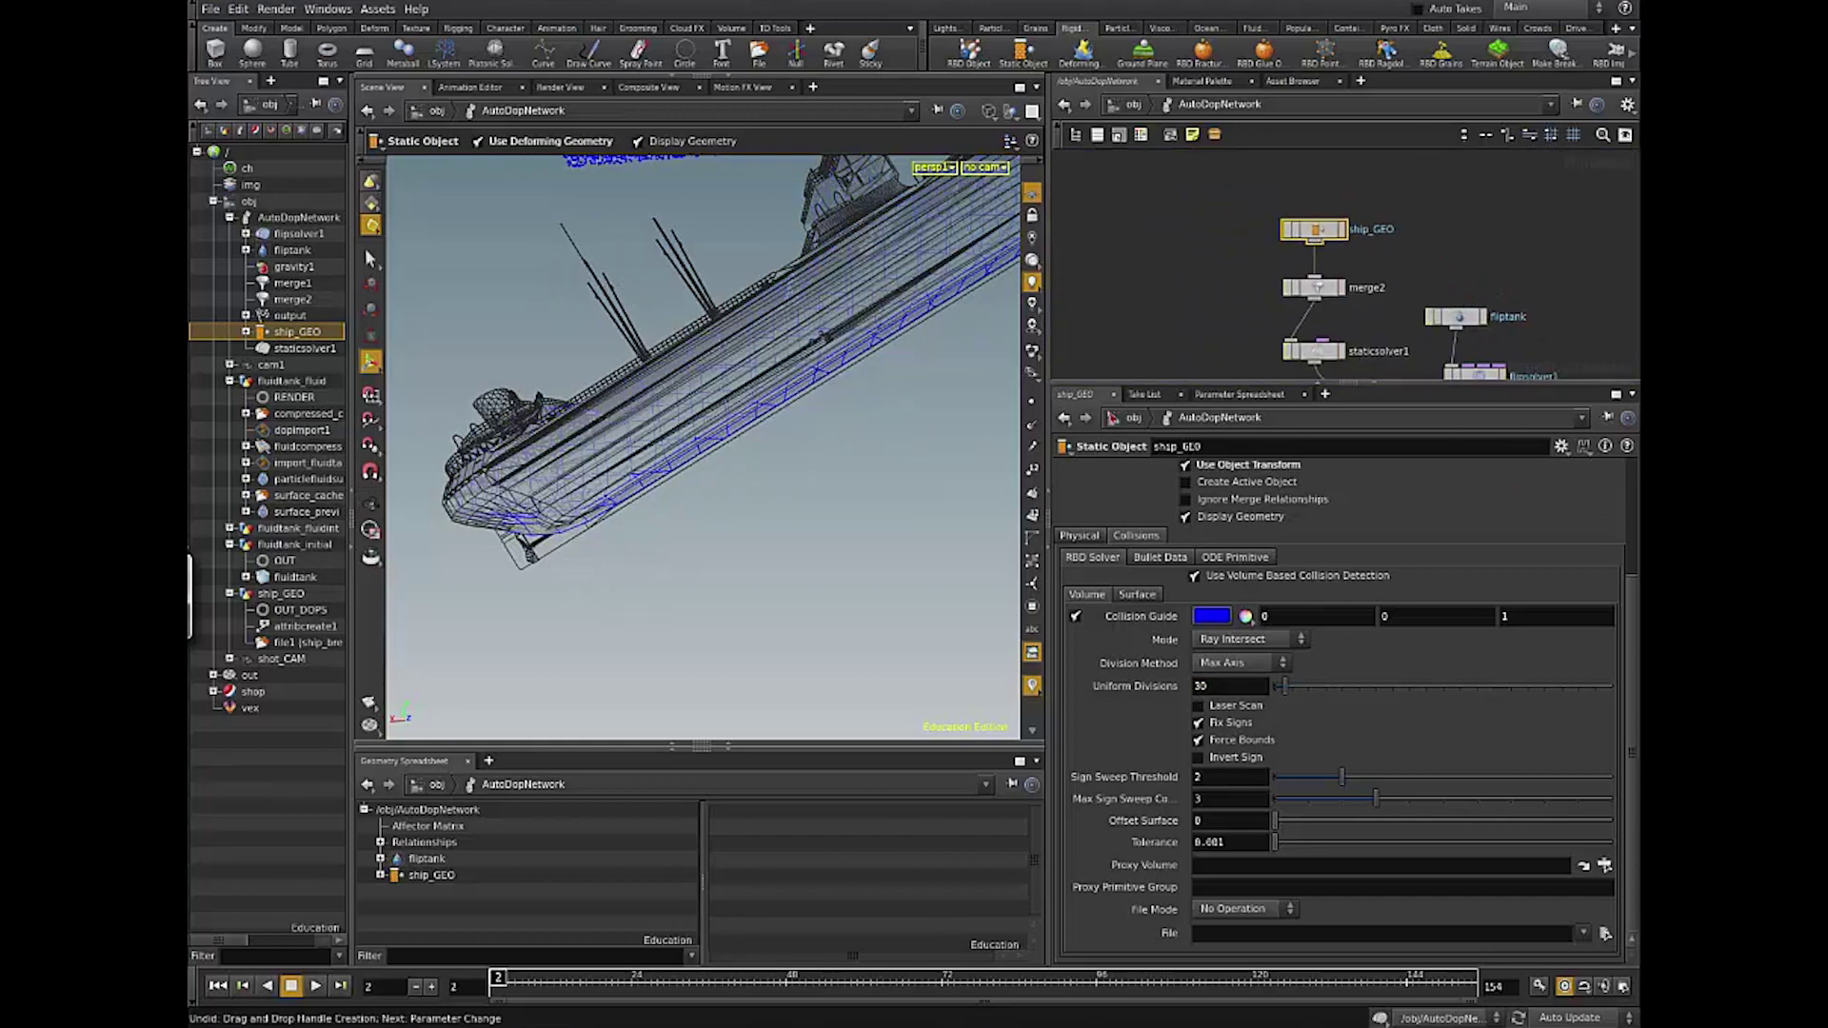
pyautogui.moveTo(762, 412); pyautogui.dragTo(939, 523)
pyautogui.click(1074, 616)
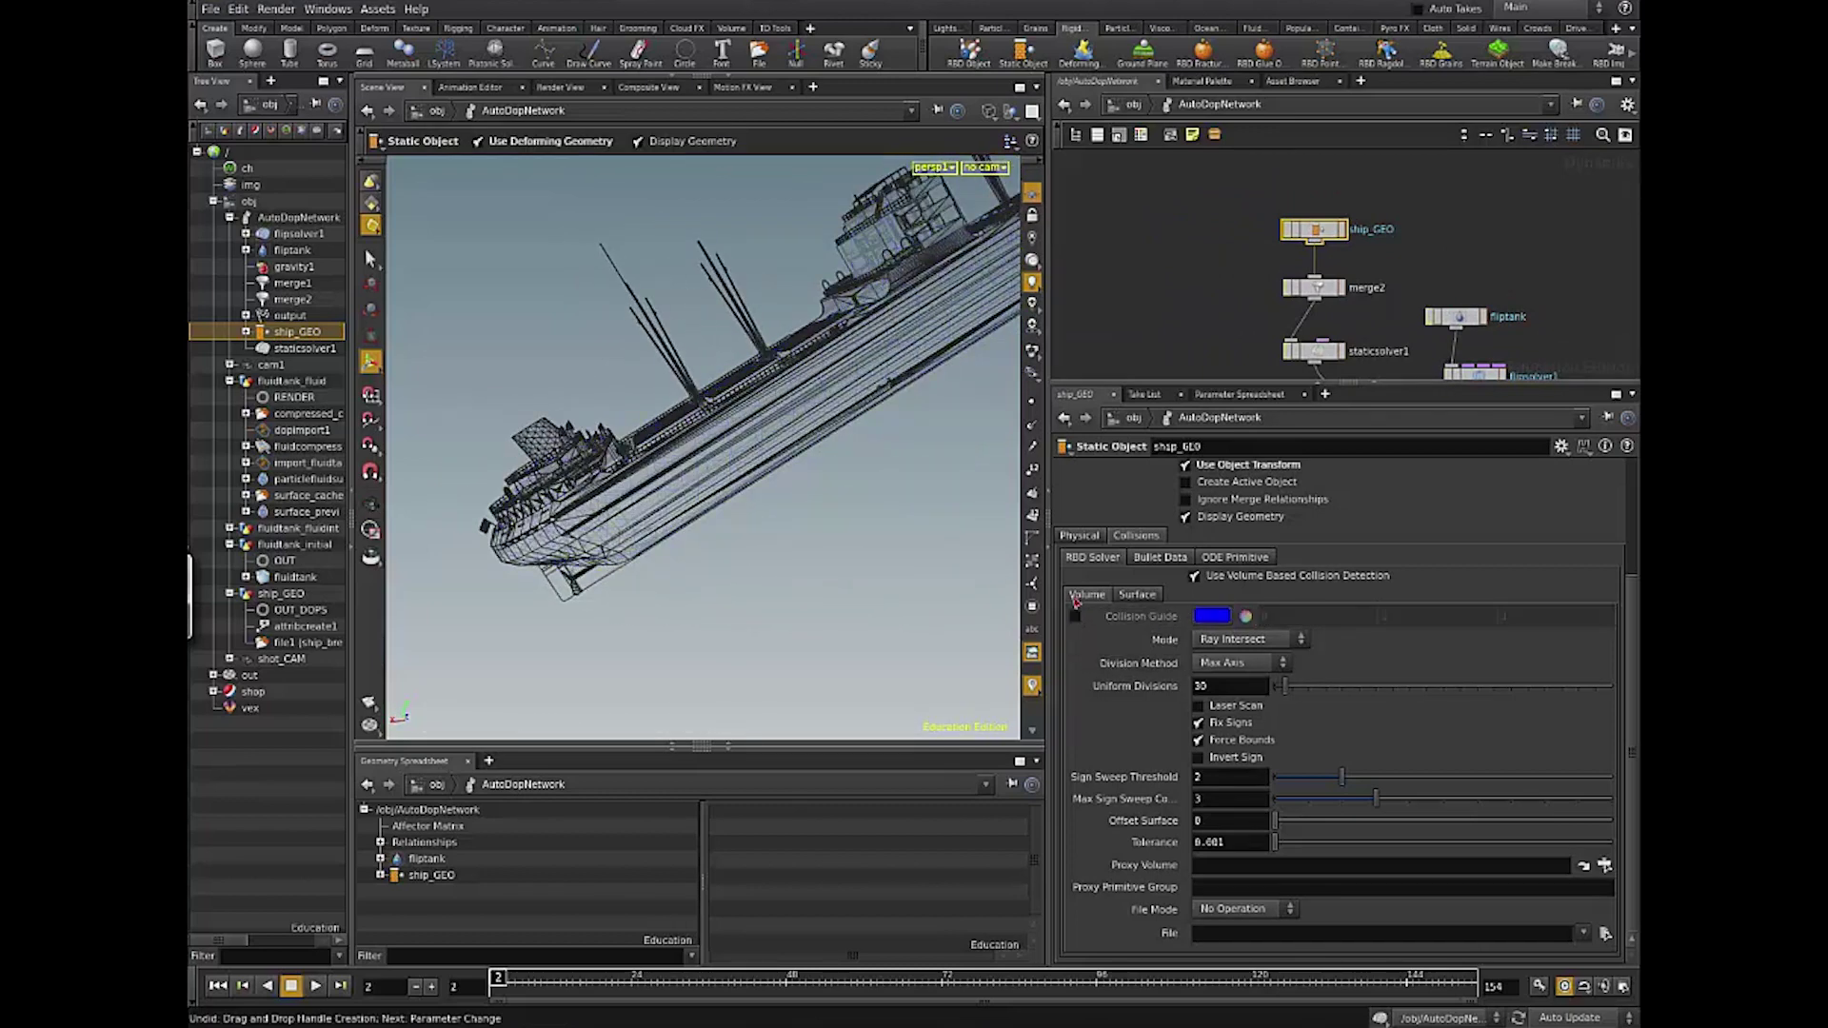
# Step: Leave the AutoDopNetwork for the object level and open the ship_GEO geometry network
pyautogui.moveTo(1479, 234); pyautogui.dragTo(1457, 221, button='middle')
pyautogui.press('u')
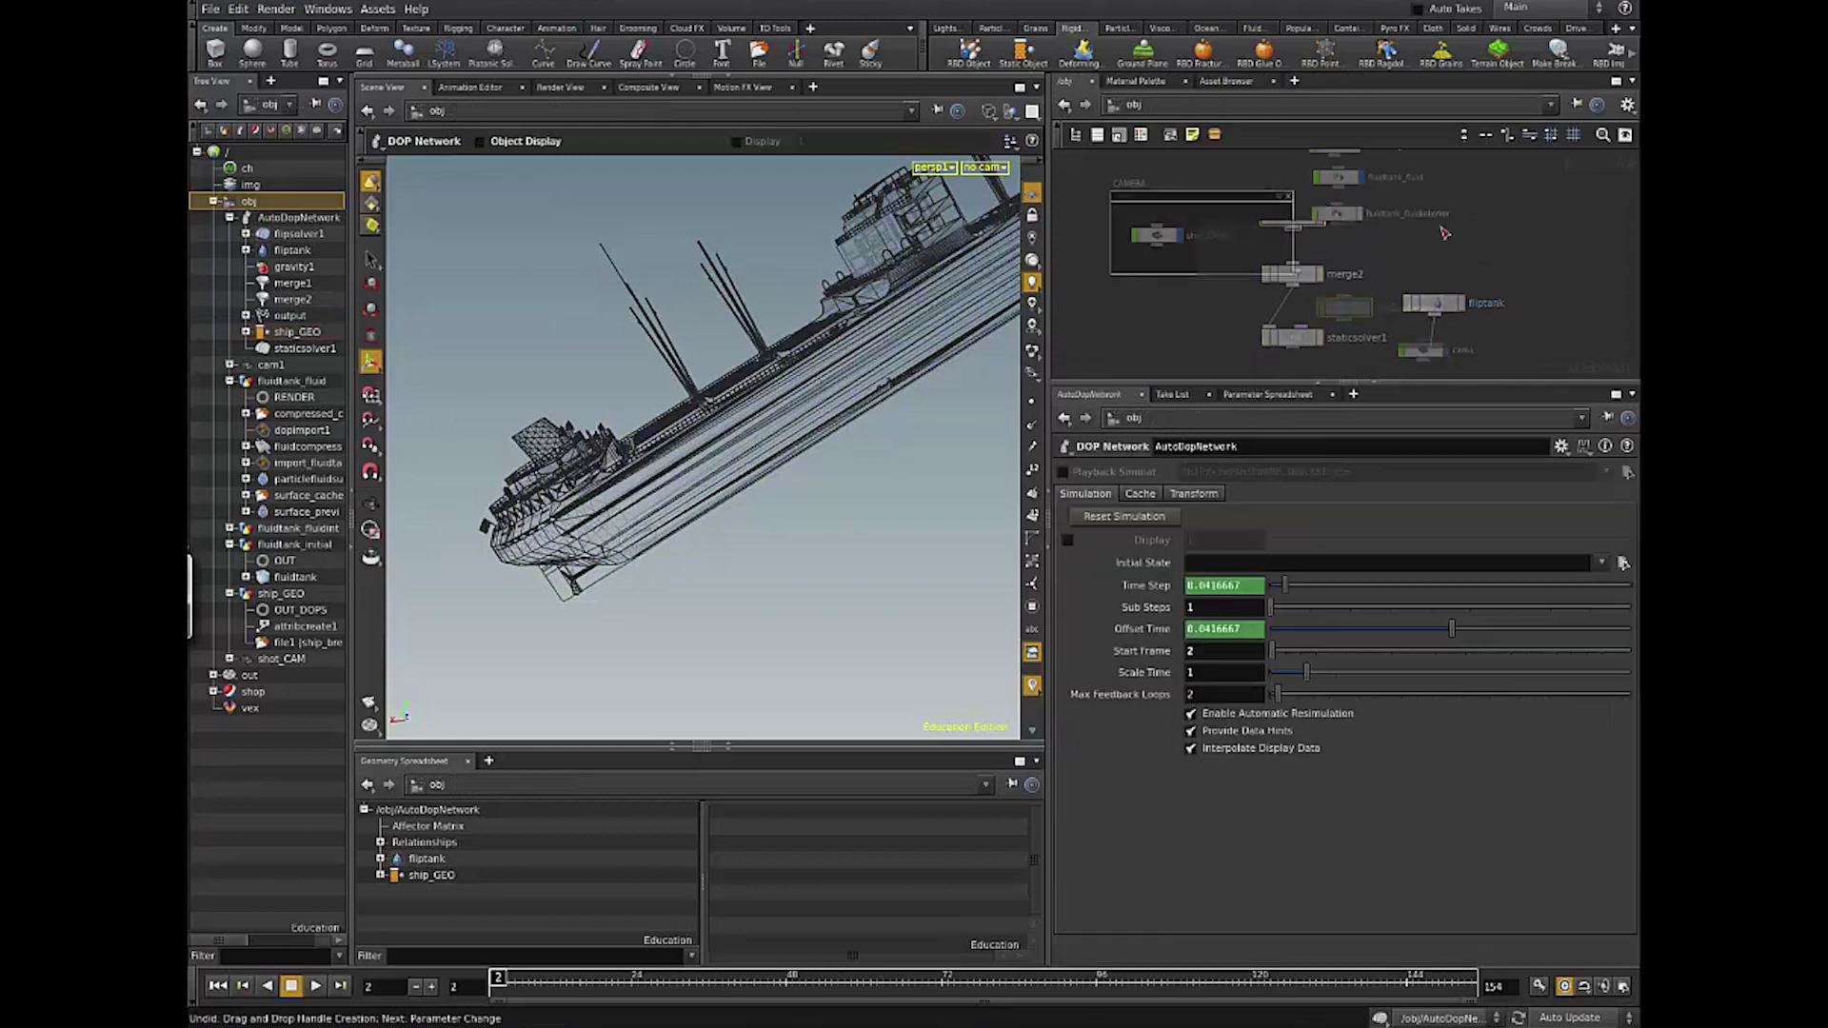
pyautogui.moveTo(1296, 224); pyautogui.dragTo(1311, 168, button='middle')
pyautogui.moveTo(1403, 295); pyautogui.dragTo(1558, 440, button='middle')
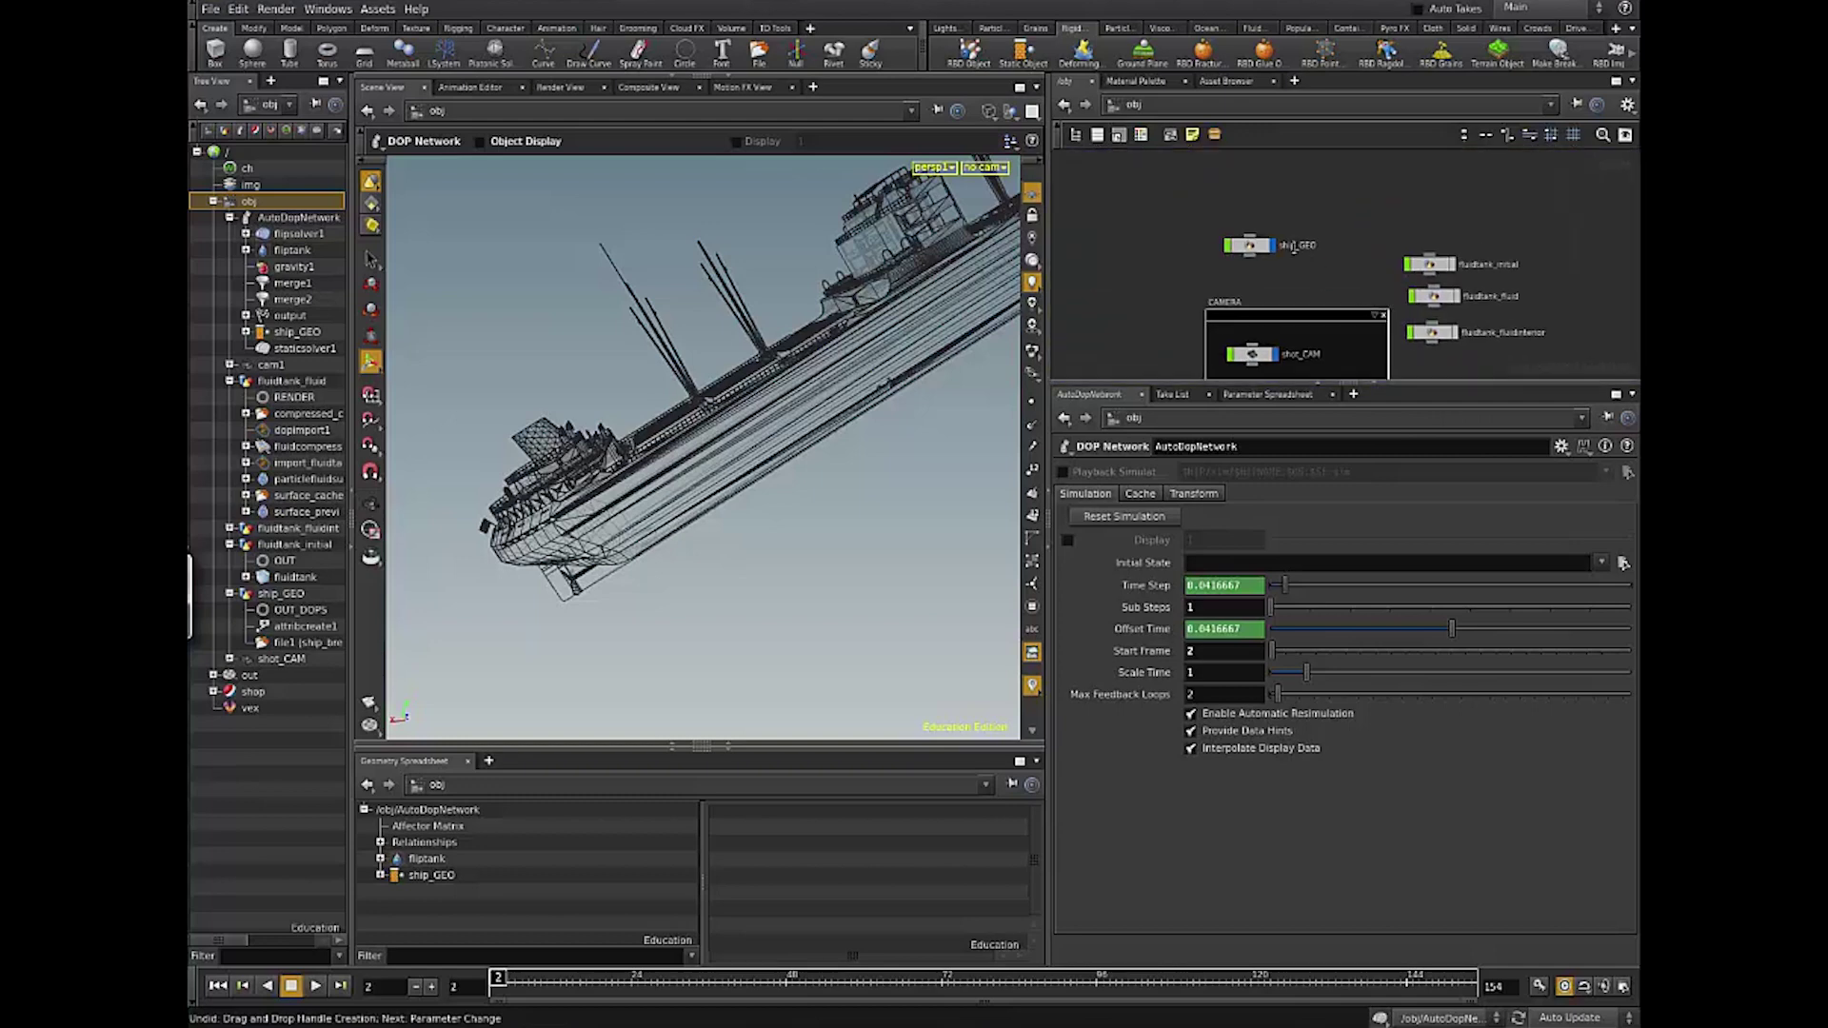
pyautogui.doubleClick(1258, 249)
pyautogui.scroll(3, 1376, 309)
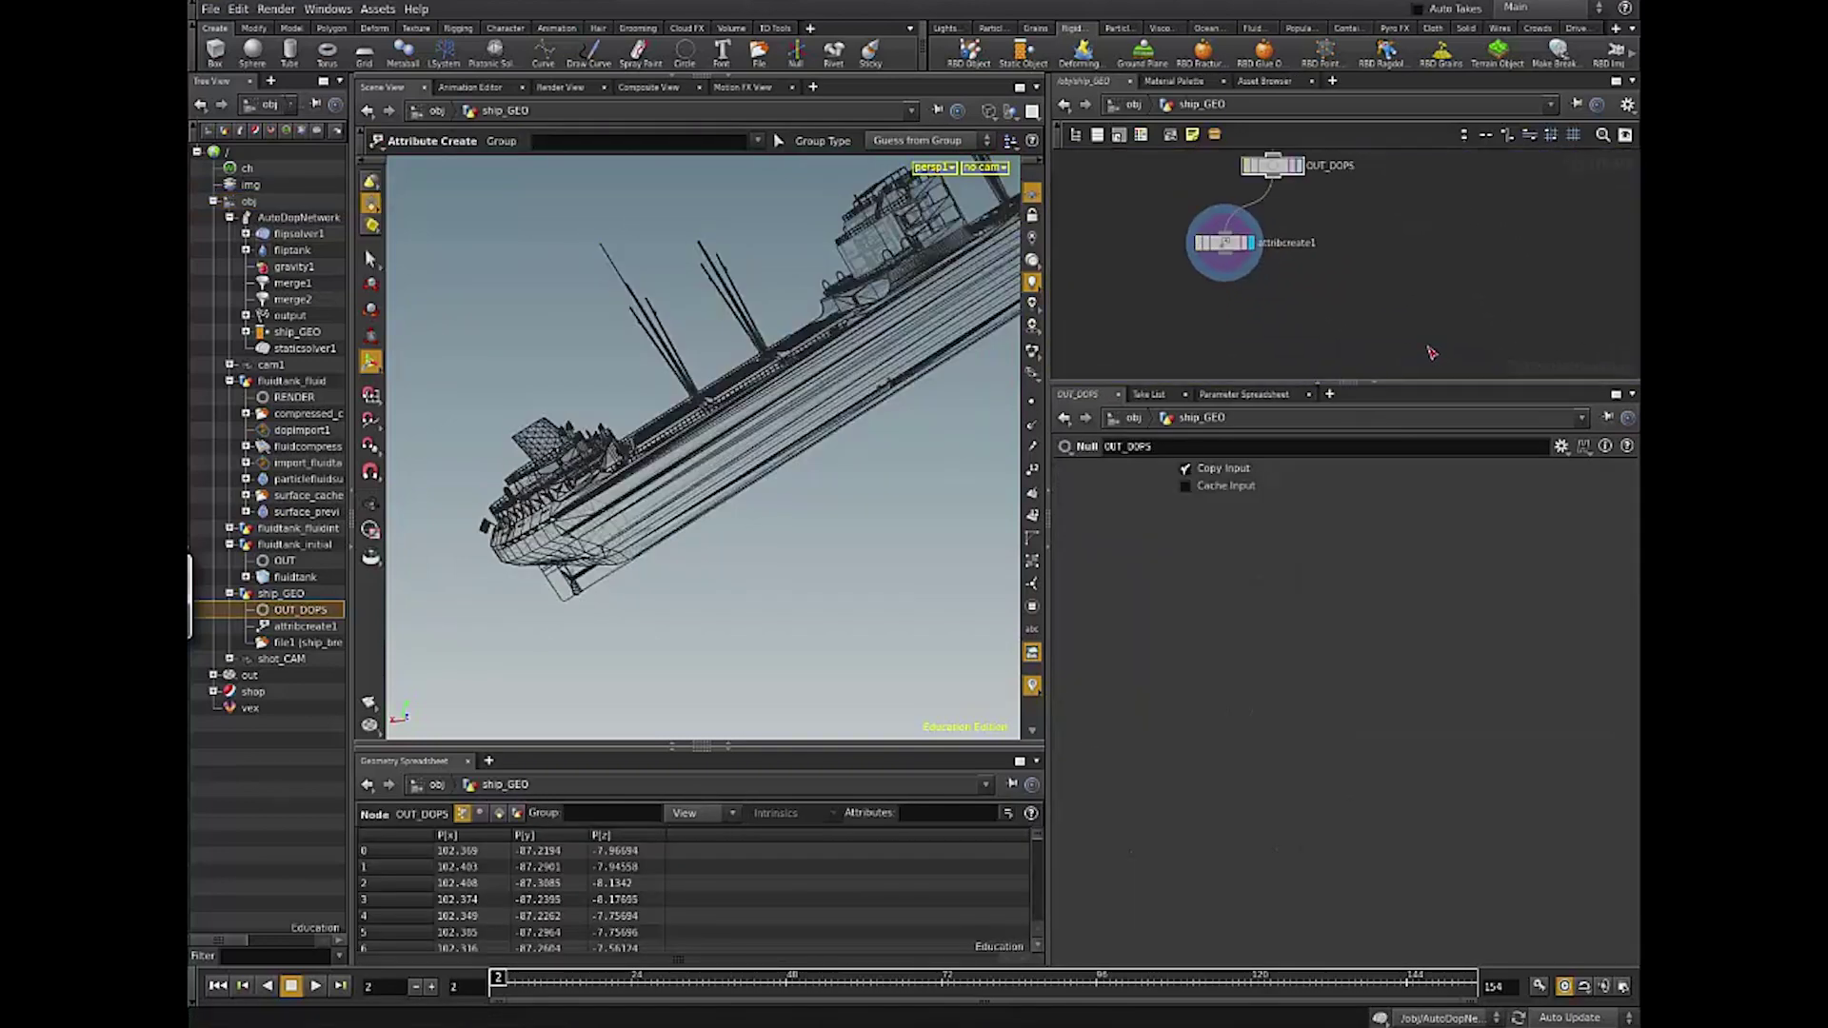
pyautogui.moveTo(1243, 282); pyautogui.dragTo(1188, 290)
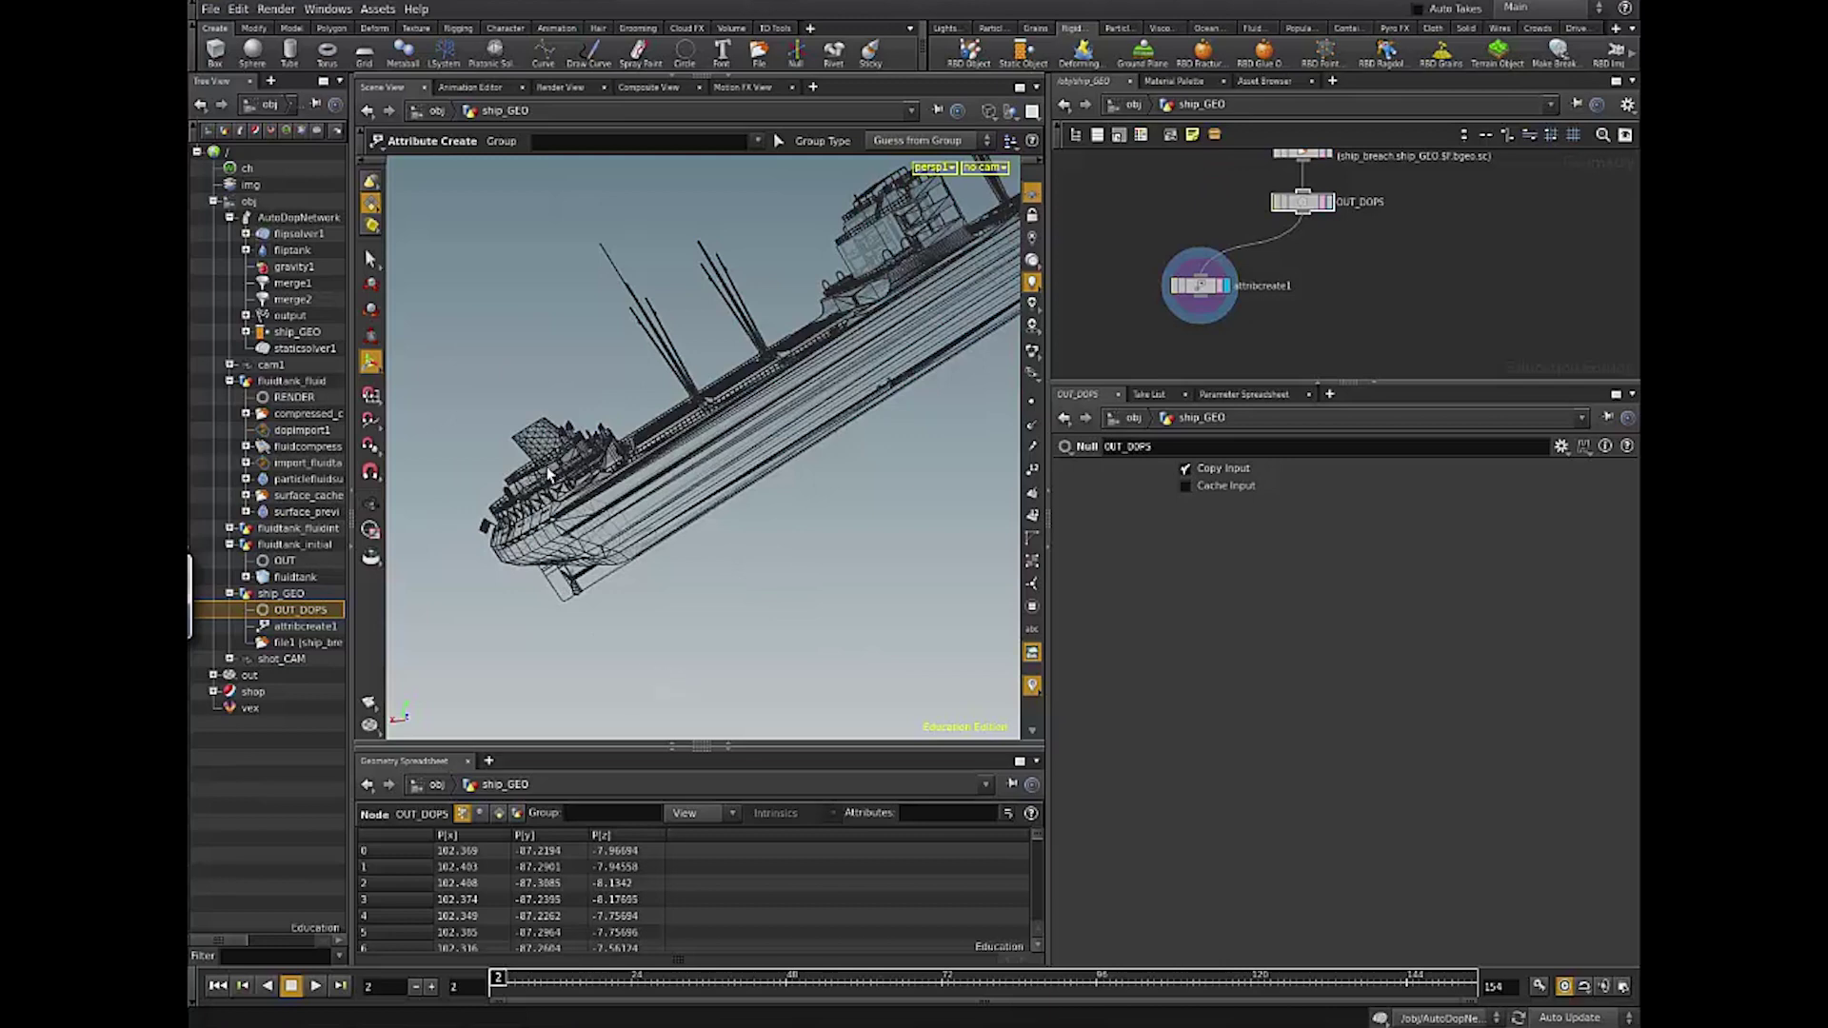
# Step: Play the ship animation while examining OUT_DOPS's point position values in the Geometry Spreadsheet, and stop the playback
pyautogui.moveTo(618, 530); pyautogui.dragTo(583, 495)
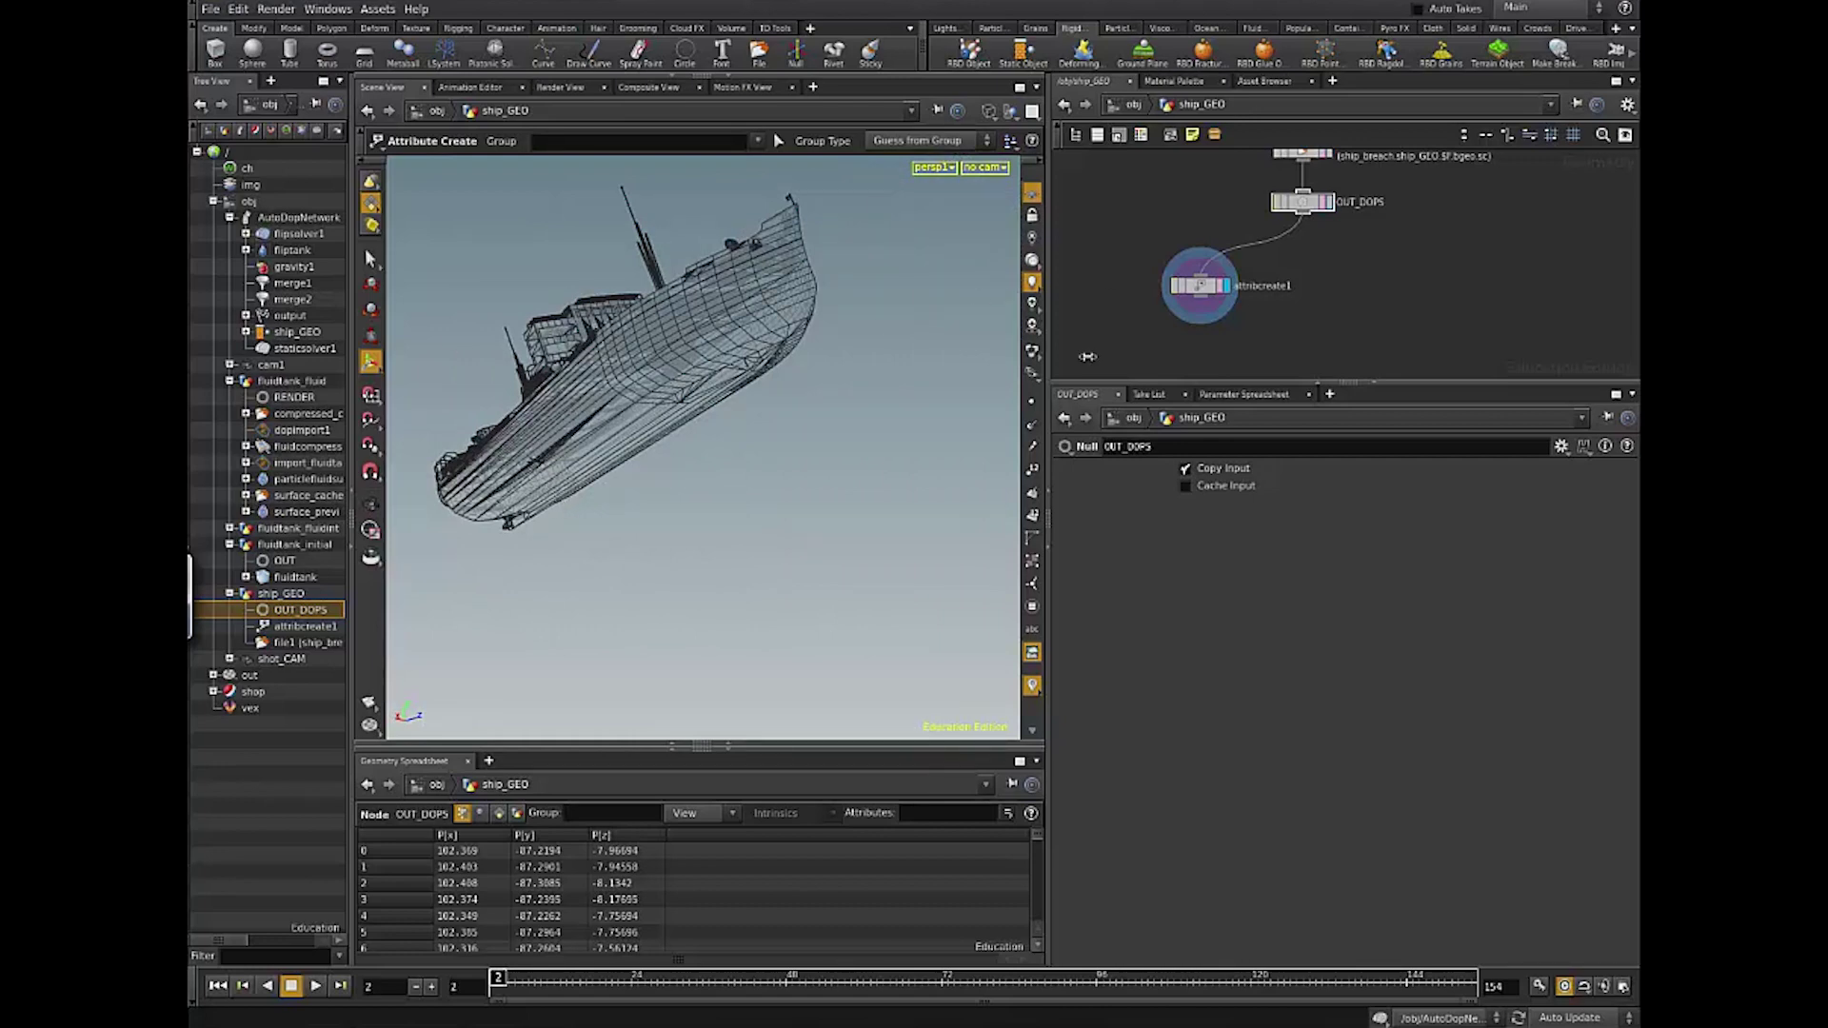
pyautogui.moveTo(1301, 250); pyautogui.dragTo(1279, 291, button='middle')
pyautogui.keyDown('alt'); pyautogui.moveTo(723, 429); pyautogui.dragTo(767, 463); pyautogui.keyUp('alt')
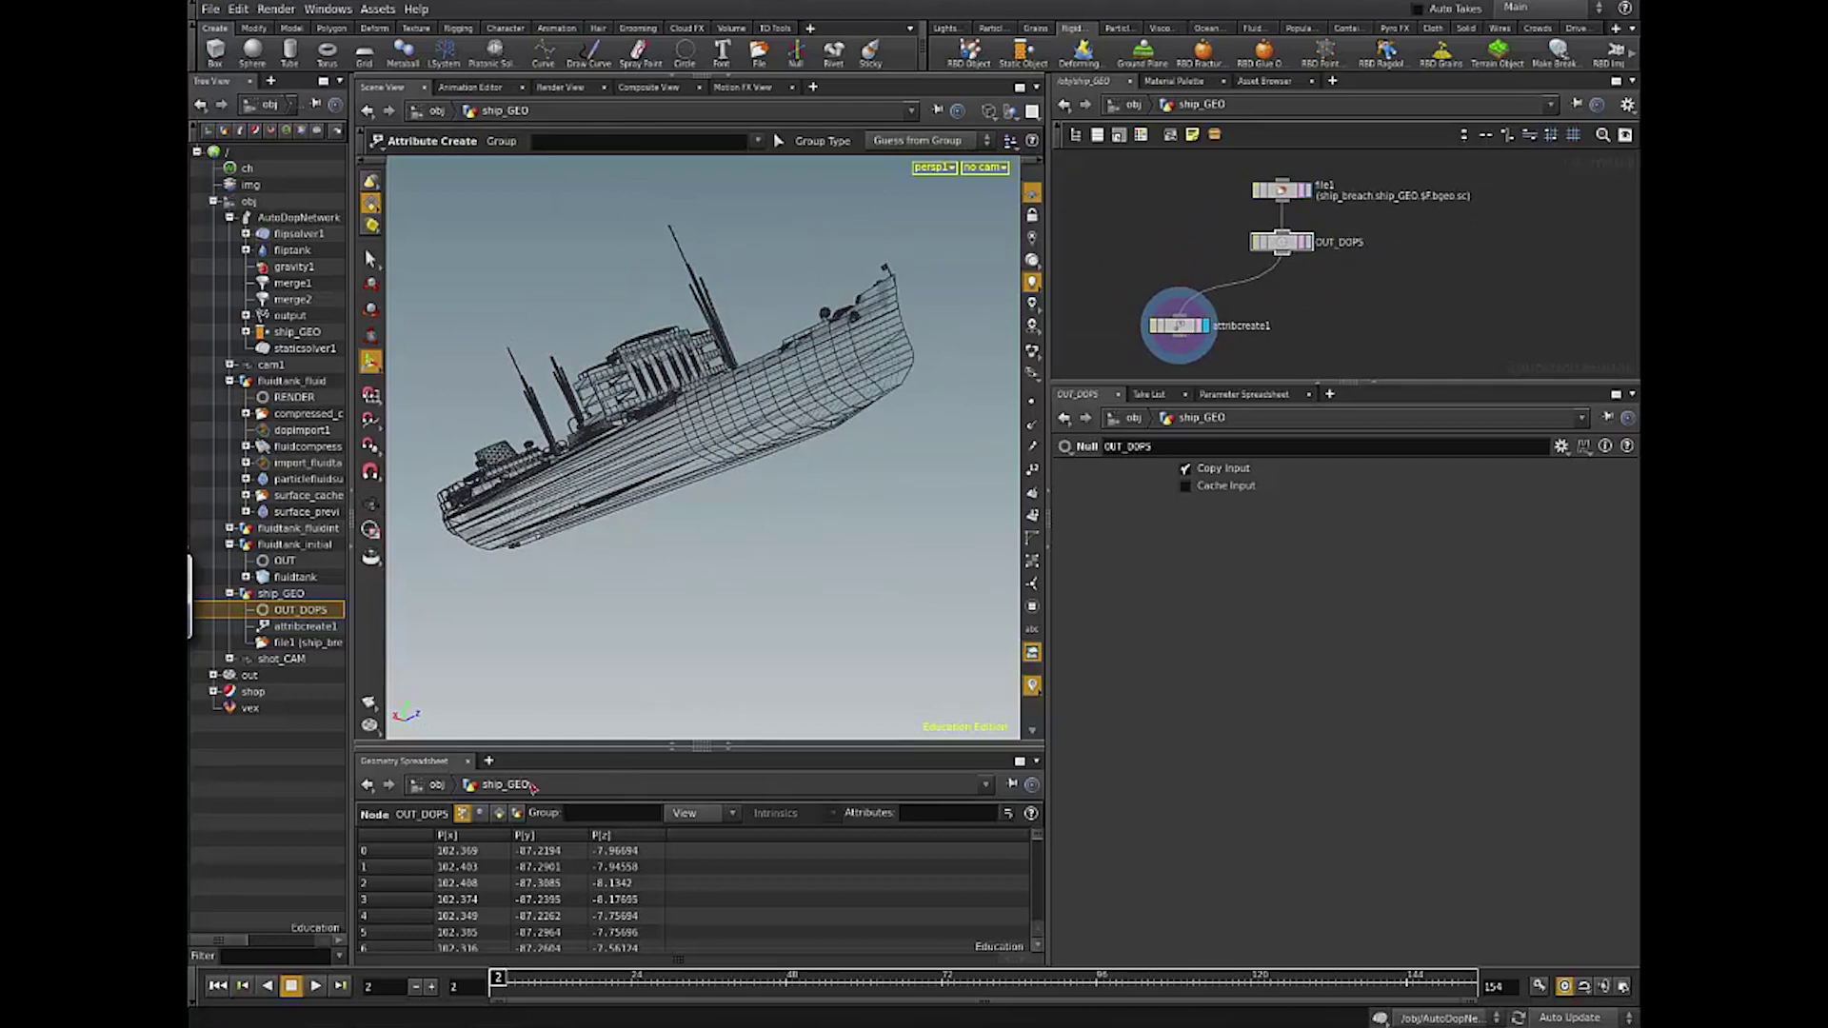
pyautogui.click(504, 851)
pyautogui.click(315, 985)
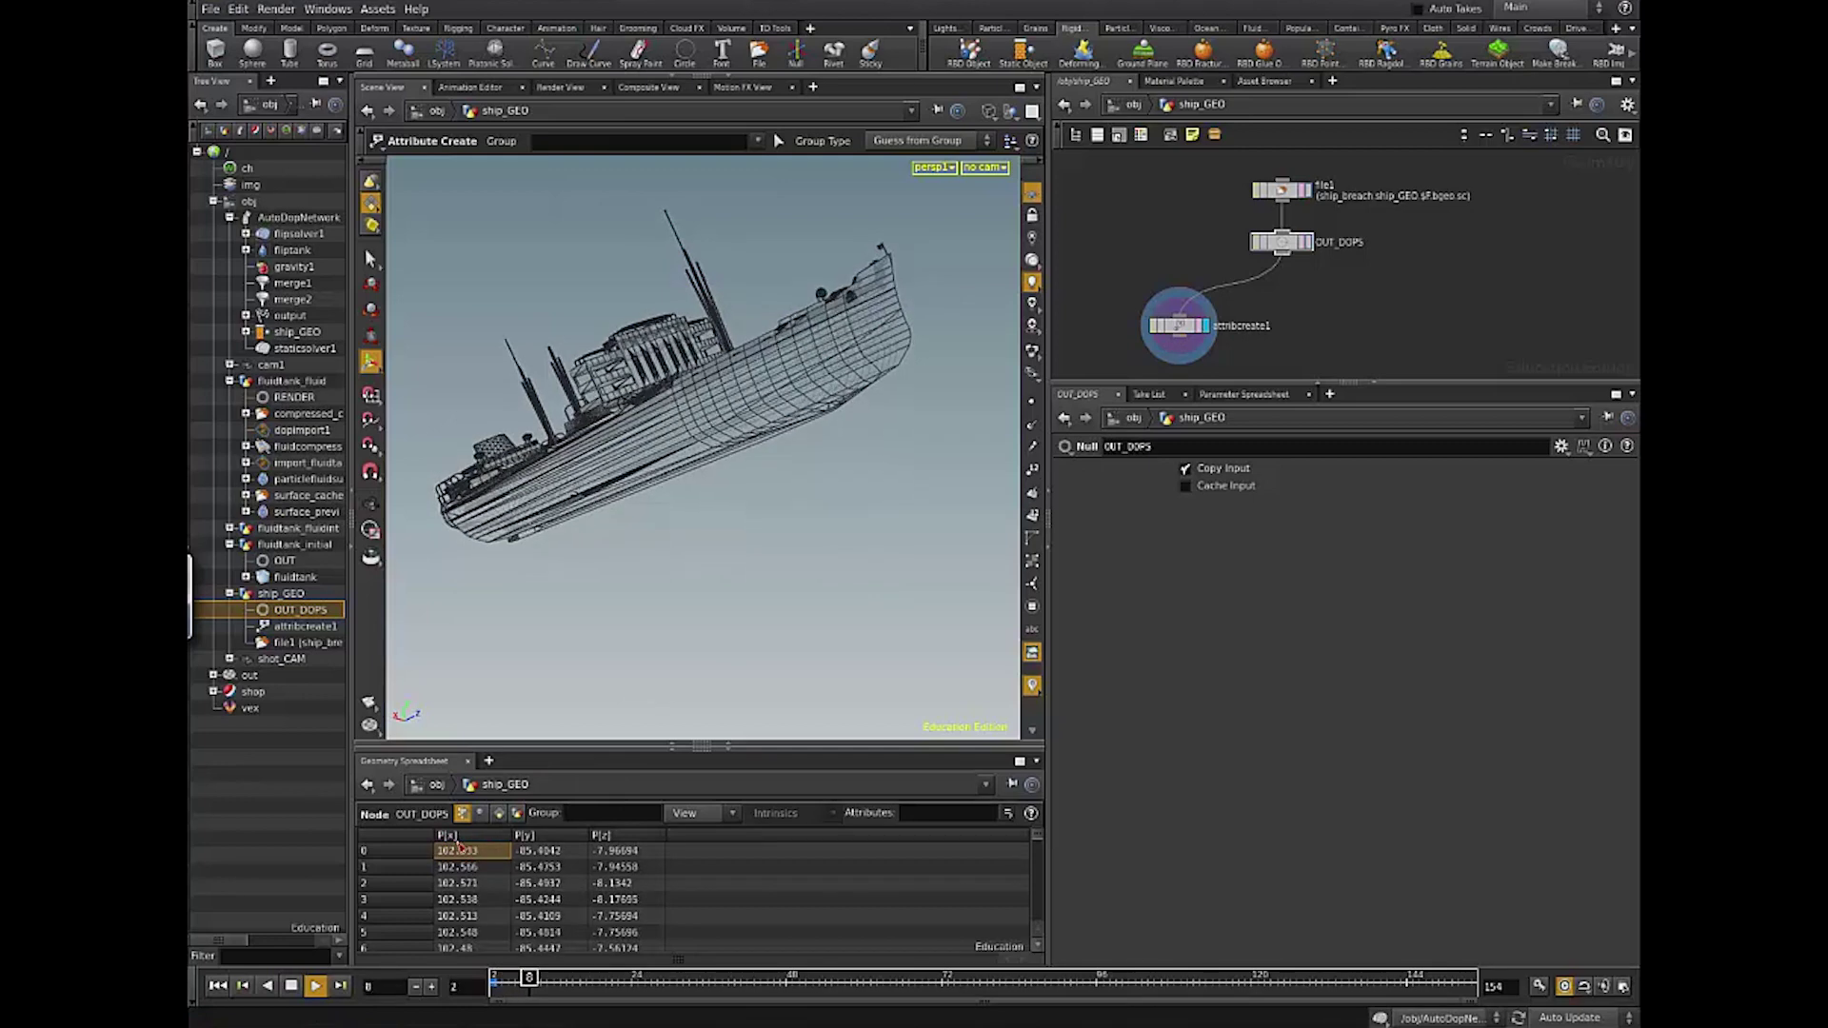
pyautogui.moveTo(505, 851); pyautogui.dragTo(555, 851)
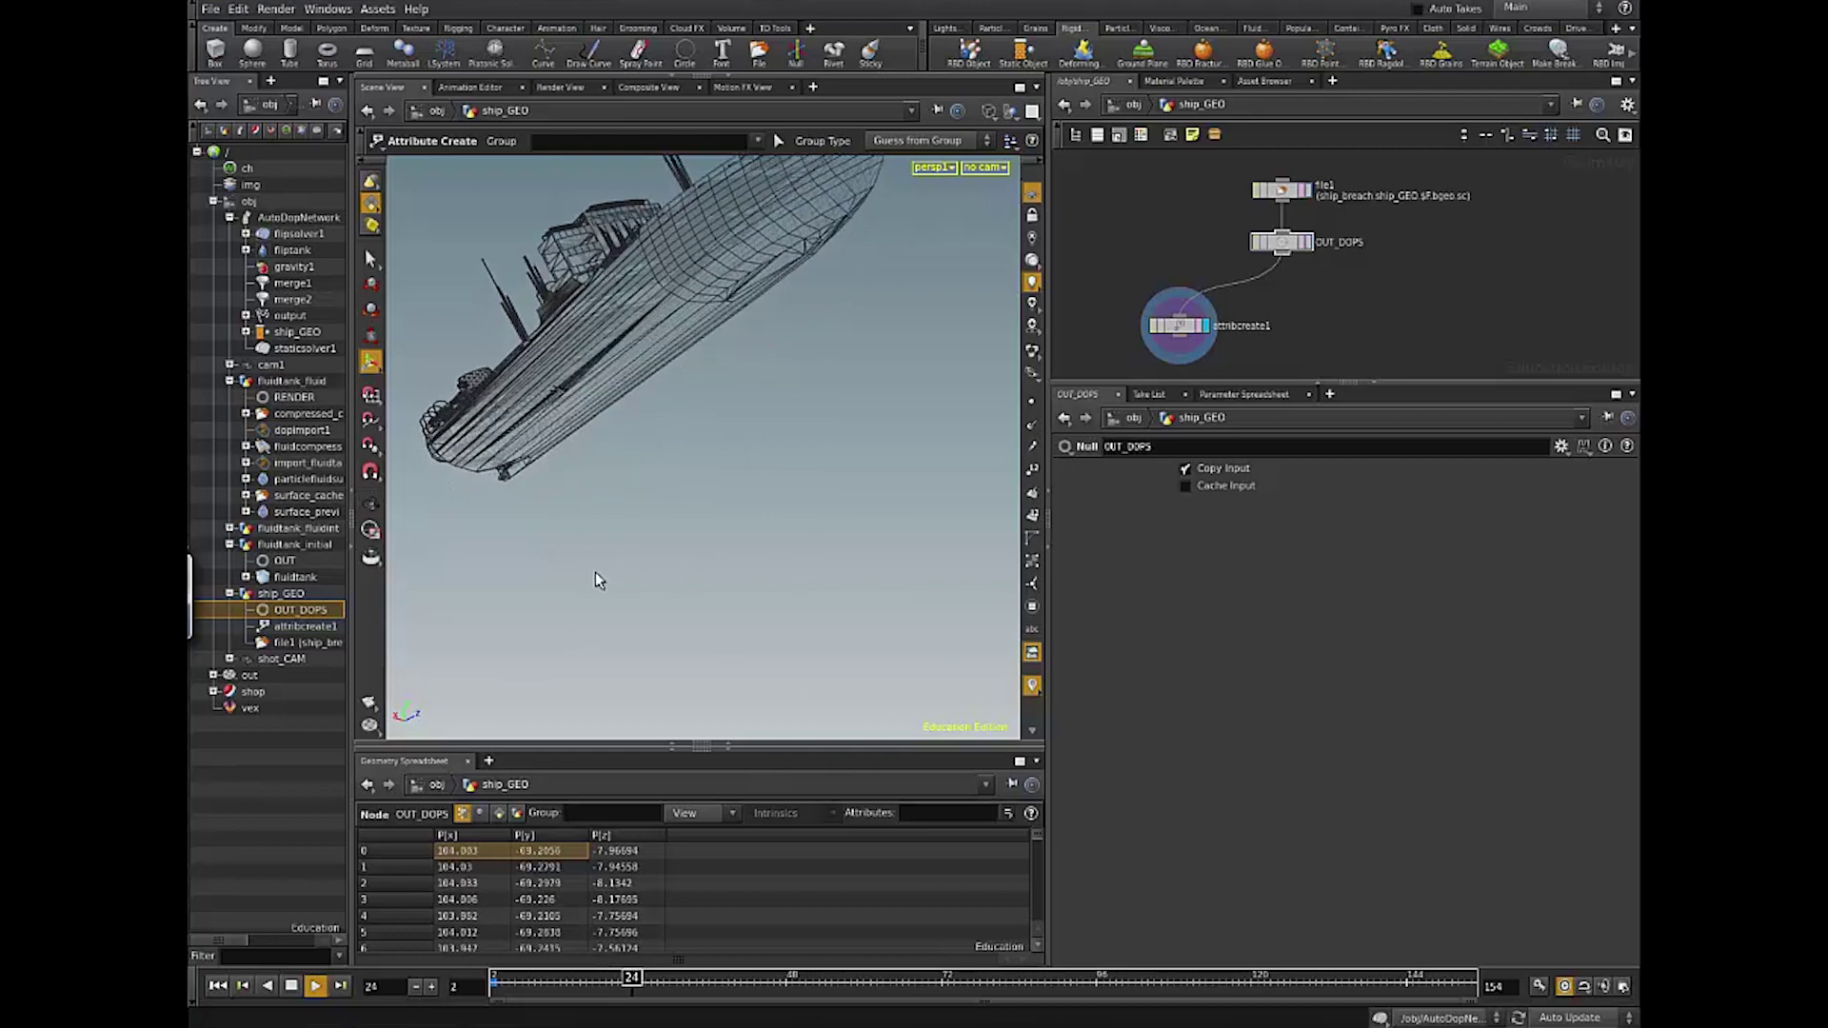
pyautogui.click(778, 140)
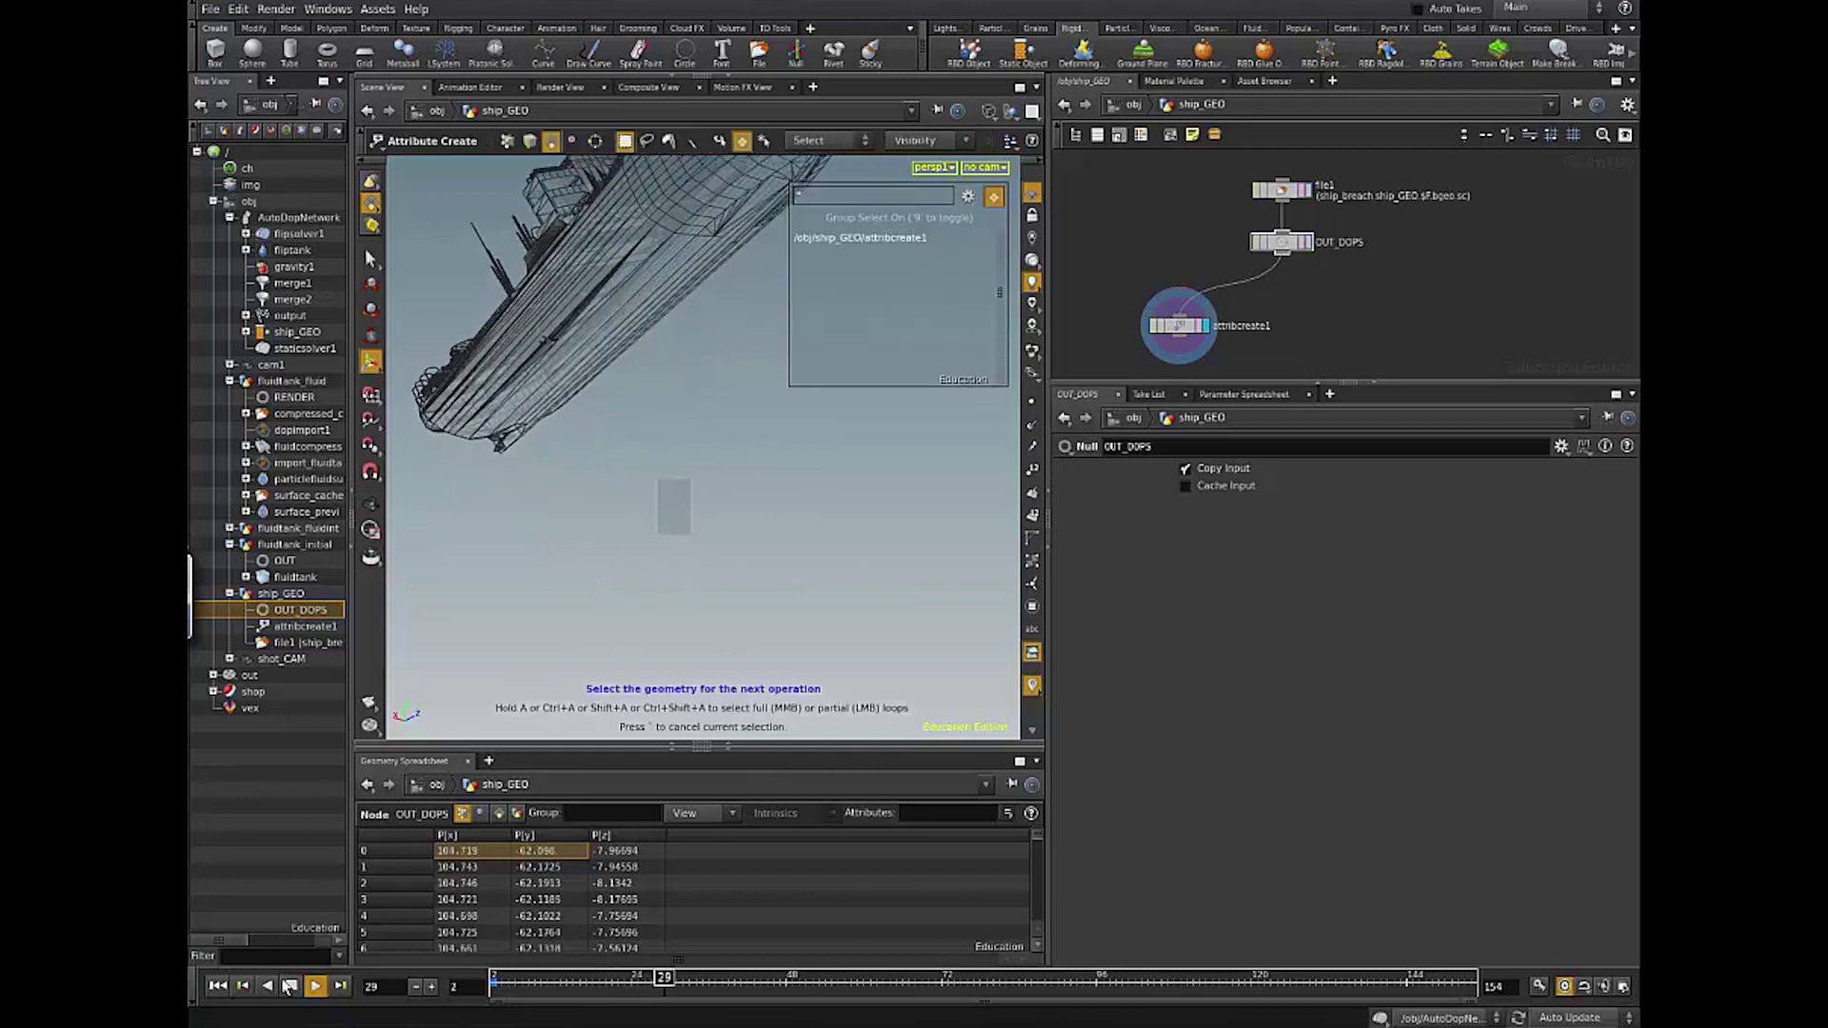
pyautogui.click(290, 986)
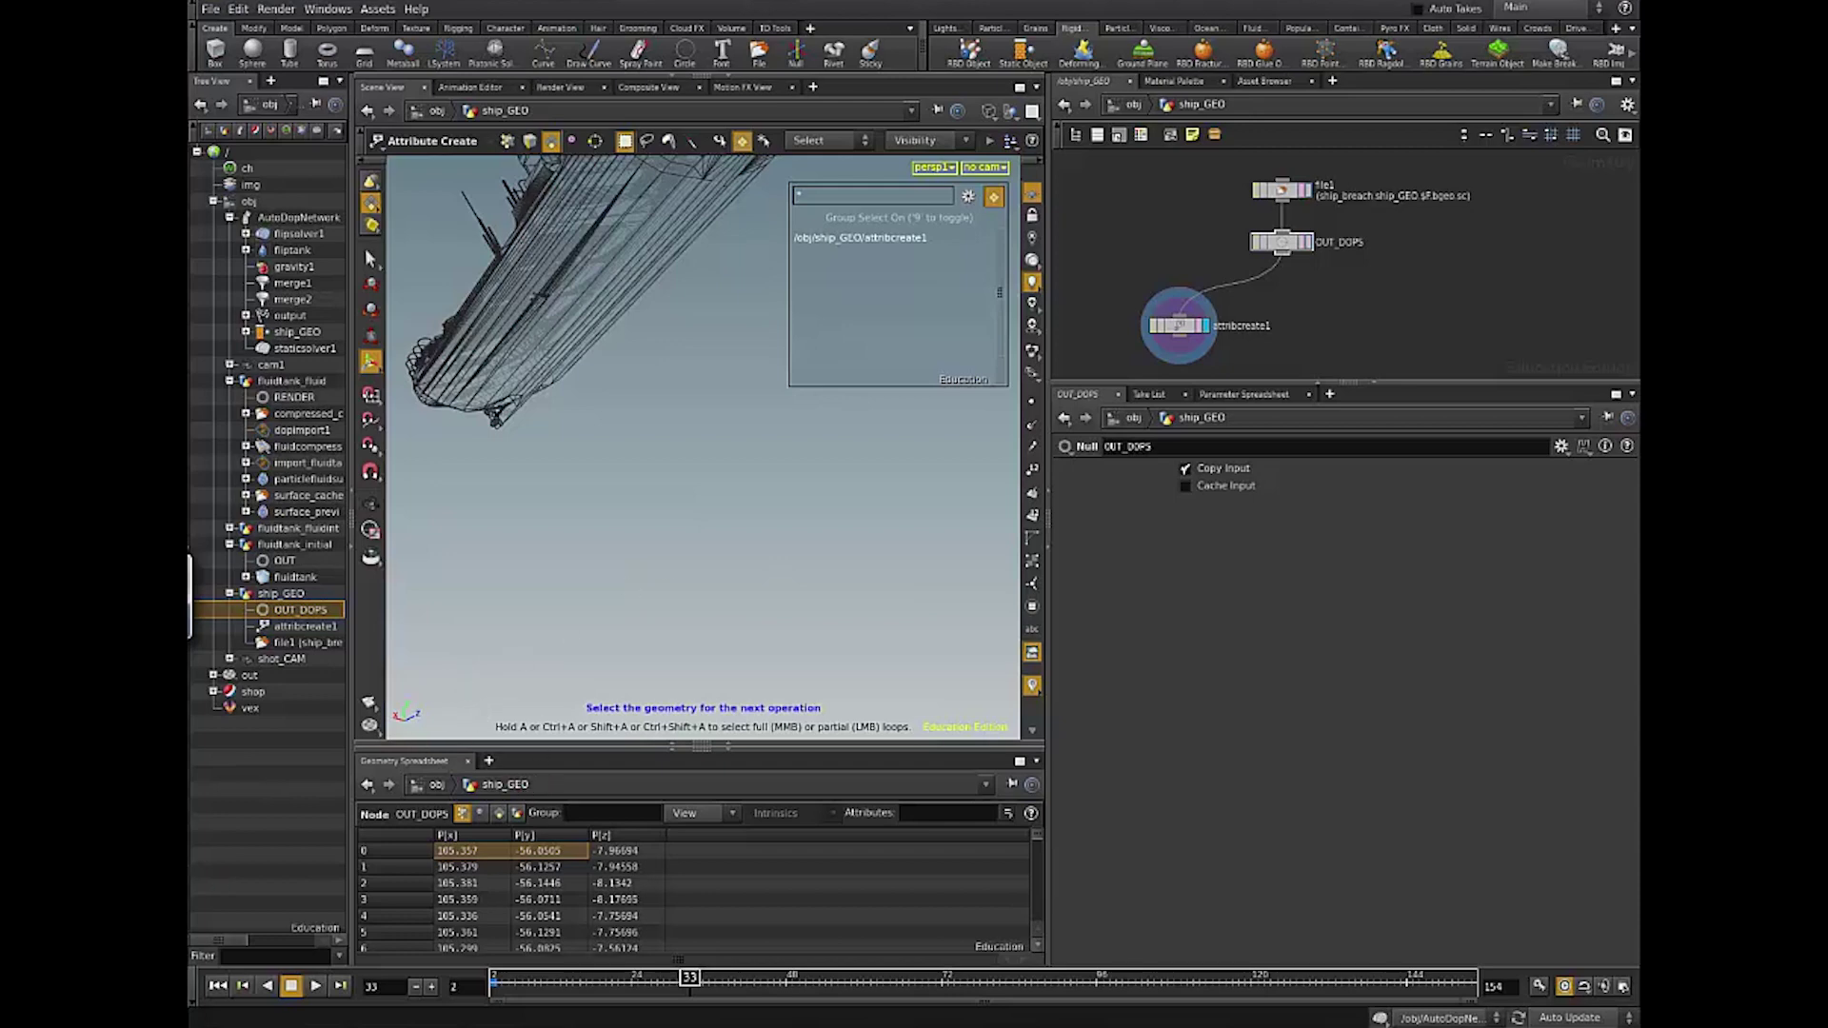
pyautogui.moveTo(1411, 237); pyautogui.dragTo(1428, 245, button='middle')
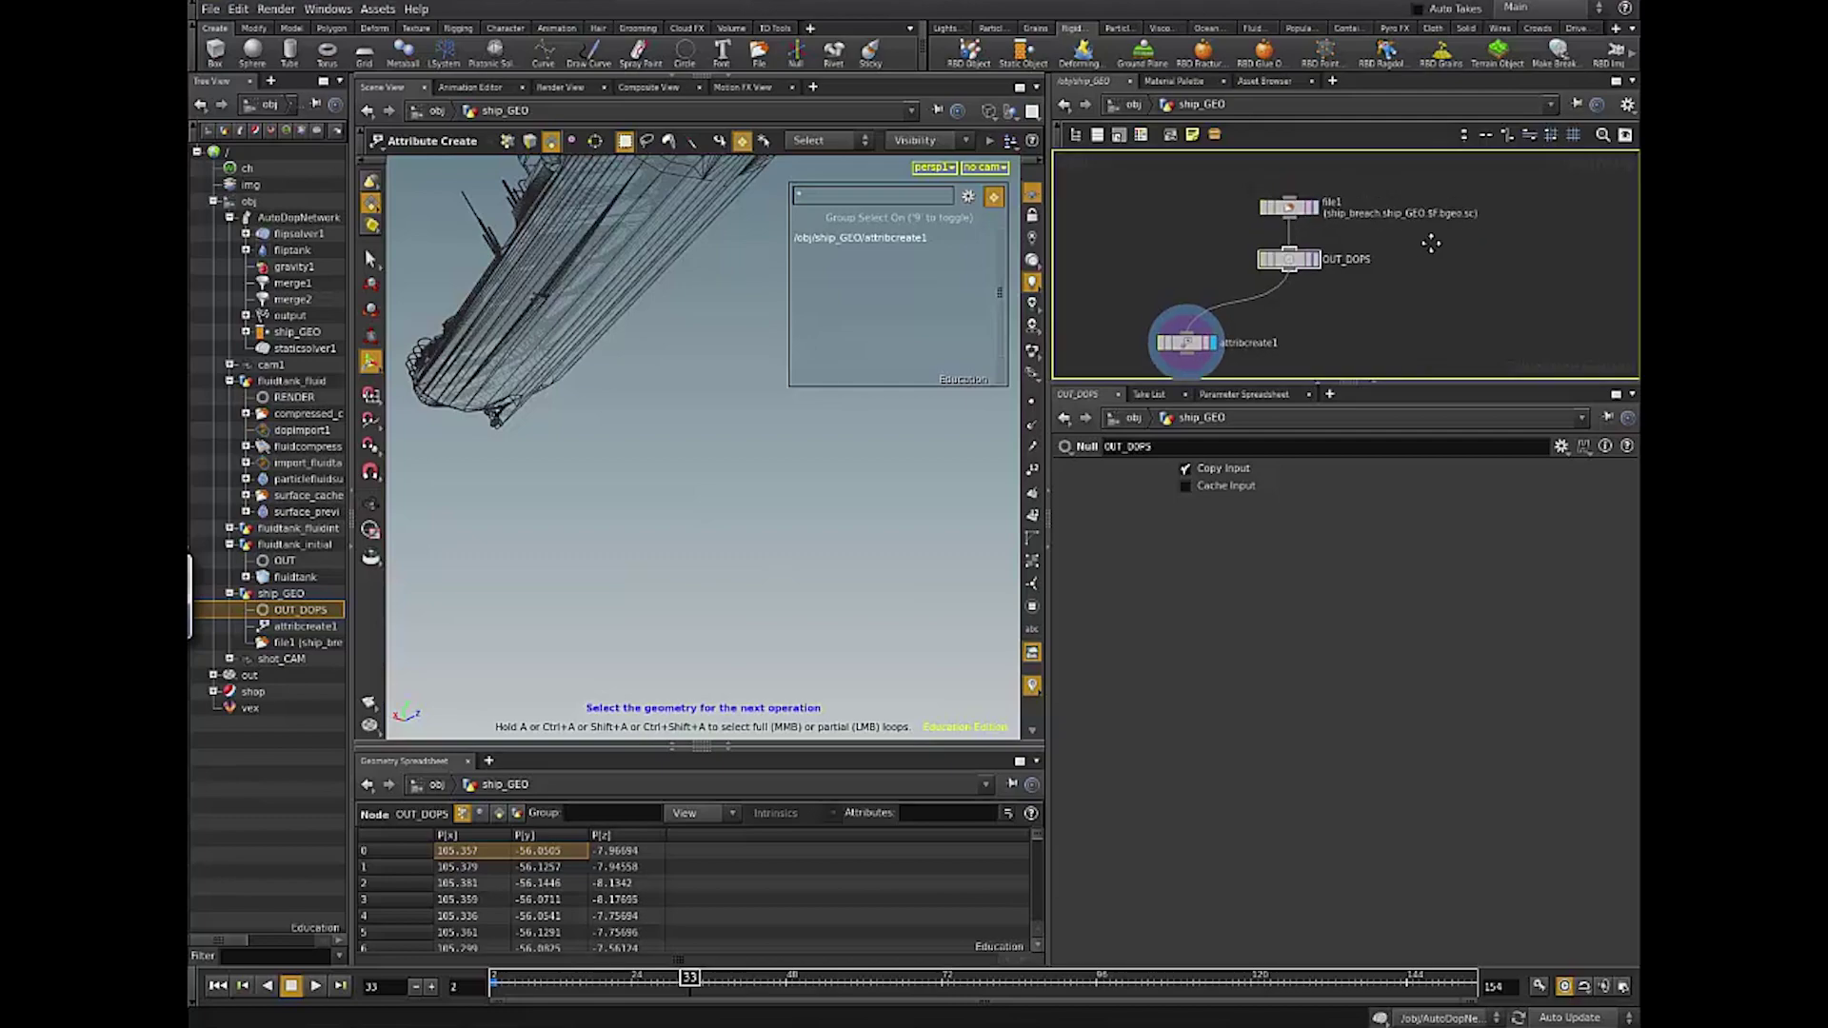
pyautogui.click(571, 364)
pyautogui.press('Escape')
# Step: Insert a Trail node between file1 and OUT_DOPS with its Result Type set to Compute Velocity
pyautogui.moveTo(657, 424); pyautogui.dragTo(956, 451)
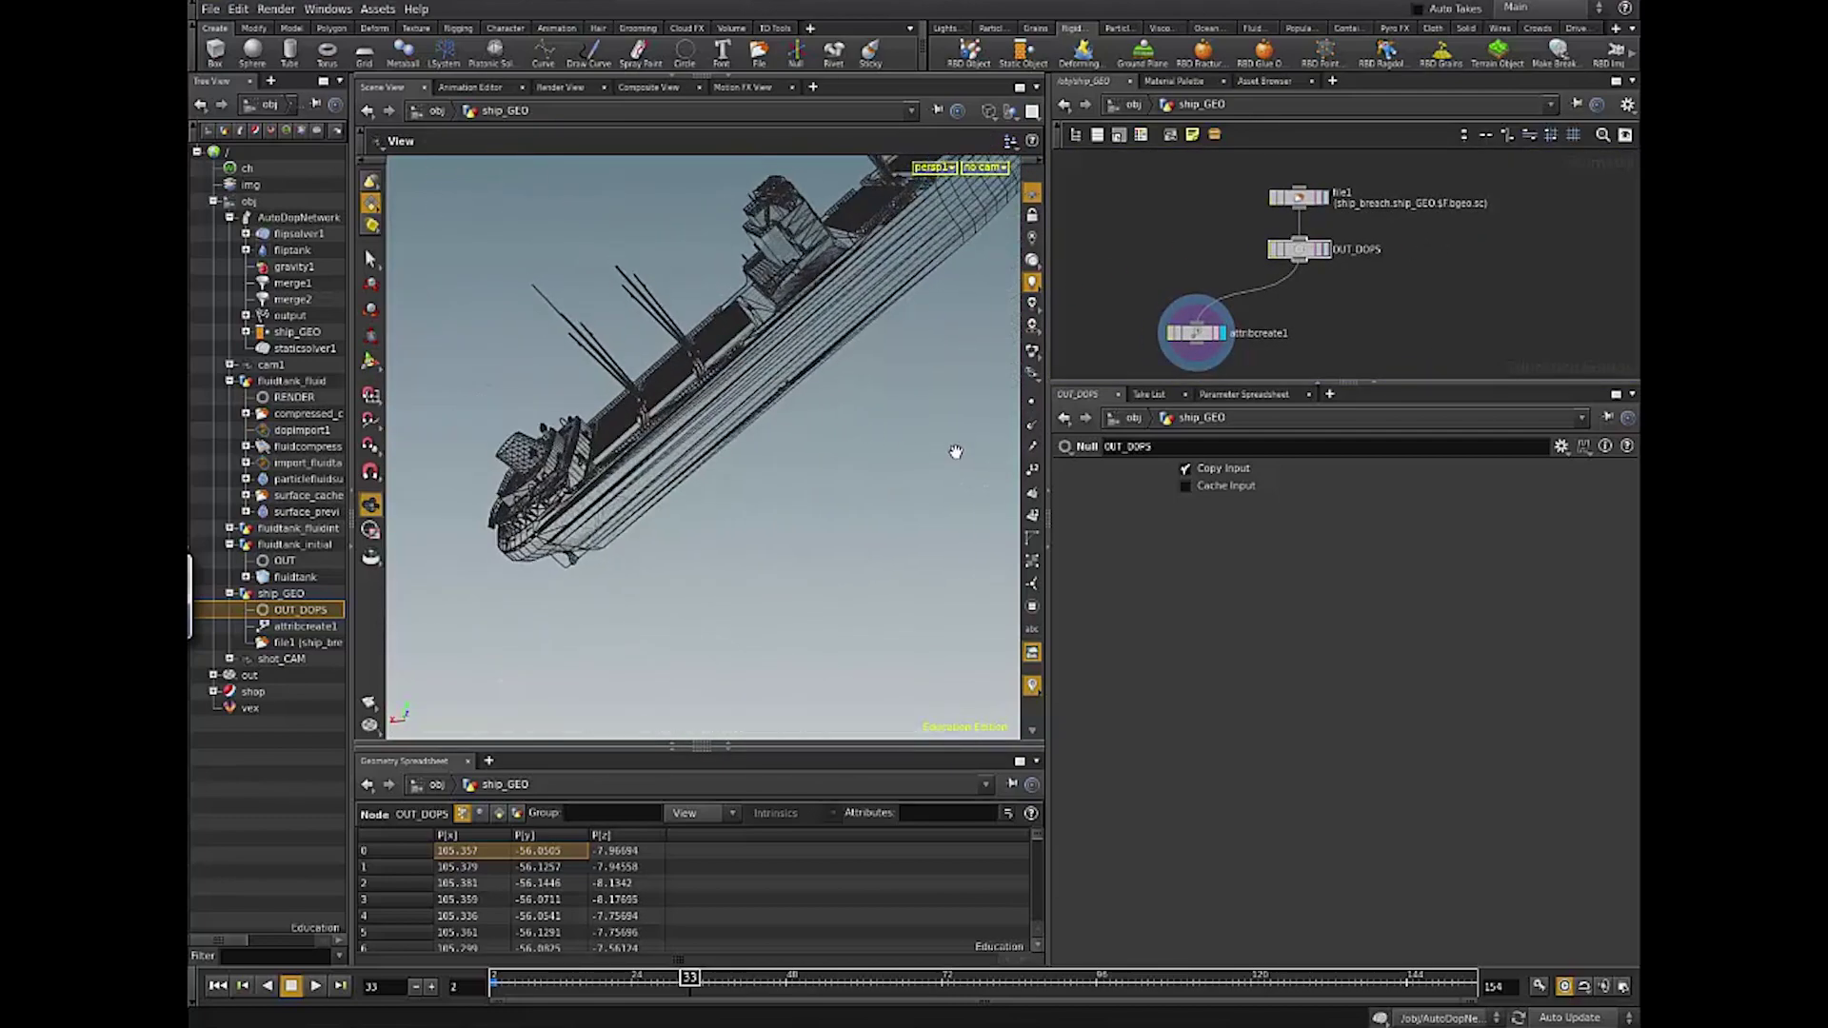
pyautogui.press('Tab')
pyautogui.write('tr')
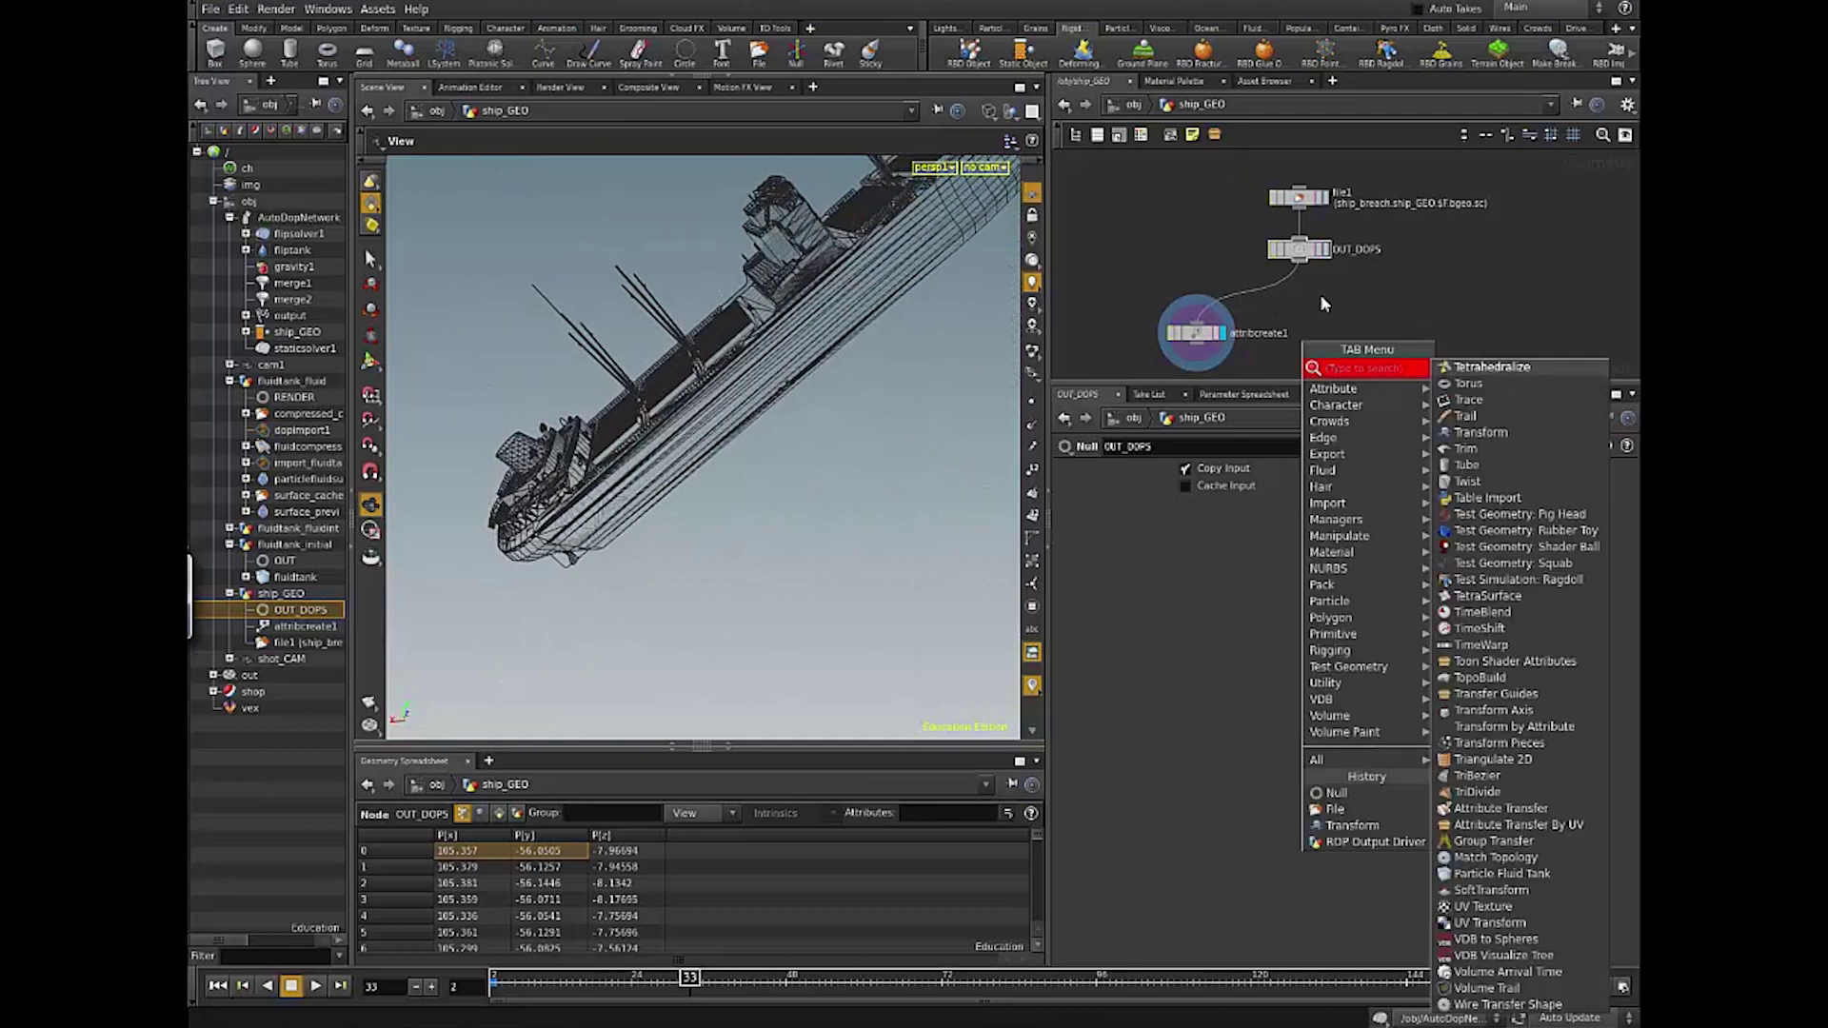
pyautogui.write('ail')
pyautogui.press('Return')
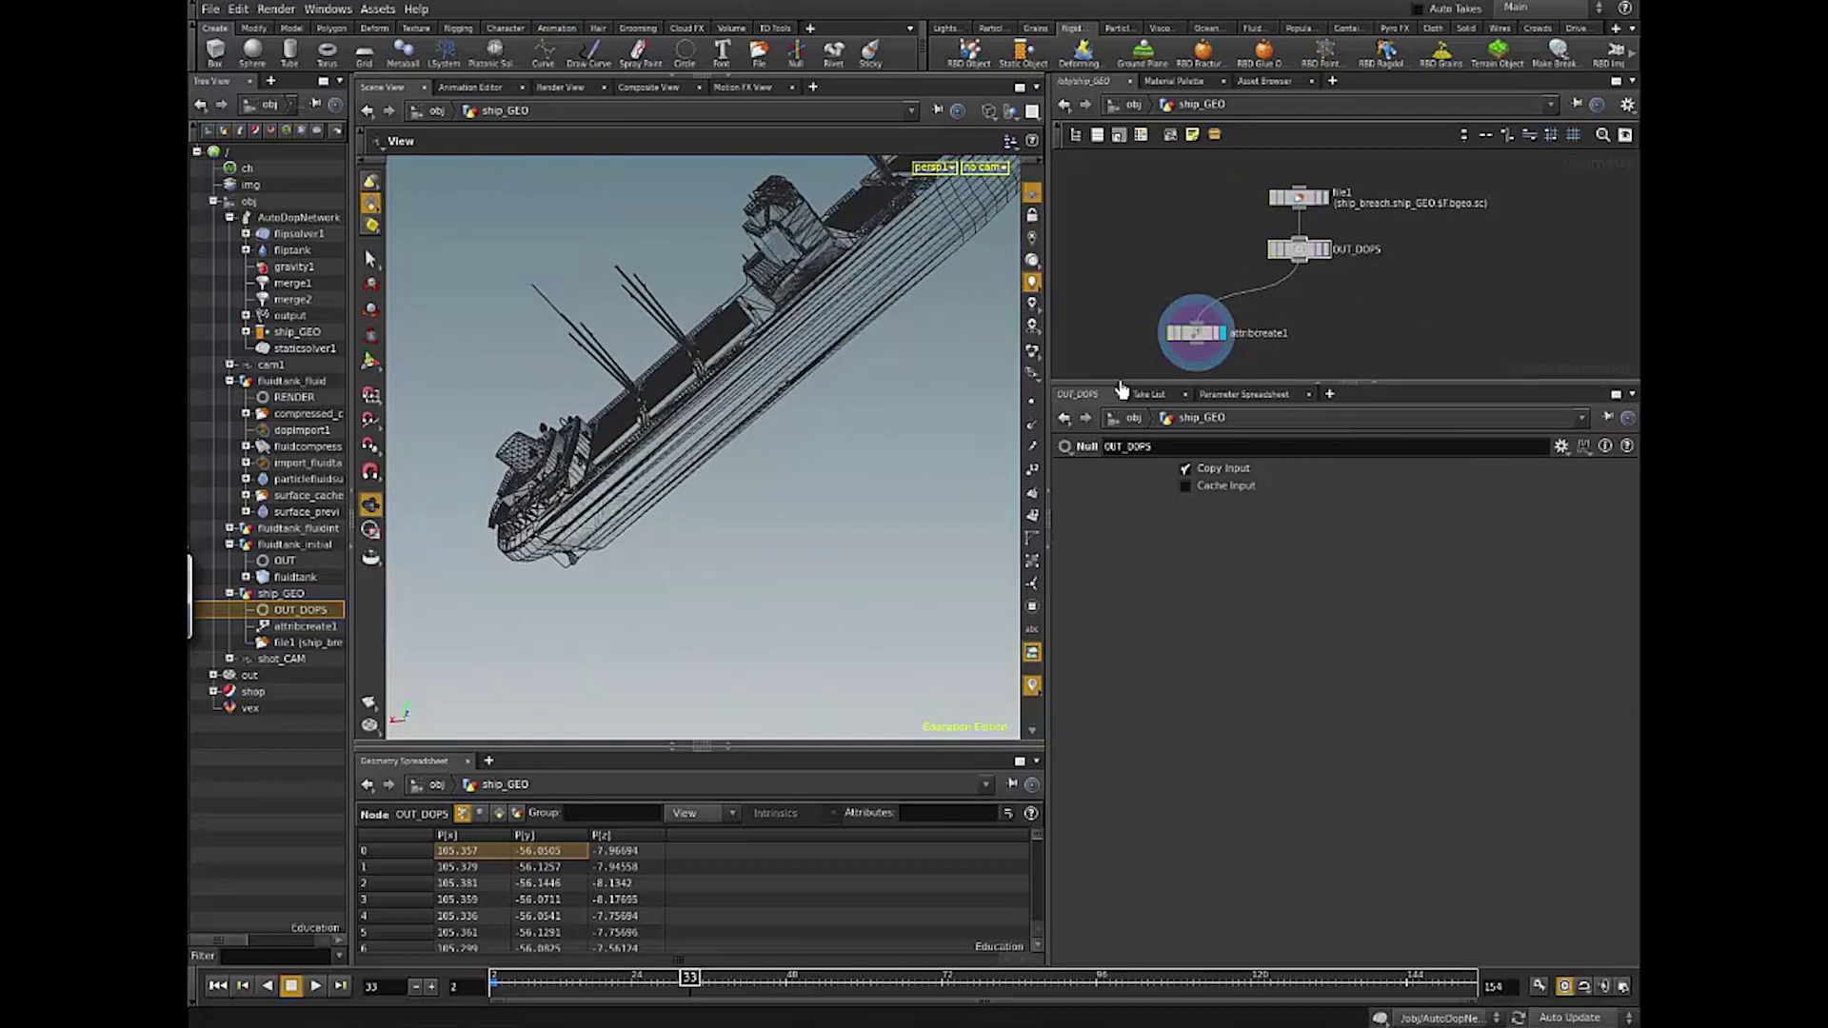
pyautogui.click(1263, 286)
pyautogui.click(1291, 285)
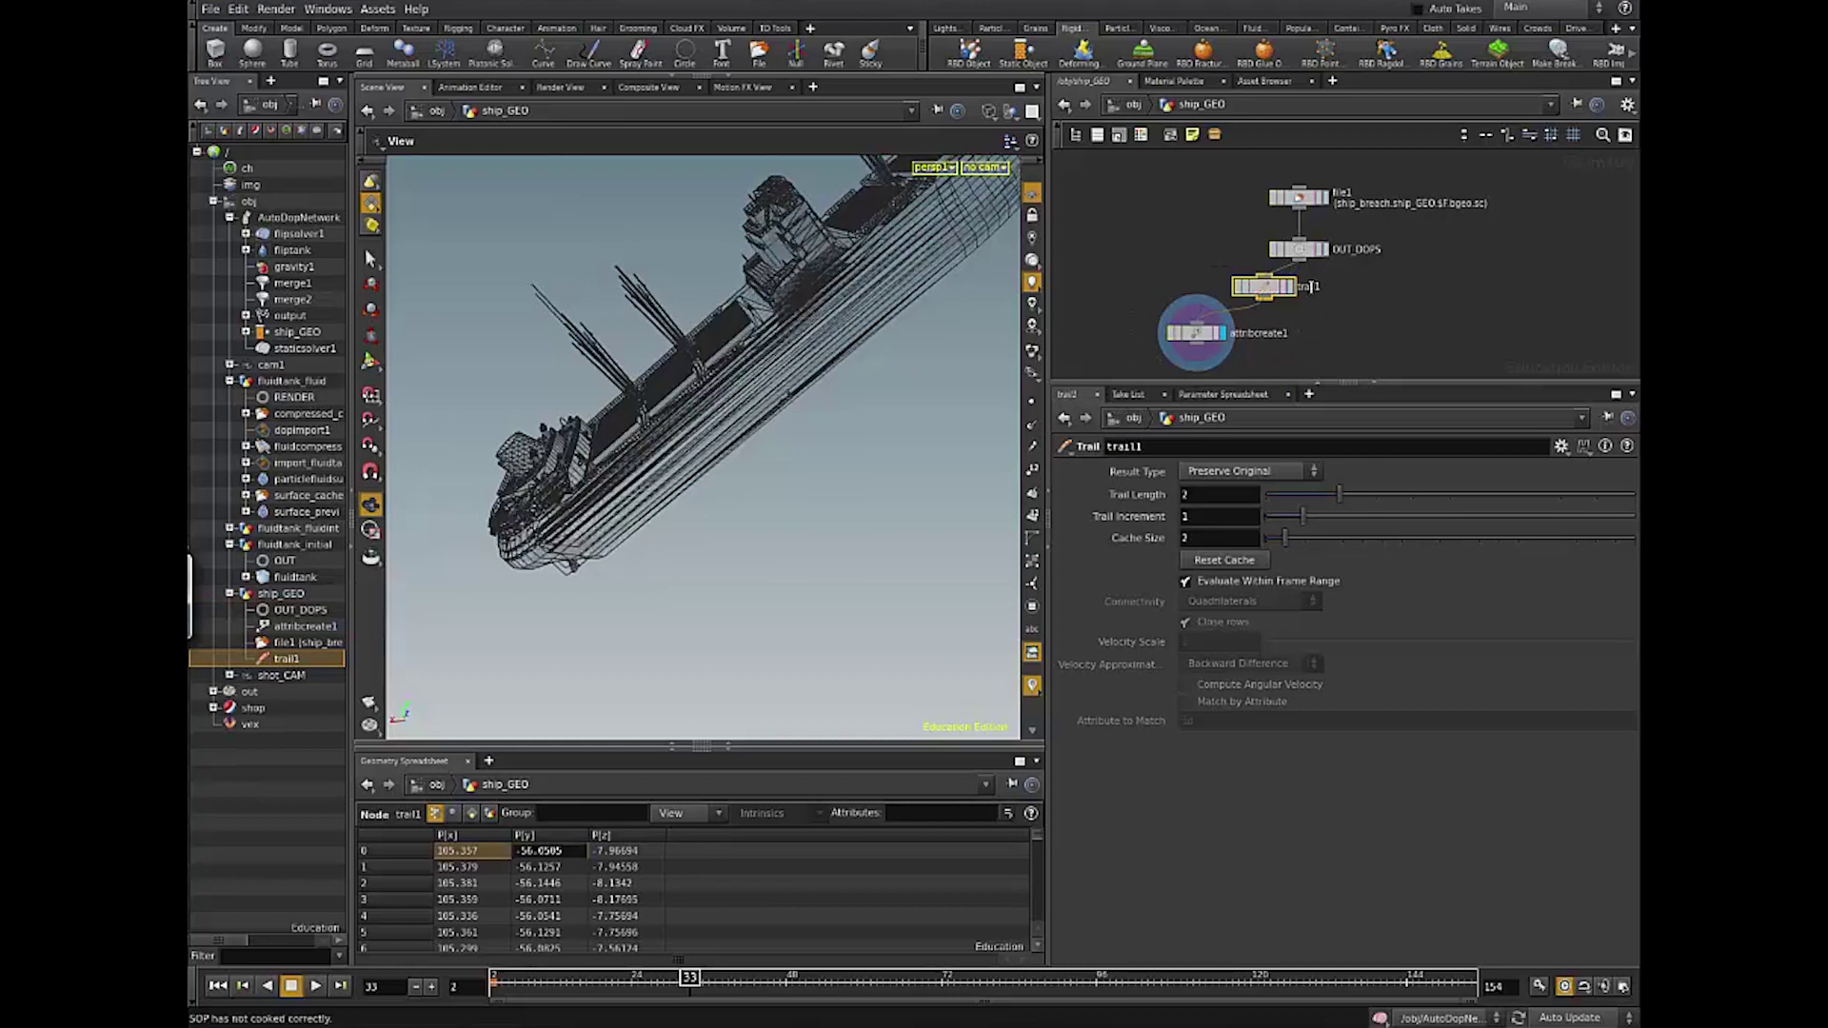
pyautogui.moveTo(1263, 276); pyautogui.dragTo(1307, 279)
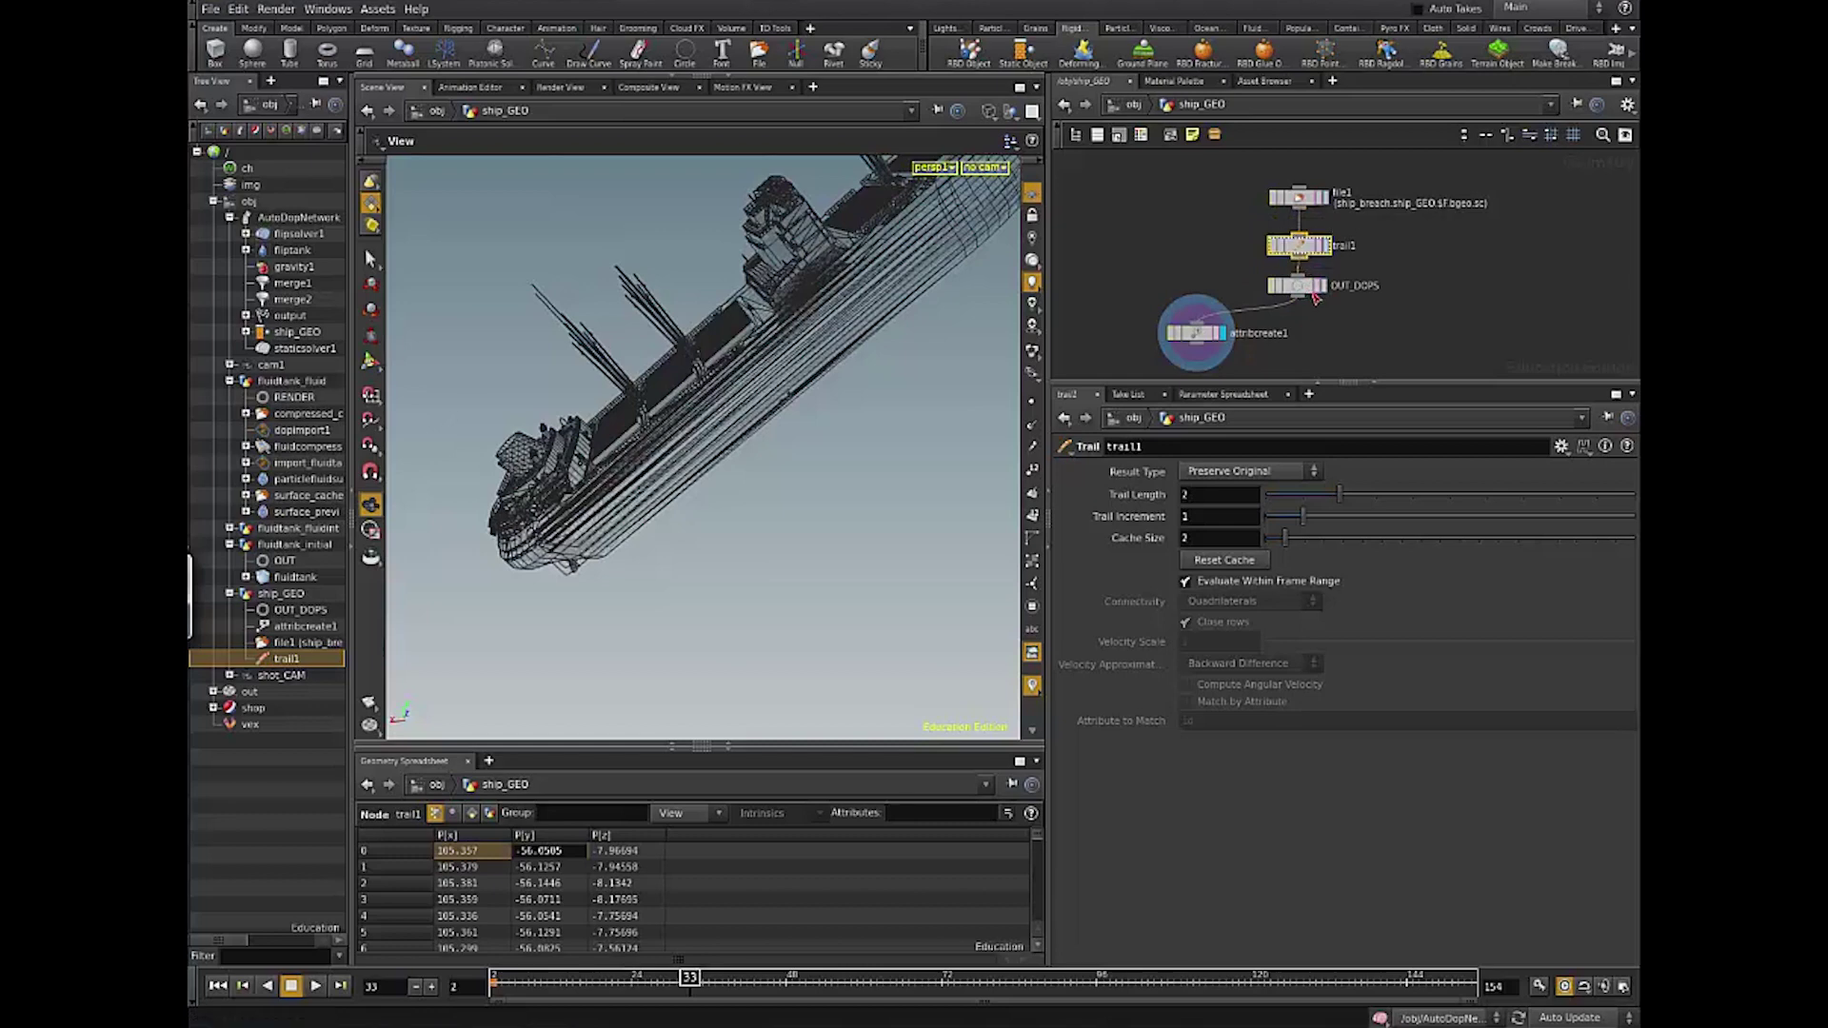
pyautogui.click(1269, 472)
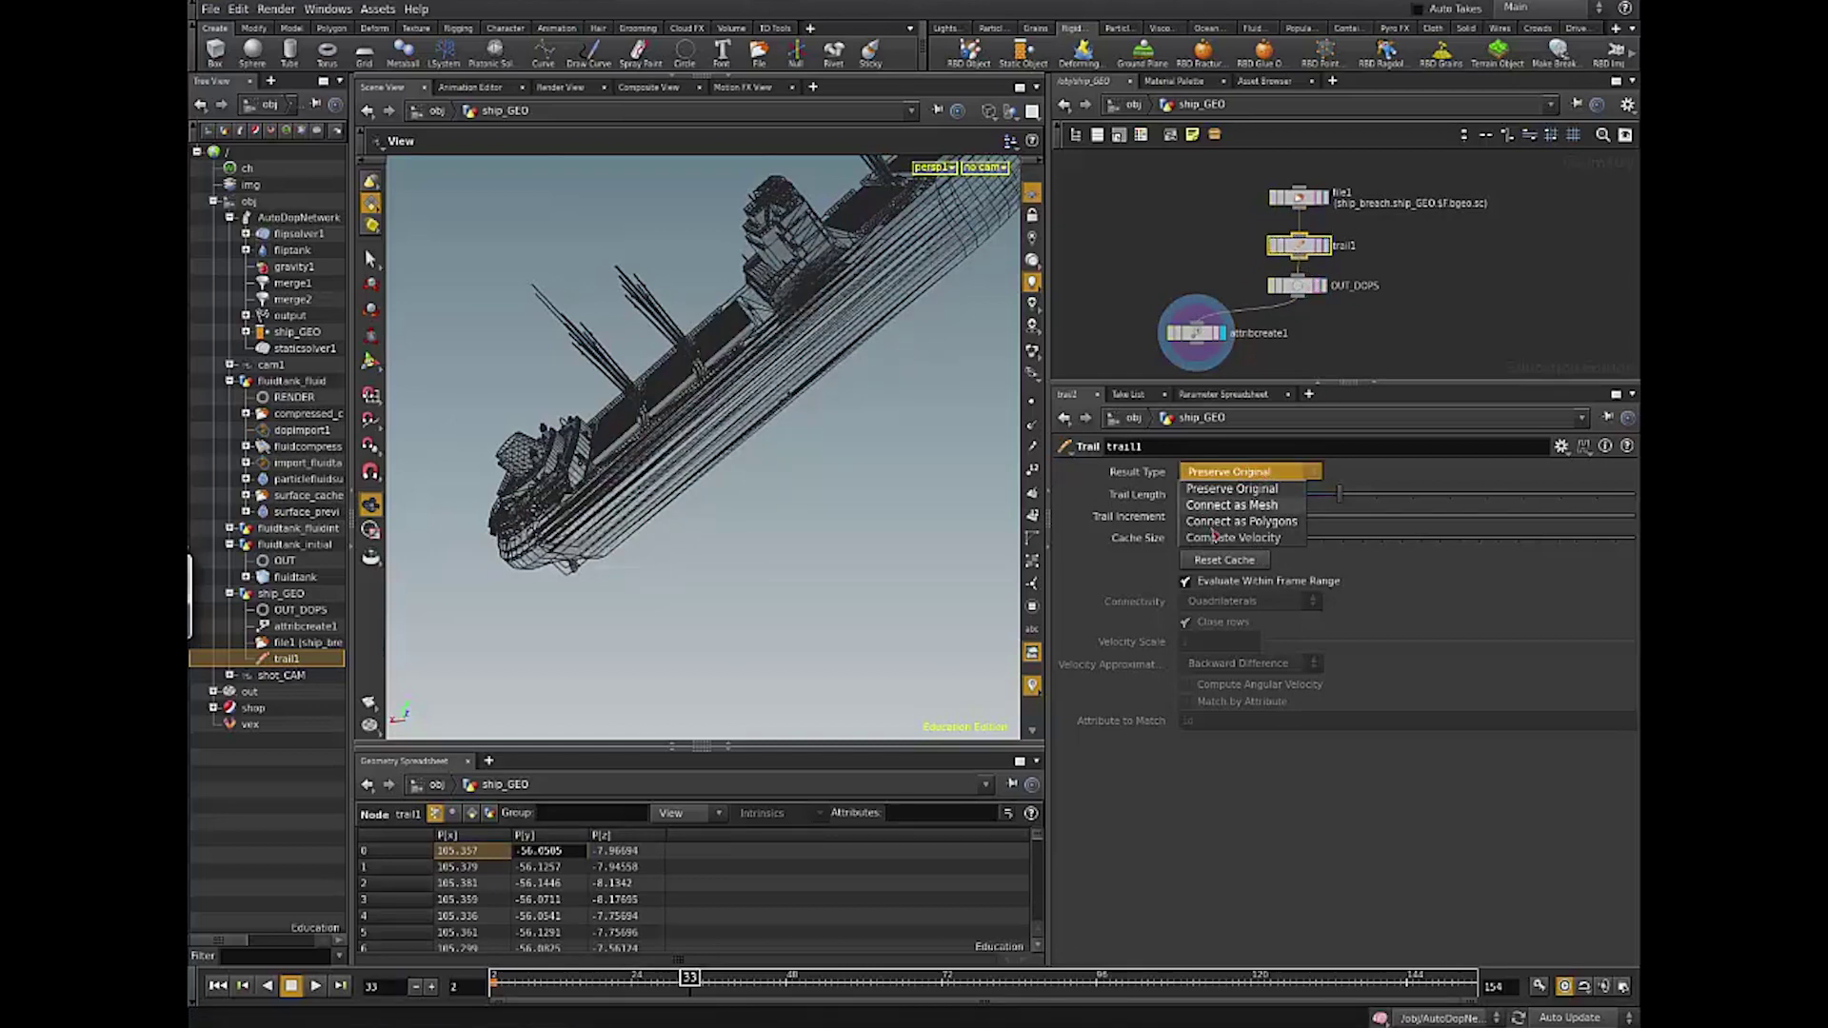
pyautogui.click(1234, 538)
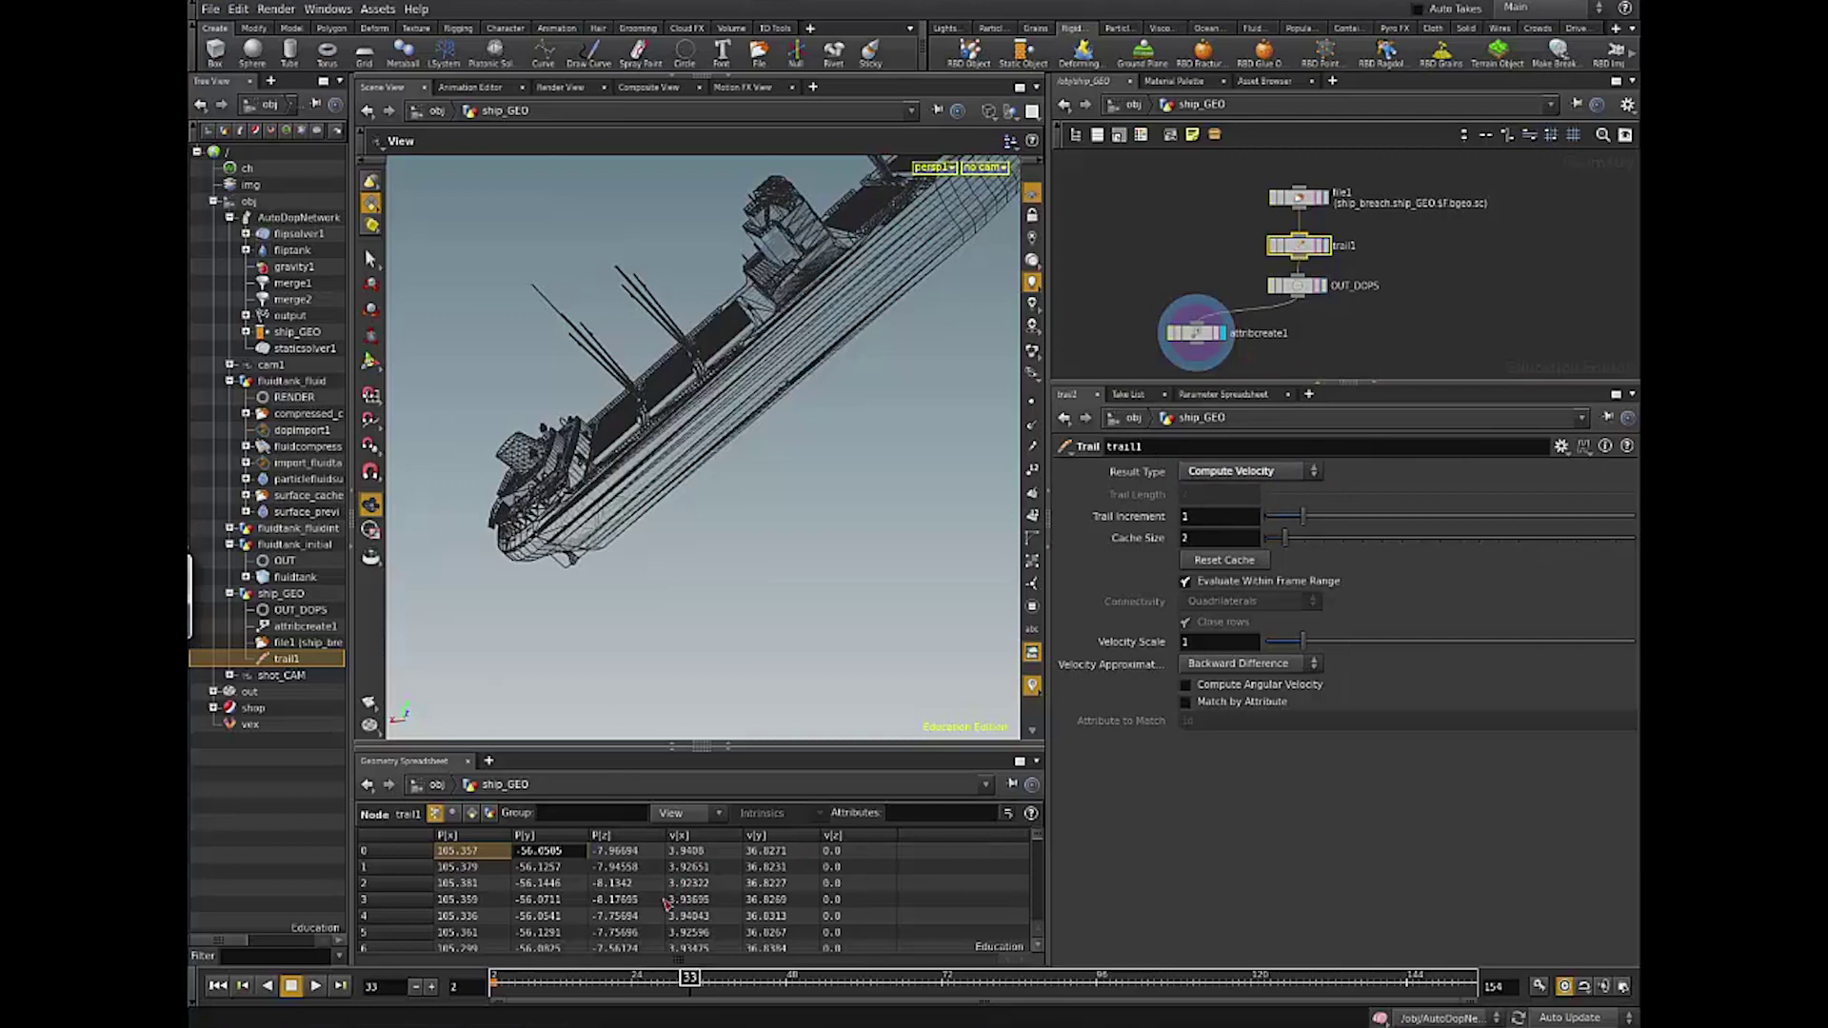
# Step: Rewind and scrub through the animation to examine the Trail node's point velocity values at different frames
pyautogui.click(218, 985)
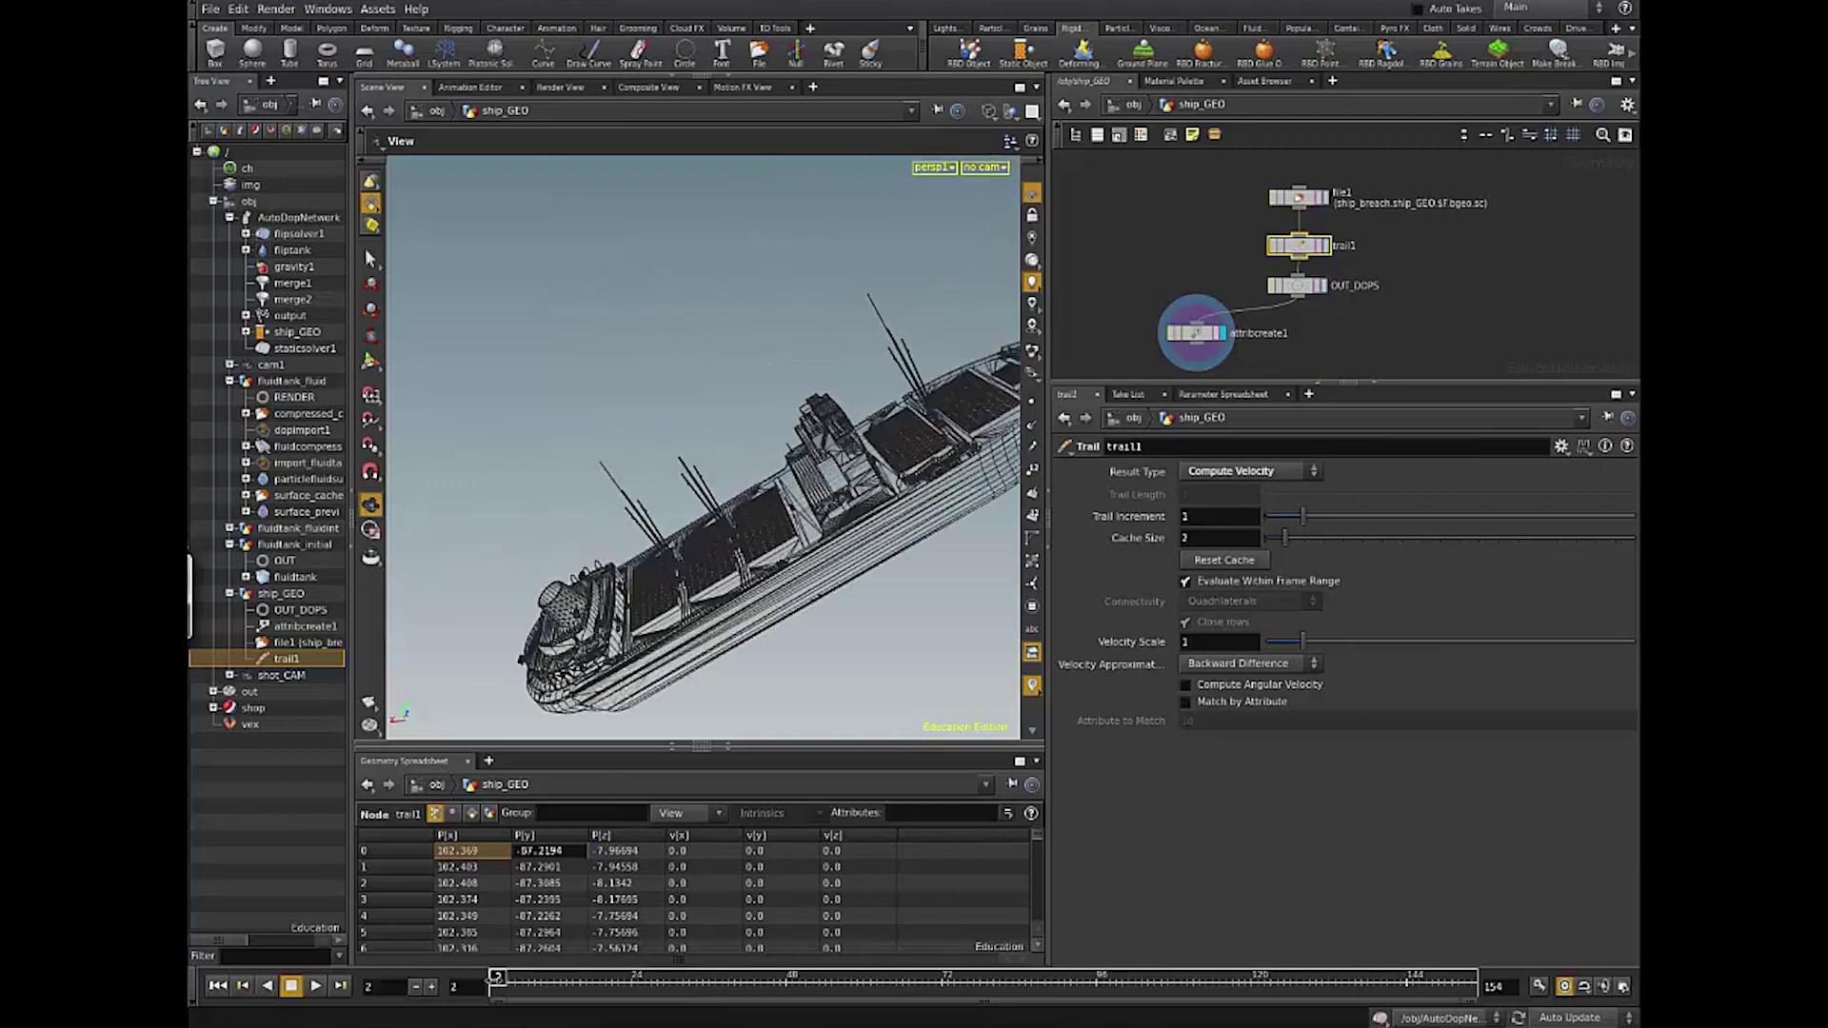
pyautogui.click(594, 988)
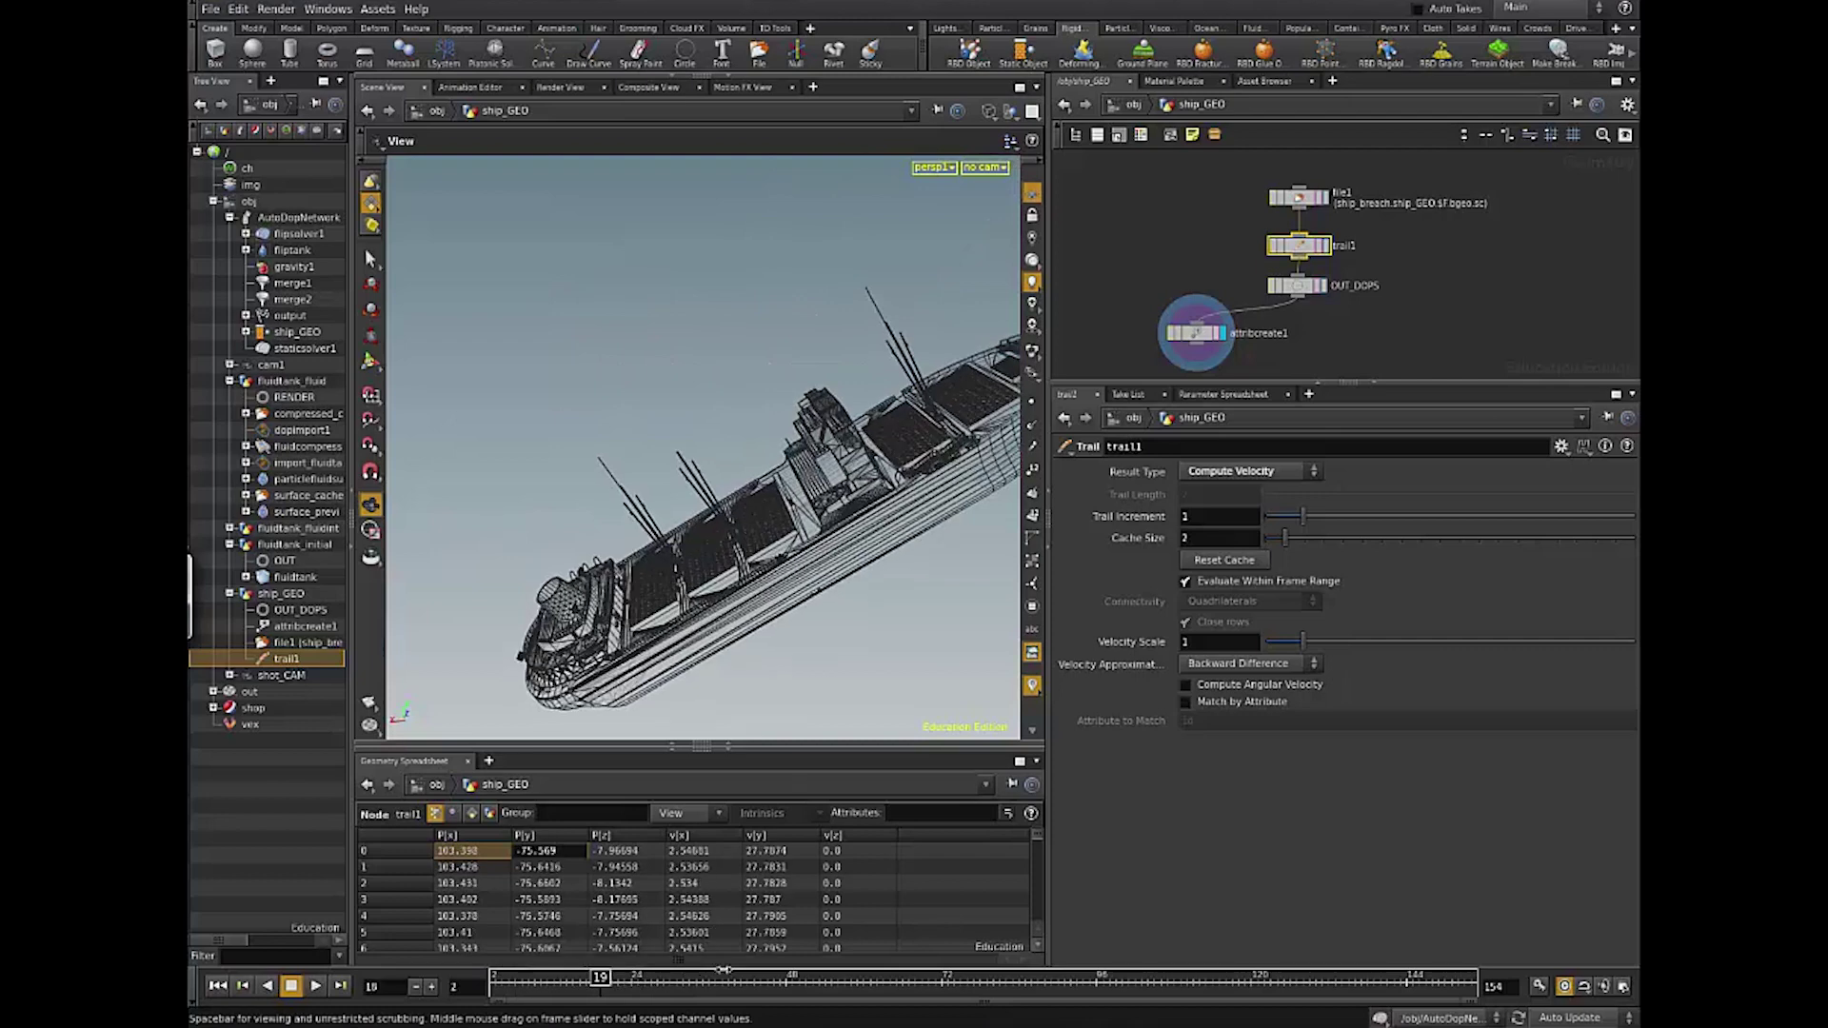
pyautogui.click(712, 980)
pyautogui.click(714, 980)
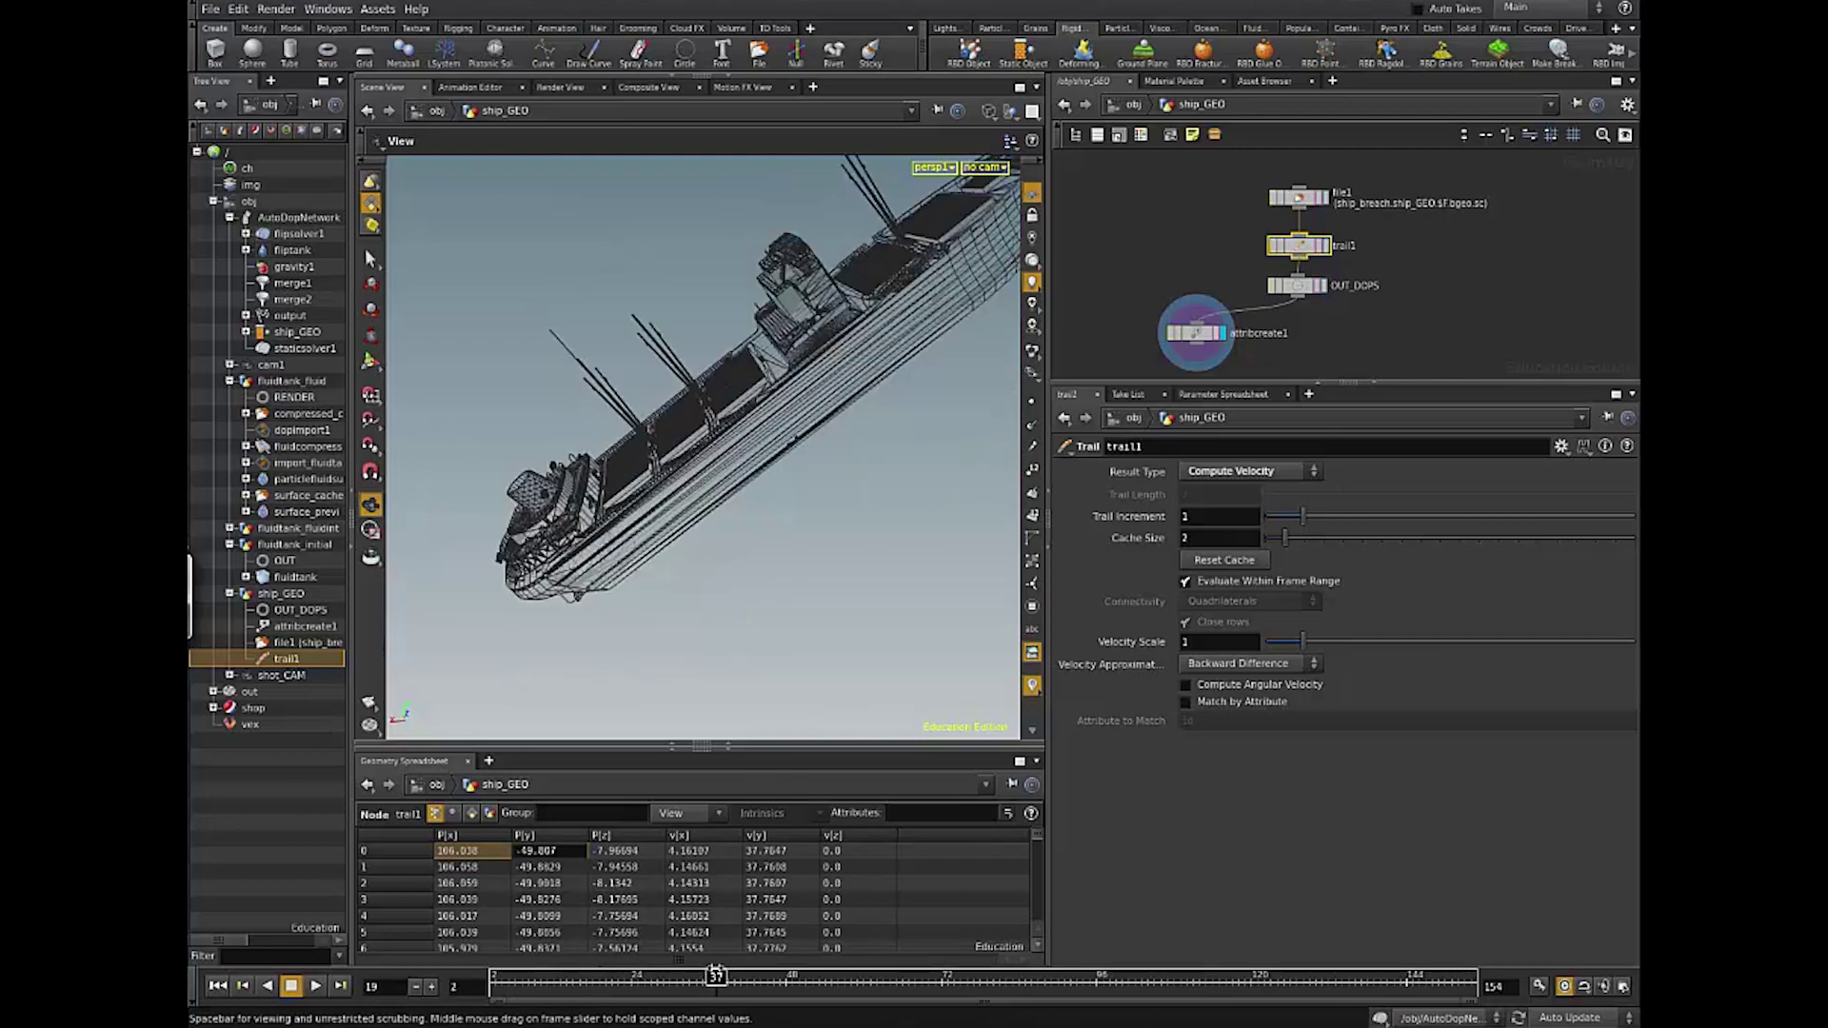
pyautogui.moveTo(715, 976); pyautogui.dragTo(676, 978)
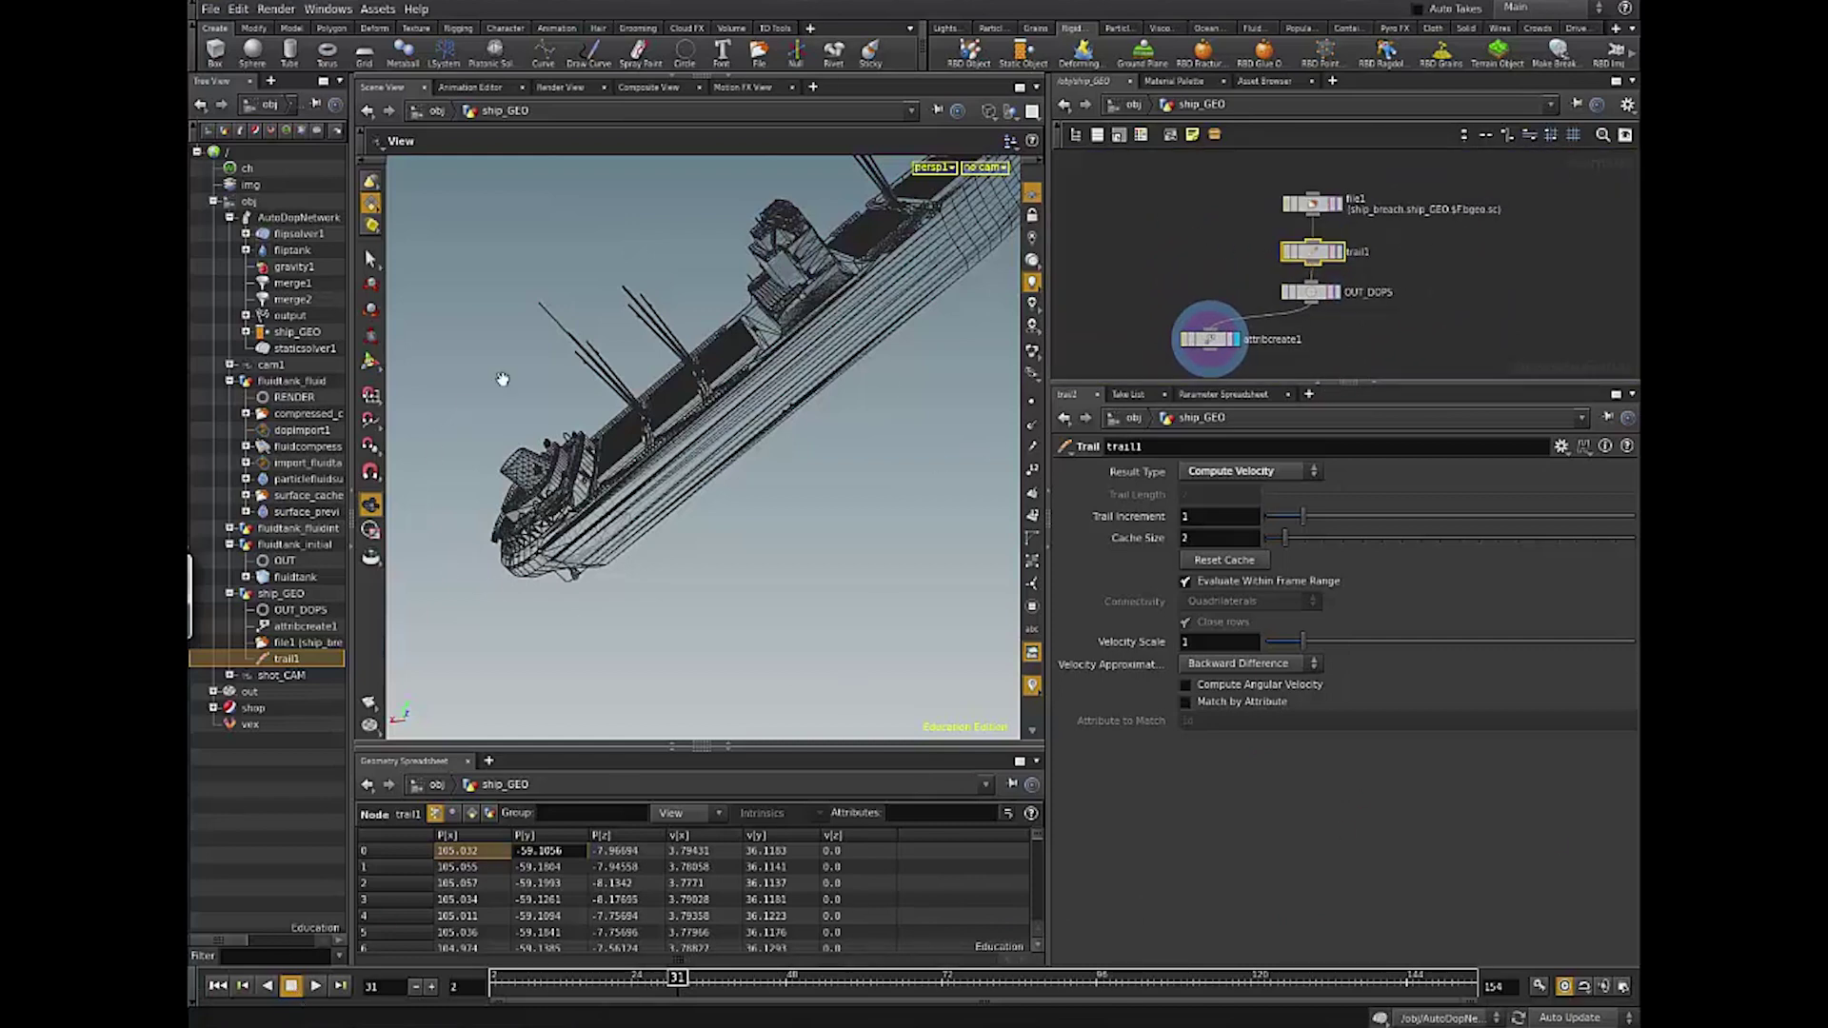
# Step: Return to the object level and look through the cam1 camera
pyautogui.moveTo(928, 490); pyautogui.dragTo(889, 391)
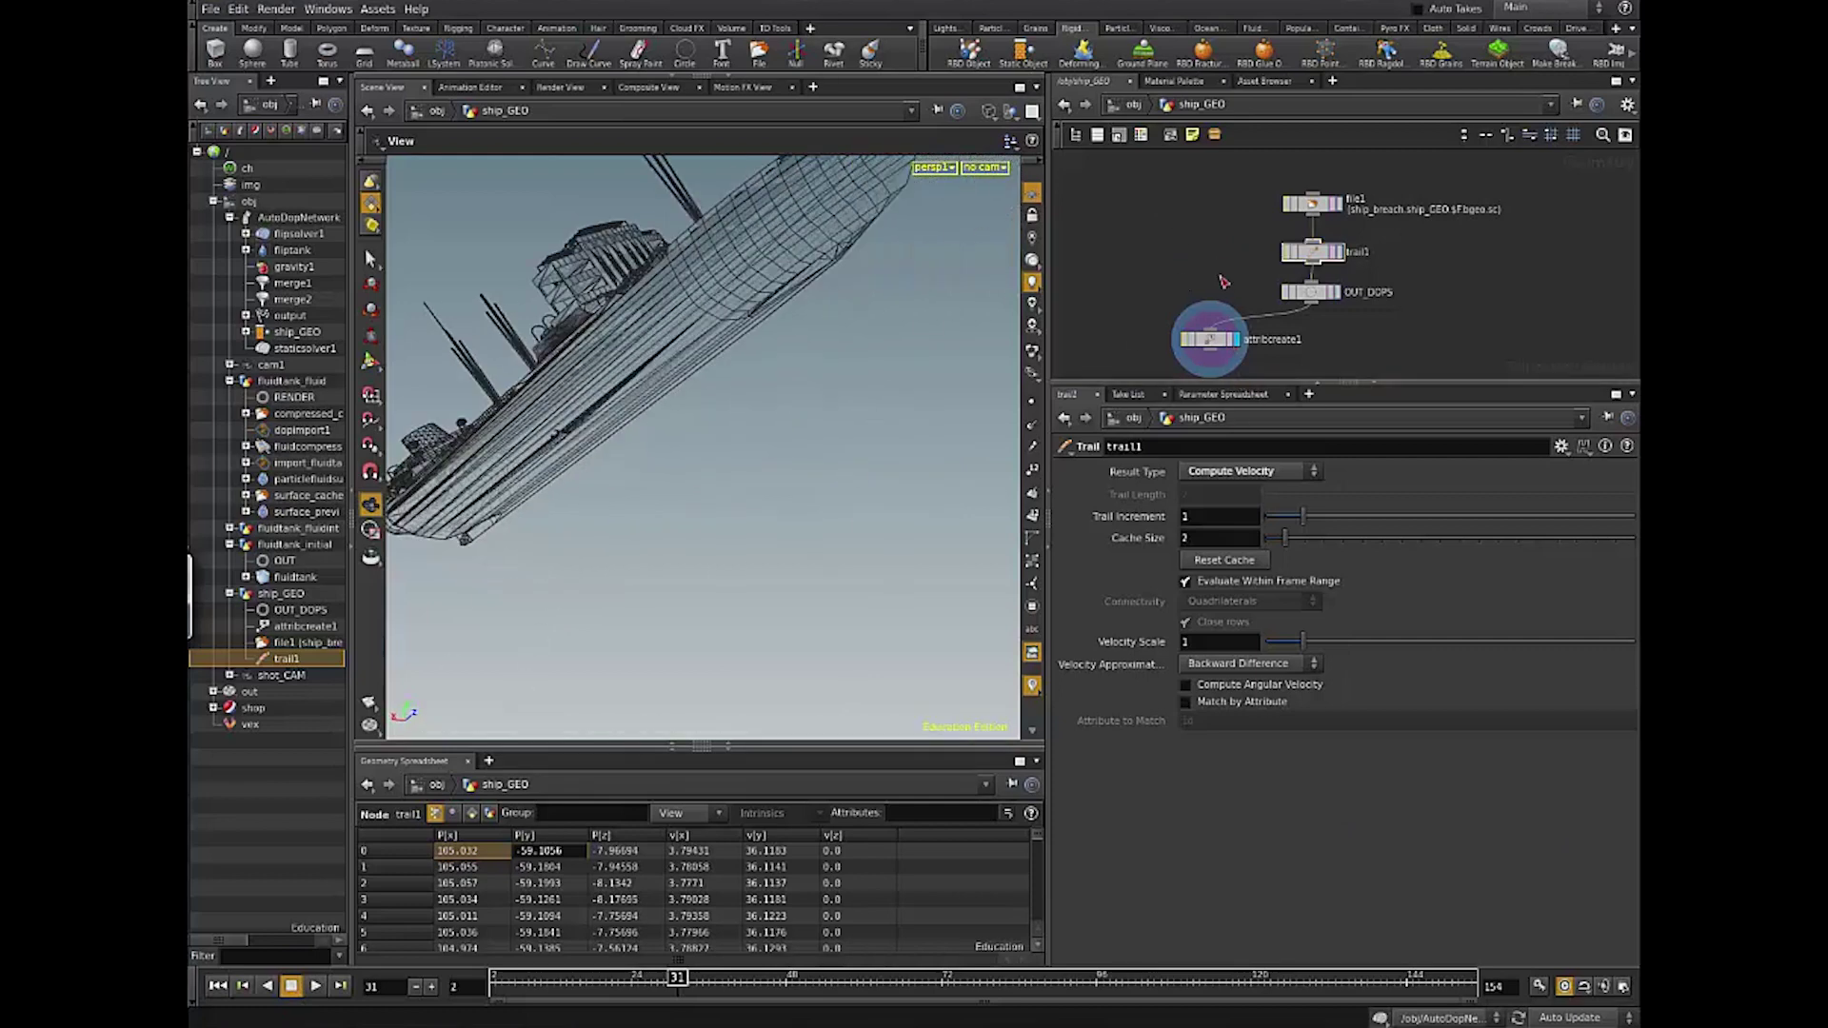
pyautogui.press('u')
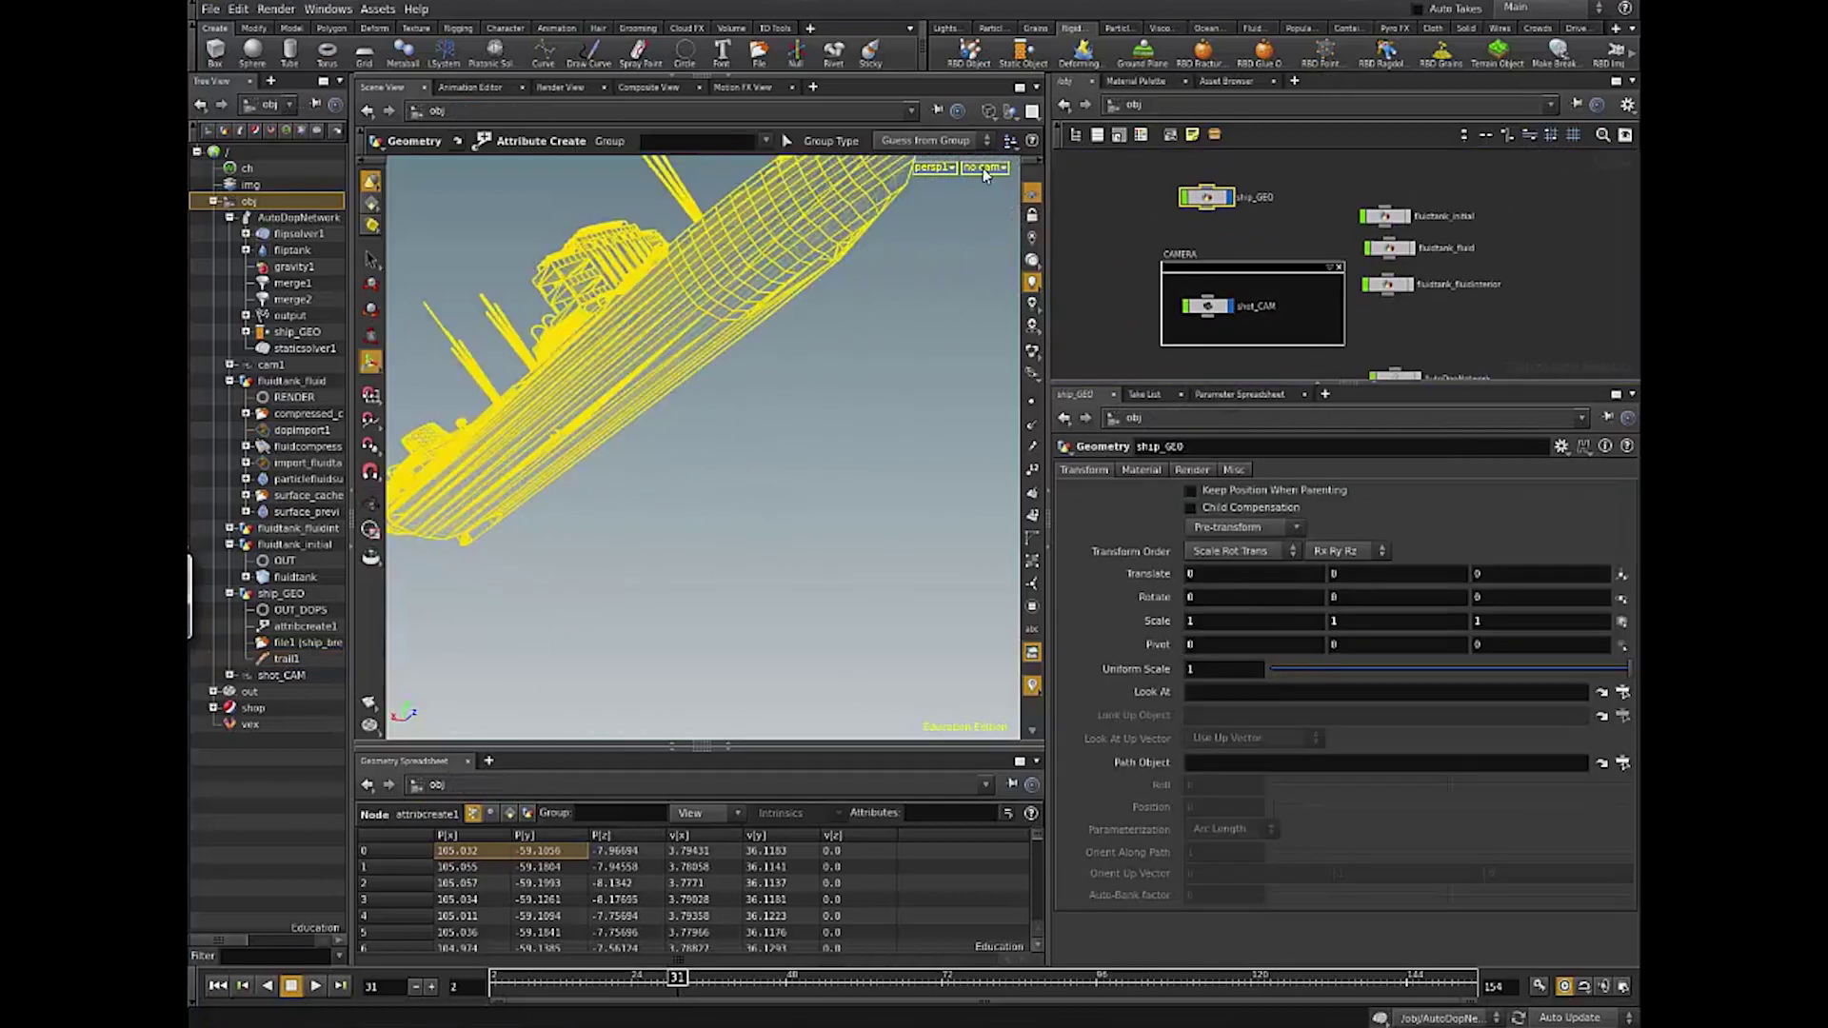
pyautogui.click(983, 167)
pyautogui.click(1024, 245)
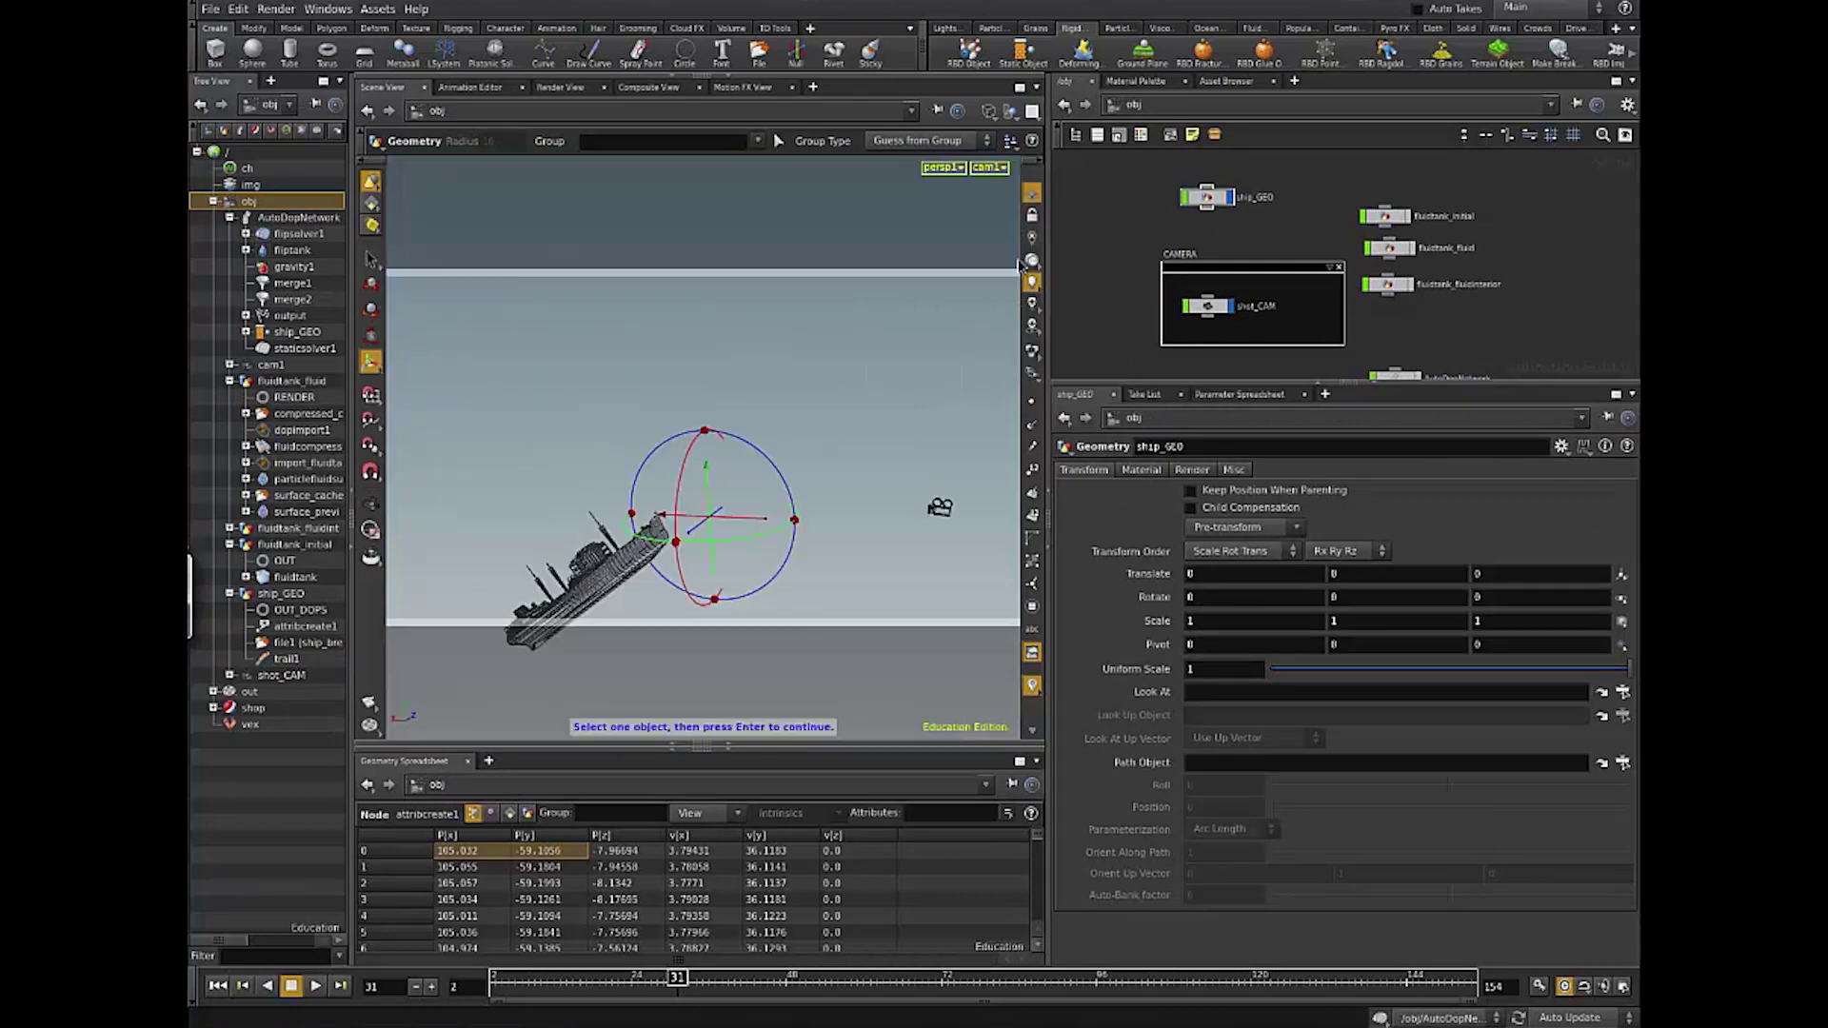
pyautogui.moveTo(1477, 306); pyautogui.dragTo(1423, 291, button='middle')
pyautogui.moveTo(1372, 347); pyautogui.dragTo(1372, 312, button='middle')
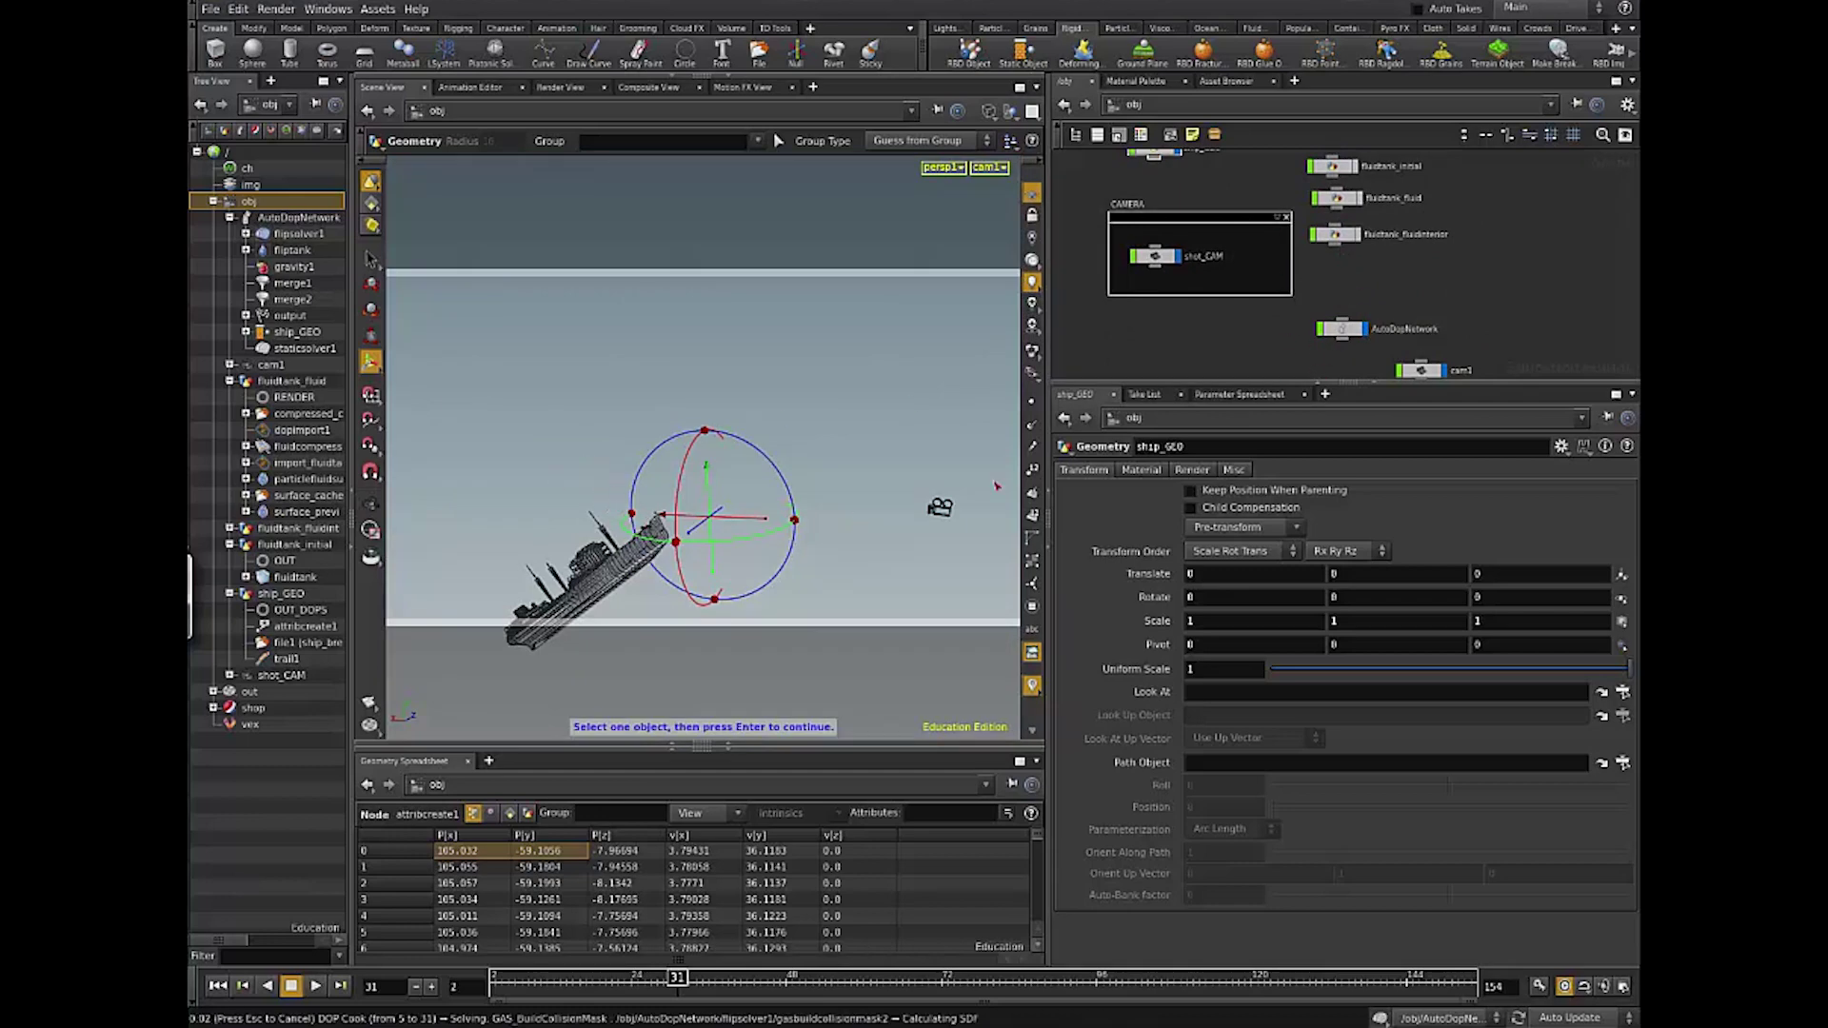
# Step: Interrupt the running simulation cook and return the timeline to the first frame
pyautogui.press('Escape')
pyautogui.click(217, 986)
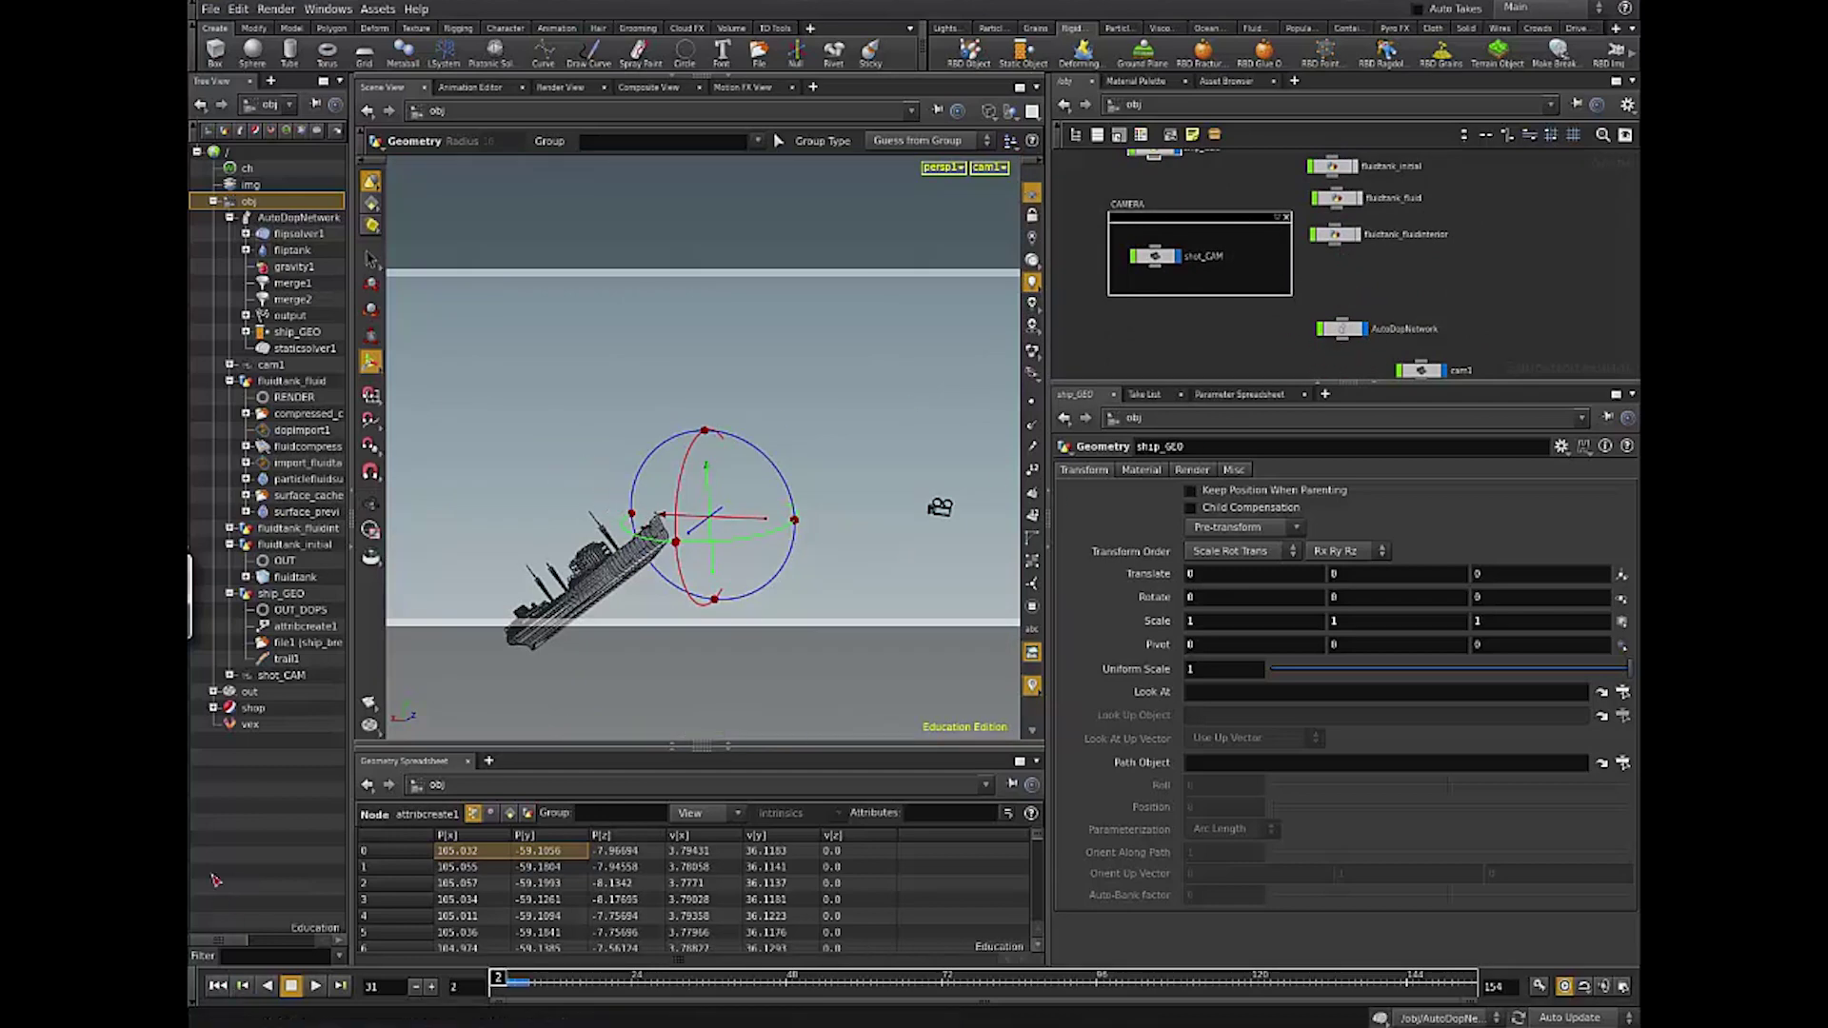
pyautogui.press('Escape')
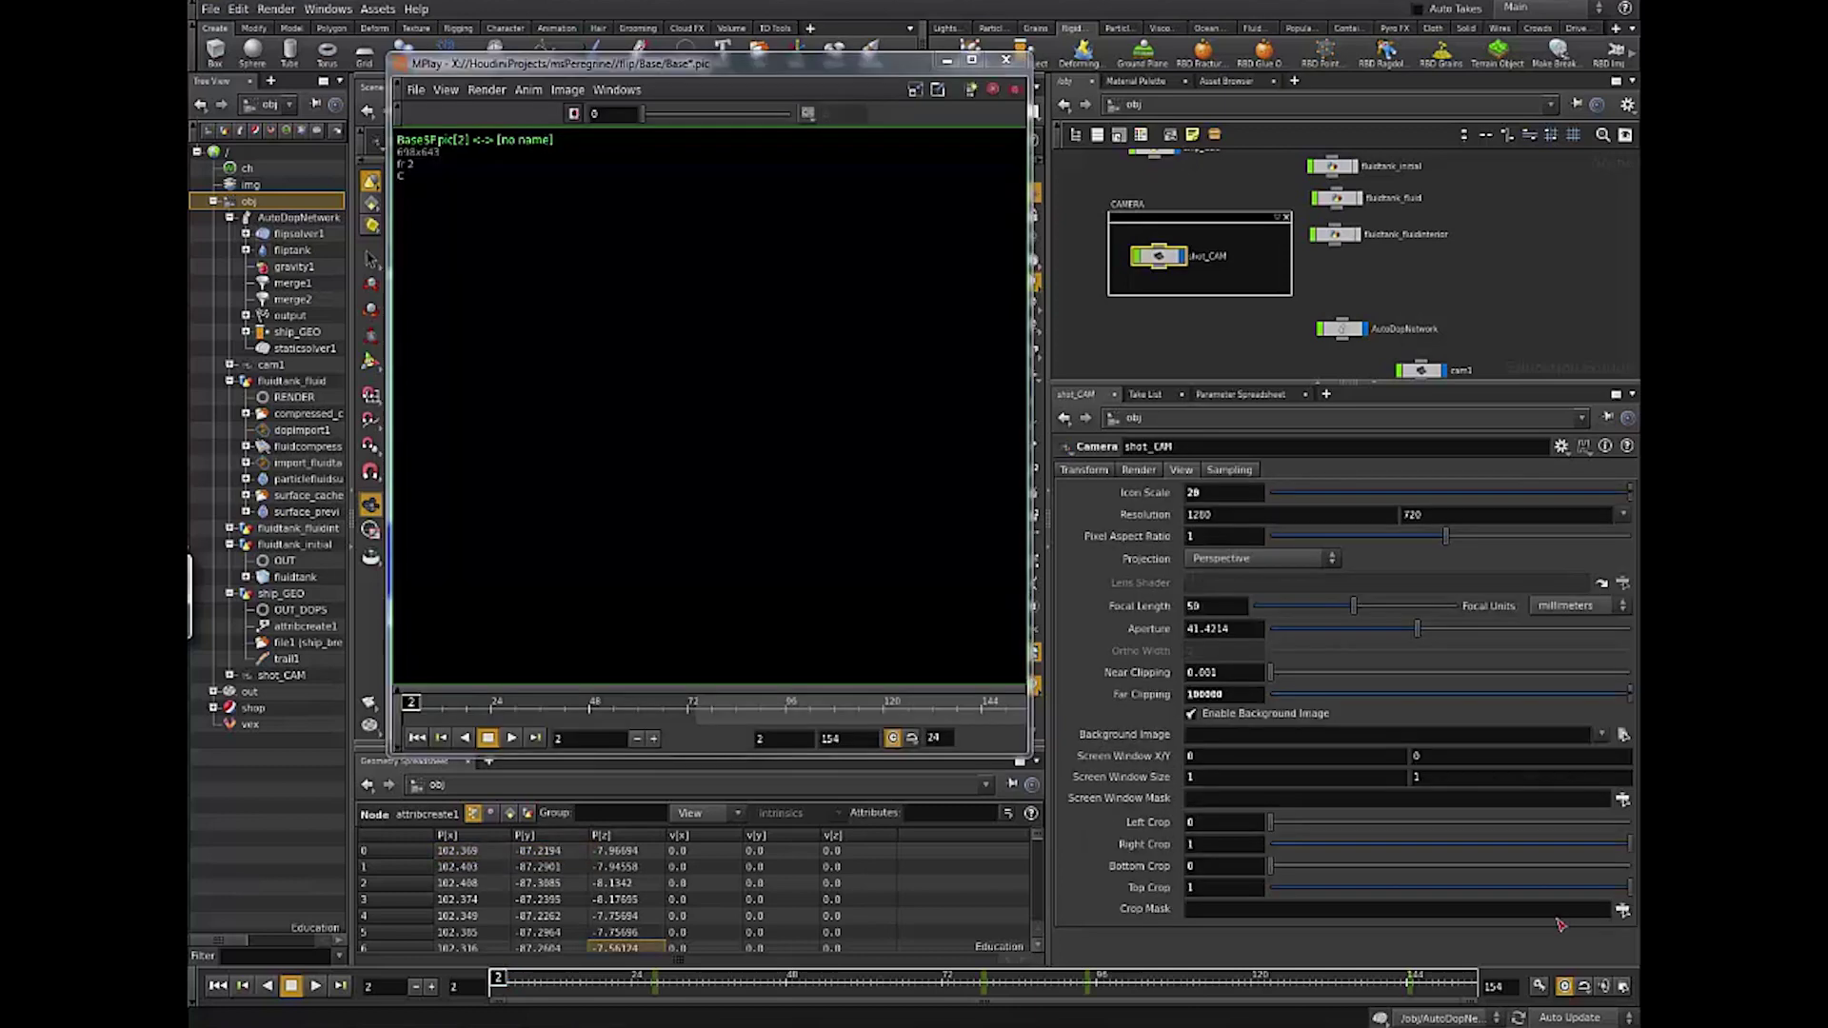
# Step: Play and scrub through the Base flipbook in MPlay to examine the ship breaching the fluid, and close the viewer
pyautogui.click(512, 739)
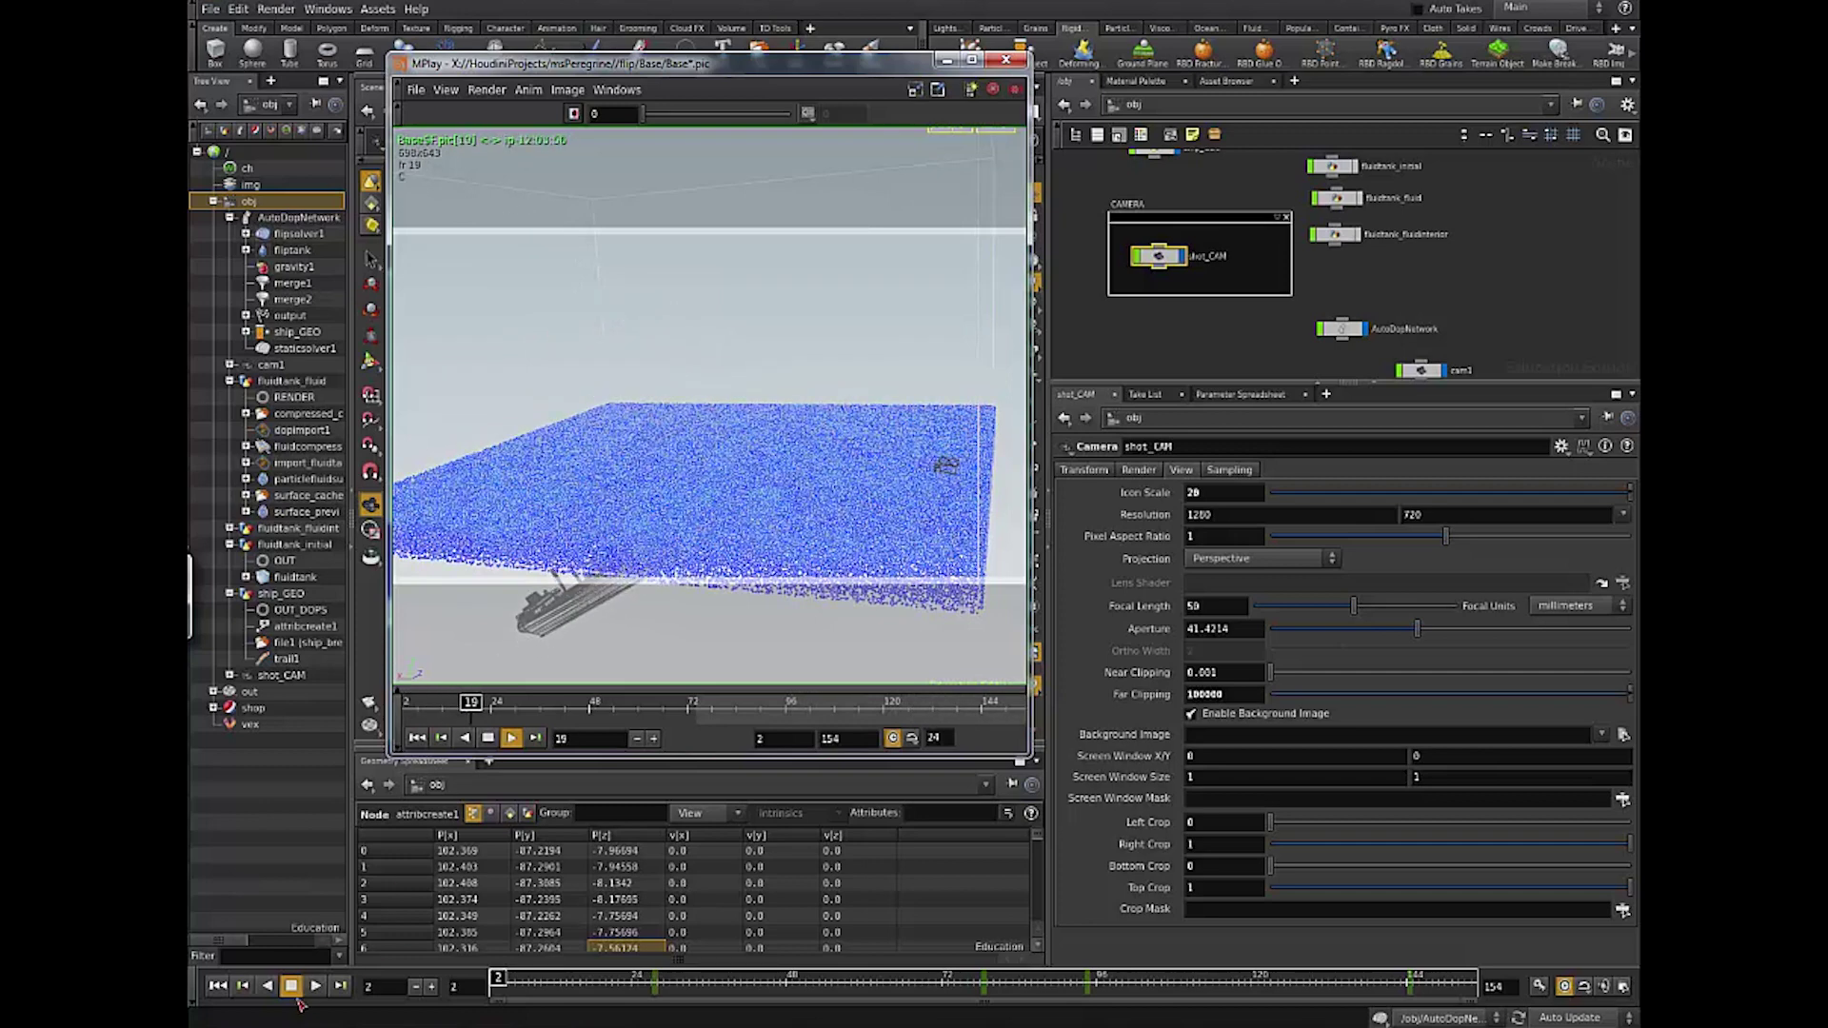
pyautogui.click(515, 739)
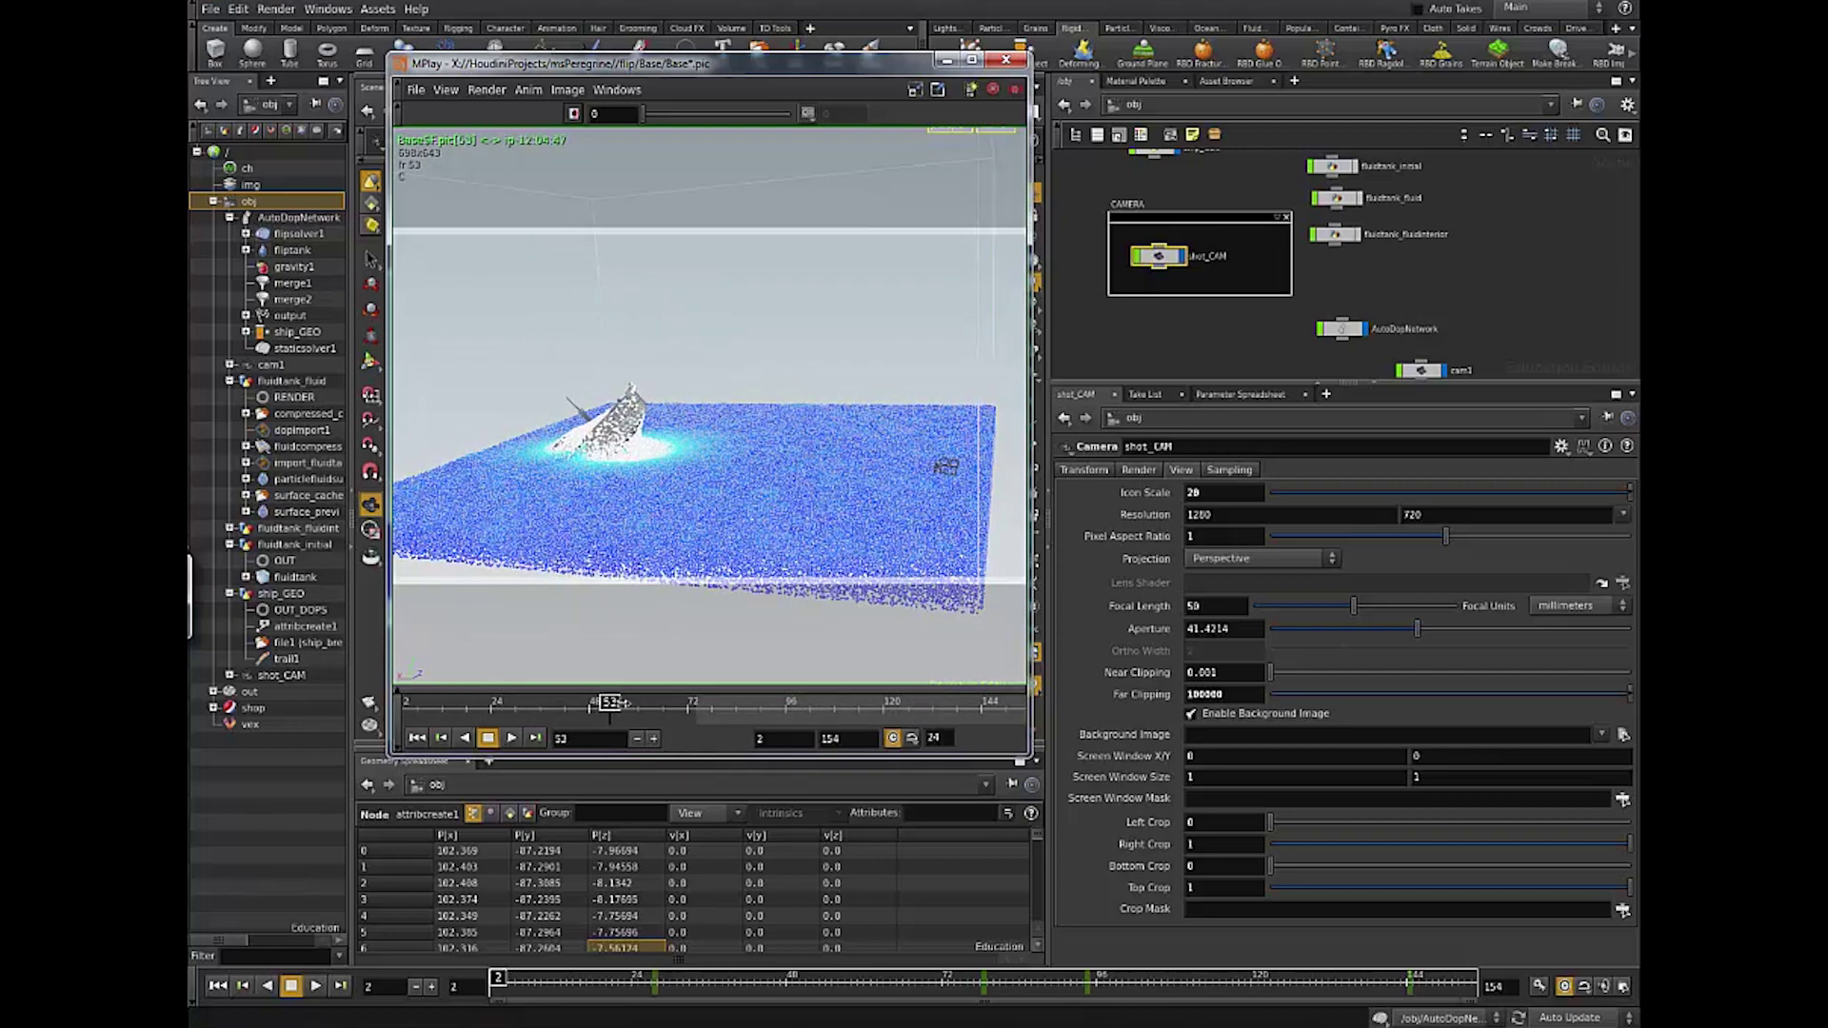
pyautogui.moveTo(610, 703); pyautogui.dragTo(753, 703)
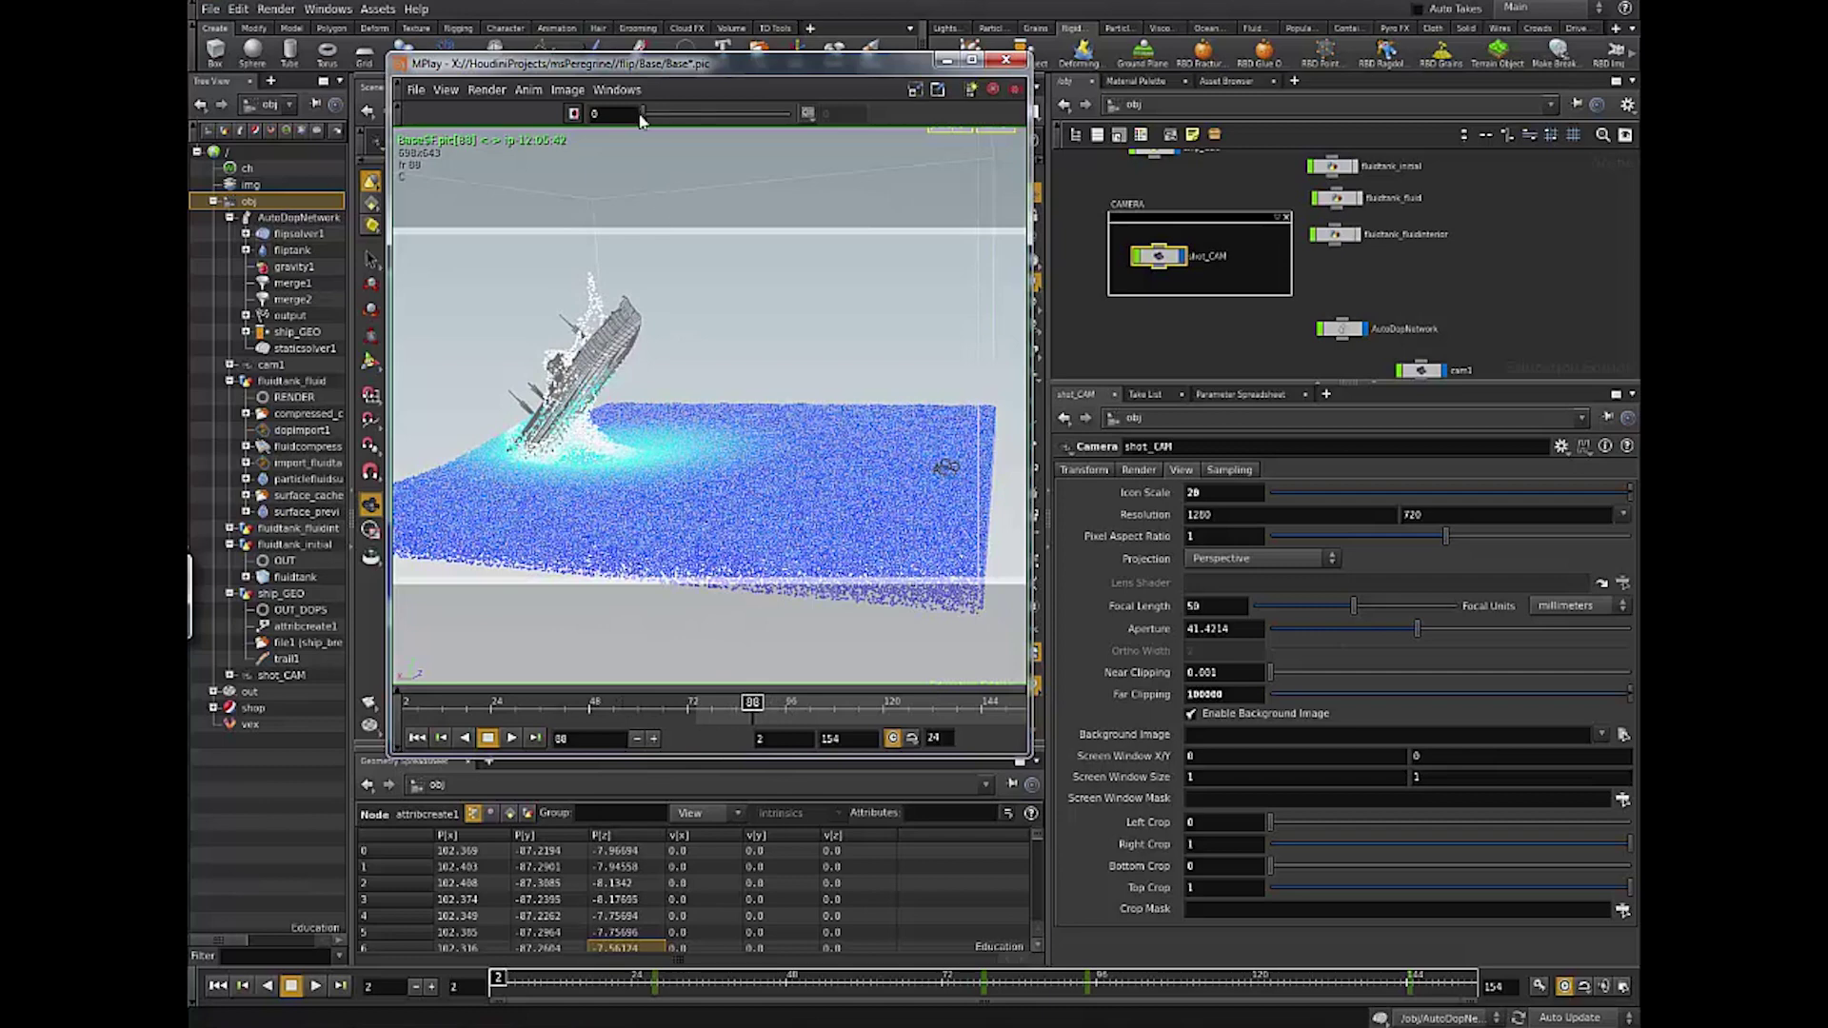
pyautogui.moveTo(641, 118); pyautogui.dragTo(516, 180)
pyautogui.moveTo(651, 172); pyautogui.dragTo(549, 168)
pyautogui.click(1006, 63)
# Step: Open the ship_GEO network and bring up the parameters of its attribcreate1 node
pyautogui.moveTo(1202, 230); pyautogui.dragTo(1216, 274, button='middle')
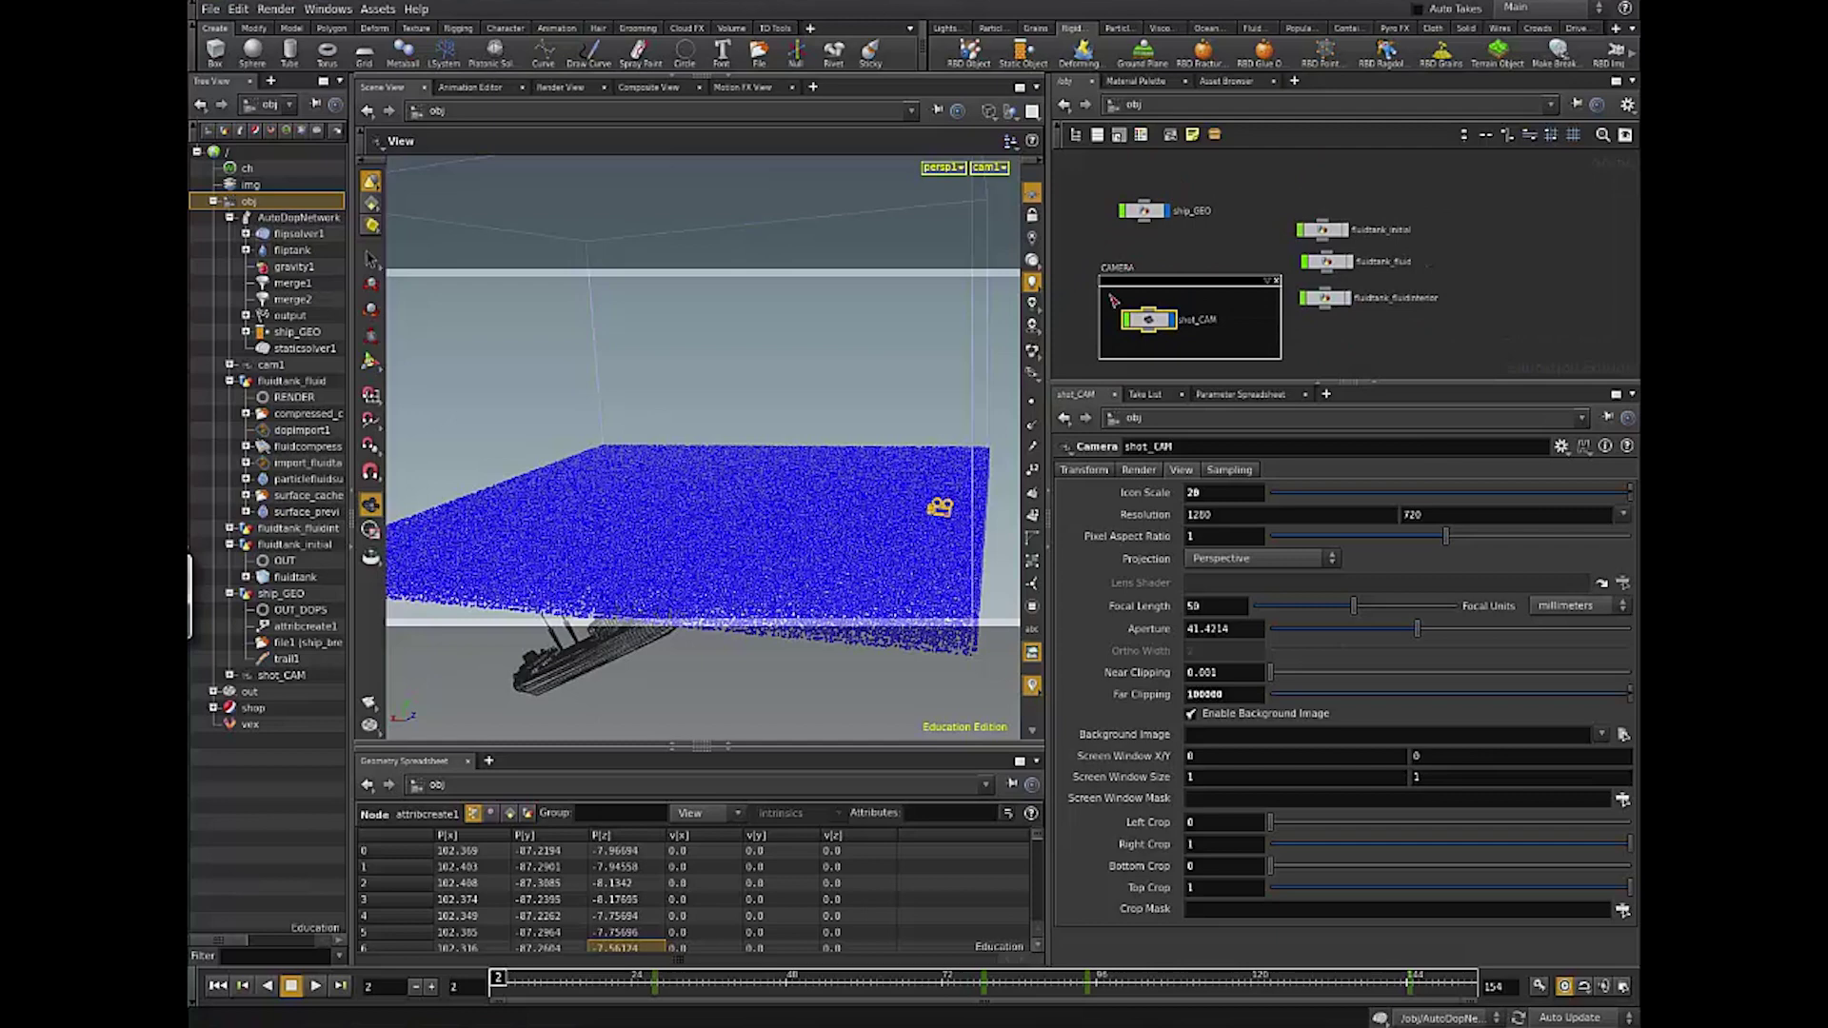
pyautogui.click(1144, 210)
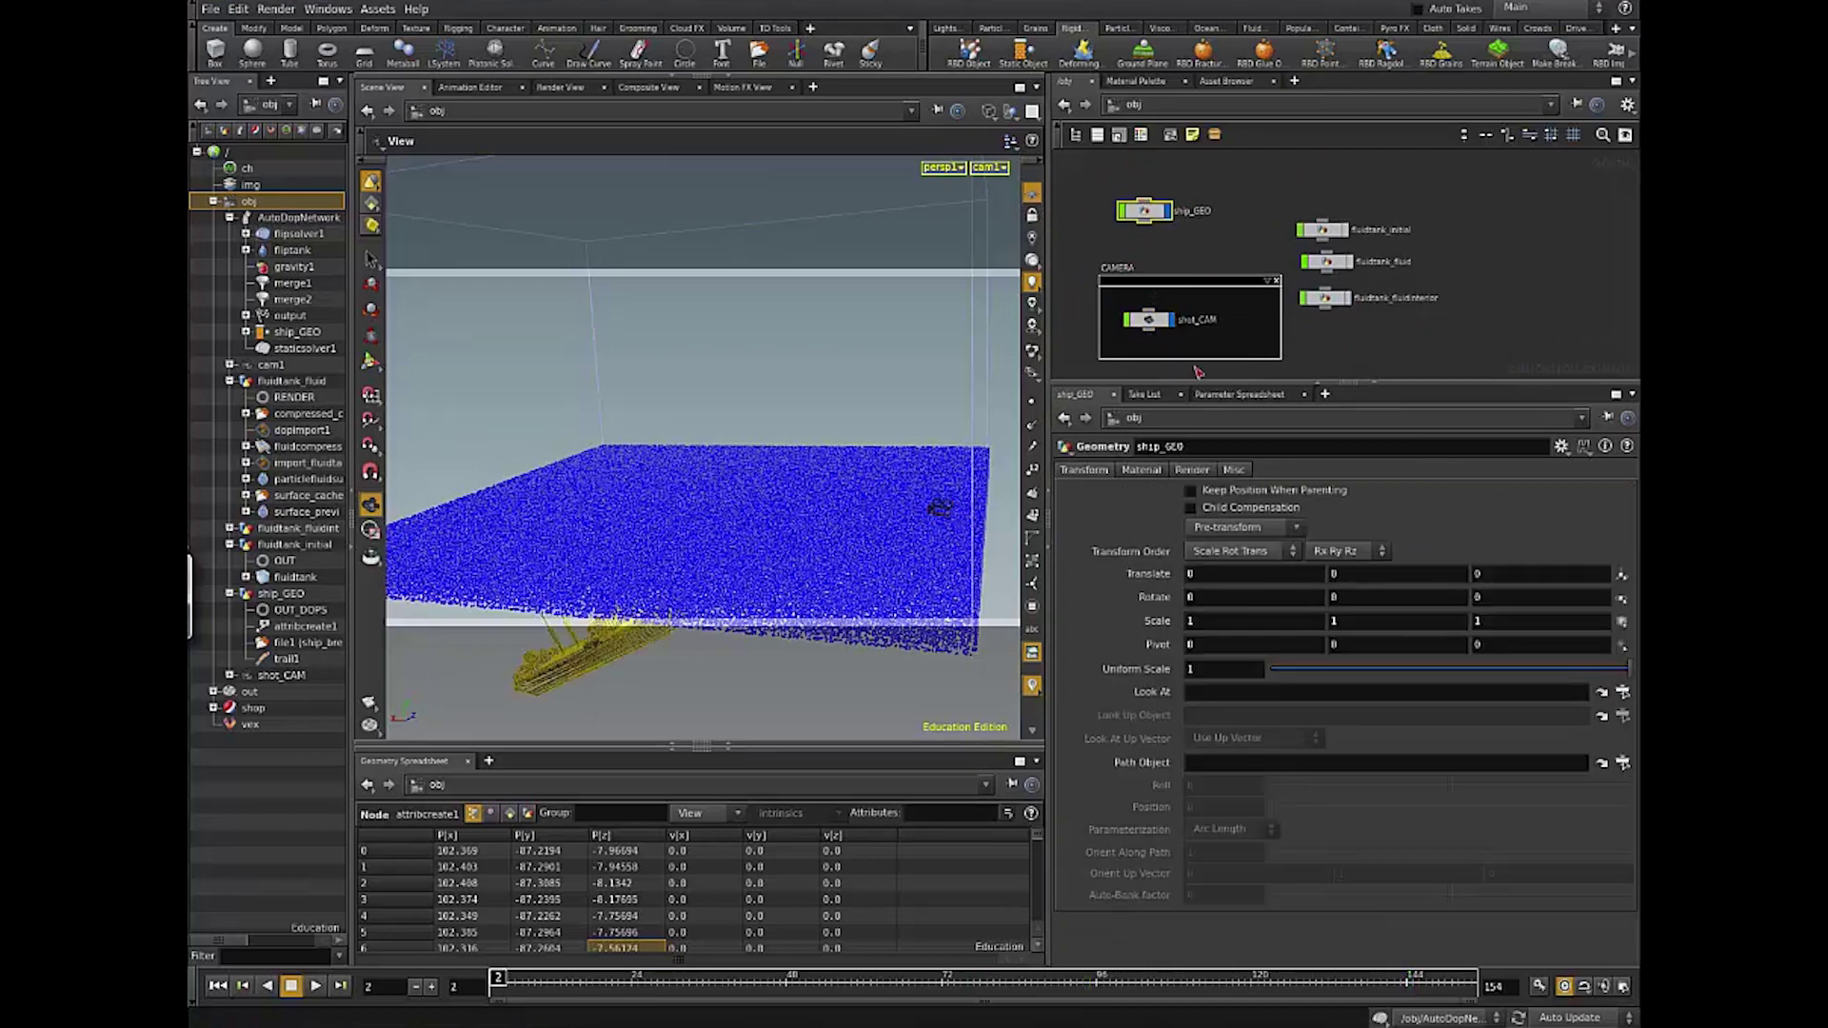
pyautogui.moveTo(1100, 176); pyautogui.dragTo(1235, 259)
pyautogui.doubleClick(1147, 213)
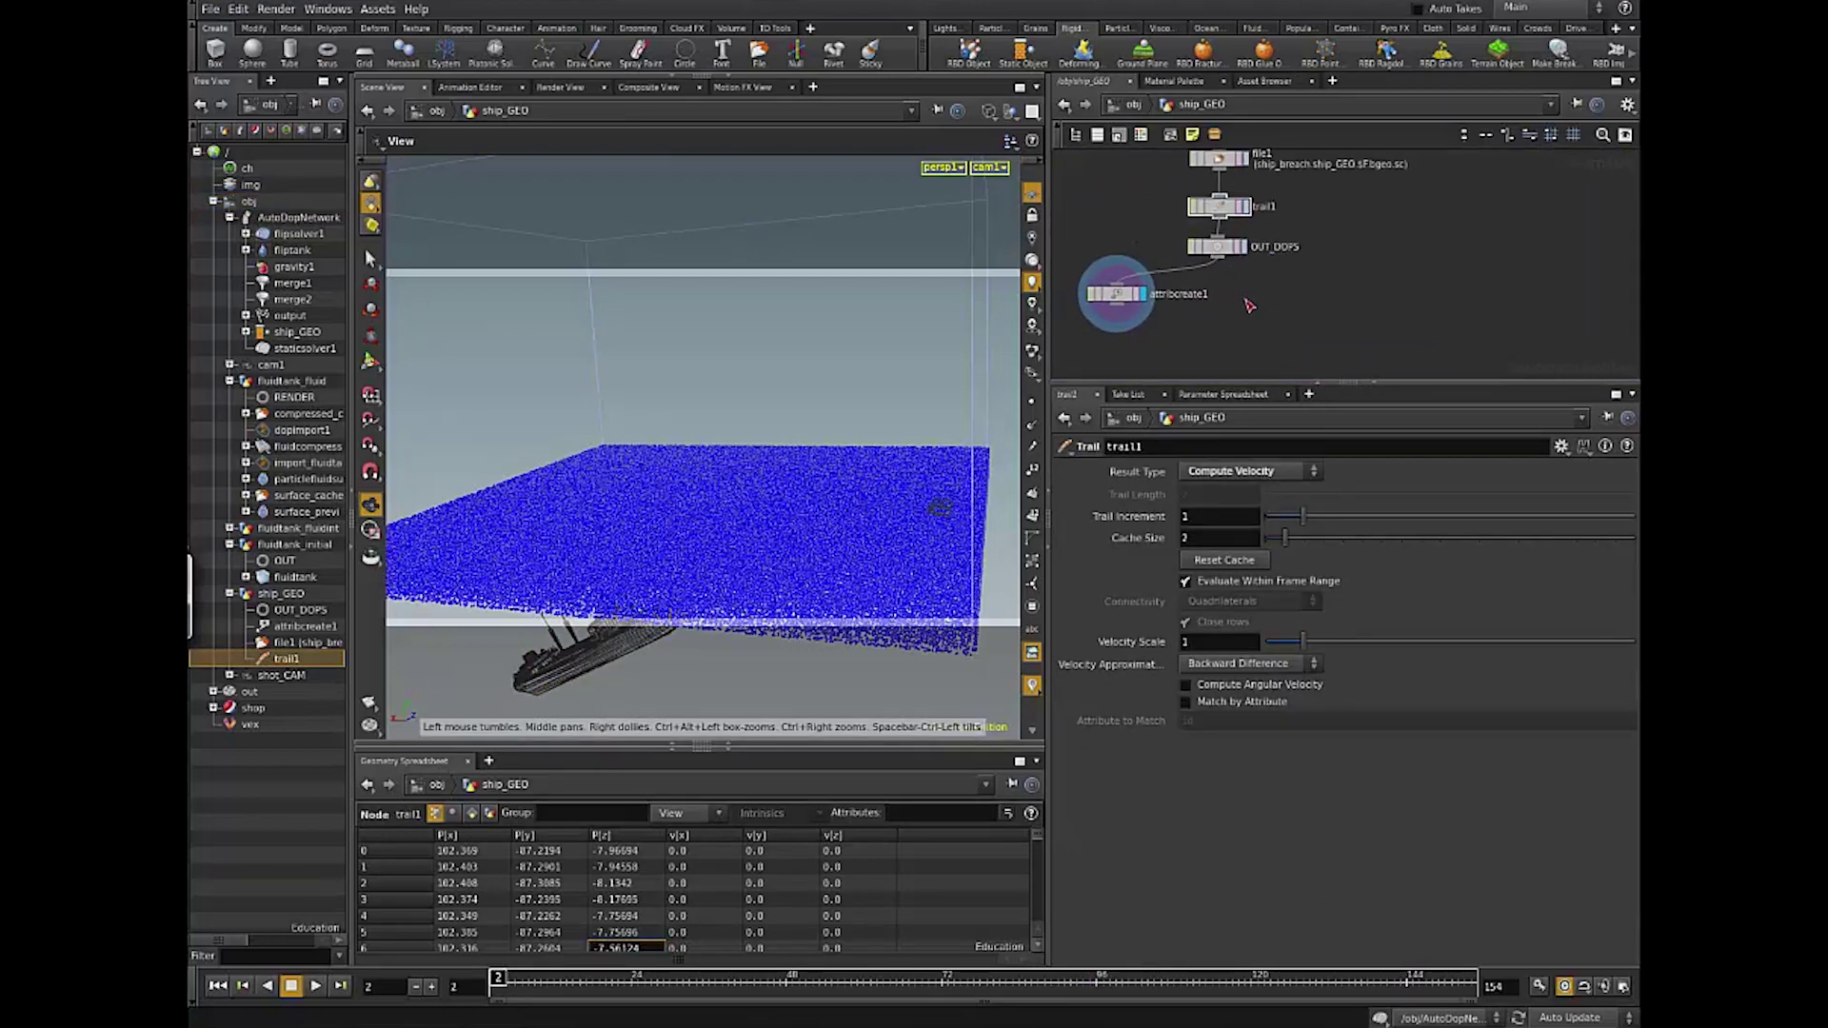
pyautogui.click(1116, 303)
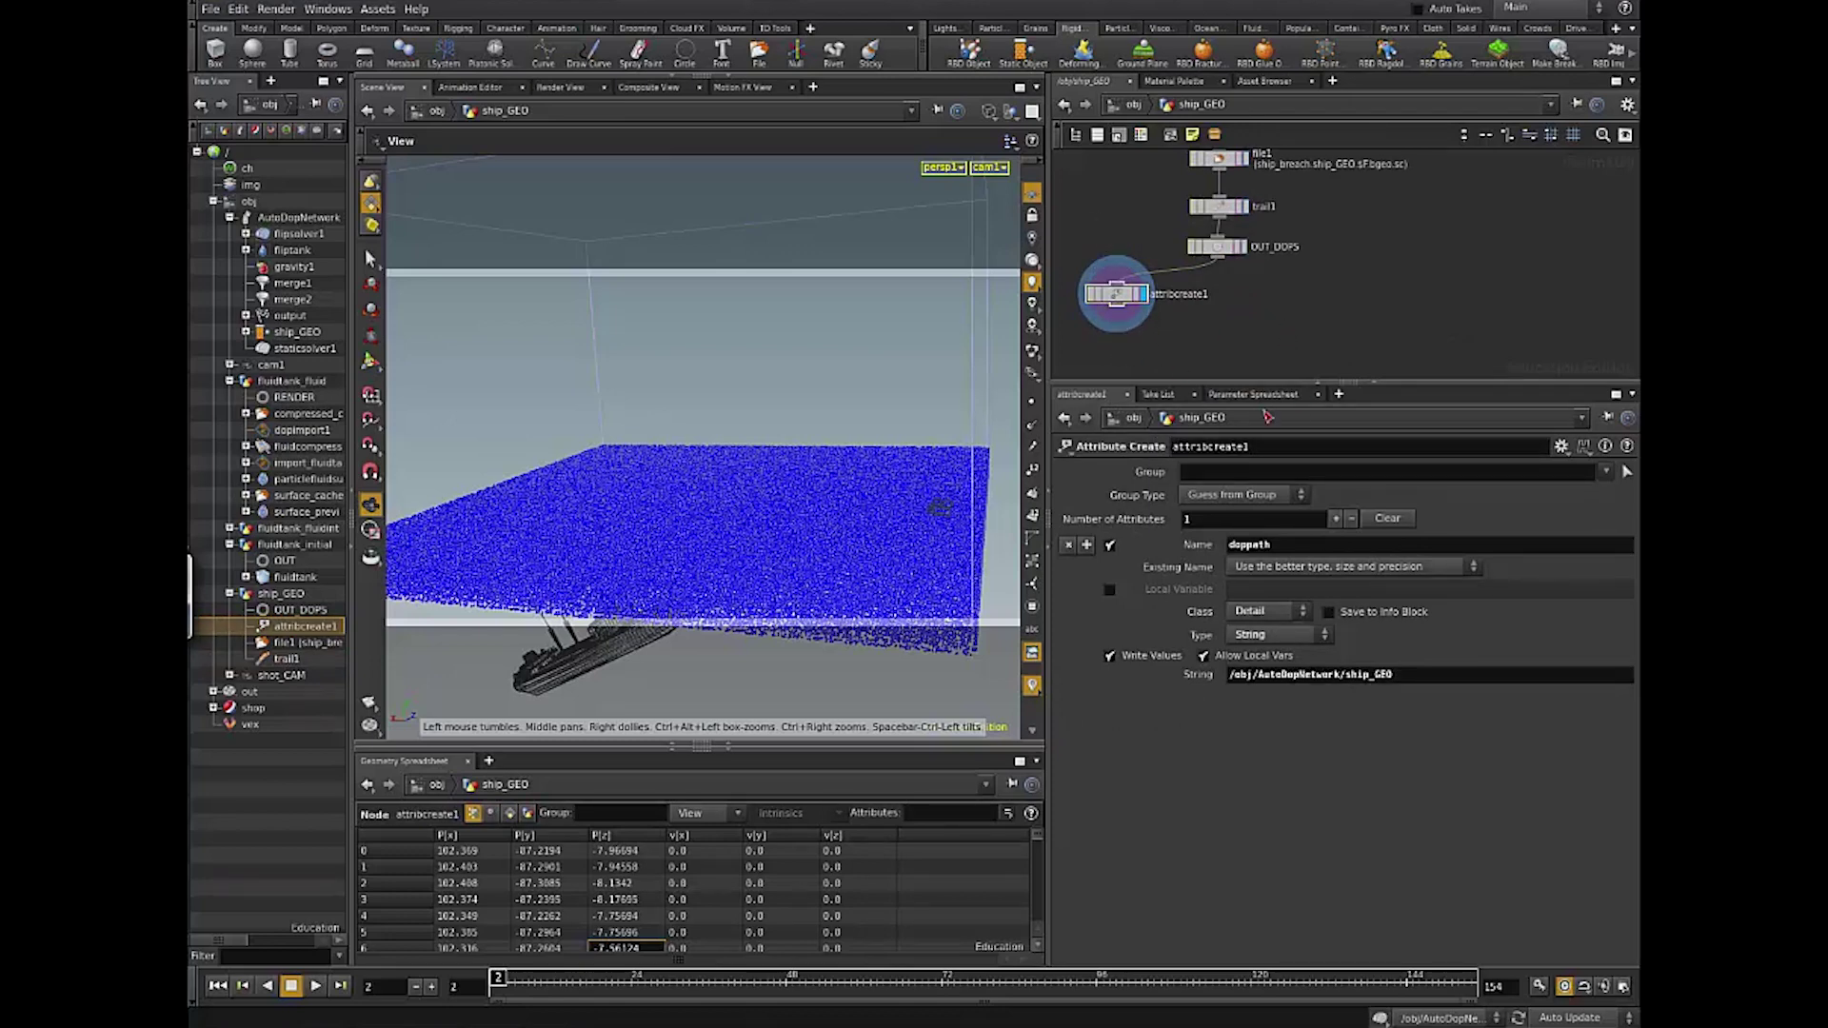
pyautogui.press('Tab')
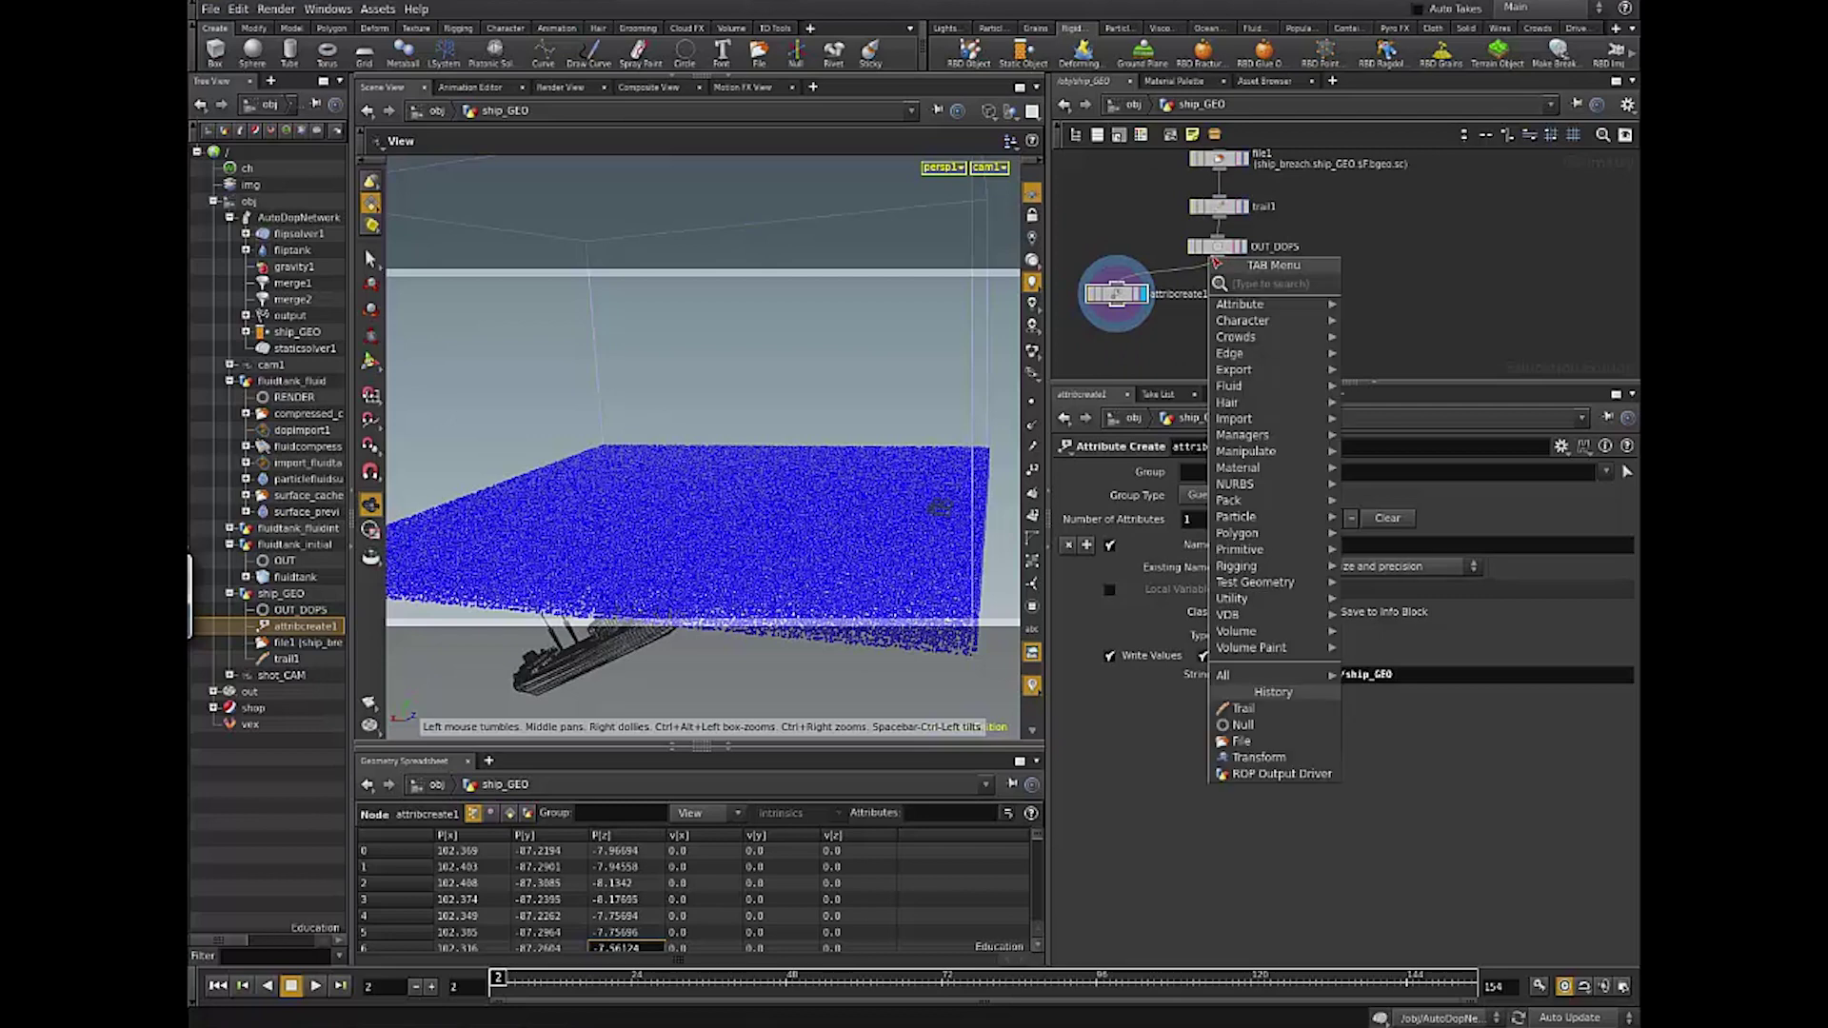
pyautogui.write('poly')
pyautogui.press('Return')
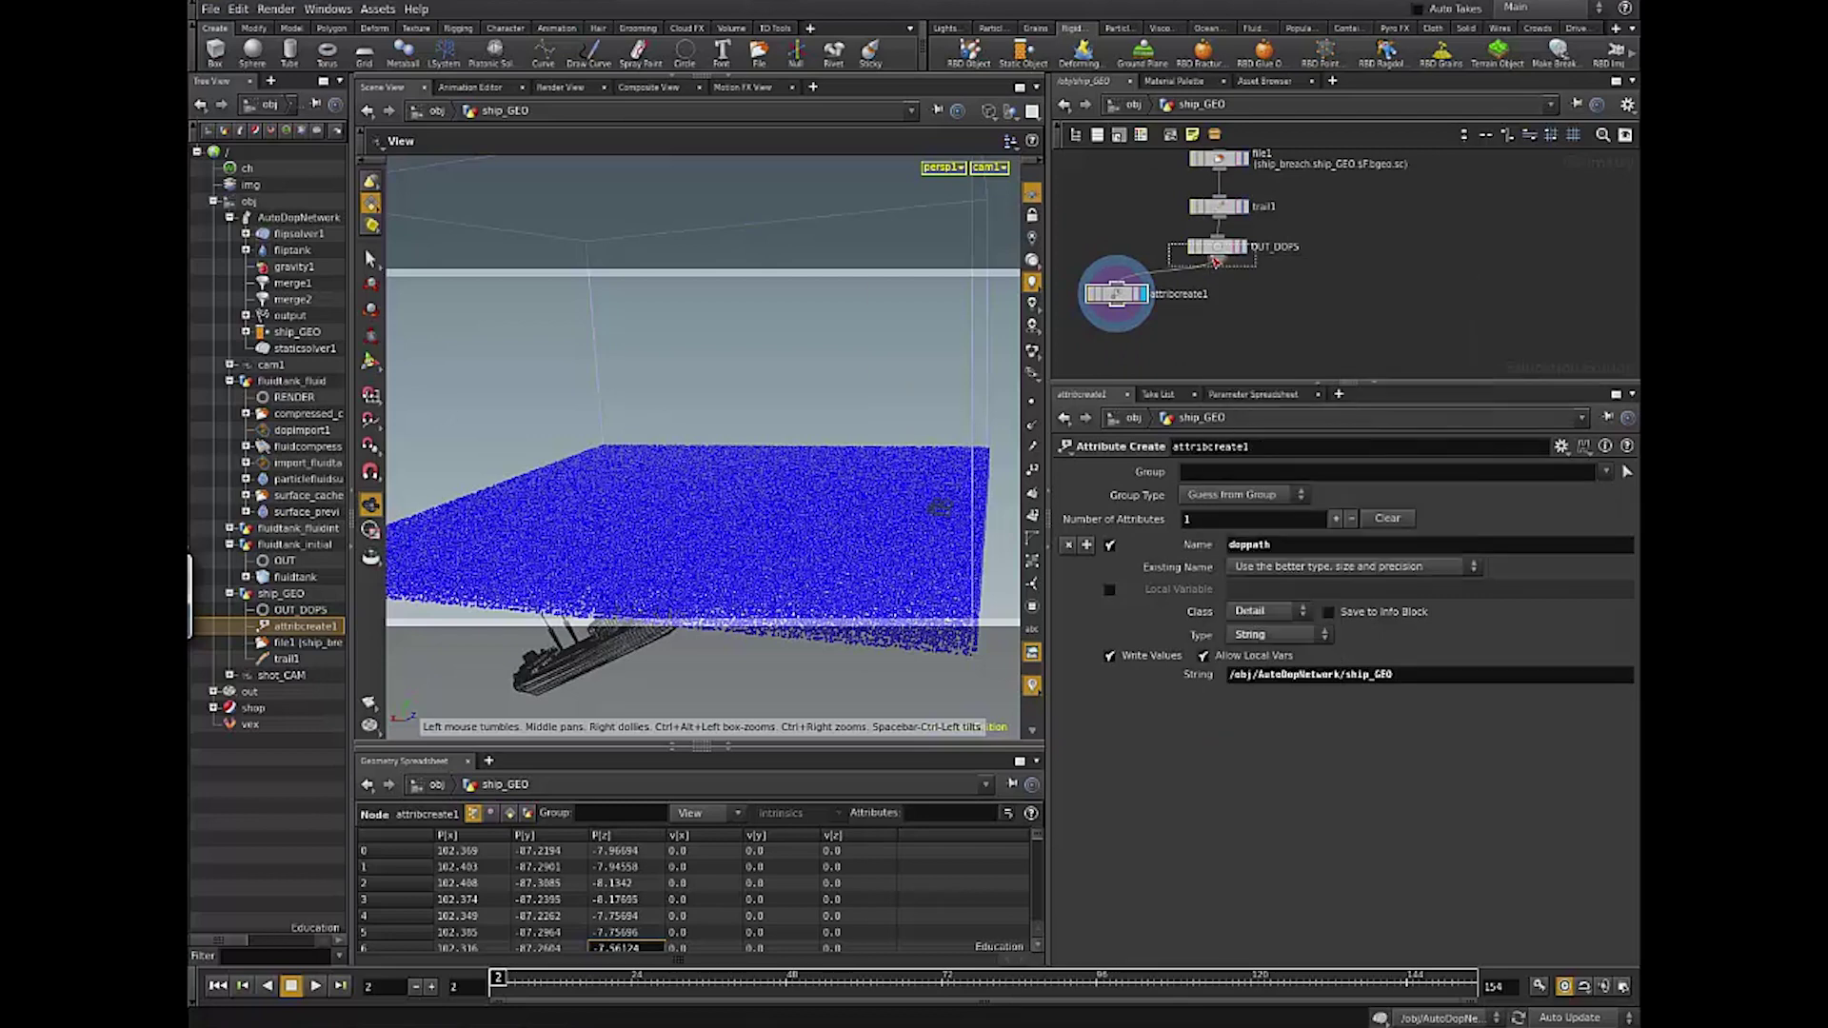
pyautogui.click(1362, 290)
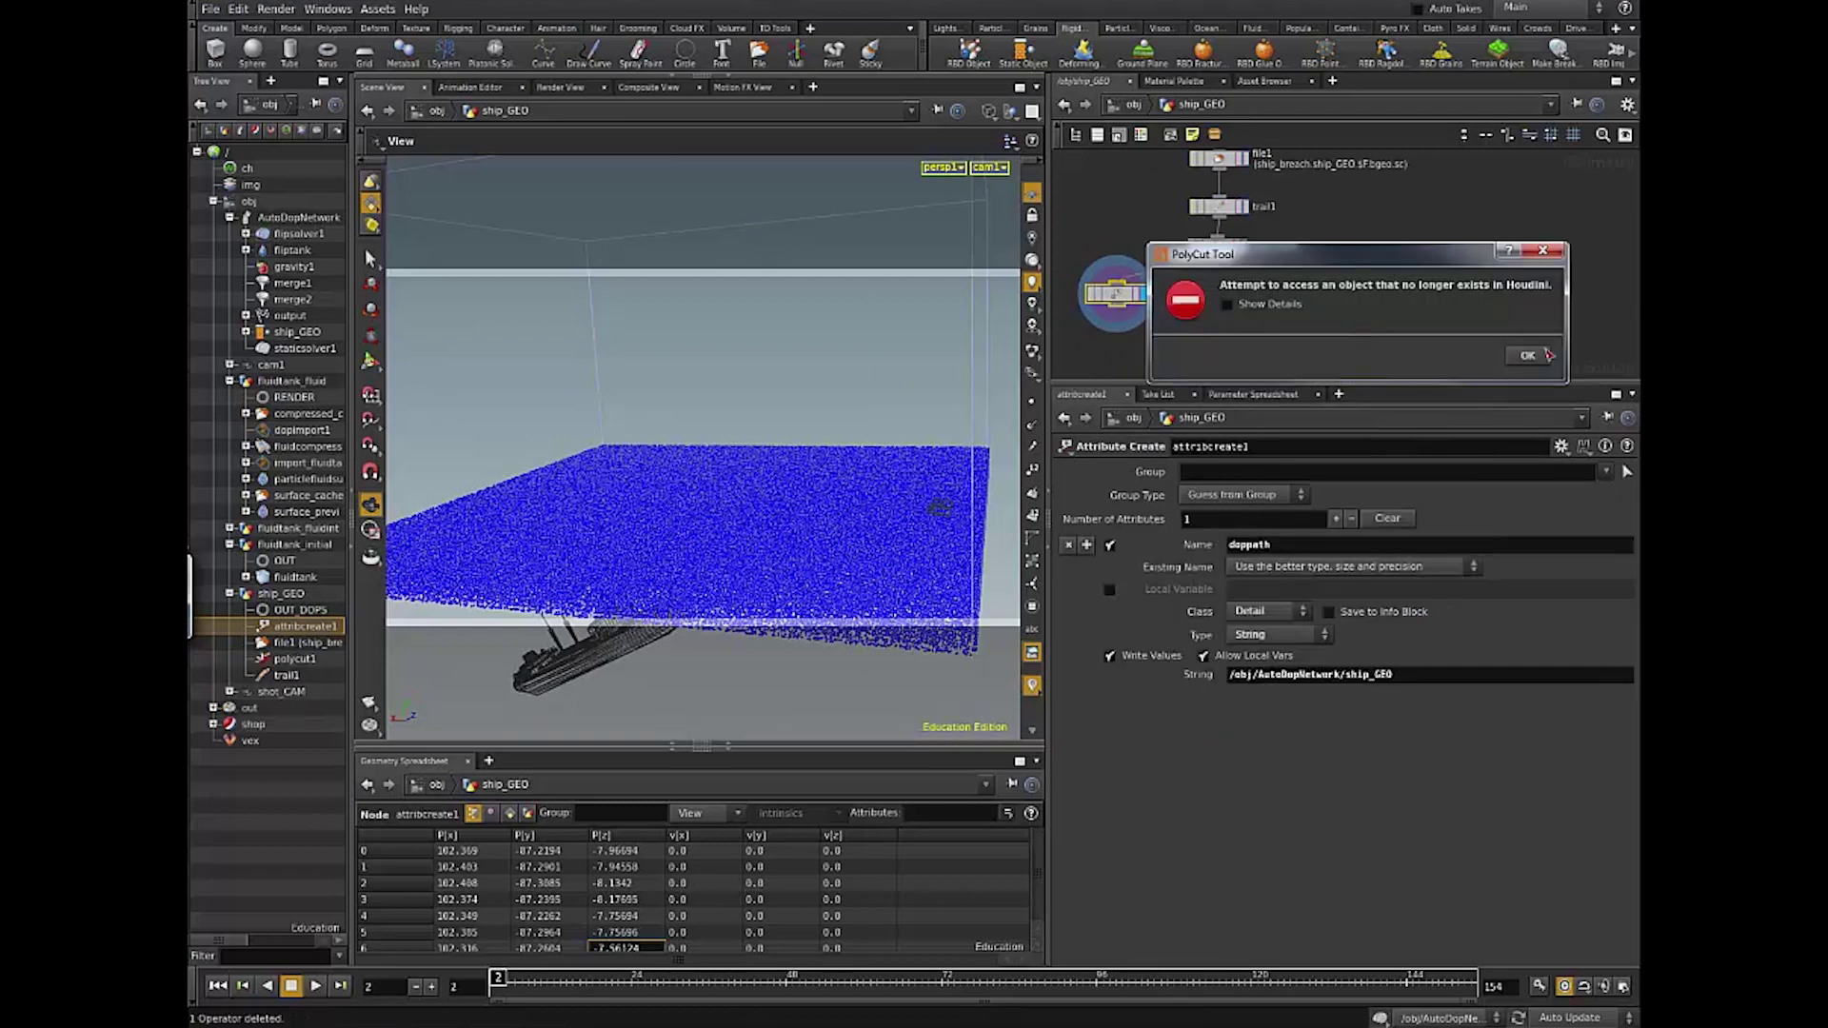
pyautogui.click(1545, 355)
pyautogui.press('Delete')
# Step: Add a PolyCap node in ship_GEO, connect OUT_DOPS to its input and display it
pyautogui.press('Tab')
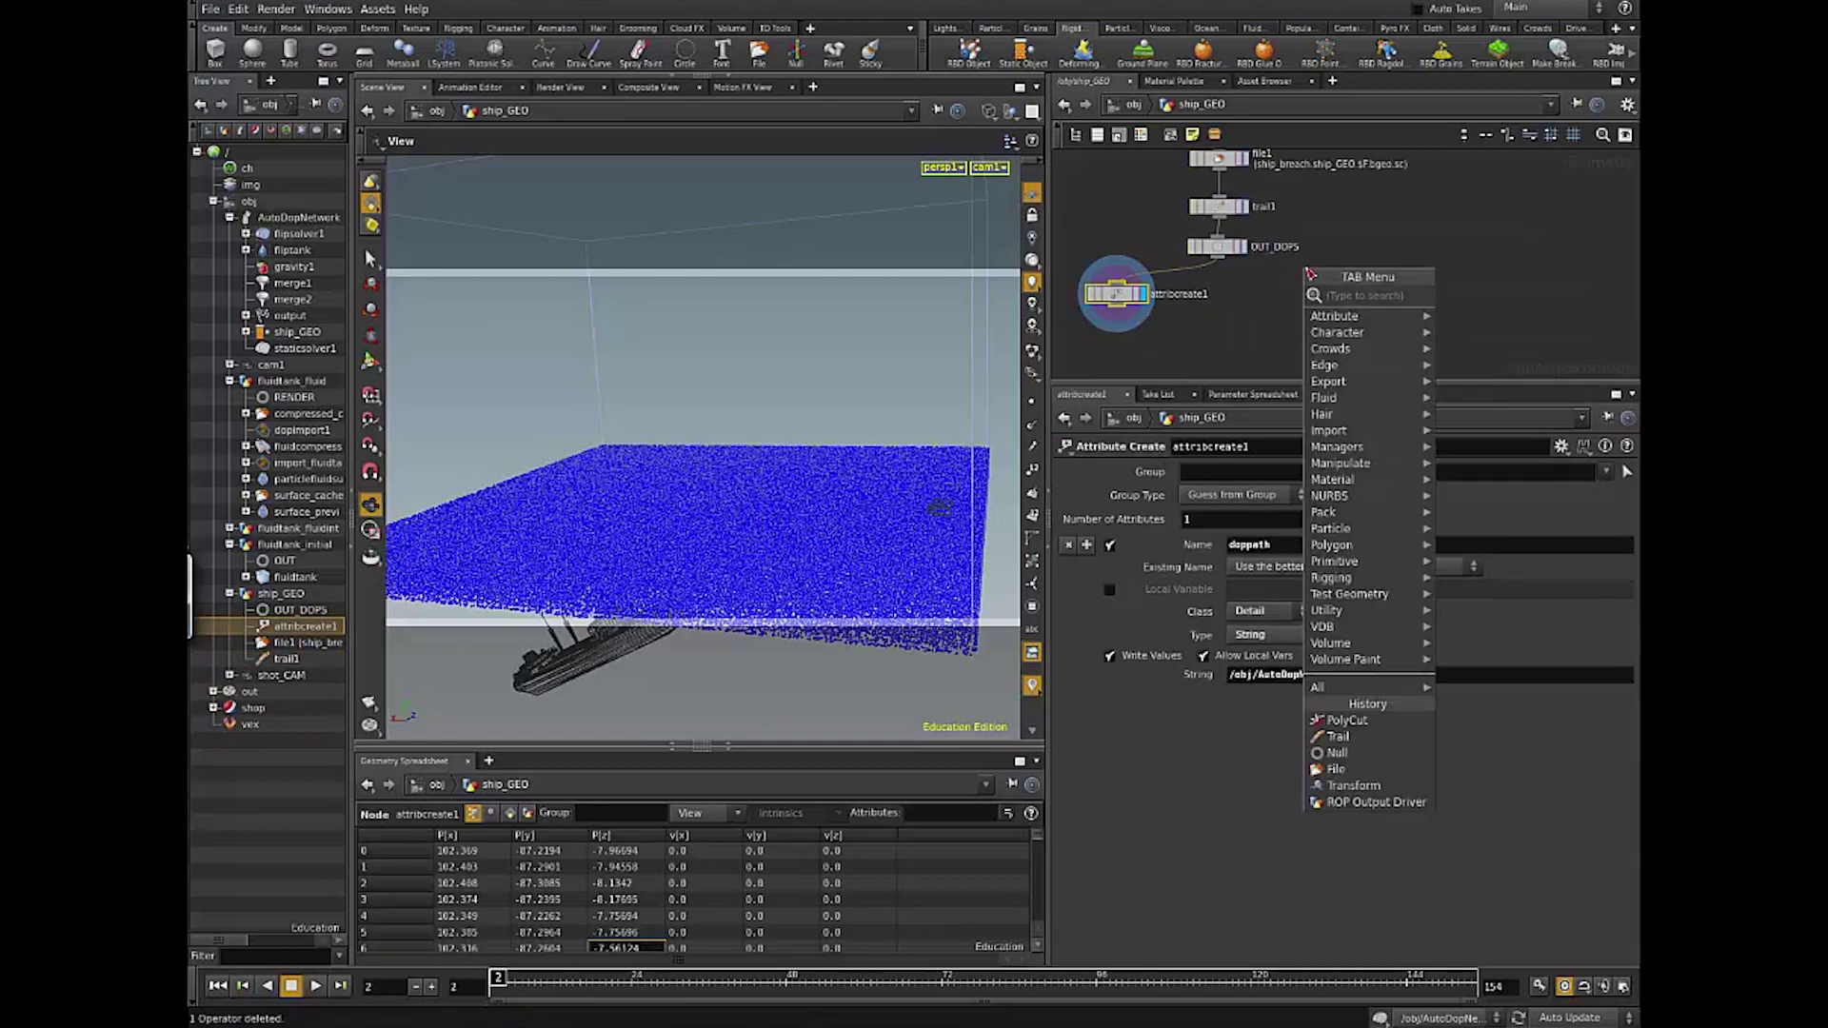
pyautogui.write('poly')
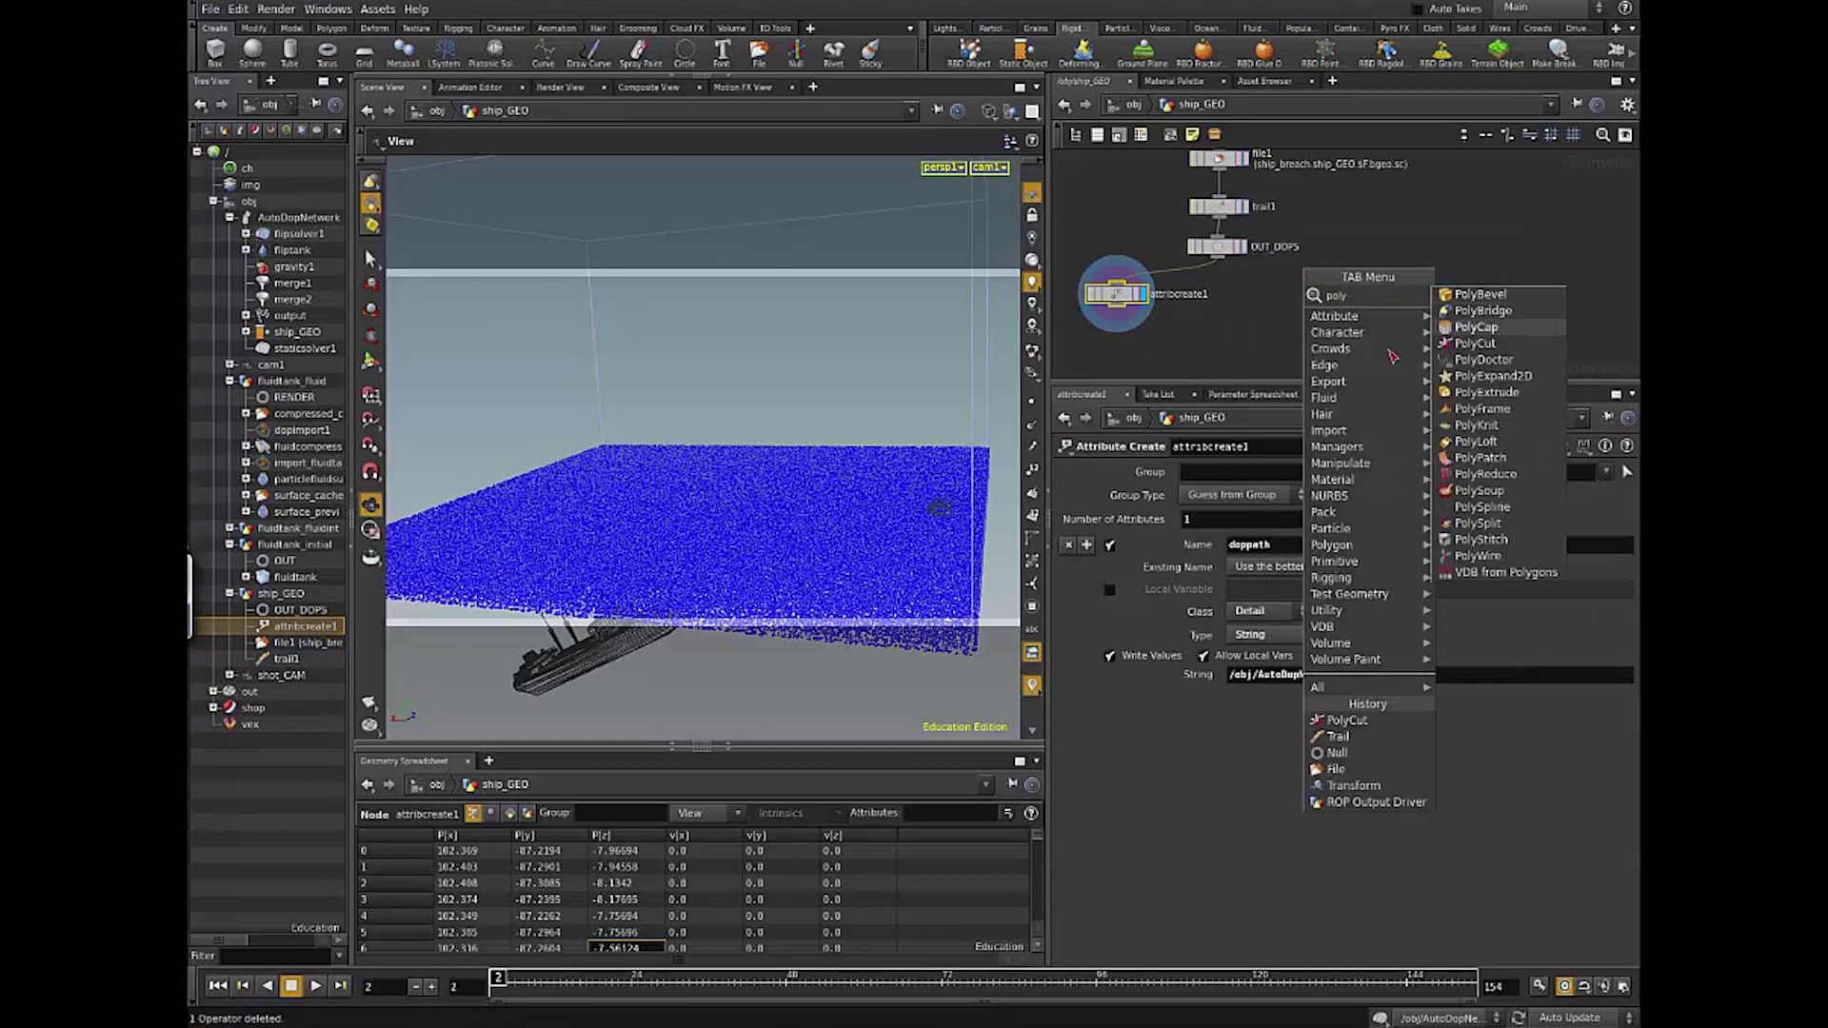
pyautogui.click(1488, 330)
pyautogui.click(1302, 310)
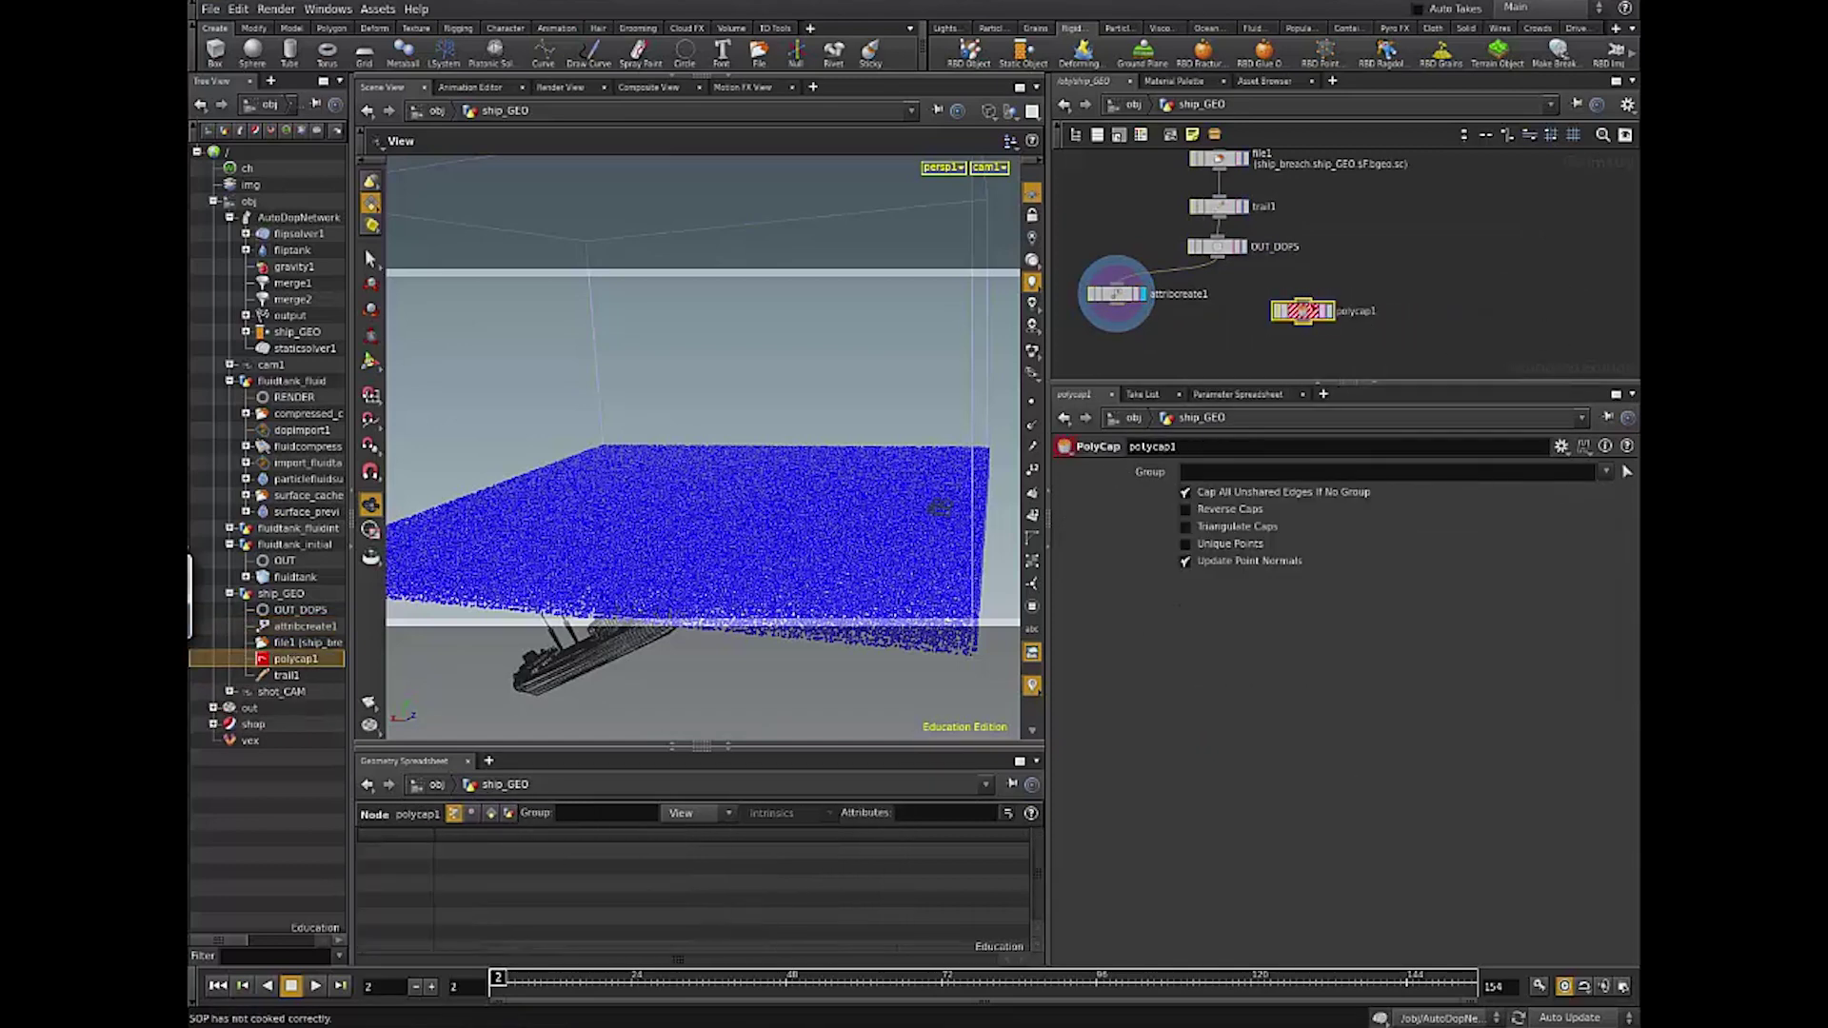
pyautogui.click(1224, 267)
pyautogui.click(1300, 309)
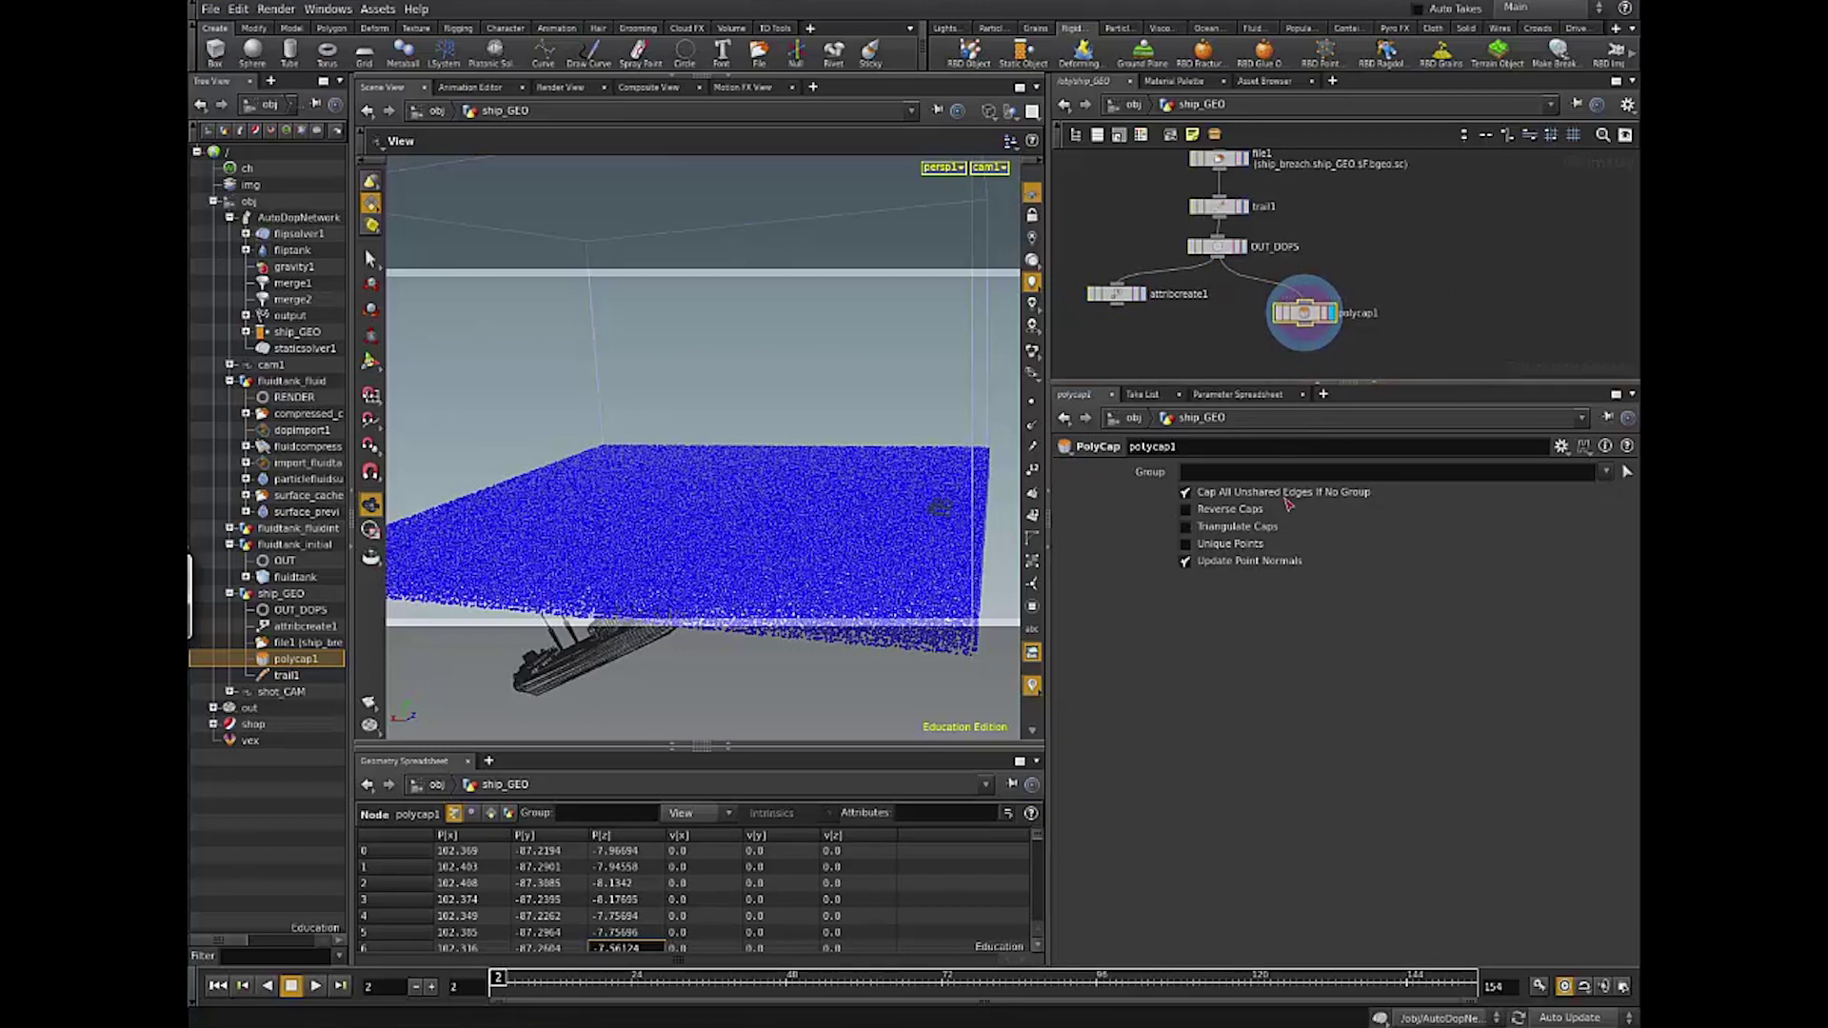
# Step: Enable Triangulate Caps on the PolyCap node and inspect the ship's capped mesh up close
pyautogui.click(1187, 527)
pyautogui.hotkey('space', 'g')
pyautogui.moveTo(806, 563); pyautogui.dragTo(928, 581)
pyautogui.moveTo(929, 581); pyautogui.dragTo(1070, 592, button='right')
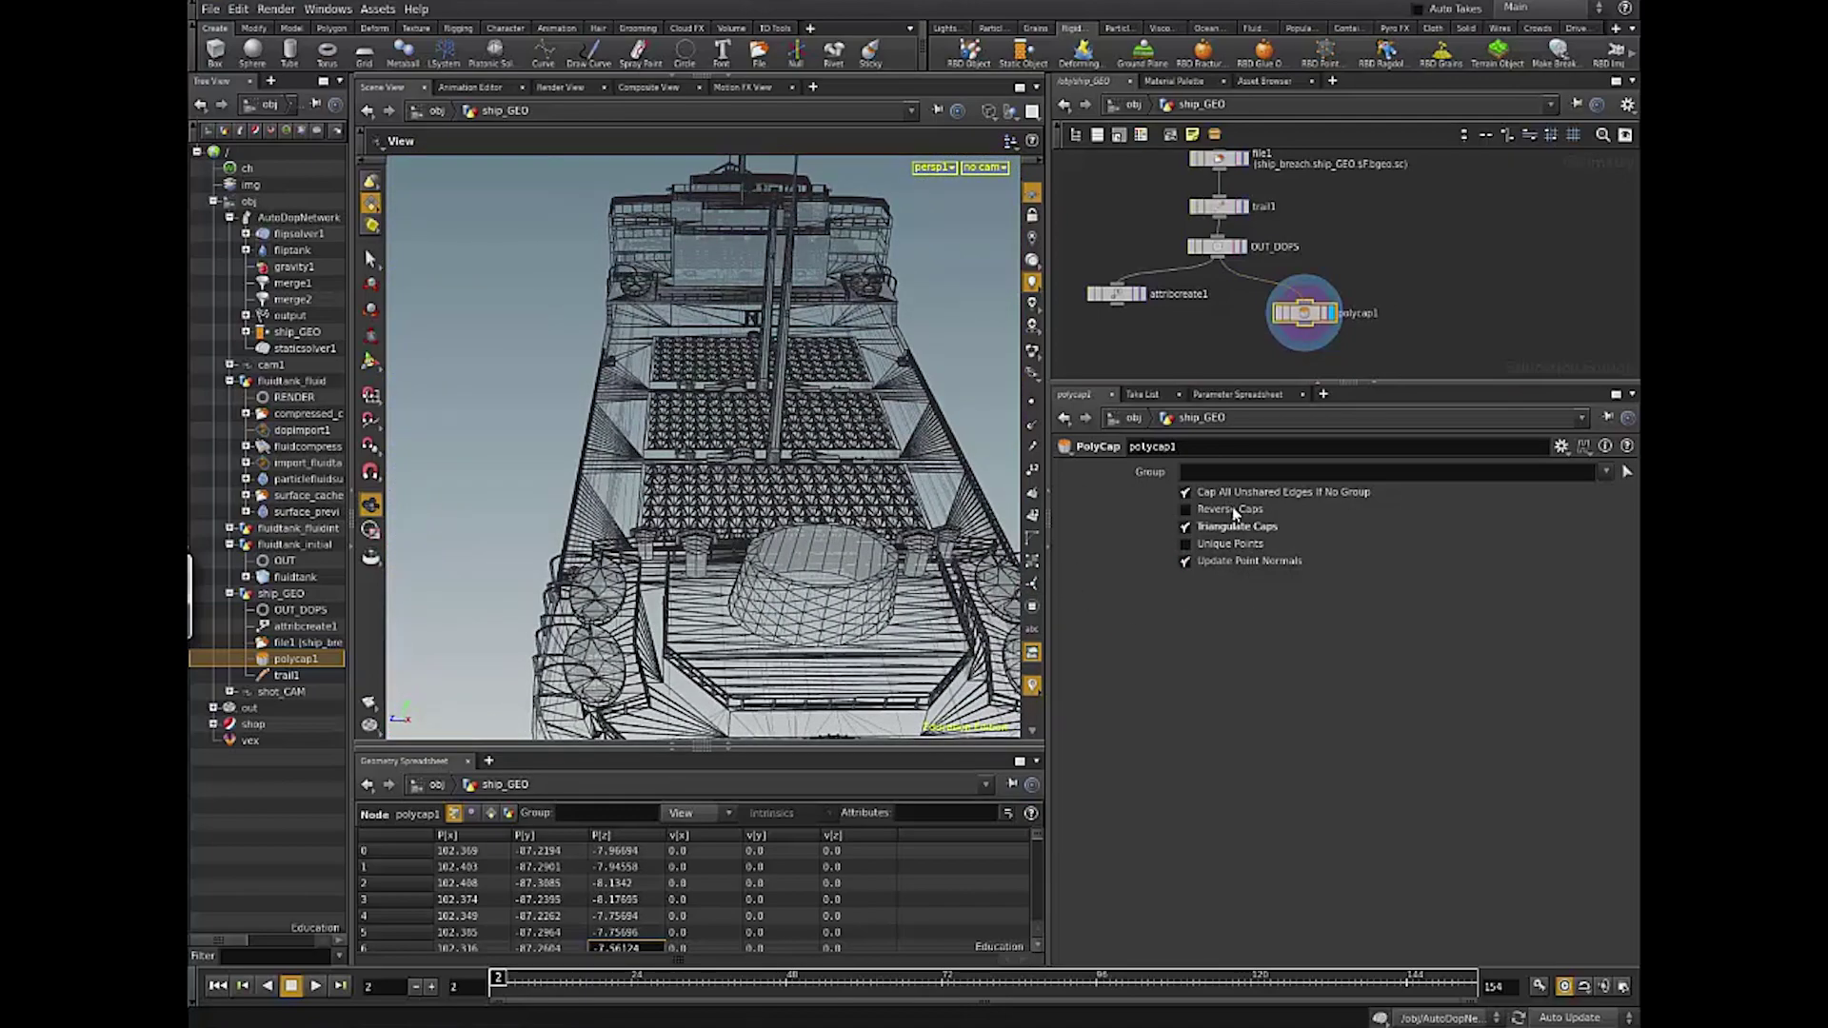
# Step: Add a VDB from Polygons node below polycap1, connect it to the PolyCap output and display it
pyautogui.moveTo(1443, 307); pyautogui.dragTo(1455, 255, button='middle')
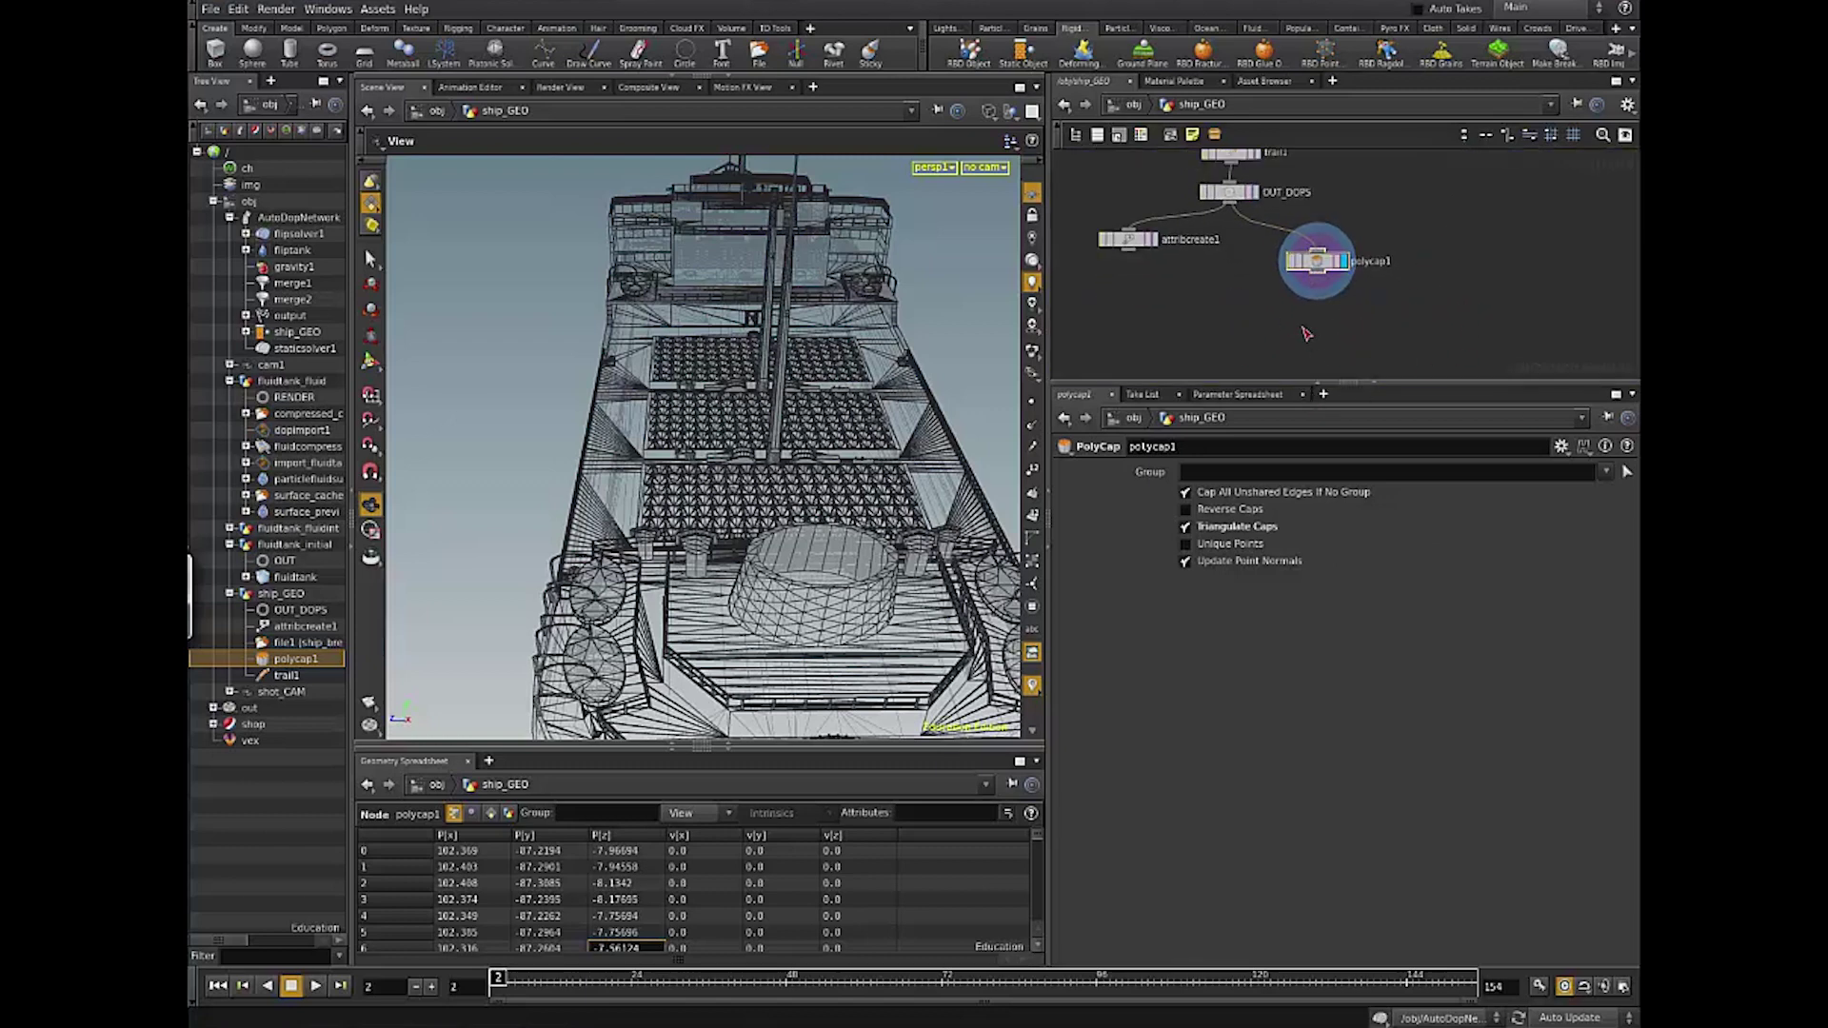
pyautogui.press('Tab')
pyautogui.write('cv')
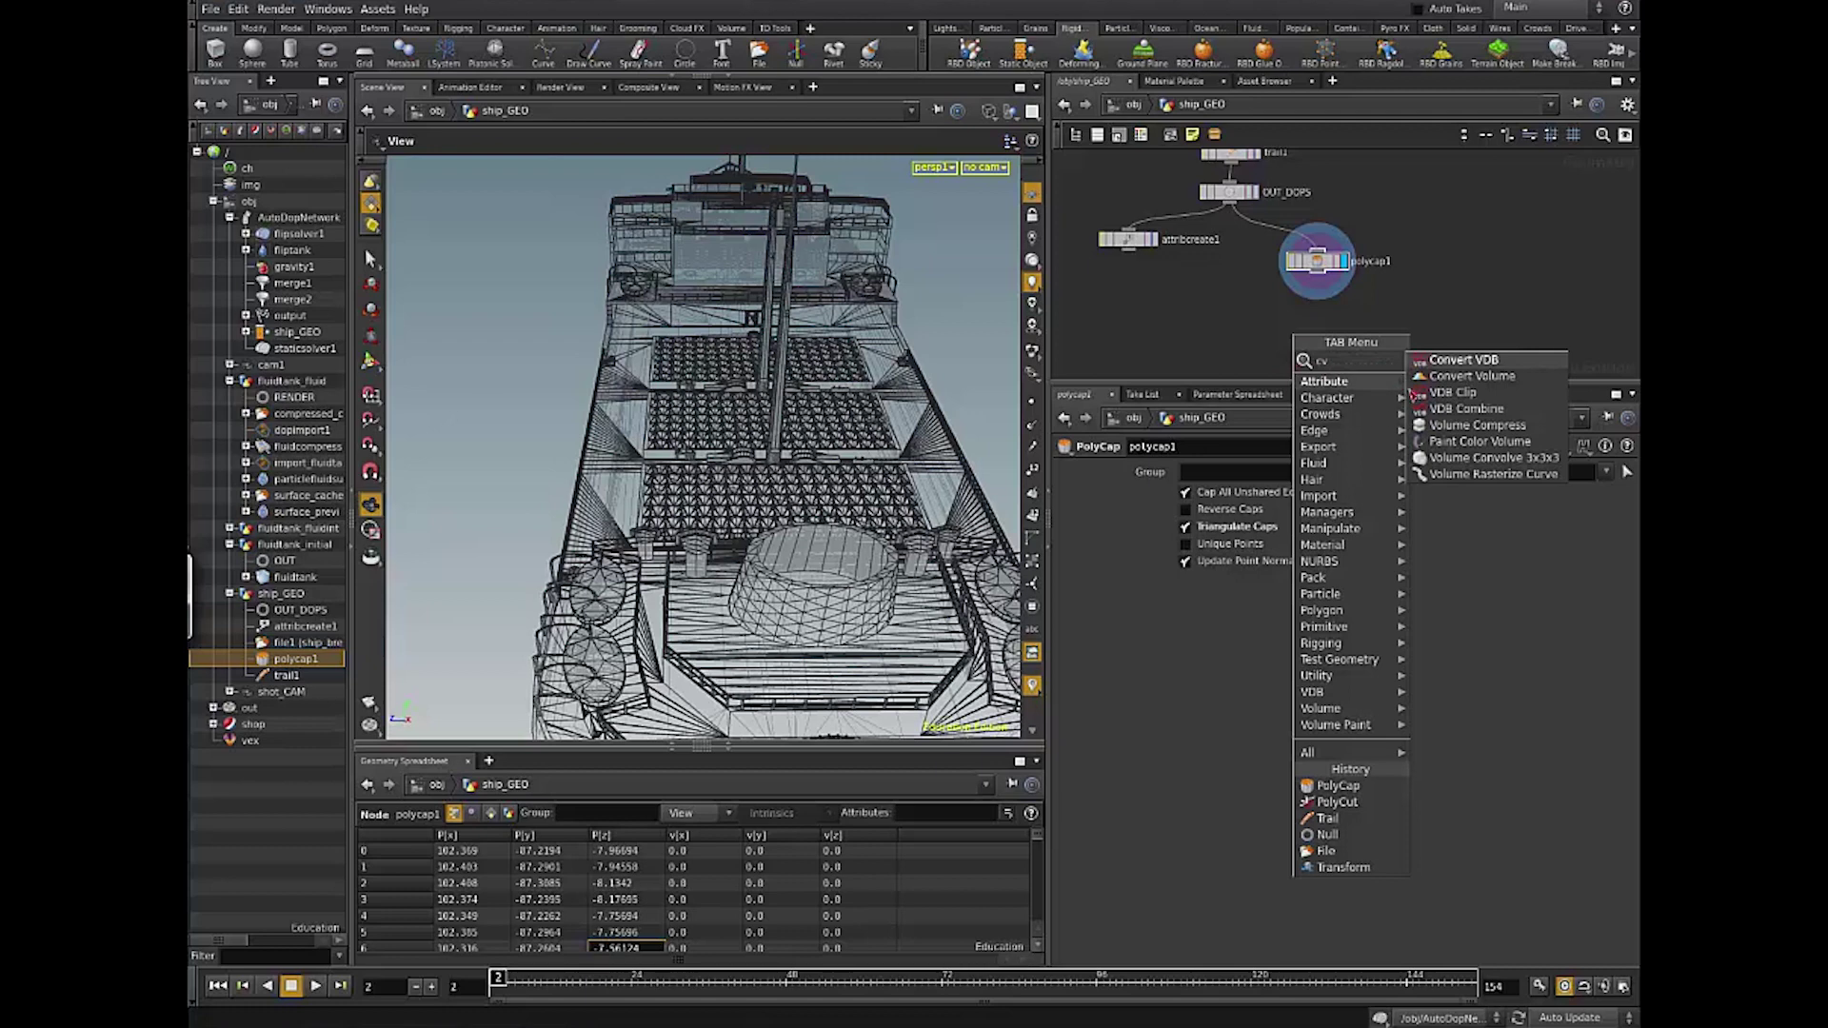
pyautogui.press('BackSpace')
pyautogui.press('BackSpace')
pyautogui.moveTo(1372, 426)
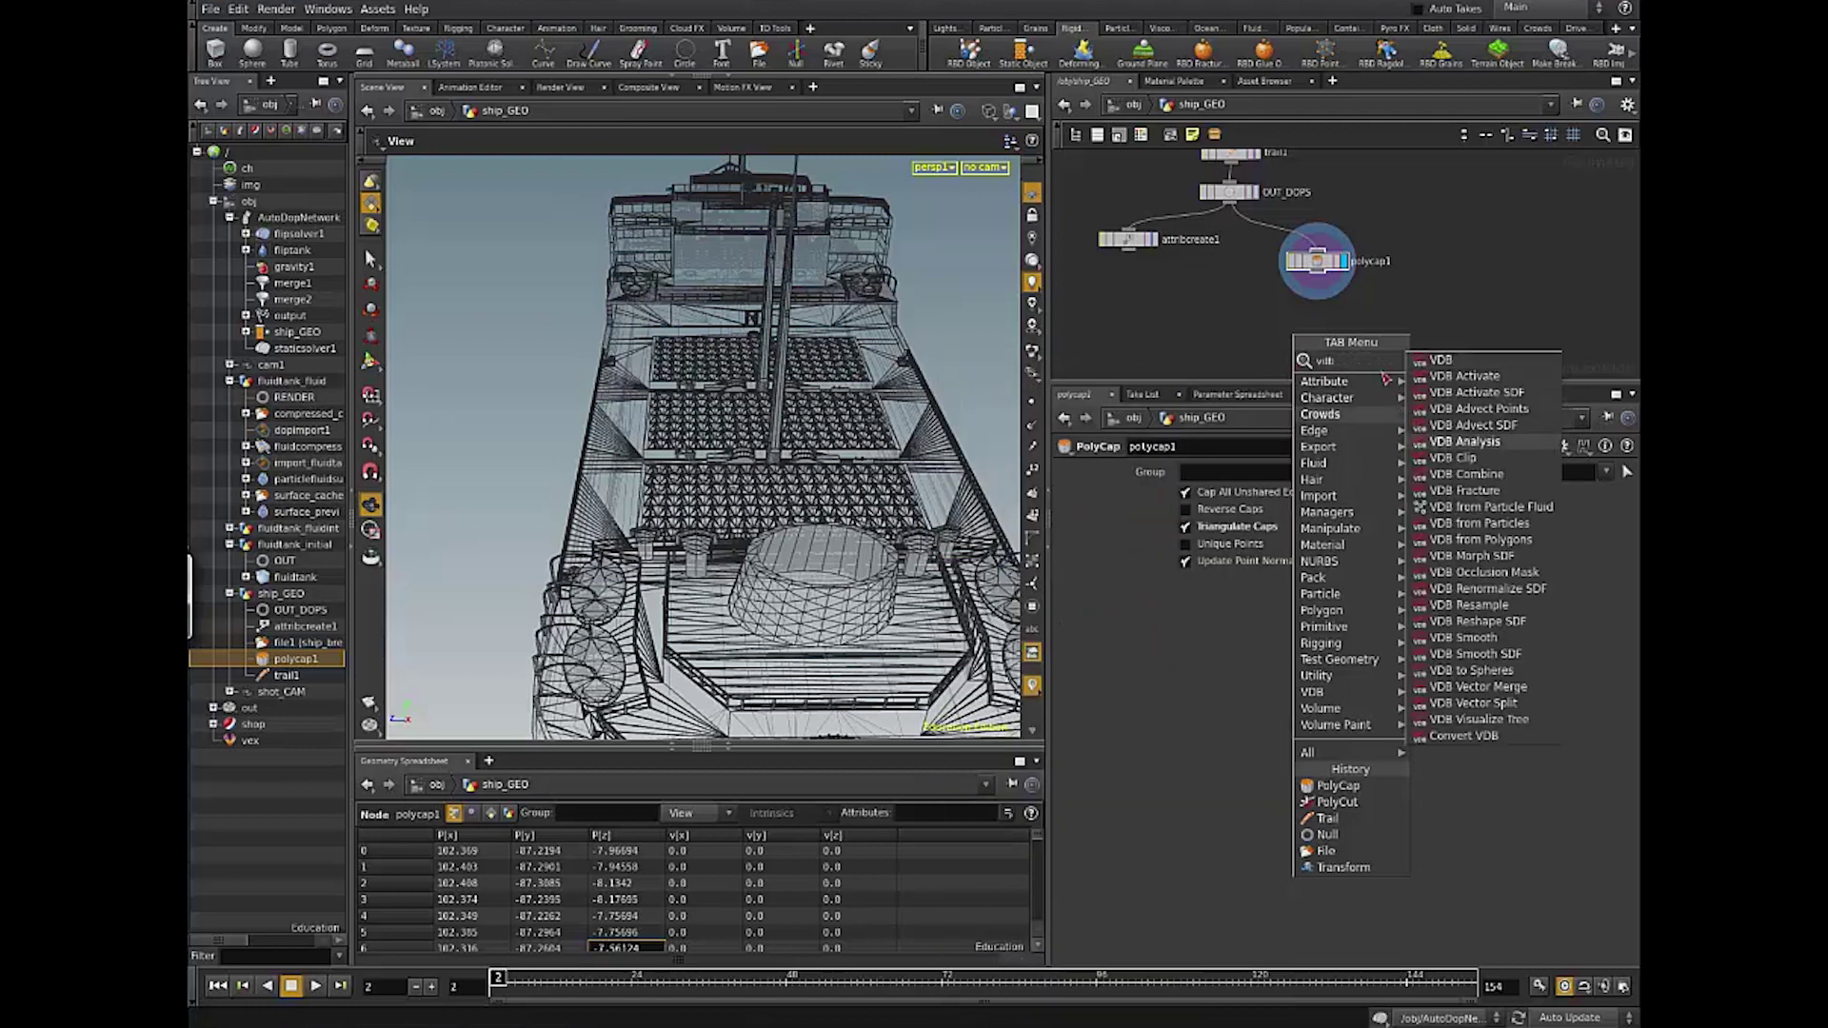
pyautogui.click(1471, 535)
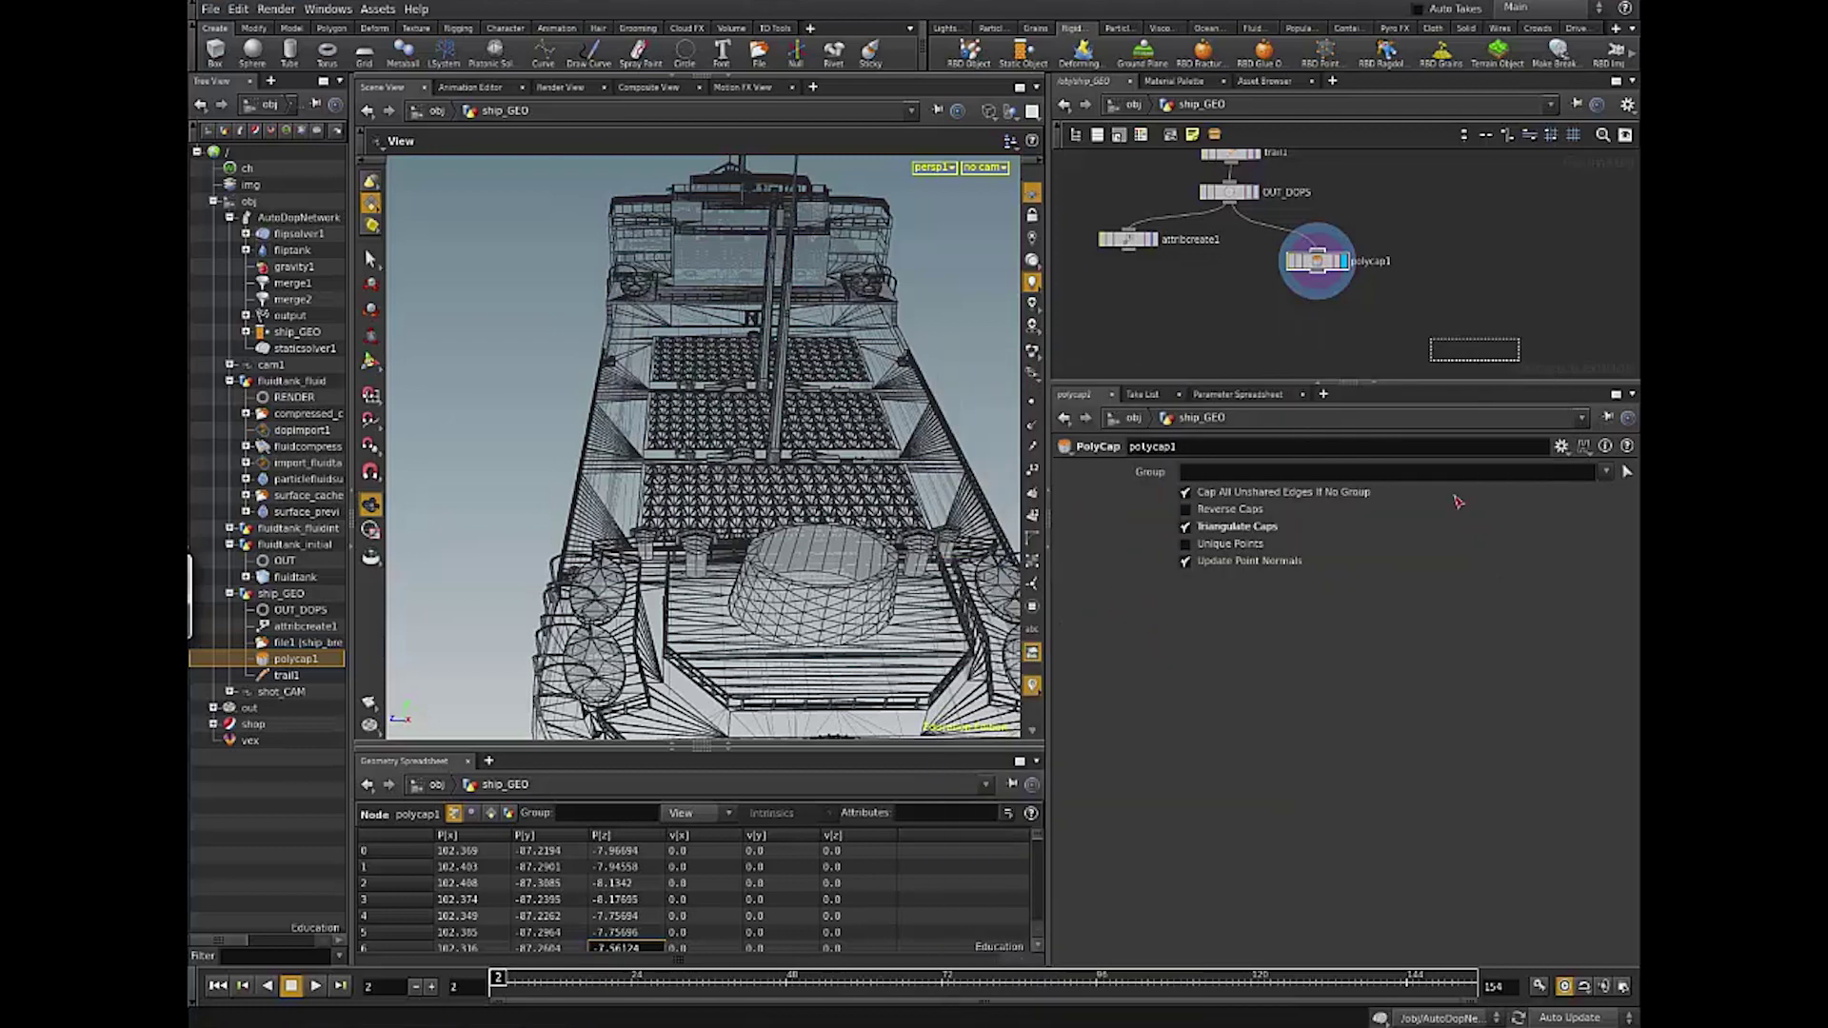
pyautogui.click(1325, 338)
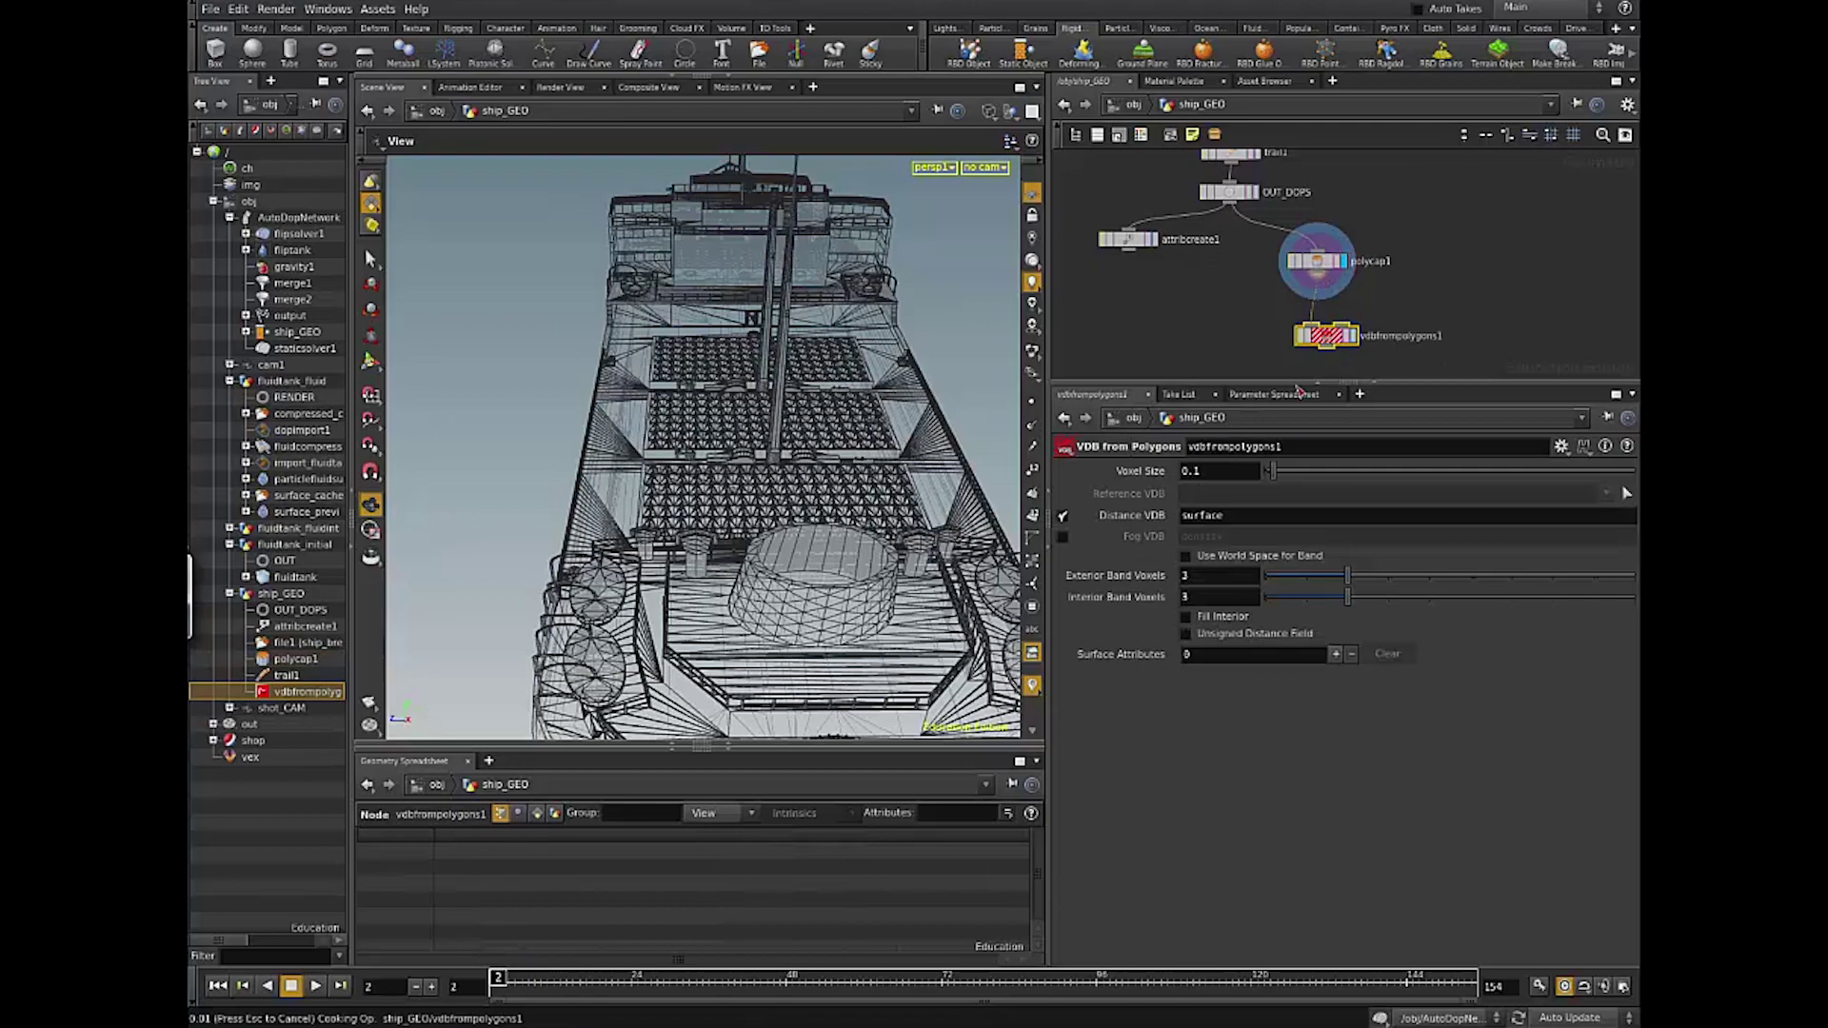
pyautogui.moveTo(1324, 339); pyautogui.dragTo(1315, 309)
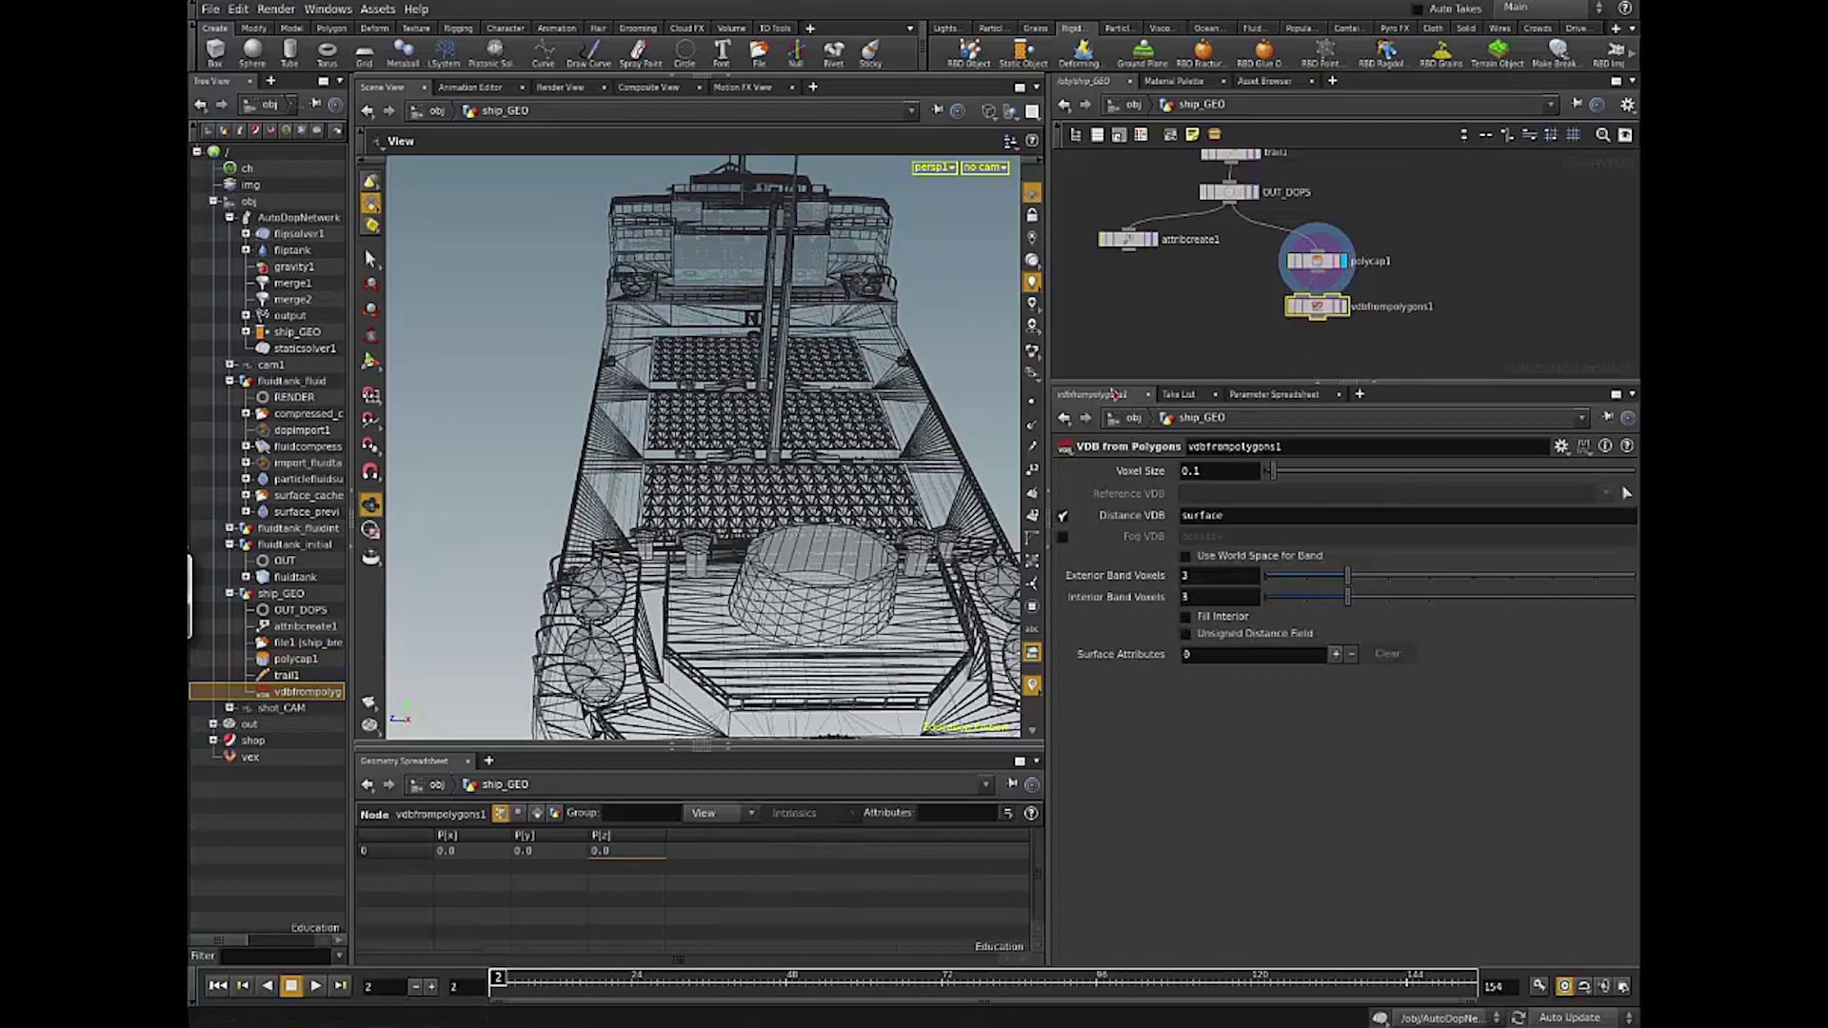
pyautogui.moveTo(819, 533); pyautogui.dragTo(1363, 368)
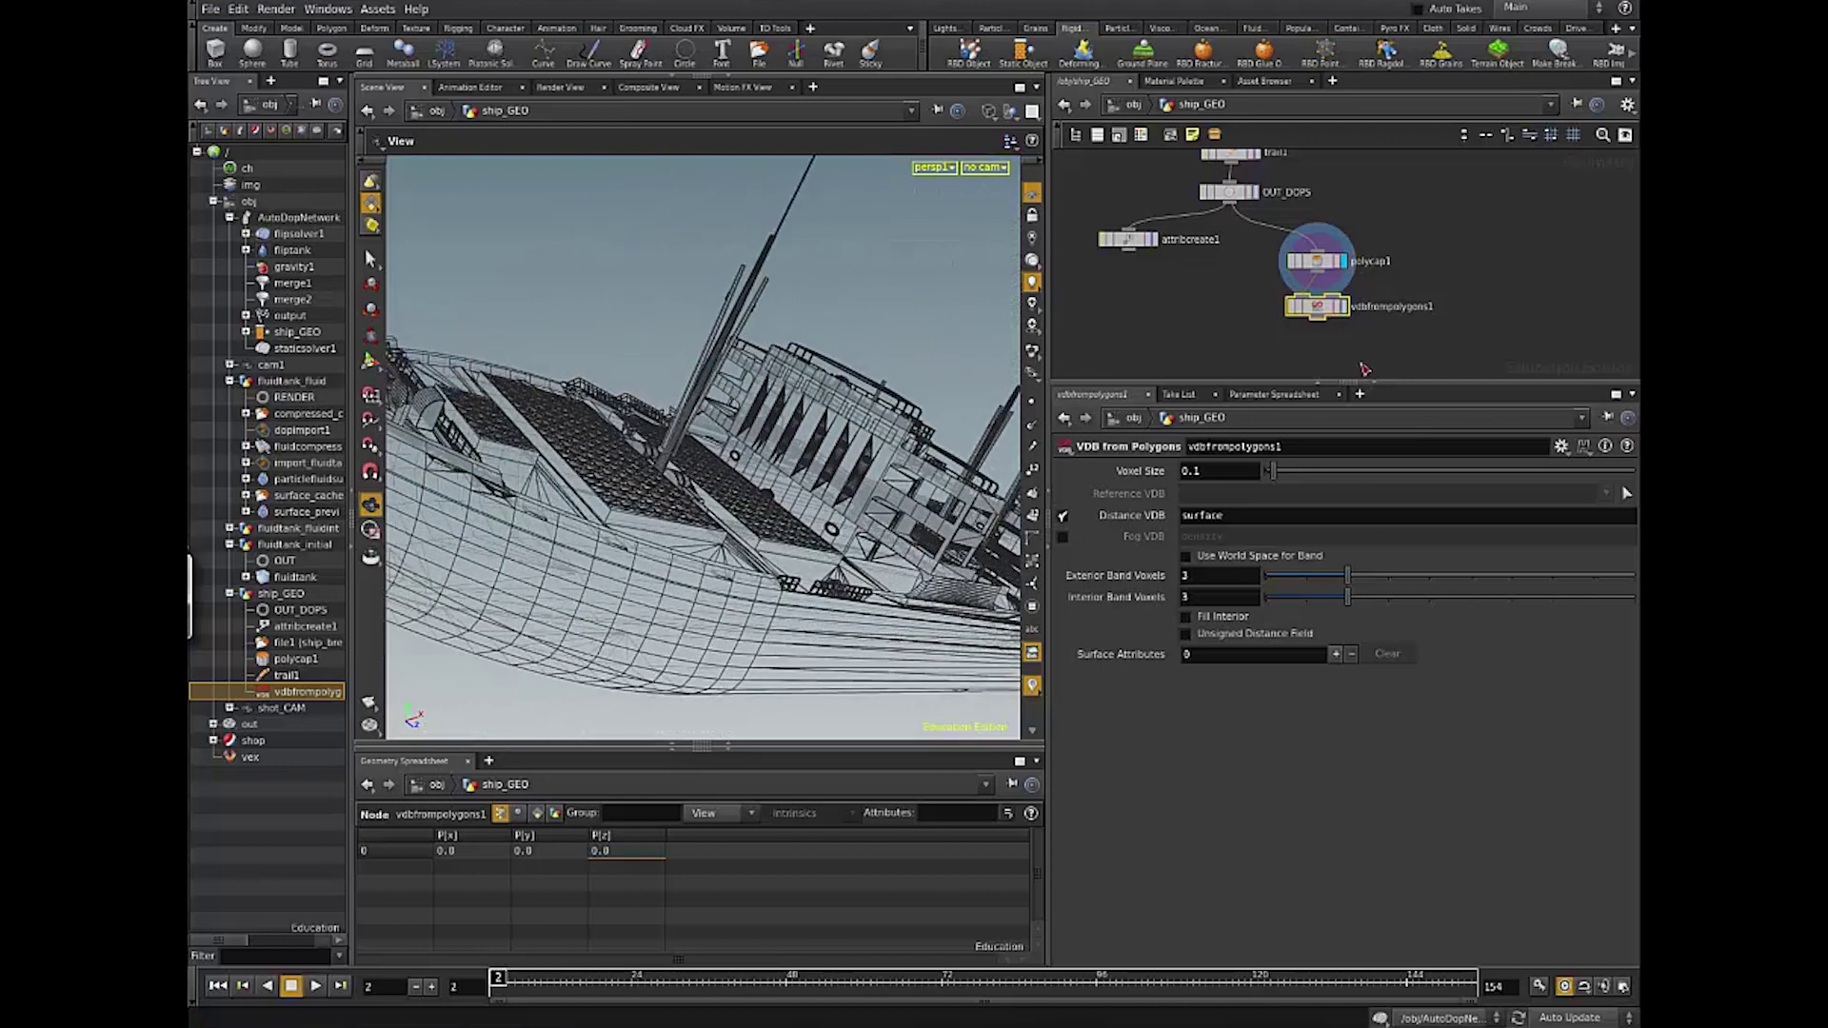
pyautogui.moveTo(1308, 310); pyautogui.dragTo(1318, 334)
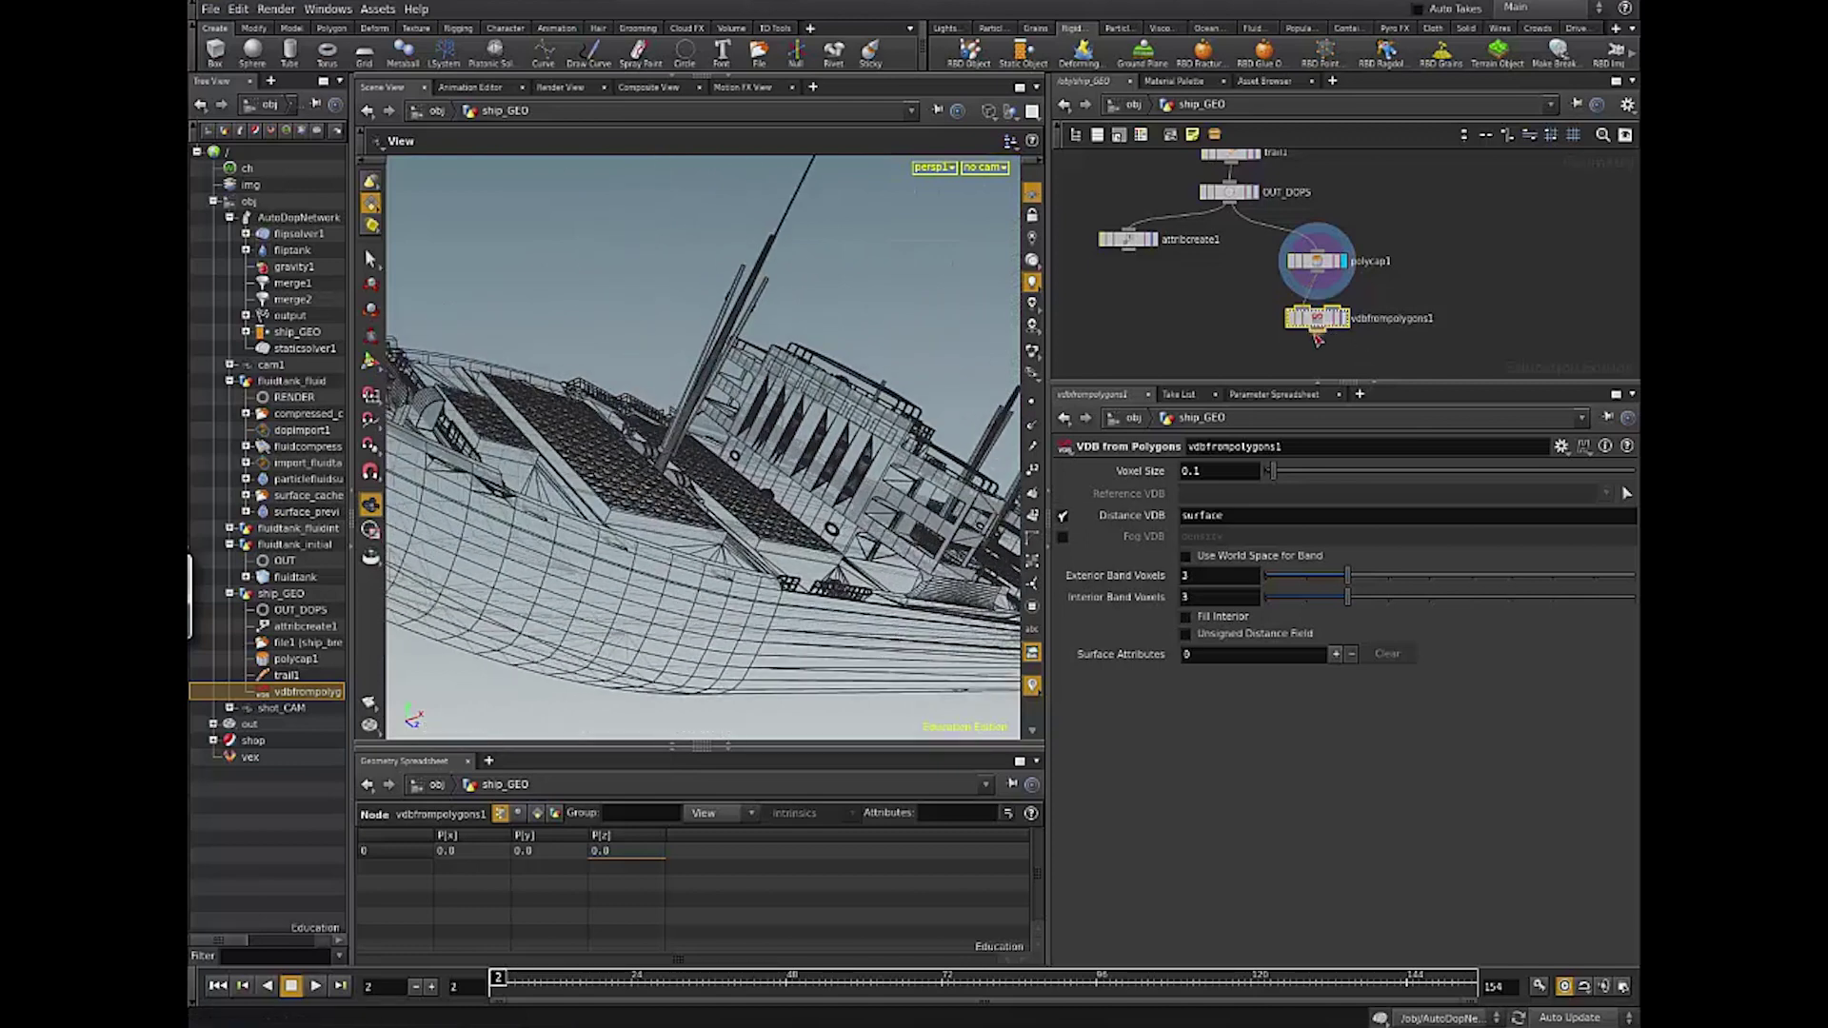
pyautogui.click(1342, 322)
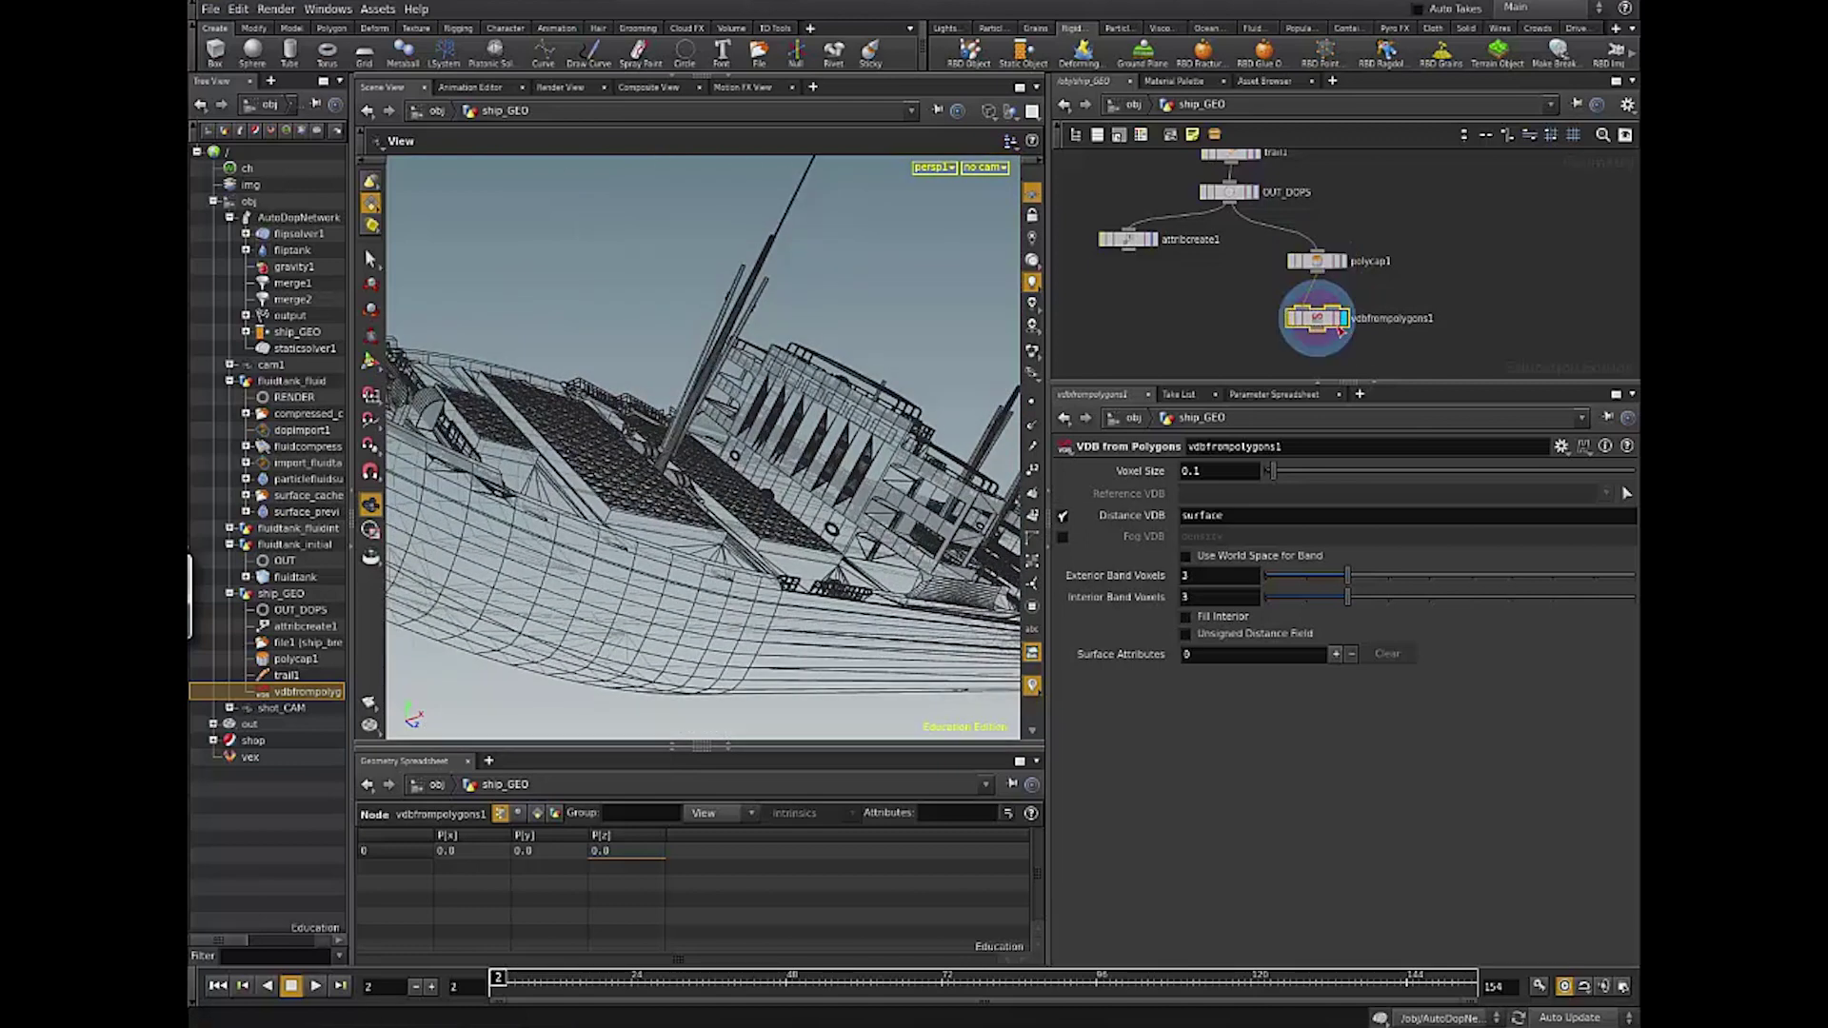
# Step: Examine the ship's VDB surface from several angles in wireframe and shaded display
pyautogui.moveTo(761, 570); pyautogui.dragTo(633, 499)
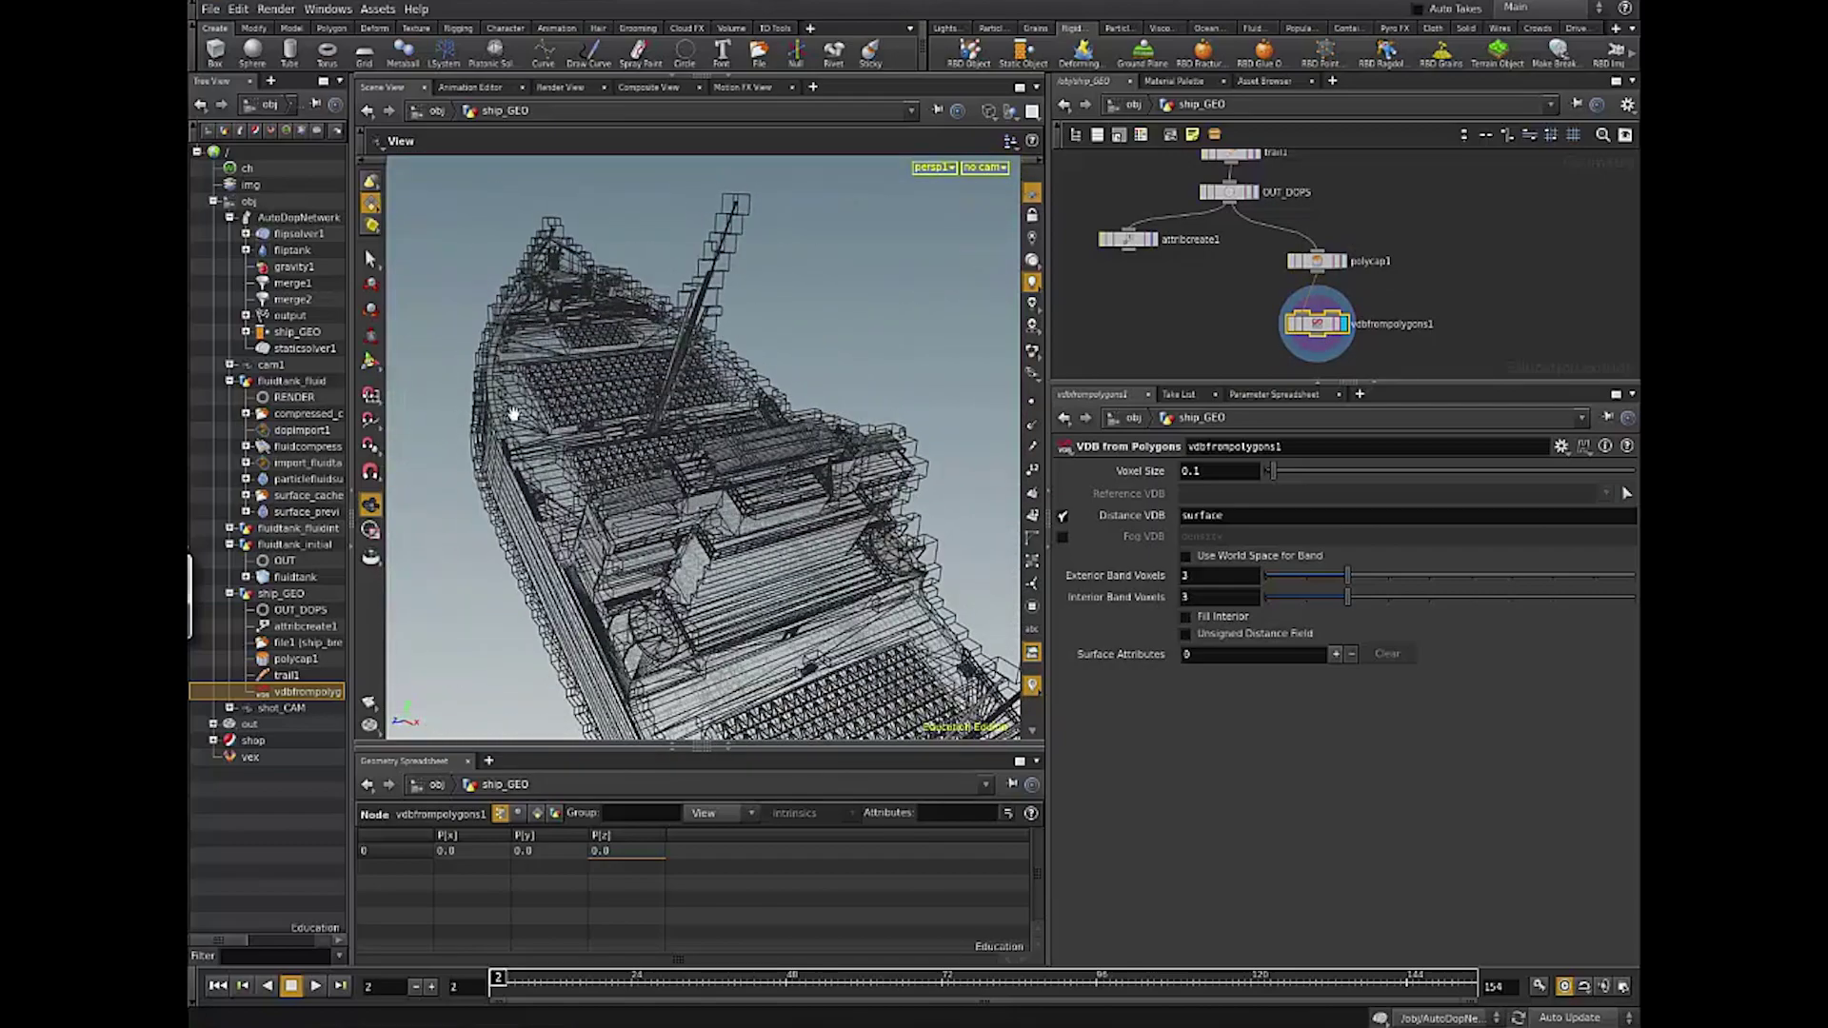
pyautogui.moveTo(695, 602); pyautogui.dragTo(988, 477)
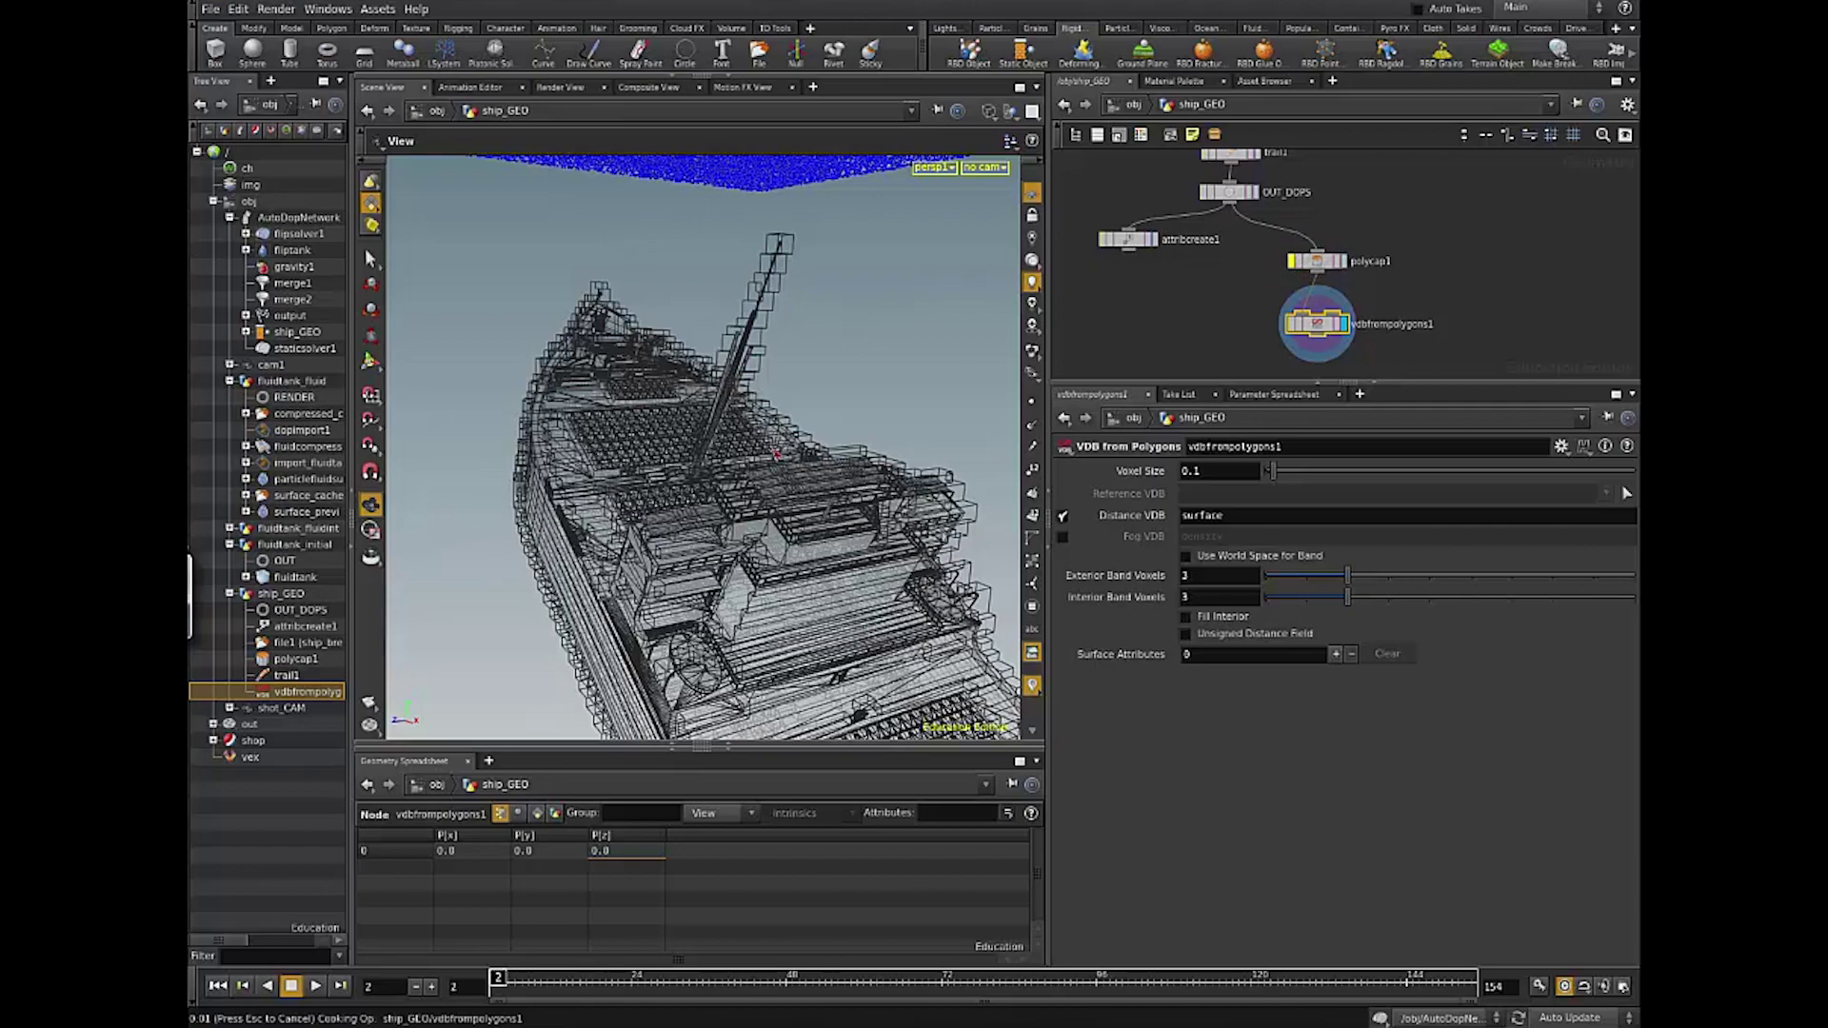
pyautogui.moveTo(734, 502); pyautogui.dragTo(702, 446)
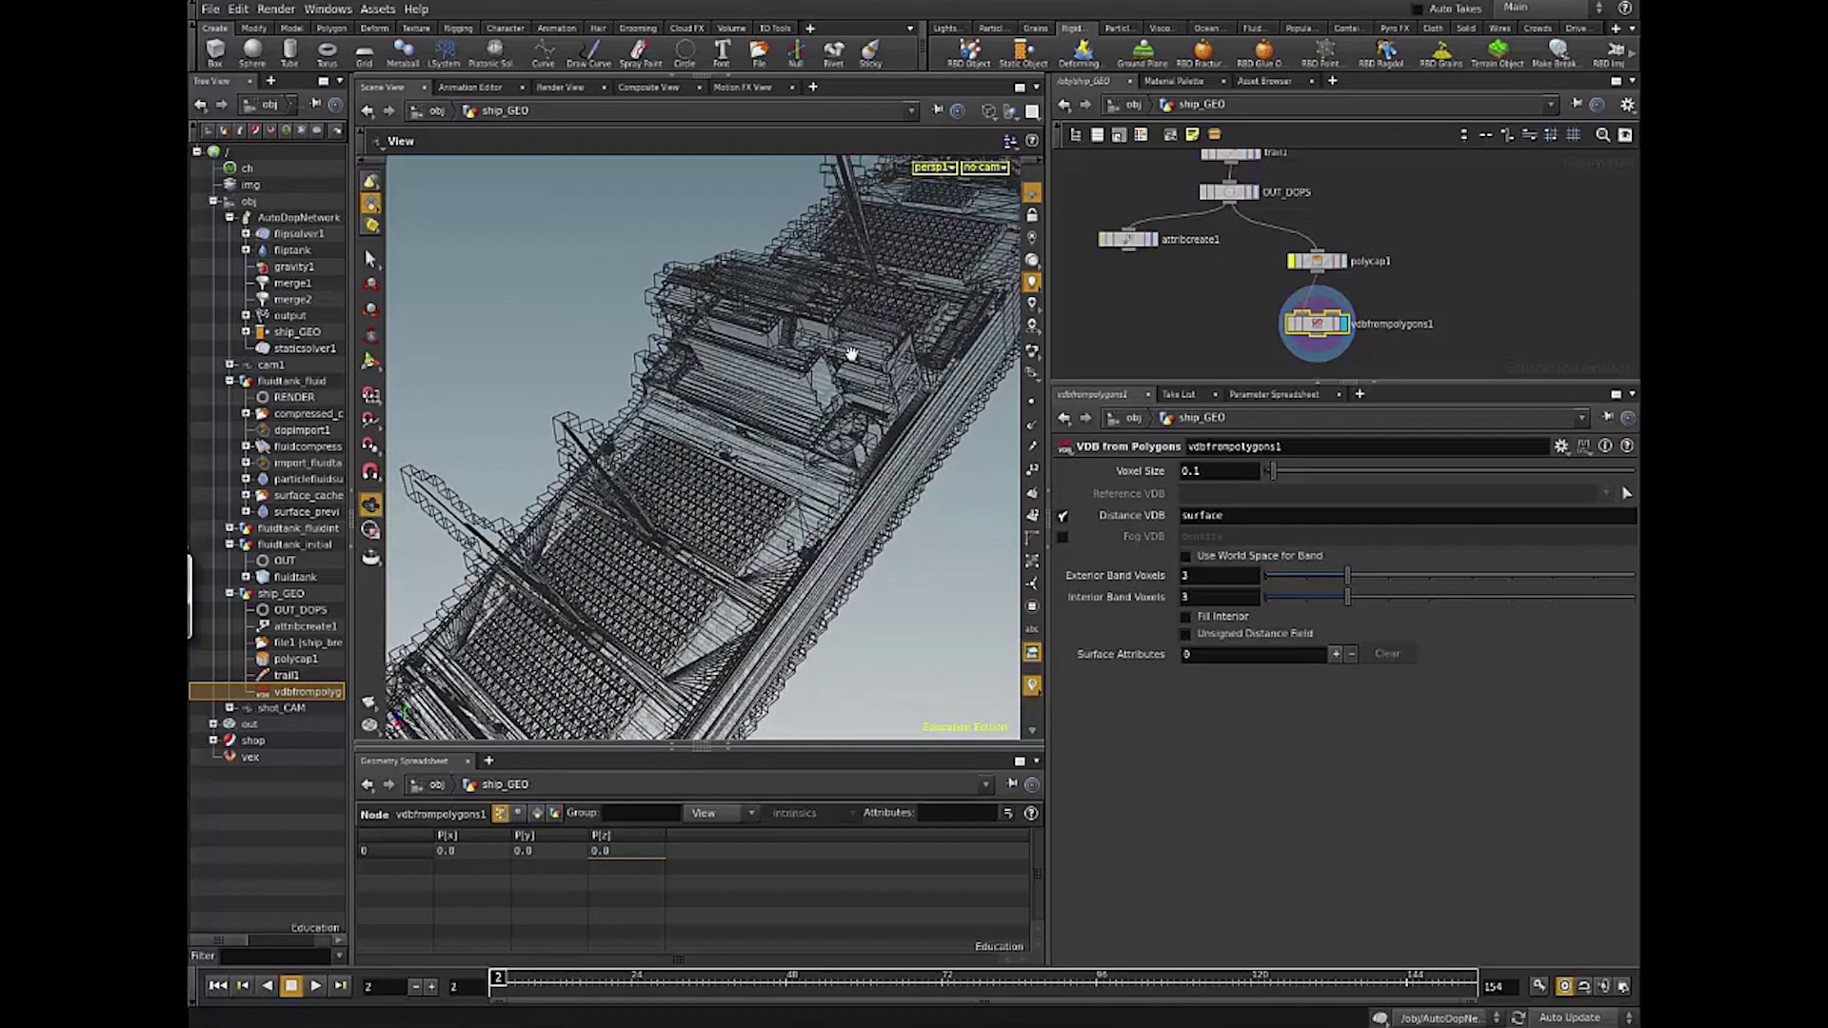
pyautogui.moveTo(883, 472); pyautogui.dragTo(684, 366)
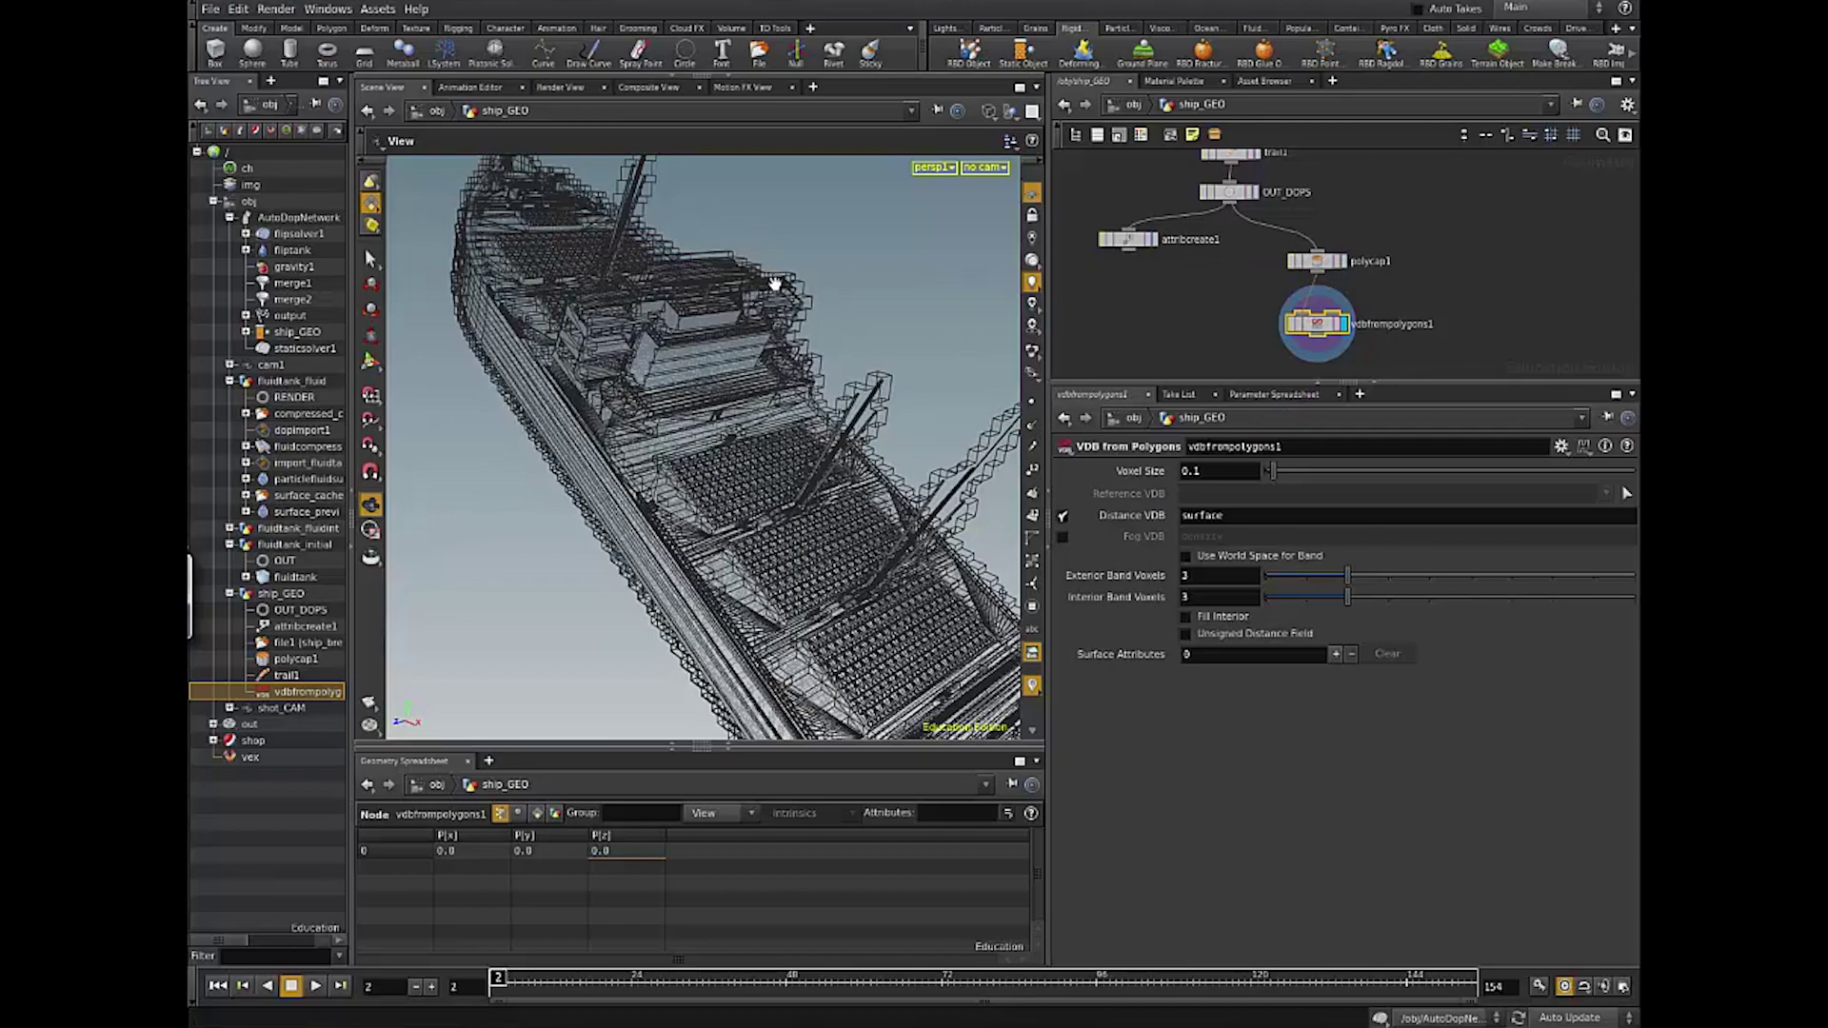
pyautogui.moveTo(775, 283); pyautogui.dragTo(752, 417)
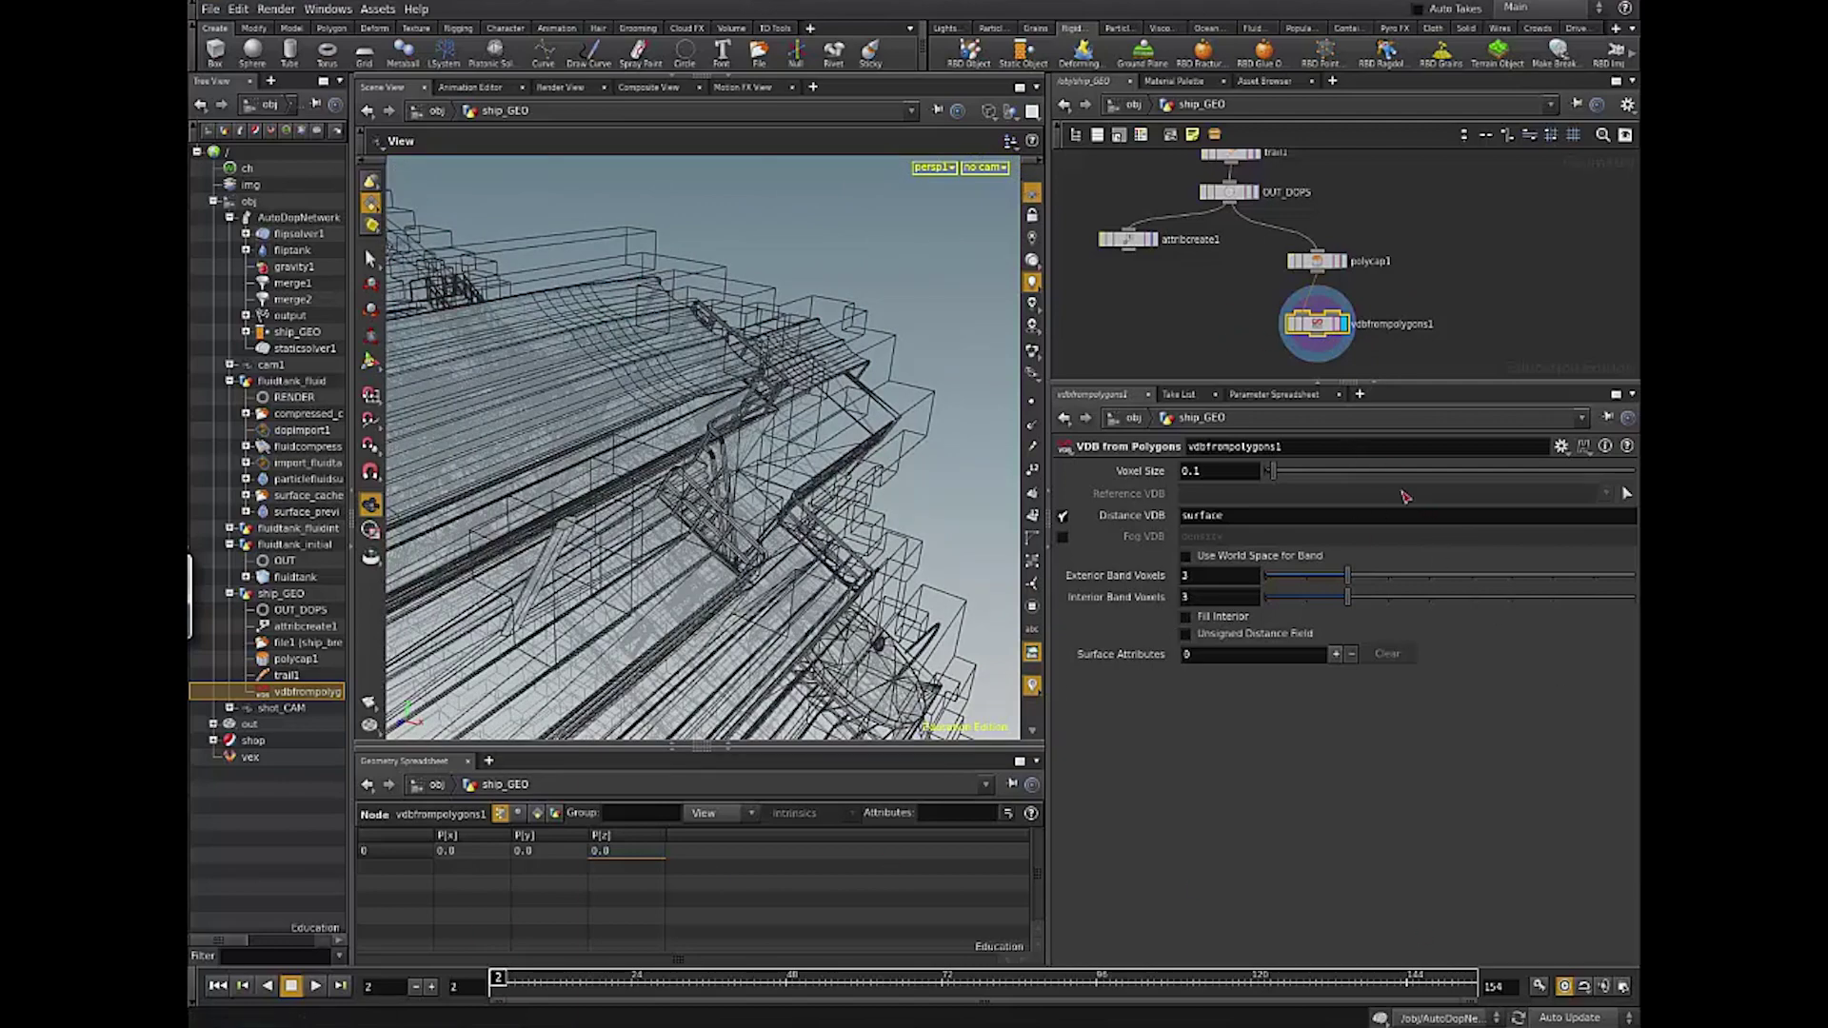
pyautogui.moveTo(752, 409); pyautogui.dragTo(819, 373)
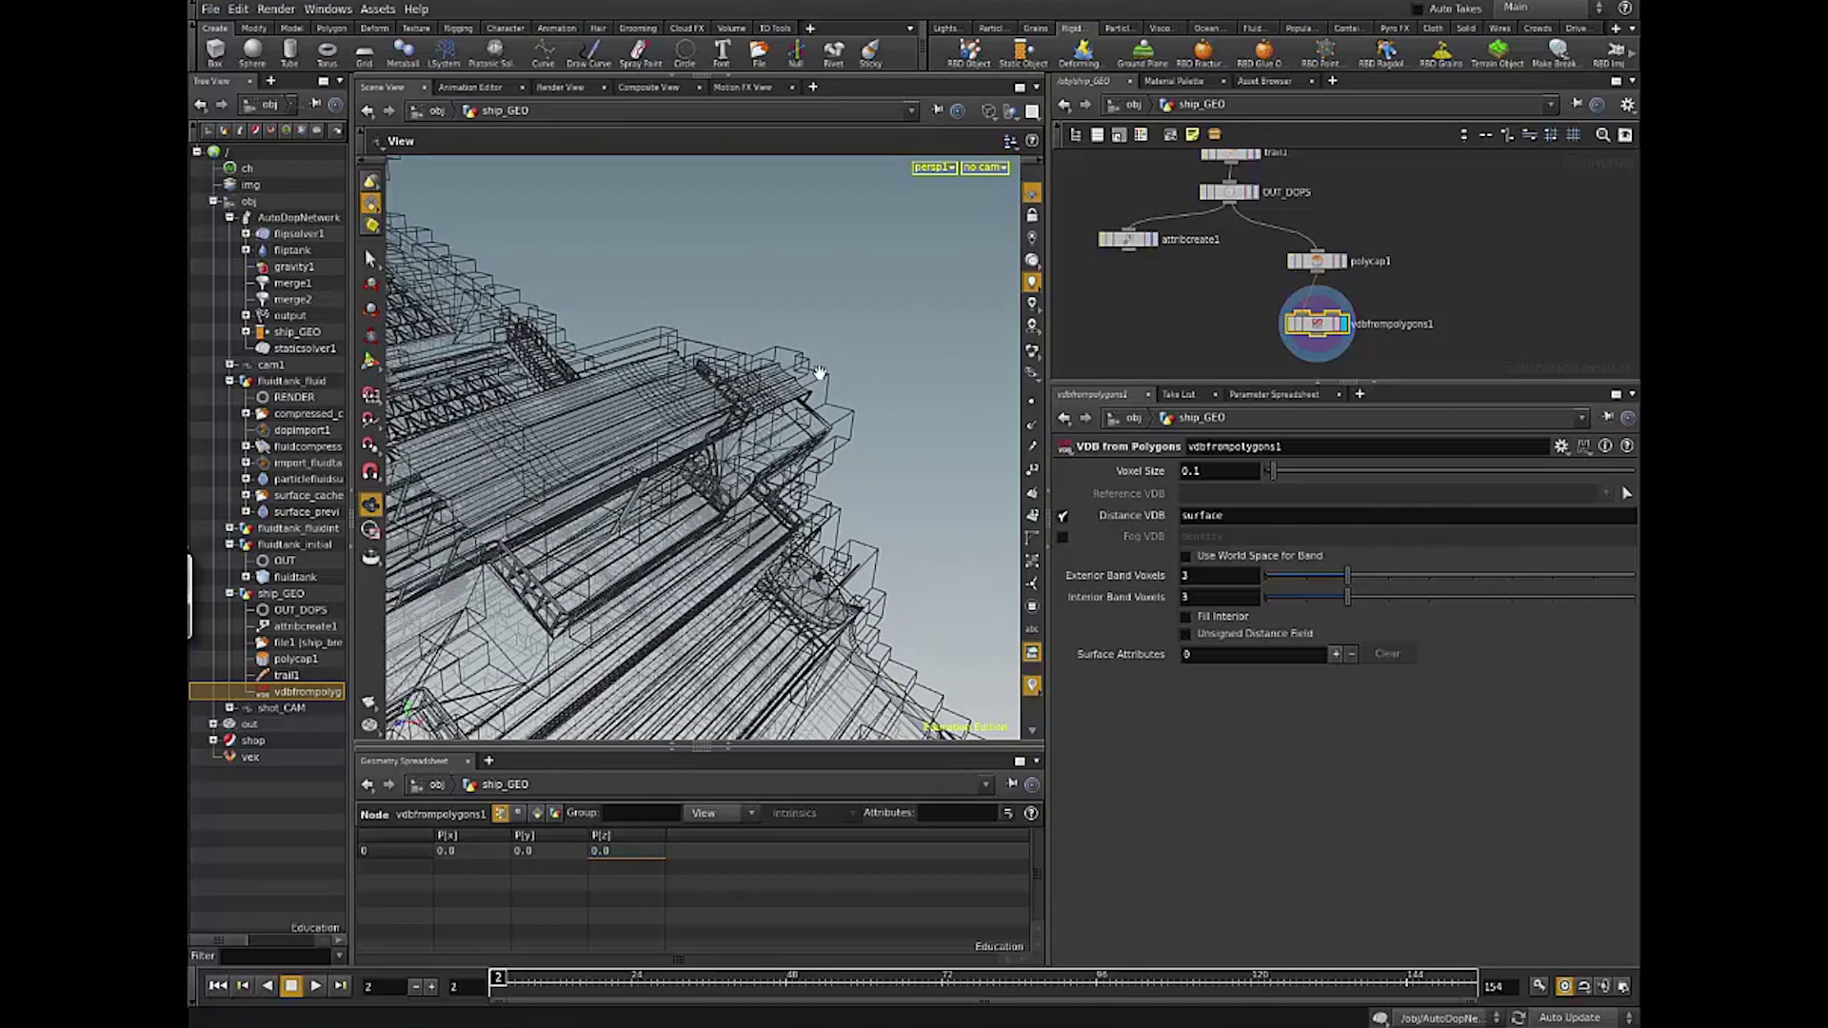
pyautogui.moveTo(1326, 125); pyautogui.dragTo(1307, 217, button='middle')
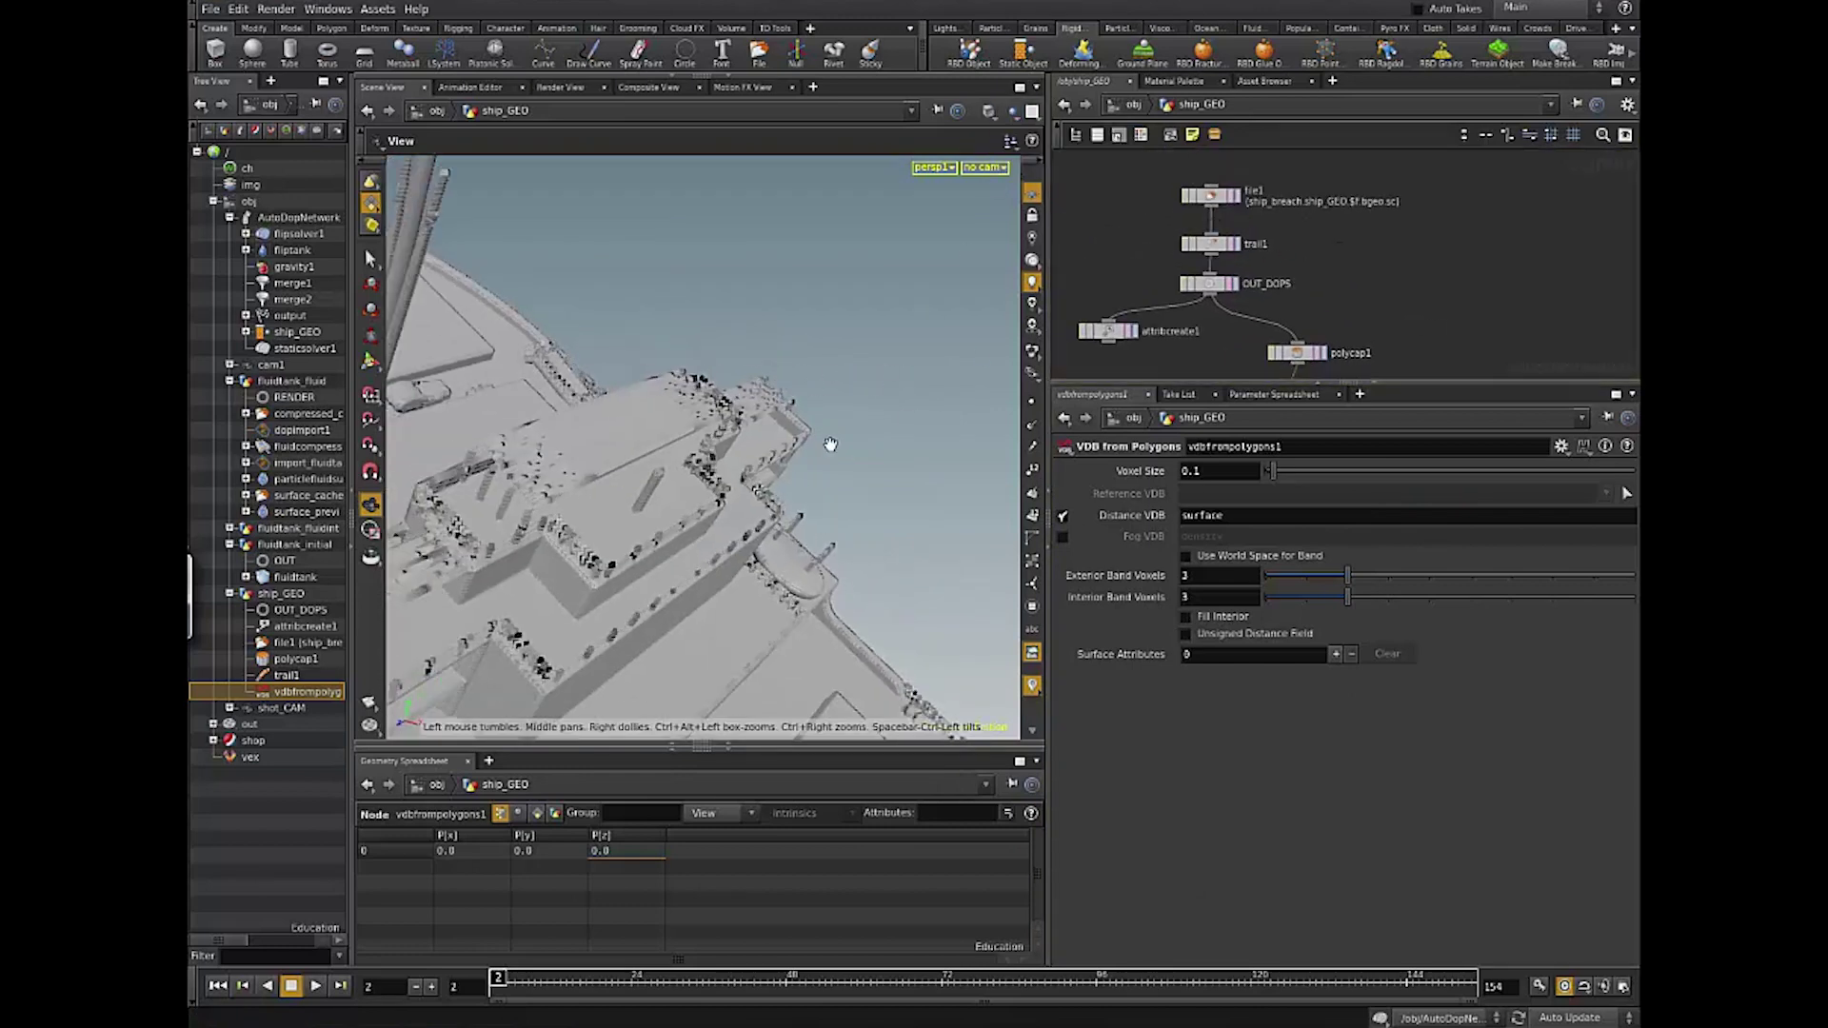
pyautogui.moveTo(830, 445); pyautogui.dragTo(825, 531)
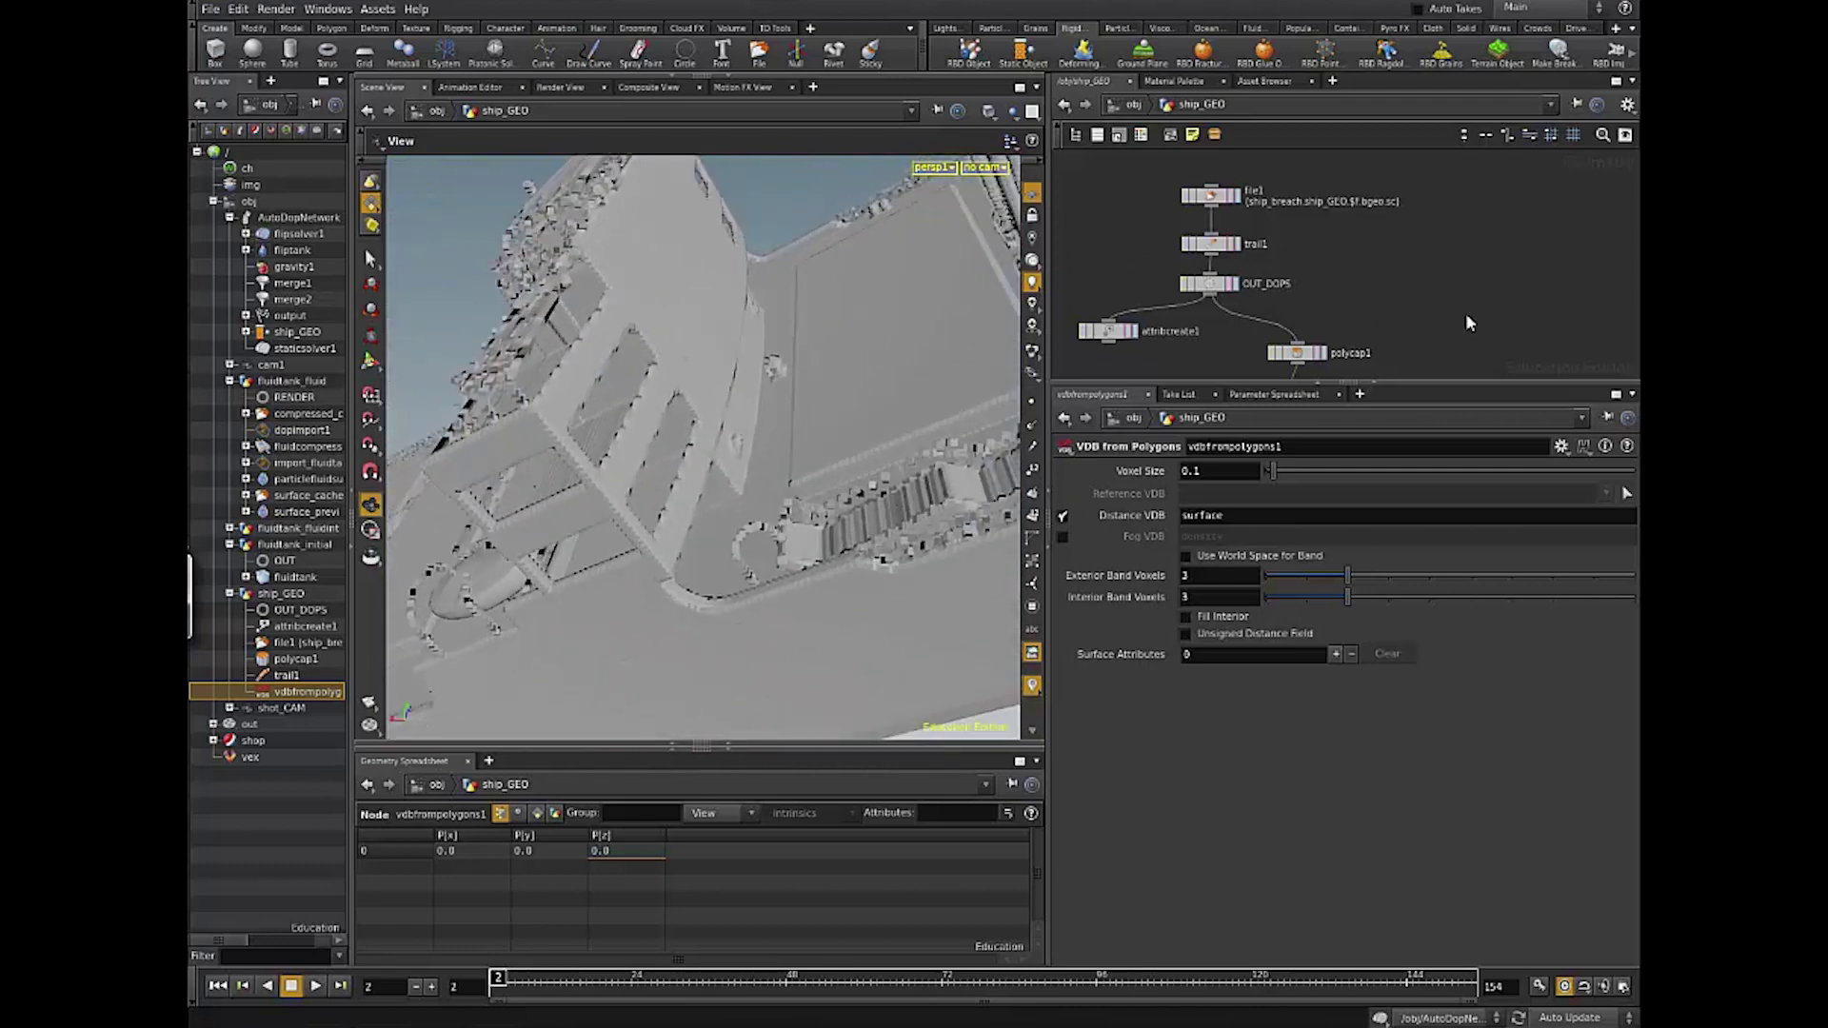
pyautogui.moveTo(1466, 324); pyautogui.dragTo(1401, 255, button='middle')
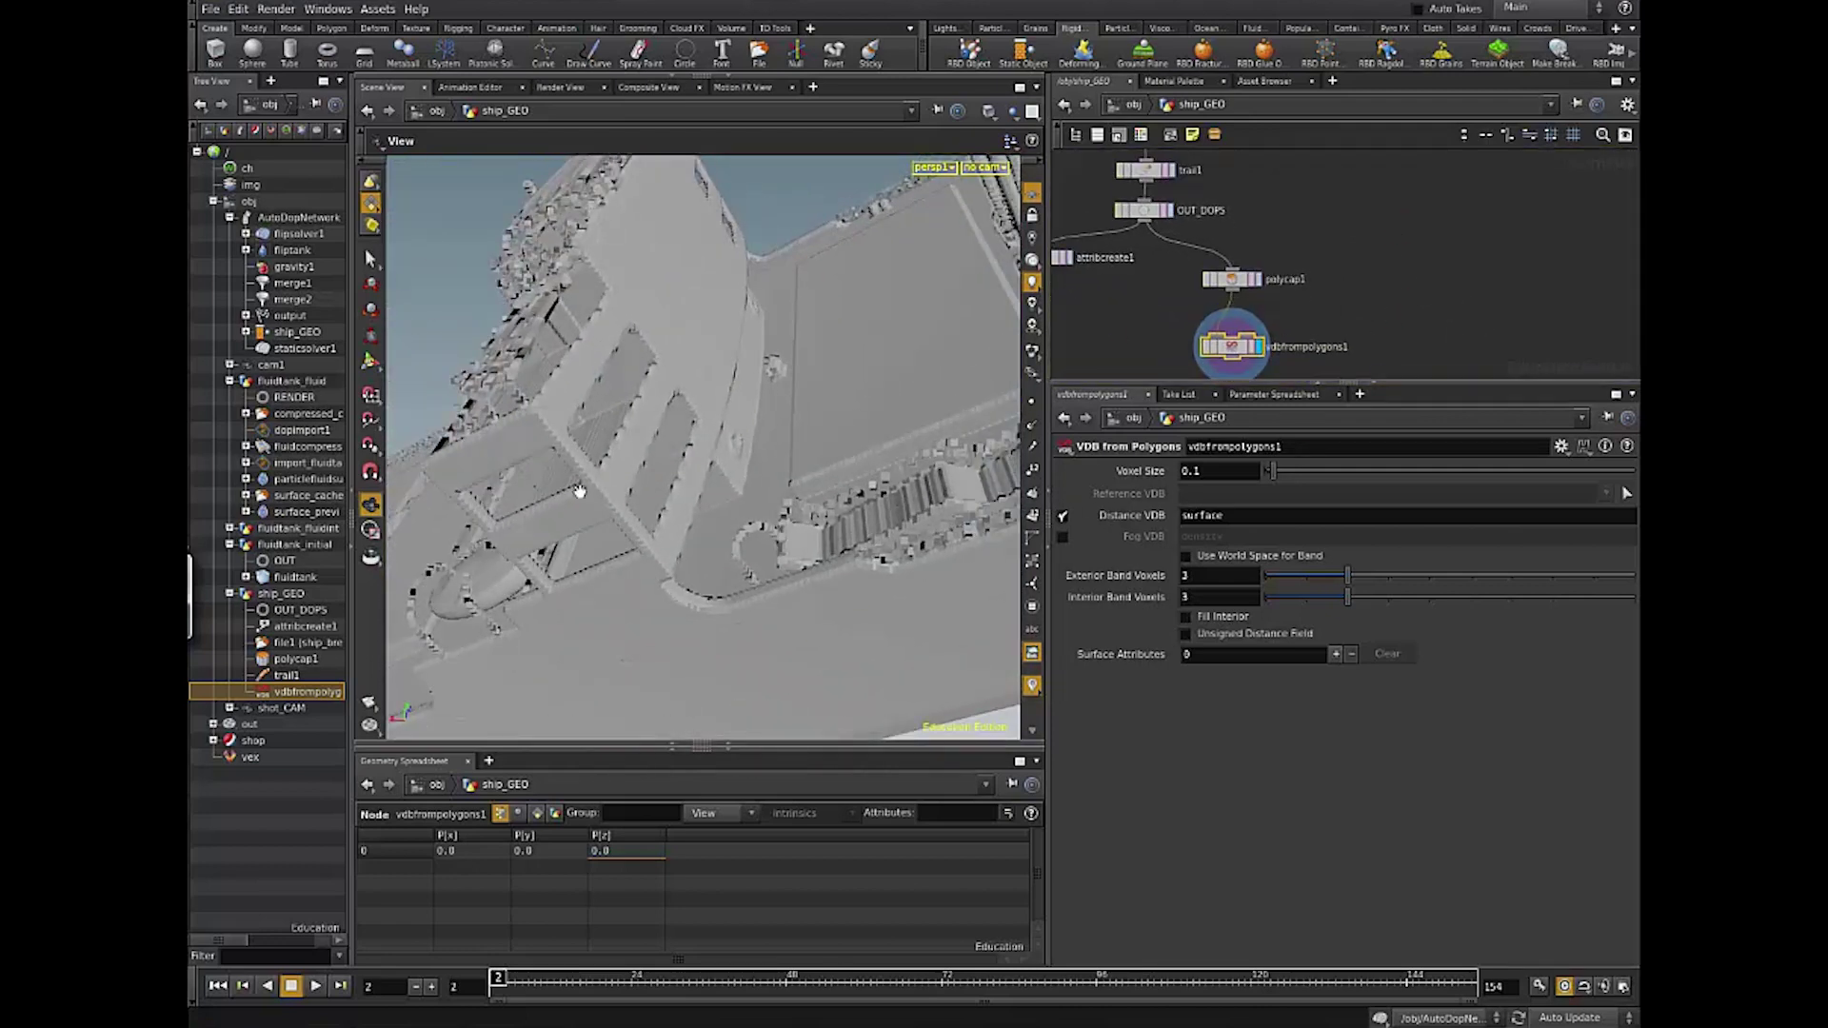
# Step: Inspect the voxel detail of the ship's VDB surface along the deck edges and superstructure
pyautogui.moveTo(579, 492); pyautogui.dragTo(731, 425)
pyautogui.scroll(-10, 598, 372)
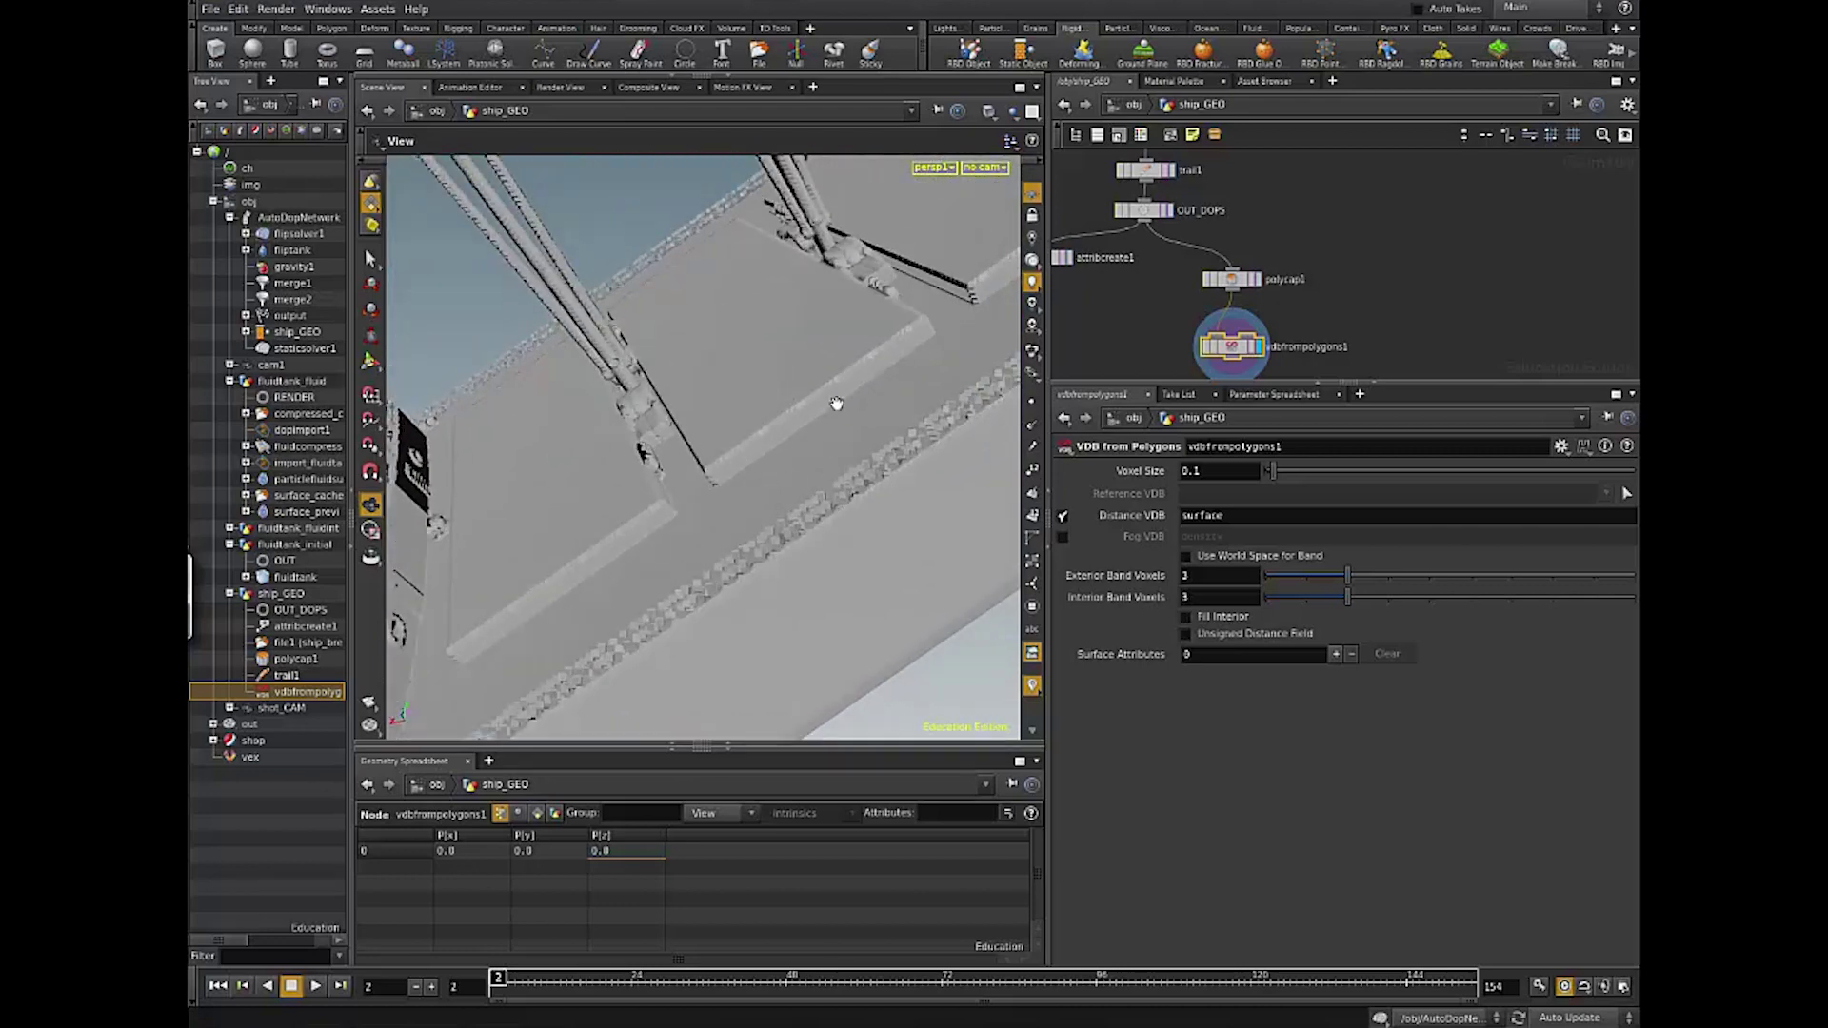
pyautogui.moveTo(836, 404); pyautogui.dragTo(928, 350)
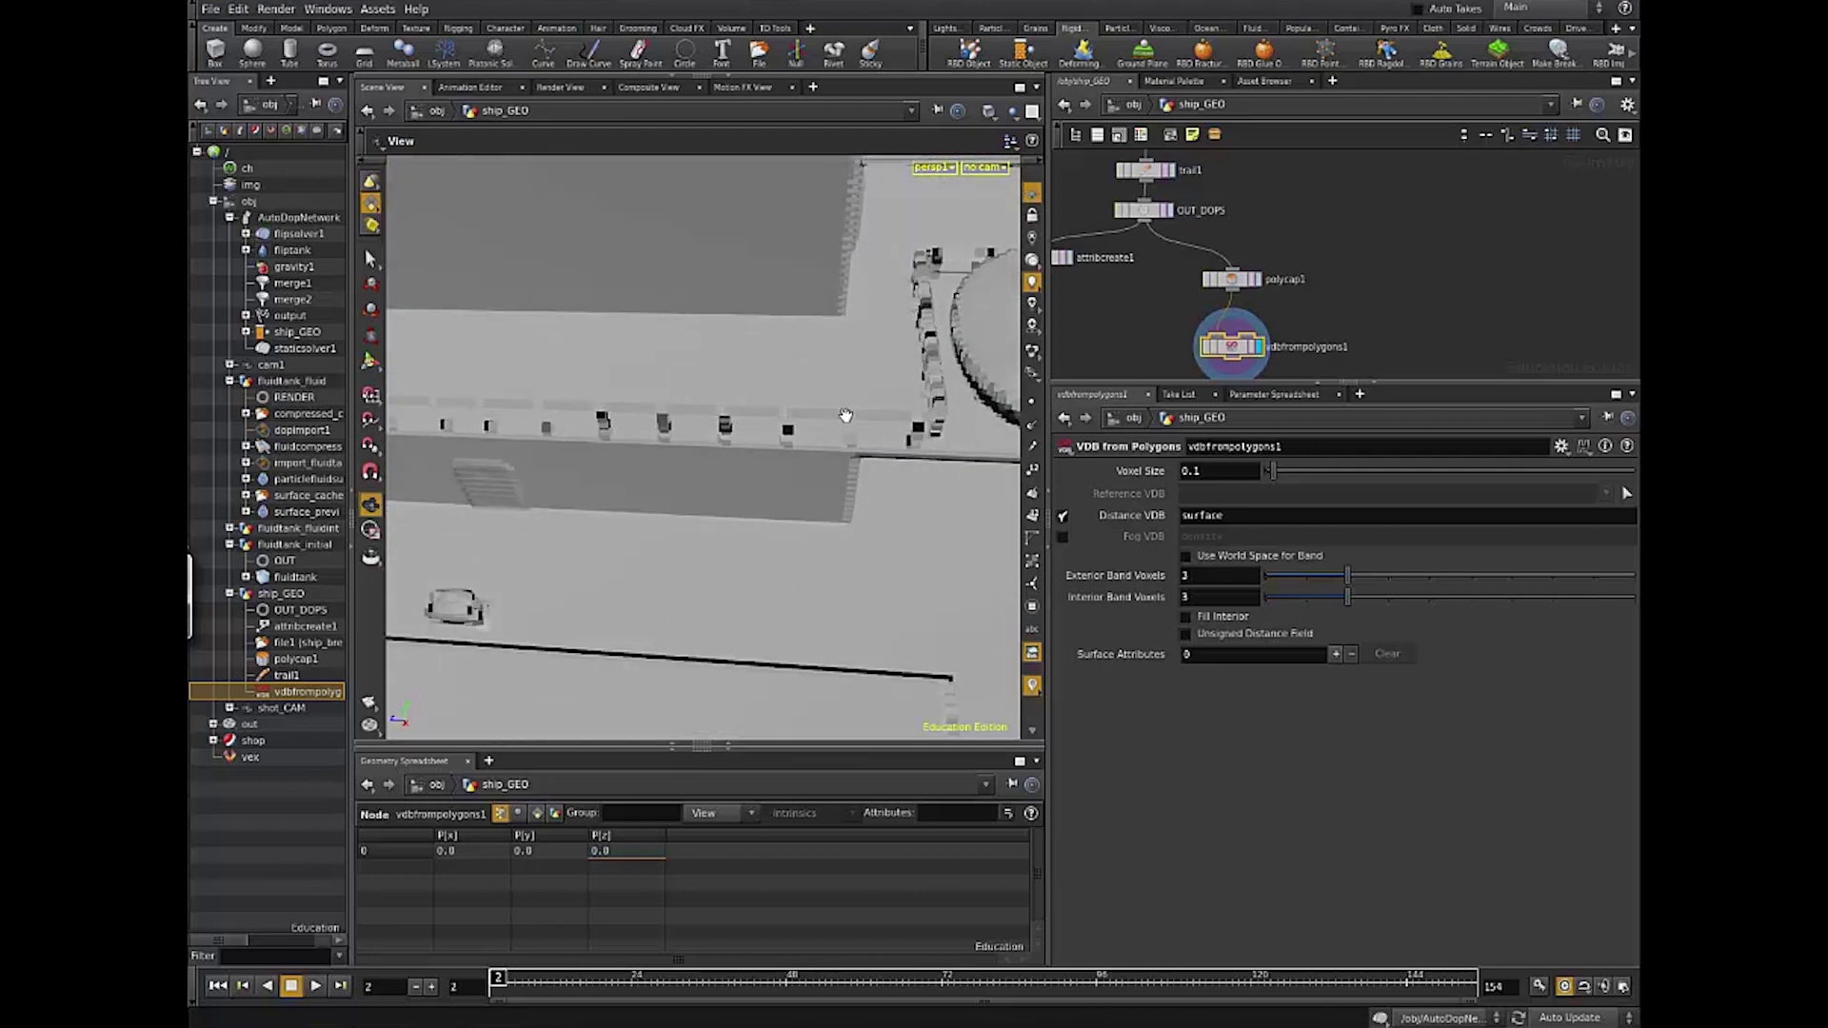
pyautogui.moveTo(845, 416); pyautogui.dragTo(954, 386)
pyautogui.moveTo(1084, 295); pyautogui.dragTo(1126, 361, button='middle')
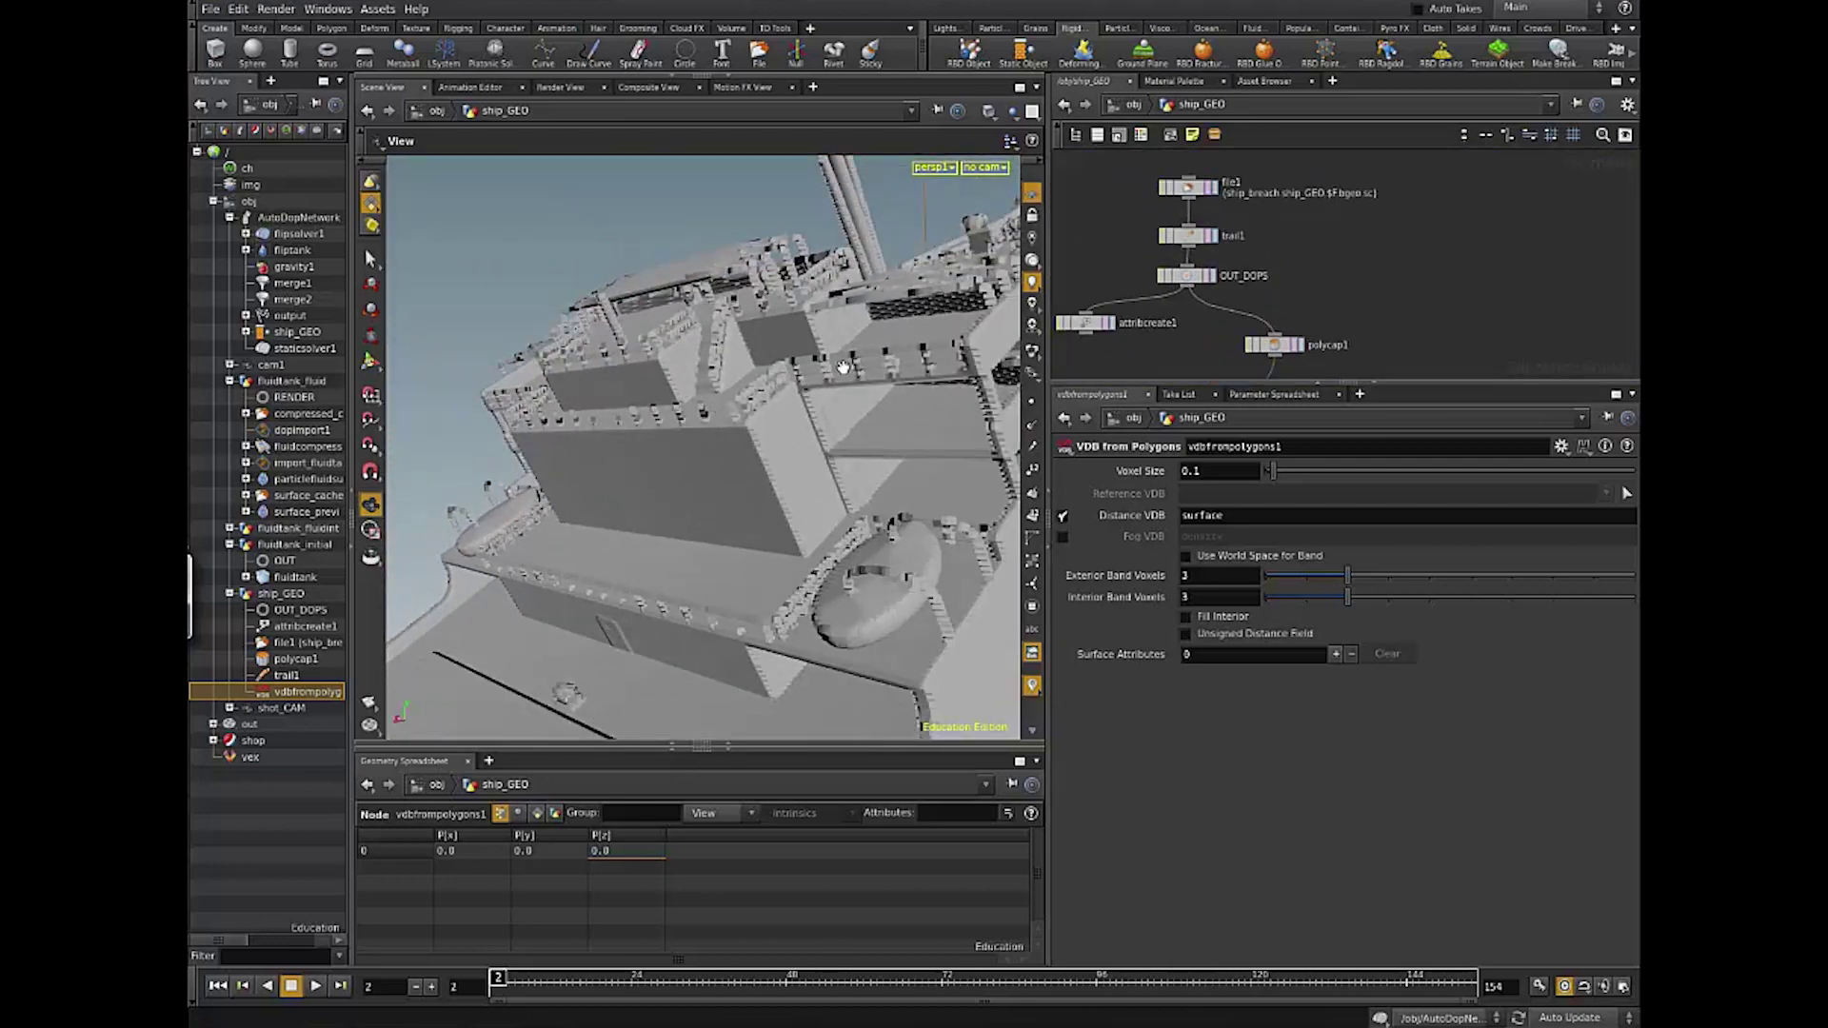
pyautogui.moveTo(894, 452); pyautogui.dragTo(1029, 515)
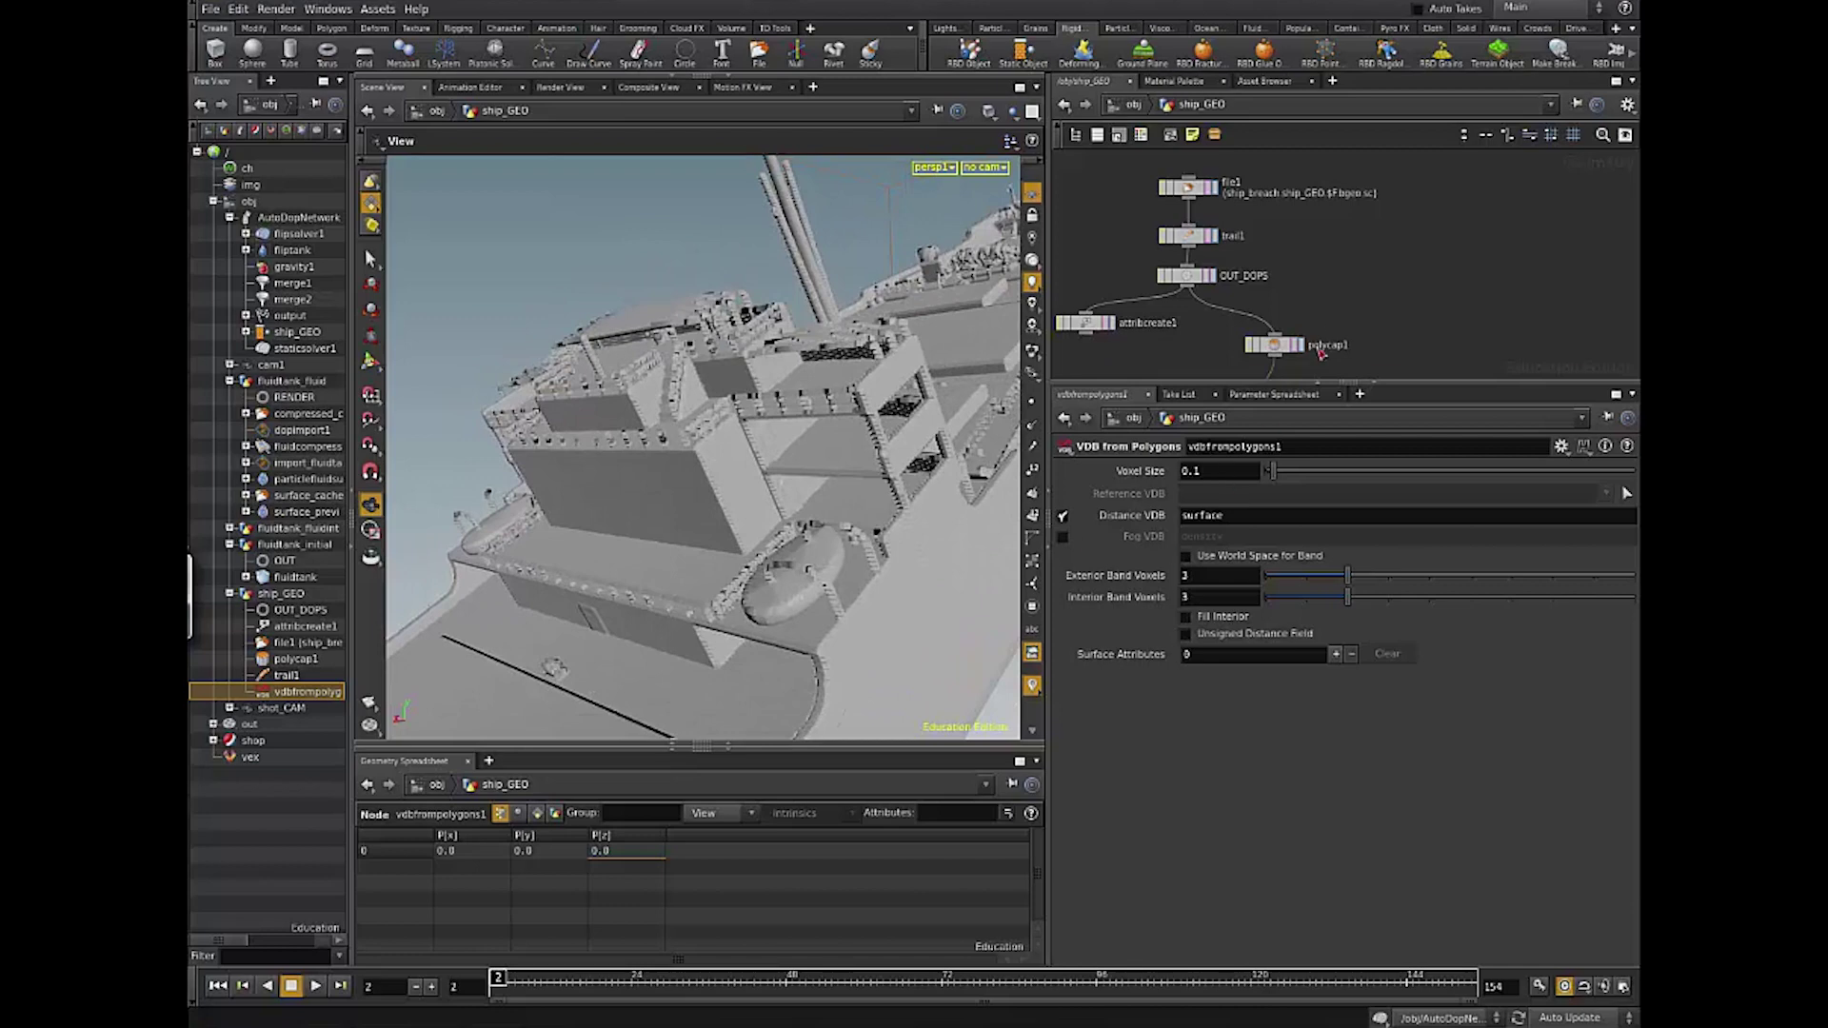
# Step: Set the Voxel Size of the VDB from Polygons node to 0.08 and inspect the recomputed surface
pyautogui.moveTo(1321, 353); pyautogui.dragTo(1298, 311, button='middle')
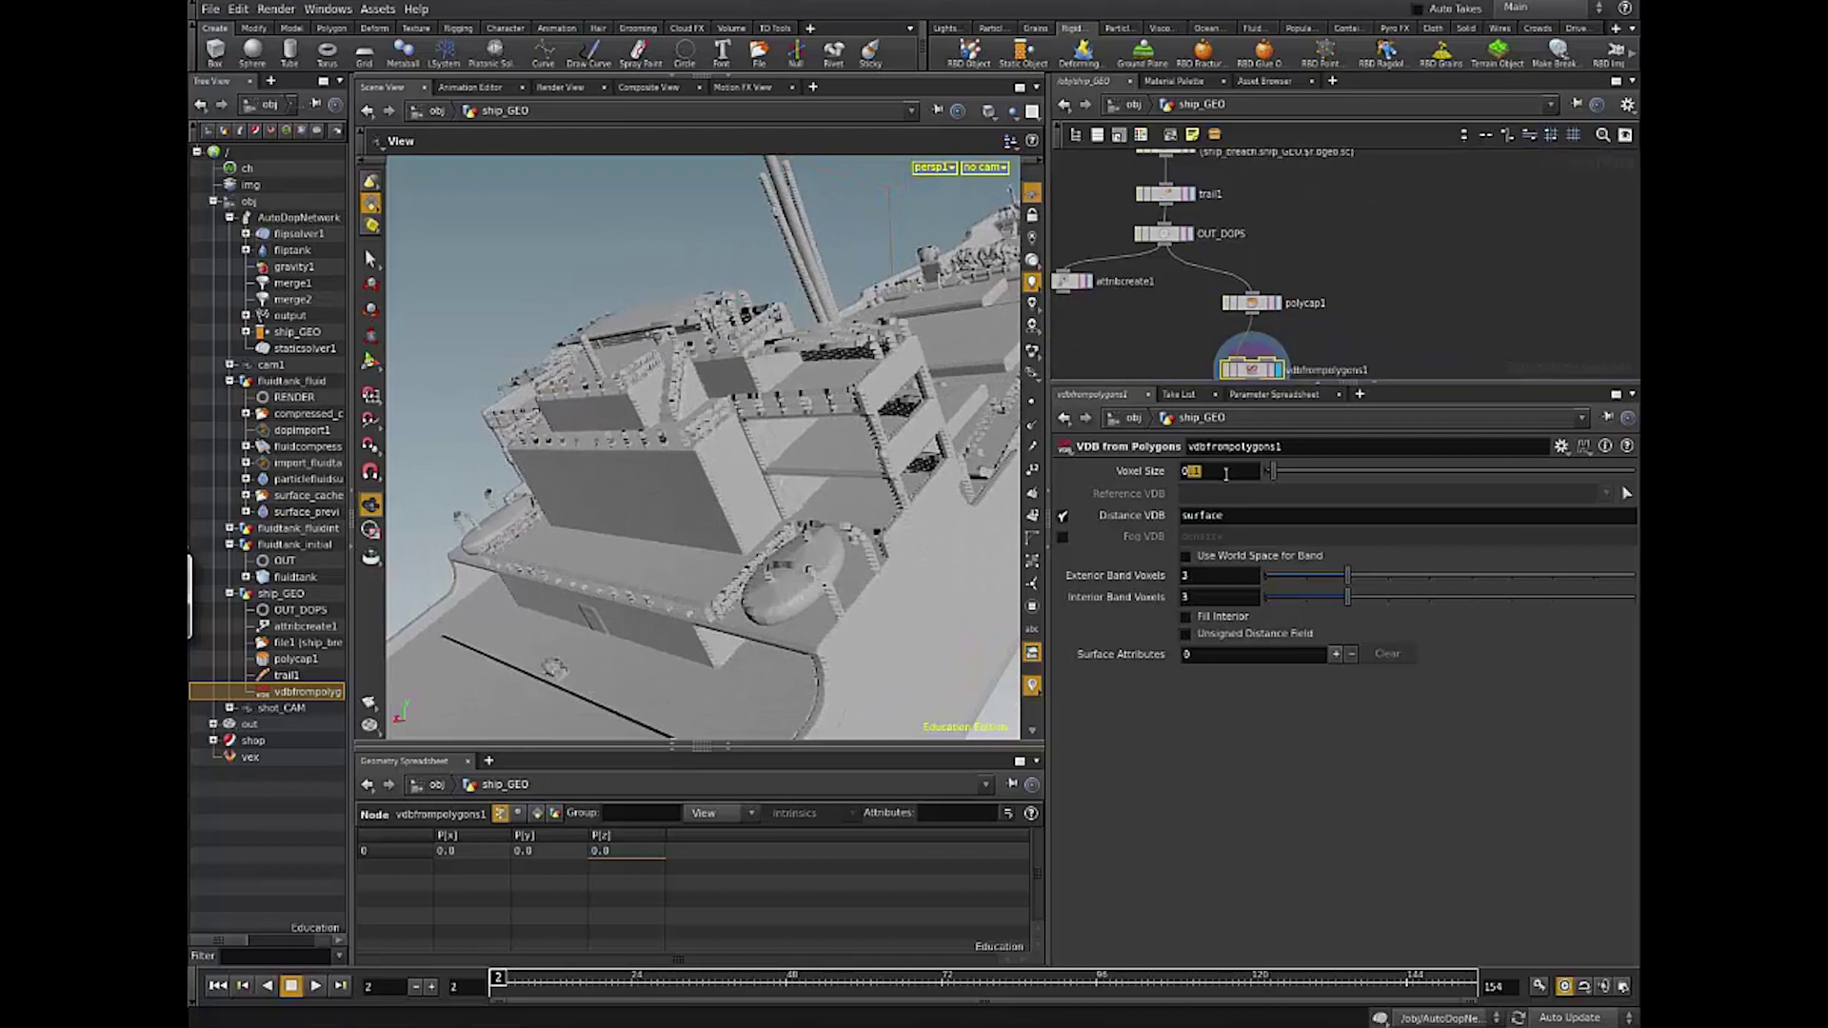
pyautogui.write('.1')
pyautogui.press('Return')
pyautogui.click(1212, 479)
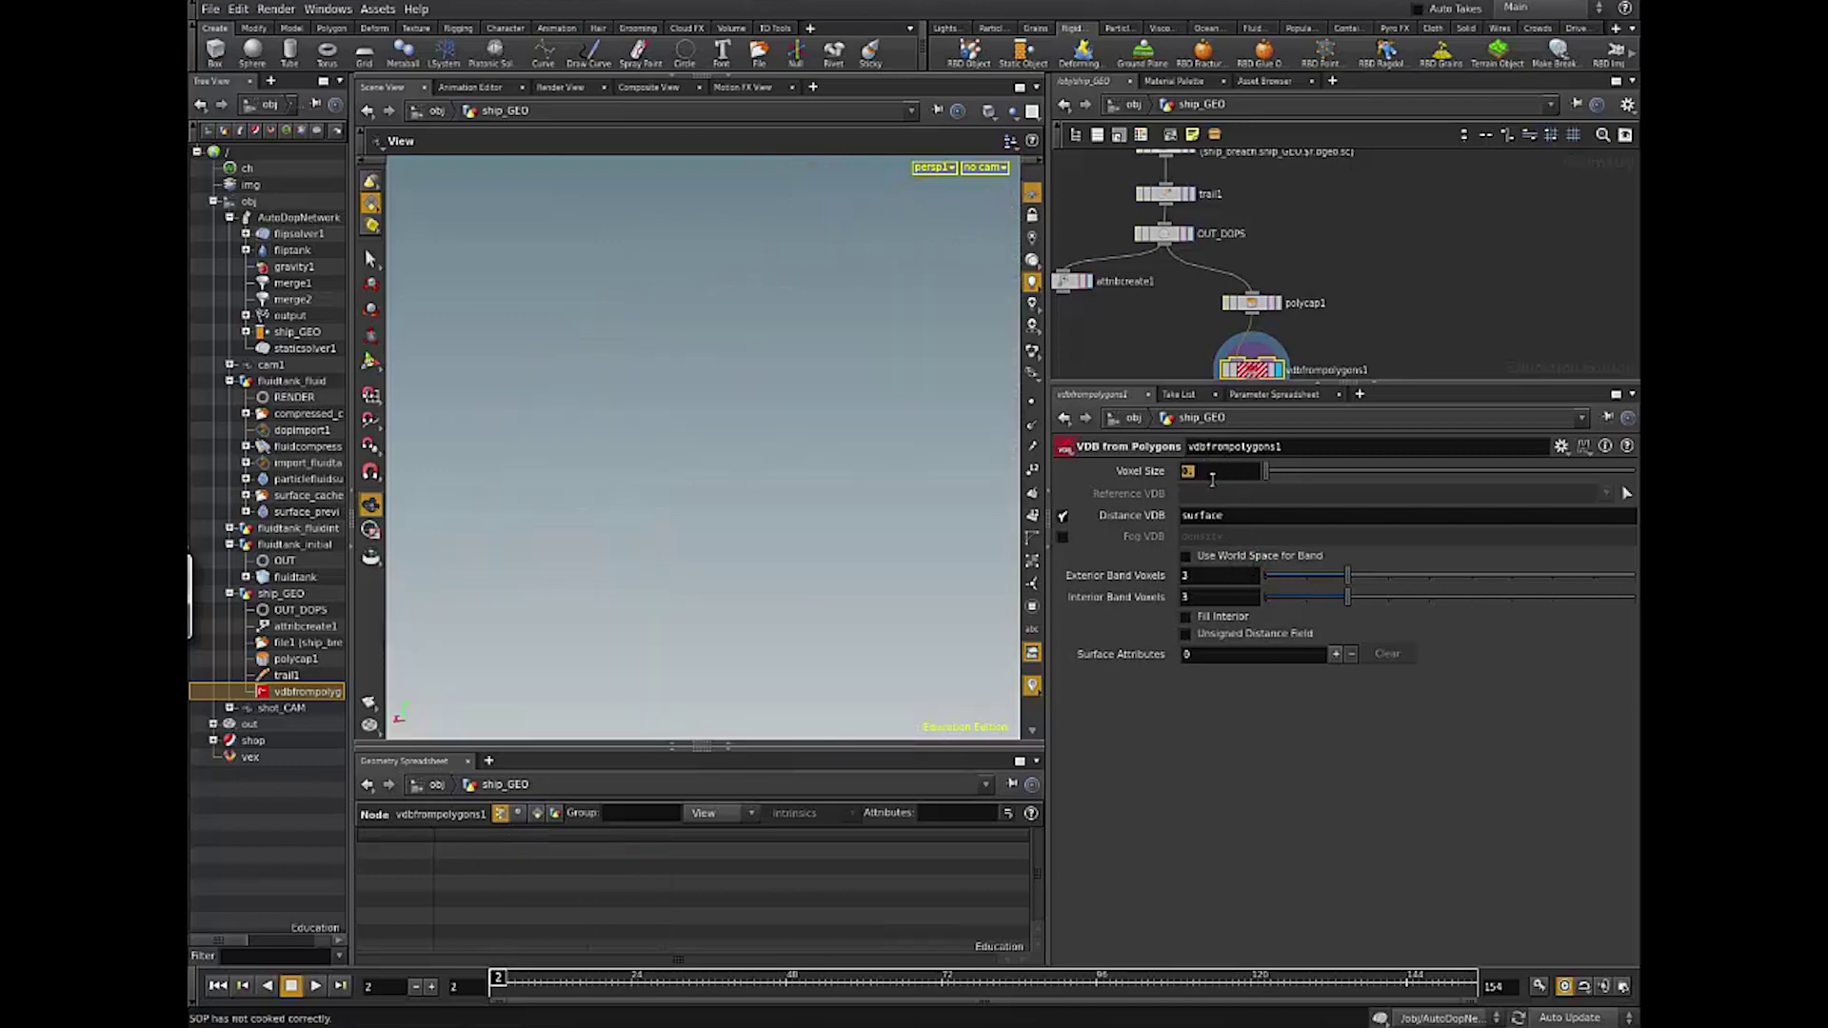
pyautogui.write('0.08')
pyautogui.press('Return')
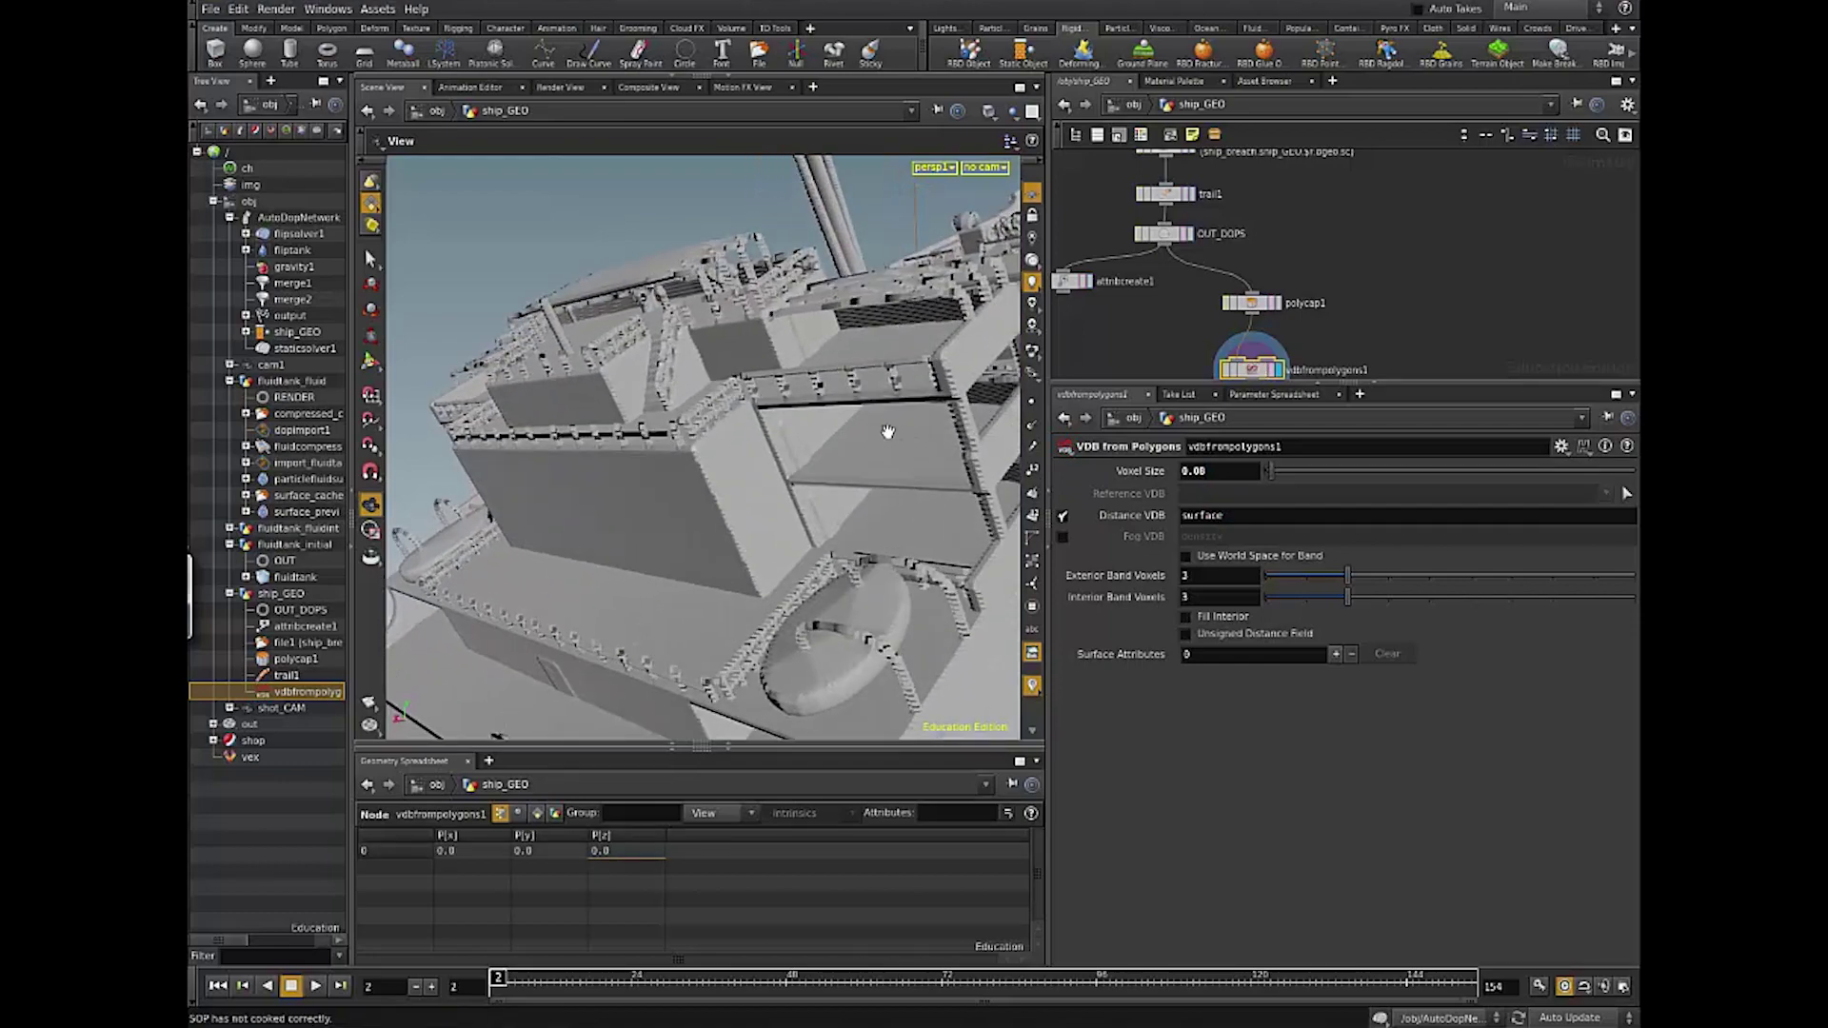
pyautogui.keyDown('alt'); pyautogui.moveTo(912, 392); pyautogui.dragTo(885, 526); pyautogui.keyUp('alt')
pyautogui.keyDown('alt'); pyautogui.moveTo(780, 492); pyautogui.dragTo(803, 388); pyautogui.keyUp('alt')
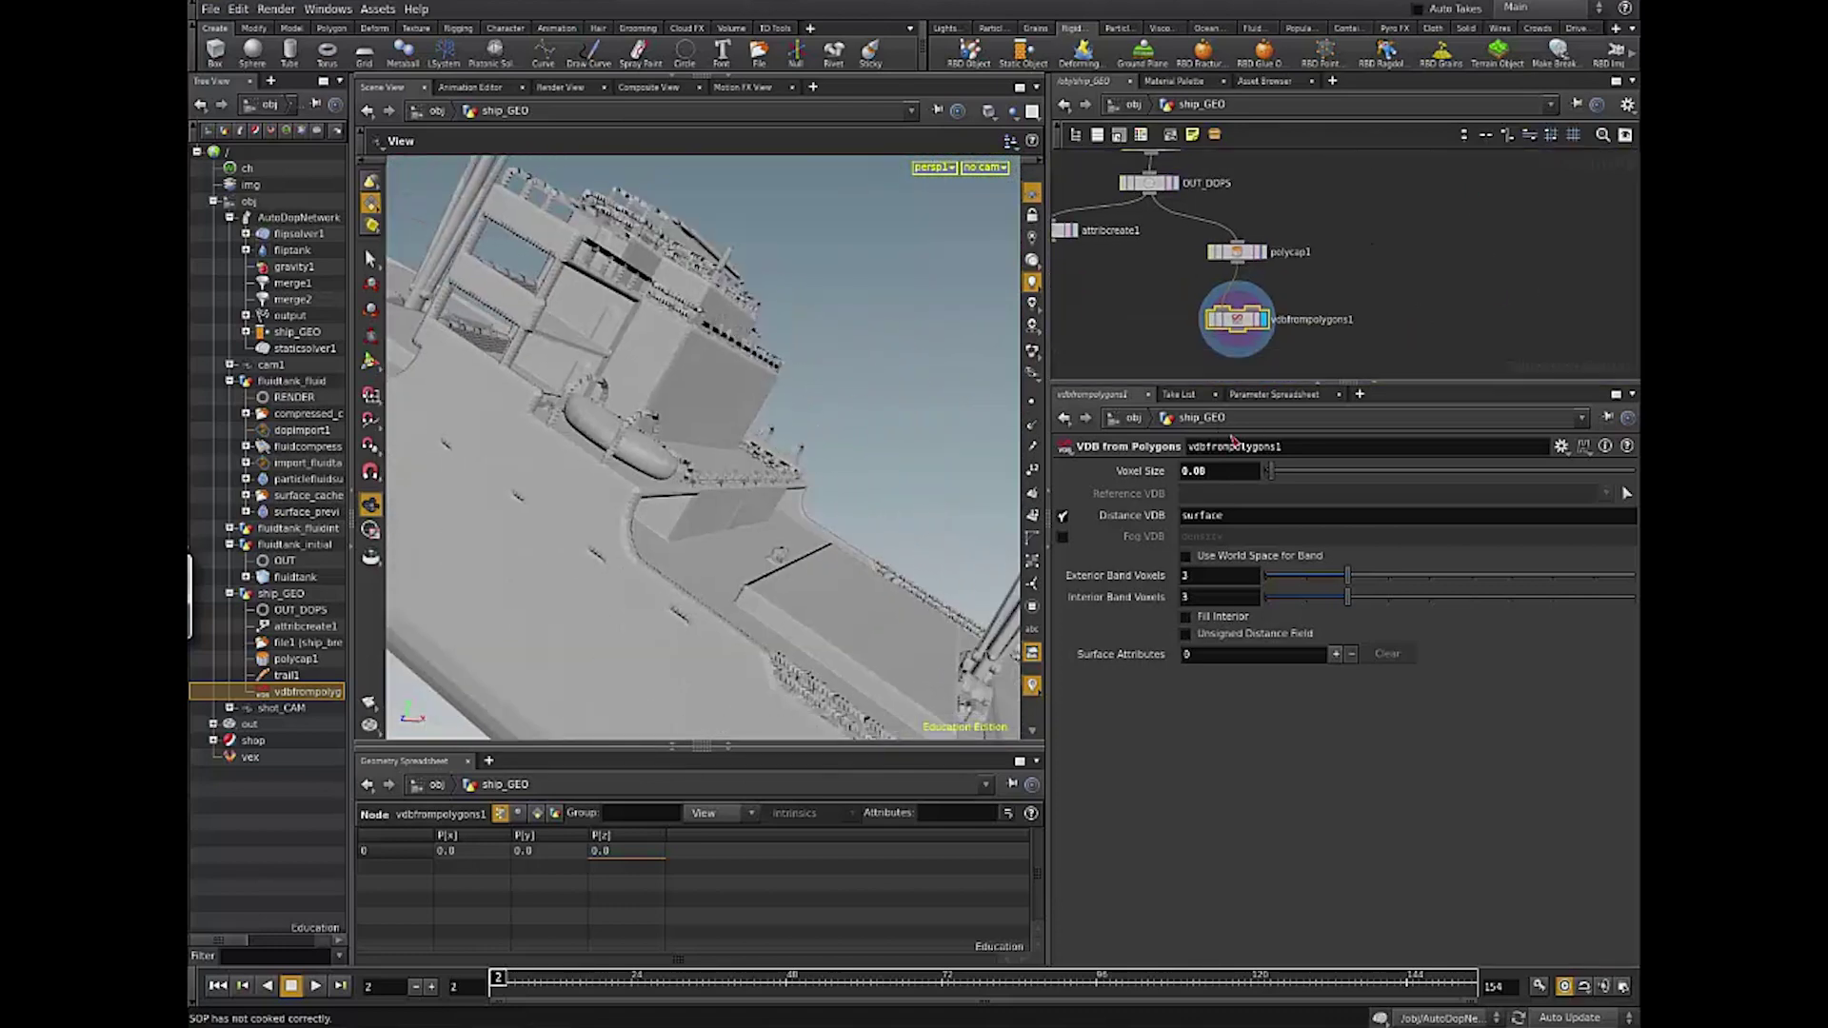
# Step: Set Interior Band Voxels to 5 and inspect the ship's VDB surface from the bow and along the hull
pyautogui.doubleClick(1211, 596)
pyautogui.press('Return')
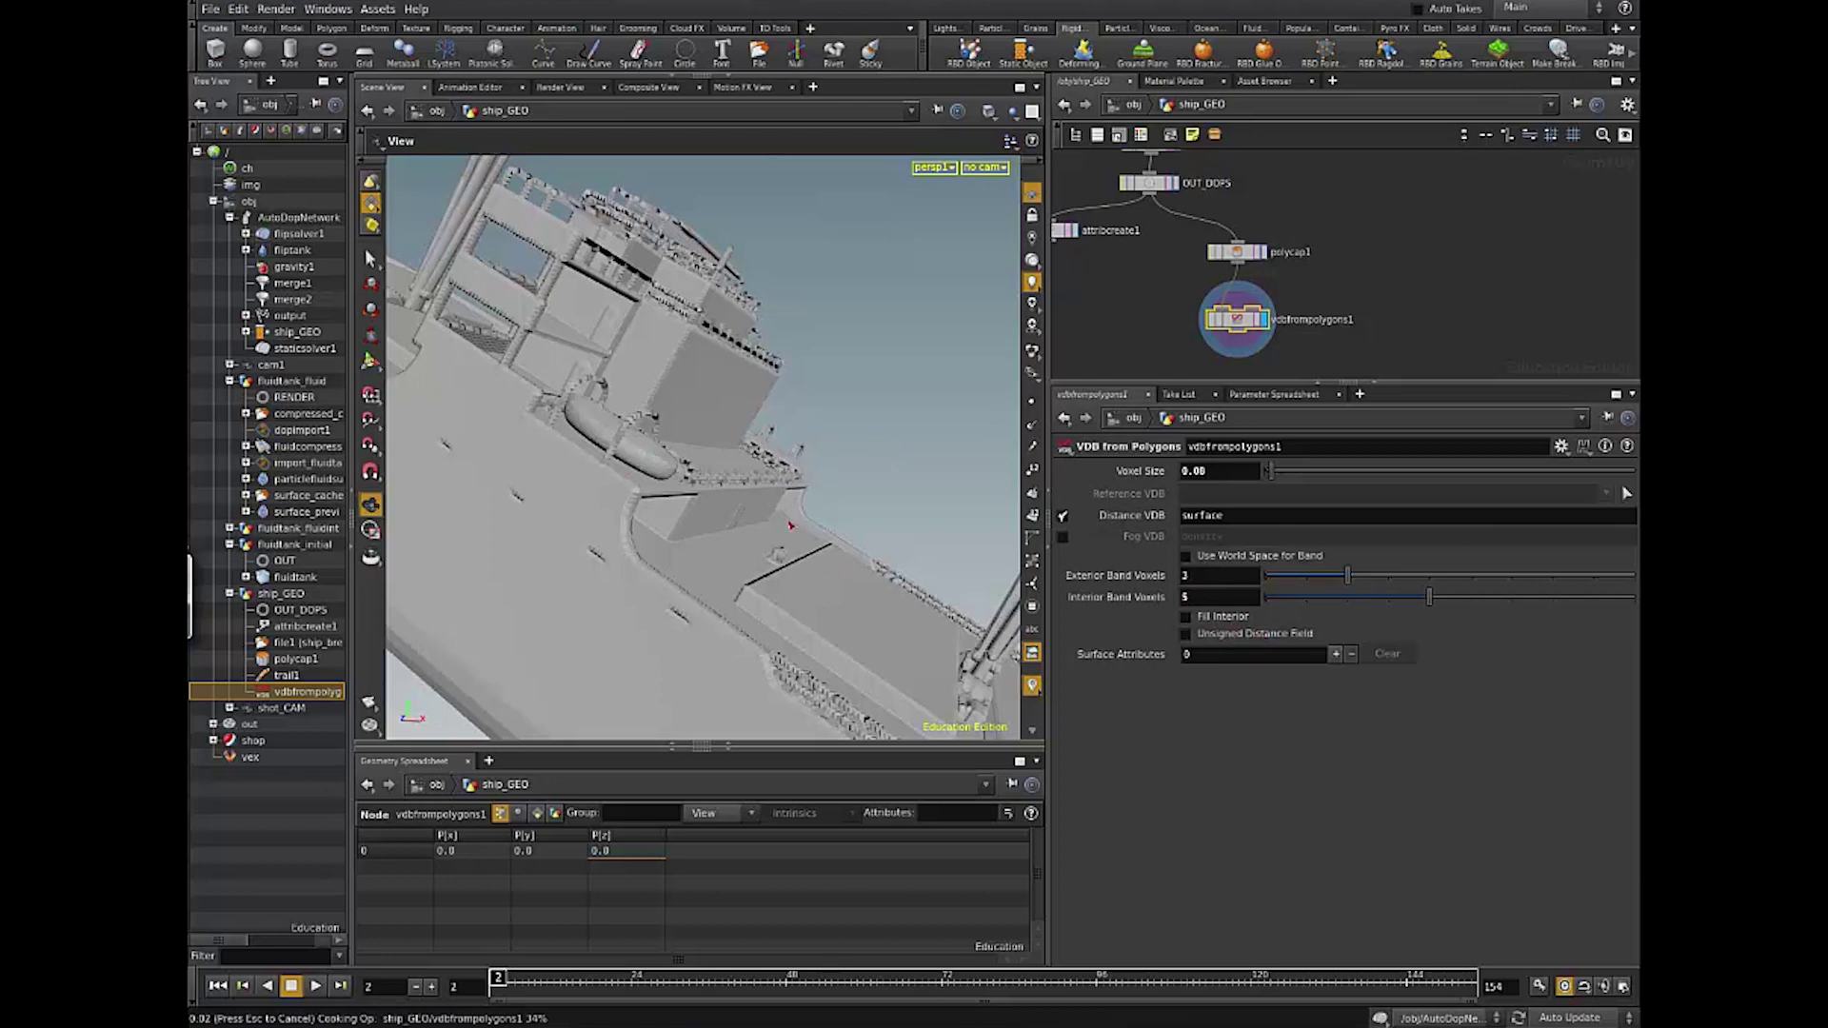
pyautogui.moveTo(768, 382); pyautogui.dragTo(755, 461)
pyautogui.moveTo(870, 498); pyautogui.dragTo(1160, 573)
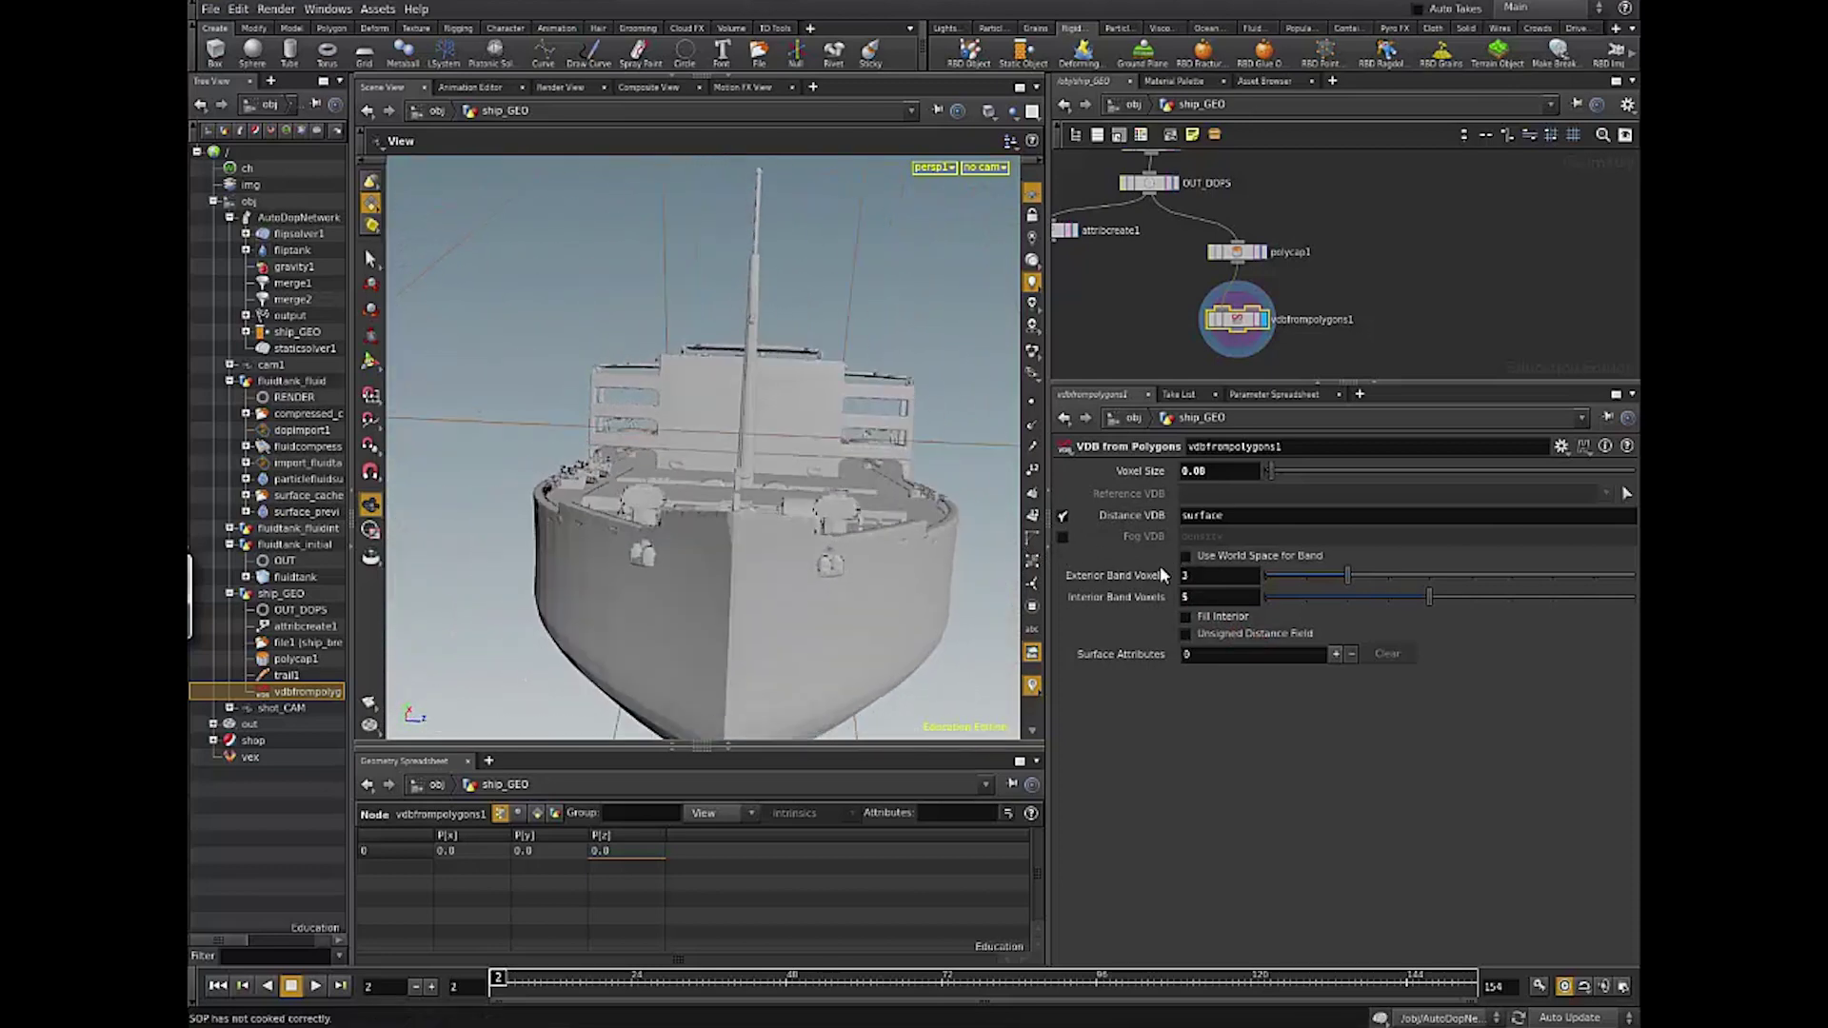
pyautogui.moveTo(1000, 609); pyautogui.dragTo(745, 543)
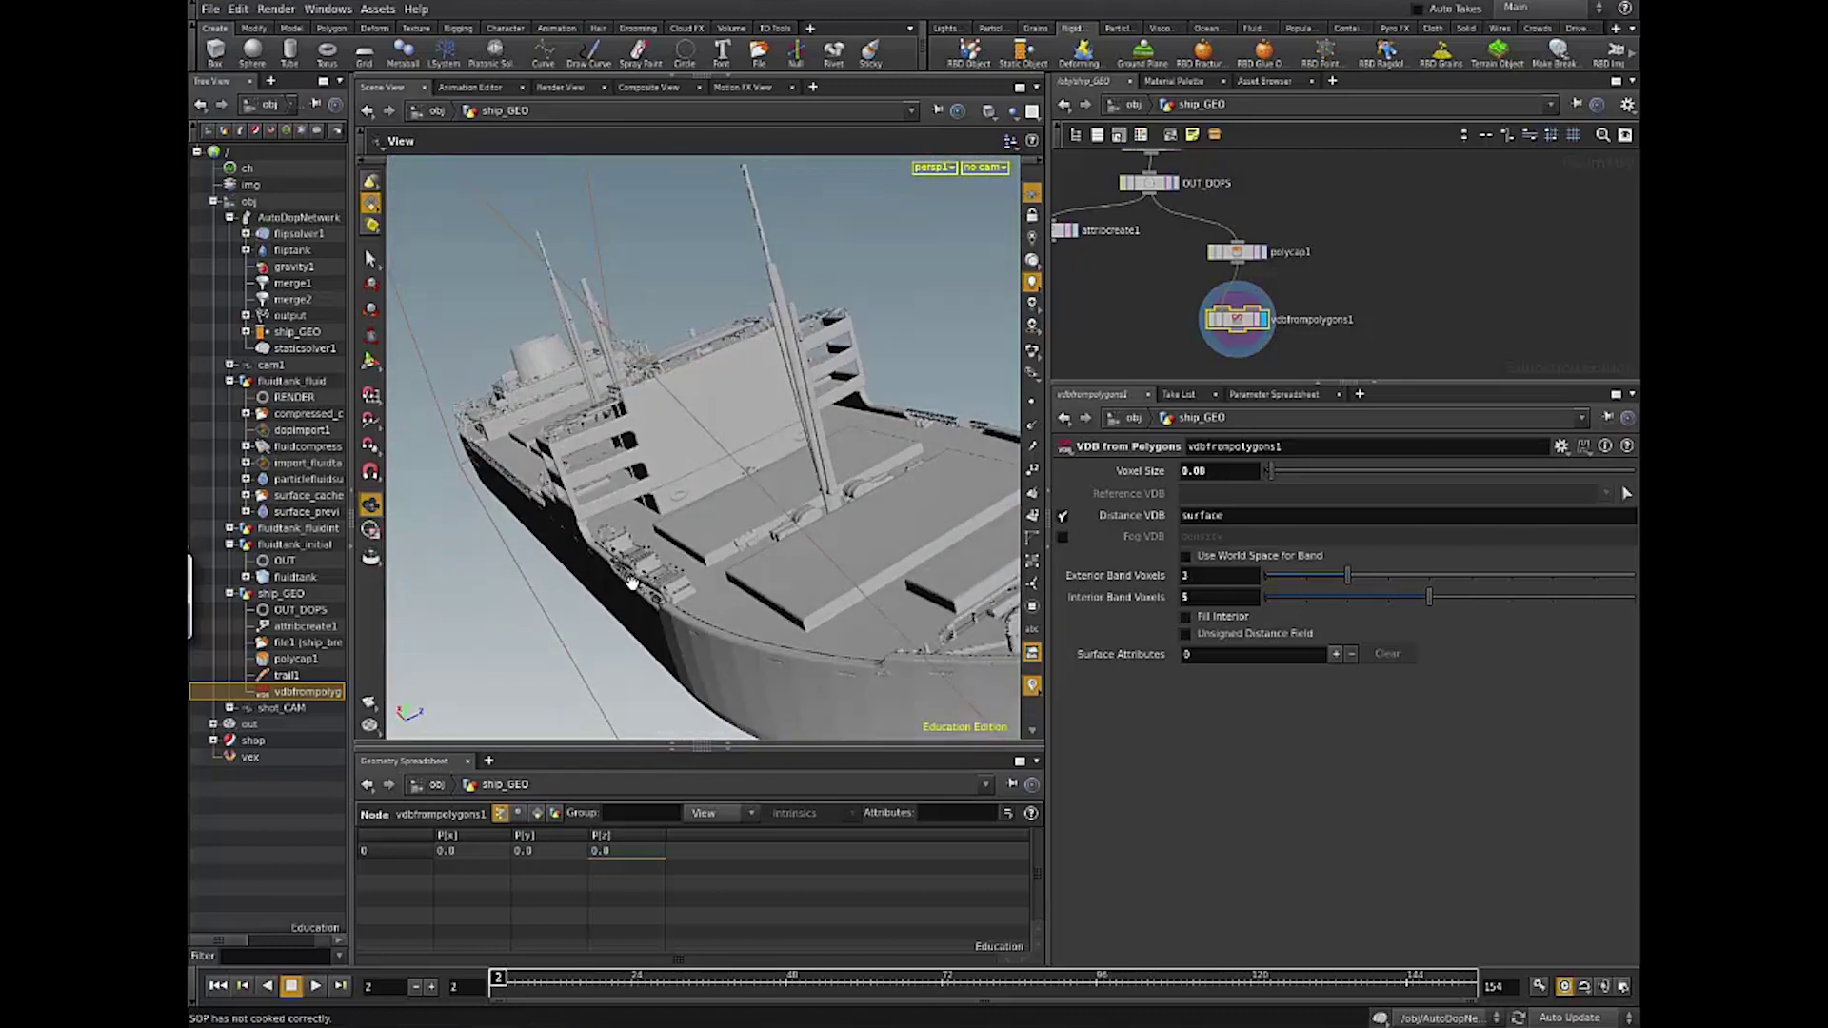
pyautogui.moveTo(632, 582); pyautogui.dragTo(947, 542)
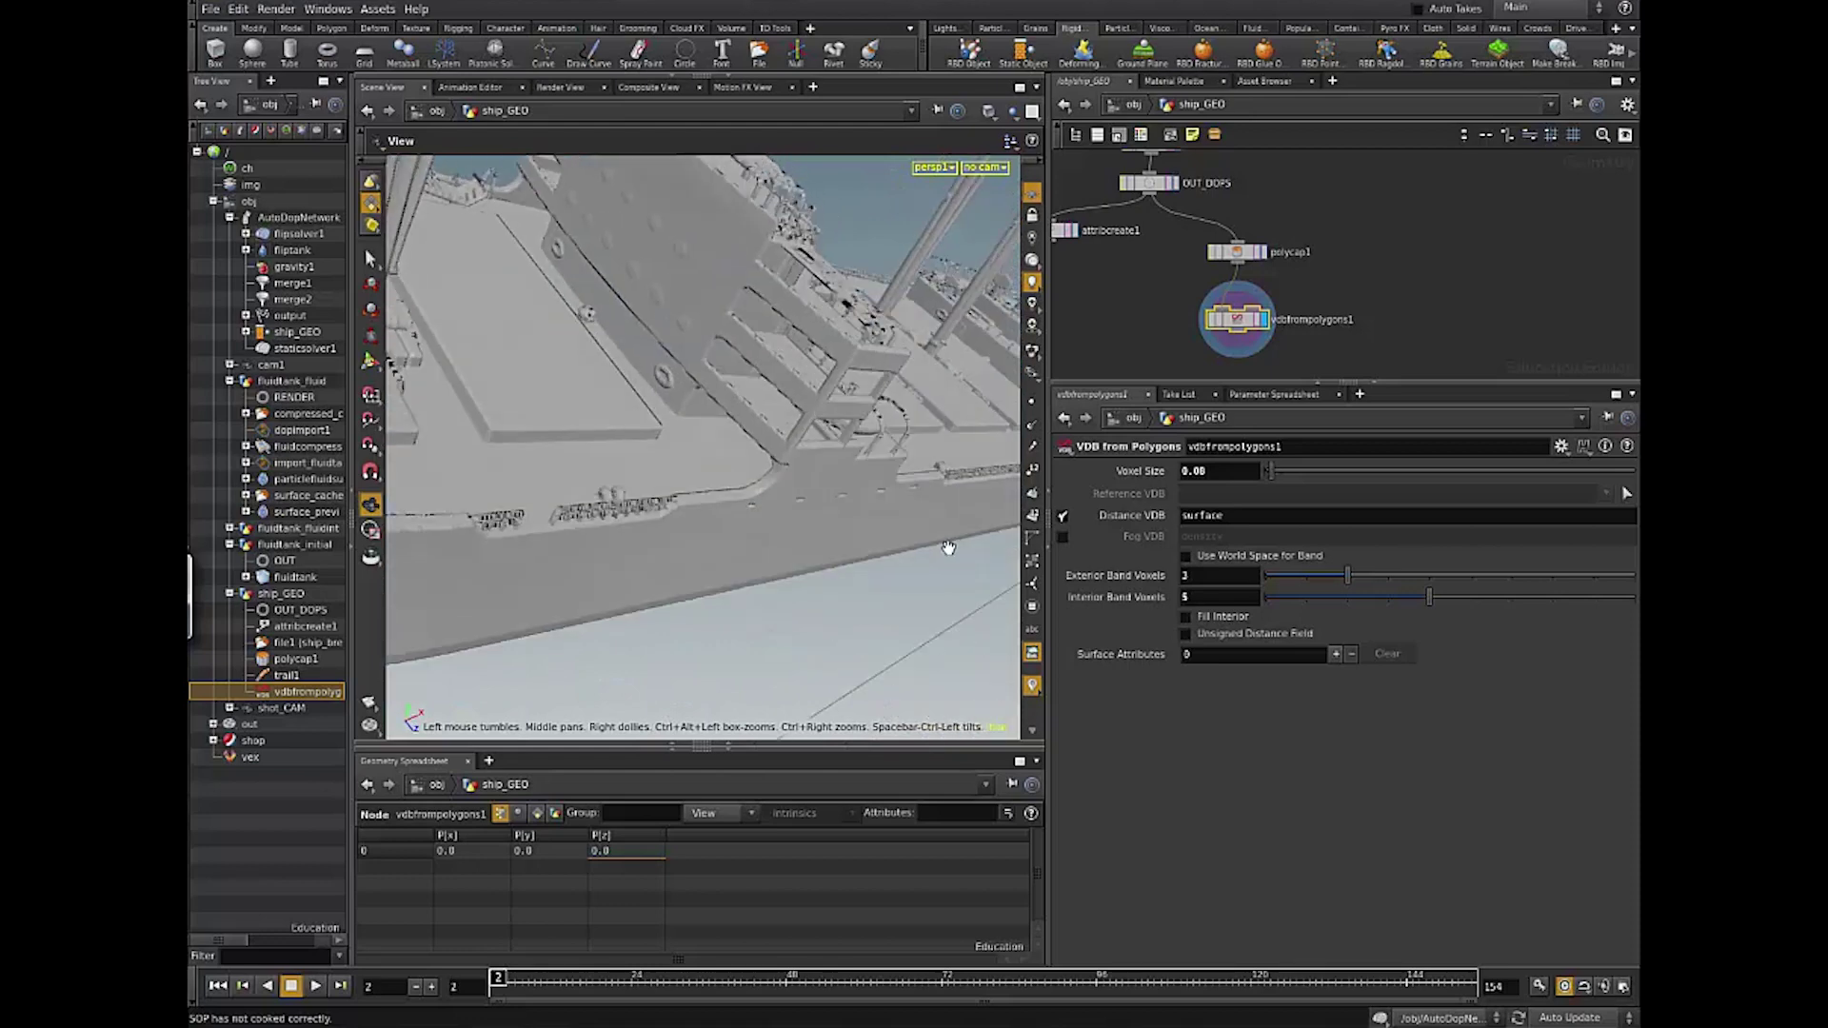
pyautogui.moveTo(762, 542); pyautogui.dragTo(1153, 374)
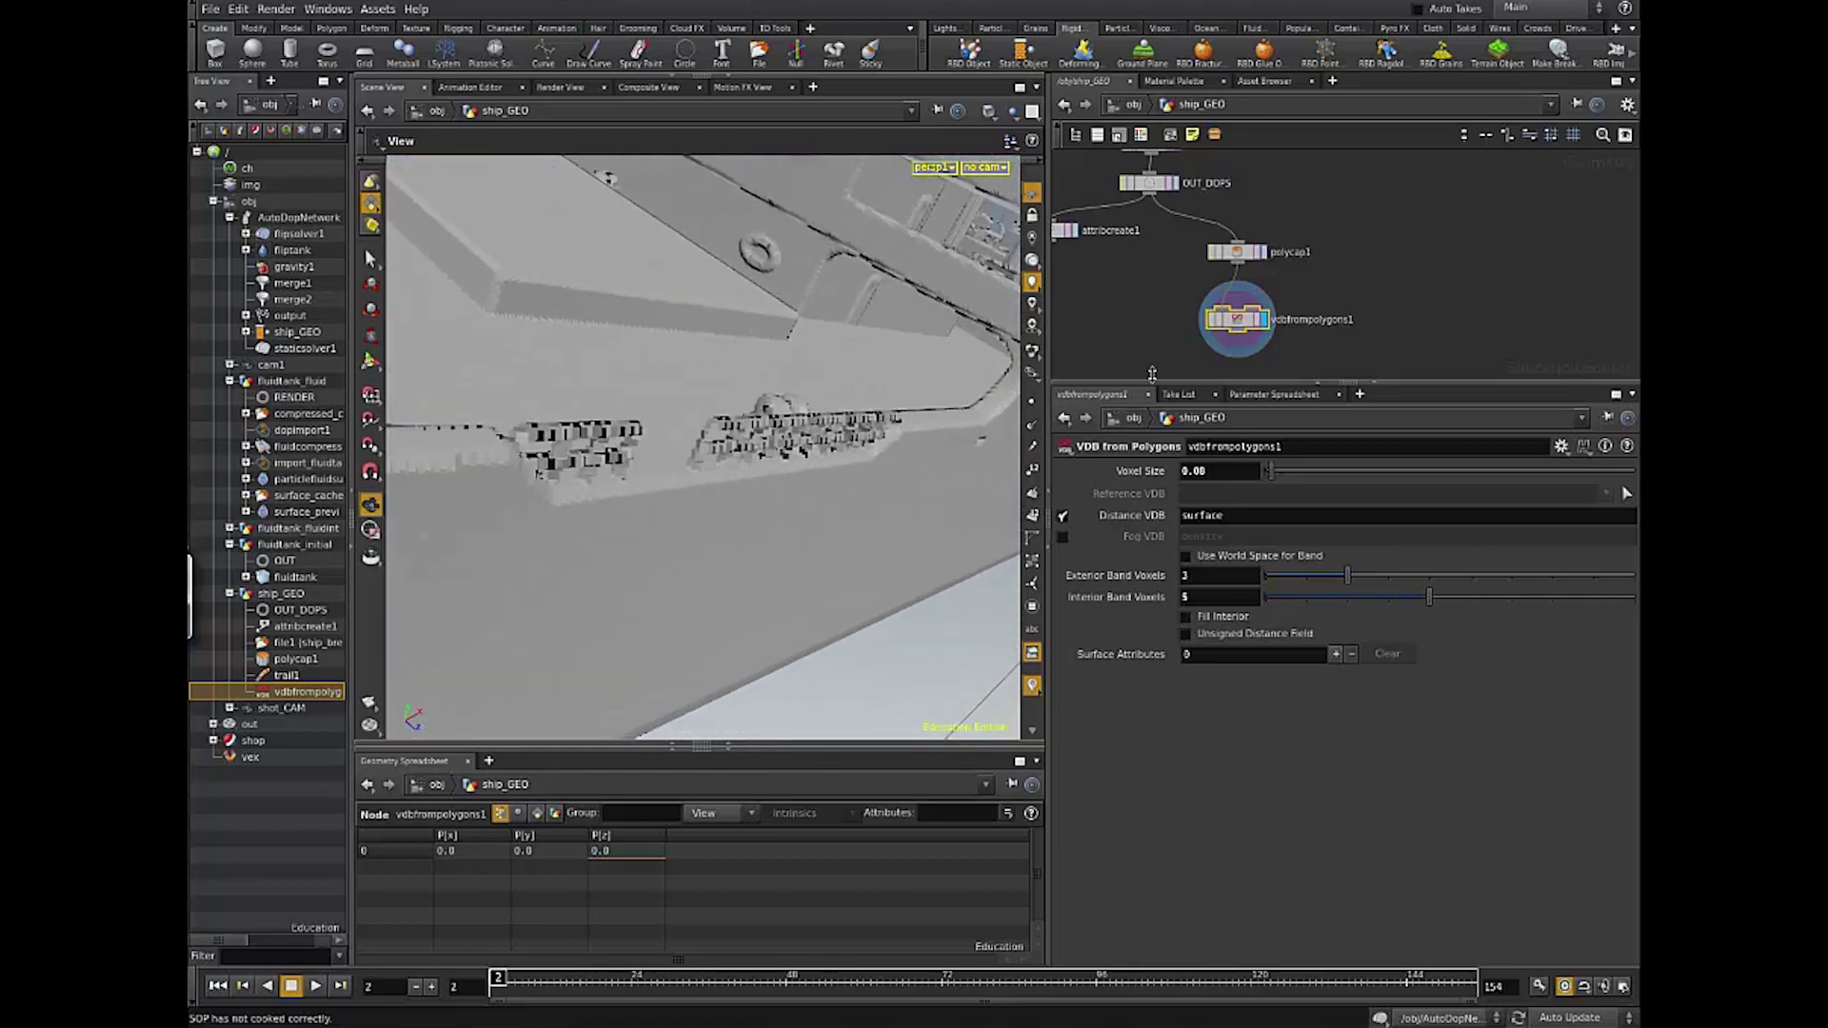
pyautogui.middleClick(1241, 324)
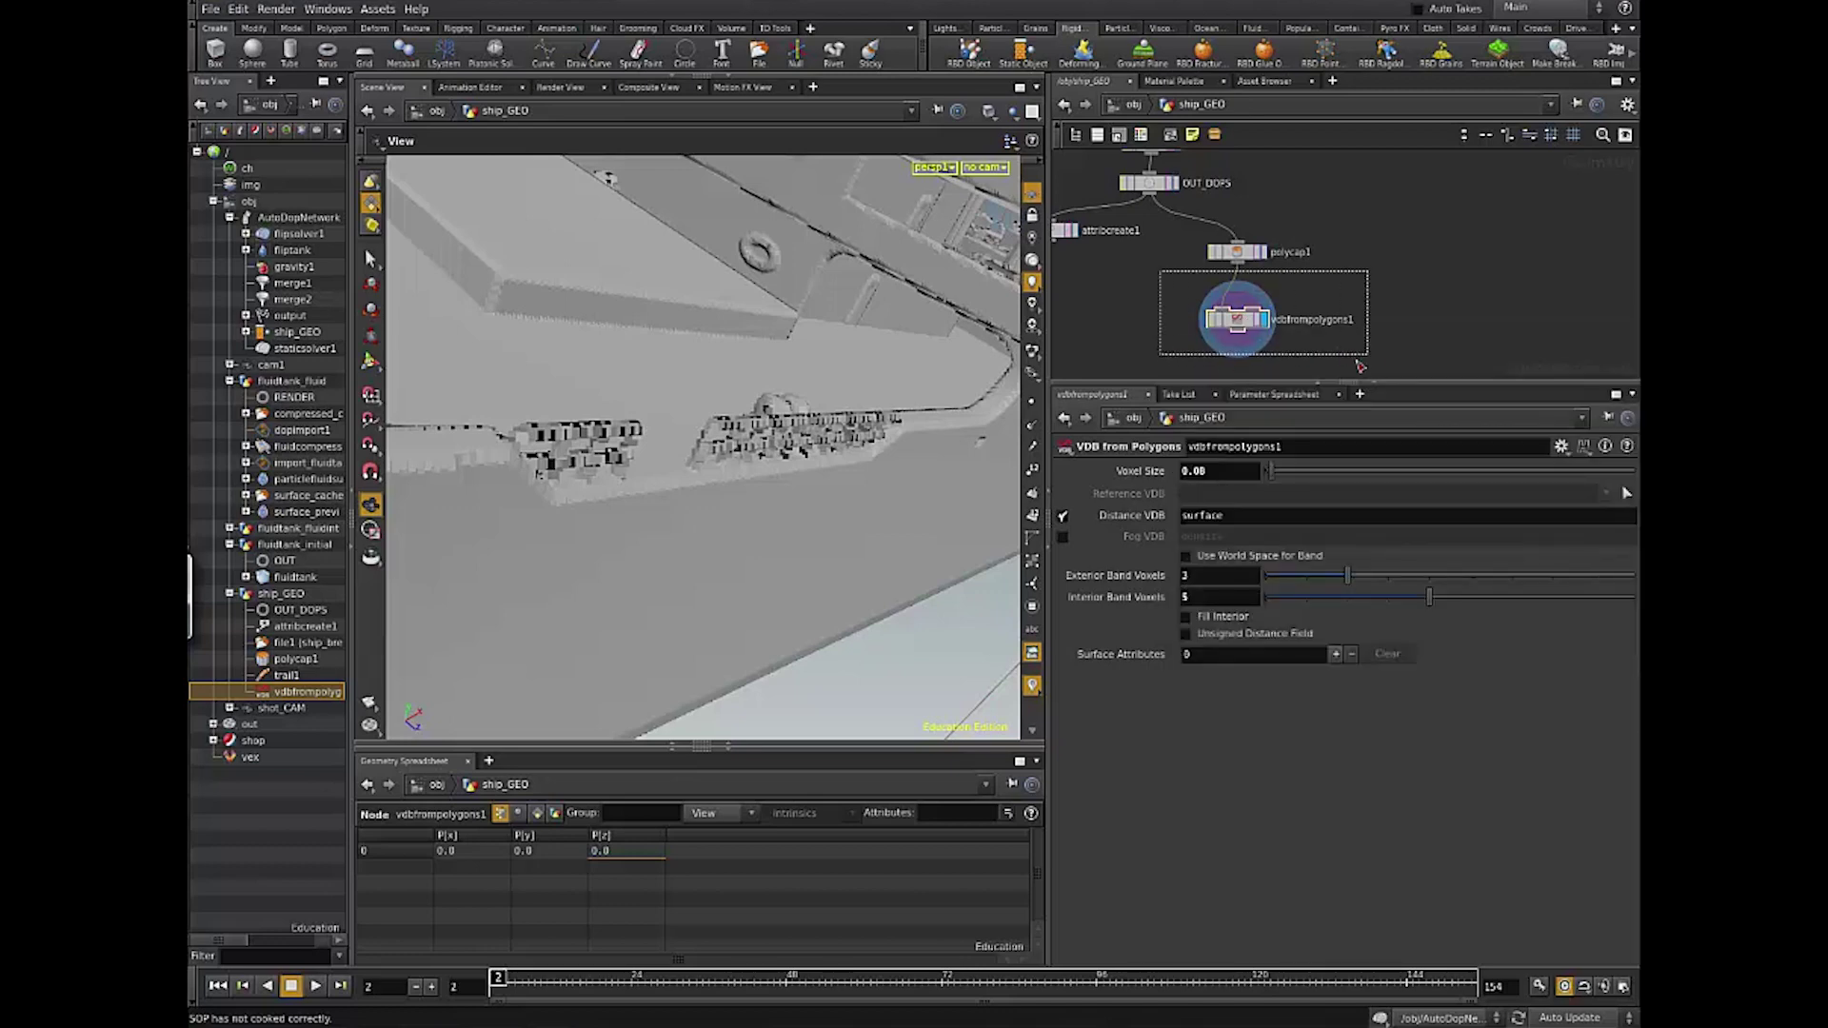
pyautogui.scroll(2, 1198, 353)
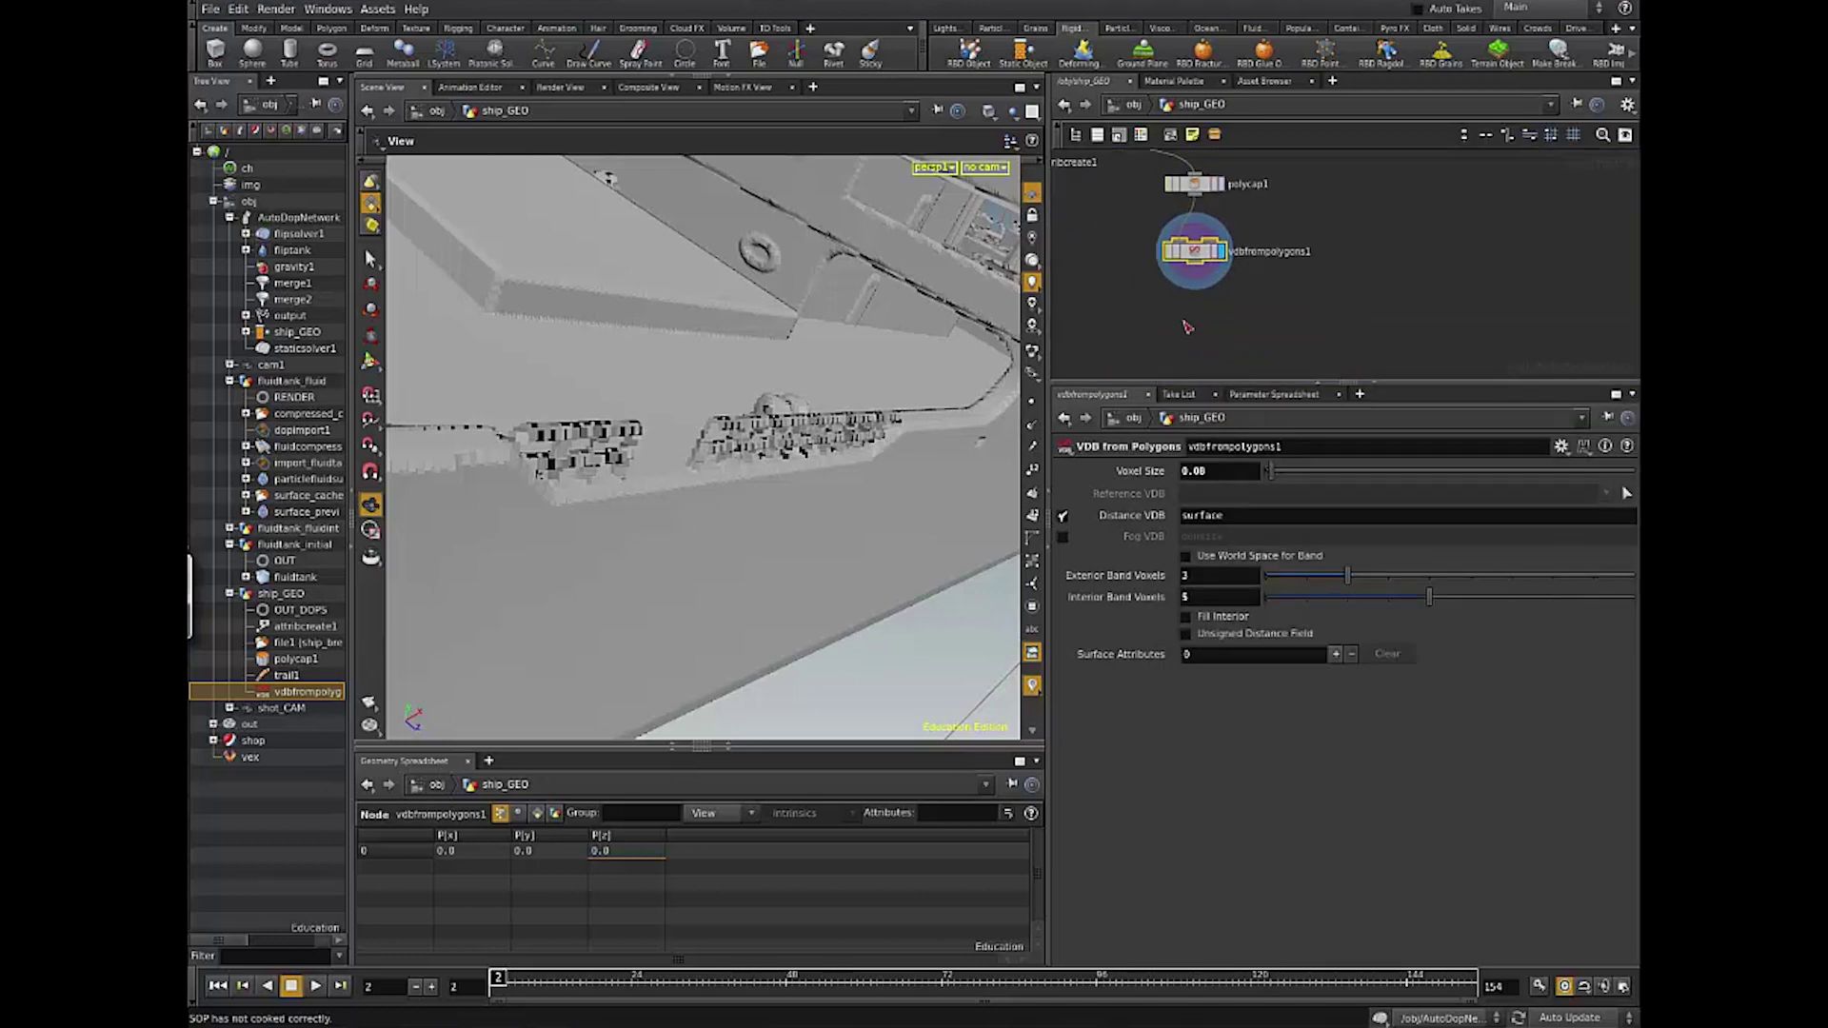
pyautogui.scroll(-2, 1201, 332)
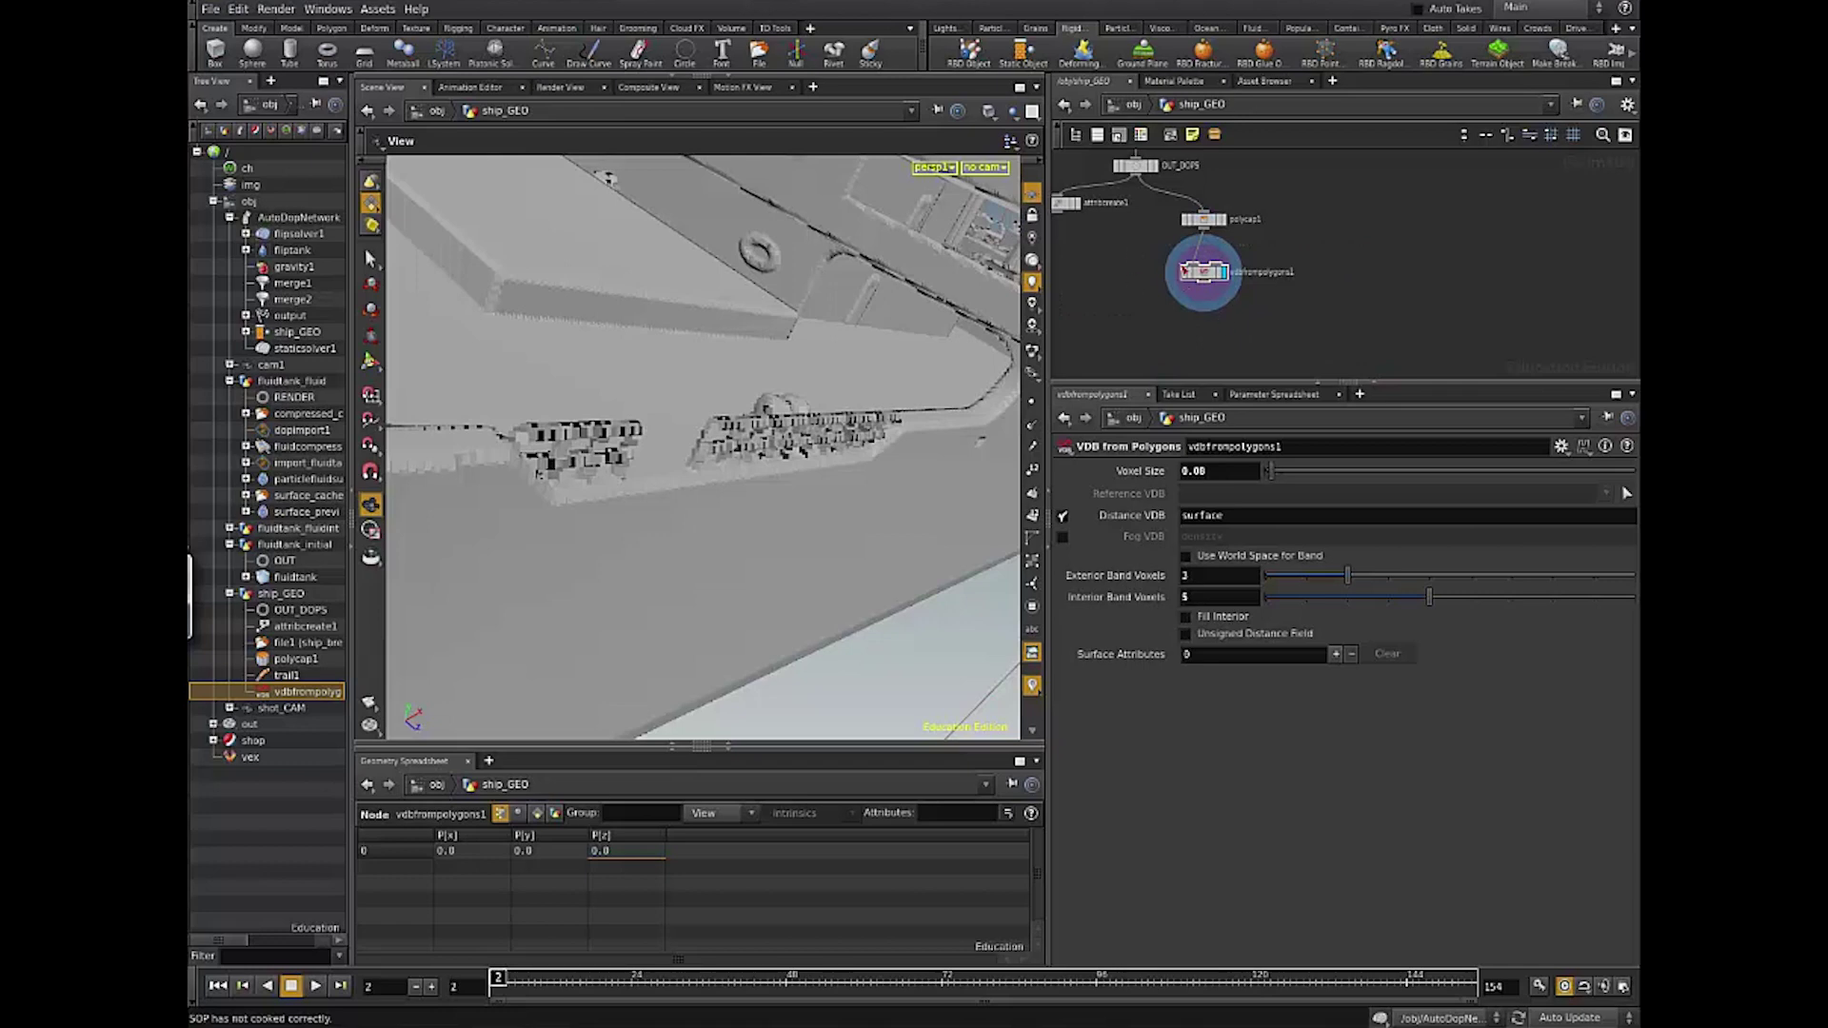
pyautogui.moveTo(1268, 199); pyautogui.dragTo(1152, 361)
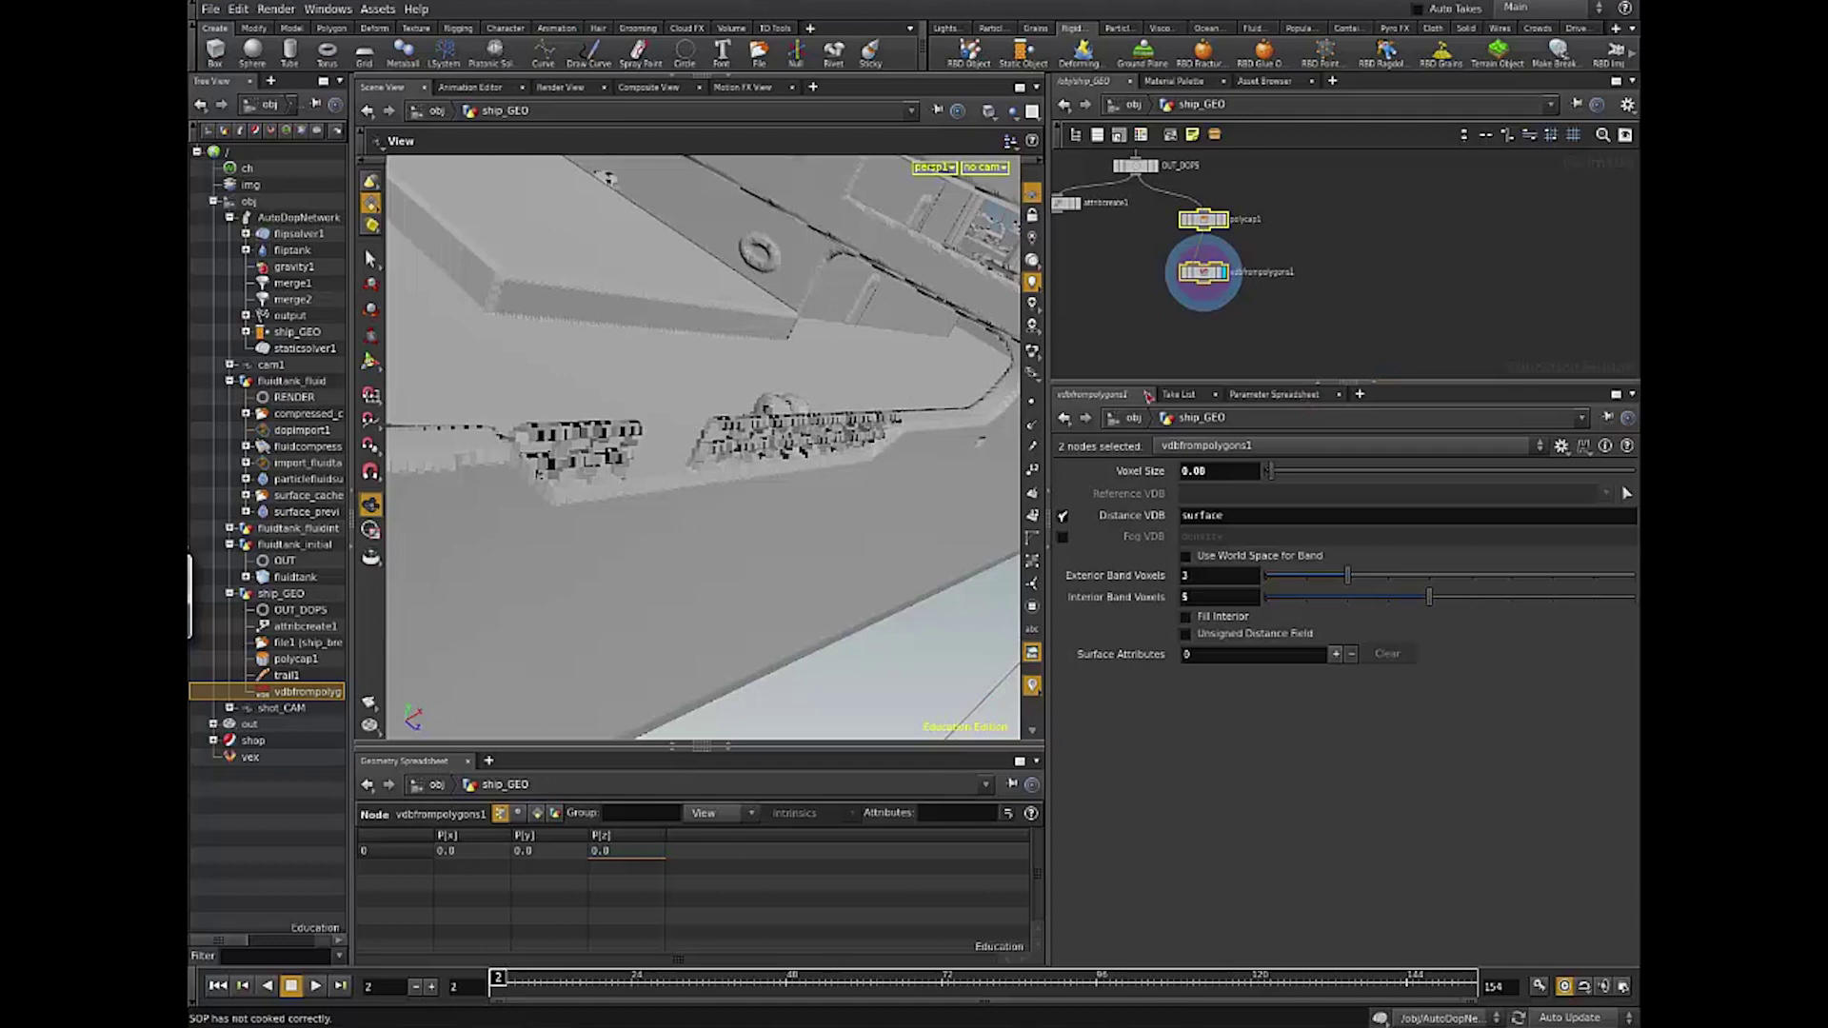
pyautogui.moveTo(1288, 344); pyautogui.dragTo(1196, 343, button='middle')
pyautogui.press('Tab')
pyautogui.press('Escape')
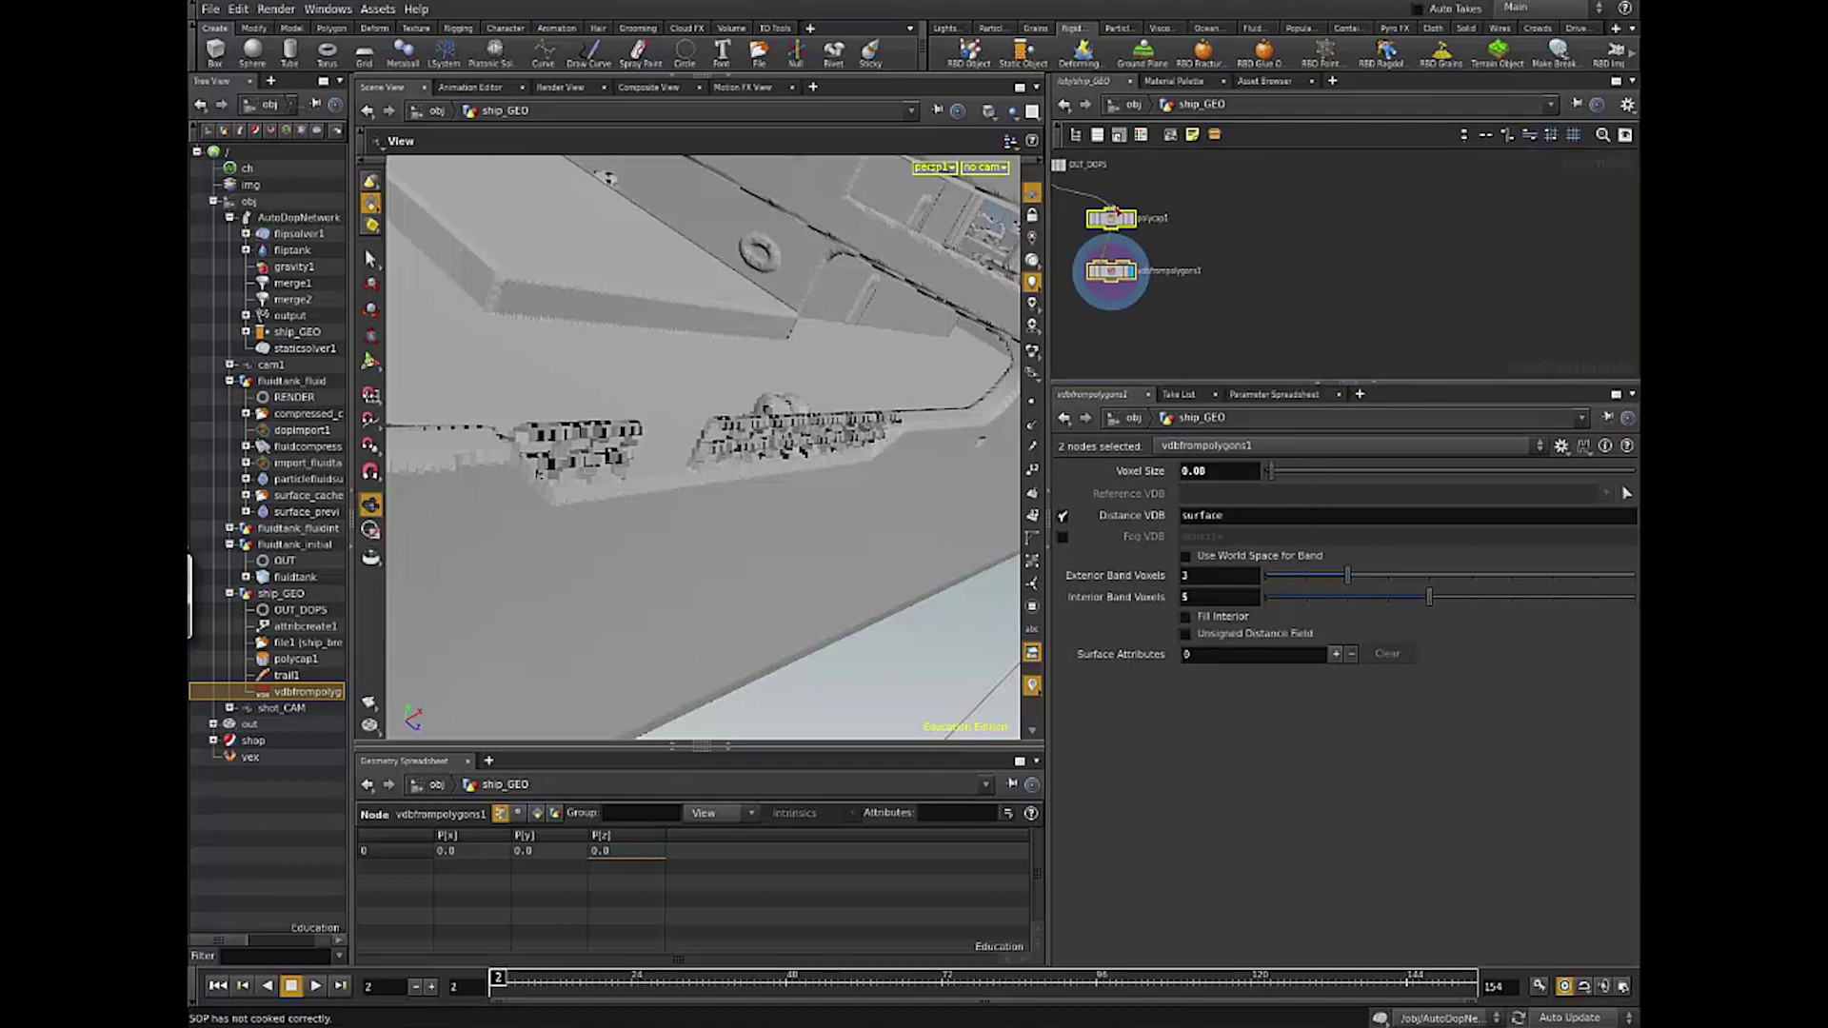
# Step: Add a ROP Output Driver node below vdbfrompolygons1 and connect it to the VDB output
pyautogui.scroll(2, 1133, 354)
pyautogui.moveTo(1122, 324); pyautogui.dragTo(1148, 345, button='middle')
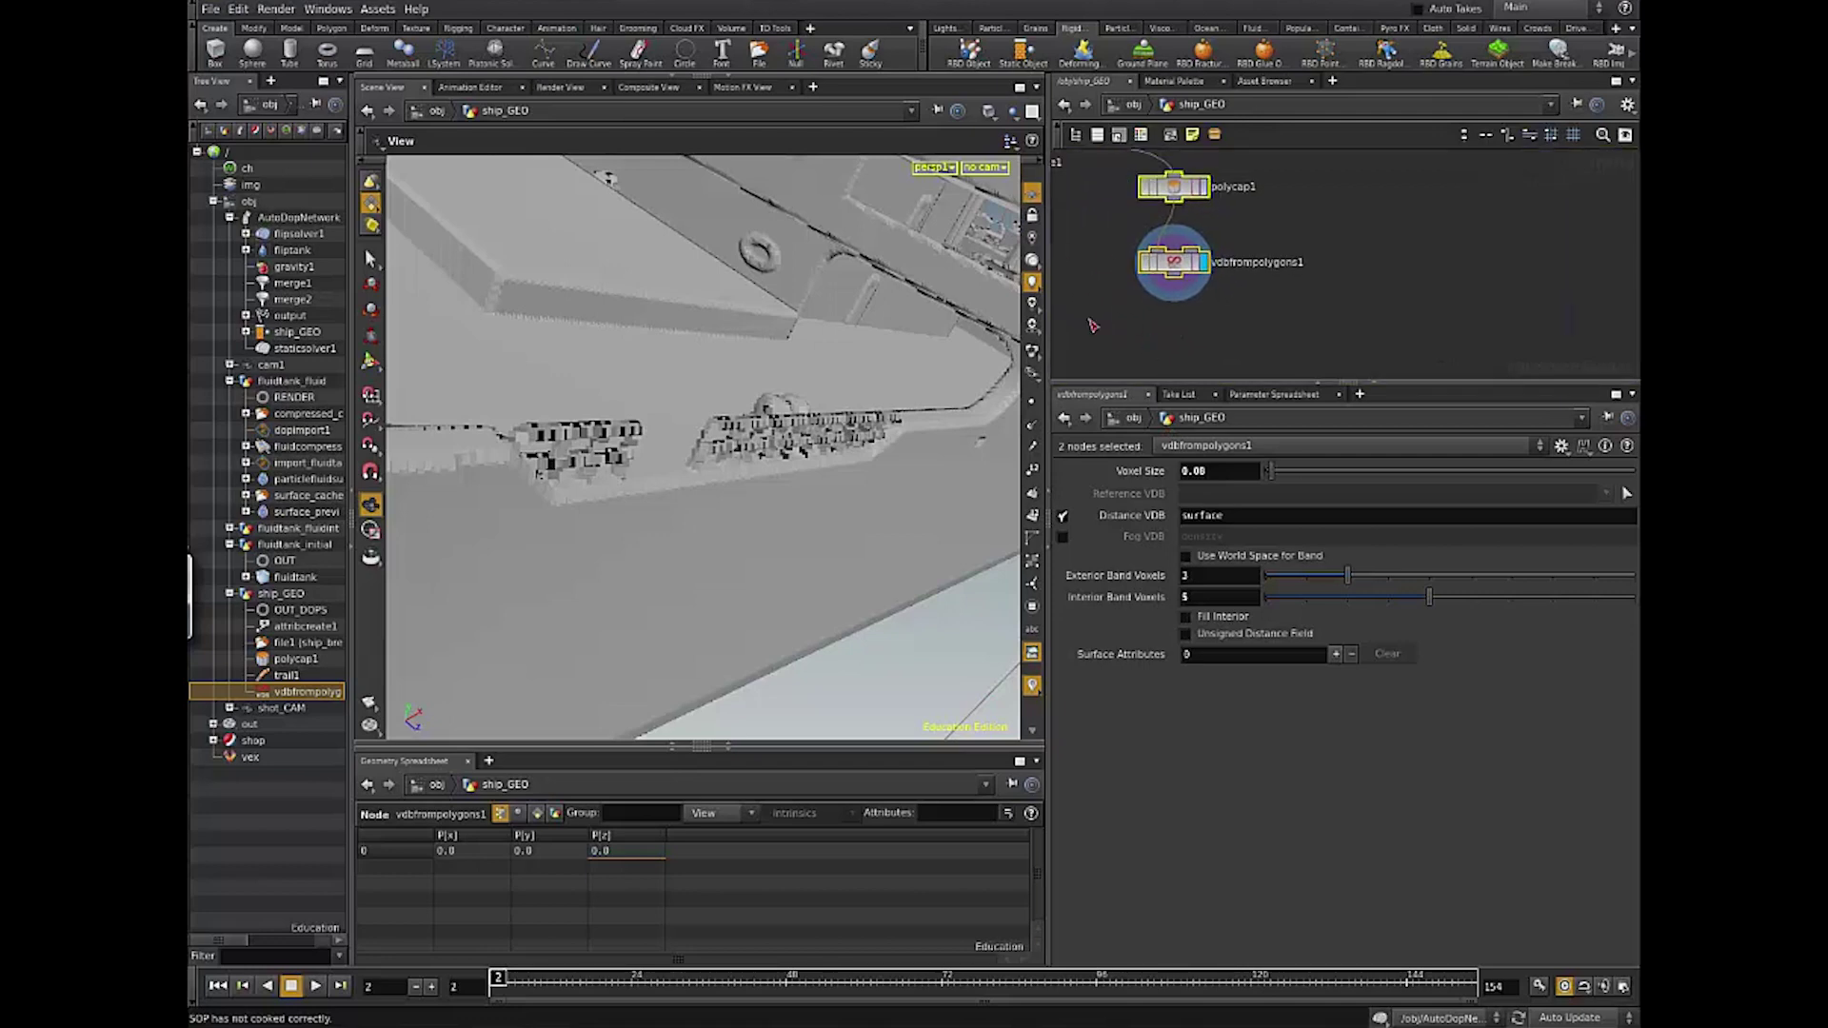
pyautogui.click(1201, 331)
pyautogui.press('Tab')
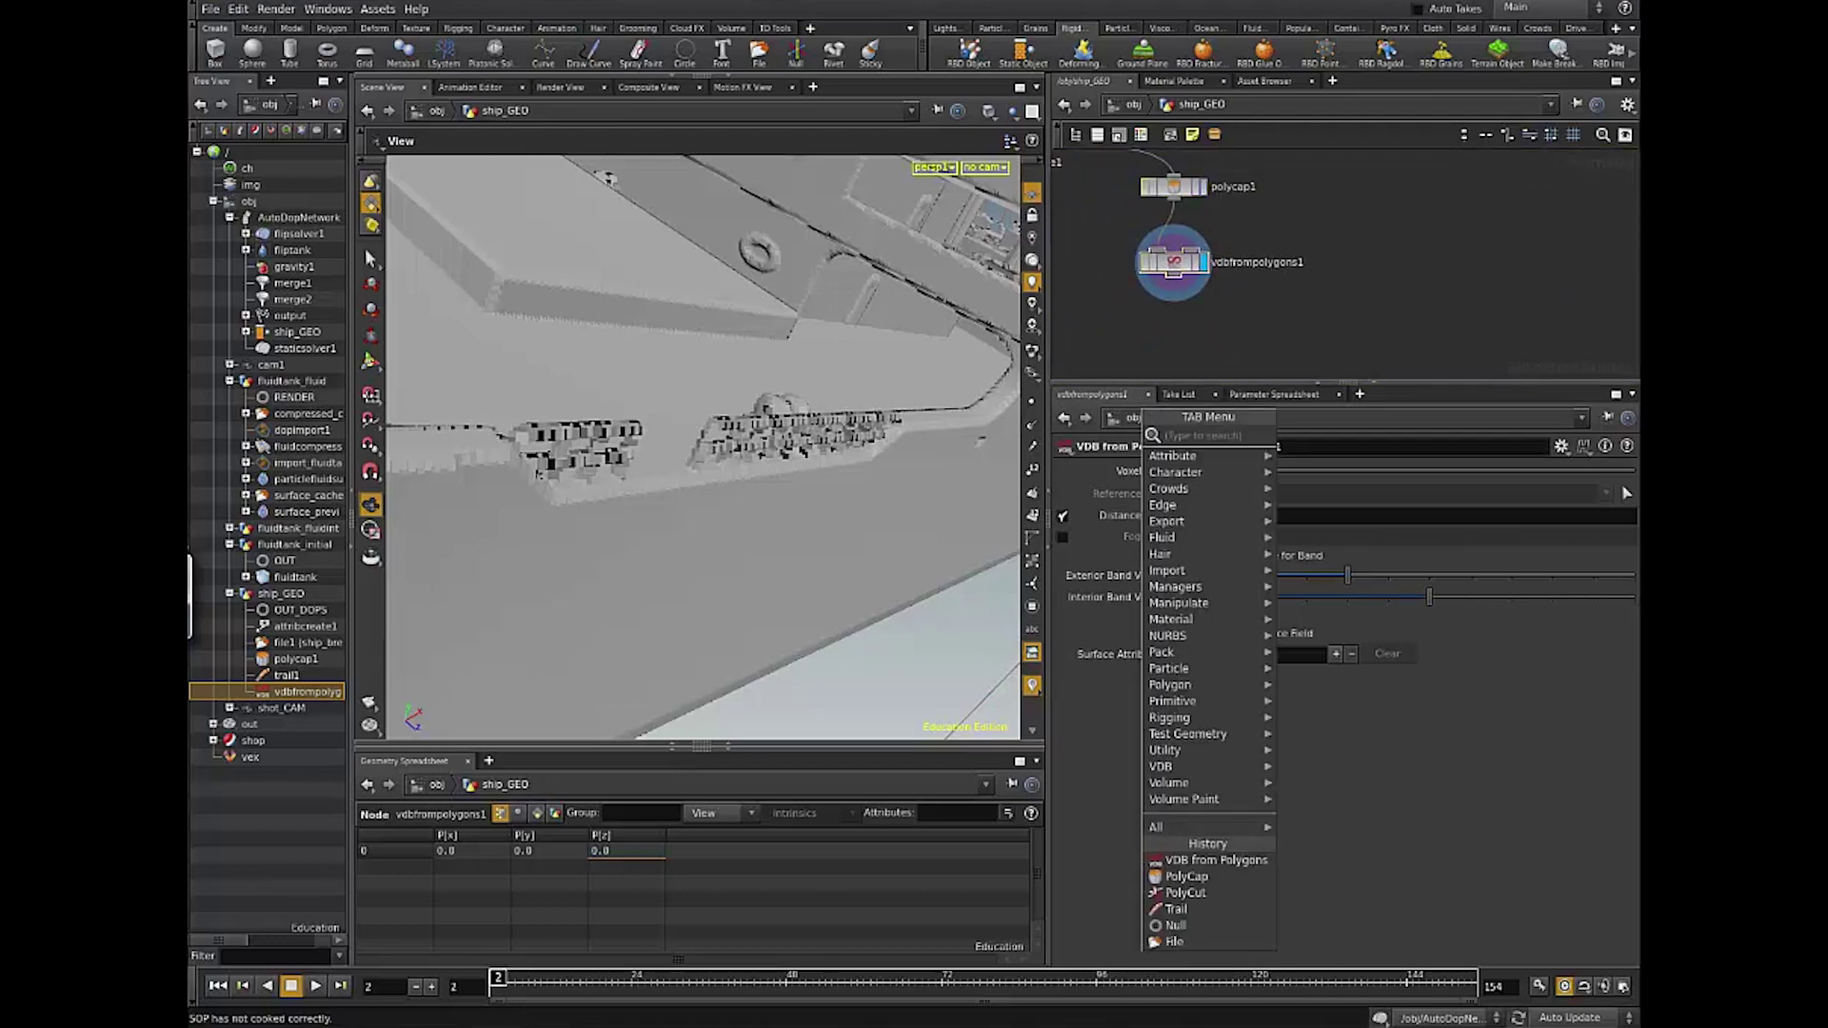
pyautogui.press('Escape')
pyautogui.press('Tab')
pyautogui.write('rop')
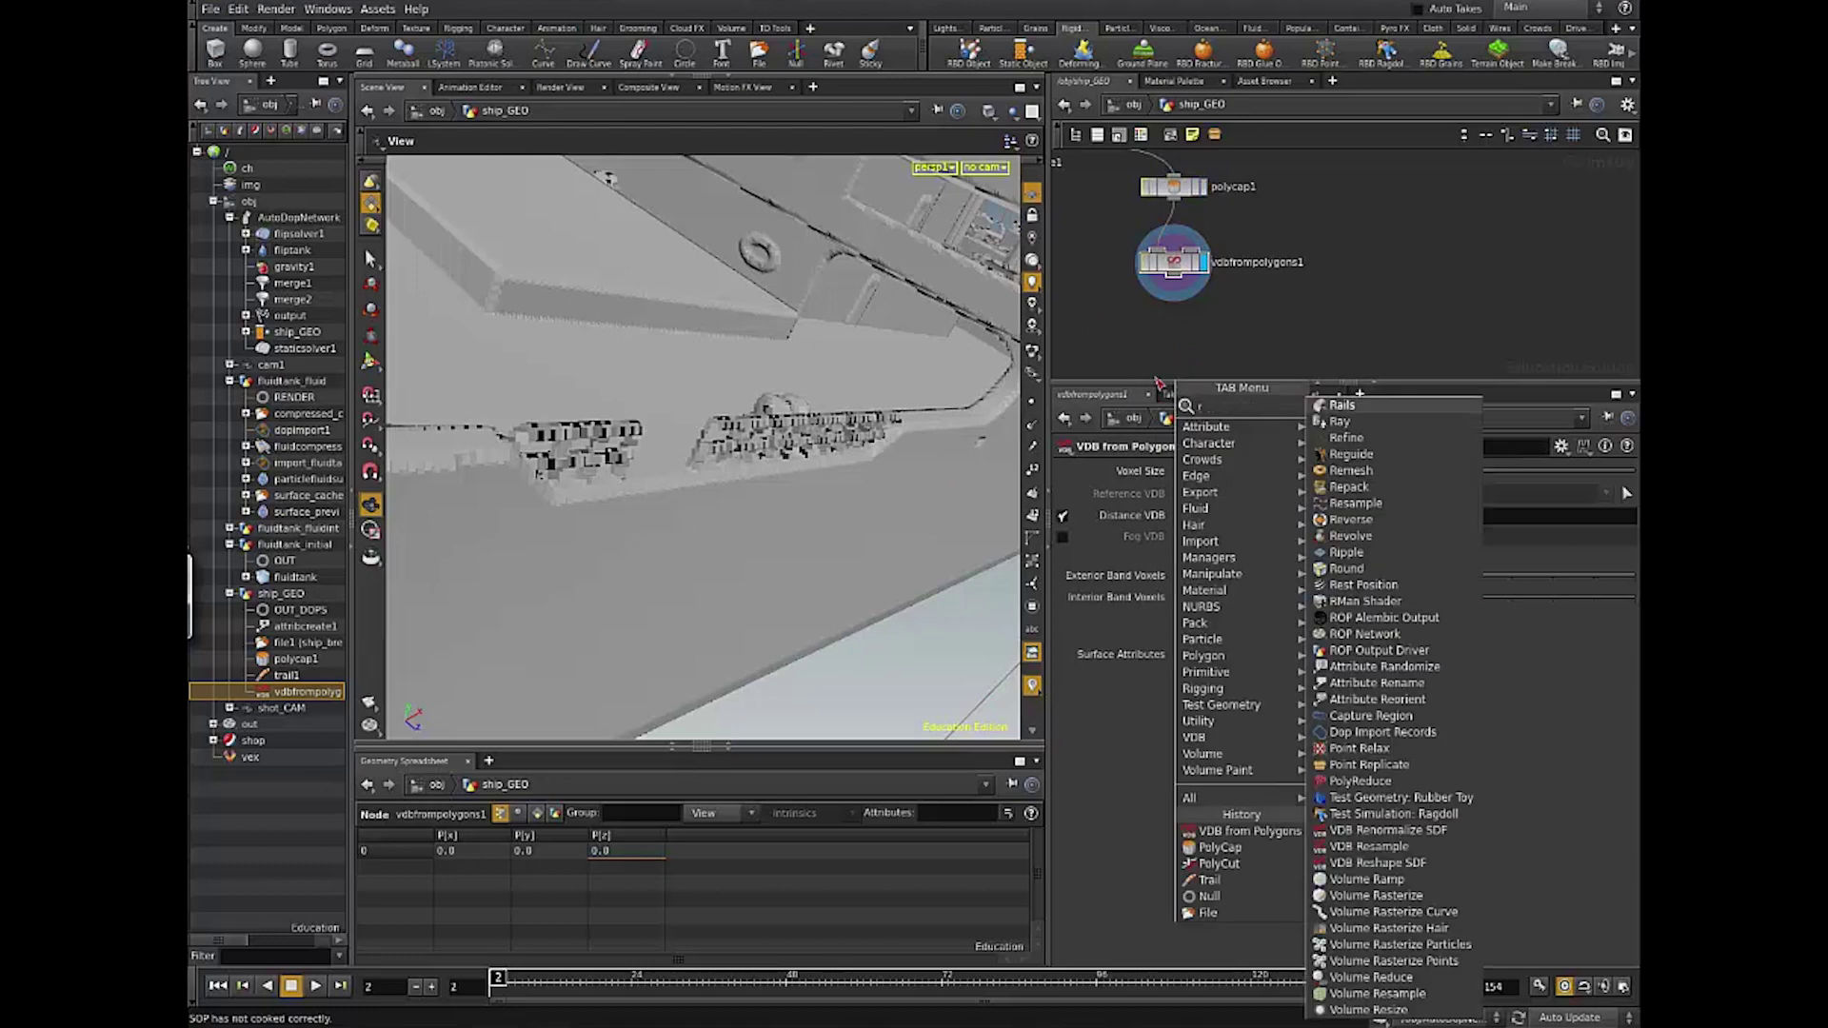
pyautogui.press('Down')
pyautogui.press('Down')
pyautogui.press('Return')
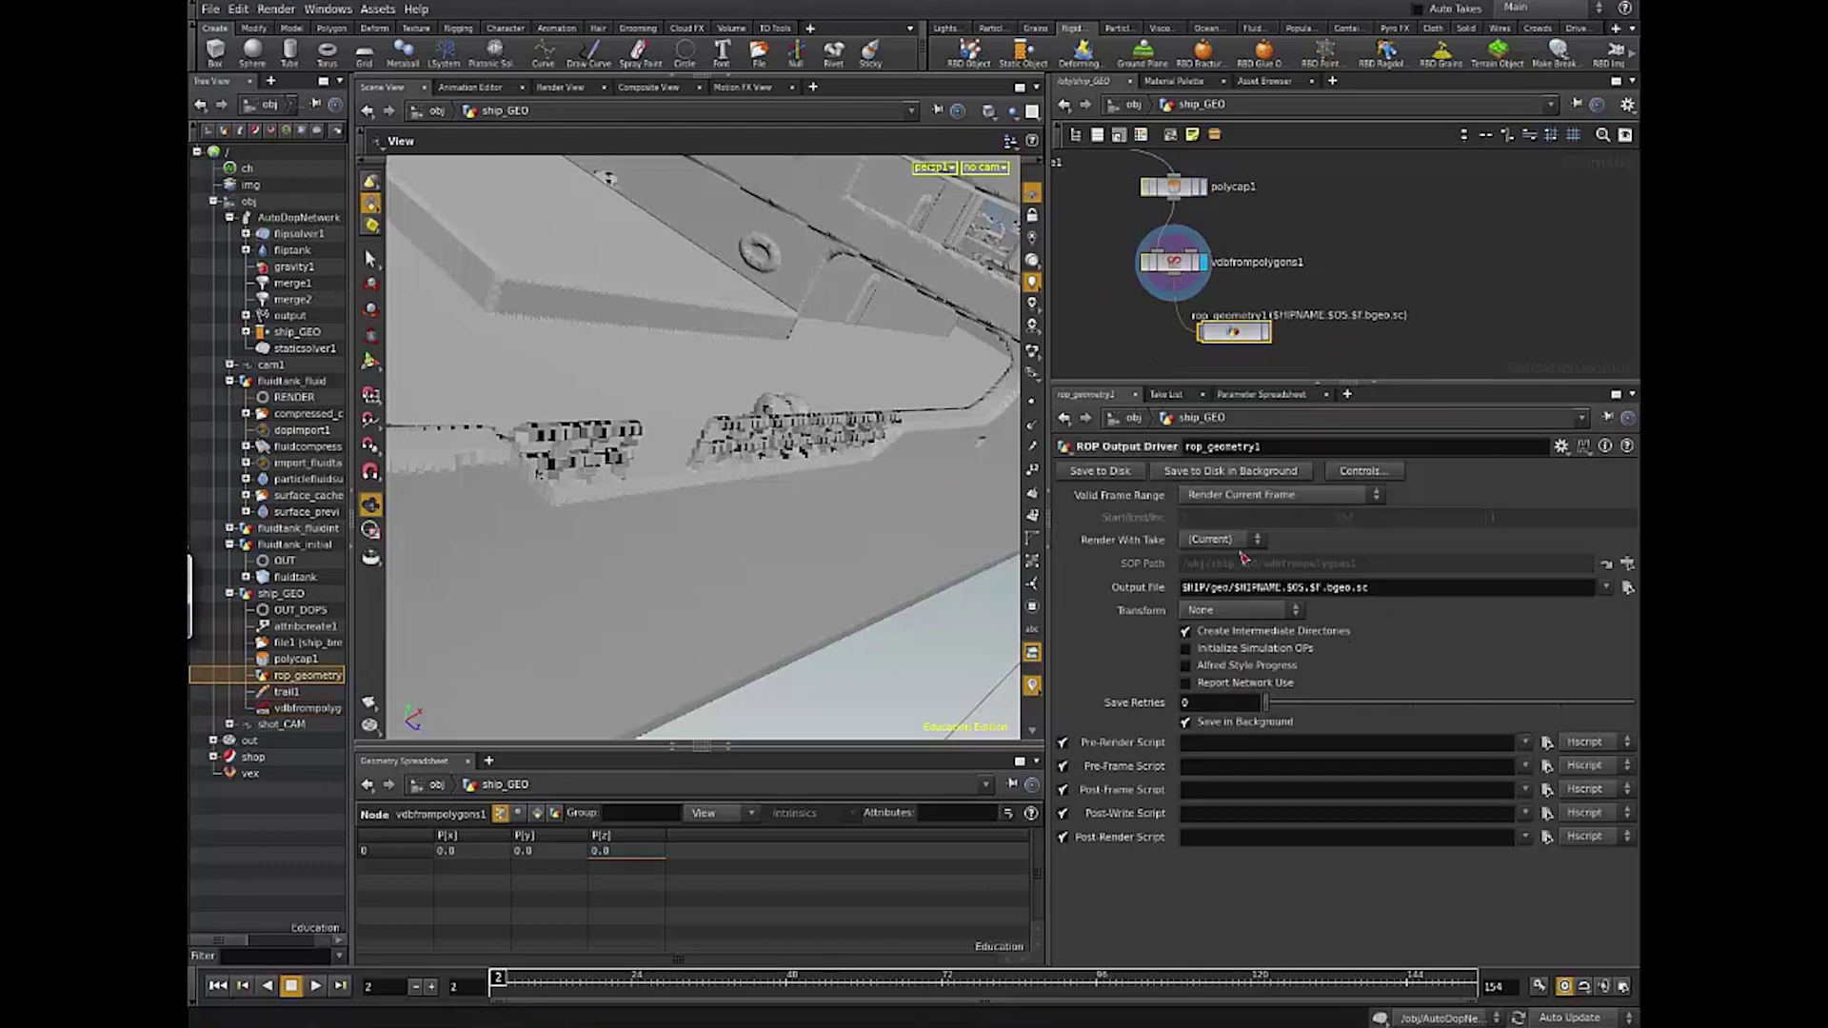
# Step: Set the output driver to Render Frame Range and its output file to $HIP/geo/$OS/$HIPNAME.$OS.$F.bgeo.sc
pyautogui.click(1275, 494)
pyautogui.click(1257, 505)
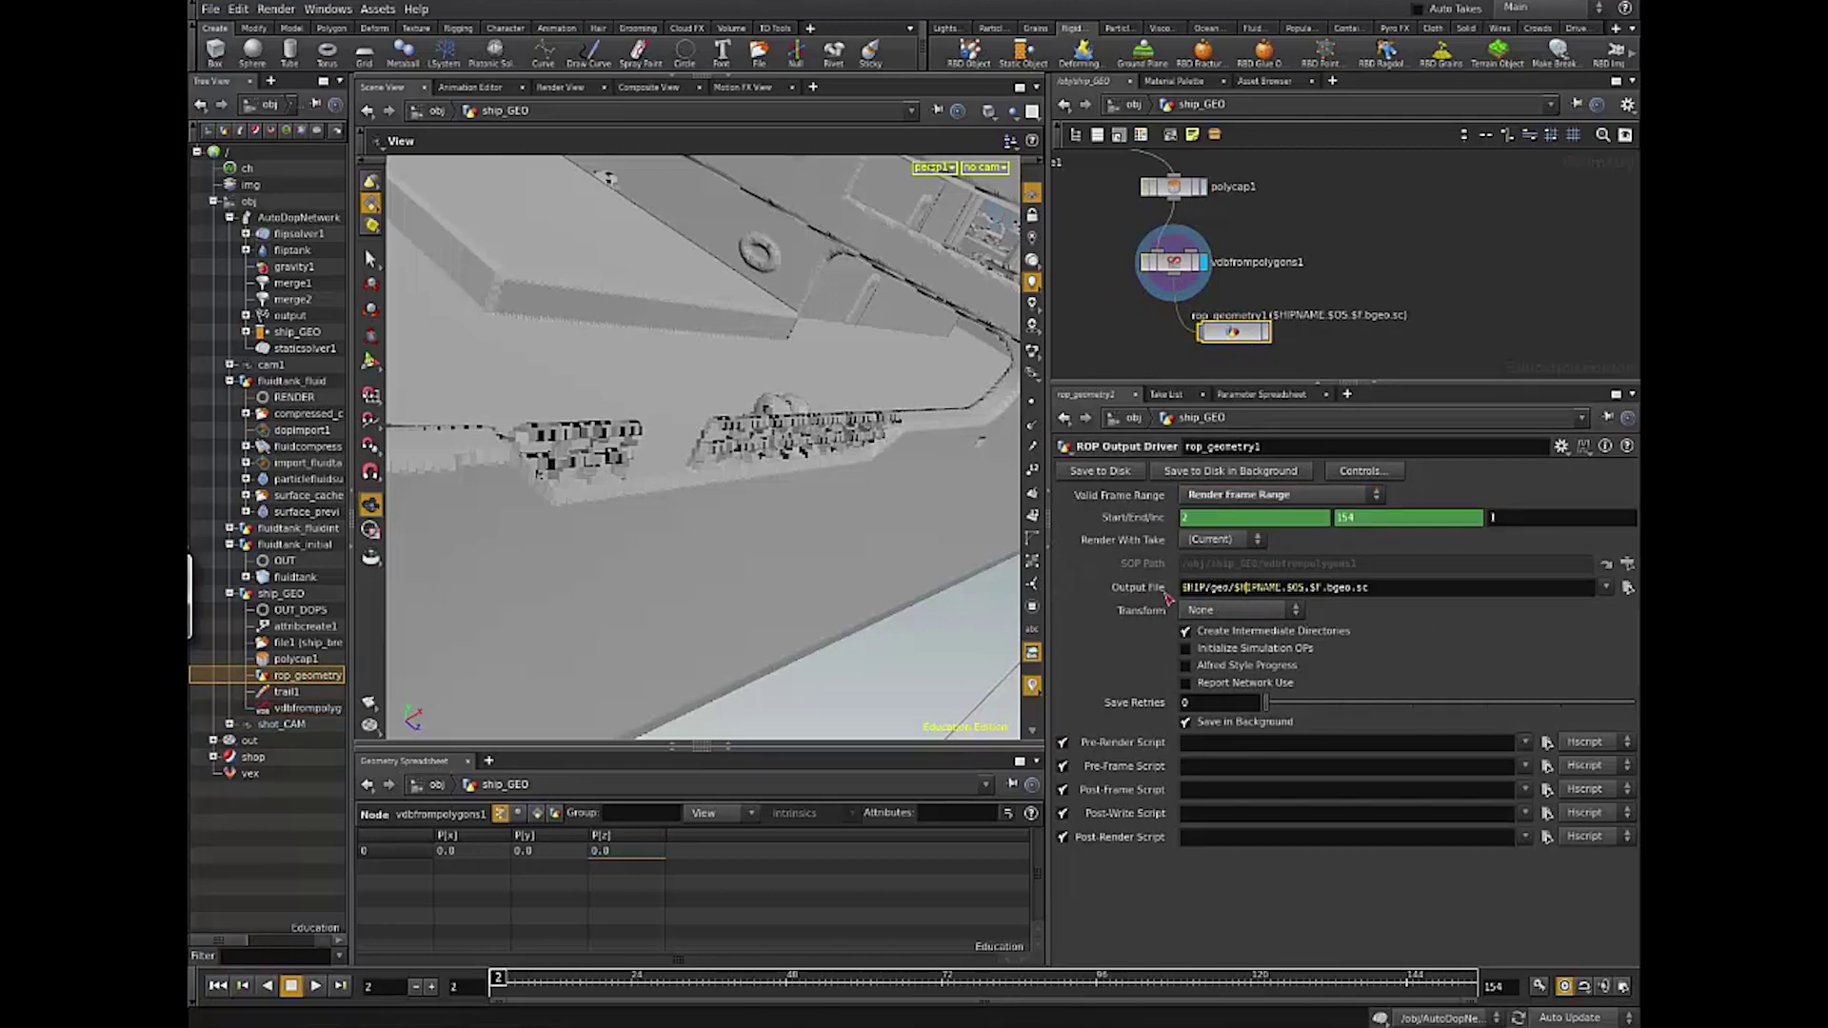
pyautogui.moveTo(1178, 588); pyautogui.dragTo(1224, 592)
pyautogui.doubleClick(1220, 588)
pyautogui.write('$OS/')
pyautogui.moveTo(1257, 590); pyautogui.dragTo(1224, 562)
# Step: Cut the output driver's node name down to the prefix rop_
pyautogui.moveTo(1277, 447); pyautogui.dragTo(1117, 470)
pyautogui.doubleClick(1243, 587)
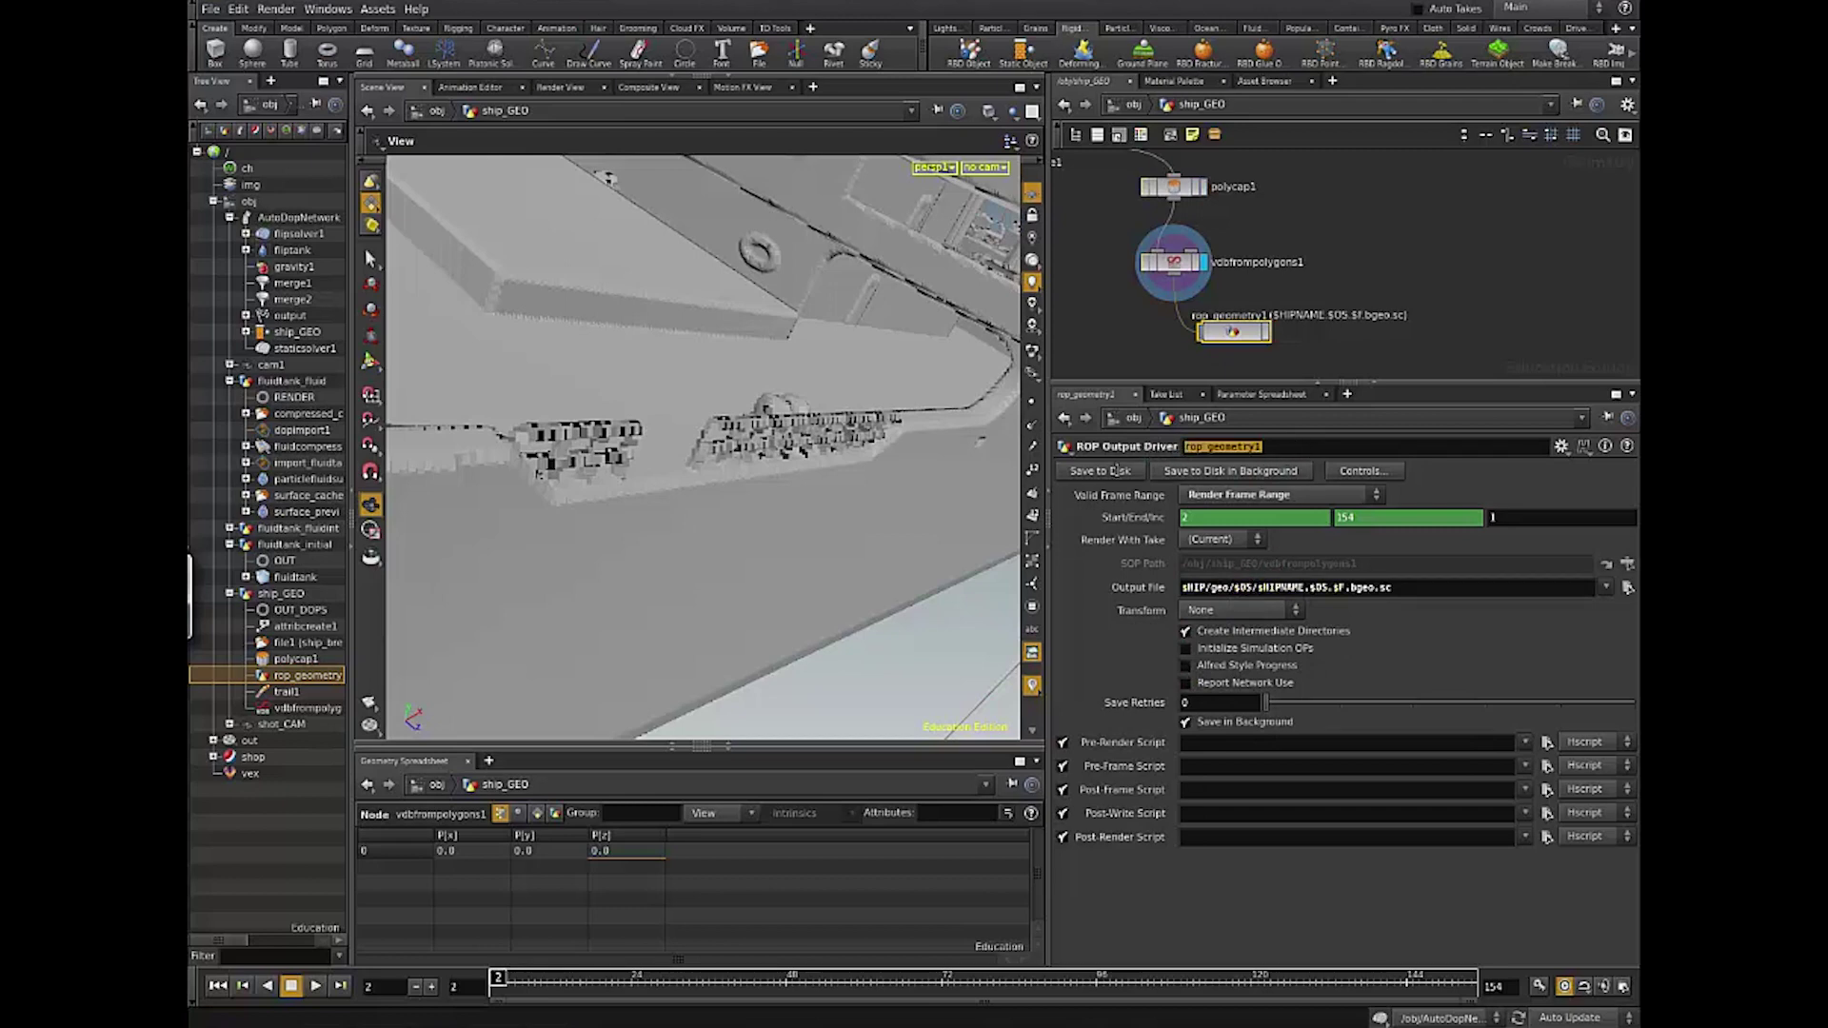
pyautogui.moveTo(1262, 447); pyautogui.dragTo(1226, 459)
pyautogui.press('BackSpace')
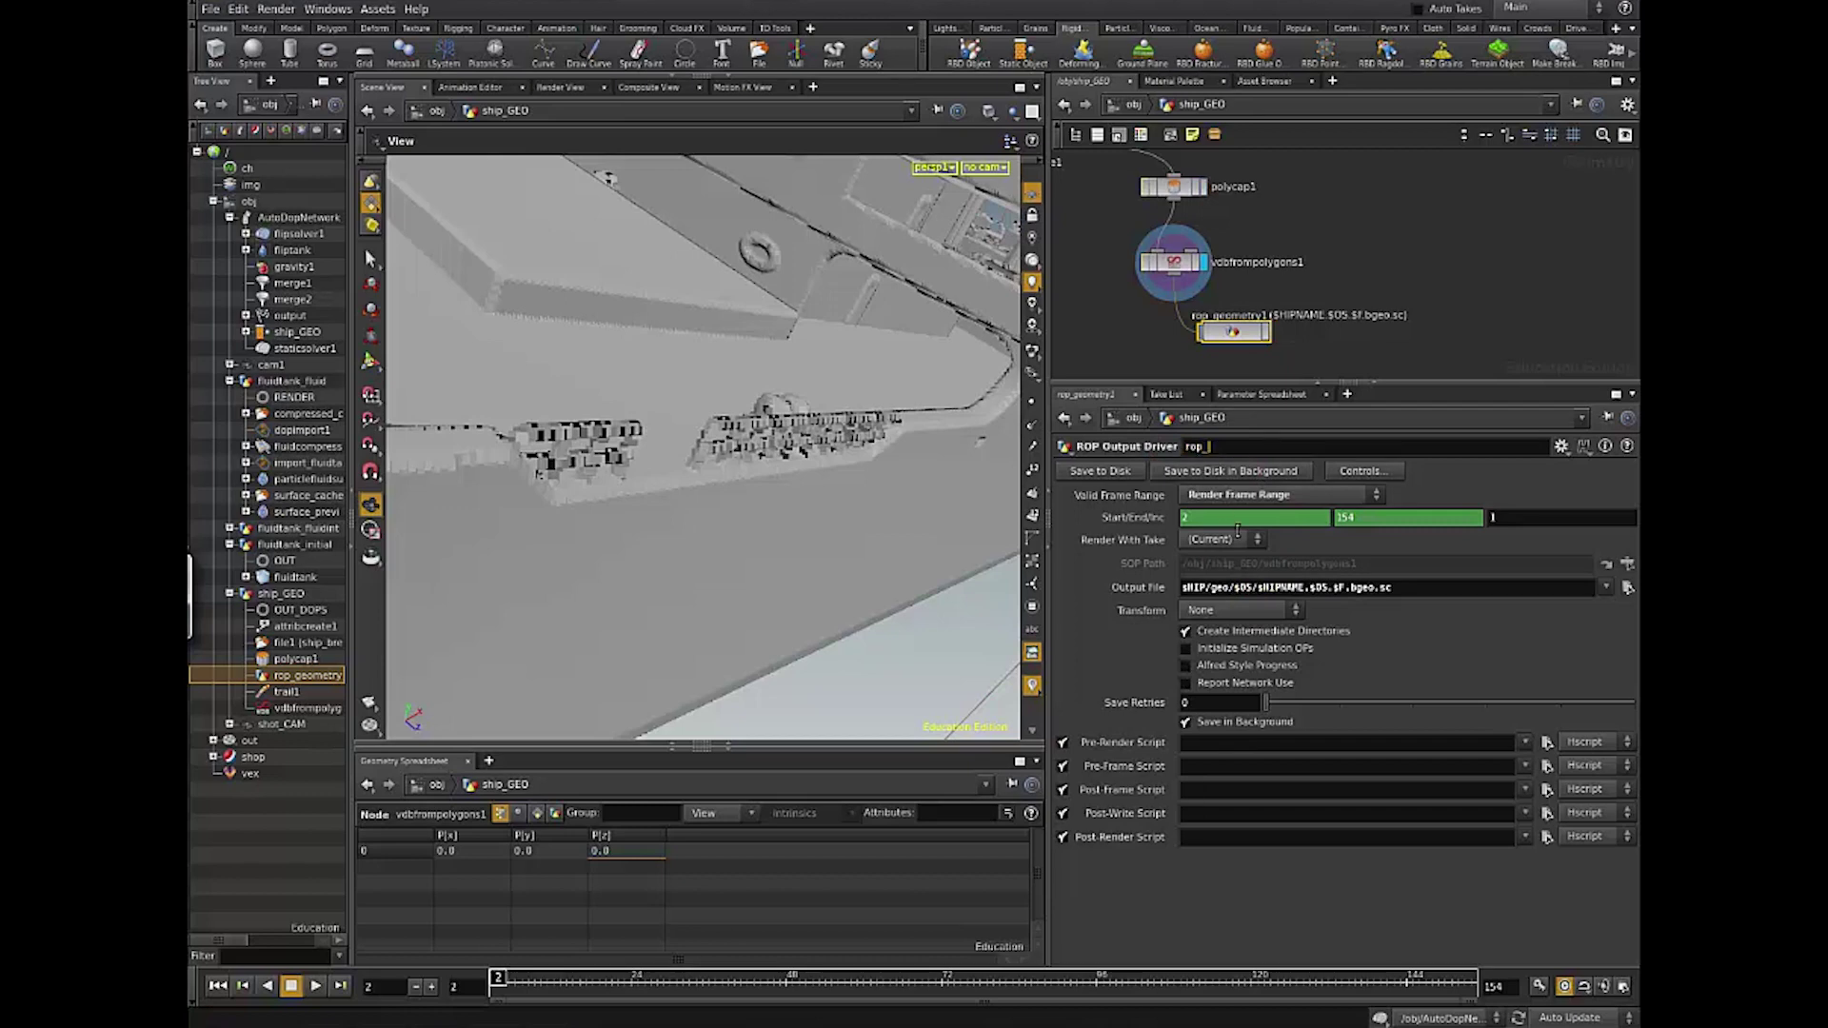
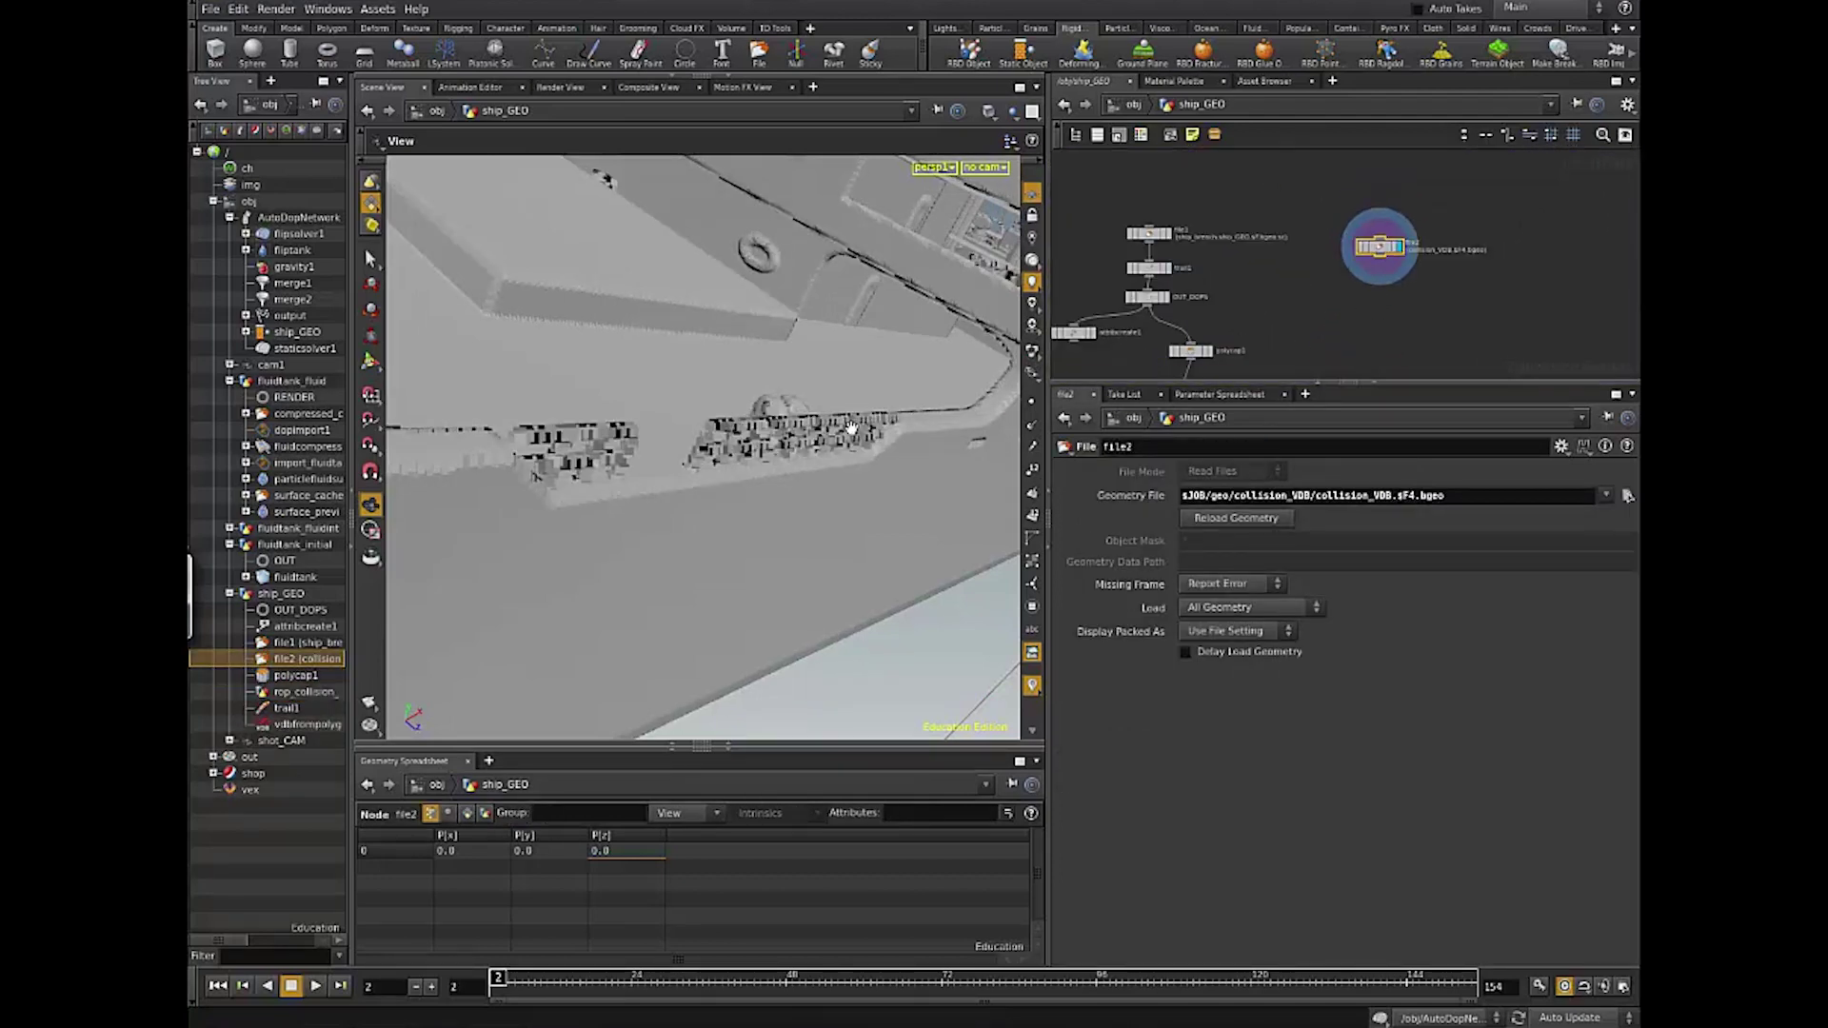
# Step: Examine the cached collision VDB loaded by the file2 node and its geometry file path
pyautogui.scroll(3, 750, 385)
pyautogui.scroll(-3, 750, 385)
pyautogui.moveTo(750, 384); pyautogui.dragTo(914, 447)
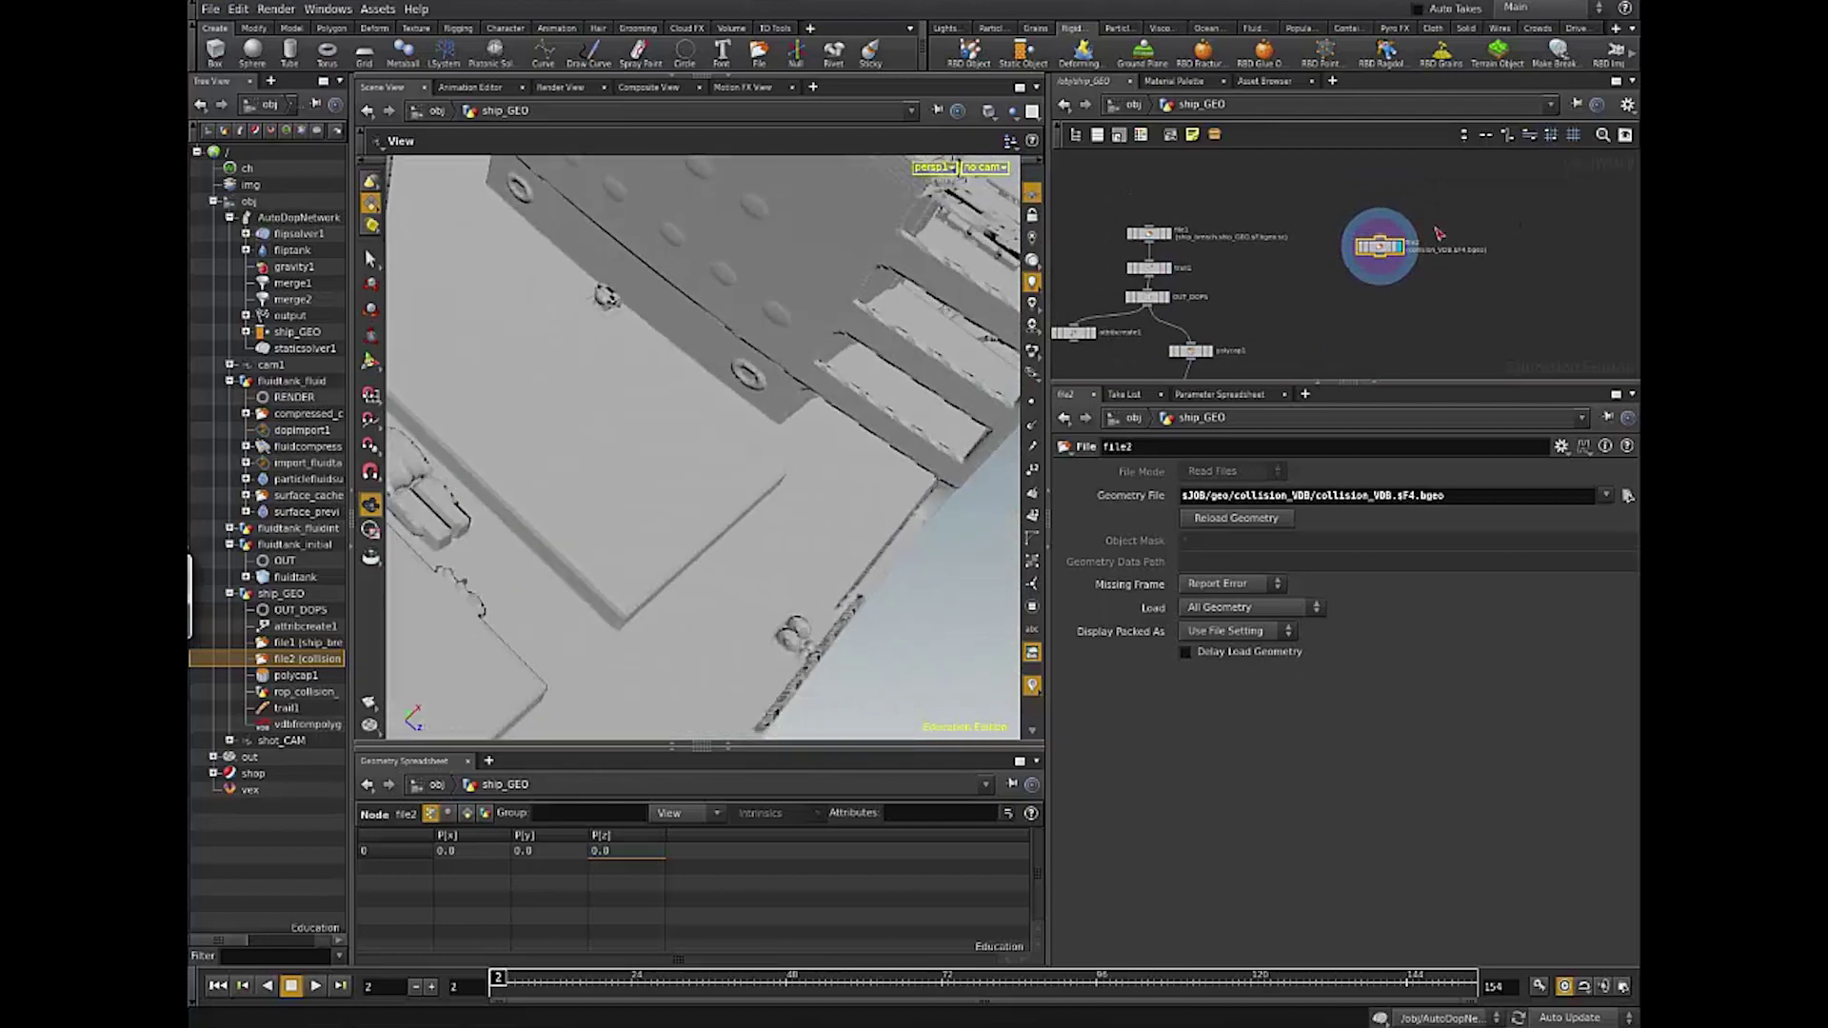
pyautogui.moveTo(1428, 237); pyautogui.dragTo(1345, 254, button='middle')
pyautogui.moveTo(1366, 170); pyautogui.dragTo(1285, 319)
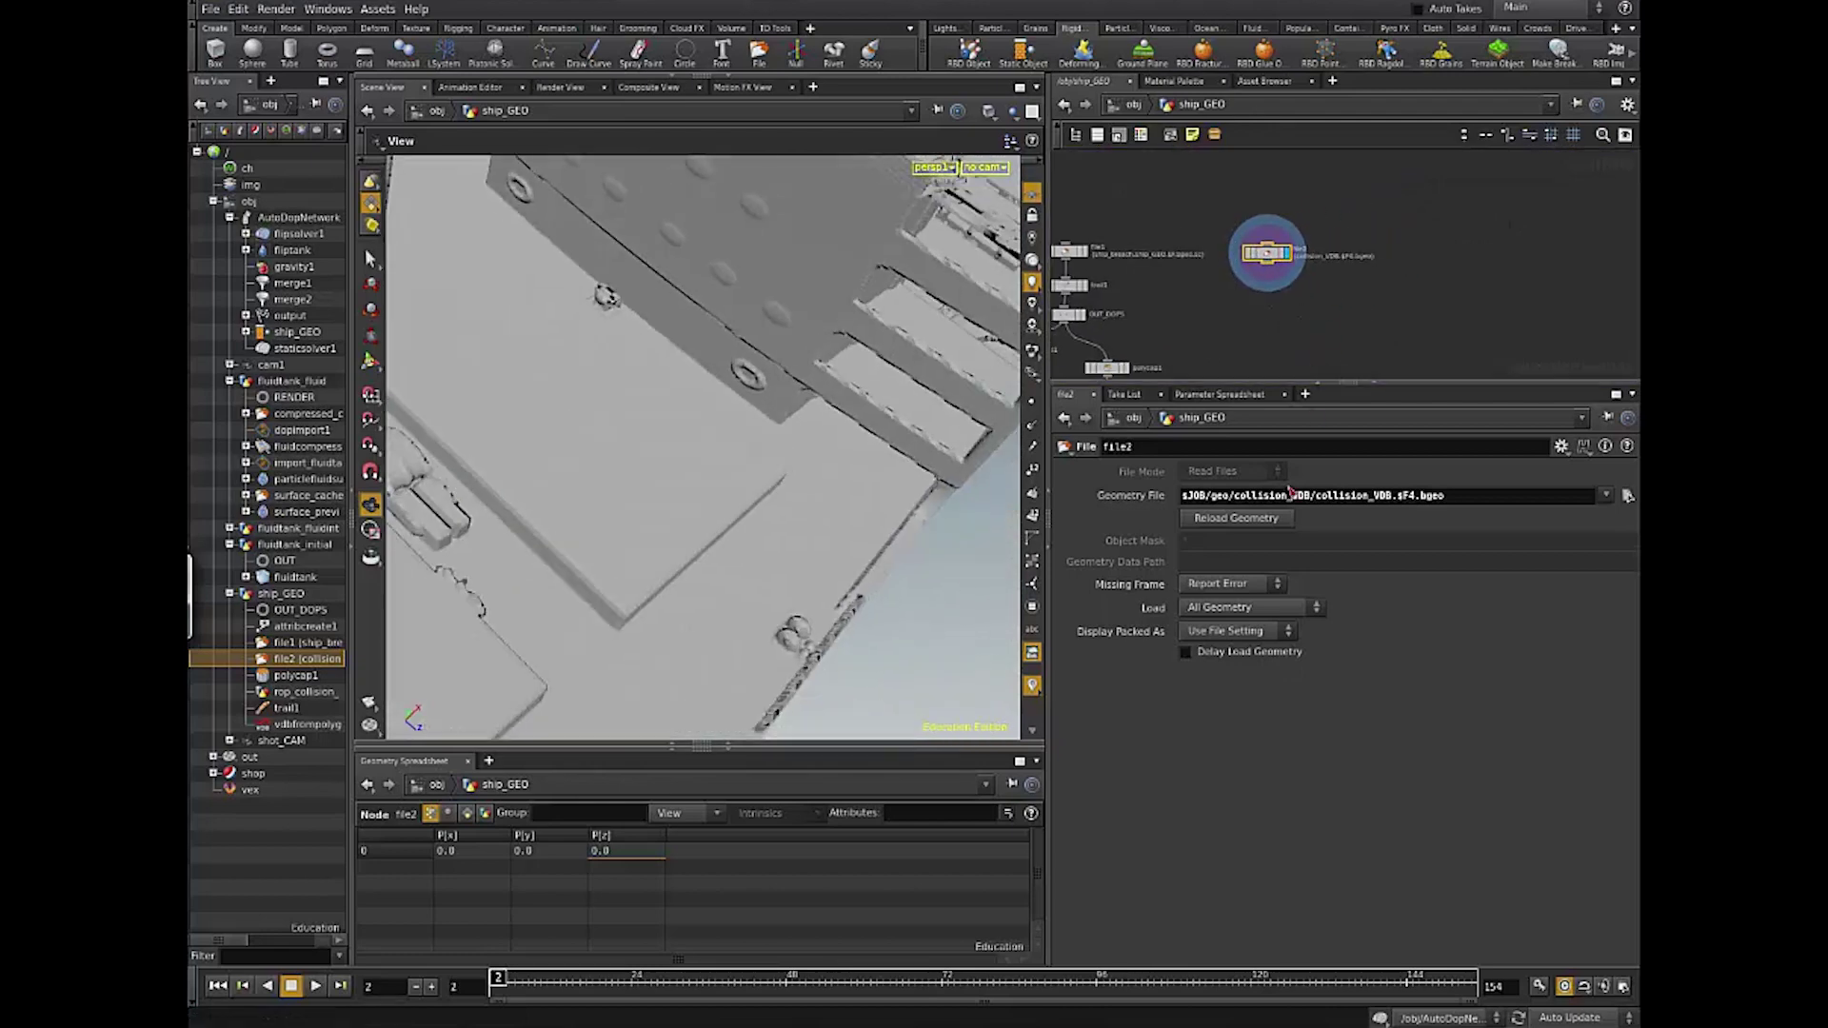
pyautogui.click(1458, 496)
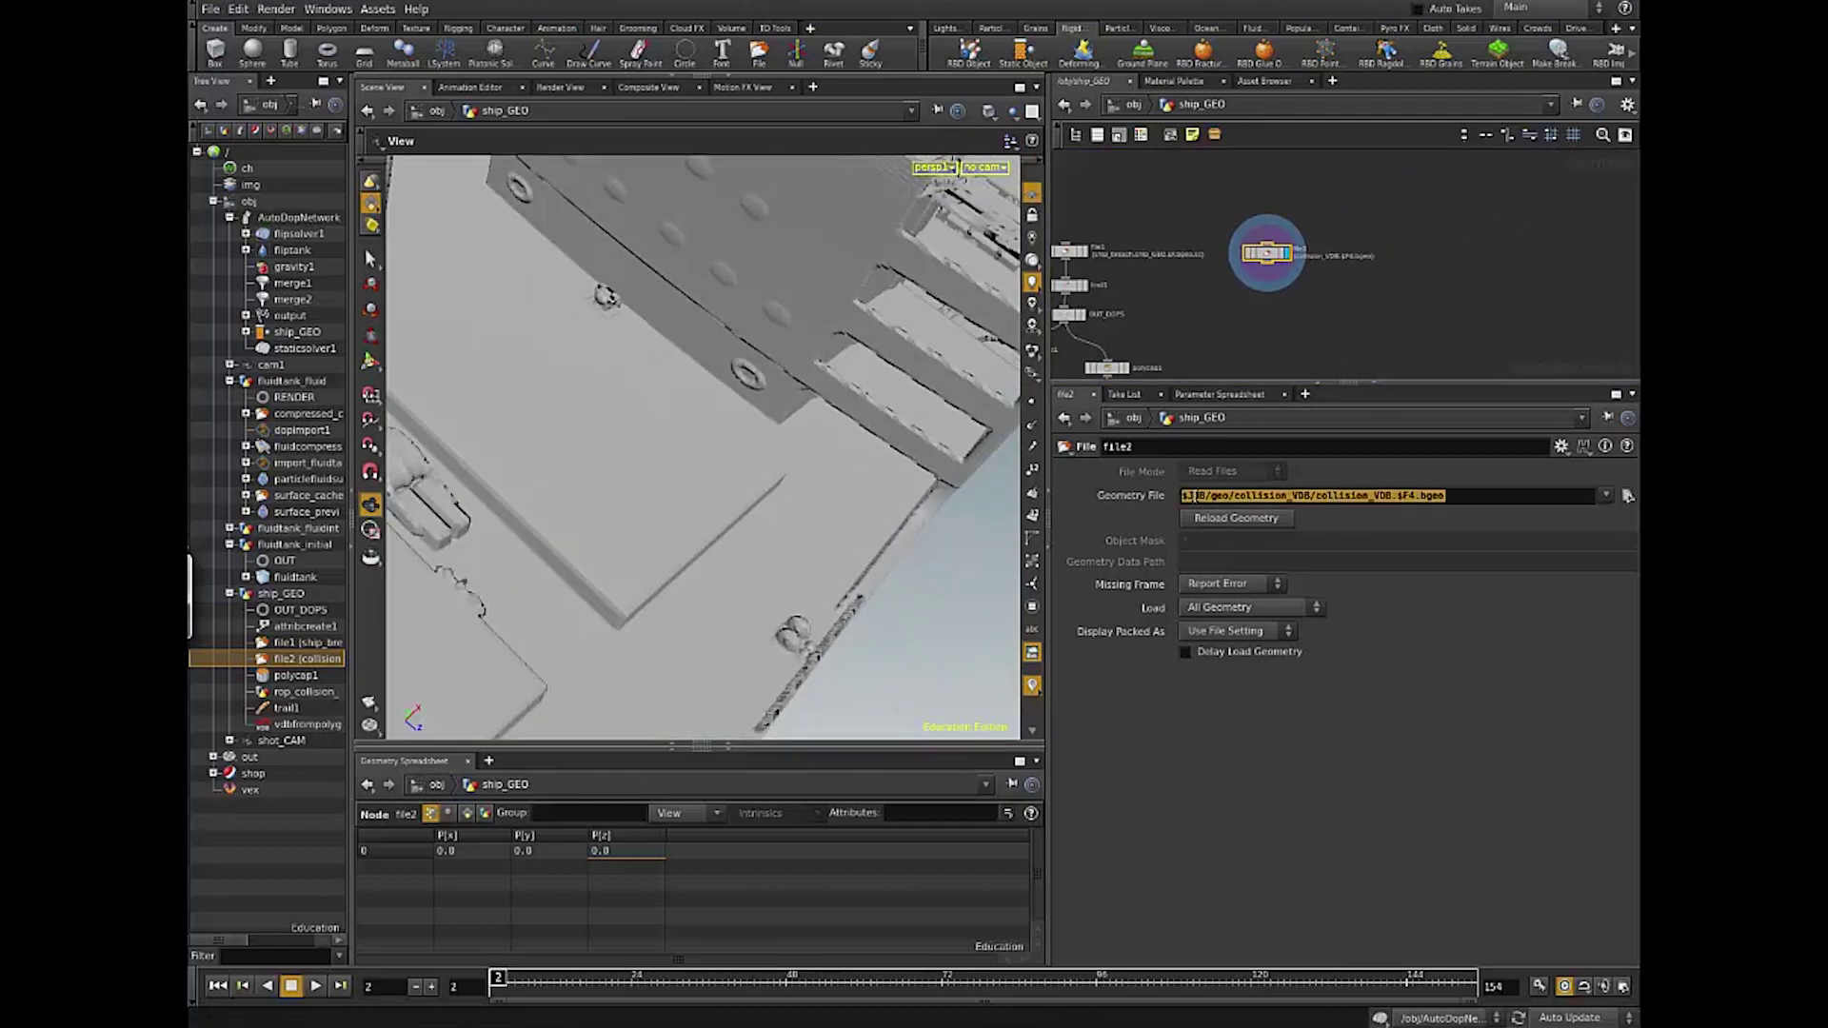
pyautogui.moveTo(1189, 496); pyautogui.dragTo(1526, 513)
pyautogui.moveTo(979, 660); pyautogui.dragTo(964, 656)
# Step: Add a Null node below file2 and connect it to the file's output
pyautogui.press('Tab')
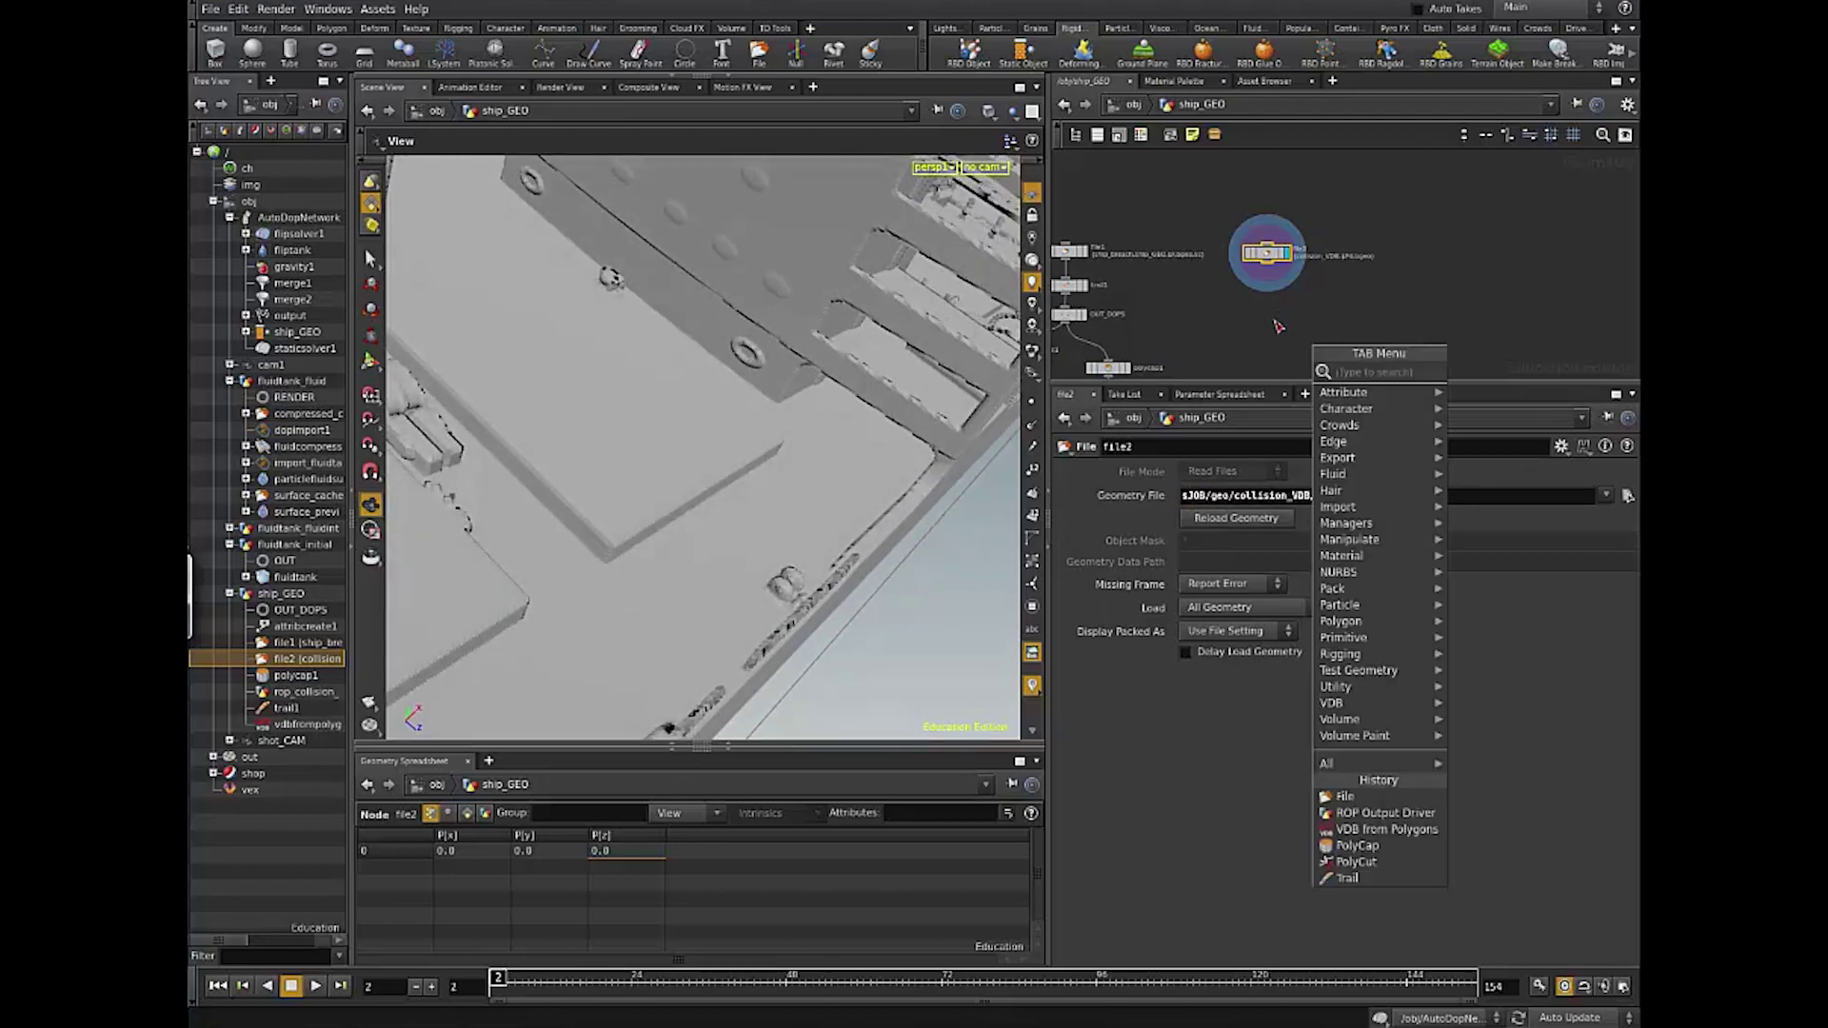
pyautogui.write('null')
pyautogui.press('Return')
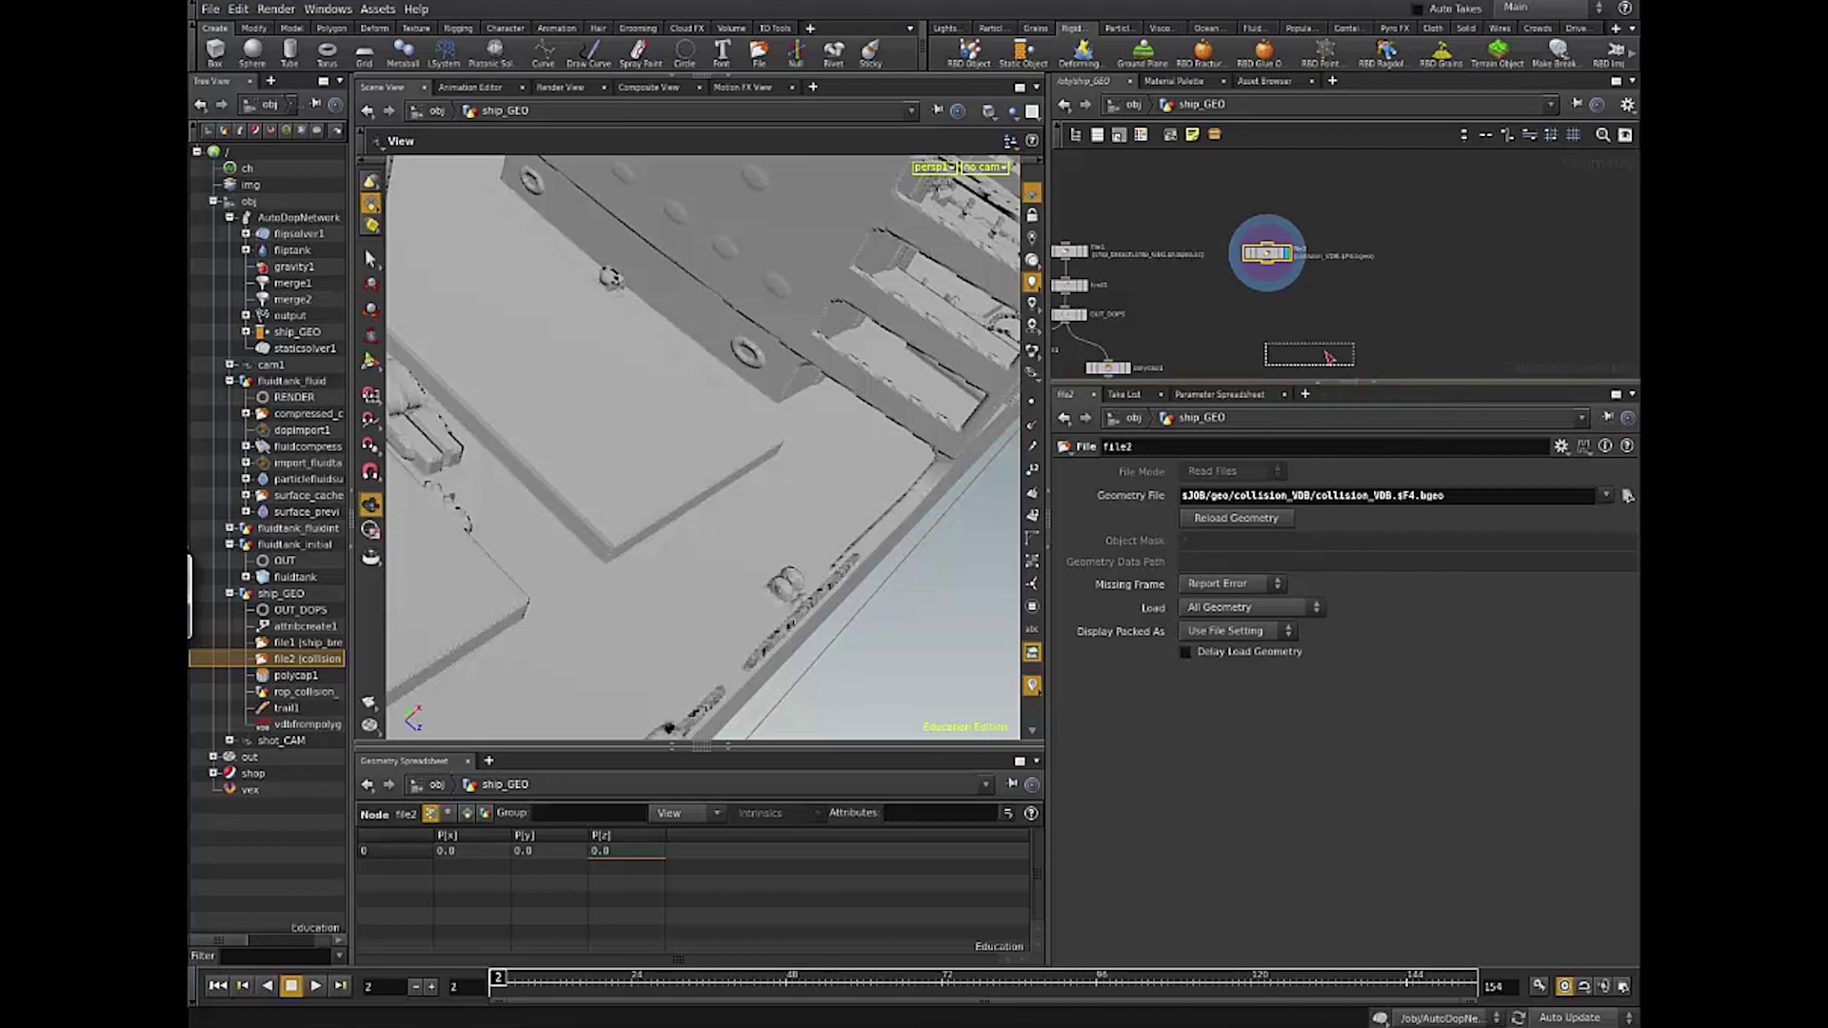
pyautogui.click(1281, 321)
# Step: Rename the new Null node OUT_VDB and make it the displayed node
pyautogui.click(1313, 324)
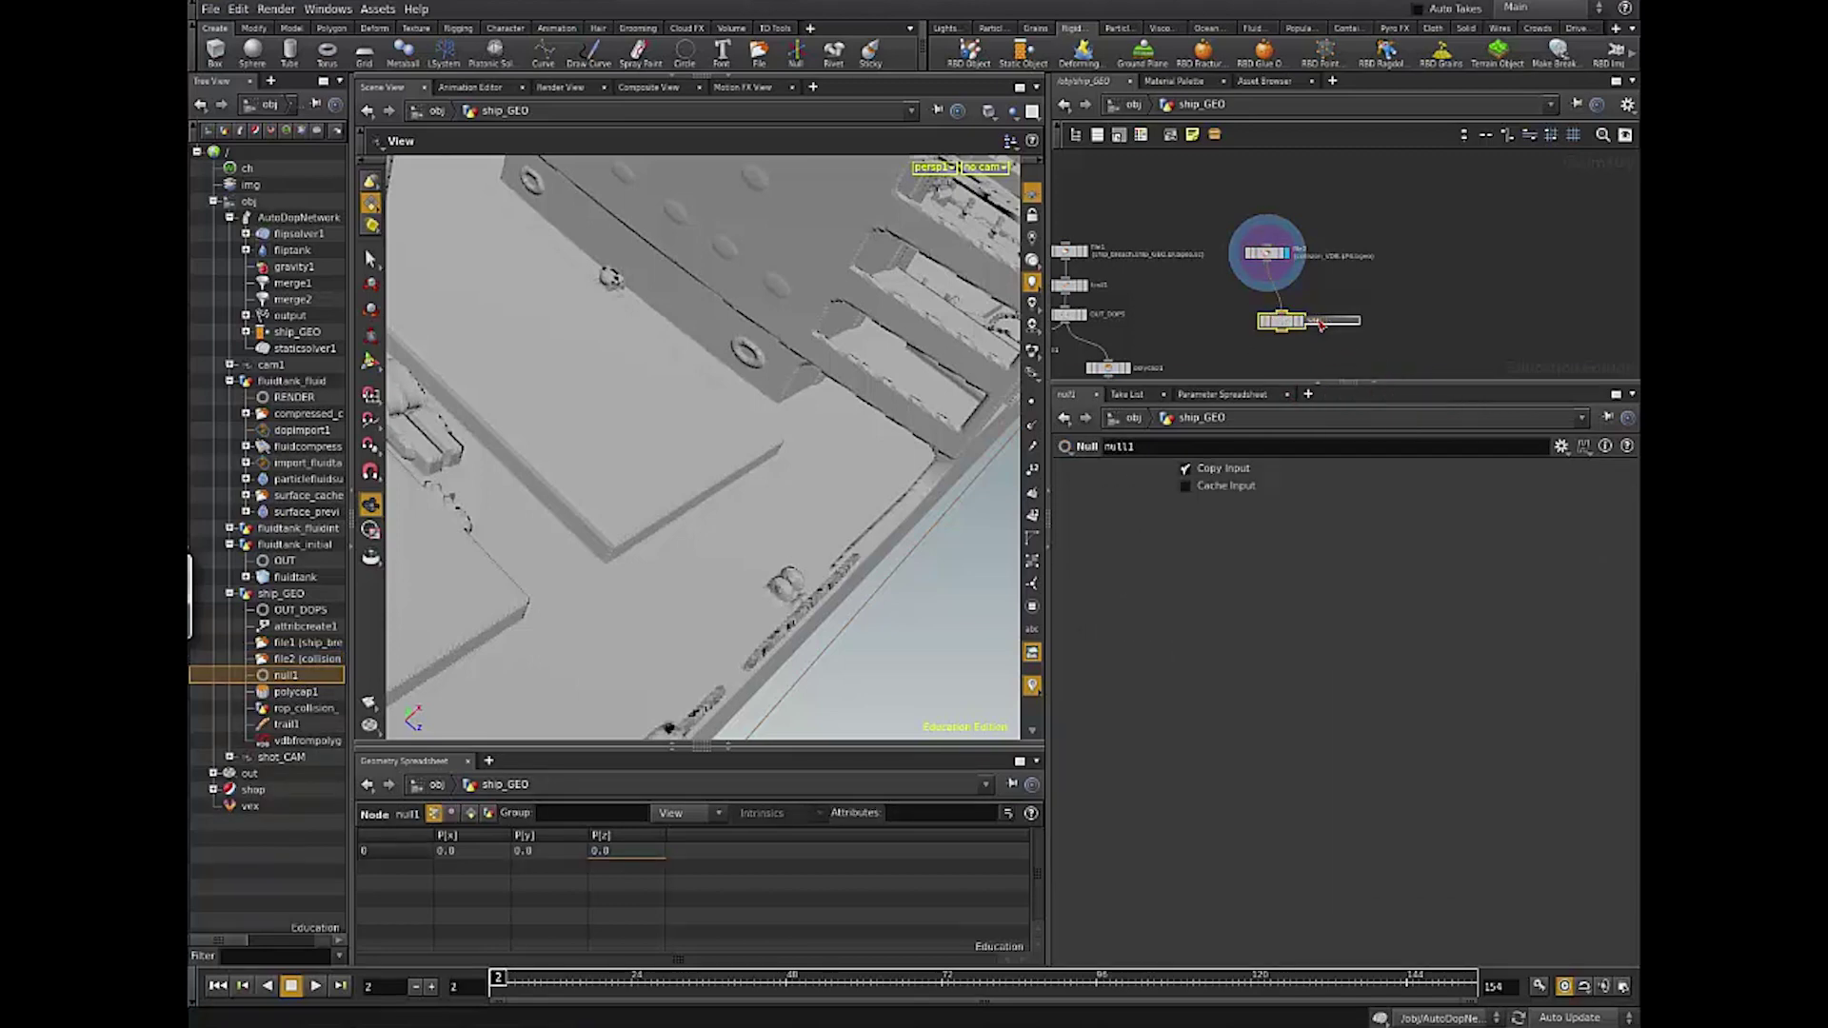
pyautogui.write('OU')
pyautogui.press('Return')
pyautogui.click(1322, 320)
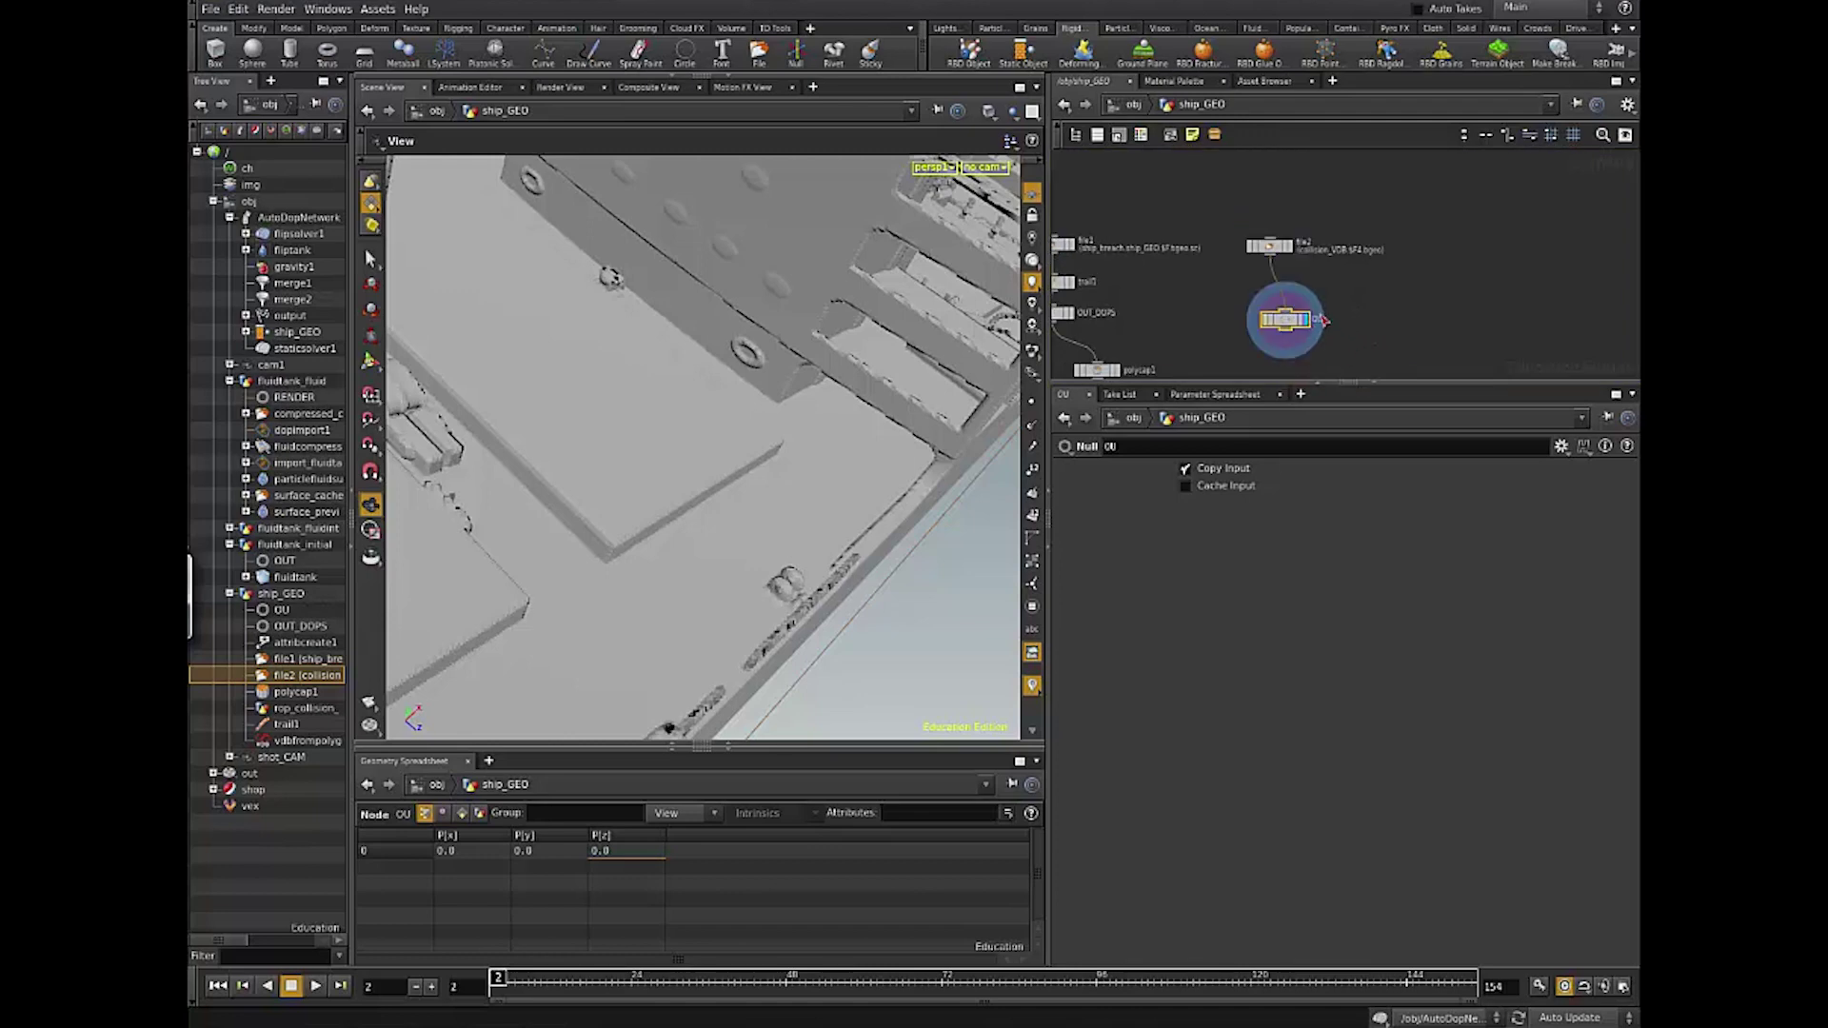
pyautogui.click(1325, 321)
pyautogui.write('OUT_VDB')
pyautogui.press('Return')
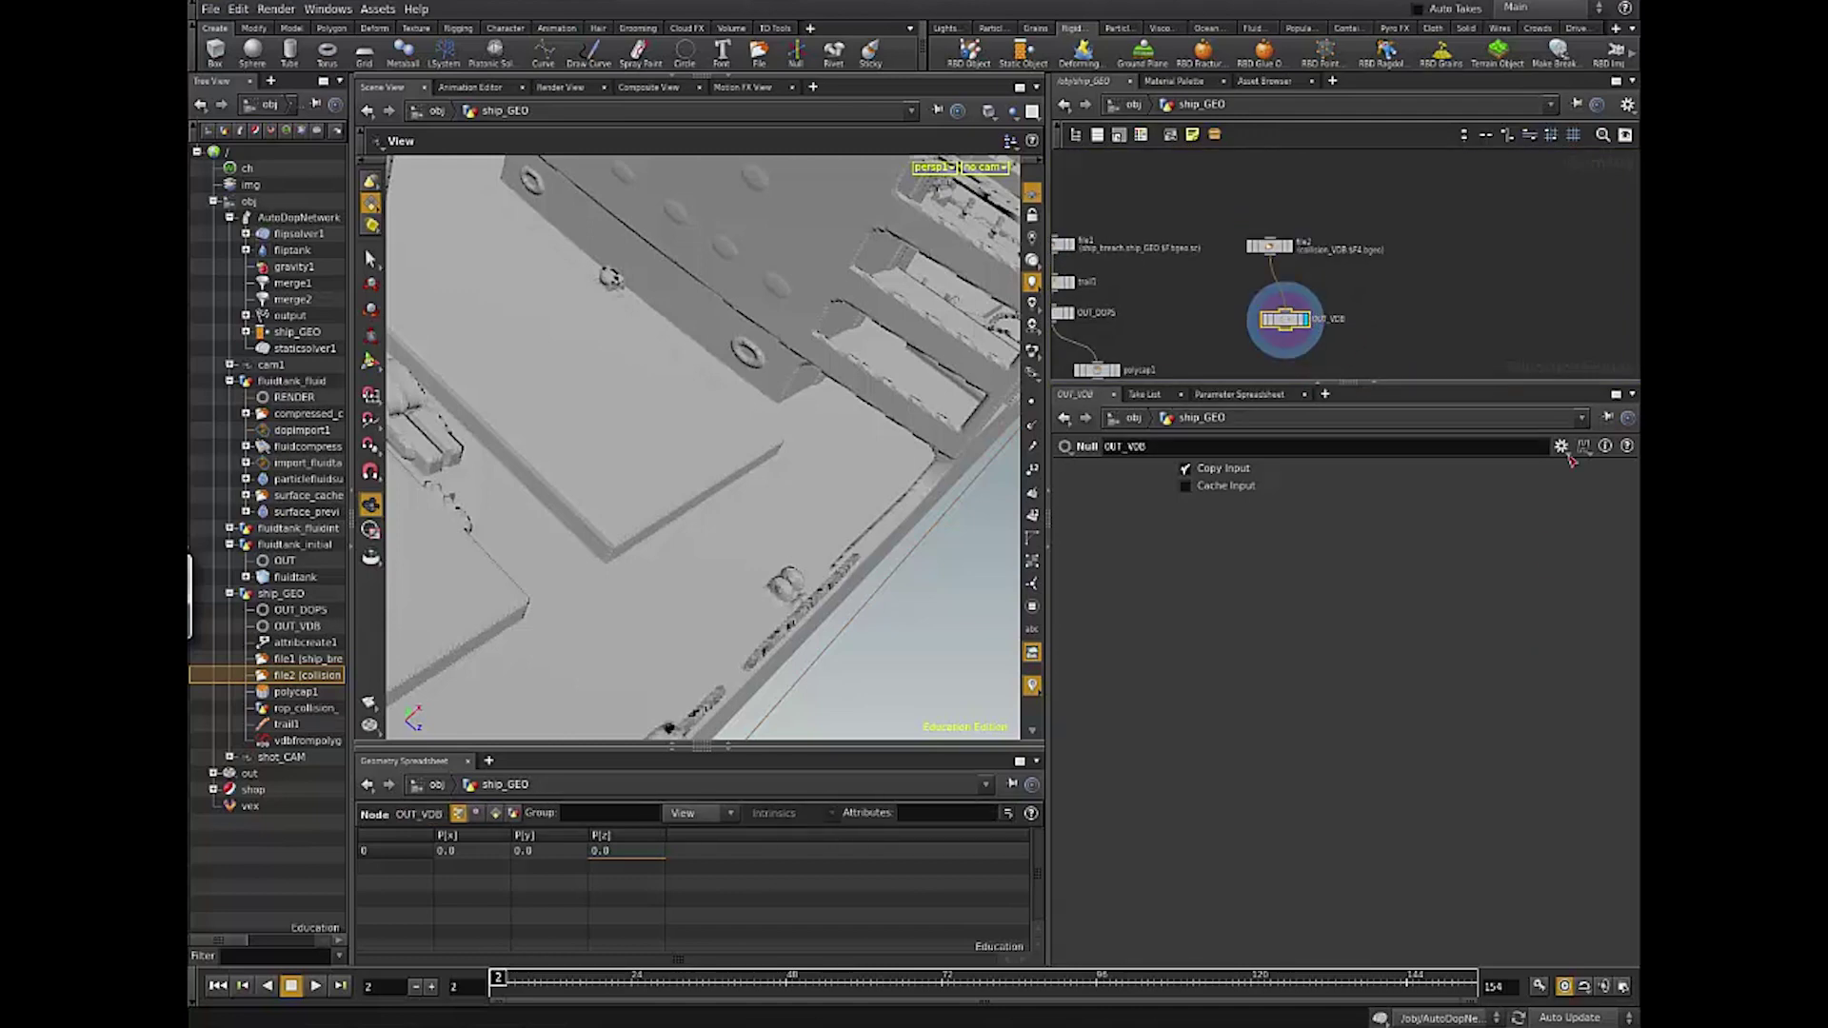
# Step: Display the OUT_DOPS node inside ship_GEO and return to the object level
pyautogui.press('u')
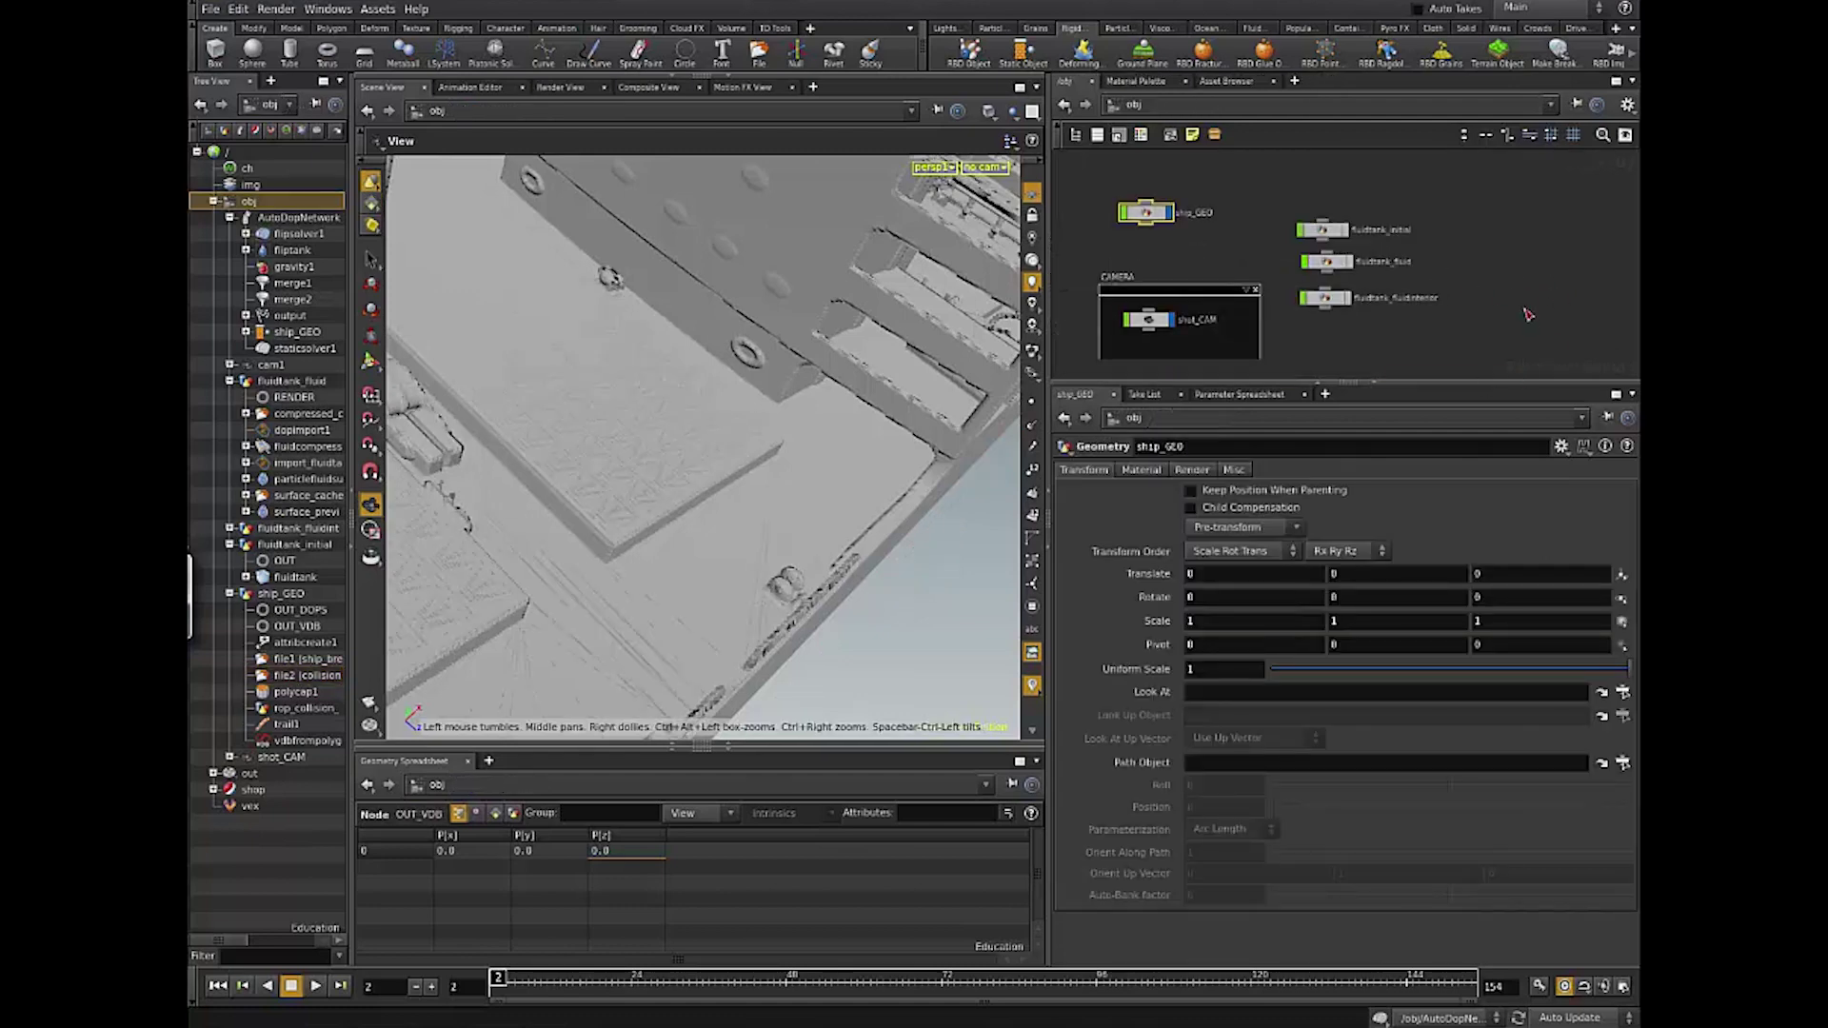
pyautogui.moveTo(923, 493); pyautogui.dragTo(1047, 296)
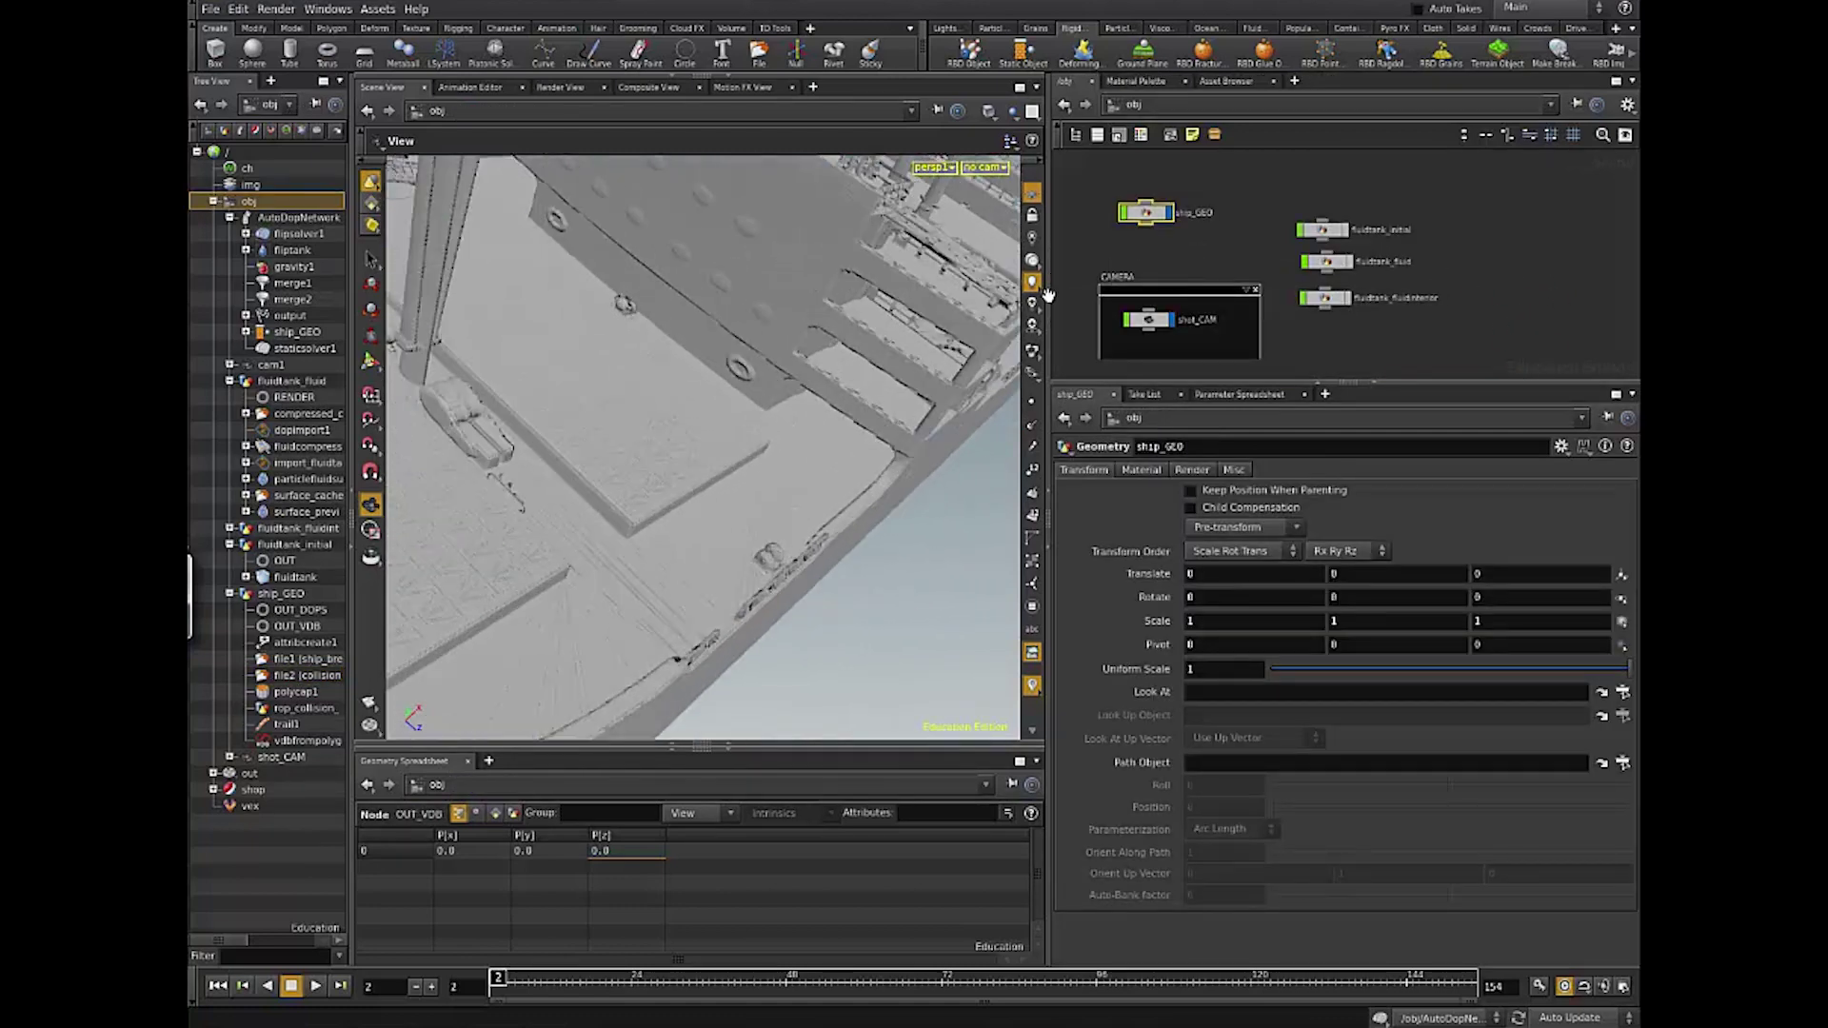
pyautogui.doubleClick(1154, 220)
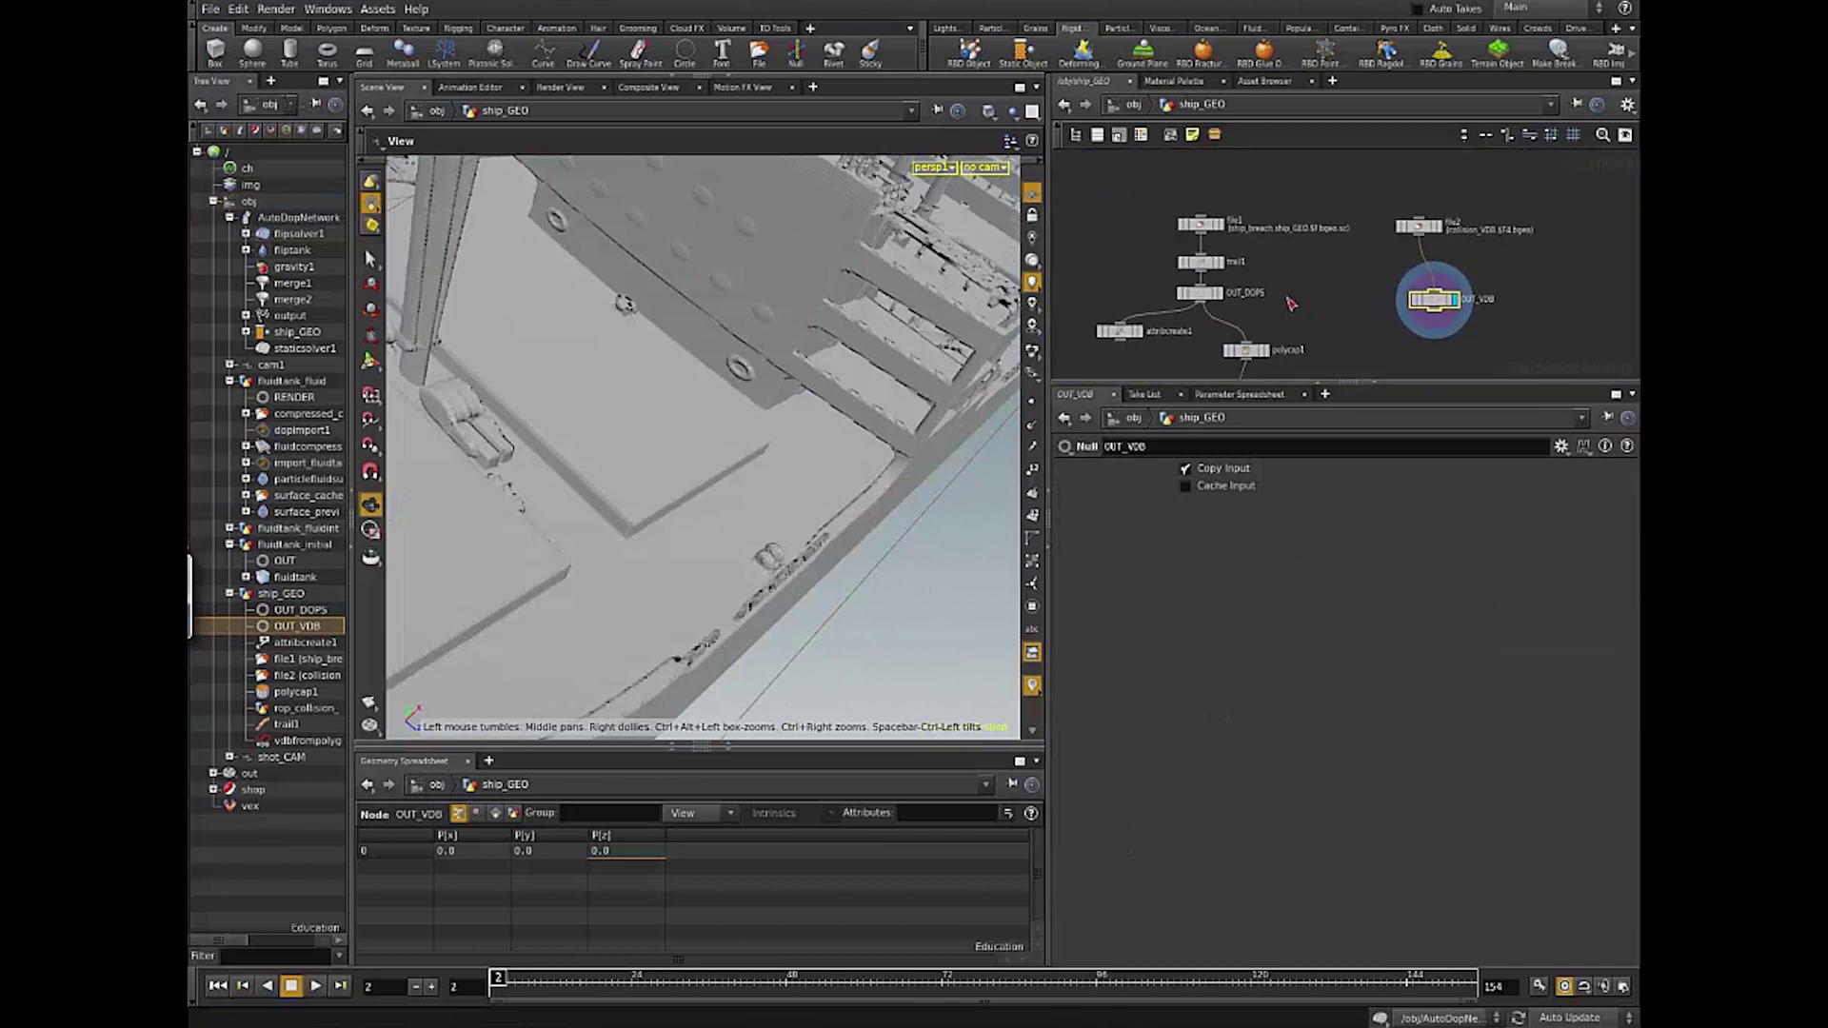
pyautogui.click(1207, 246)
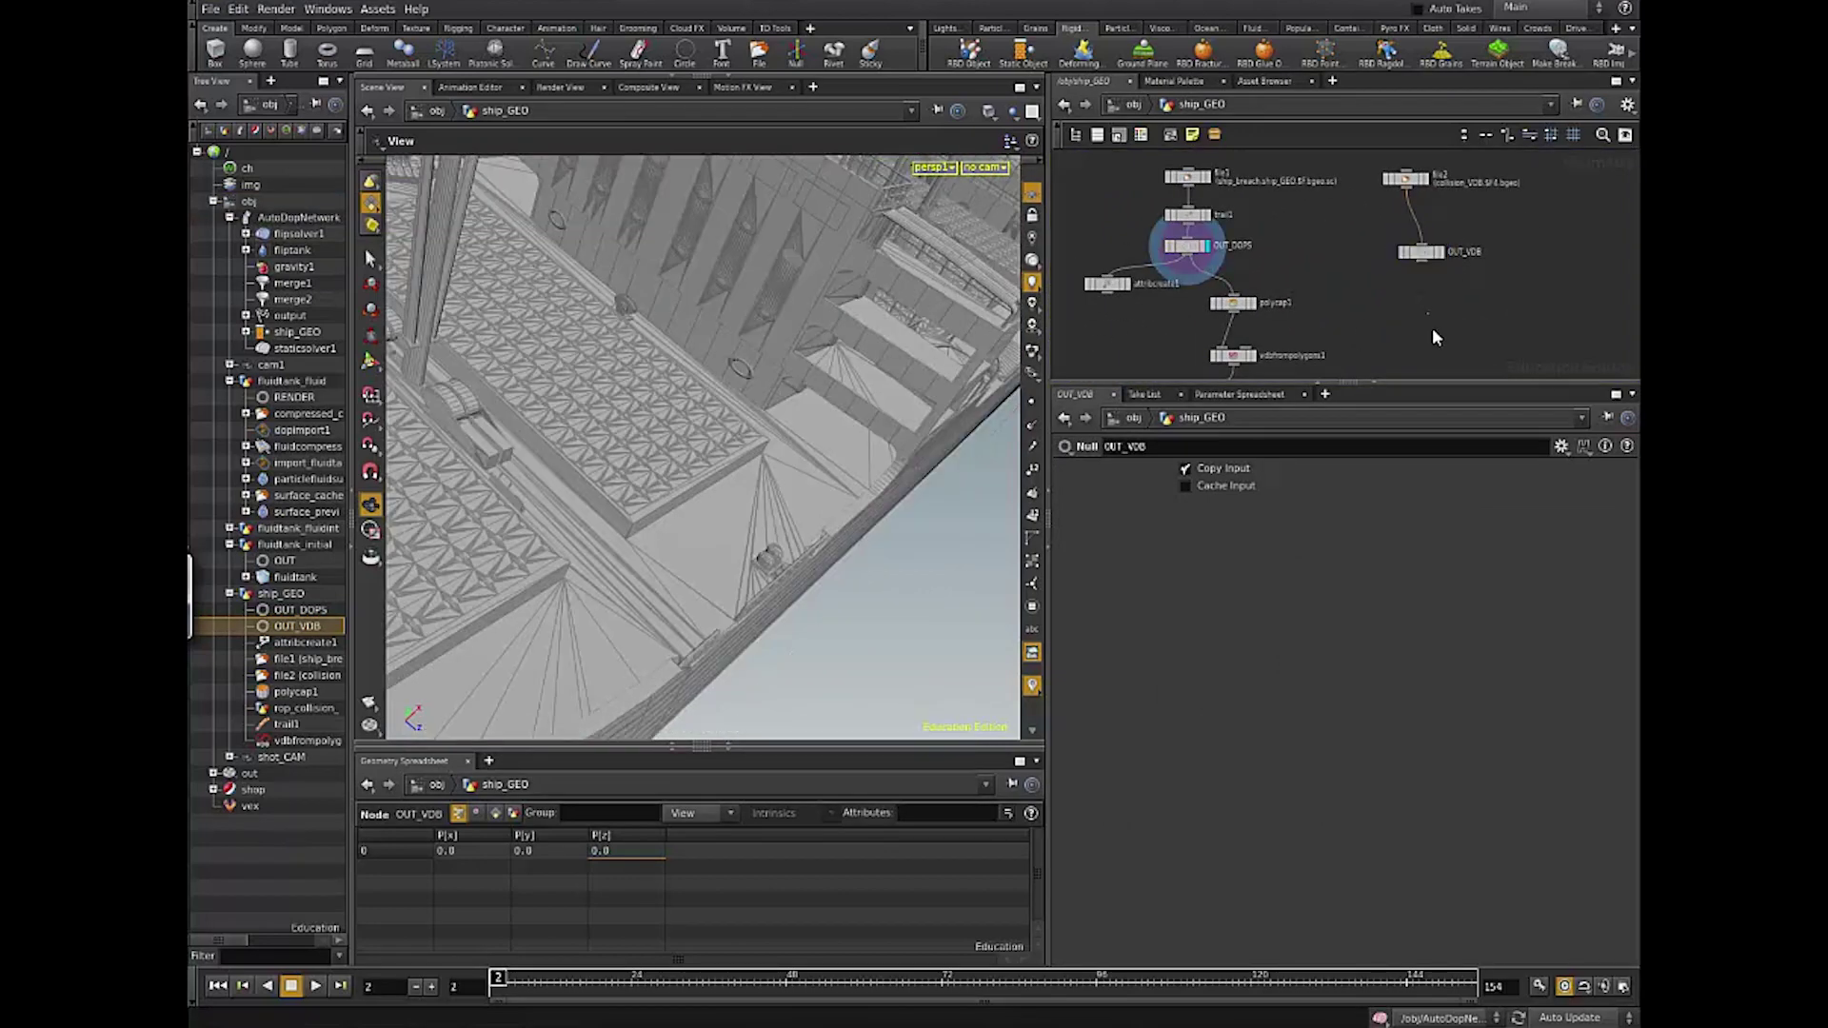
pyautogui.press('u')
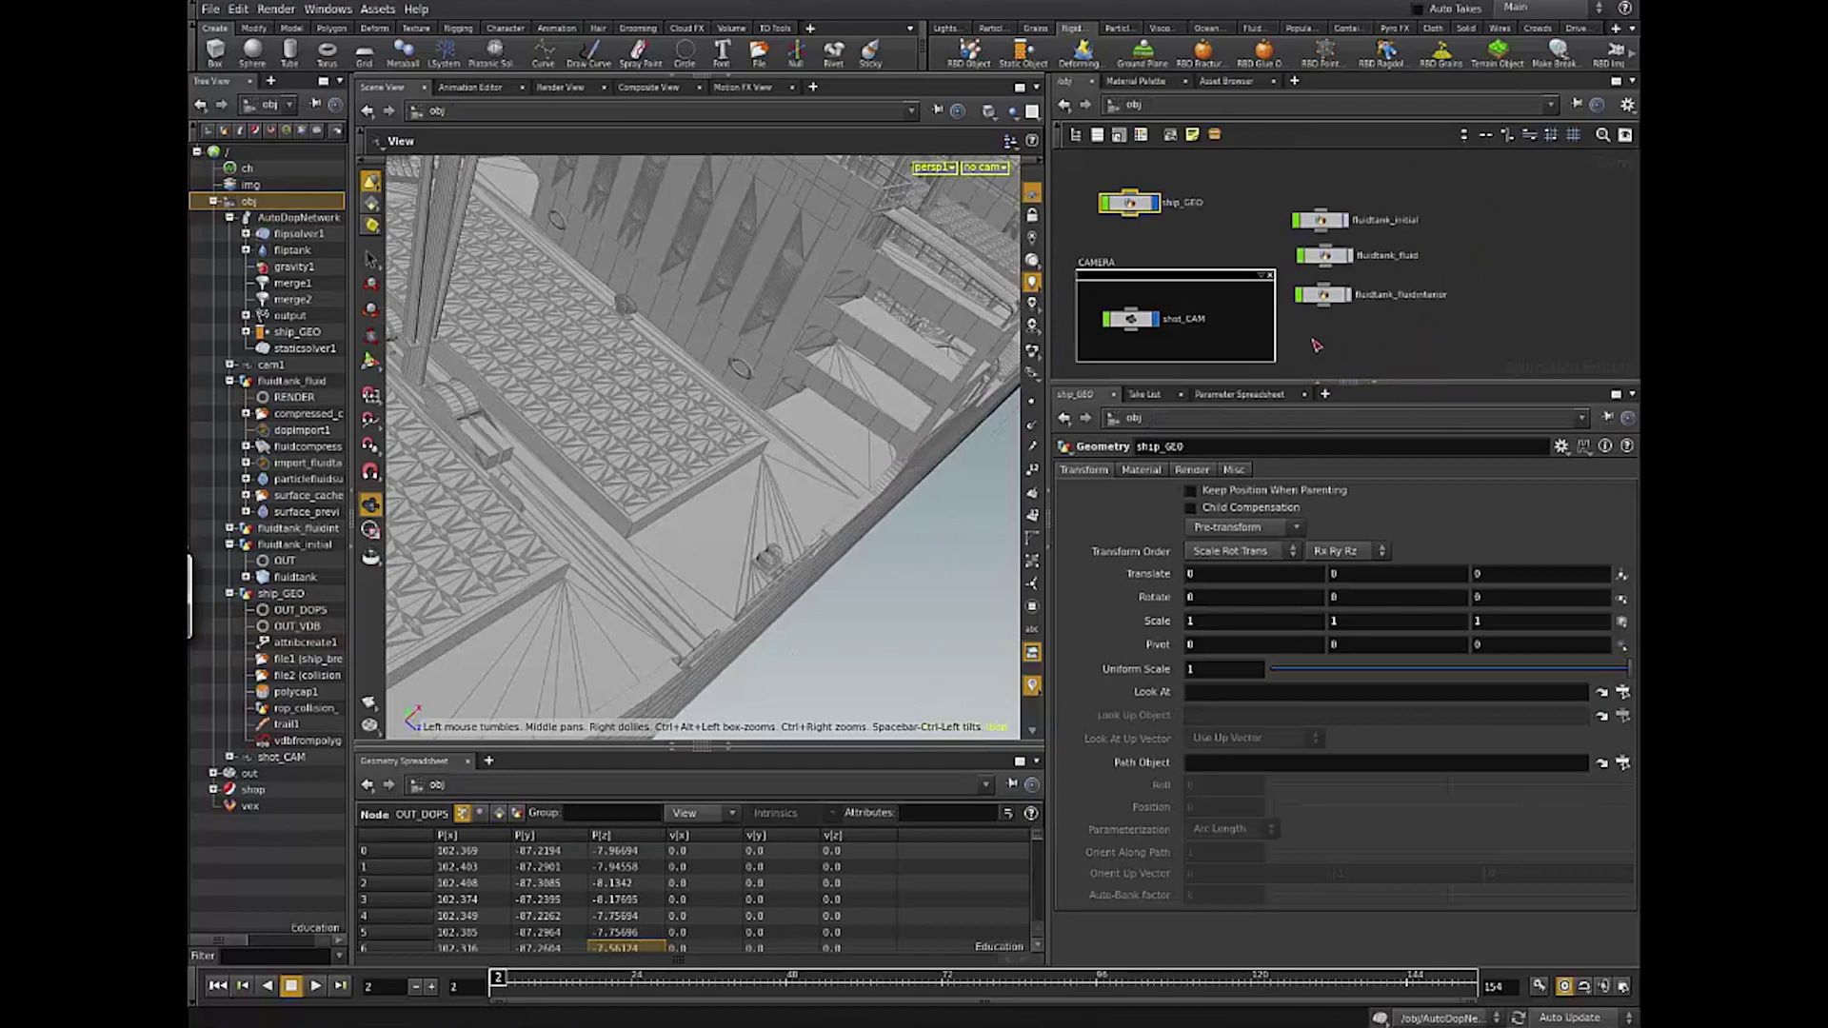
# Step: Go inside the AutoDopNetwork and bring up the volume collision settings of its ship_GEO static object
pyautogui.moveTo(1390, 372); pyautogui.dragTo(1368, 246, button='middle')
pyautogui.moveTo(800, 437); pyautogui.dragTo(1228, 457)
pyautogui.moveTo(1237, 289); pyautogui.dragTo(1292, 277, button='middle')
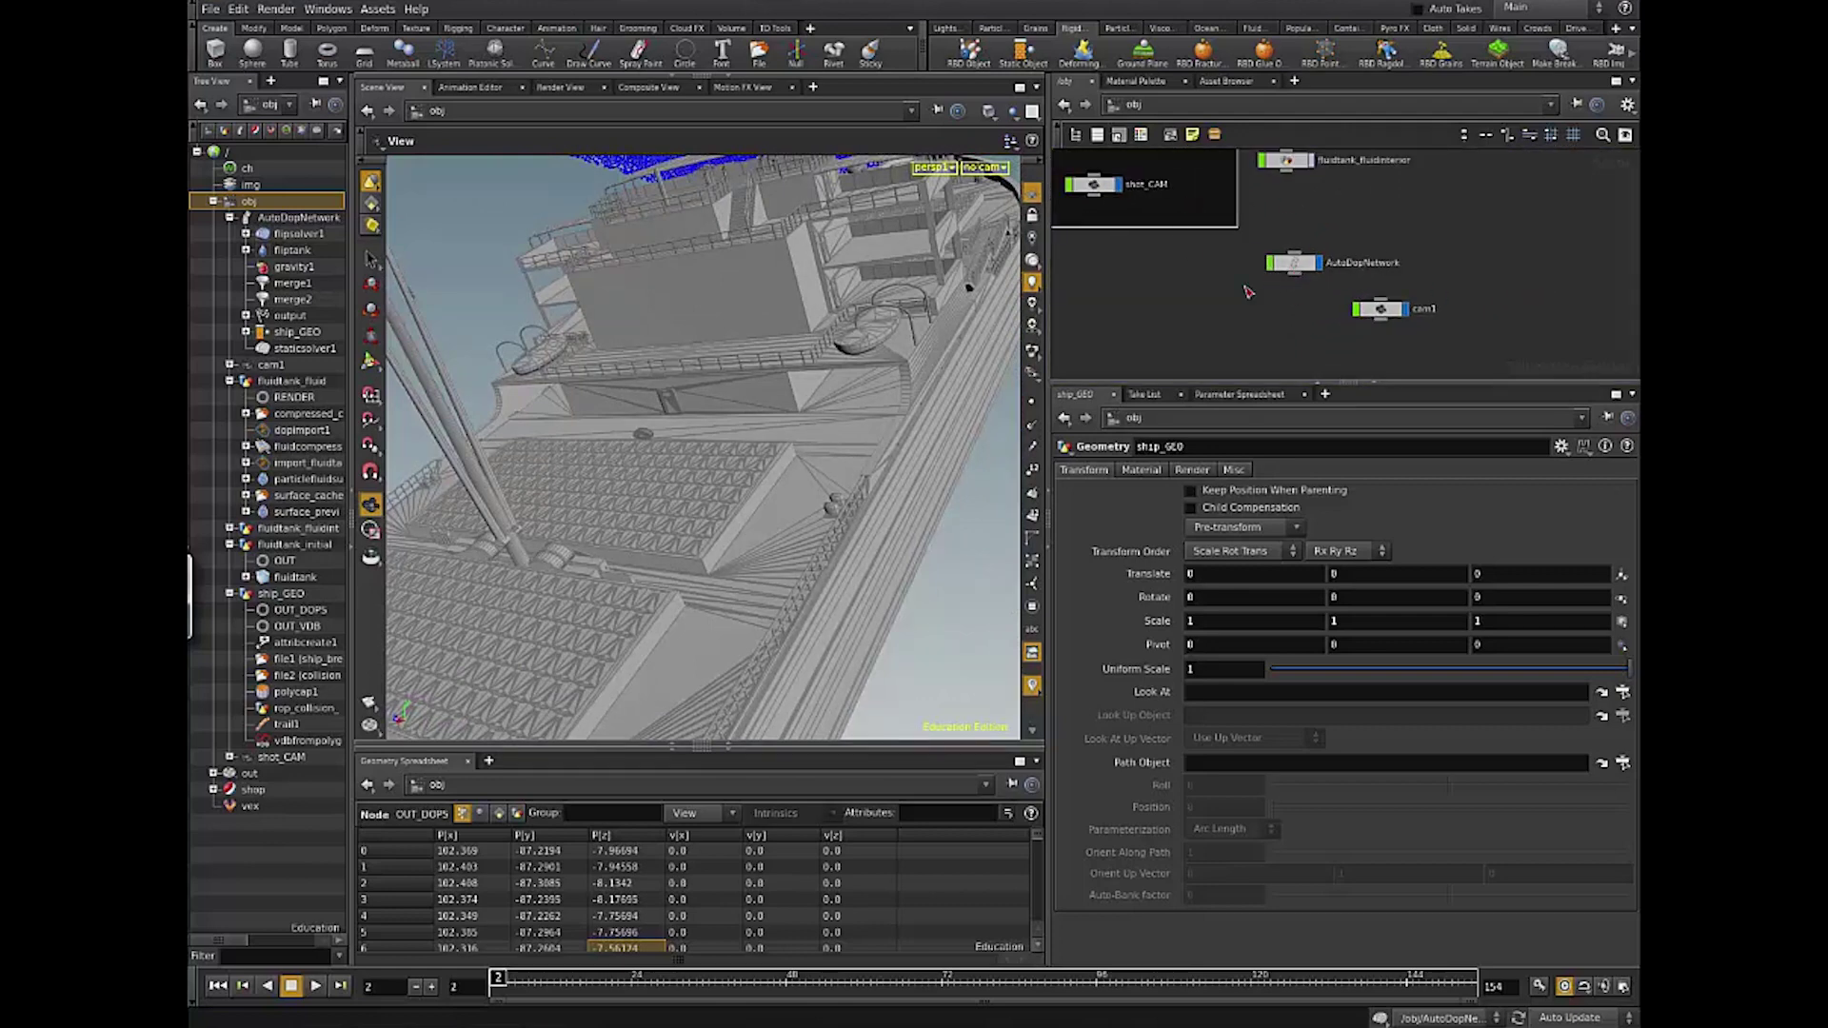
pyautogui.click(1294, 266)
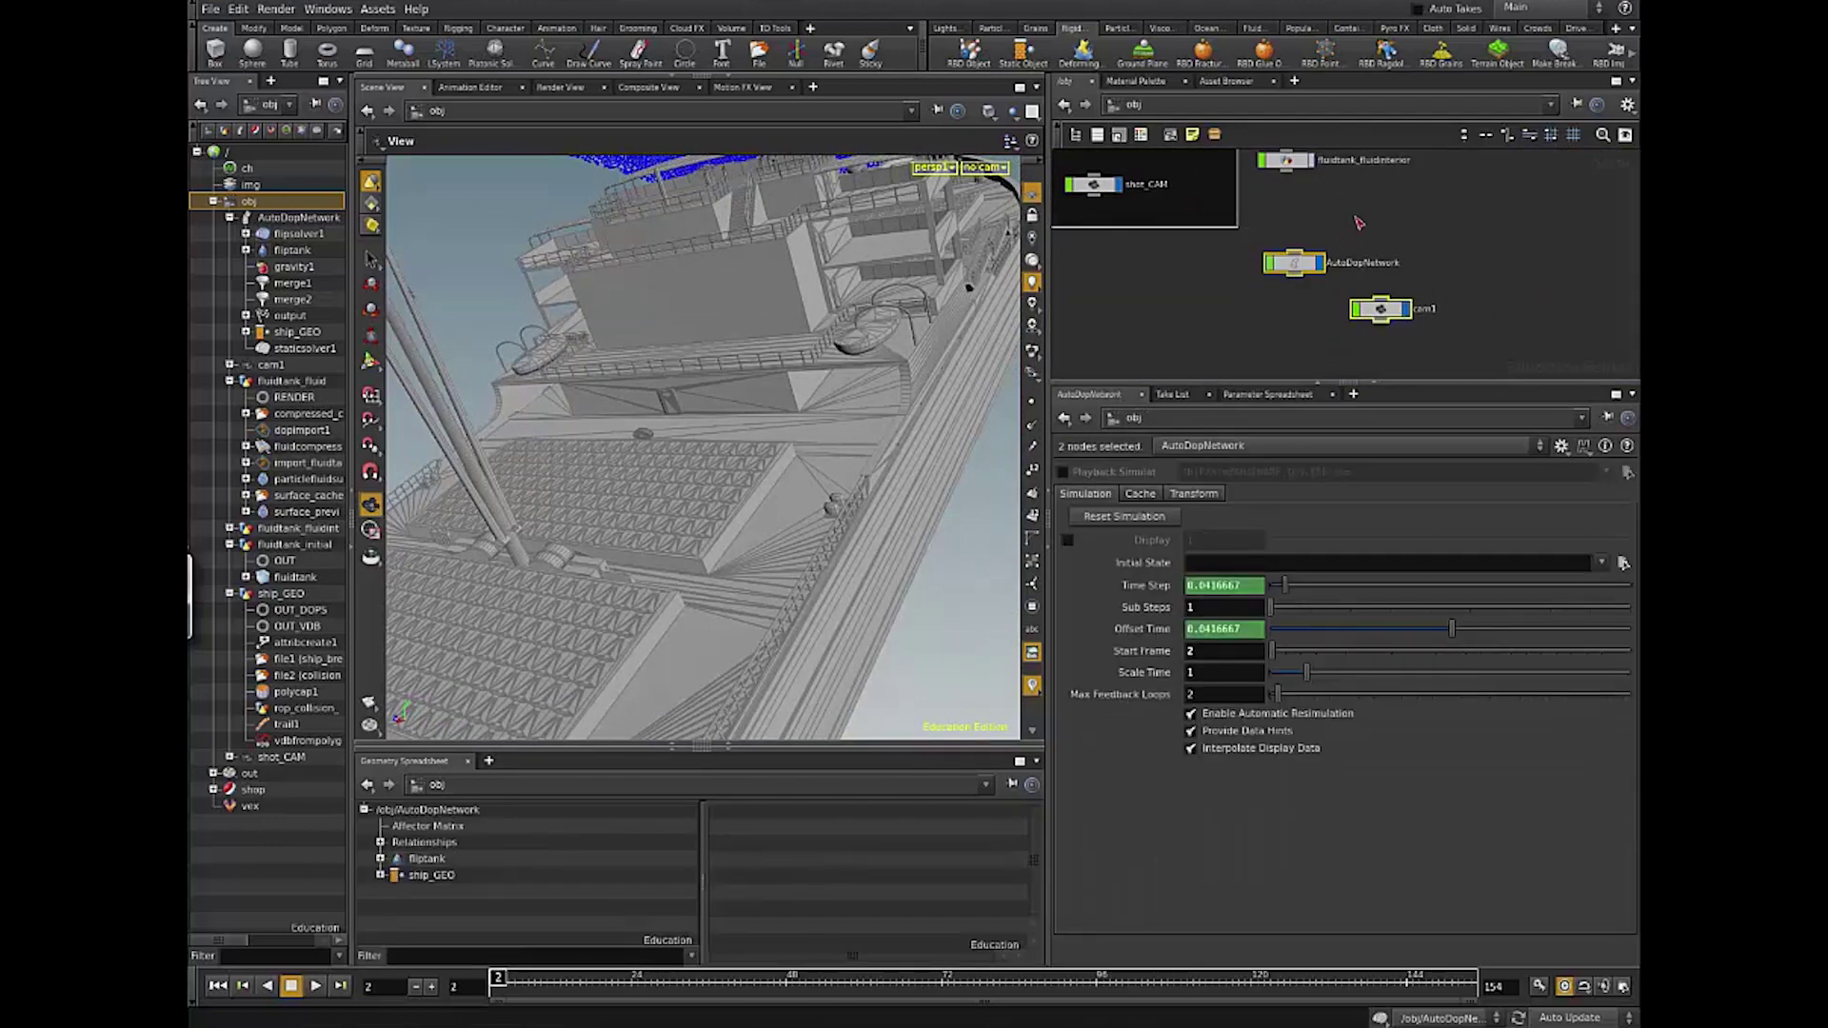
pyautogui.doubleClick(1295, 264)
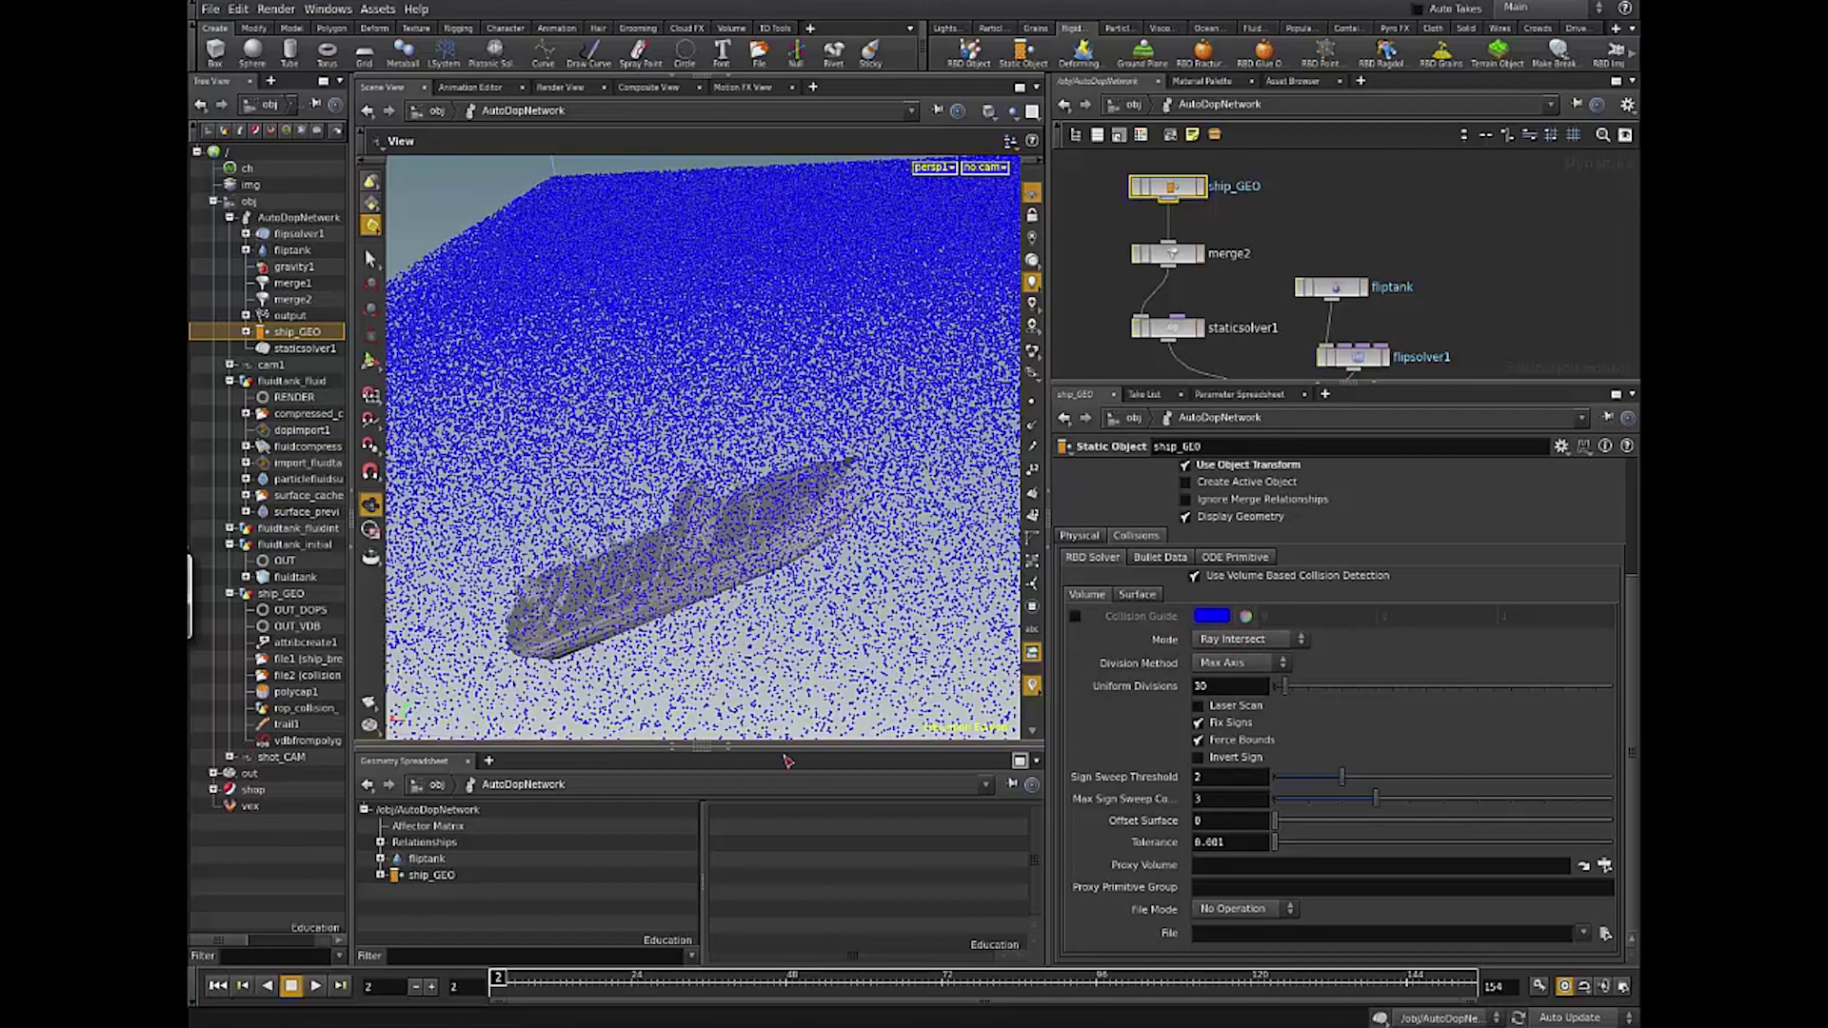
pyautogui.moveTo(786, 625); pyautogui.dragTo(627, 584)
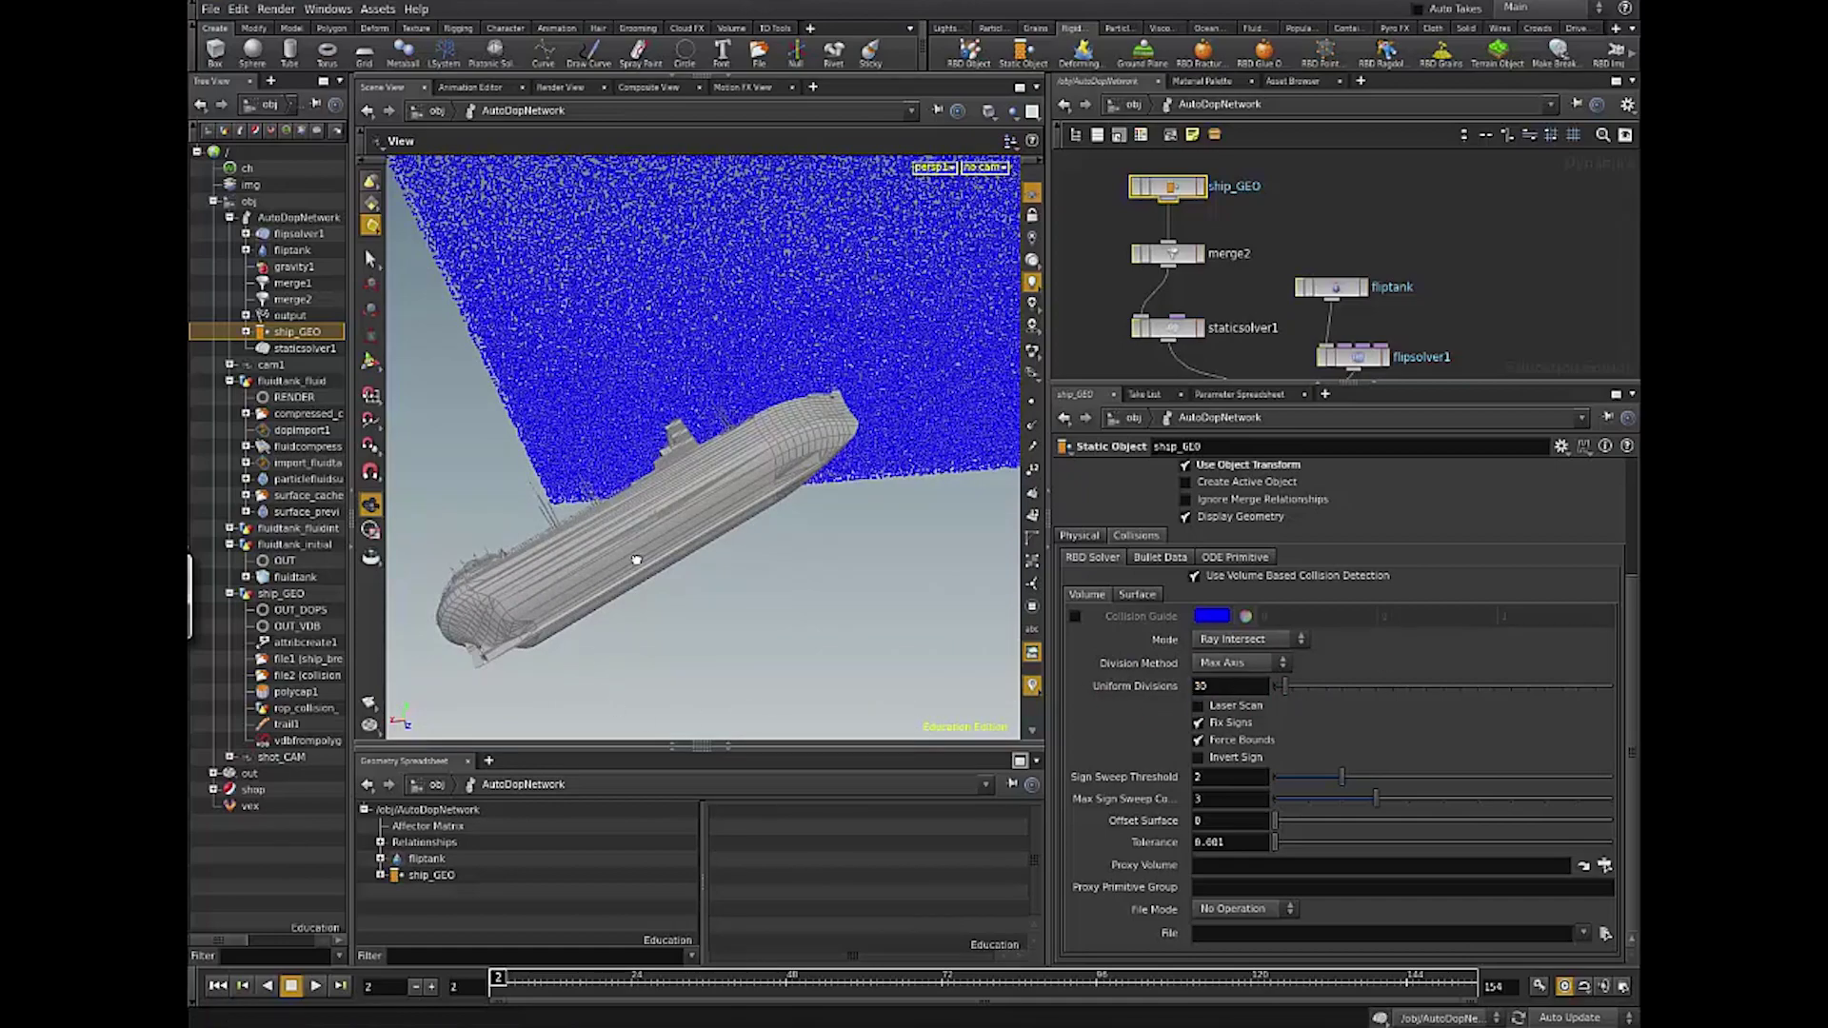
pyautogui.moveTo(769, 703); pyautogui.dragTo(729, 455)
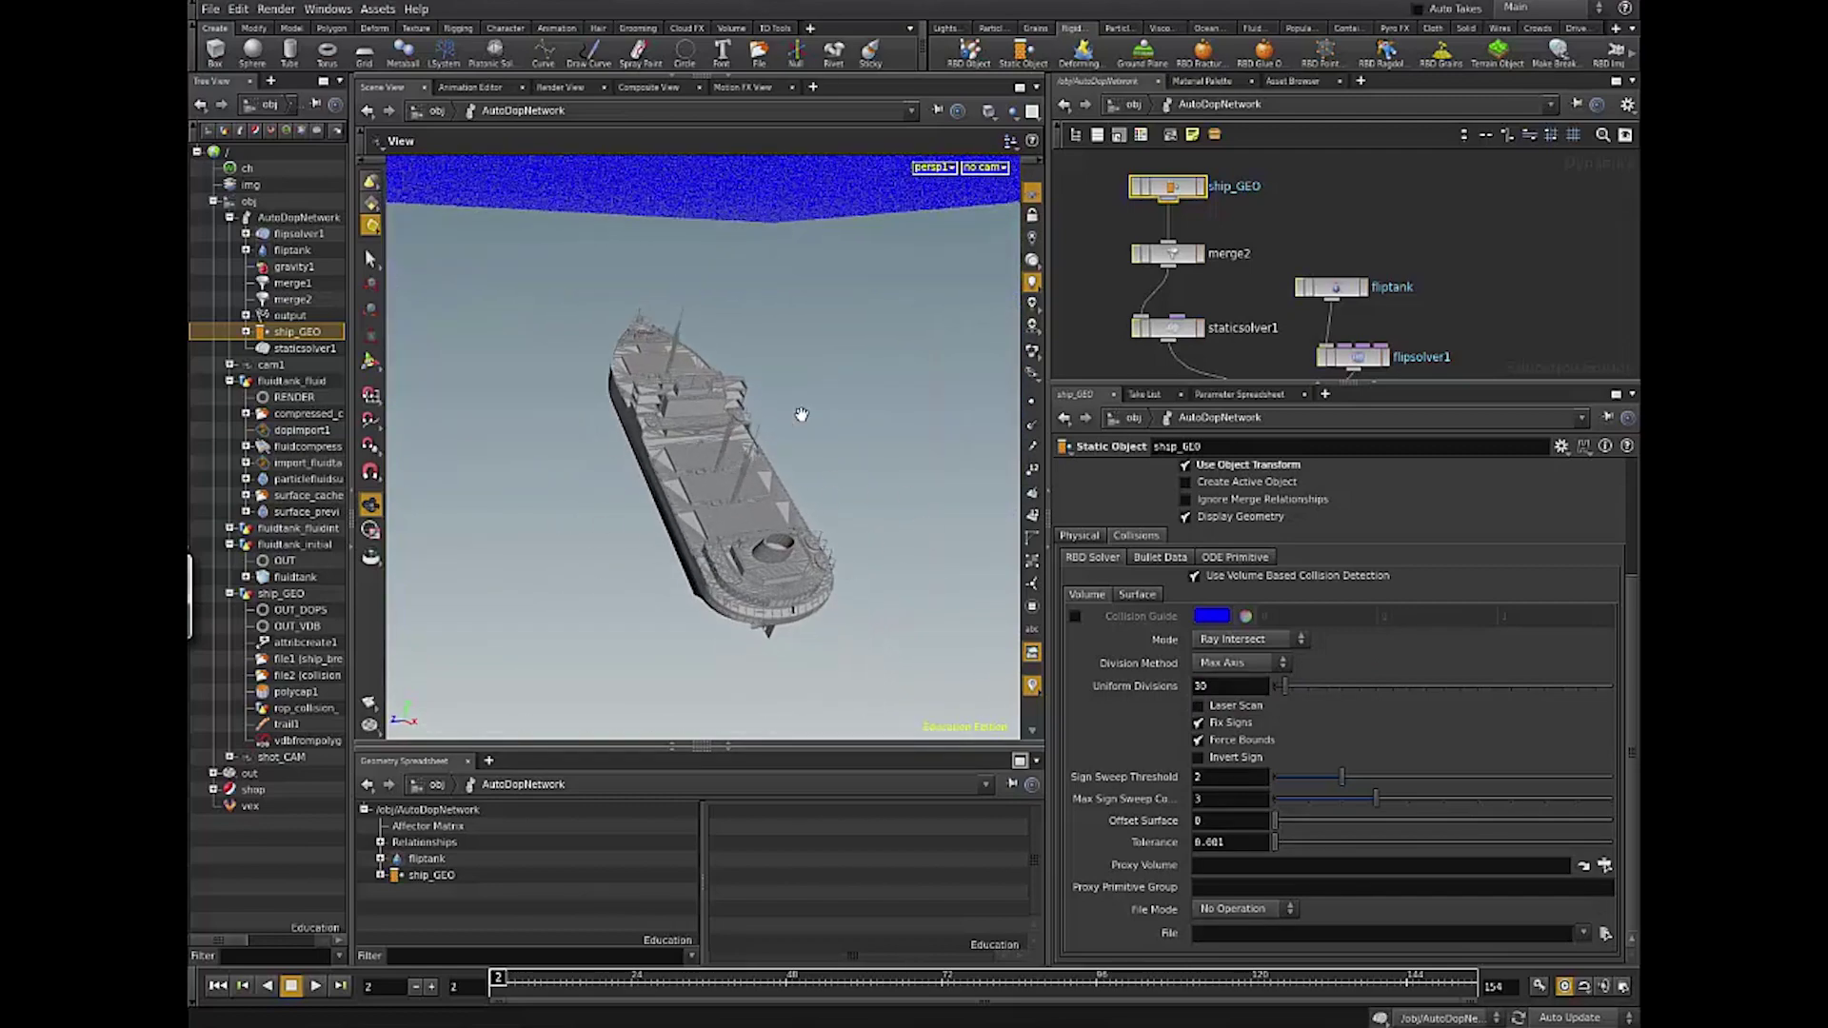
pyautogui.moveTo(859, 578); pyautogui.dragTo(846, 315)
pyautogui.moveTo(814, 544); pyautogui.dragTo(882, 622)
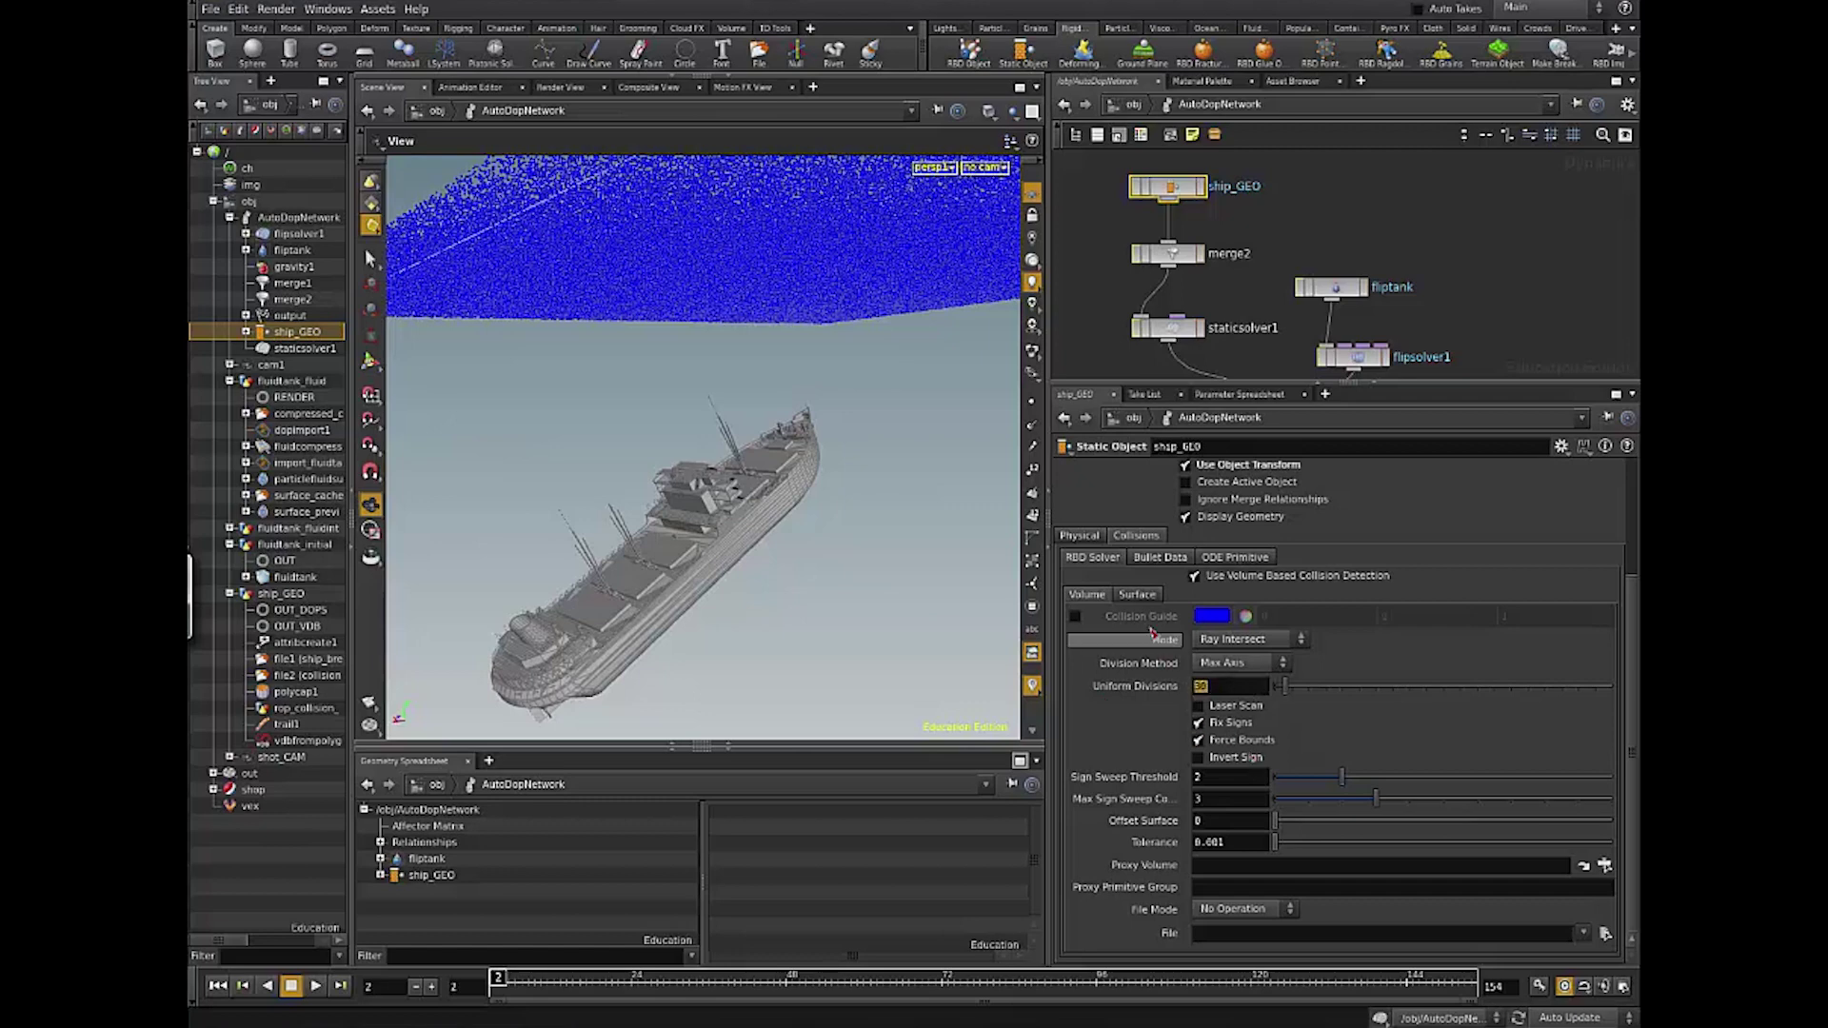
pyautogui.moveTo(1209, 686); pyautogui.dragTo(1262, 753)
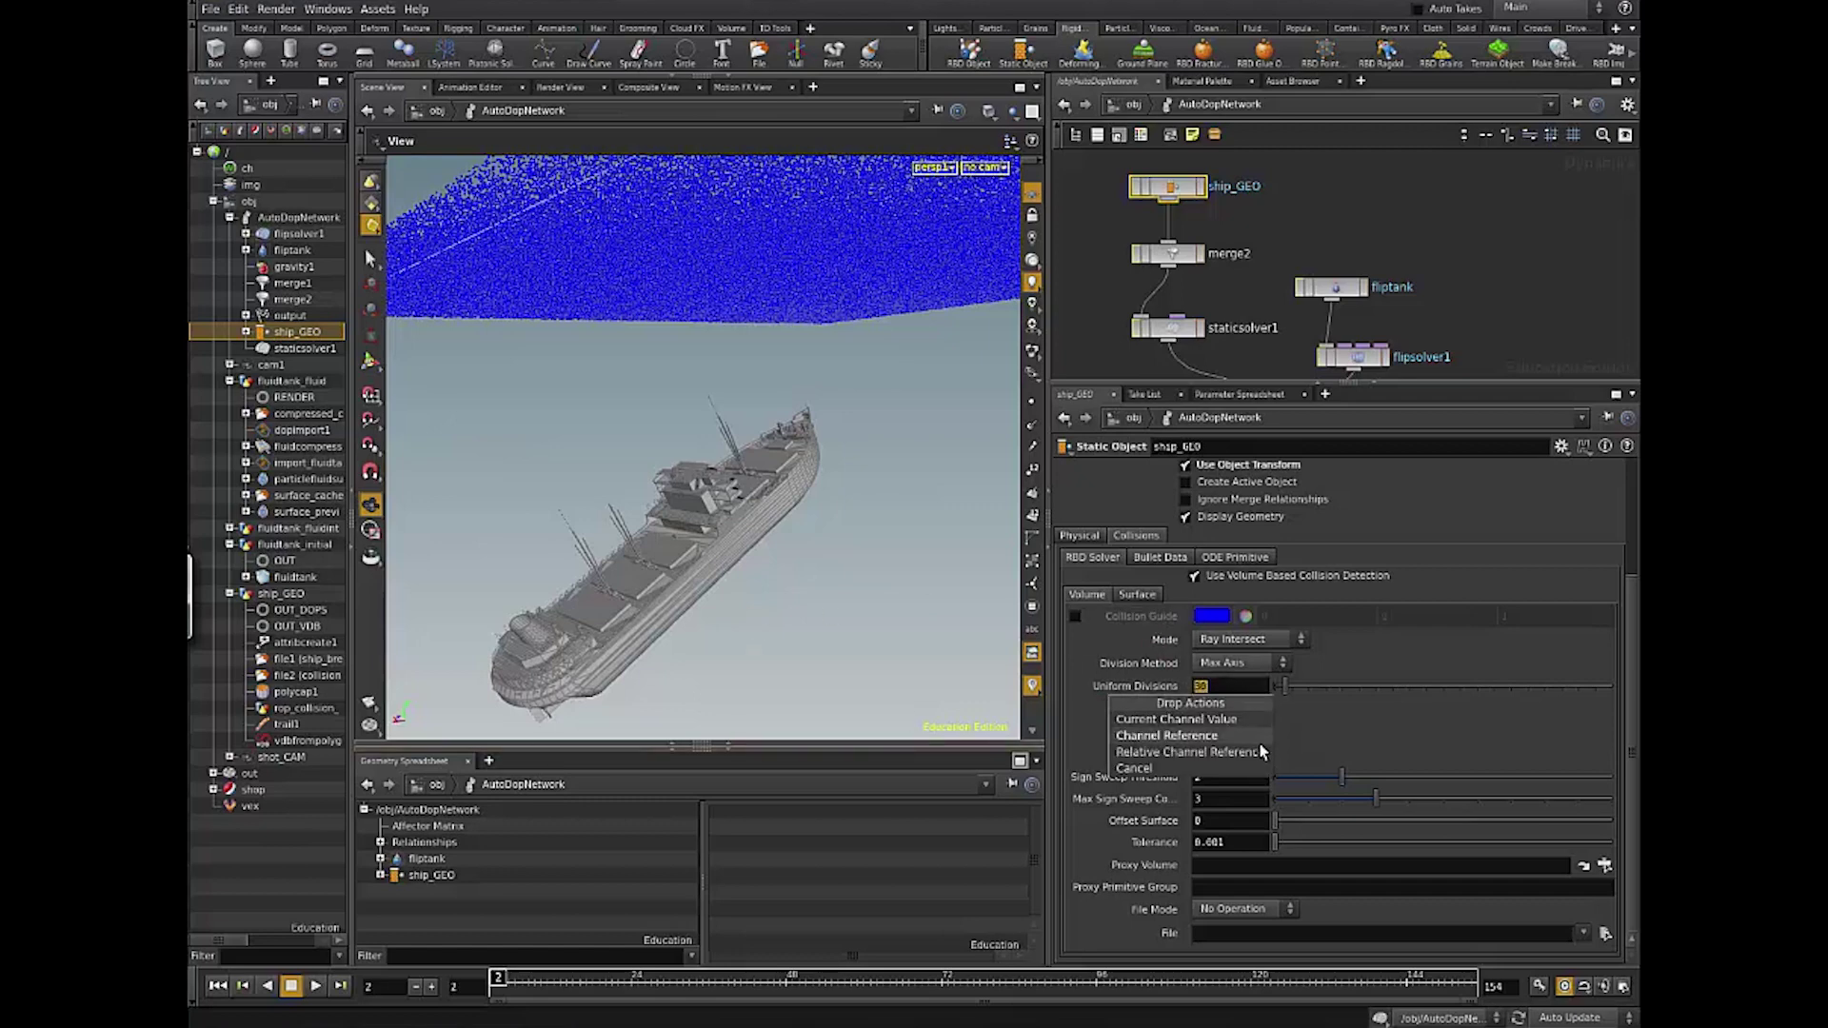
pyautogui.click(1249, 688)
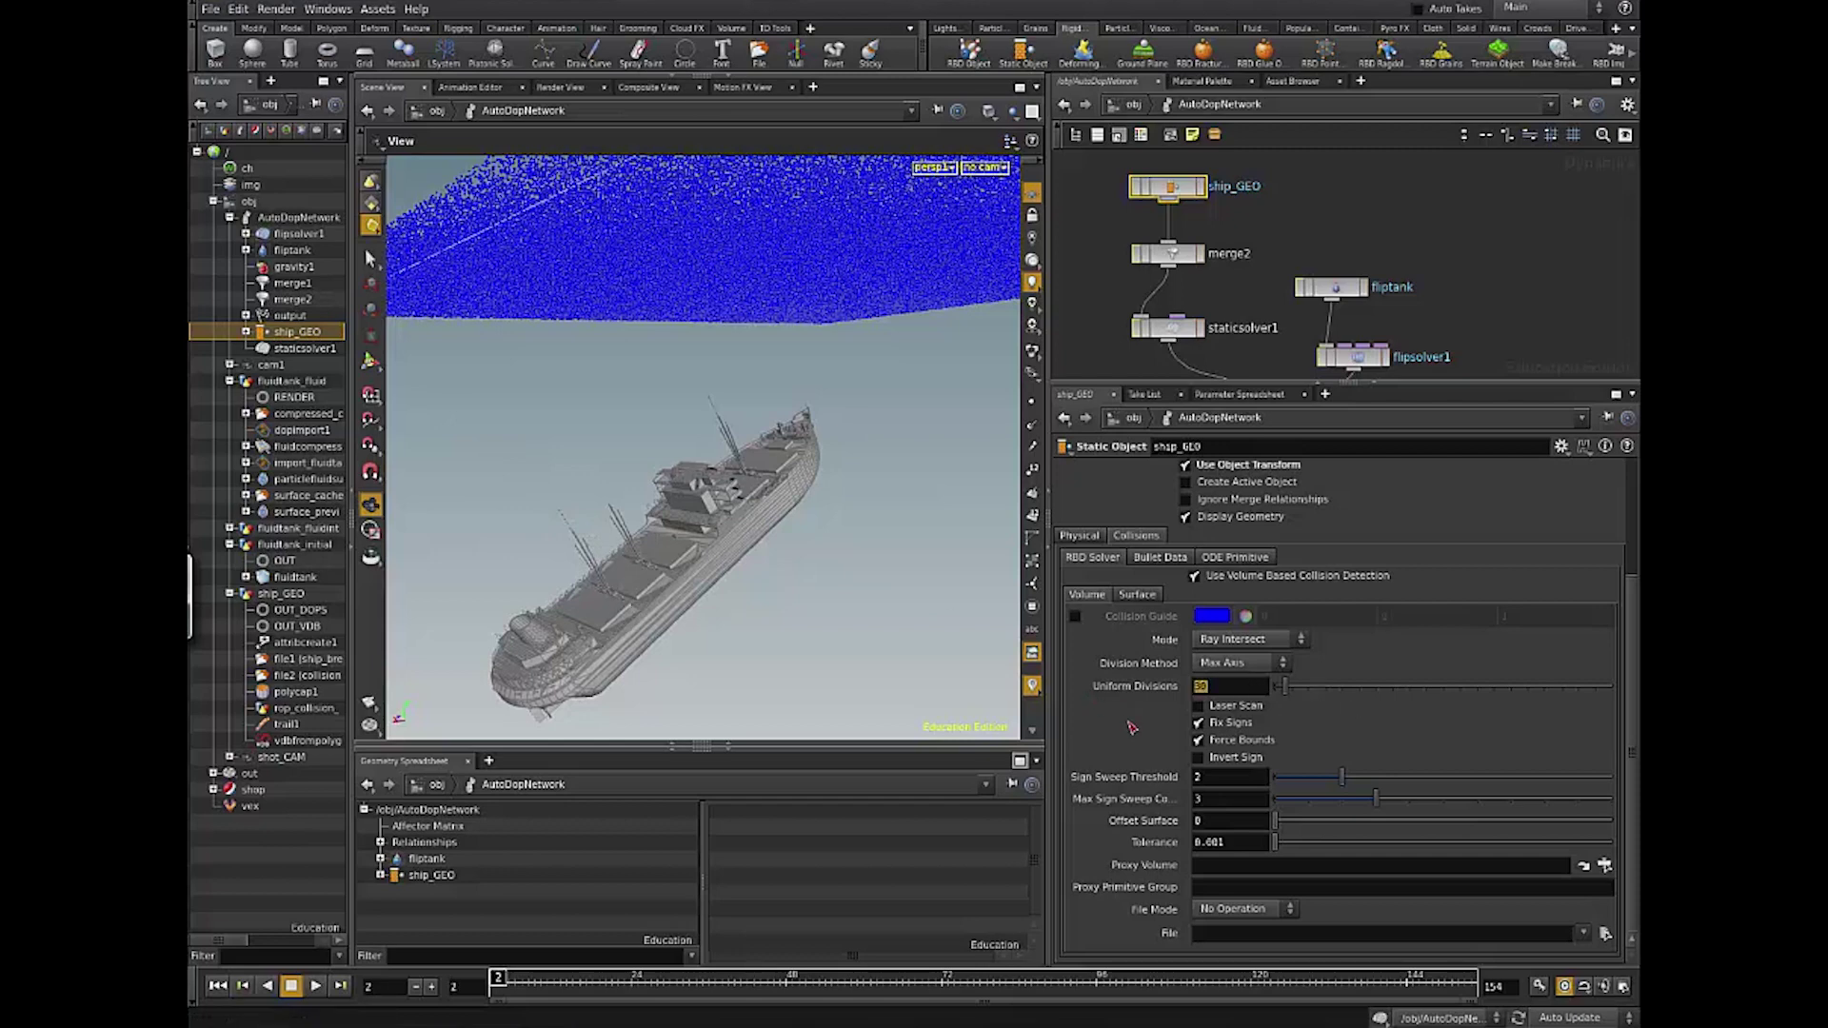
pyautogui.click(1251, 641)
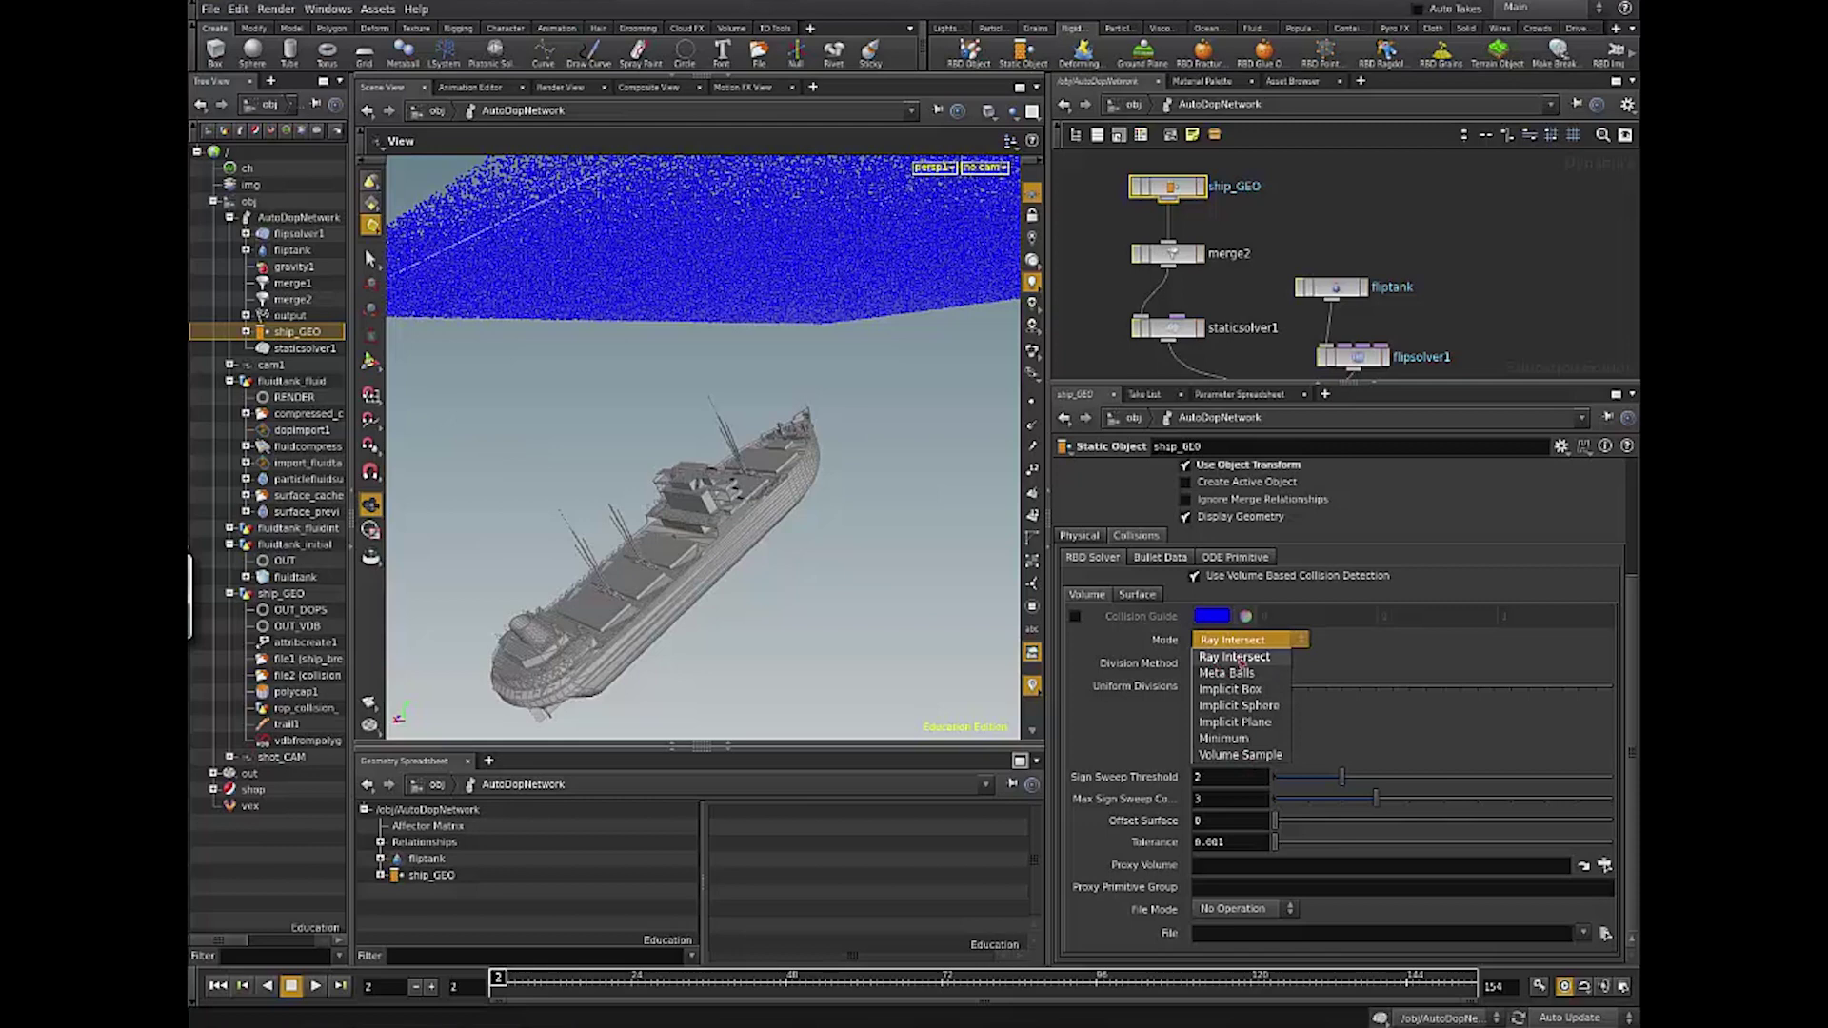
pyautogui.click(1232, 777)
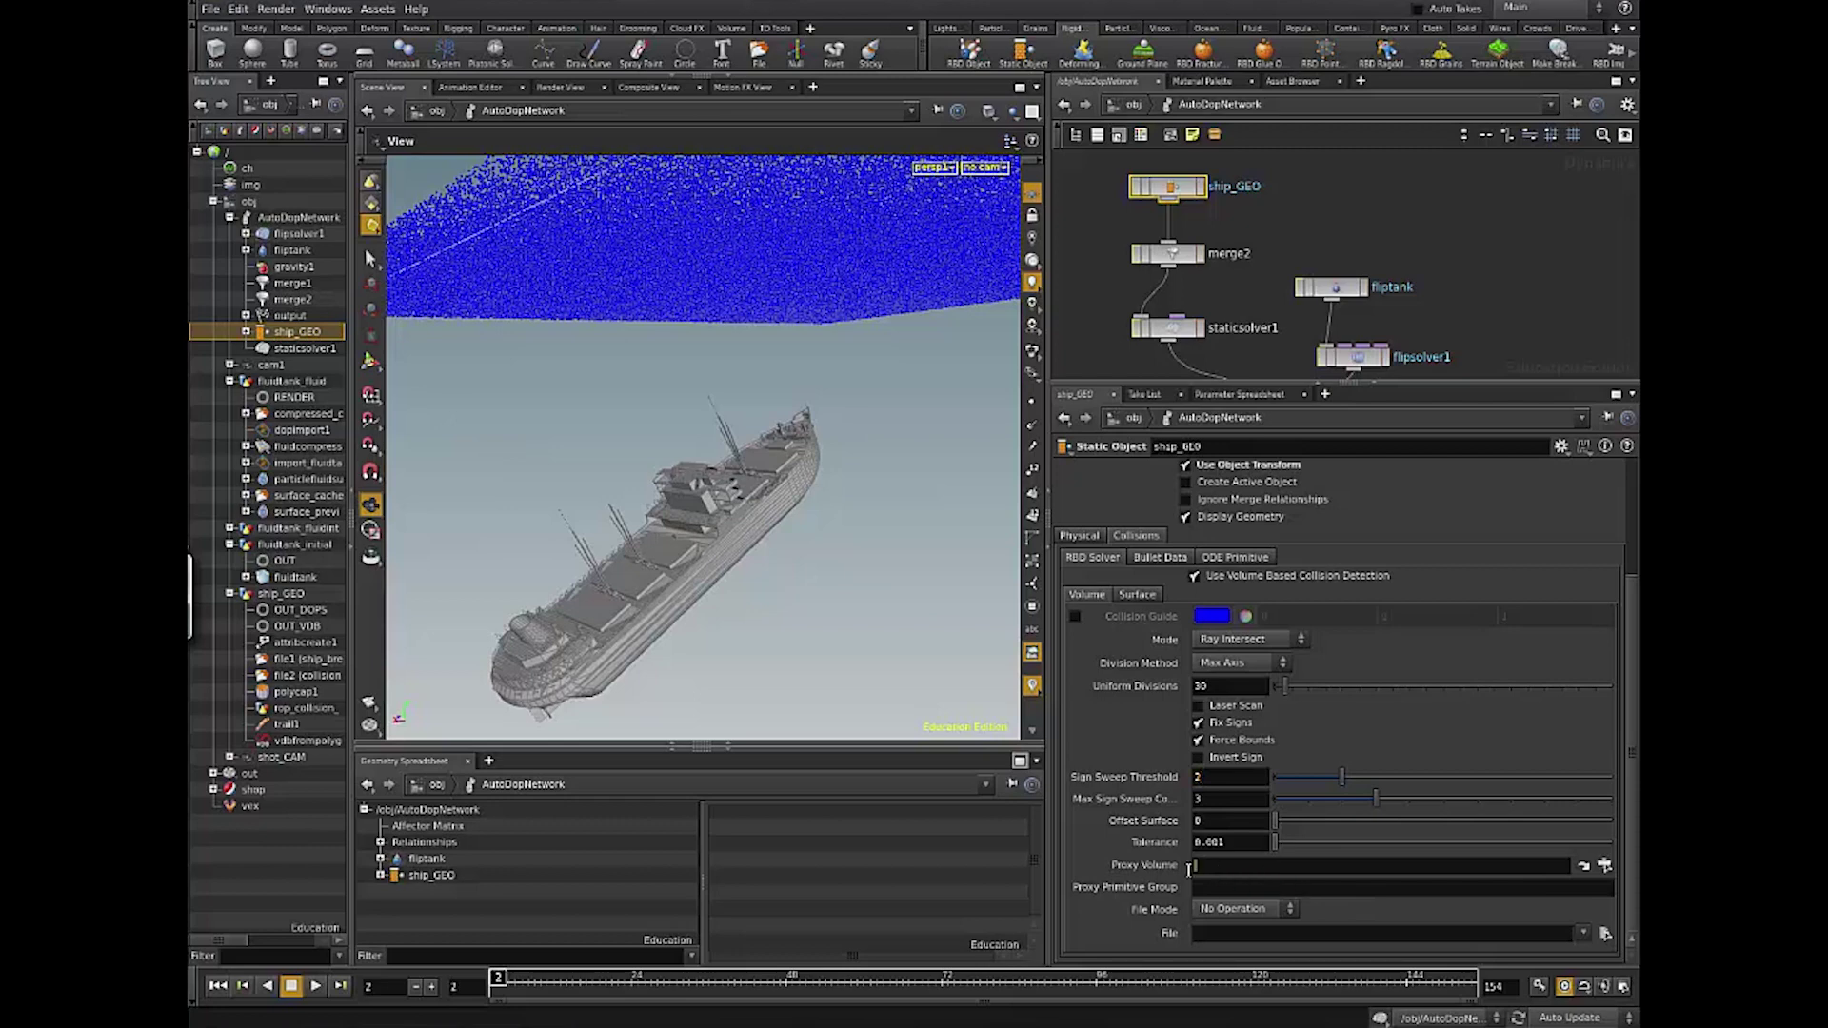
# Step: Set ship_GEO's Proxy Volume to the OUT_VDB node inside the ship_GEO geometry object, using a relative path
pyautogui.click(1605, 865)
pyautogui.moveTo(1497, 697); pyautogui.dragTo(1176, 489)
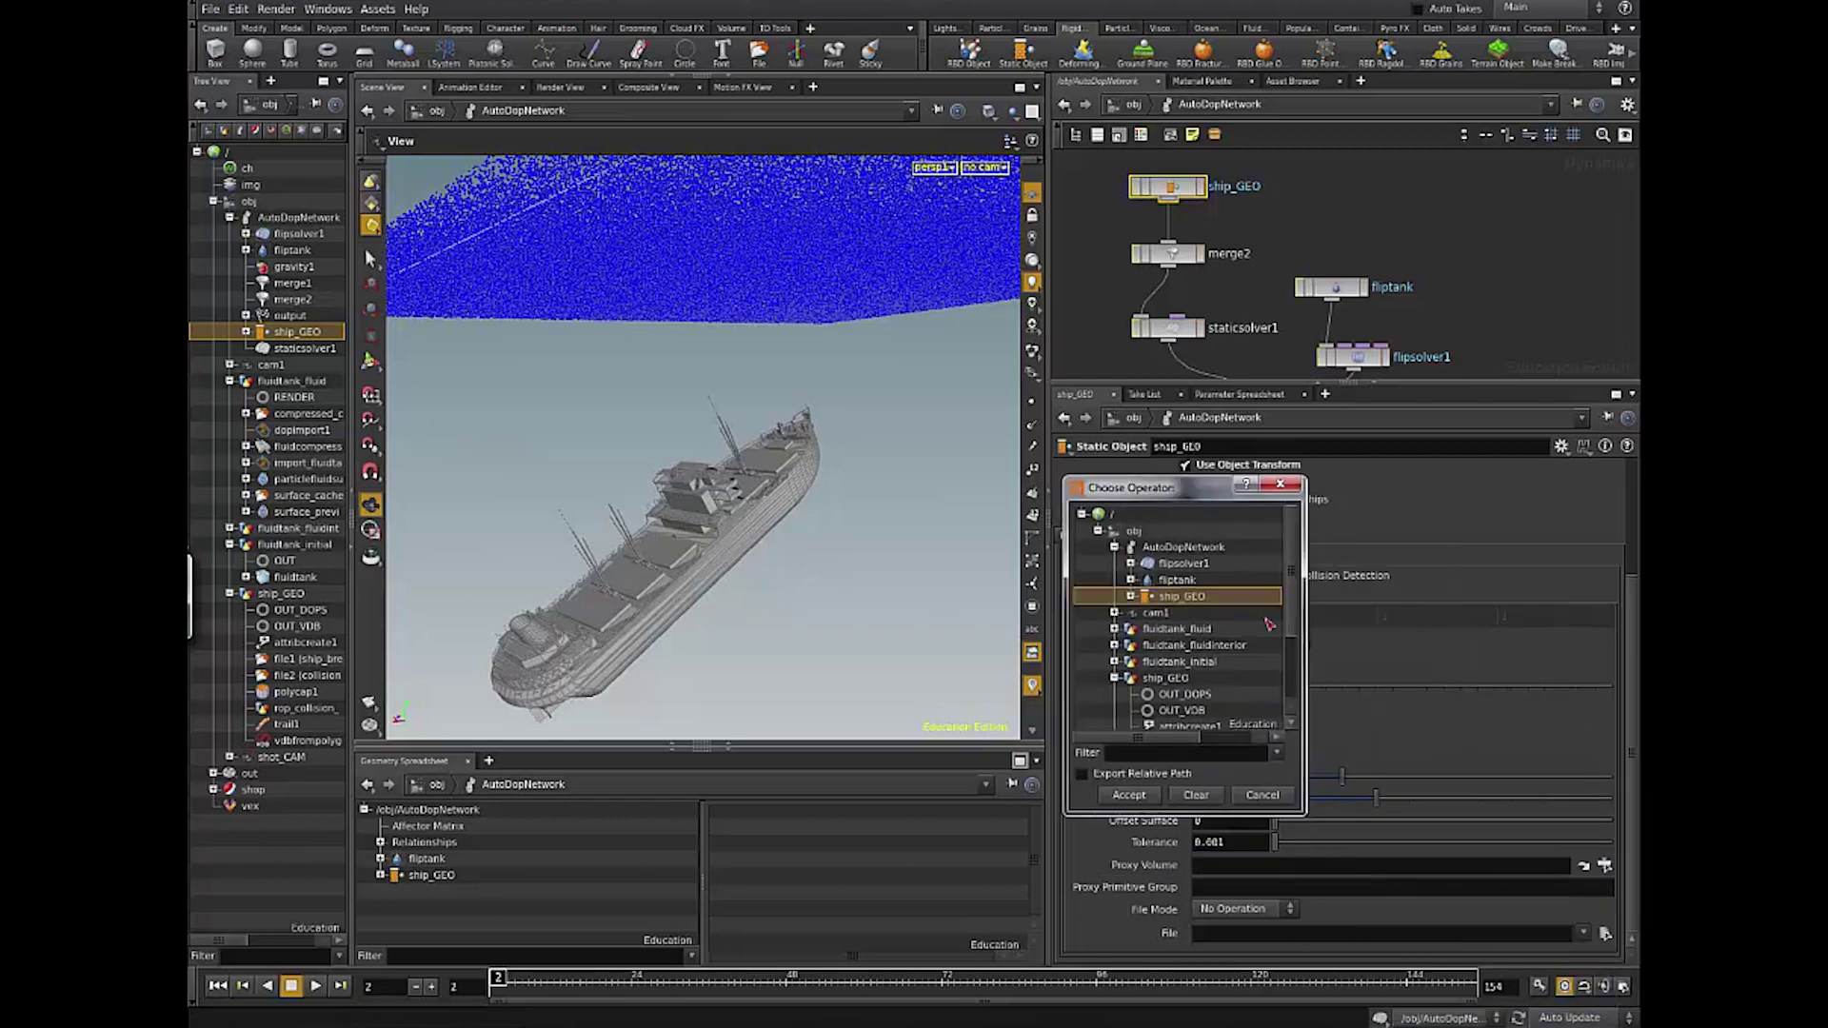
pyautogui.scroll(-2, 1192, 638)
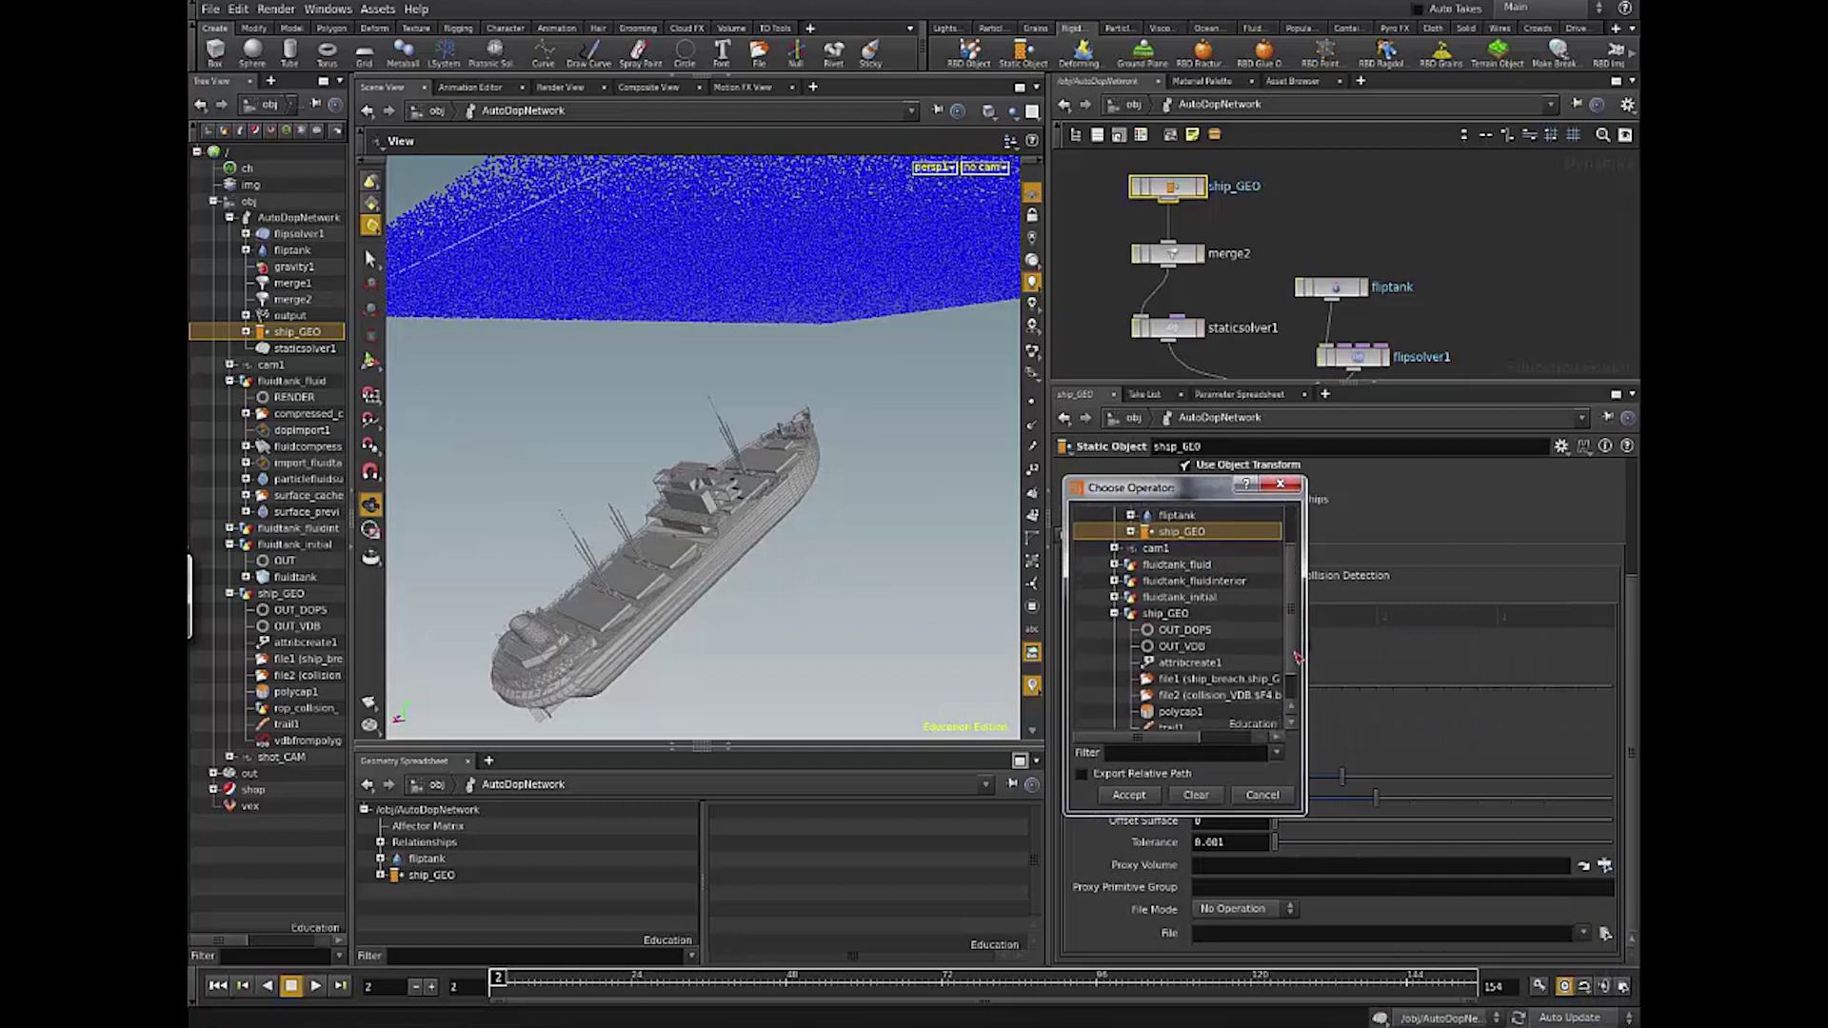
pyautogui.click(1191, 631)
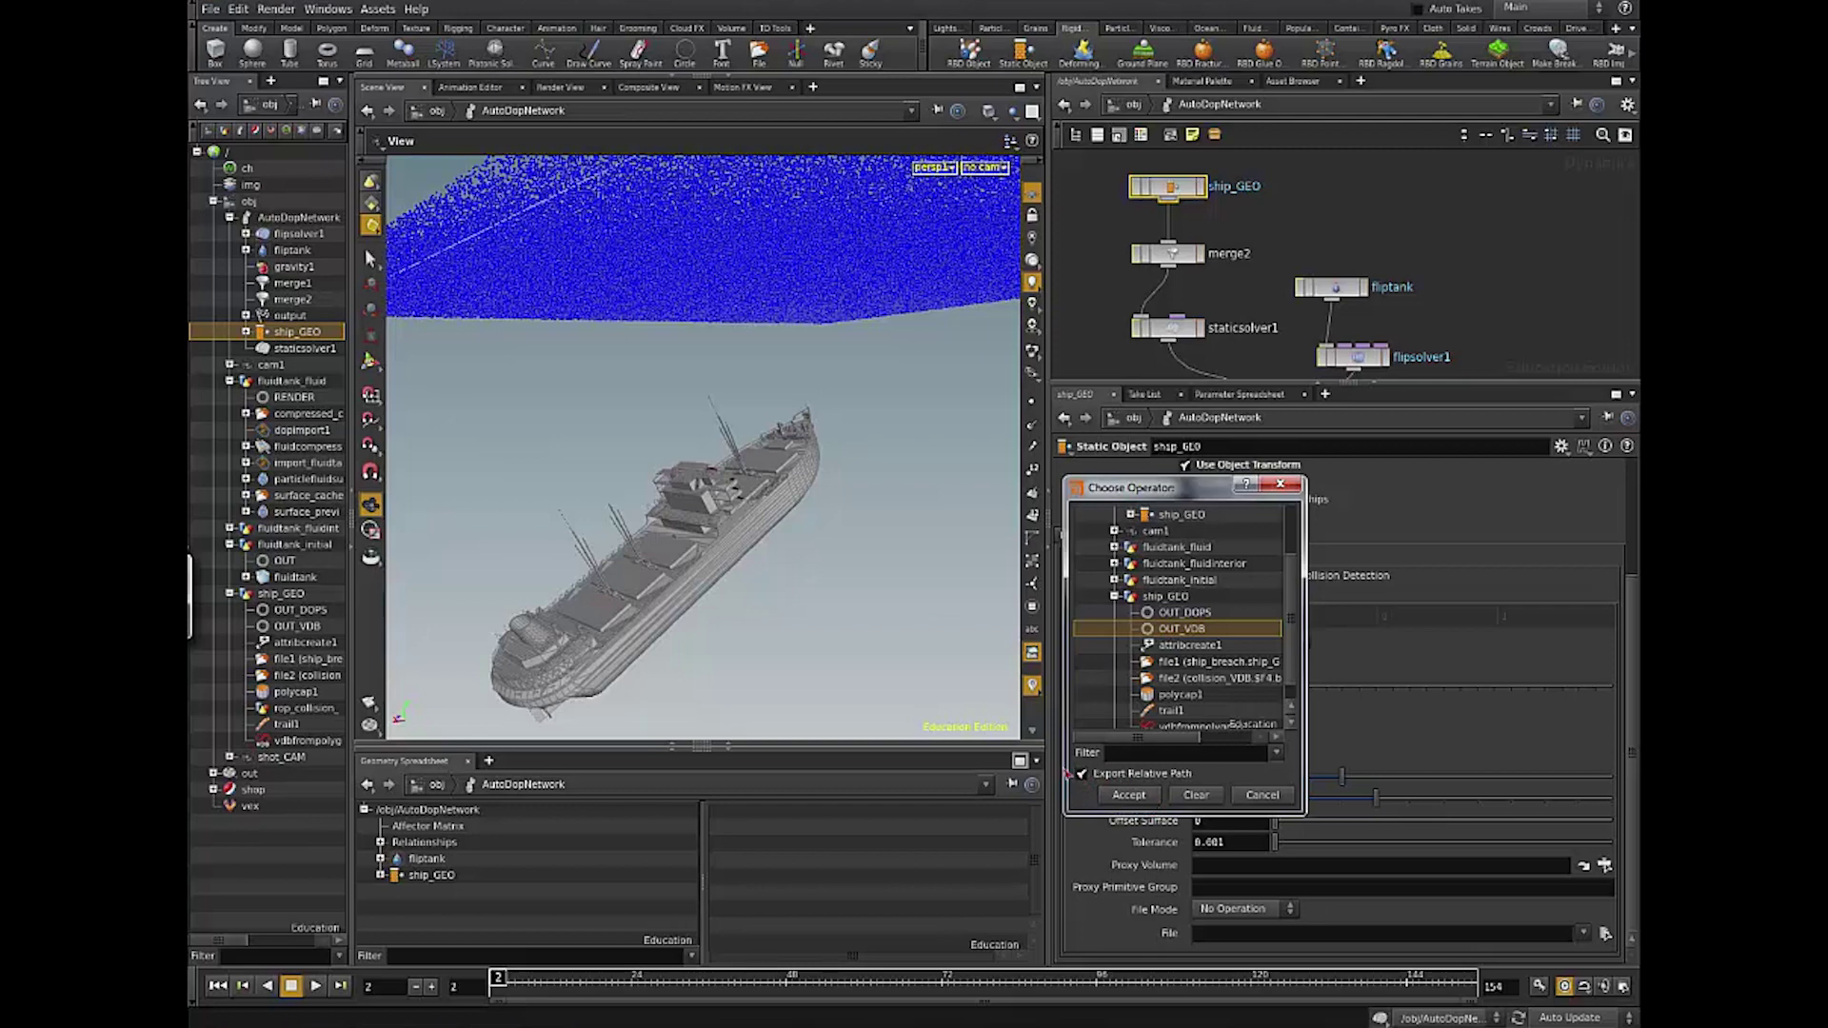
pyautogui.click(1131, 796)
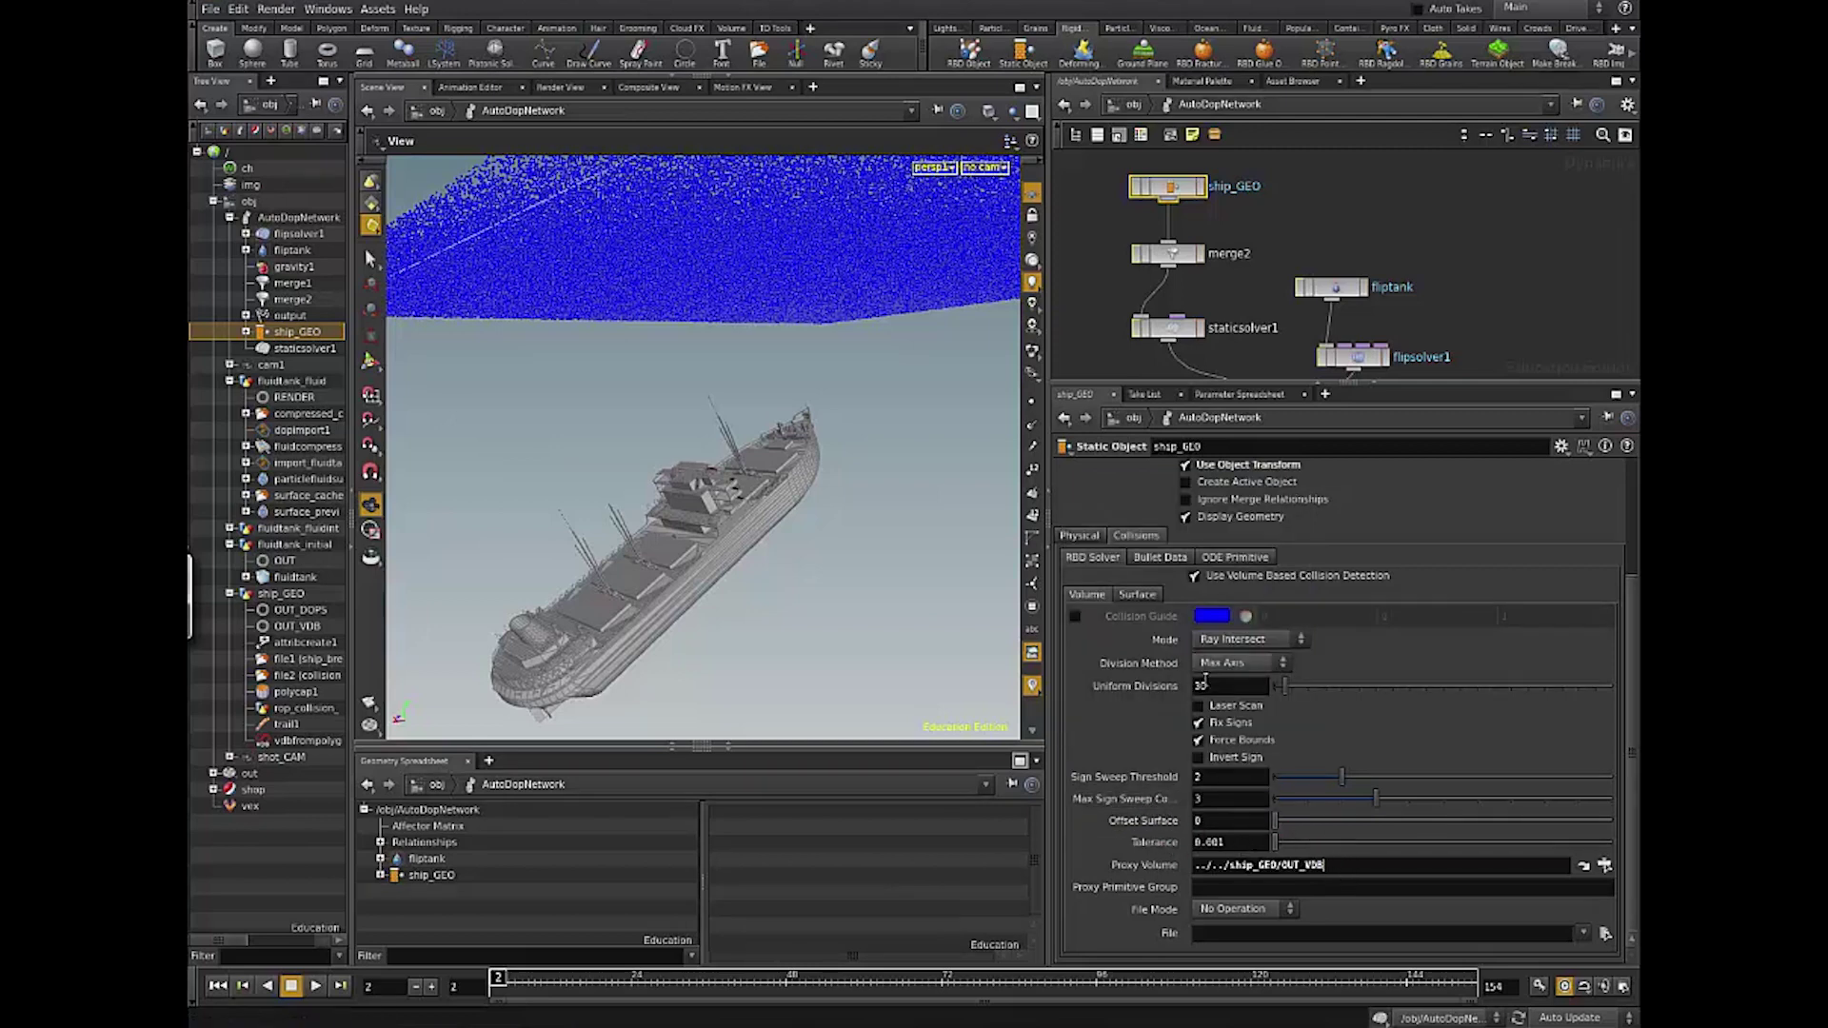
# Step: Set ship_GEO's collision Uniform Divisions to 90 and its volume mode to Volume Sample
pyautogui.press('Return')
pyautogui.press('Return')
pyautogui.click(1286, 644)
pyautogui.click(1281, 752)
pyautogui.click(1355, 868)
pyautogui.doubleClick(1209, 868)
pyautogui.moveTo(1355, 868); pyautogui.dragTo(1236, 866)
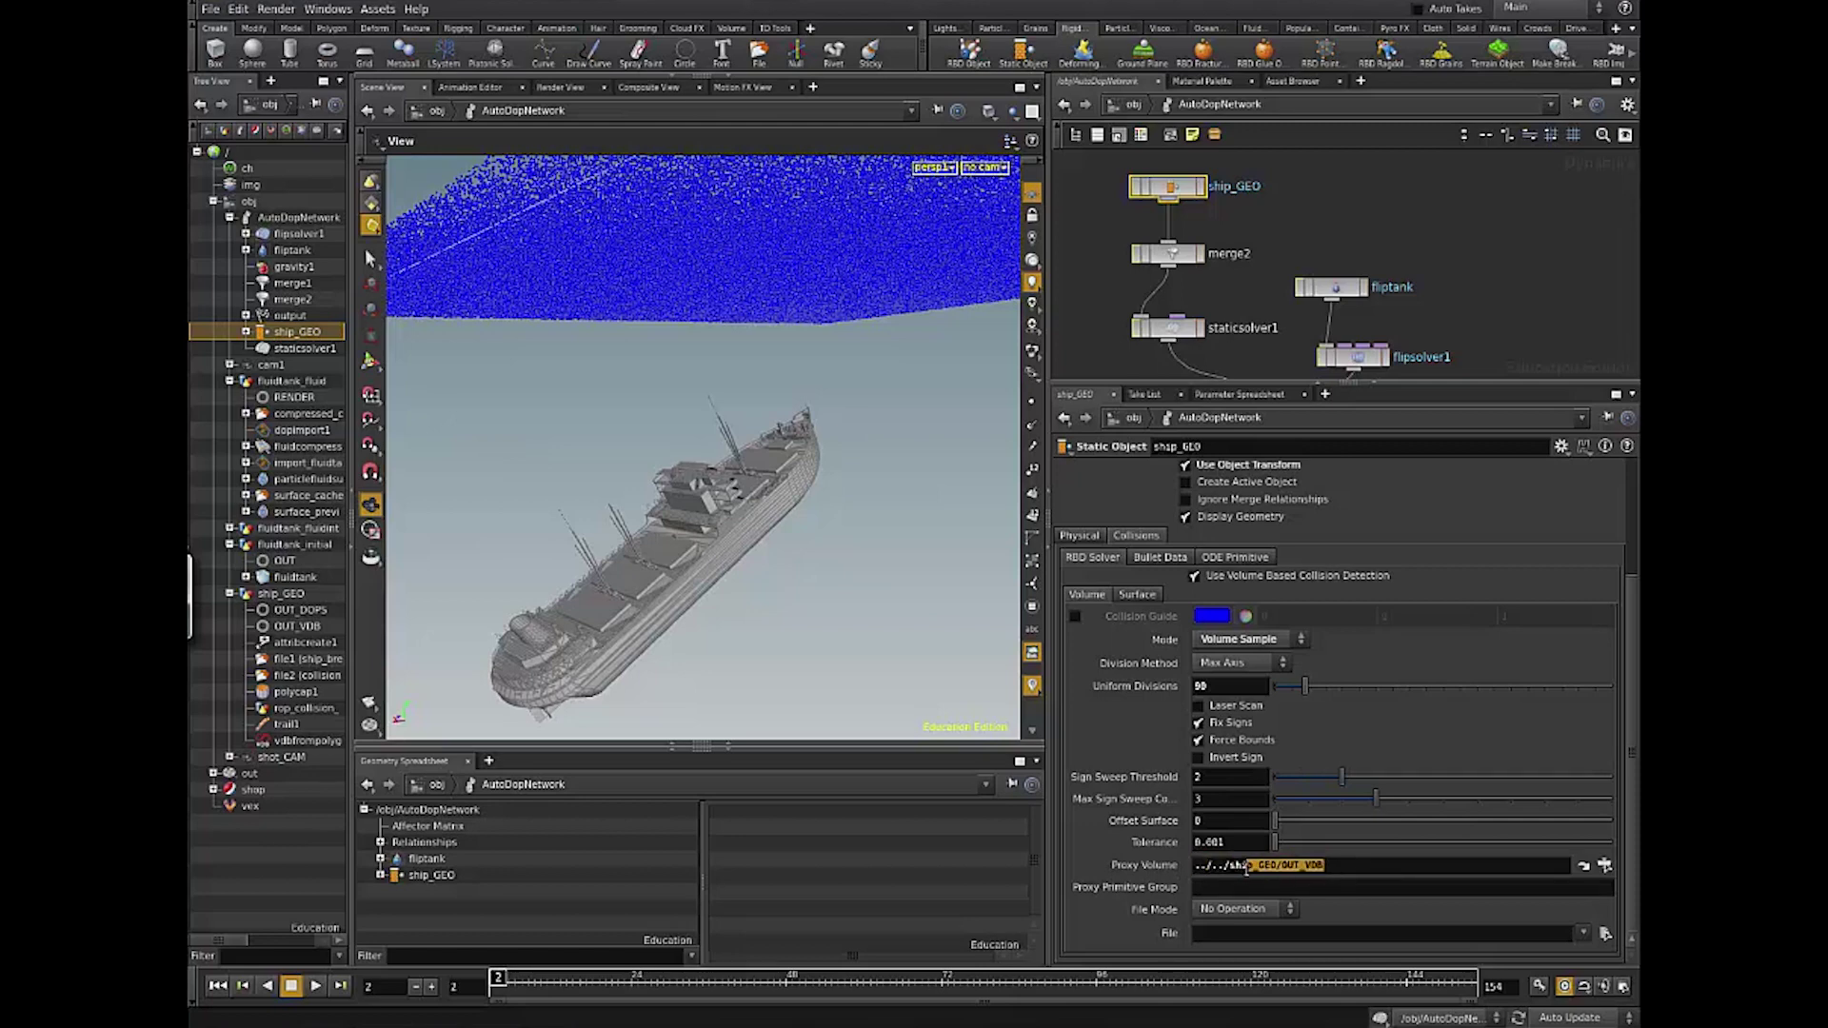
# Step: Look through the cam1 camera in the scene view
pyautogui.click(984, 168)
pyautogui.click(999, 246)
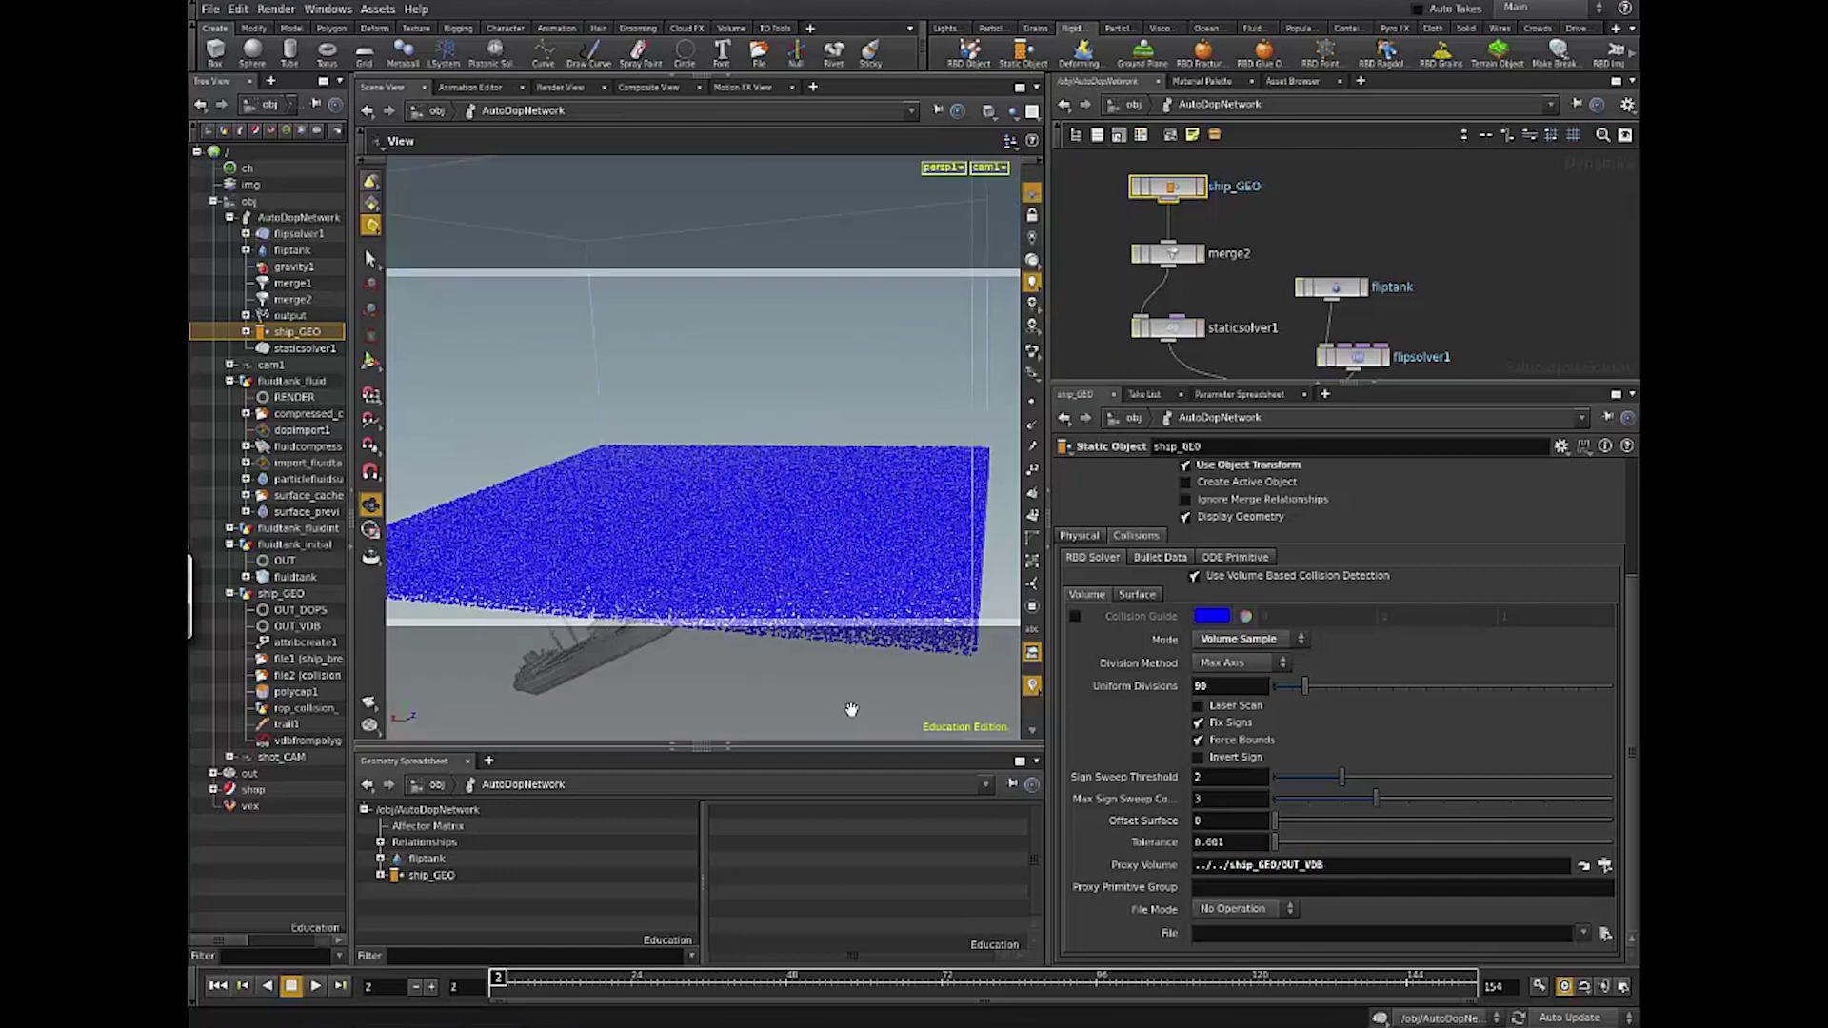
pyautogui.moveTo(1486, 172); pyautogui.dragTo(1489, 139, button='middle')
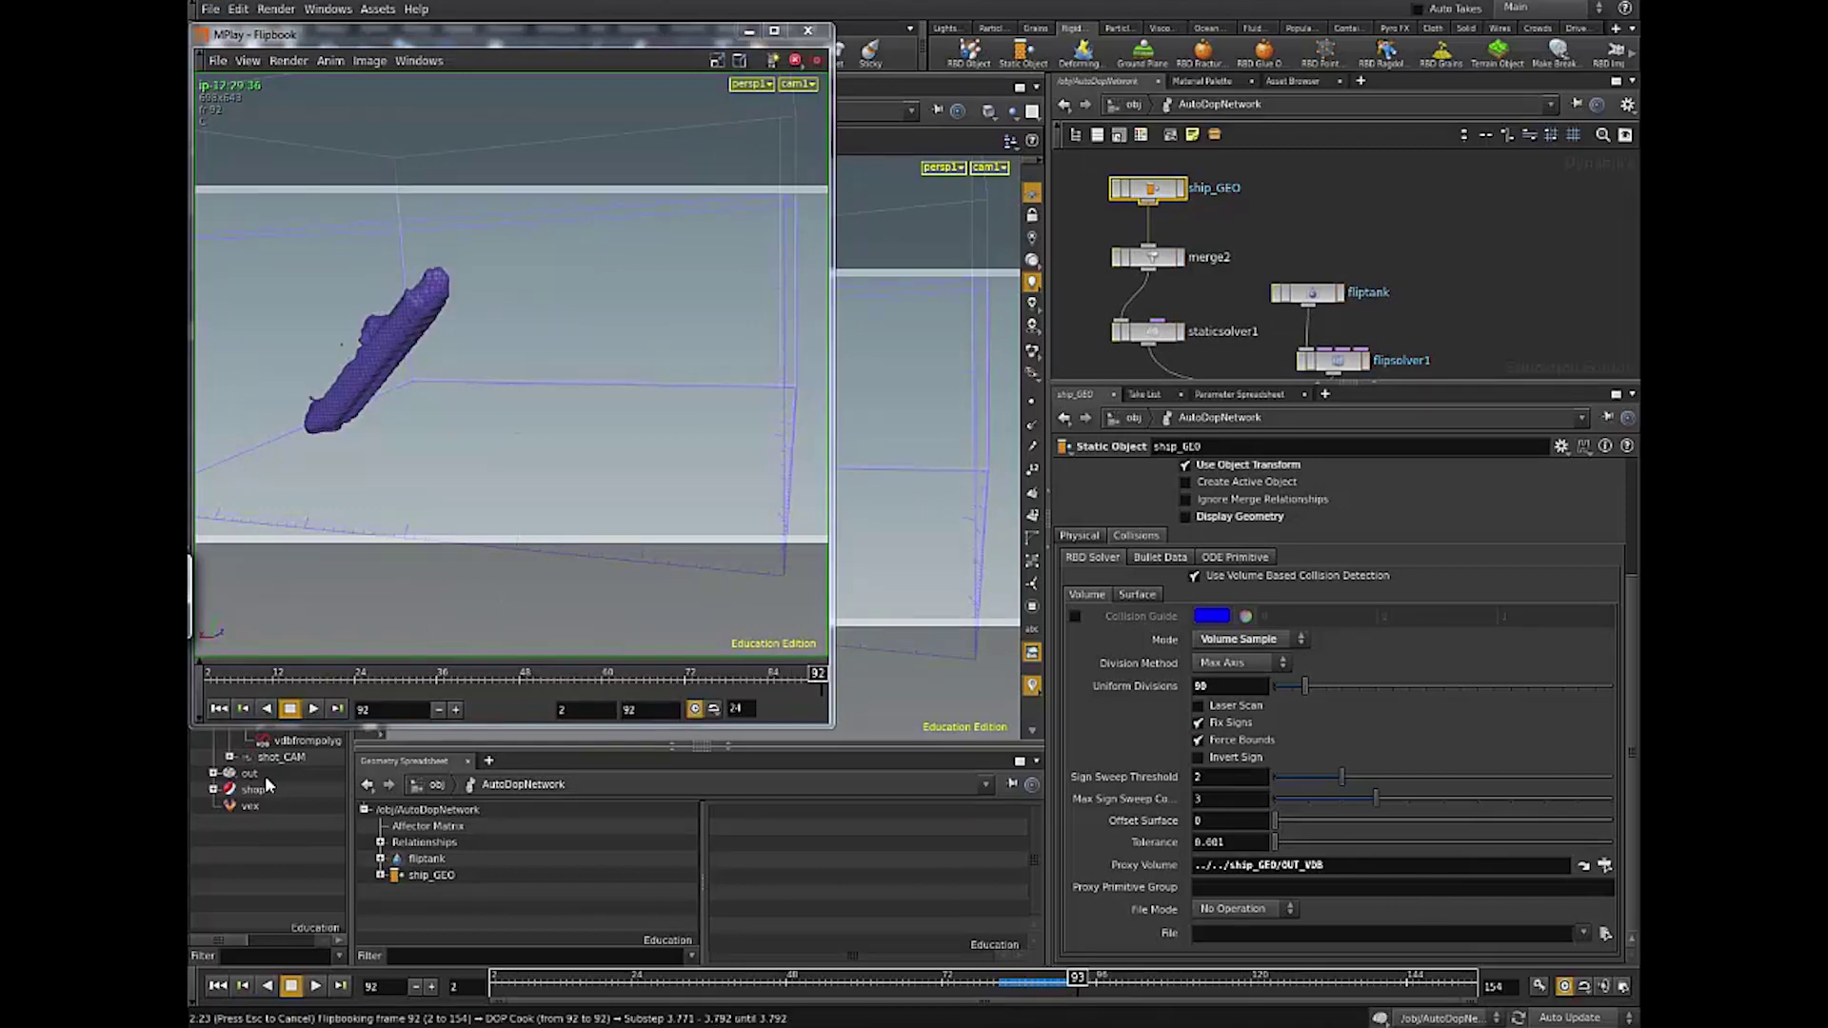
# Step: Play back the flipbook of the ship's collision volume, stop it and close the flipbook player
pyautogui.click(313, 708)
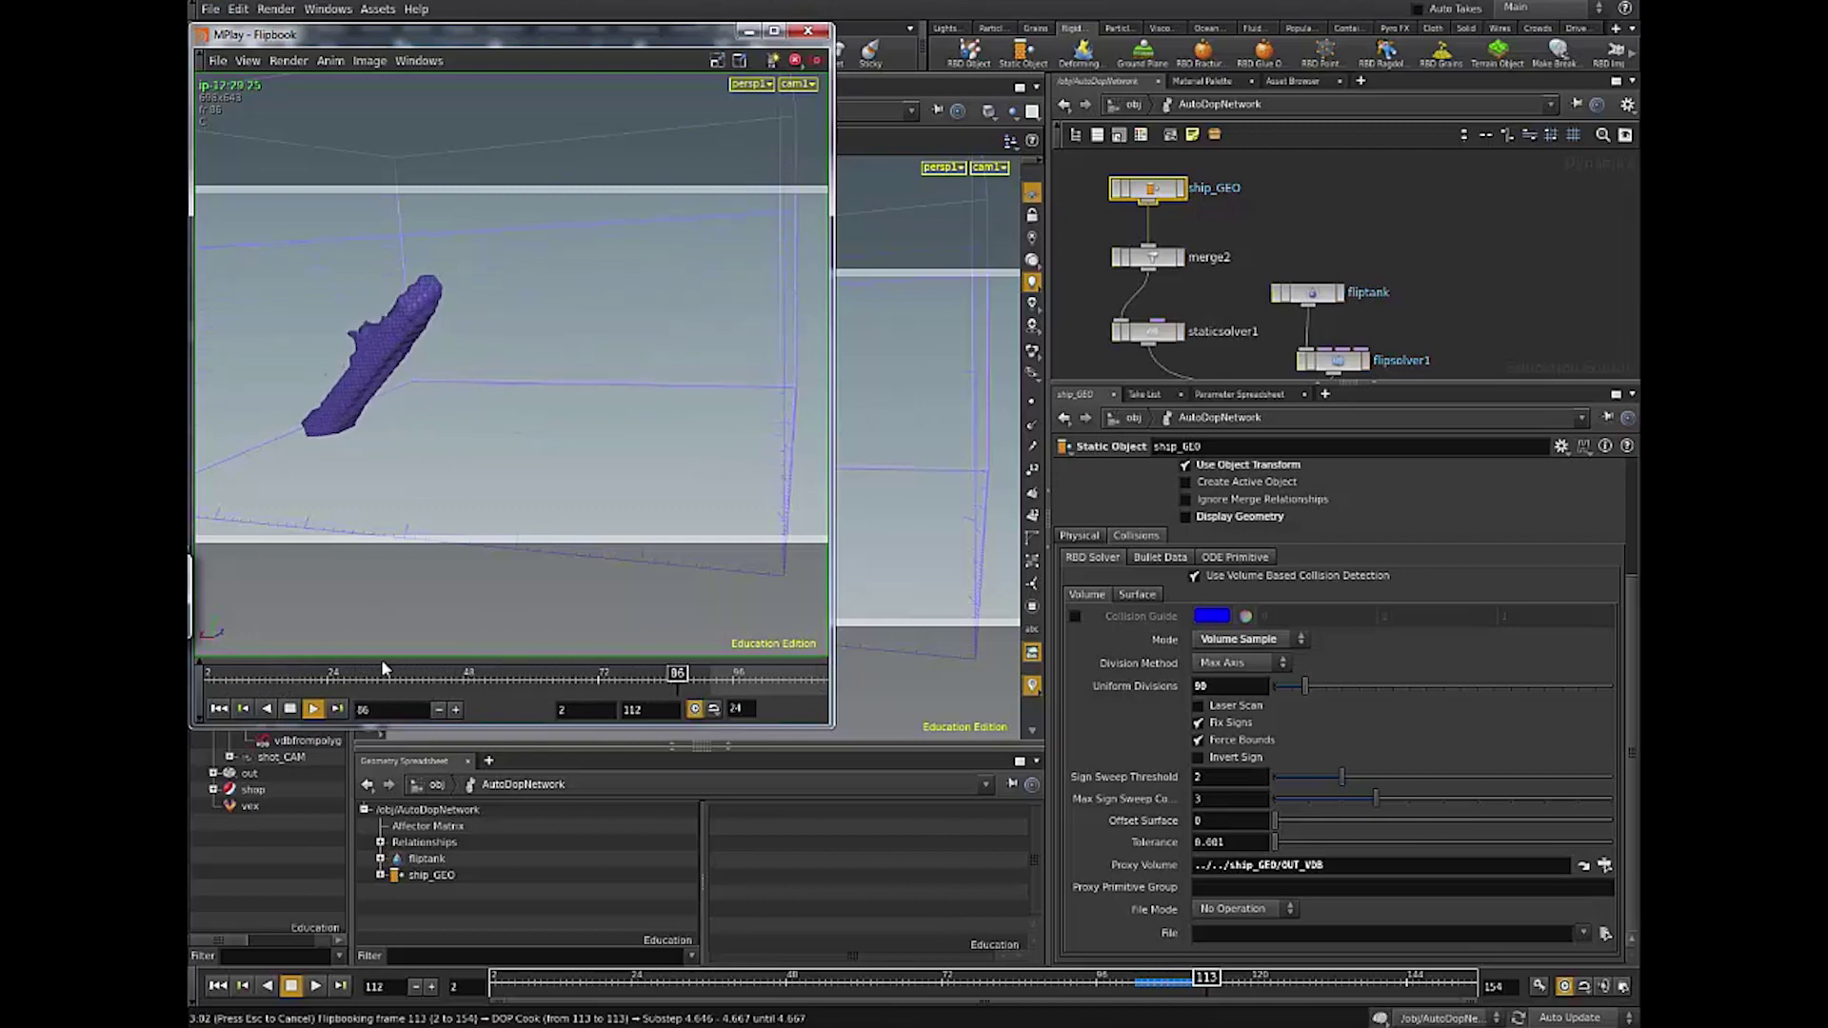
pyautogui.click(289, 710)
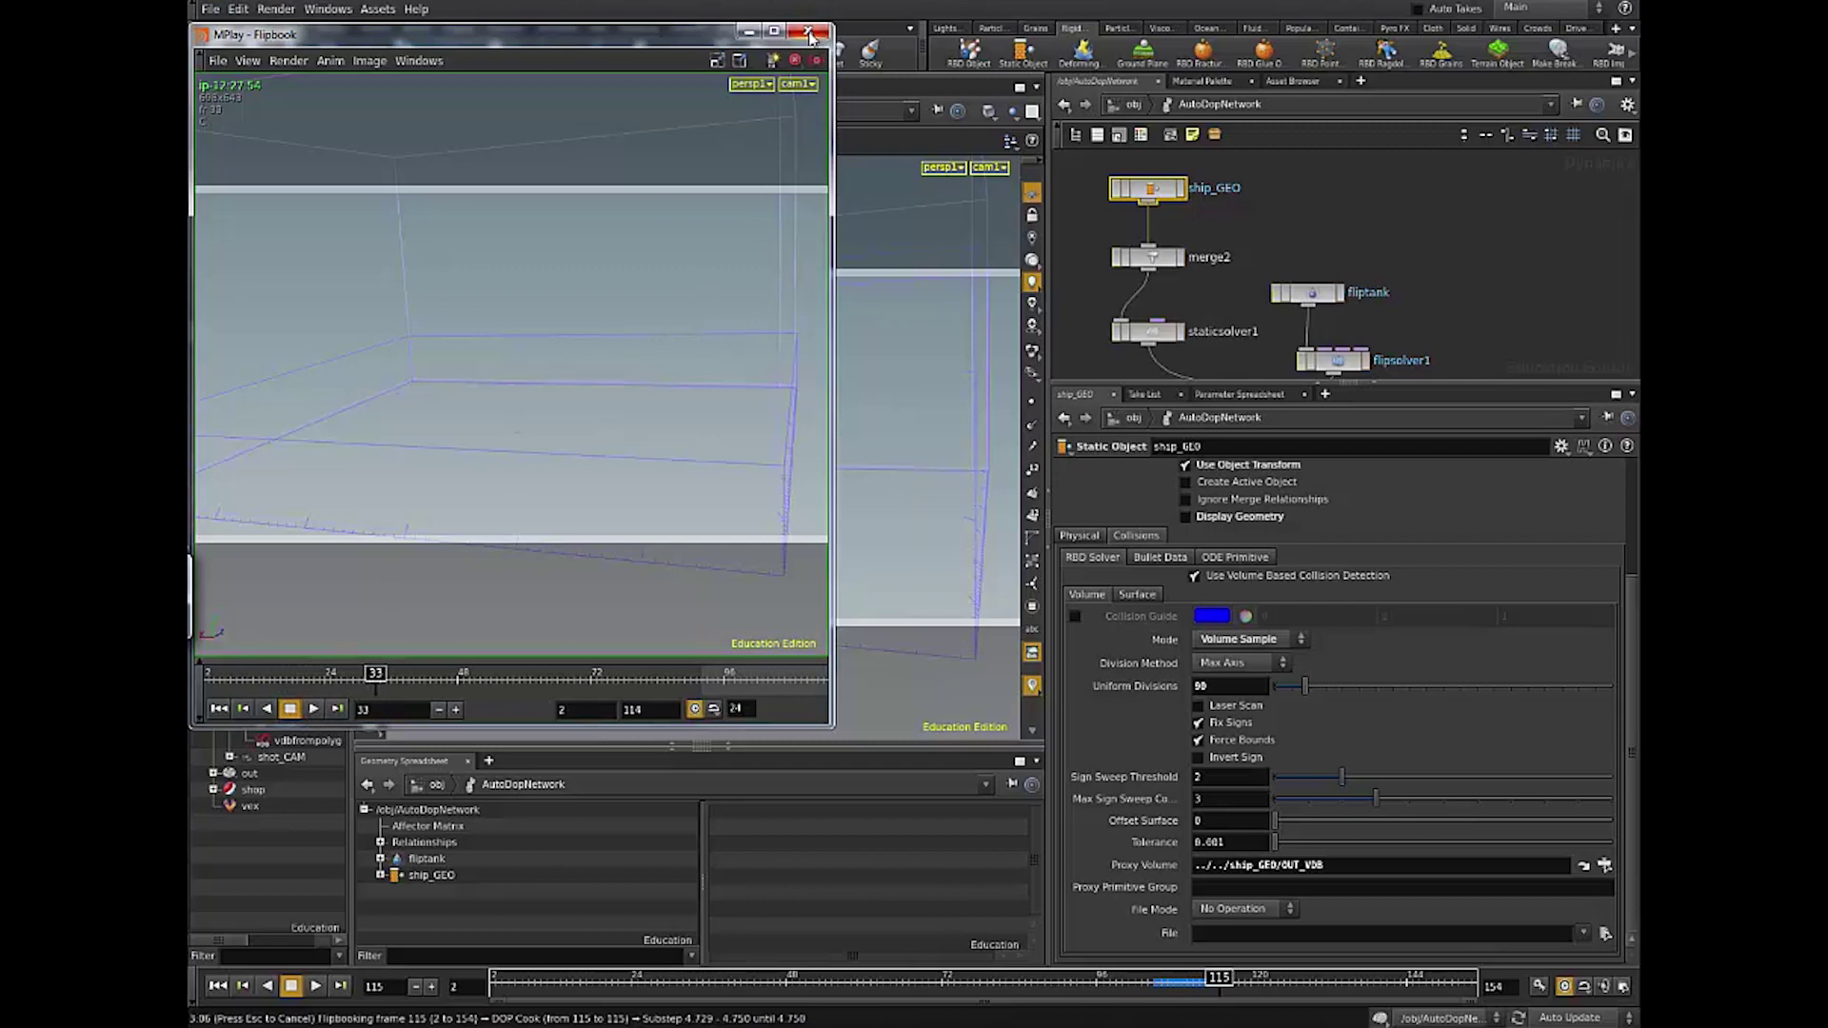
pyautogui.click(814, 35)
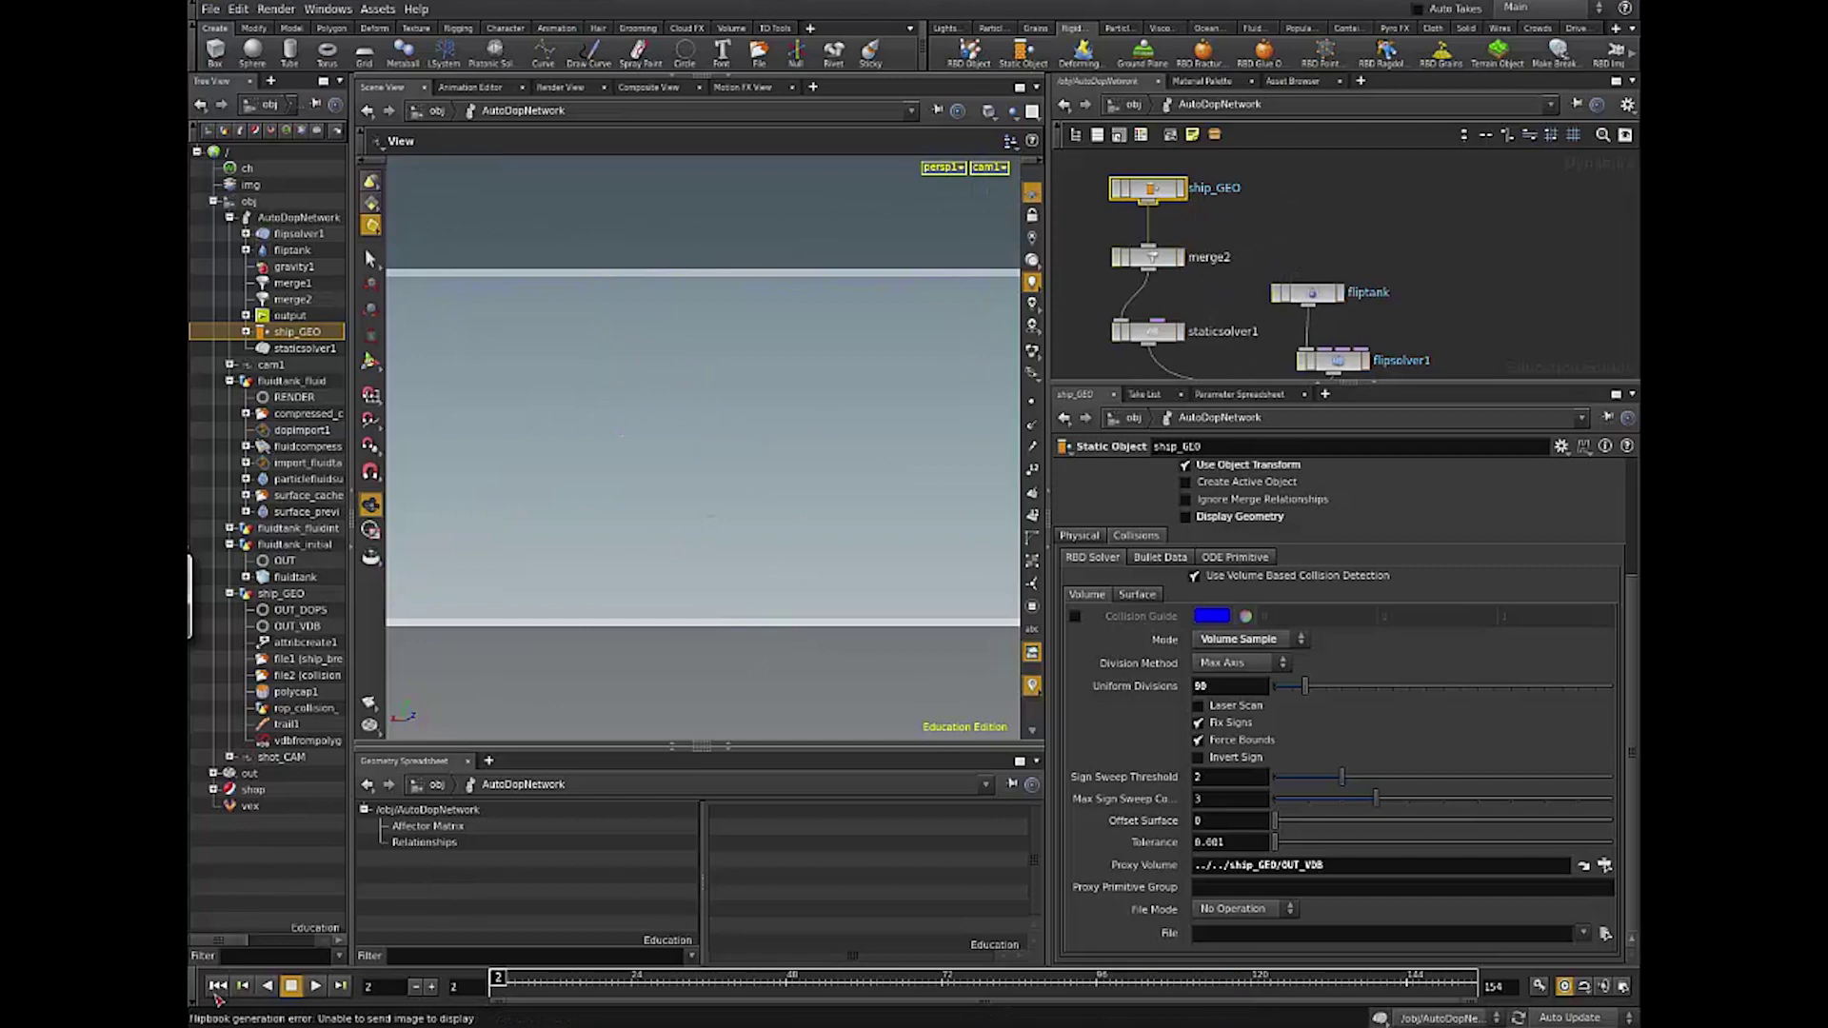
# Step: On the fliptank FLIP object, turn off the Collision guide and turn on the Particles guide
pyautogui.scroll(-2, 1340, 235)
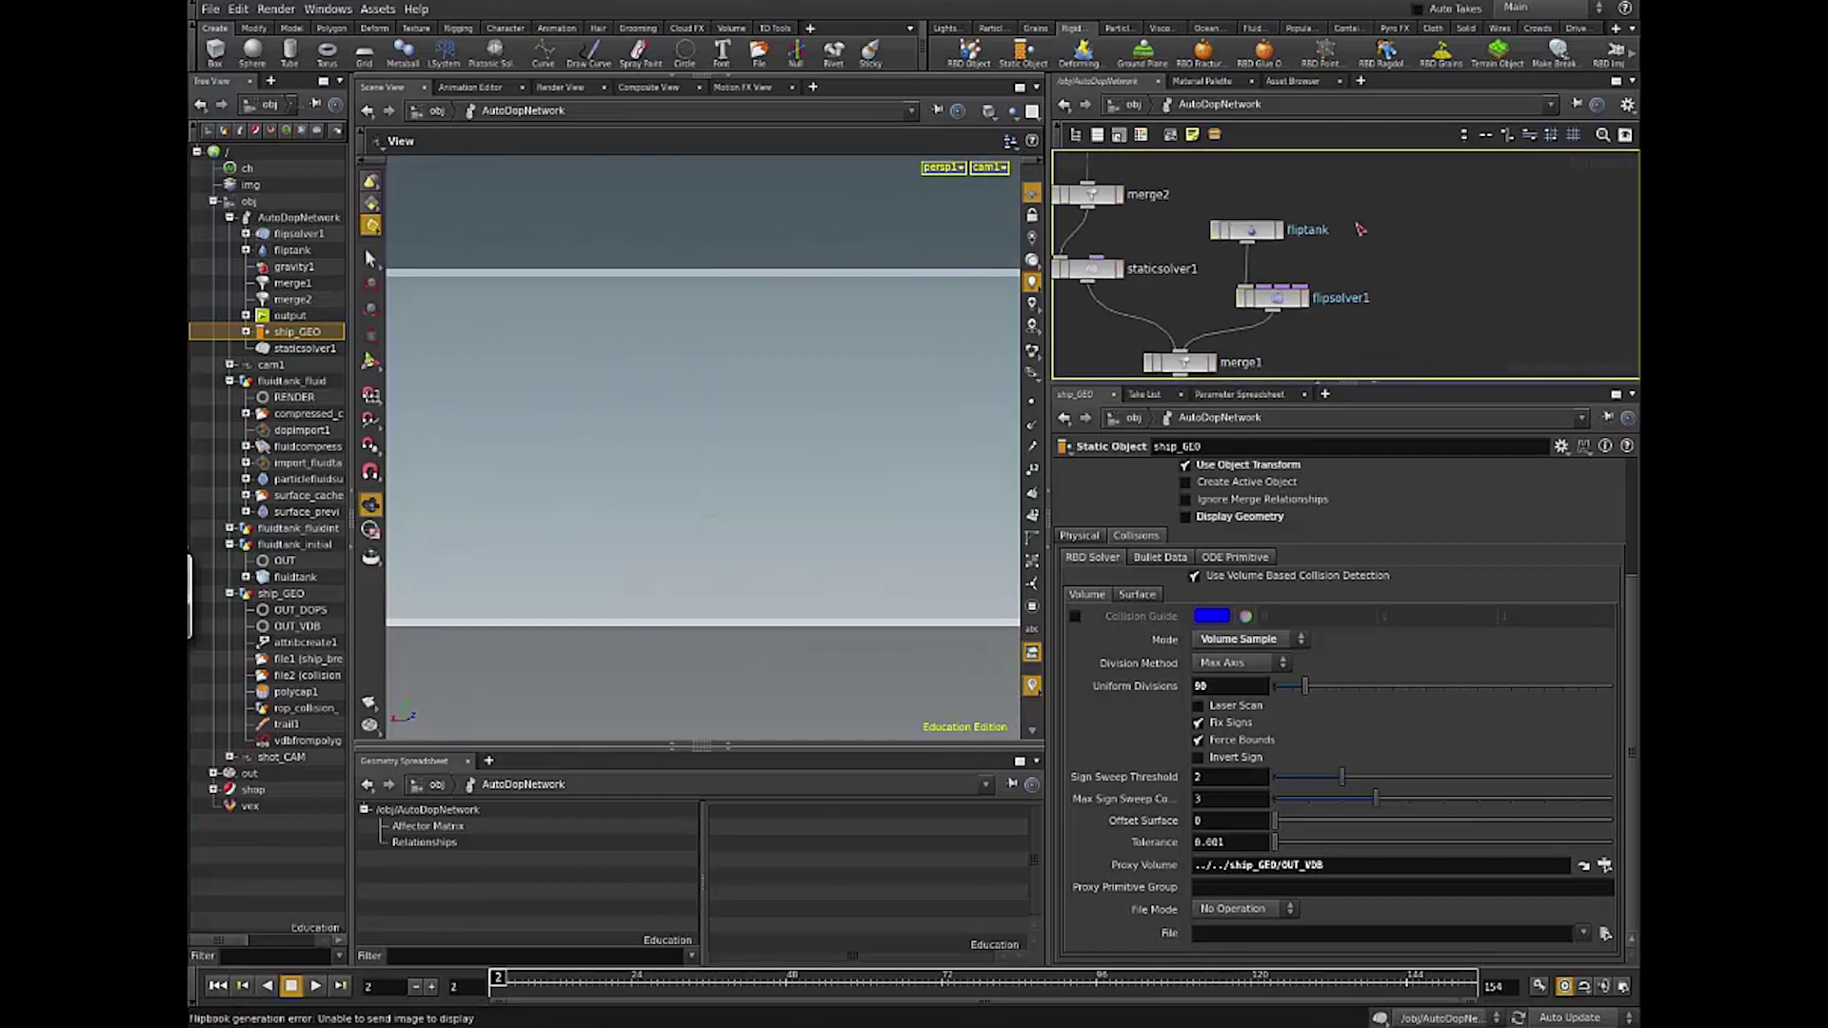
pyautogui.moveTo(1394, 330); pyautogui.dragTo(1289, 298, button='middle')
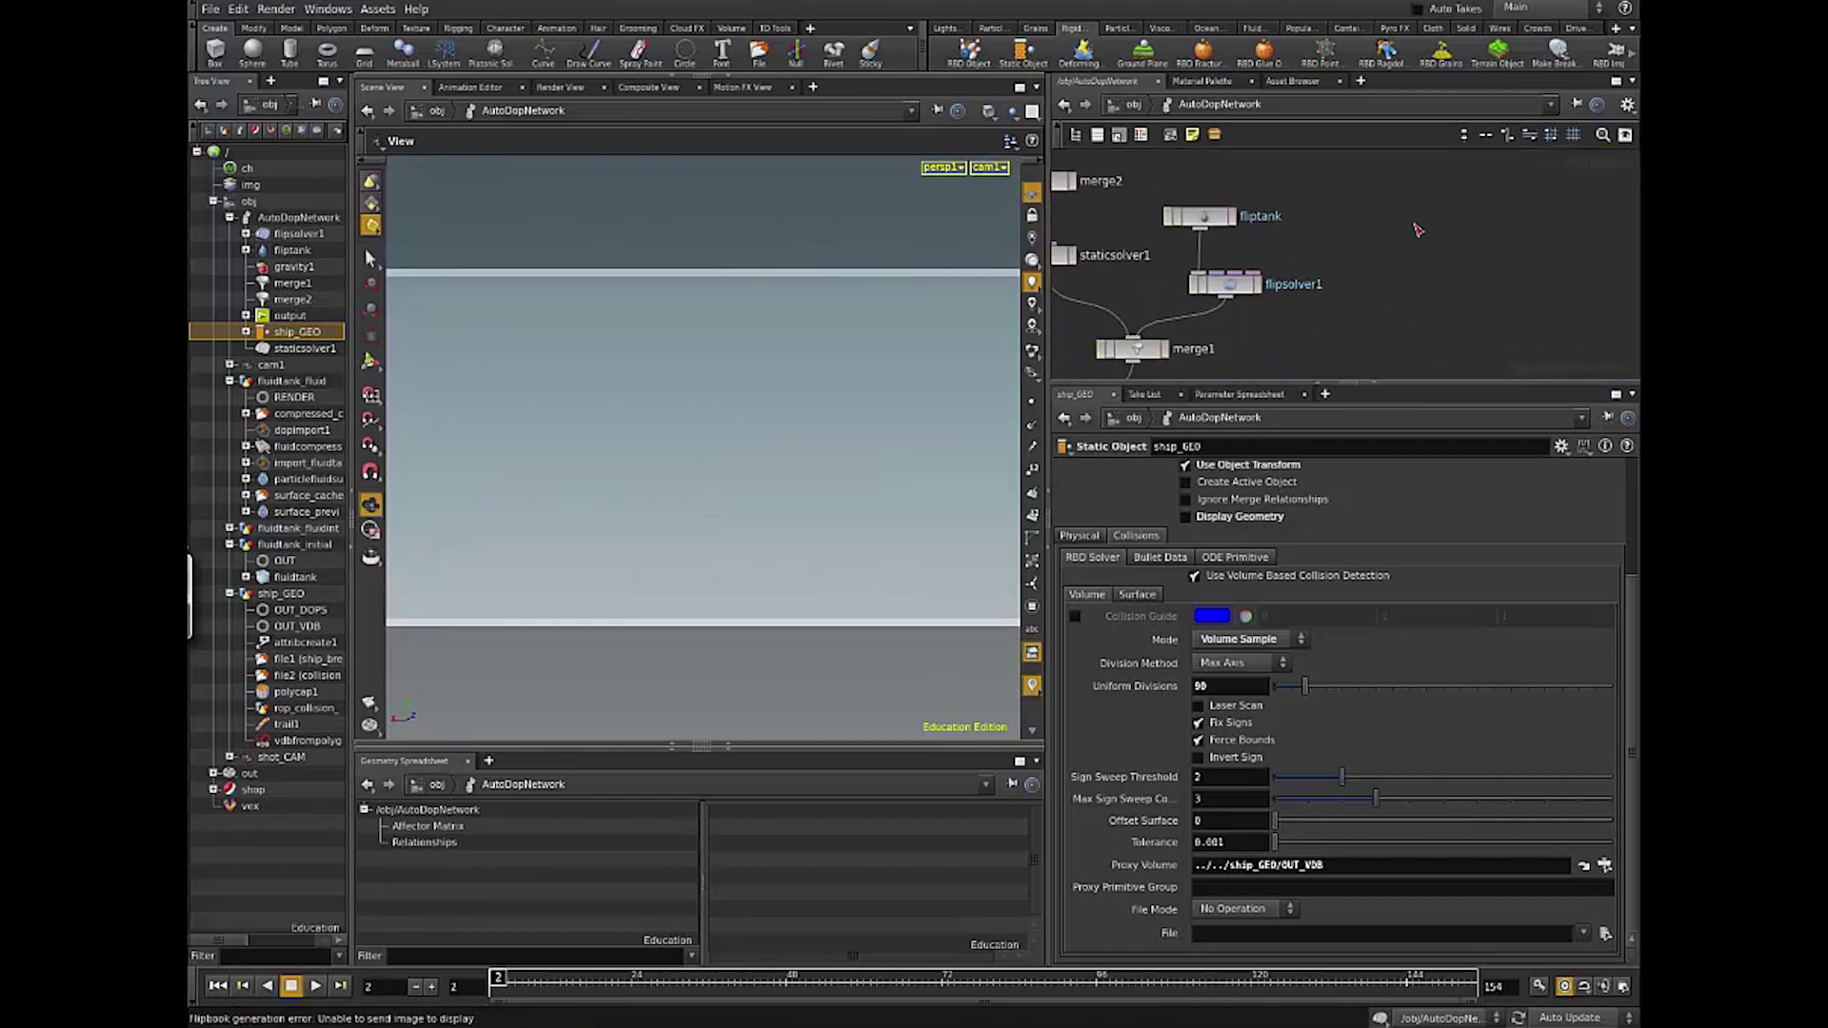
pyautogui.scroll(-4, 1416, 230)
pyautogui.moveTo(1417, 186); pyautogui.dragTo(1337, 255)
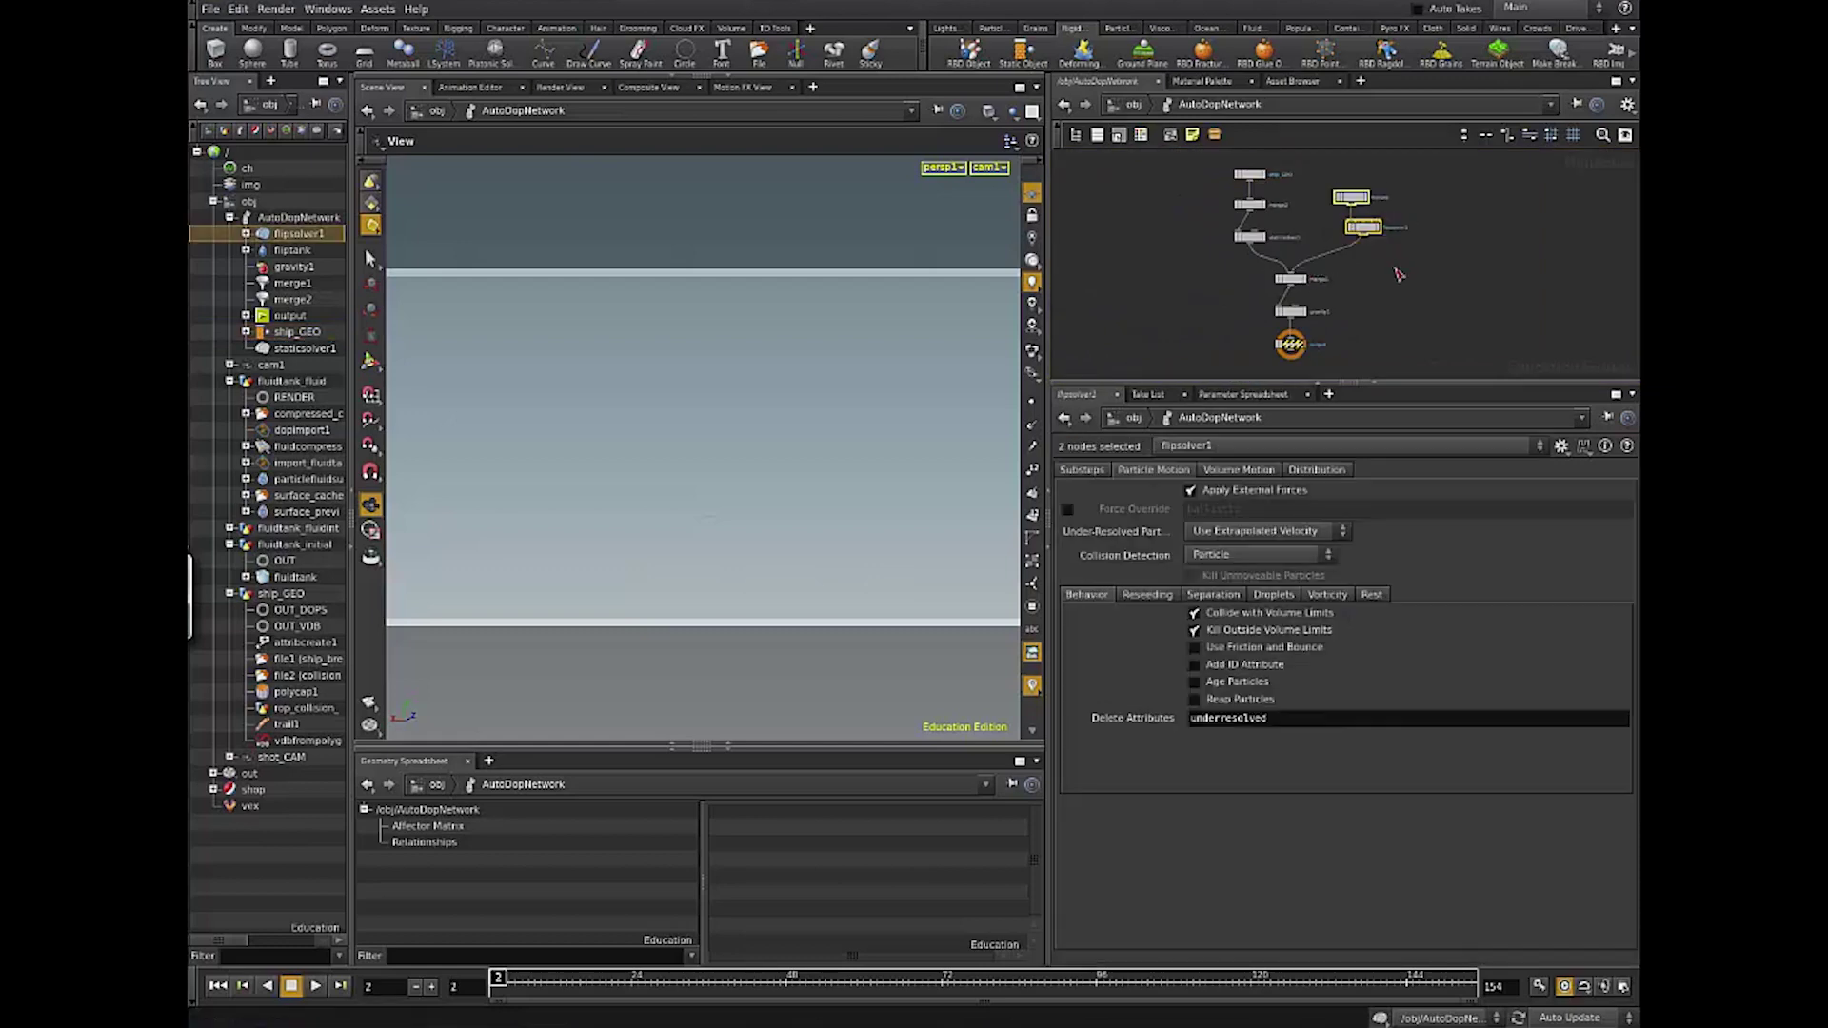
pyautogui.scroll(5, 1398, 275)
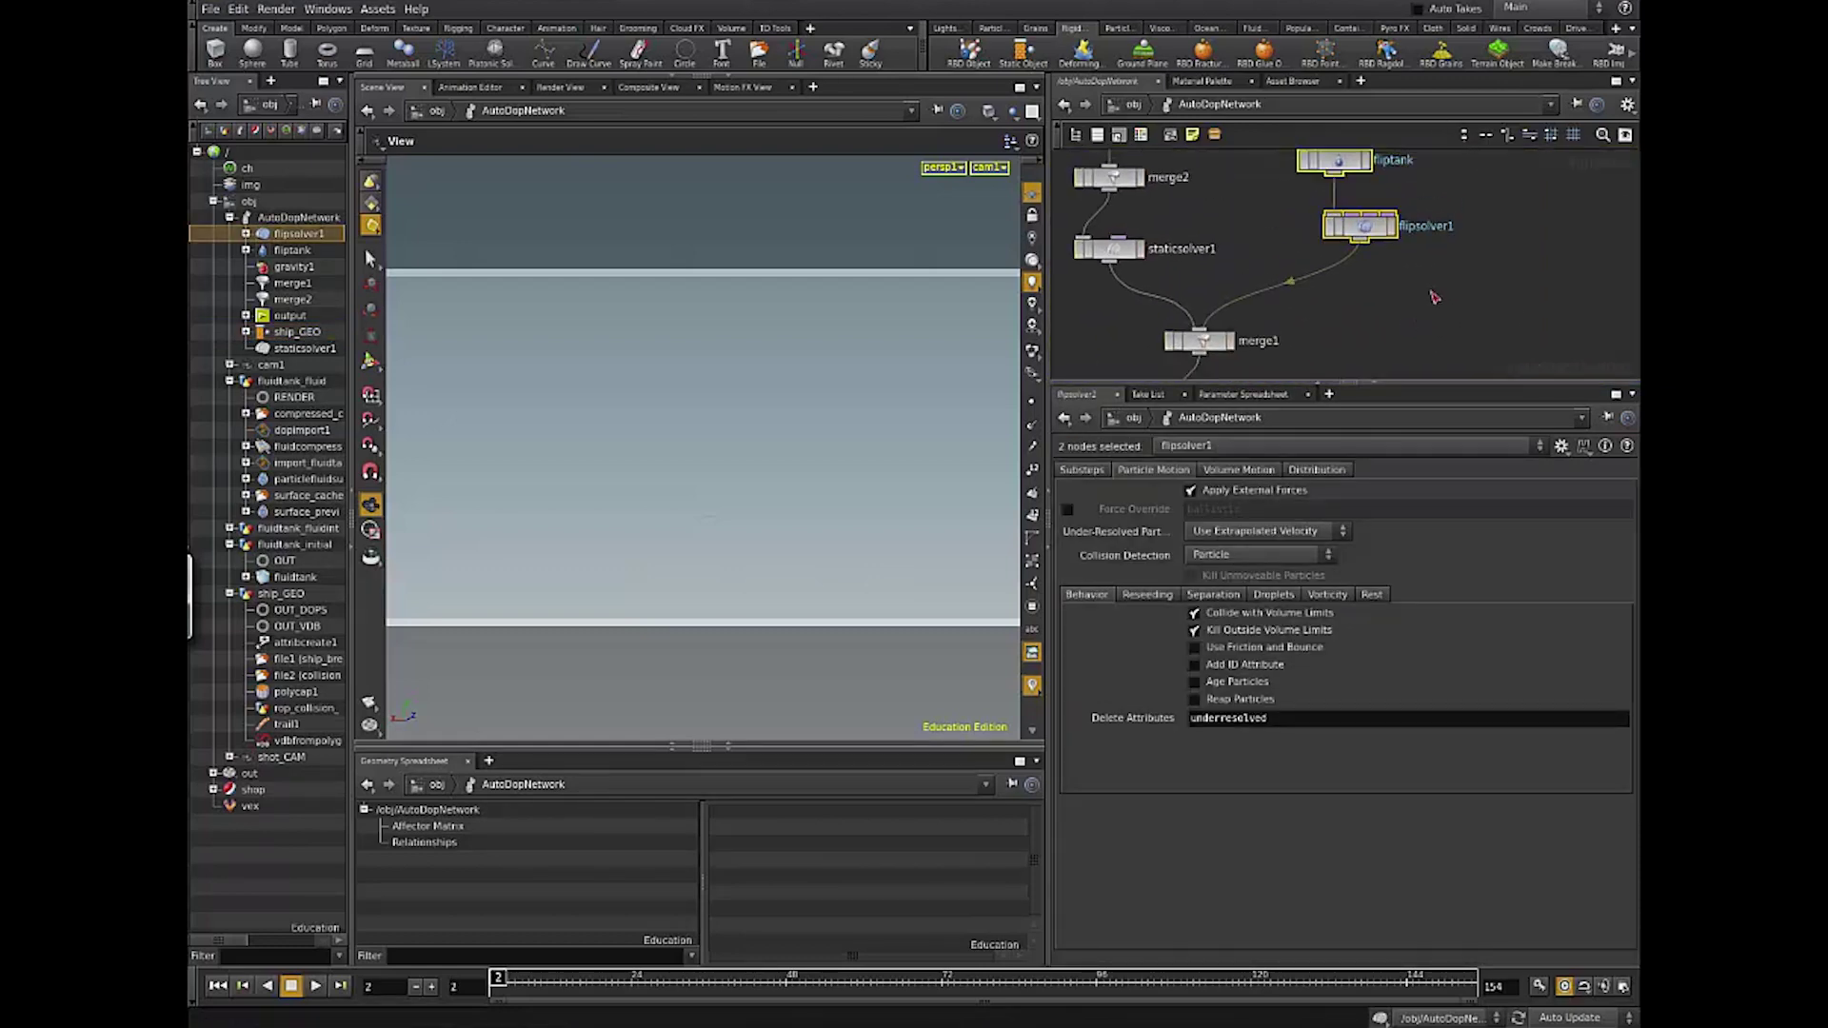
pyautogui.moveTo(1435, 298); pyautogui.dragTo(1421, 351, button='middle')
pyautogui.click(1328, 197)
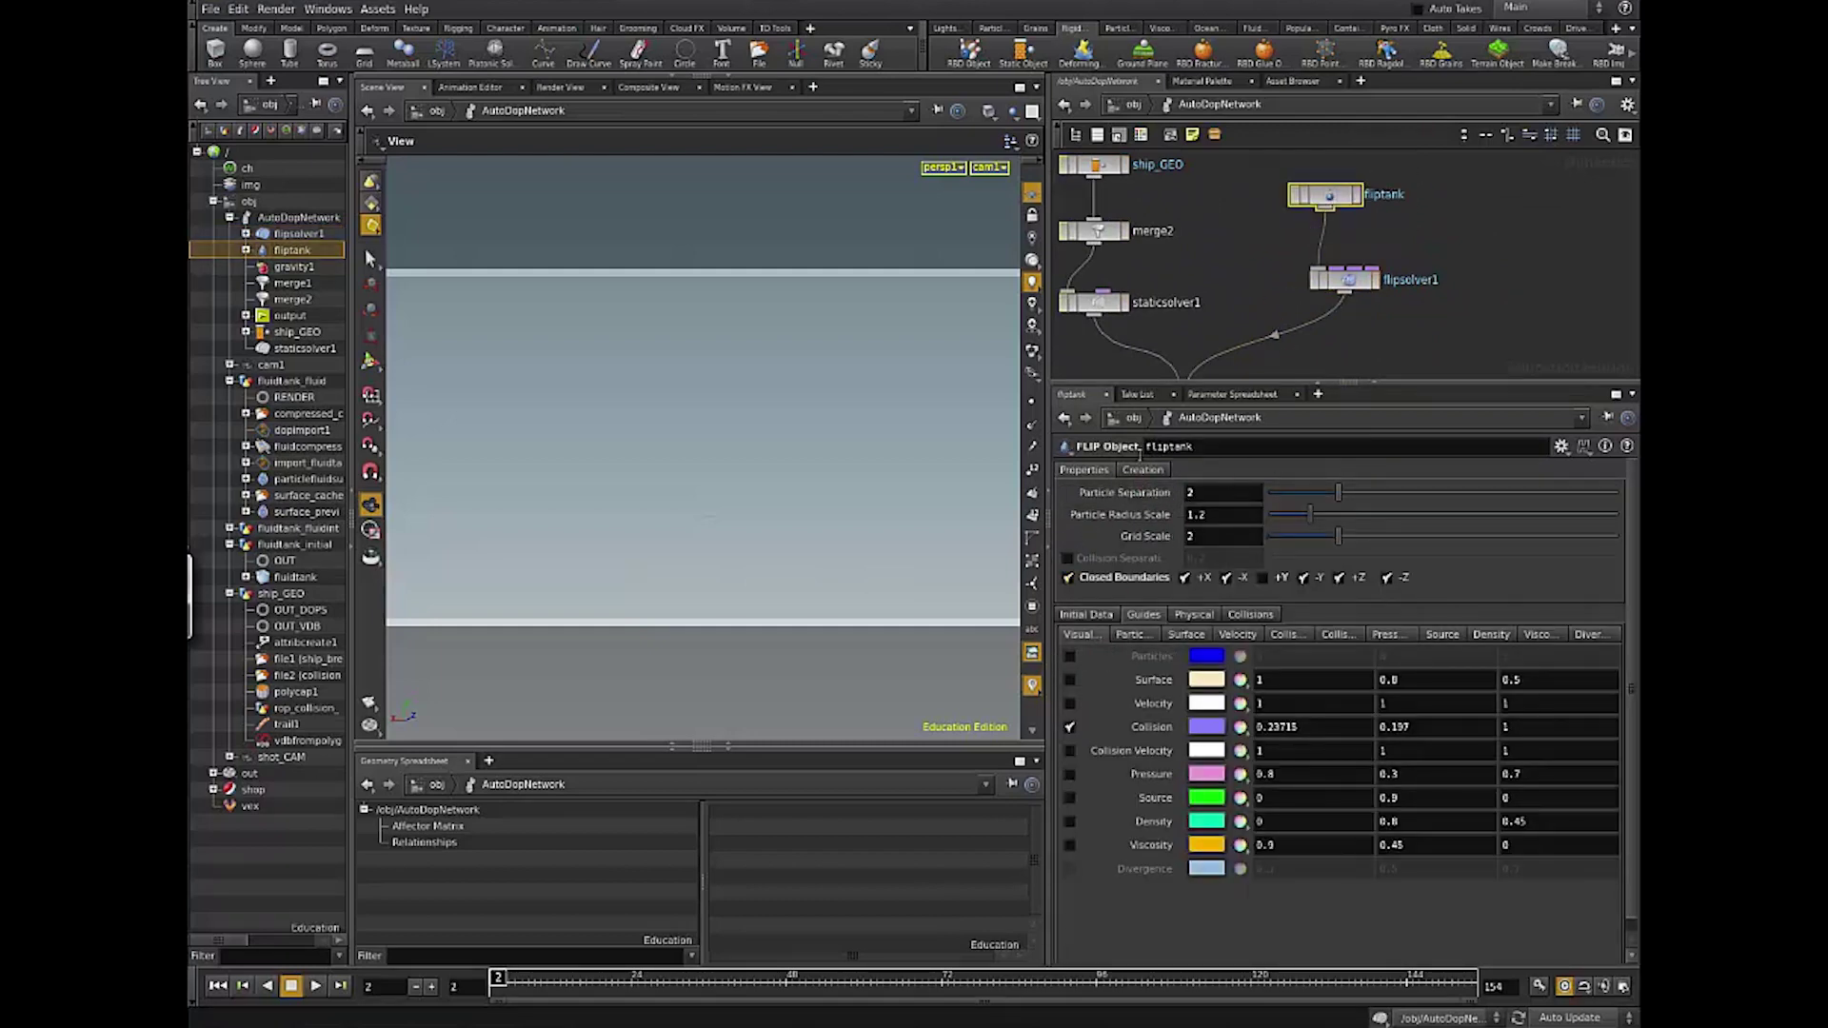
pyautogui.click(1142, 635)
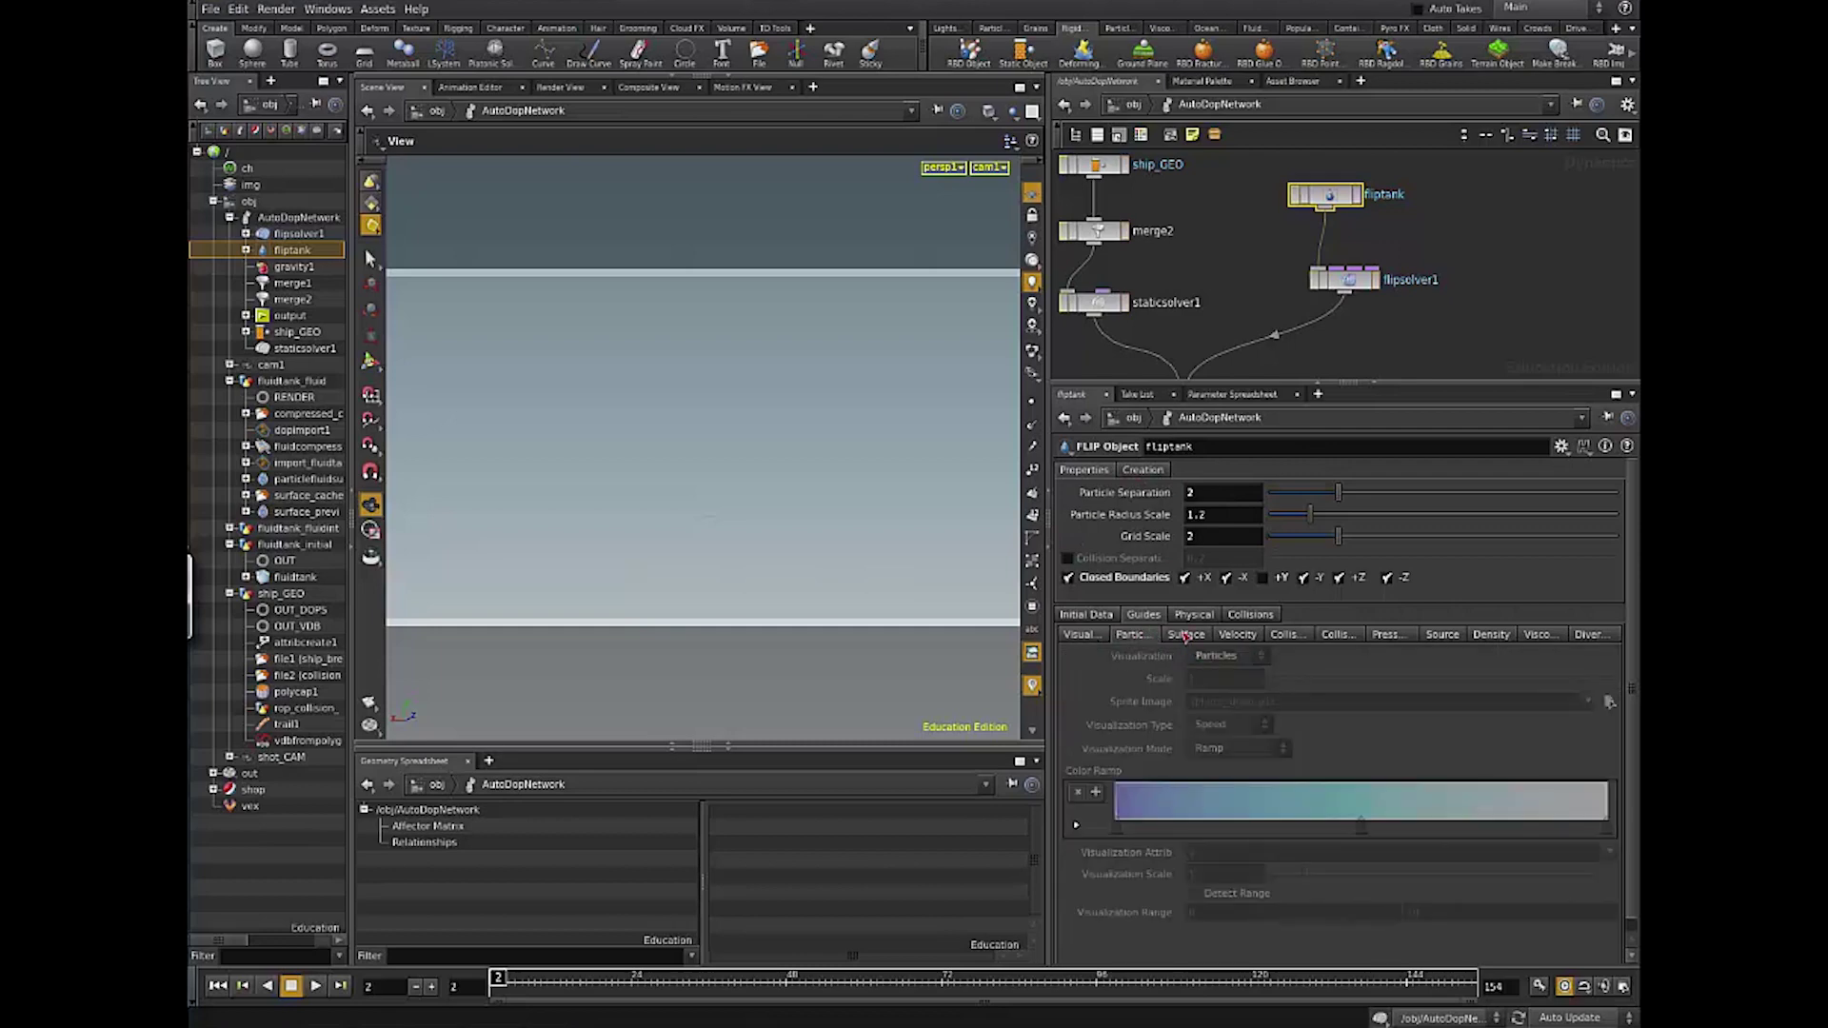
pyautogui.click(1071, 635)
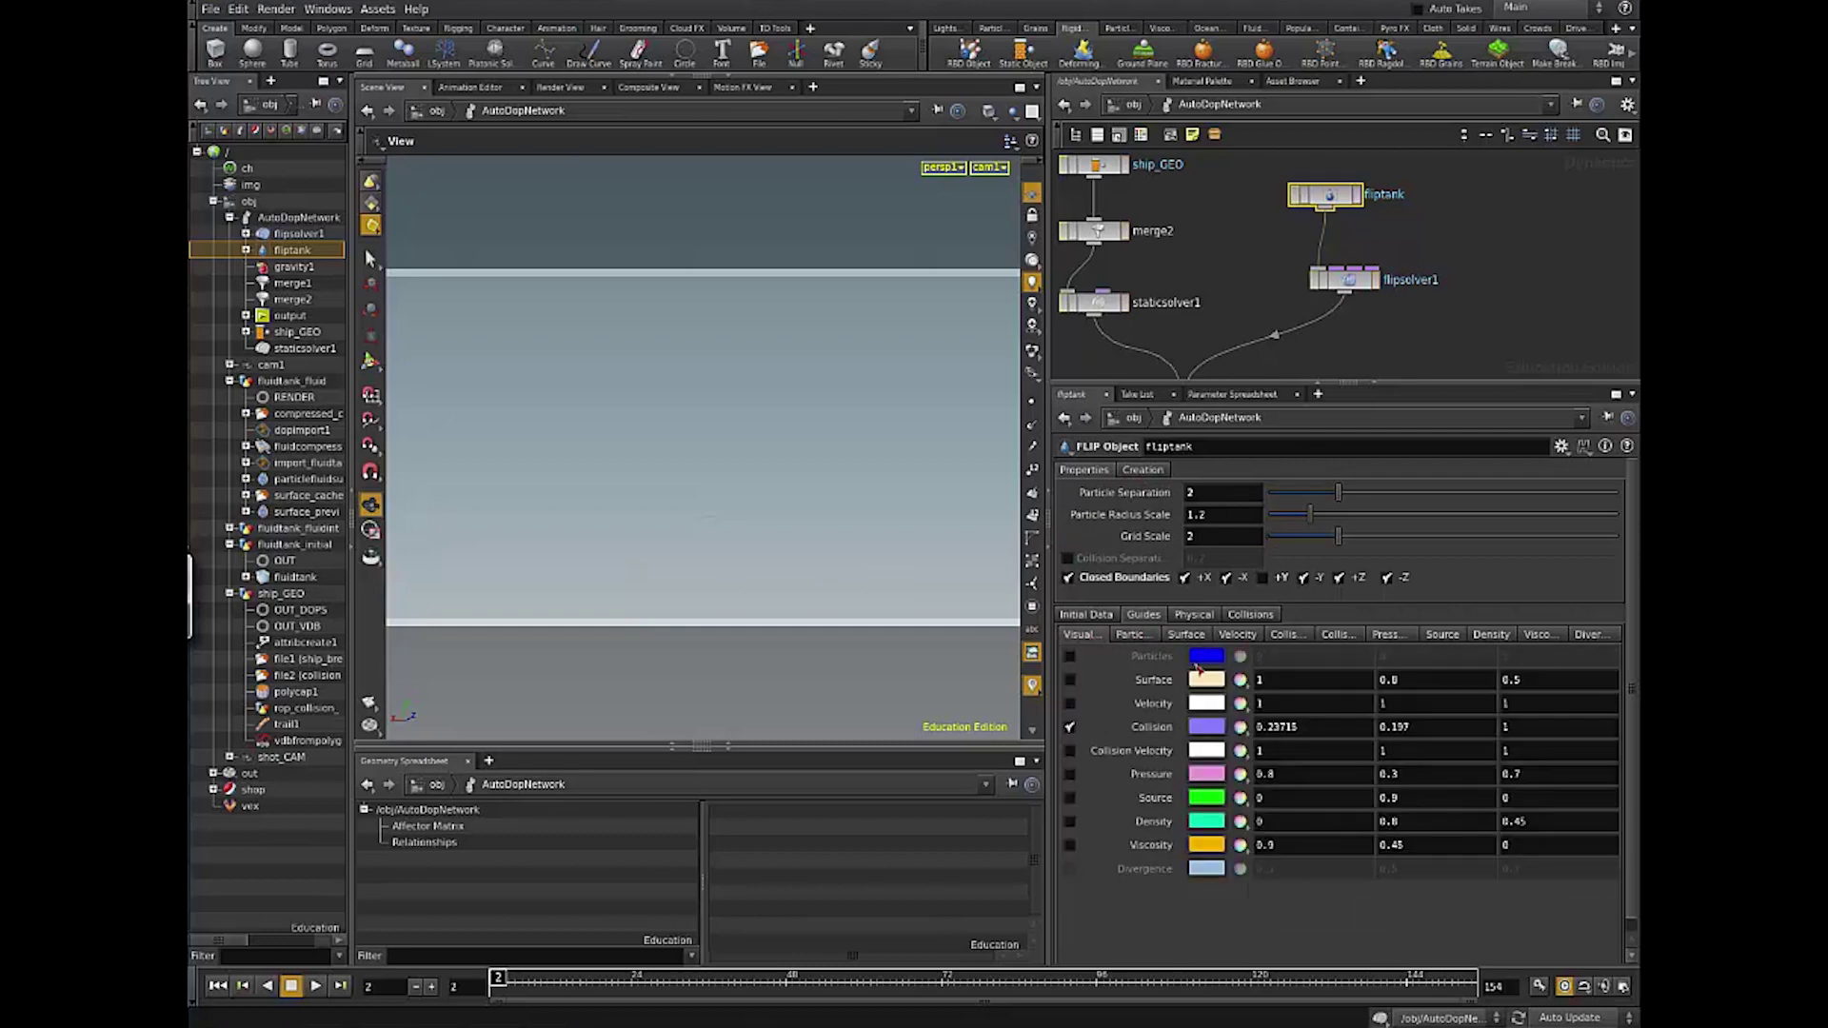
pyautogui.click(1070, 726)
pyautogui.click(1070, 656)
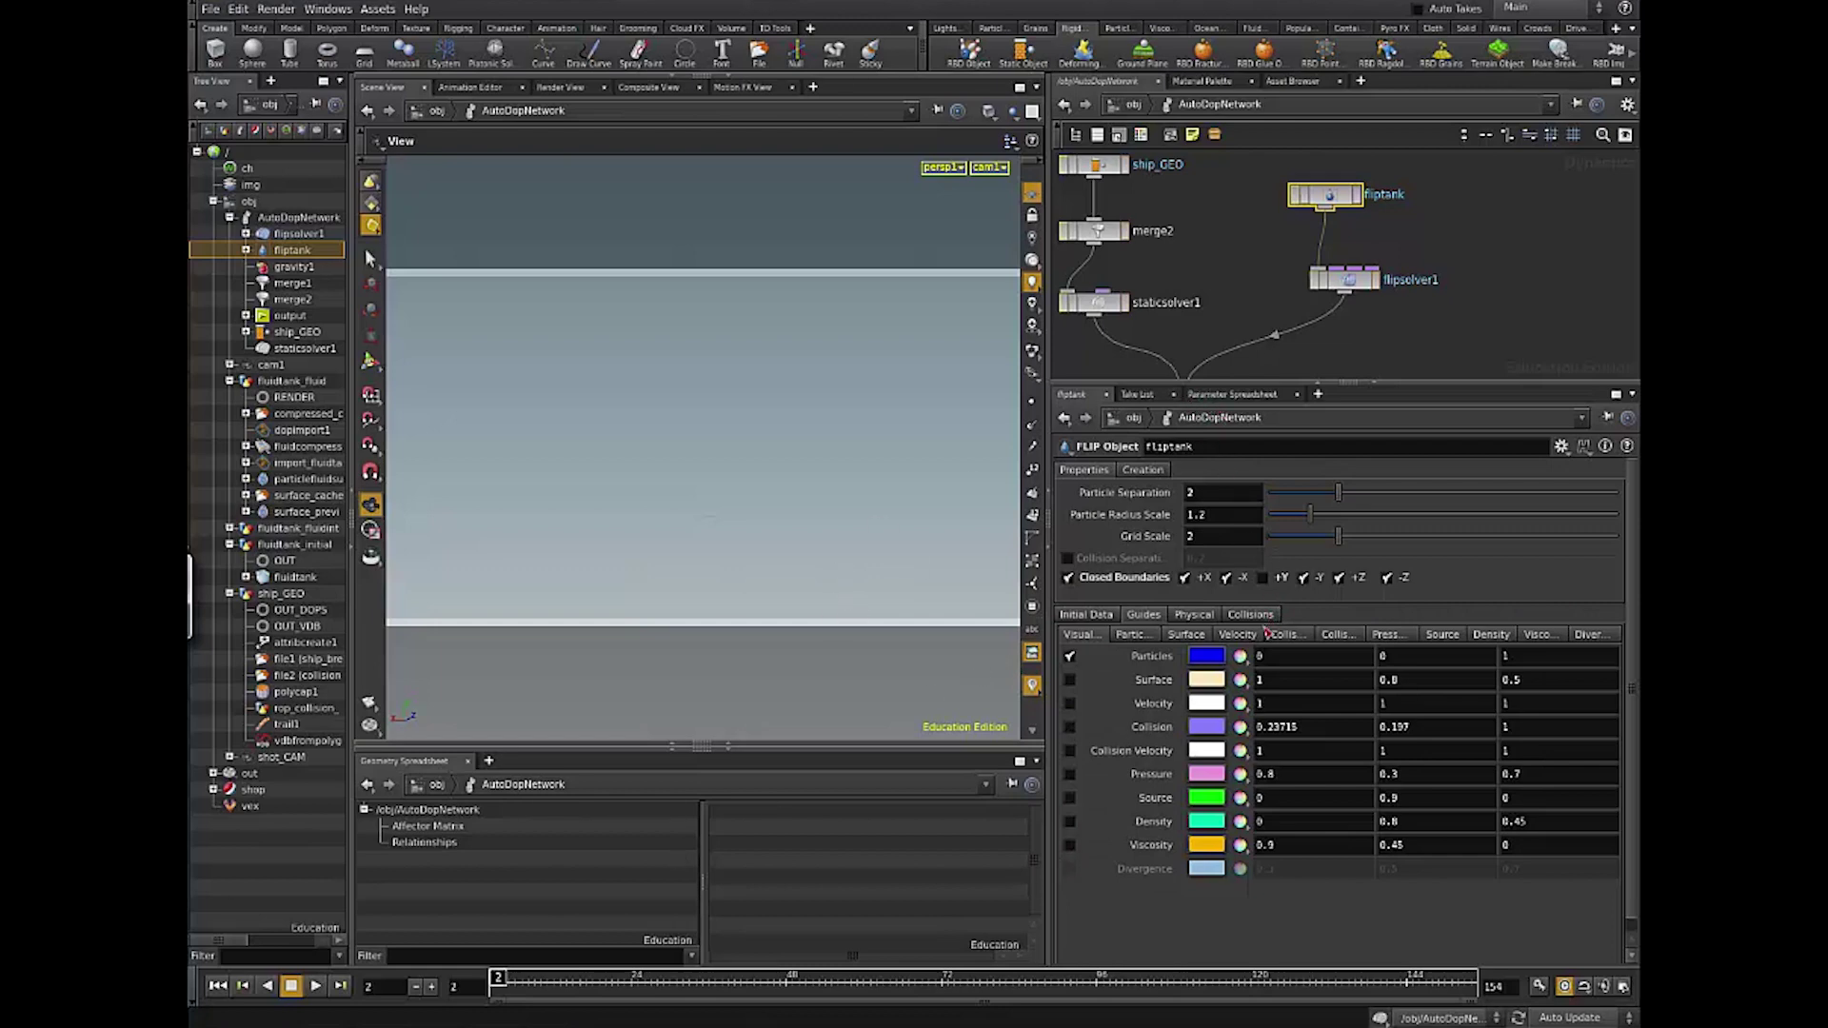
# Step: Review the fliptank's guide settings for particles, surface, velocity, collision and collision velocity
pyautogui.click(1159, 636)
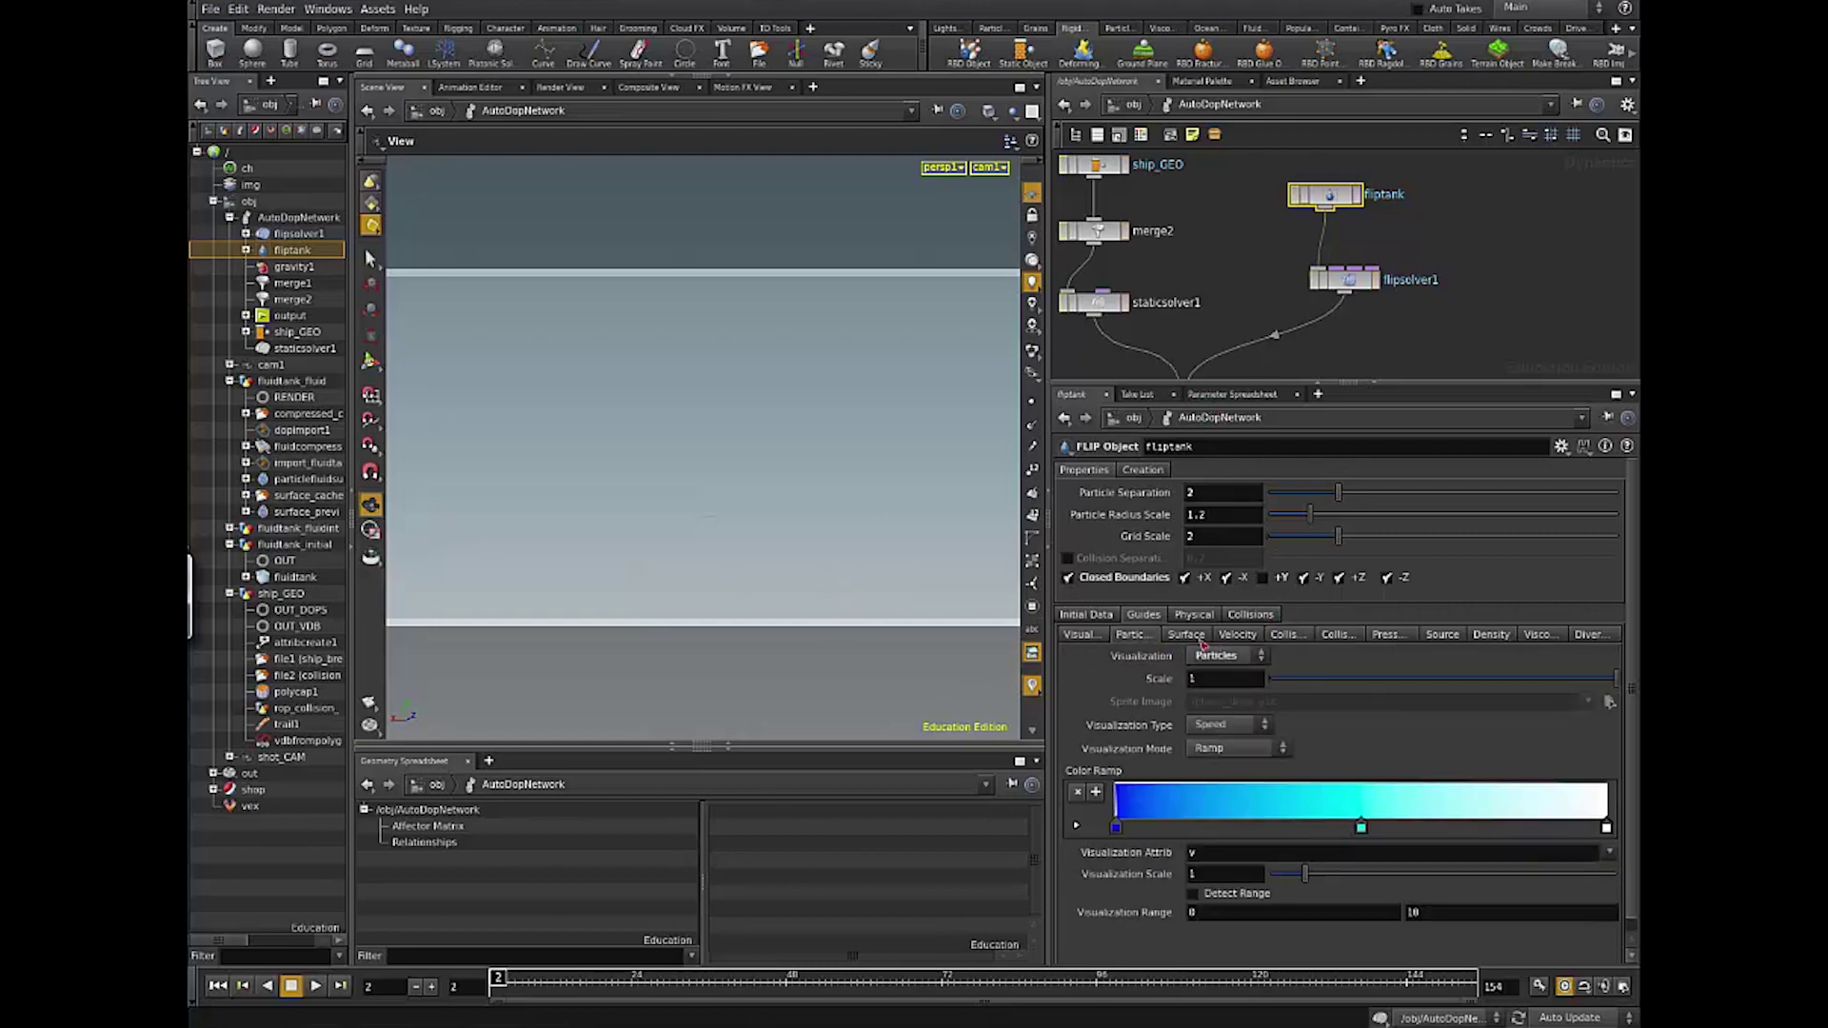
pyautogui.click(1190, 636)
pyautogui.click(1256, 636)
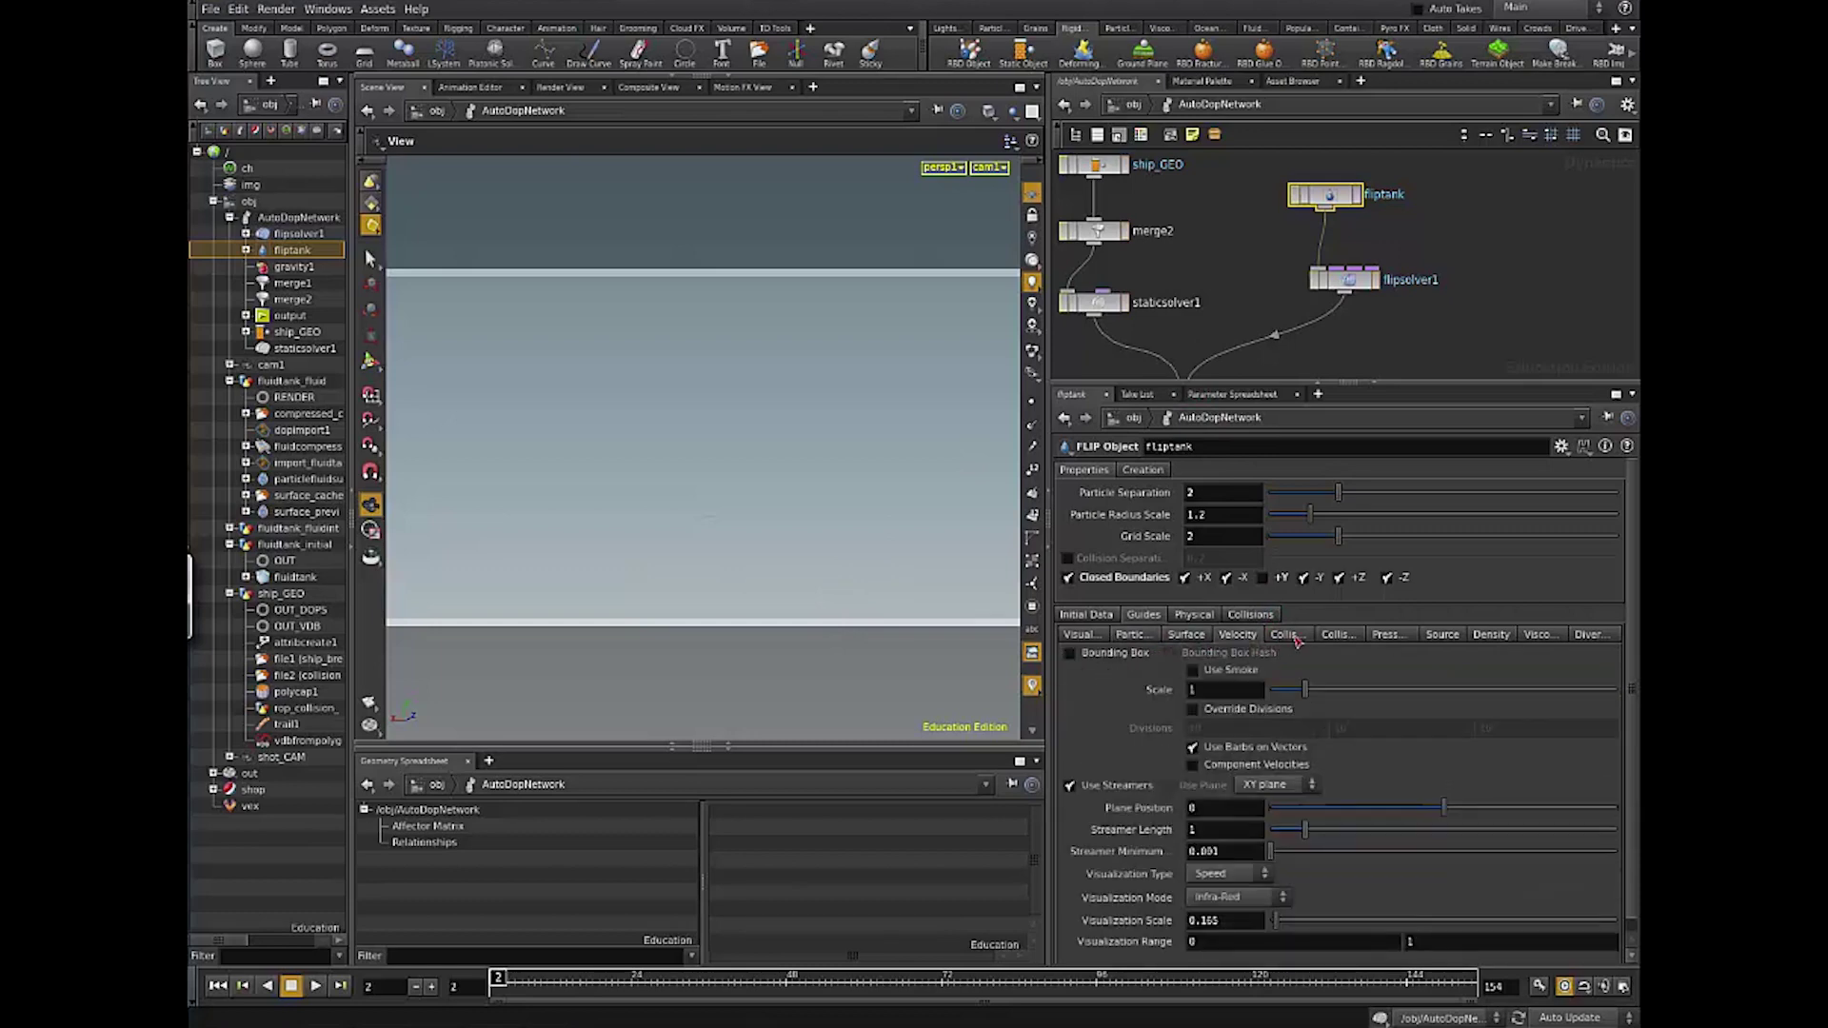
pyautogui.click(1296, 636)
pyautogui.click(1360, 638)
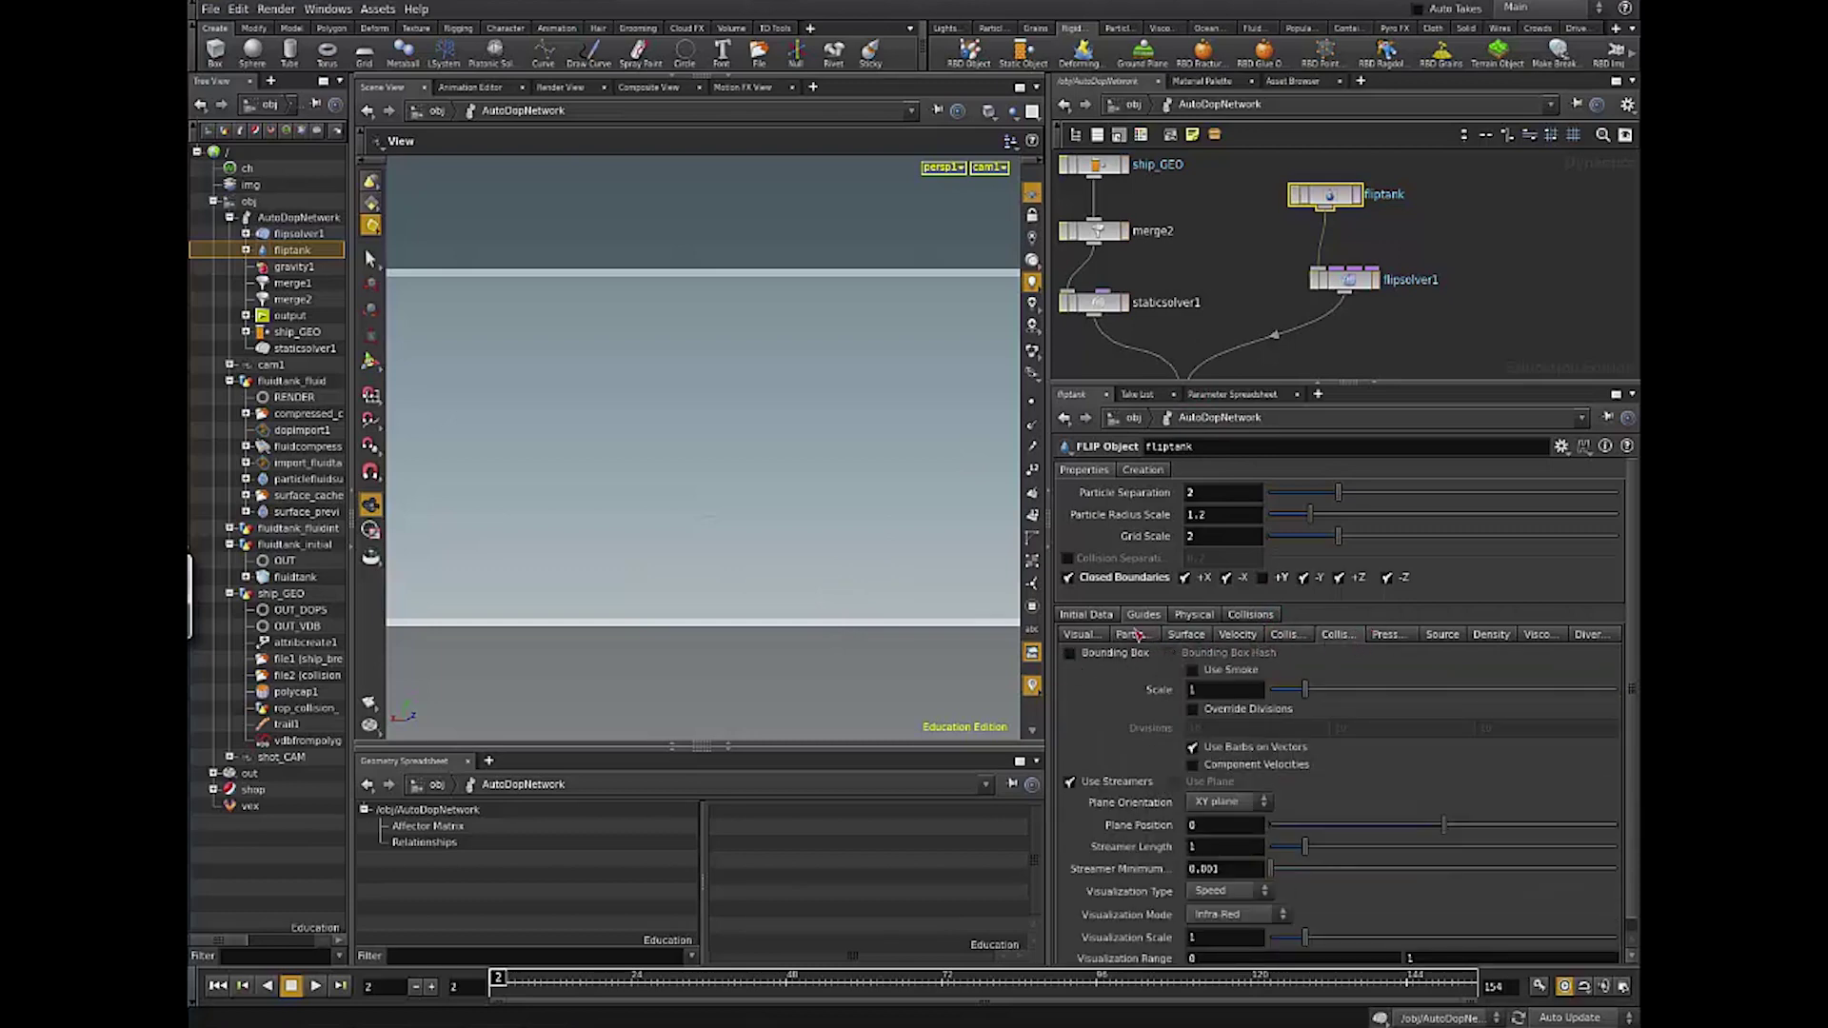
pyautogui.click(1139, 636)
pyautogui.click(1188, 636)
pyautogui.click(1154, 636)
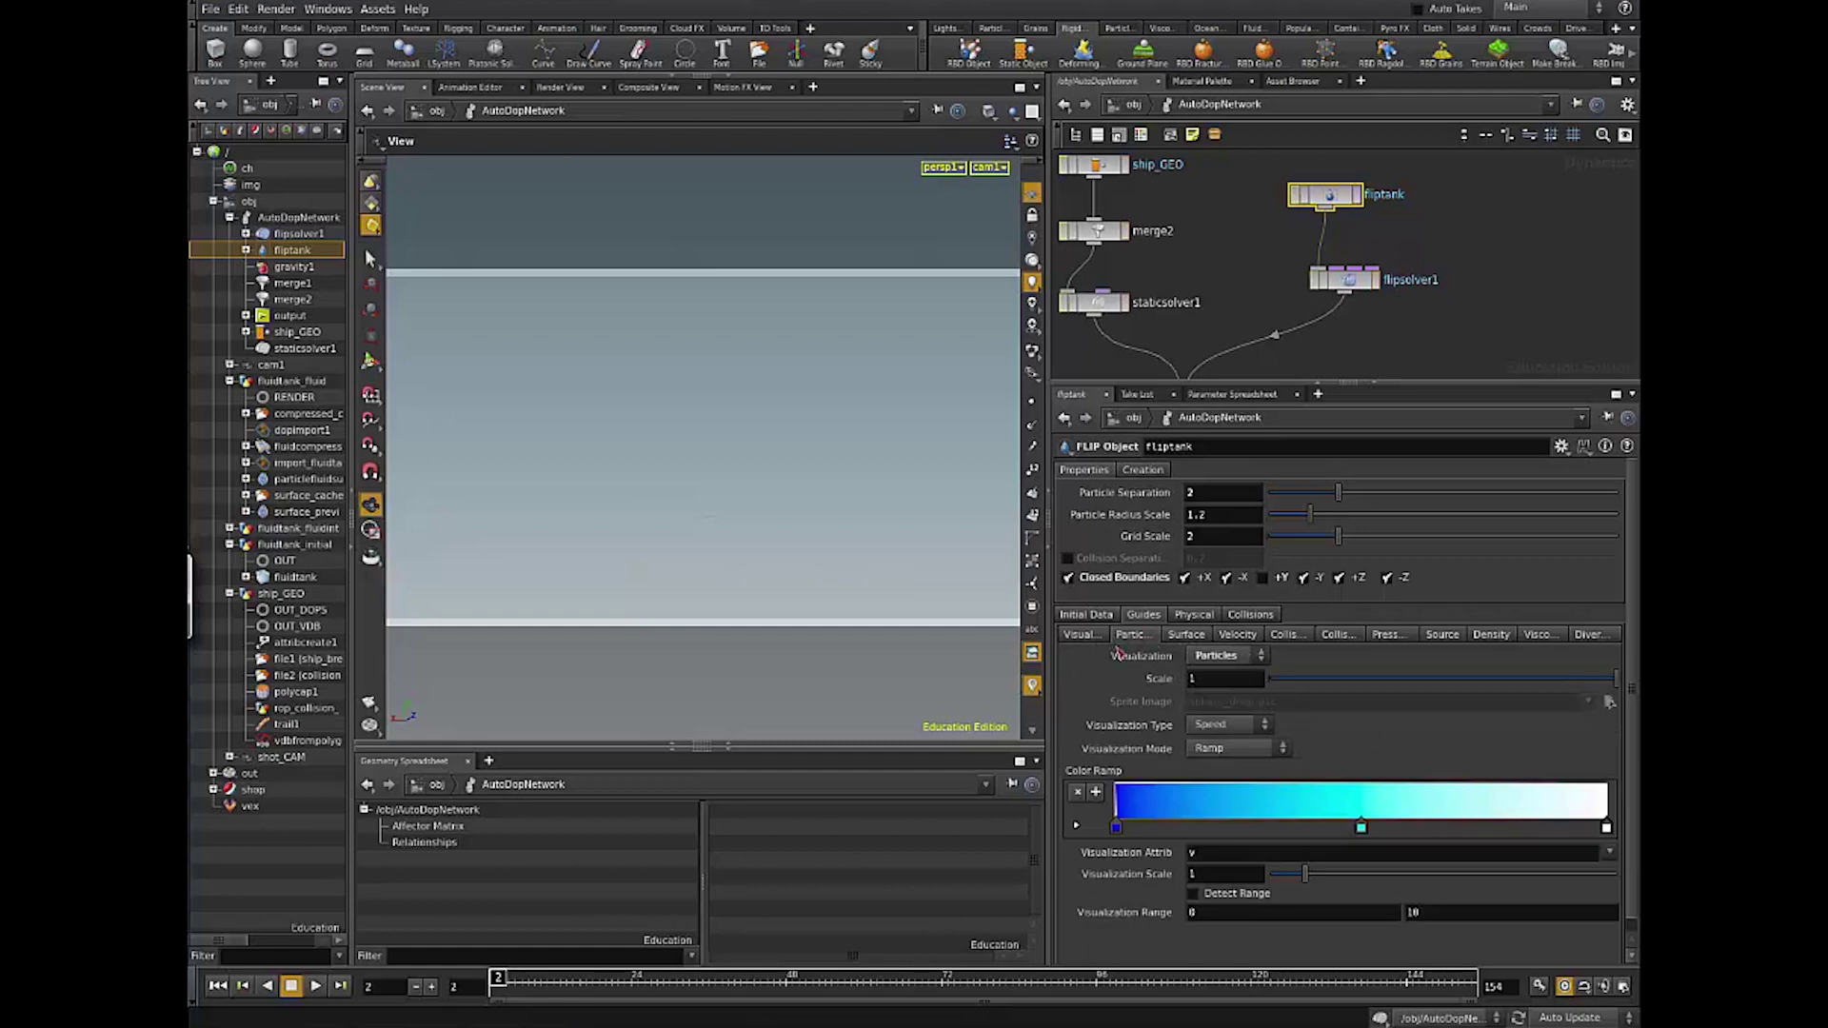
pyautogui.click(1082, 634)
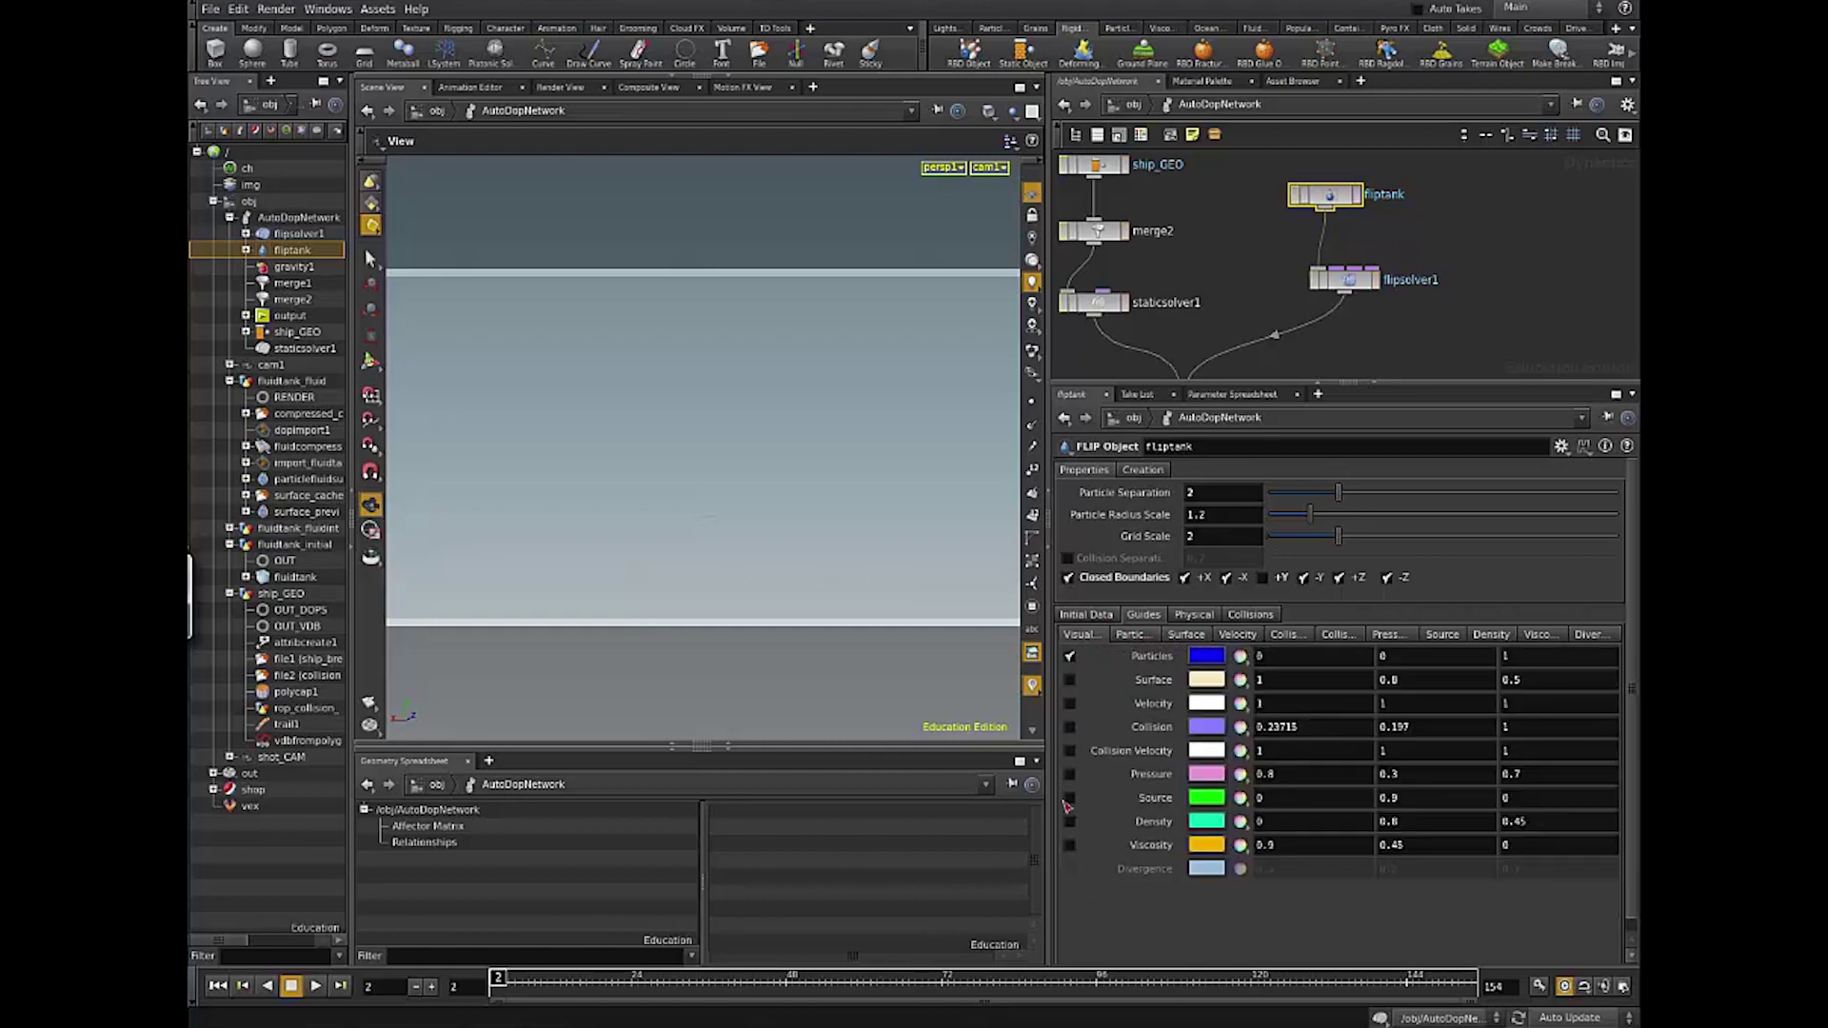
# Step: Show the fliptank's particle visualization settings and play the simulation from frame 2
pyautogui.click(1132, 635)
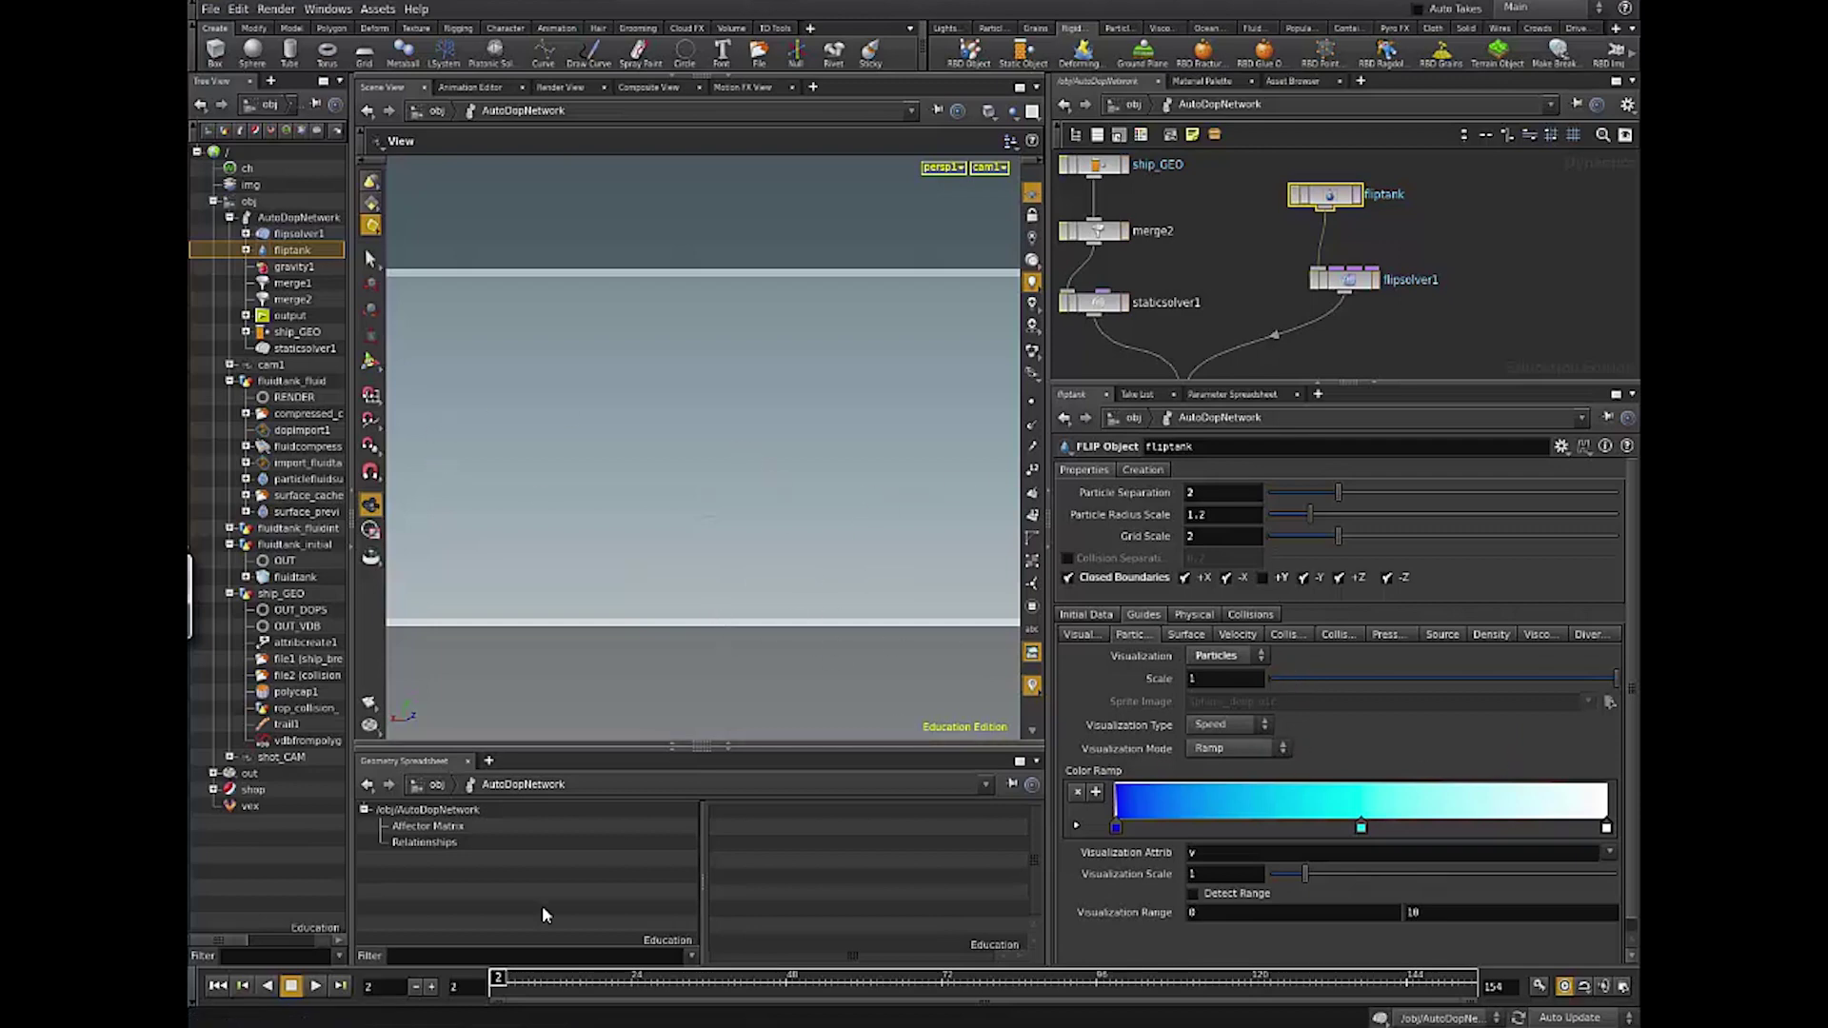
pyautogui.click(315, 986)
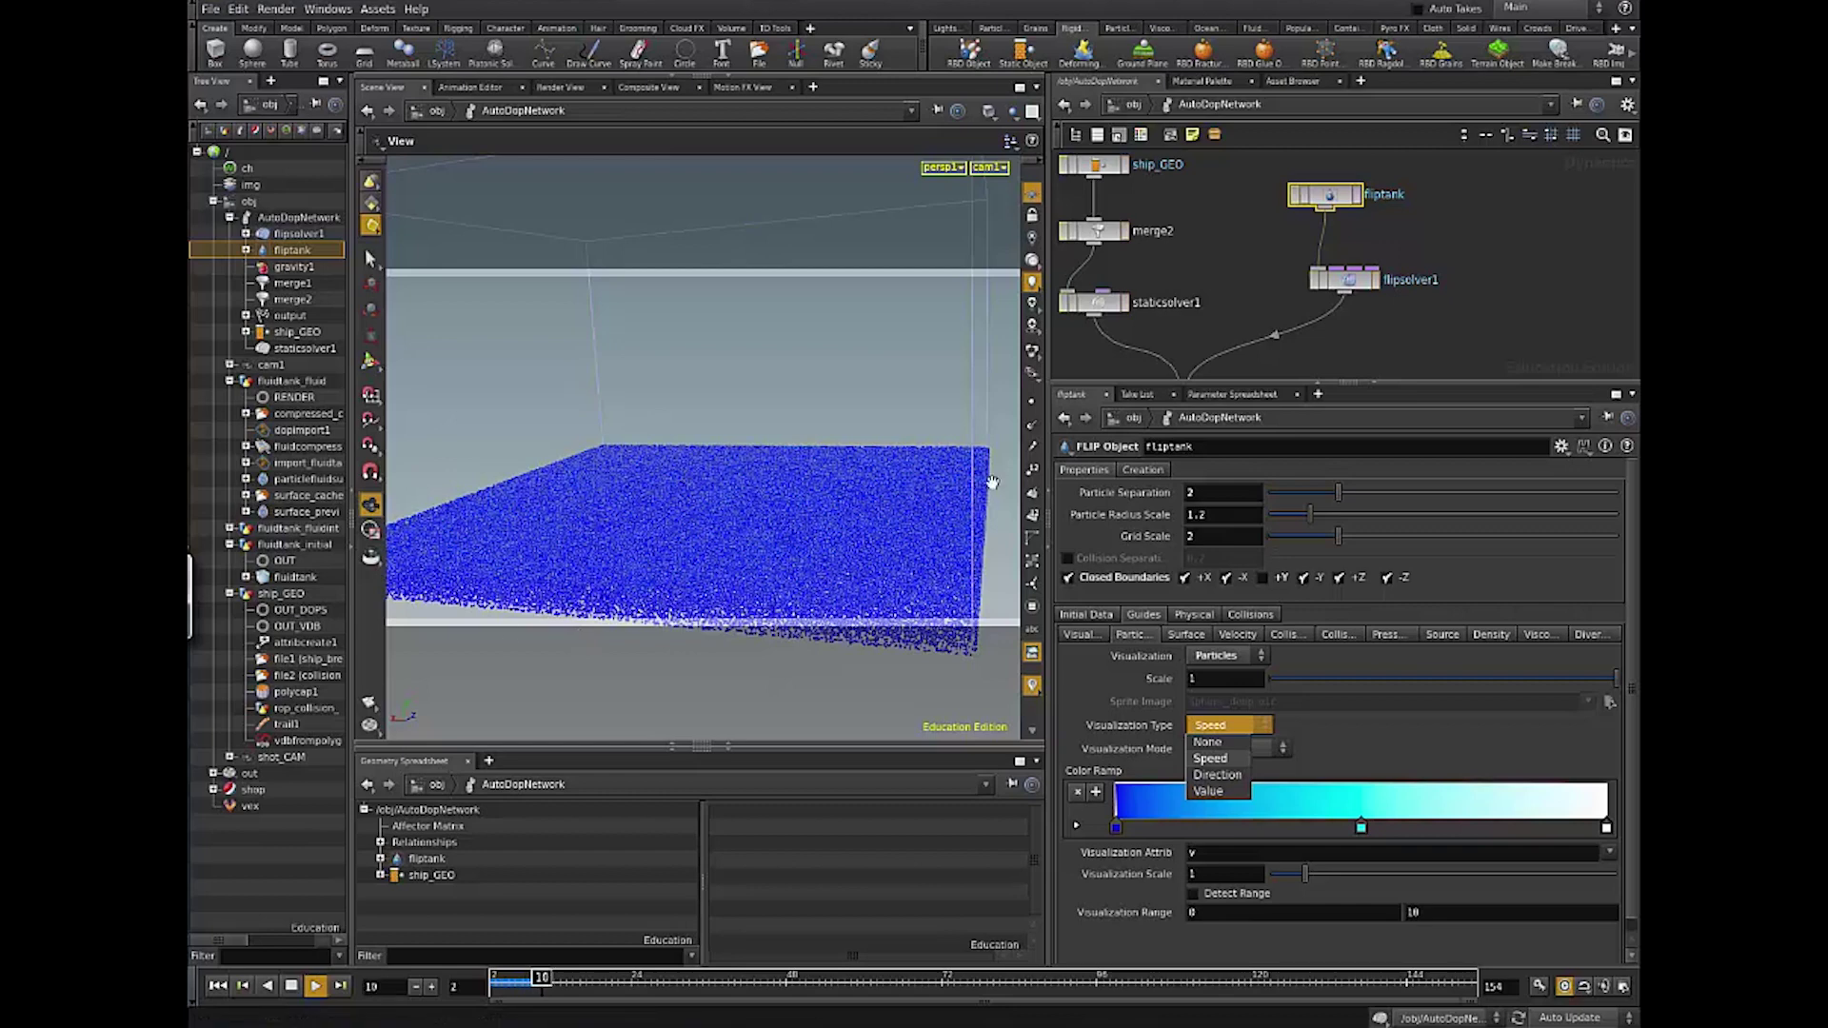
# Step: Set the fliptank FLIP object's physical Viscosity to 0.001
pyautogui.press('Escape')
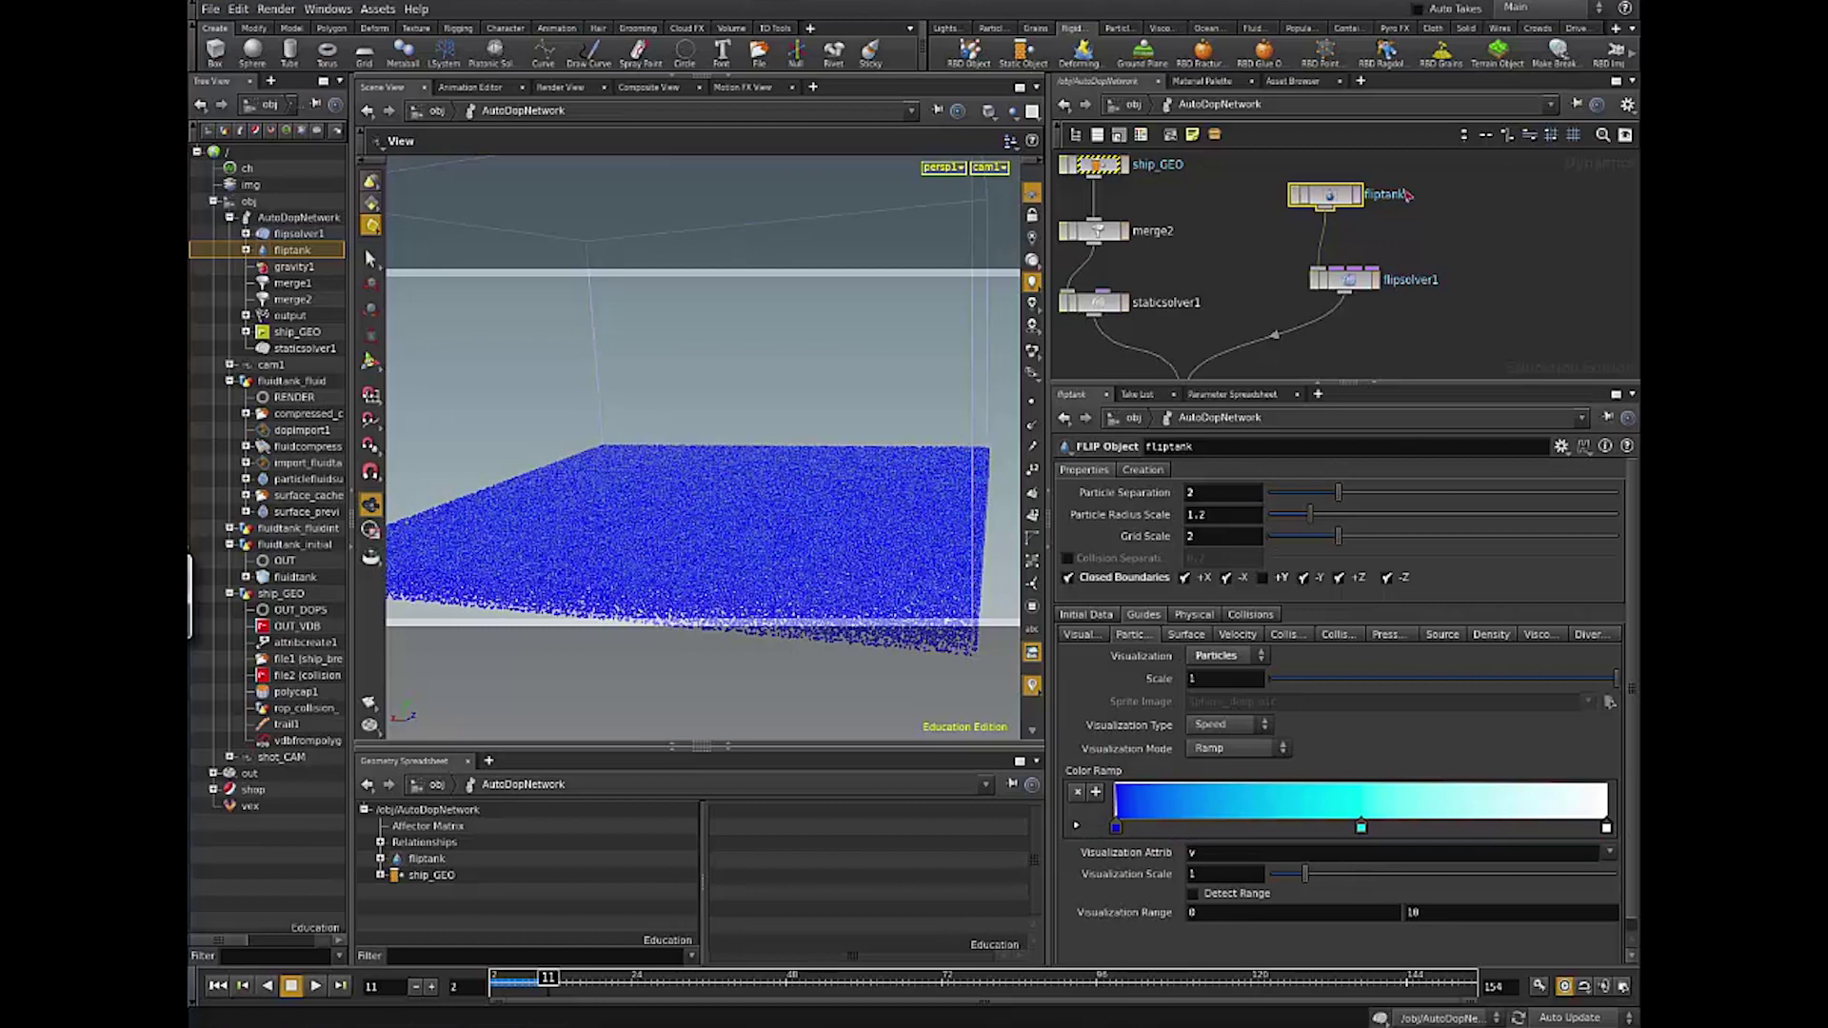
pyautogui.click(1195, 615)
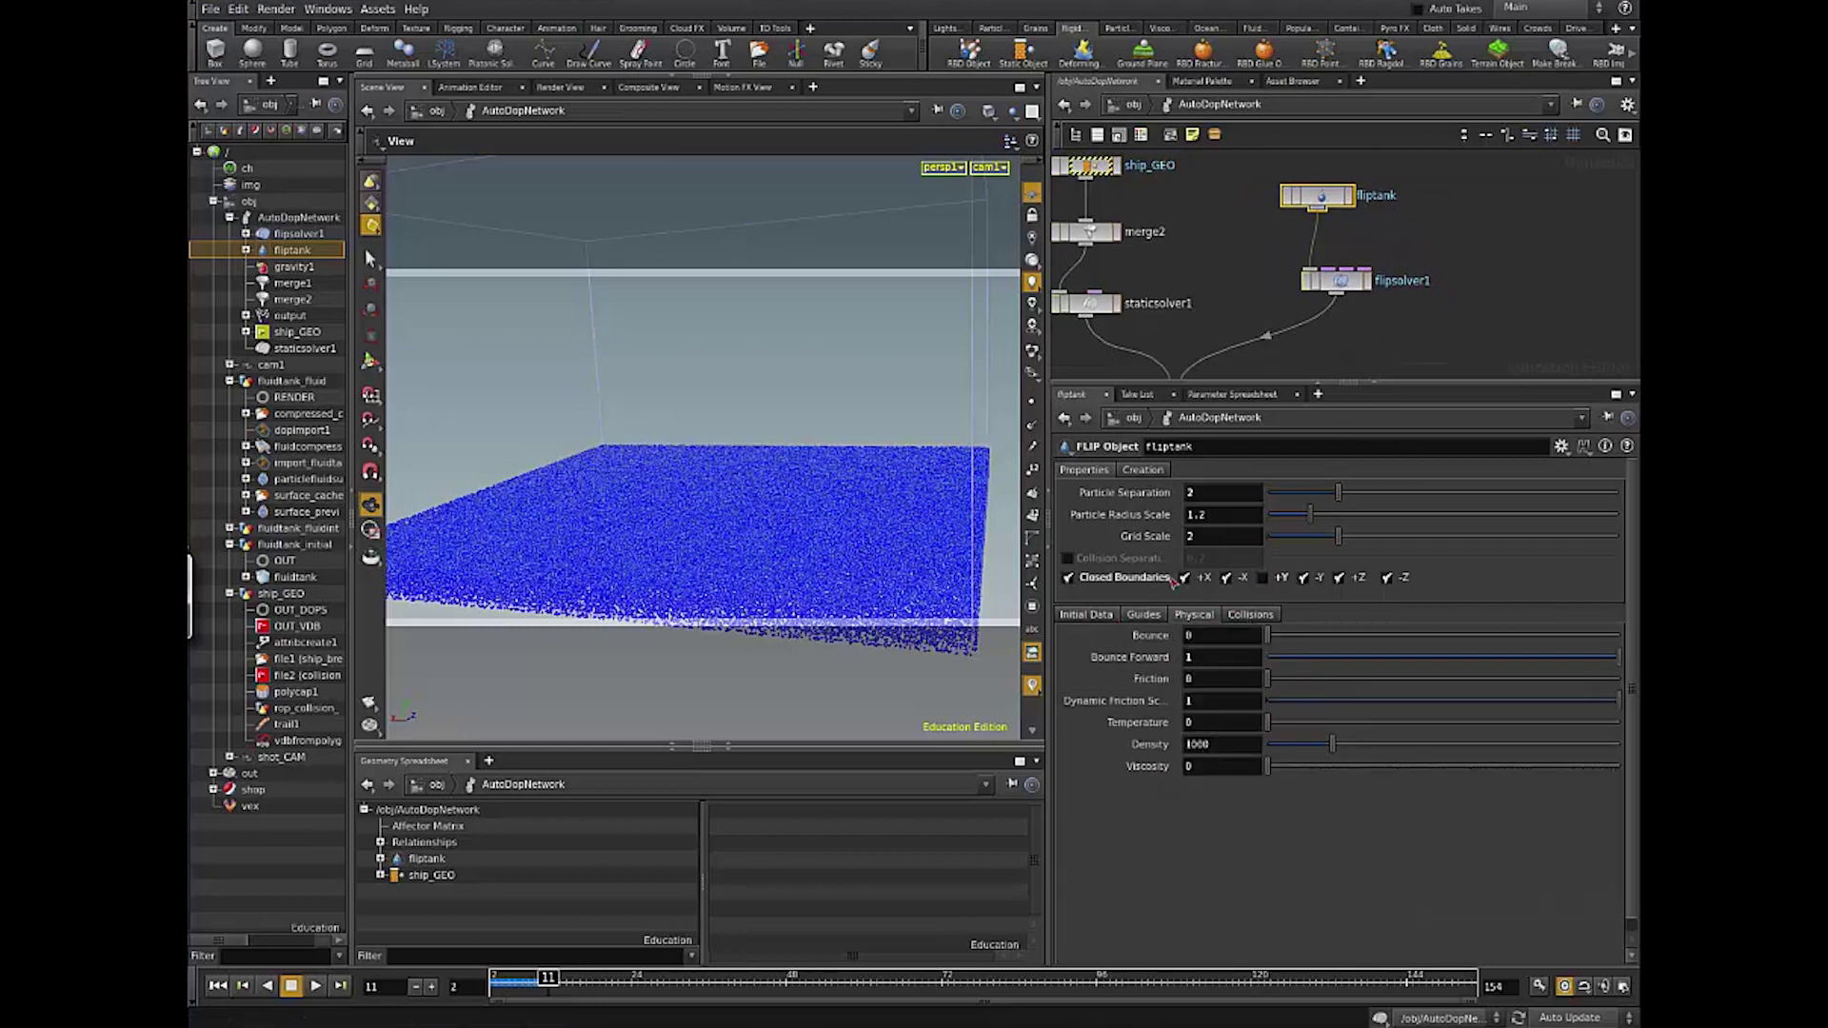
pyautogui.moveTo(1577, 273); pyautogui.dragTo(1631, 298, button='middle')
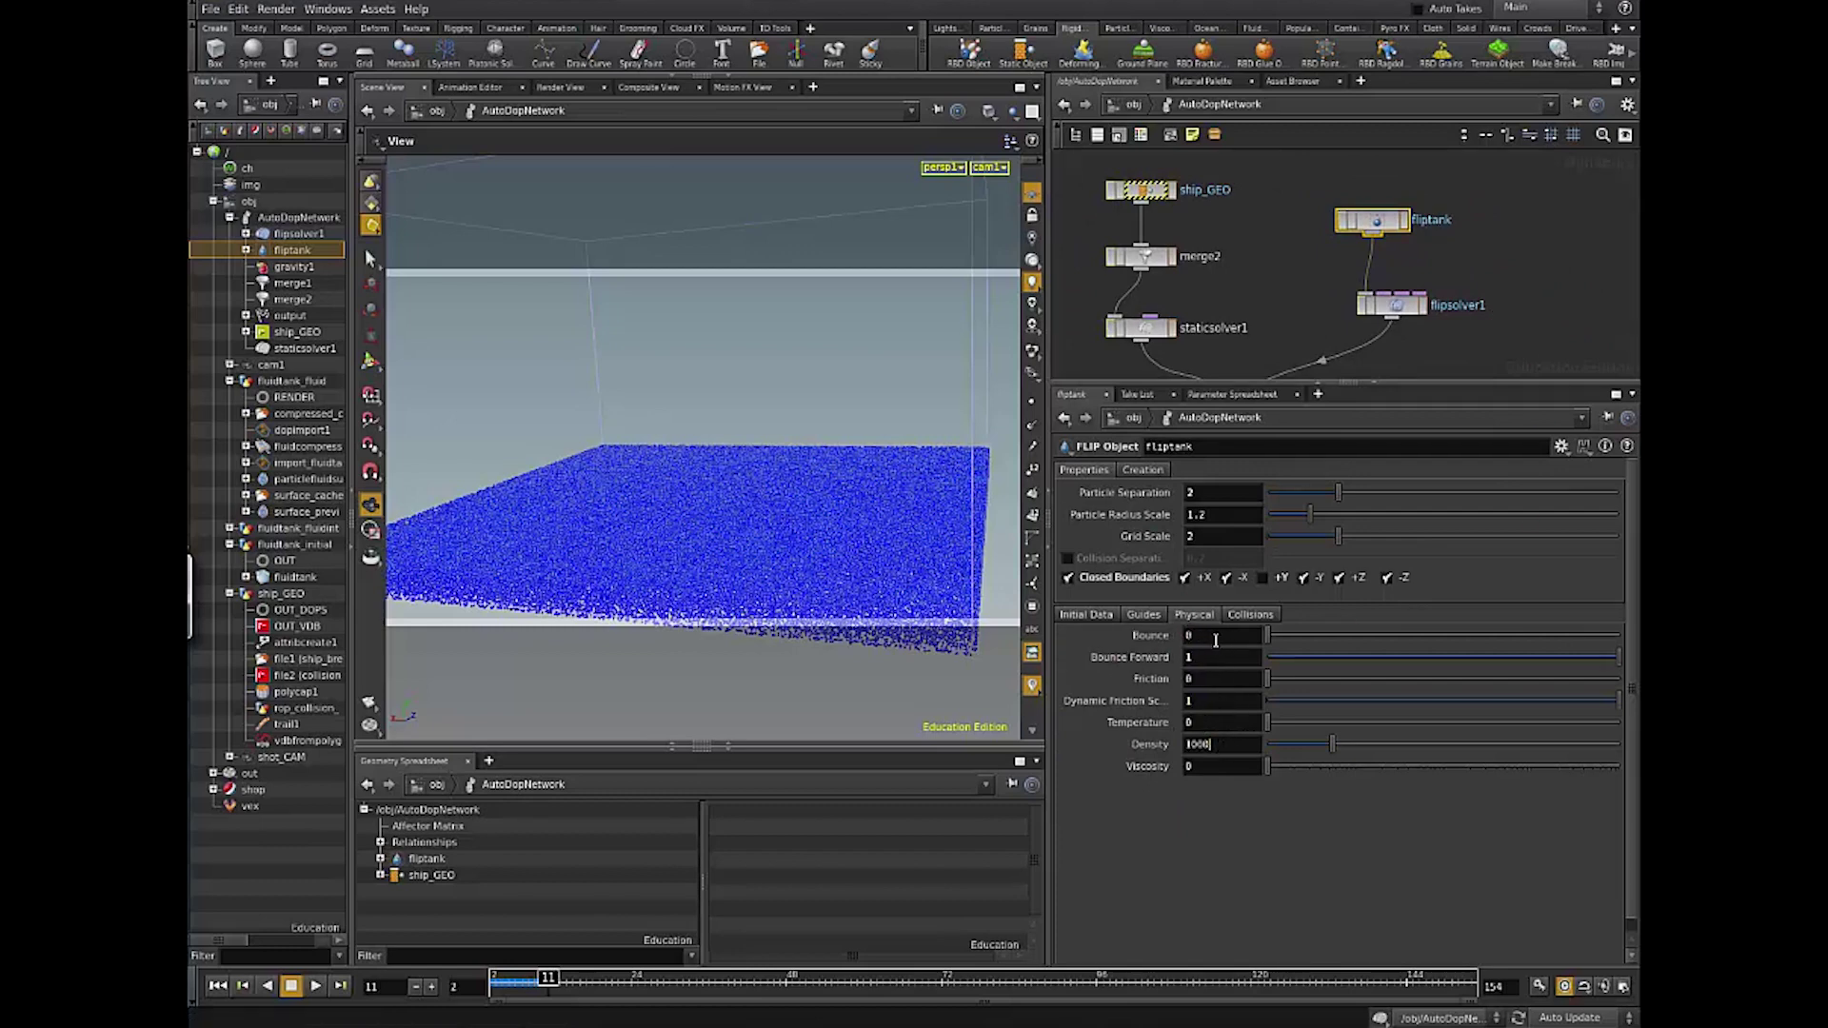
pyautogui.press('Tab')
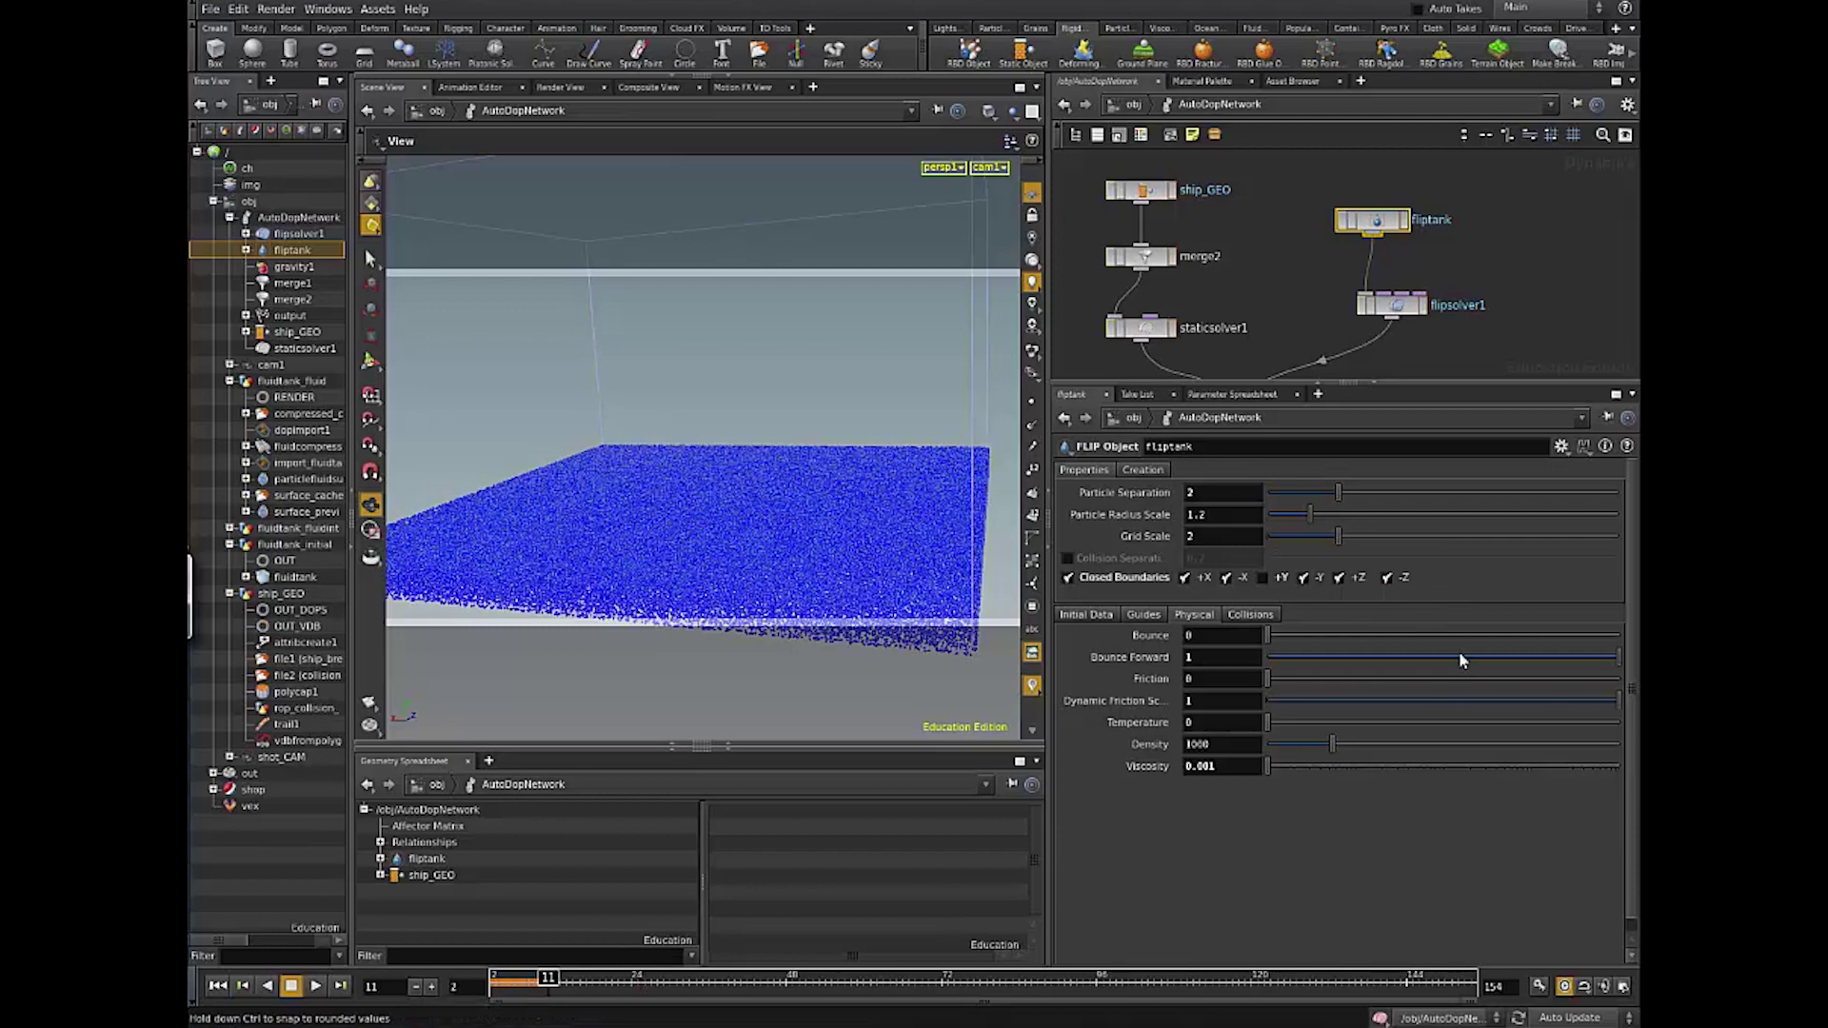
pyautogui.click(1246, 769)
pyautogui.press('Return')
# Step: Review the fliptank's collision, creation, guide and physical settings
pyautogui.click(1250, 614)
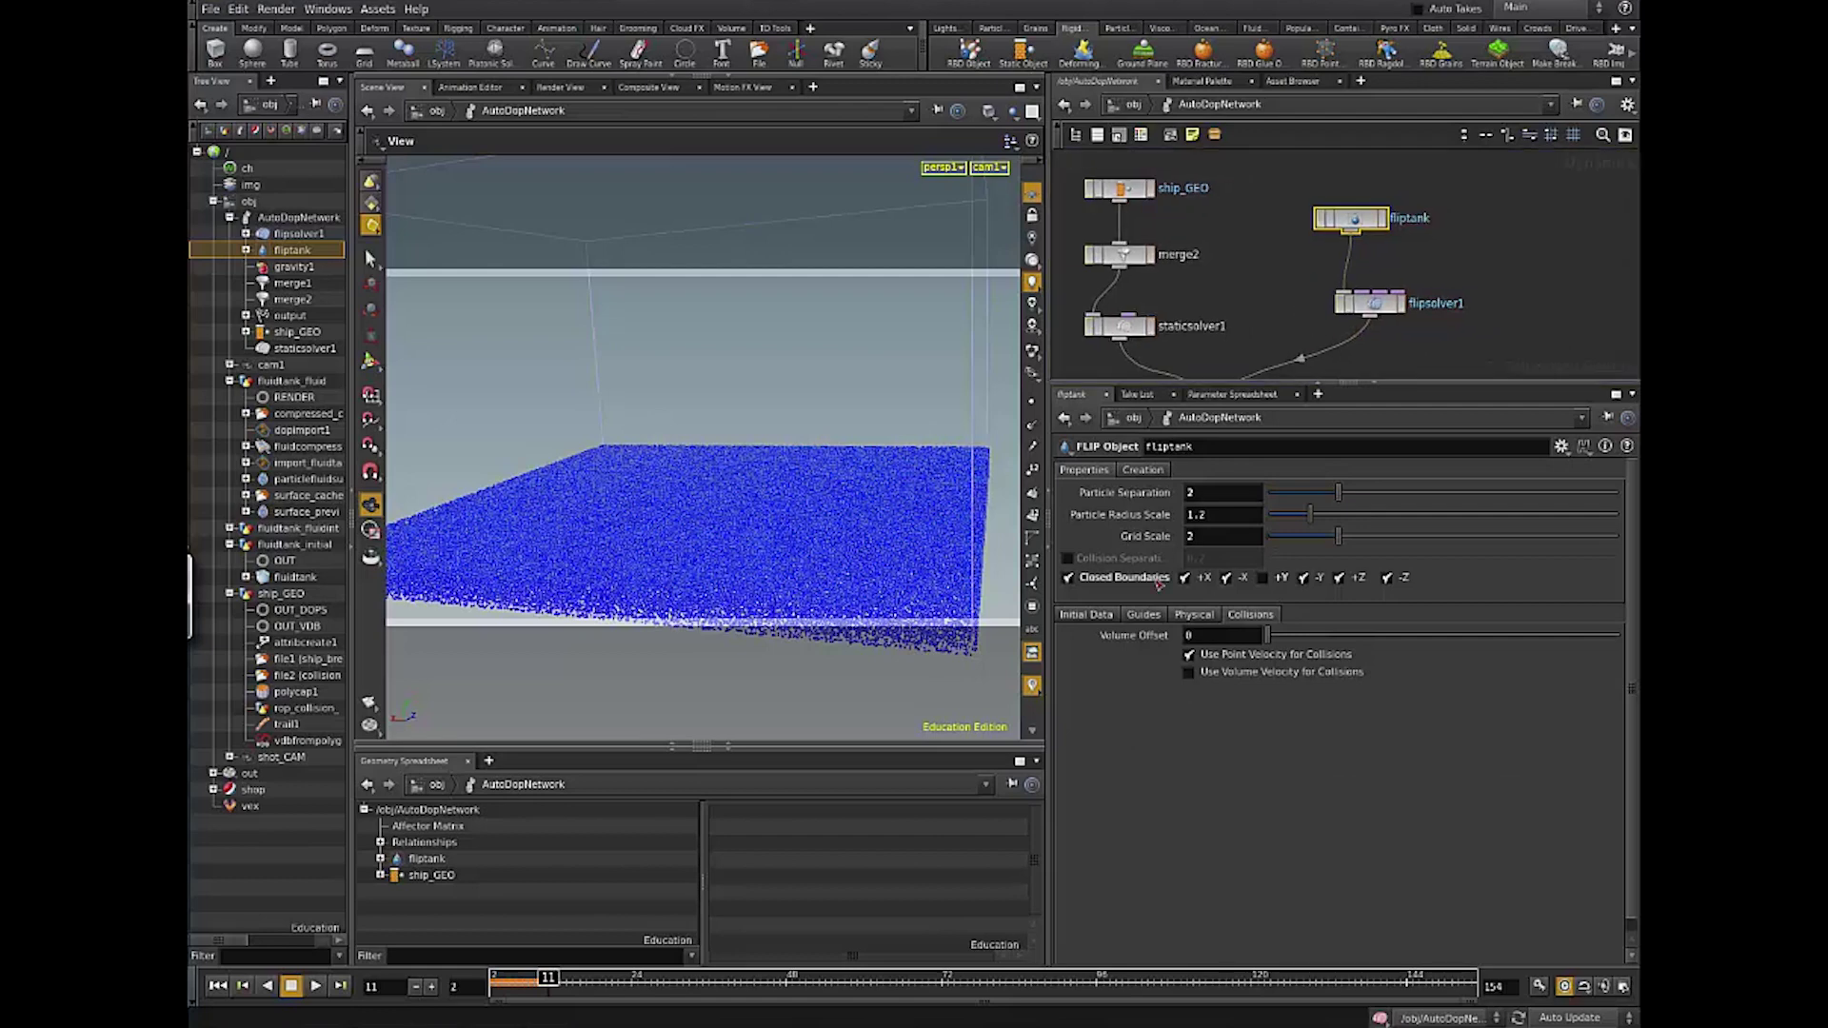
pyautogui.click(1143, 469)
pyautogui.click(1085, 469)
pyautogui.click(1194, 614)
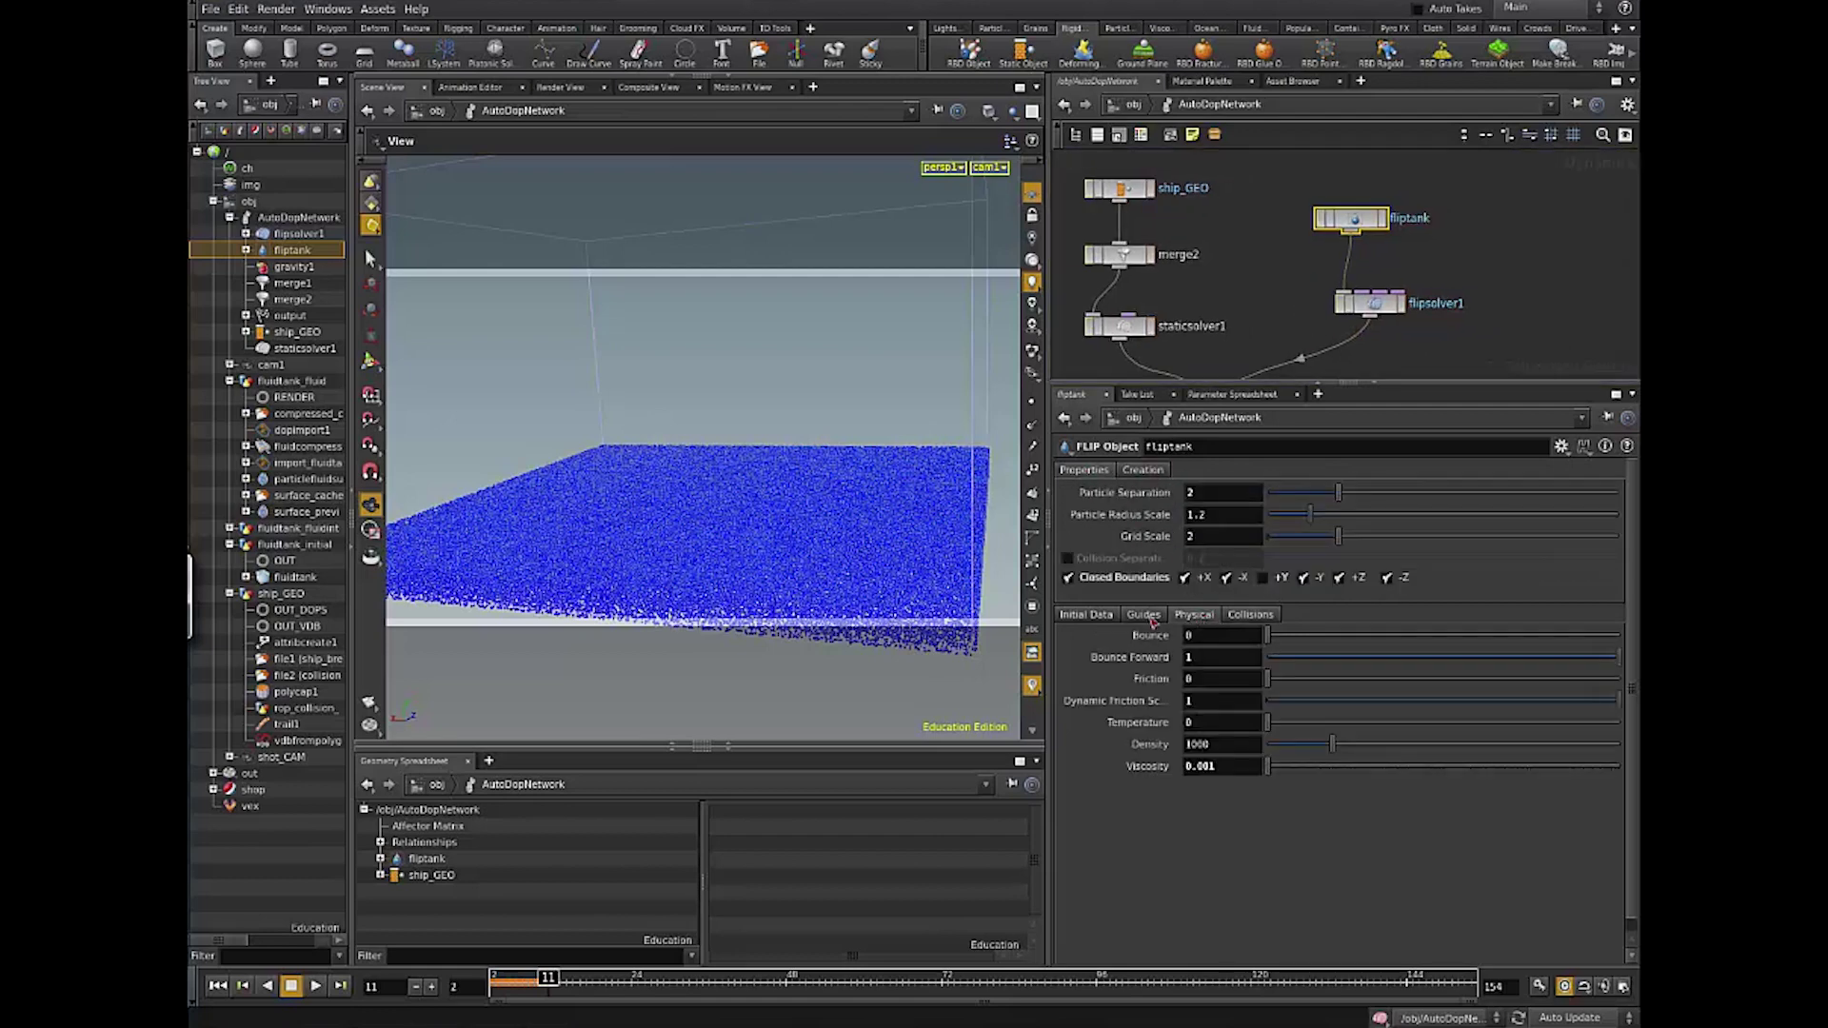
pyautogui.click(1143, 614)
pyautogui.click(1194, 614)
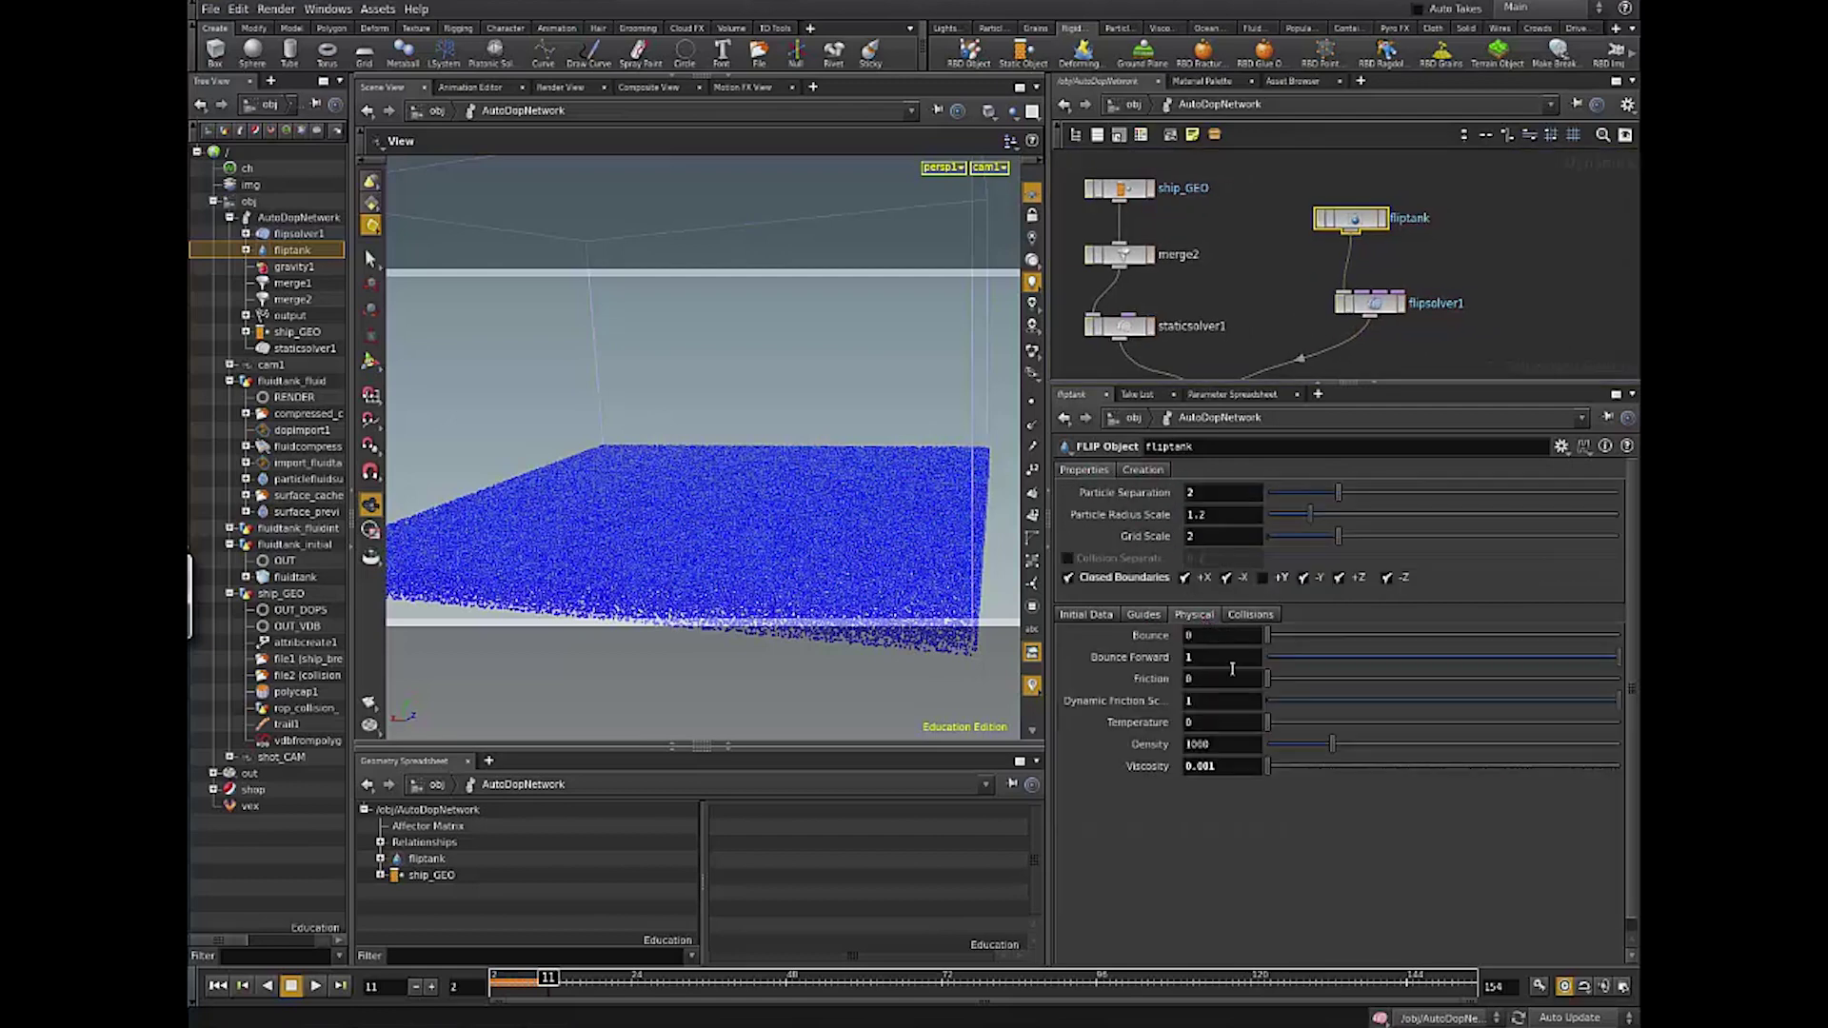
pyautogui.click(1226, 767)
# Step: On the flipsolver1 FLIP solver, set Min Substeps to 2 and Max Substeps to 3
pyautogui.click(1369, 303)
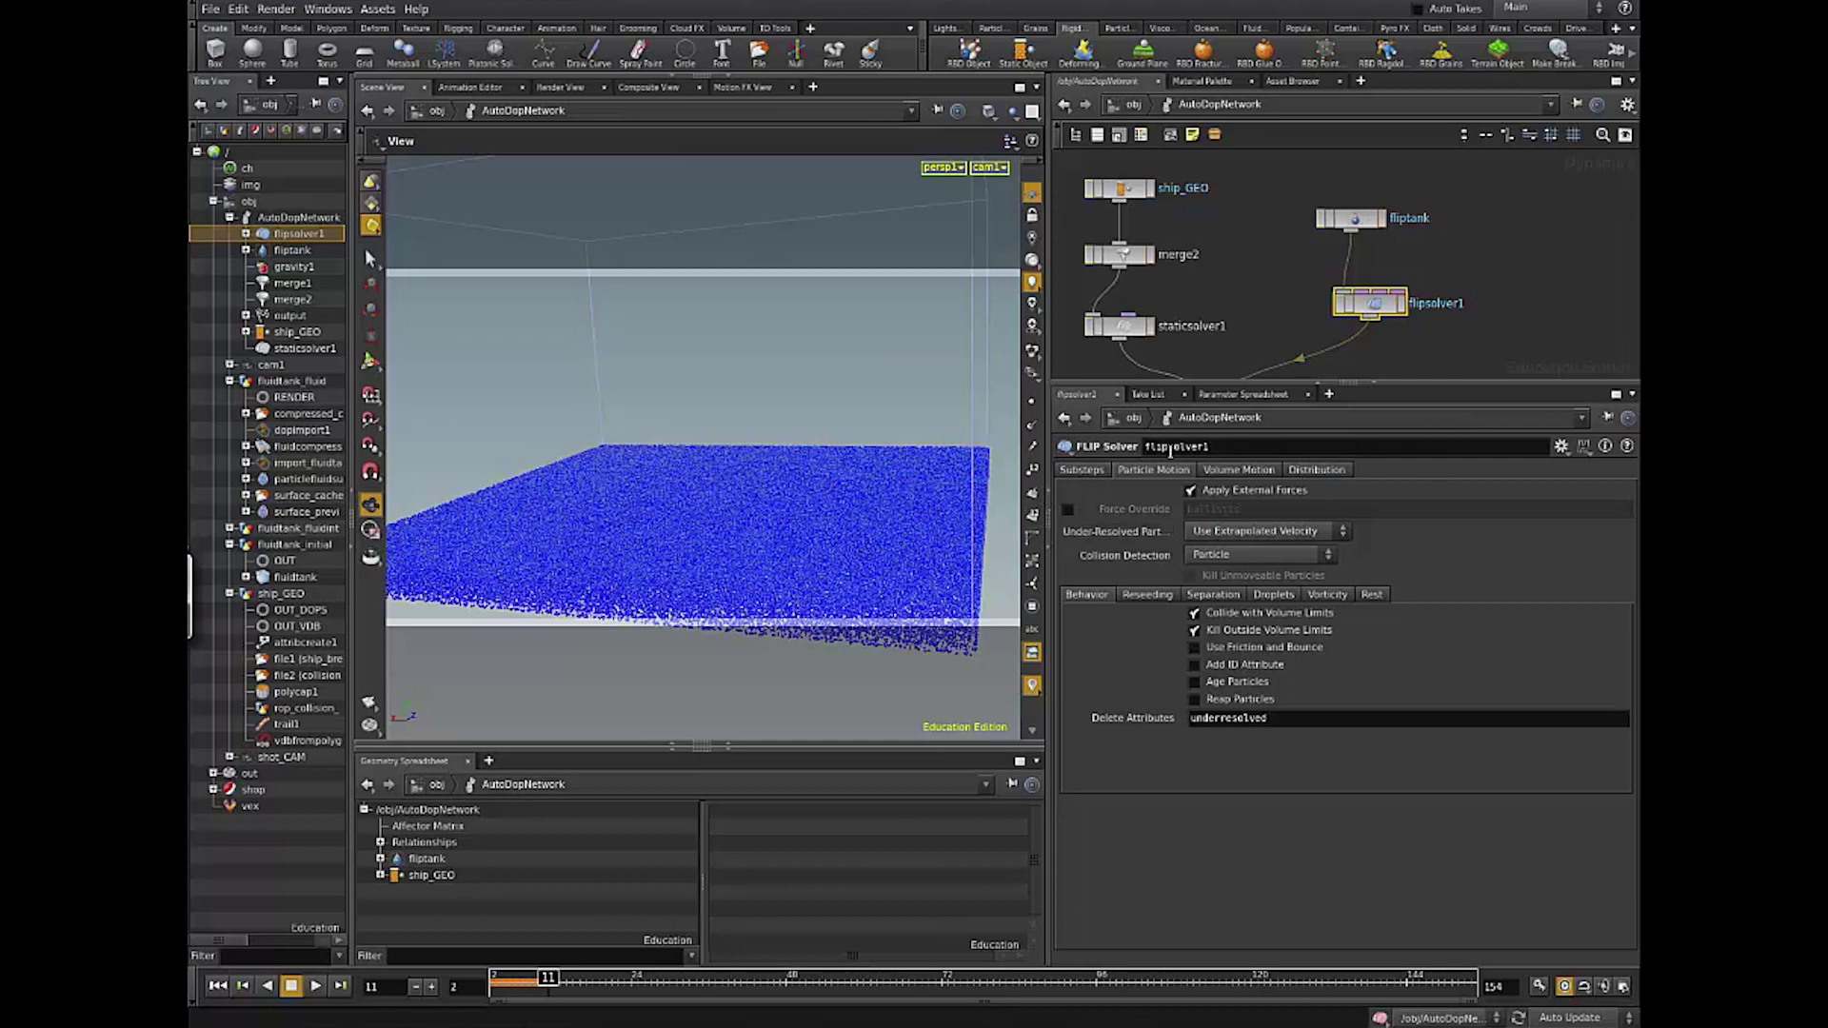
pyautogui.click(1083, 470)
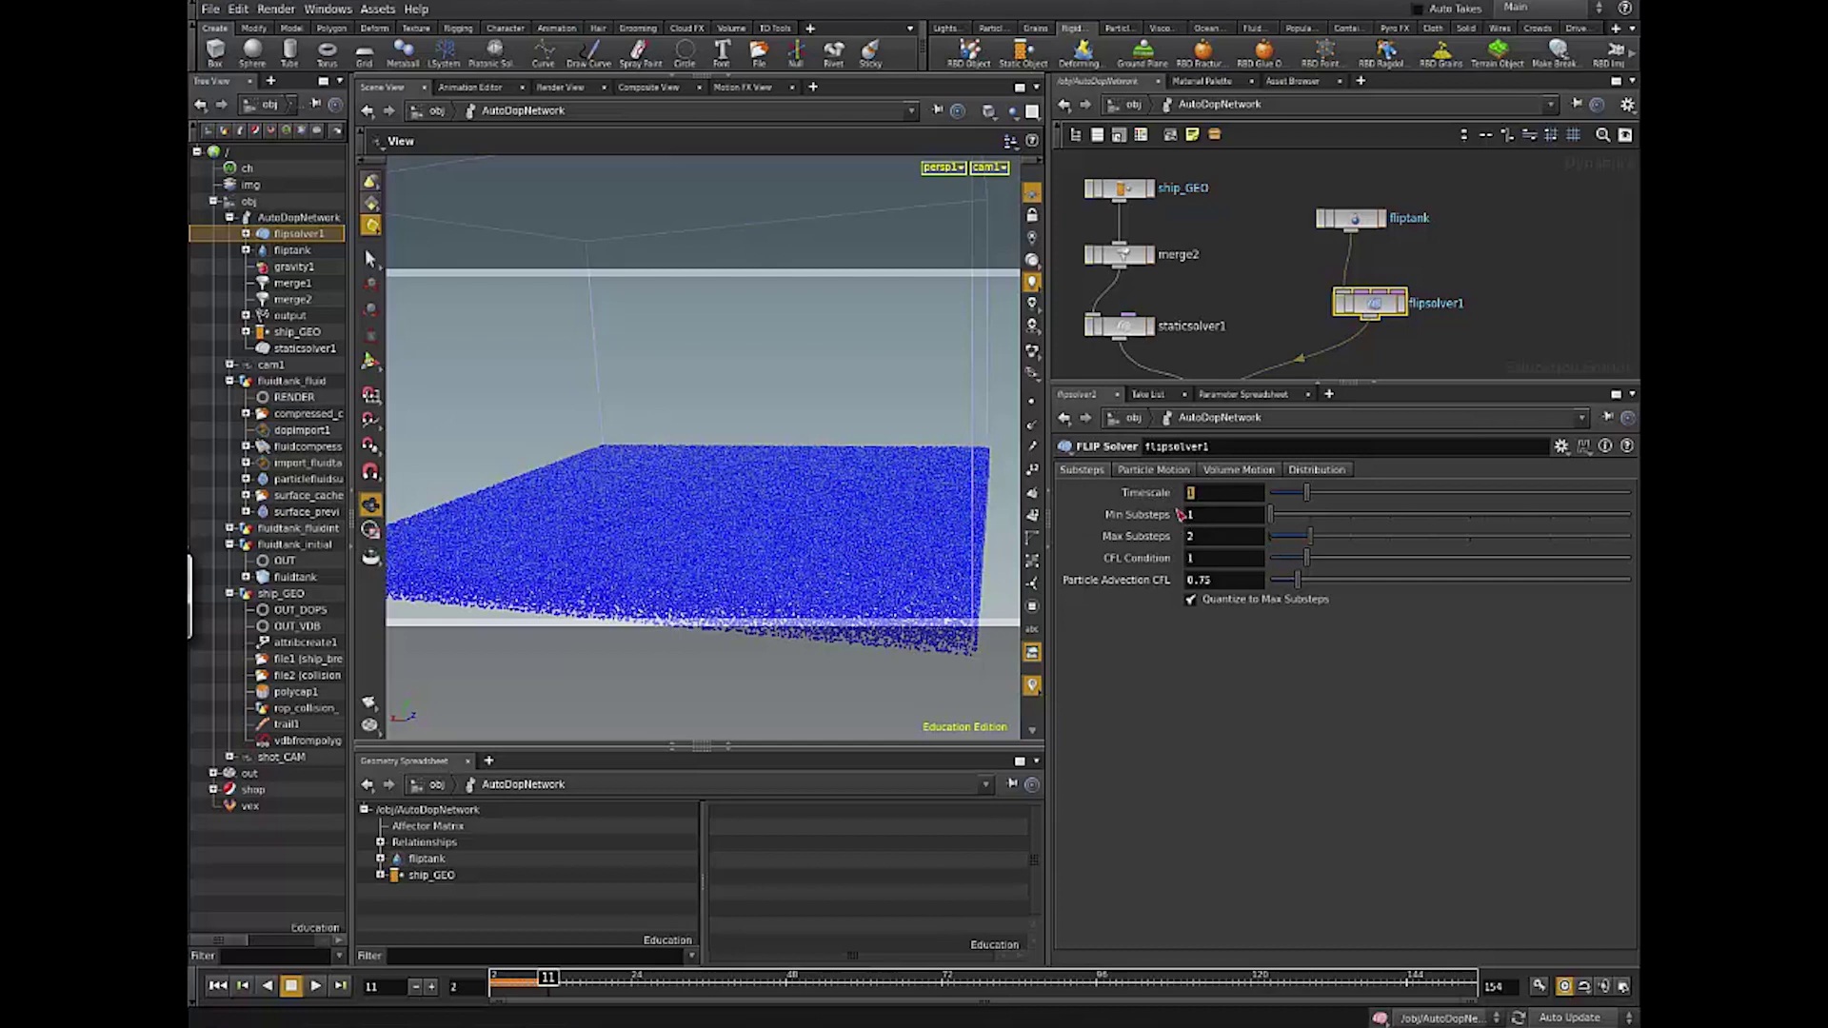
pyautogui.click(1231, 517)
pyautogui.rightClick(1228, 529)
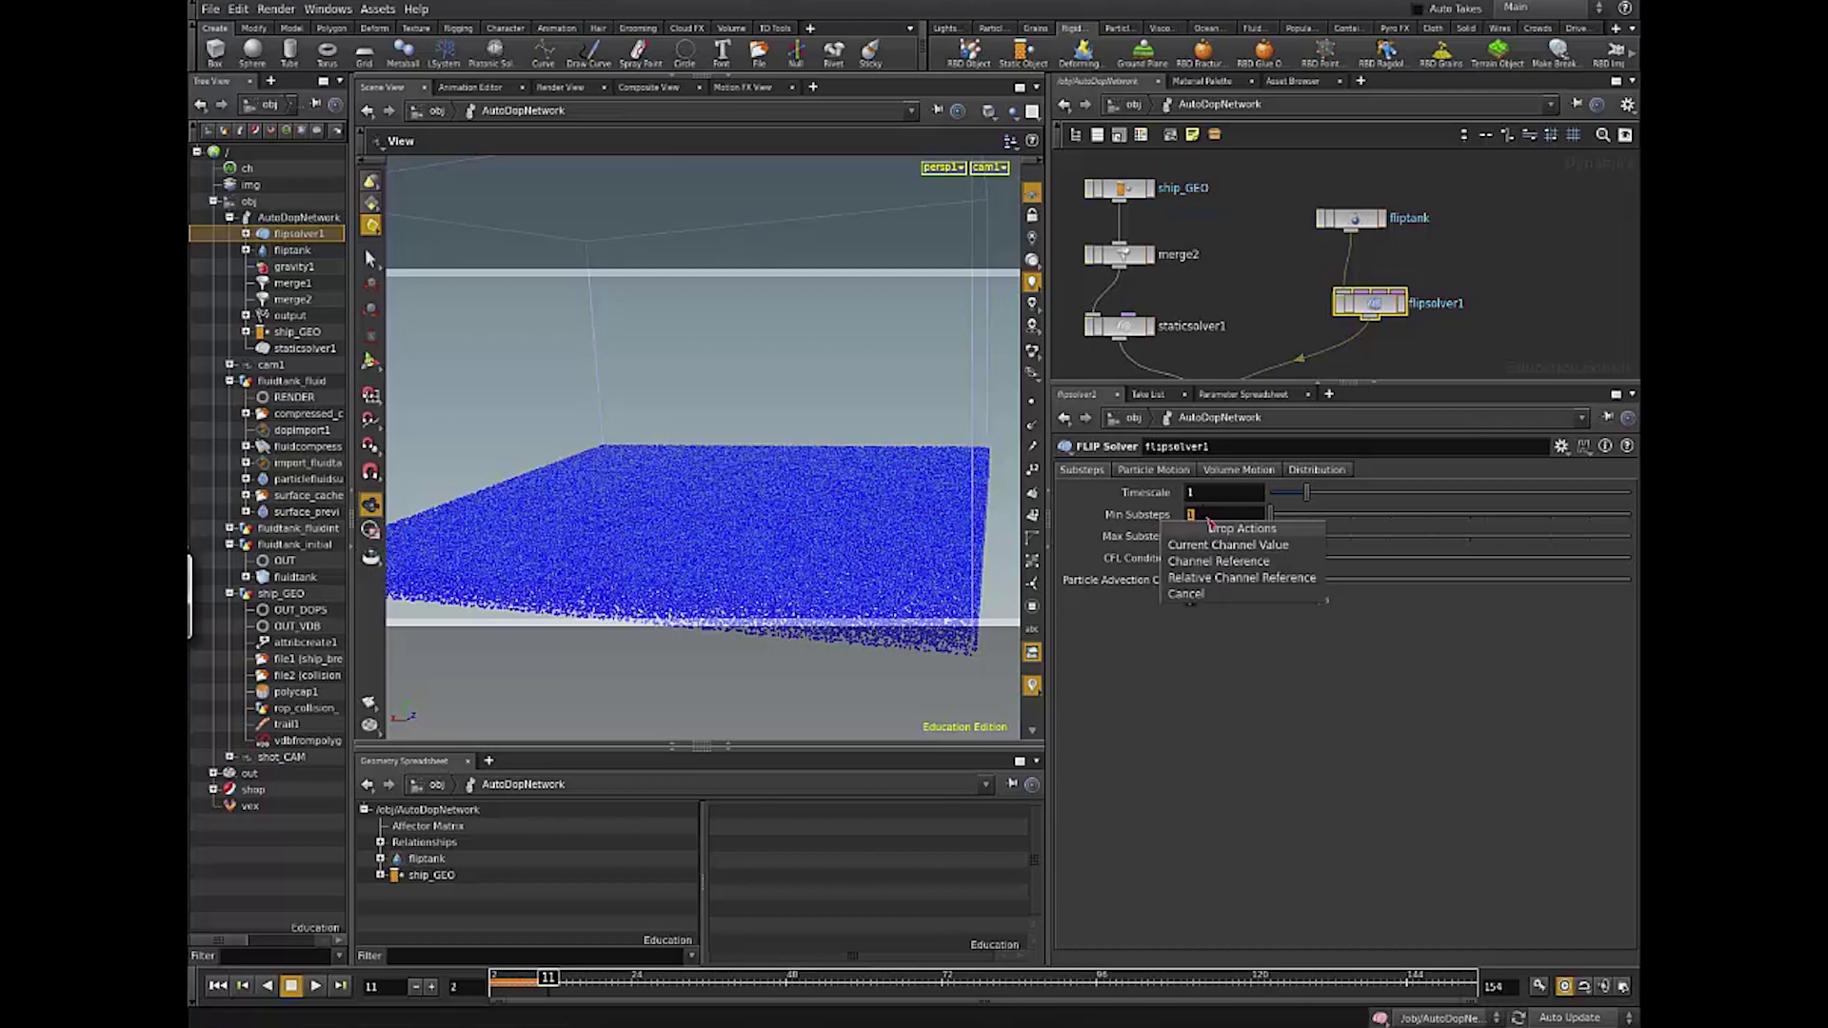
pyautogui.click(1210, 519)
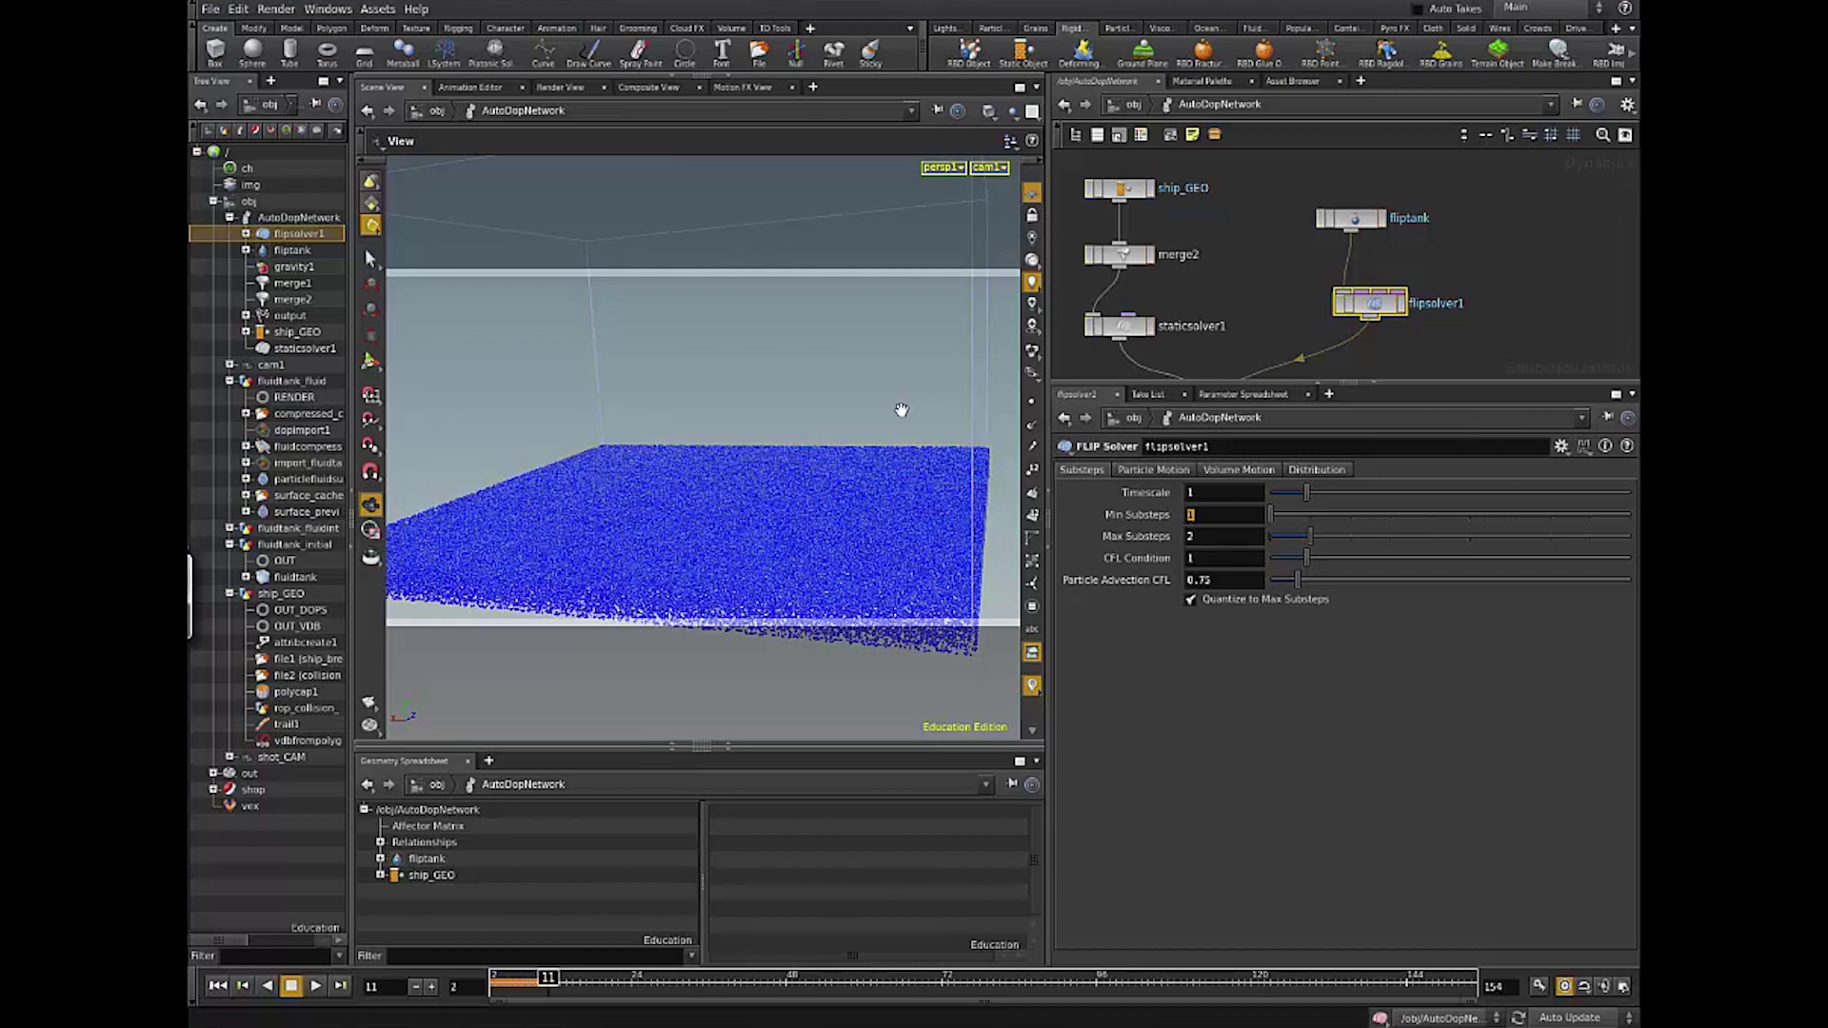
pyautogui.click(1226, 519)
pyautogui.press('BackSpace')
pyautogui.write('2')
pyautogui.click(1221, 536)
pyautogui.press('BackSpace')
pyautogui.write('3')
pyautogui.click(1226, 562)
pyautogui.click(1226, 511)
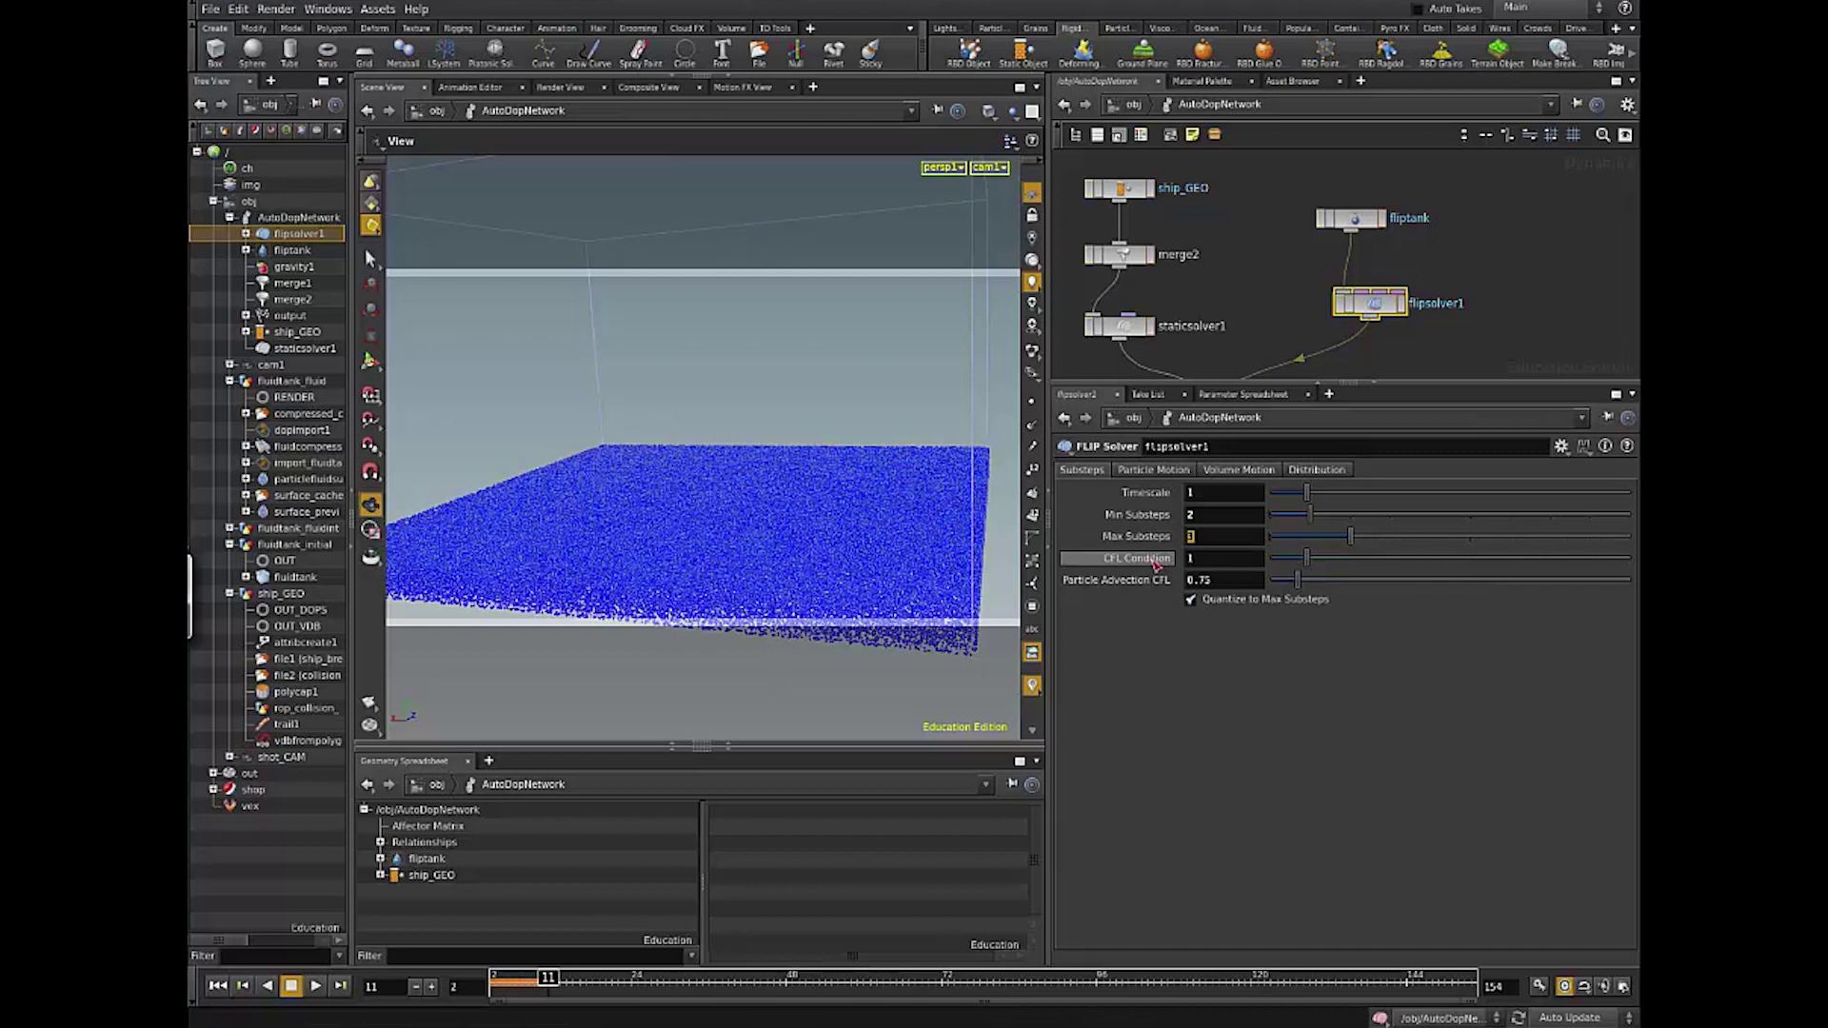
# Step: Set the FLIP solver's CFL Condition to 0.9
pyautogui.moveTo(1155, 563)
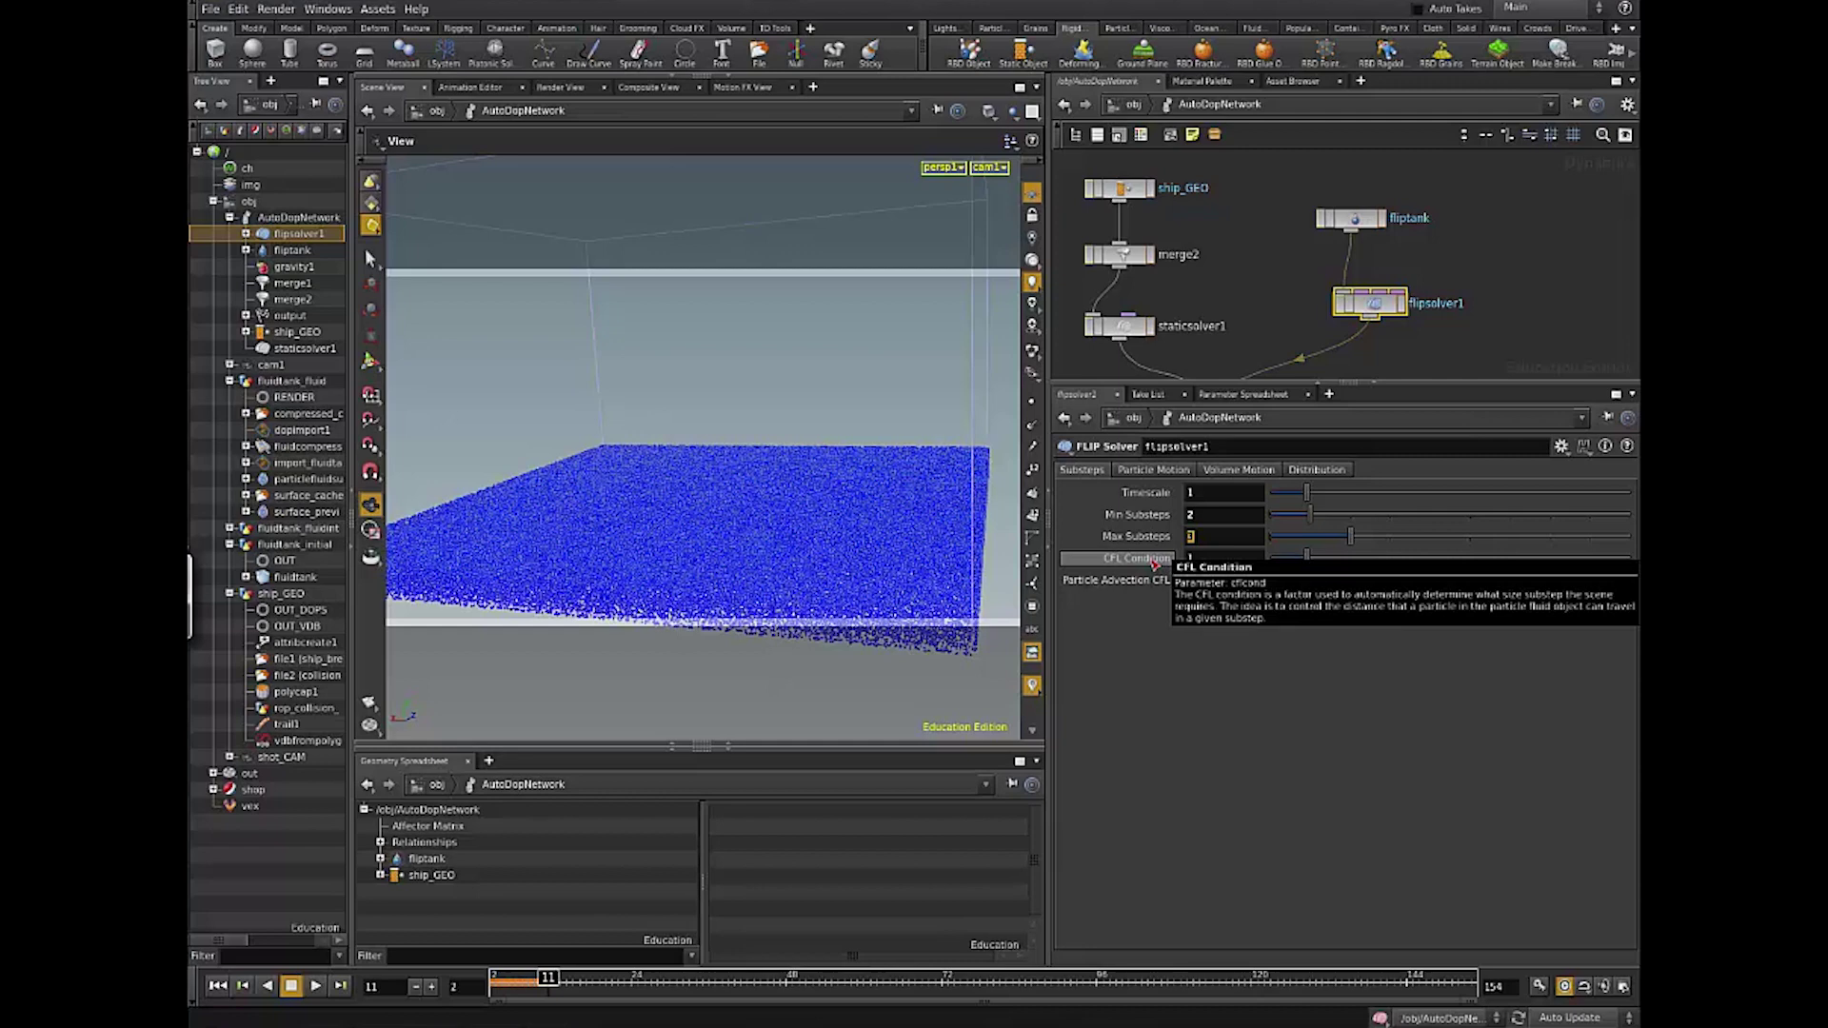
pyautogui.press('Tab')
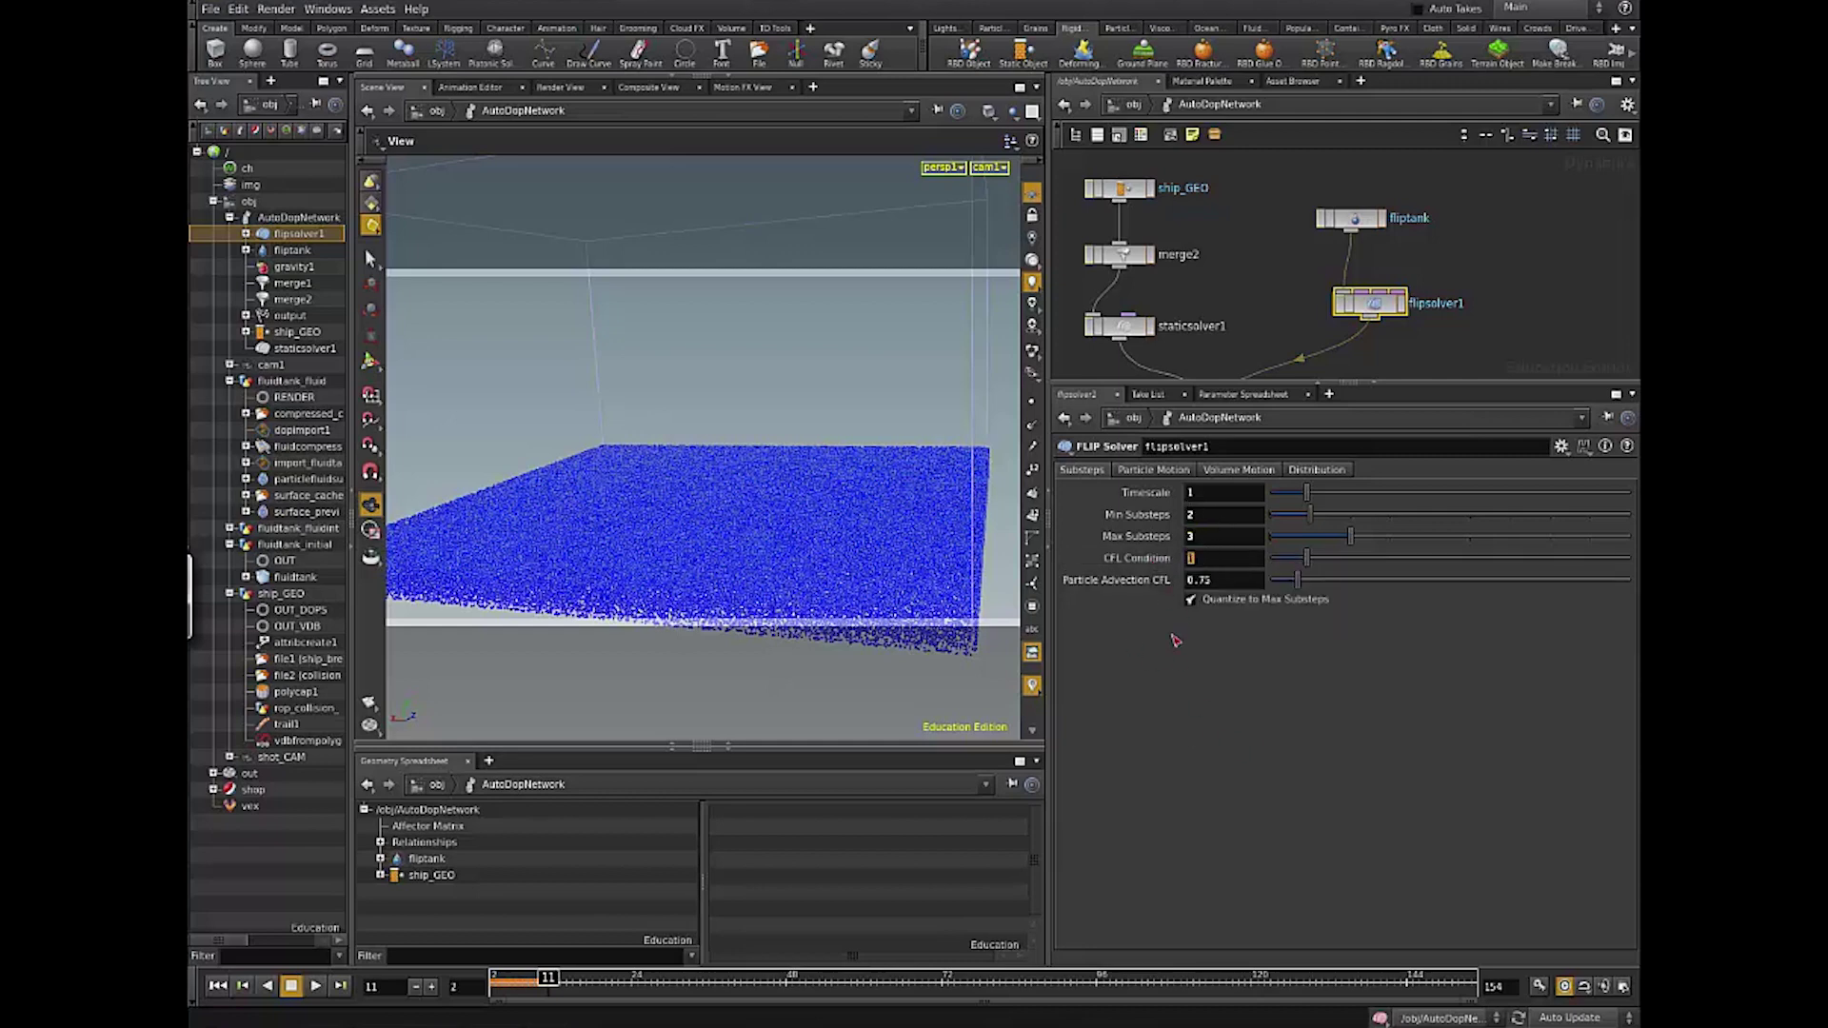
pyautogui.click(1192, 538)
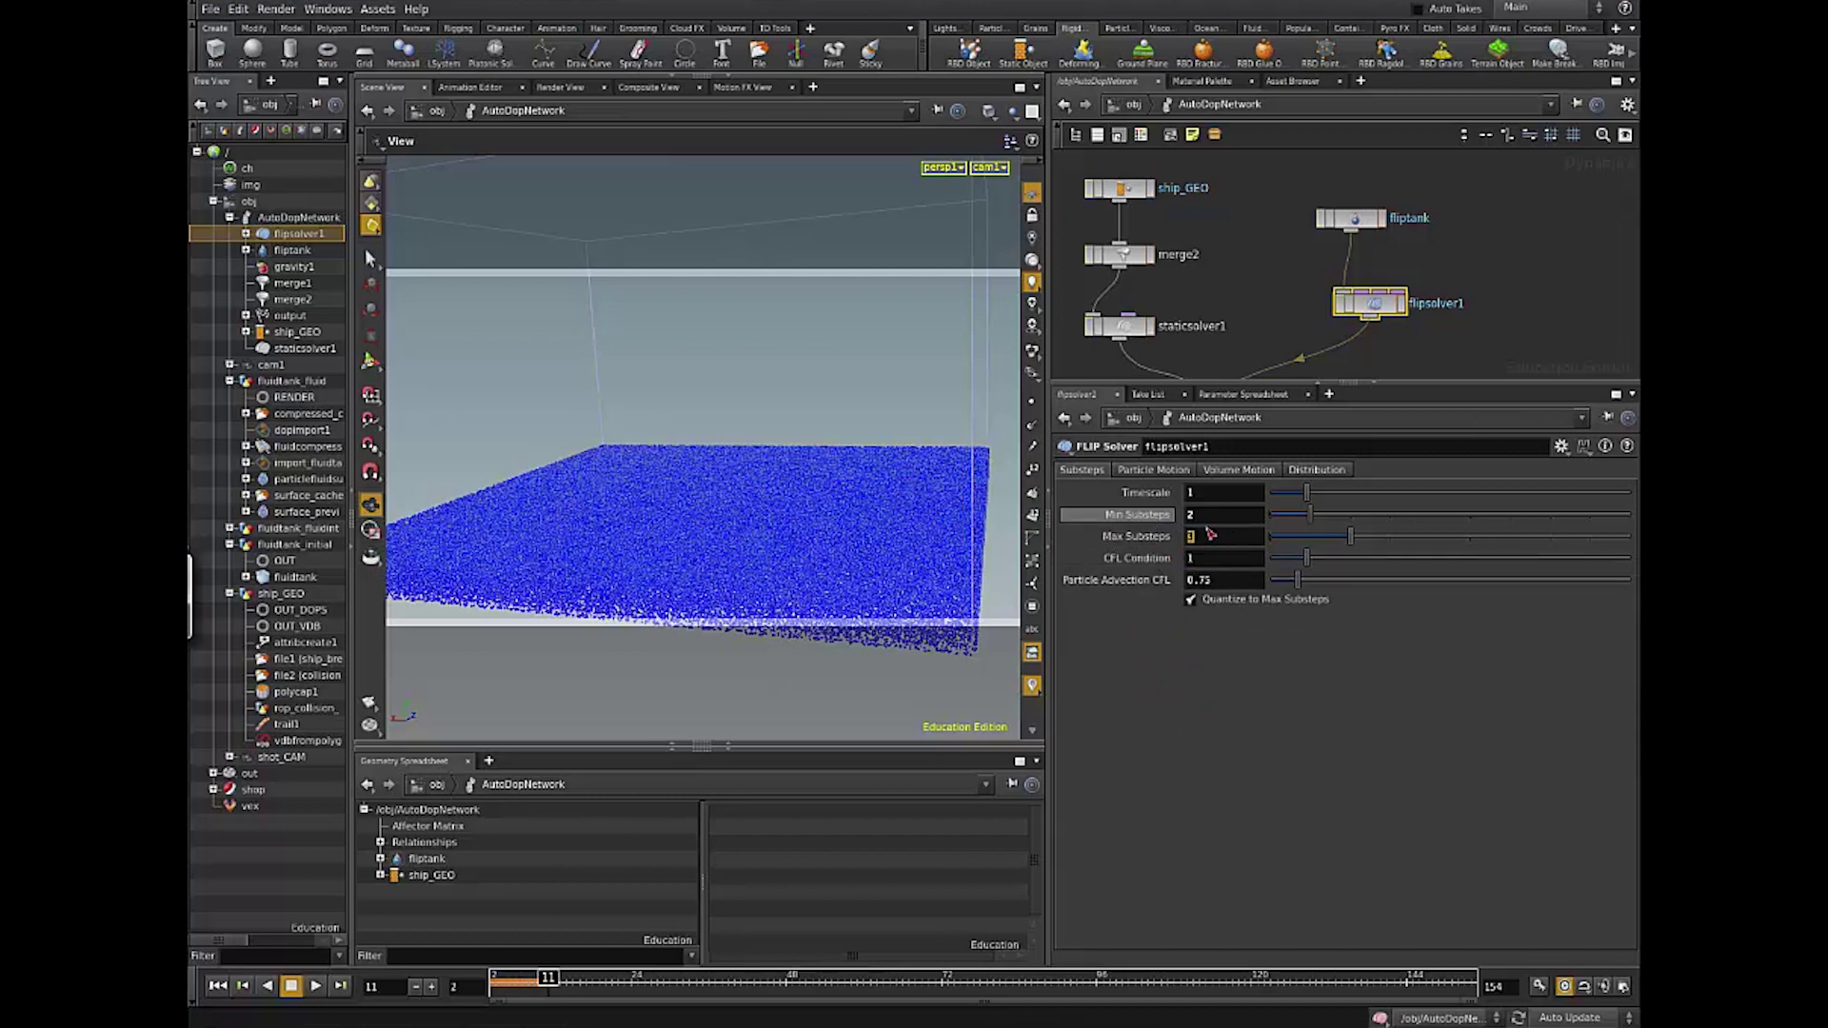
pyautogui.moveTo(1157, 515); pyautogui.dragTo(1211, 536)
pyautogui.press('Escape')
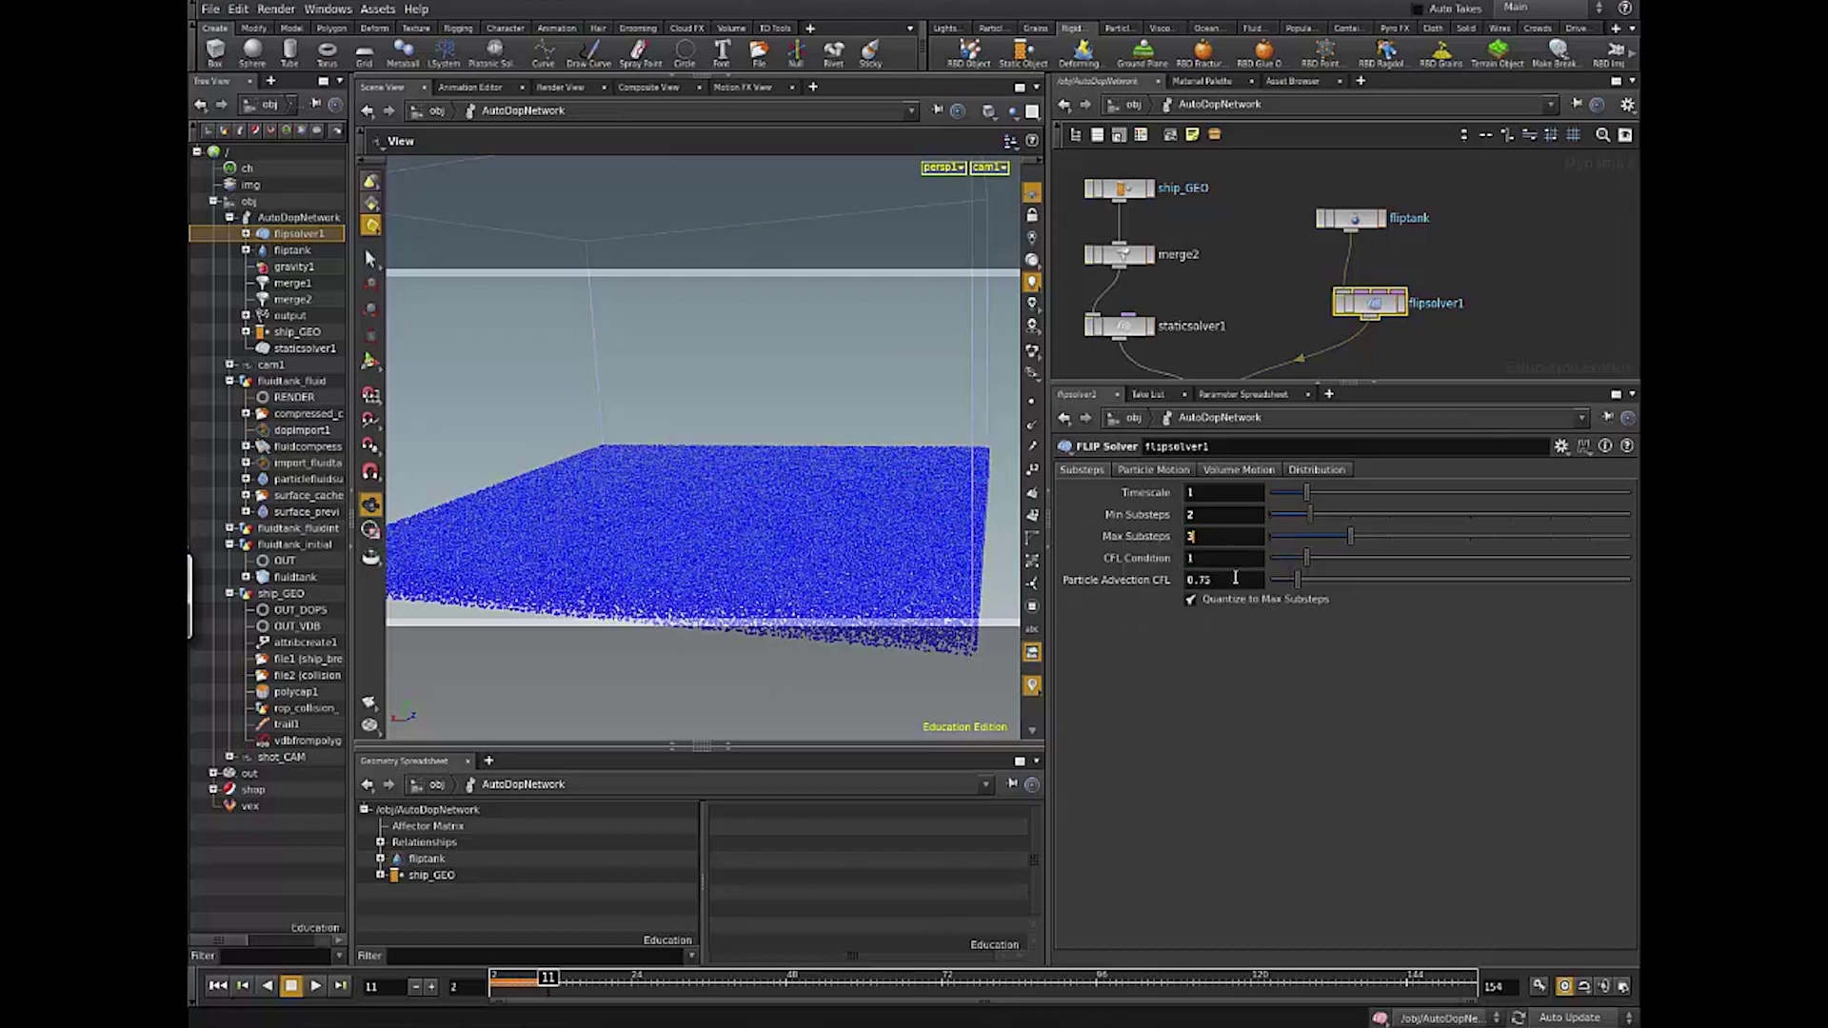
pyautogui.write('0.9')
pyautogui.press('Return')
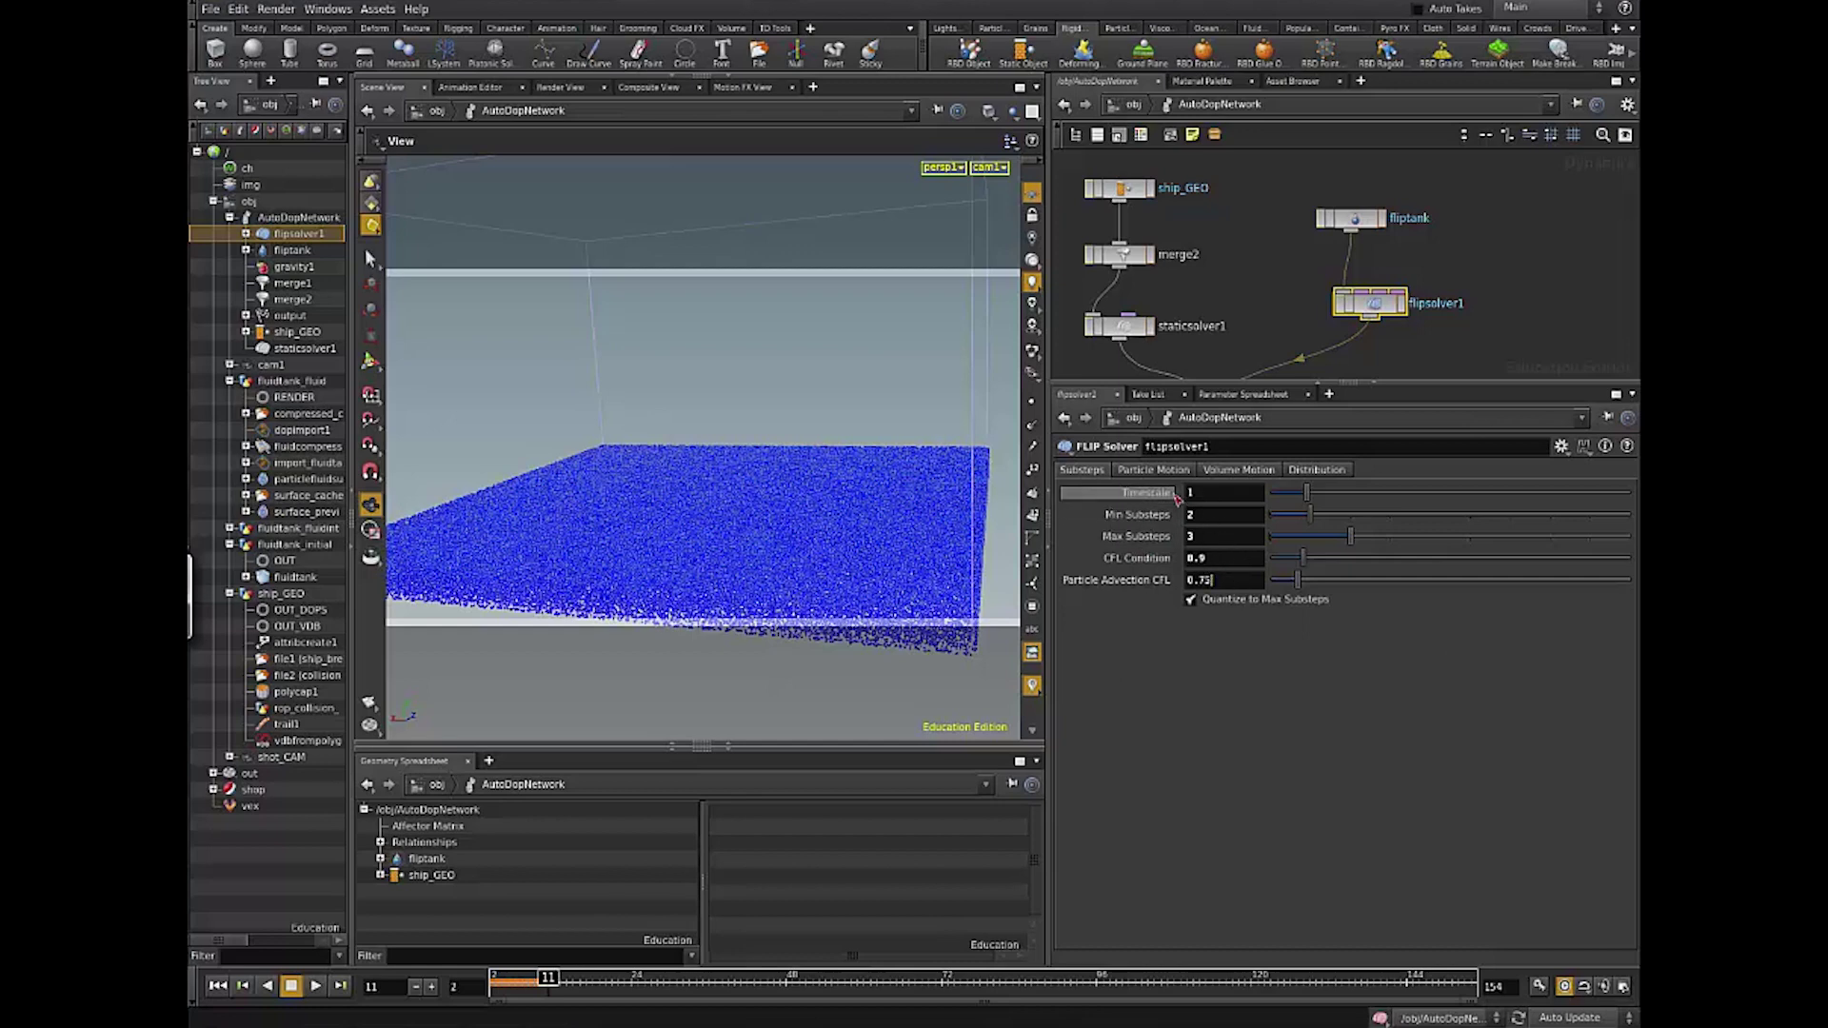
# Step: Set the solver's particle Collision Detection to Move Outside Collision and turn on Kill Unmoveable Particles
pyautogui.click(1154, 471)
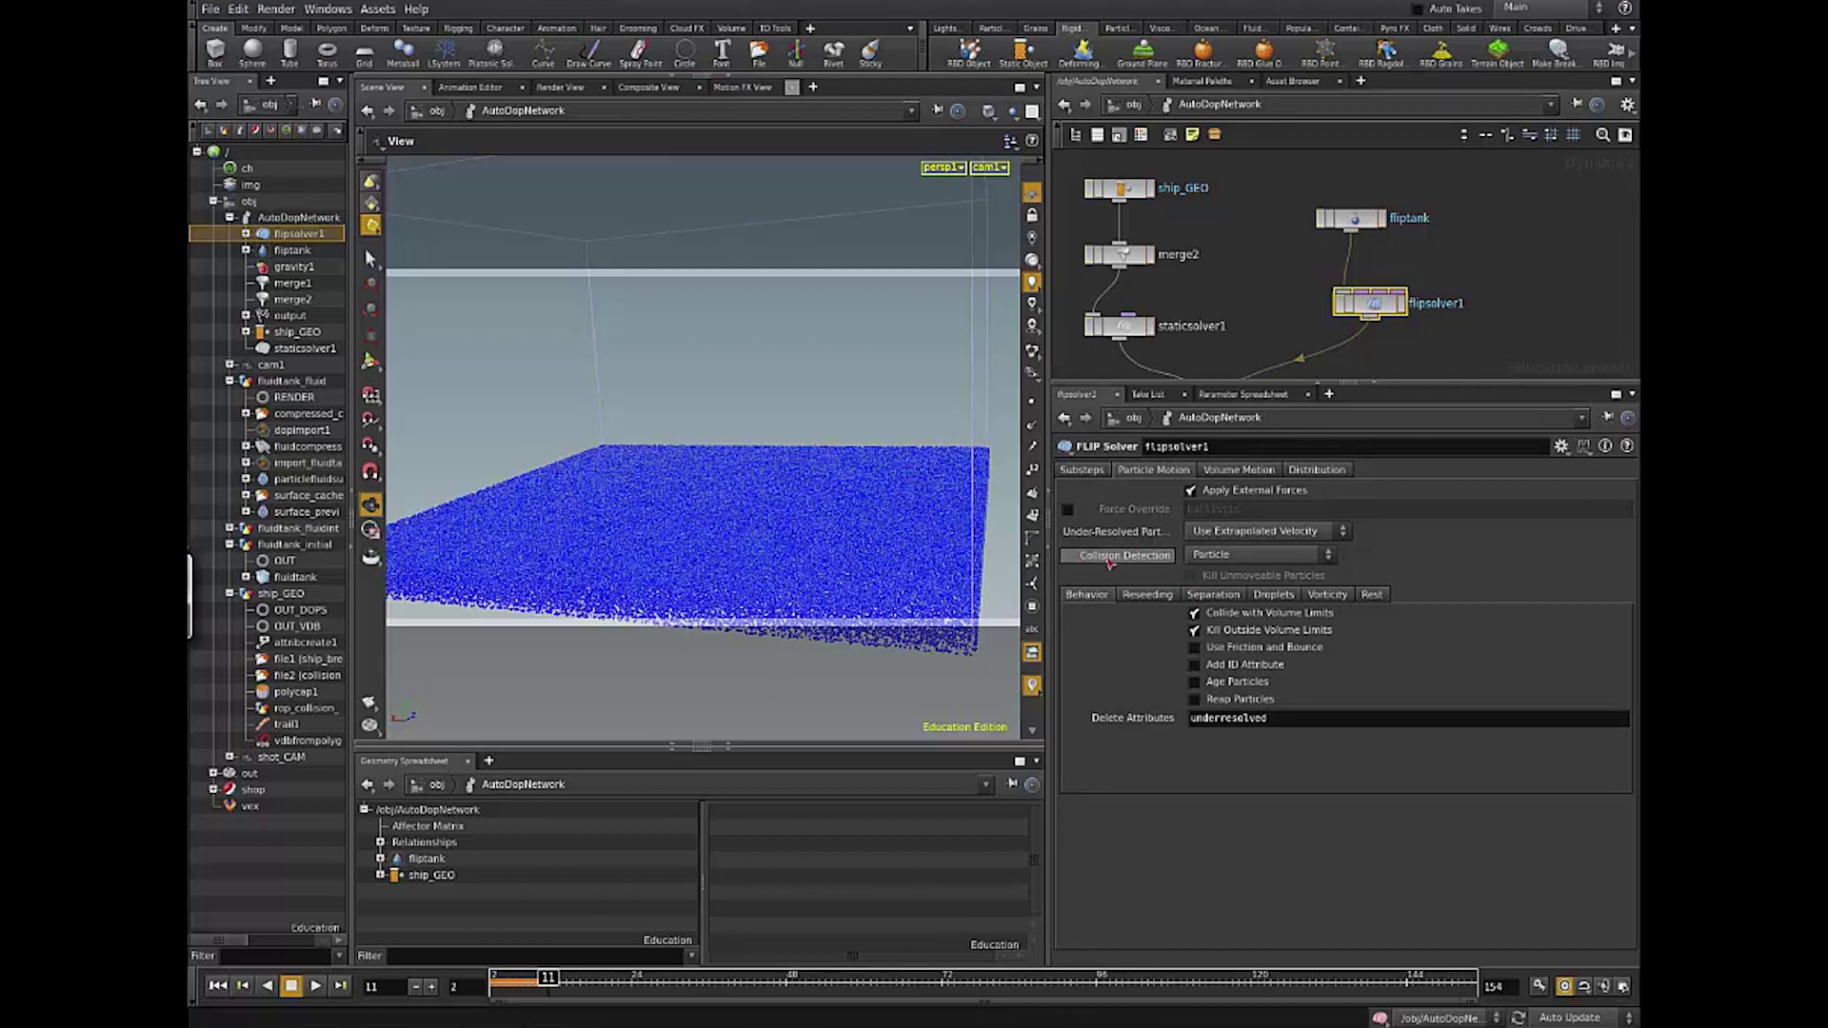
pyautogui.click(1227, 557)
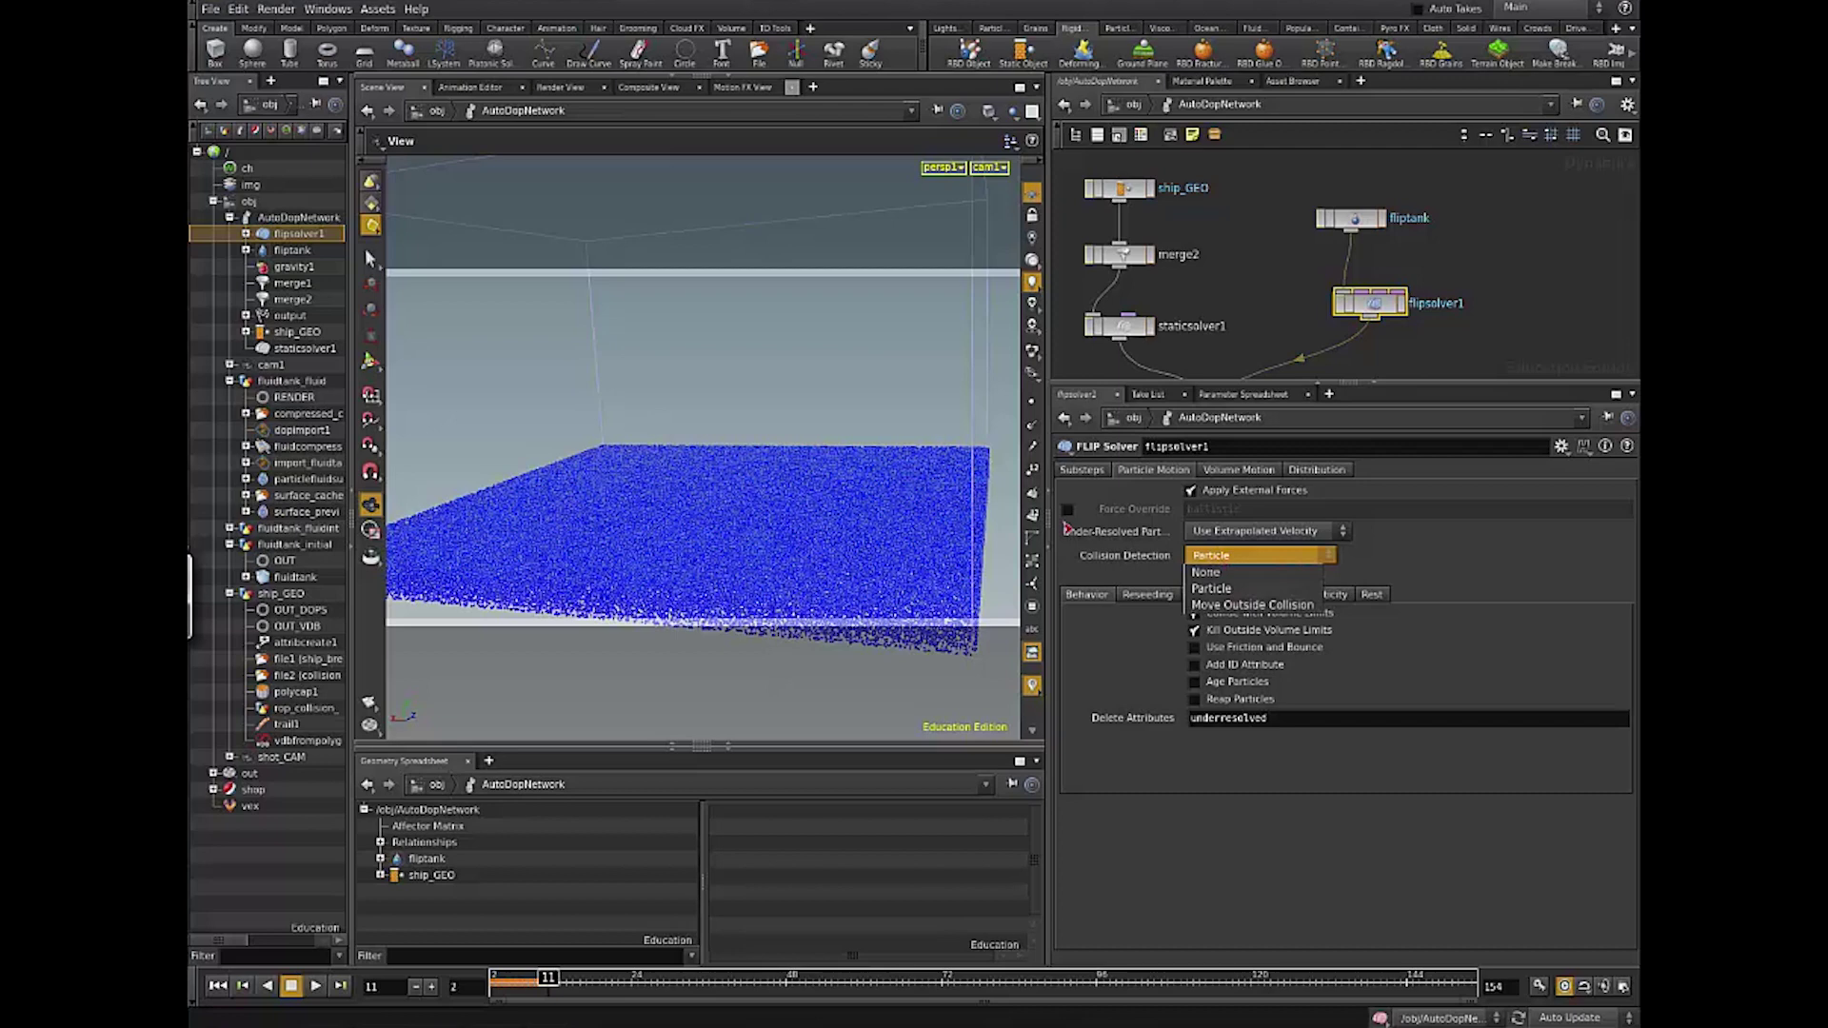
pyautogui.click(1228, 595)
pyautogui.click(1250, 561)
pyautogui.click(1247, 605)
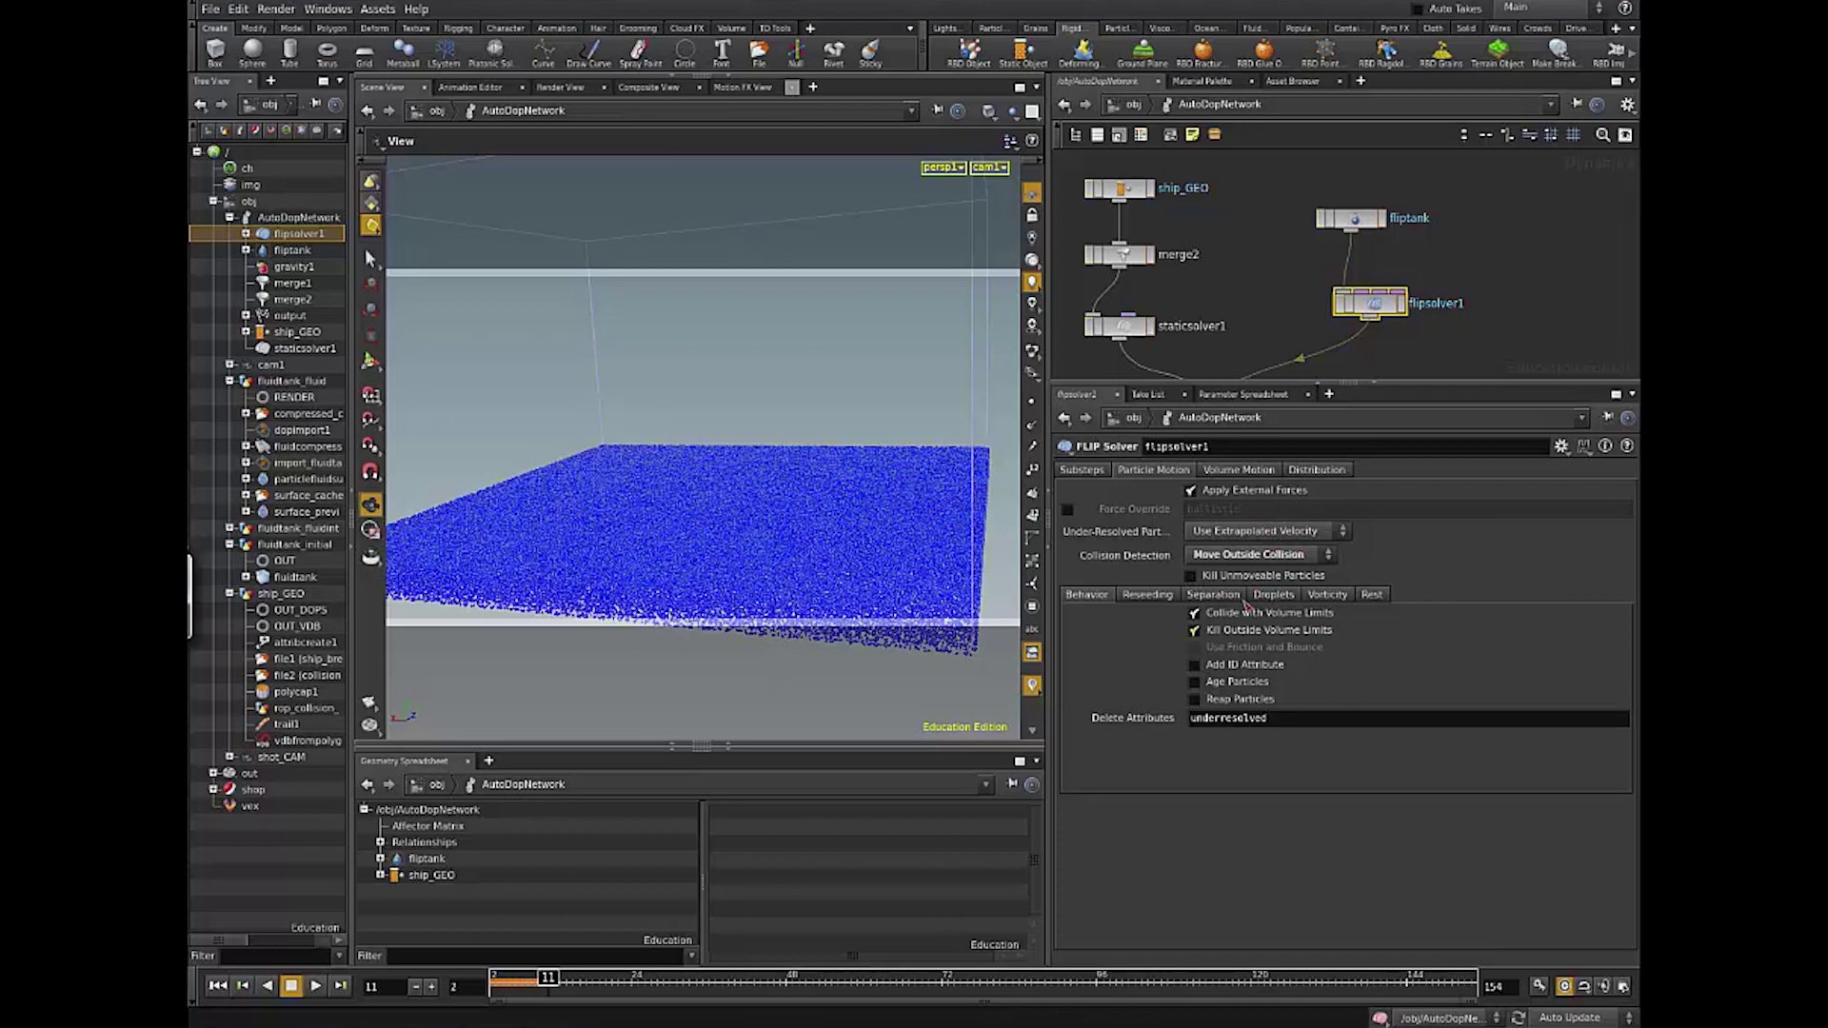
pyautogui.click(1191, 576)
# Step: Turn off Reseed Particles for the FLIP solver and show its particle separation settings
pyautogui.click(1147, 594)
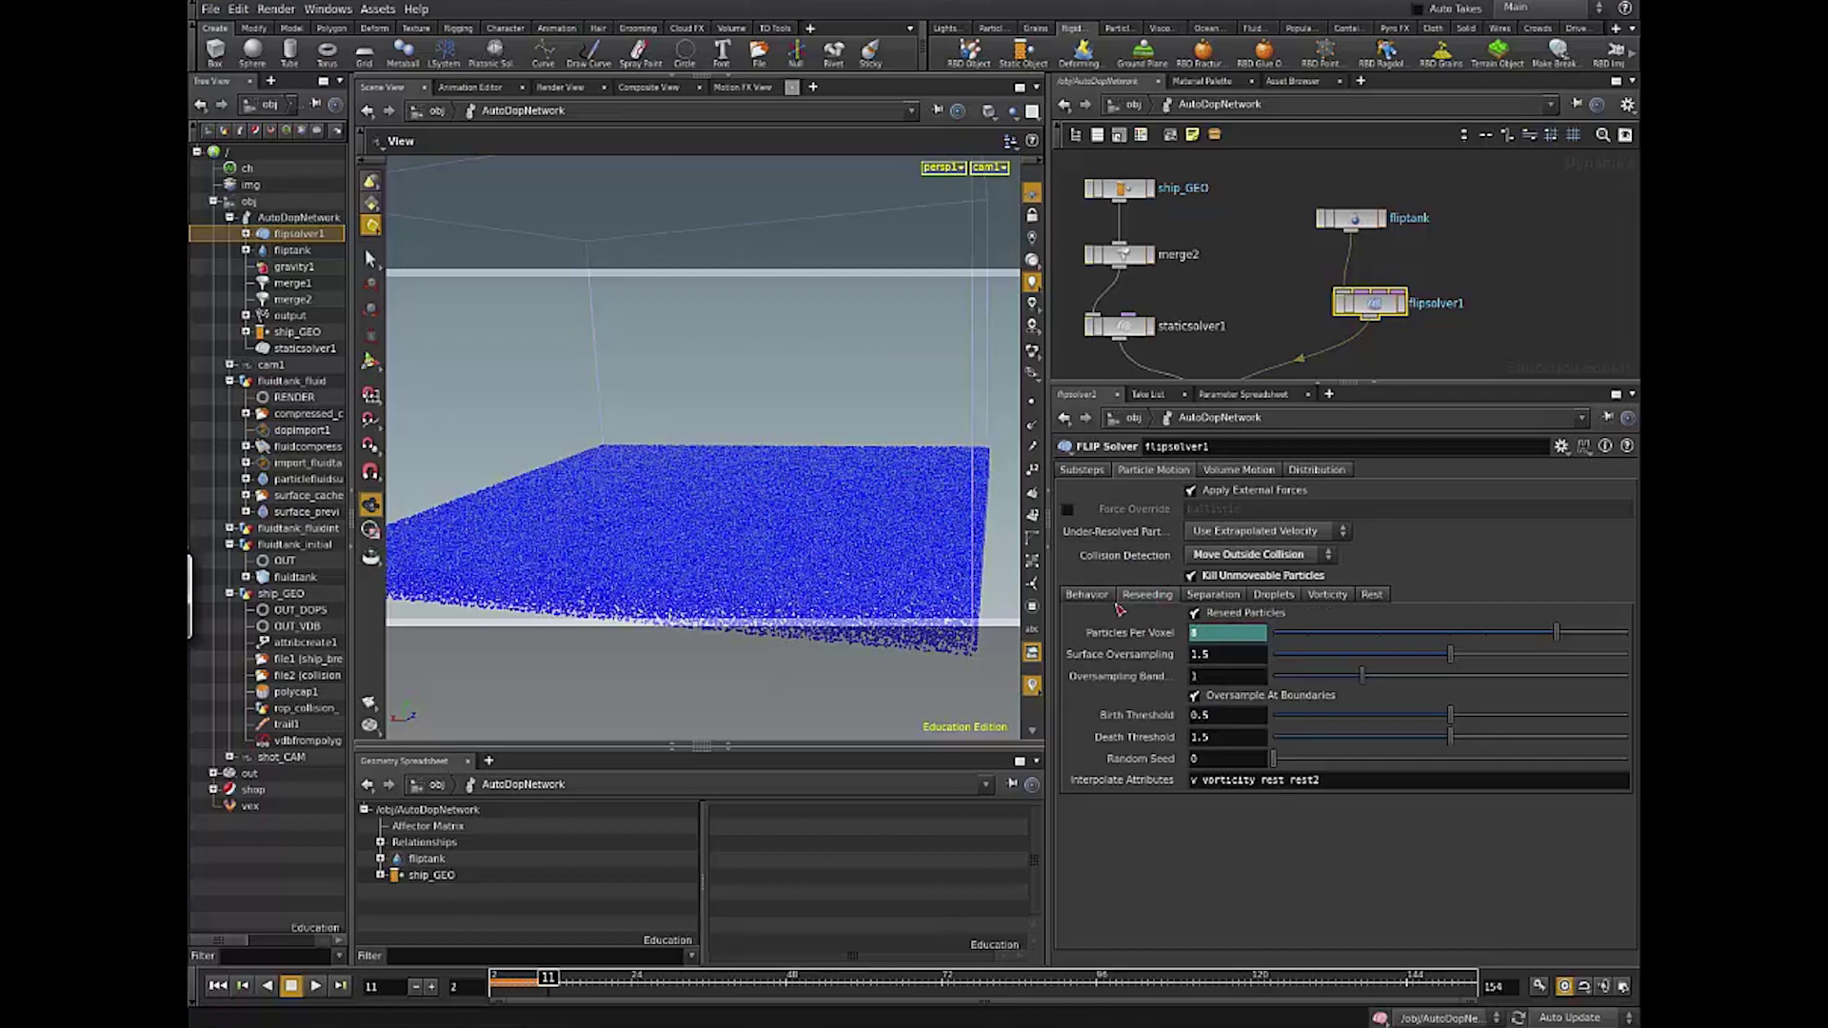
pyautogui.click(1195, 612)
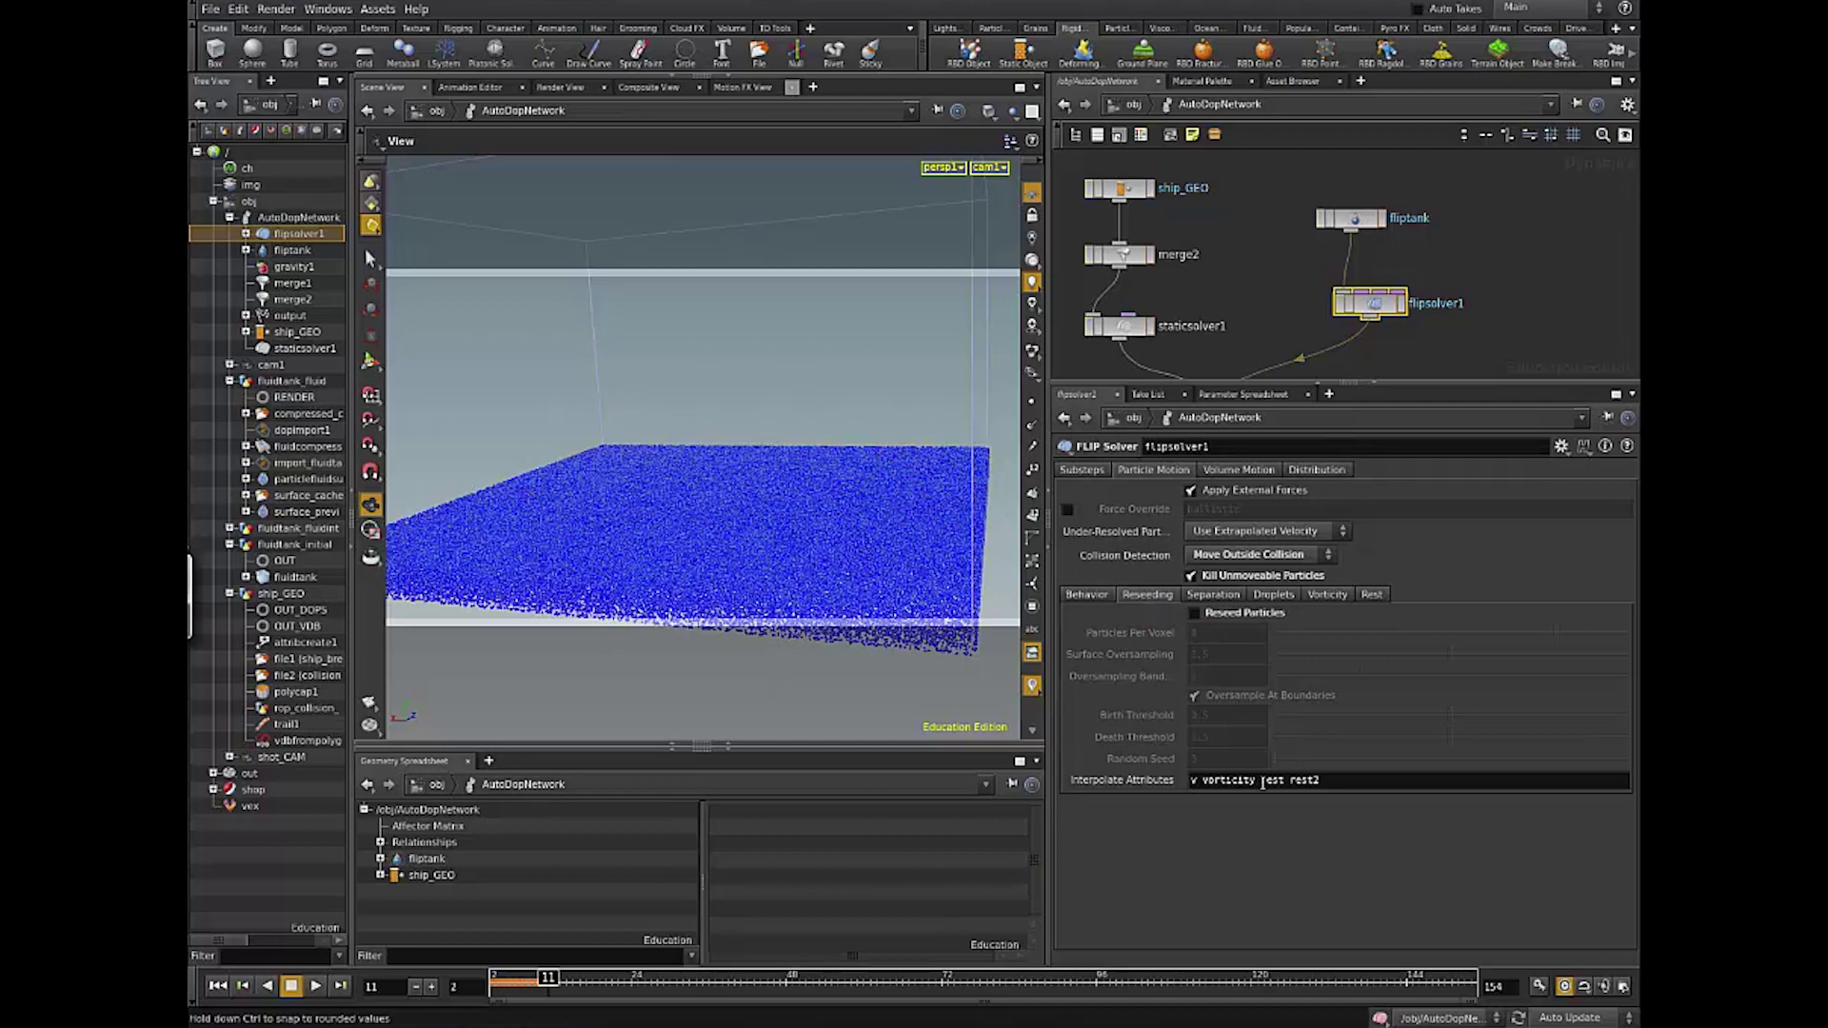
pyautogui.click(1213, 594)
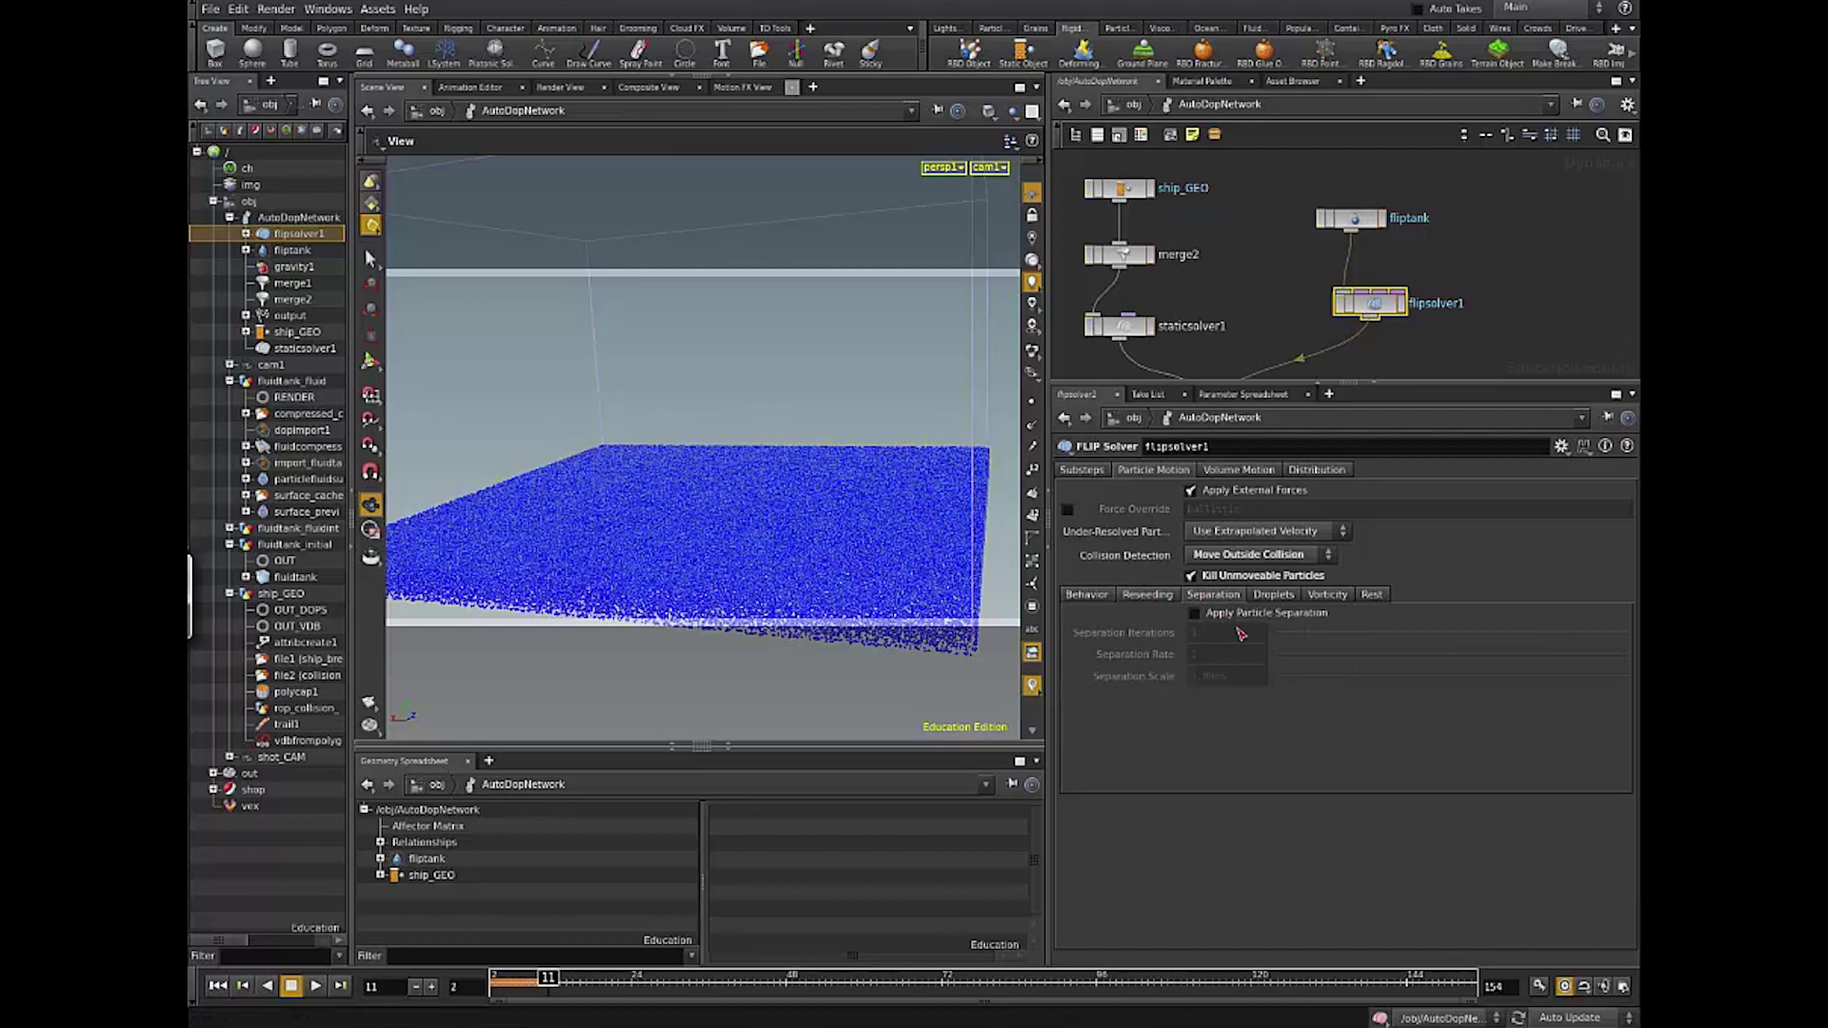
# Step: Turn on Detect Droplets for the FLIP solver and set its Min Particle Density to 0.25
pyautogui.click(1274, 594)
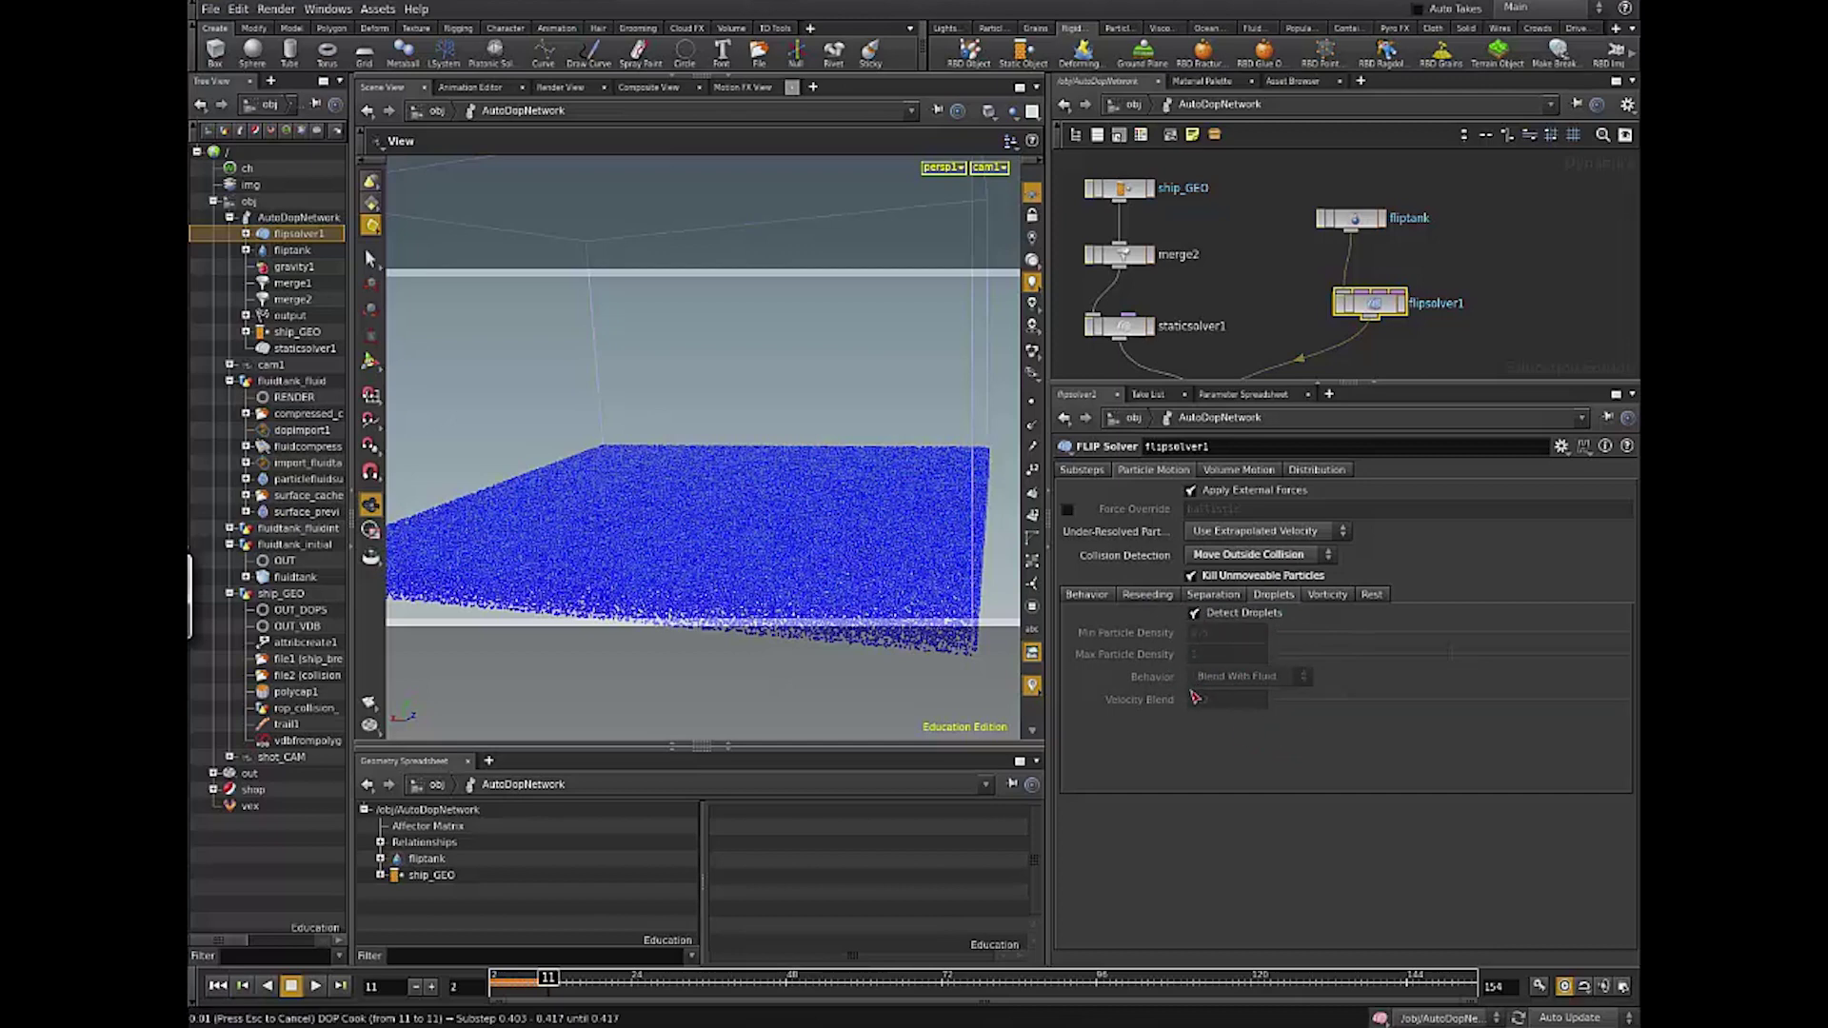
pyautogui.click(1195, 614)
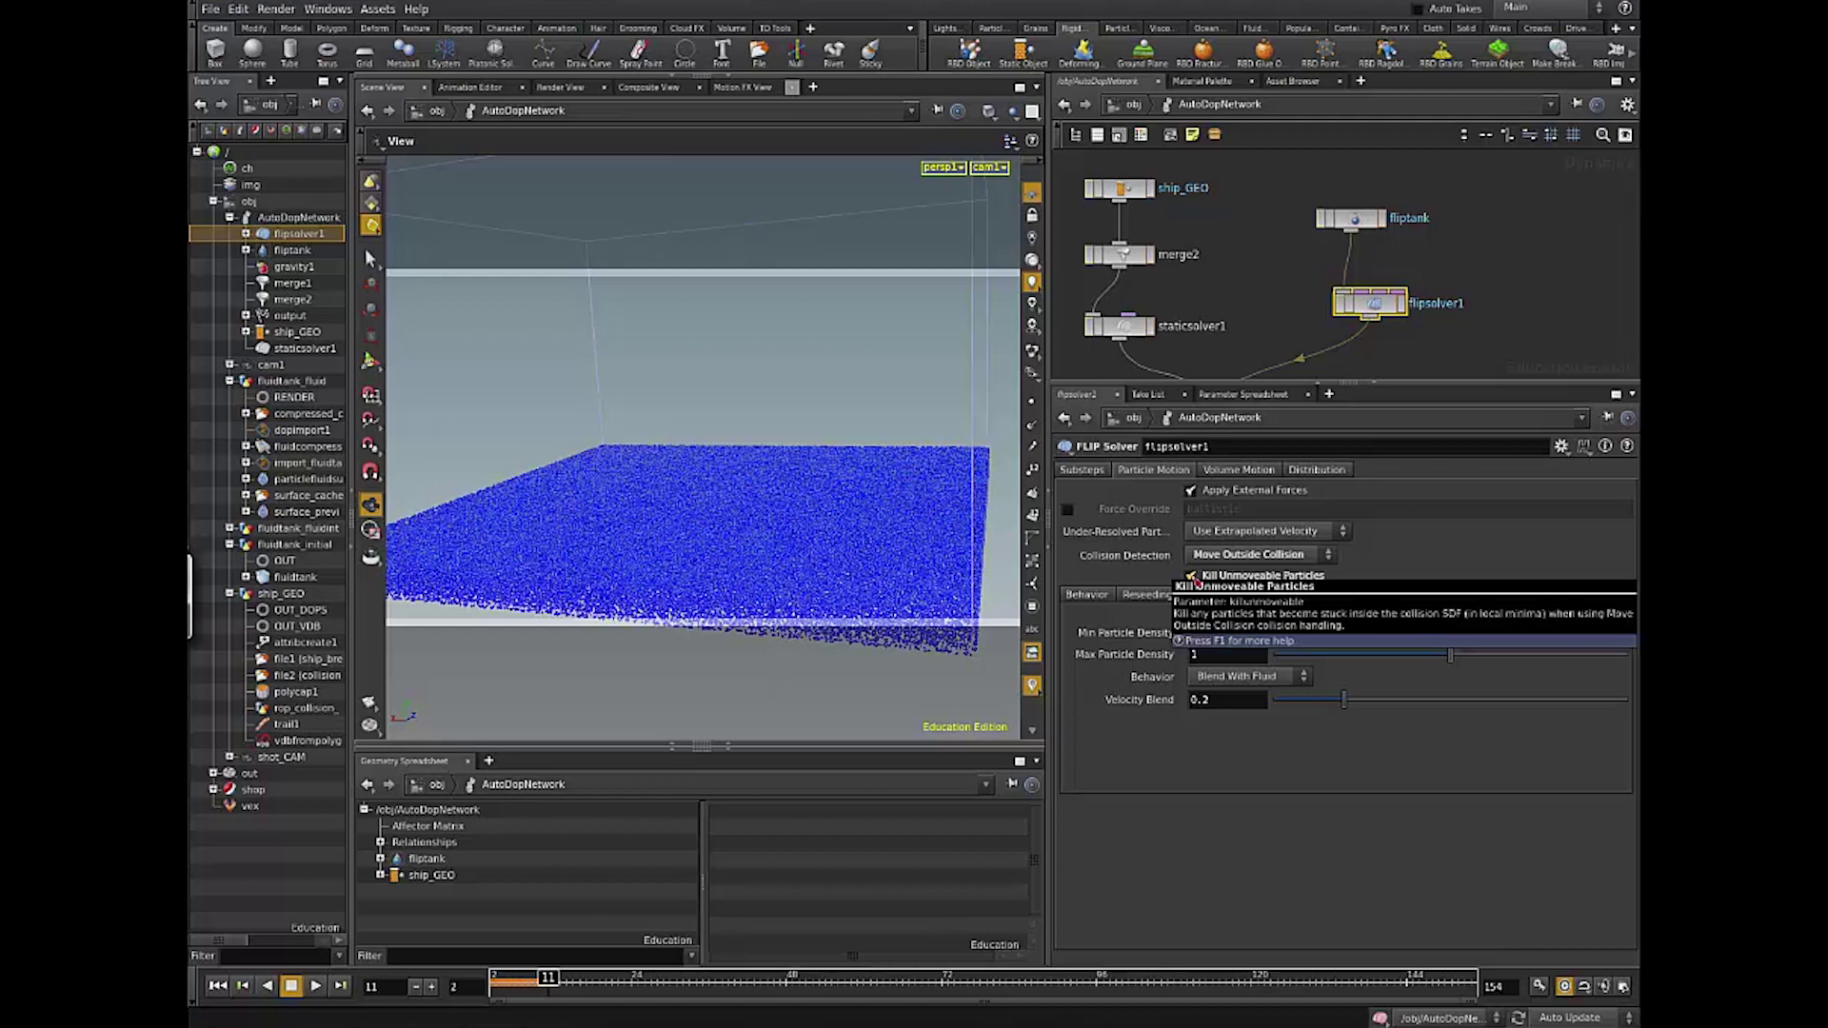
pyautogui.click(1239, 634)
pyautogui.write('0.25')
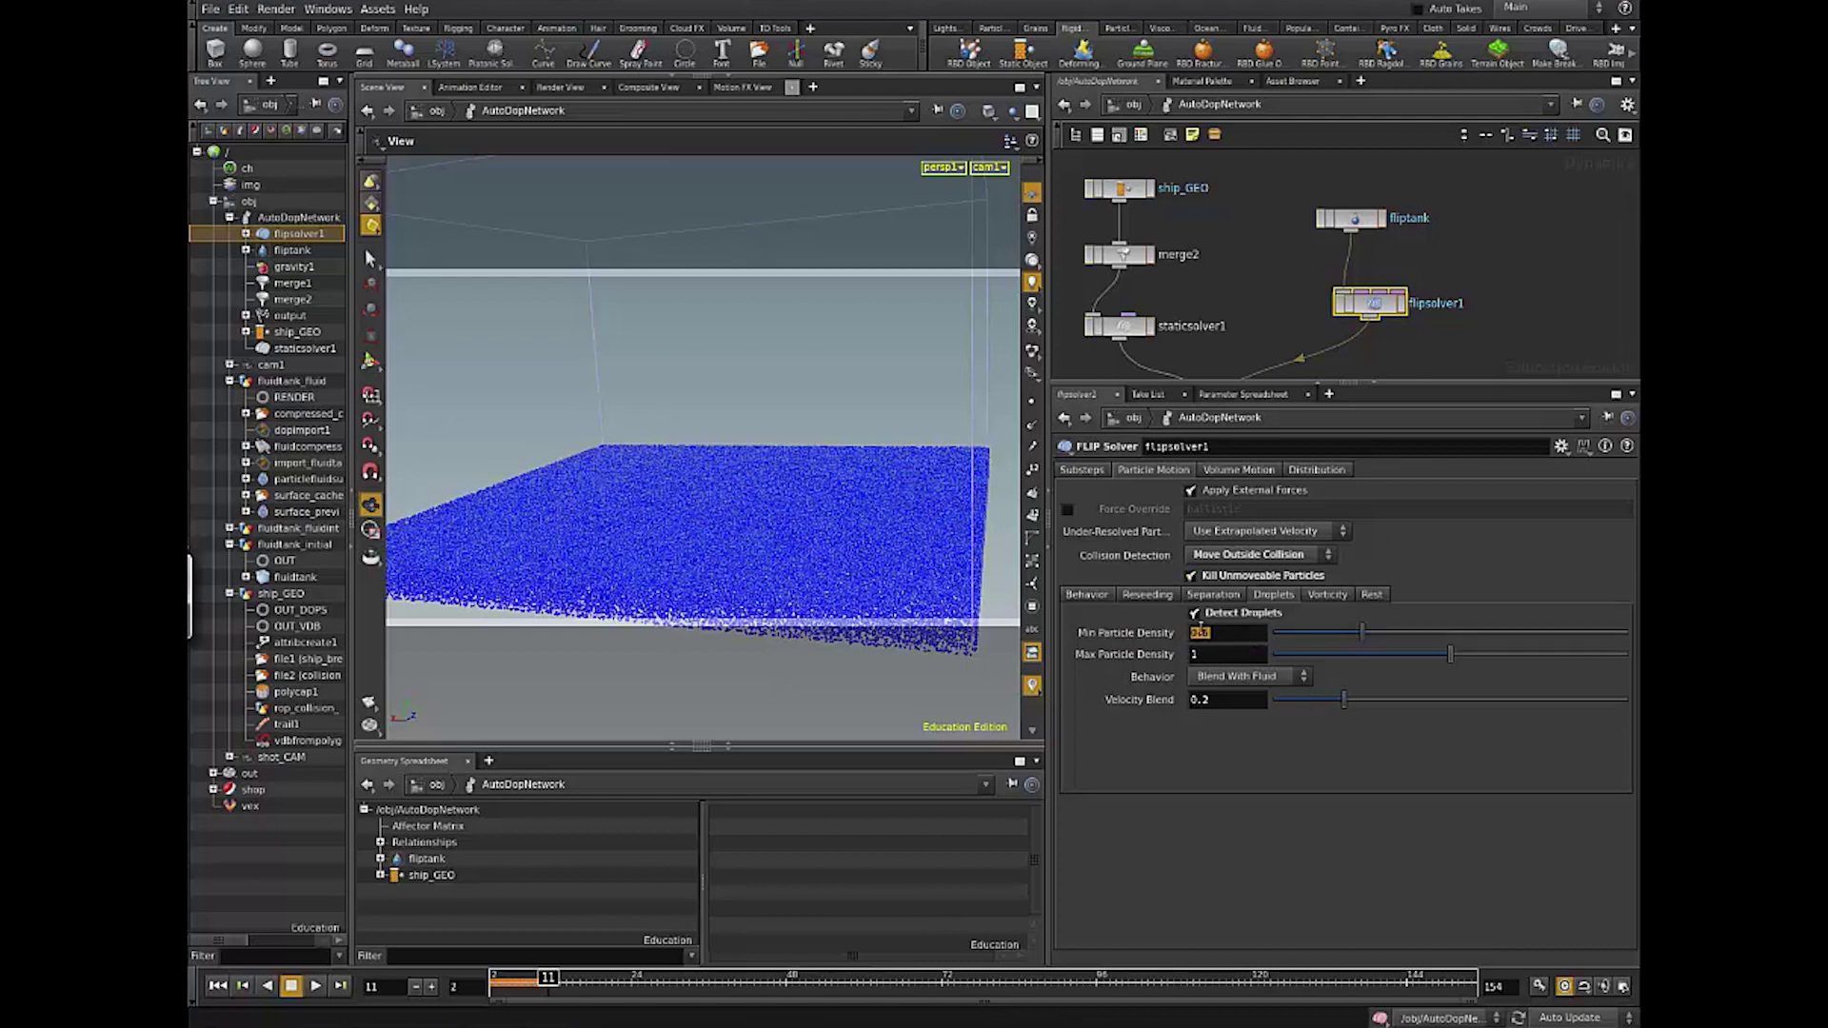
pyautogui.press('Return')
pyautogui.click(1242, 636)
pyautogui.doubleClick(1226, 628)
pyautogui.write('0.3')
pyautogui.press('Return')
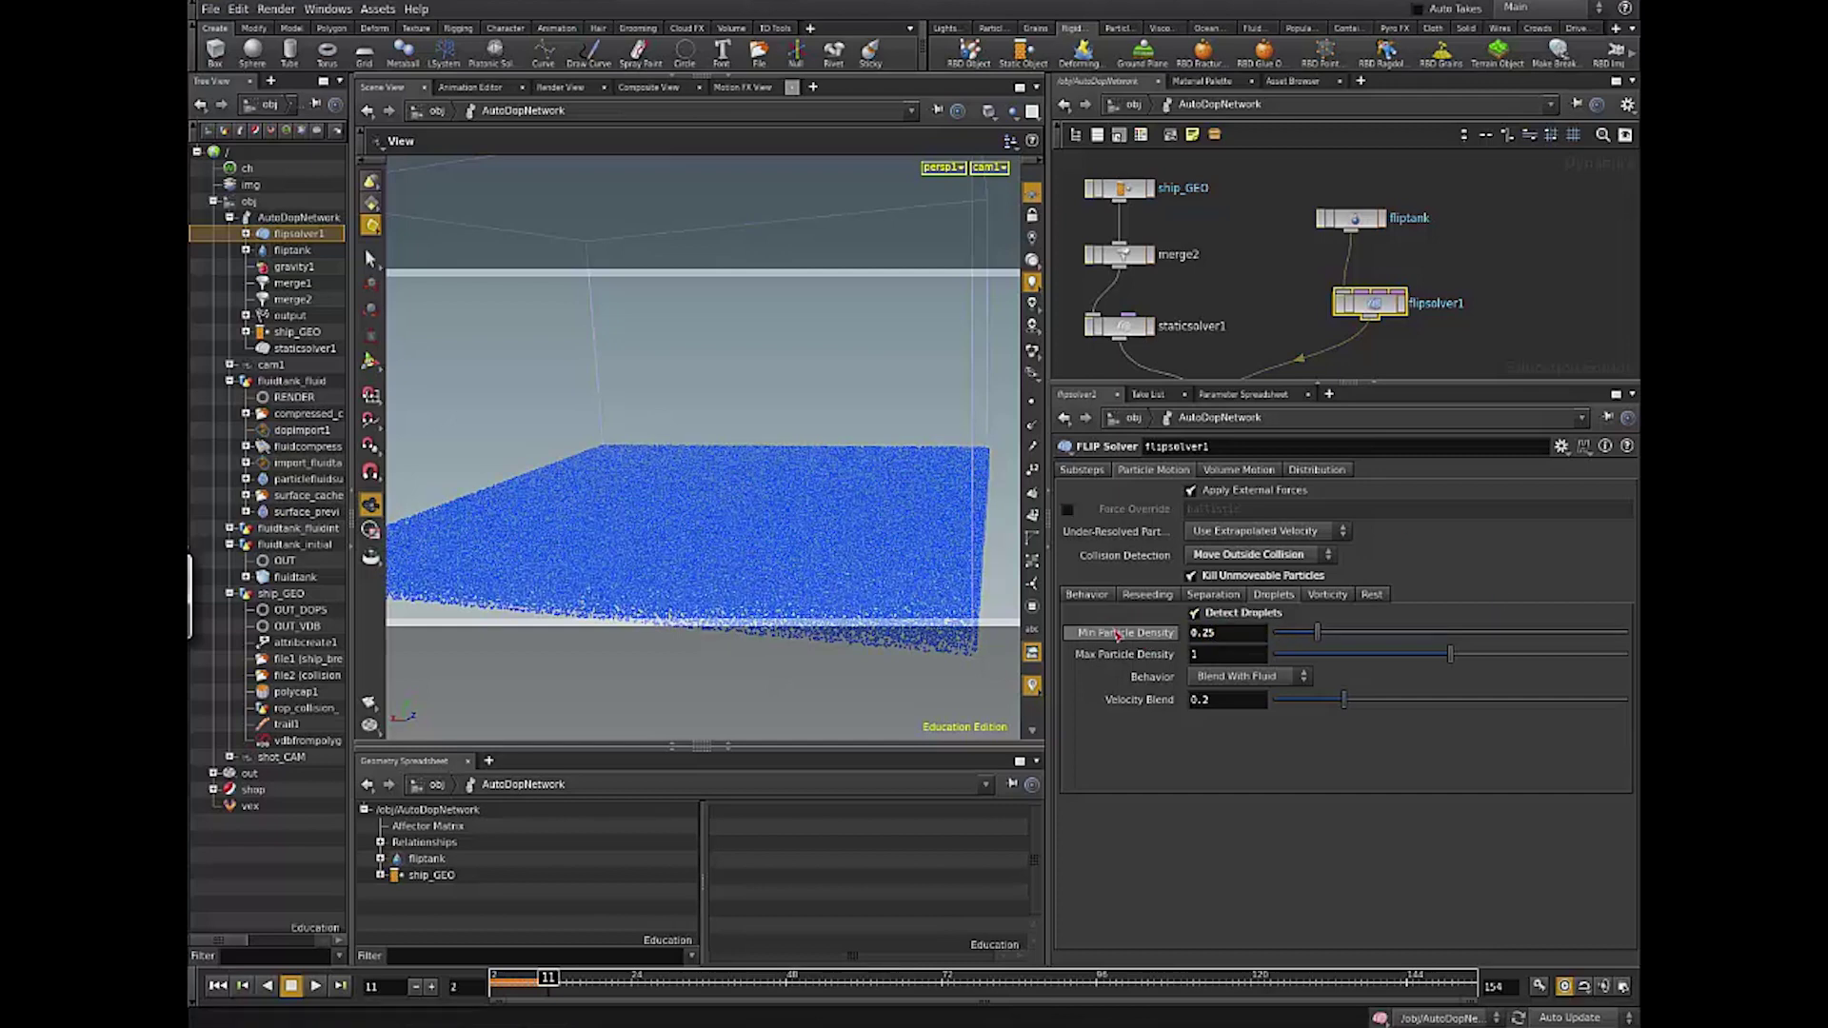
# Step: Check the droplet settings for particle density, Behavior options and Velocity Blend, keeping Blend With Fluid
pyautogui.moveTo(1117, 635)
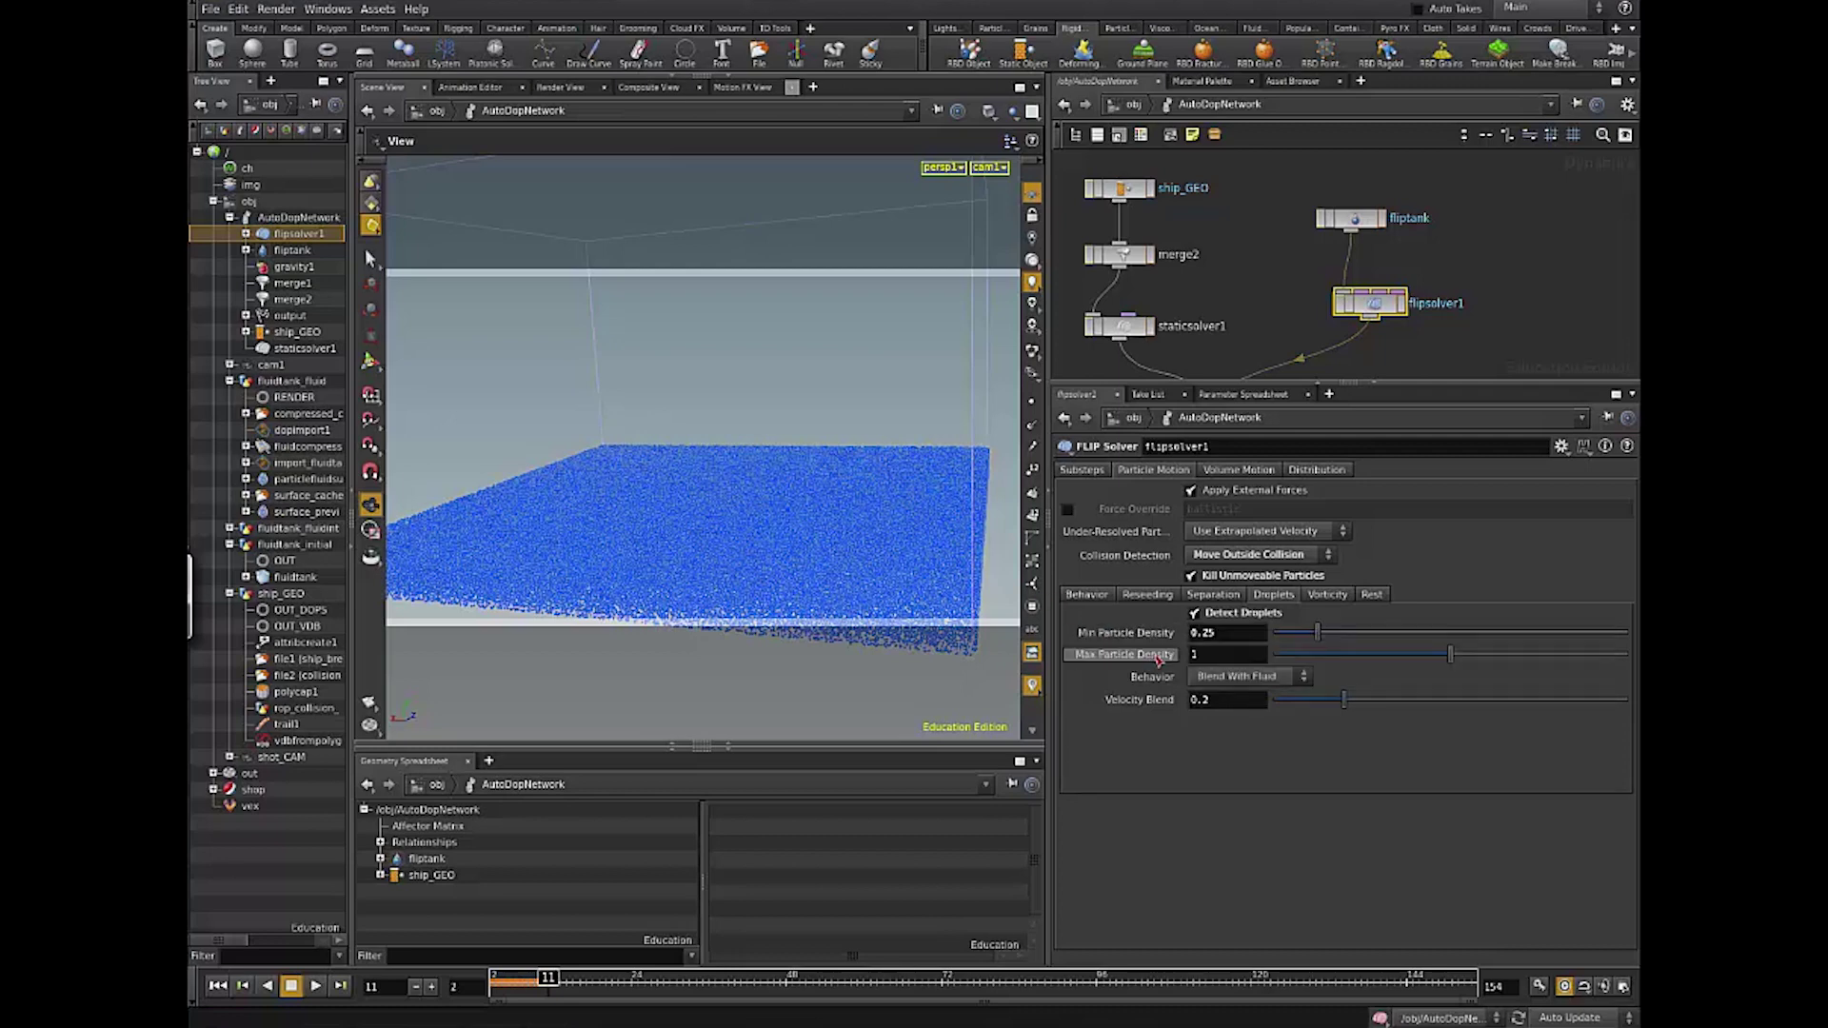
pyautogui.click(1243, 651)
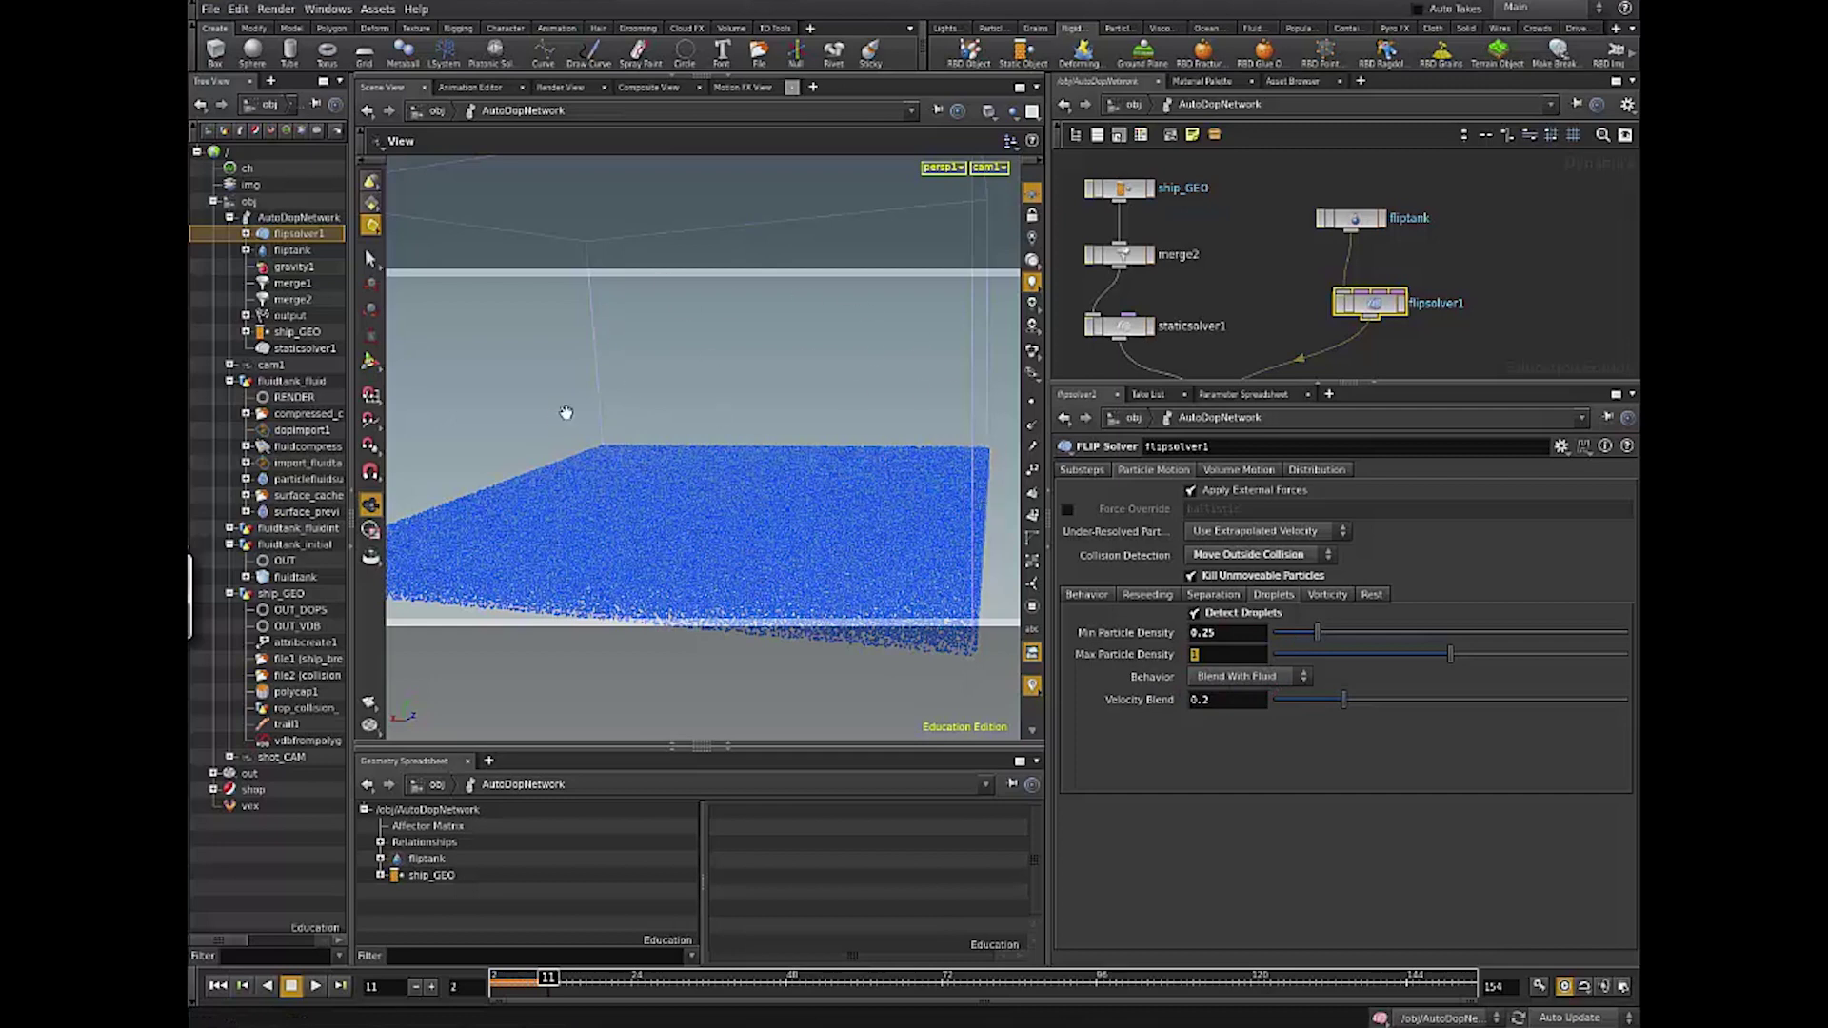
pyautogui.click(1295, 678)
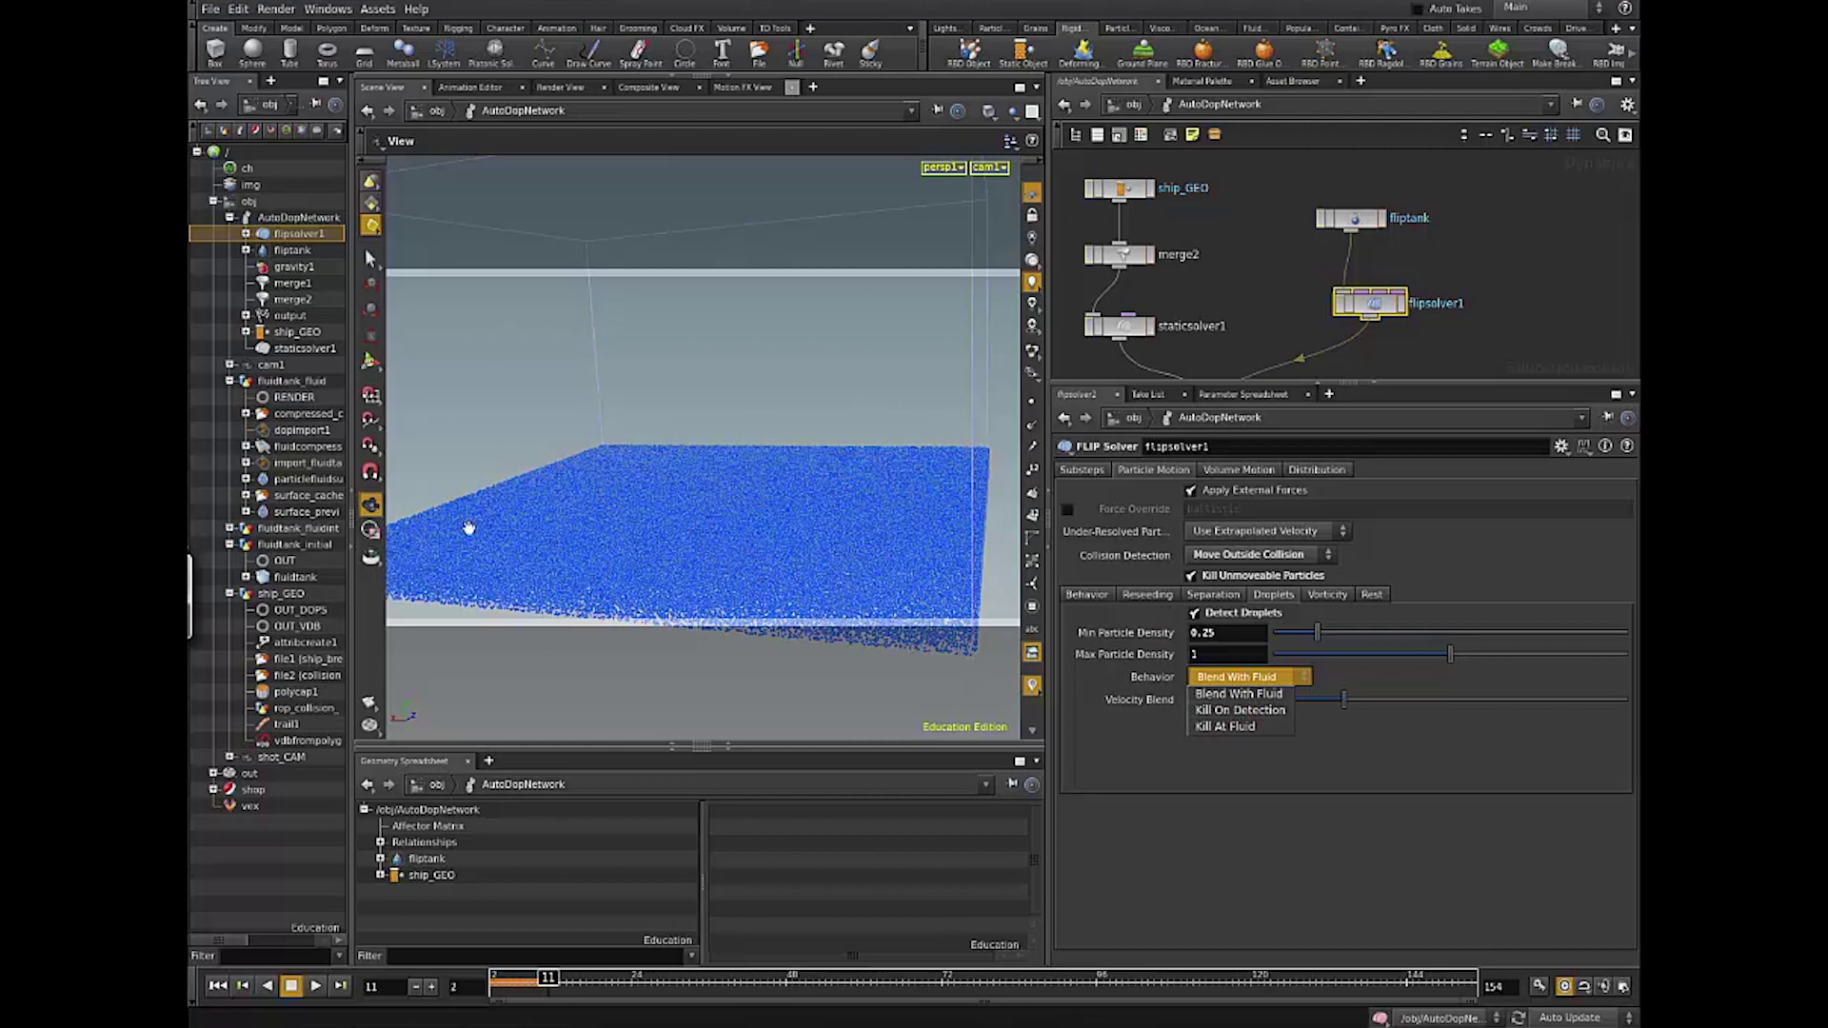
pyautogui.click(1281, 698)
pyautogui.click(1237, 700)
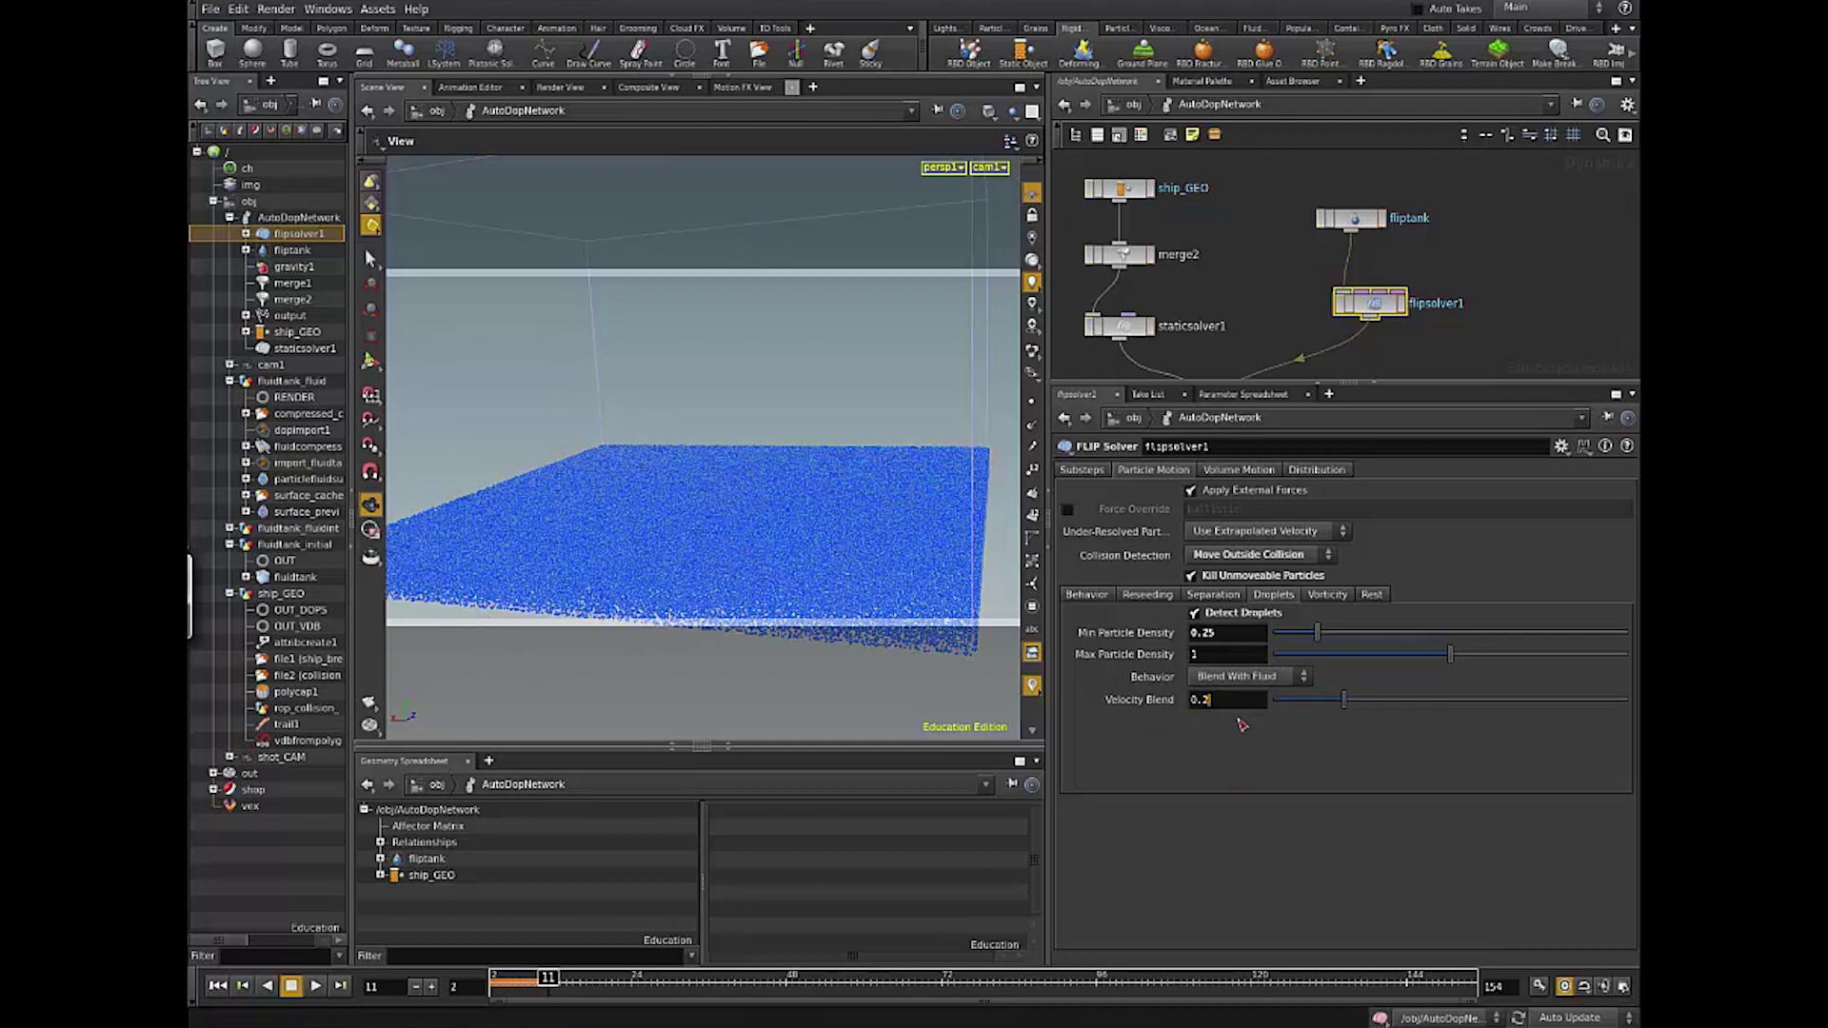
pyautogui.press('Return')
# Step: Turn on Add Vorticity Attribute for the solver's particles and show the rest attribute settings
pyautogui.click(1319, 596)
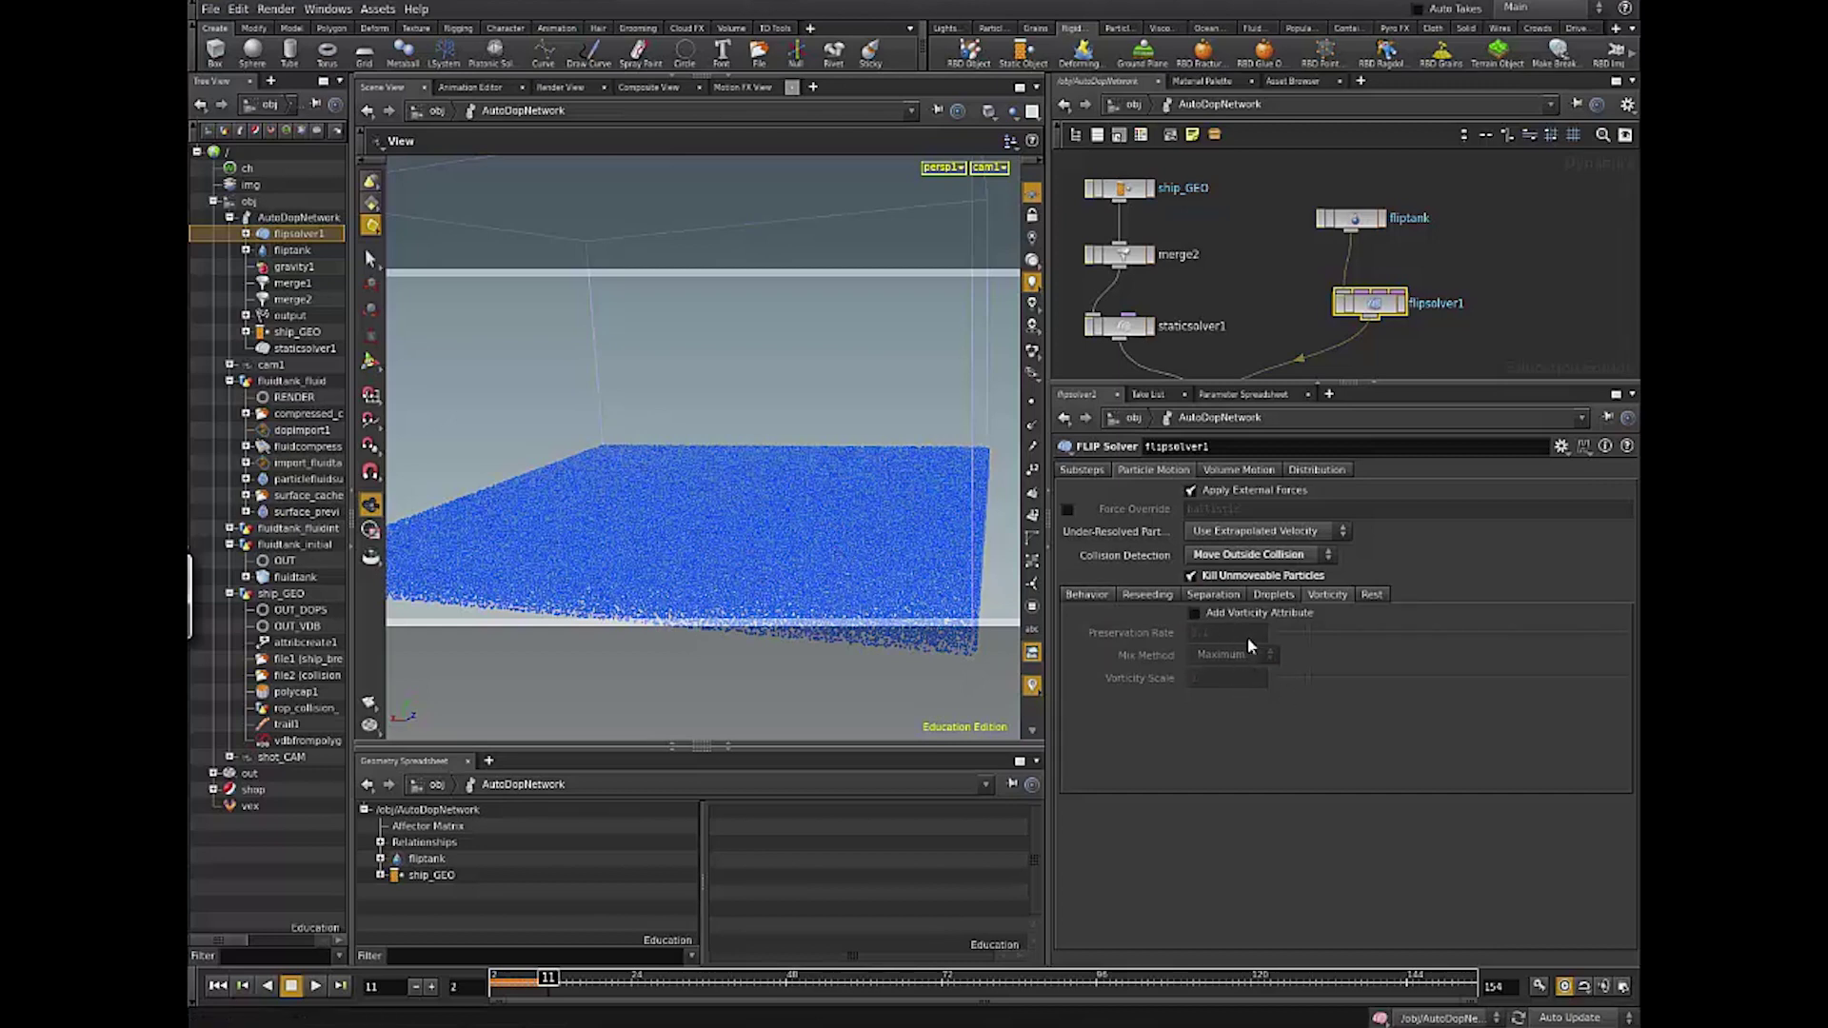
pyautogui.click(1195, 615)
pyautogui.click(1231, 654)
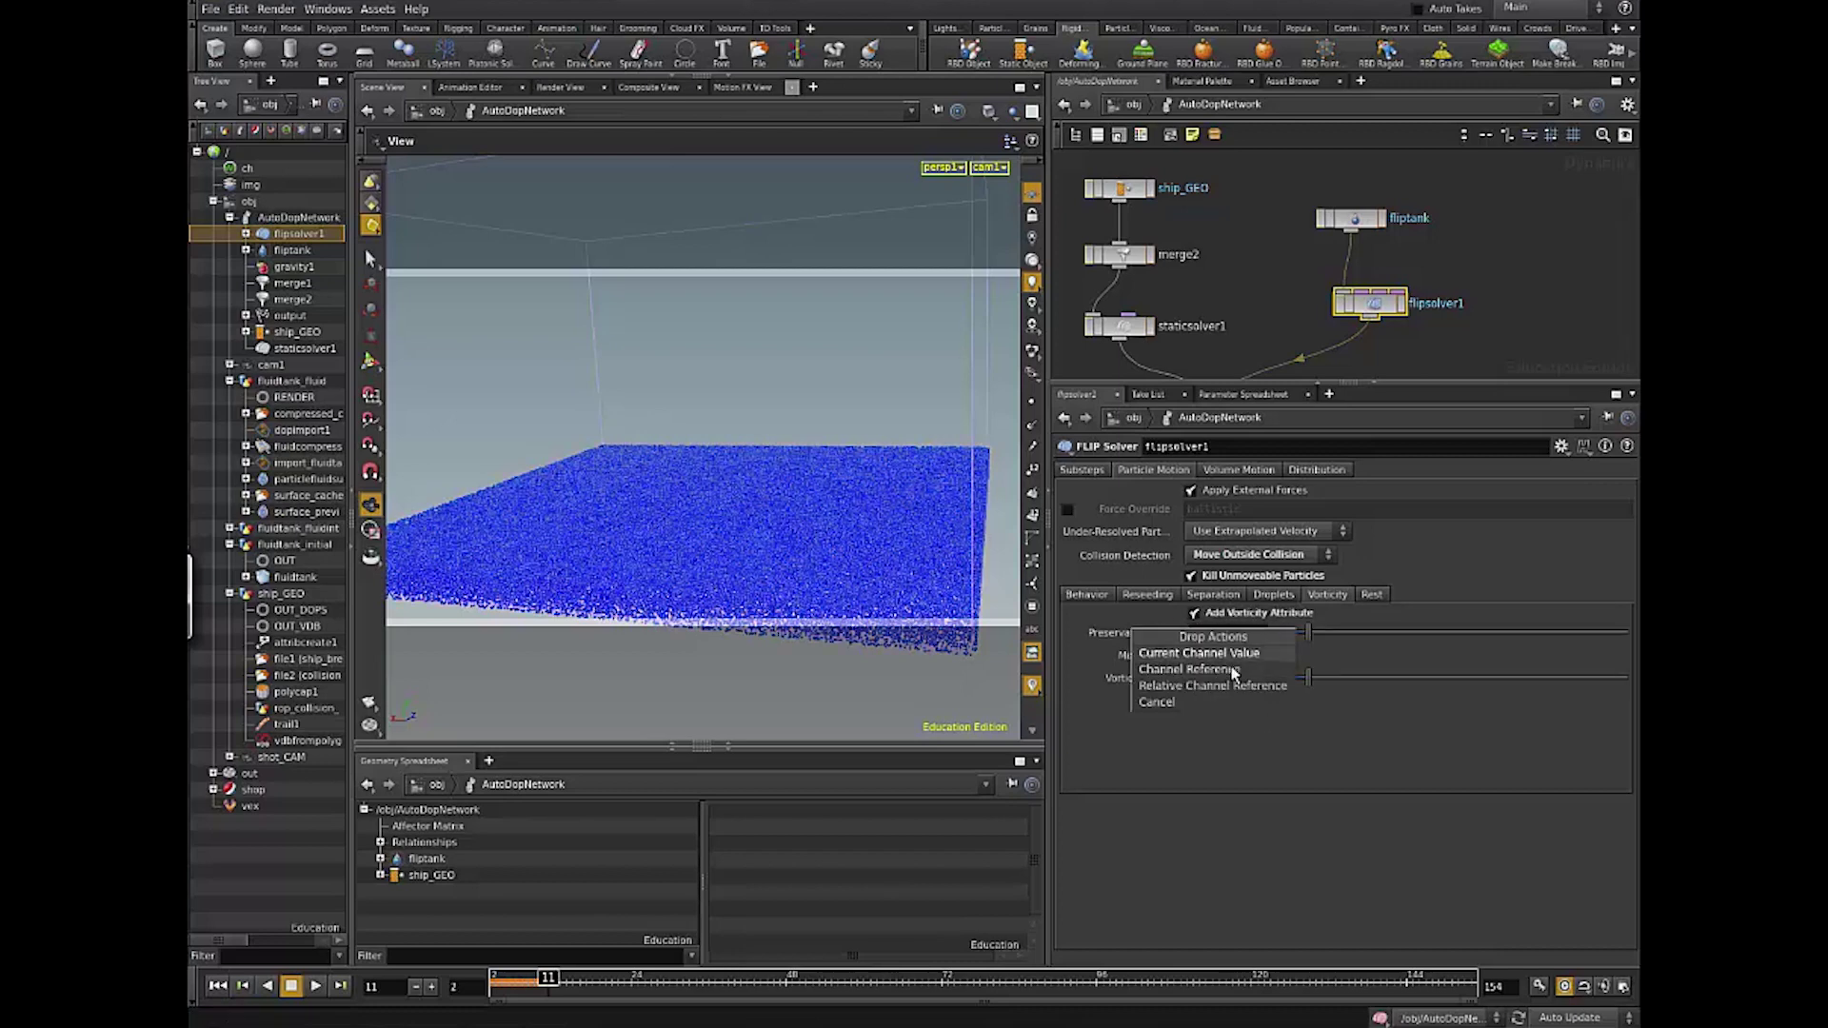
pyautogui.click(1208, 673)
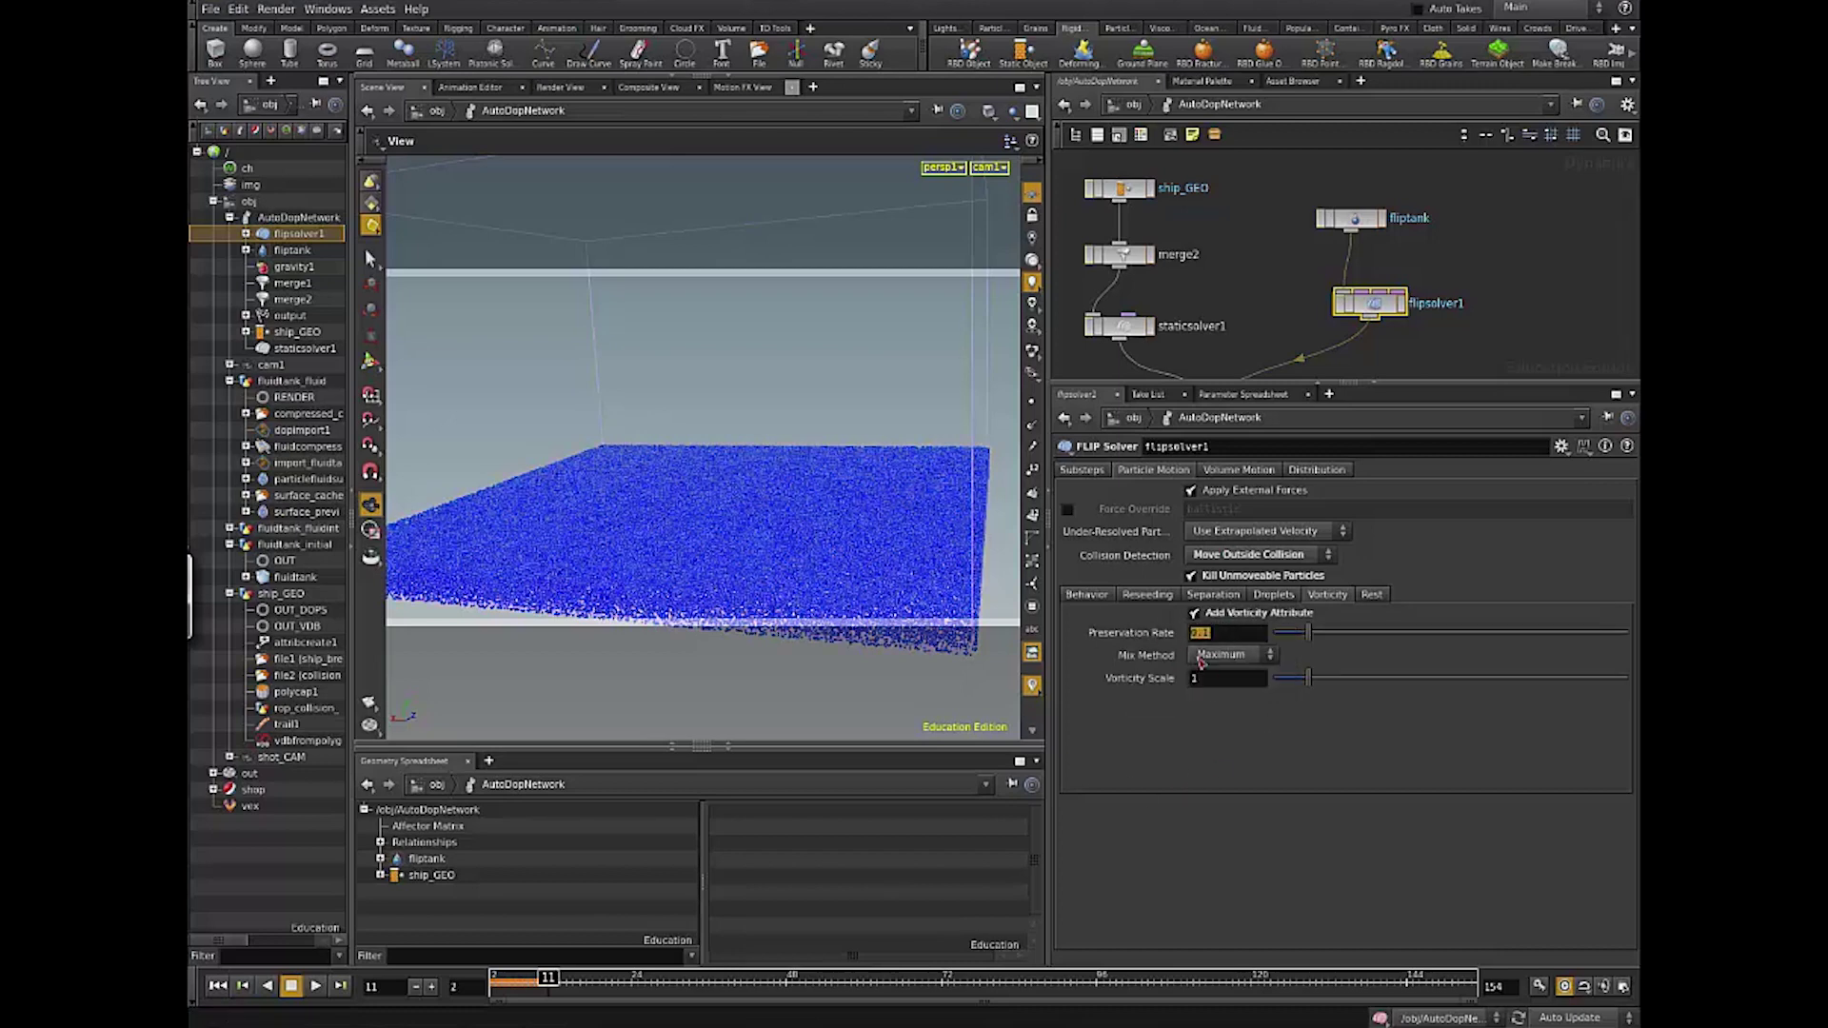
pyautogui.click(1238, 678)
pyautogui.click(1373, 596)
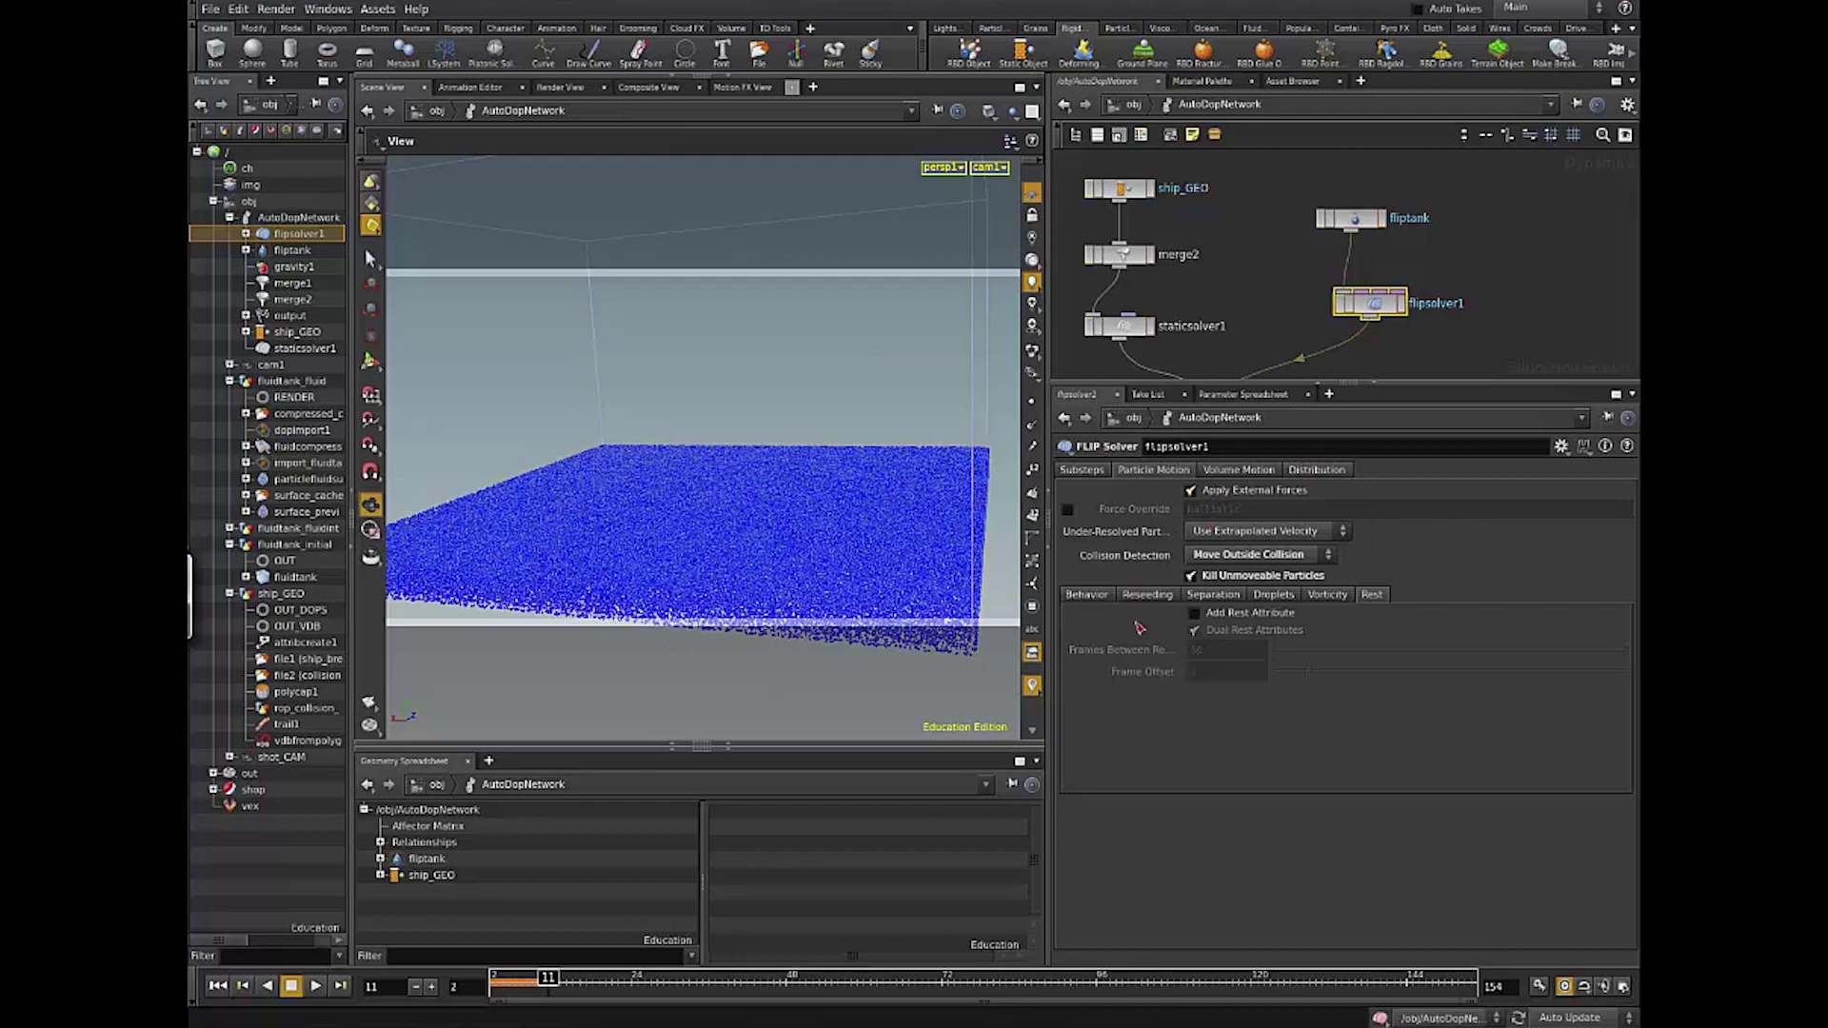
# Step: Show the FLIP solver's volume motion settings and check the velocity transfer kernels, keeping Splashy Kernel
pyautogui.moveTo(800, 518); pyautogui.dragTo(843, 515)
pyautogui.click(1259, 472)
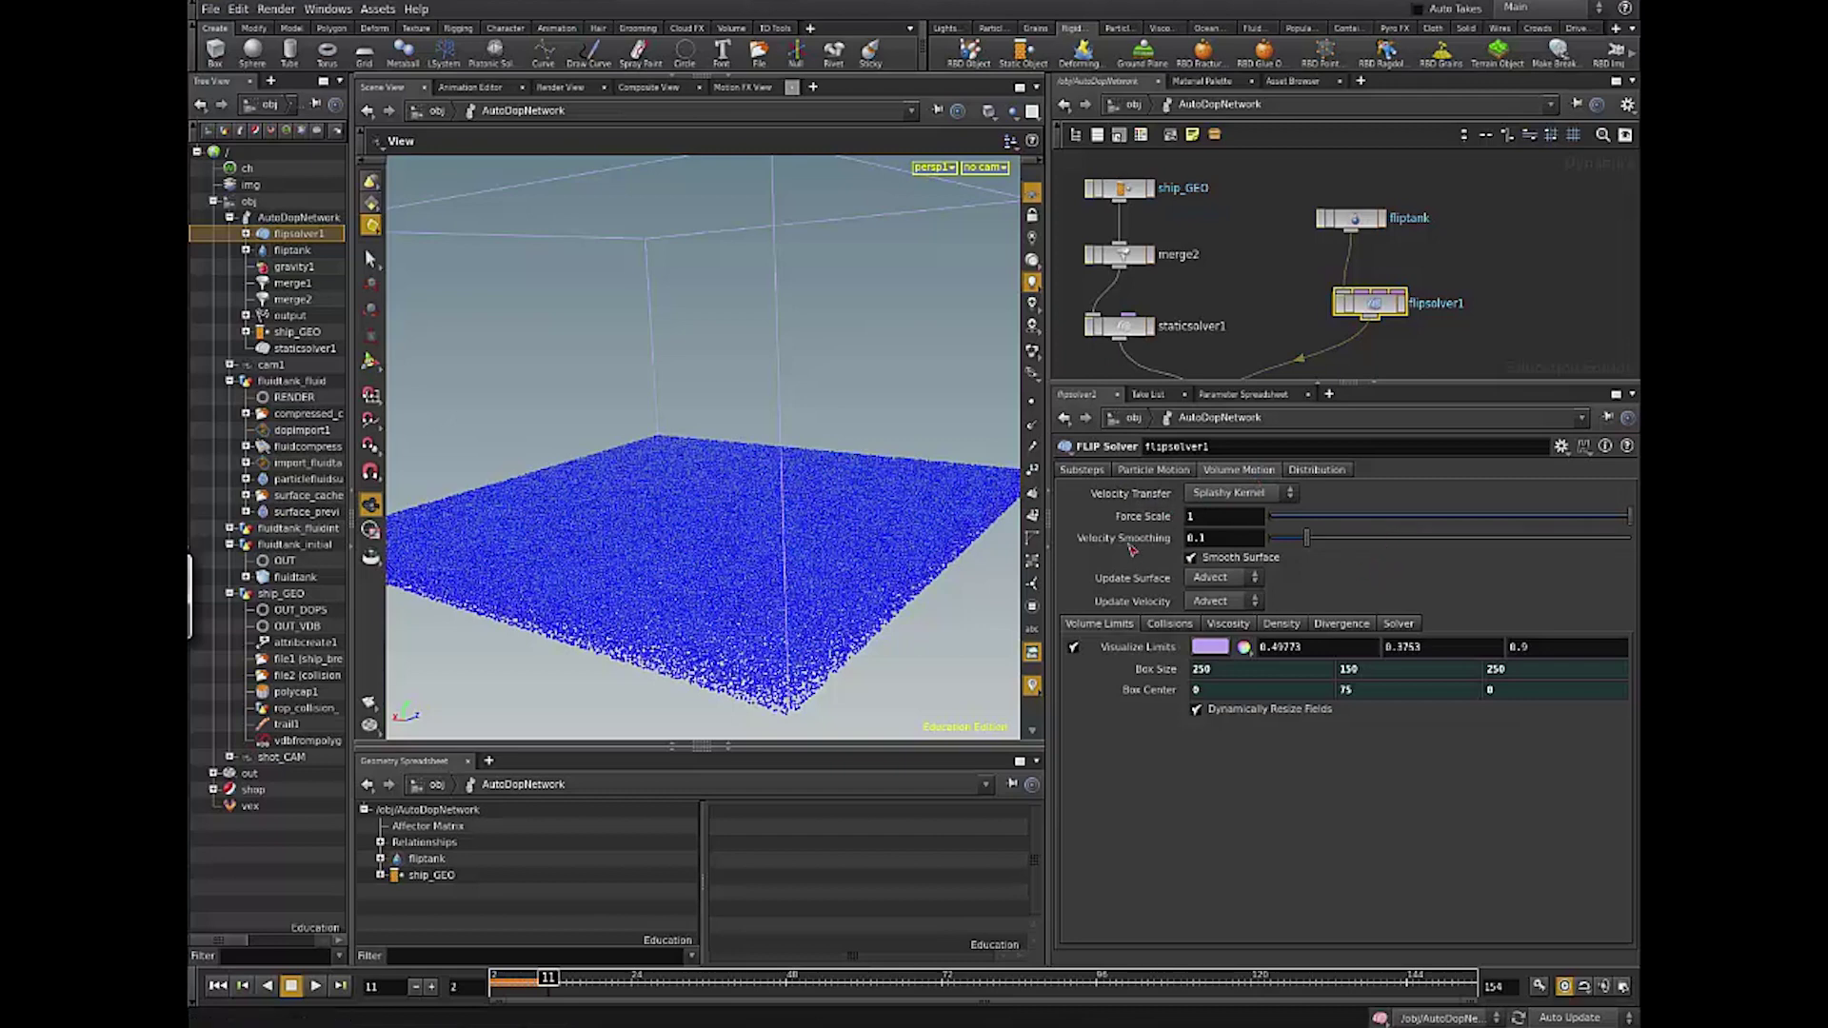
pyautogui.click(1211, 495)
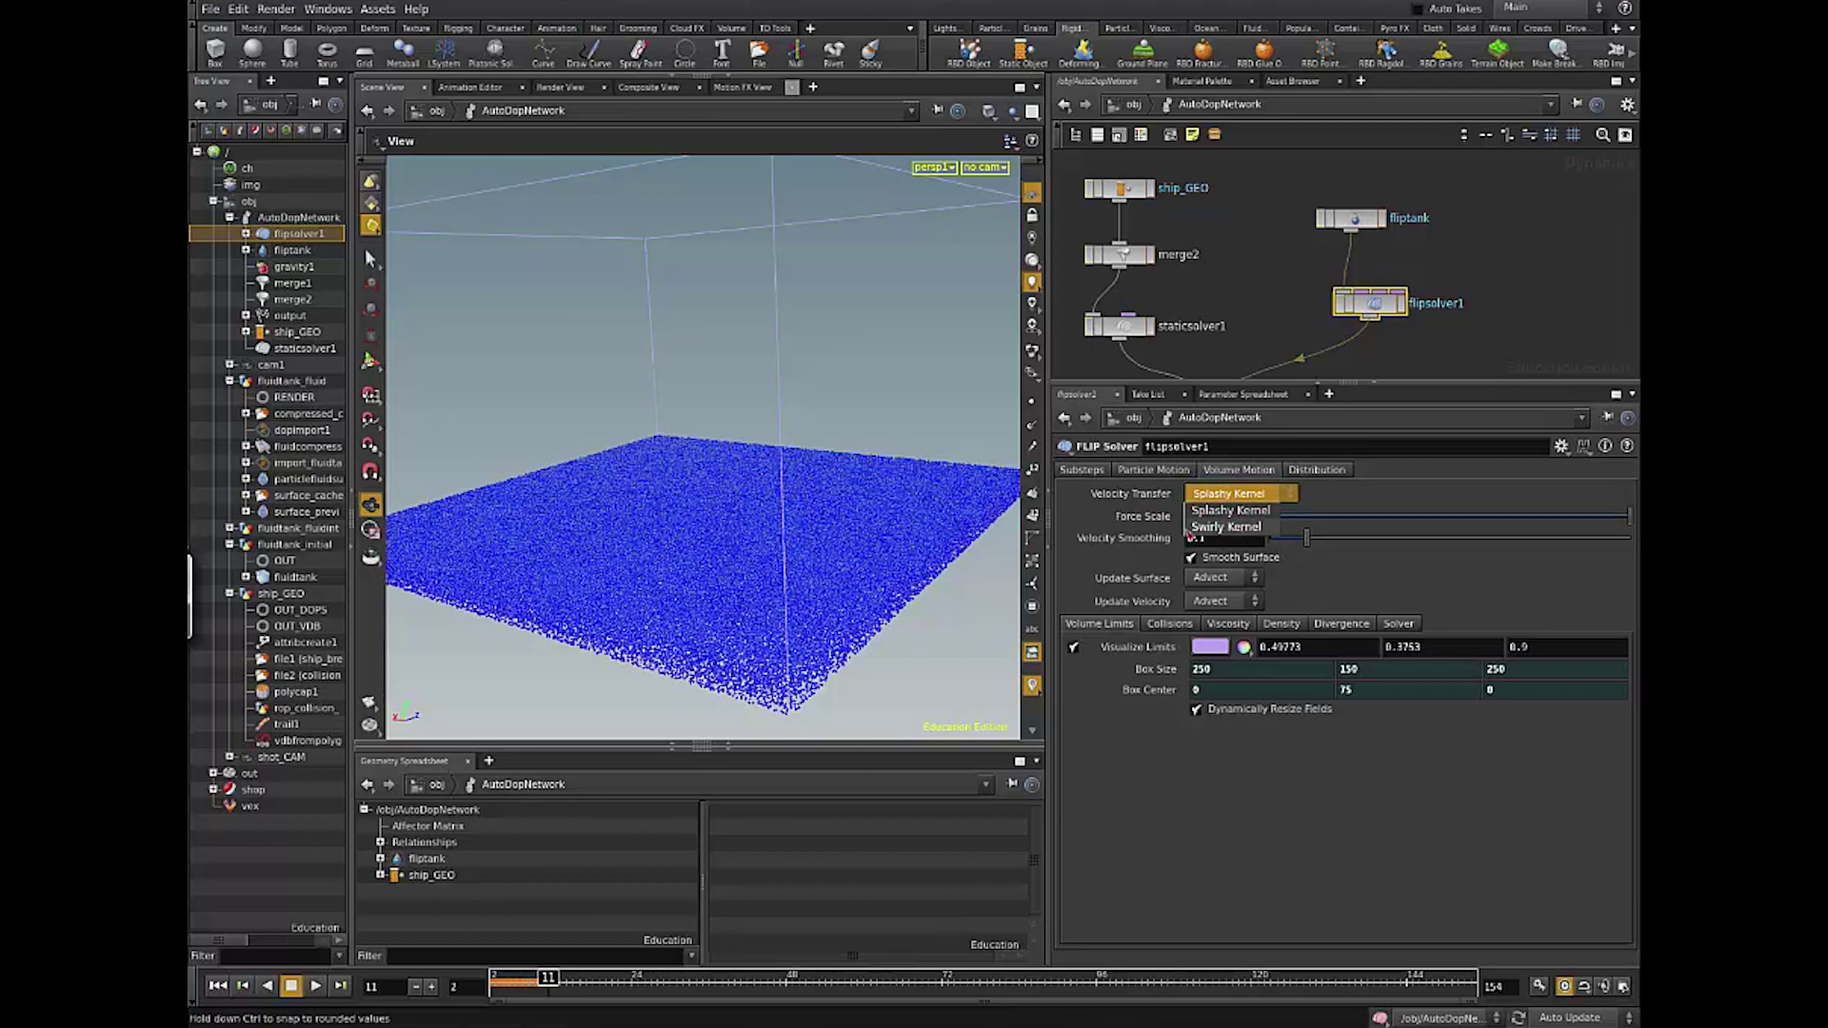
pyautogui.click(1230, 510)
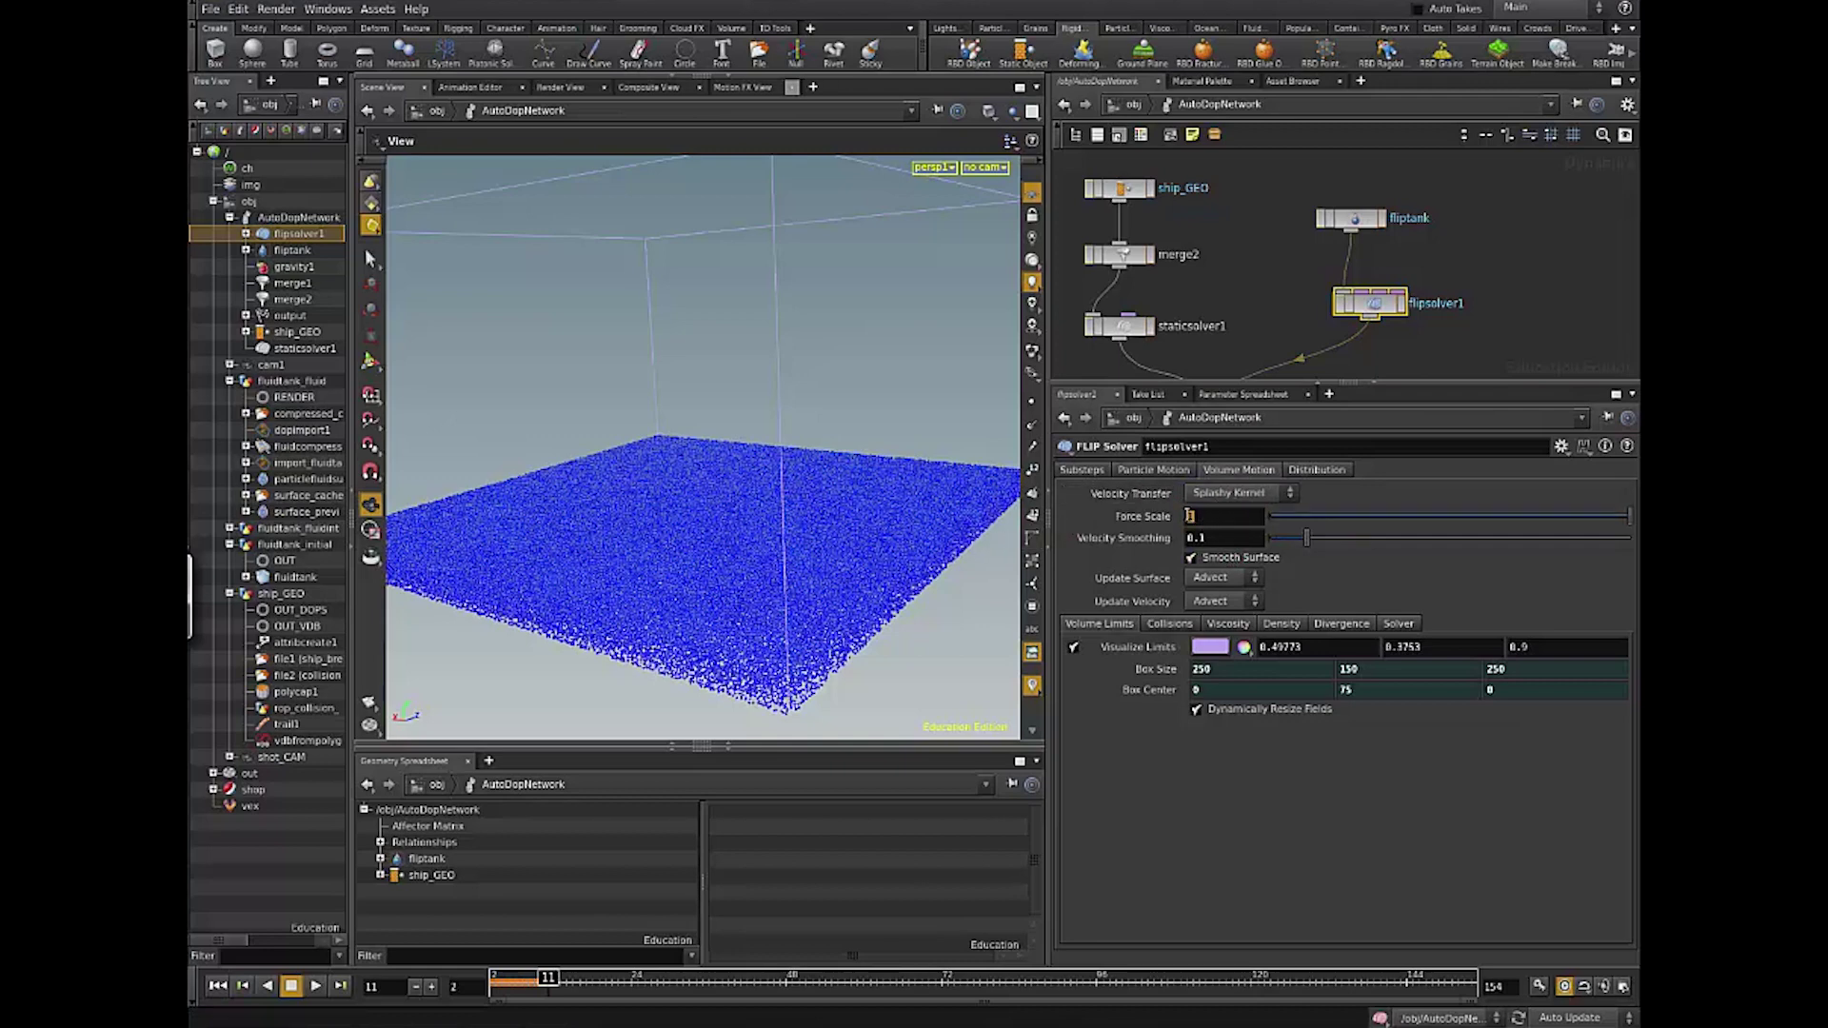
pyautogui.press('Tab')
# Step: Show the collision settings for the solver's volume motion and turn on Stick on Collision
pyautogui.click(1162, 625)
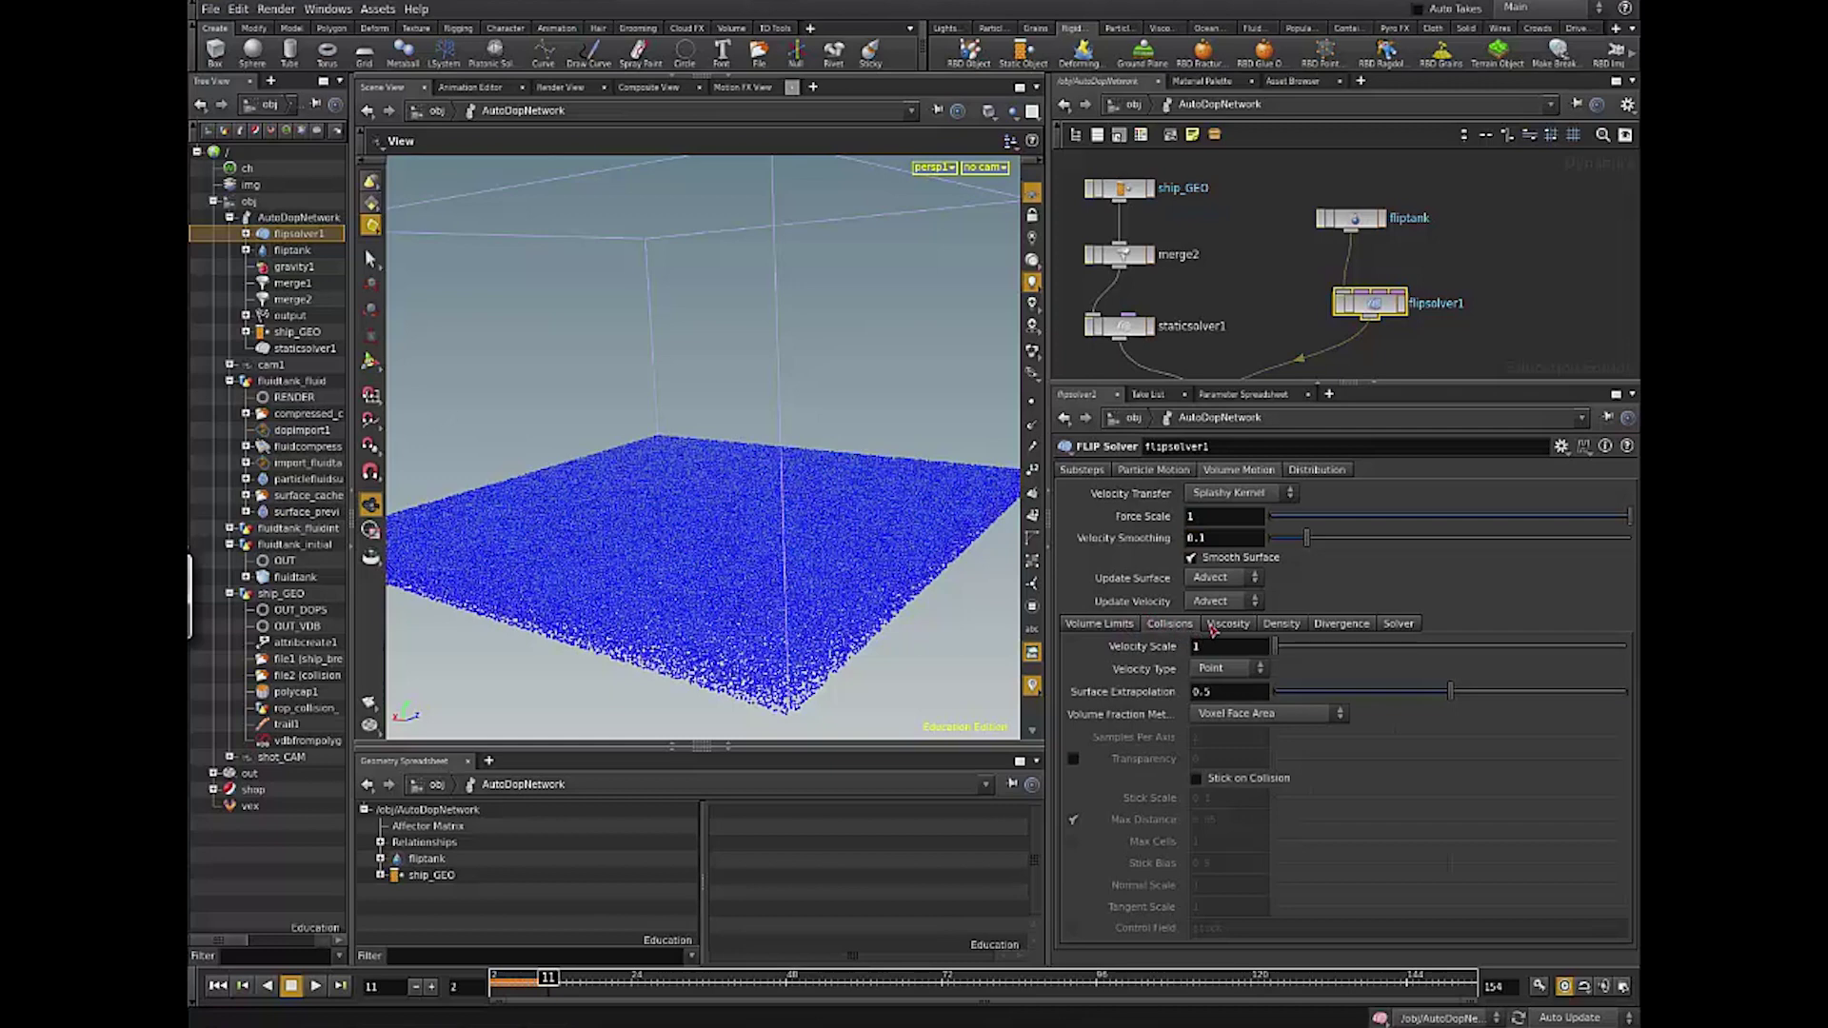
pyautogui.click(1218, 626)
pyautogui.click(1178, 626)
pyautogui.click(1197, 778)
pyautogui.click(1196, 779)
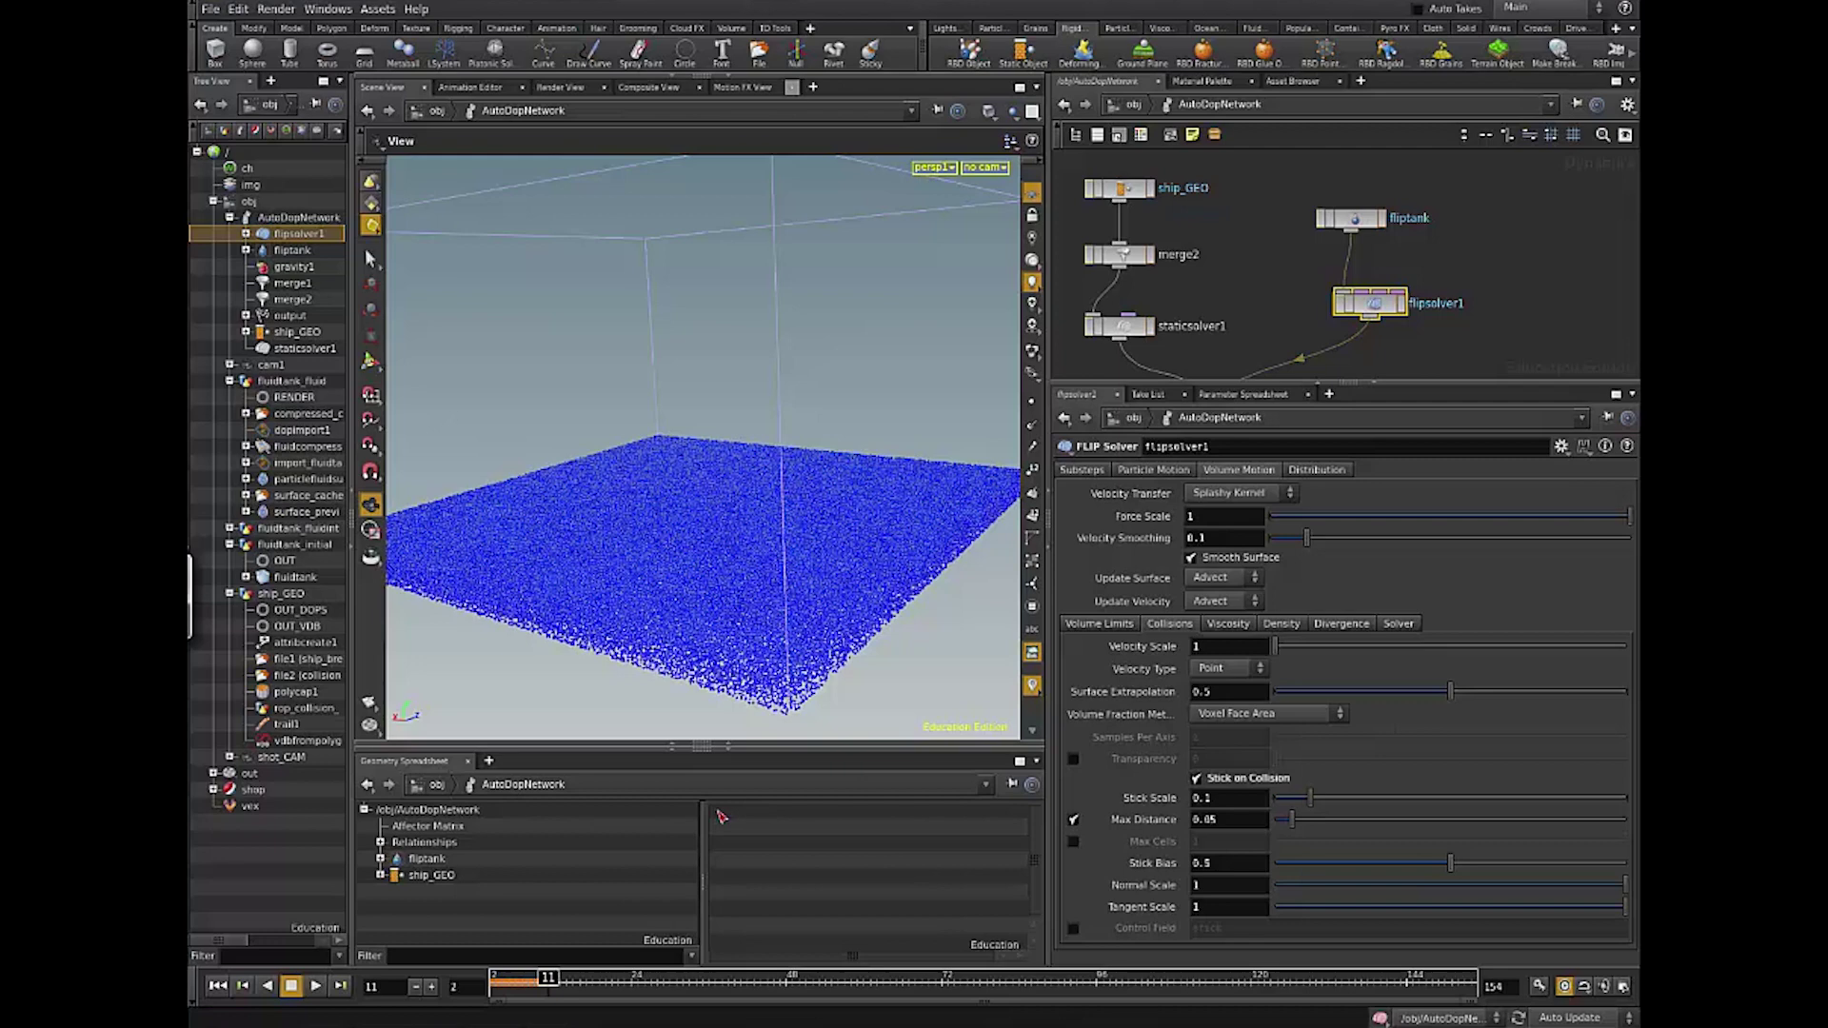
# Step: Go through the stick settings for Max Distance and Stick Bias, and set Normal Scale to 2
pyautogui.doubleClick(1204, 820)
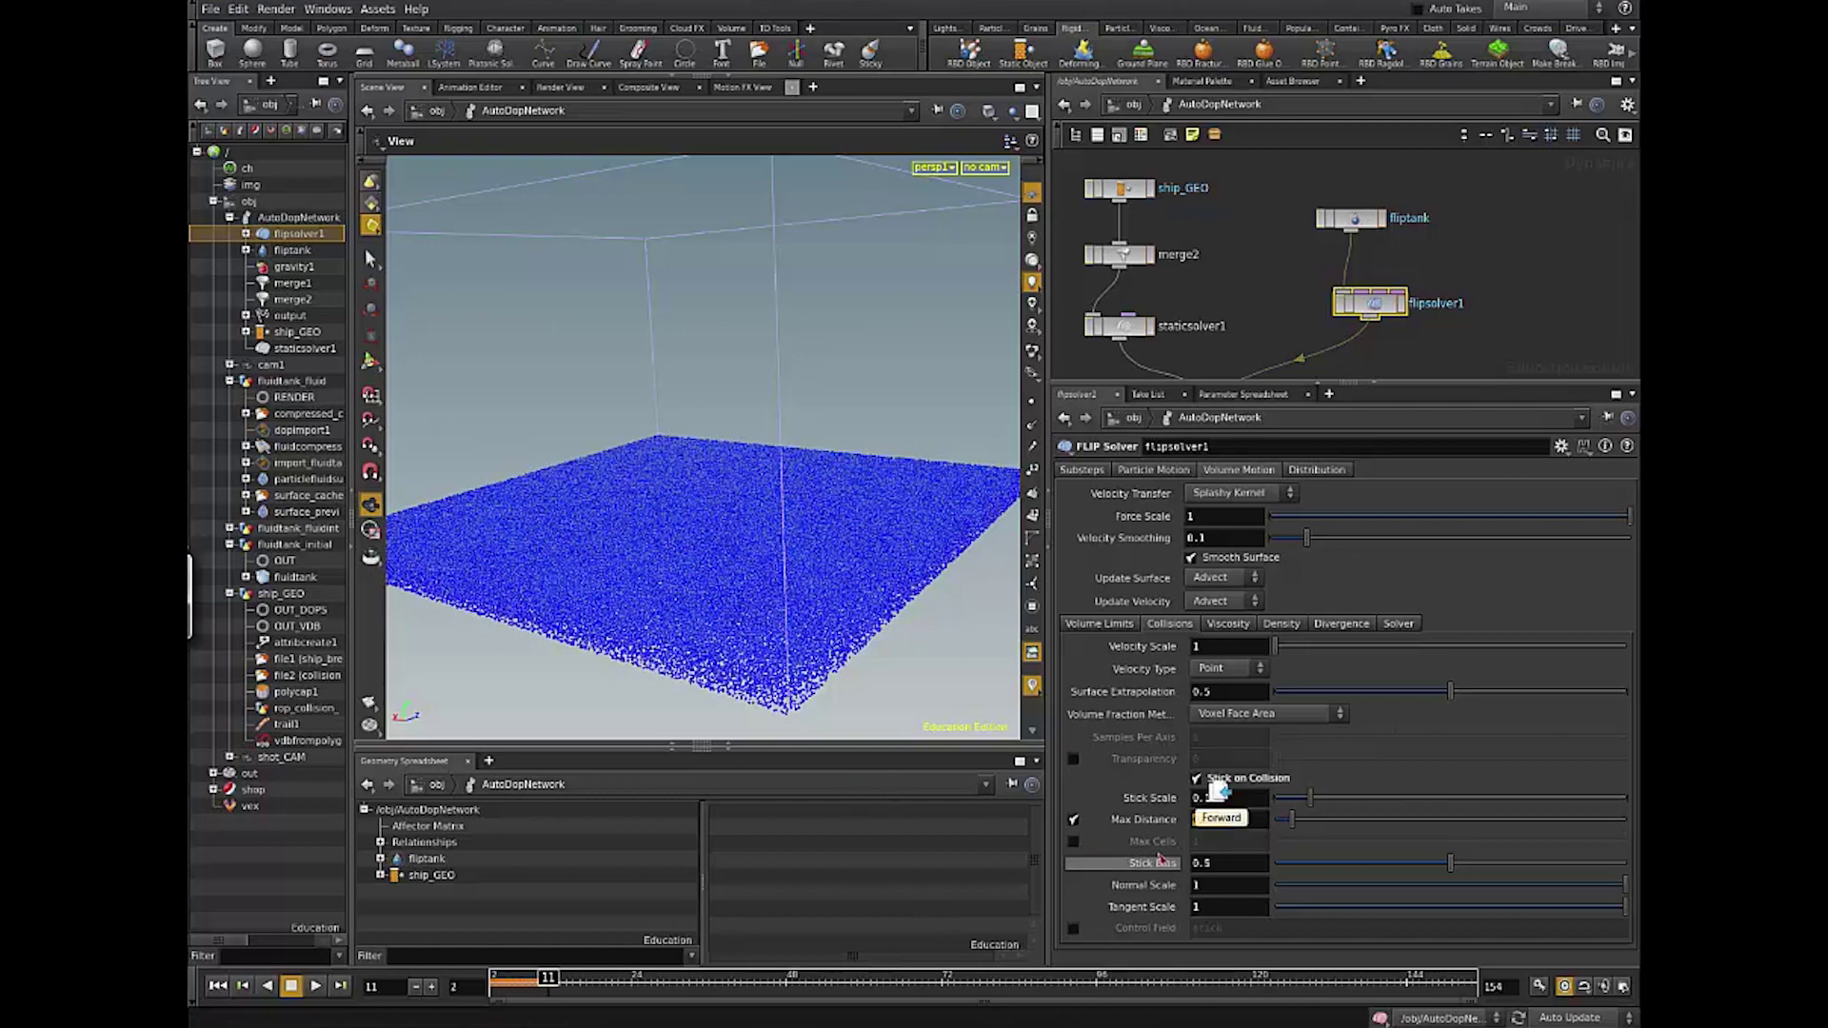
pyautogui.click(1230, 863)
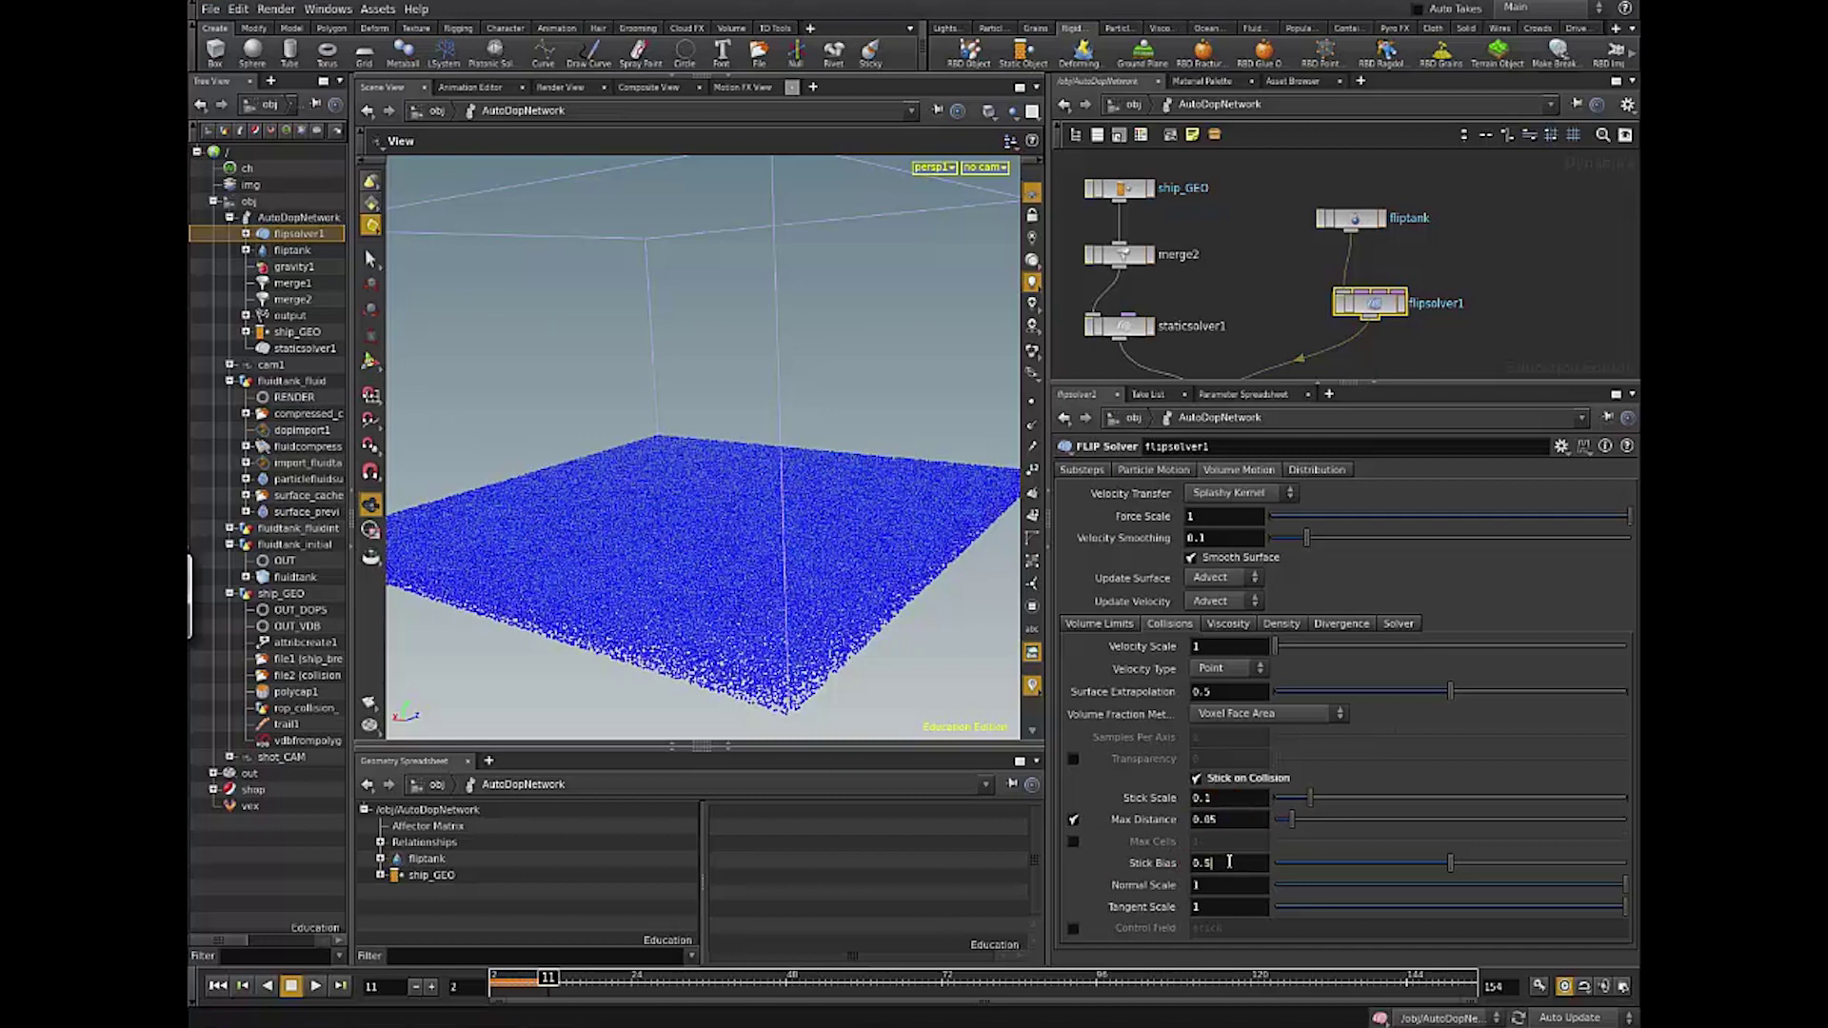
pyautogui.click(1199, 904)
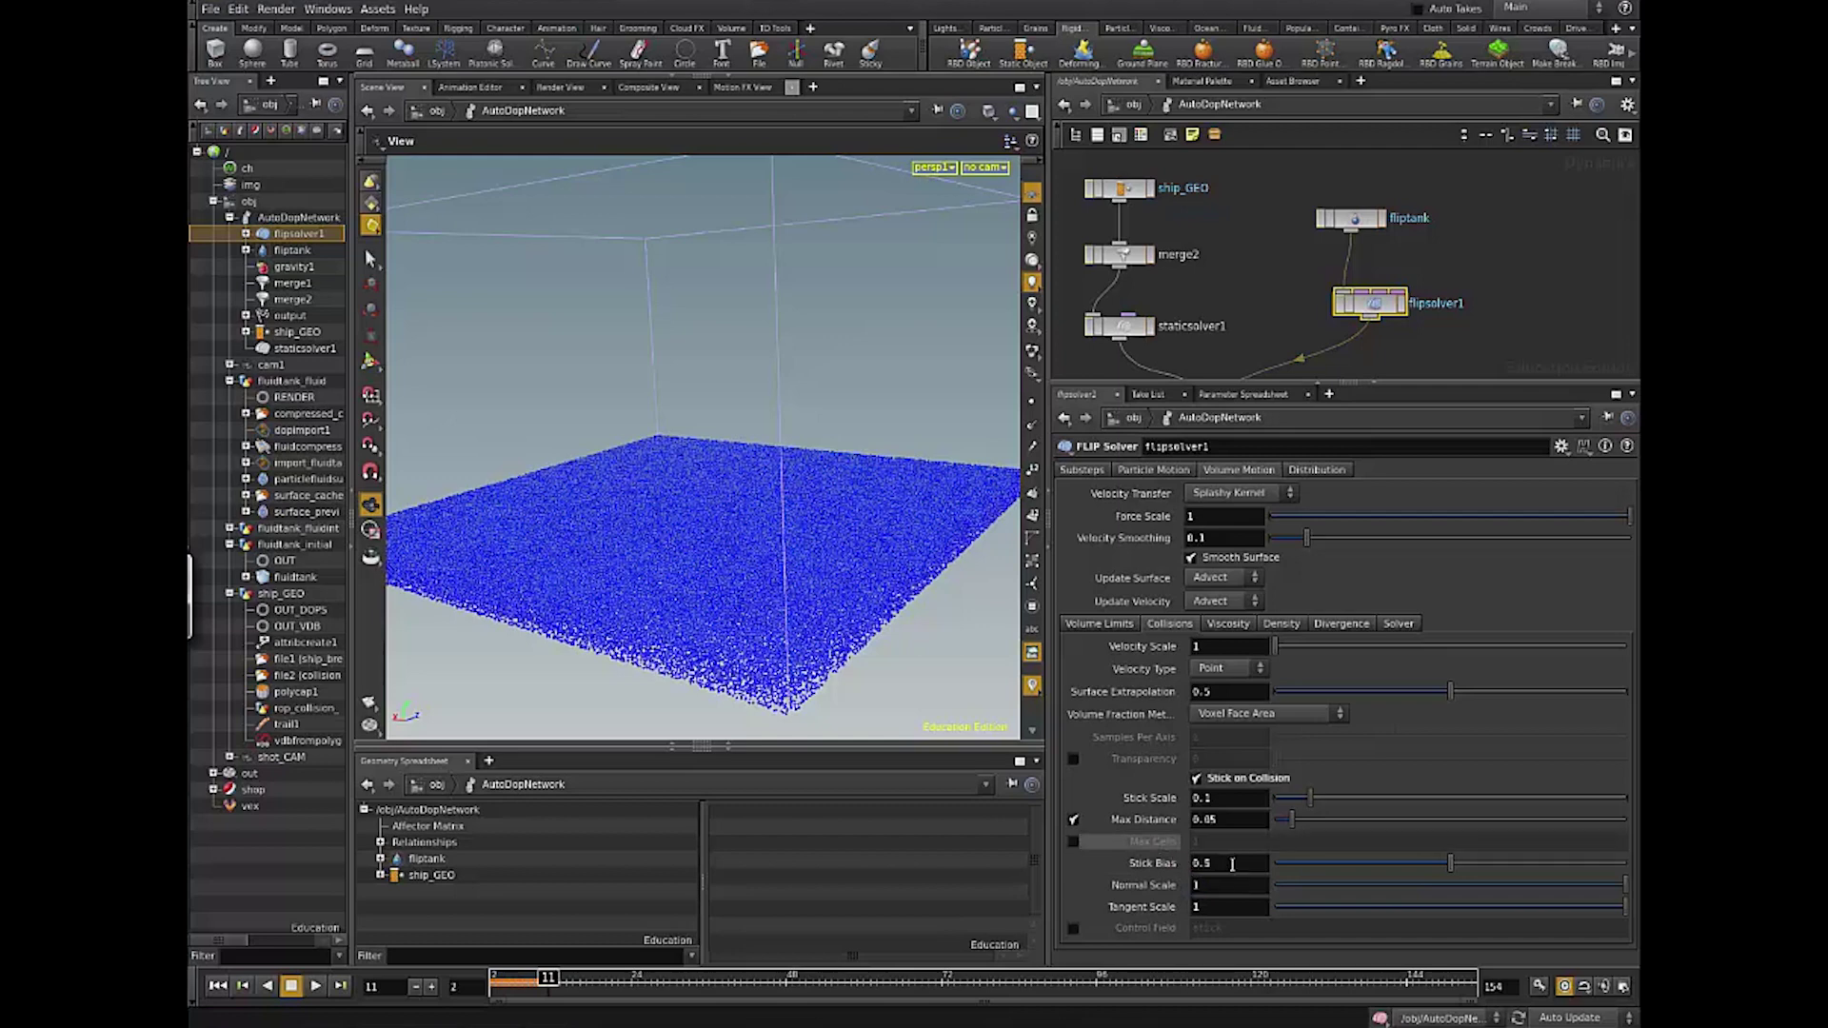
pyautogui.doubleClick(1201, 885)
pyautogui.write('2')
pyautogui.press('Return')
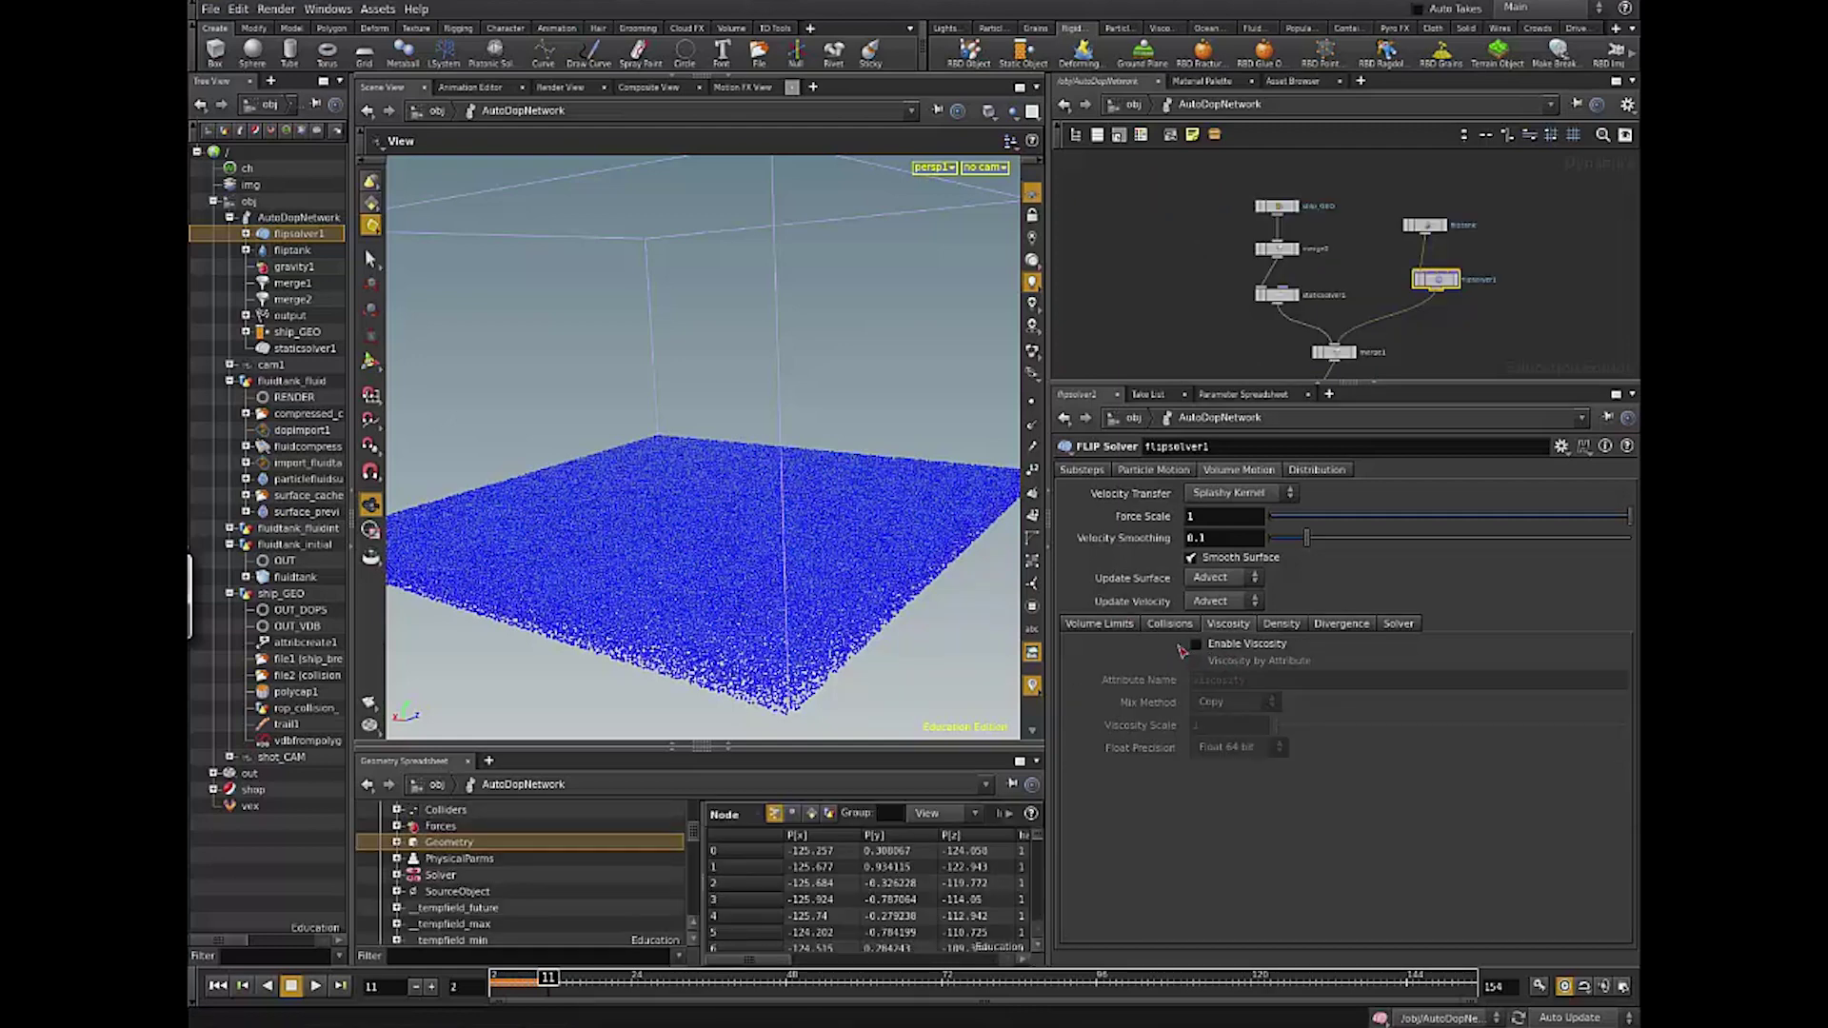
# Step: Check the fliptank object's physical viscosity and turn on Enable Viscosity for the FLIP solver
pyautogui.moveTo(1565, 257); pyautogui.dragTo(1392, 203)
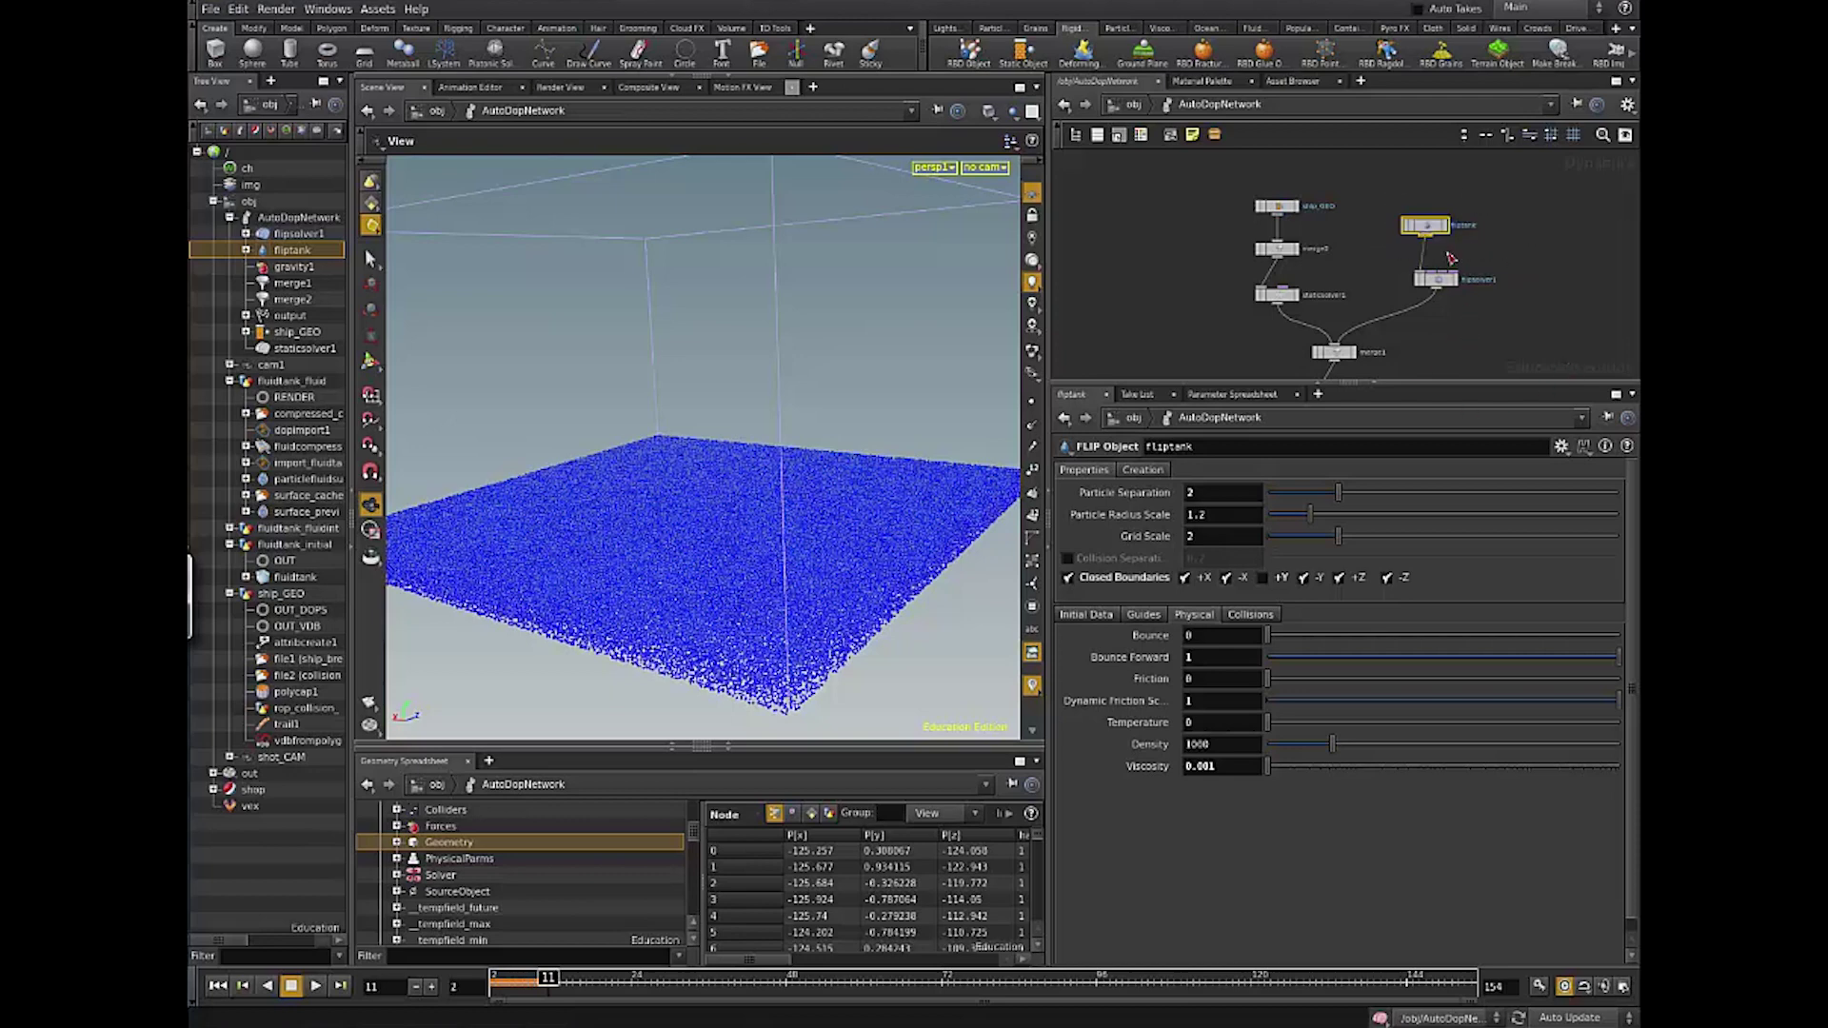
pyautogui.click(1435, 278)
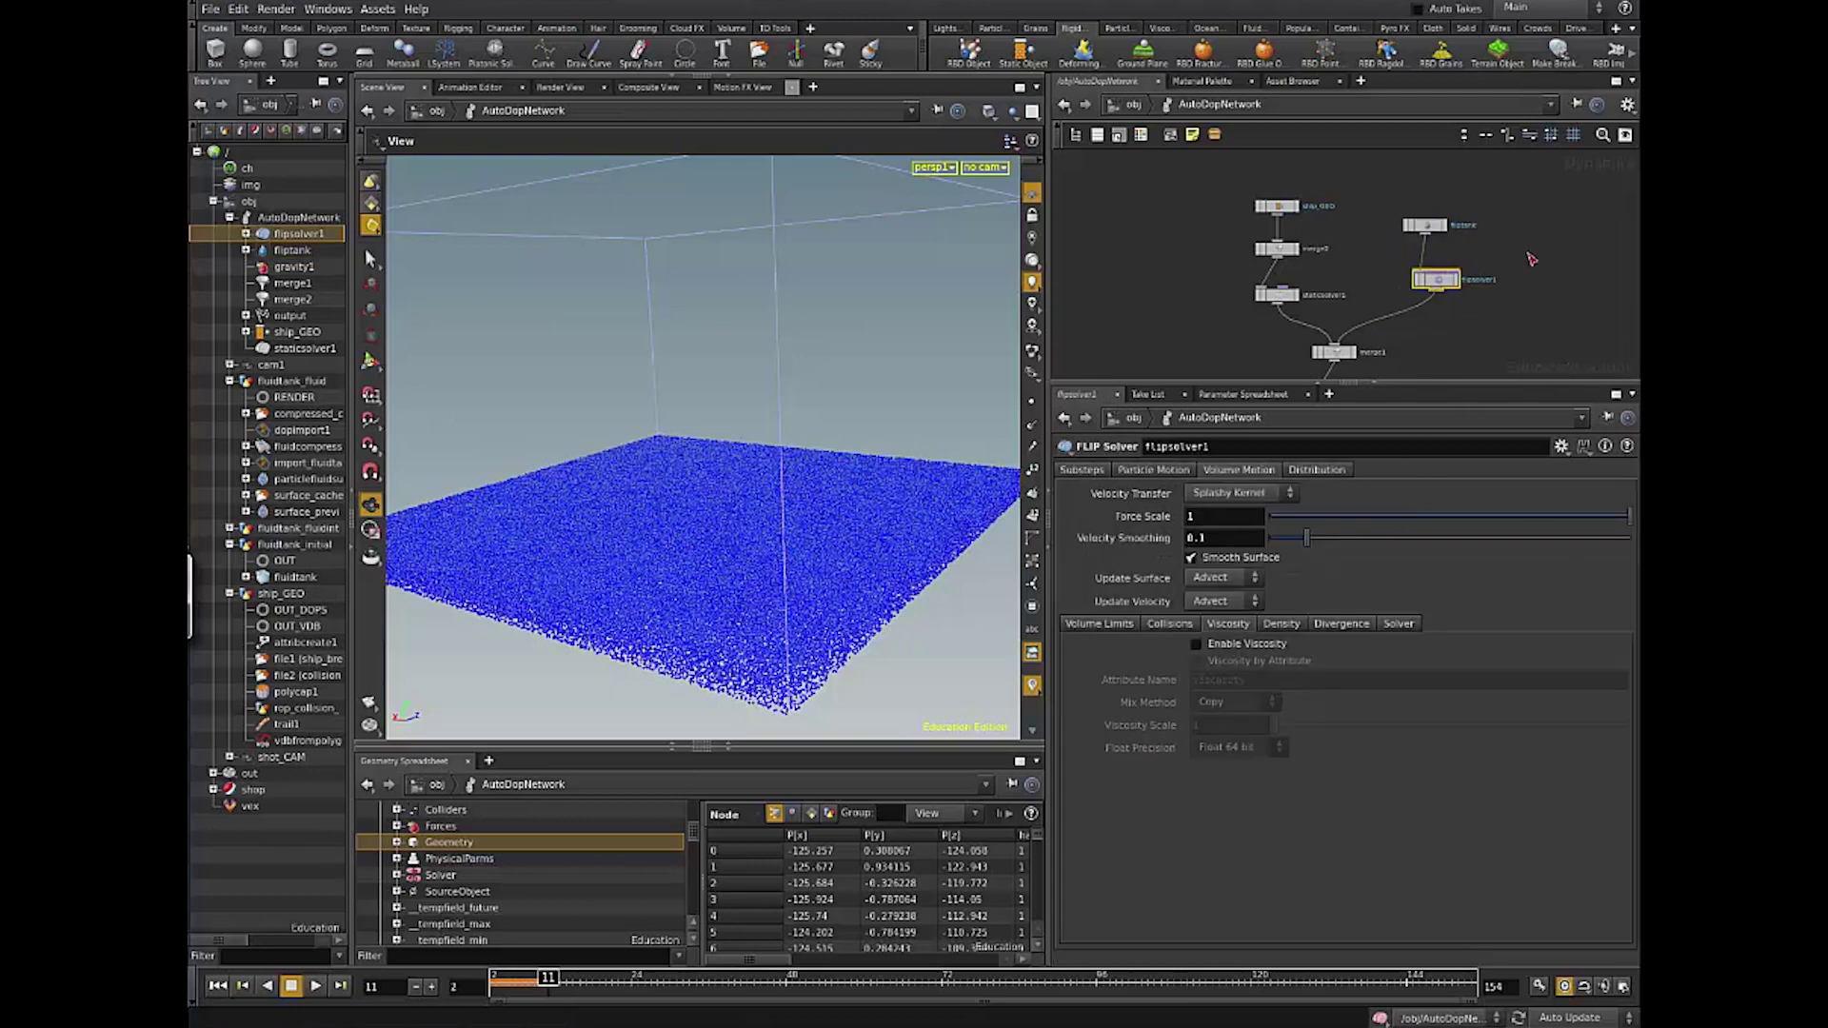
pyautogui.click(1196, 644)
# Step: Find the fluid's viscosity field in the simulation data and examine its properties, including its datatype
pyautogui.moveTo(1044, 842); pyautogui.dragTo(1059, 888)
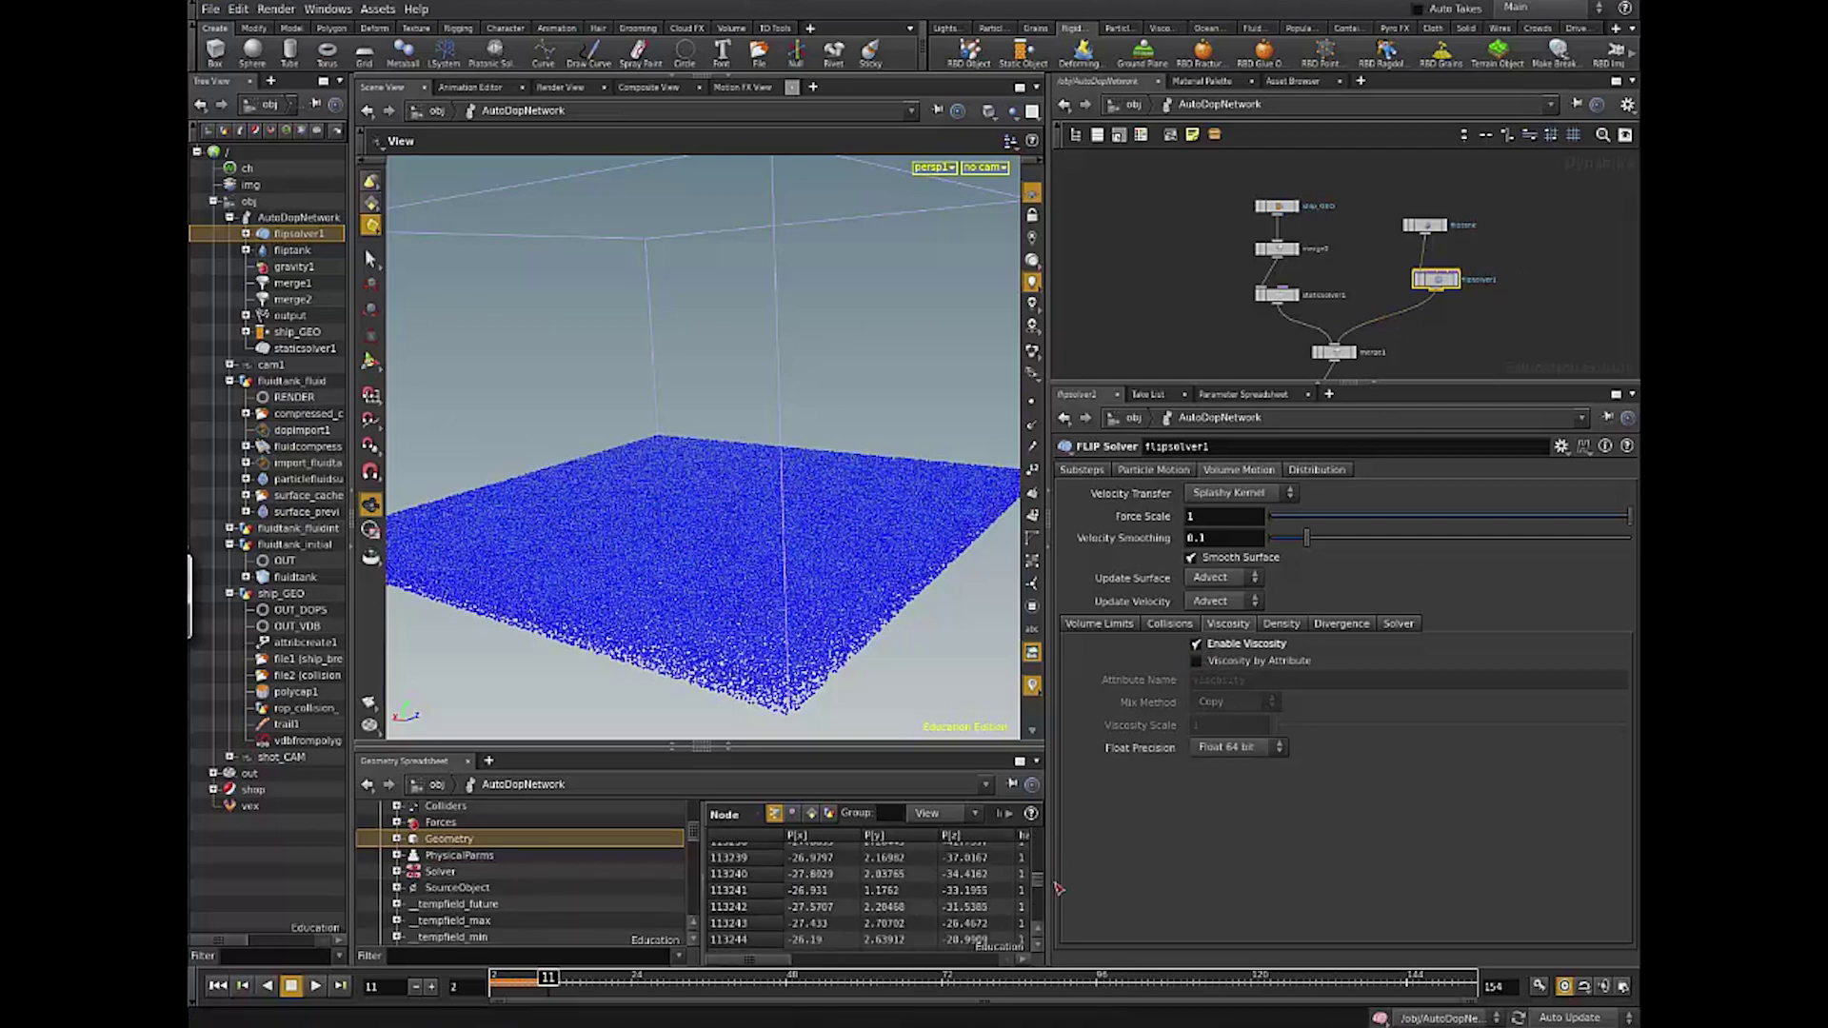
pyautogui.moveTo(694, 842); pyautogui.dragTo(694, 882)
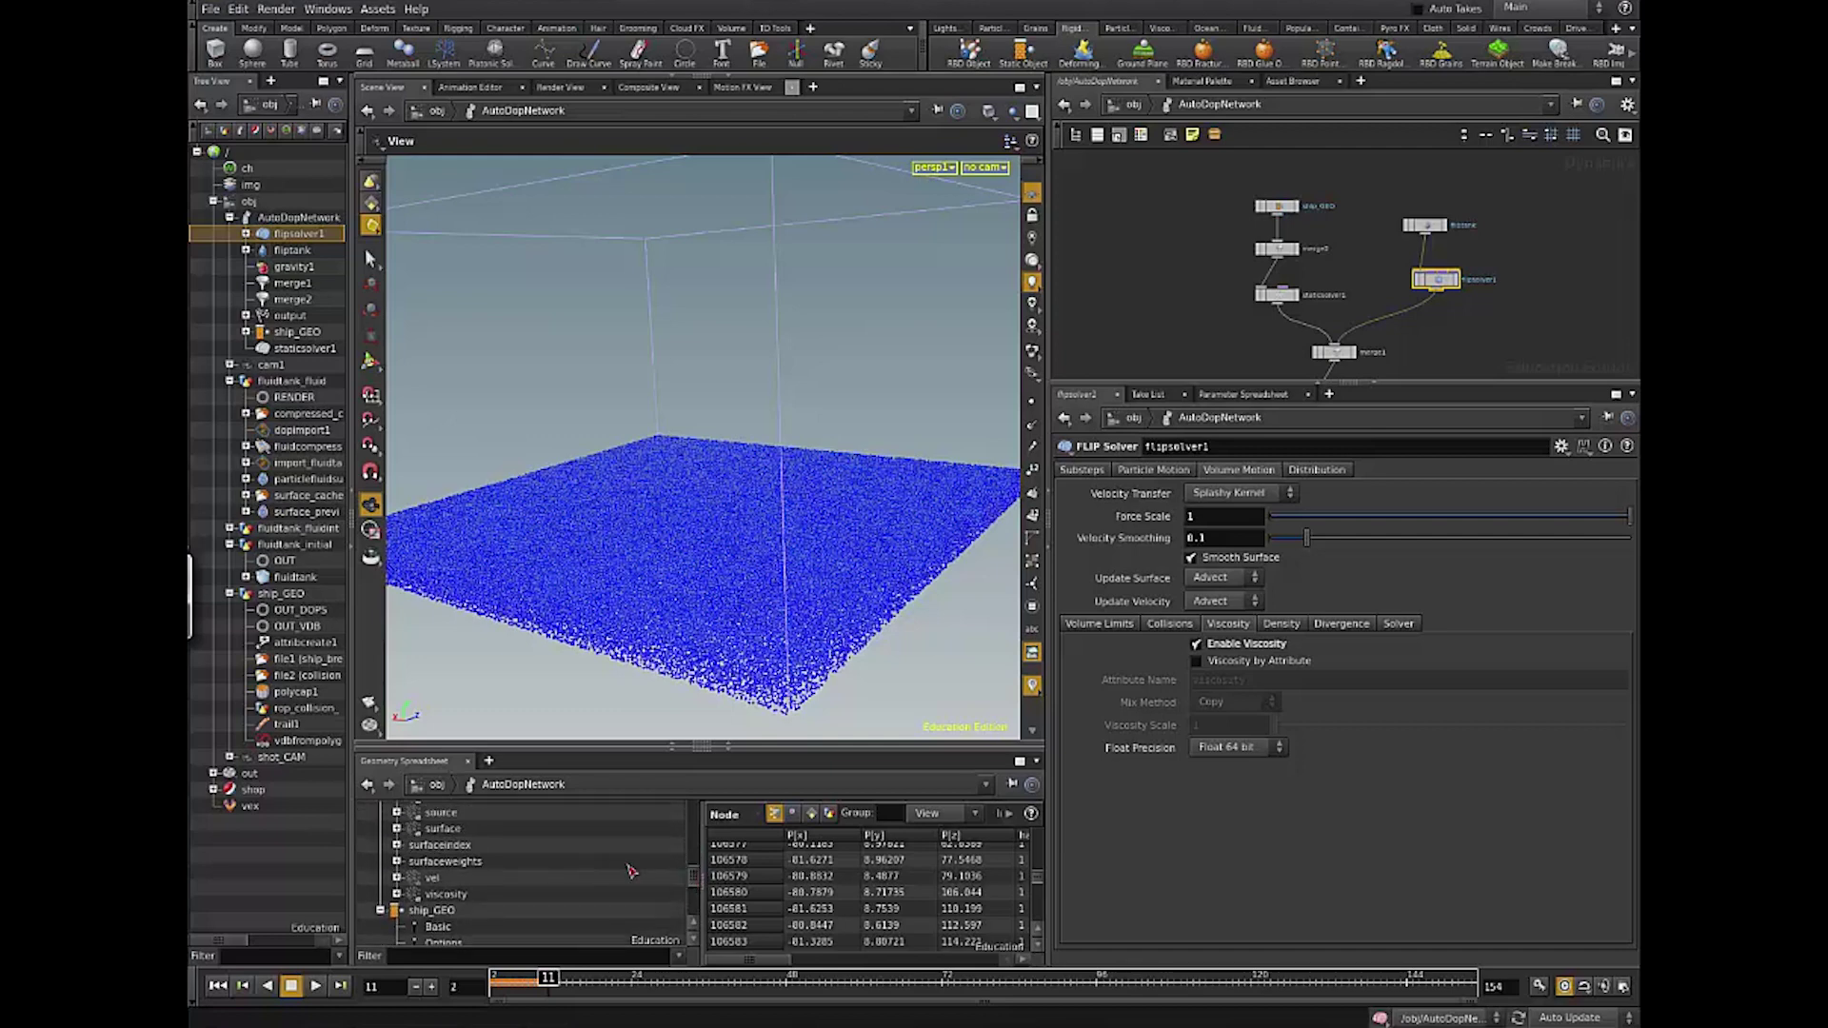
pyautogui.click(433, 894)
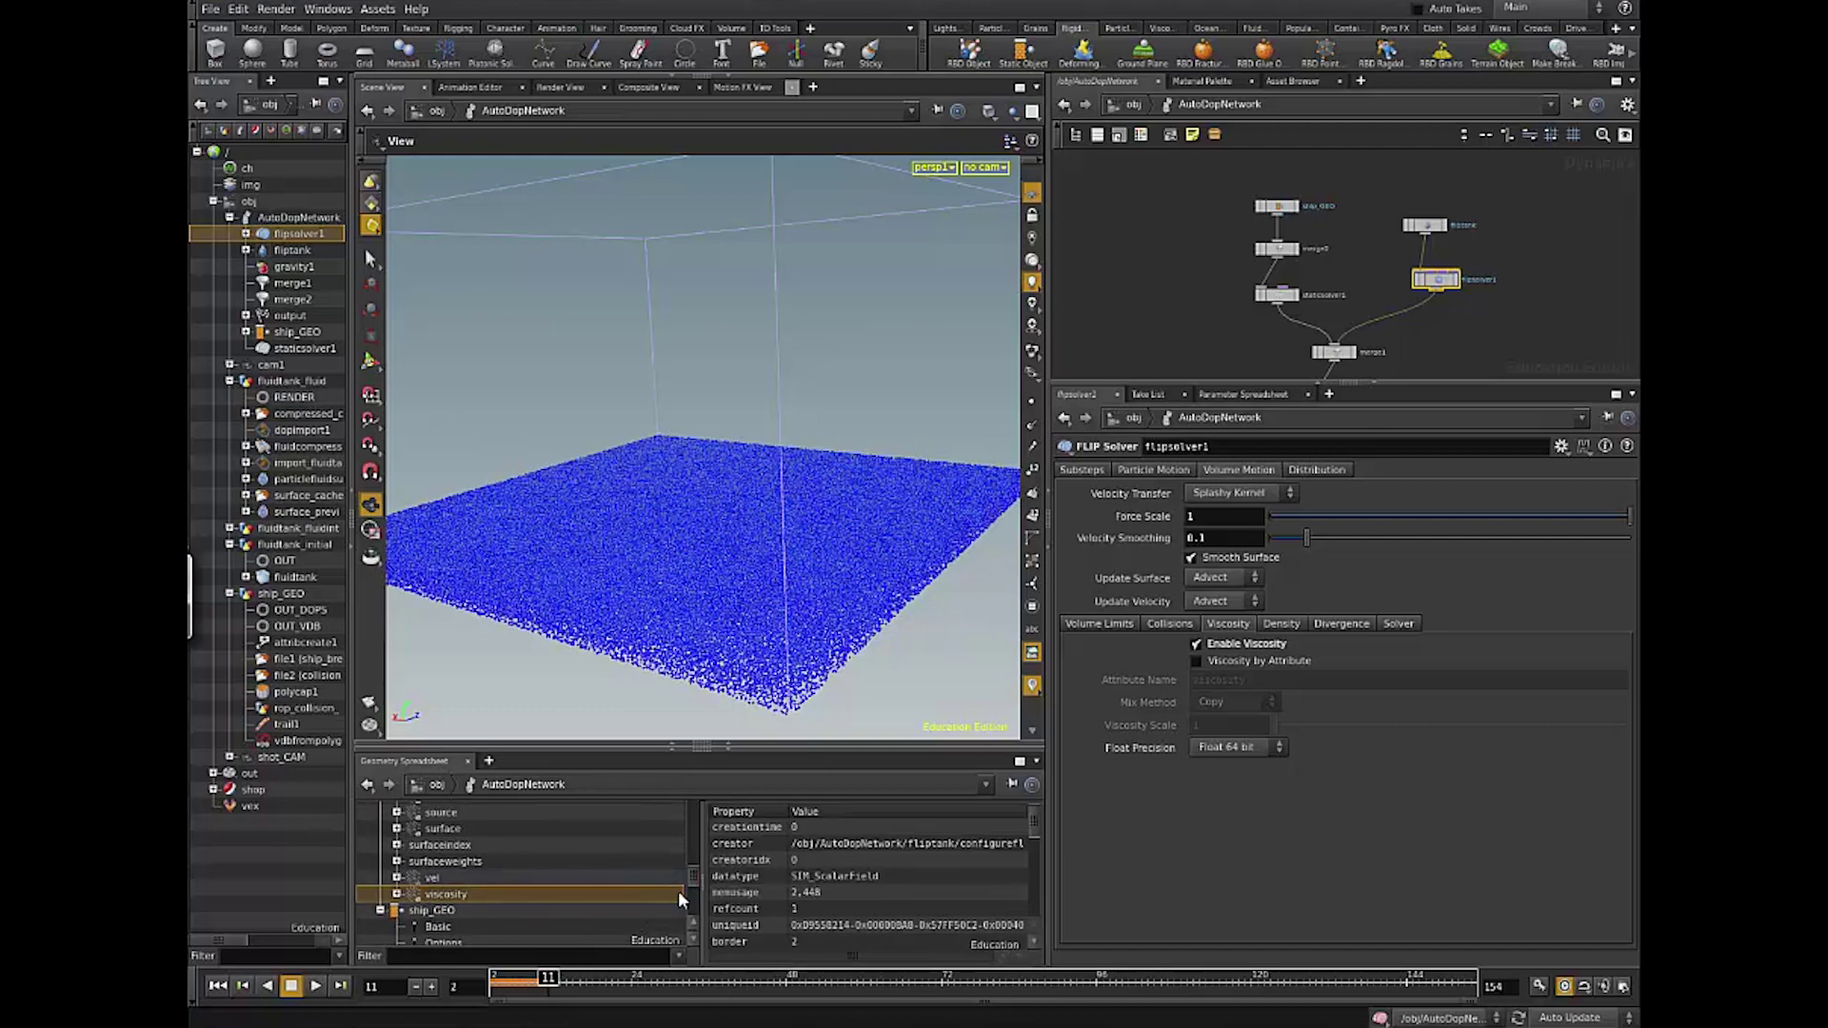
pyautogui.moveTo(692, 875); pyautogui.dragTo(692, 893)
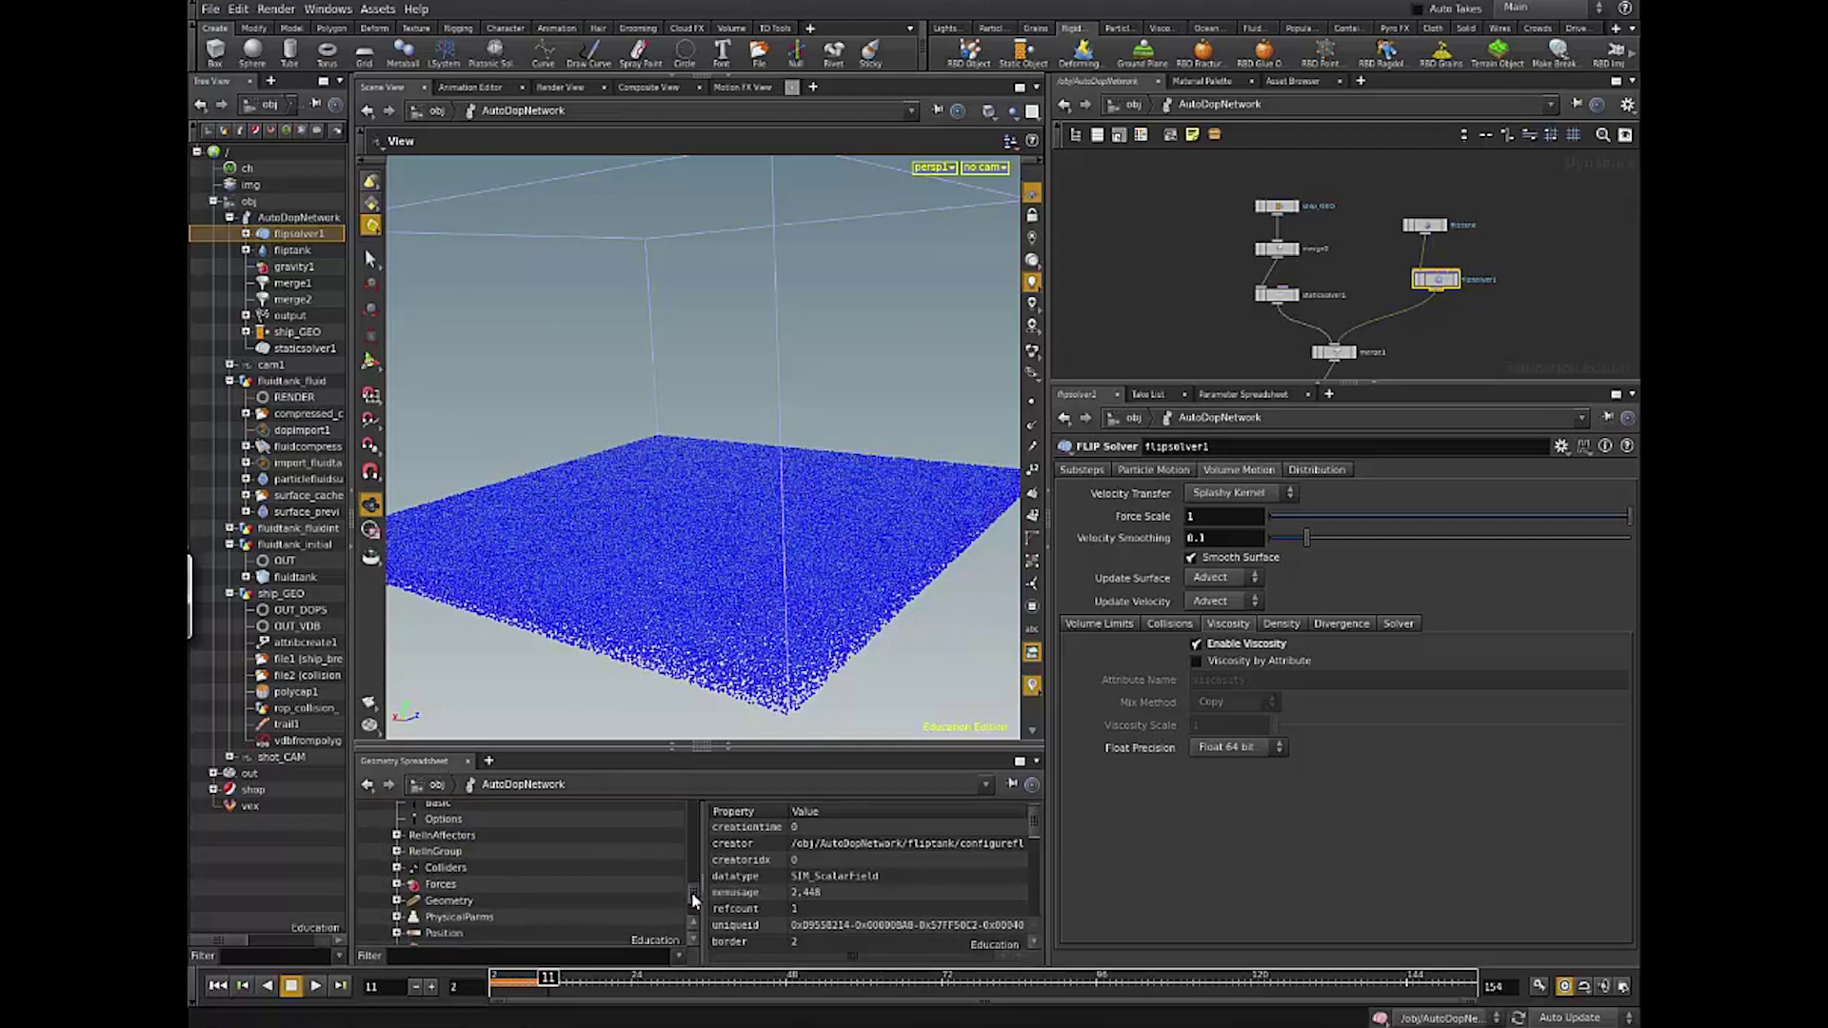
pyautogui.click(823, 881)
# Step: Look at the gravity force connected below the merge node and return to the FLIP solver's settings
pyautogui.moveTo(1540, 288); pyautogui.dragTo(1527, 282, button='middle')
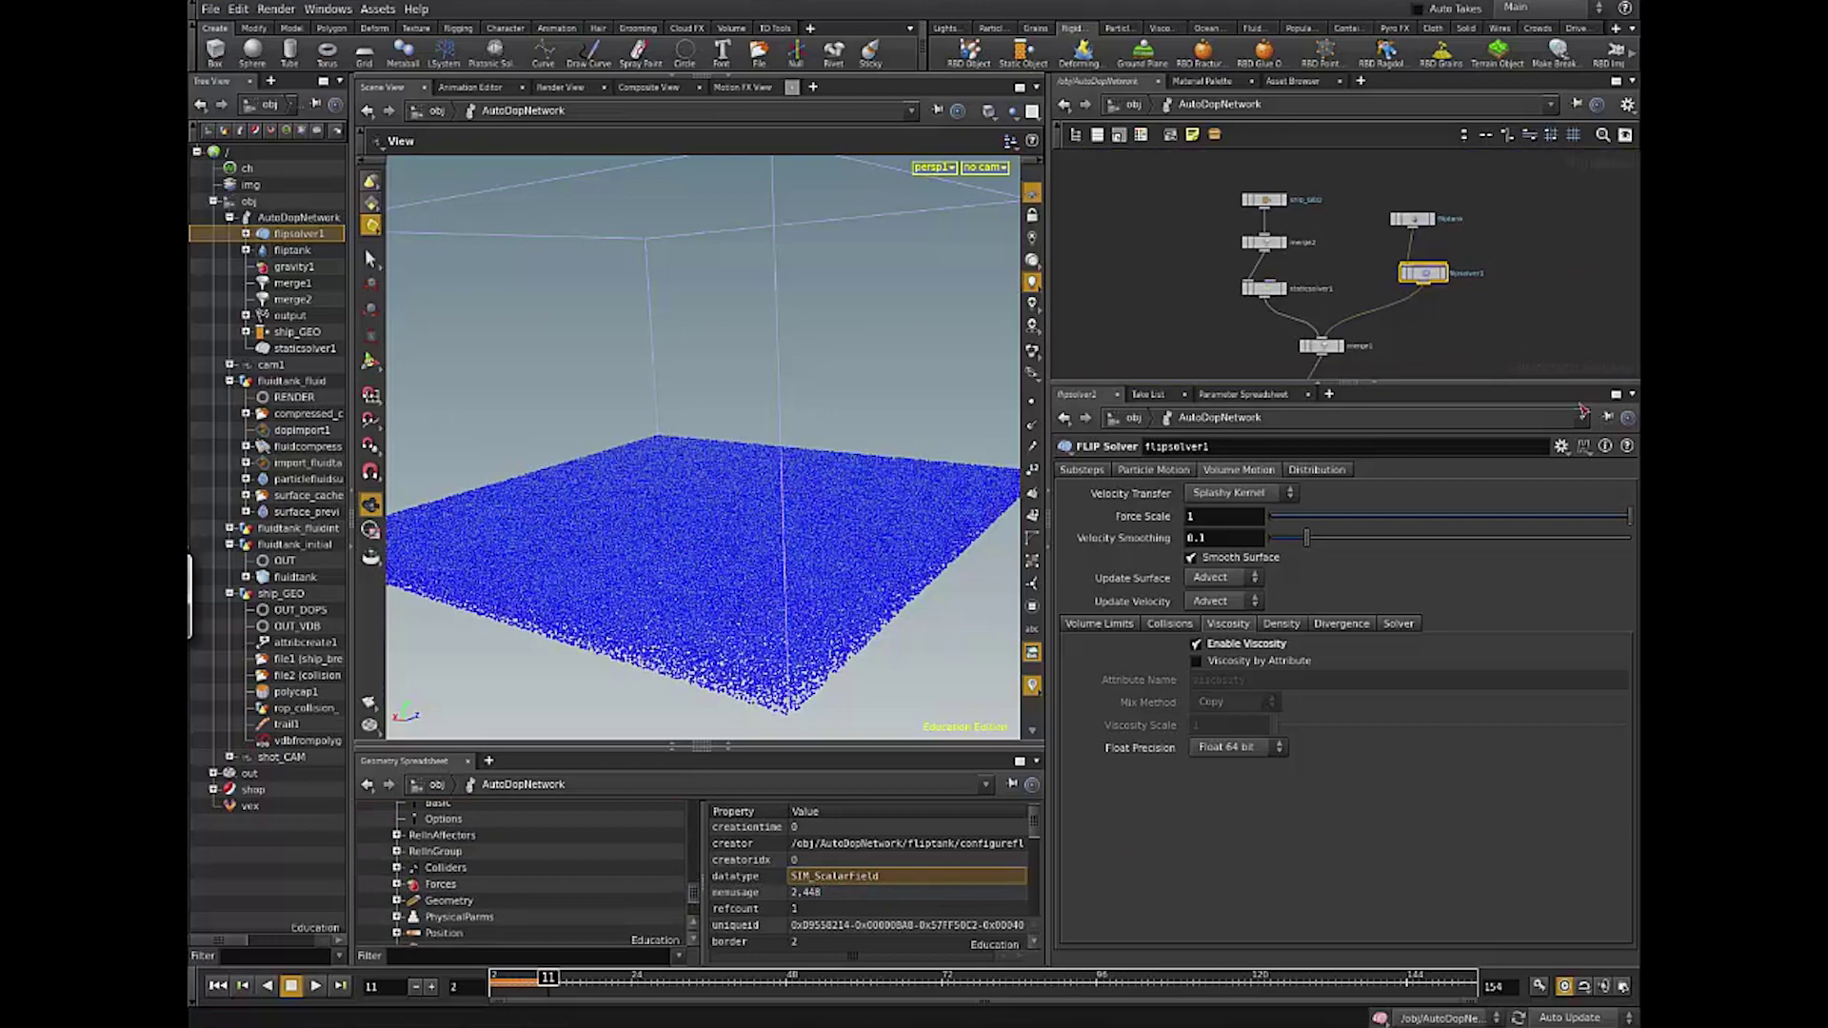
pyautogui.moveTo(1457, 343); pyautogui.dragTo(1426, 338, button='middle')
pyautogui.moveTo(1539, 337); pyautogui.dragTo(1239, 368)
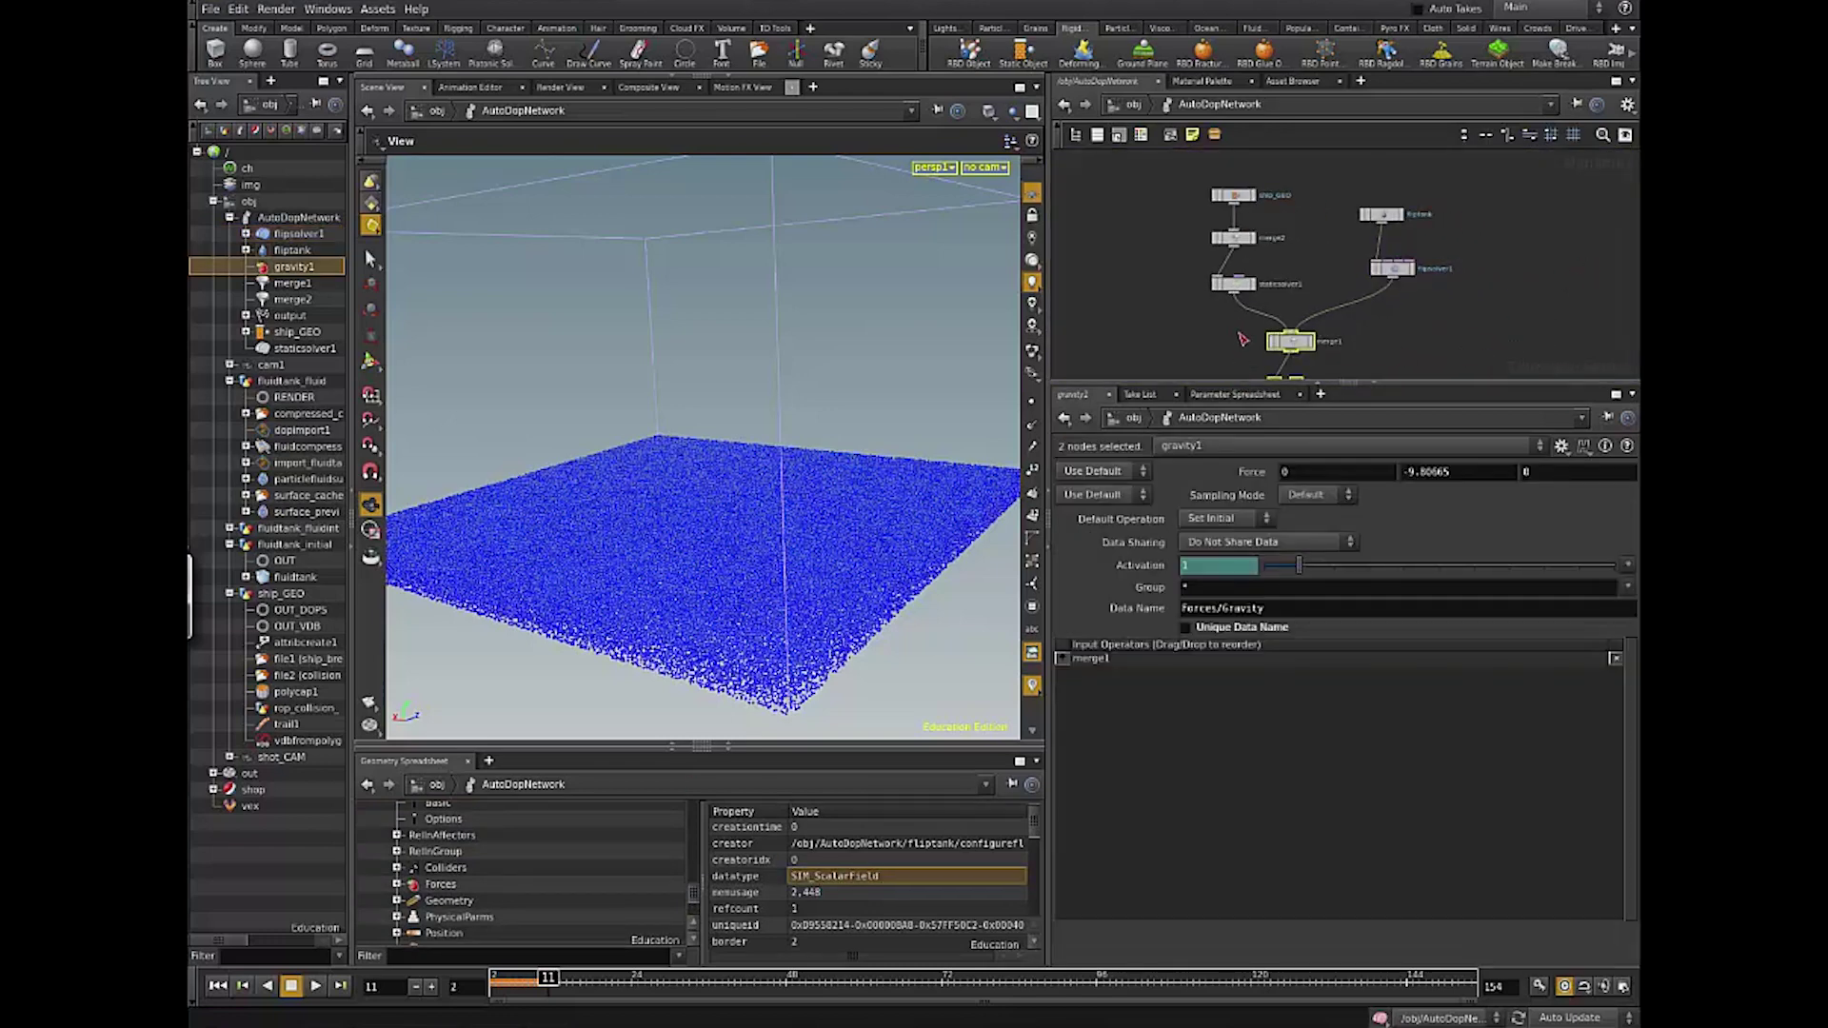
pyautogui.click(1240, 342)
pyautogui.moveTo(1464, 371); pyautogui.dragTo(1459, 343, button='middle')
pyautogui.click(1376, 240)
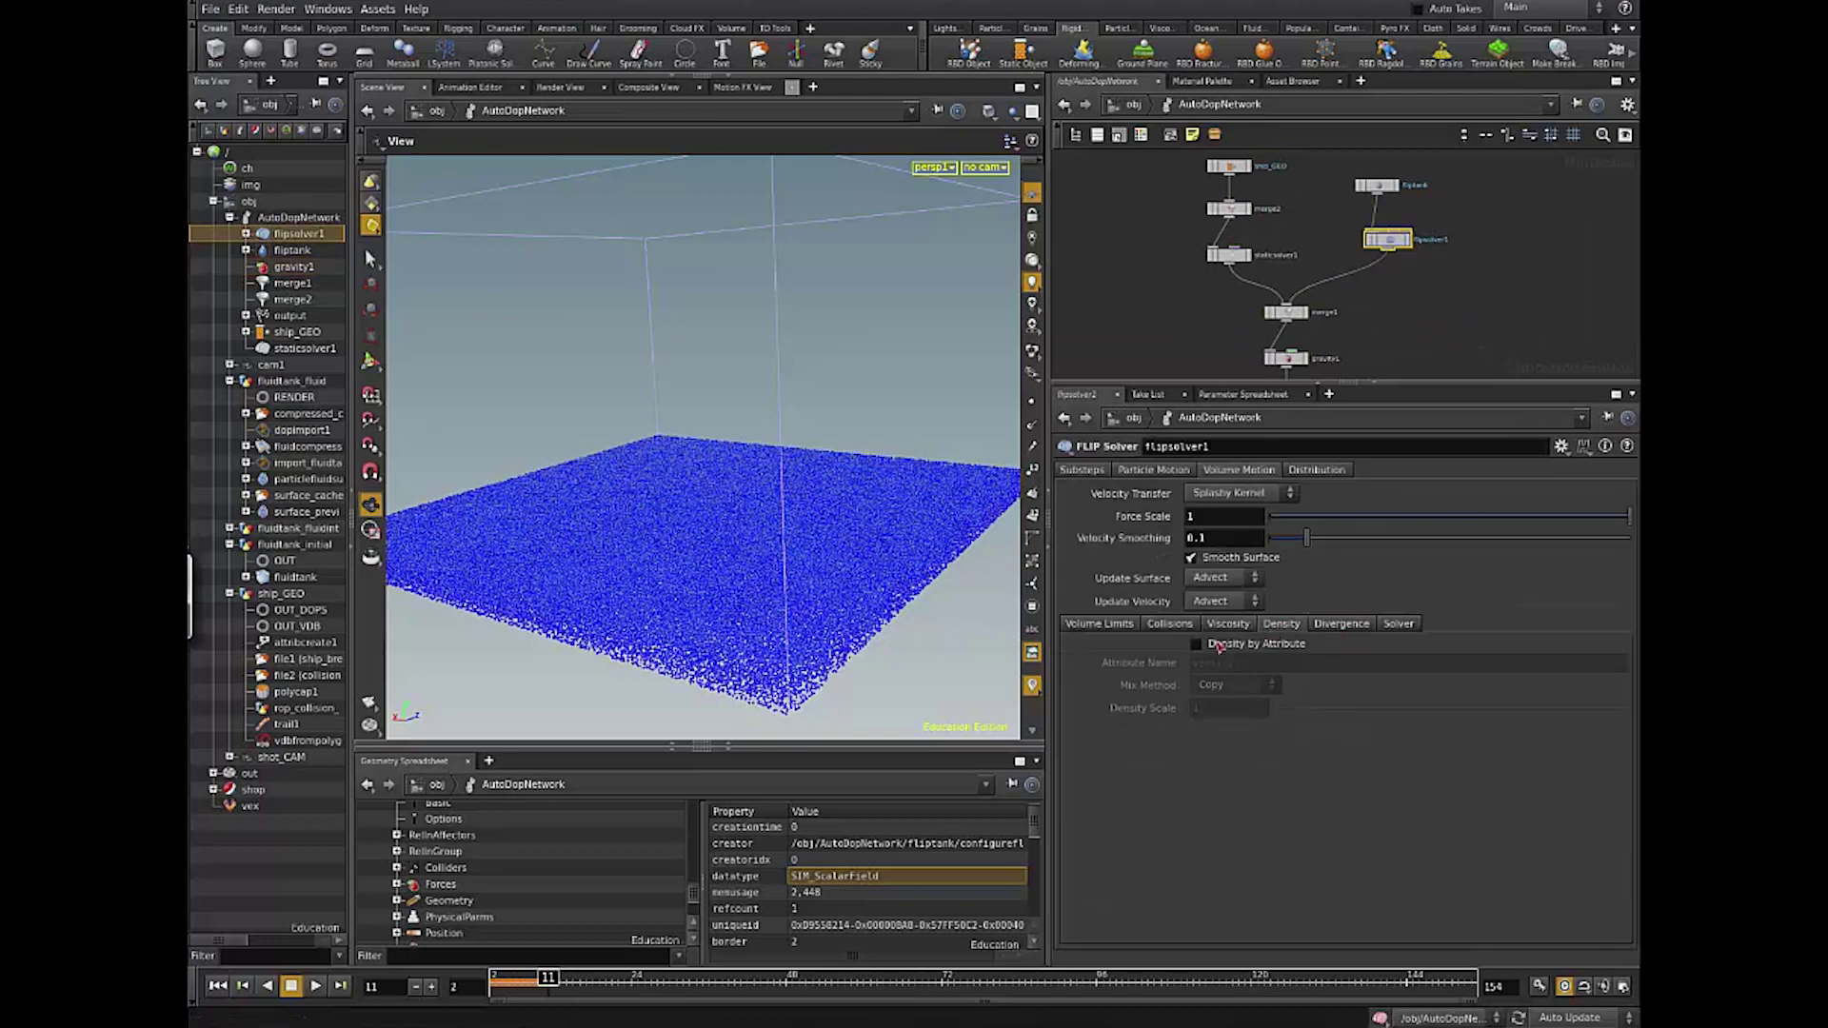
# Step: Check the FLIP solver's Divergence and Solver settings for volume motion, focusing on Feedback Scale
pyautogui.click(1341, 625)
pyautogui.click(1399, 625)
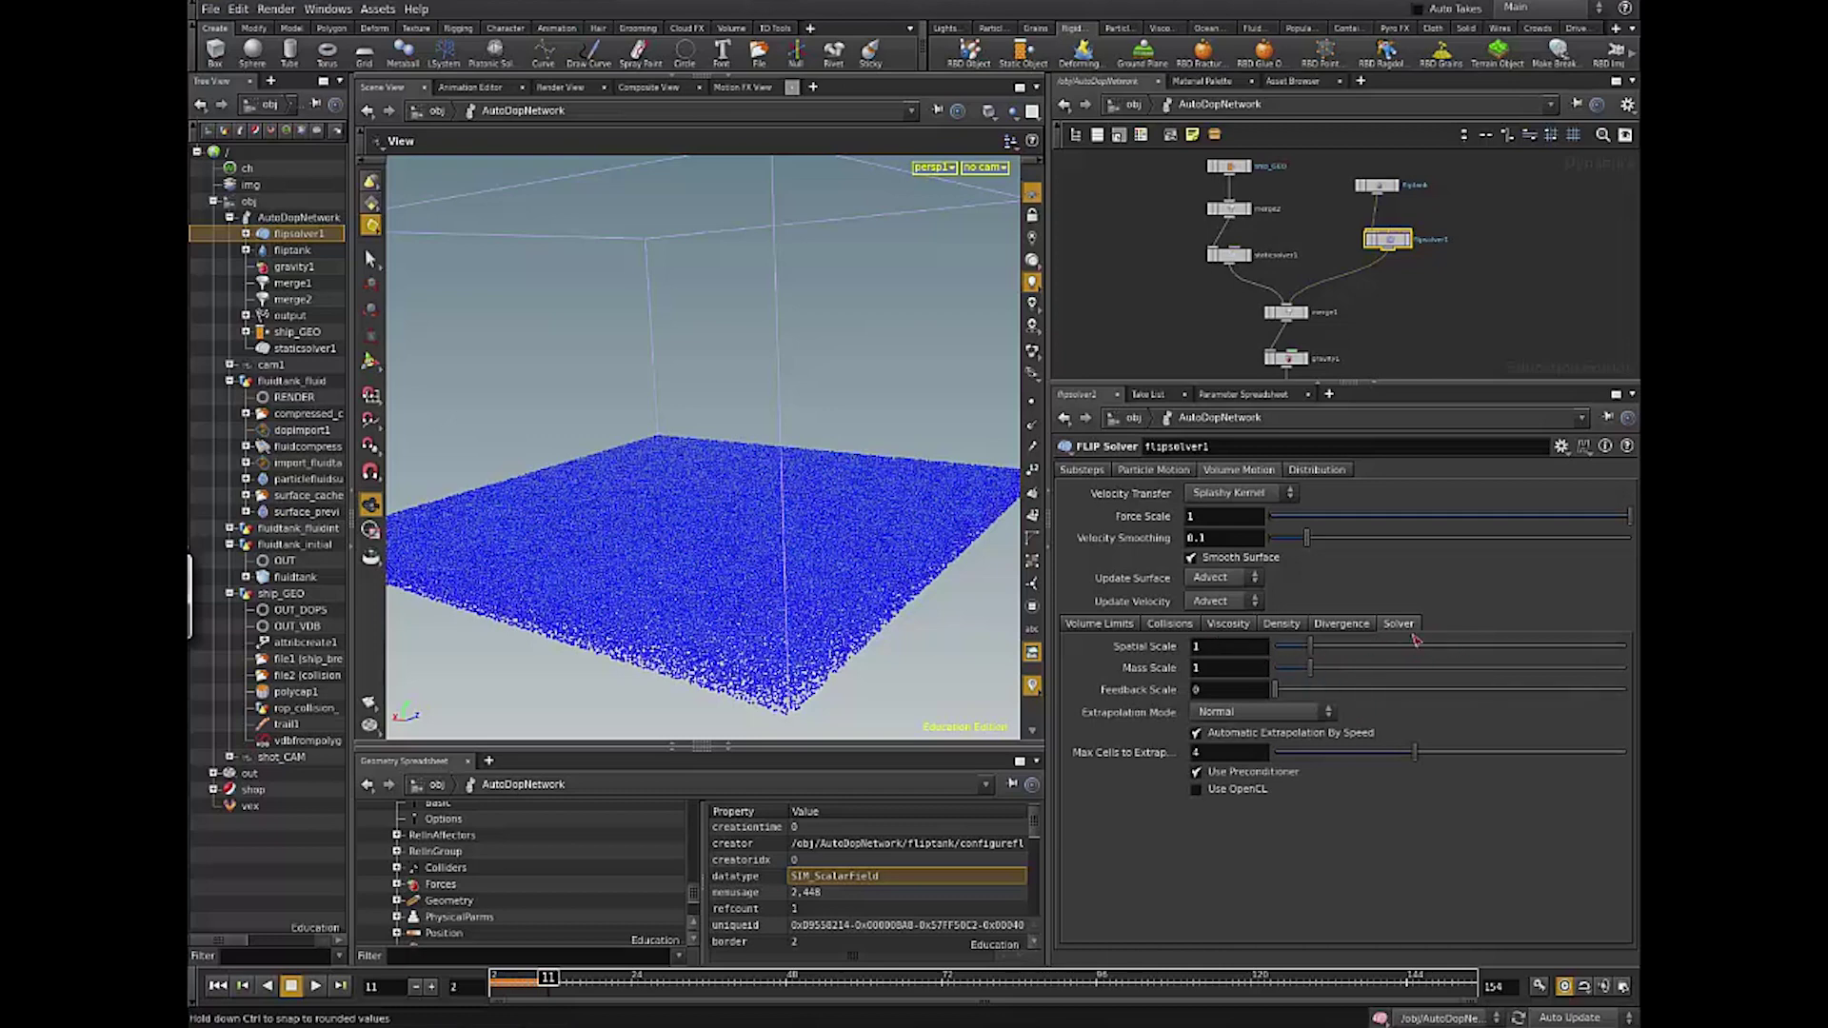
pyautogui.doubleClick(1197, 689)
pyautogui.moveTo(323, 1024)
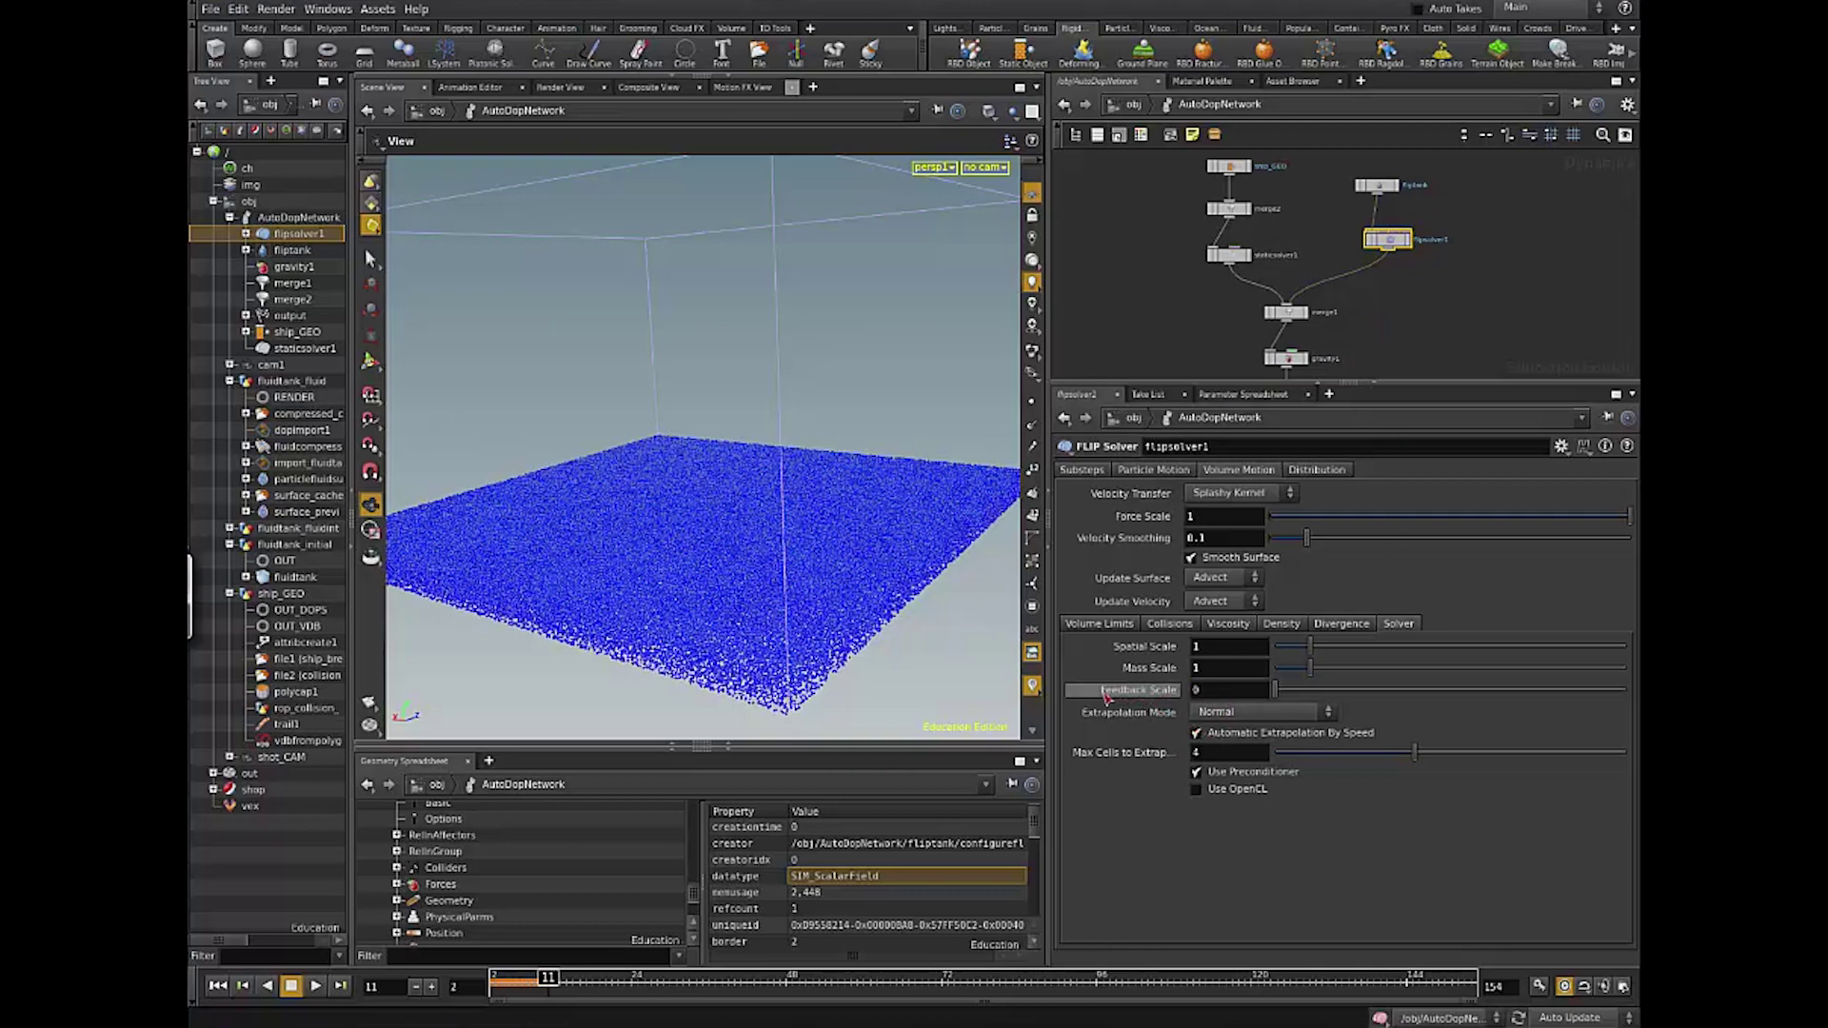
pyautogui.moveTo(1093, 702)
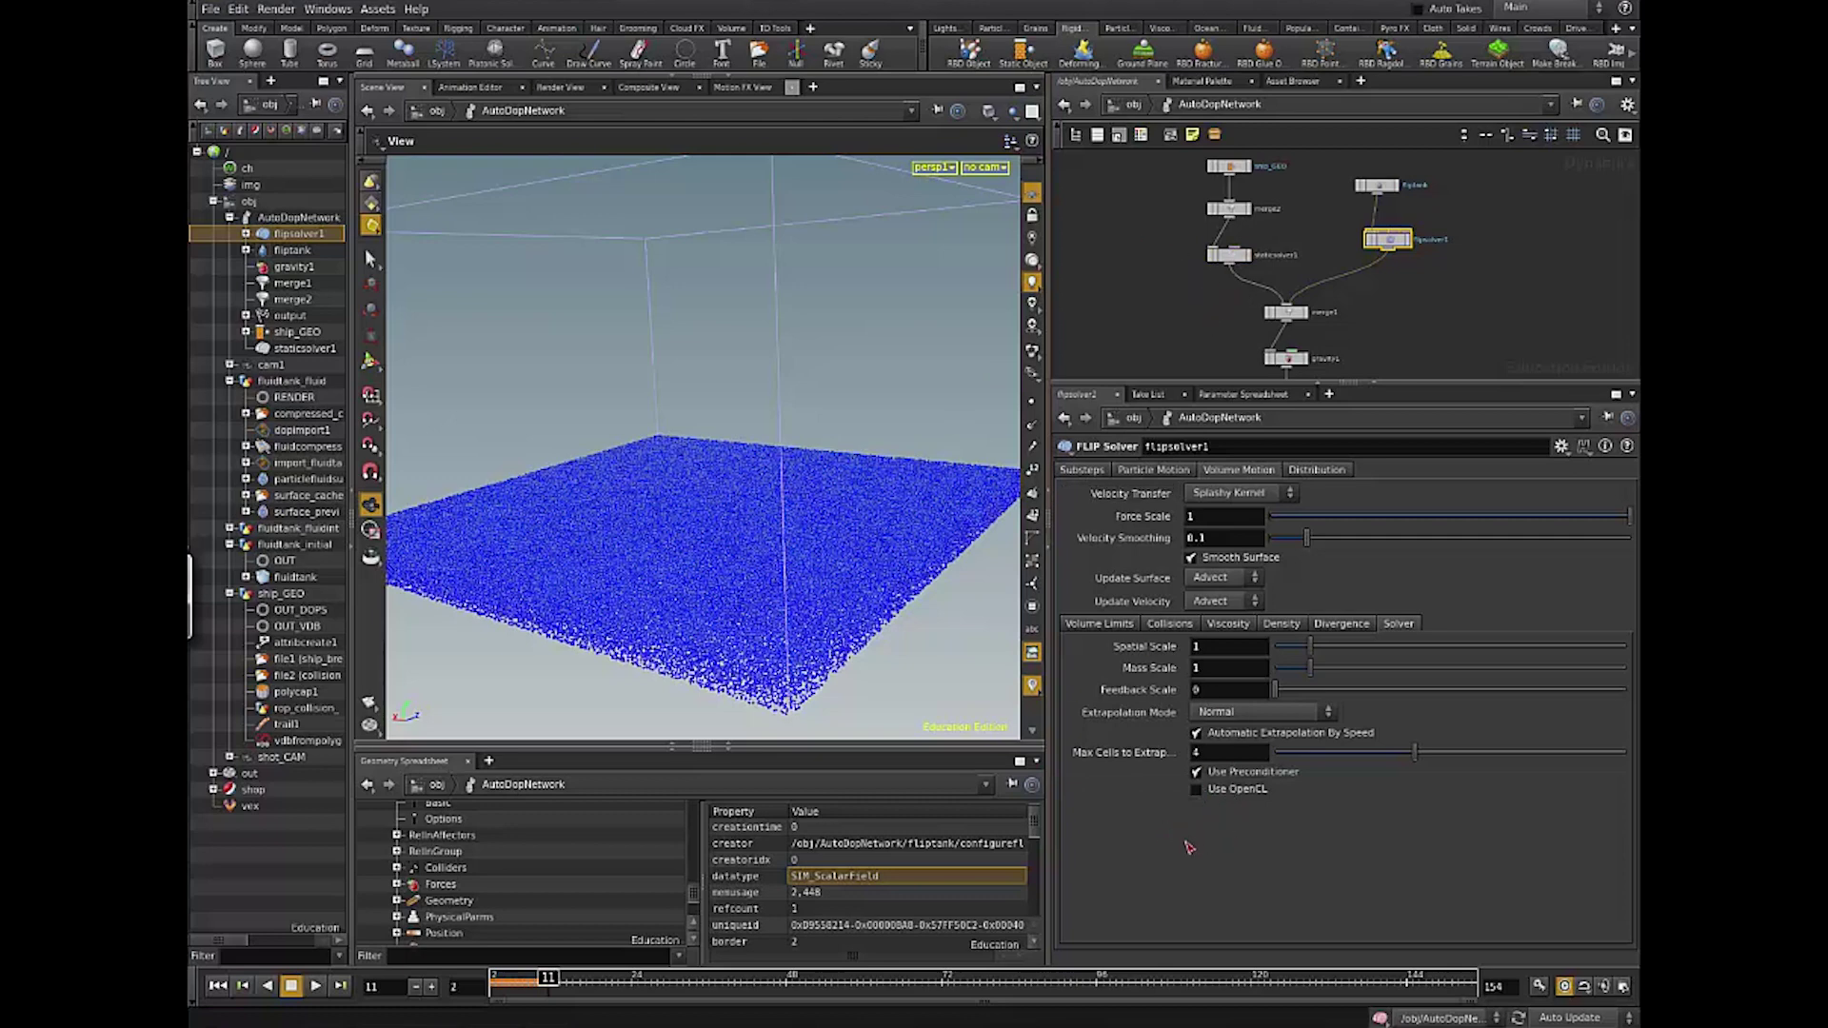
# Step: Look through shot_CAM in the viewport and review the flipbook of the ship simulation
pyautogui.moveTo(1475, 321); pyautogui.dragTo(1474, 298, button='middle')
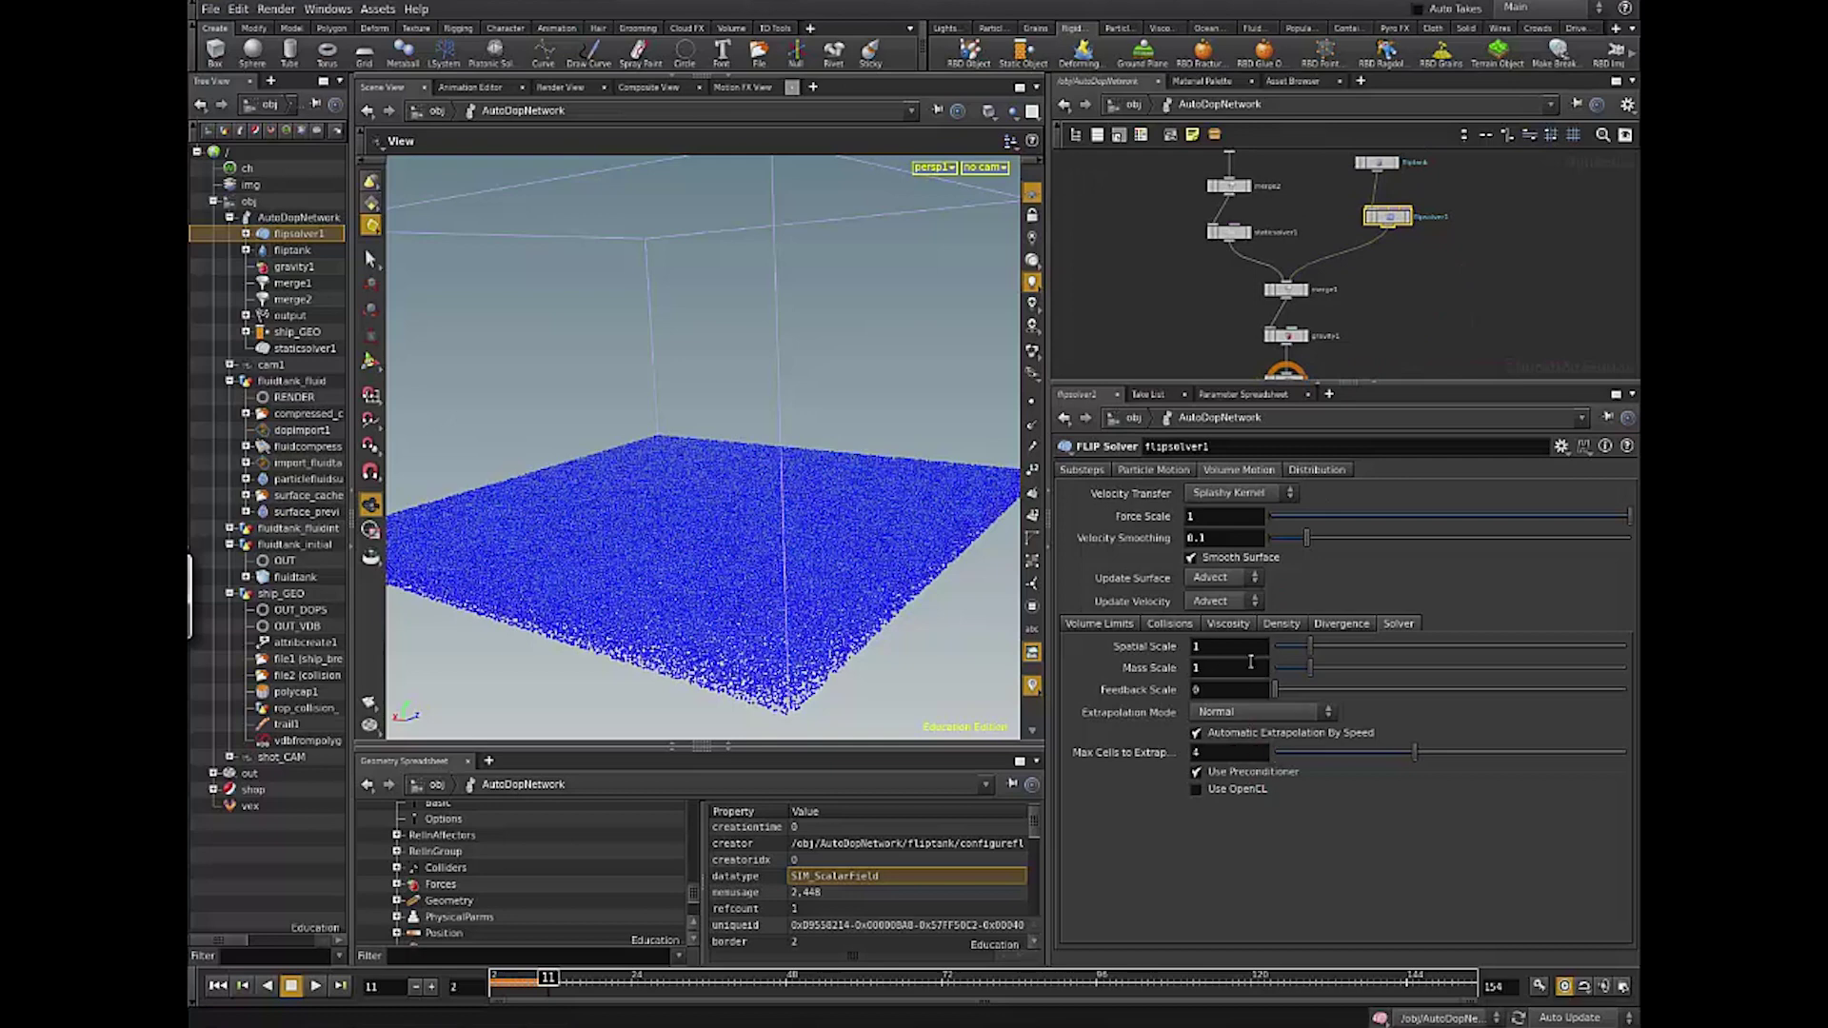
pyautogui.moveTo(1428, 286); pyautogui.dragTo(1427, 255, button='middle')
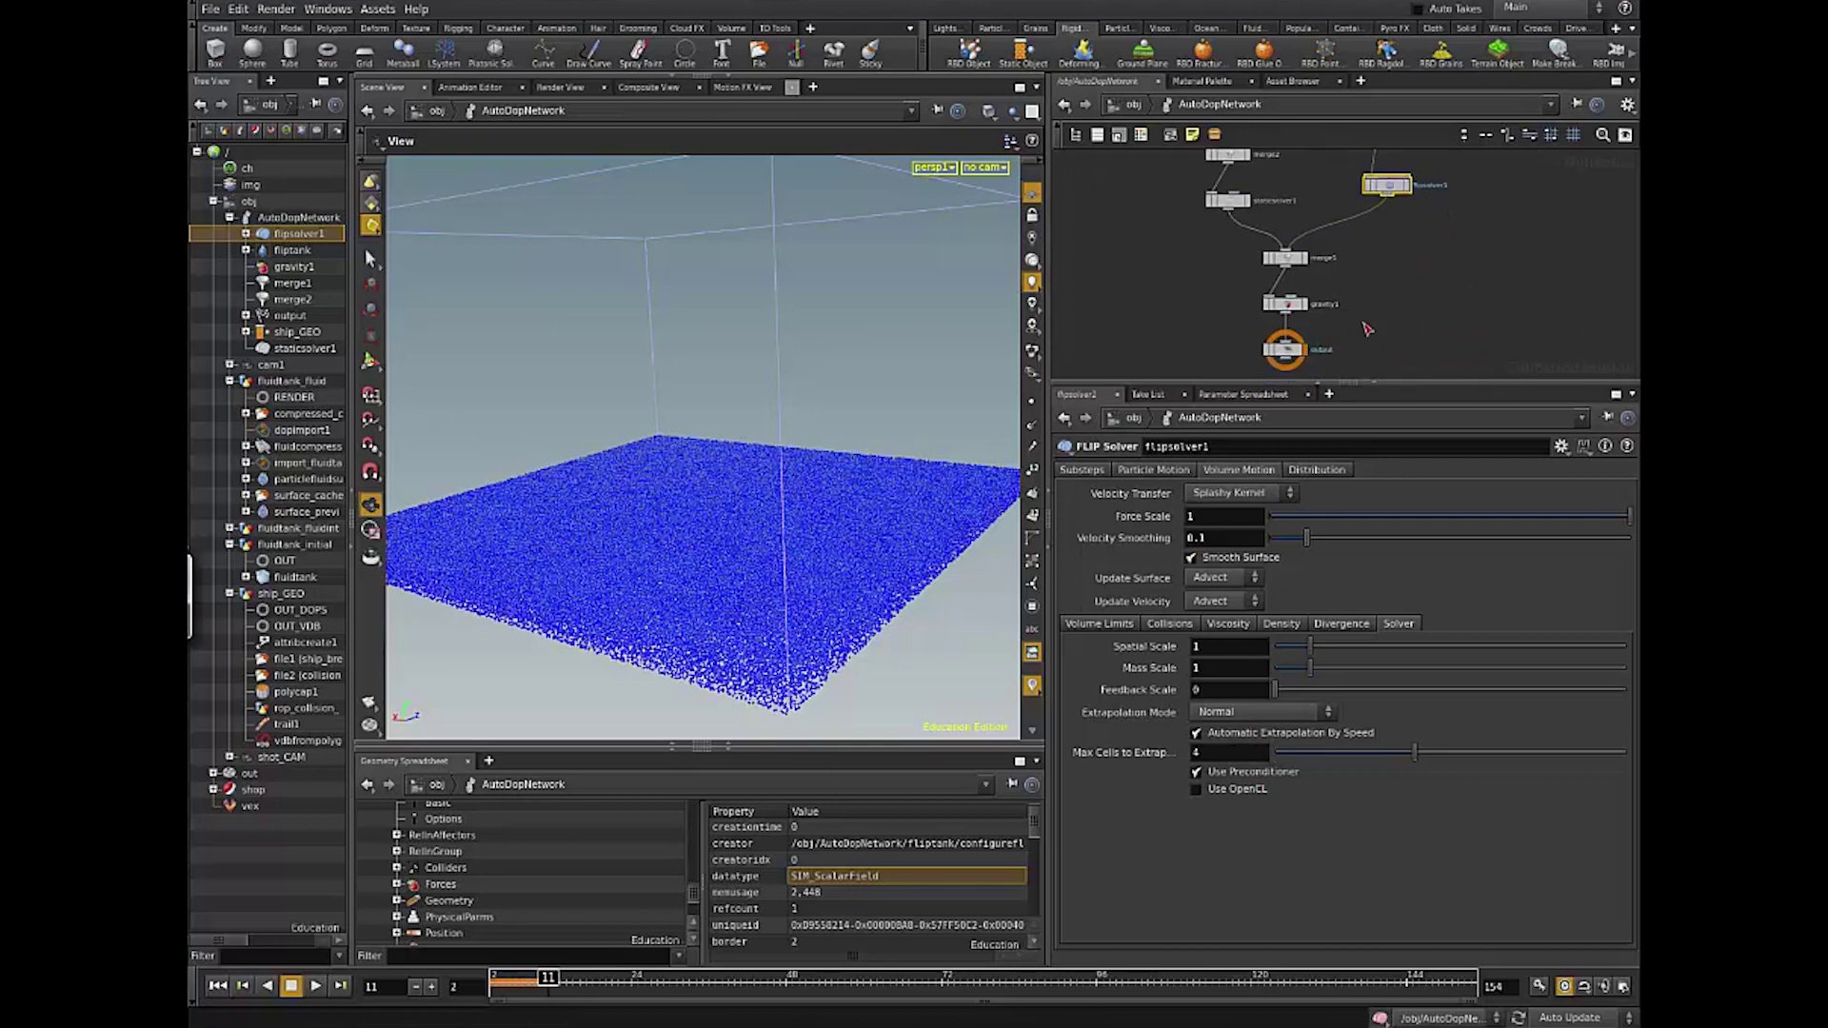
pyautogui.click(992, 177)
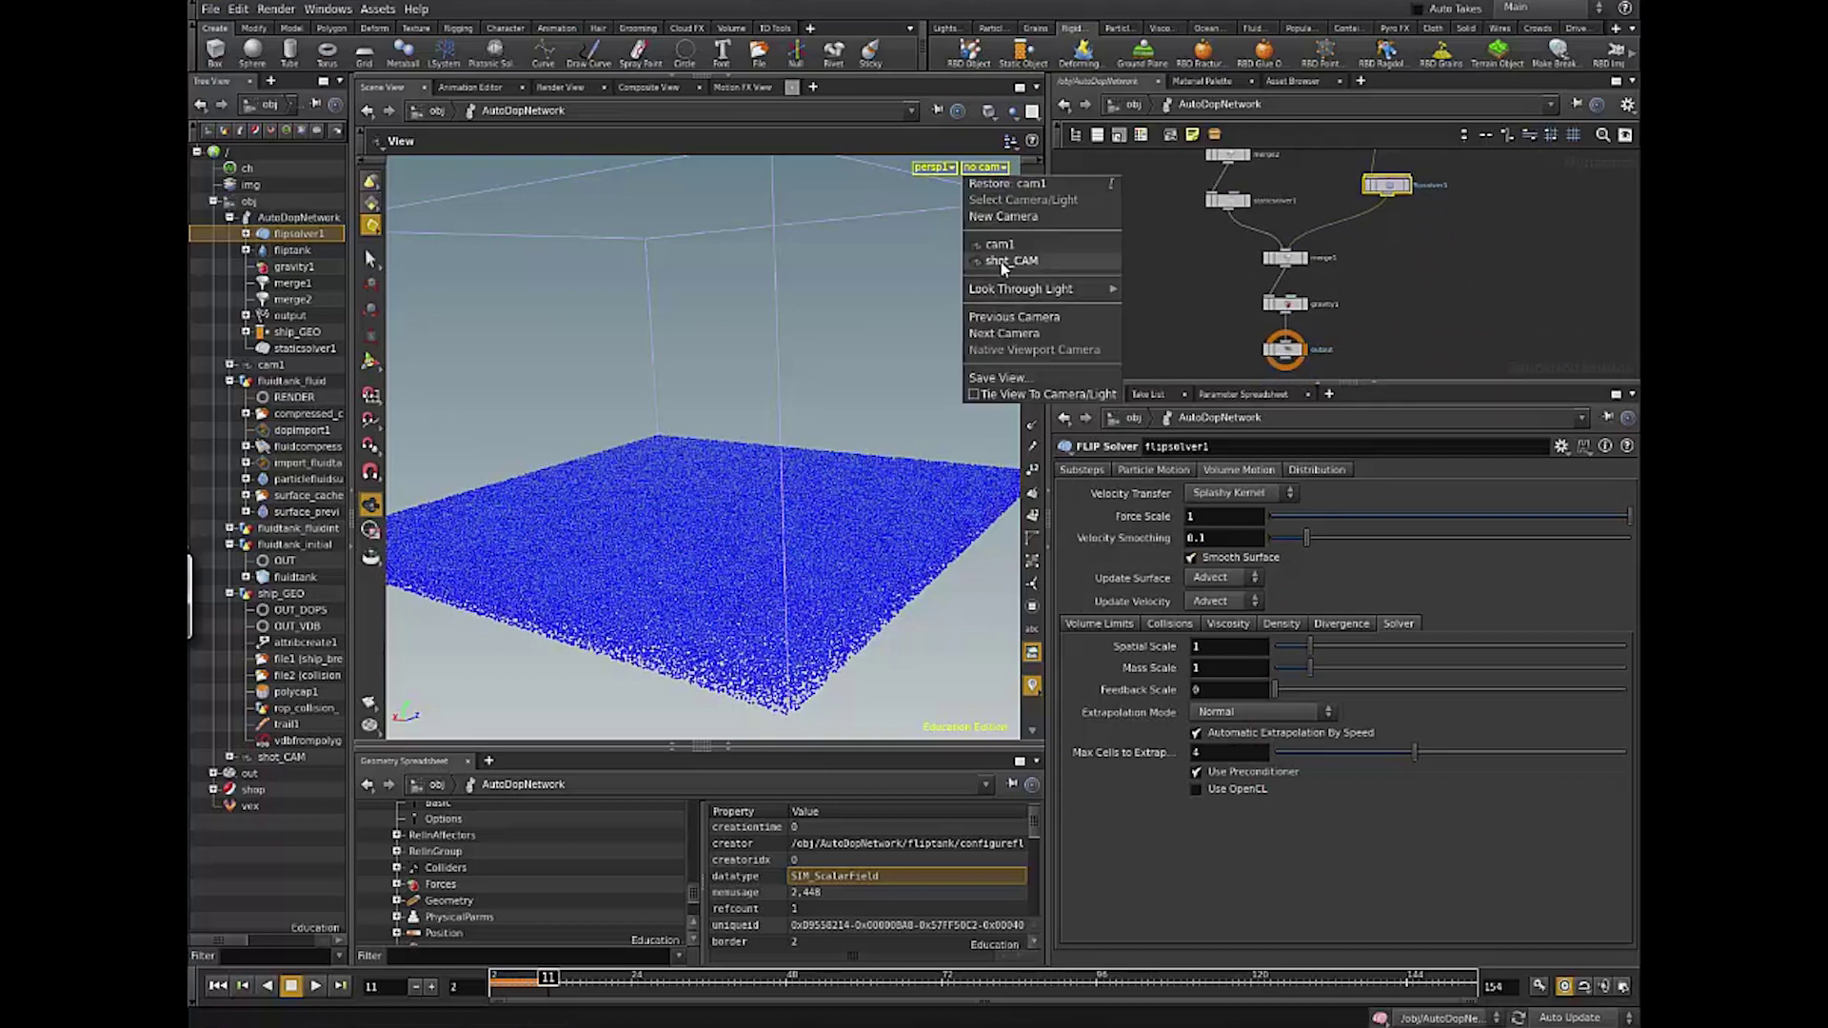
pyautogui.click(1003, 259)
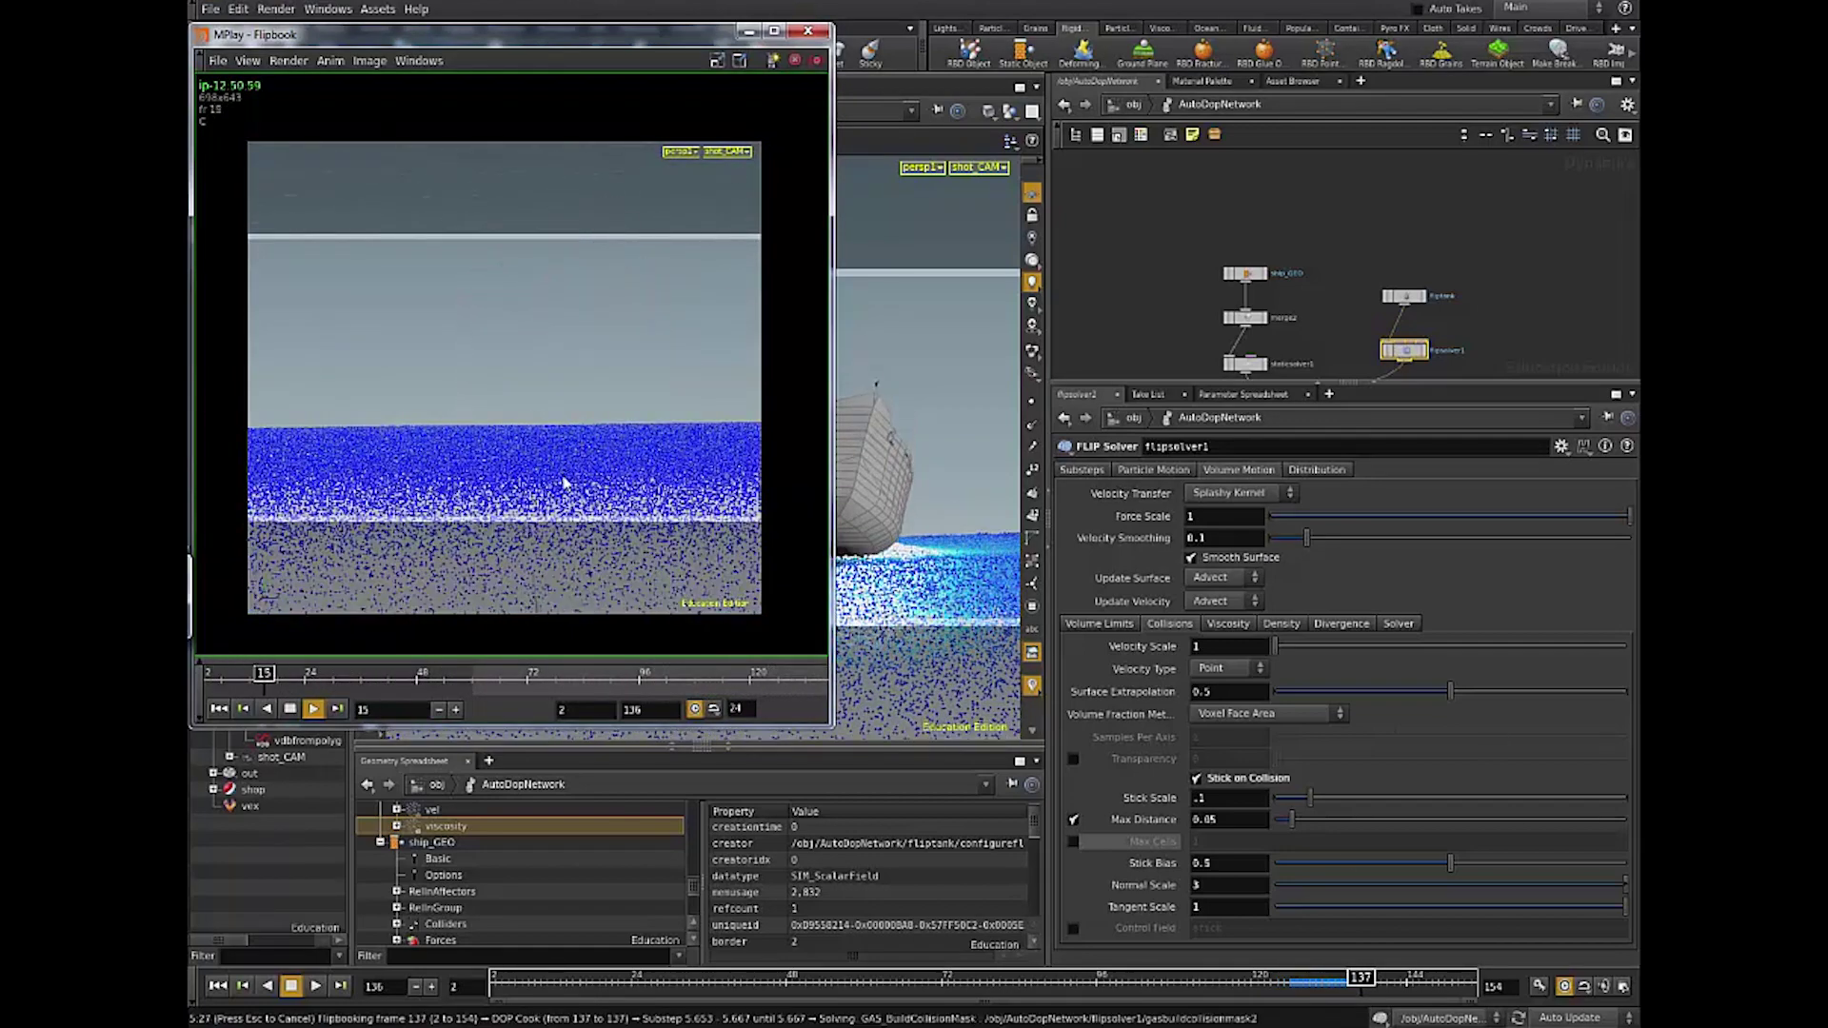
pyautogui.scroll(1, 562, 491)
pyautogui.scroll(-1, 416, 524)
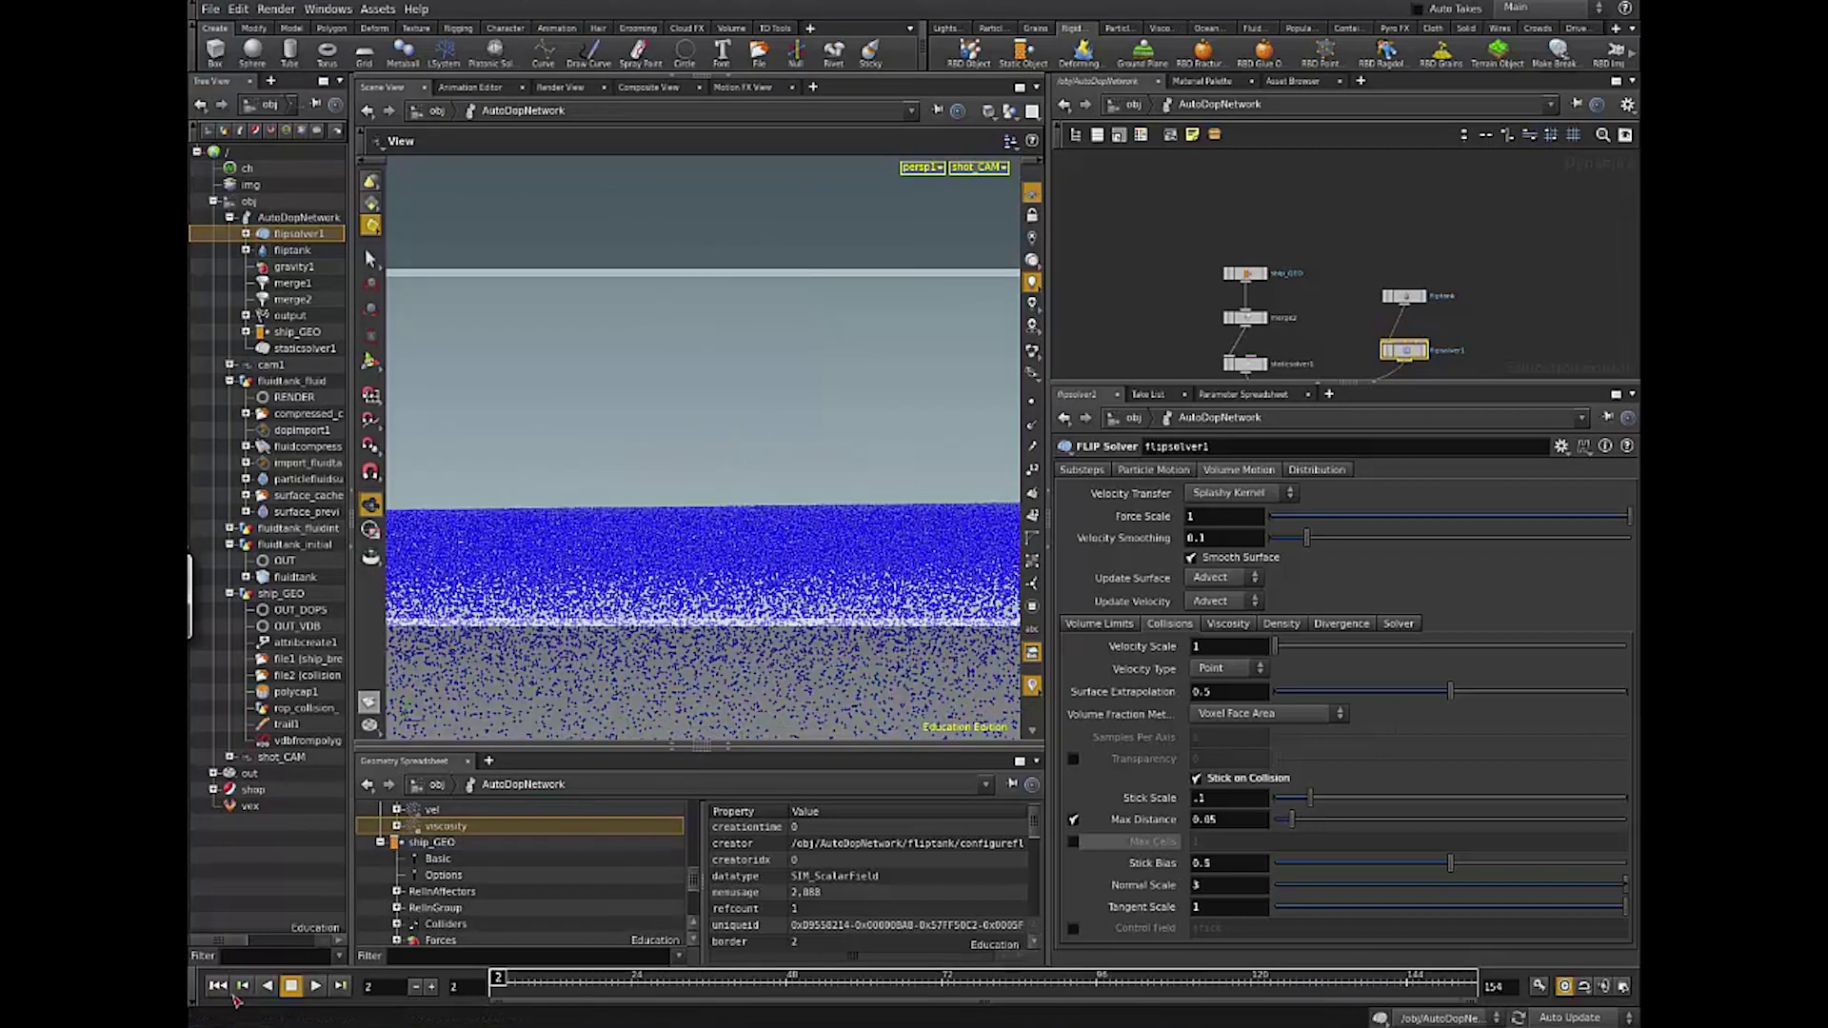
# Step: Leave the AutoDopNetwork and return to the object-level network
pyautogui.moveTo(1567, 289); pyautogui.dragTo(1477, 237, button='middle')
pyautogui.moveTo(1456, 336); pyautogui.dragTo(1412, 316, button='right')
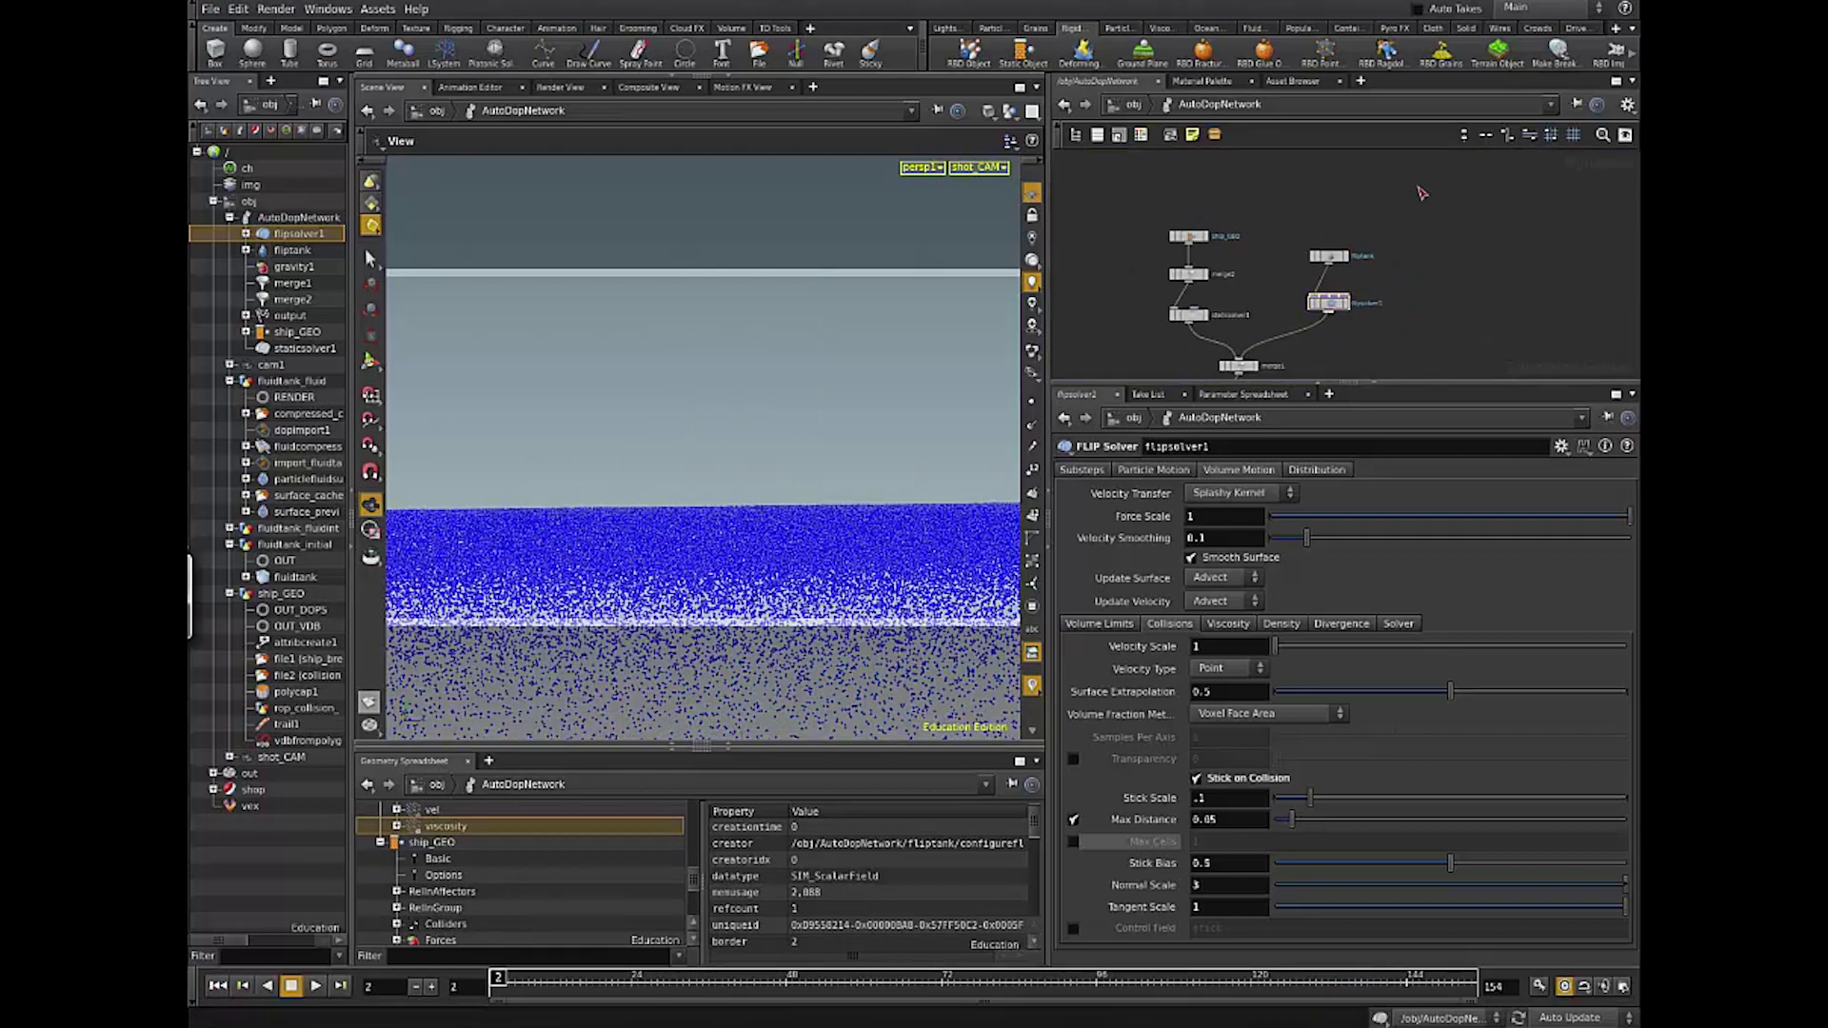
pyautogui.moveTo(1425, 185); pyautogui.dragTo(1309, 356)
pyautogui.press('u')
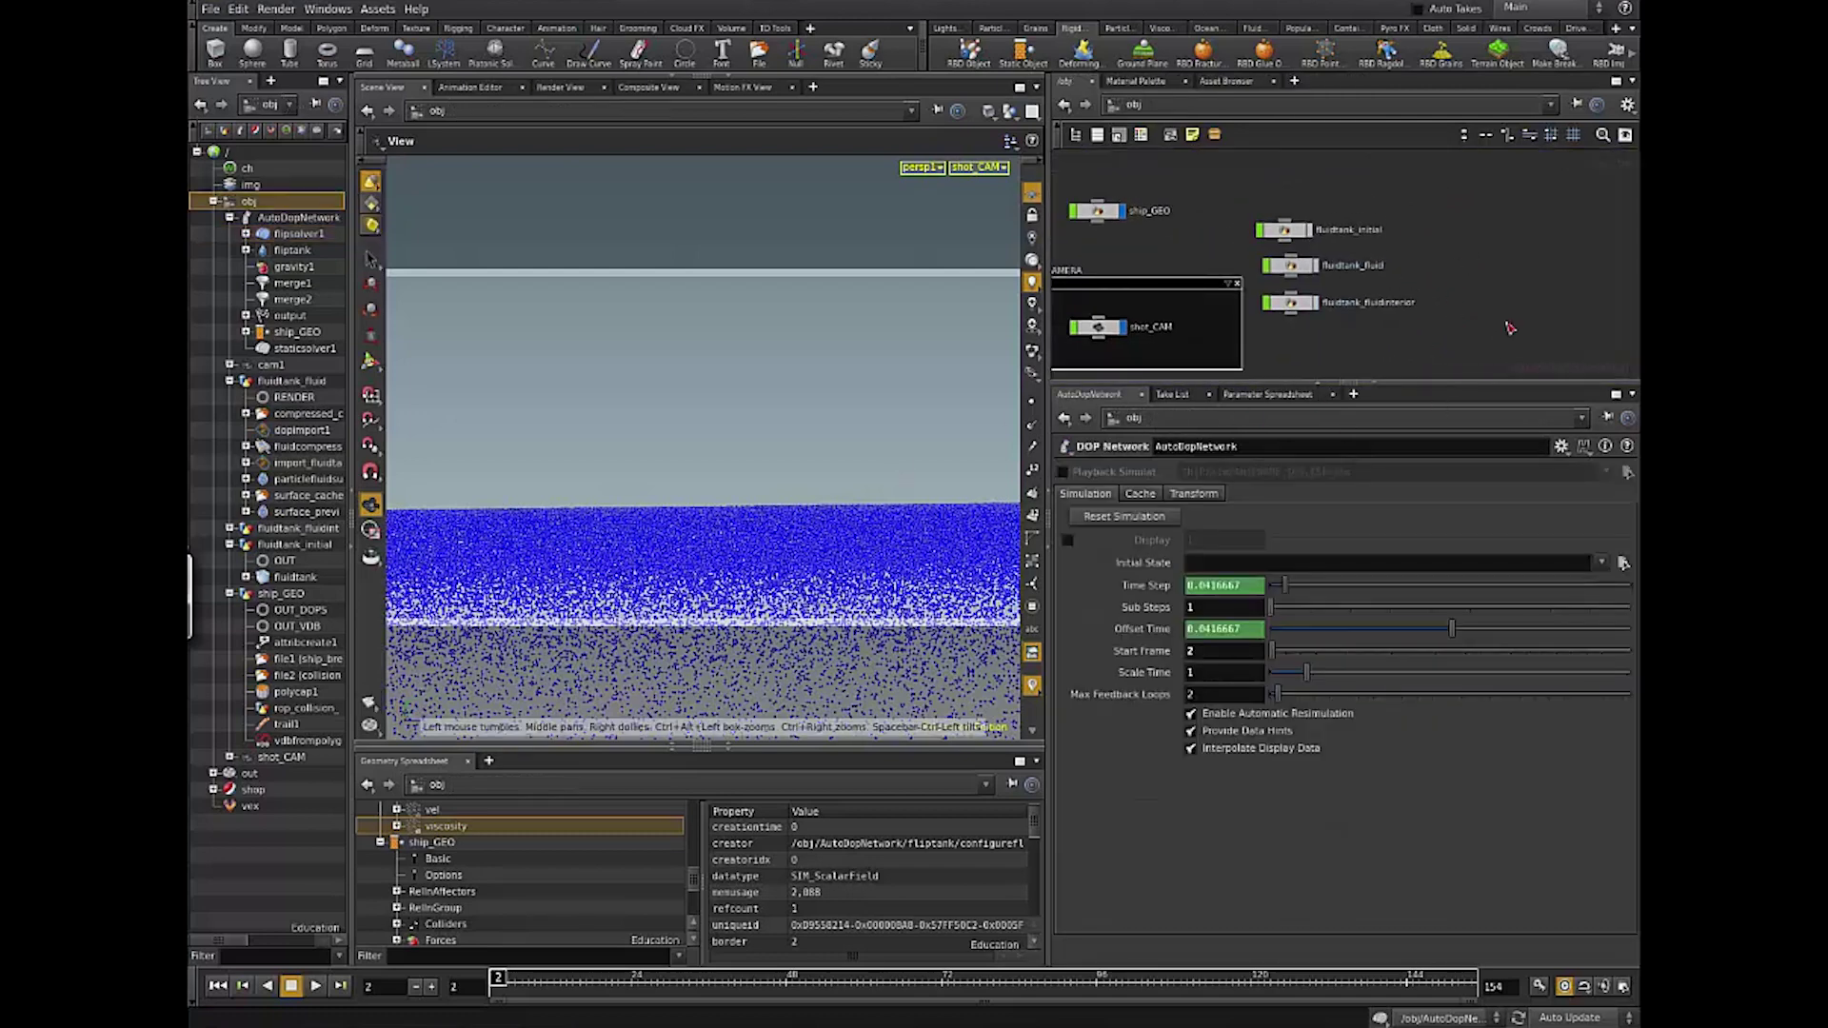
# Step: Move the fluidtank_fluidinterior and fluidtank_fluid nodes apart and open the fluidtank_fluid network
pyautogui.moveTo(1299, 305); pyautogui.dragTo(1460, 308)
pyautogui.moveTo(1294, 269); pyautogui.dragTo(1293, 303)
pyautogui.doubleClick(1295, 303)
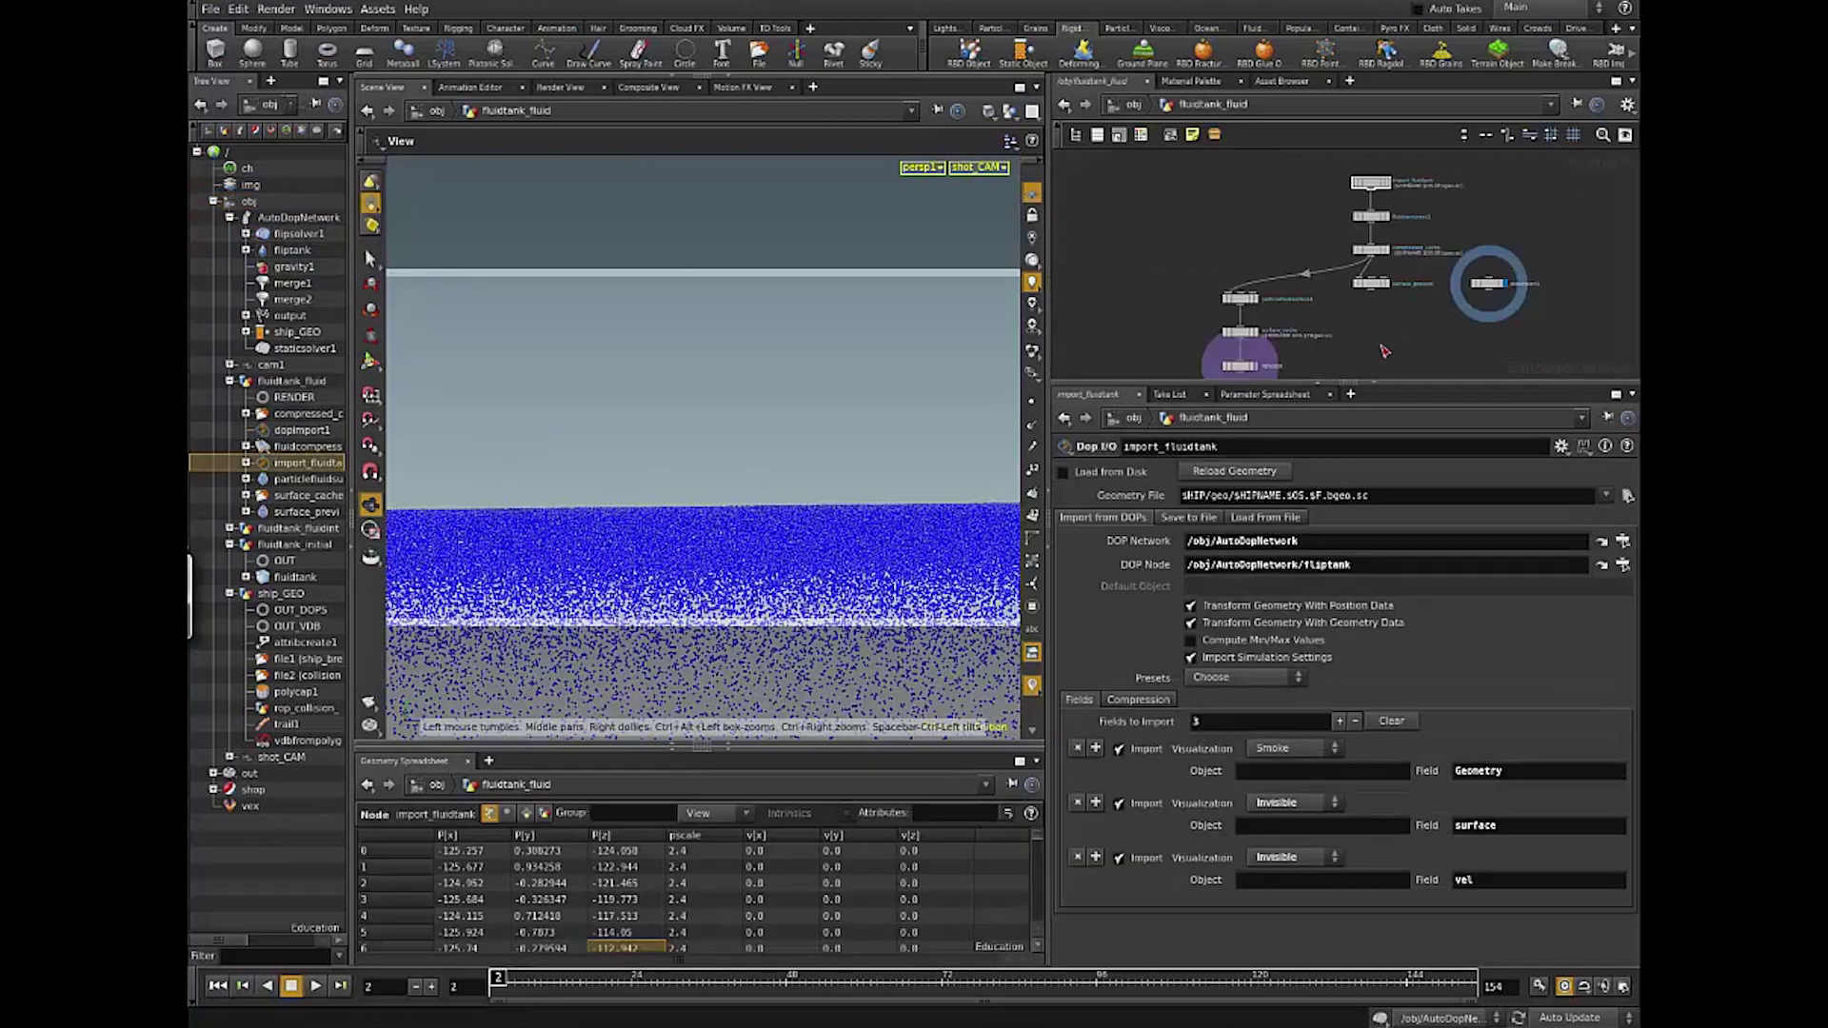
# Step: Rearrange the particlefluidsurface1, surface_cache and RENDER branch and move surface_preview clear of the compressed_cache node
pyautogui.moveTo(1149, 225); pyautogui.dragTo(1207, 380)
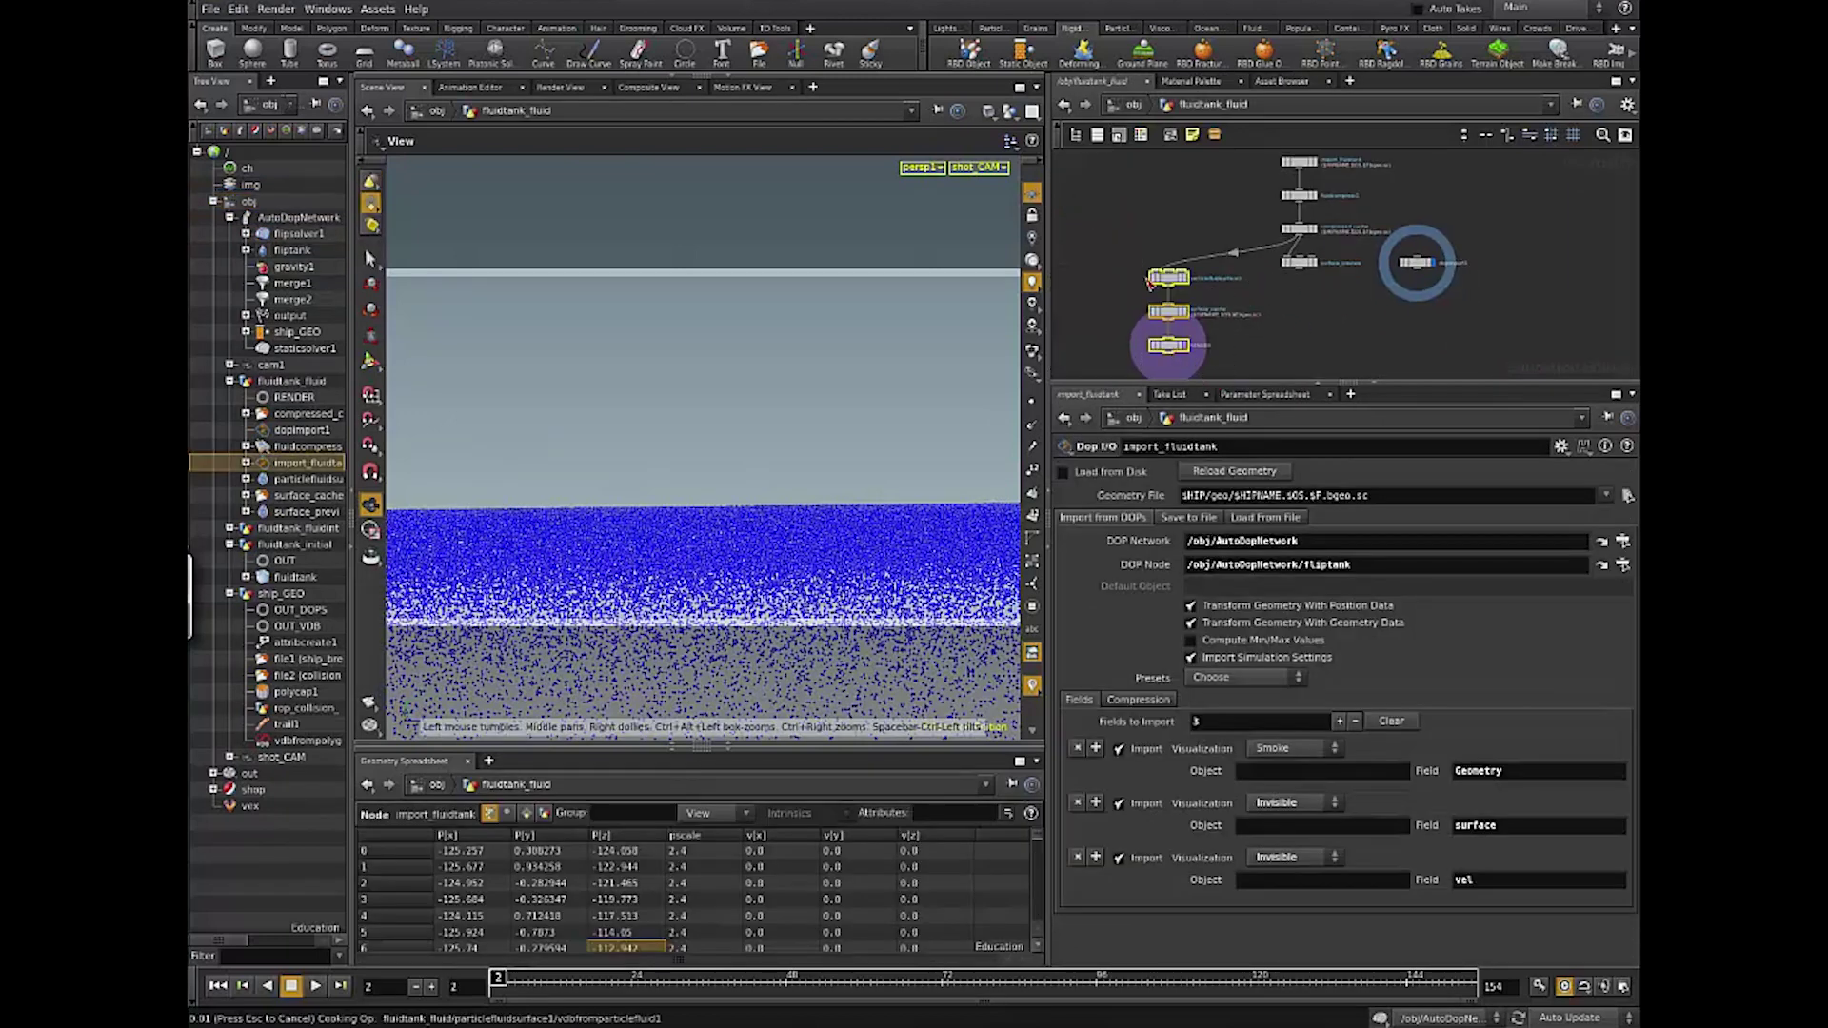
pyautogui.moveTo(1152, 280); pyautogui.dragTo(1122, 199)
pyautogui.scroll(2, 1180, 328)
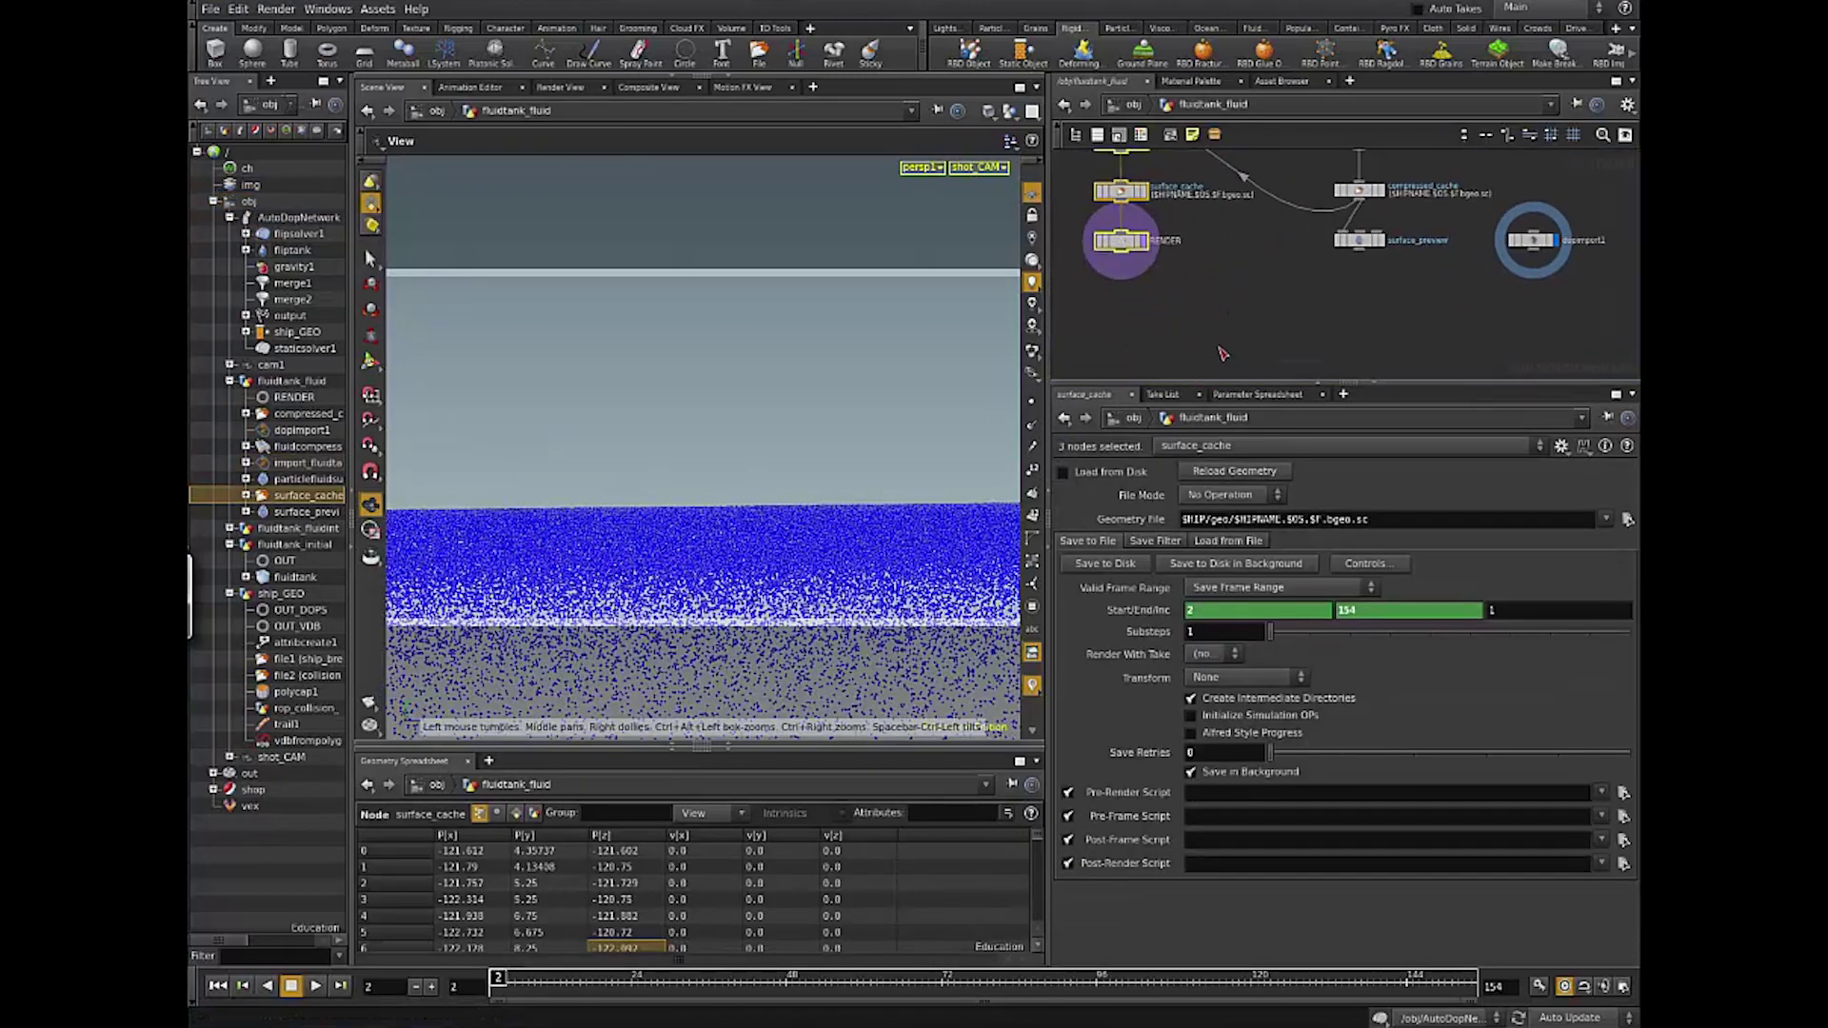
pyautogui.click(1224, 352)
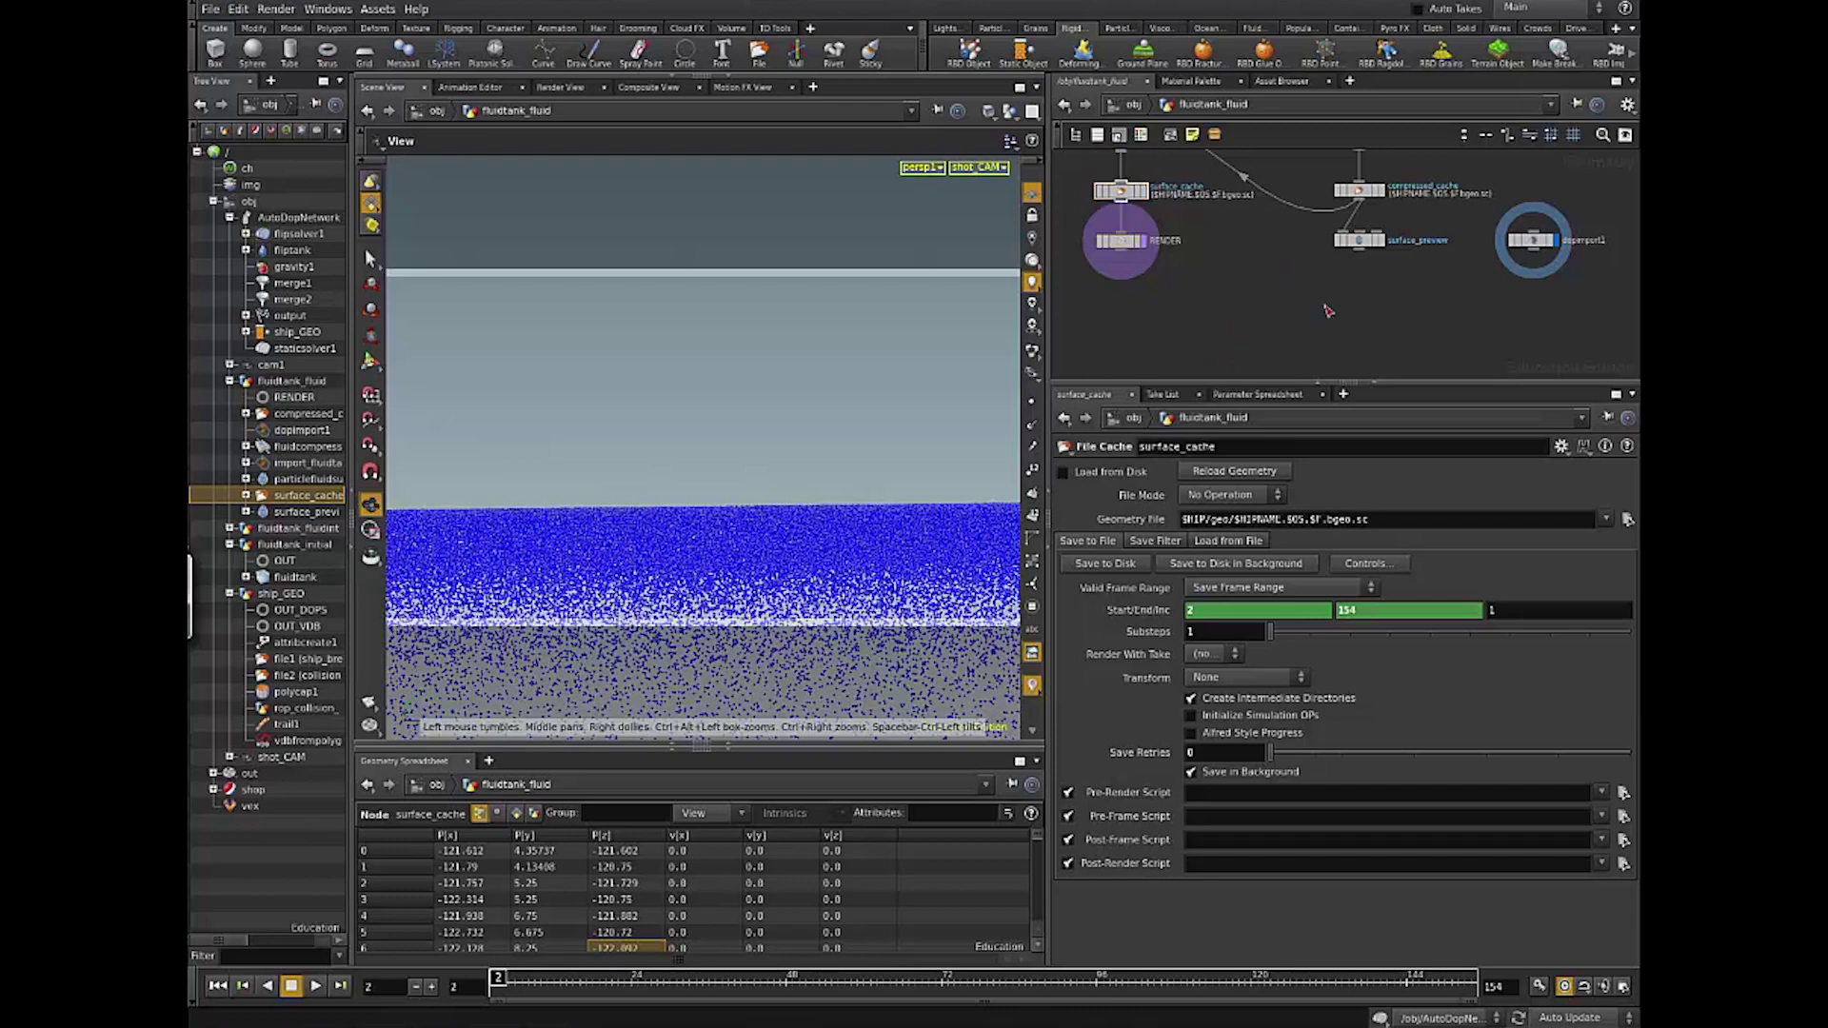
pyautogui.moveTo(1329, 310); pyautogui.dragTo(1352, 329, button='middle')
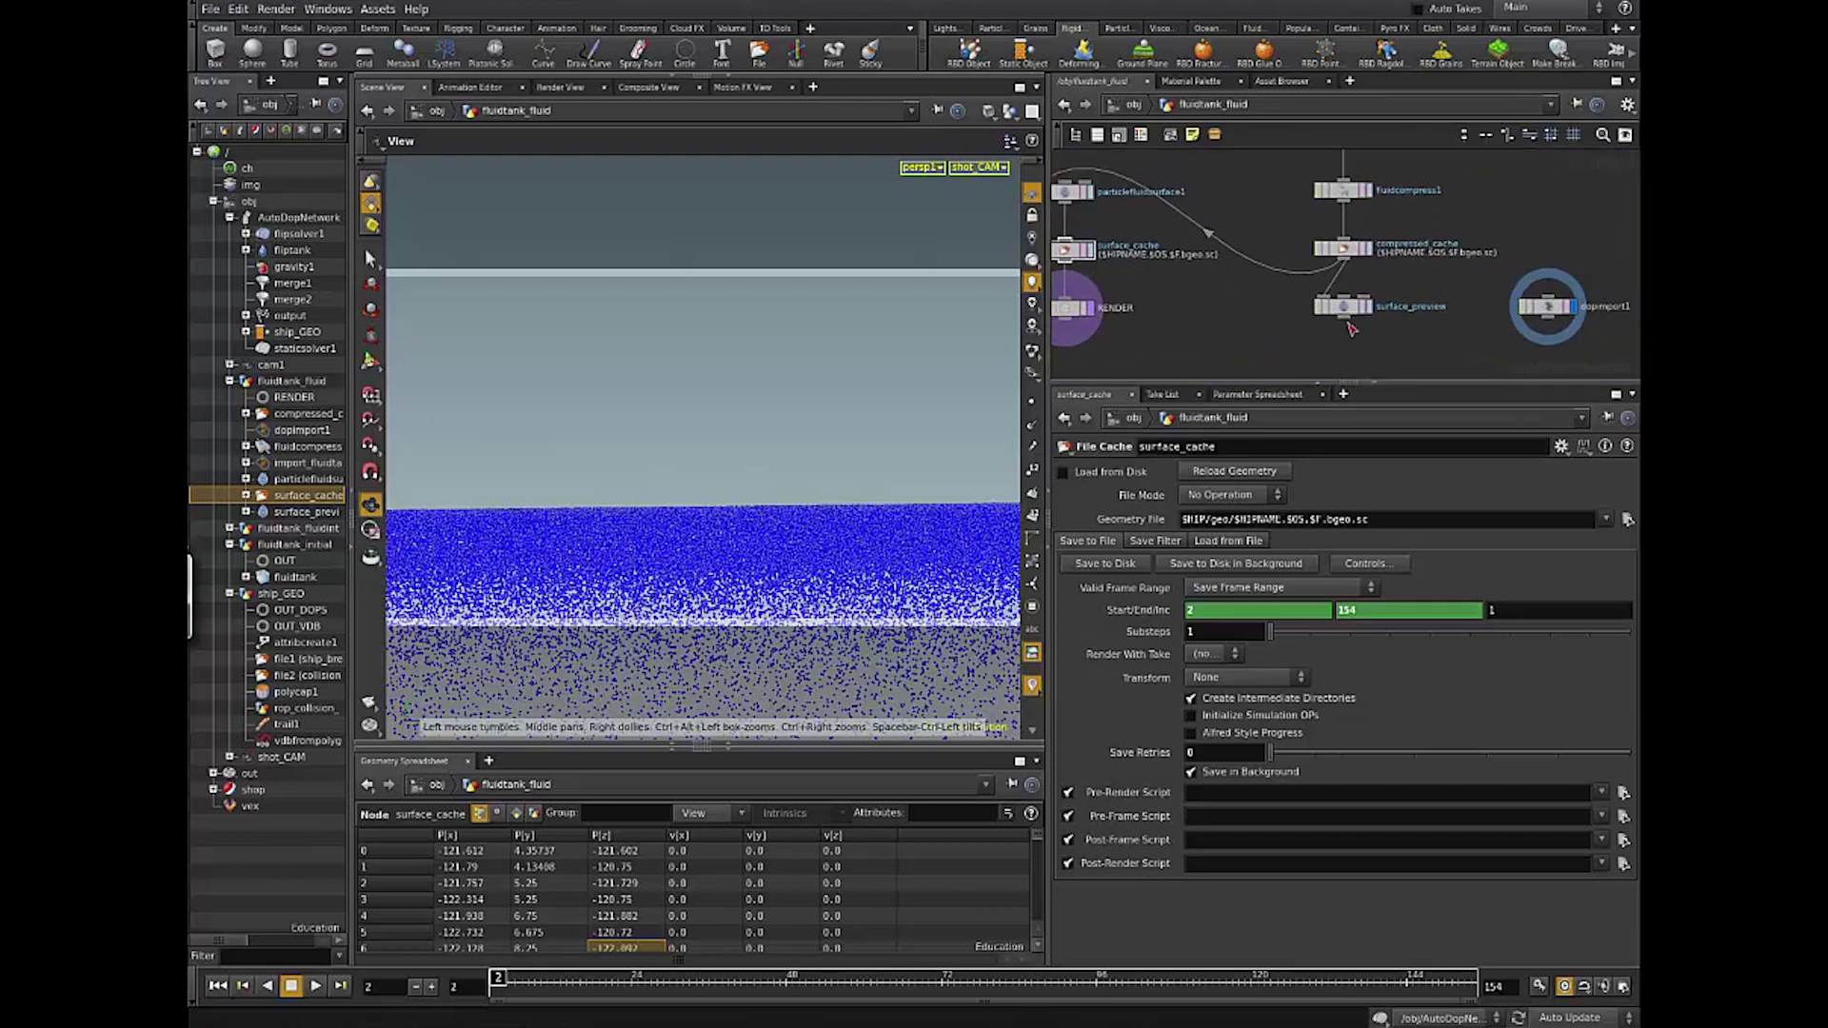
pyautogui.moveTo(1350, 328); pyautogui.dragTo(1418, 343)
pyautogui.moveTo(1418, 344); pyautogui.dragTo(1375, 382, button='middle')
# Step: Show the fluidcompress1 node's output and settings, and undo the last Cull Bandwidth change
pyautogui.click(1343, 238)
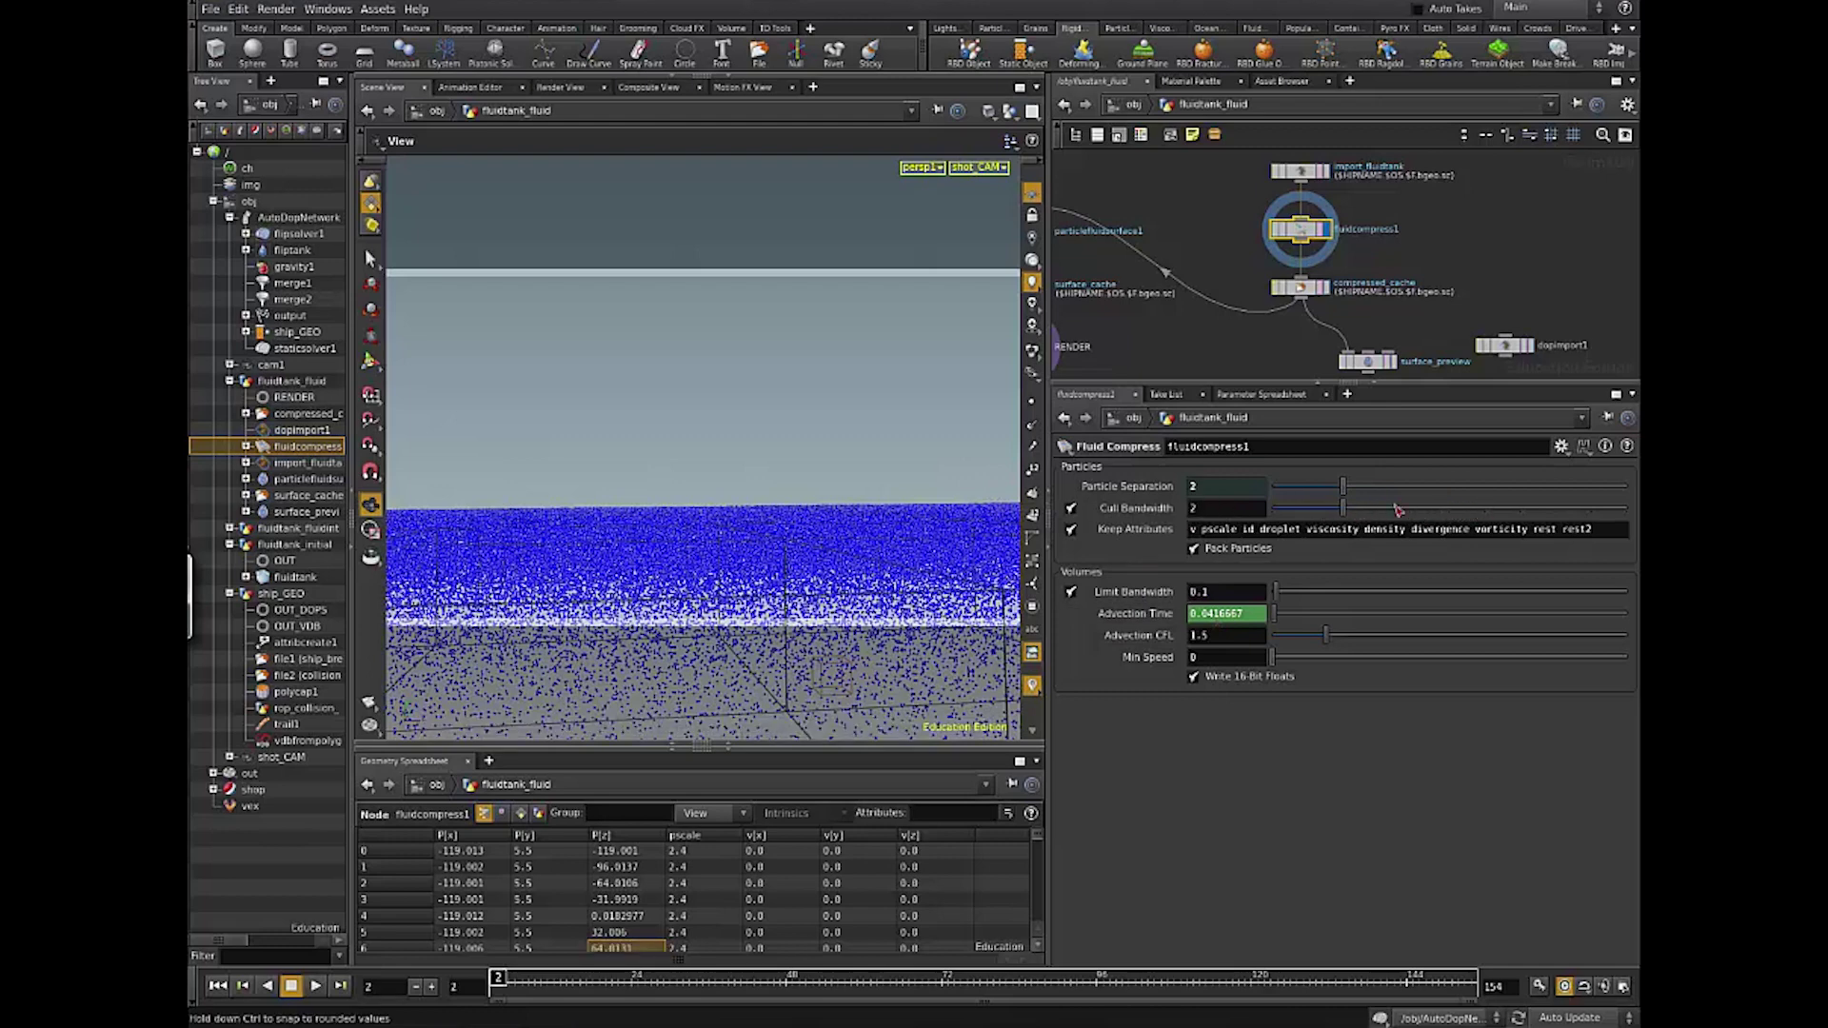
pyautogui.hotkey('ctrl', 'z')
pyautogui.moveTo(1298, 344); pyautogui.dragTo(1265, 307, button='middle')
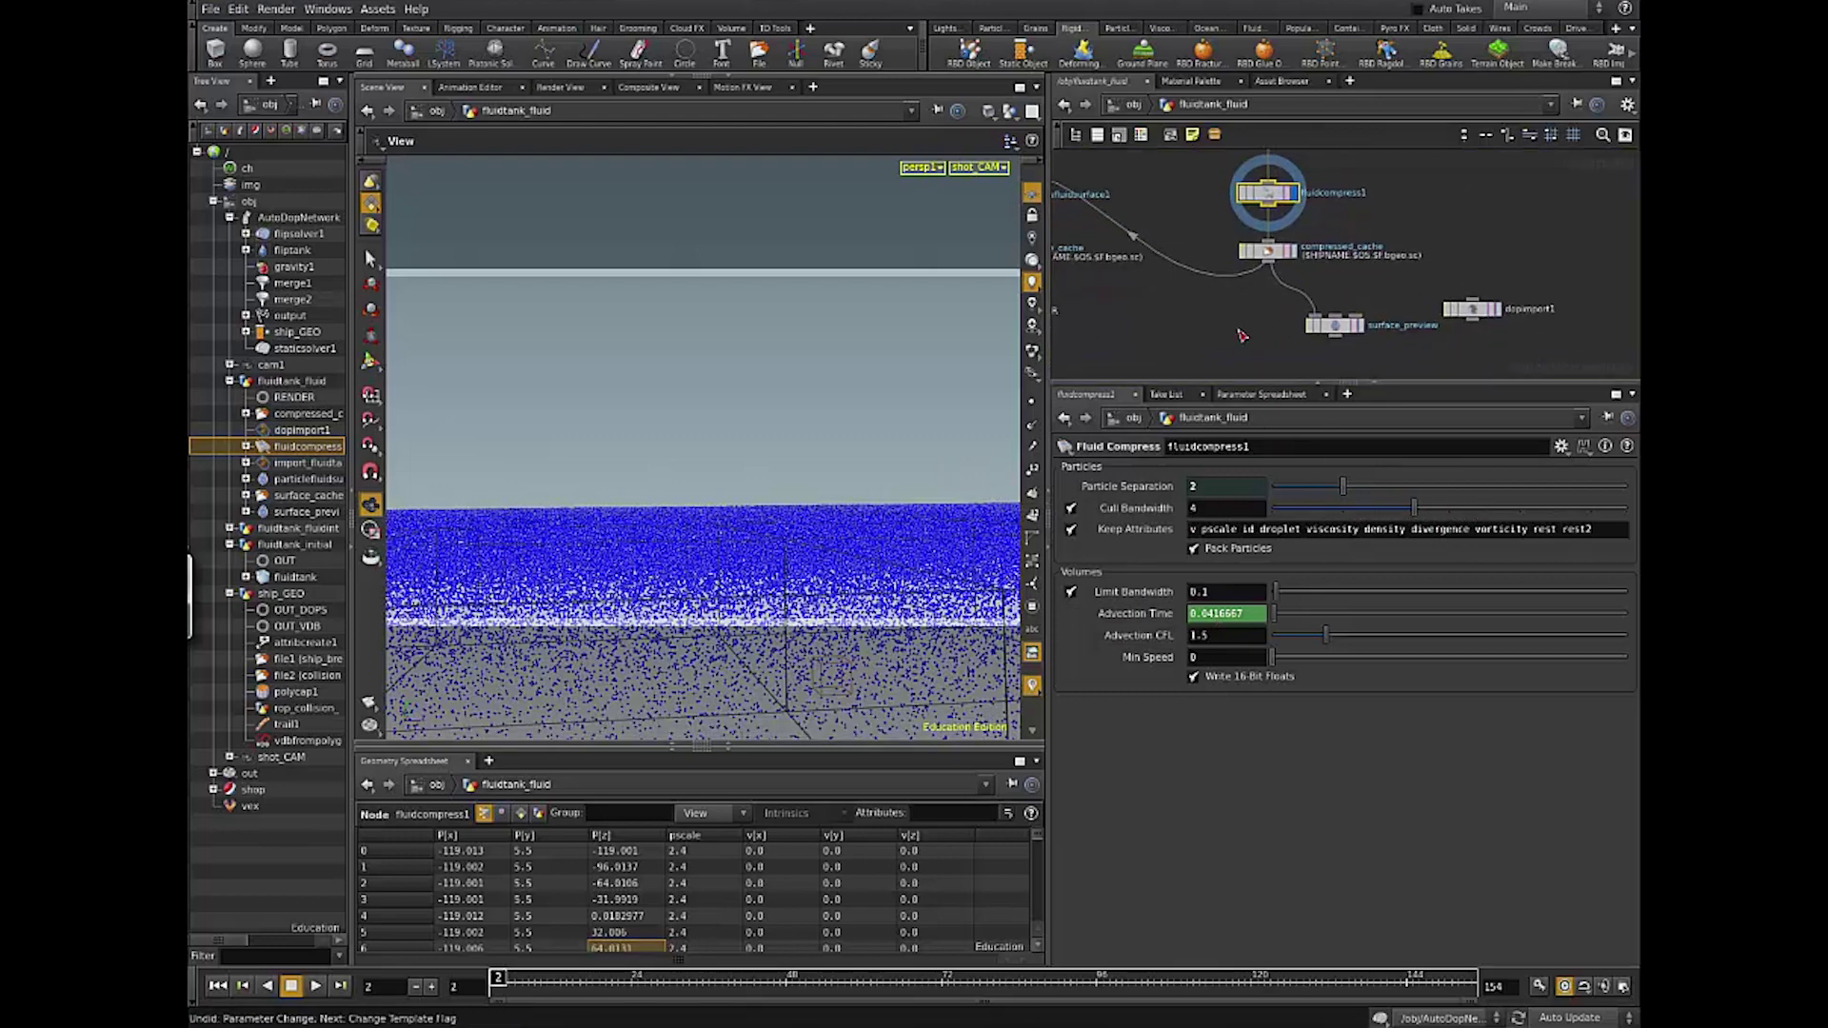
# Step: Make the network editor pane taller and frame the particlefluidsurface1, surface_cache and RENDER branch
pyautogui.click(1191, 515)
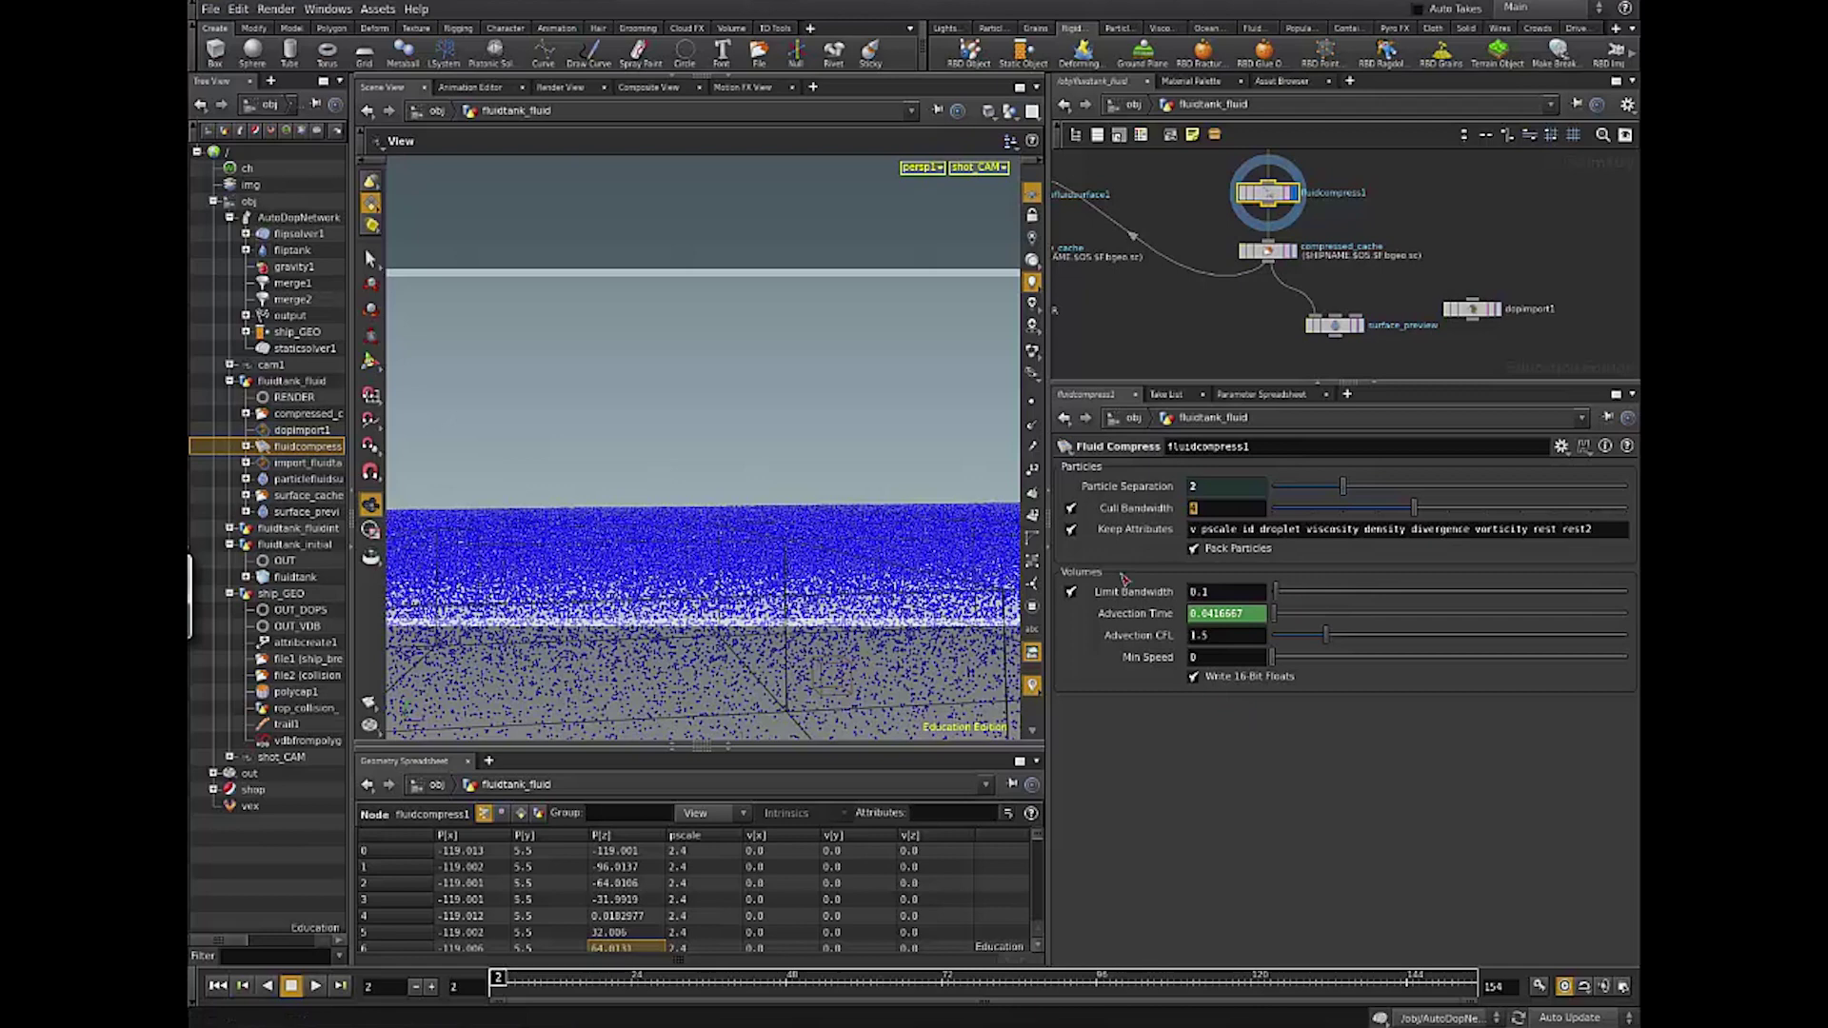
pyautogui.scroll(-4, 1324, 314)
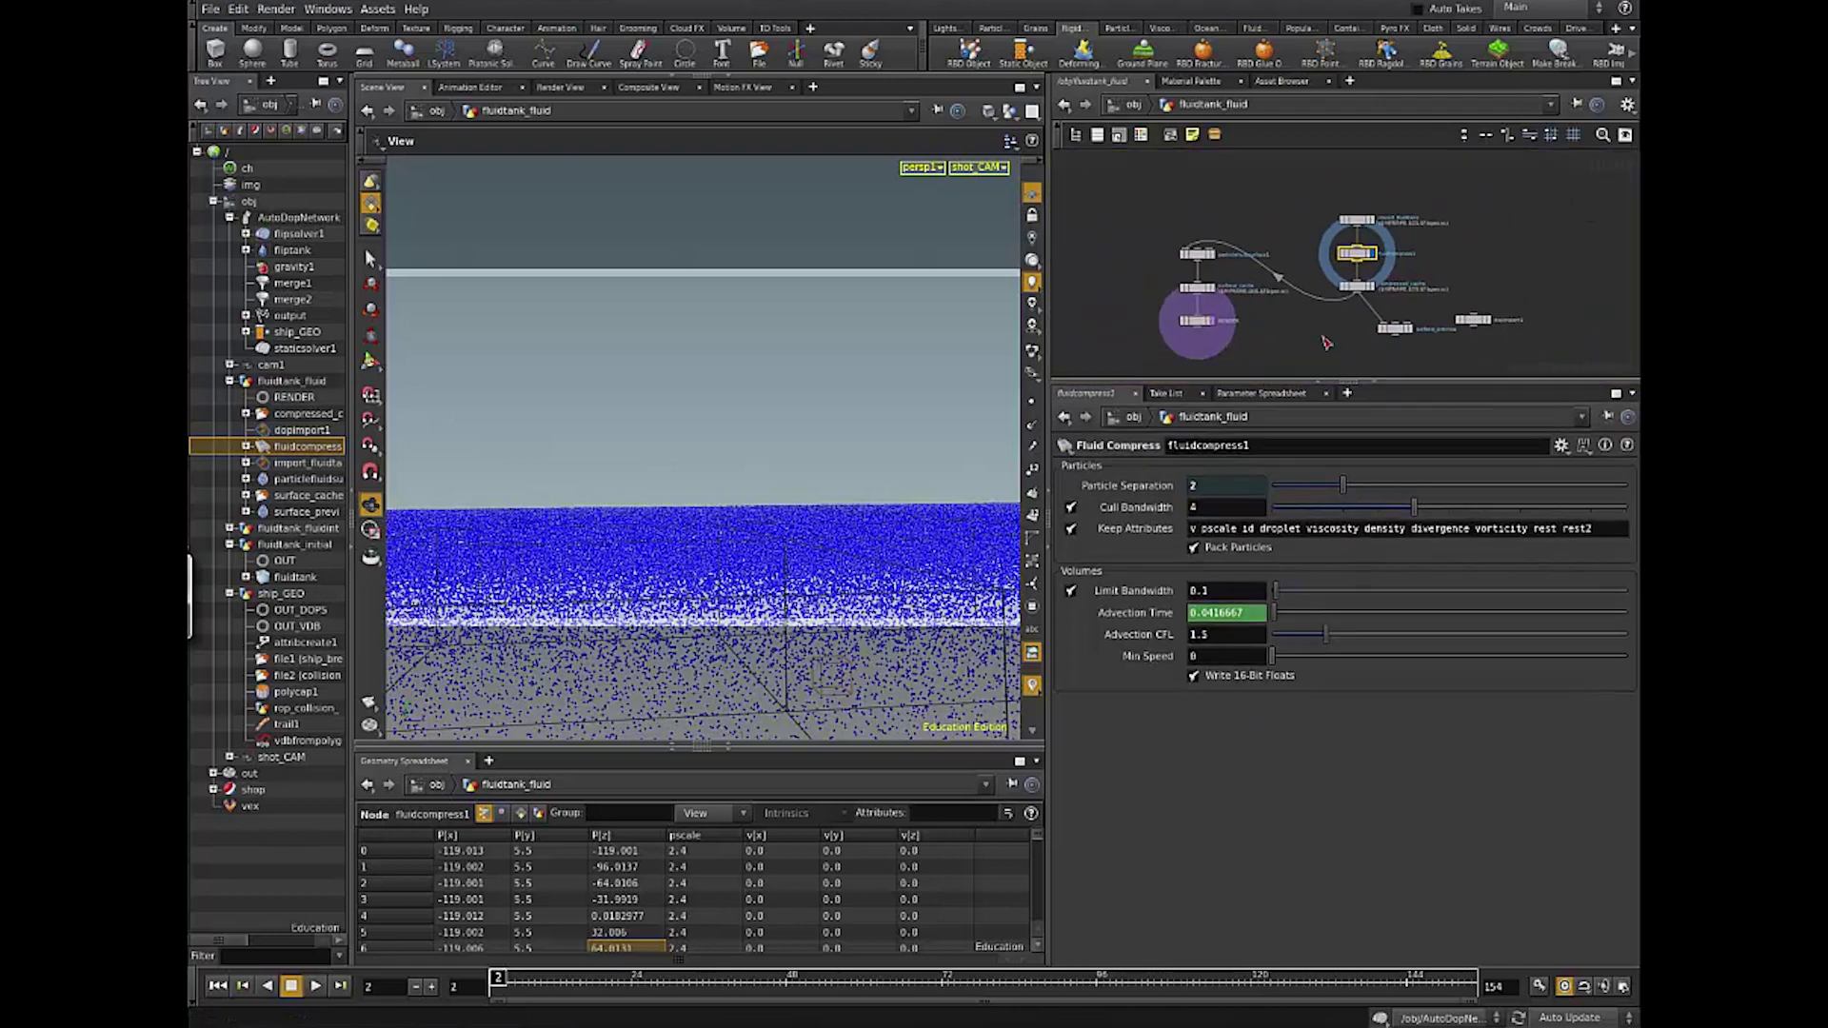
pyautogui.moveTo(1333, 384)
pyautogui.mouseDown()
pyautogui.moveTo(1300, 544)
pyautogui.moveTo(1281, 510)
pyautogui.mouseUp()
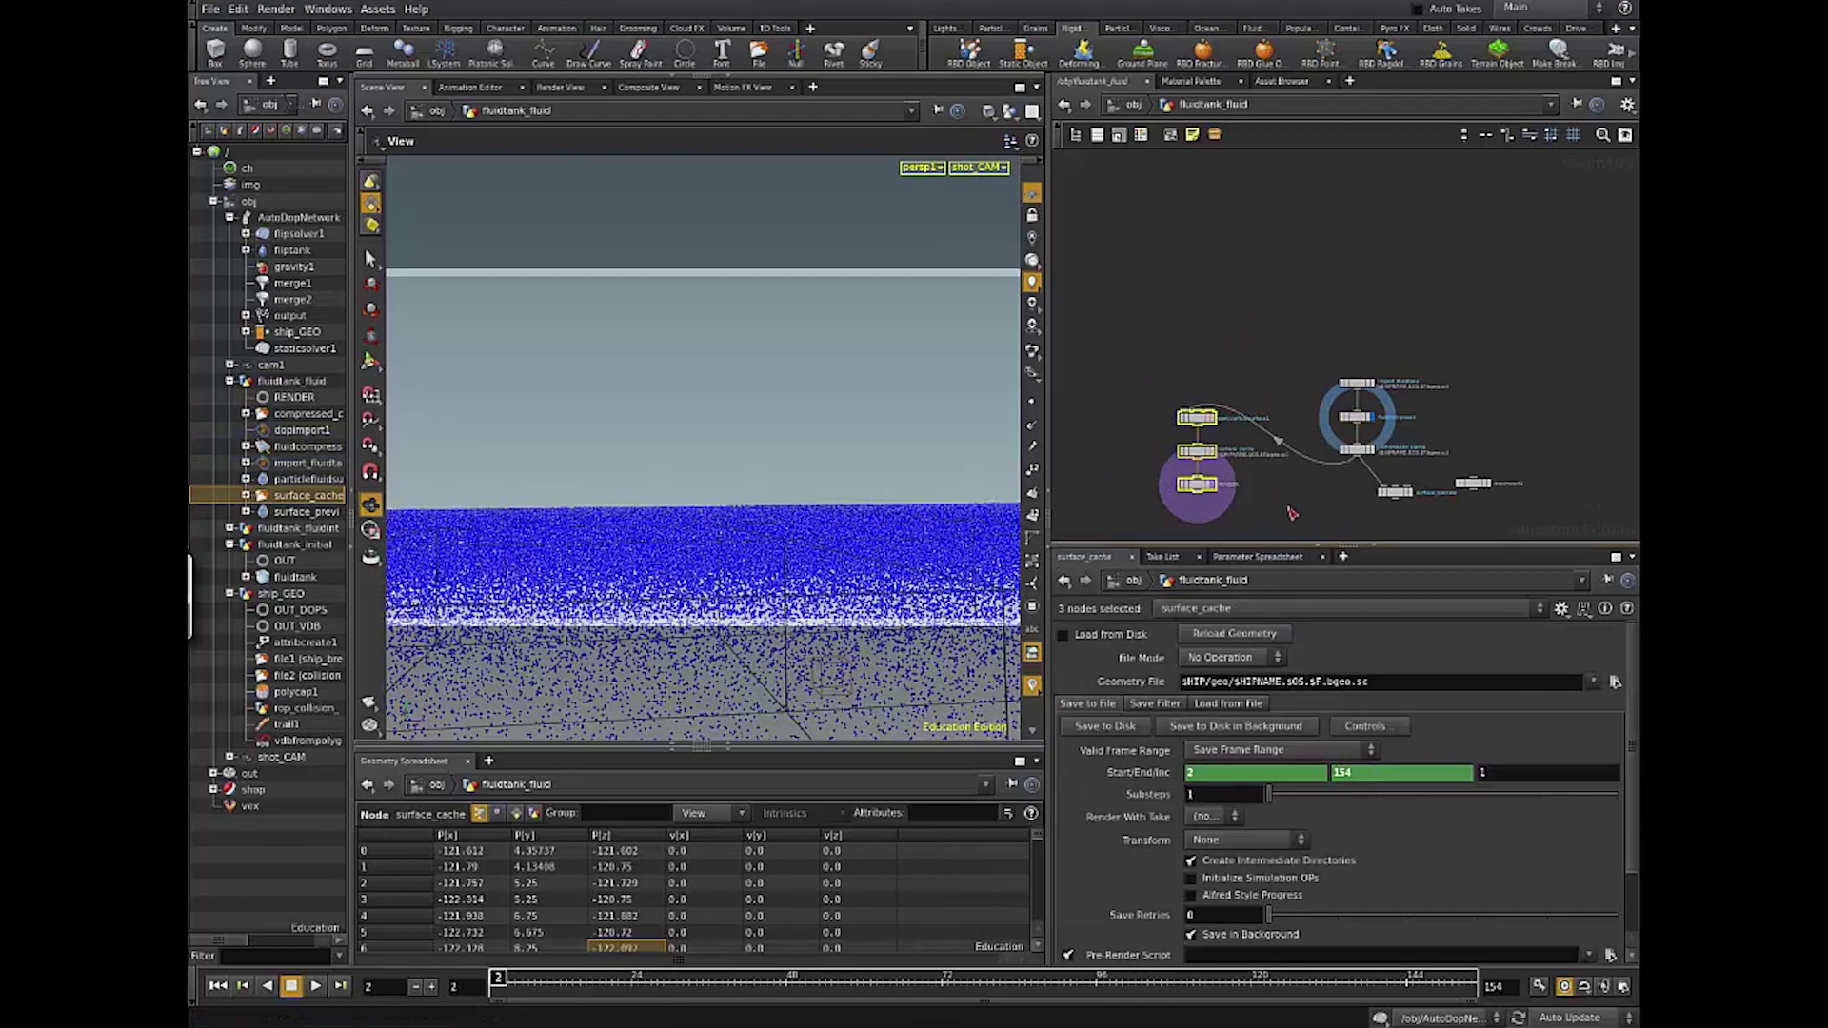
pyautogui.moveTo(1291, 514); pyautogui.dragTo(1253, 436, button='middle')
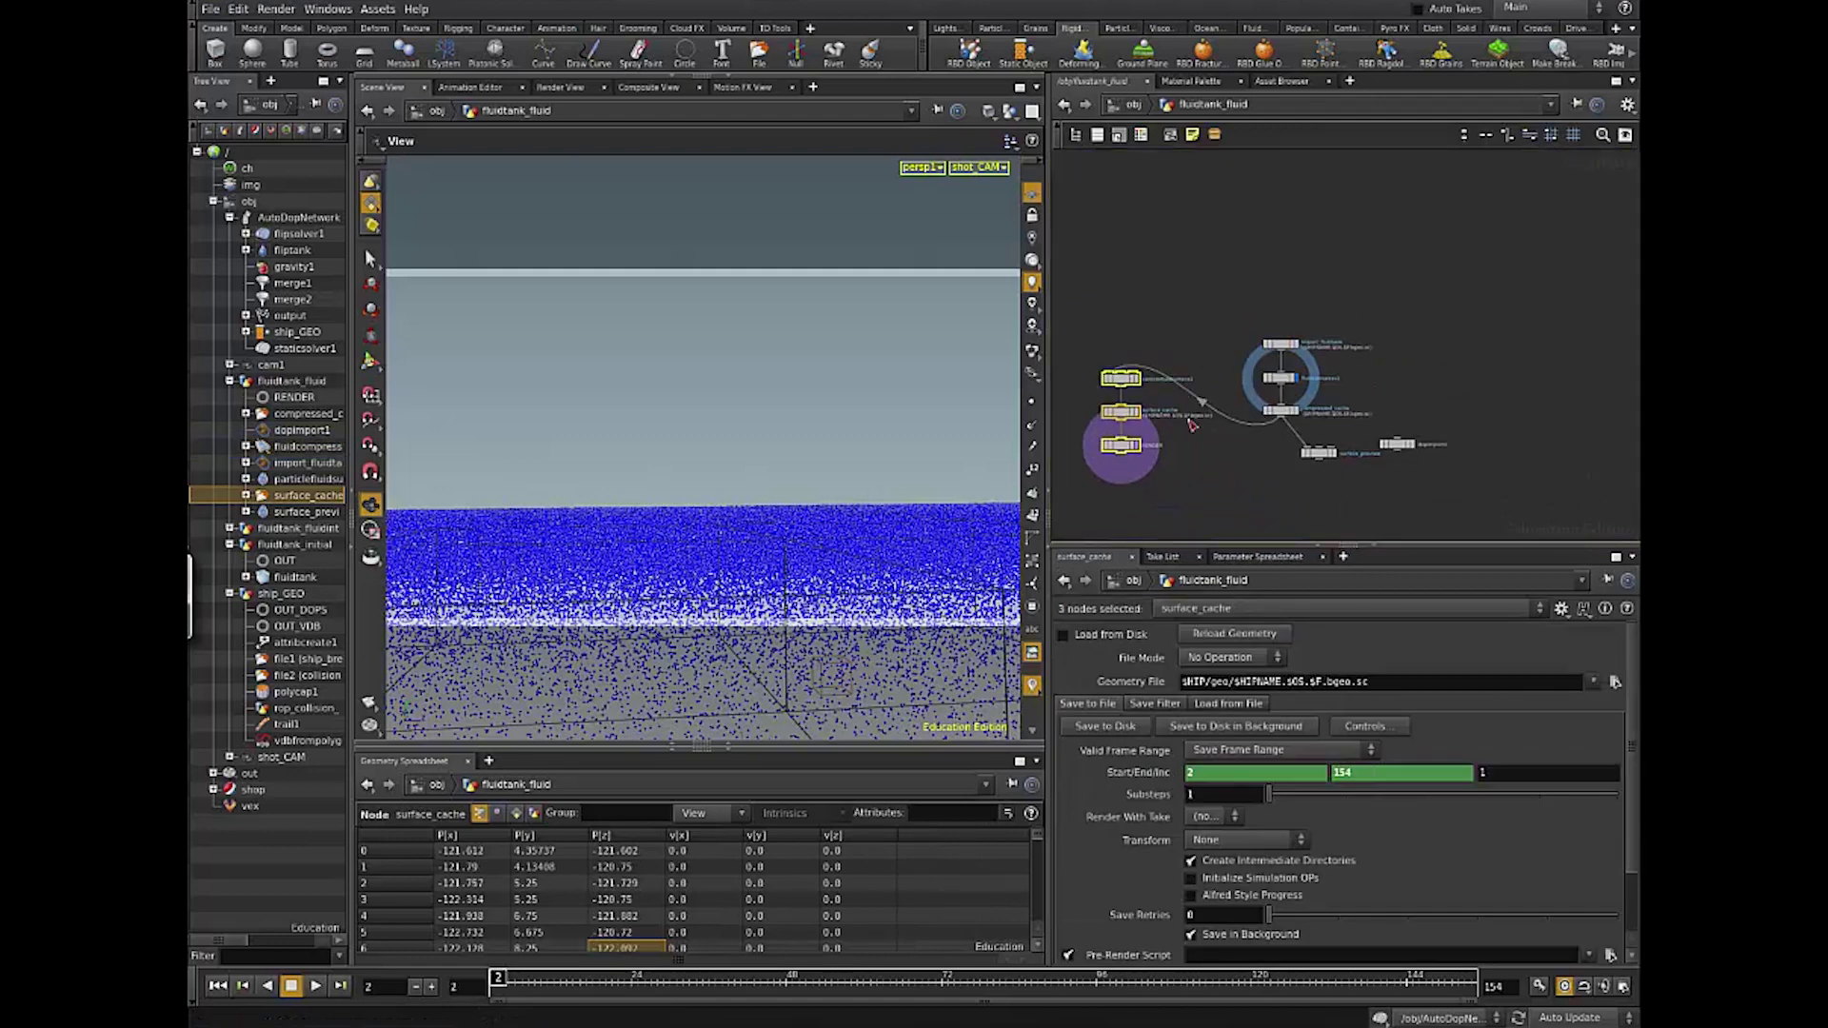
pyautogui.scroll(4, 1275, 467)
pyautogui.moveTo(1178, 267); pyautogui.dragTo(1238, 350, button='middle')
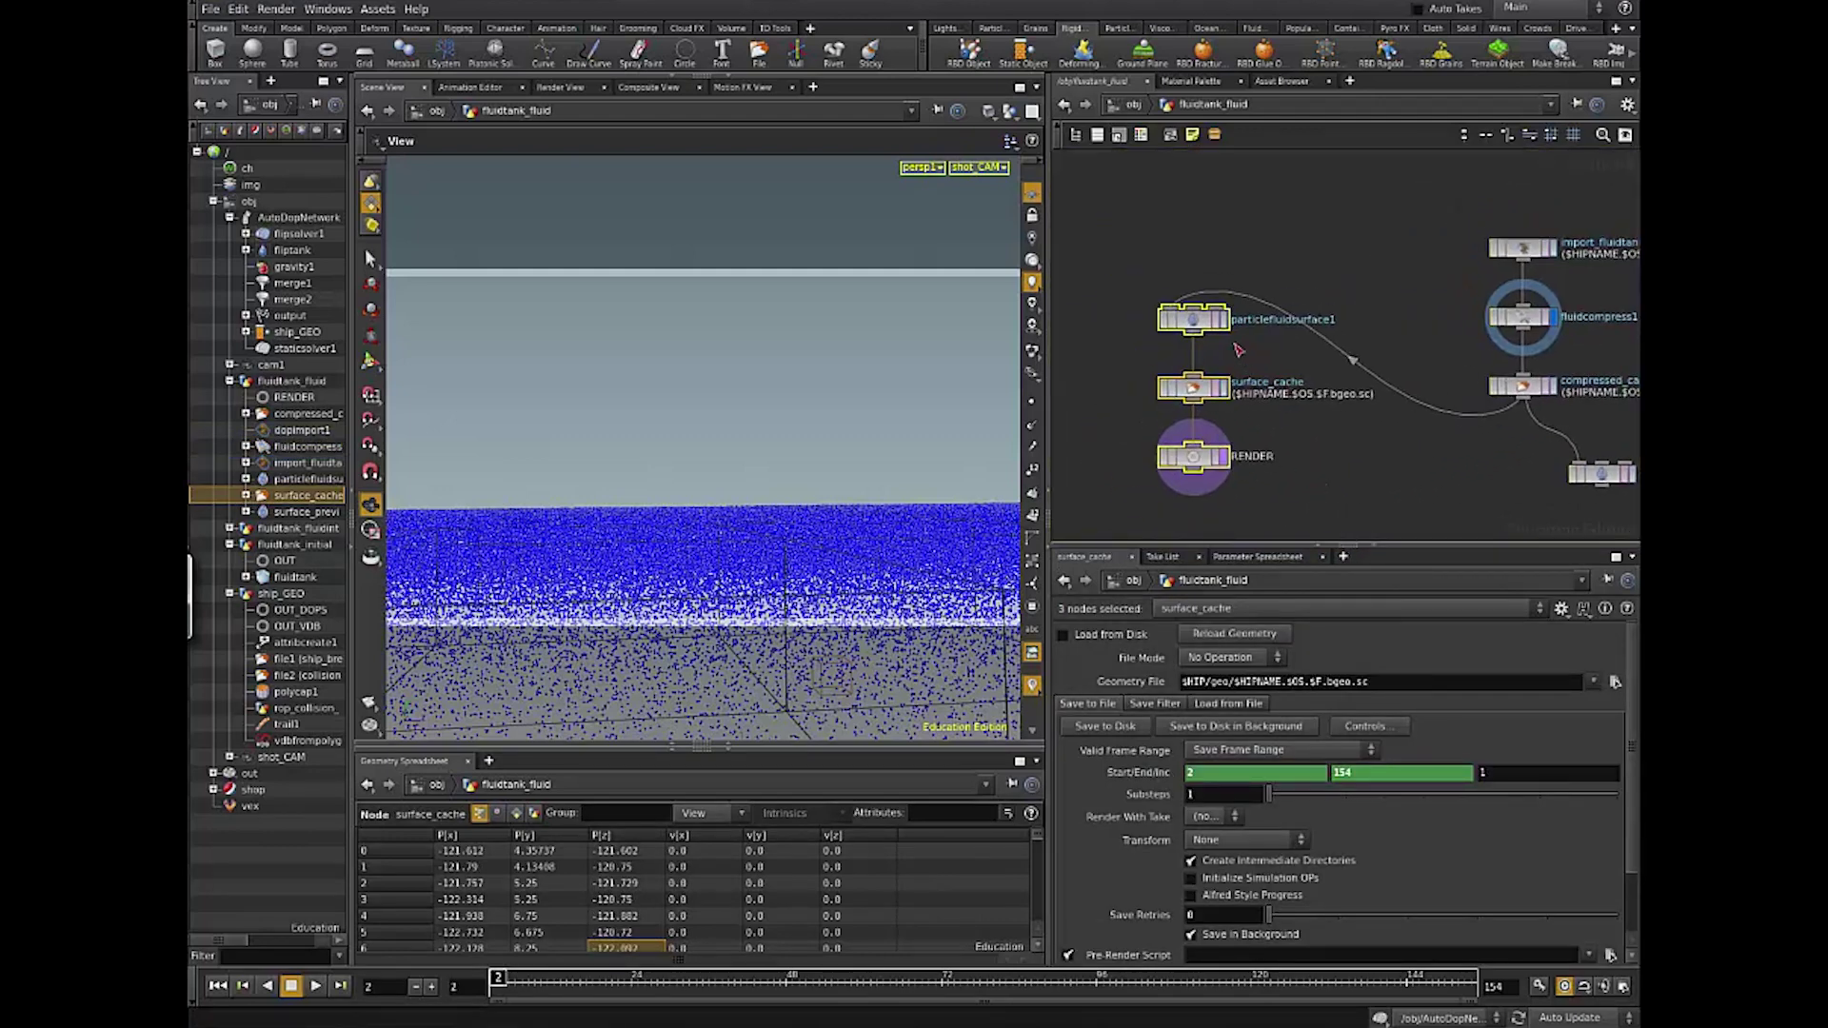
# Step: Display the output of particlefluidsurface1 and realign the node above surface_cache
pyautogui.click(1195, 322)
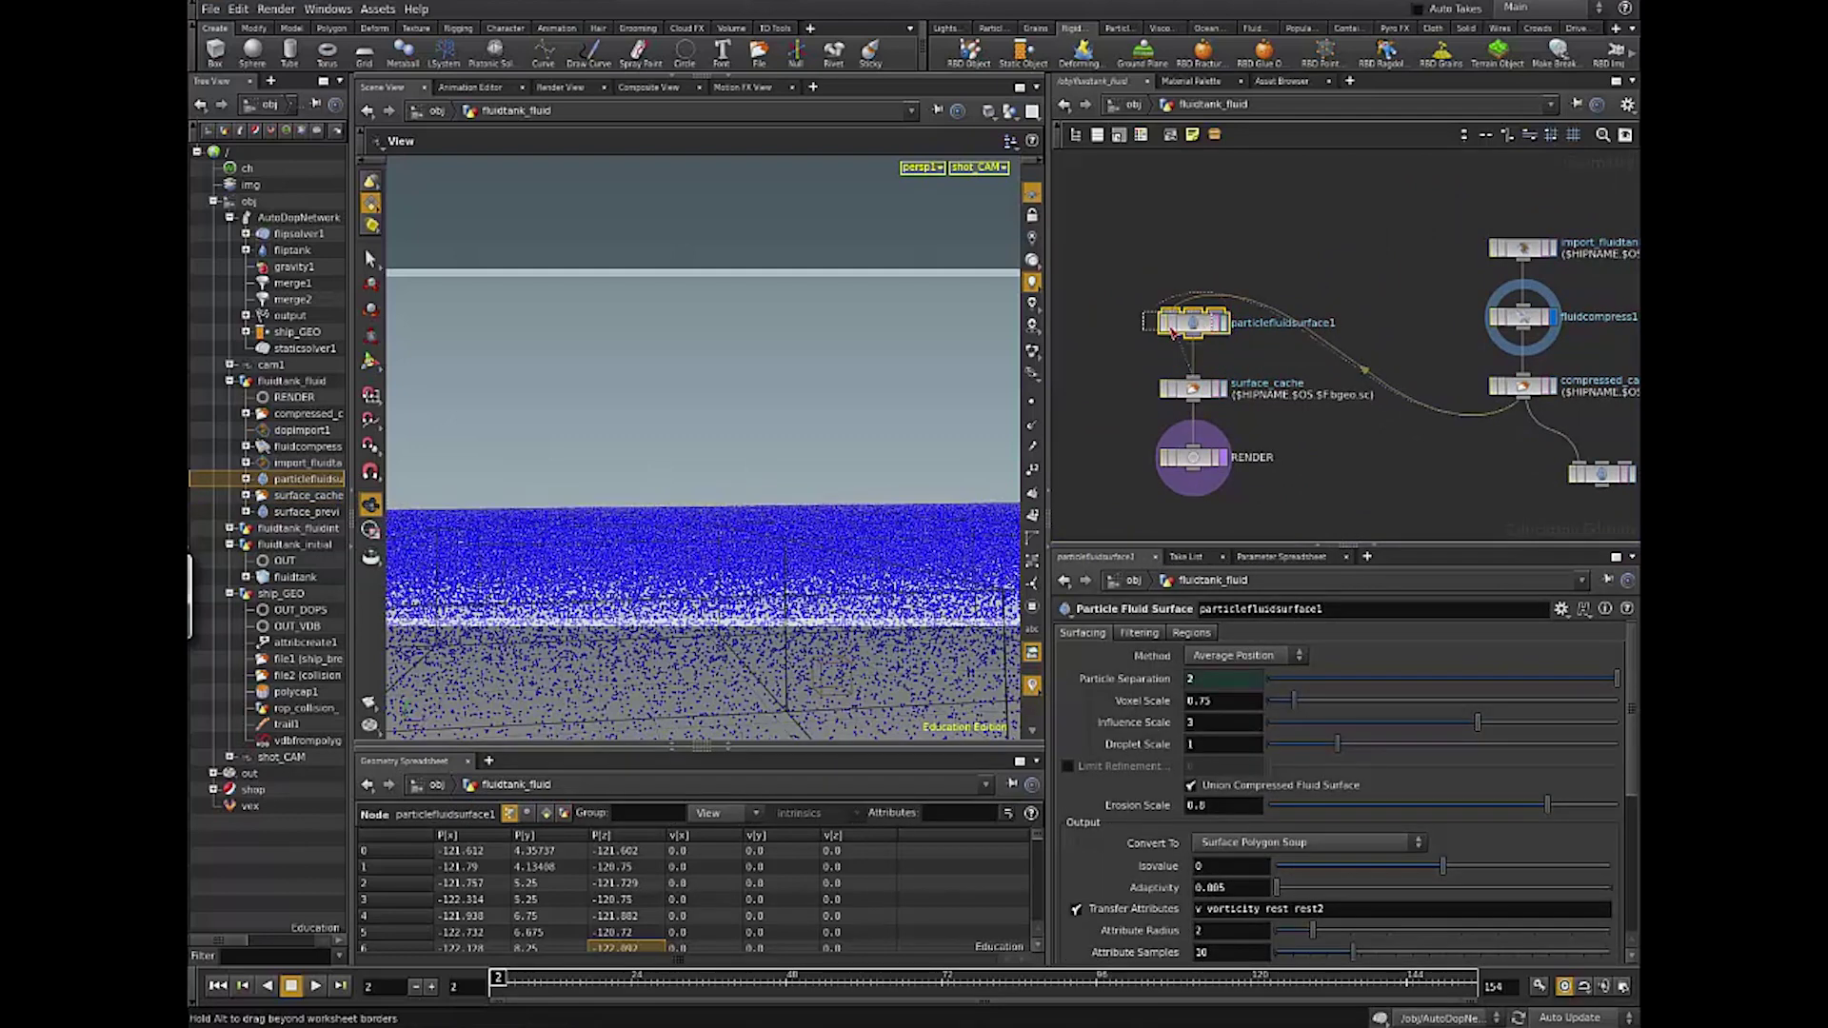
pyautogui.moveTo(1222, 334); pyautogui.dragTo(1196, 323)
pyautogui.click(1192, 320)
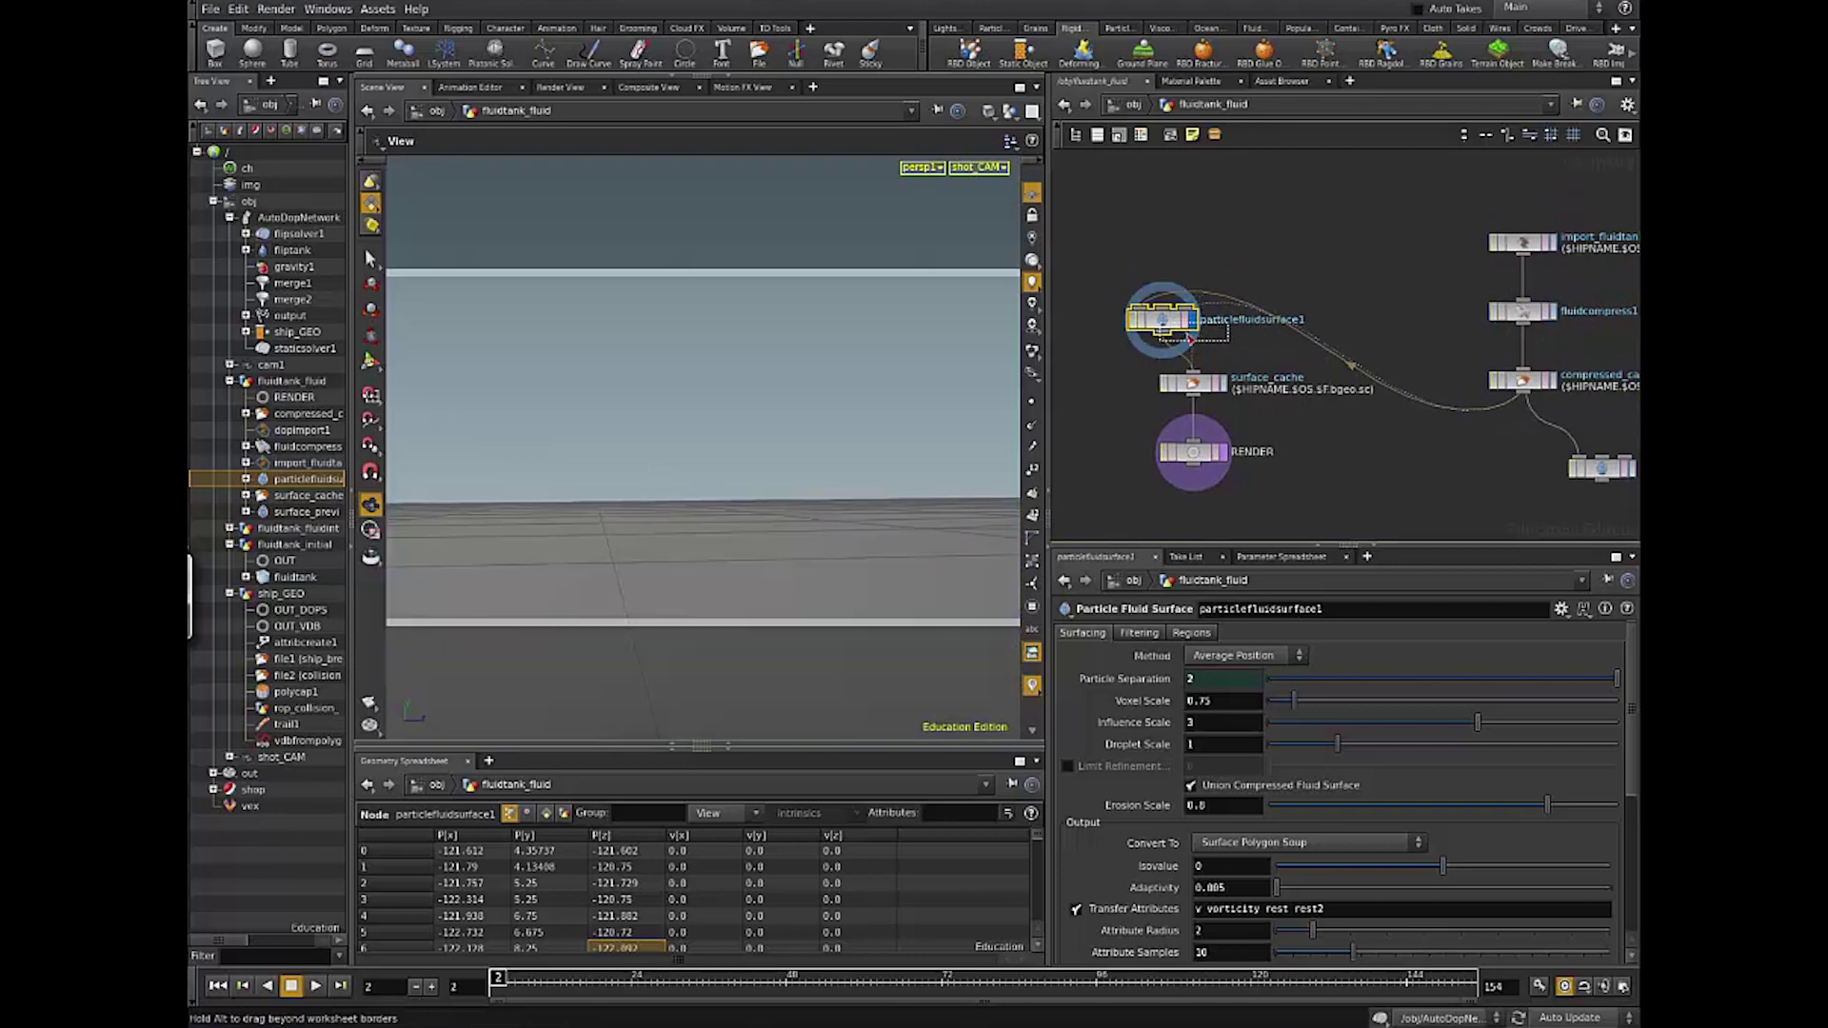
pyautogui.press('l')
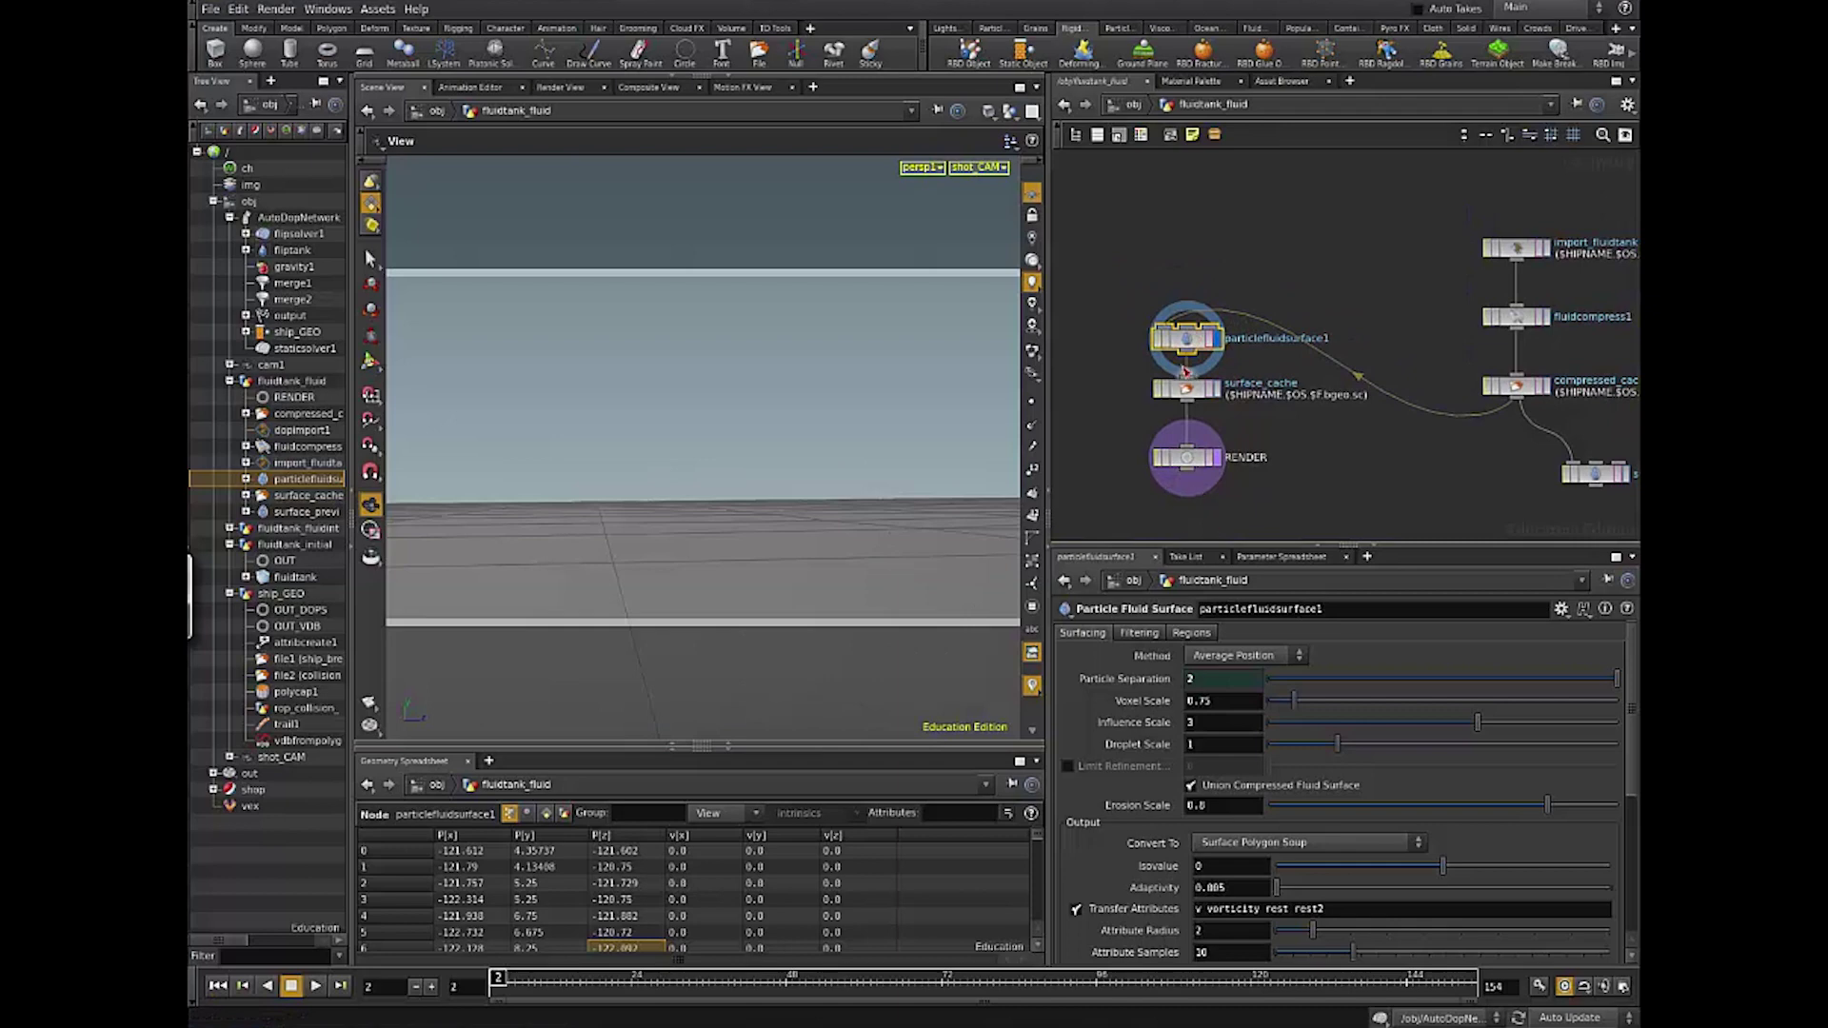
# Step: Move surface_preview down beside the compressed_cache node and display the compressed_cache output
pyautogui.moveTo(1502, 410); pyautogui.dragTo(1337, 392, button='middle')
pyautogui.moveTo(1416, 461); pyautogui.dragTo(1221, 503)
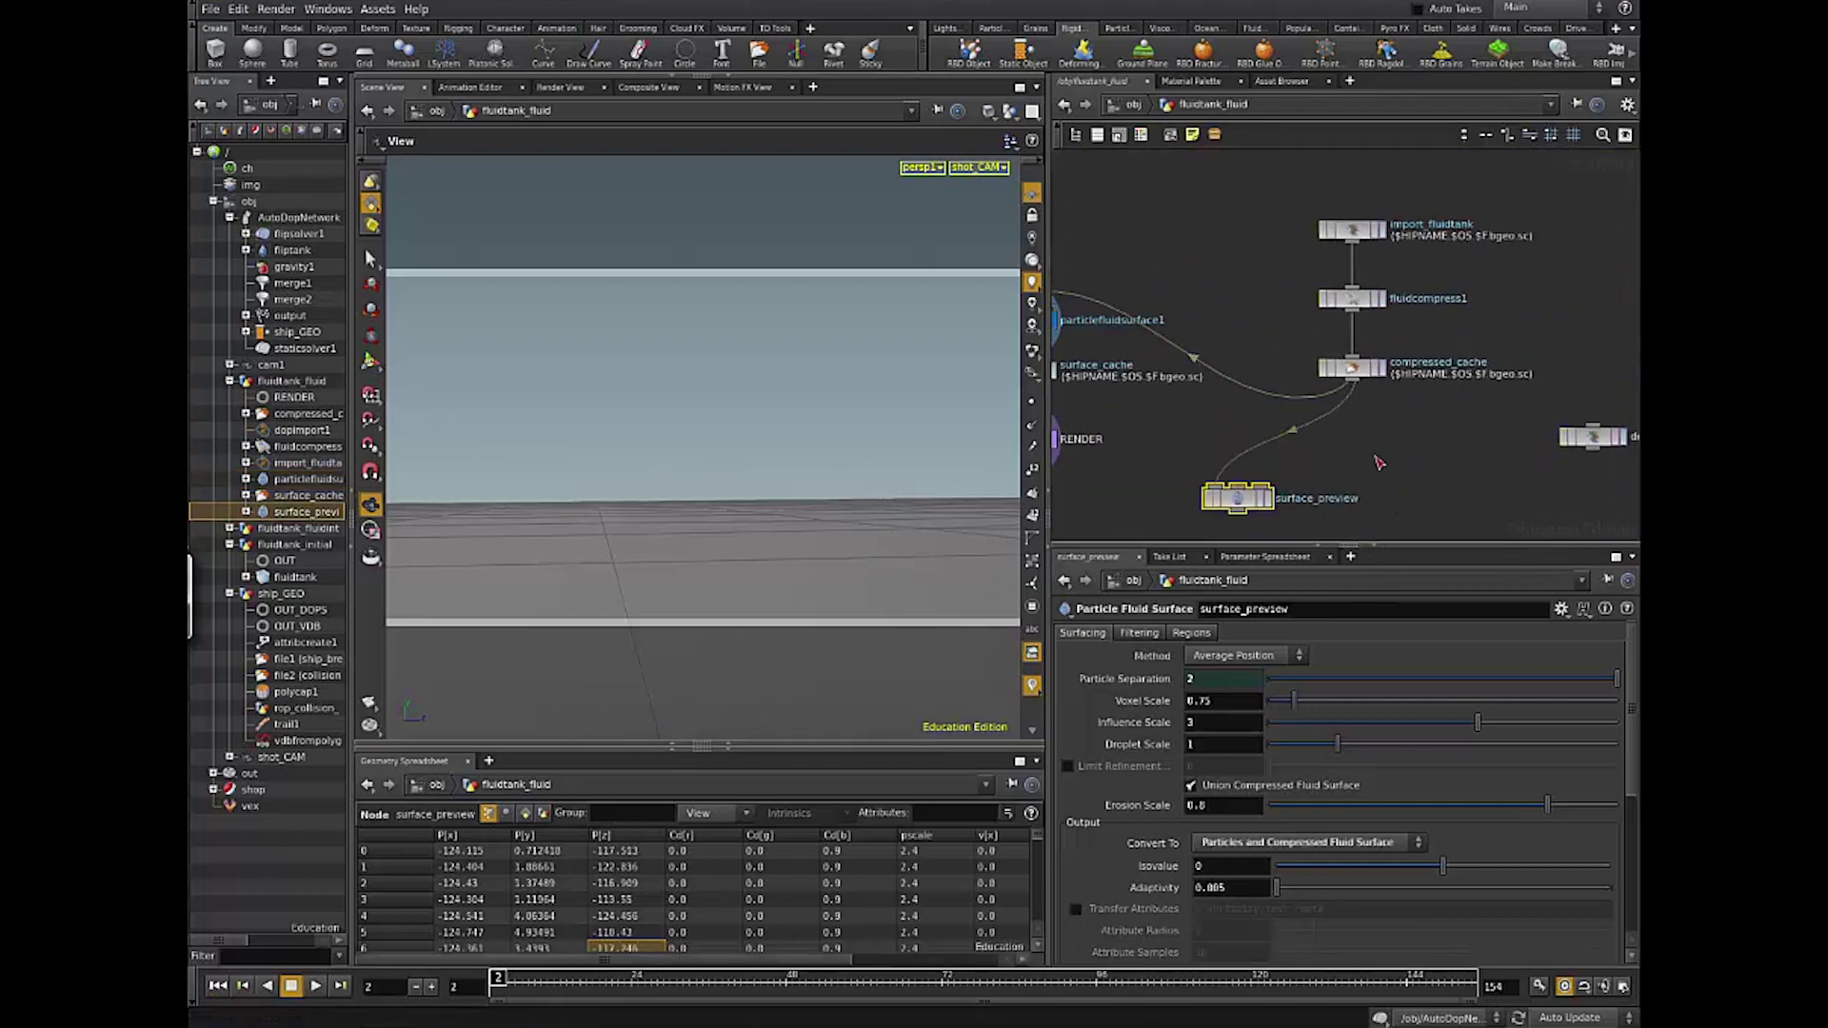
pyautogui.click(1352, 365)
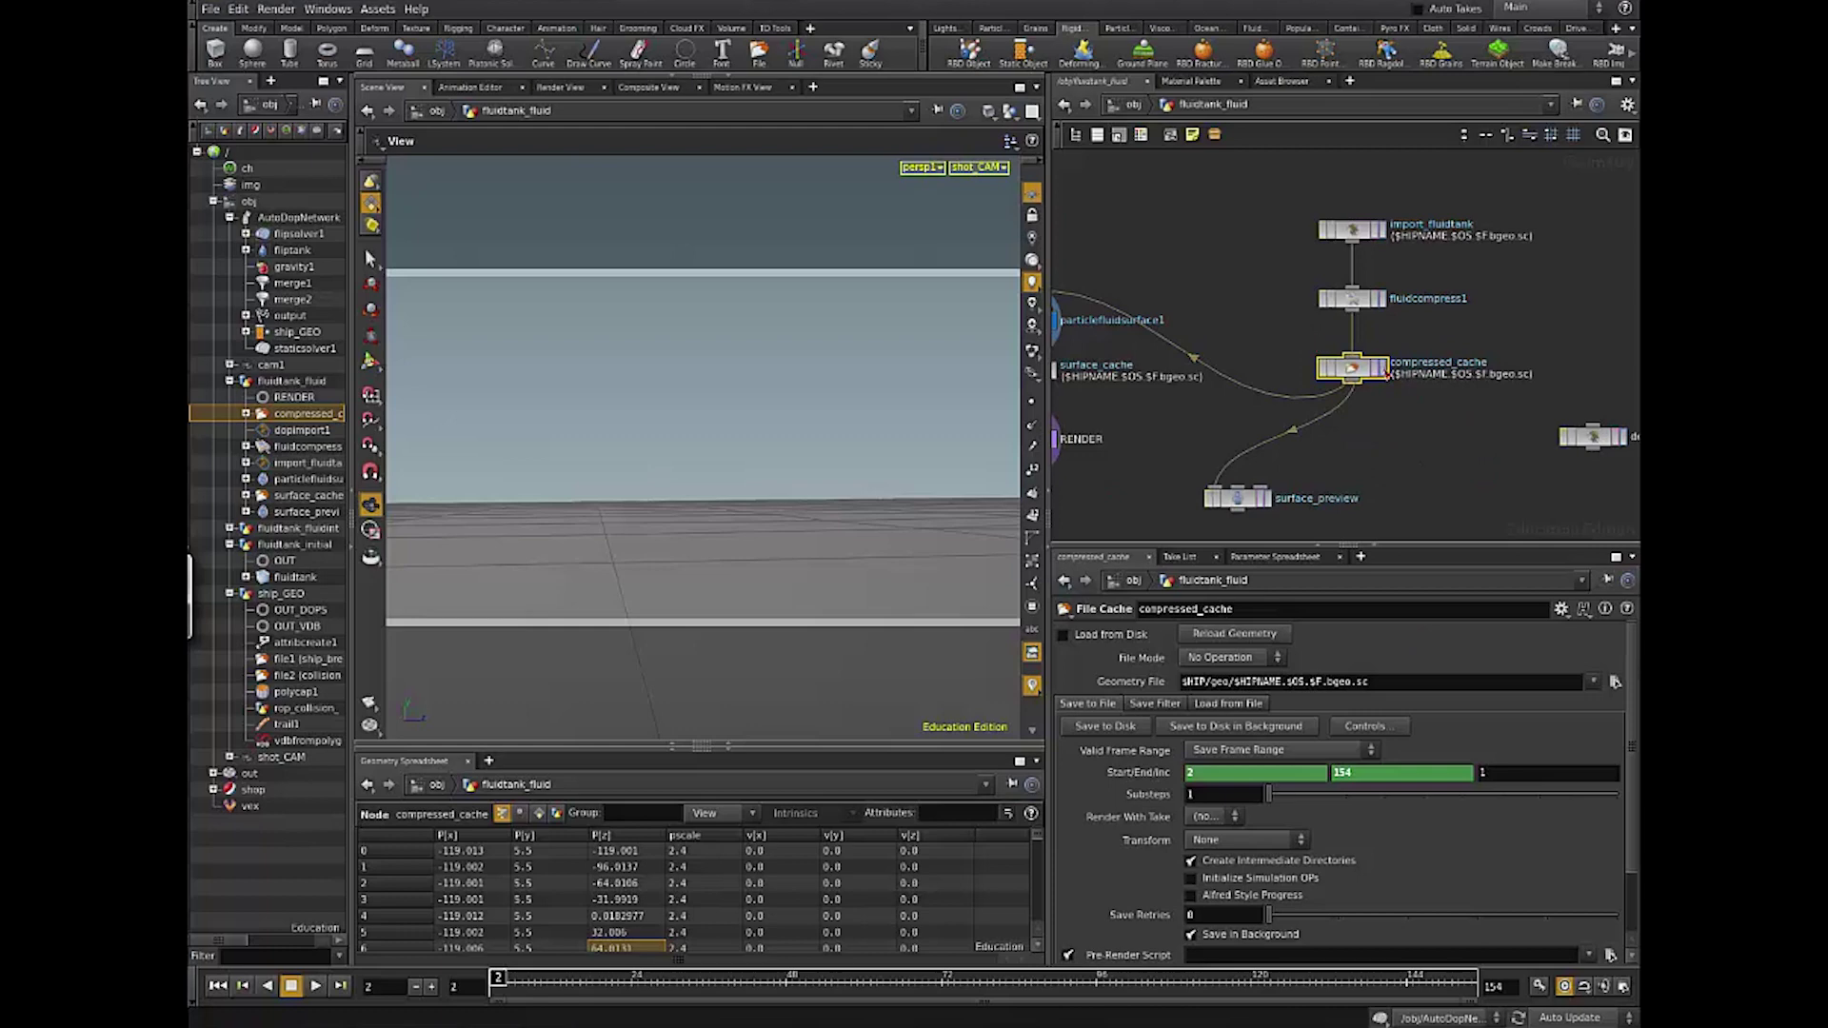
pyautogui.click(1379, 368)
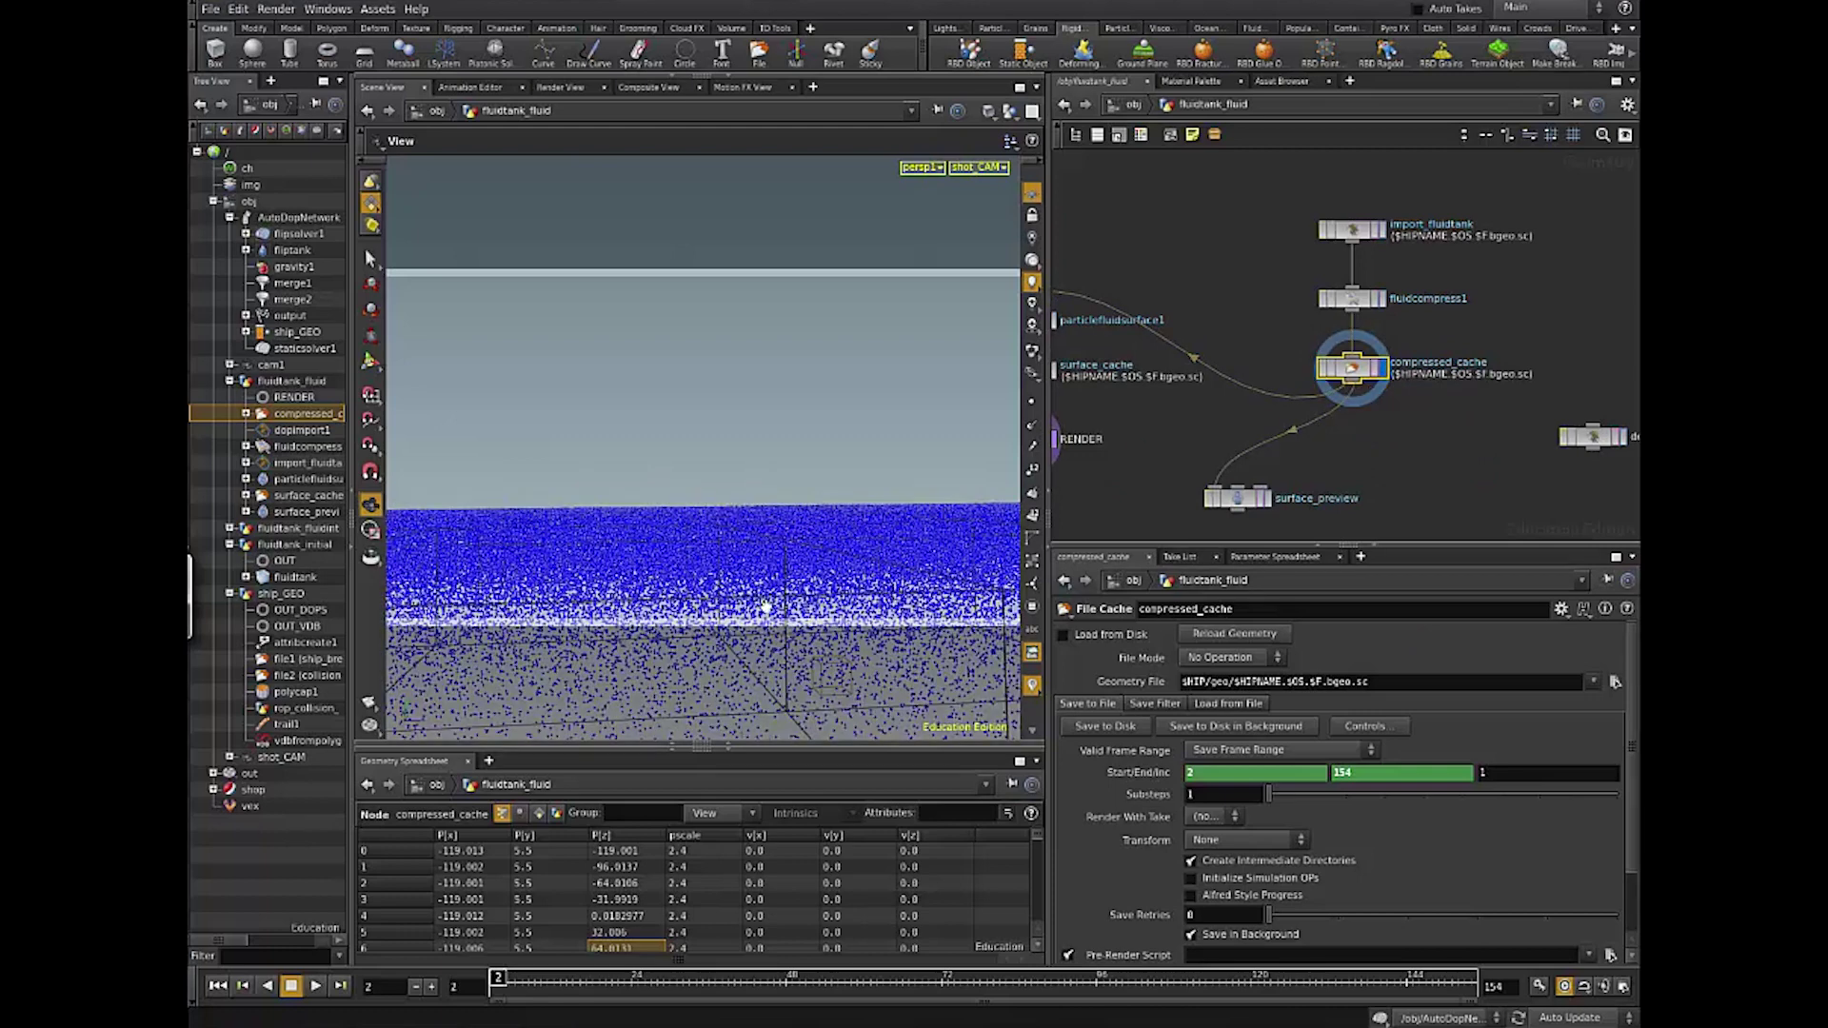
# Step: Add a ROP Output Driver fed by compressed_cache and name it rop_FLIP_BASE
pyautogui.click(1418, 453)
pyautogui.moveTo(1307, 330); pyautogui.dragTo(1419, 453)
pyautogui.press('Tab')
pyautogui.write('rop')
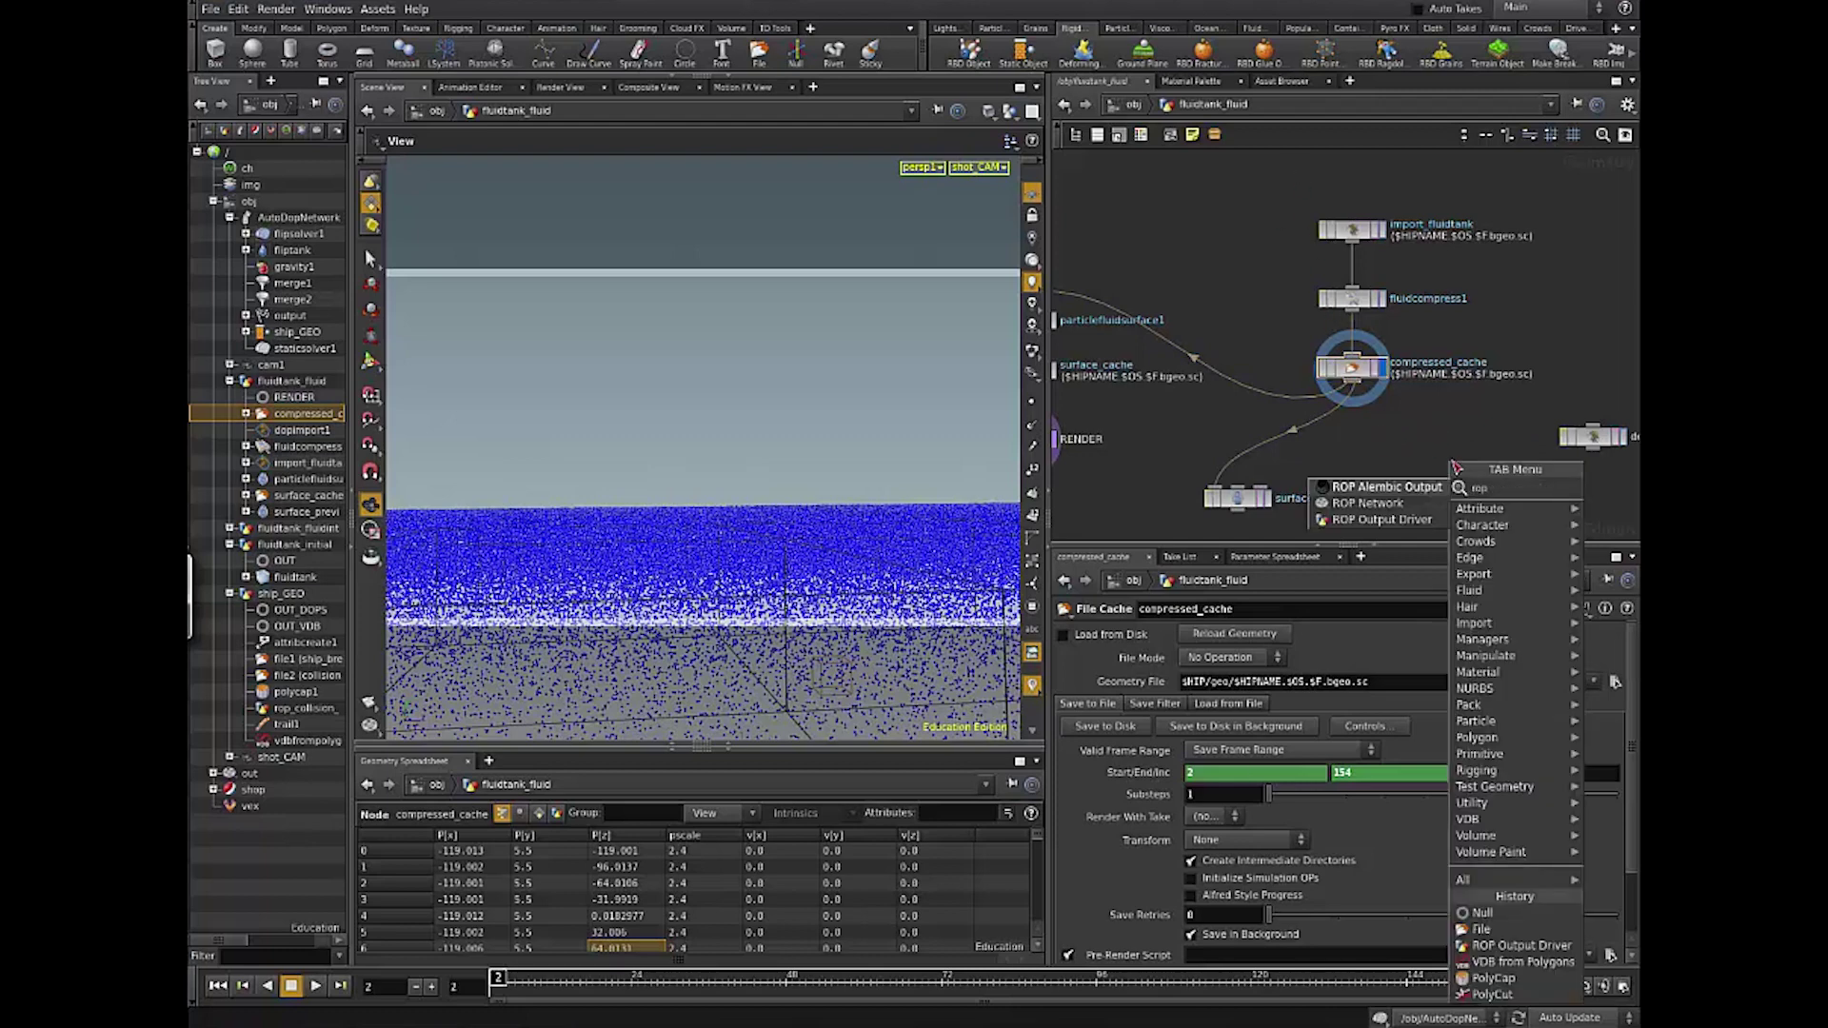
pyautogui.click(1380, 520)
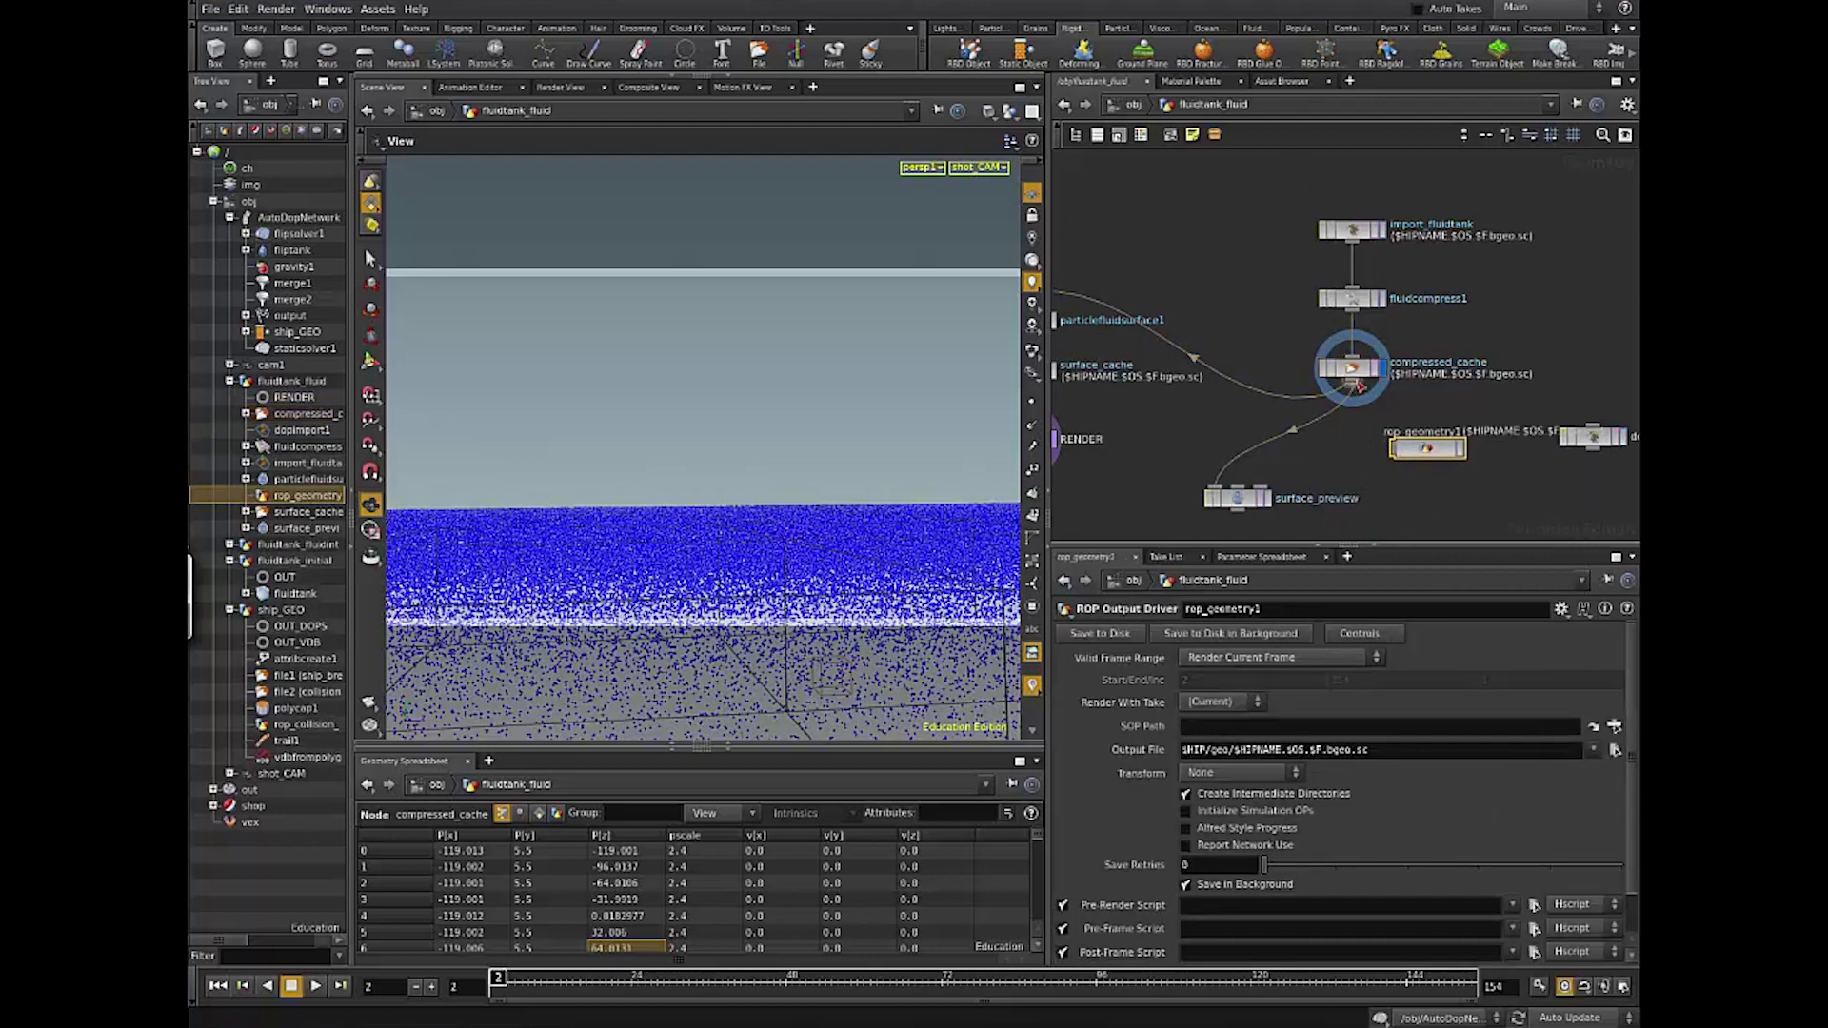
pyautogui.click(1419, 468)
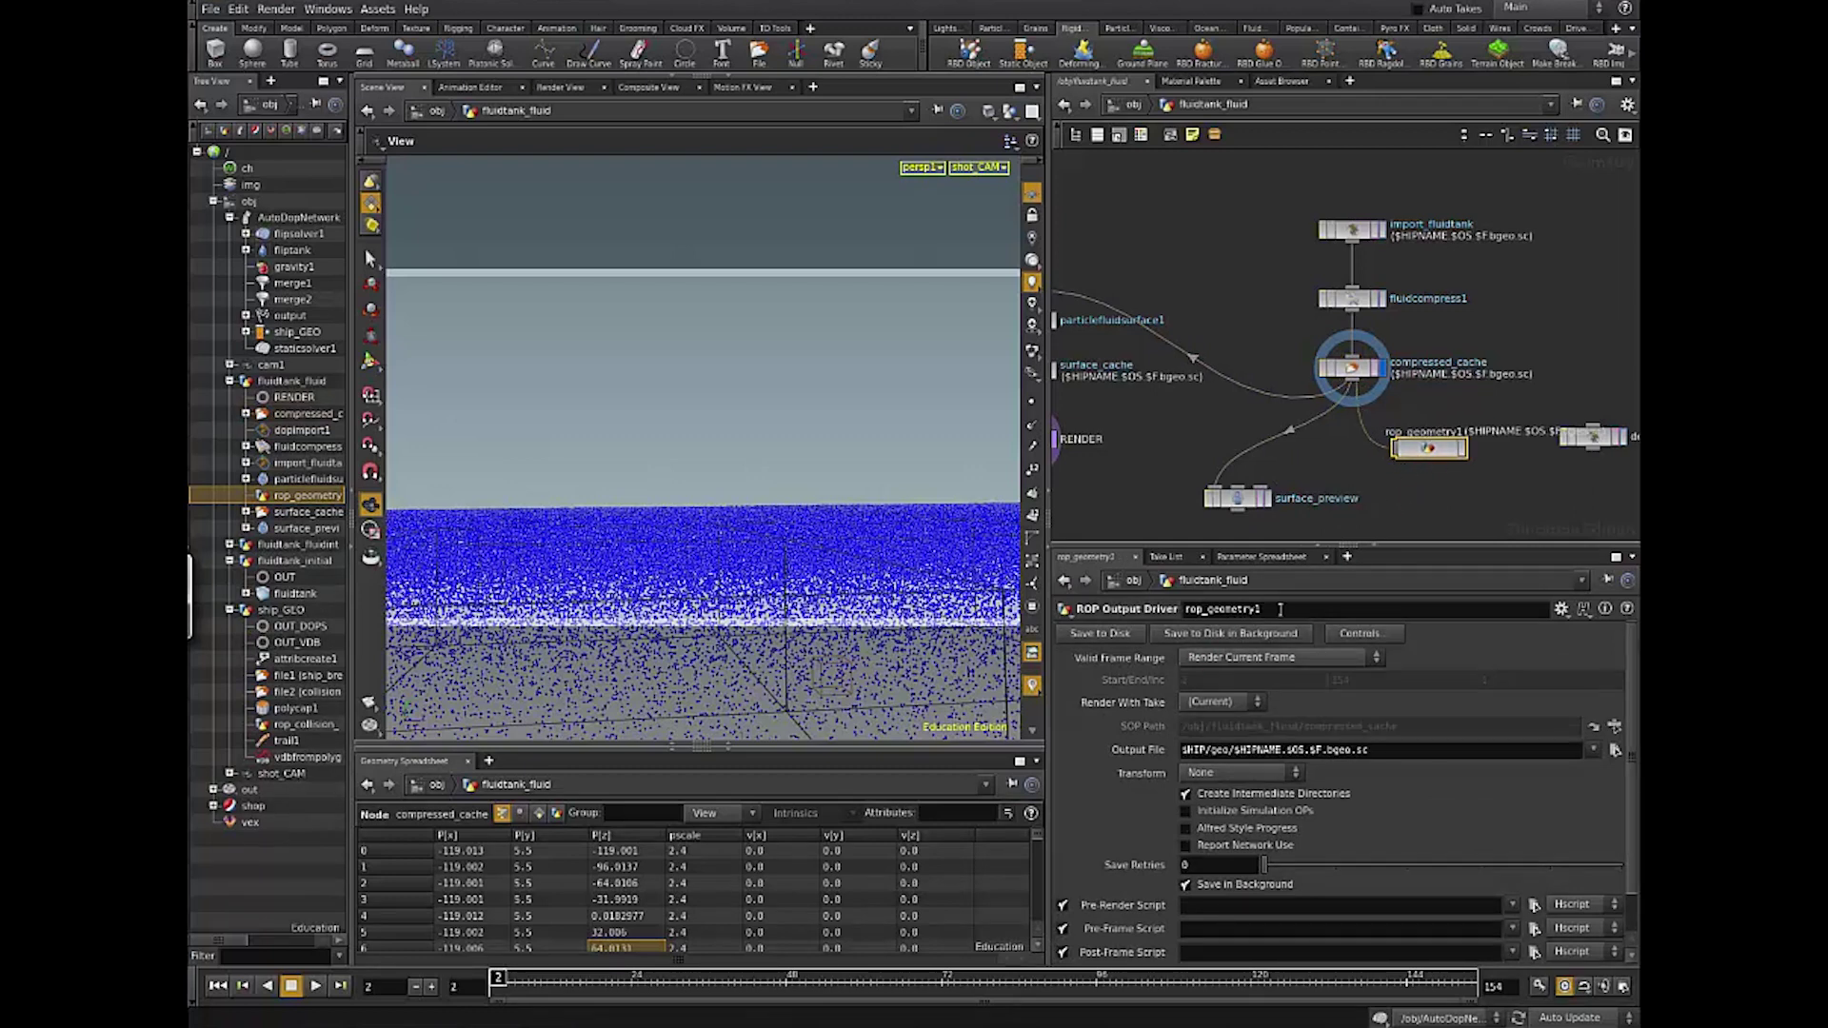
pyautogui.moveTo(1281, 610); pyautogui.dragTo(1203, 624)
pyautogui.write('_FLP')
# Step: Set rop_FLIP_BASE's output file to $HIP/geo/$OS/$HIPNAME.$OS.$F.bgeo.sc and choose its valid frame range
pyautogui.click(1234, 749)
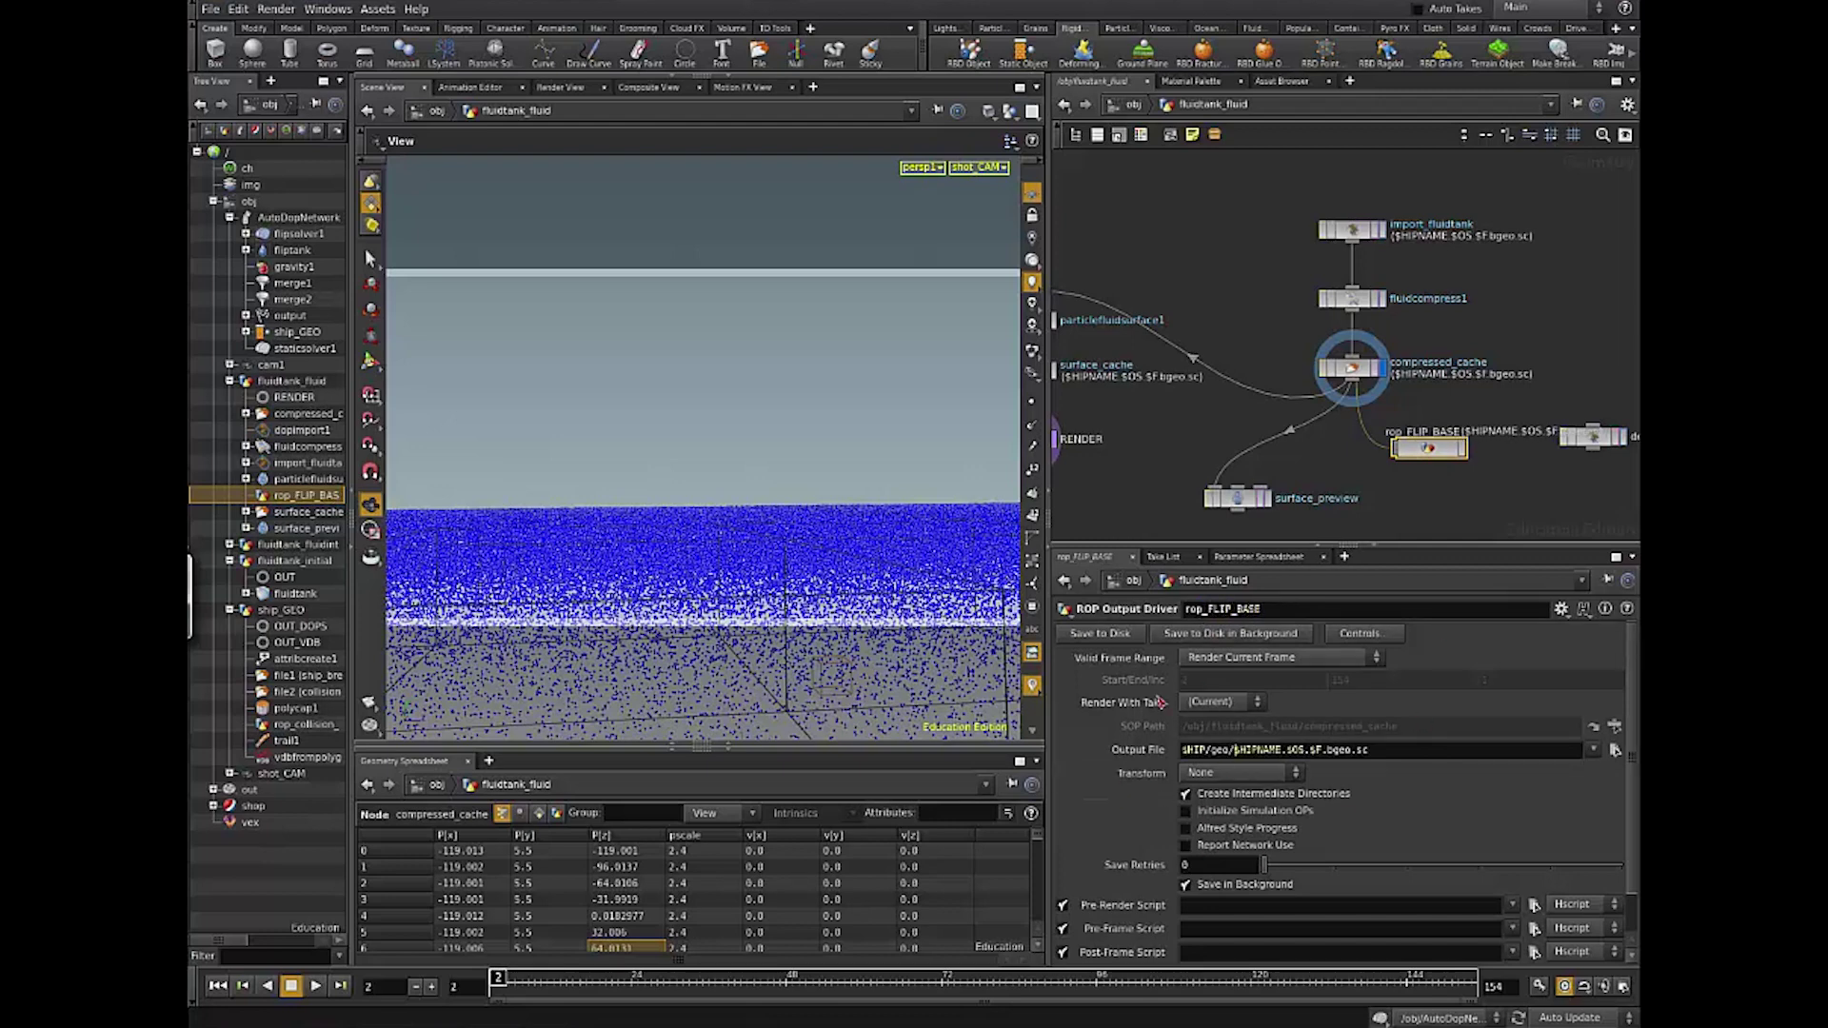
pyautogui.moveTo(1186, 749); pyautogui.dragTo(1205, 752)
pyautogui.click(1232, 751)
pyautogui.write('$OS/')
pyautogui.click(1270, 659)
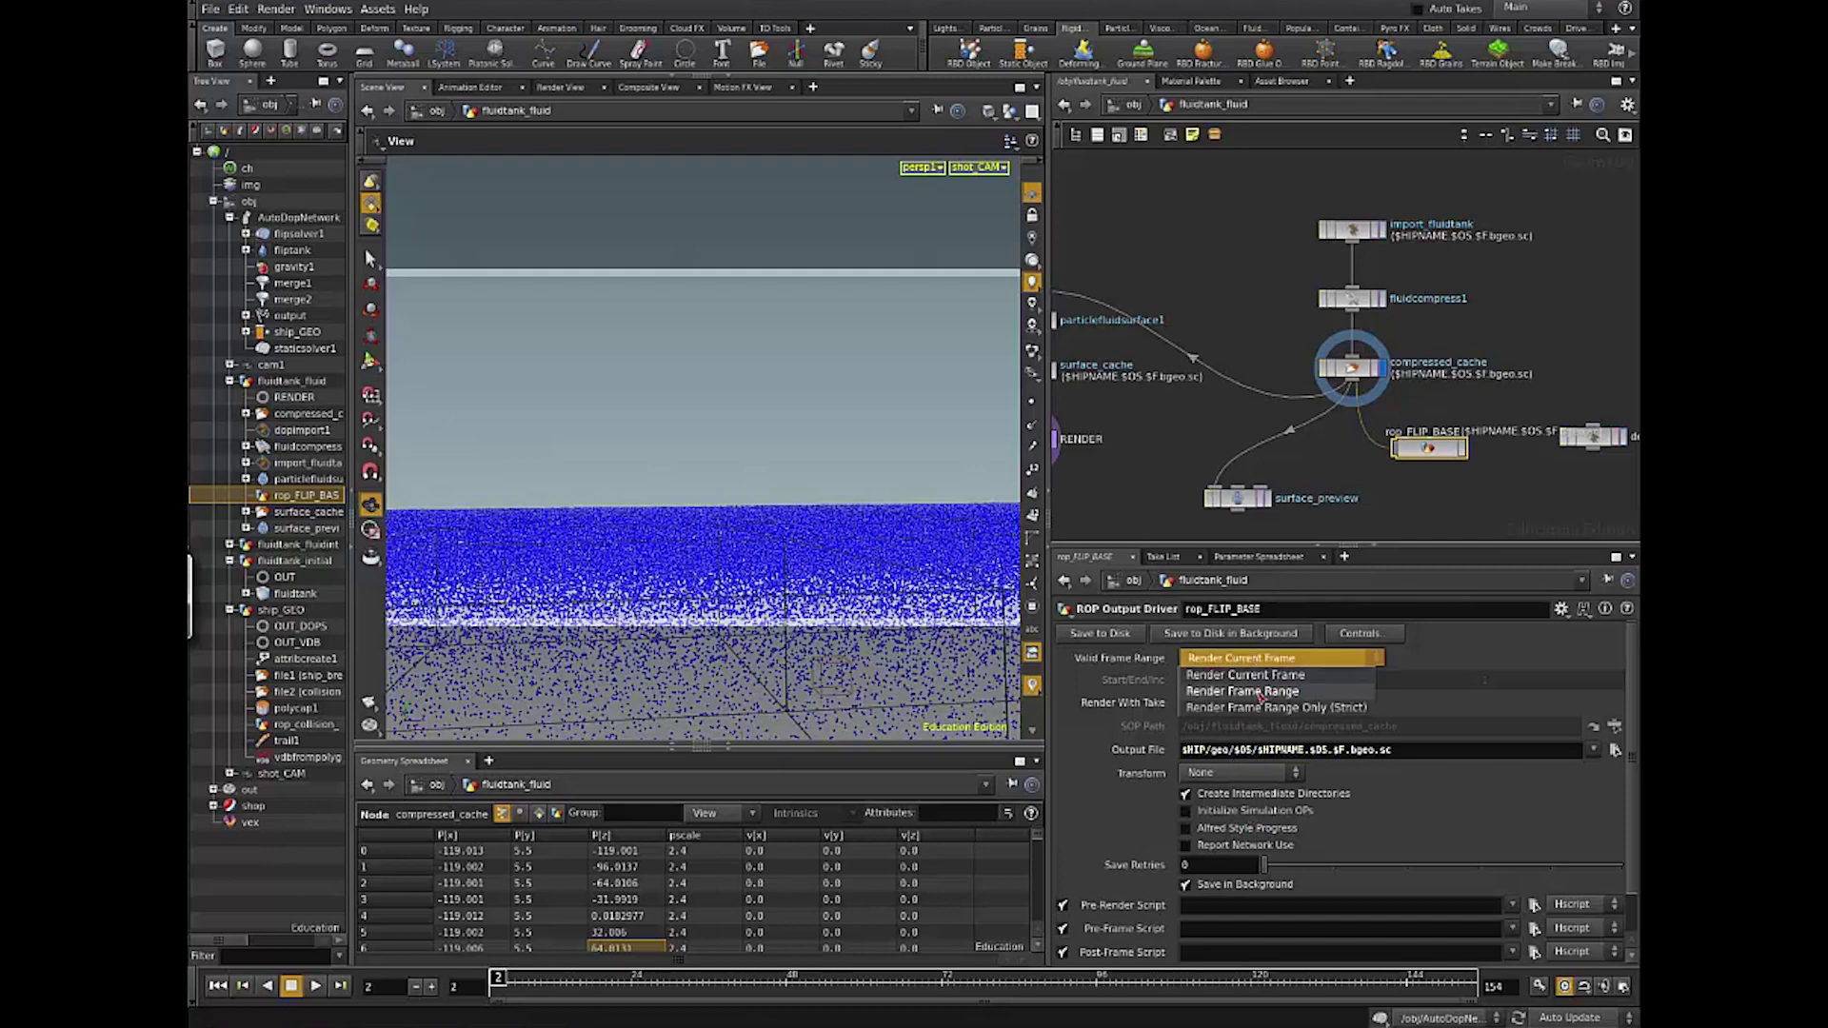
pyautogui.click(1196, 672)
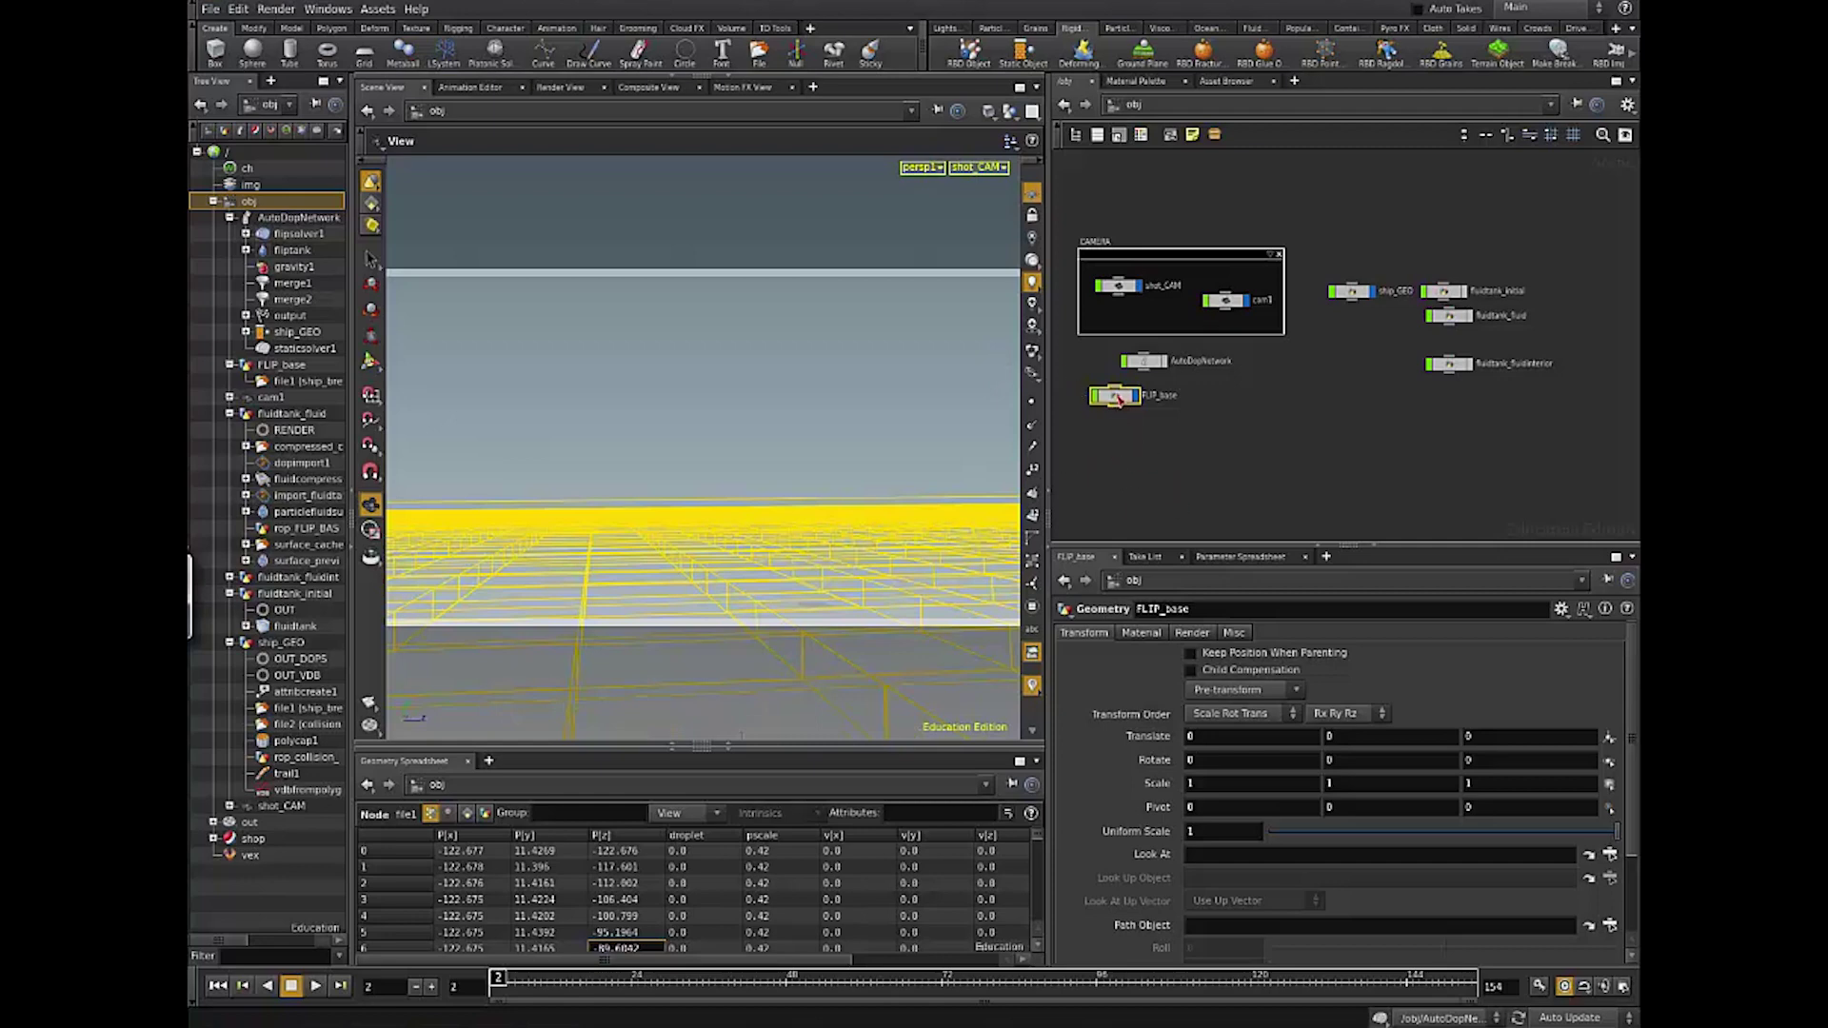
# Step: Move the FLIP_base object clear of AutoDopNetwork and open its network with the file1 node
pyautogui.moveTo(1119, 398); pyautogui.dragTo(1109, 412)
pyautogui.click(1082, 367)
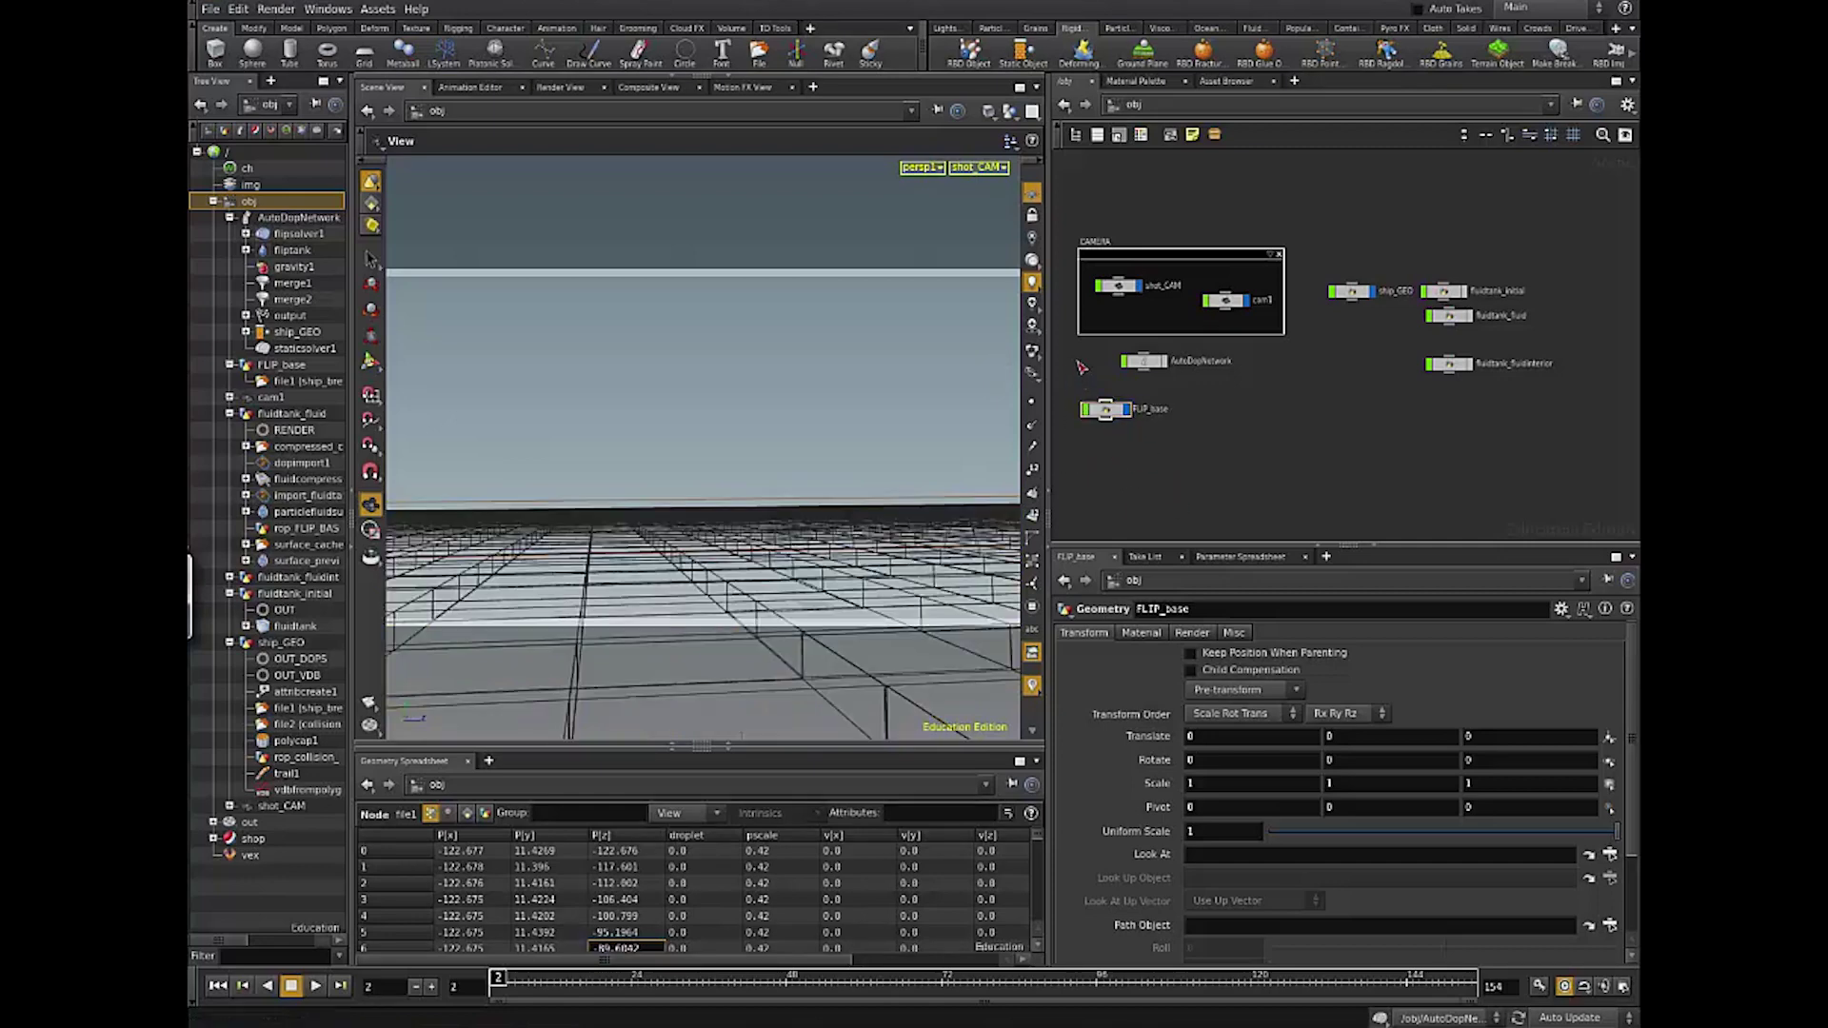
pyautogui.doubleClick(1110, 410)
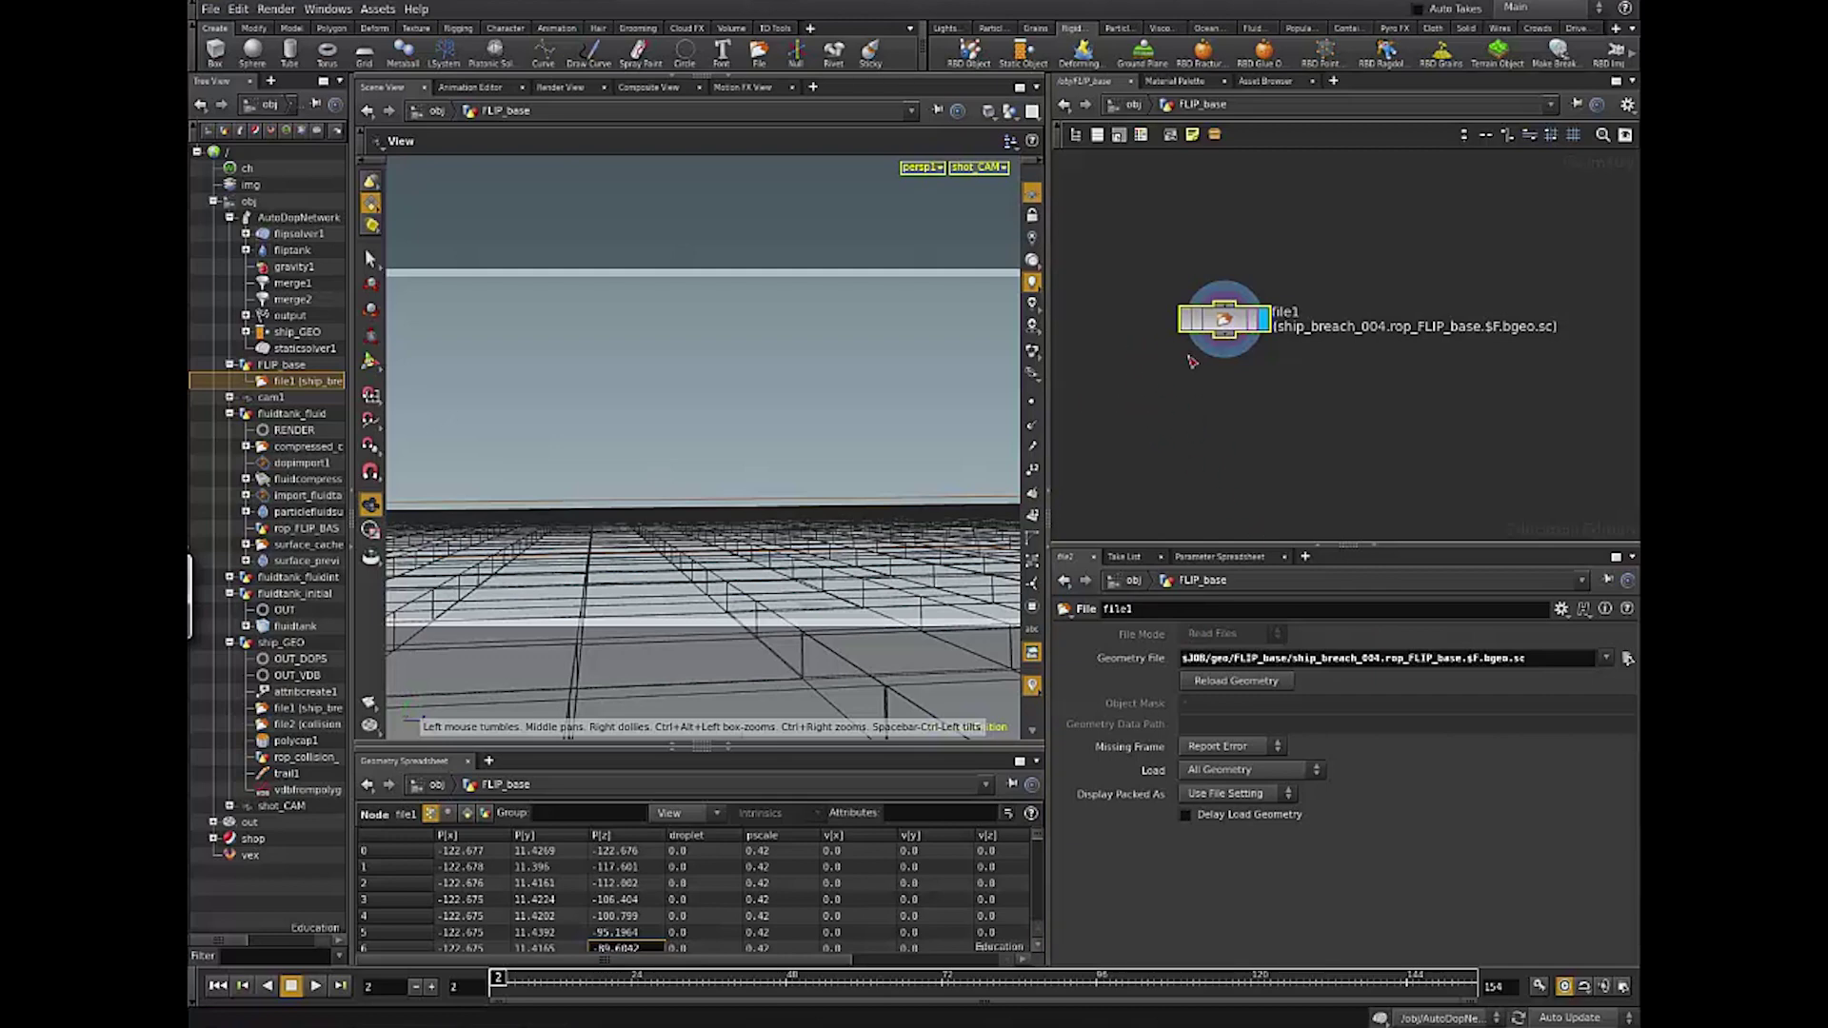
pyautogui.moveTo(1205, 333); pyautogui.dragTo(1200, 341)
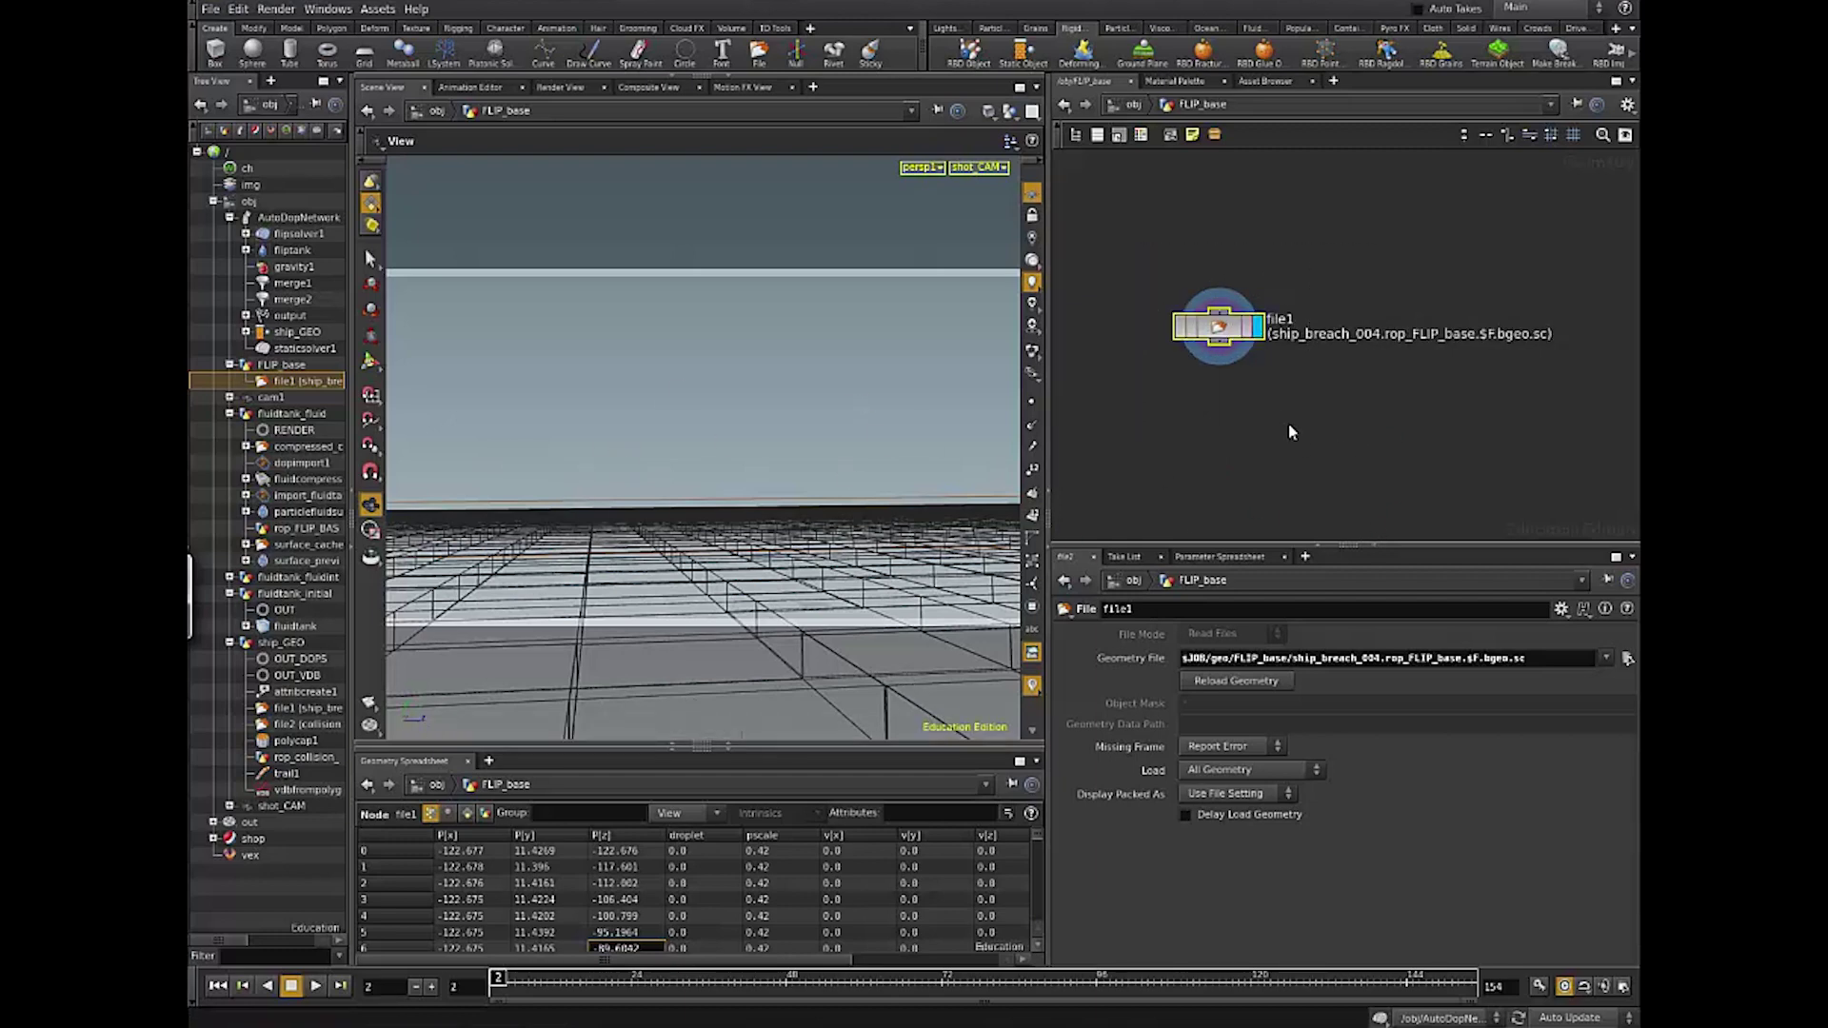
# Step: Add a Particle Fluid Surface node connected below file1 and make it the displayed and rendered node
pyautogui.press('Tab')
pyautogui.write('par')
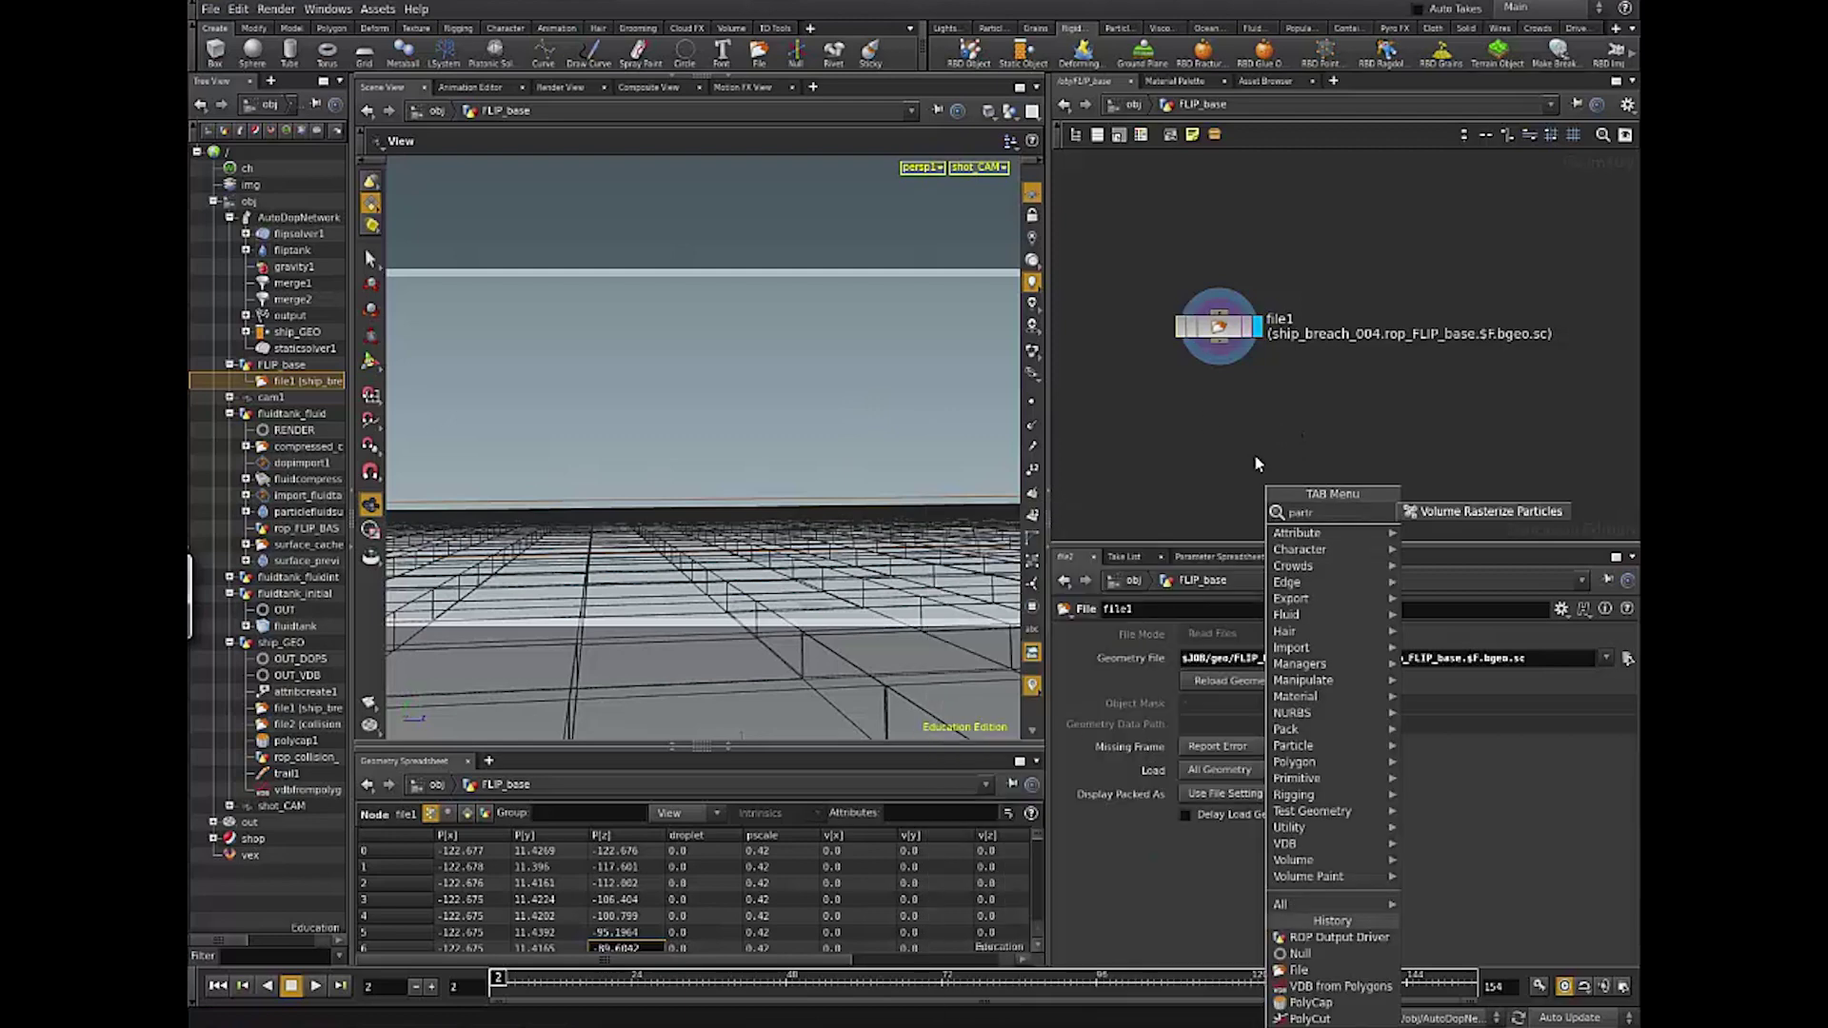
pyautogui.write('ticle')
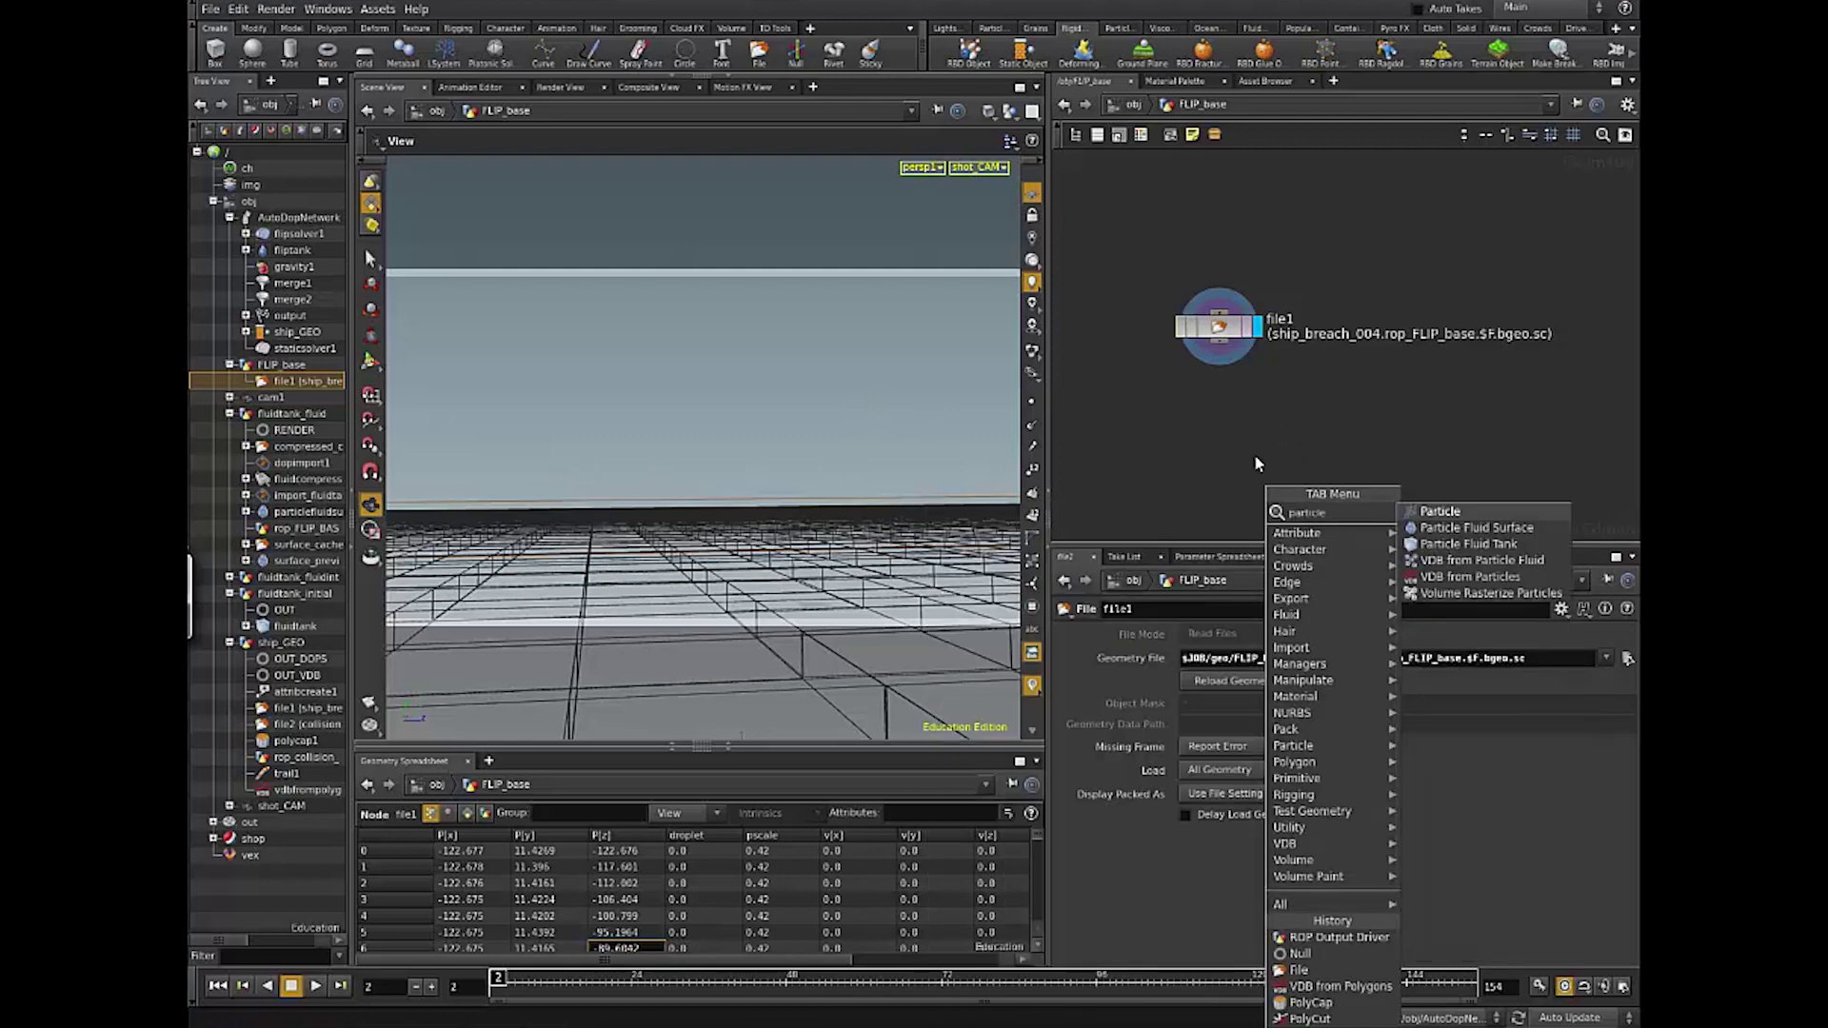
pyautogui.press('Return')
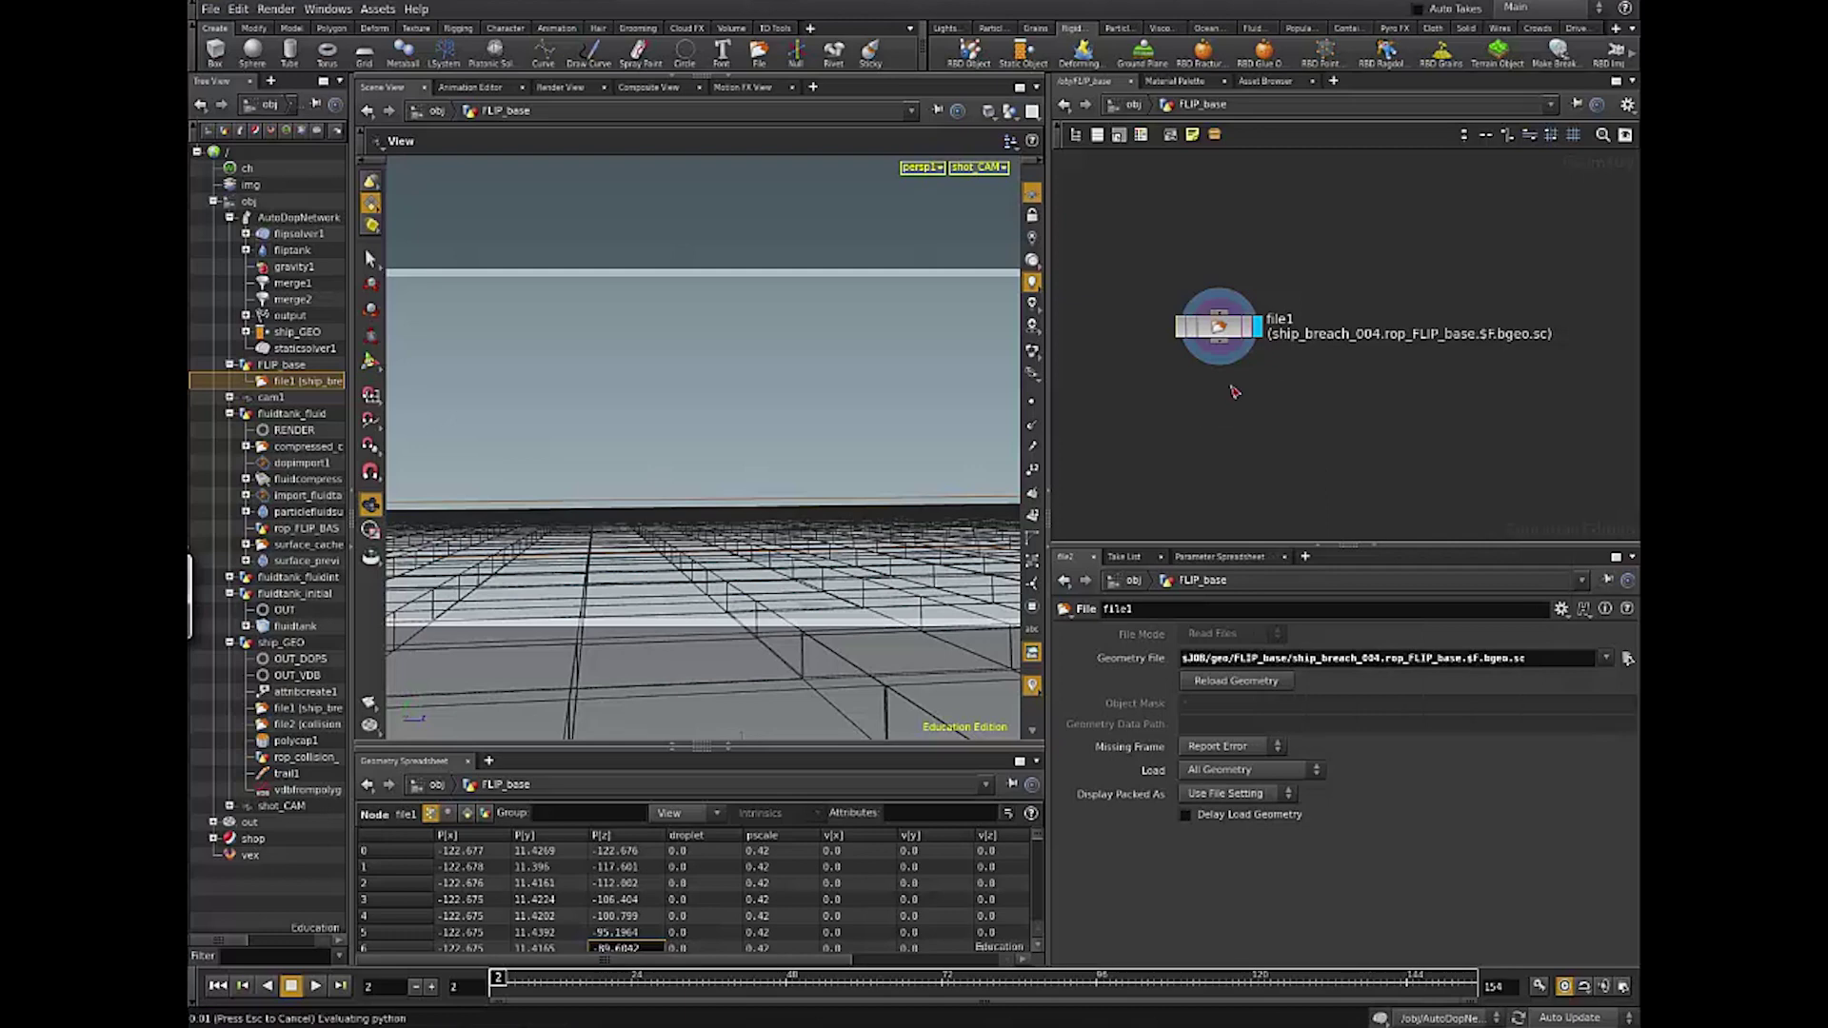
pyautogui.click(1229, 390)
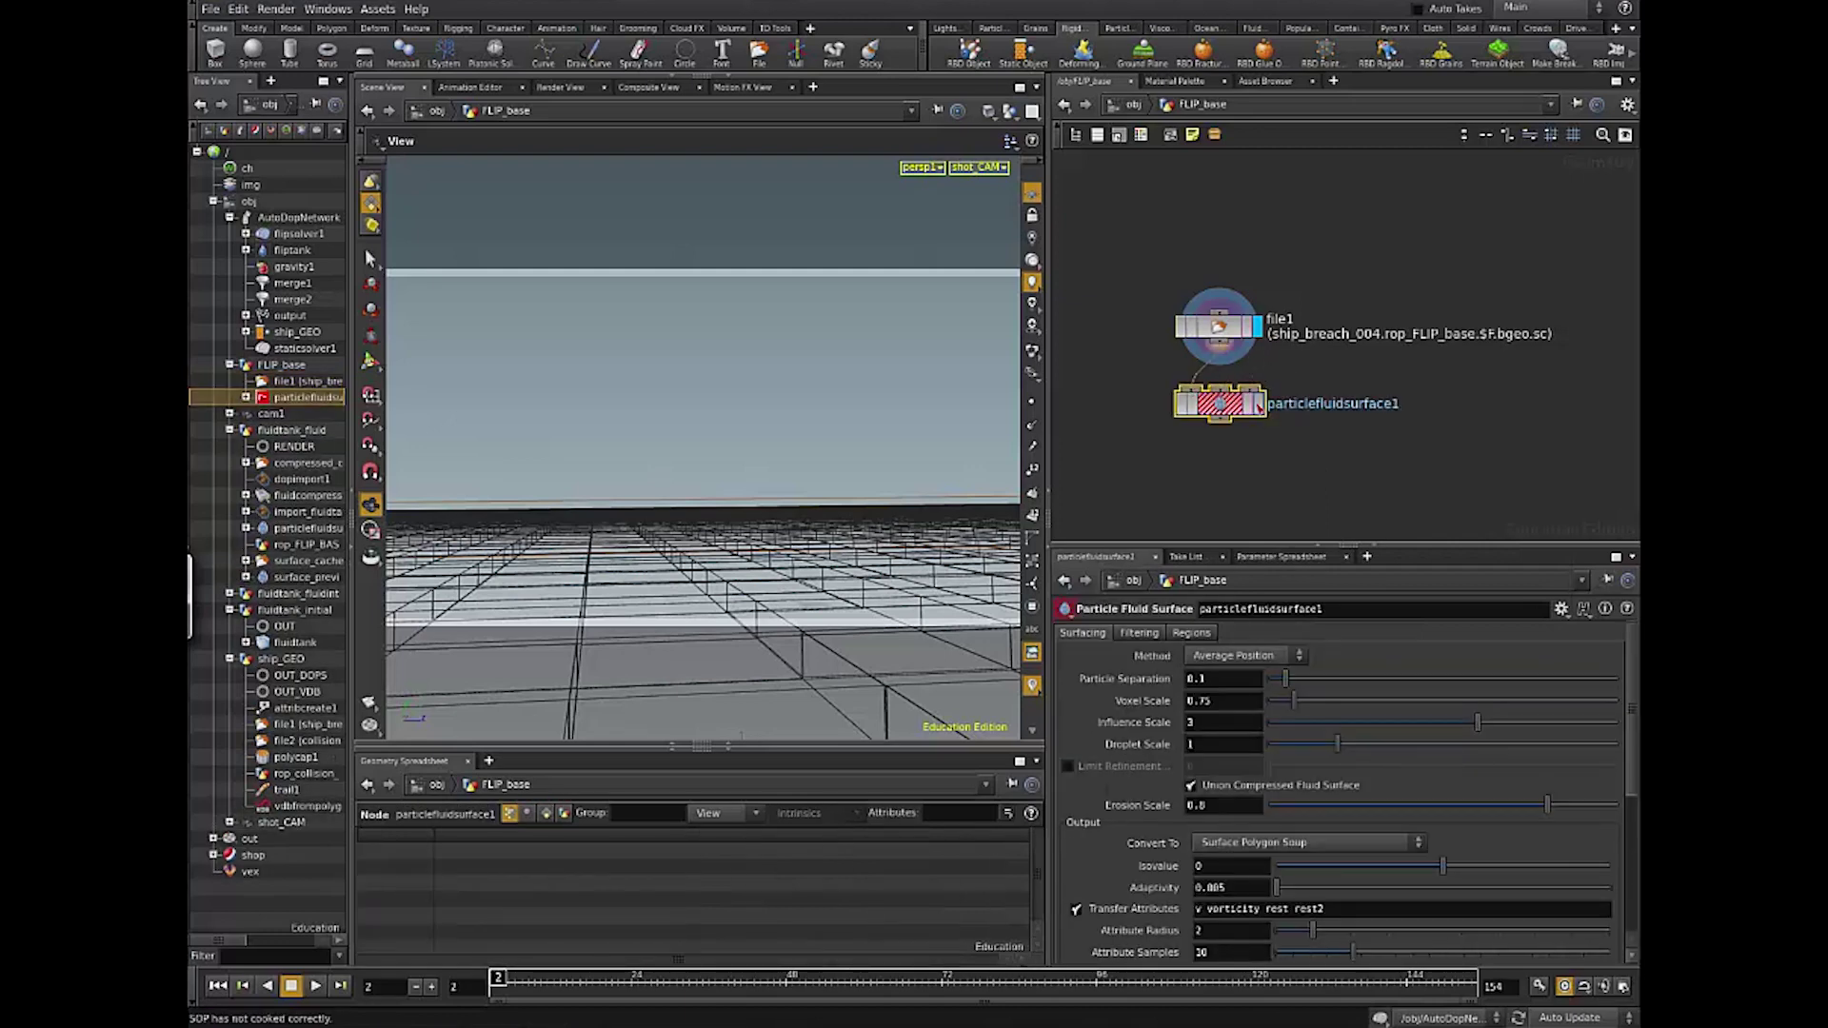
pyautogui.press('l')
pyautogui.press('r')
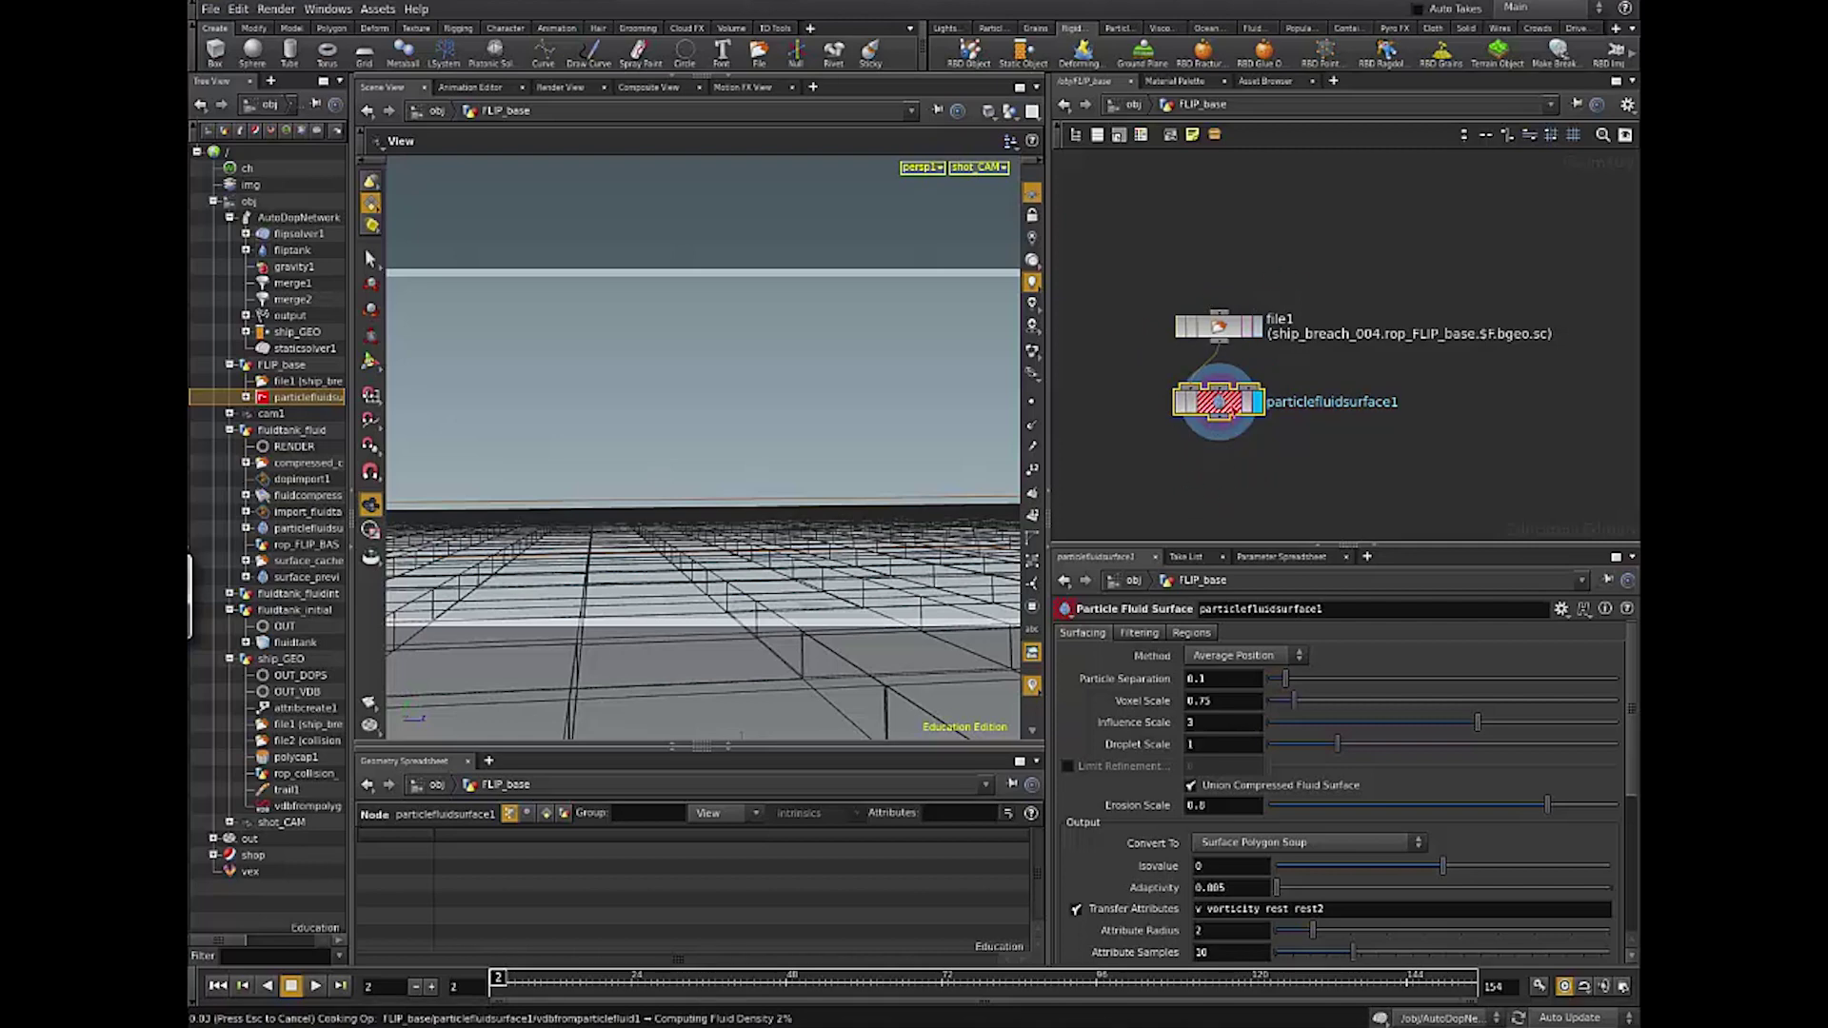
# Step: Move particlefluidsurface1 further below file1, interrupt its cooking and set its Convert To output to Particles
pyautogui.click(1189, 333)
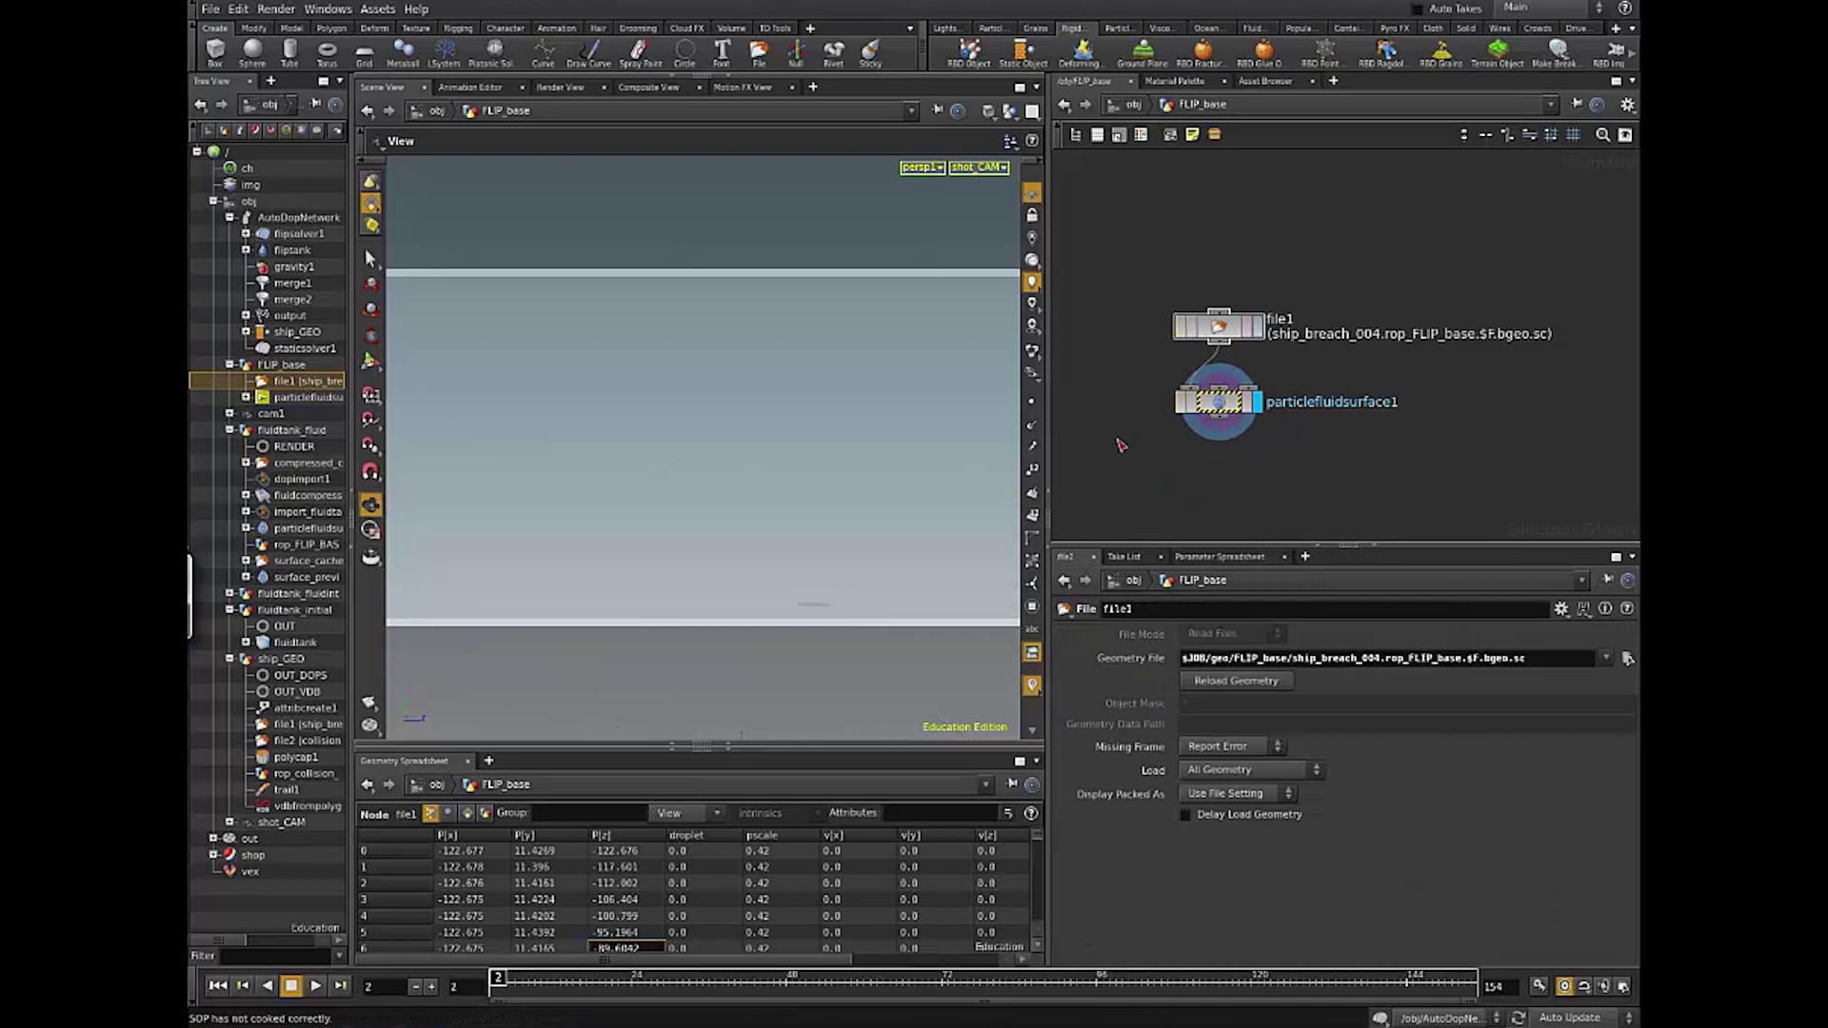
pyautogui.moveTo(1222, 415); pyautogui.dragTo(1222, 452)
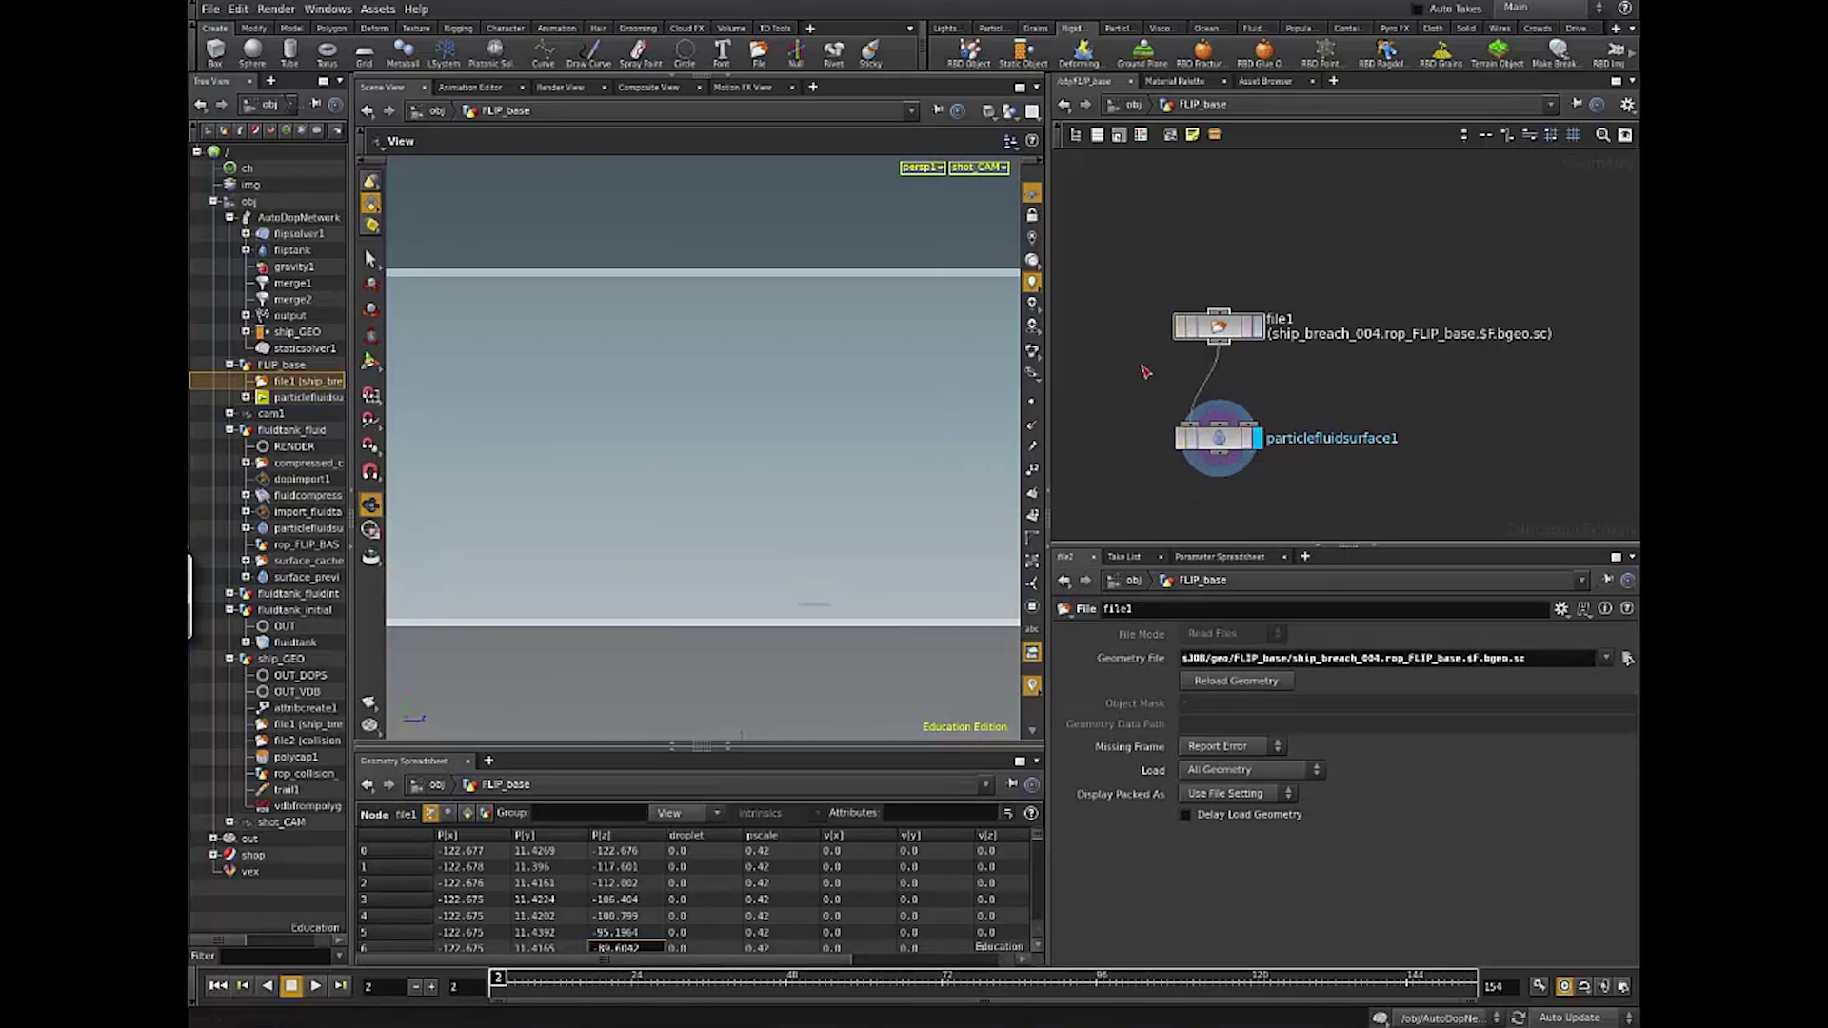
pyautogui.moveTo(1142, 400); pyautogui.dragTo(1433, 488)
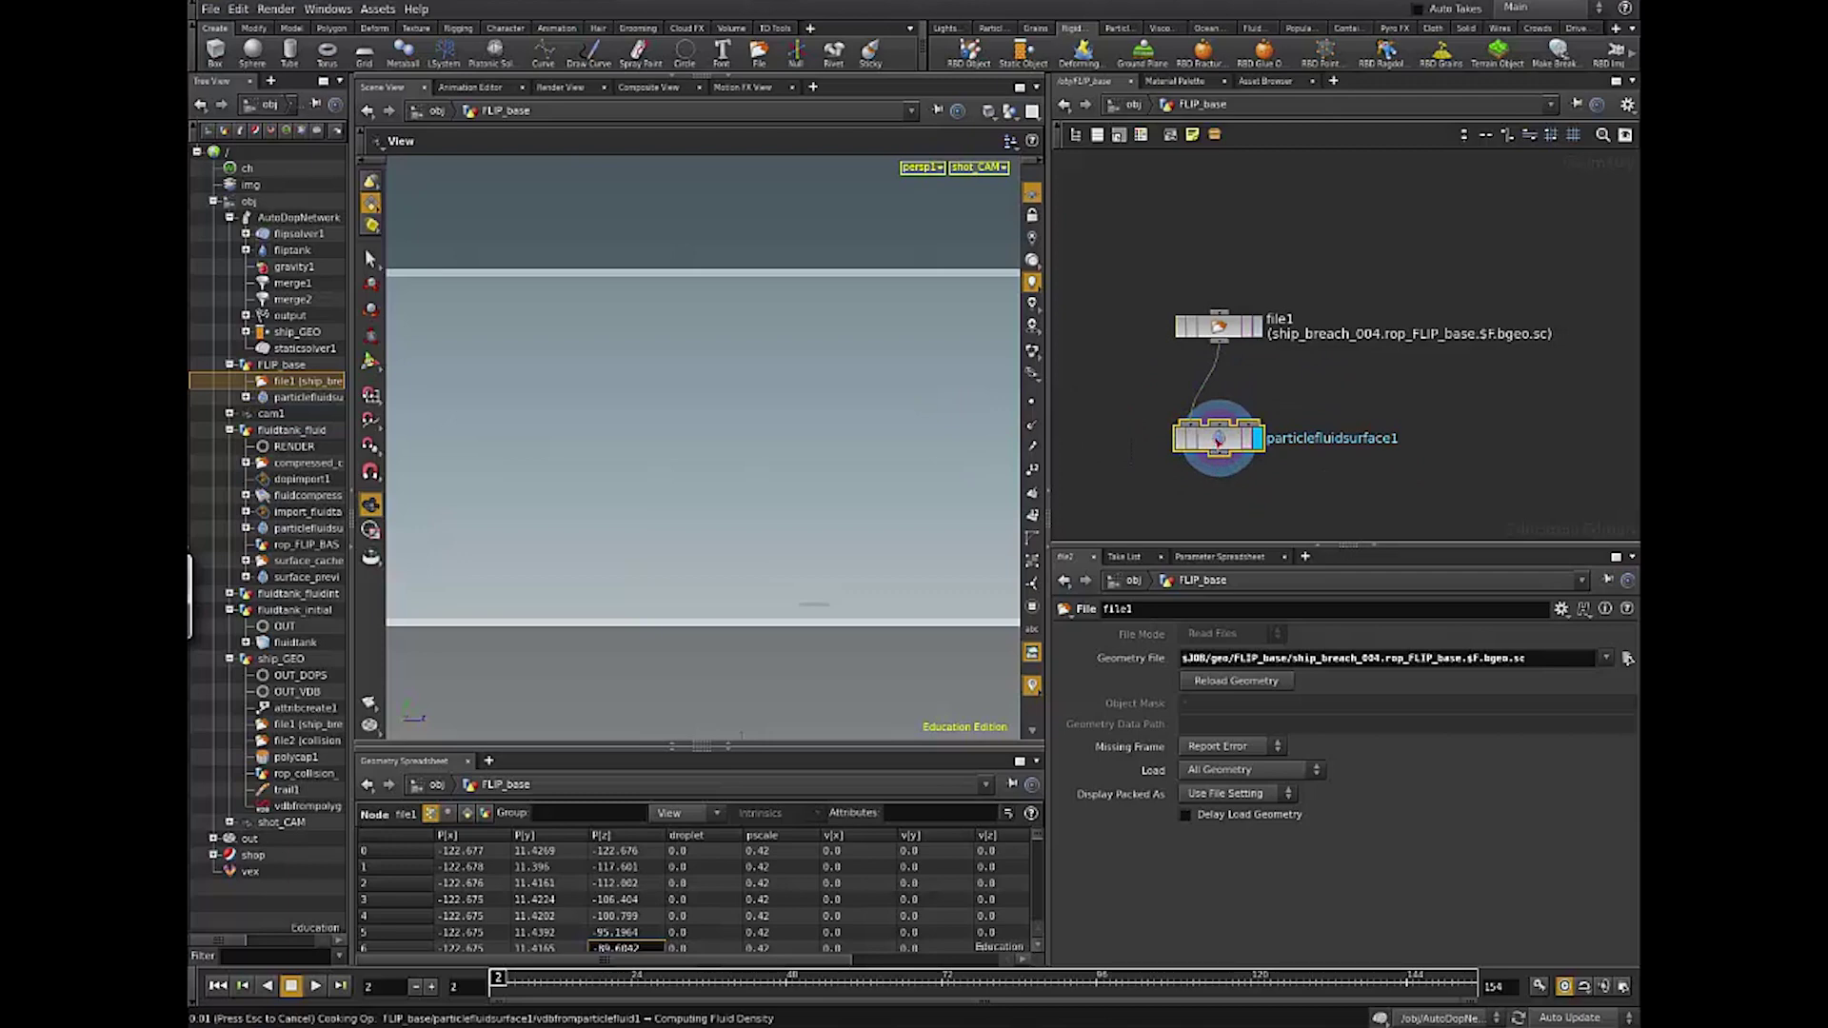
pyautogui.press('Escape')
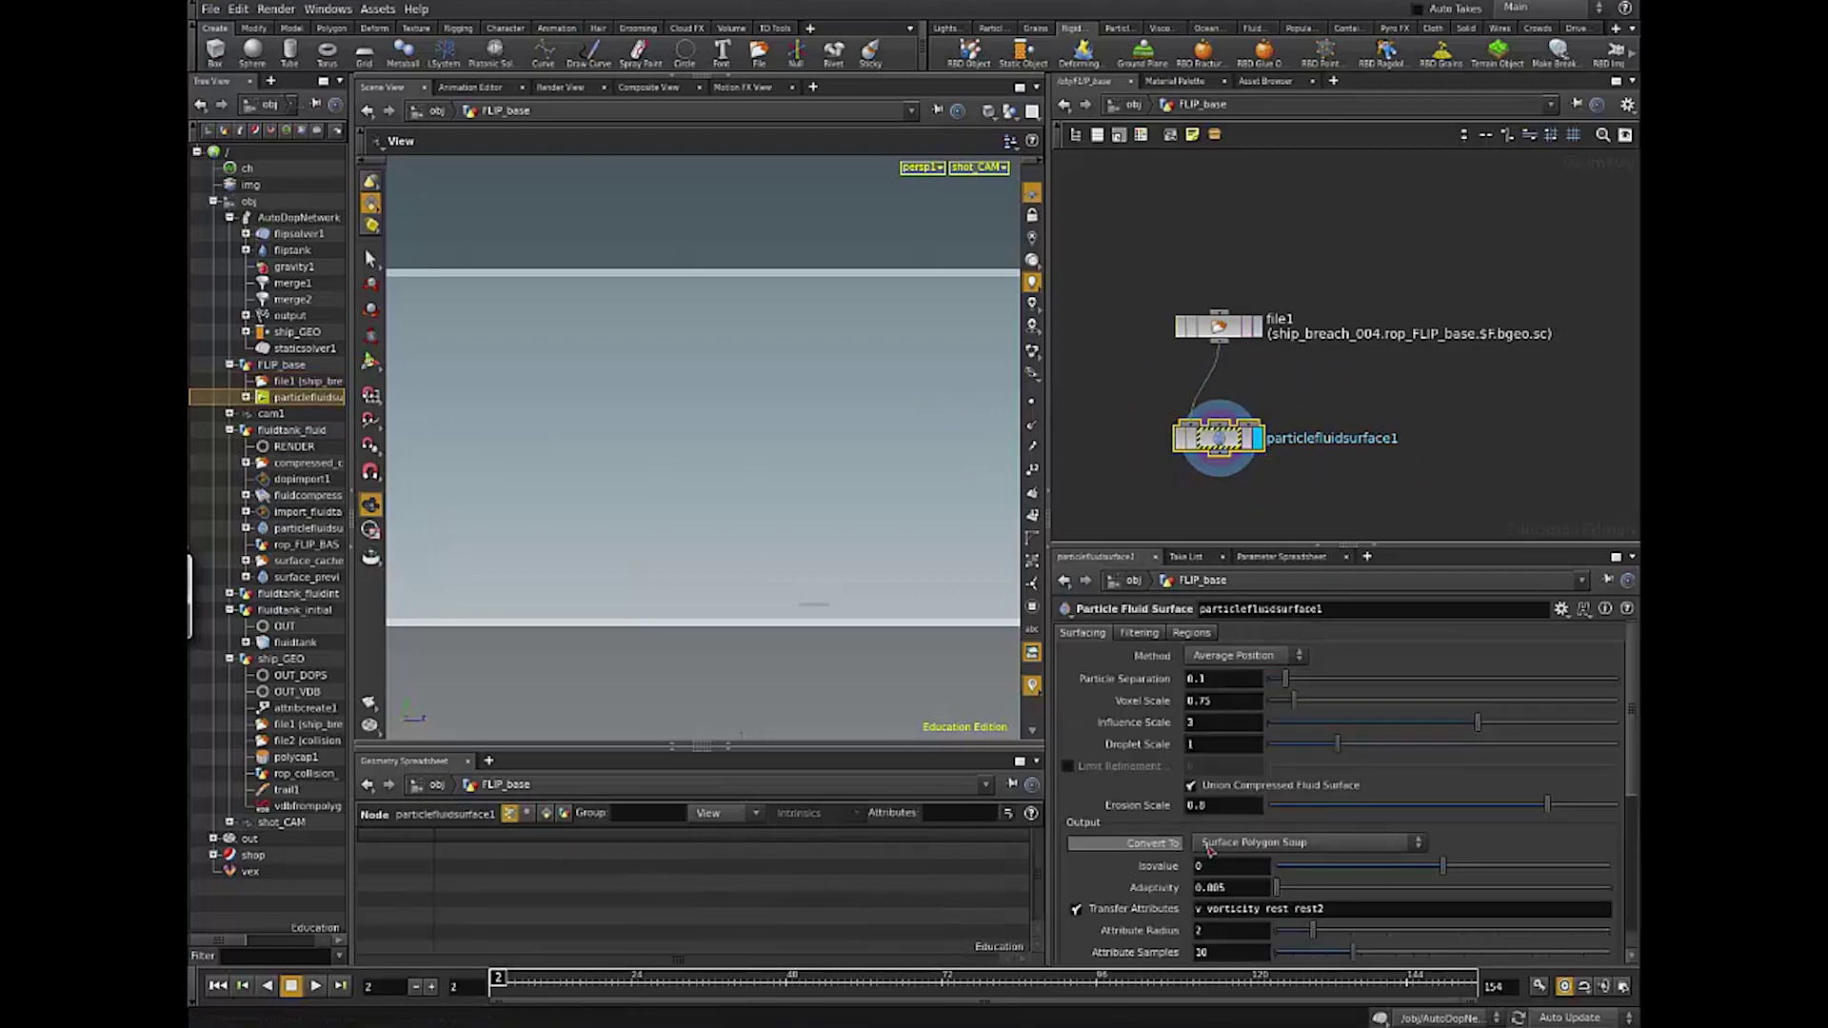
pyautogui.click(1281, 846)
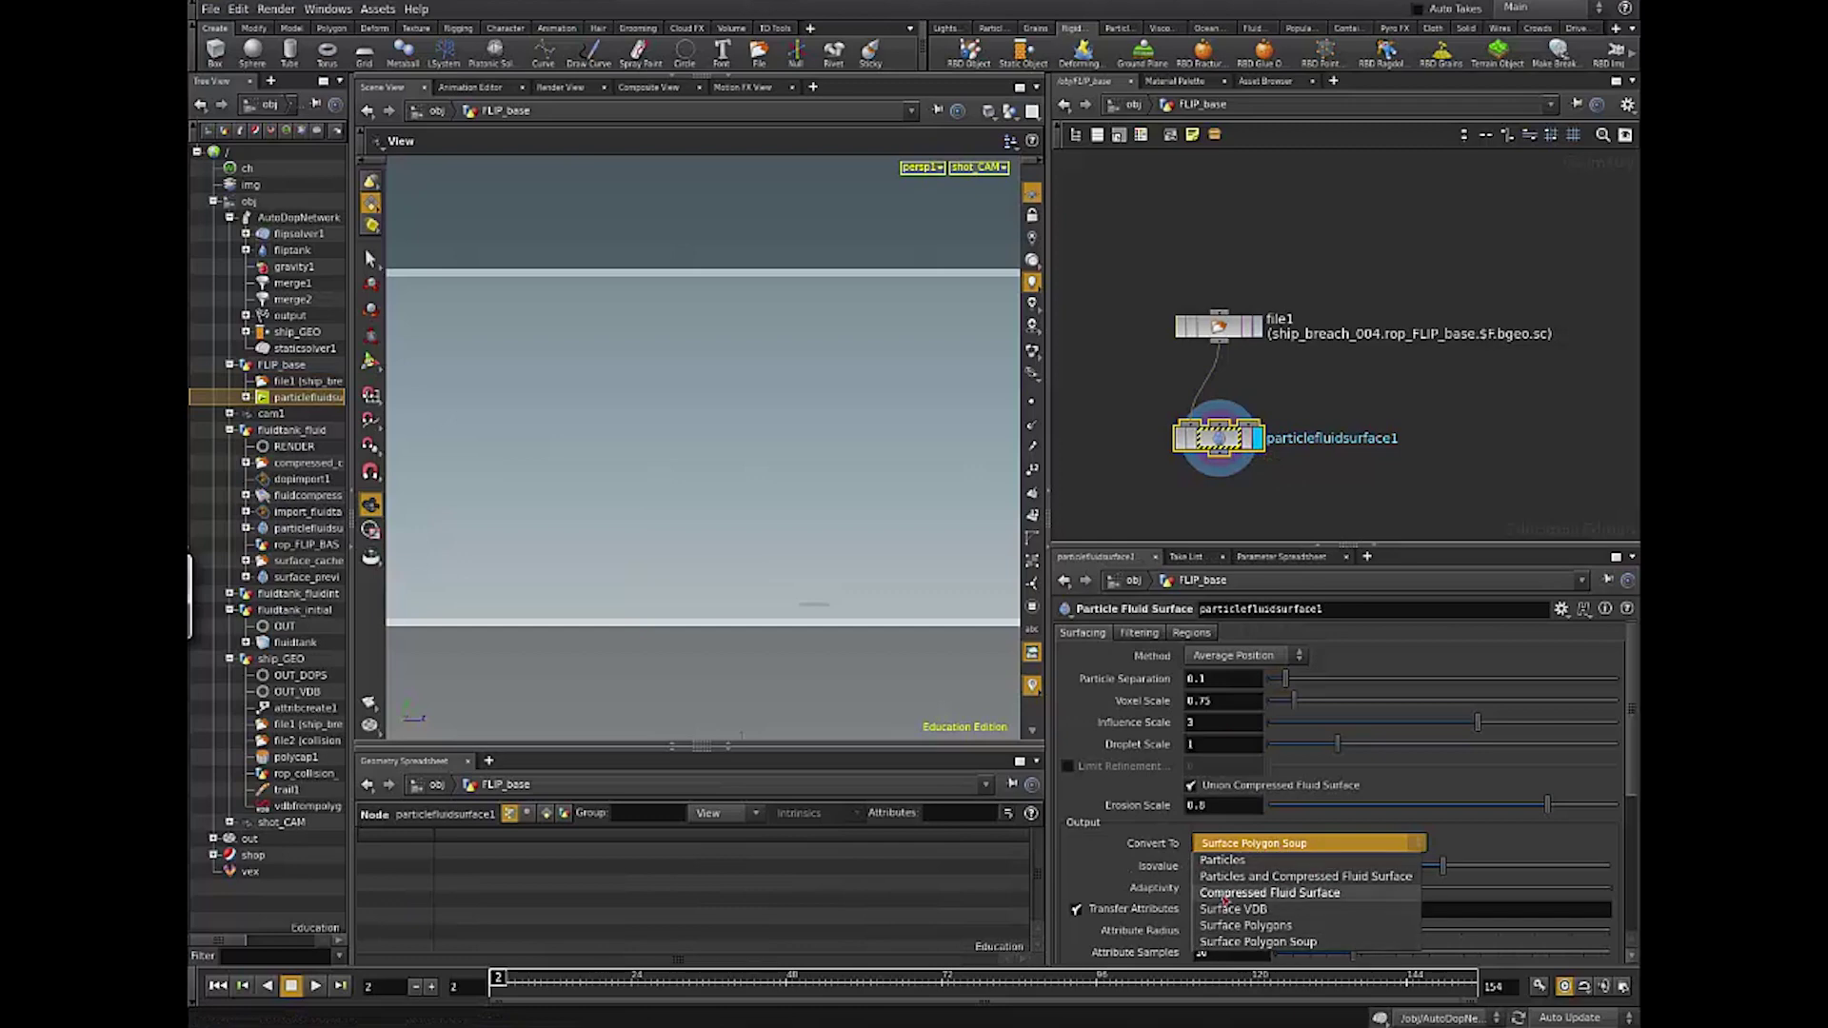
pyautogui.click(1211, 861)
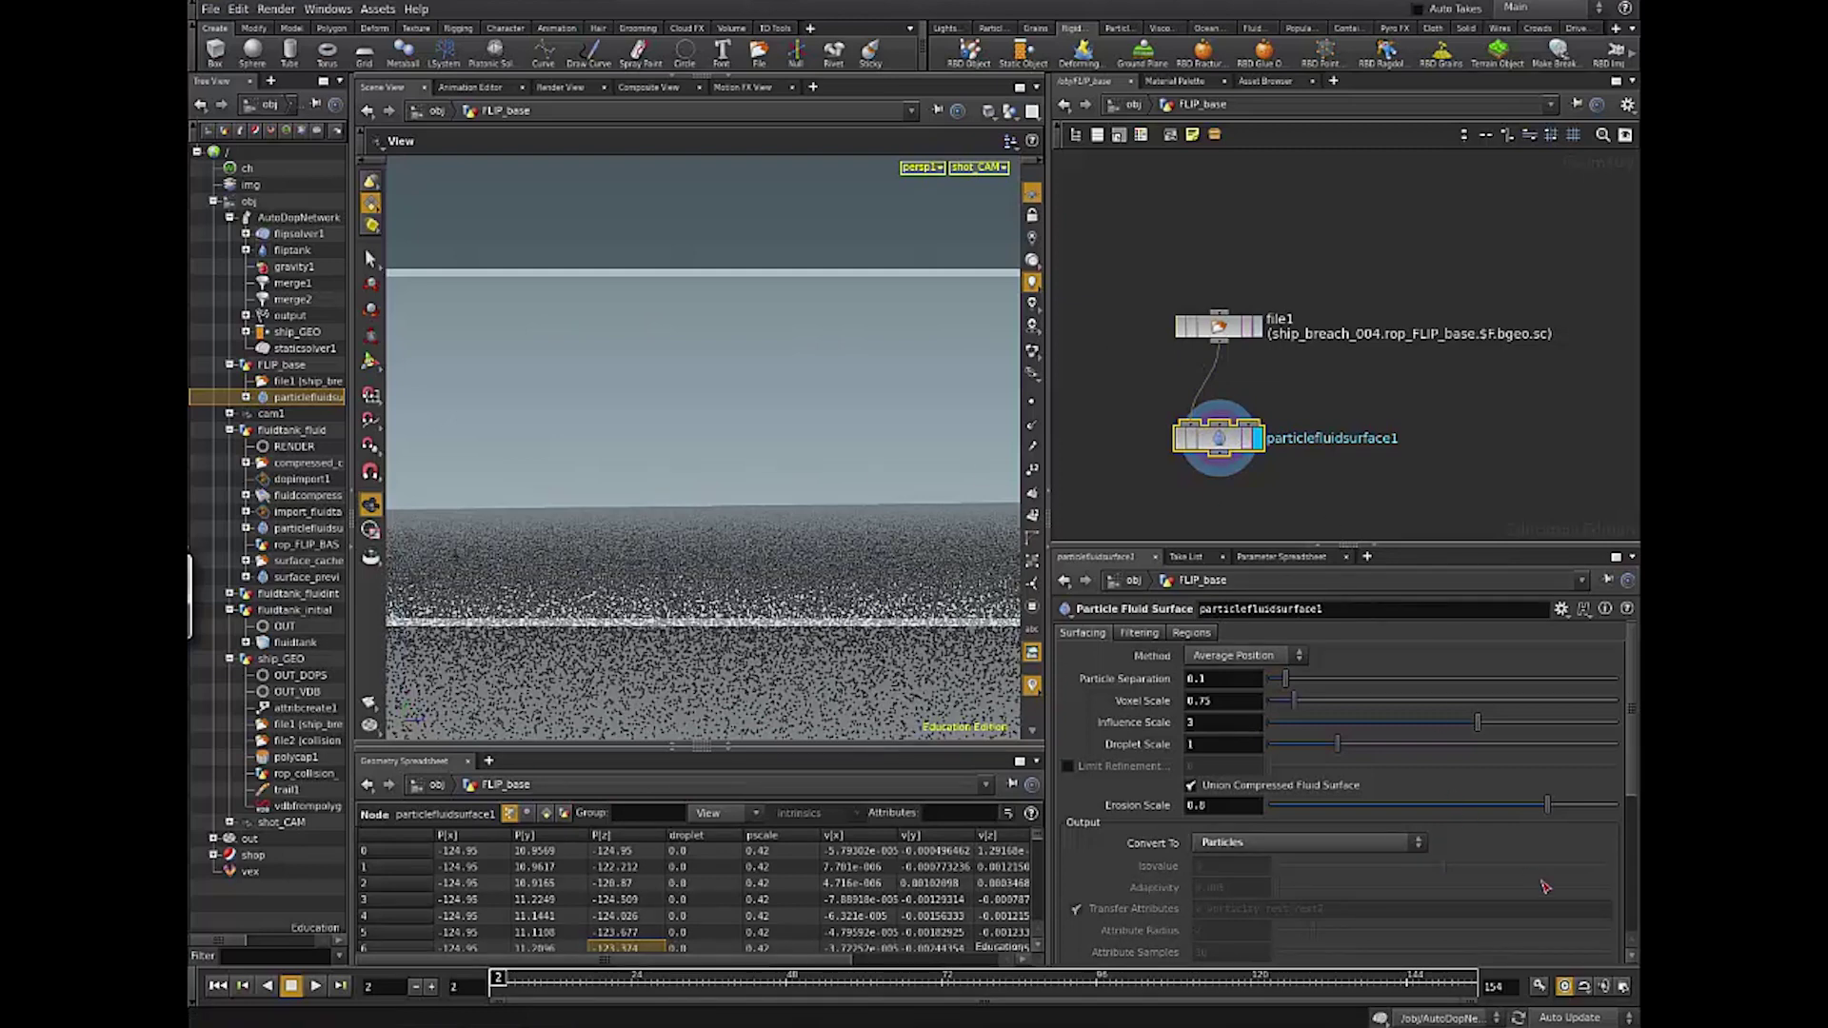
# Step: Set particlefluidsurface1 to visualize Velocity on the output particles
pyautogui.scroll(-4, 1607, 691)
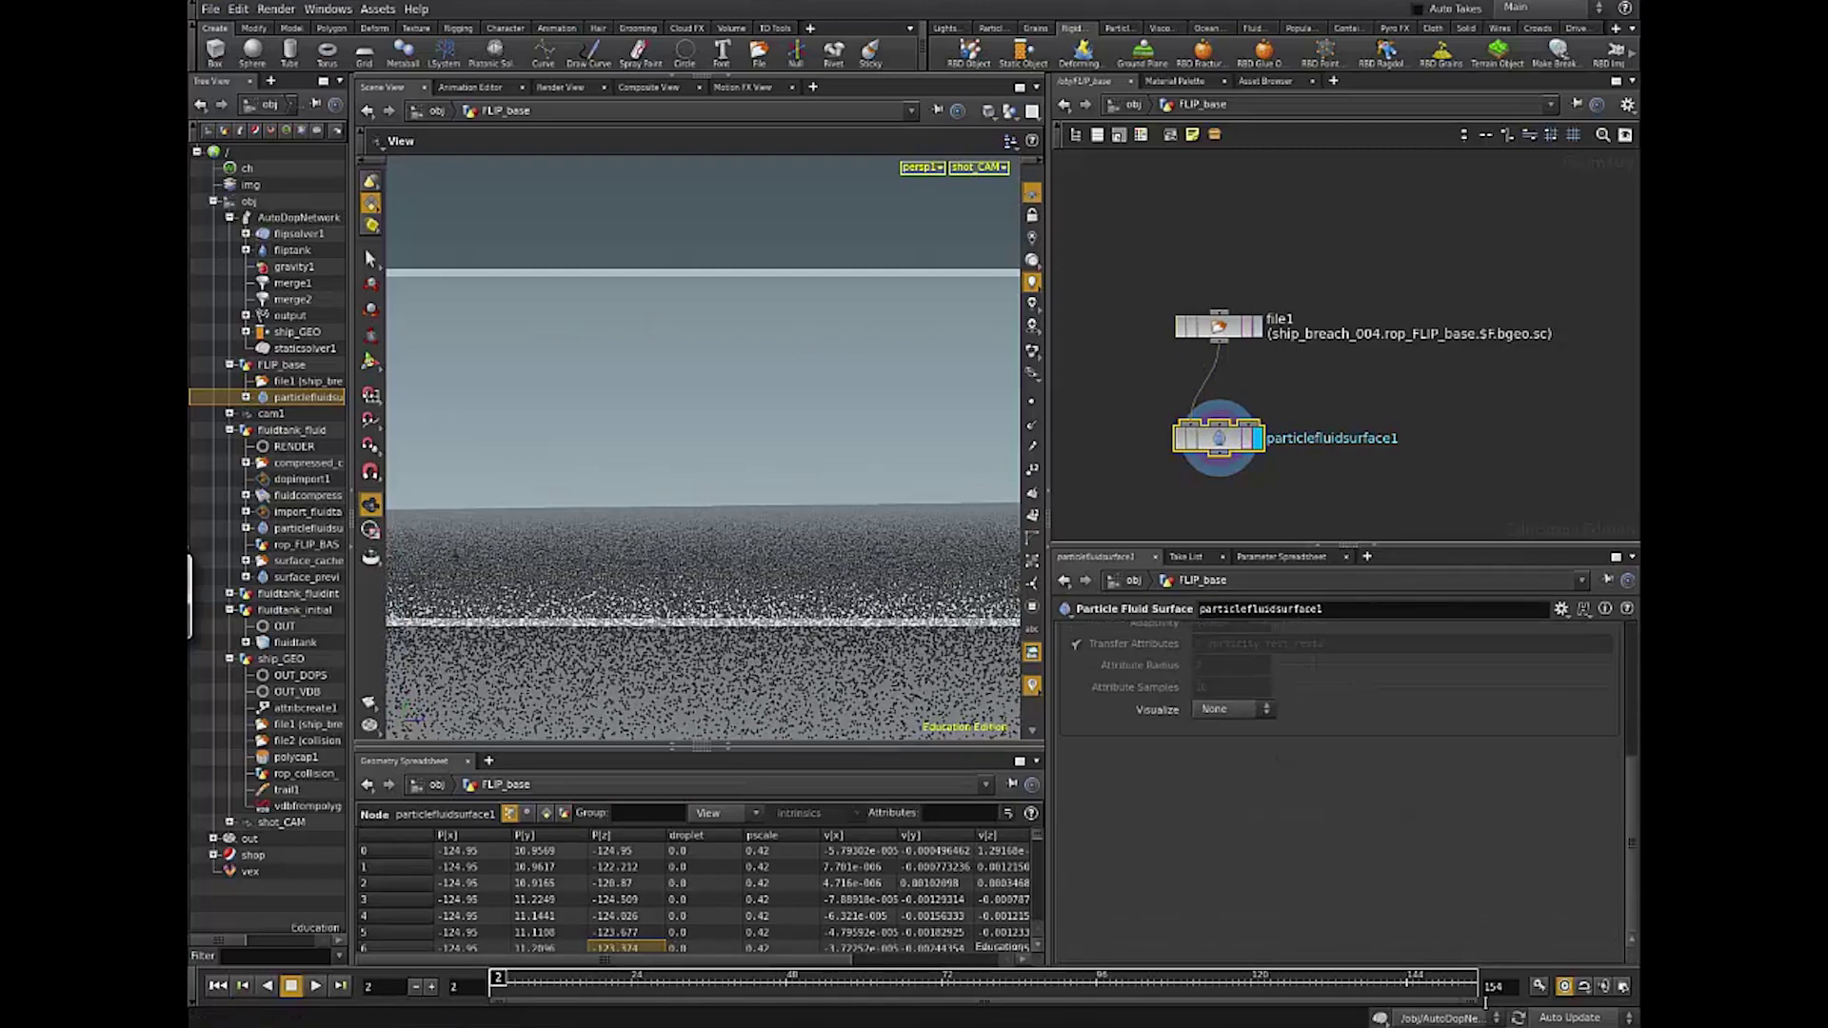
pyautogui.click(1219, 707)
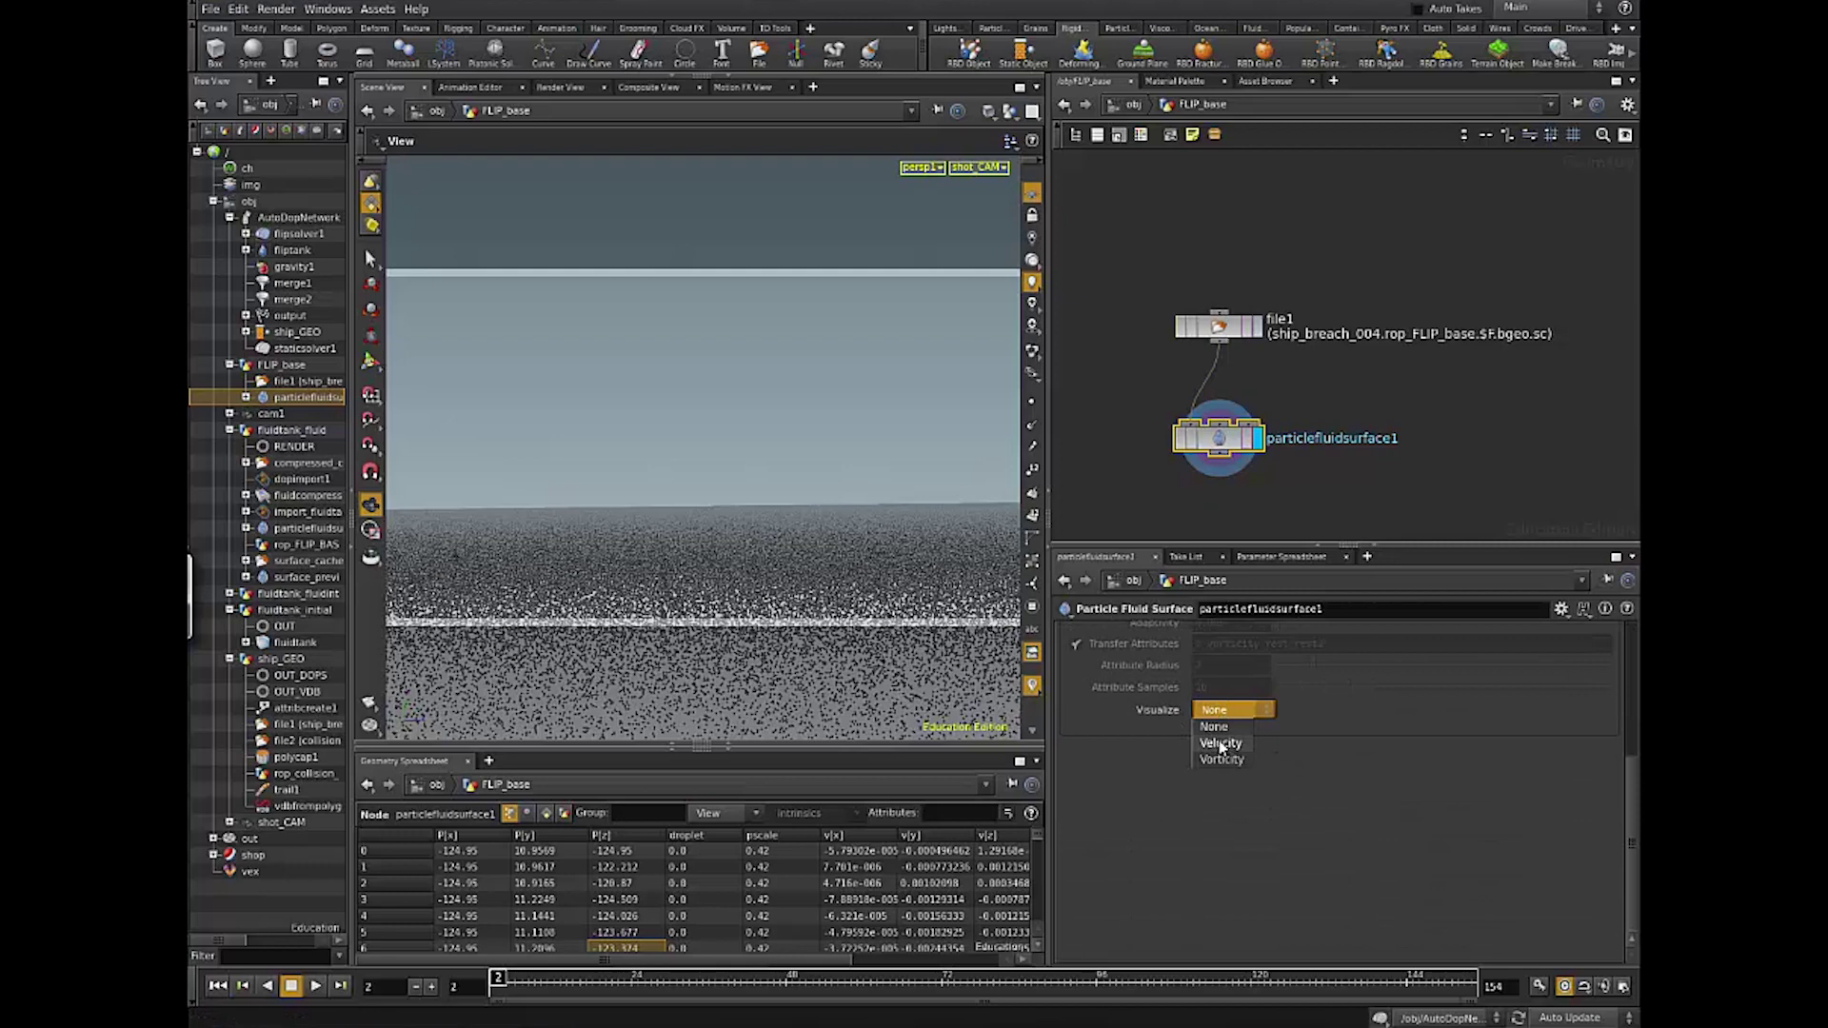
pyautogui.click(1221, 744)
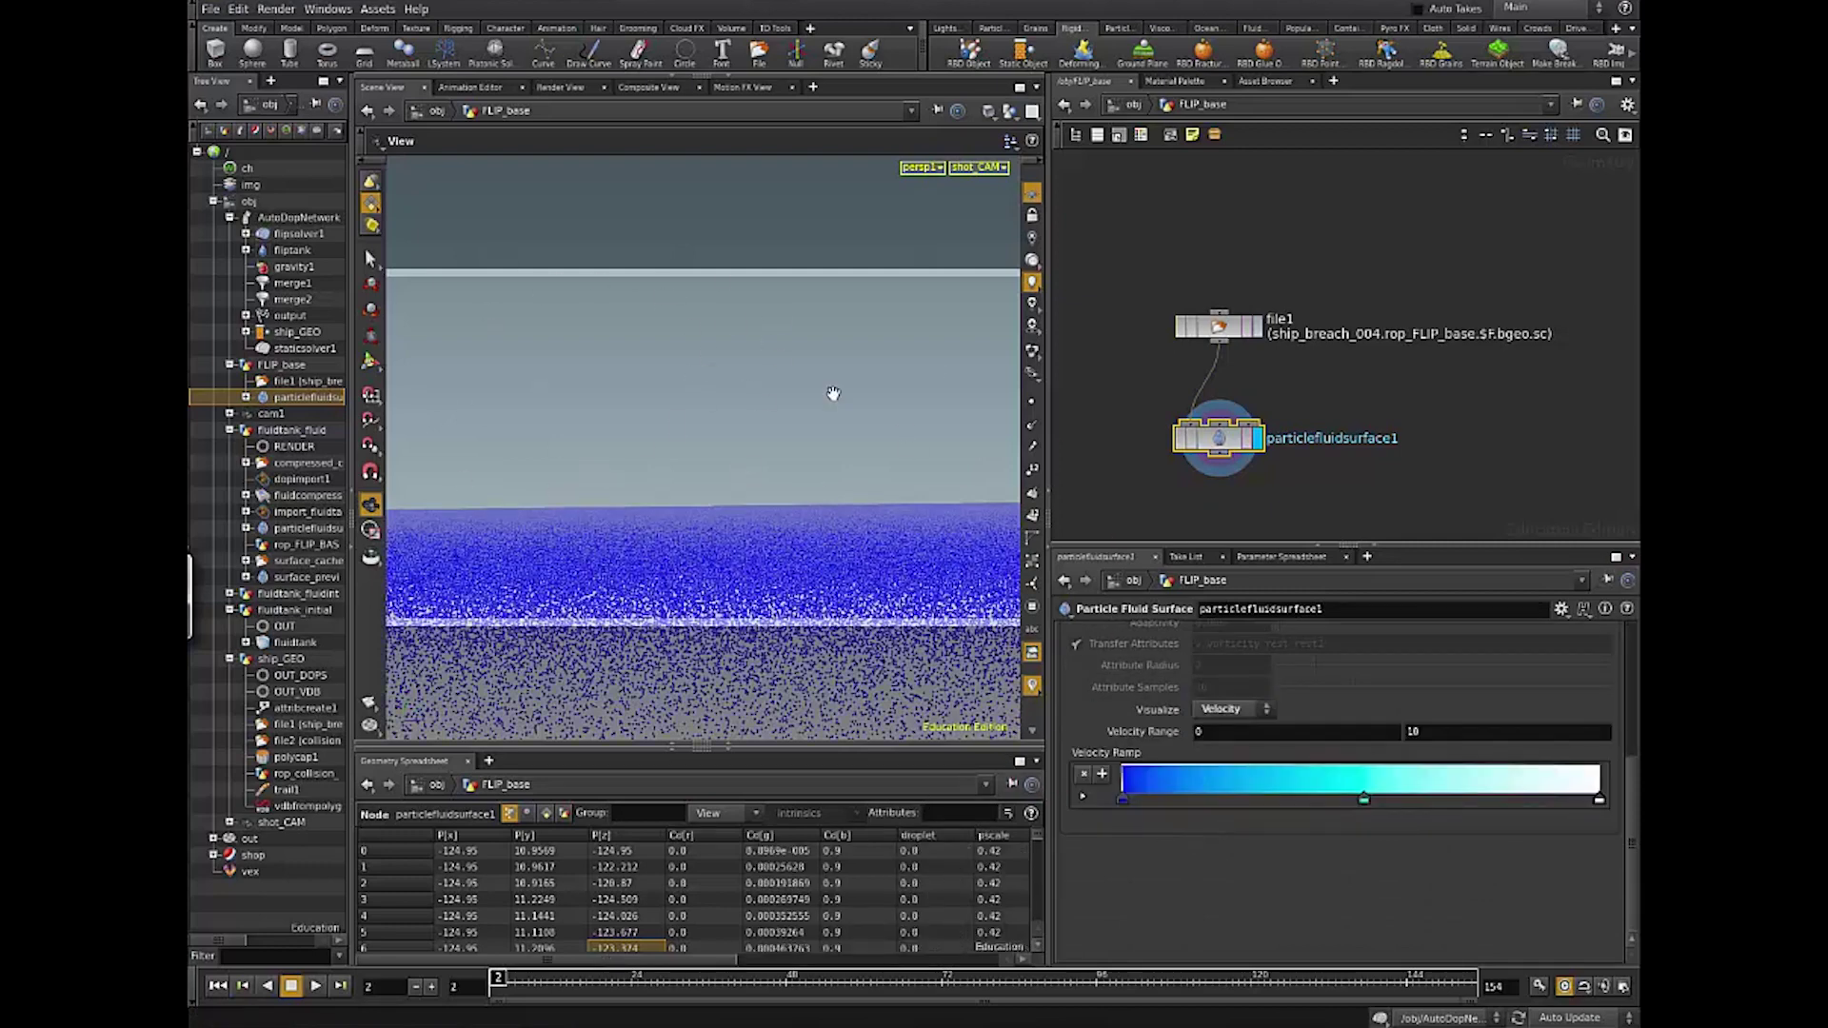
pyautogui.click(1230, 711)
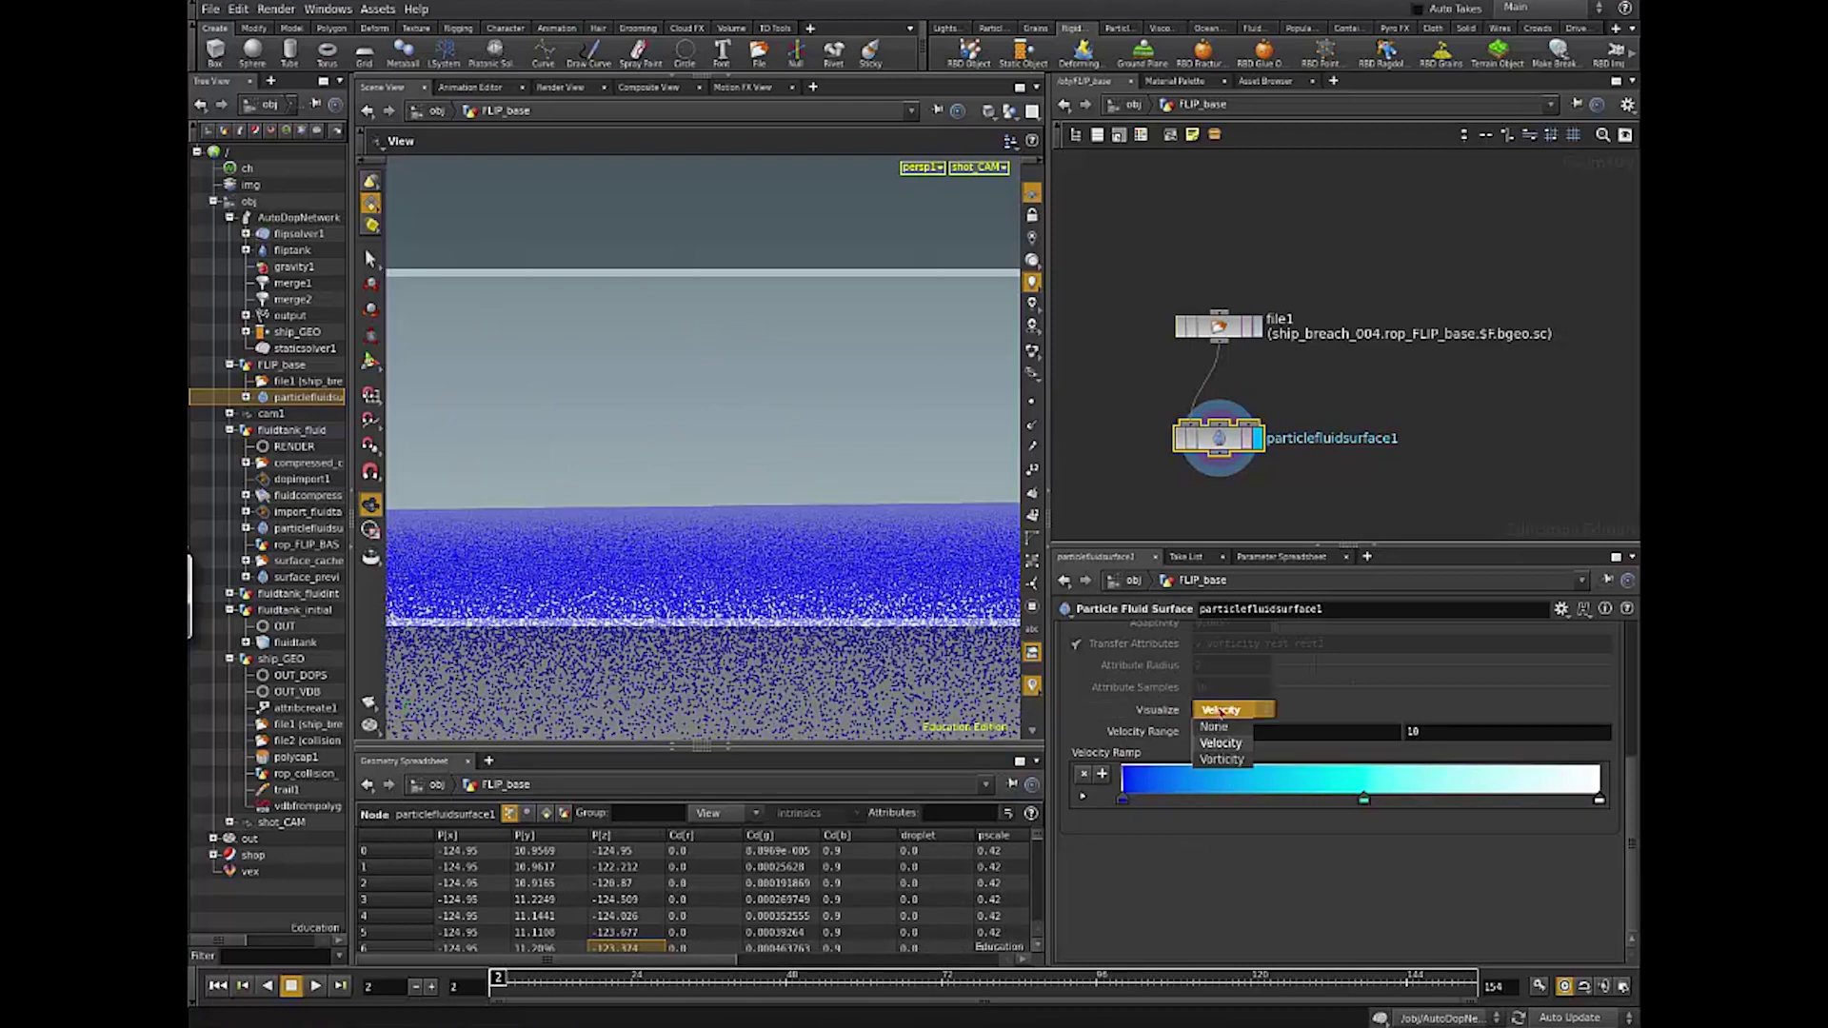
pyautogui.click(1220, 743)
pyautogui.scroll(5, 1533, 751)
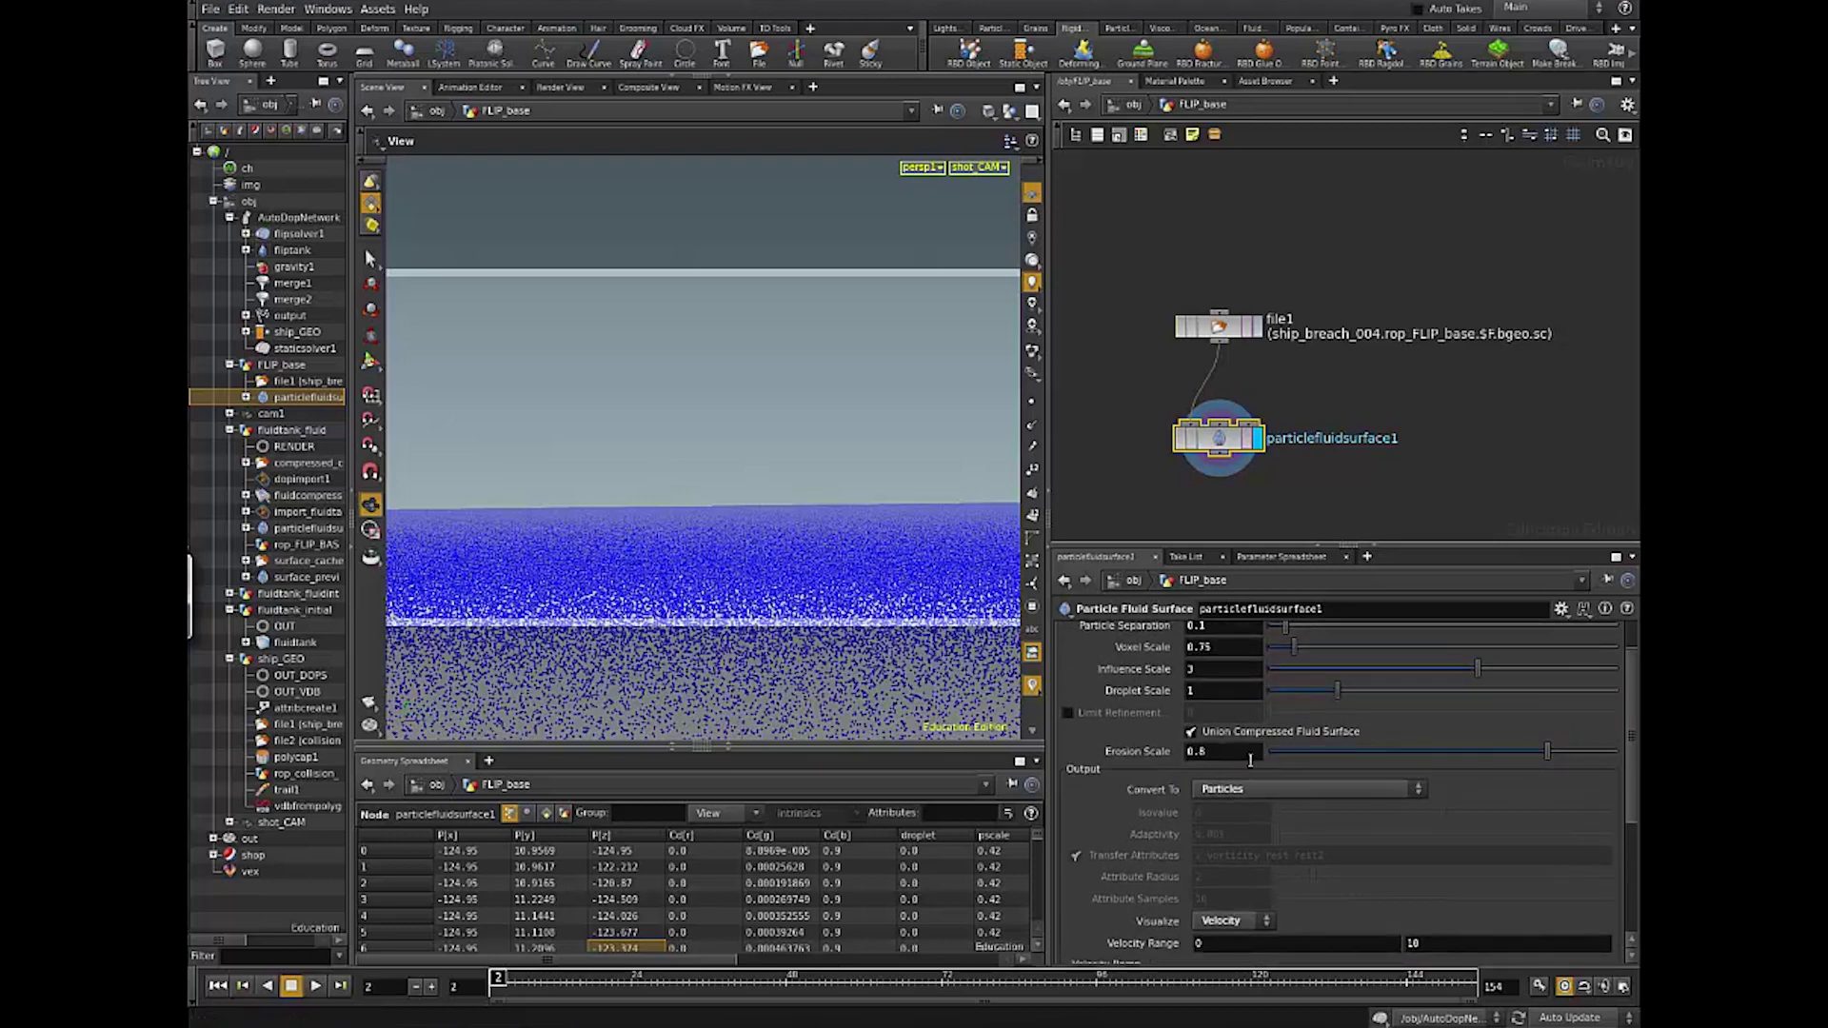
pyautogui.moveTo(1635, 688); pyautogui.dragTo(1635, 645)
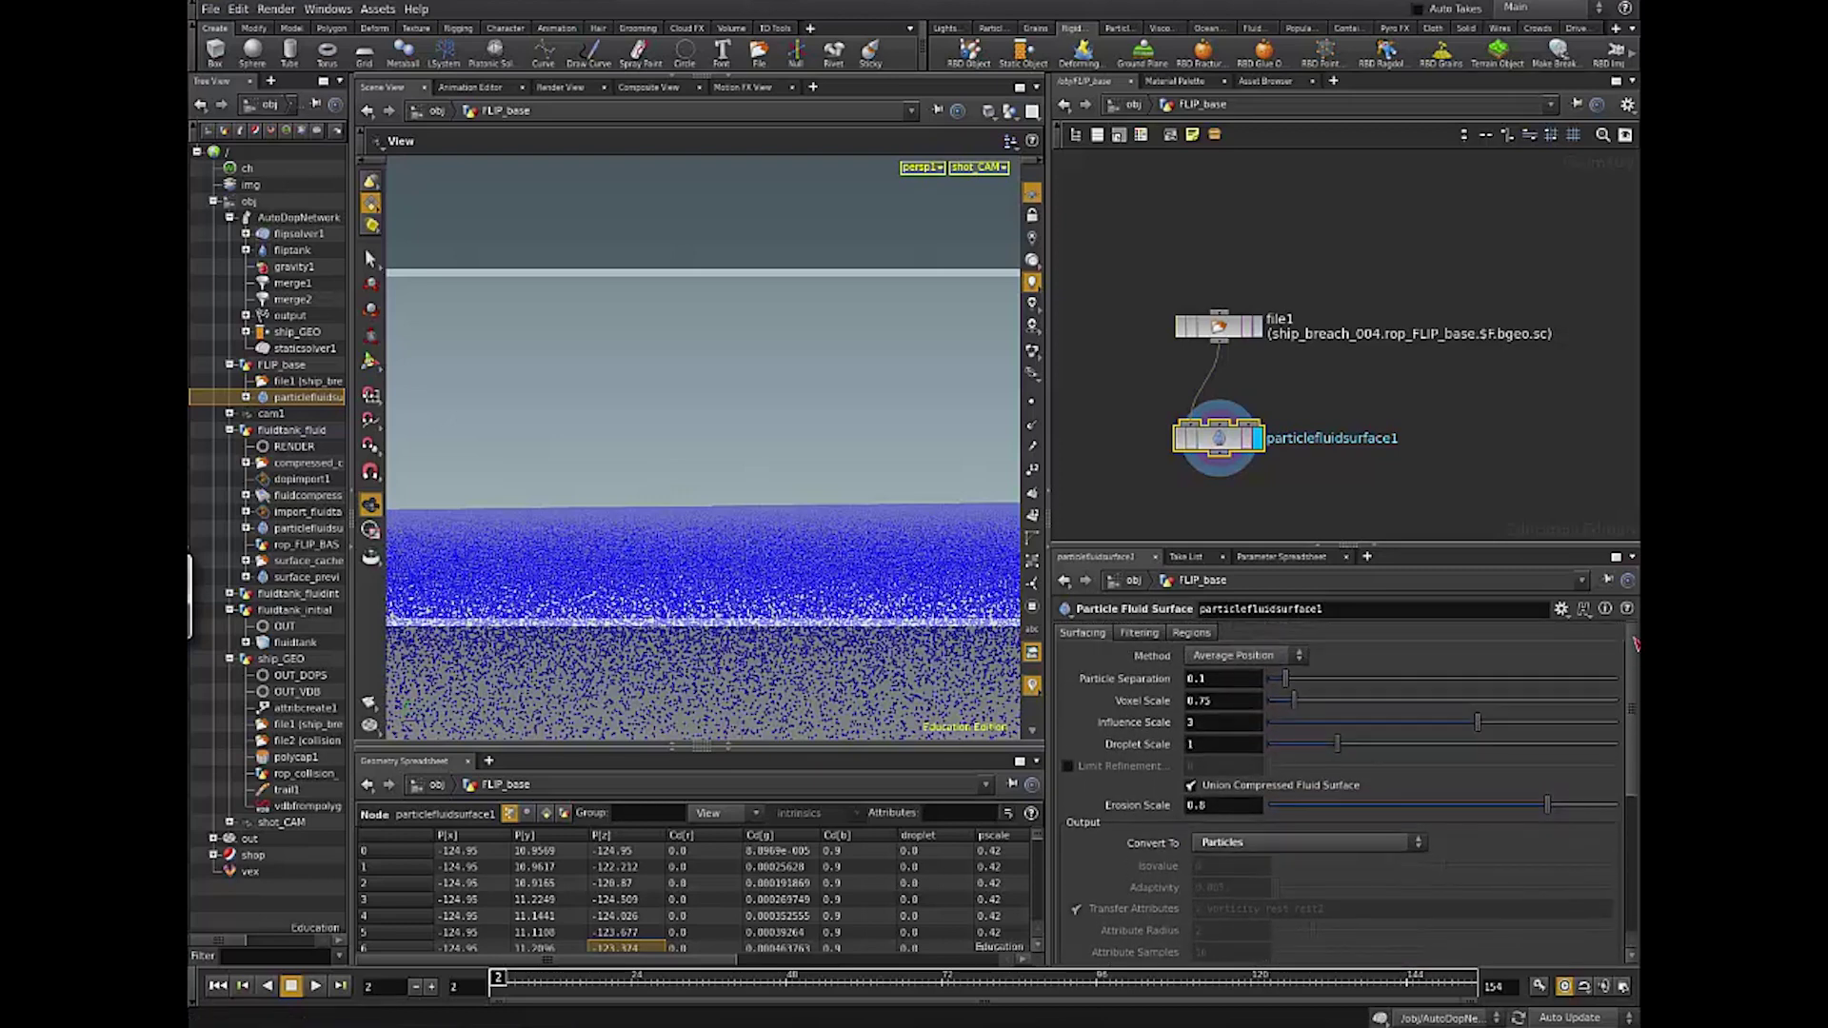
# Step: Shift particlefluidsurface1 slightly aside beneath file1 and set its Convert To output to Particles and Compressed Fluid Surface
pyautogui.moveTo(1303, 497); pyautogui.dragTo(1351, 466, button='middle')
pyautogui.moveTo(1266, 416); pyautogui.dragTo(1198, 425)
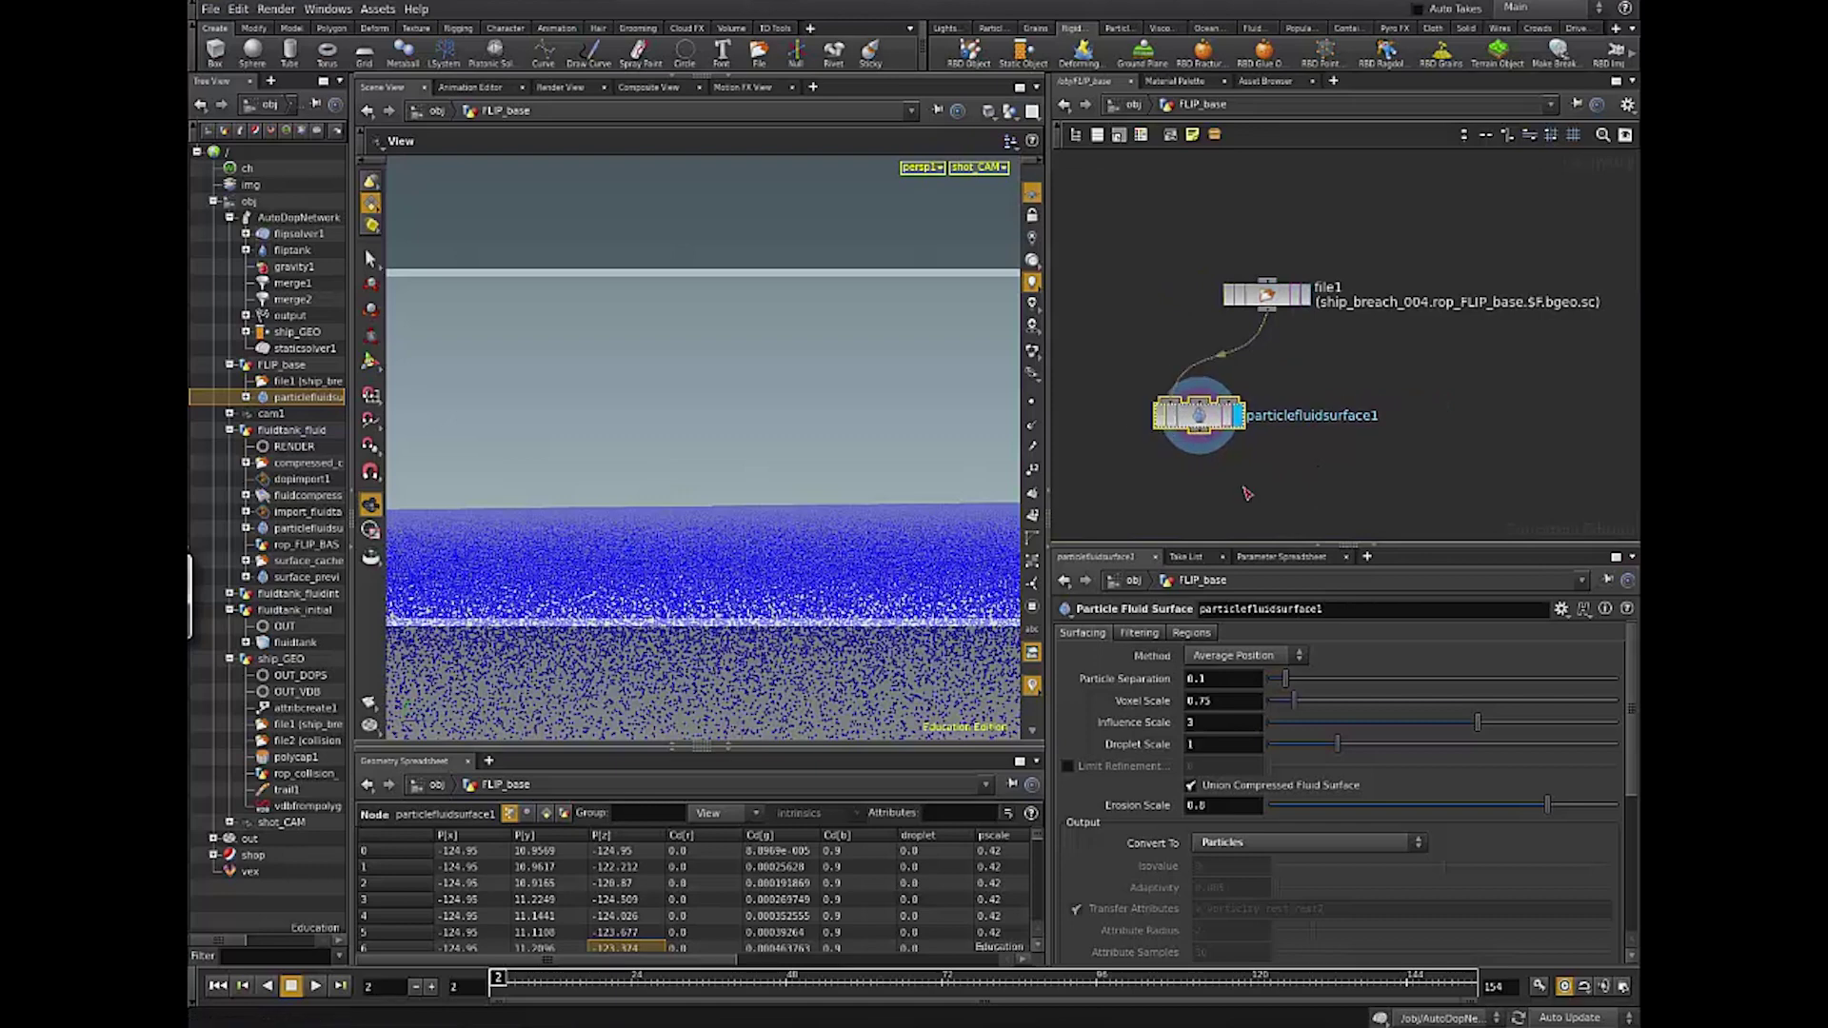
pyautogui.click(1323, 844)
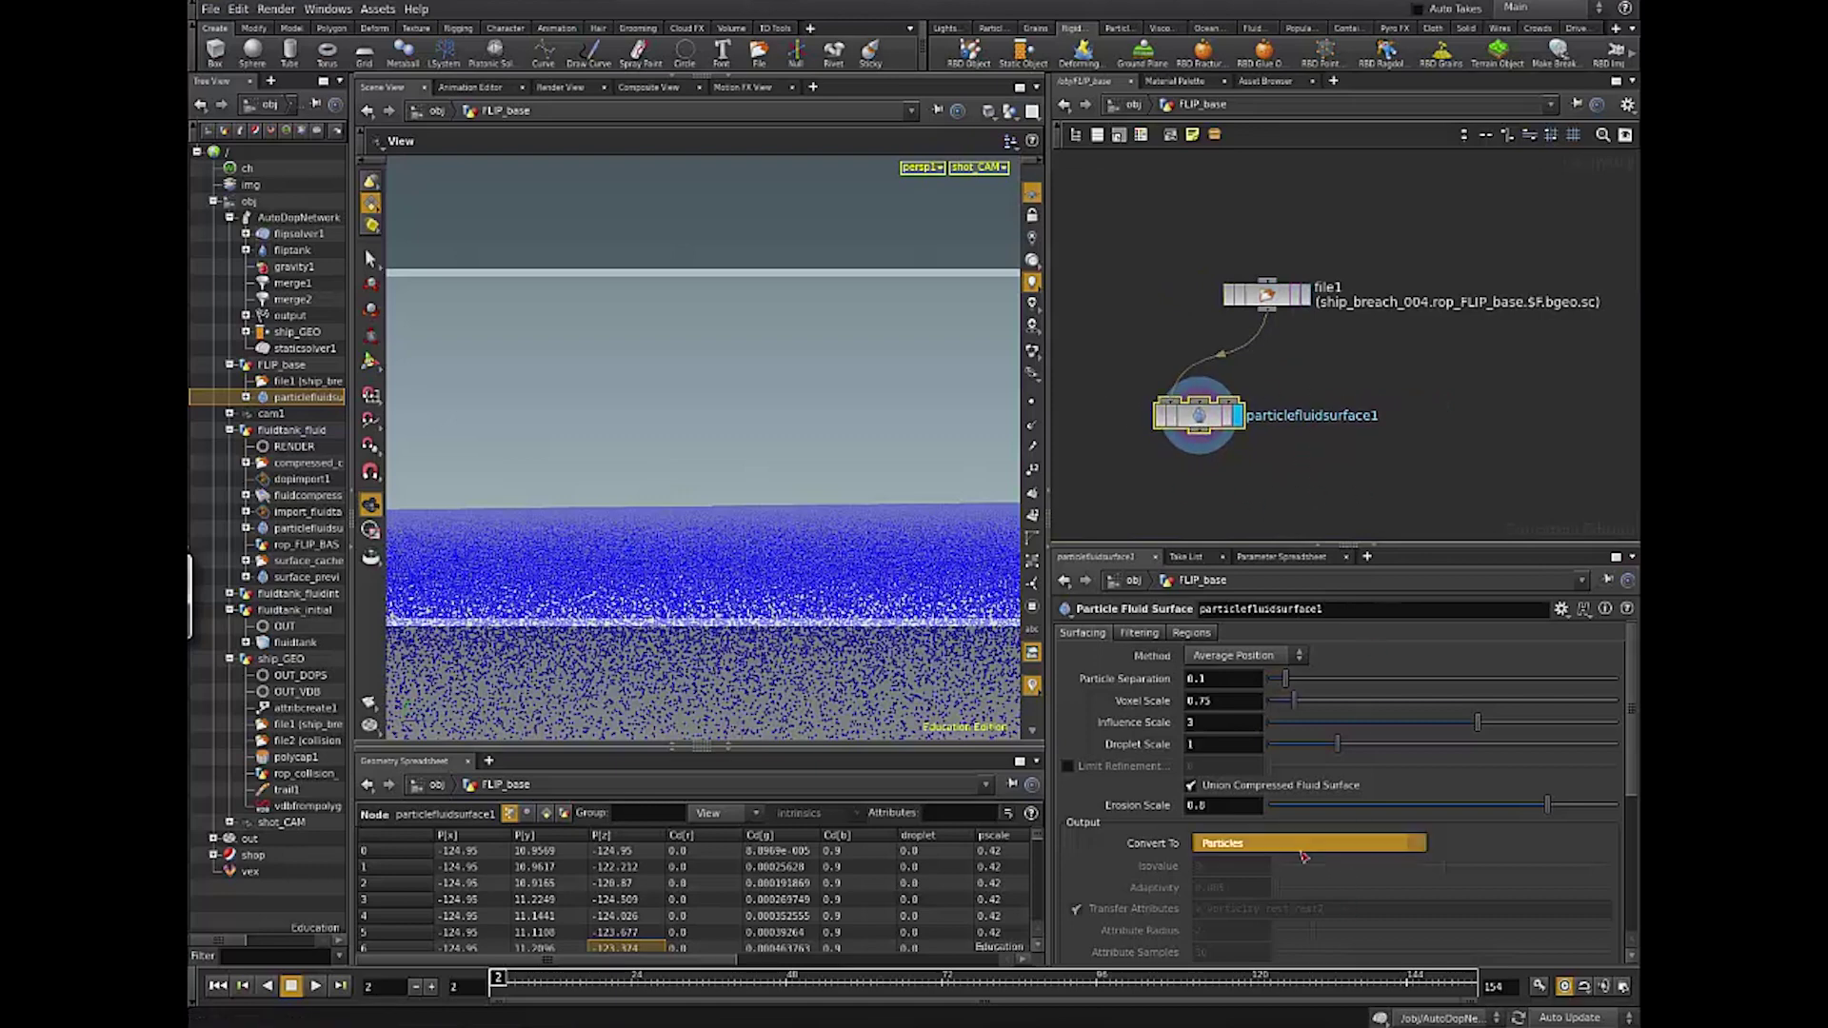
pyautogui.click(1278, 878)
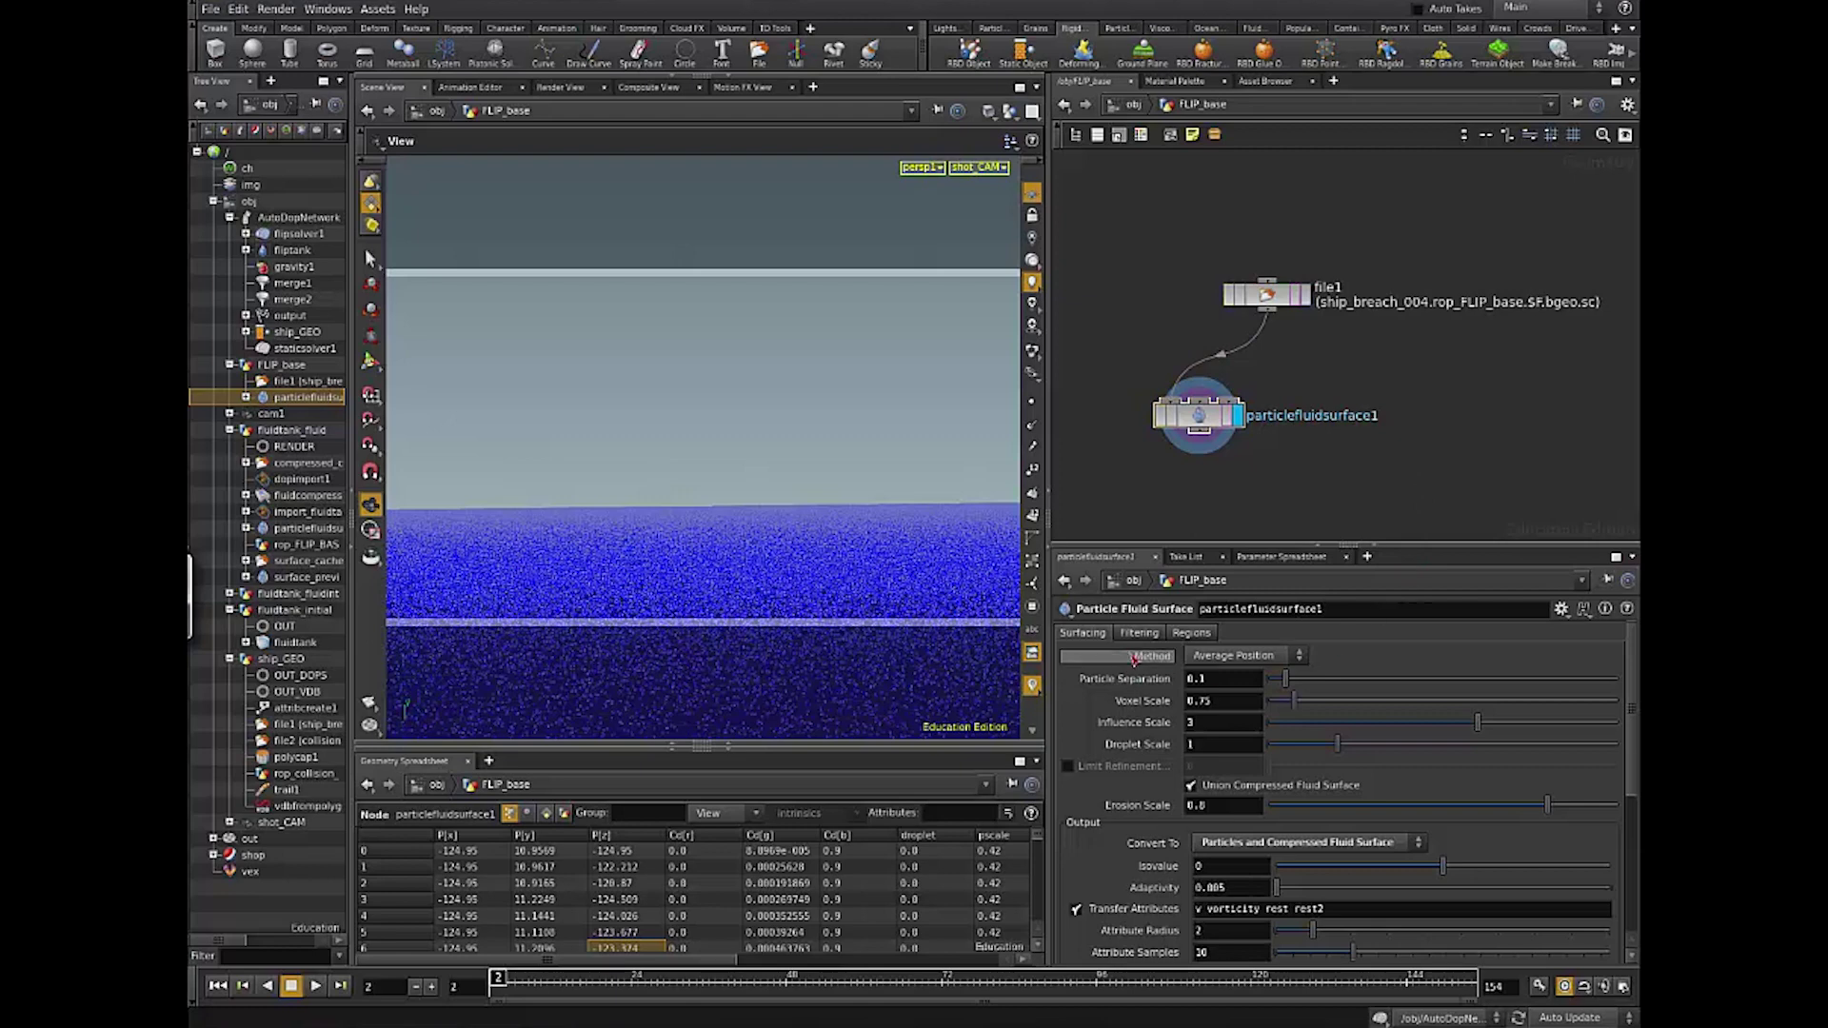
# Step: Set particlefluidsurface1's Particle Separation to 0.35
pyautogui.click(1204, 431)
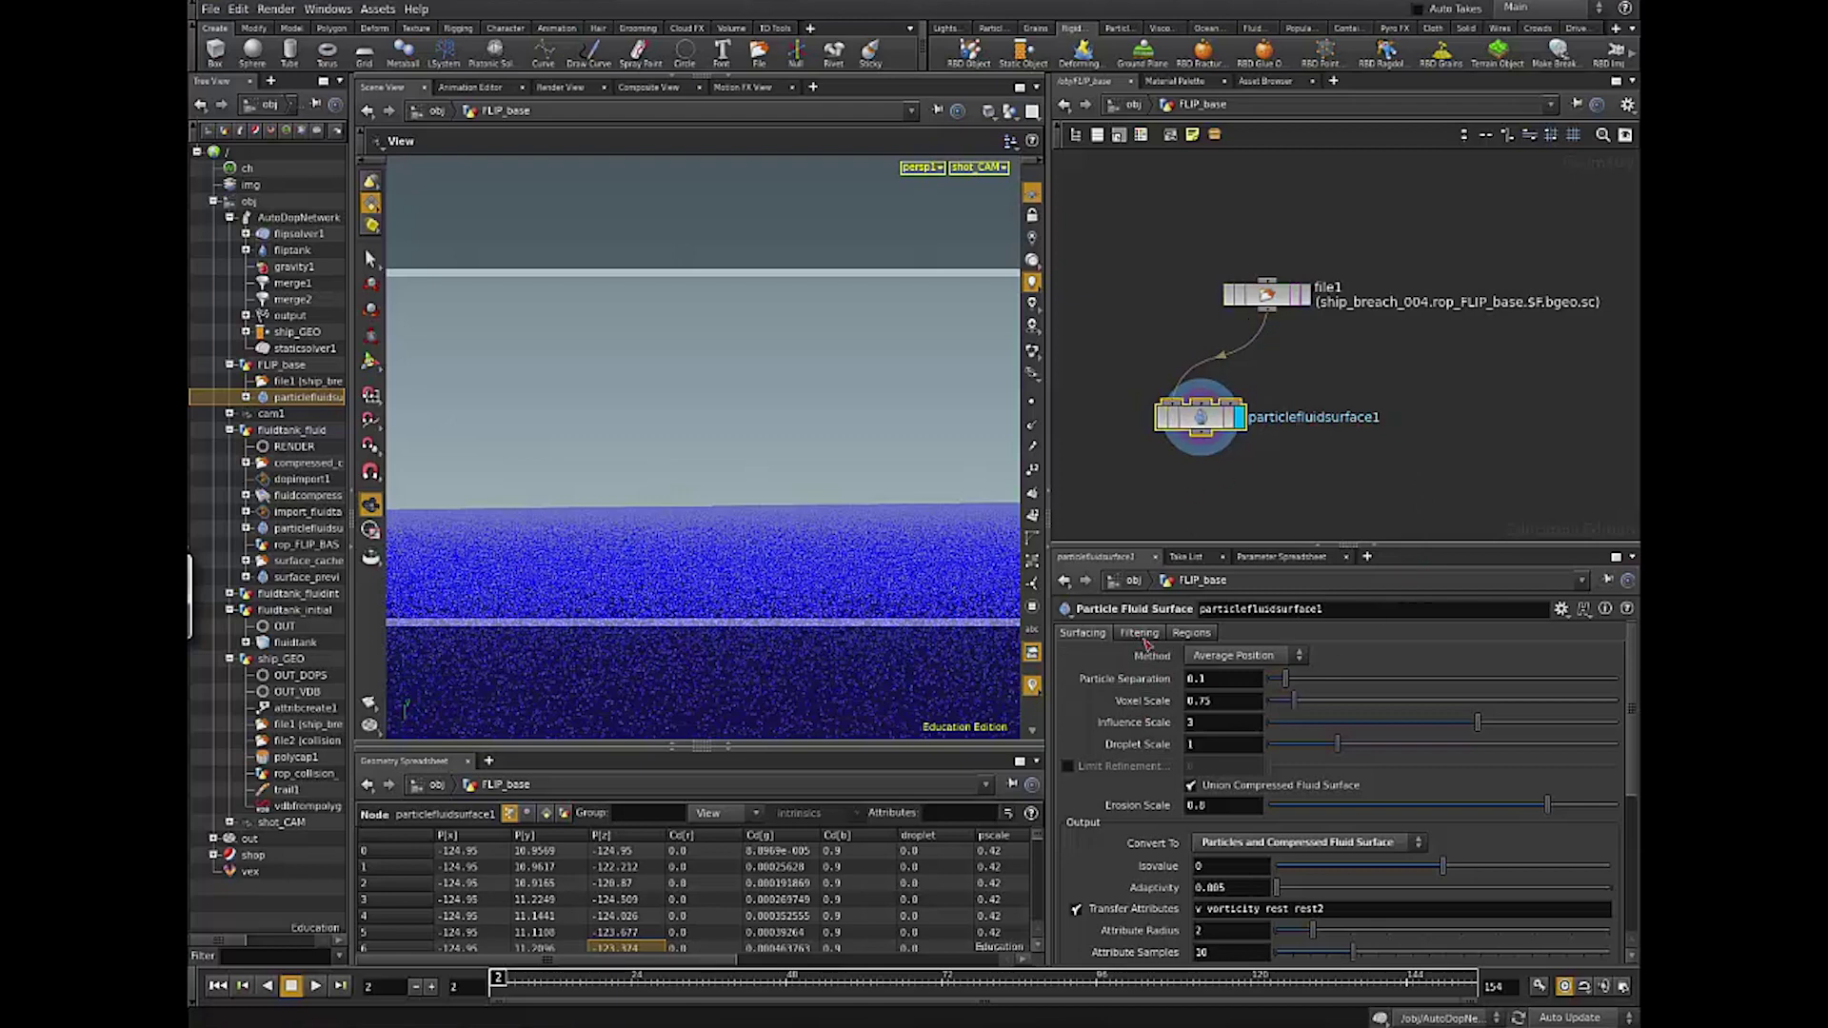
pyautogui.doubleClick(1230, 679)
pyautogui.write('0.35')
pyautogui.press('Return')
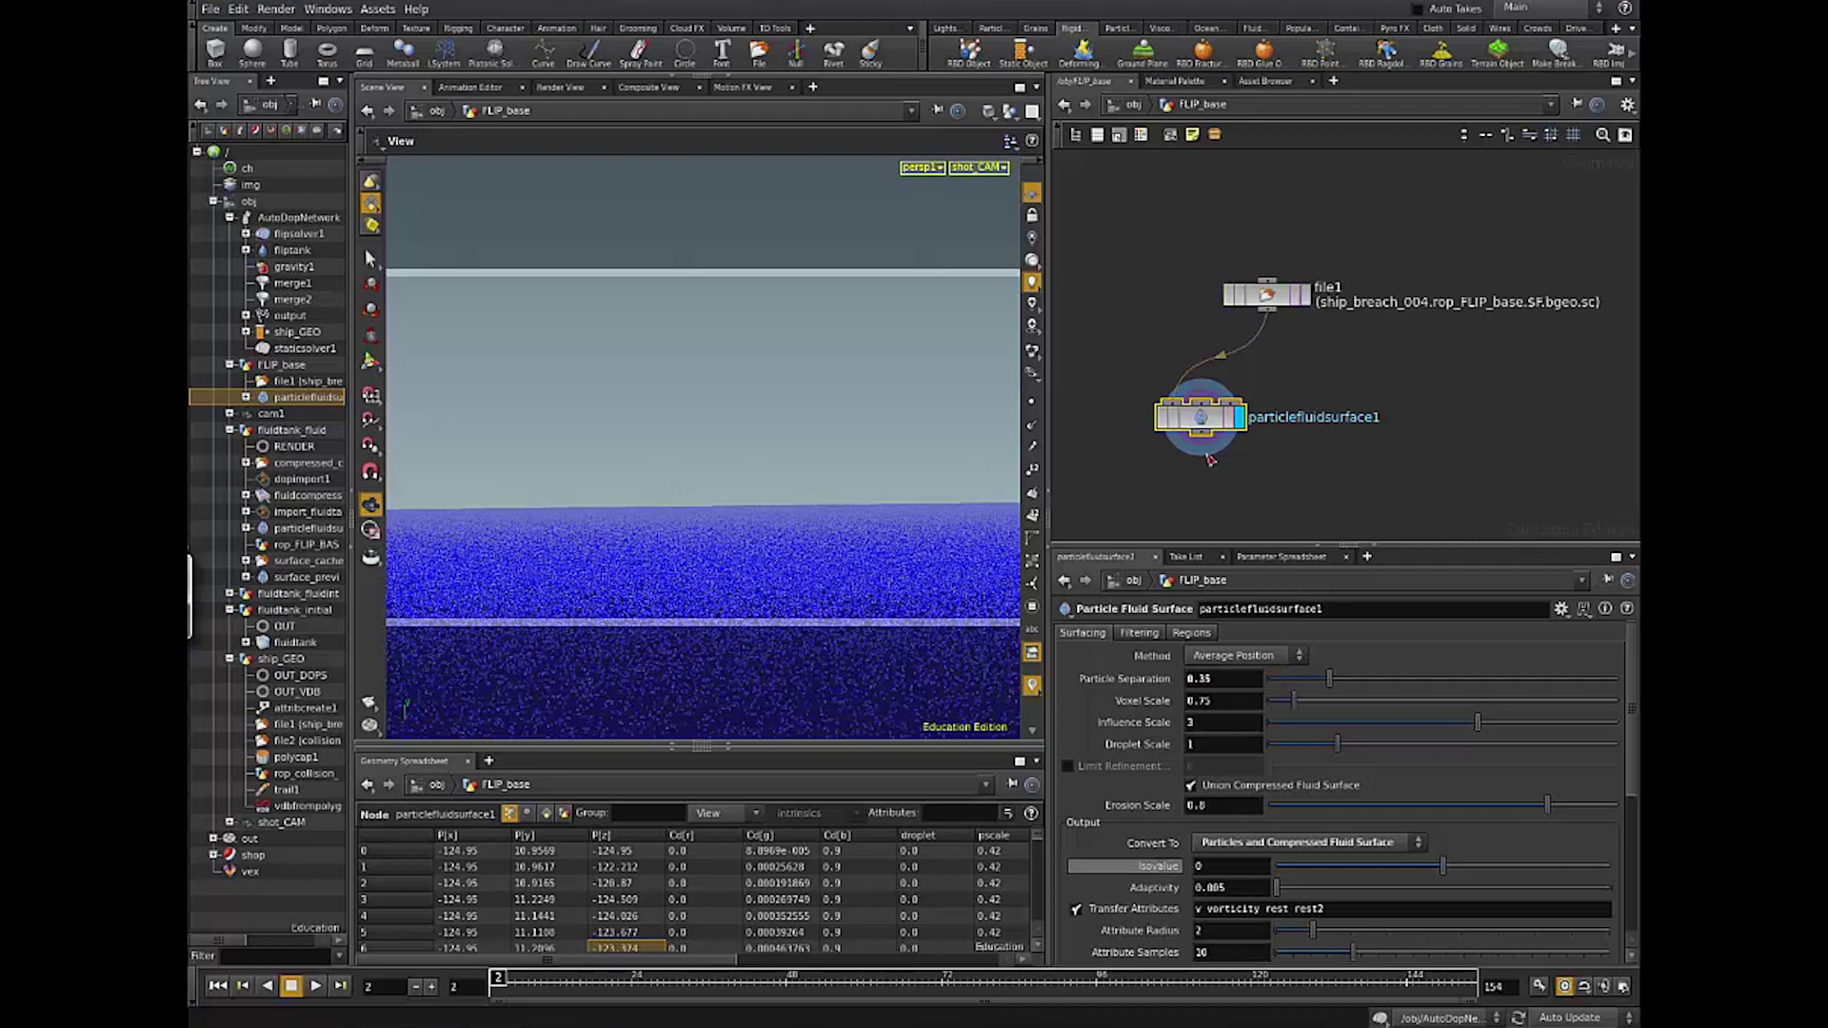
# Step: Set particlefluidsurface1's Convert To output back to Particles and check the node's info
pyautogui.click(1304, 844)
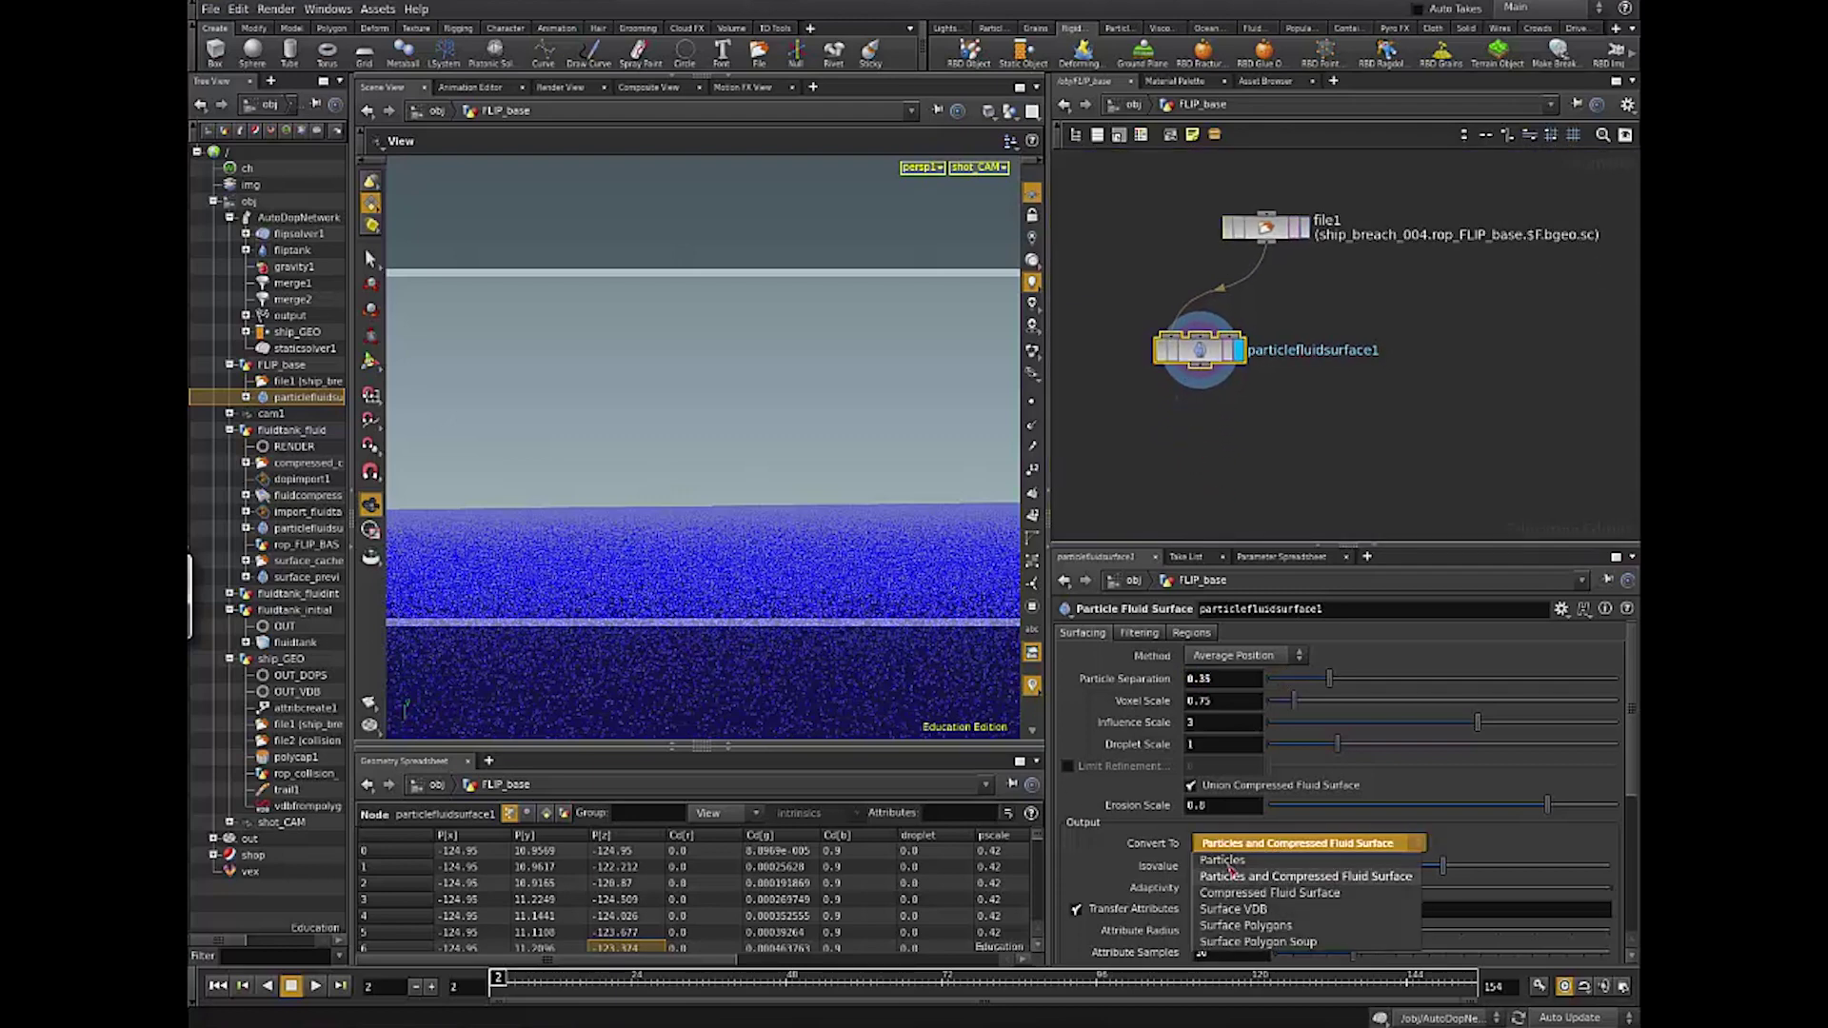
pyautogui.click(1231, 868)
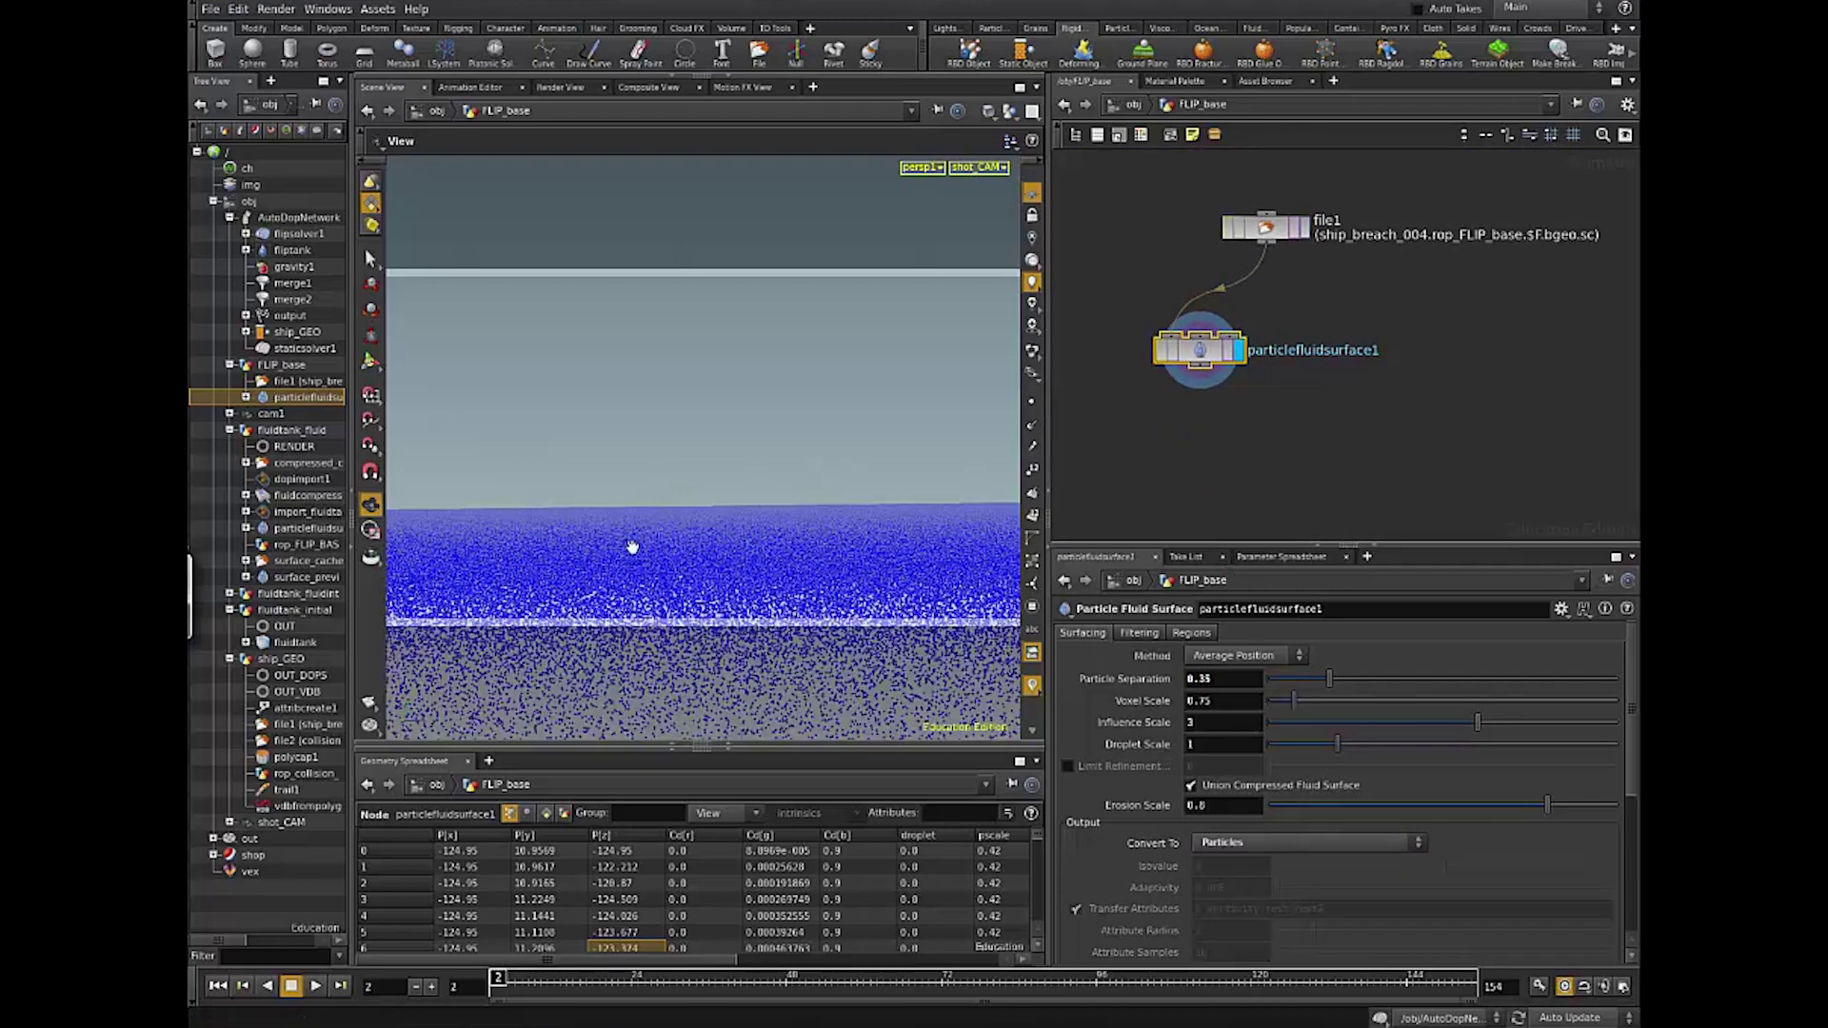
pyautogui.click(1228, 845)
pyautogui.click(1223, 441)
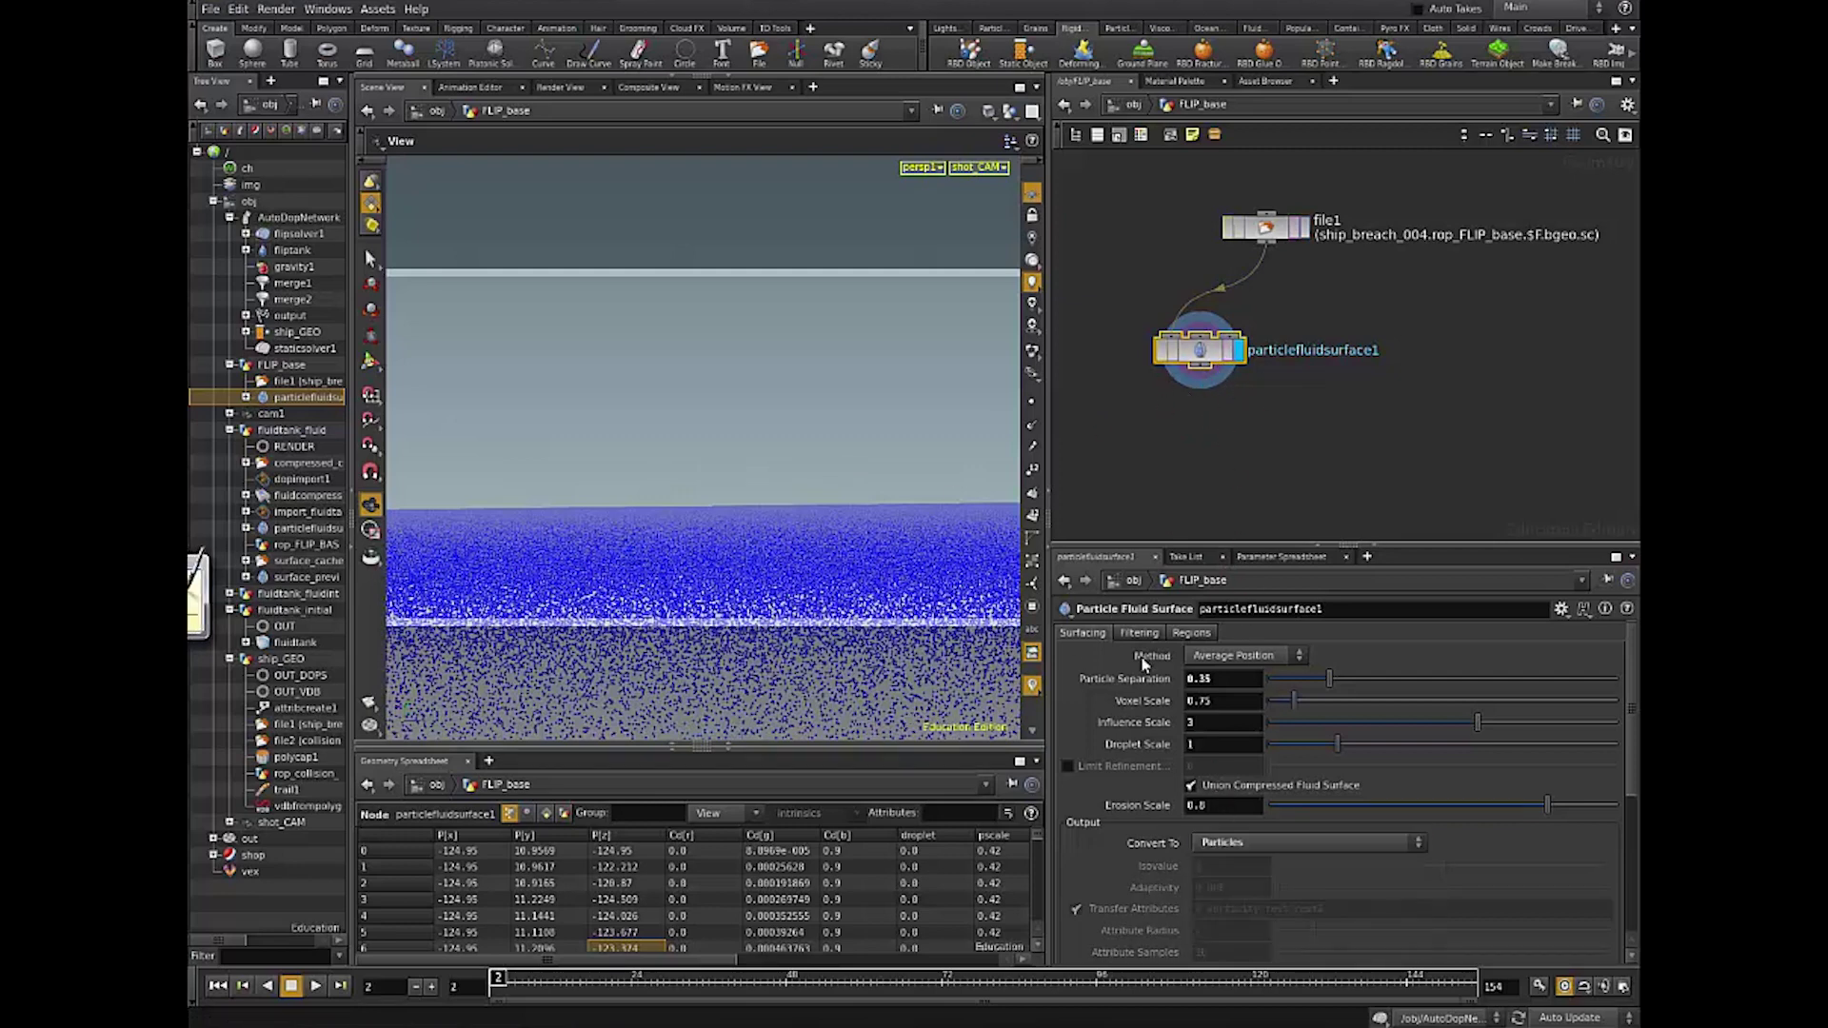
pyautogui.middleClick(1192, 356)
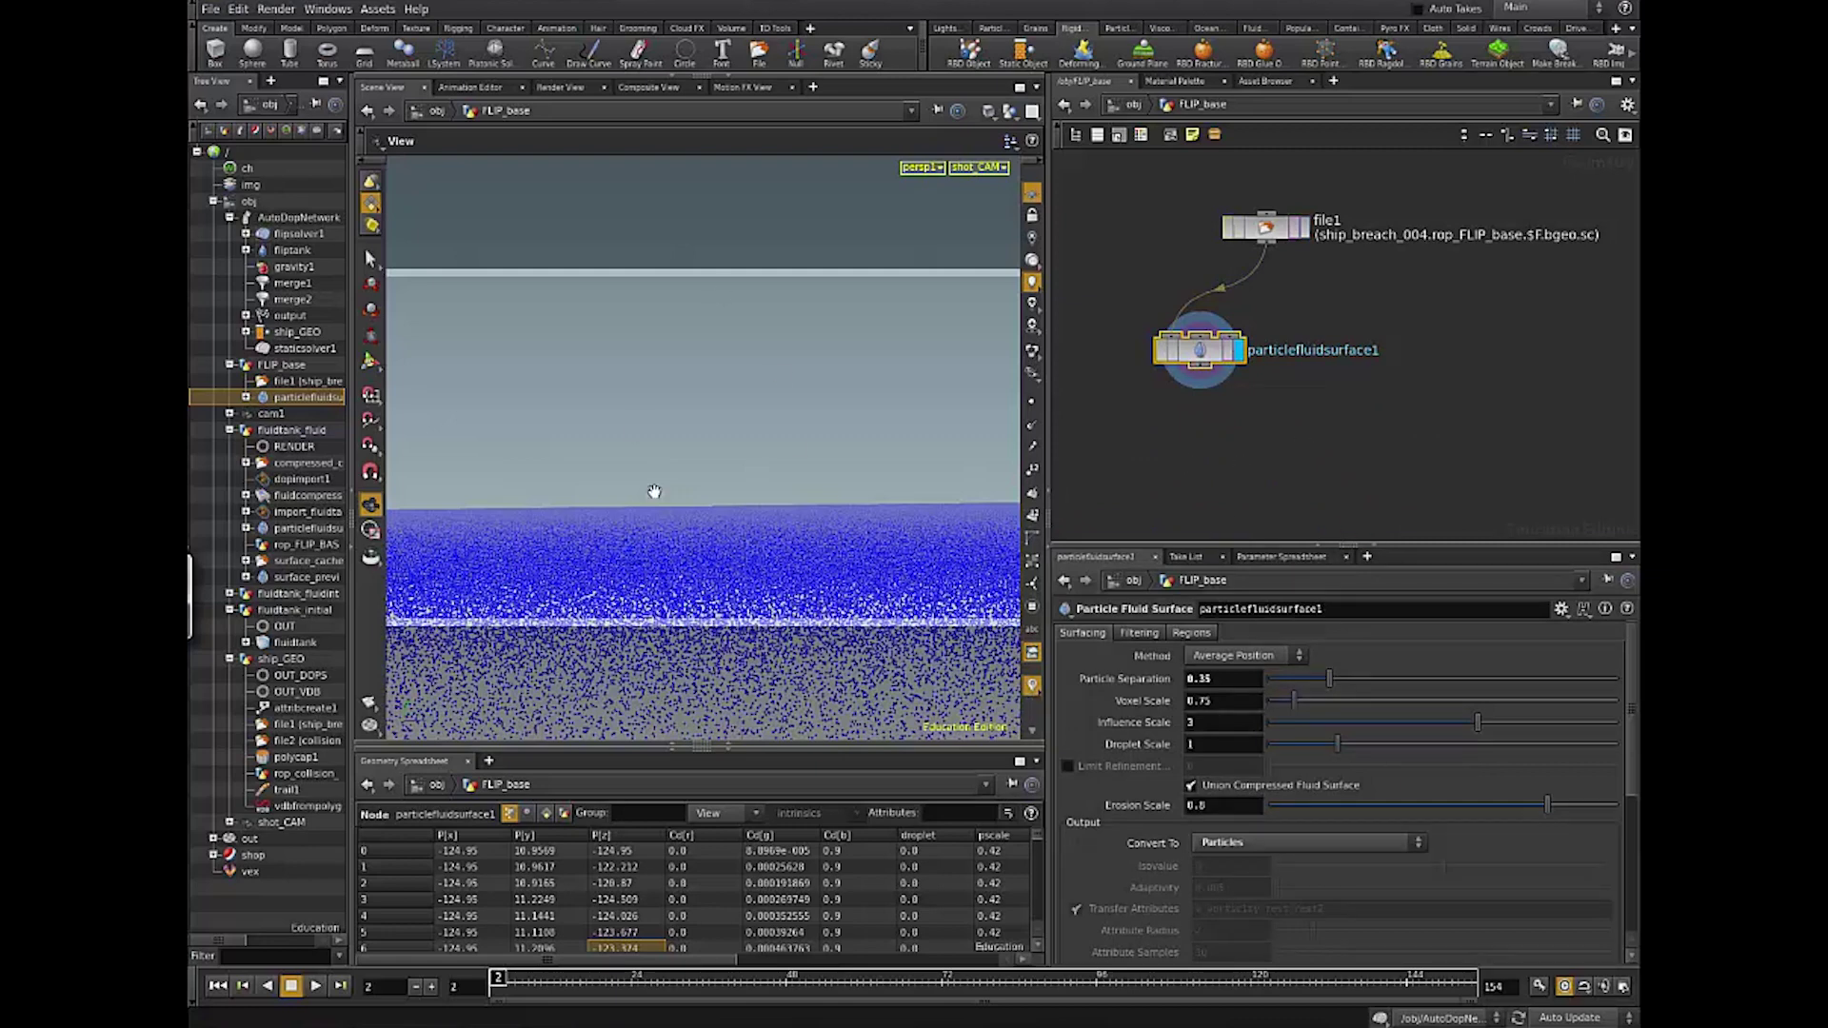
# Step: Inspect the velocity-colored particle sheet and the ship from outside the camera, and return to the shot_CAM view
pyautogui.moveTo(685, 486); pyautogui.dragTo(716, 429)
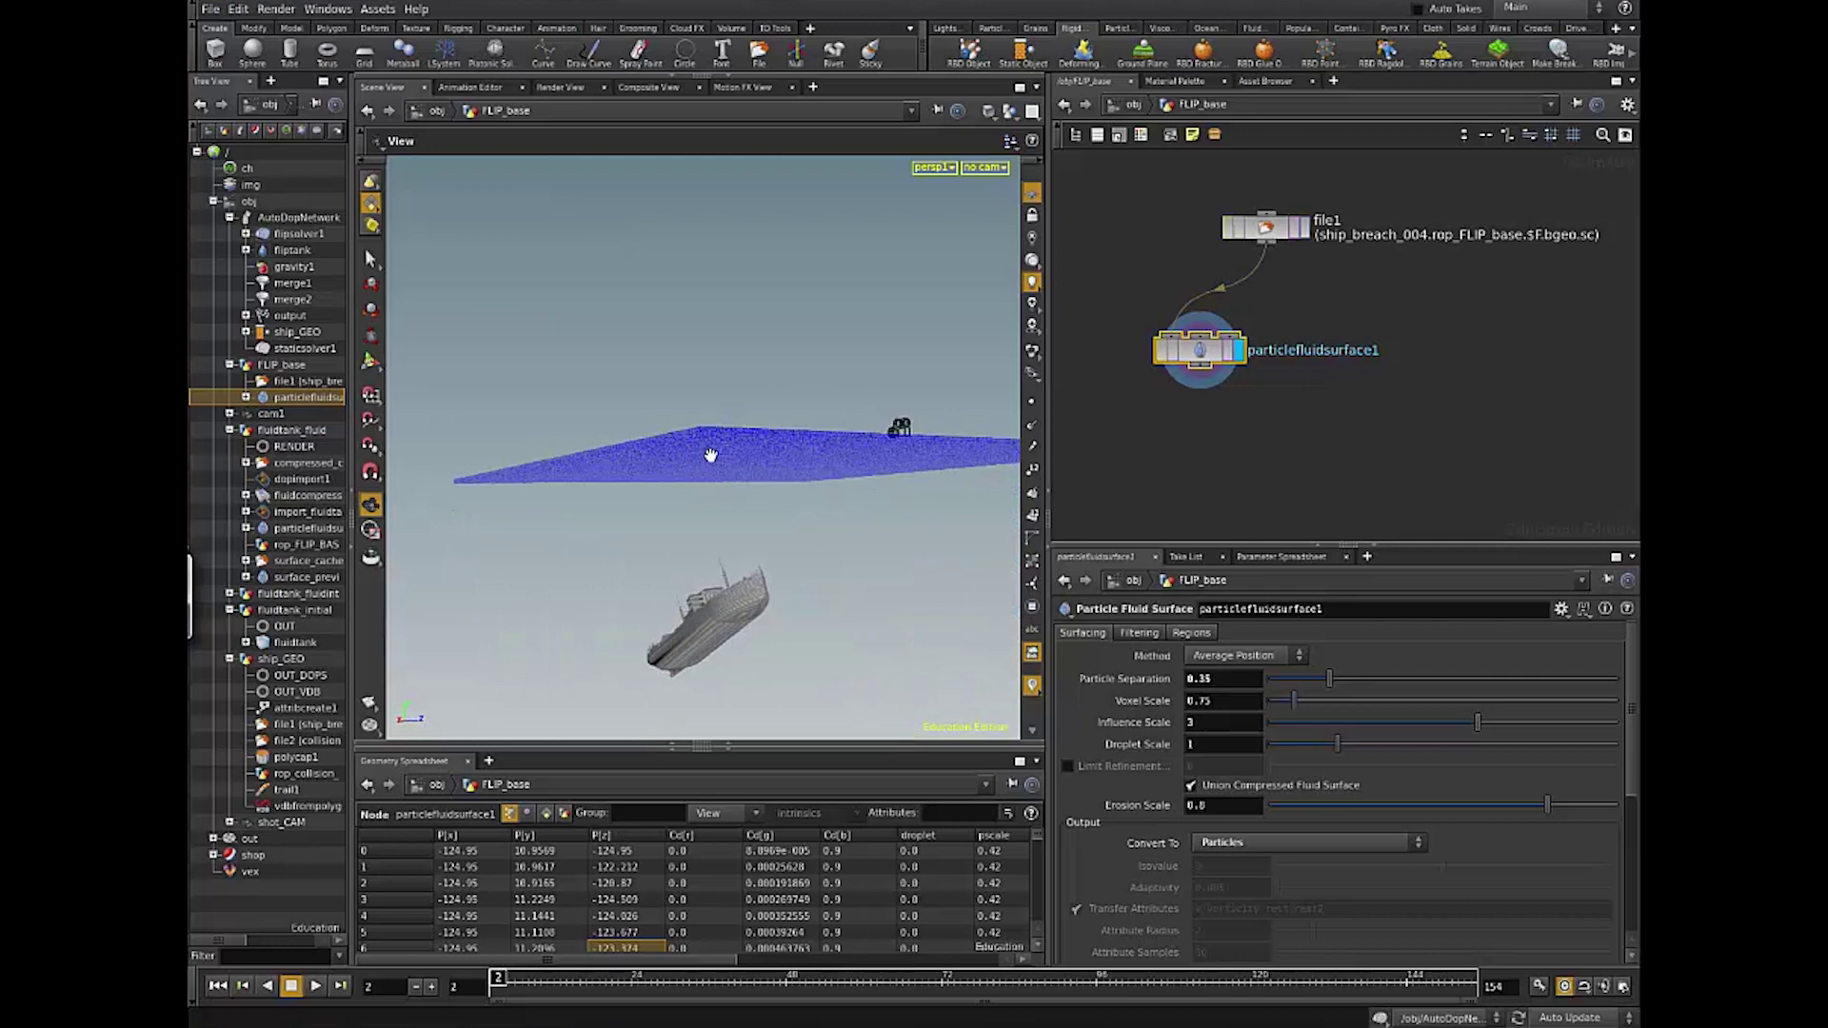
pyautogui.moveTo(711, 457); pyautogui.dragTo(710, 498)
pyautogui.moveTo(973, 179); pyautogui.dragTo(693, 506)
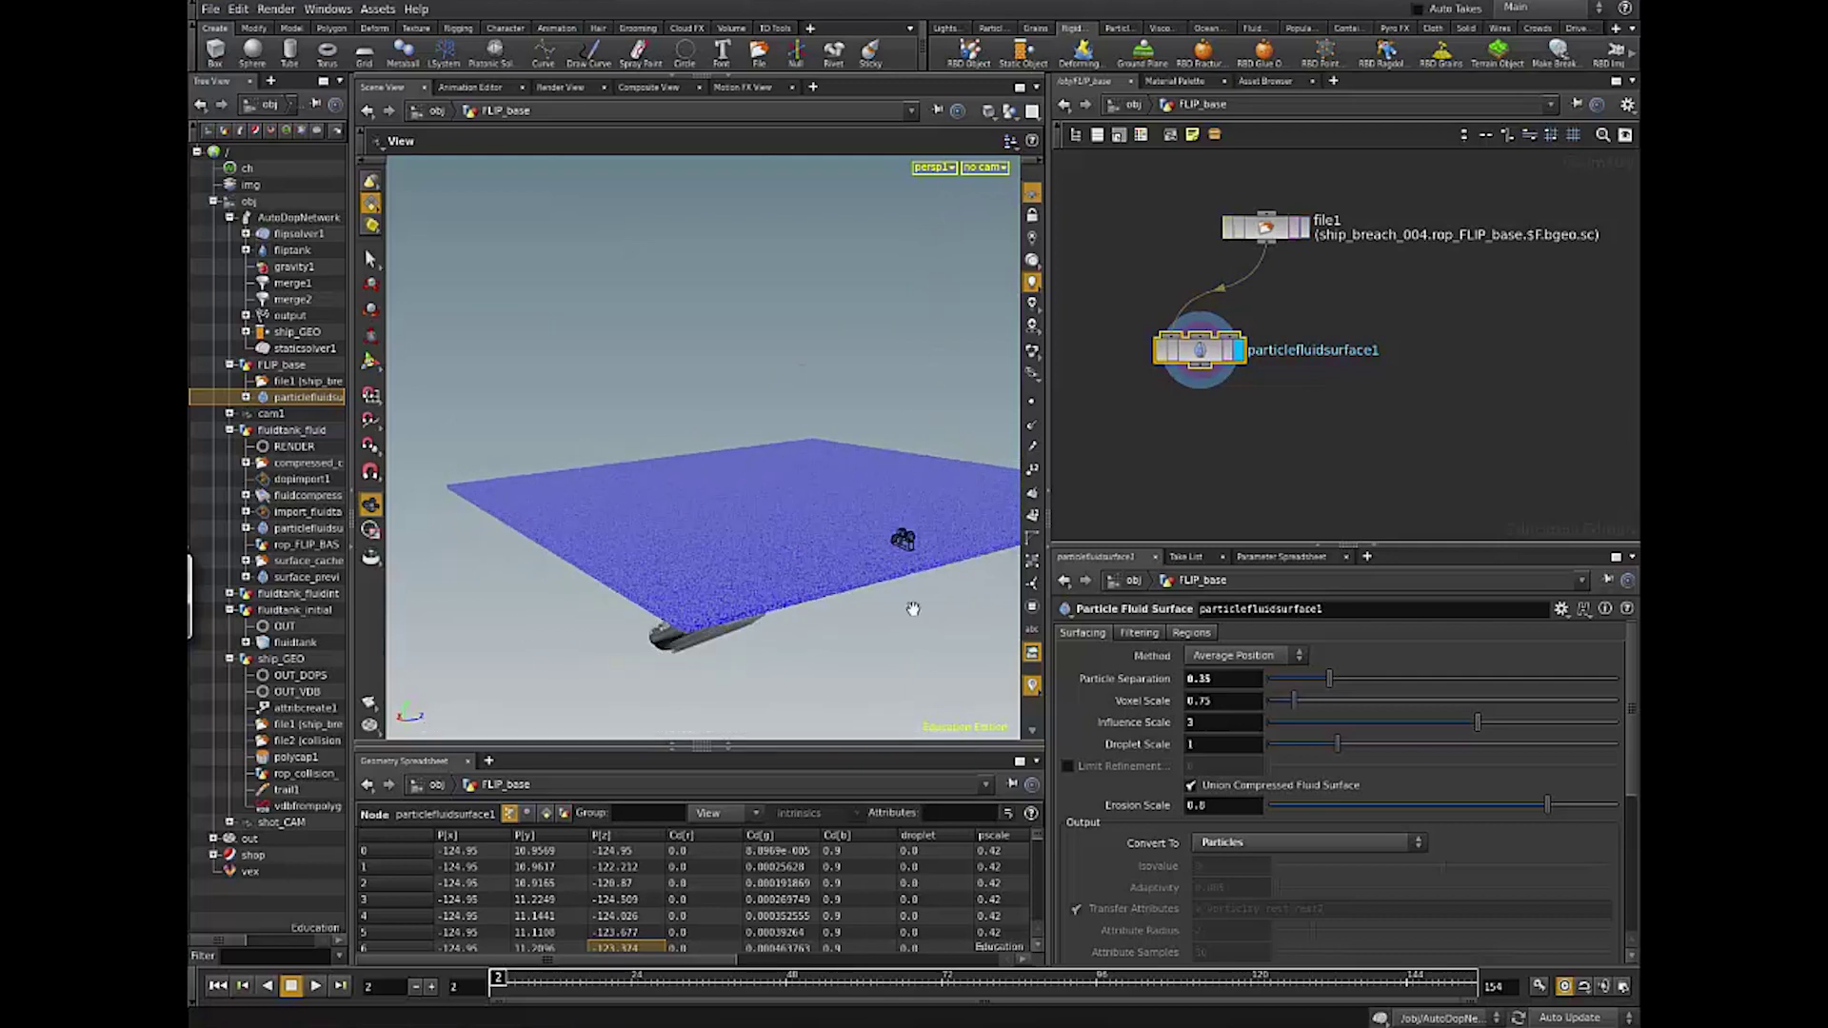
pyautogui.moveTo(905, 604); pyautogui.dragTo(882, 582)
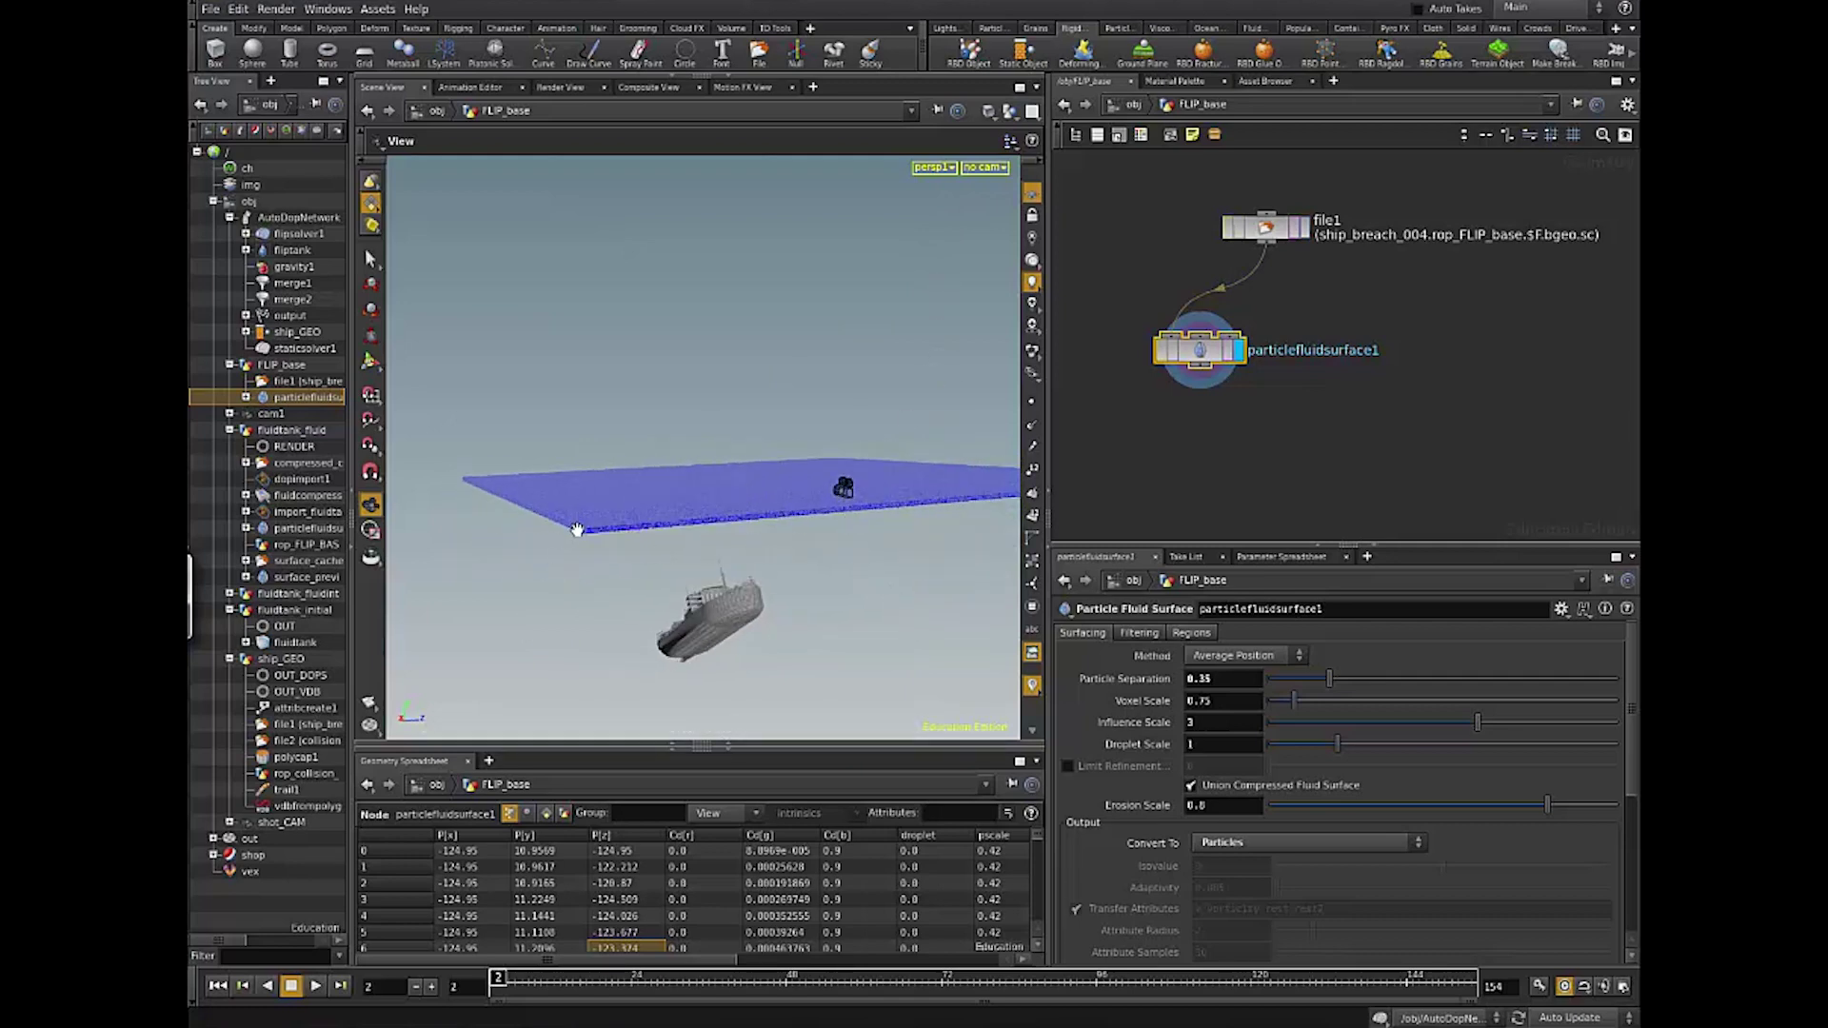
pyautogui.click(985, 166)
pyautogui.click(1013, 261)
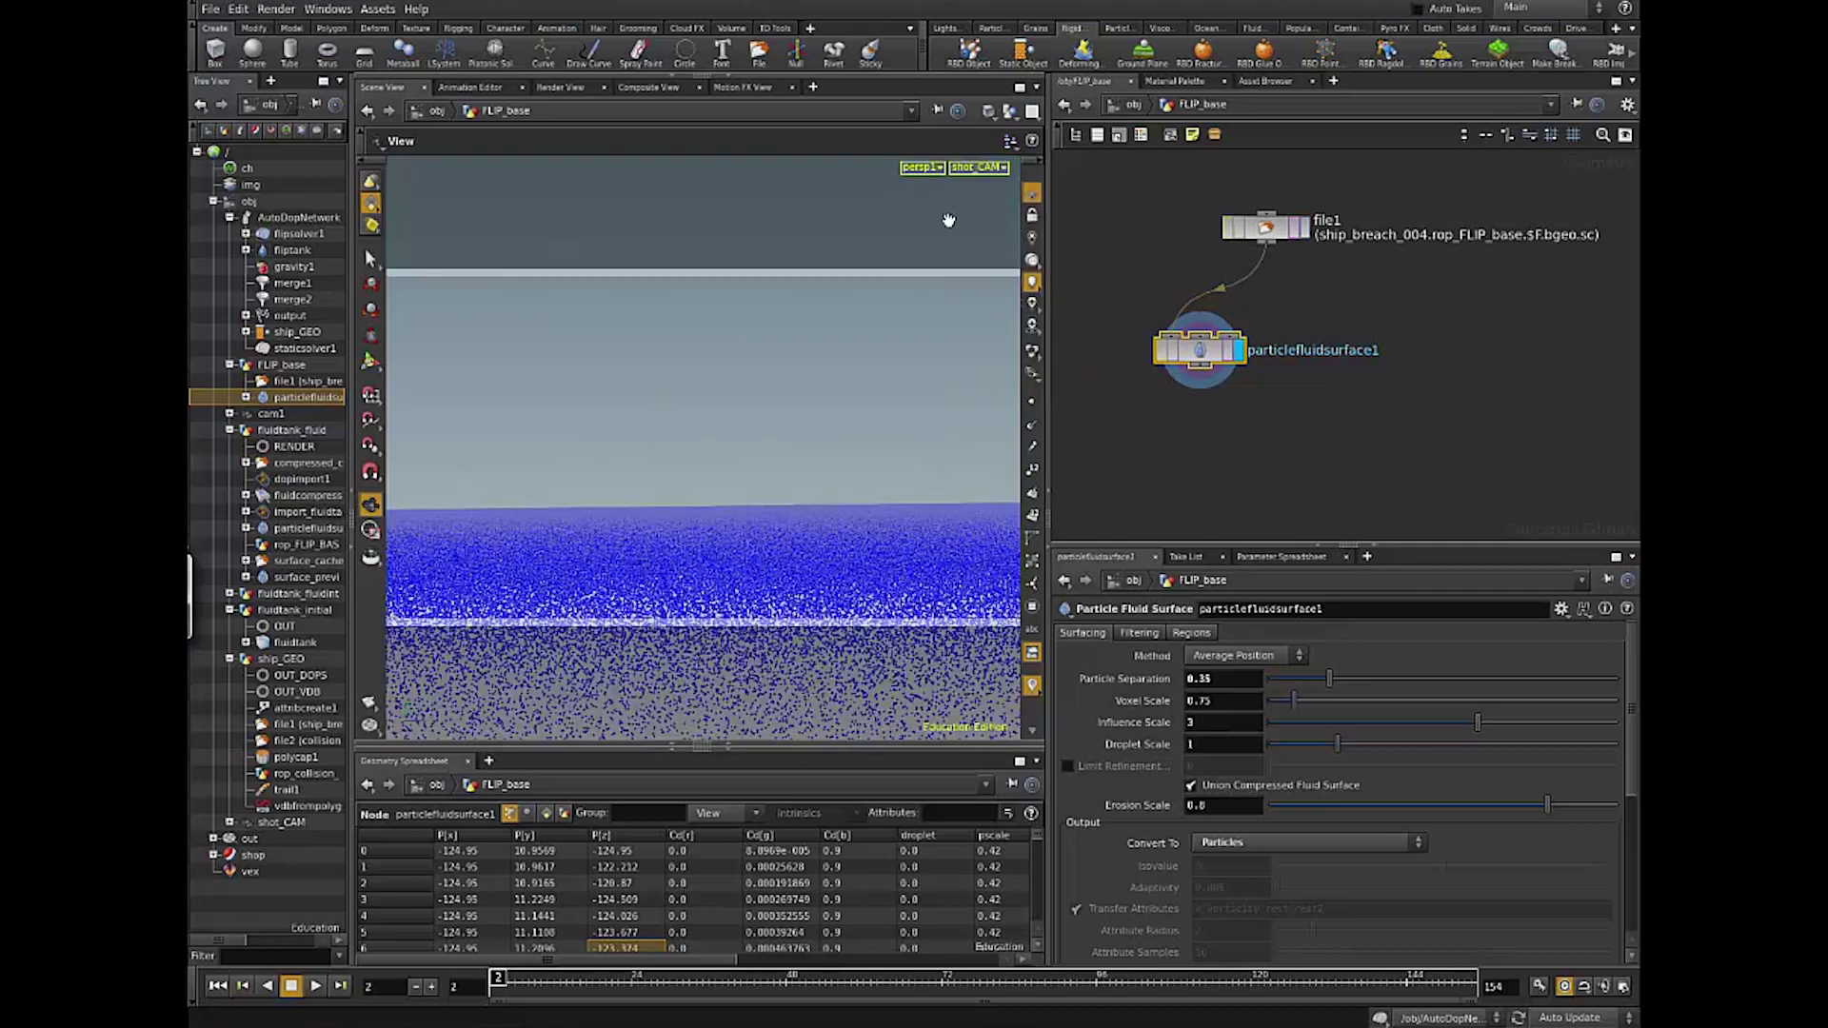
# Step: Add a VDB from Particle Fluid node below particlefluidsurface1 in the FLIP_base network
pyautogui.click(1202, 354)
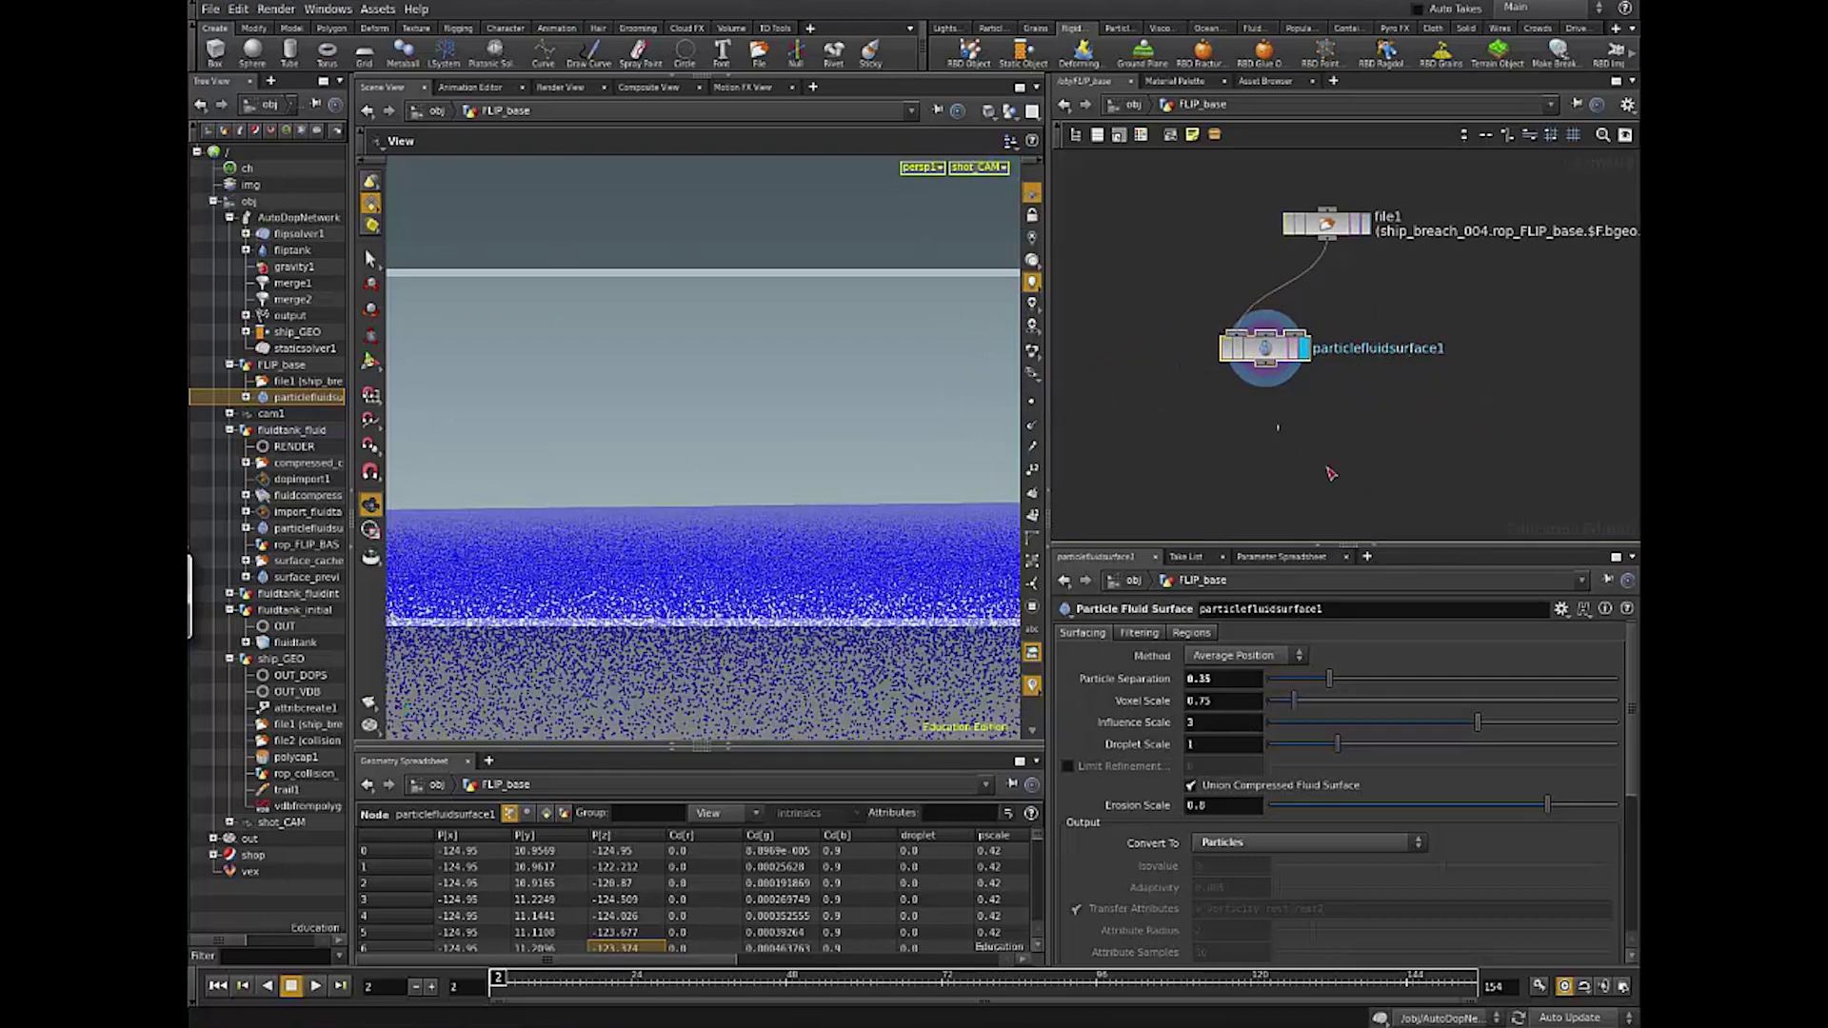
pyautogui.rightClick(1234, 376)
pyautogui.moveTo(1247, 440); pyautogui.dragTo(1213, 437, button='middle')
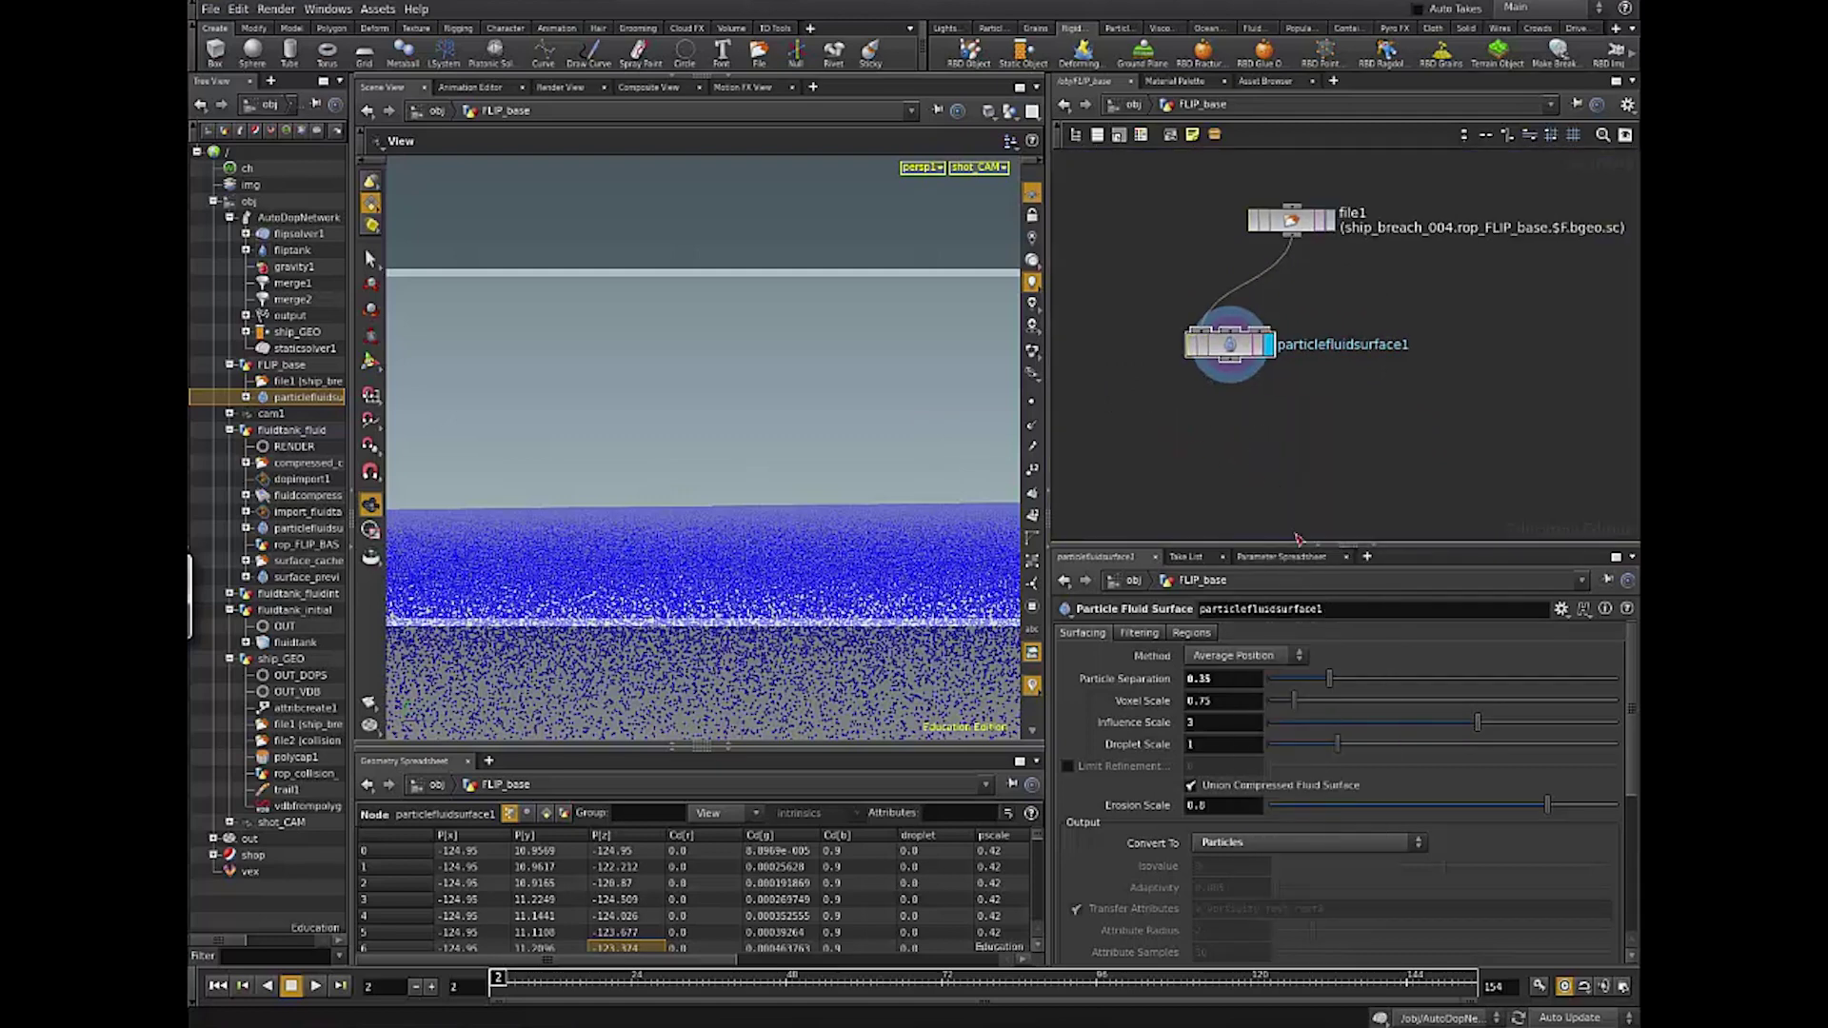
pyautogui.press('Tab')
pyautogui.press('Escape')
pyautogui.press('Tab')
pyautogui.press('Escape')
pyautogui.press('Tab')
pyautogui.write('vdb')
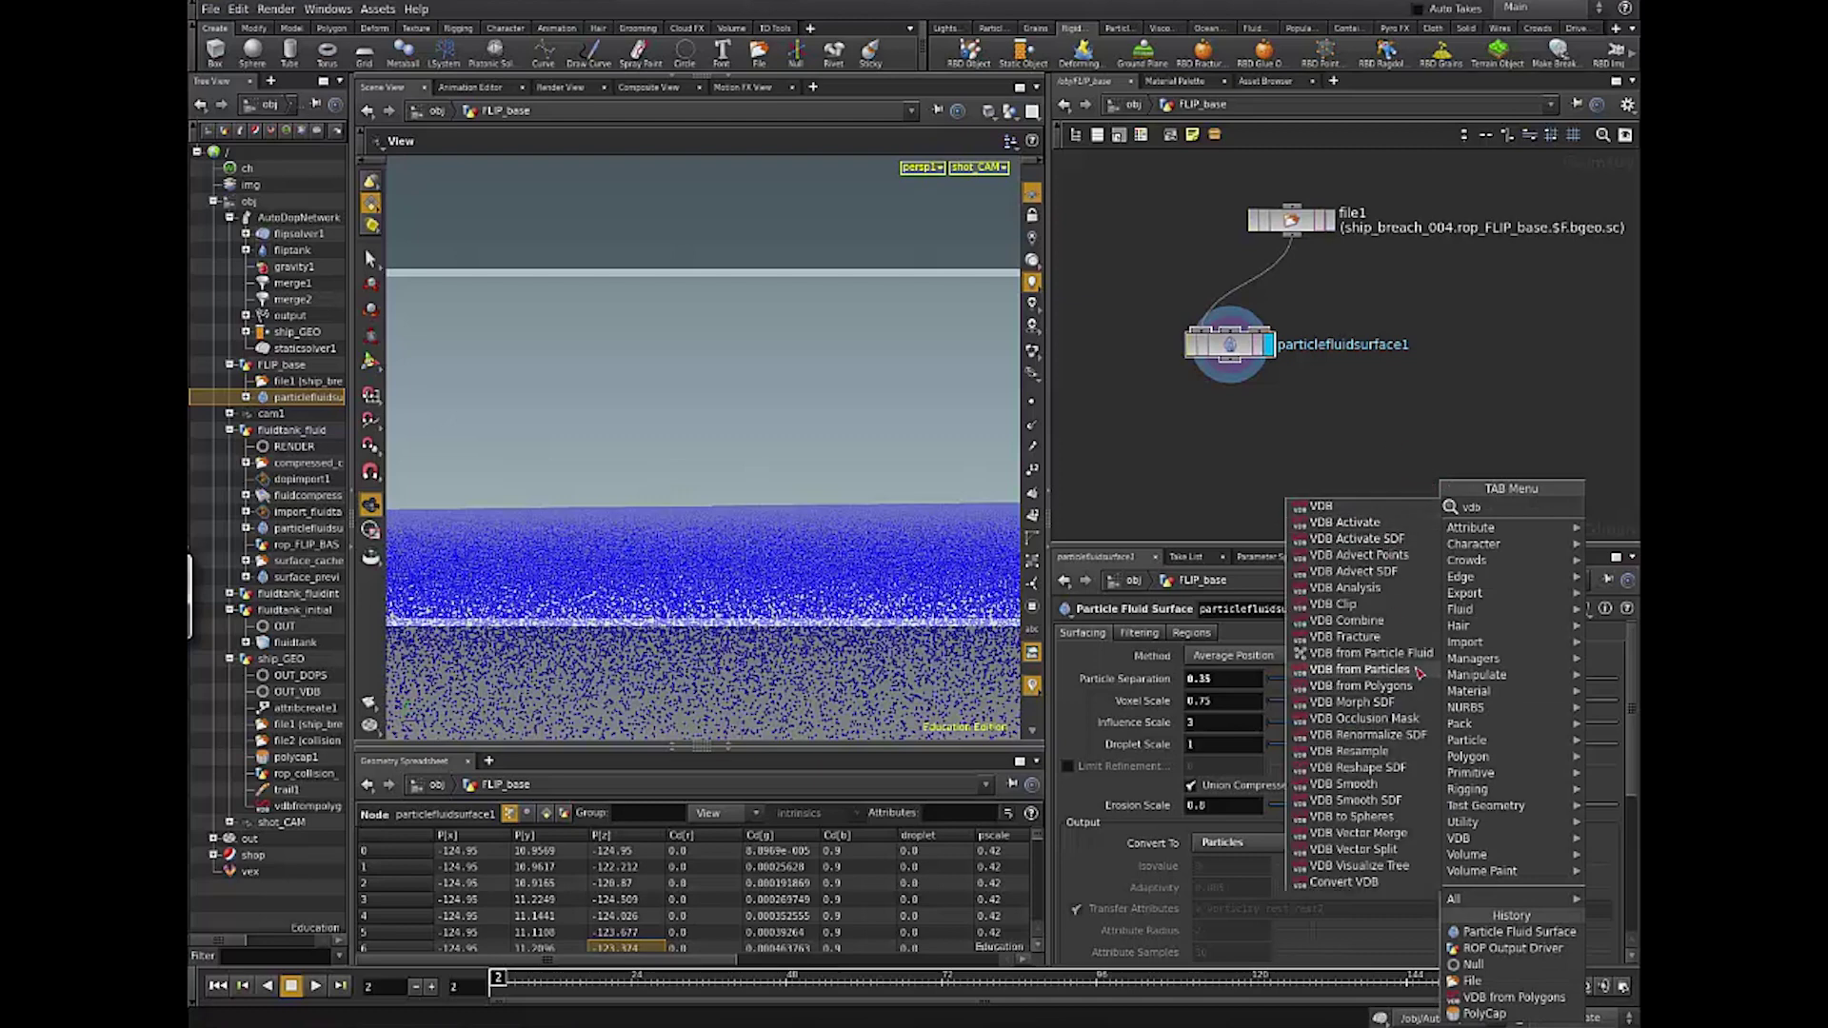
pyautogui.click(1371, 653)
pyautogui.click(1357, 506)
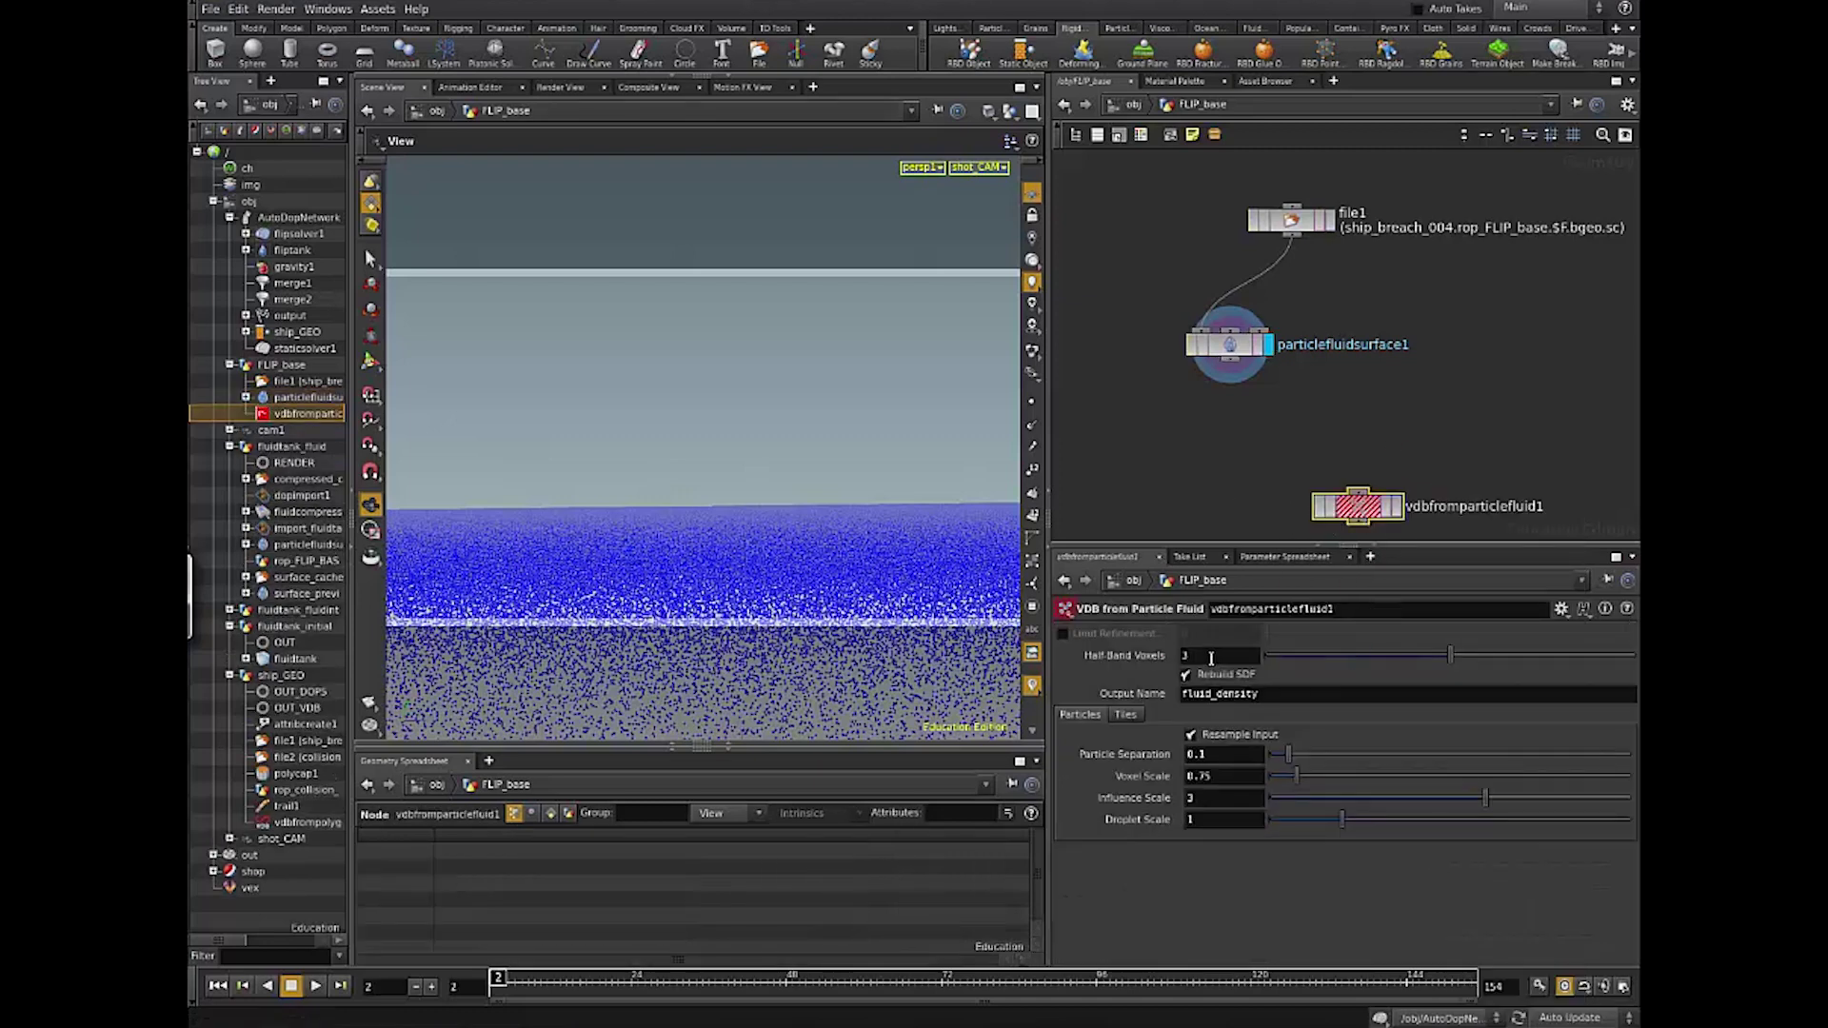
# Step: Set vdbfromparticlefluid1's Particle Separation to 0.35
pyautogui.moveTo(1288, 754); pyautogui.dragTo(1359, 754)
pyautogui.doubleClick(1219, 754)
pyautogui.write('0.35')
pyautogui.press('Return')
# Step: Connect particlefluidsurface1 into vdbfromparticlefluid1, place it directly beneath, and make it the displayed node
pyautogui.moveTo(1232, 370); pyautogui.dragTo(1357, 490)
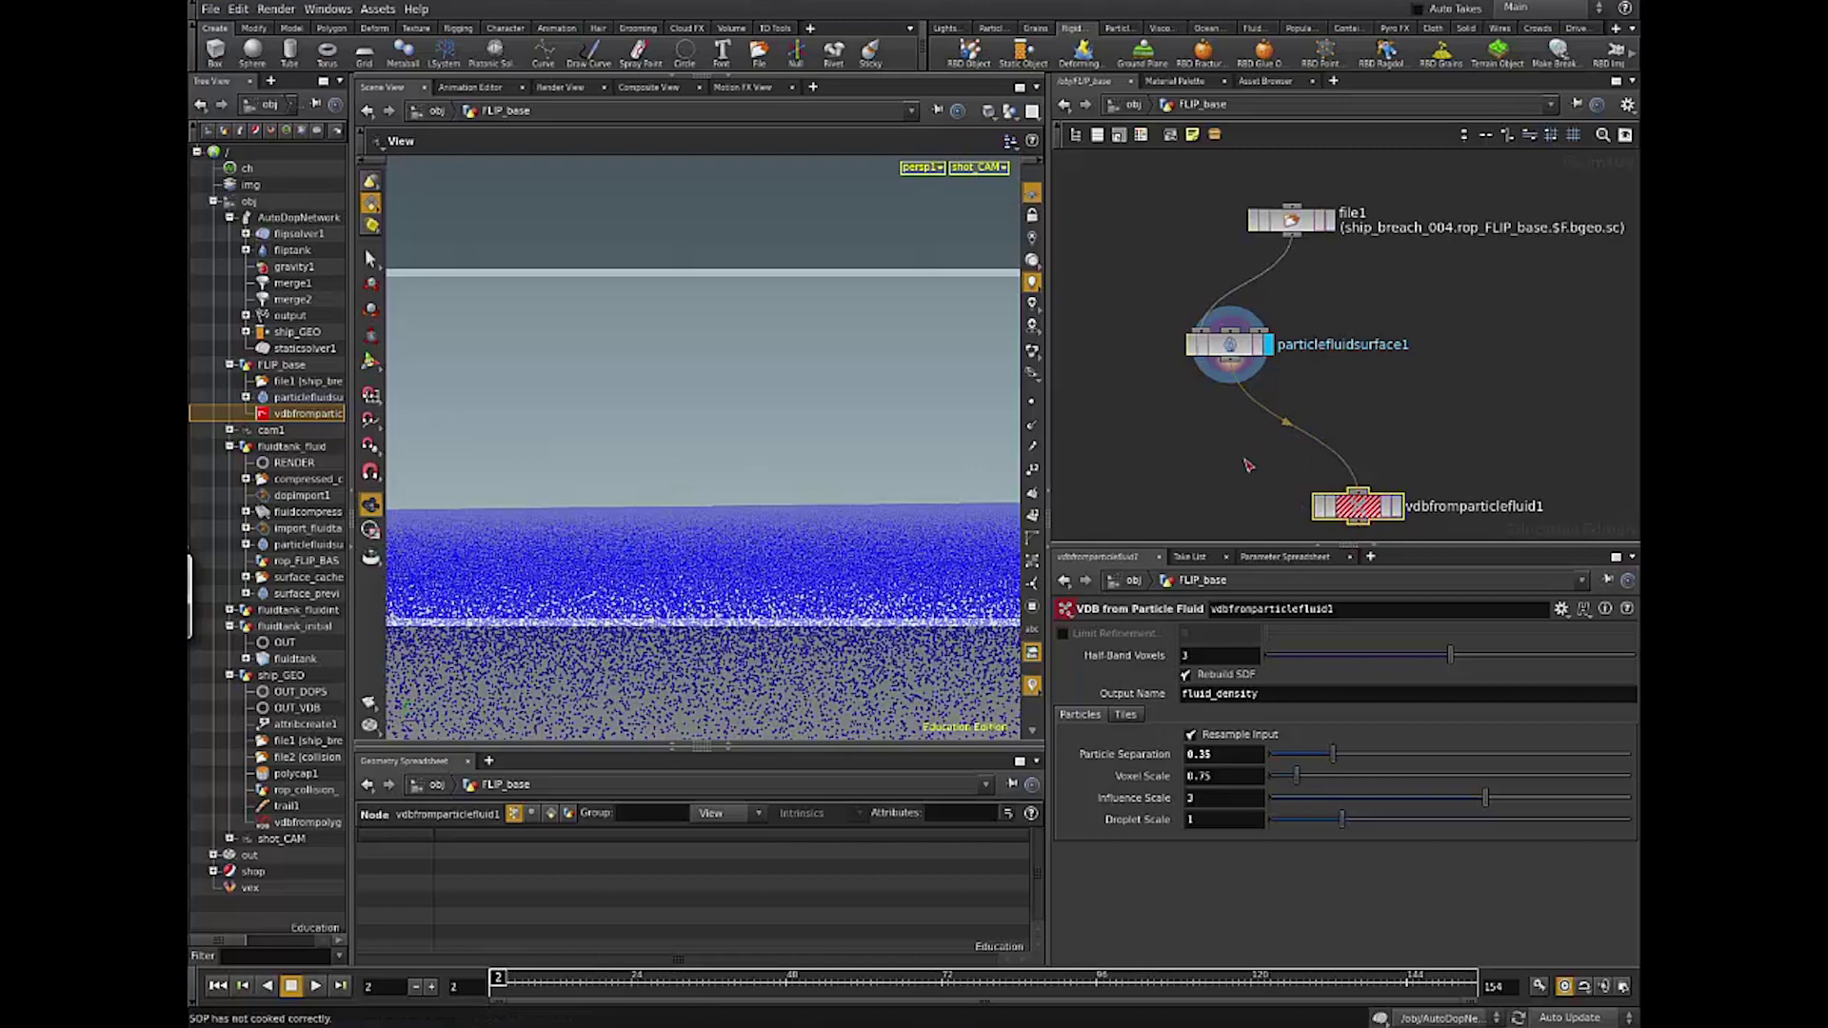
pyautogui.moveTo(1358, 508); pyautogui.dragTo(1280, 463)
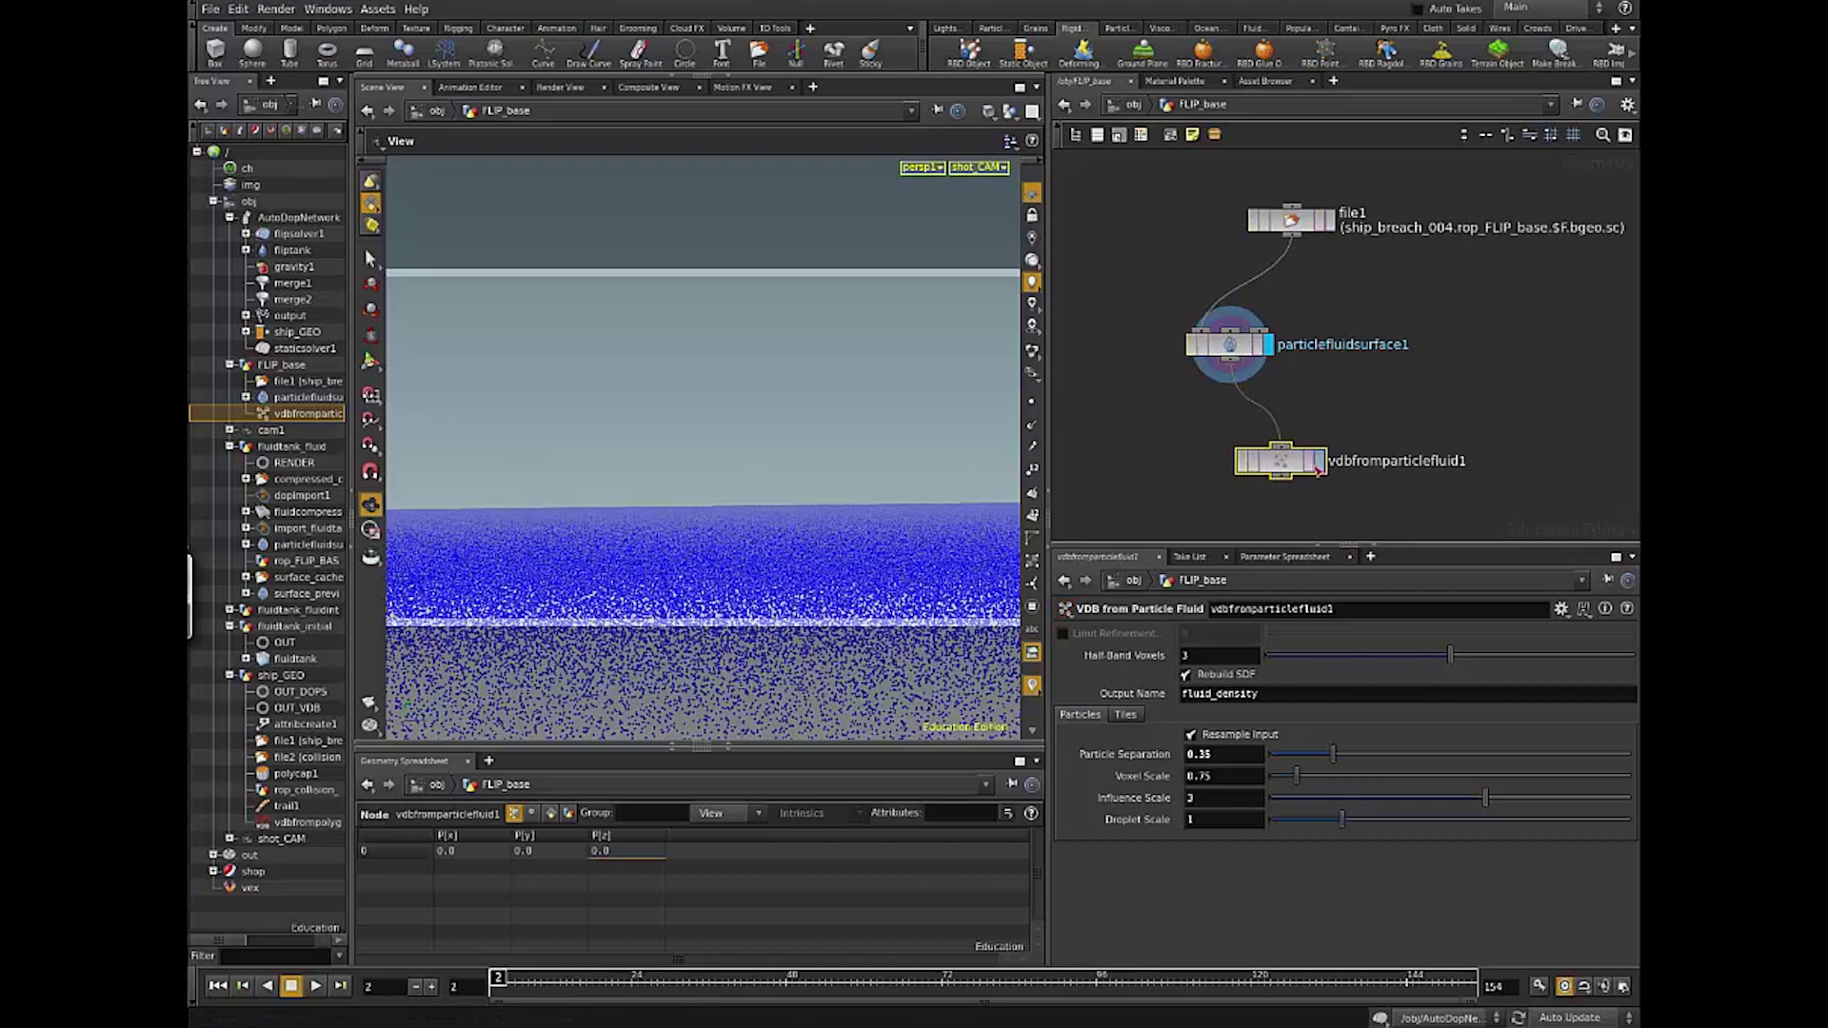
pyautogui.click(1320, 463)
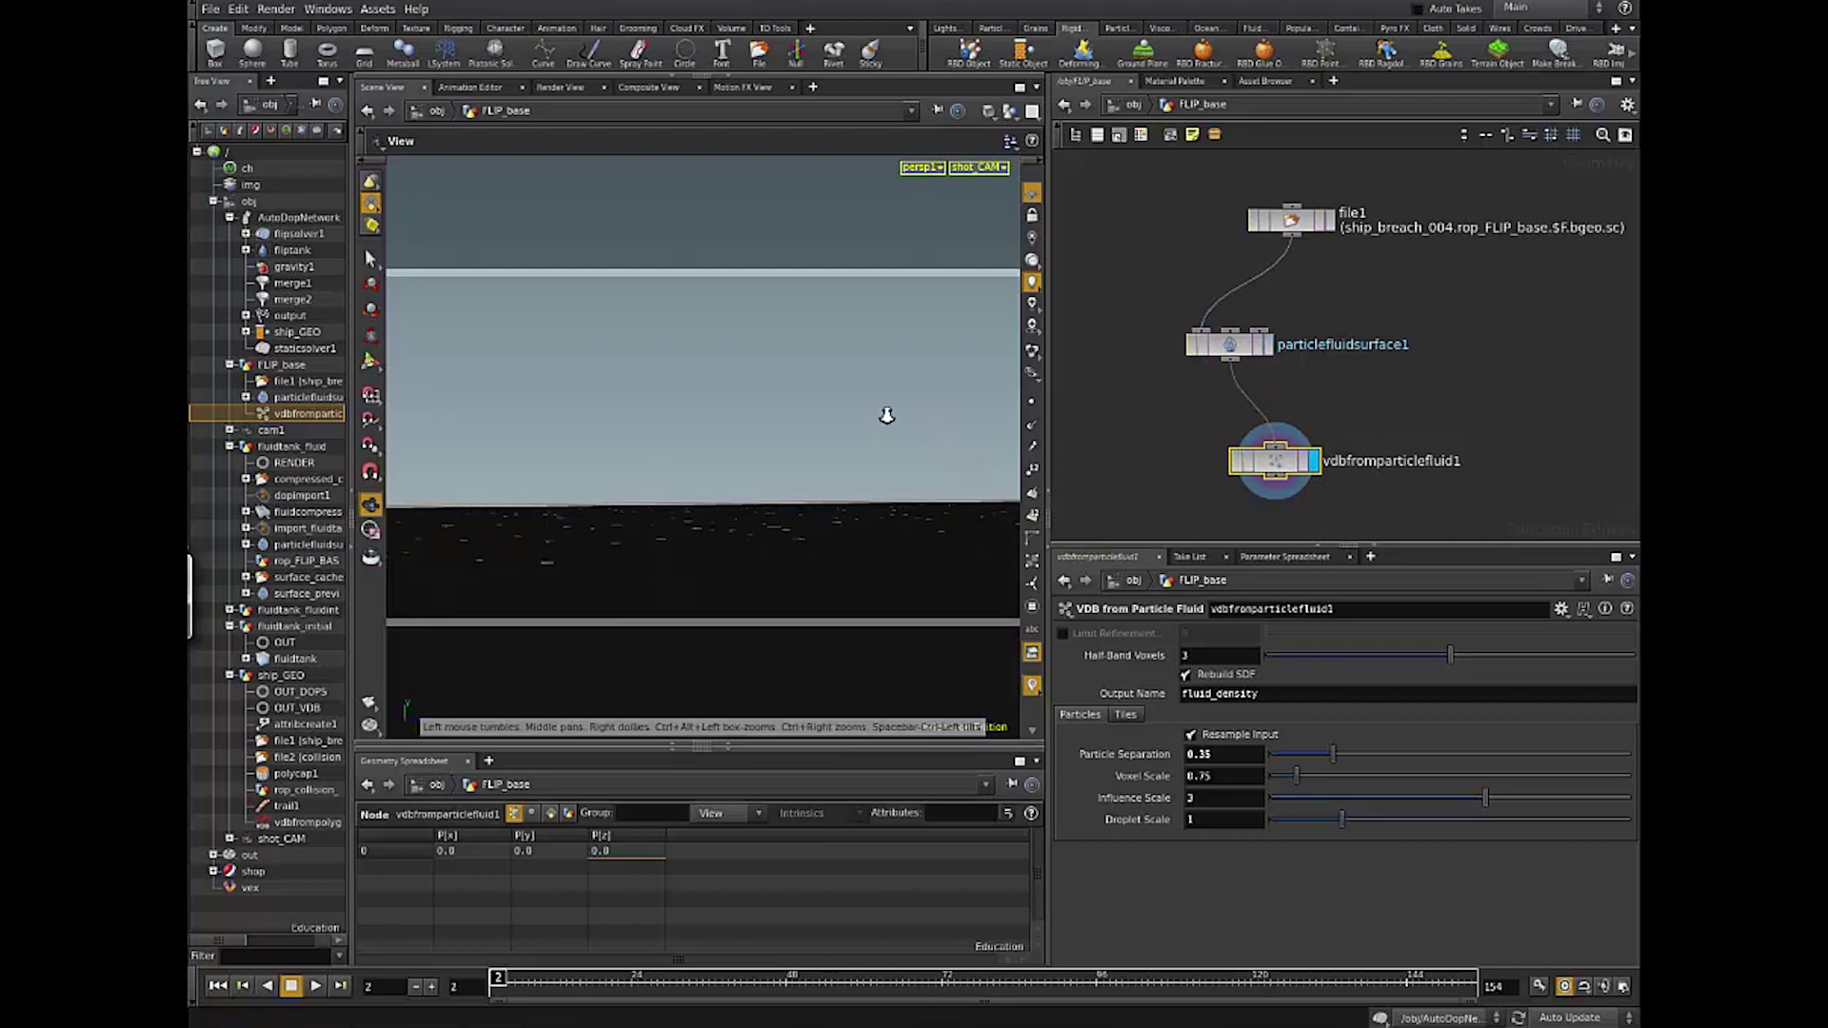
pyautogui.moveTo(886, 412); pyautogui.dragTo(1005, 487)
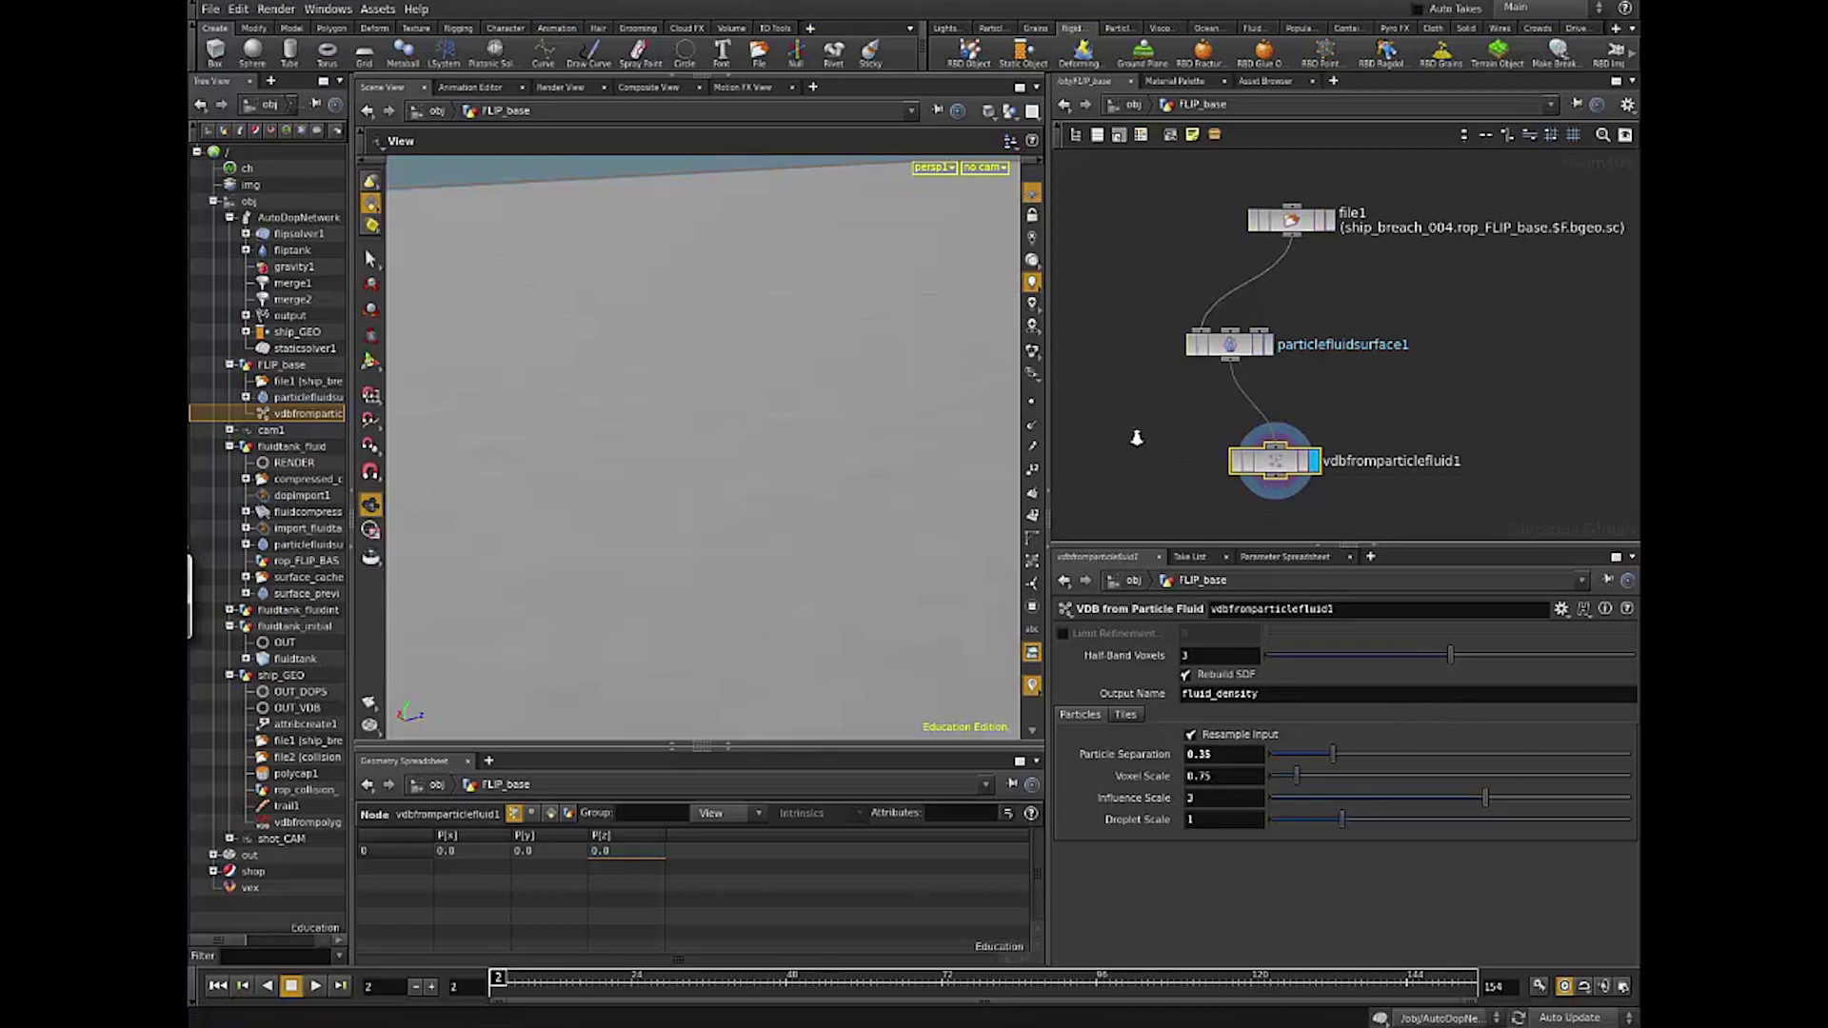
pyautogui.scroll(-2, 1136, 438)
pyautogui.moveTo(869, 489); pyautogui.dragTo(795, 506)
pyautogui.moveTo(1246, 457); pyautogui.dragTo(1214, 423)
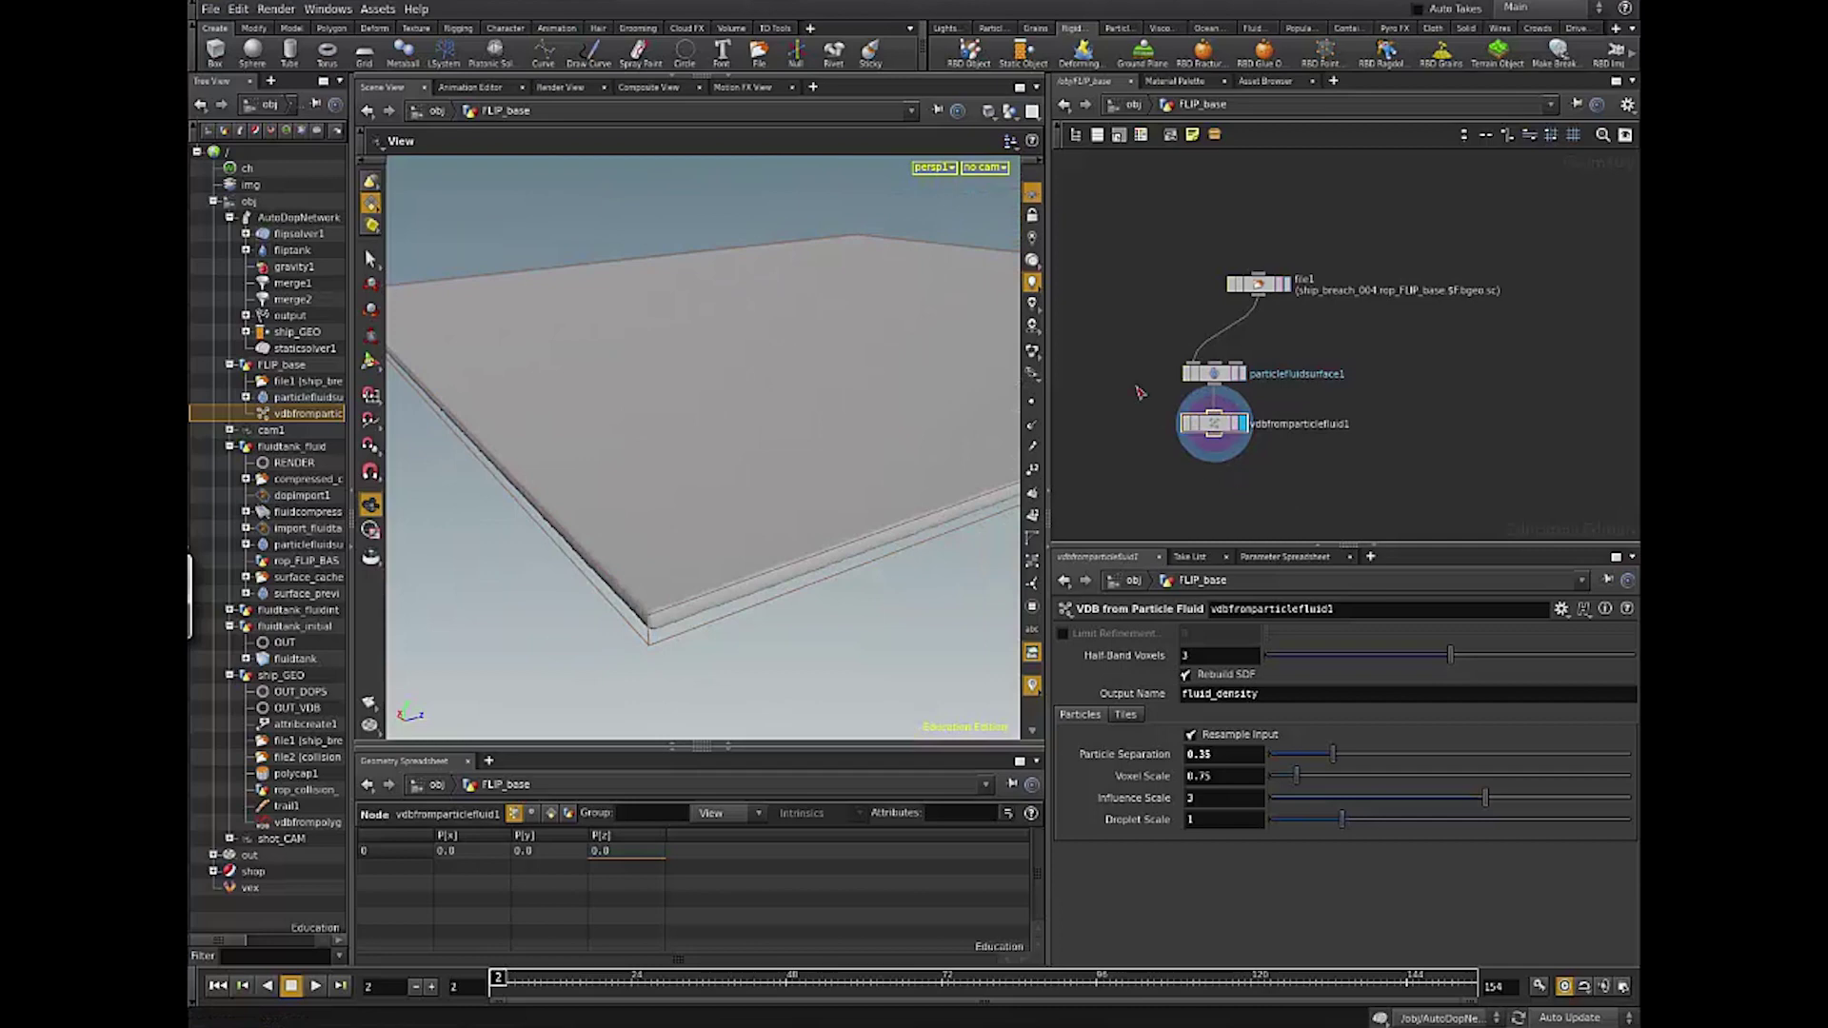
# Step: Add a Convert VDB node below vdbfromparticlefluid1
pyautogui.press('Tab')
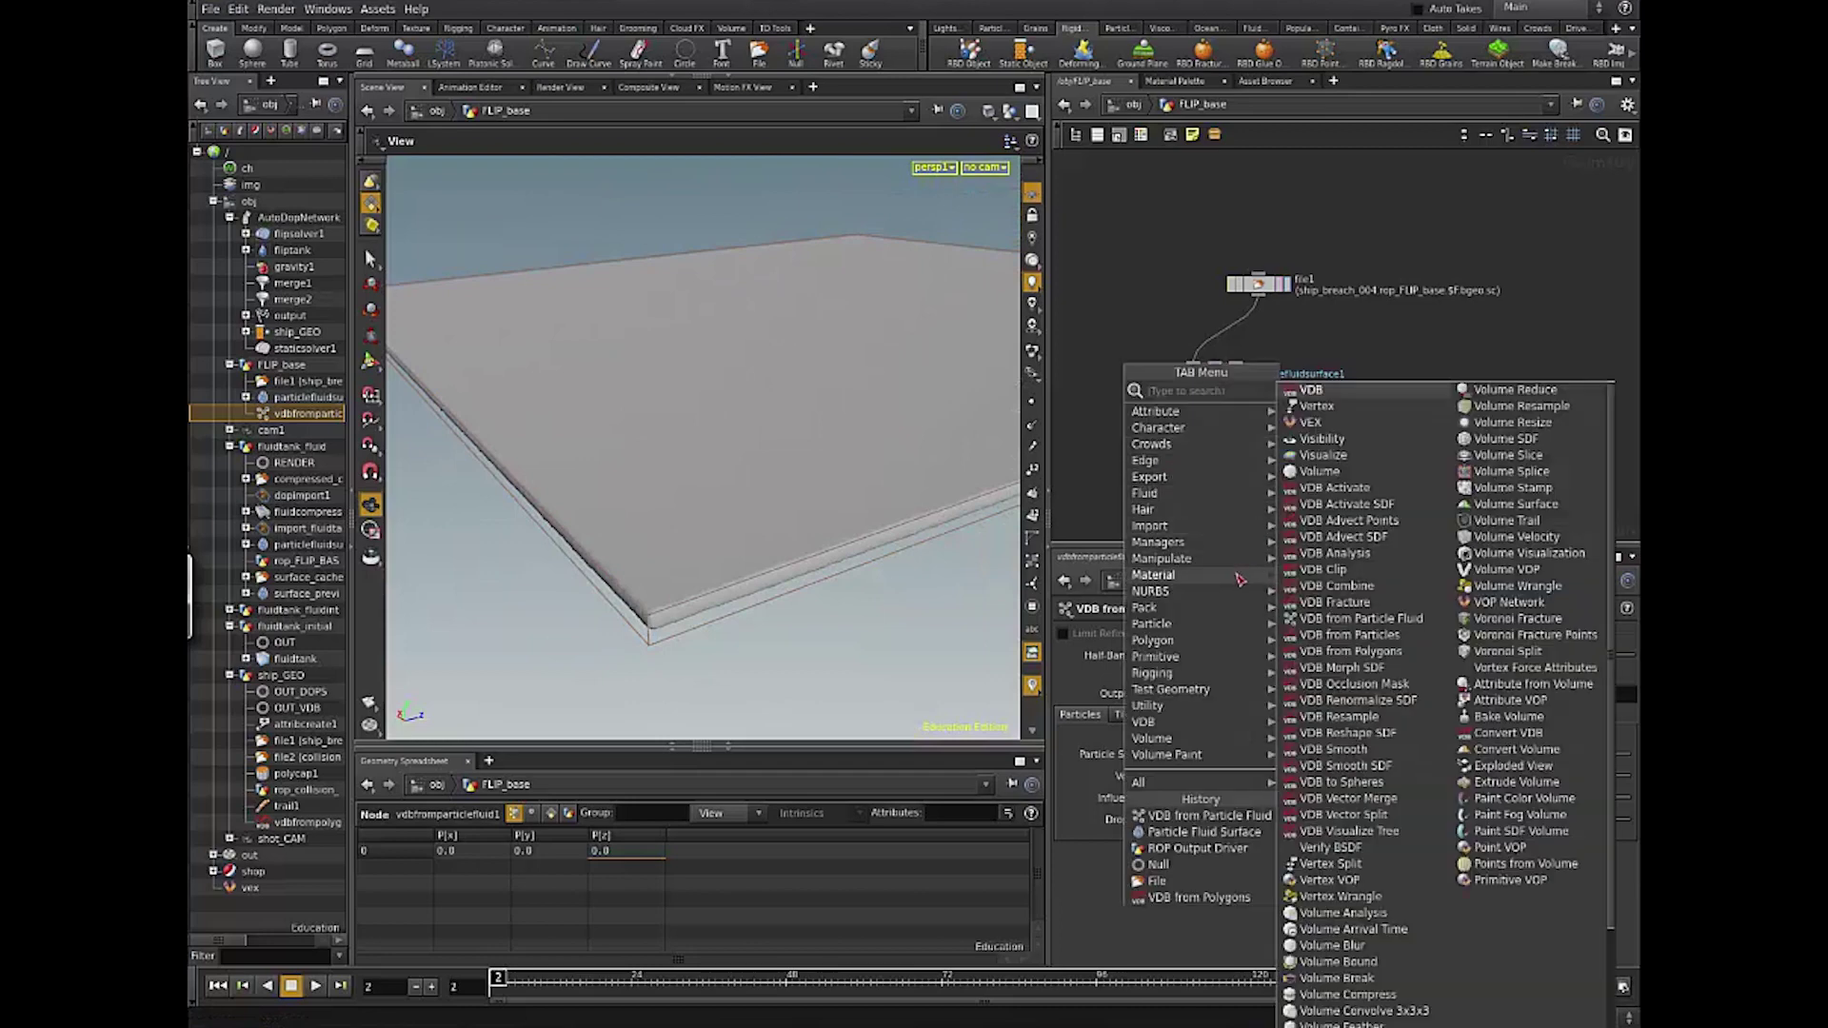
pyautogui.write('v')
pyautogui.moveTo(1204, 424)
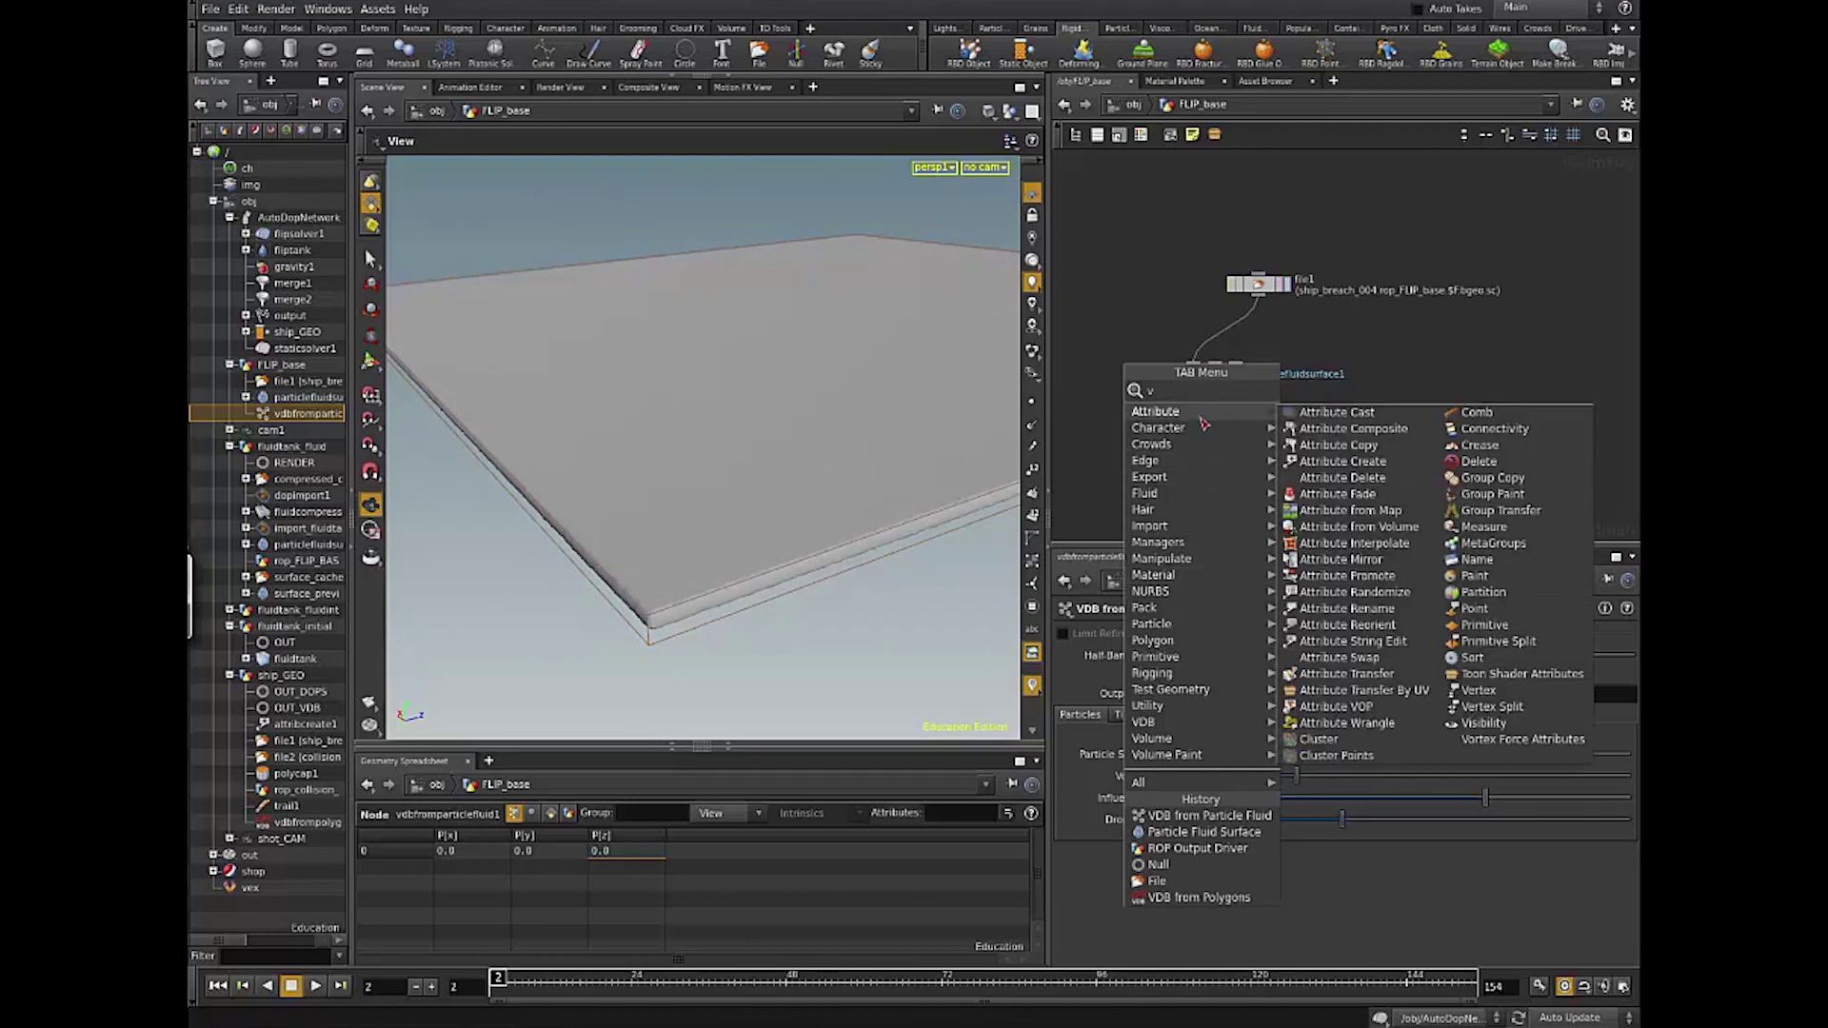
pyautogui.press('BackSpace')
pyautogui.write('convert')
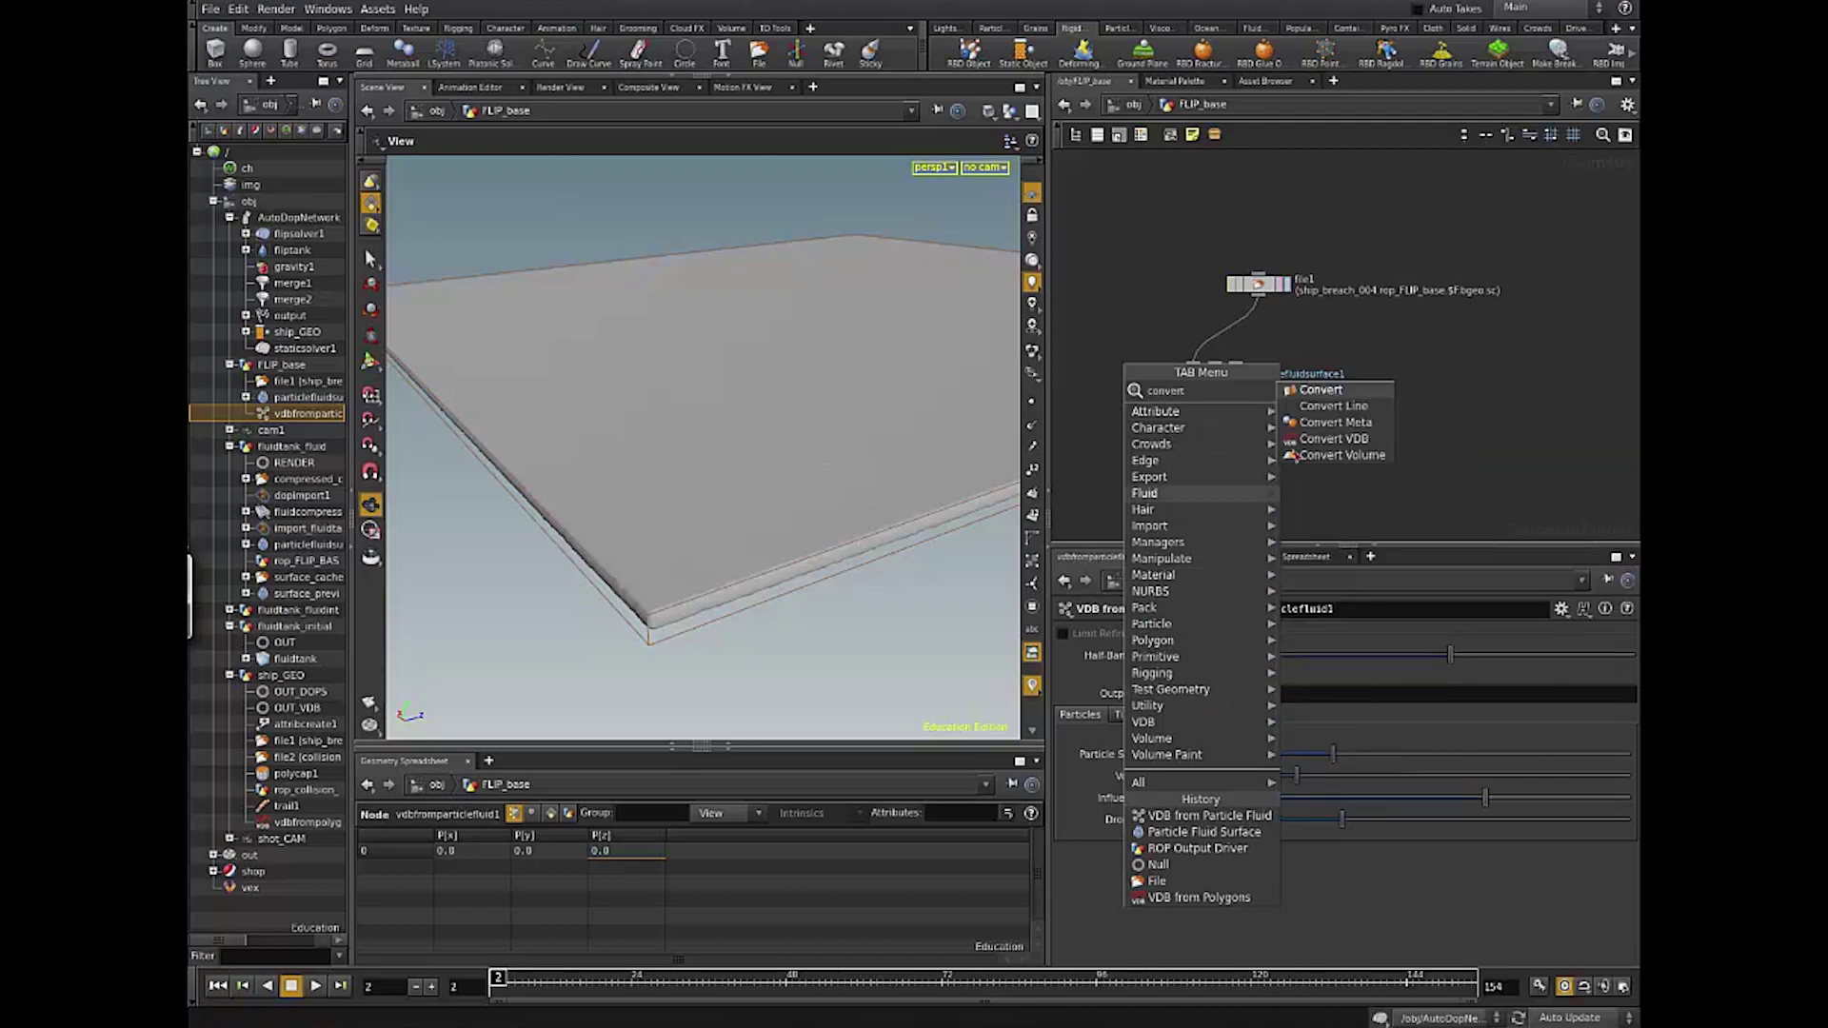
pyautogui.click(1333, 438)
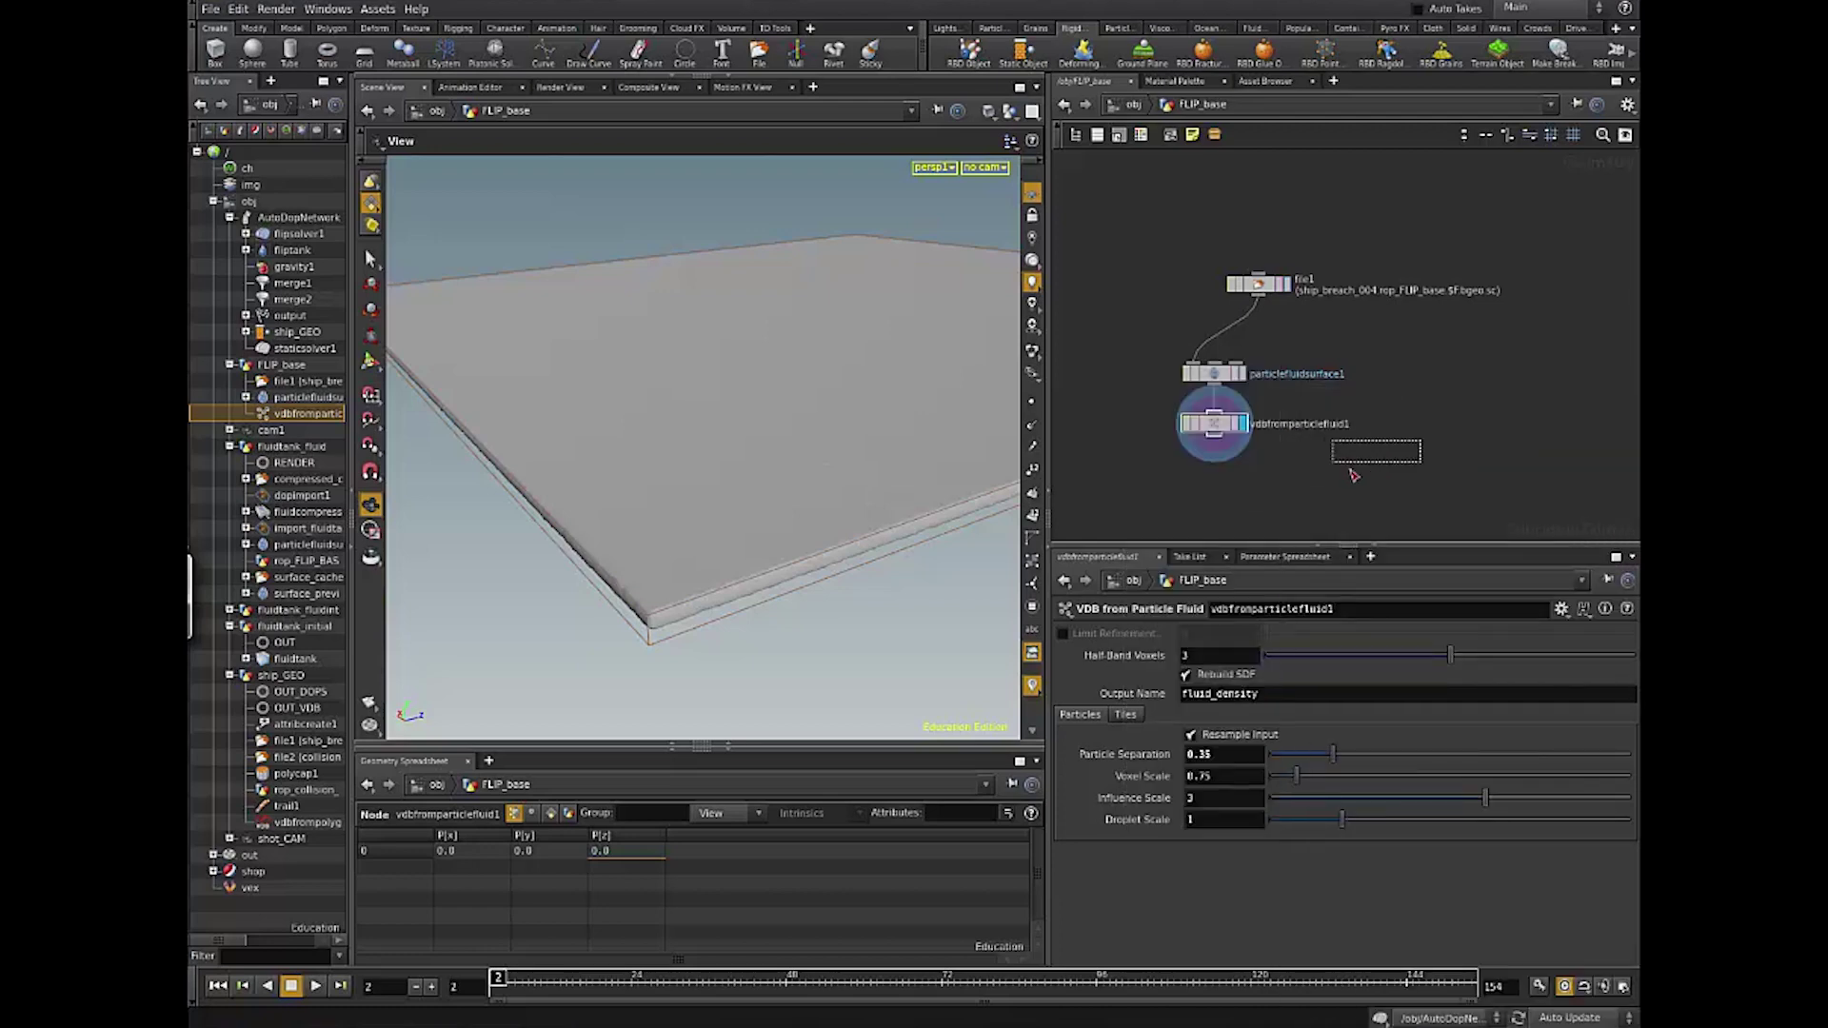
pyautogui.click(1224, 496)
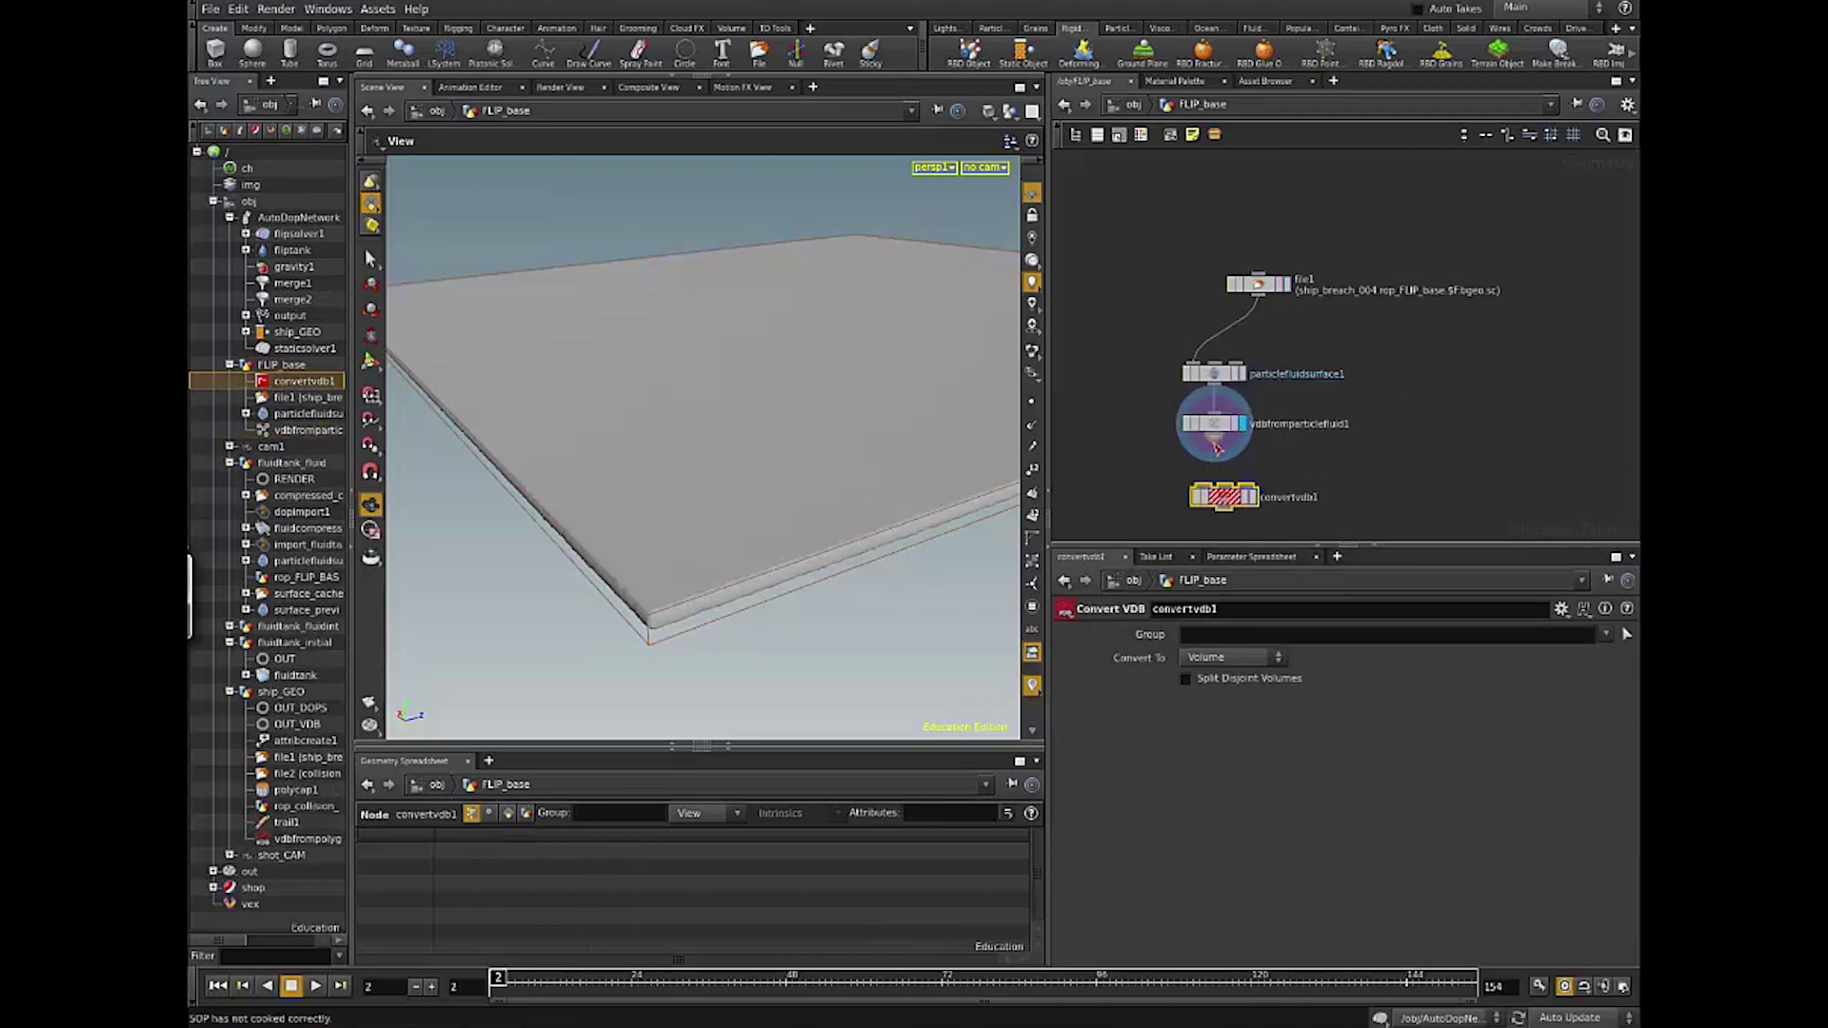
# Step: Connect vdbfromparticlefluid1 into convertvdb1, make it the displayed node and set its Convert To option to Polygons
pyautogui.moveTo(1214, 436); pyautogui.dragTo(1224, 485)
pyautogui.click(1251, 494)
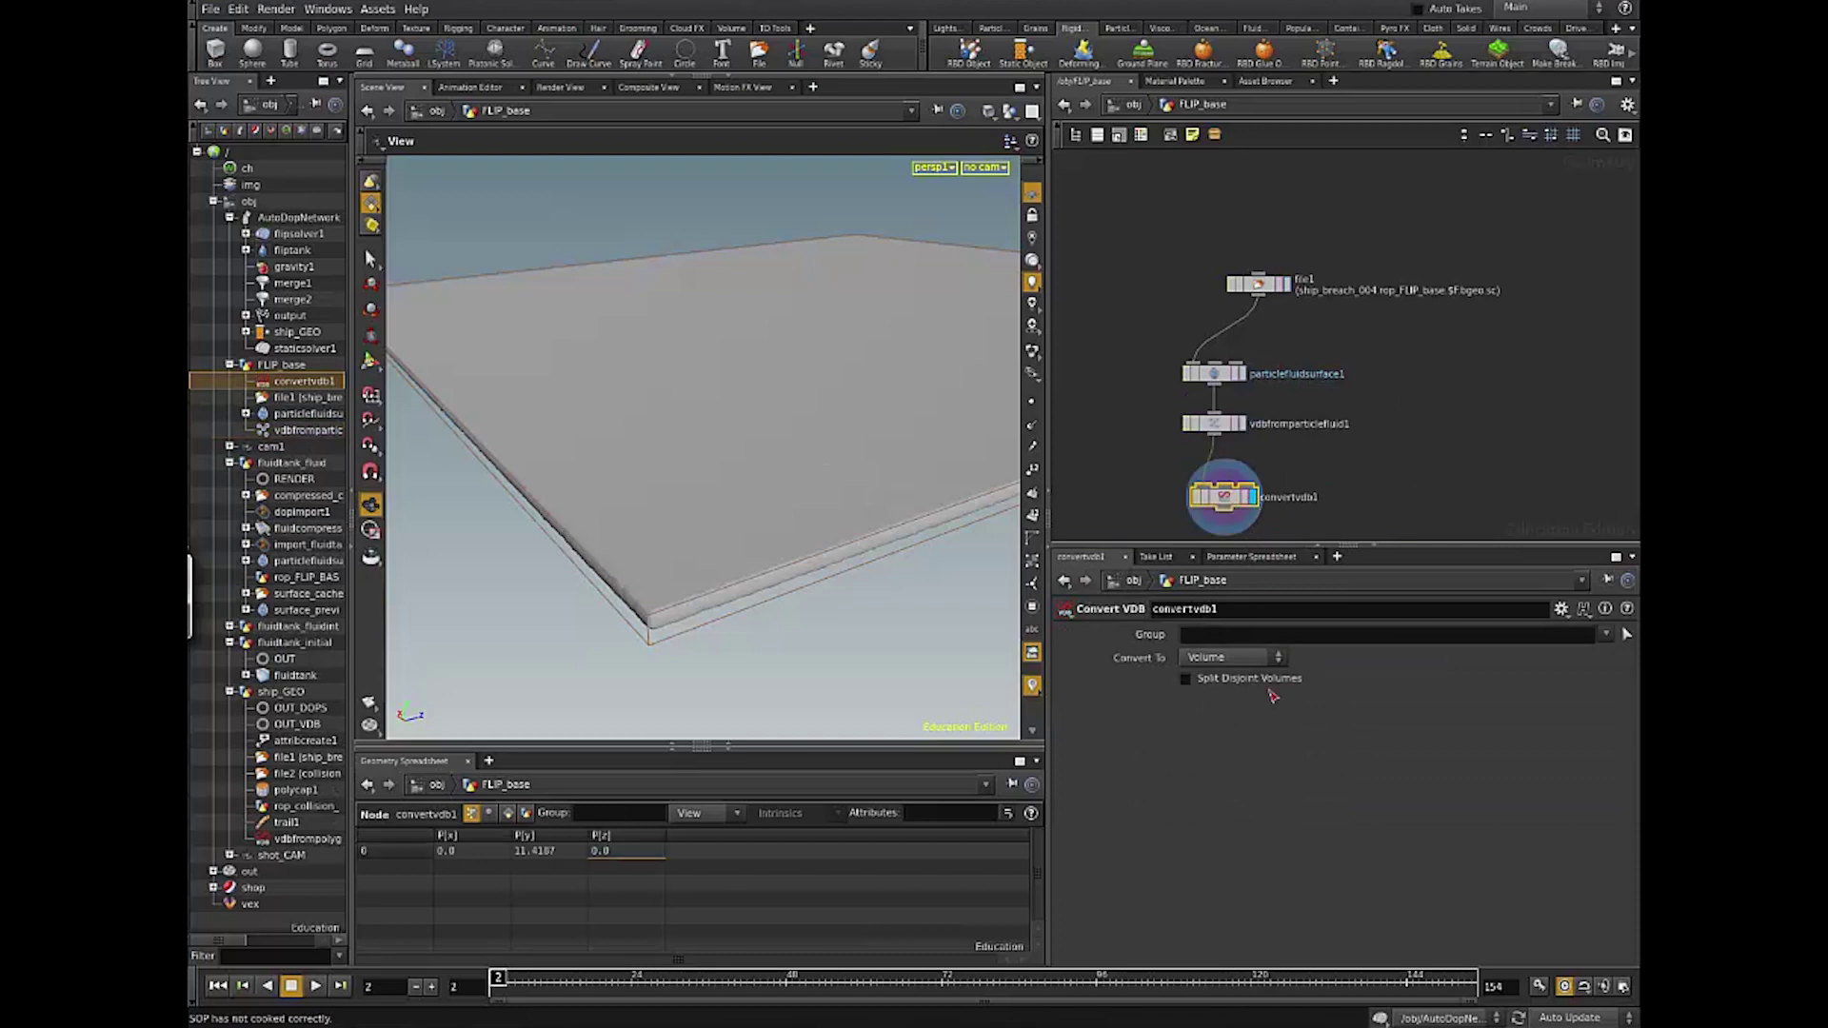
pyautogui.click(1231, 657)
pyautogui.click(1225, 704)
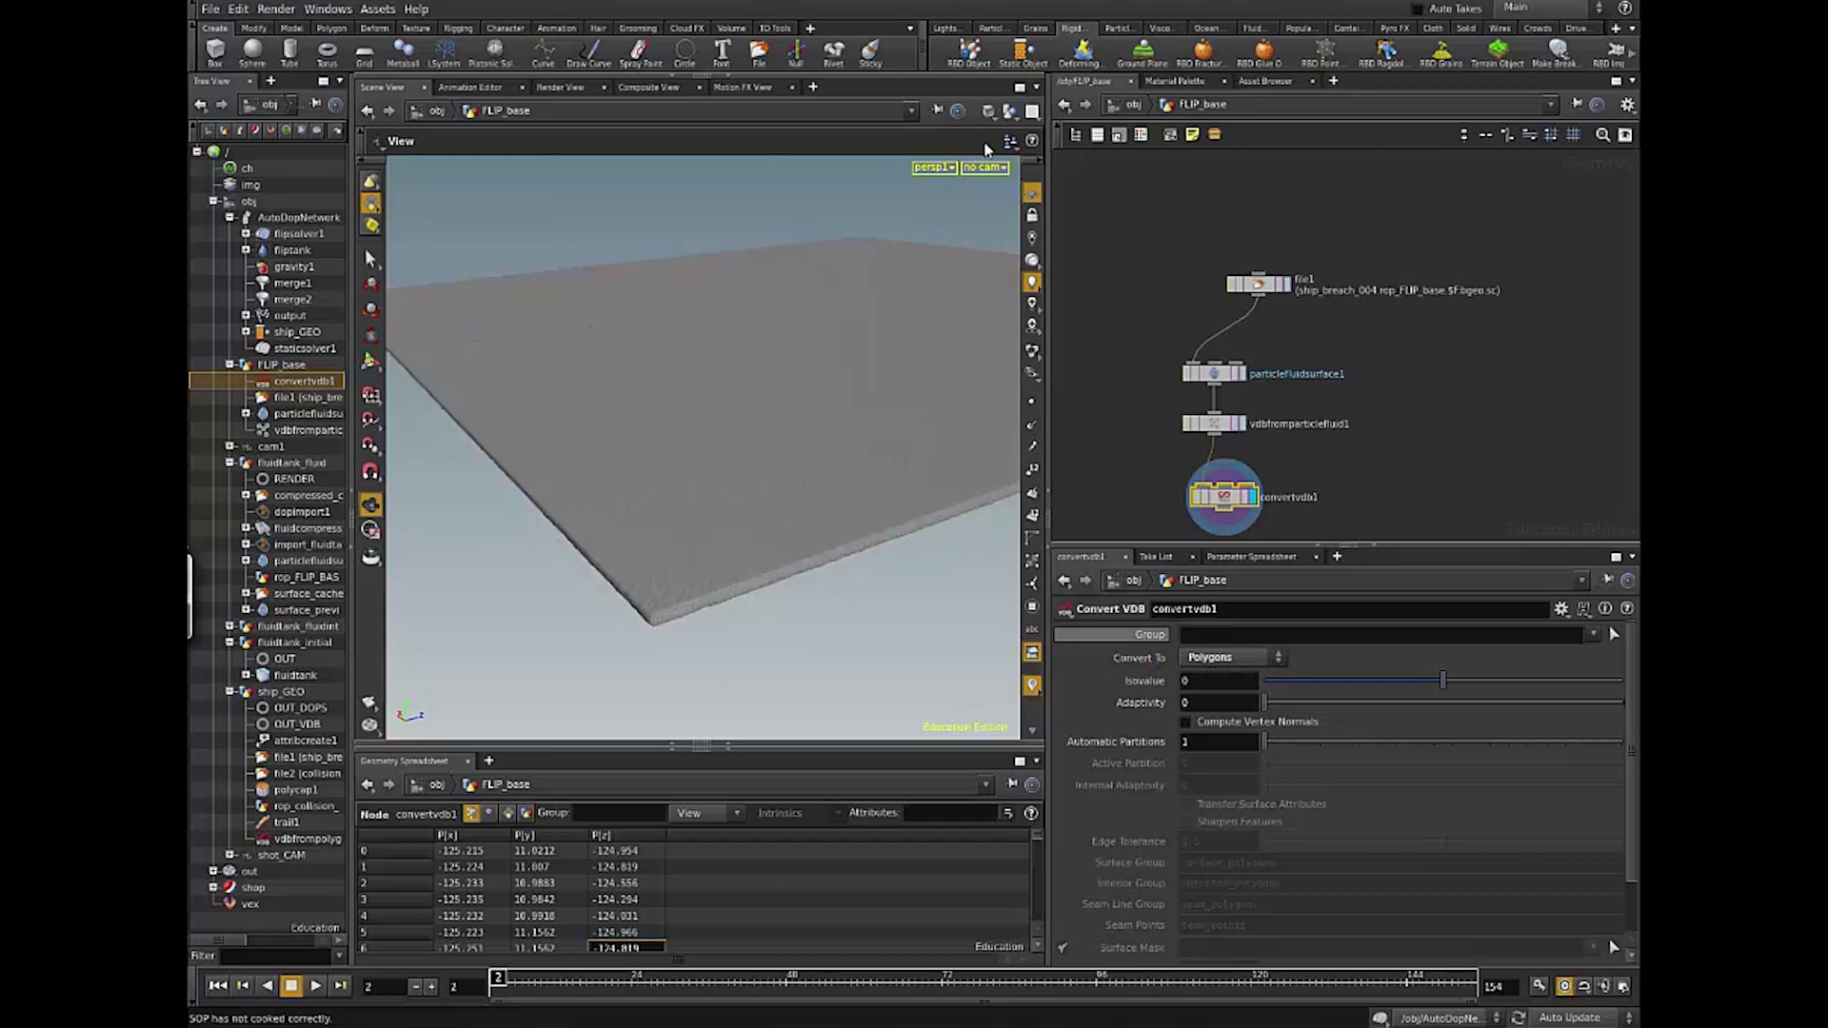
# Step: Insert a VDB Smooth node between vdbfromparticlefluid1 and convertvdb1, then select convertvdb1
pyautogui.press('Escape')
pyautogui.moveTo(969, 511); pyautogui.dragTo(743, 604)
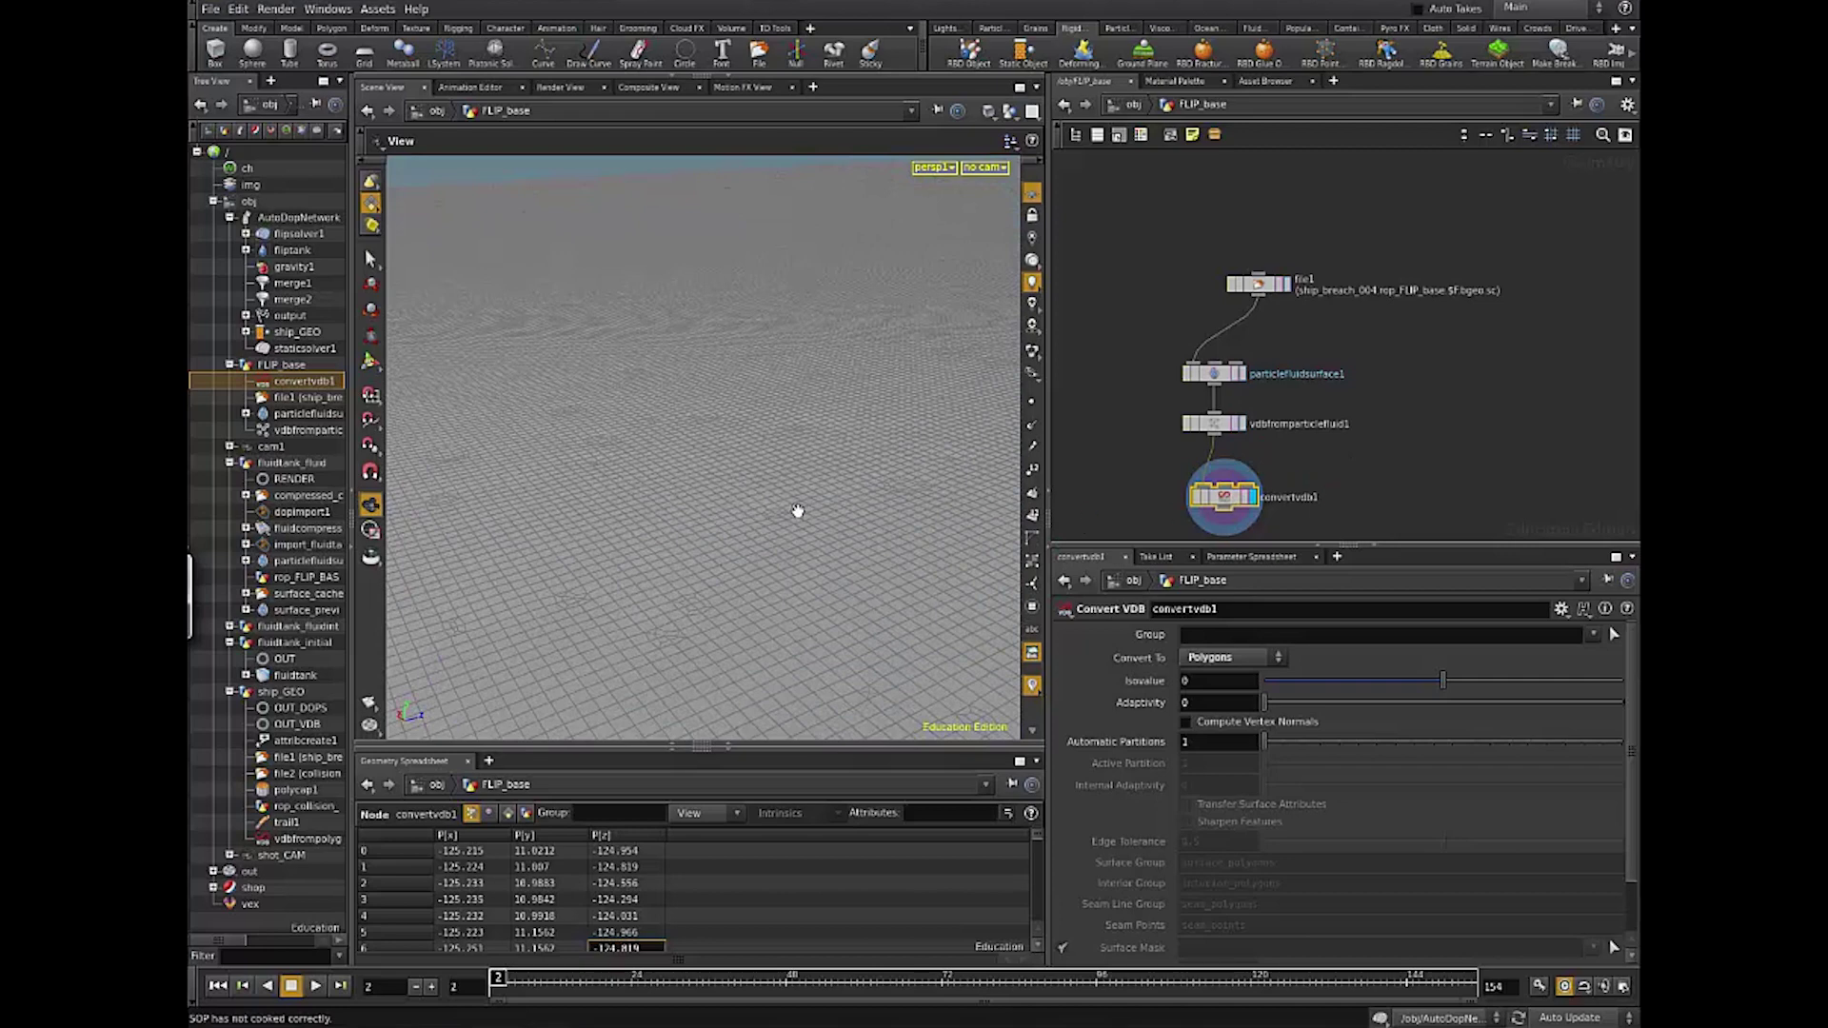
pyautogui.moveTo(796, 603); pyautogui.dragTo(994, 488)
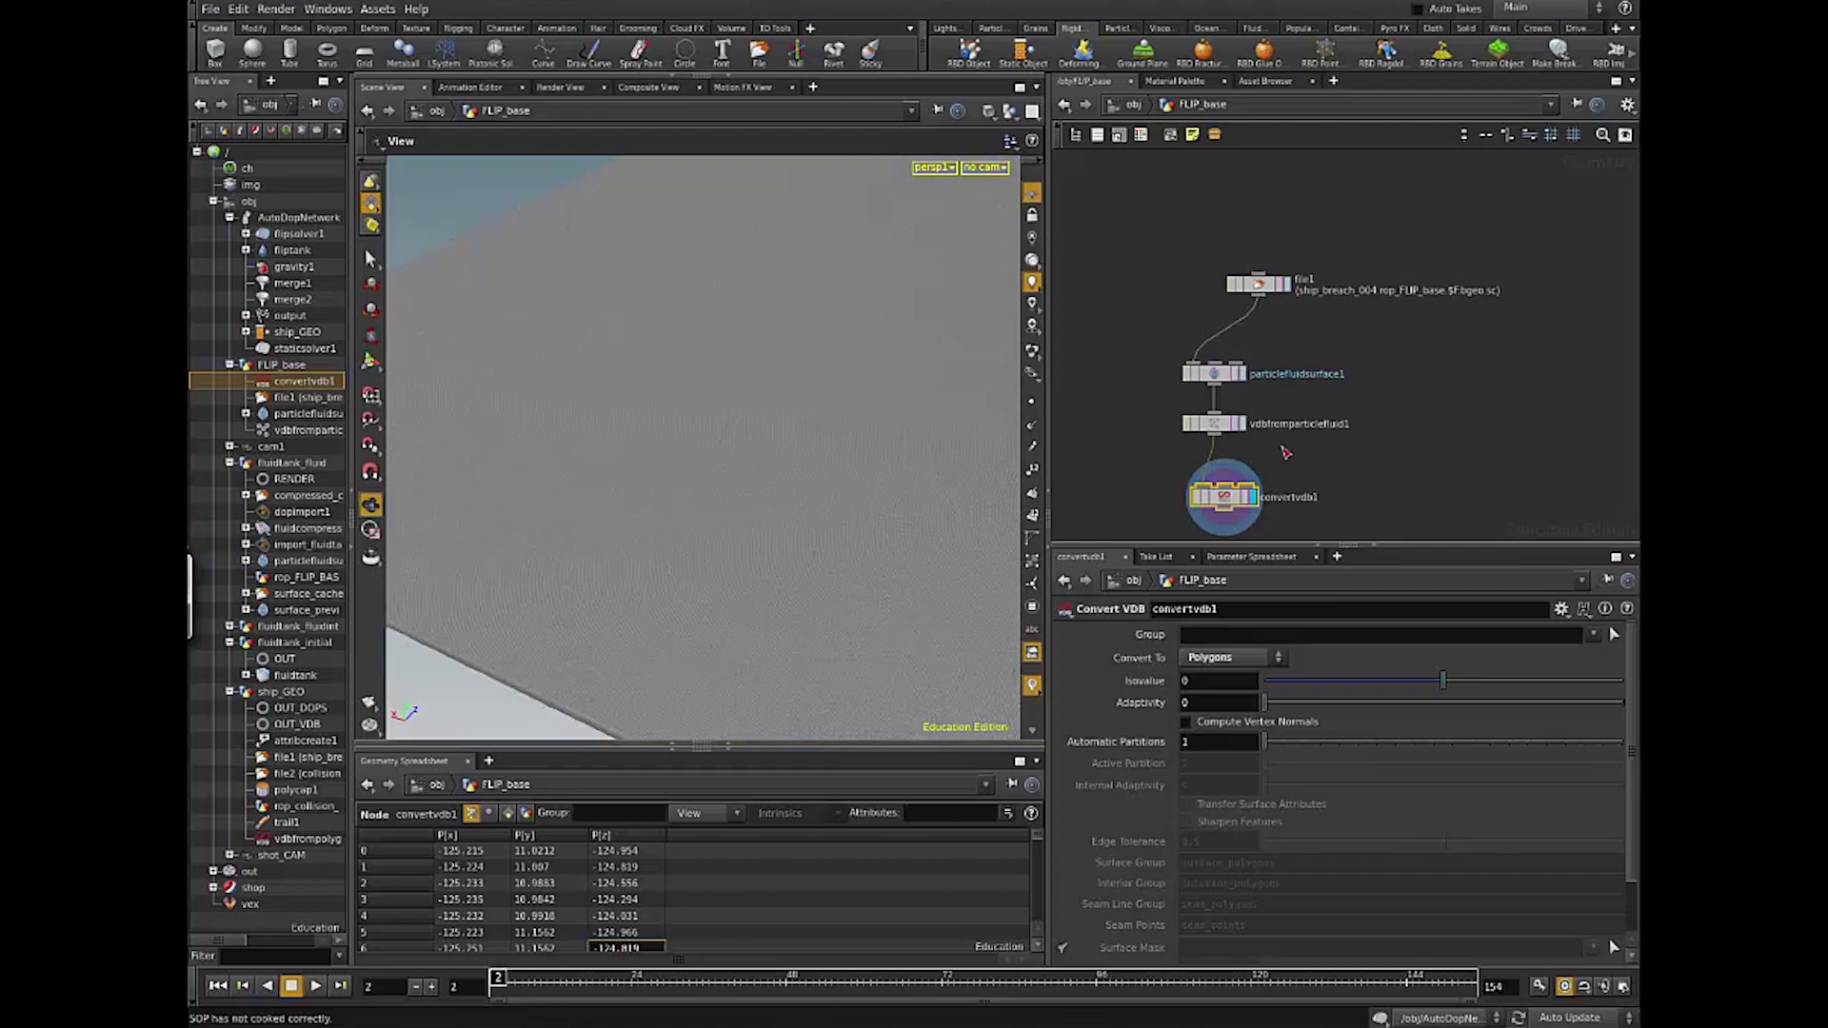
pyautogui.press('Tab')
pyautogui.write('vdbs')
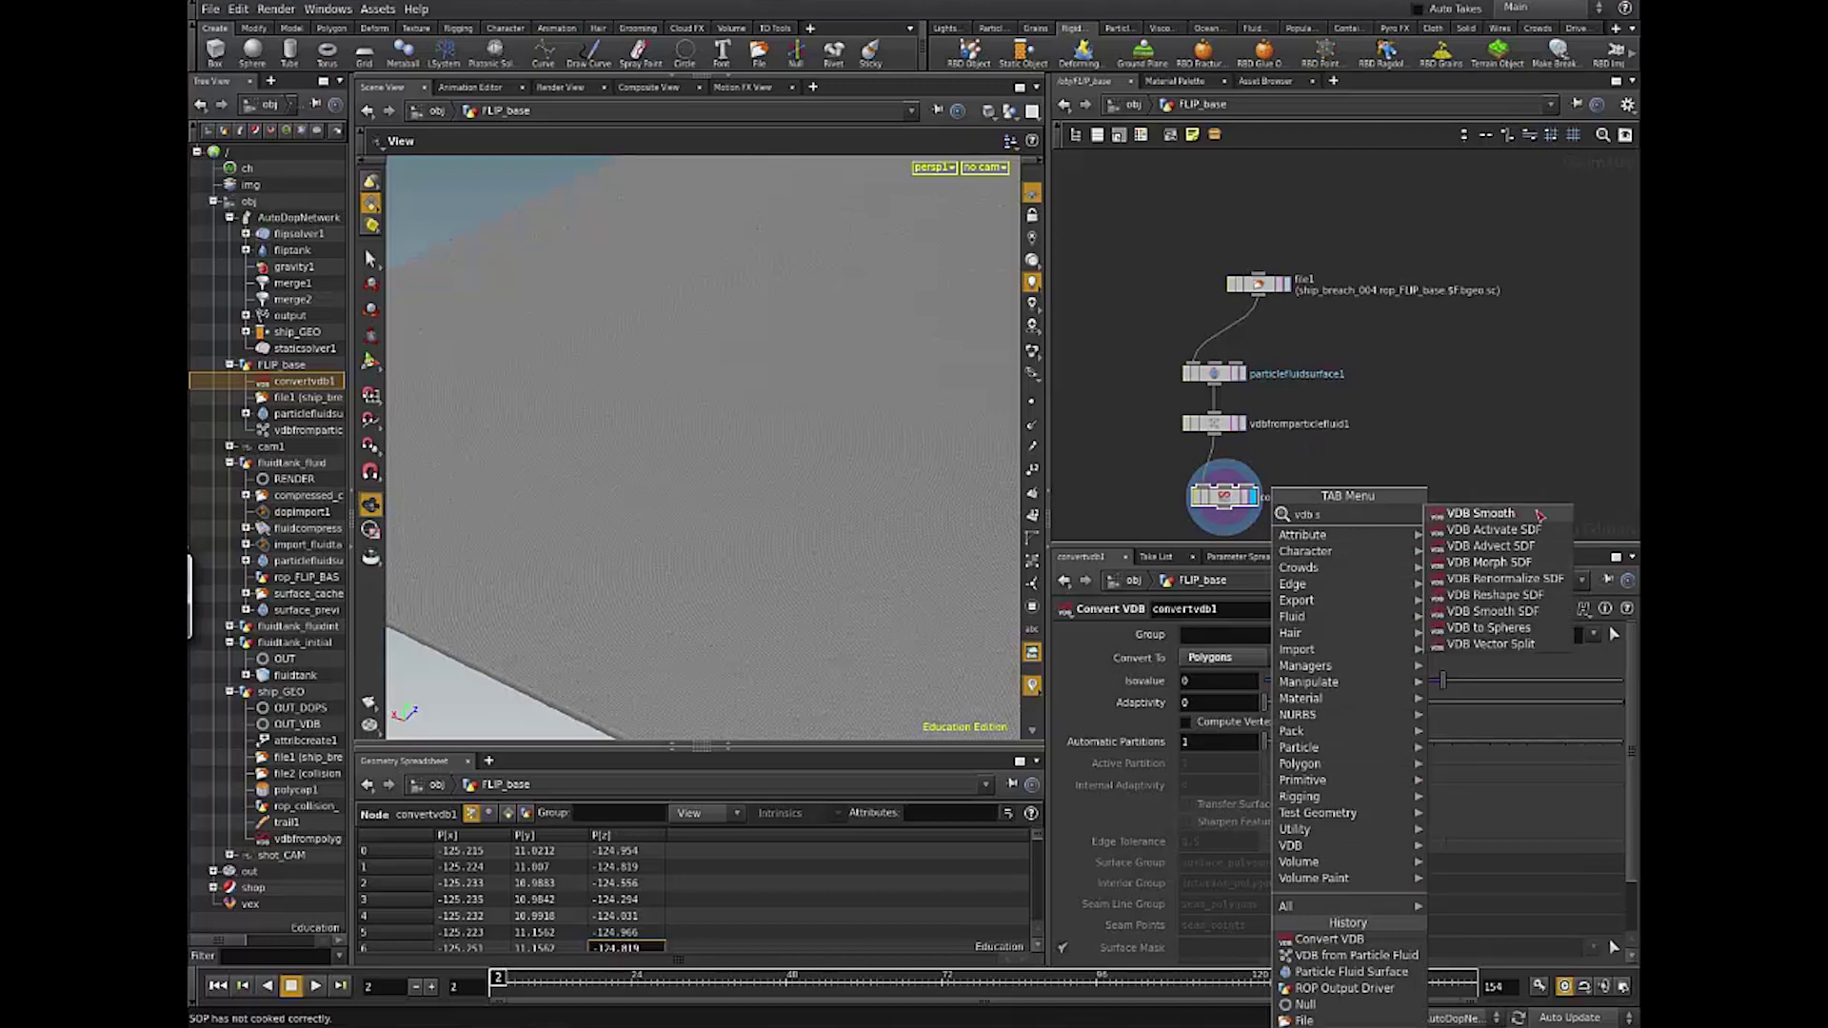
pyautogui.click(1181, 476)
pyautogui.click(1182, 477)
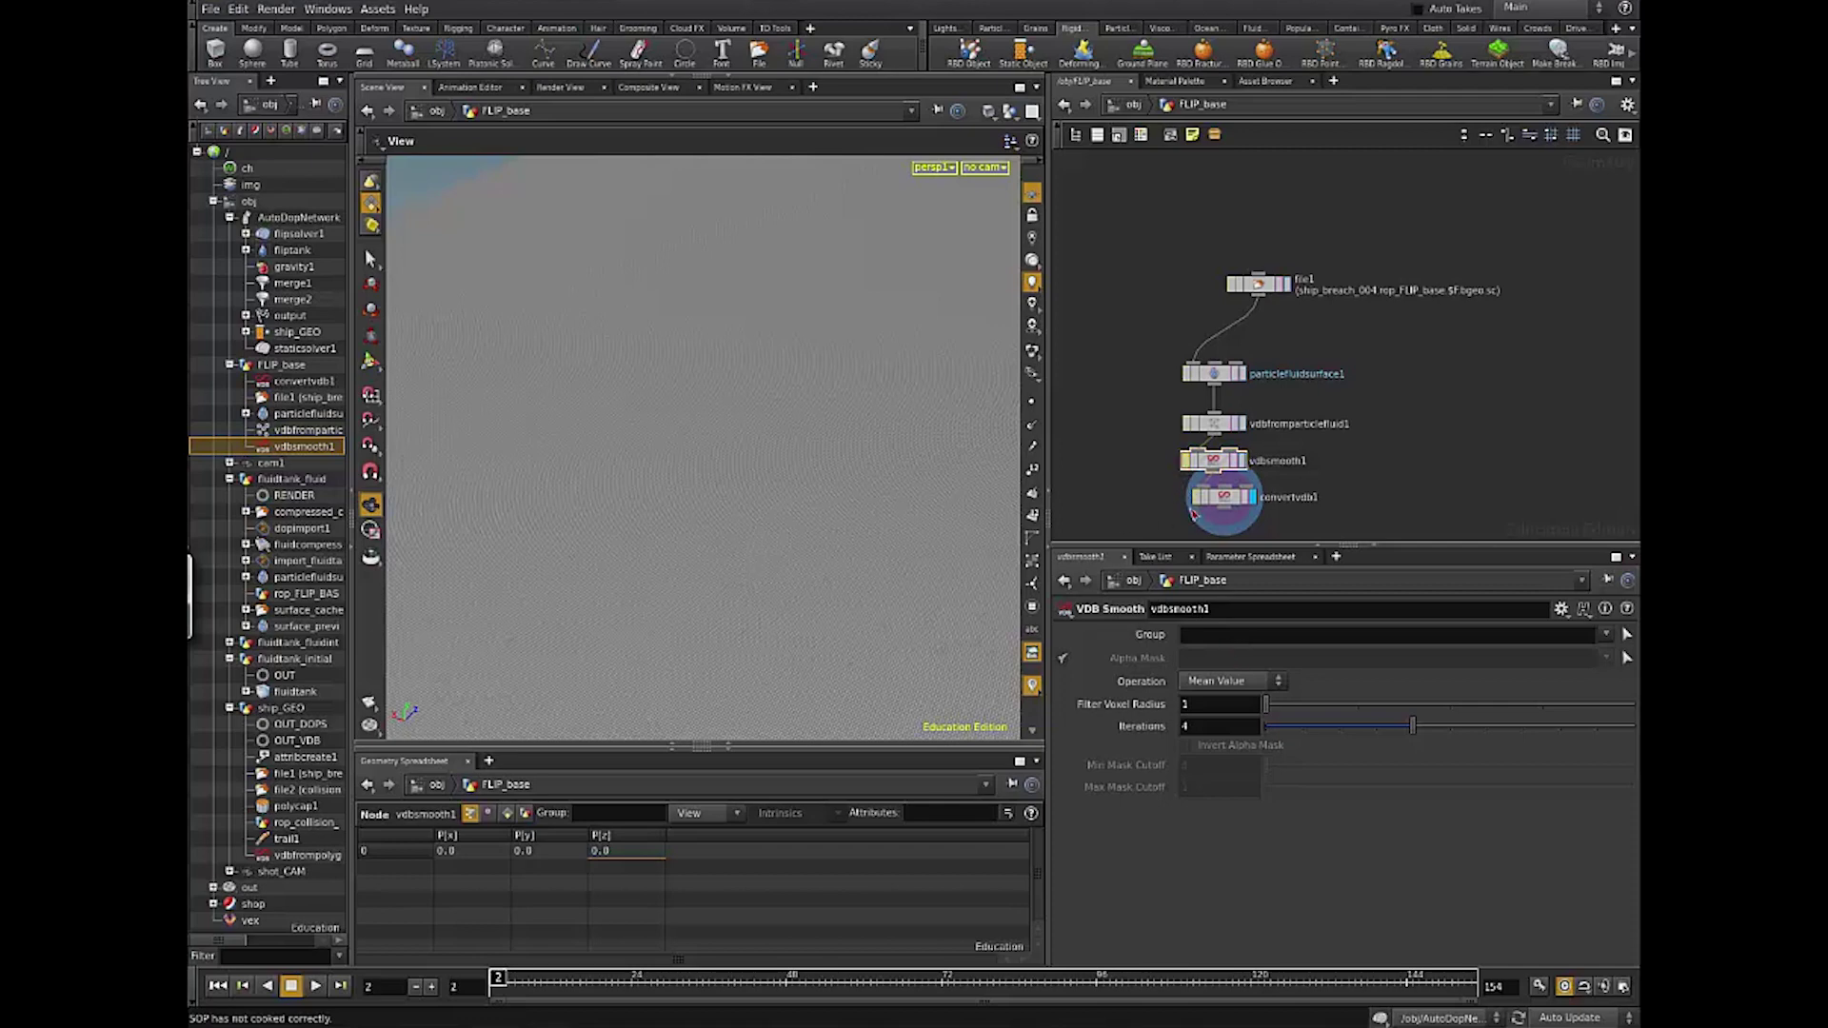
pyautogui.click(1216, 545)
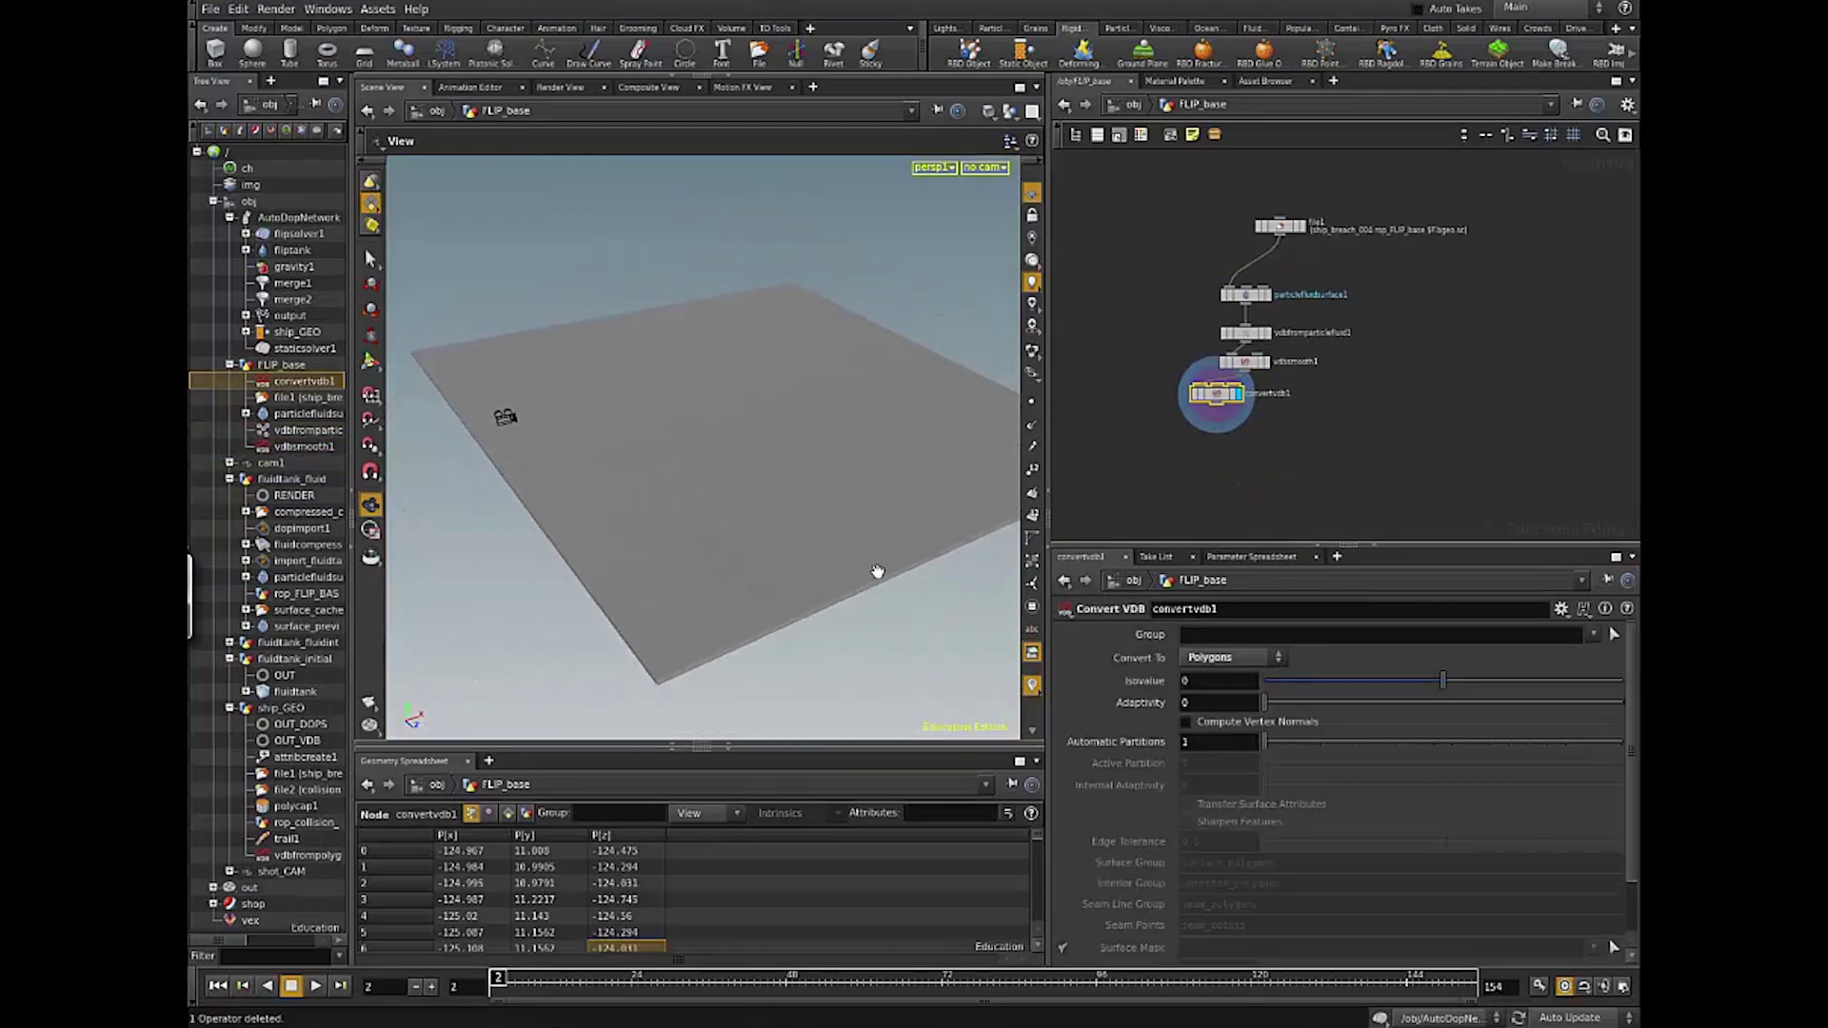
# Step: Arrange particlefluidsurface1, vdbfromparticlefluid1, vdbsmooth1 and convertvdb1 in a tidy vertical chain in the FLIP_base network
pyautogui.moveTo(831, 562)
pyautogui.mouseDown()
pyautogui.moveTo(930, 603)
pyautogui.moveTo(873, 543)
pyautogui.moveTo(845, 571)
pyautogui.moveTo(936, 511)
pyautogui.moveTo(977, 576)
pyautogui.moveTo(939, 518)
pyautogui.moveTo(808, 558)
pyautogui.moveTo(828, 556)
pyautogui.mouseUp()
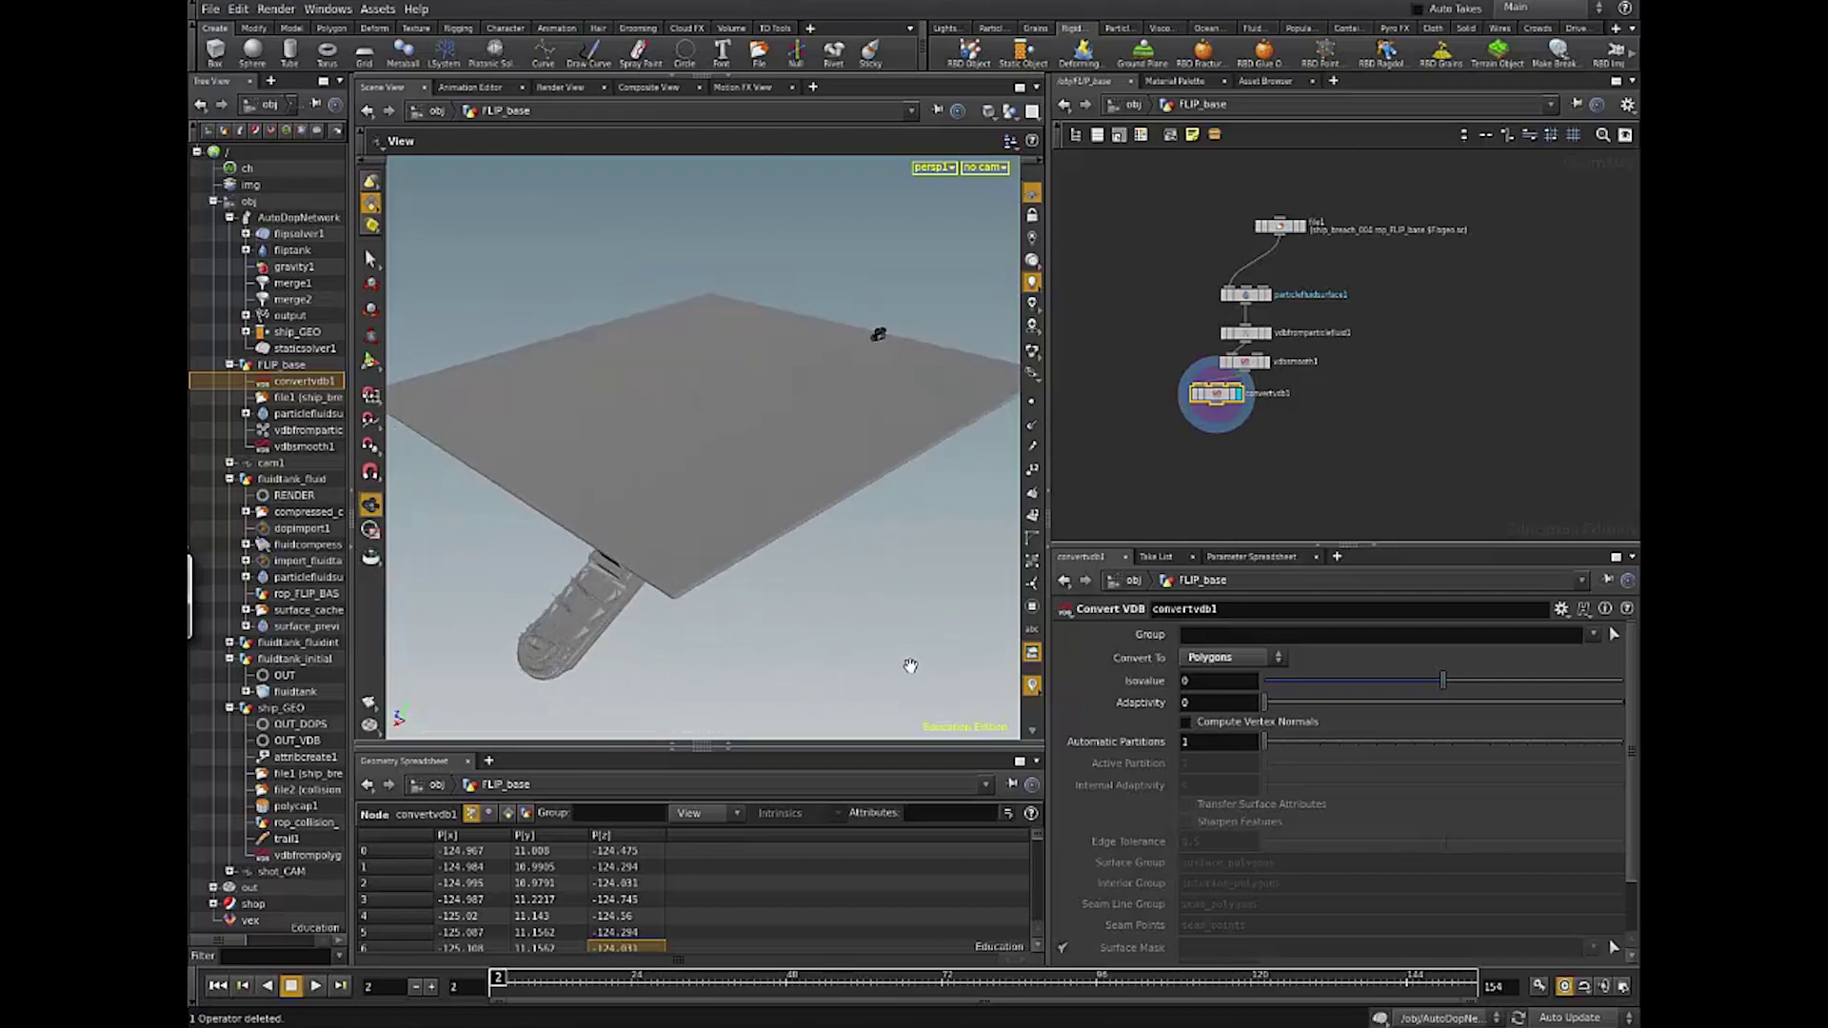
pyautogui.moveTo(680, 531); pyautogui.dragTo(914, 538)
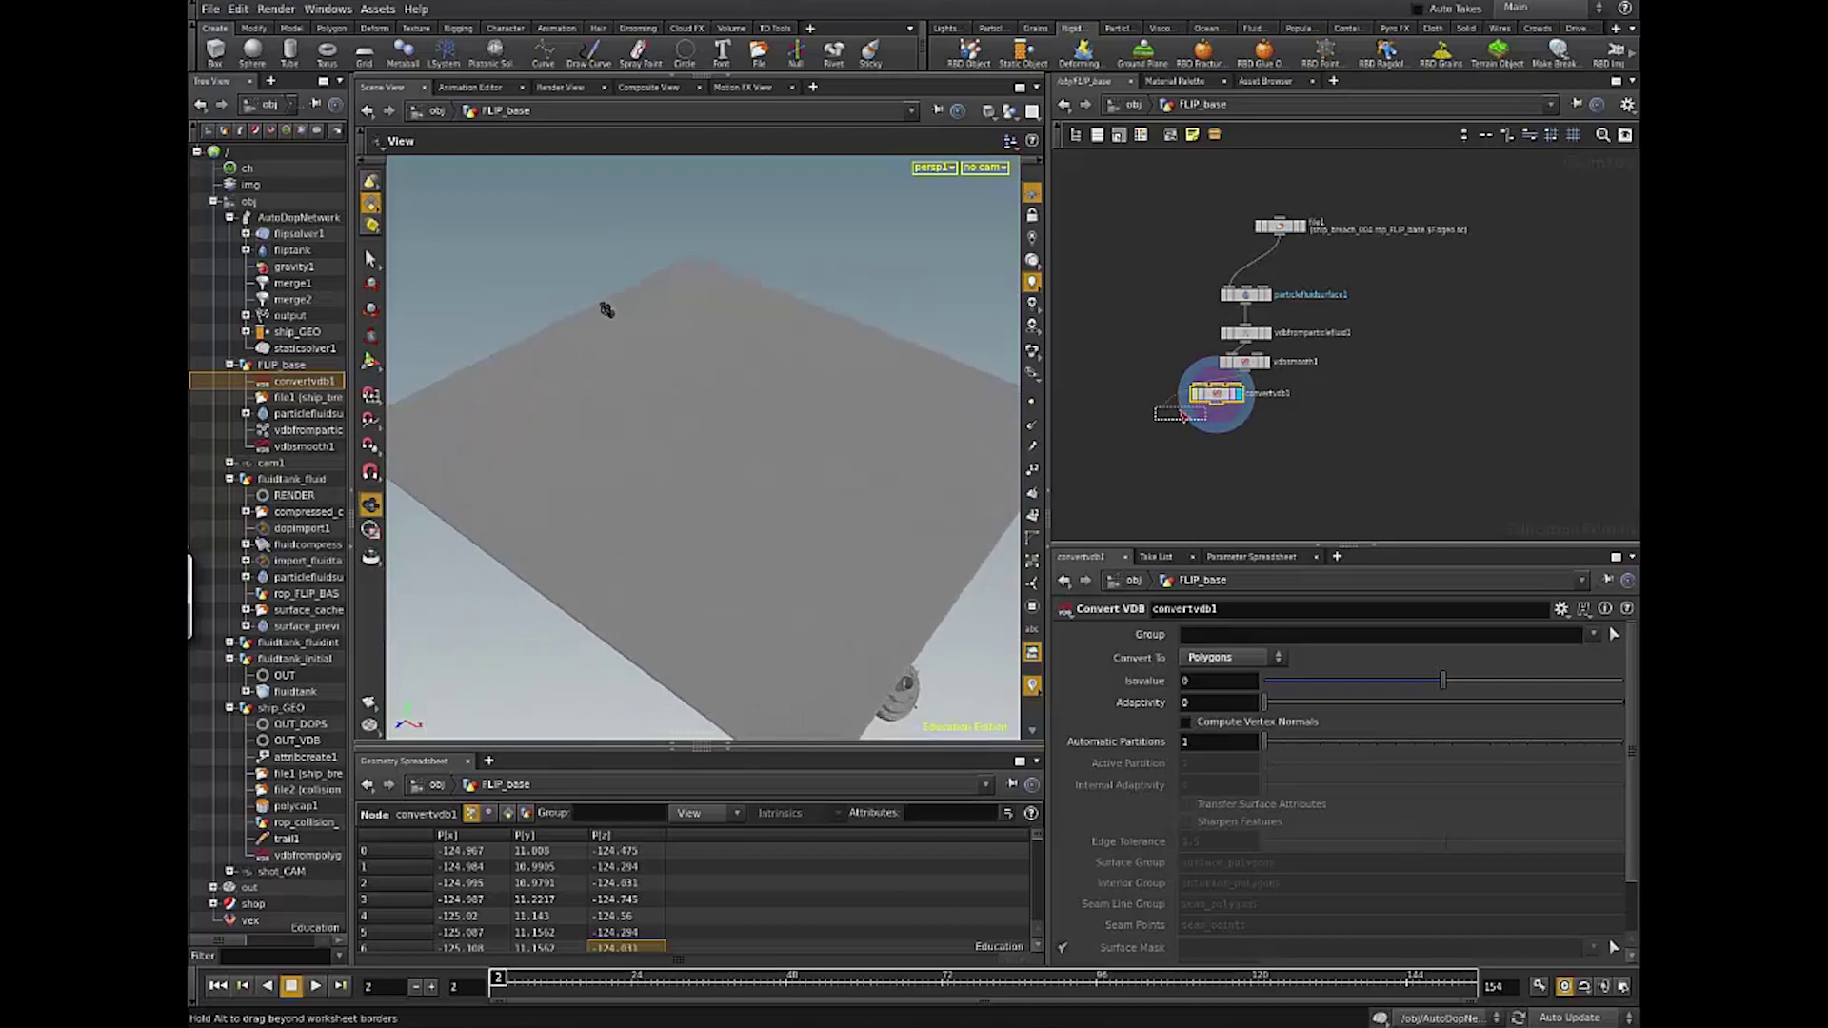
pyautogui.moveTo(1211, 401); pyautogui.dragTo(1170, 422)
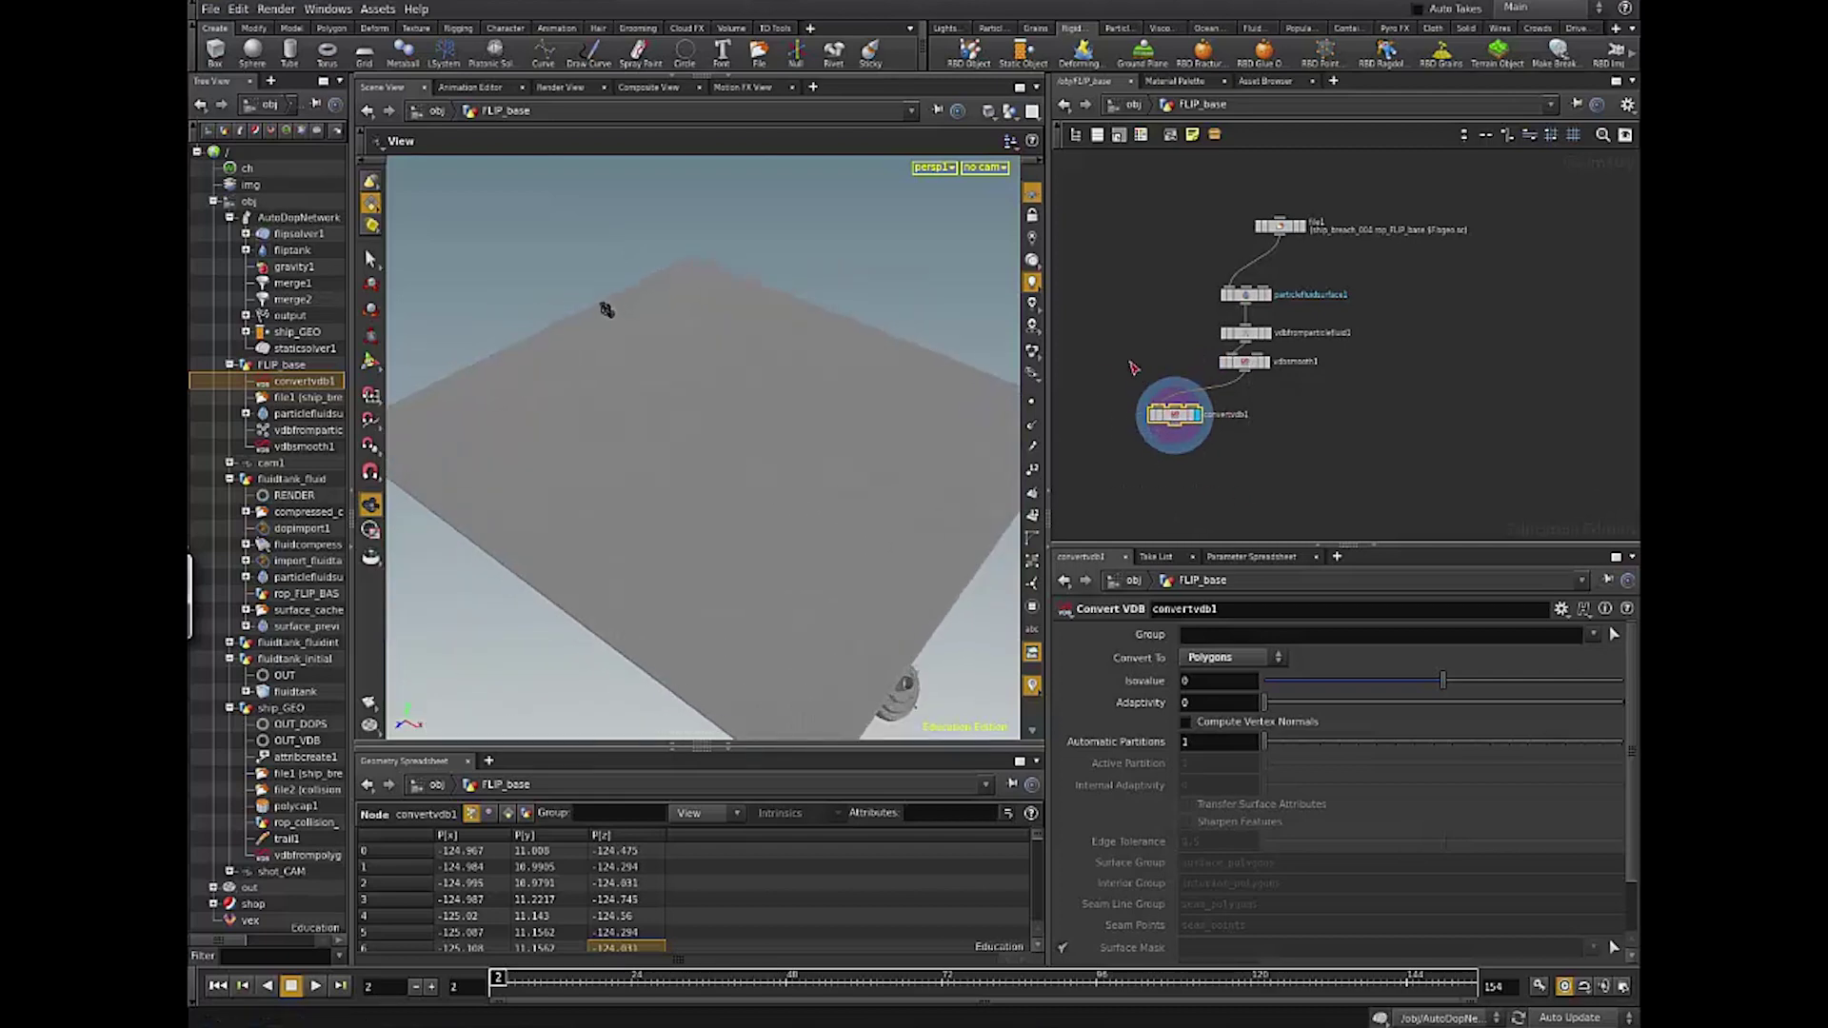
pyautogui.moveTo(1130, 364); pyautogui.dragTo(1232, 480)
pyautogui.moveTo(1116, 381); pyautogui.dragTo(1220, 464)
pyautogui.moveTo(951, 440); pyautogui.dragTo(830, 445)
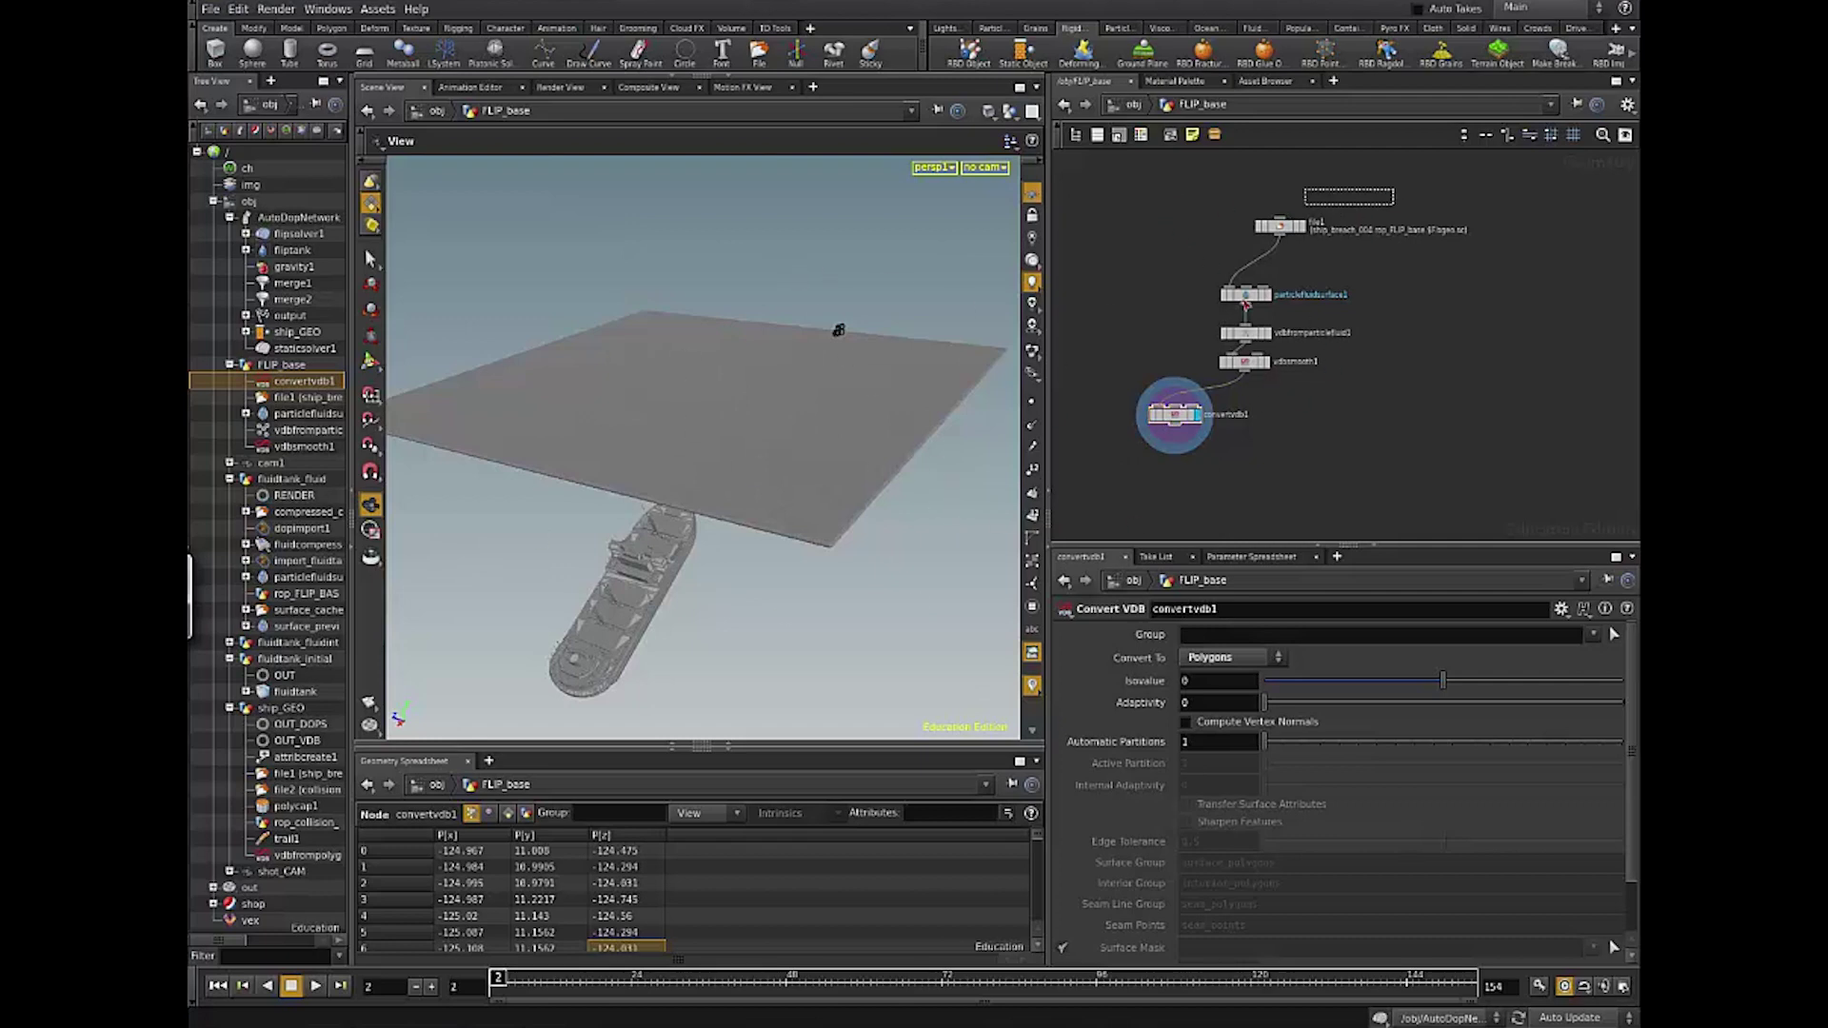
pyautogui.click(1279, 226)
pyautogui.moveTo(1345, 275); pyautogui.dragTo(1217, 391)
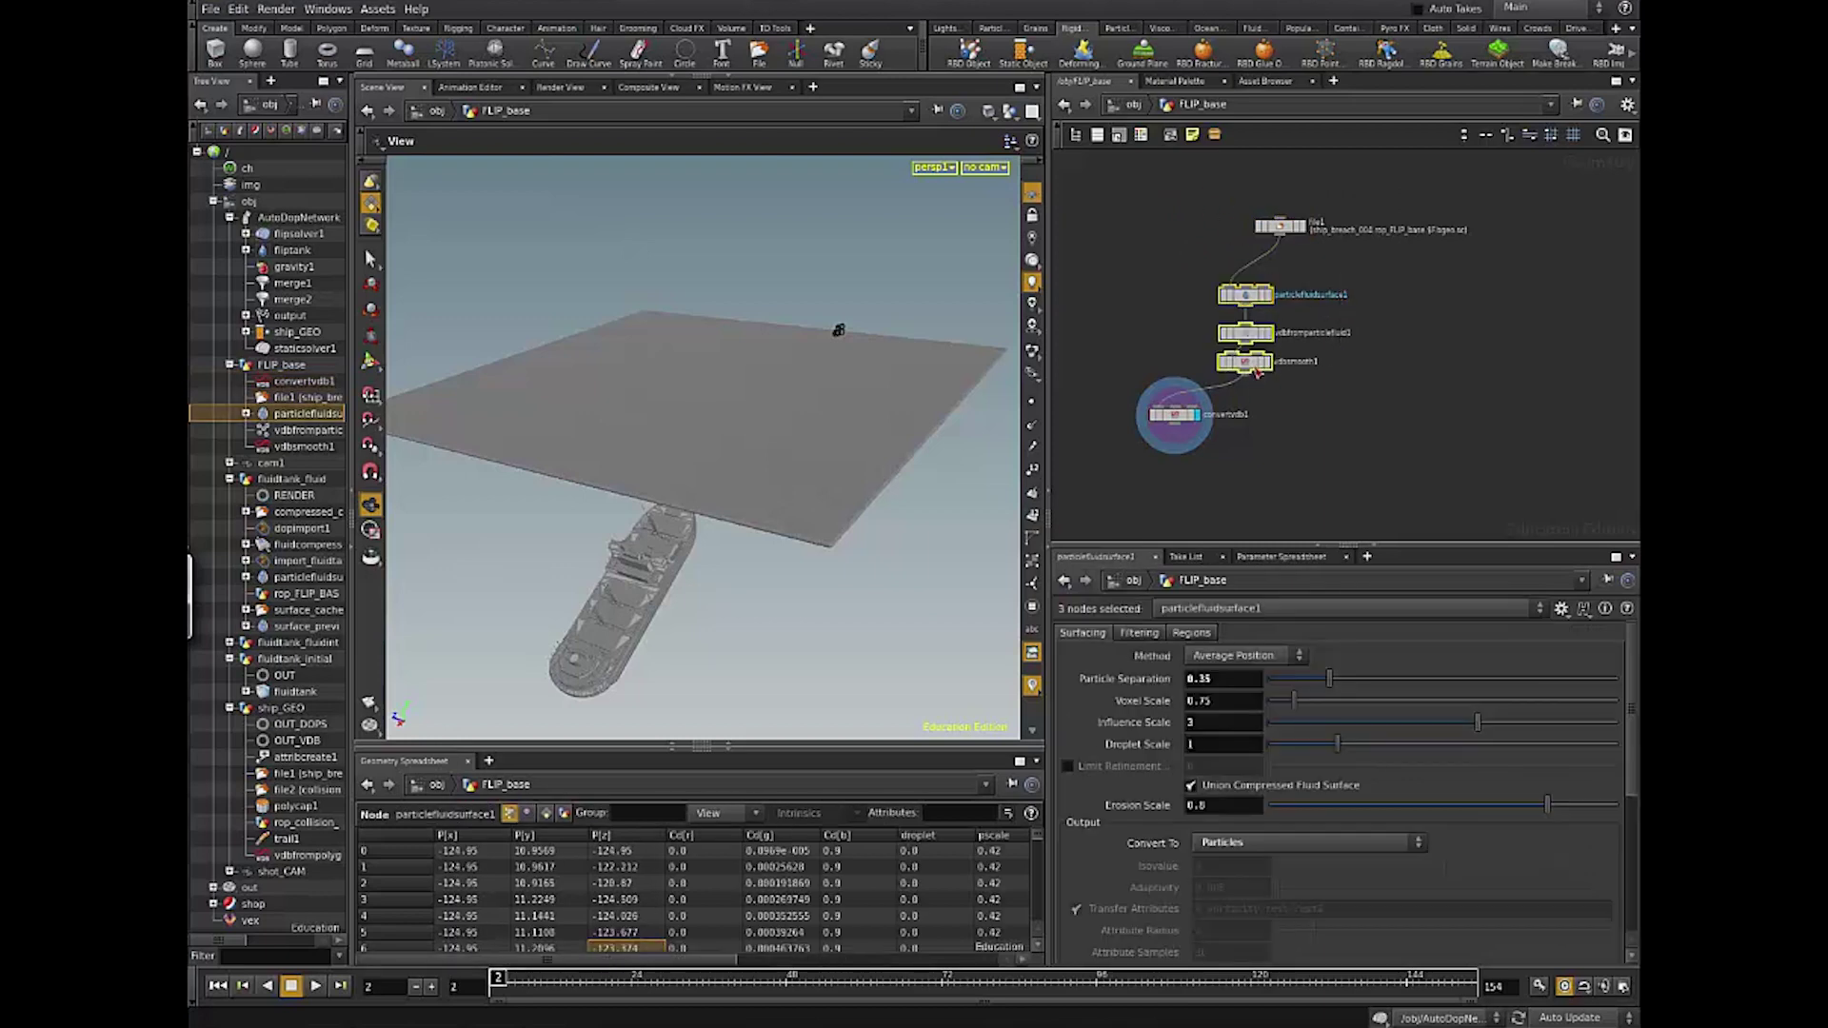
pyautogui.press('l')
pyautogui.click(1357, 341)
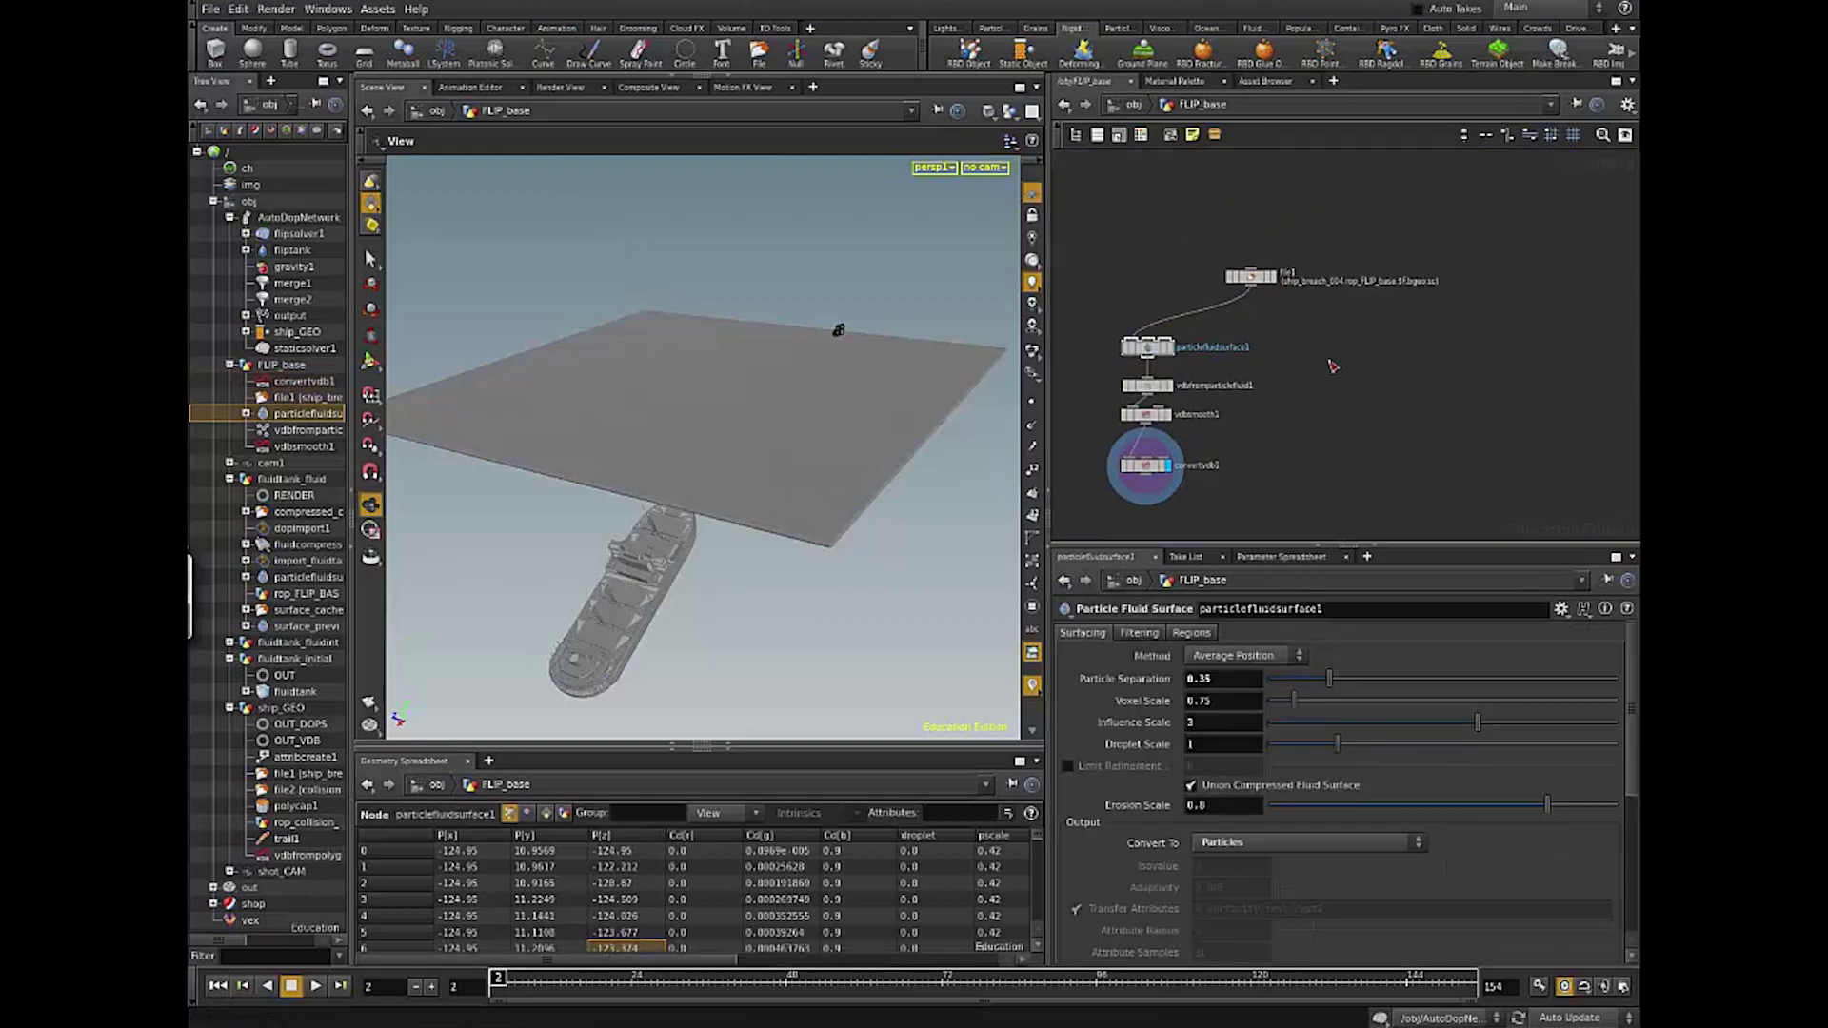
# Step: Run the Whitewater shelf tool with the fliptank fluid inside AutoDopNetwork as the source for generating whitewater
pyautogui.press('u')
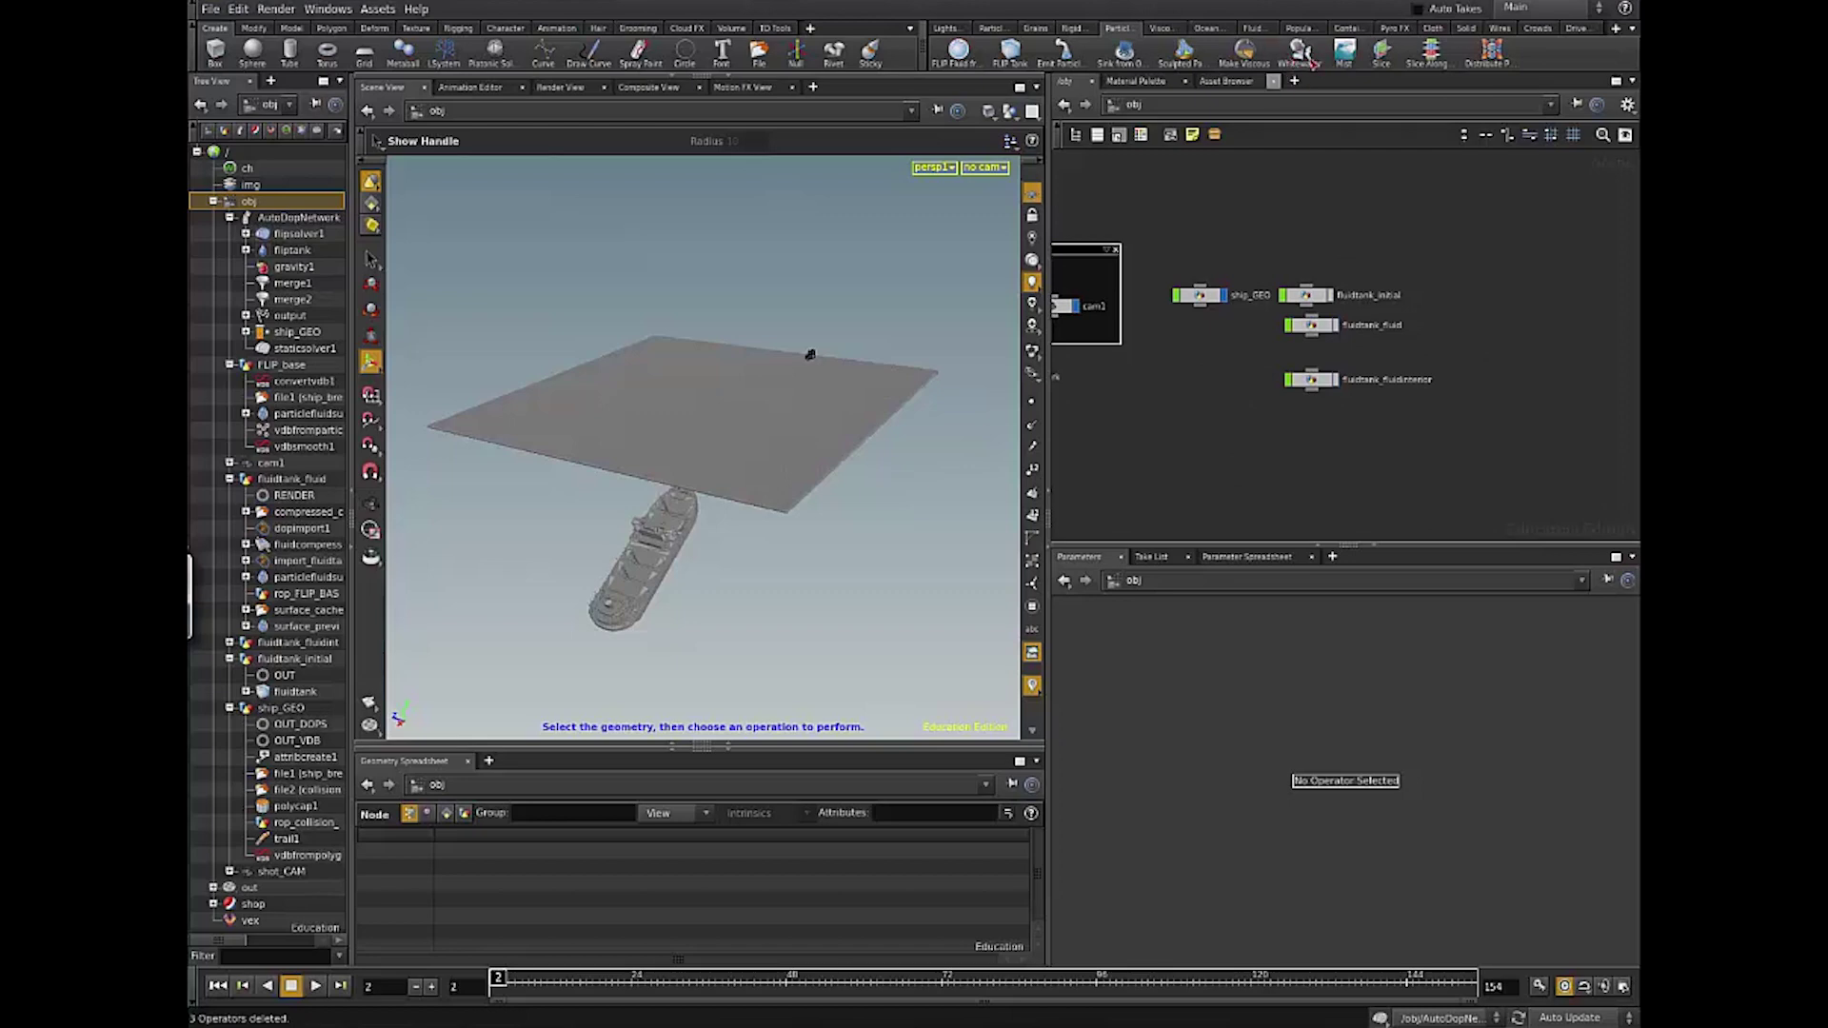
pyautogui.click(1301, 52)
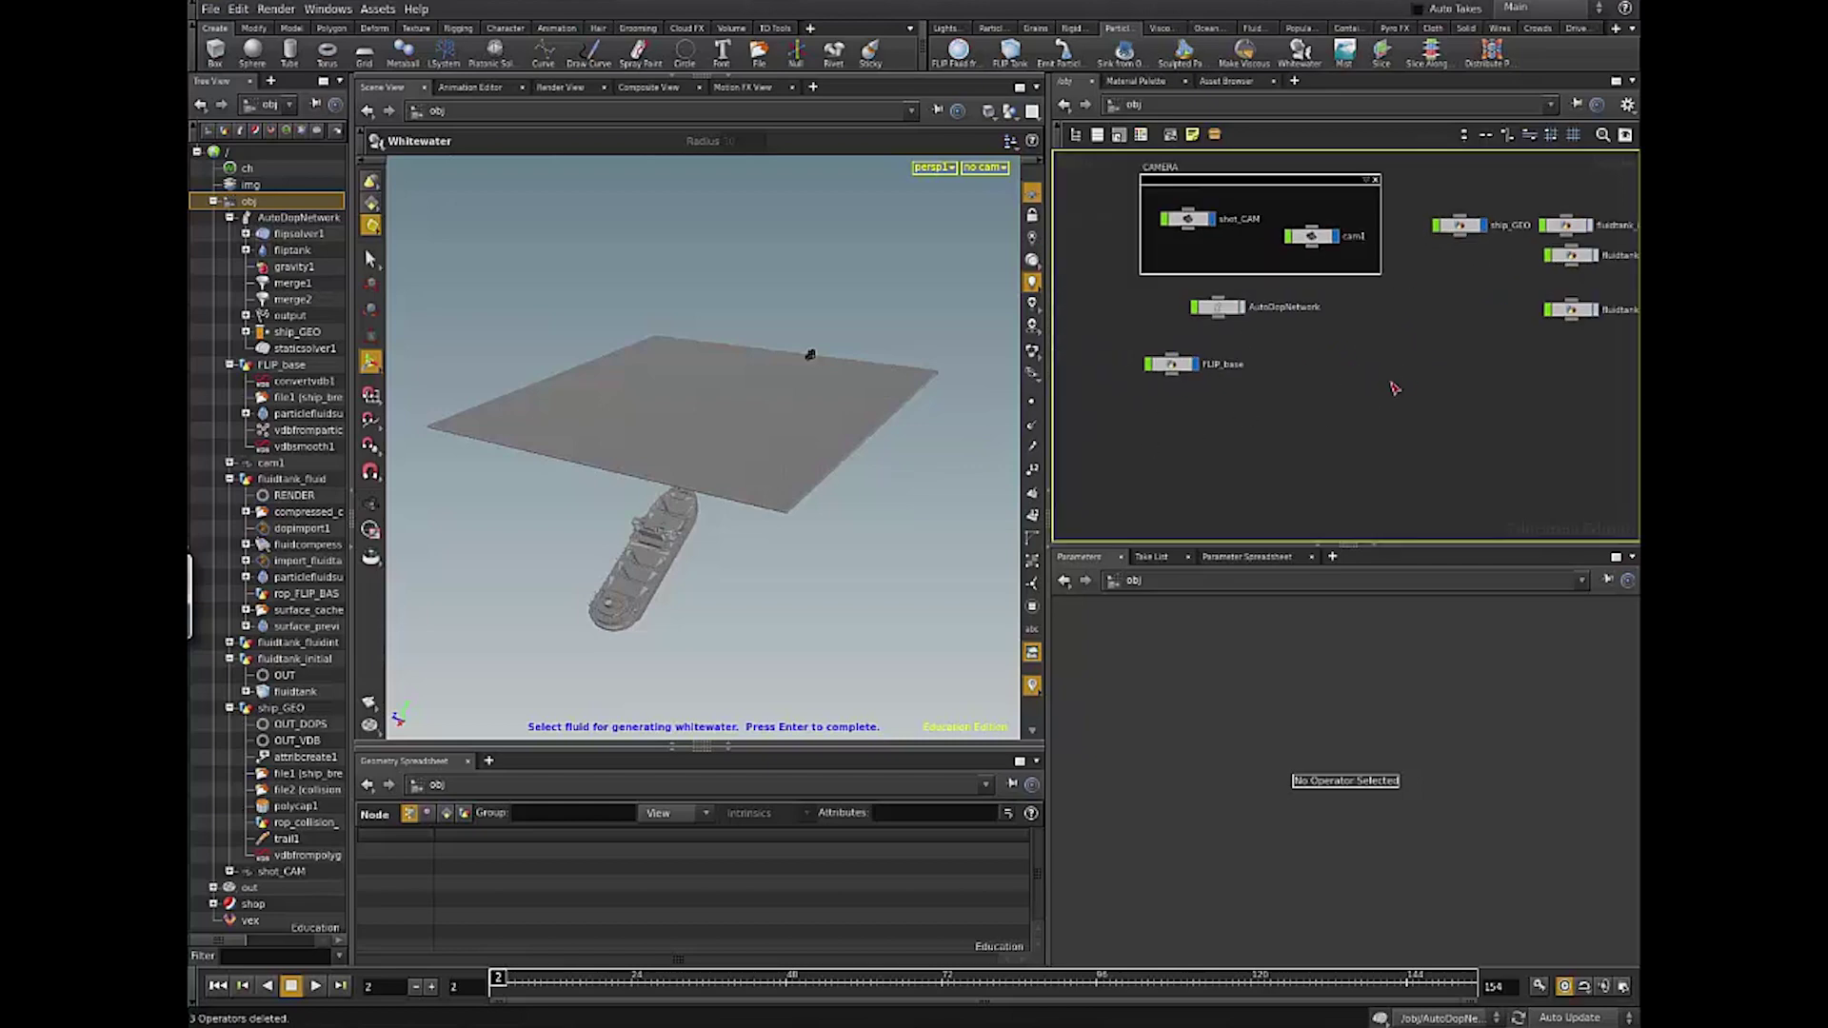
pyautogui.press('h')
pyautogui.doubleClick(1219, 308)
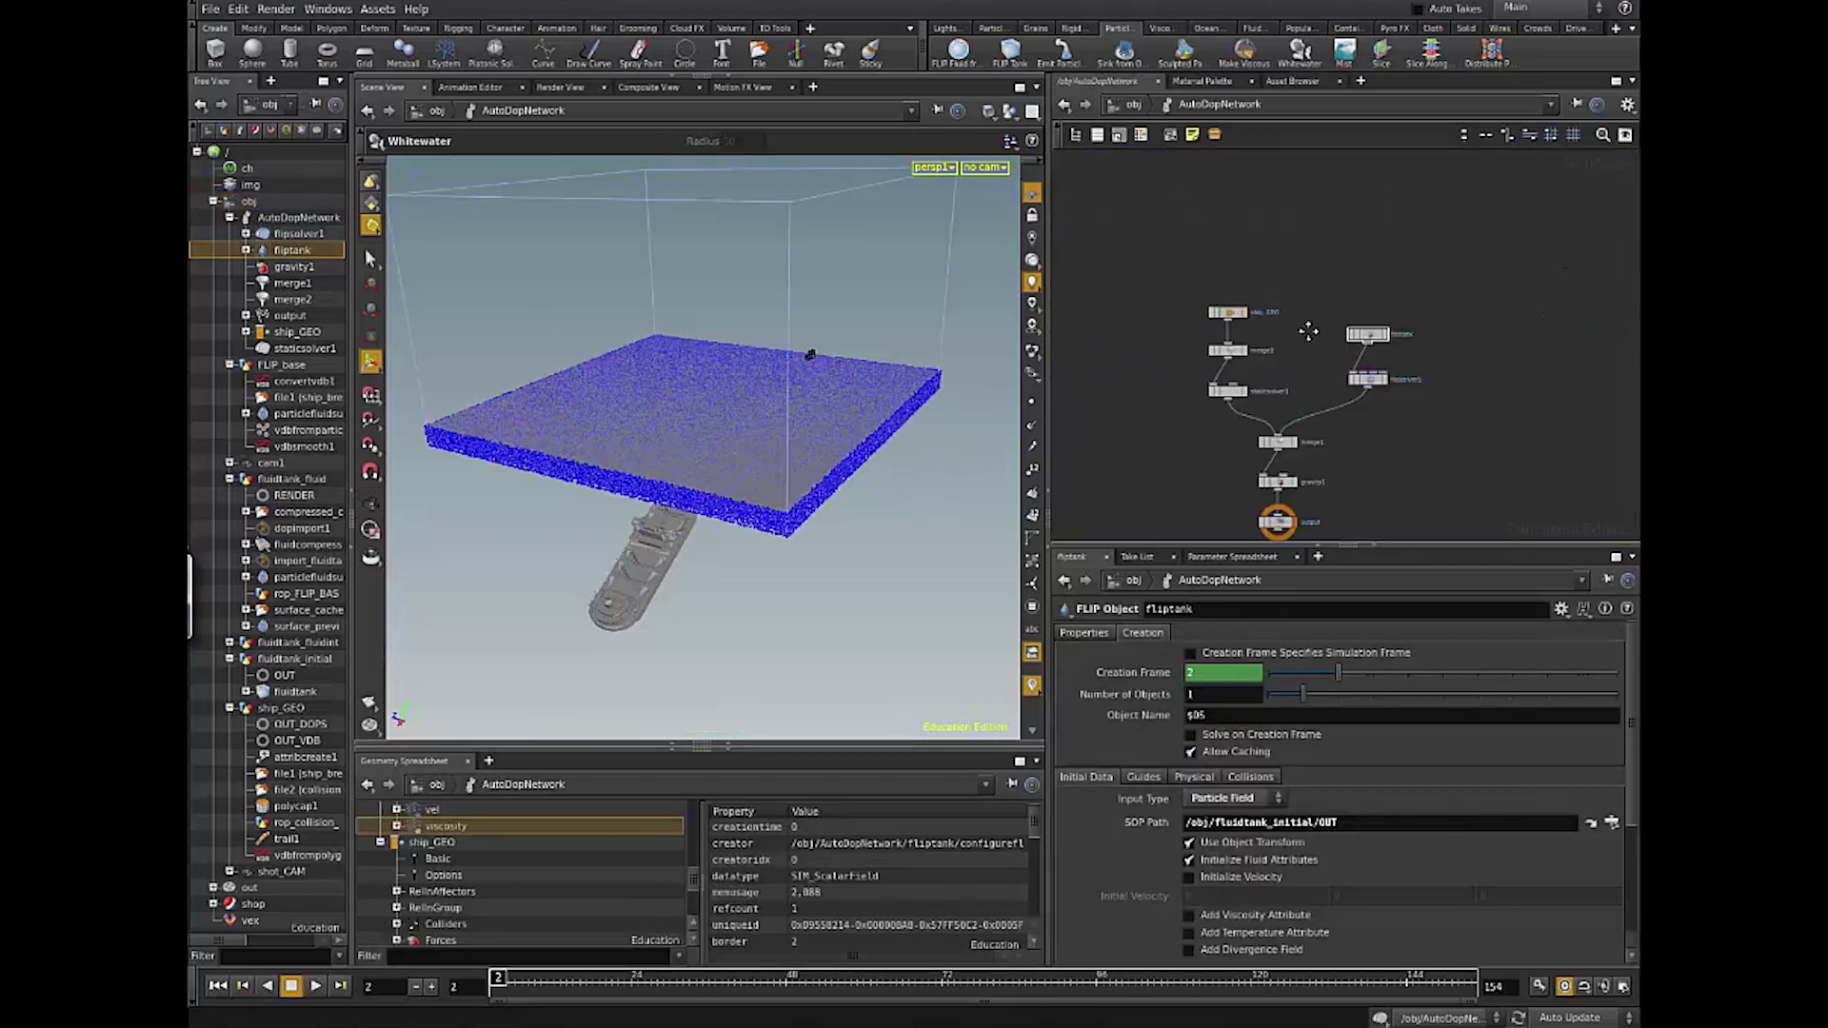
pyautogui.moveTo(1309, 331); pyautogui.dragTo(1300, 278, button='middle')
pyautogui.click(1284, 266)
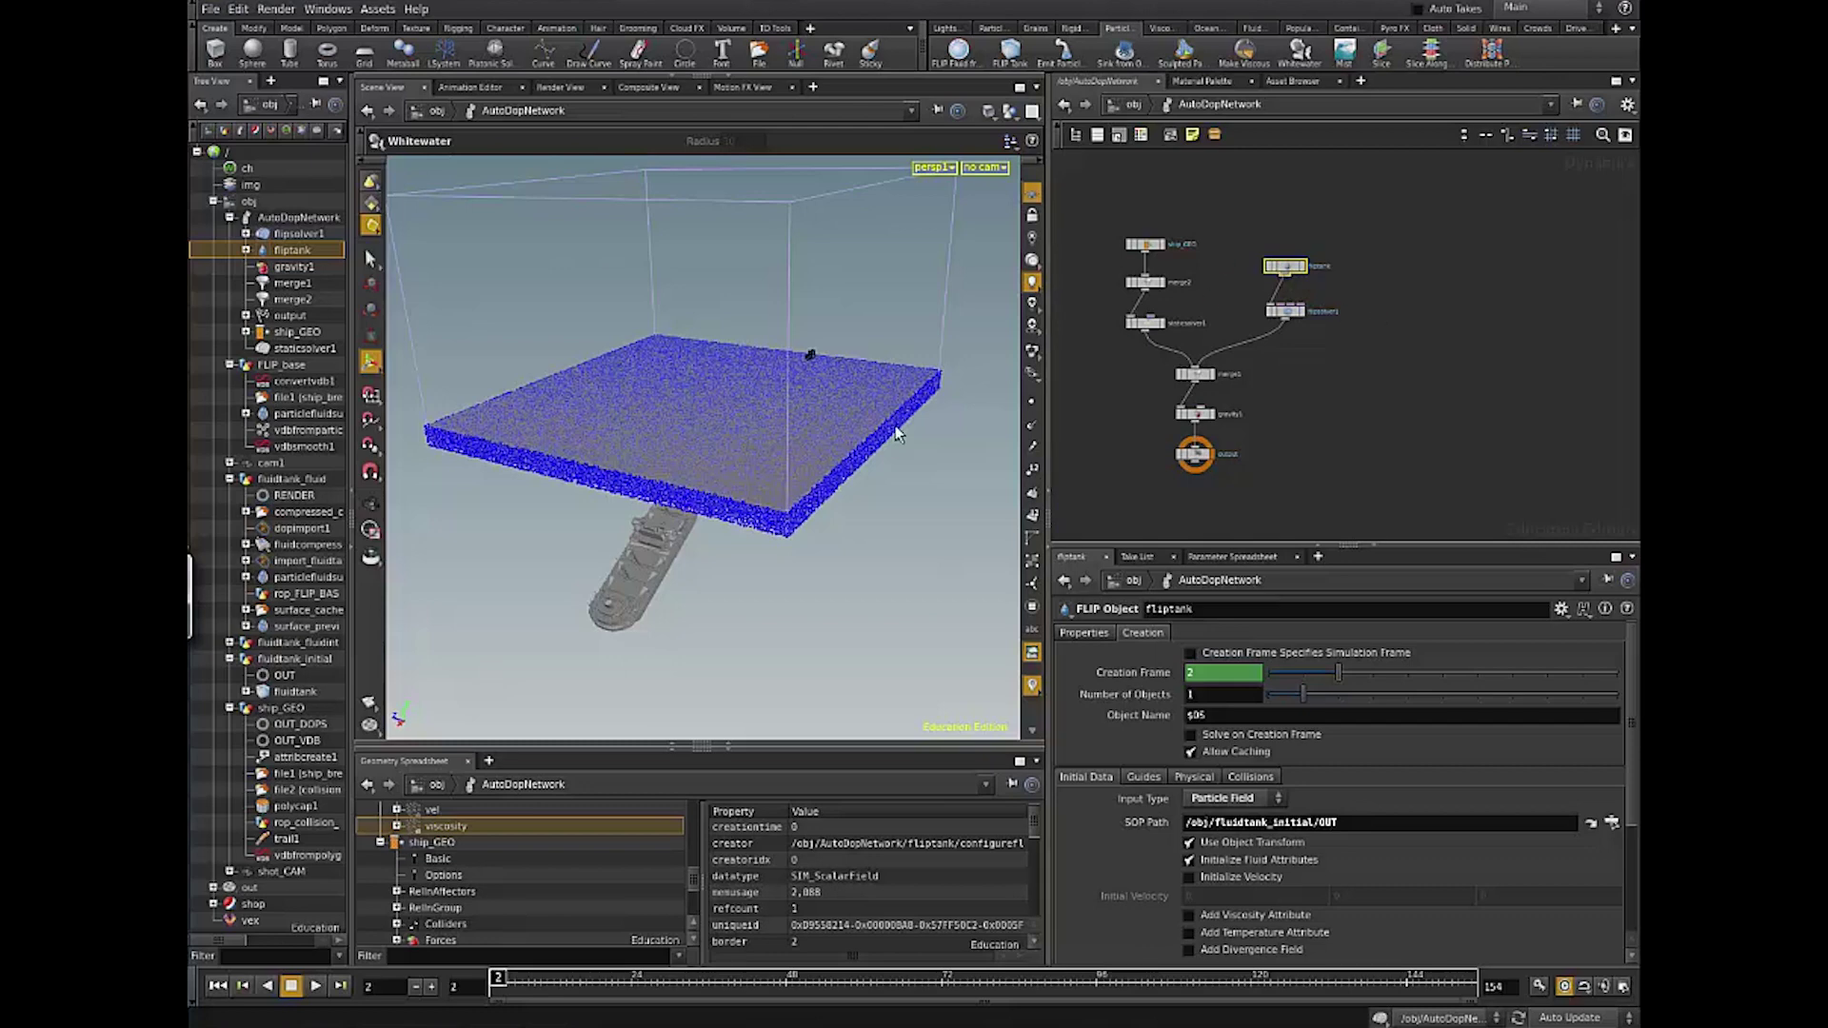
pyautogui.click(667, 487)
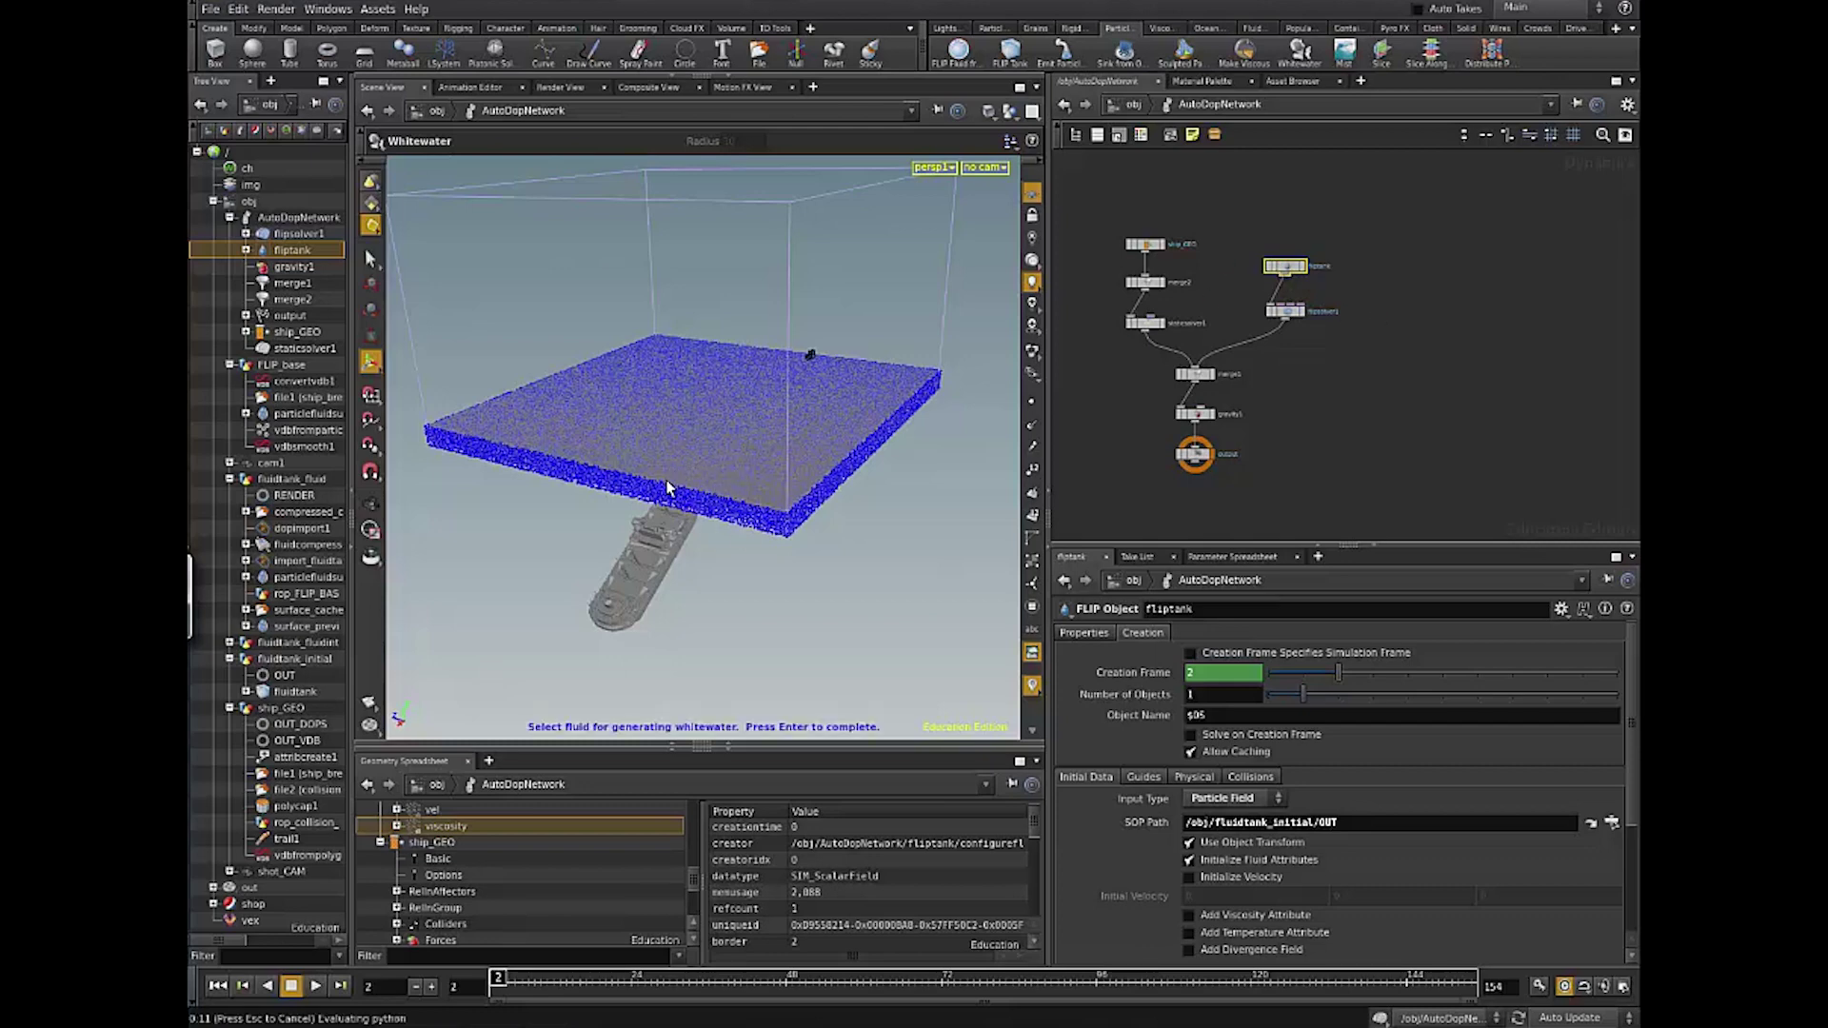
pyautogui.click(762, 481)
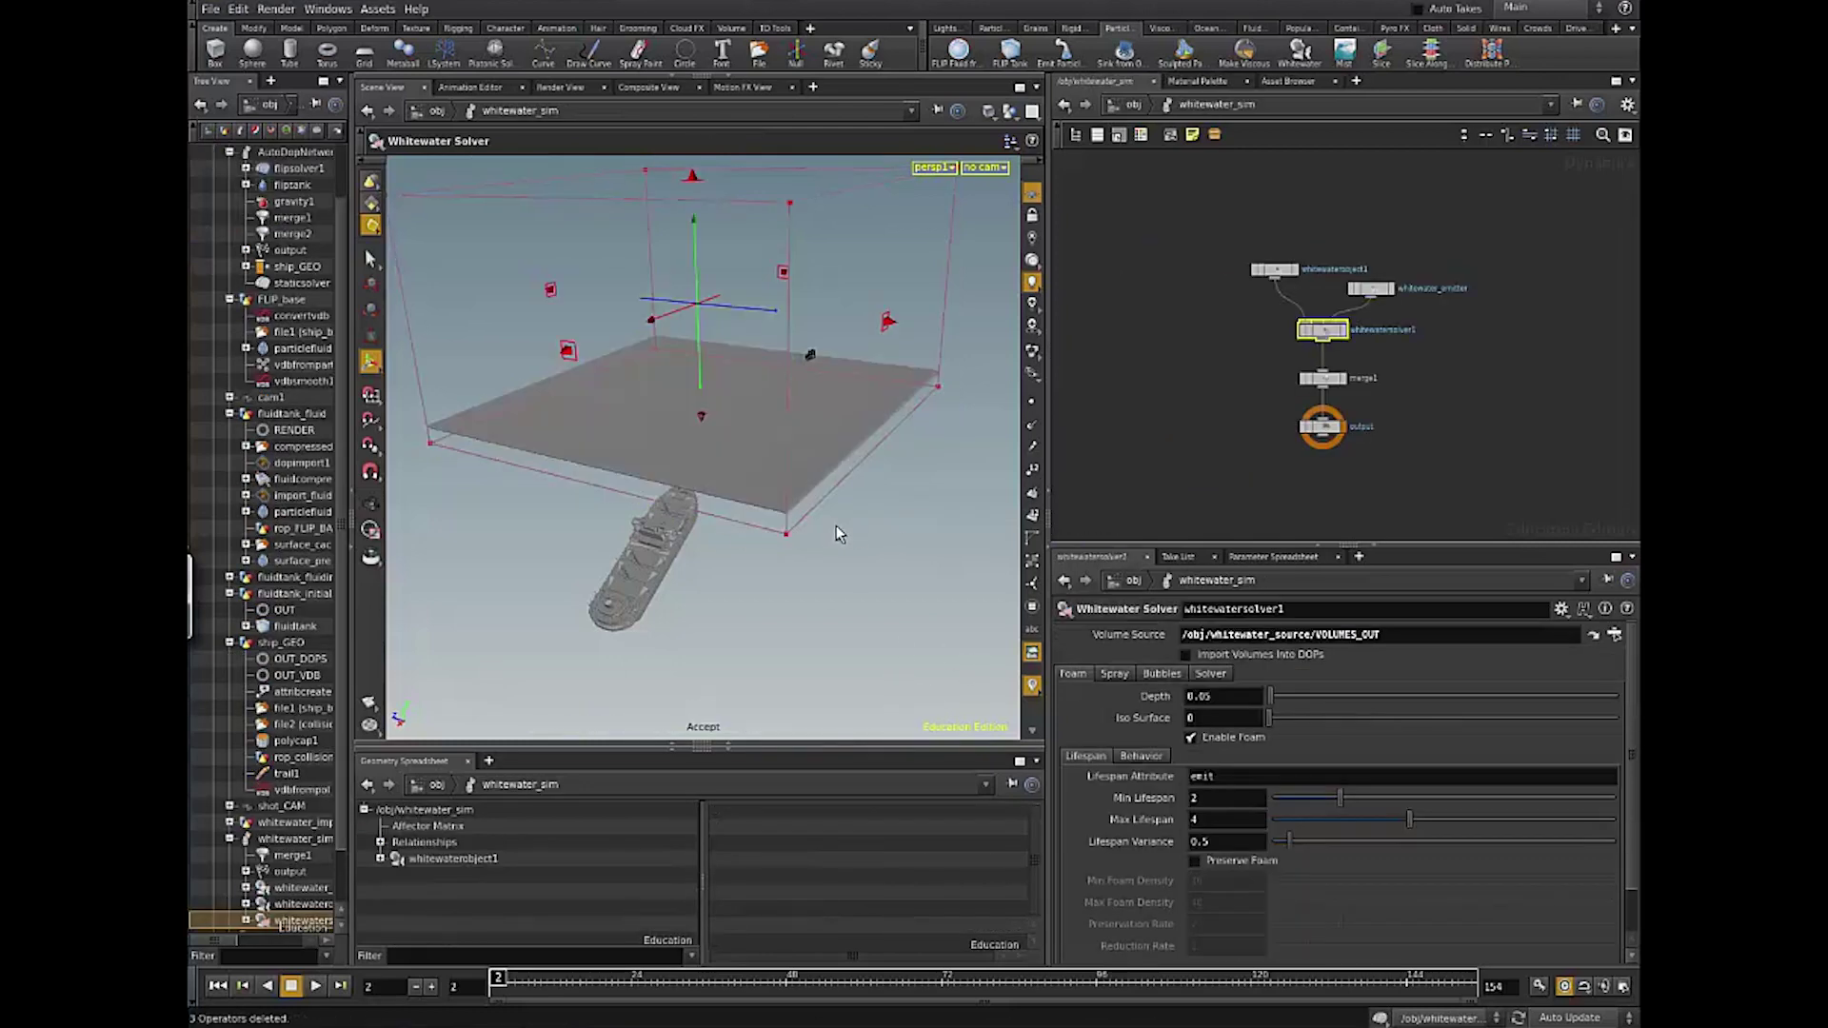
# Step: Stack the whitewater_import, whitewater_sim and whitewater_source objects beneath fluidtank_fluidinterior at object level
pyautogui.press('u')
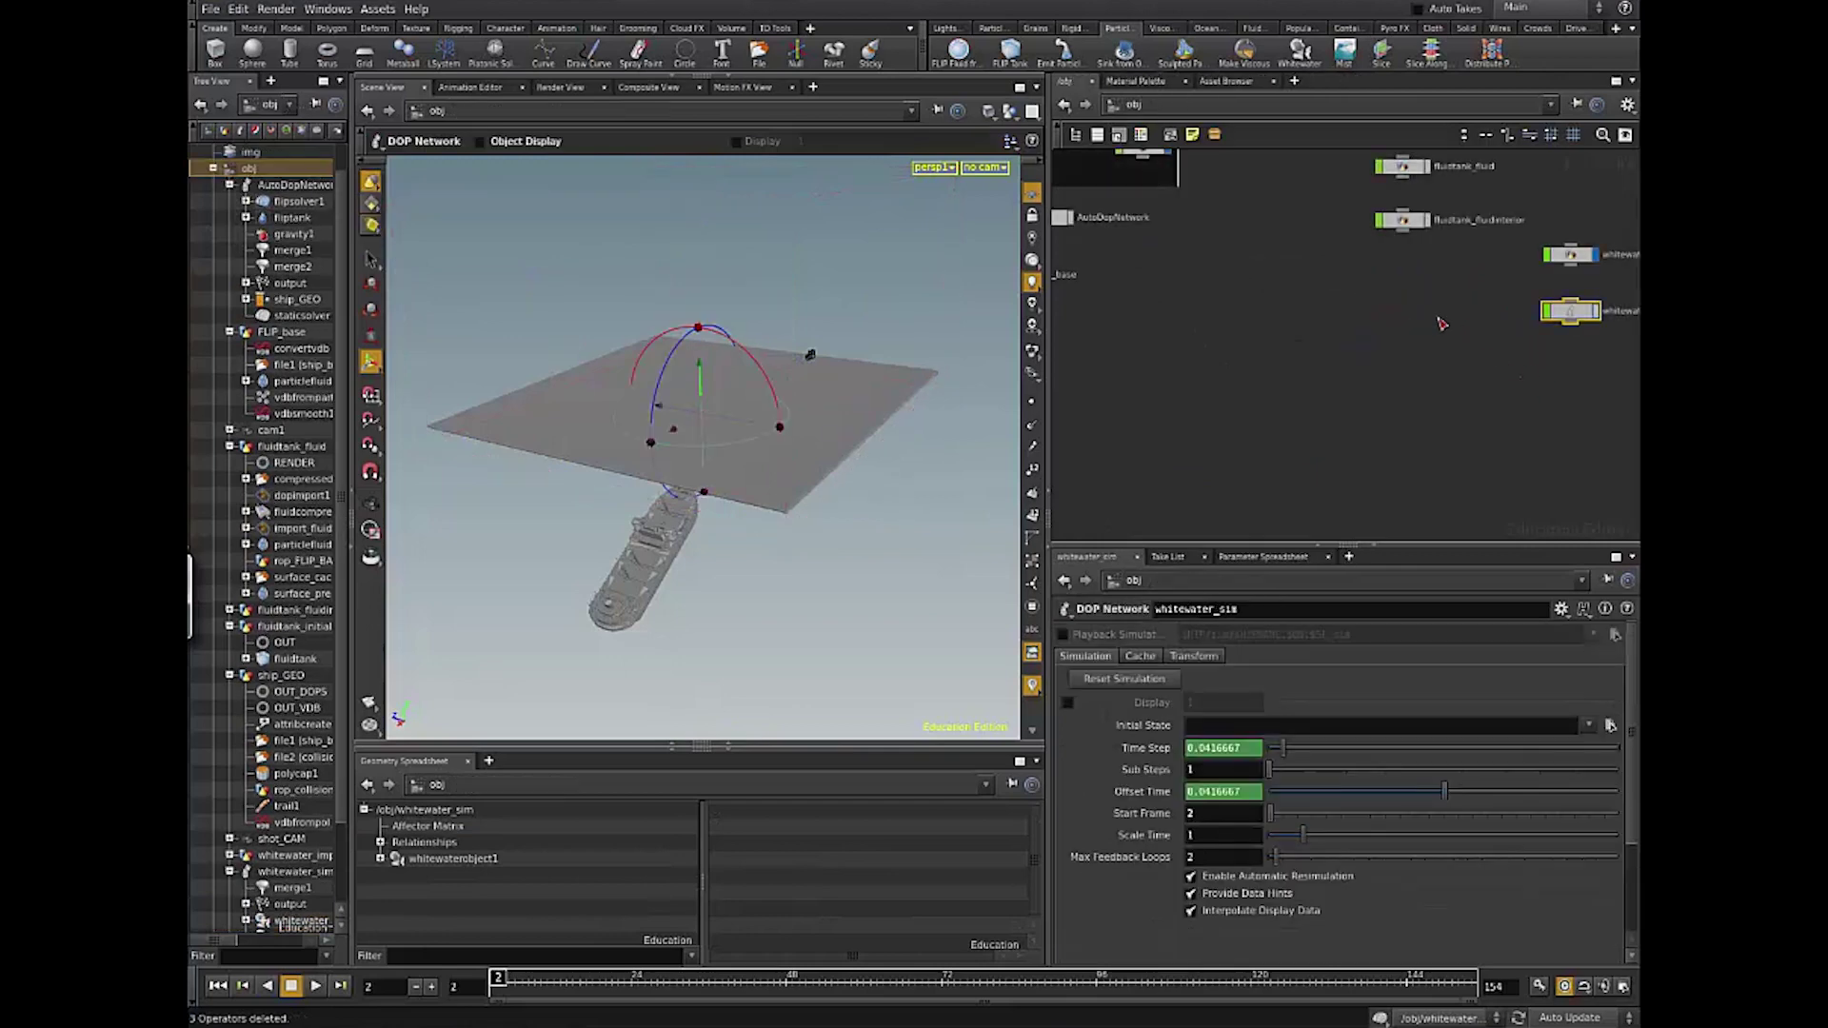
pyautogui.scroll(-2, 1372, 400)
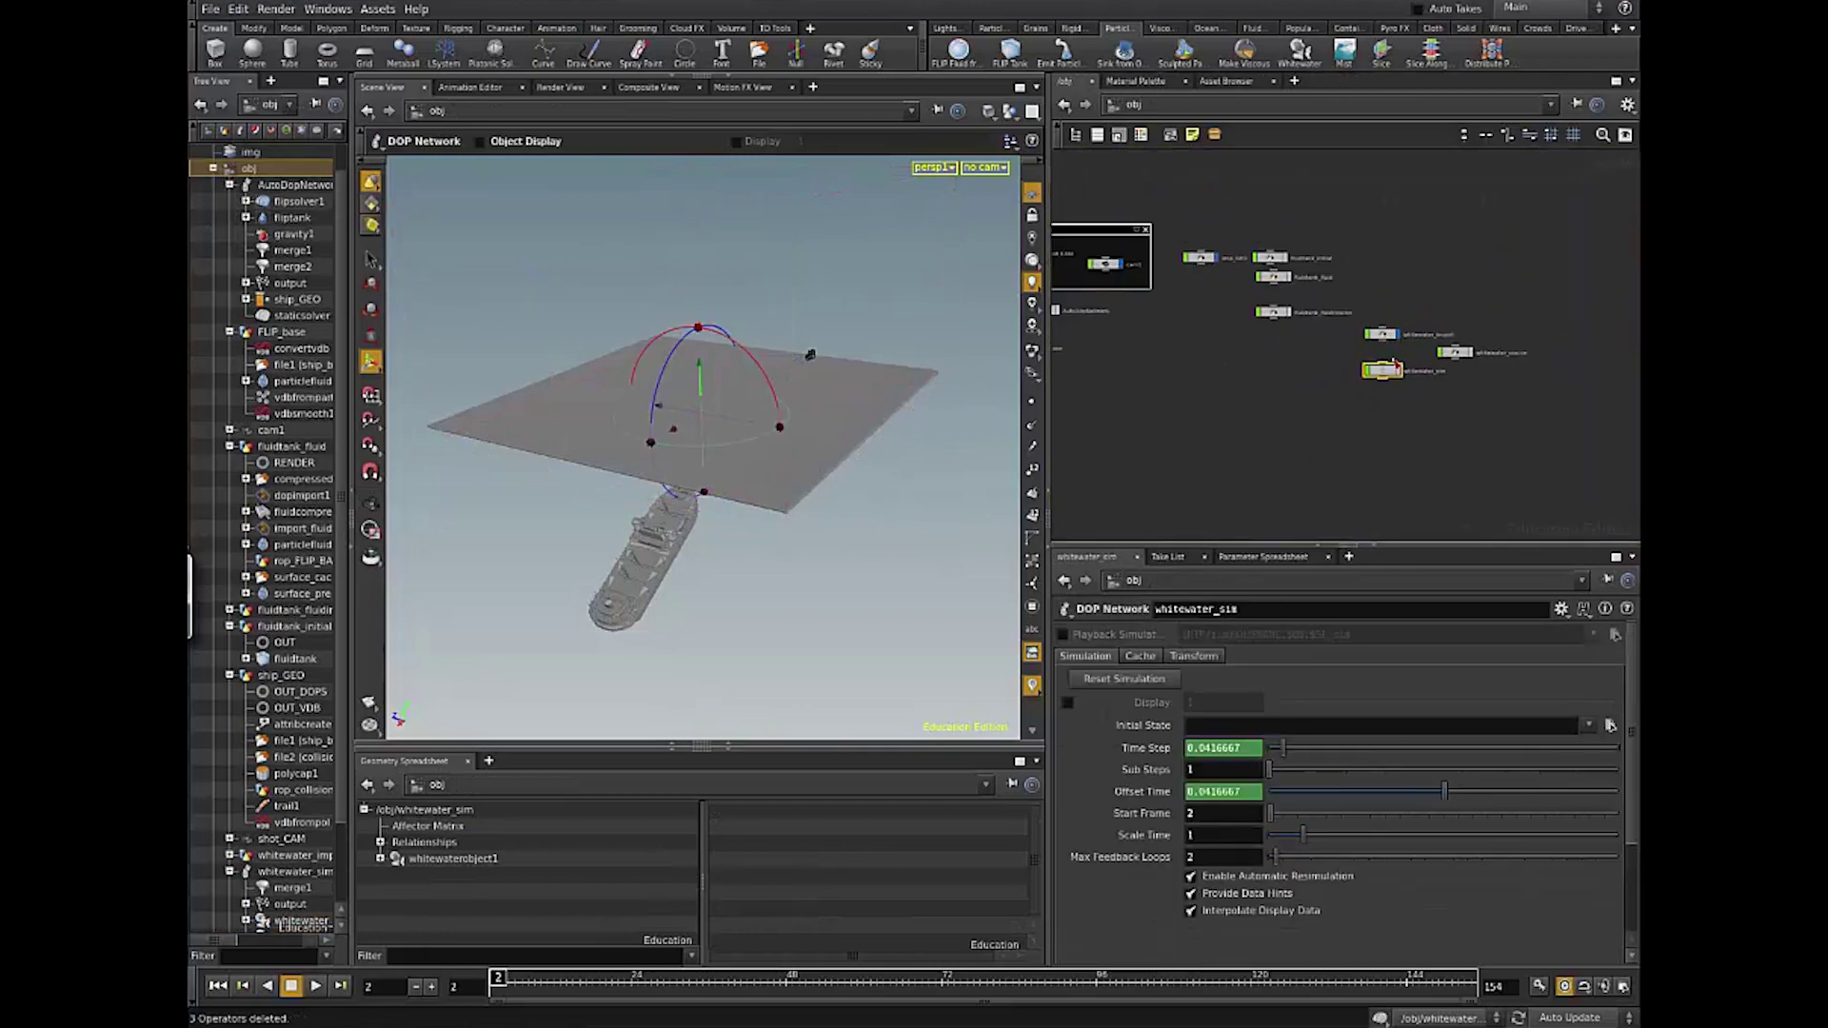
pyautogui.moveTo(1381, 335); pyautogui.dragTo(1266, 341)
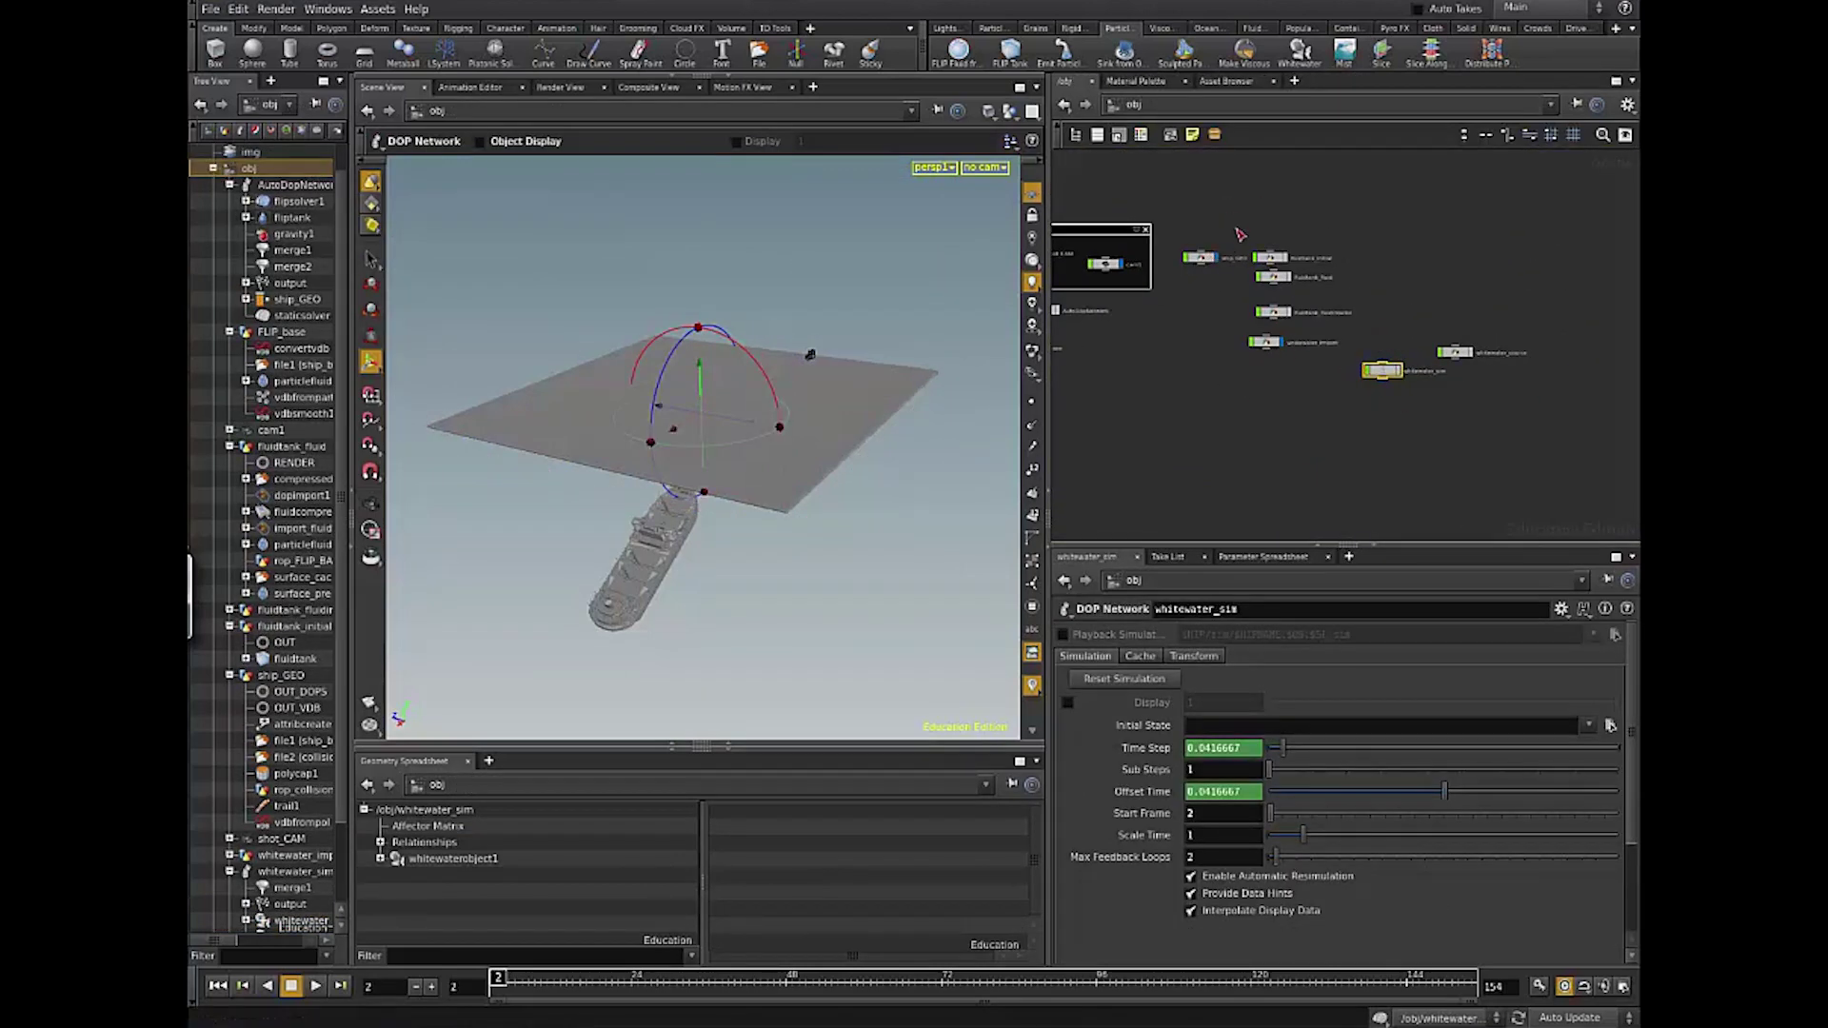
pyautogui.moveTo(1356, 378); pyautogui.dragTo(1238, 370)
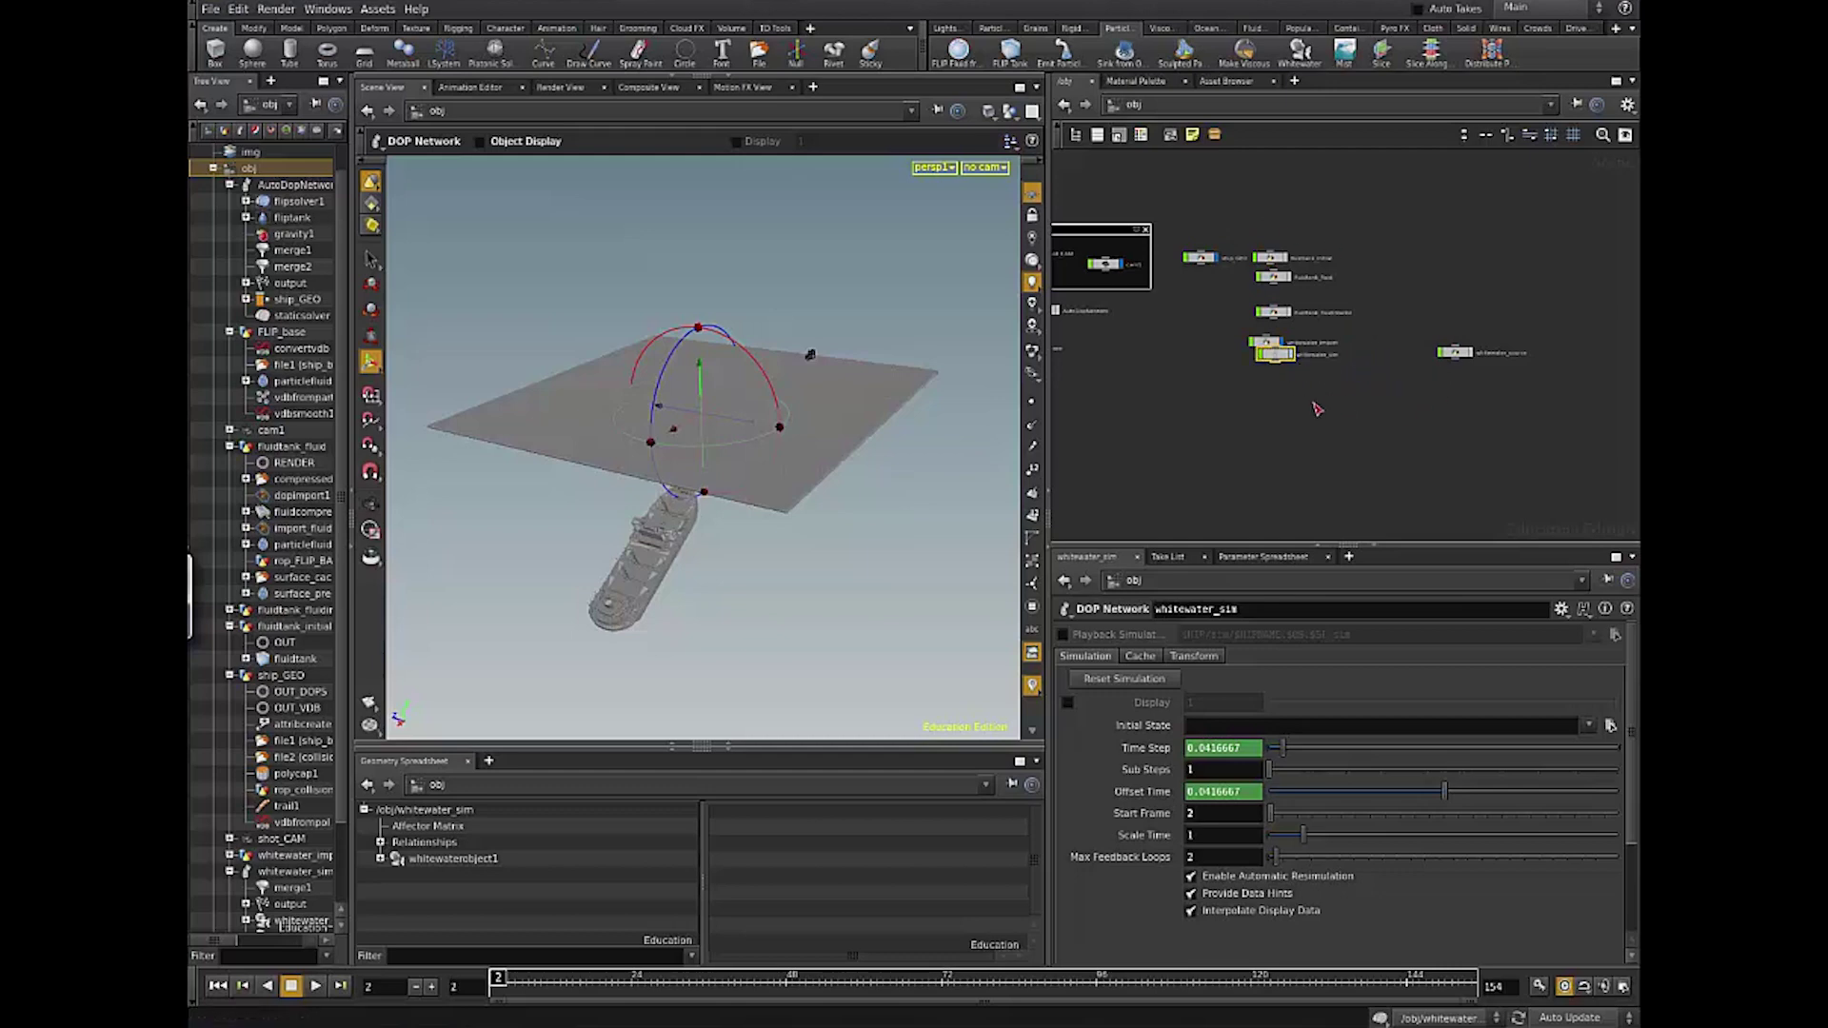
pyautogui.scroll(3, 1314, 405)
pyautogui.scroll(-3, 1281, 347)
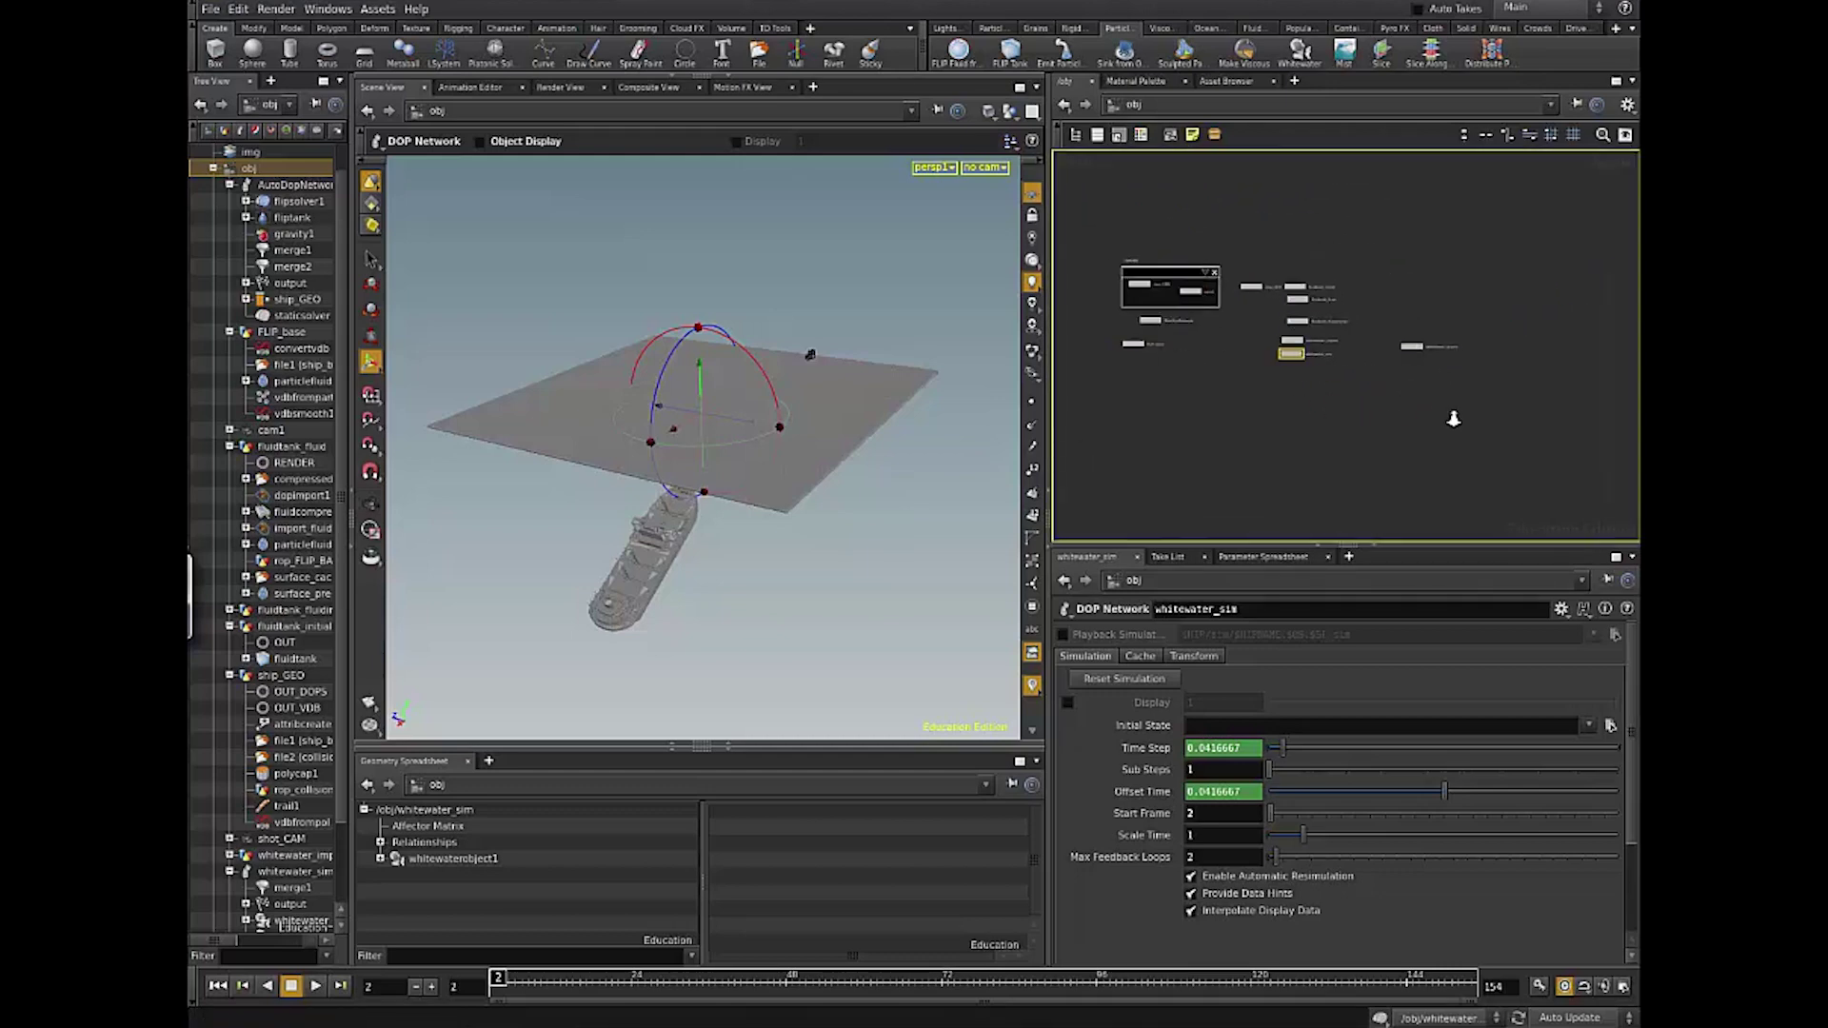
pyautogui.moveTo(1442, 343); pyautogui.dragTo(1260, 395)
pyautogui.scroll(5, 1259, 394)
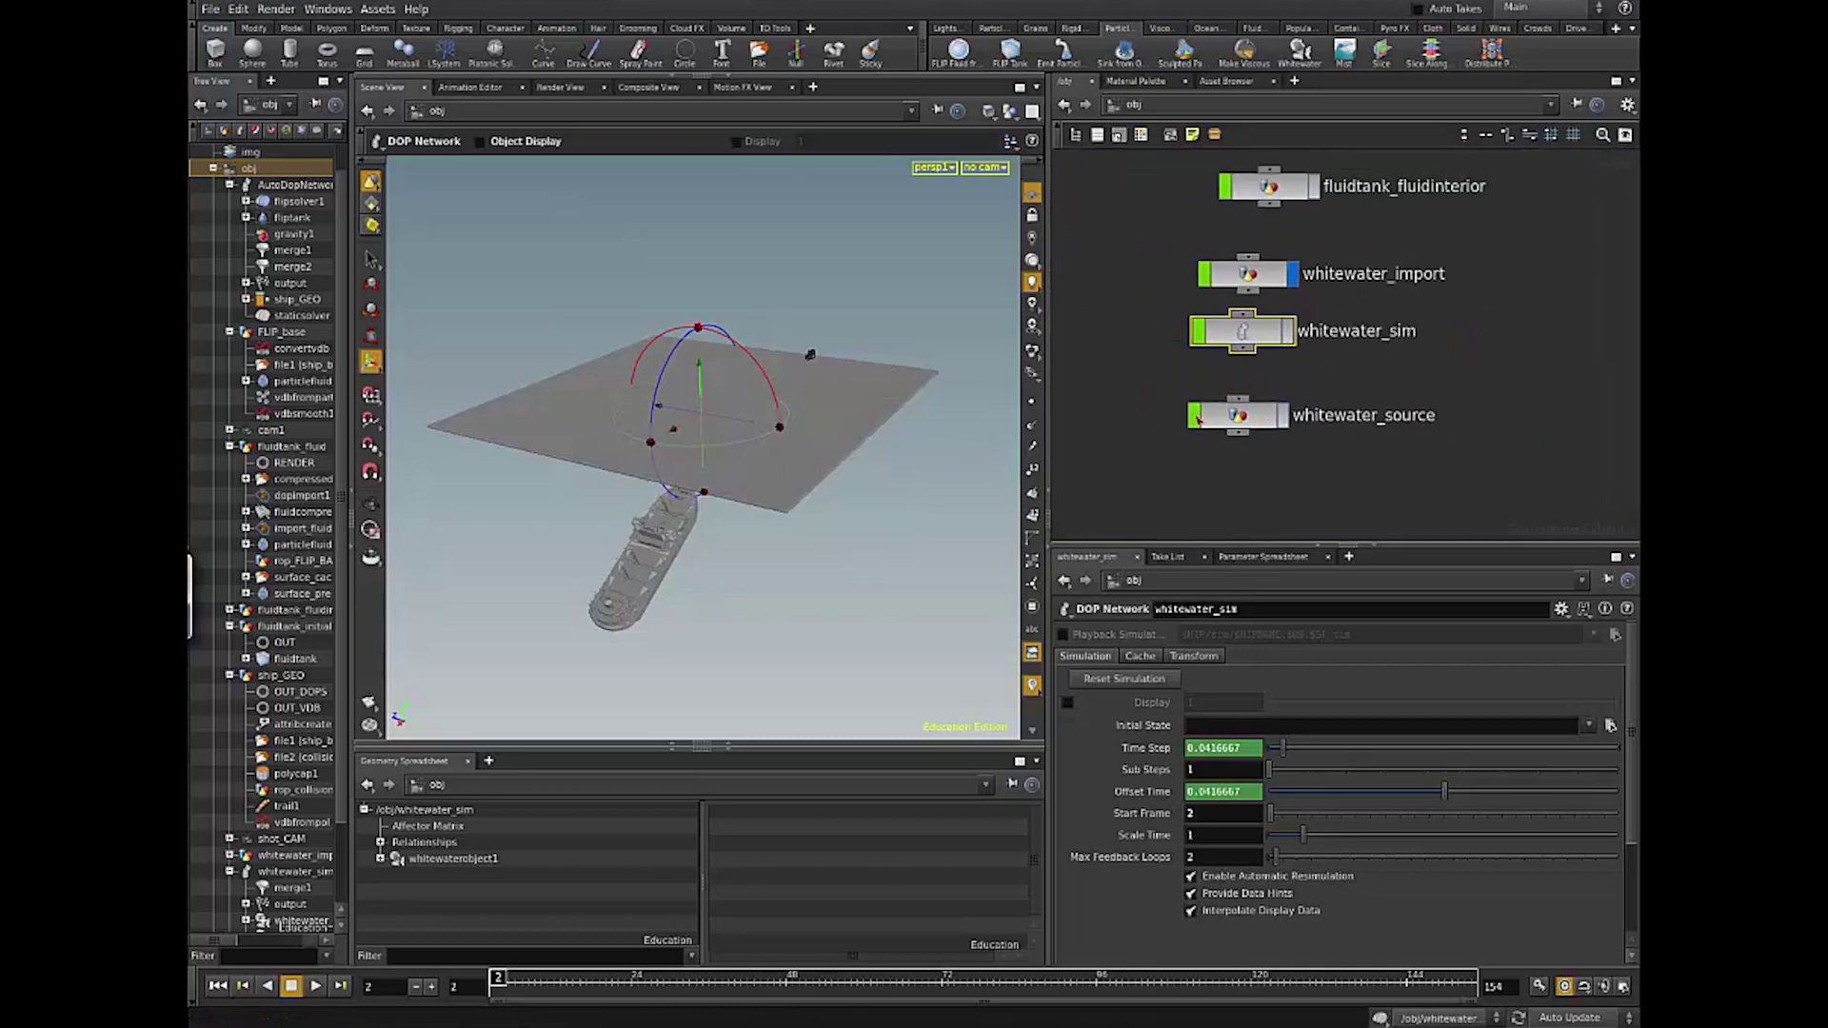
# Step: Inside whitewater_source, point merge_fliptank's Object 1 to the FLIP_base file1 node, exported as the relative path ../../FLIP_base/file1
pyautogui.doubleClick(1198, 417)
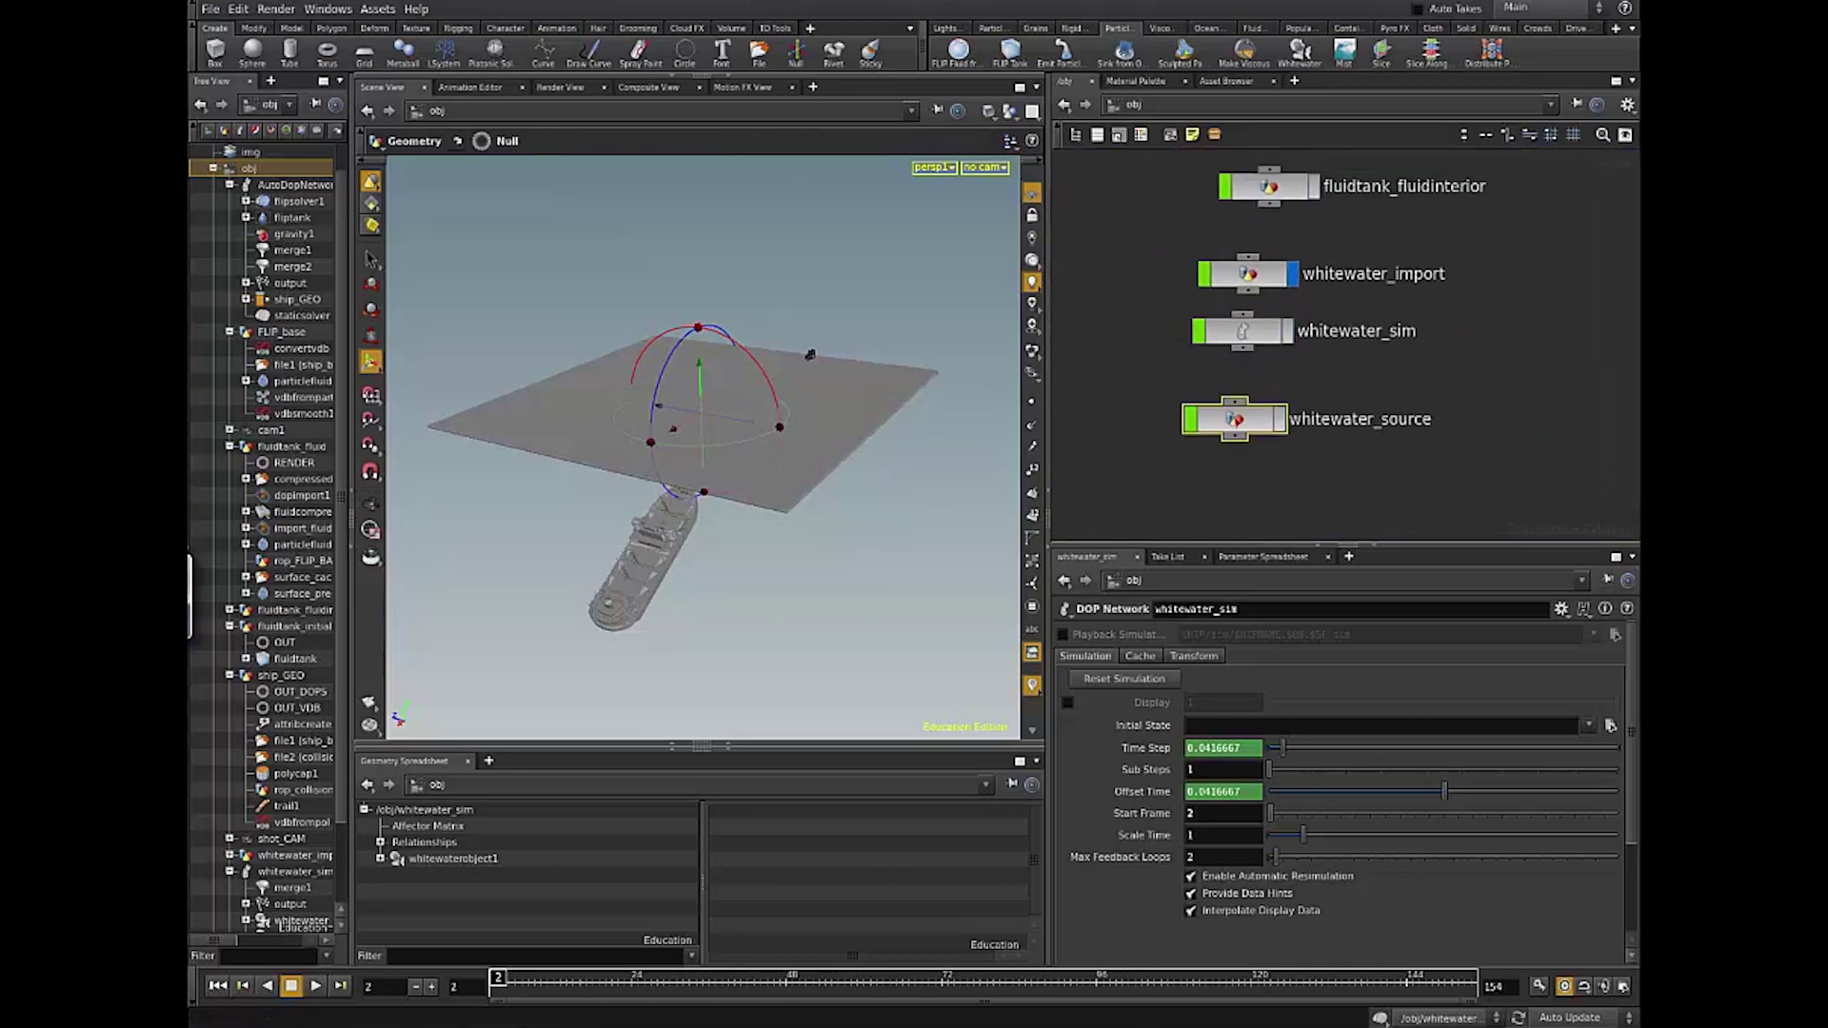
pyautogui.click(1486, 310)
pyautogui.hotkey('ctrl', 'z')
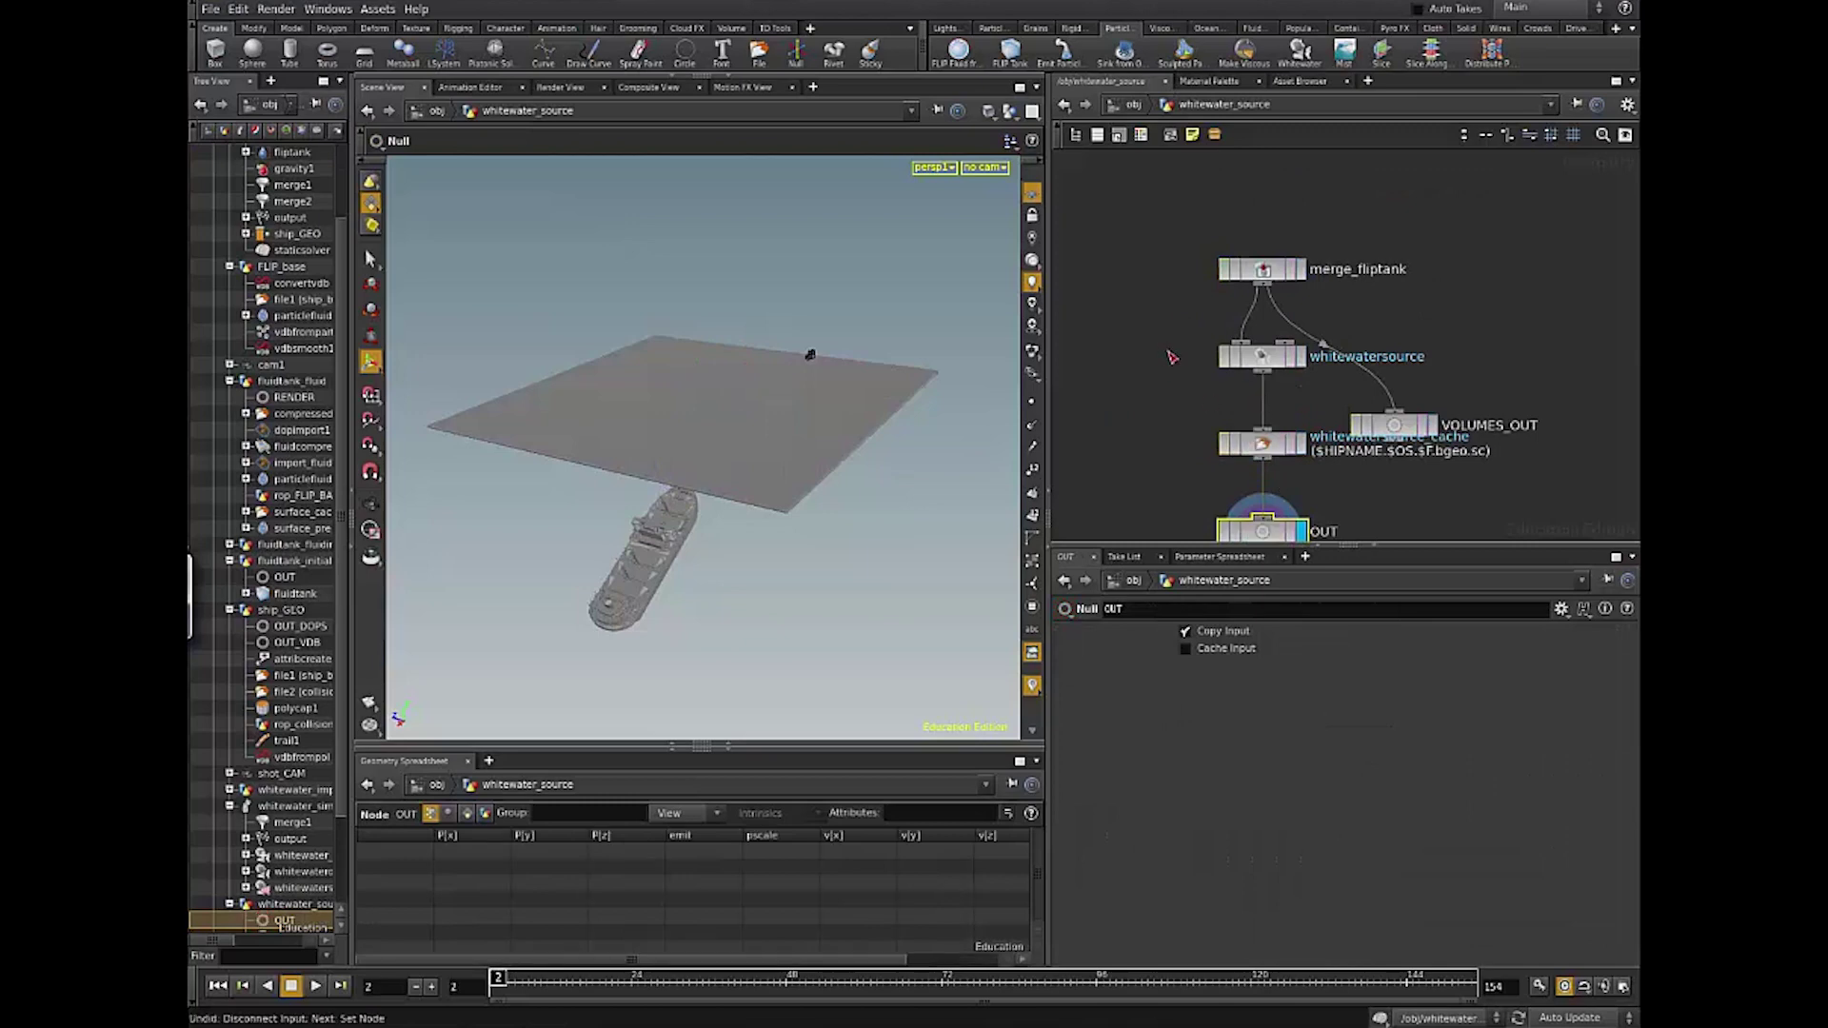
pyautogui.click(1238, 269)
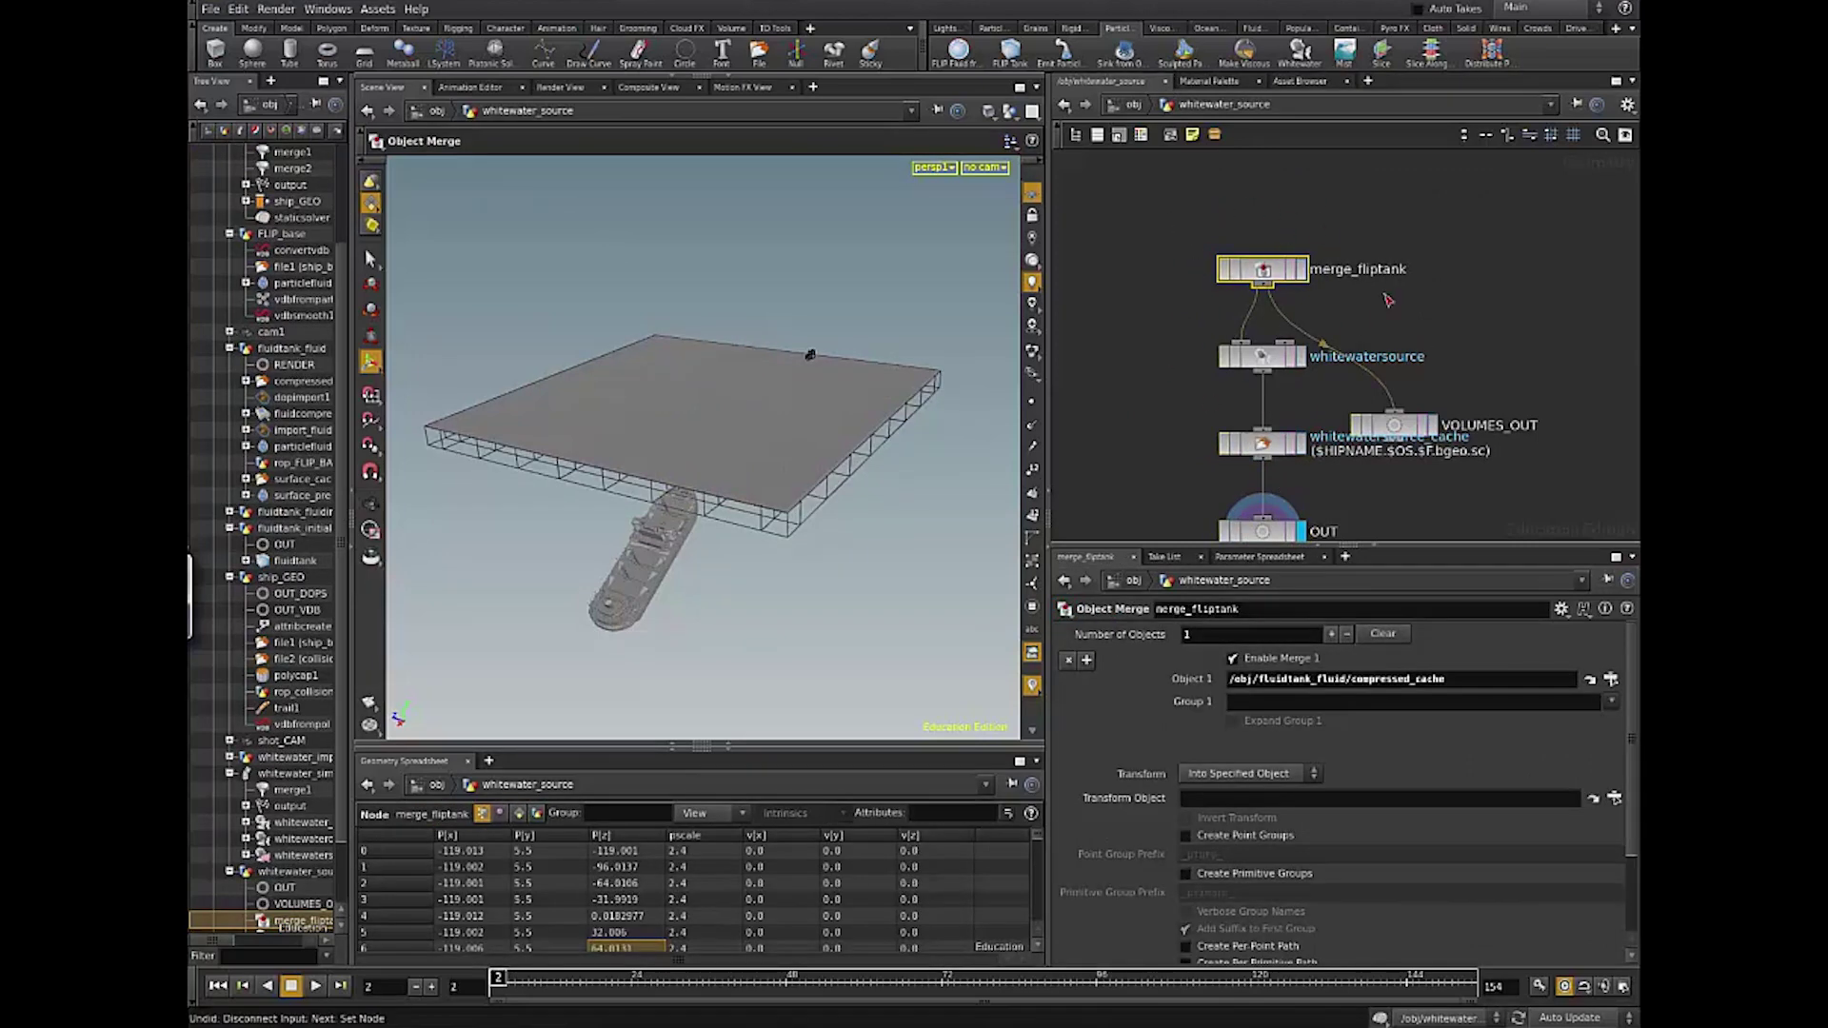
pyautogui.click(1611, 682)
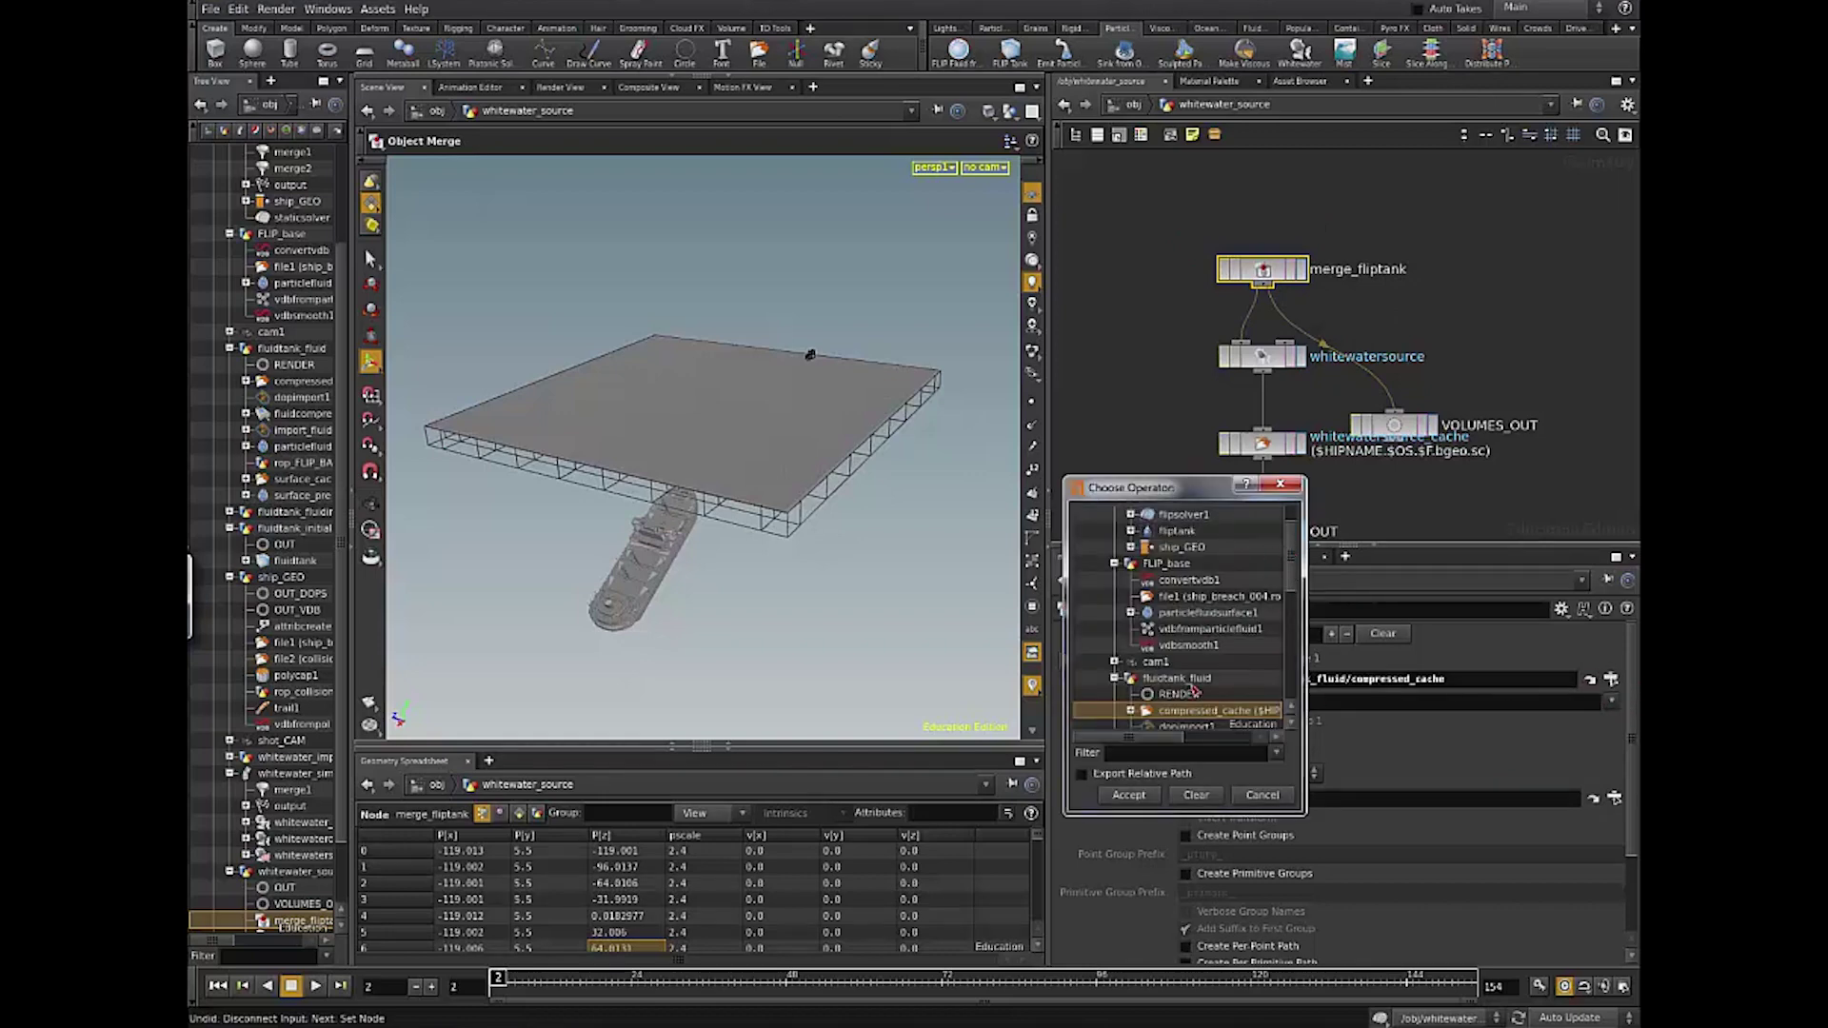
pyautogui.scroll(-1, 1292, 578)
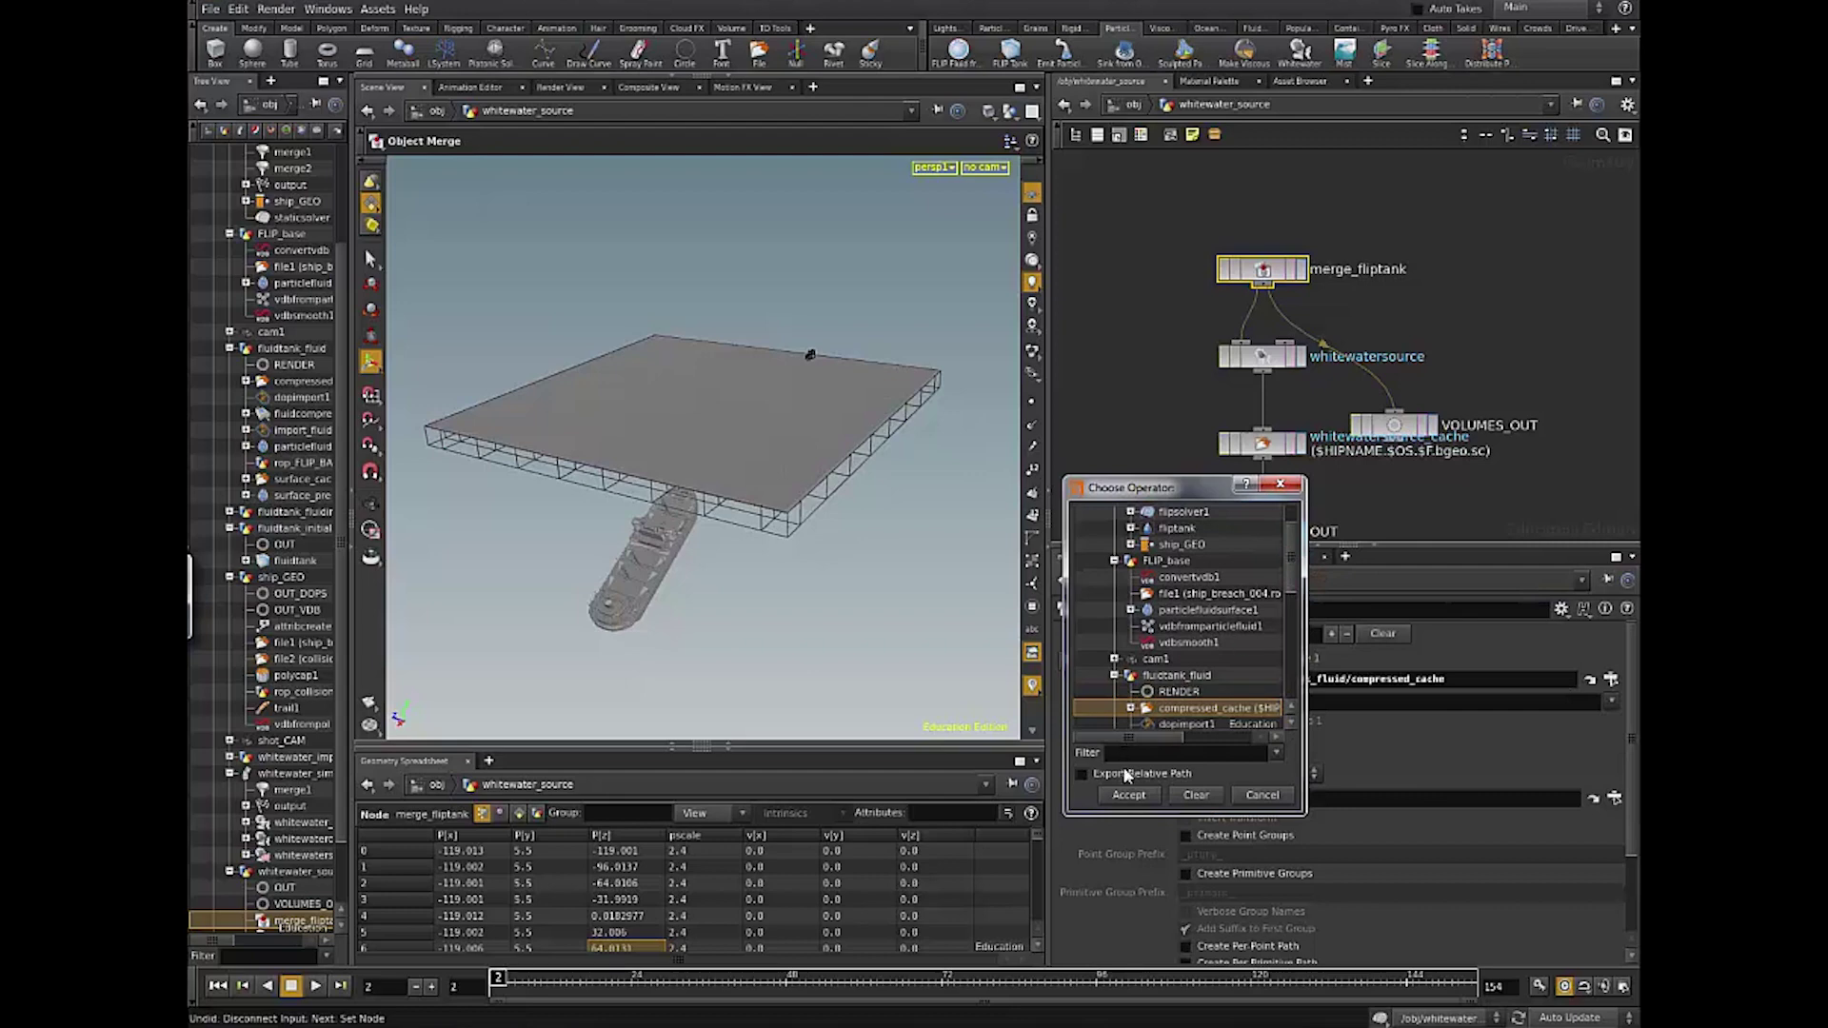
pyautogui.click(1211, 595)
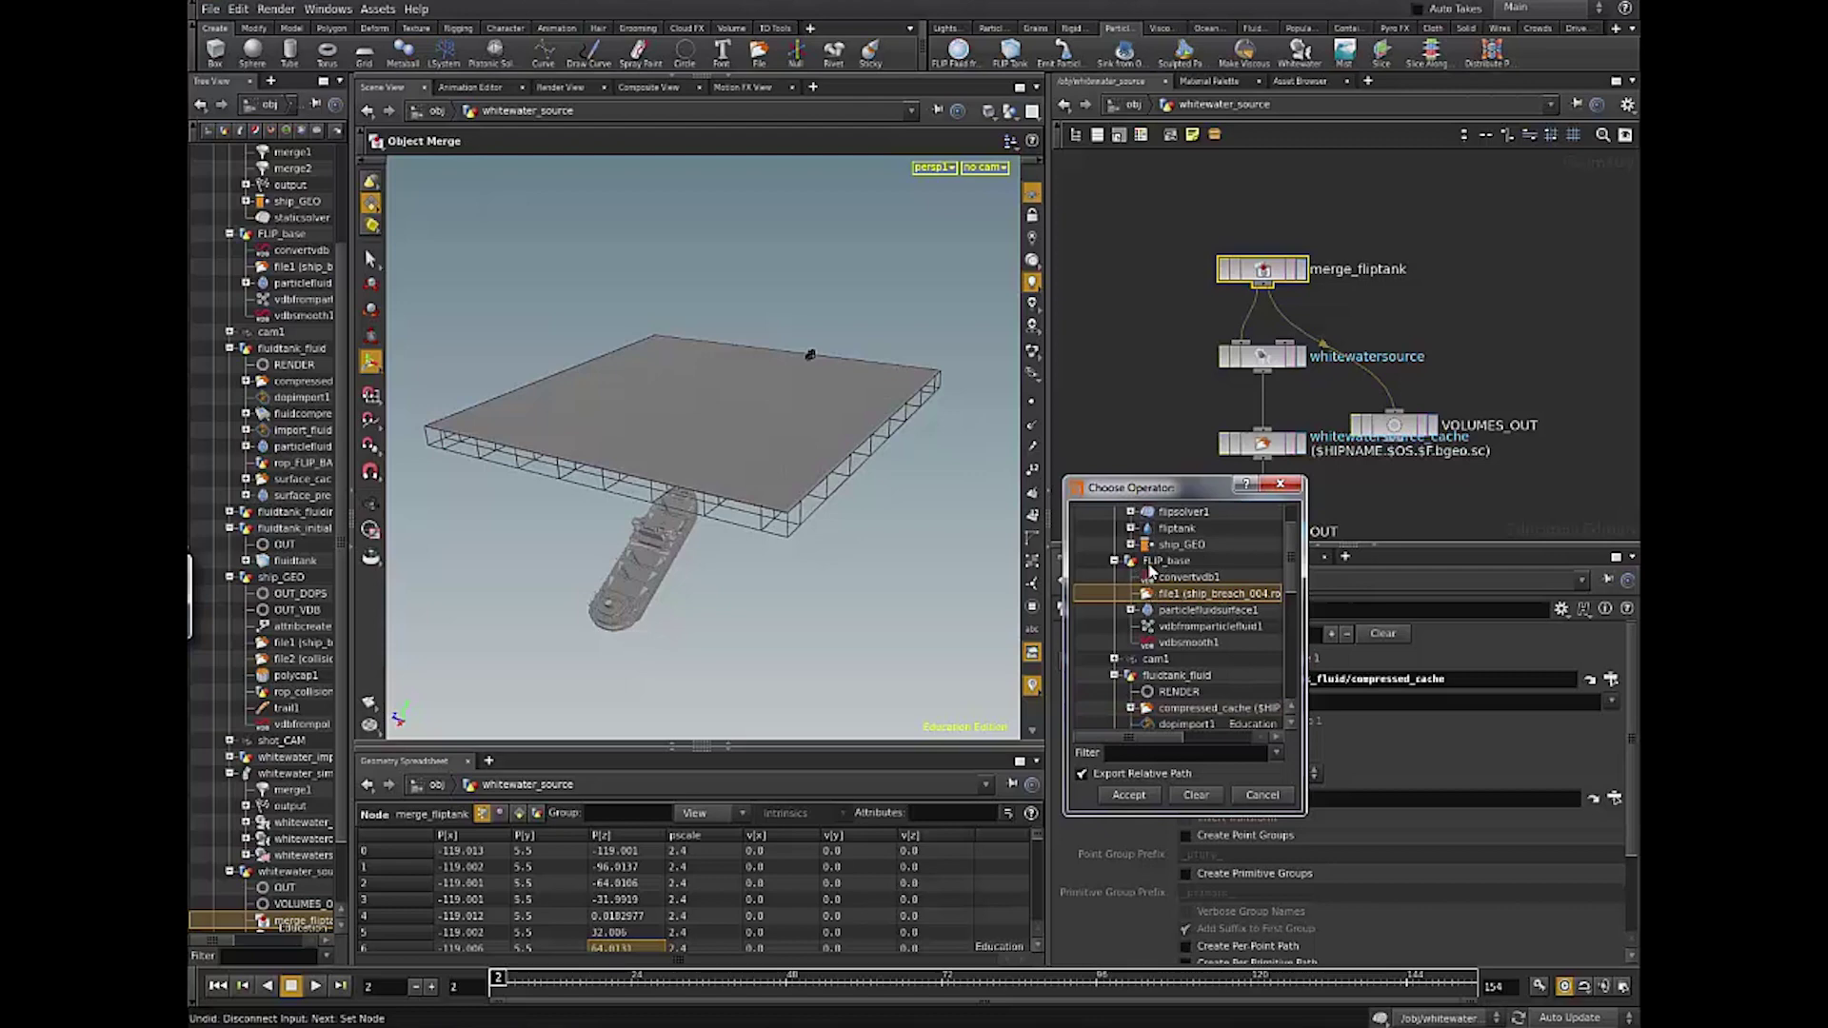
pyautogui.click(1146, 796)
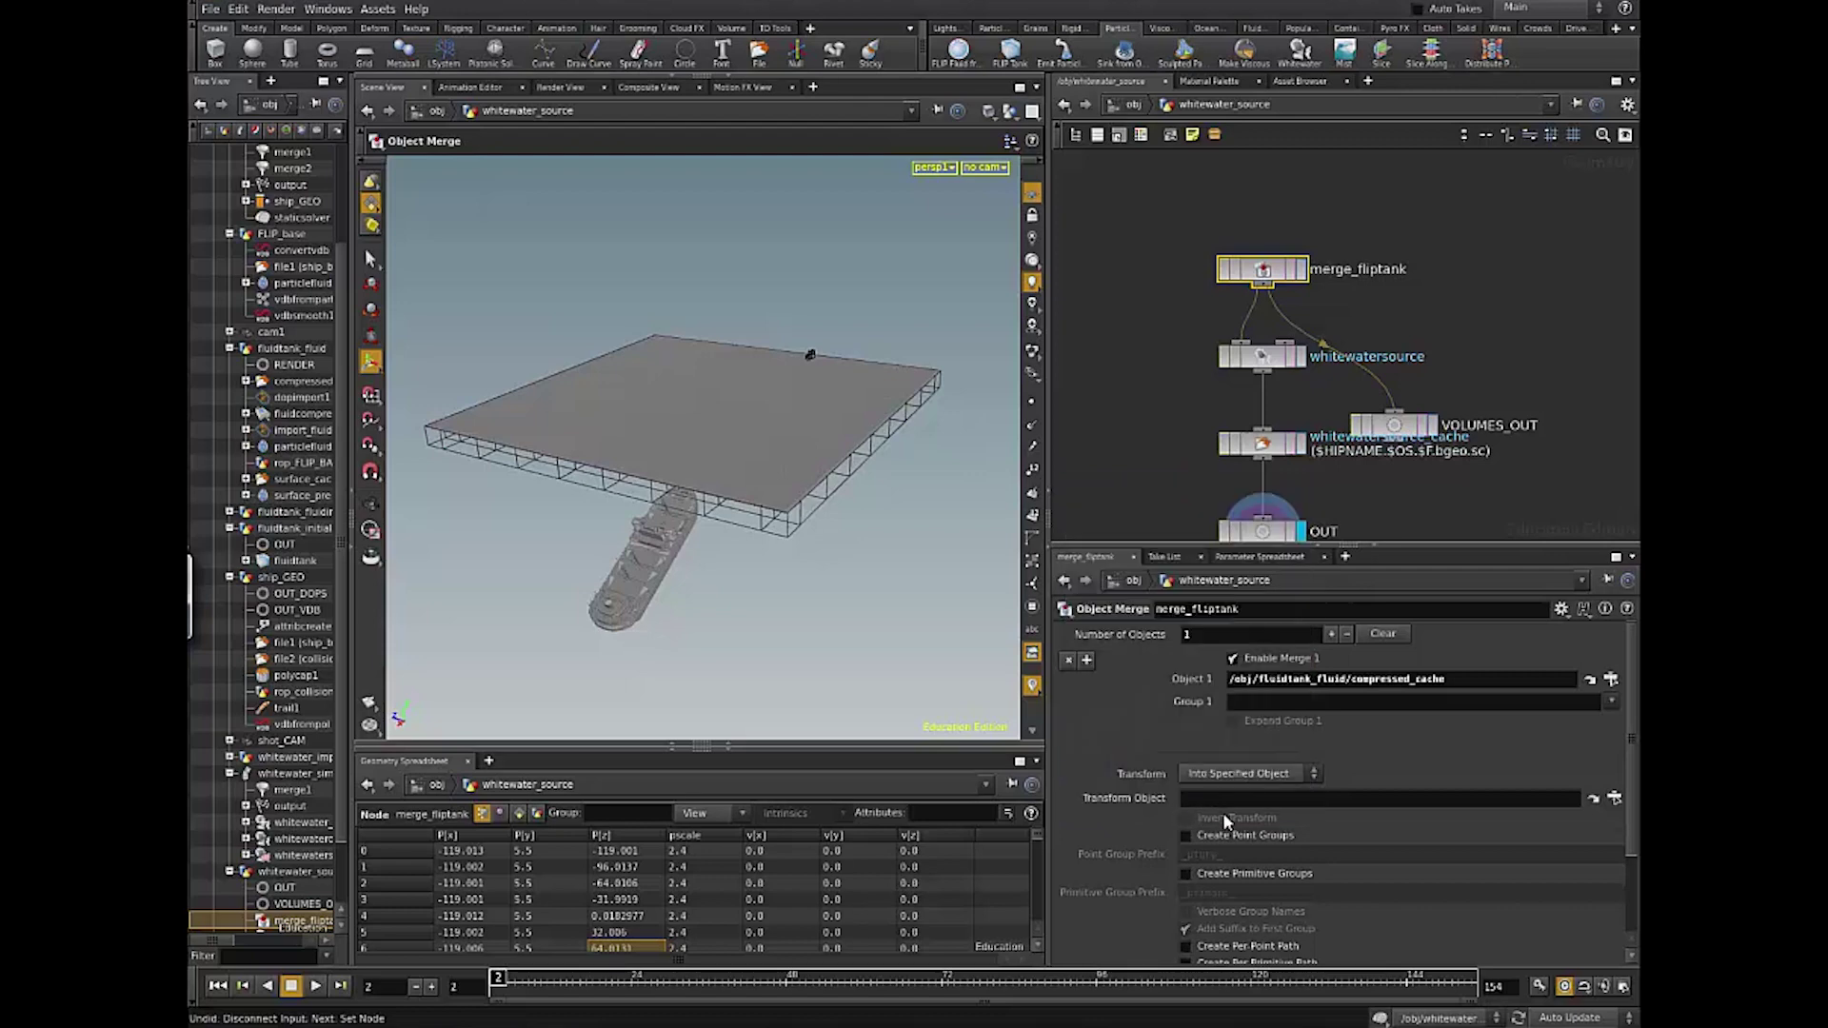
# Step: Line up whitewatersource, its cache node and OUT apart from VOLUMES_OUT, and show the whitewatersource parameters
pyautogui.scroll(-5, 1133, 489)
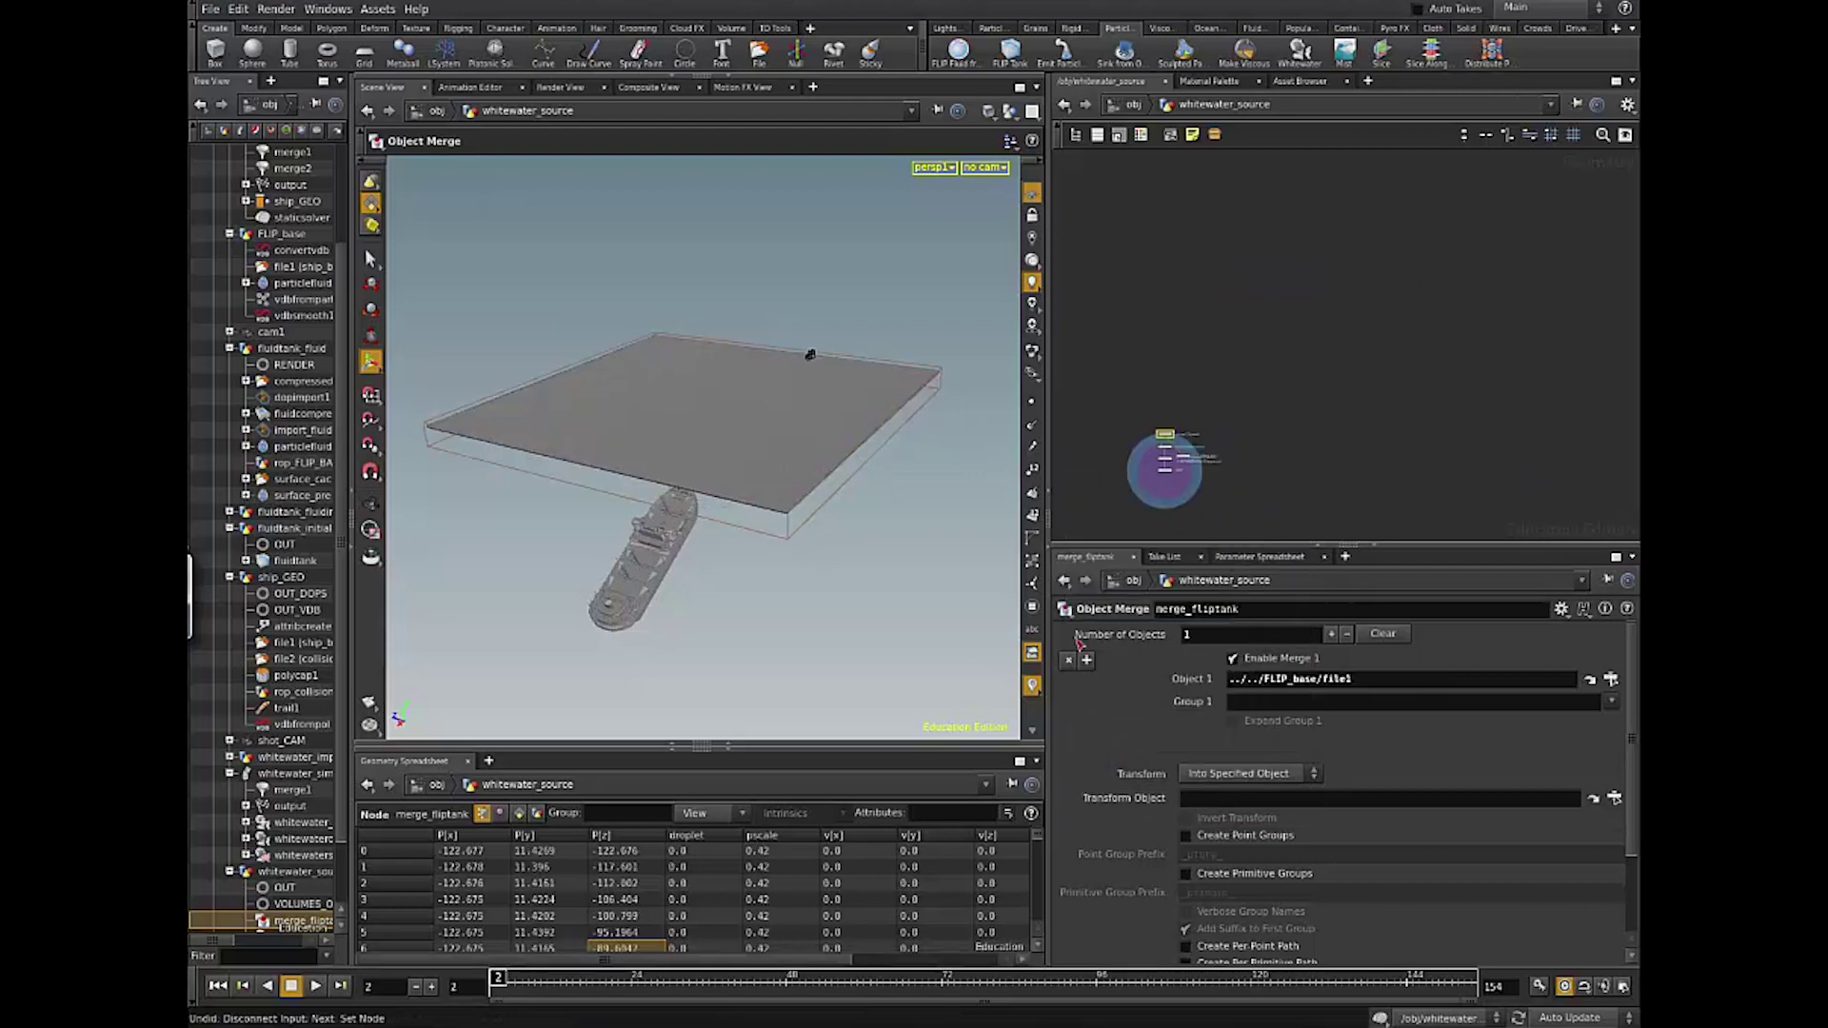
pyautogui.press('h')
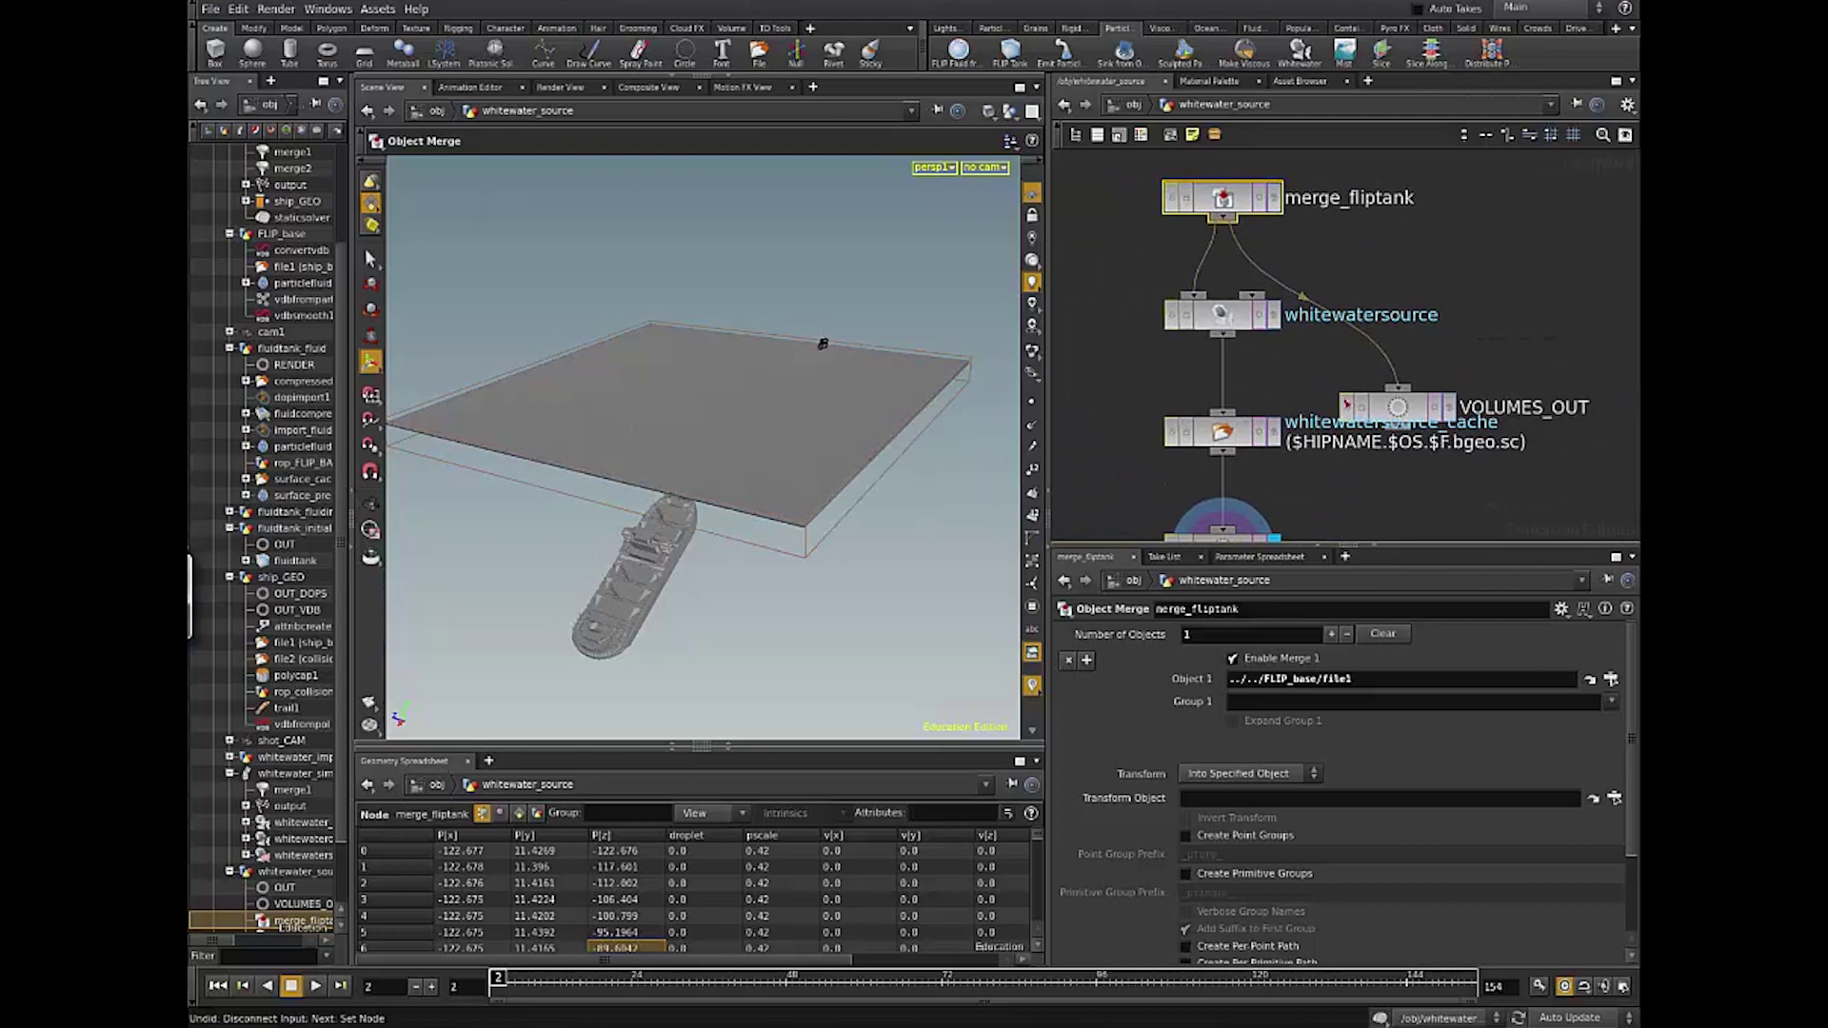
pyautogui.scroll(-3, 1363, 452)
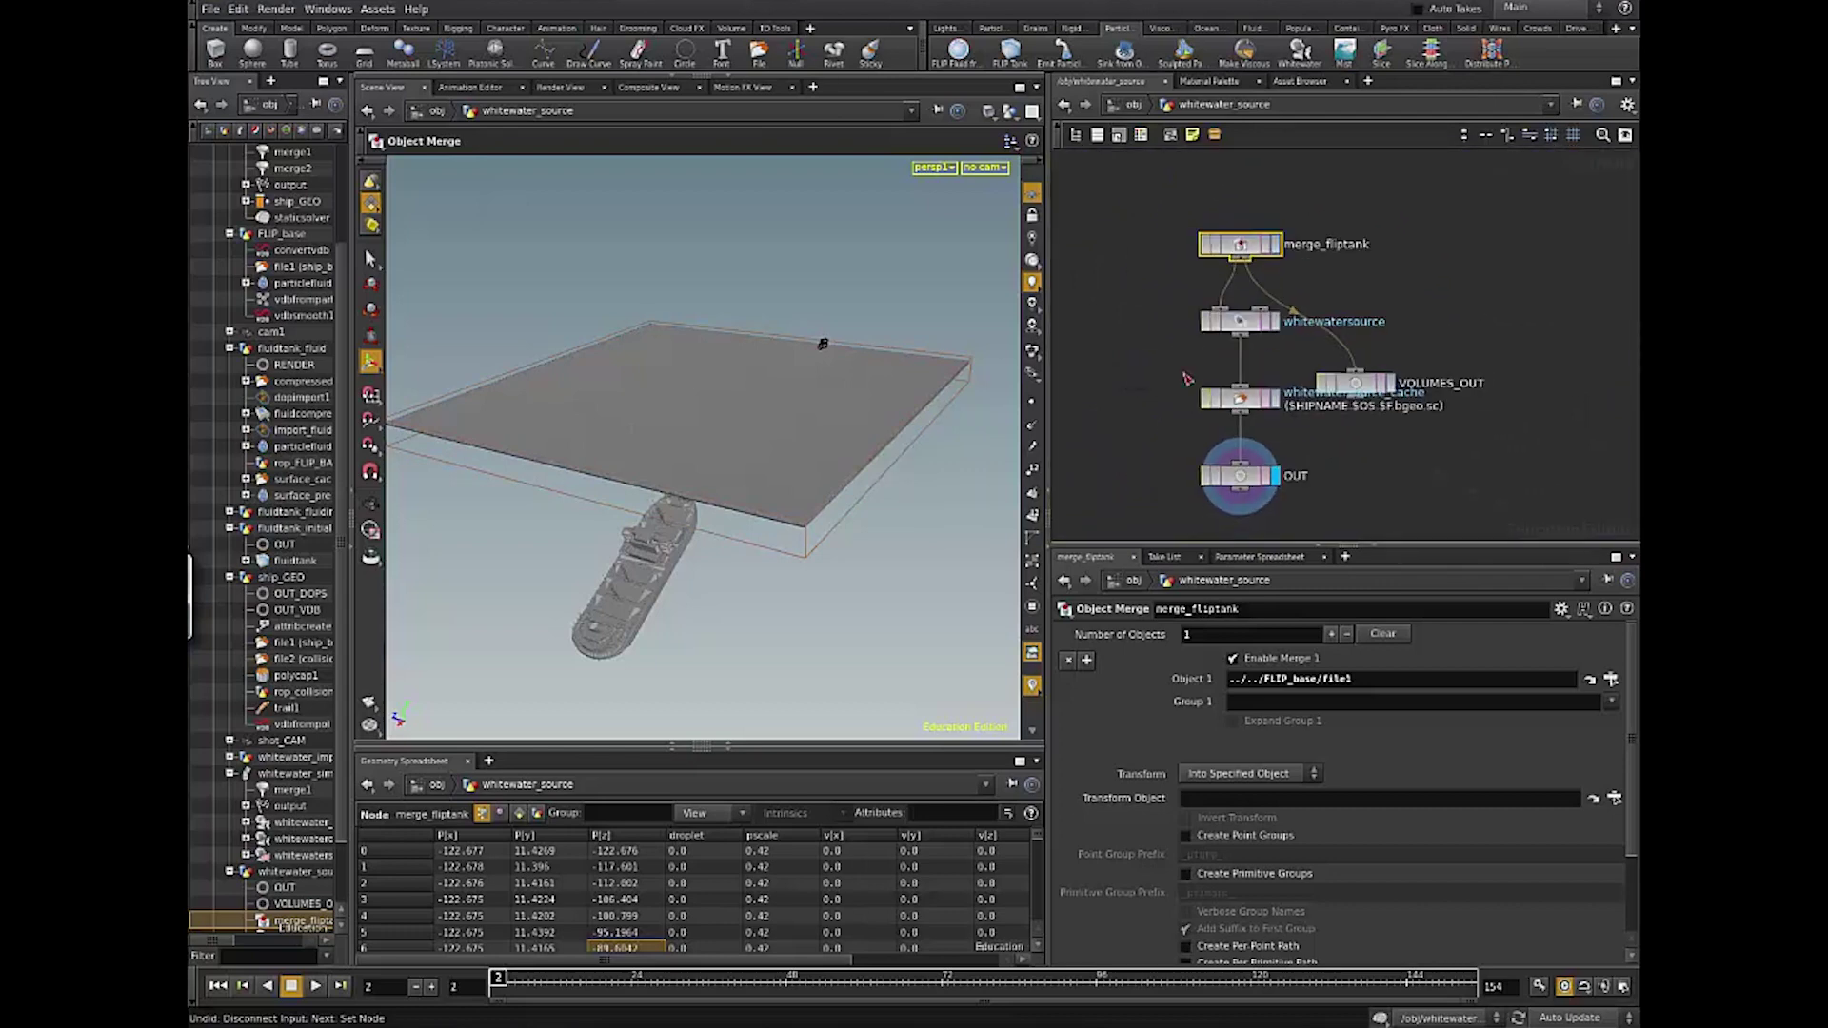
pyautogui.moveTo(1139, 302); pyautogui.dragTo(1243, 485)
pyautogui.press('l')
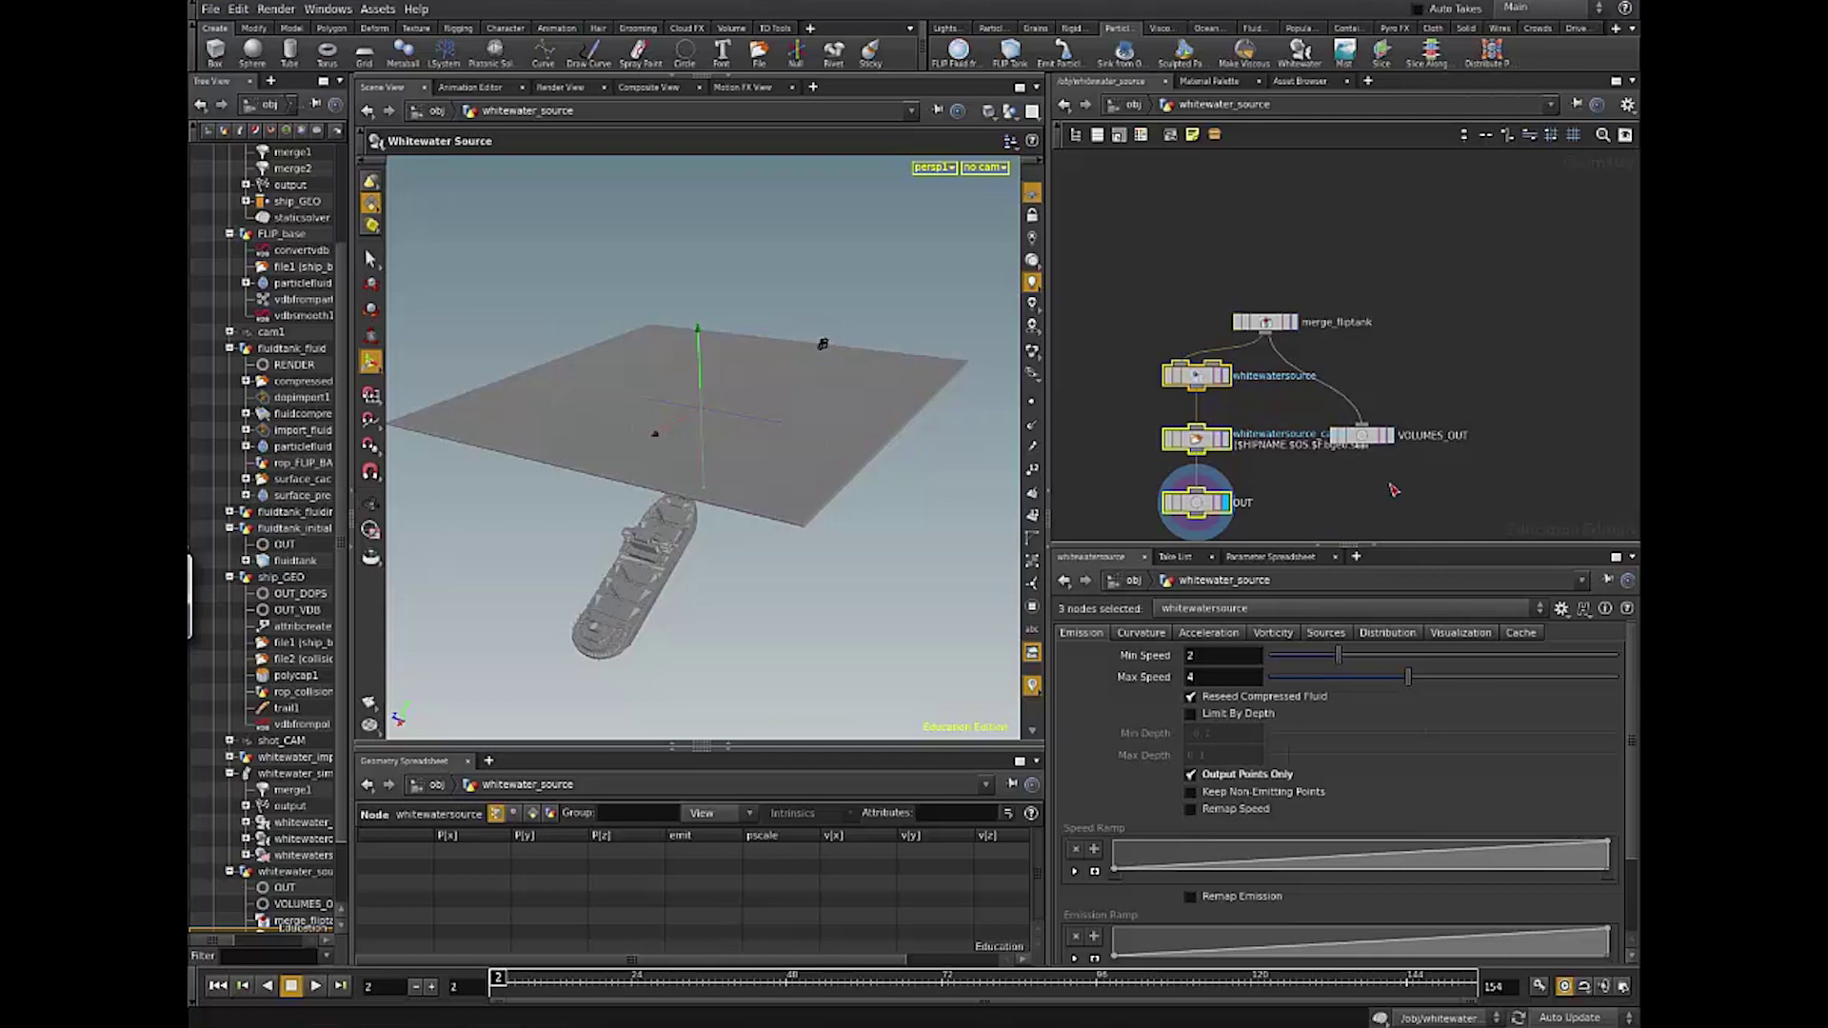
pyautogui.click(1190, 375)
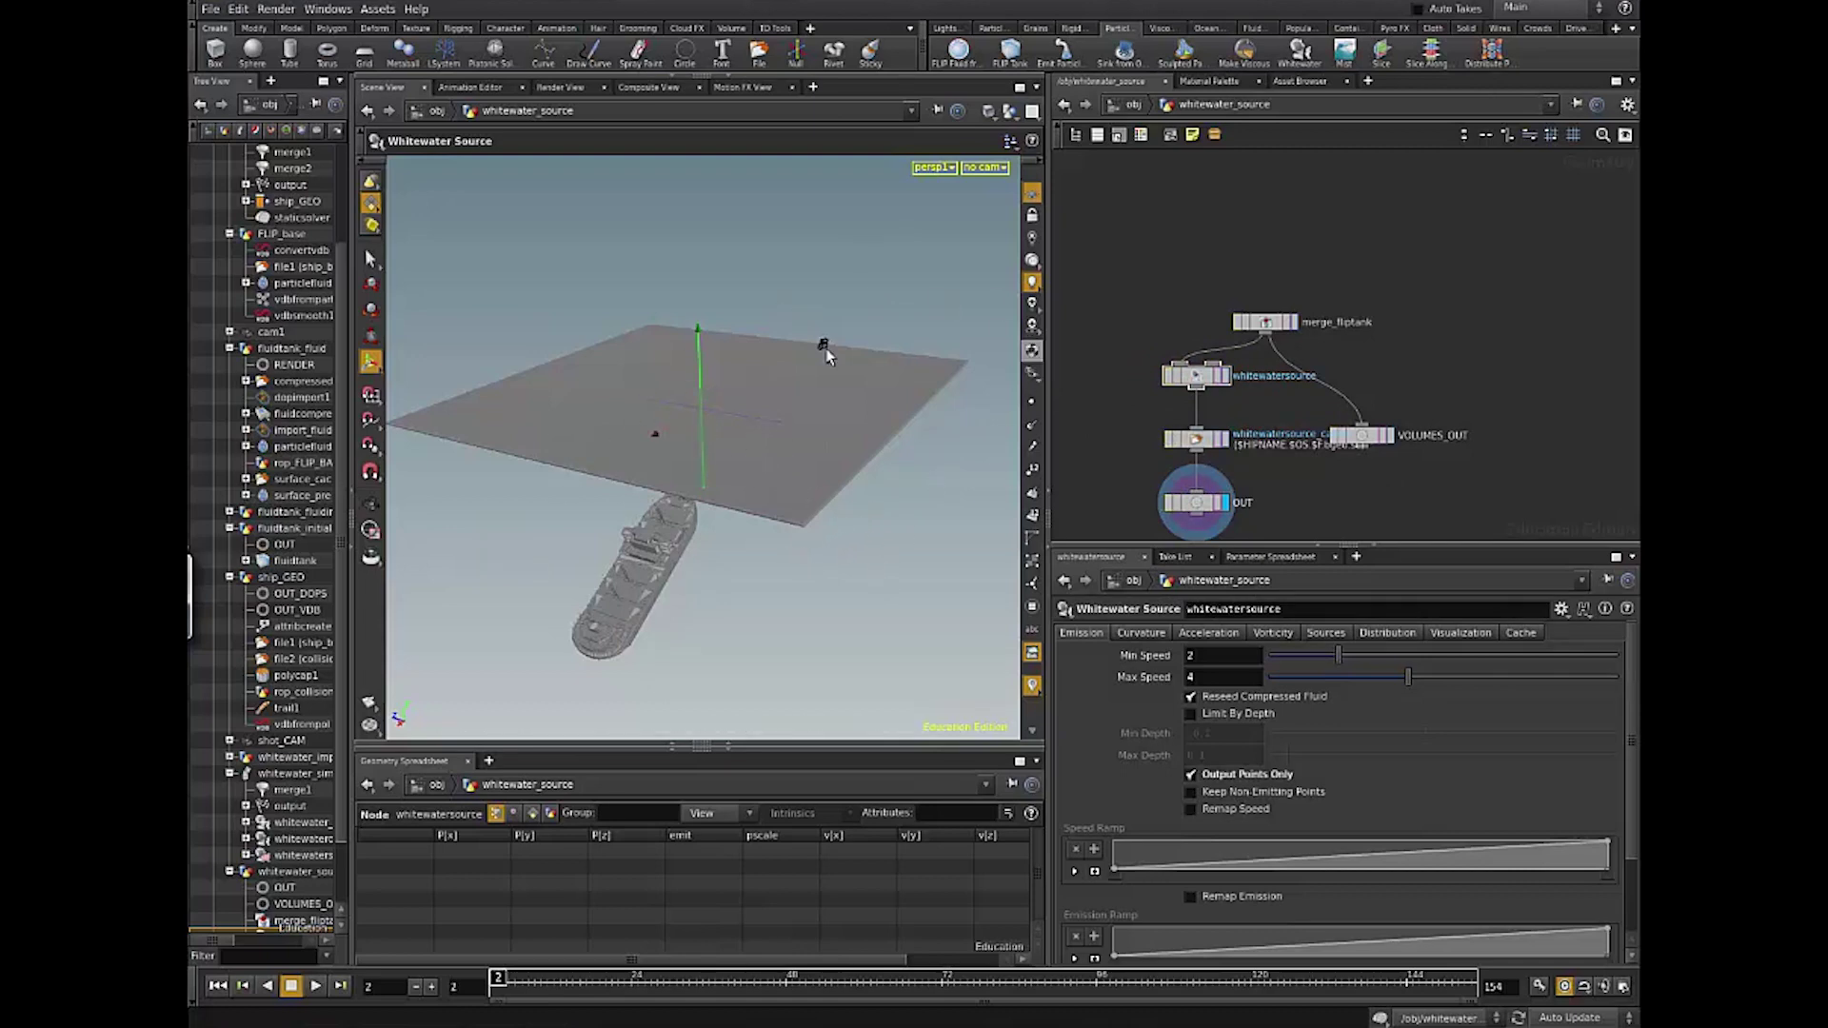
# Step: Inspect the network inside the whitewatersource node and return to the whitewater_source level
pyautogui.moveTo(1127, 377)
pyautogui.mouseDown(button='middle')
pyautogui.moveTo(1089, 354)
pyautogui.moveTo(1128, 338)
pyautogui.mouseUp(button='middle')
pyautogui.moveTo(1128, 246); pyautogui.dragTo(1262, 350)
pyautogui.click(1186, 306)
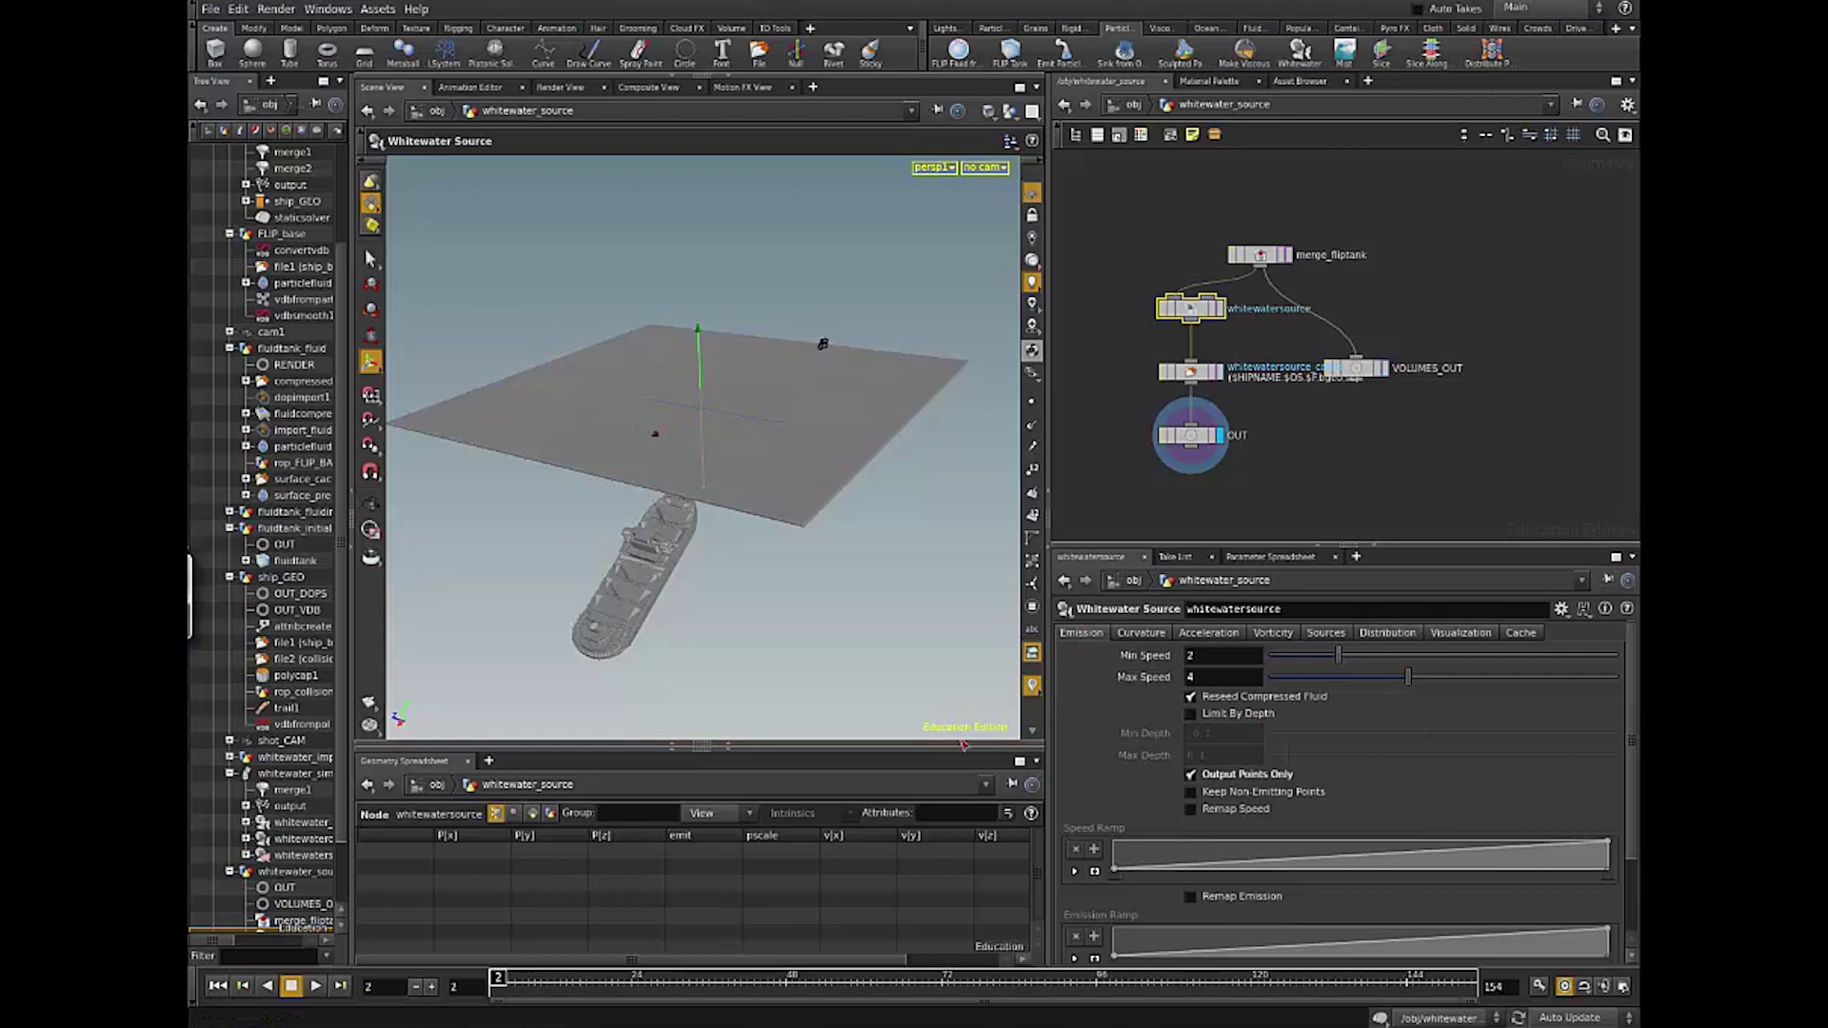
pyautogui.doubleClick(1195, 308)
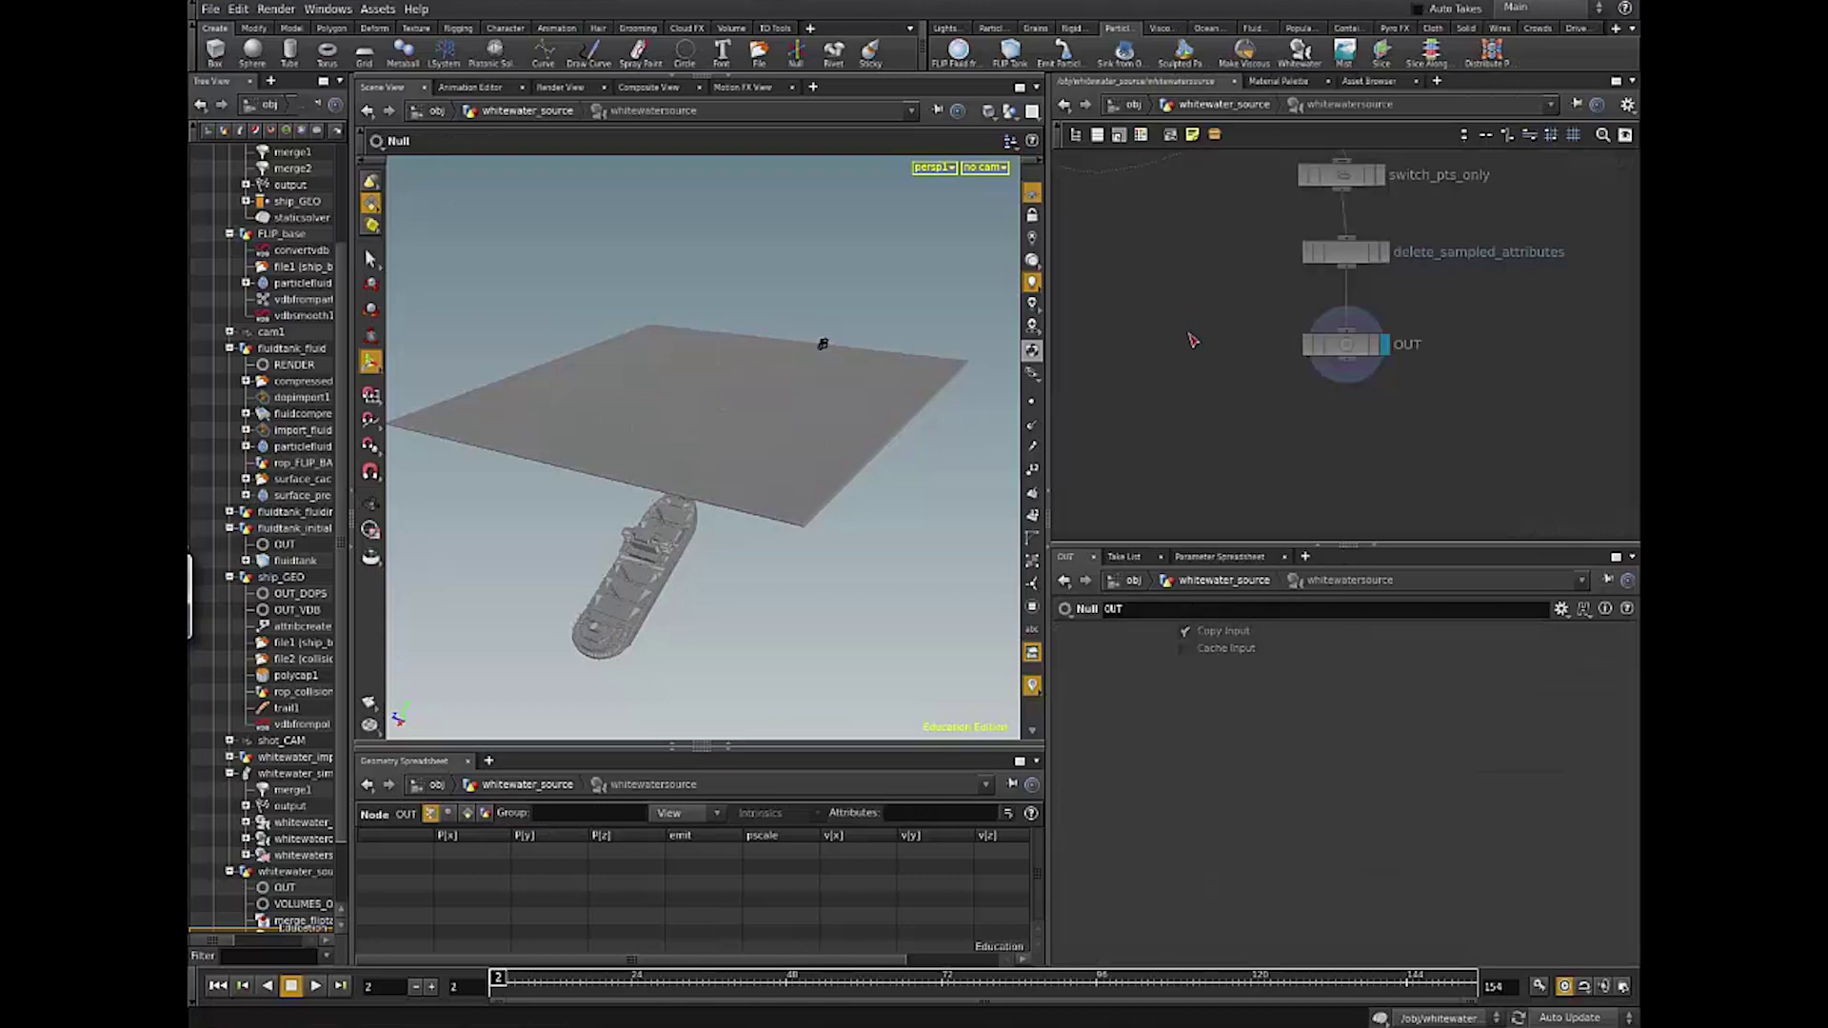
pyautogui.press('u')
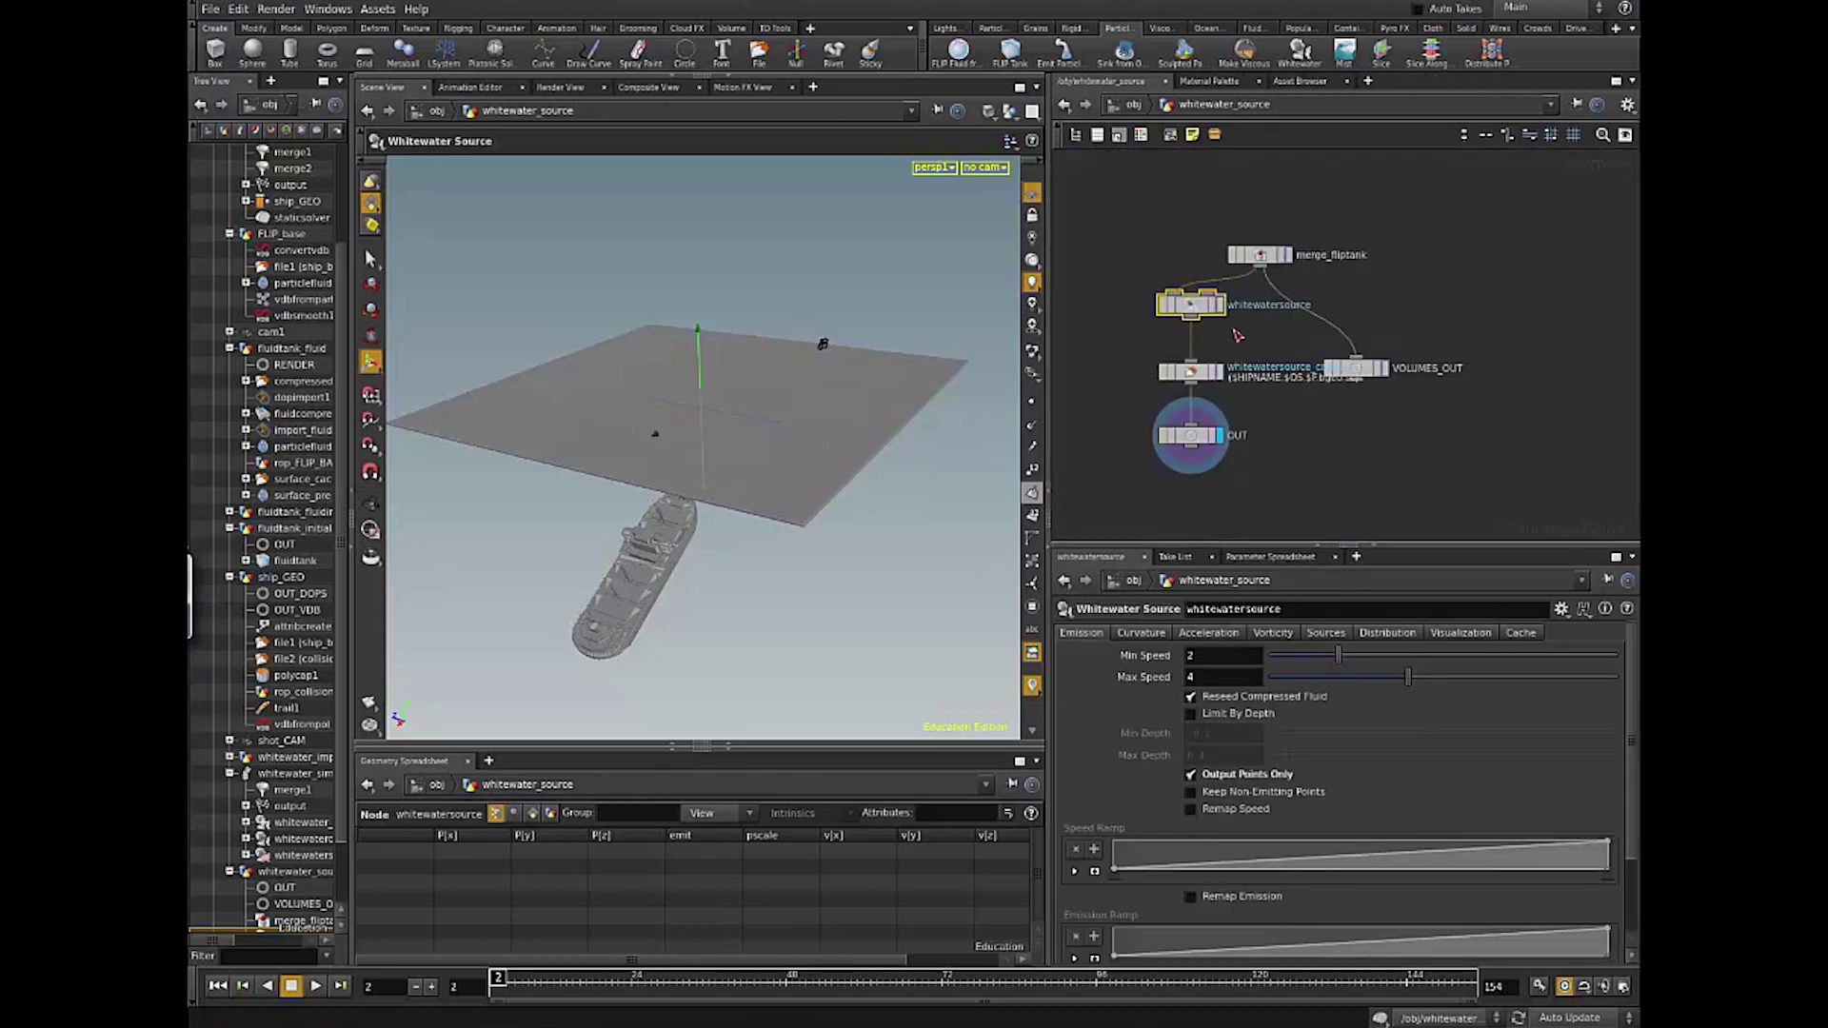
# Step: Spread whitewatersource_cache with its OUT node and VOLUMES_OUT apart, and make VOLUMES_OUT the displayed node
pyautogui.moveTo(1107, 354); pyautogui.dragTo(1130, 422)
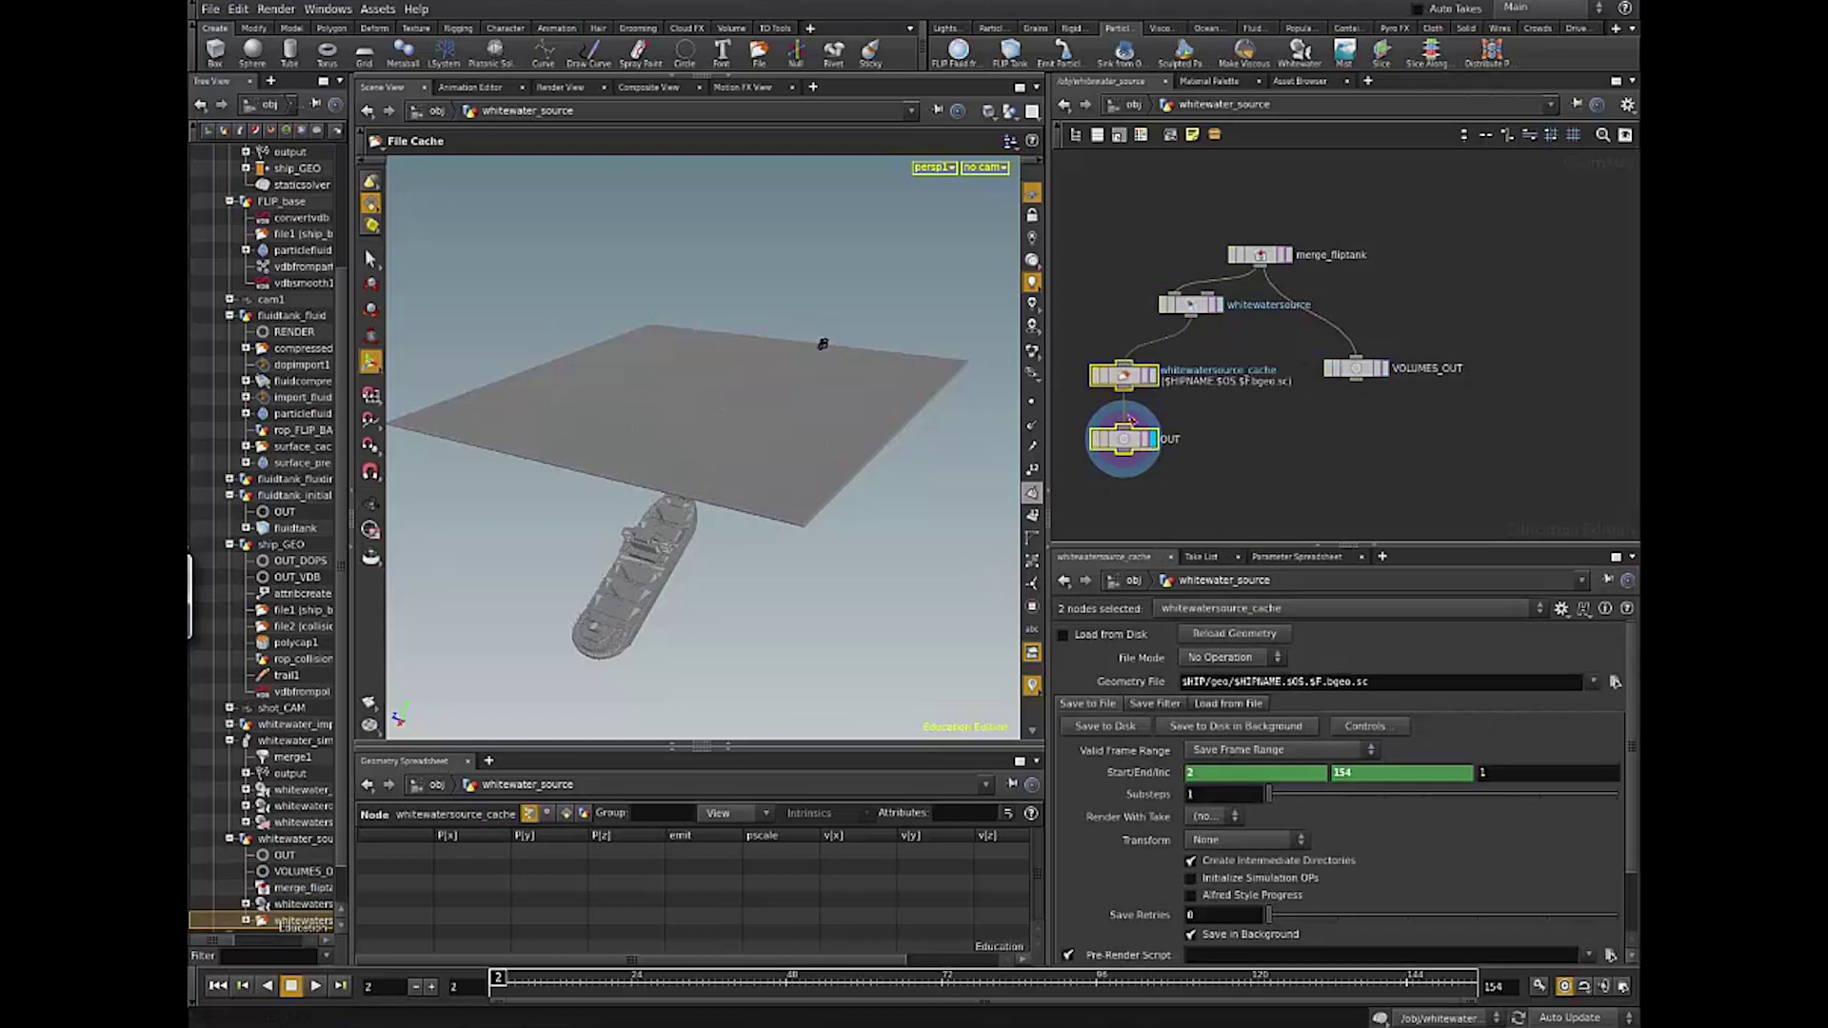
pyautogui.moveTo(1356, 372); pyautogui.dragTo(1398, 349)
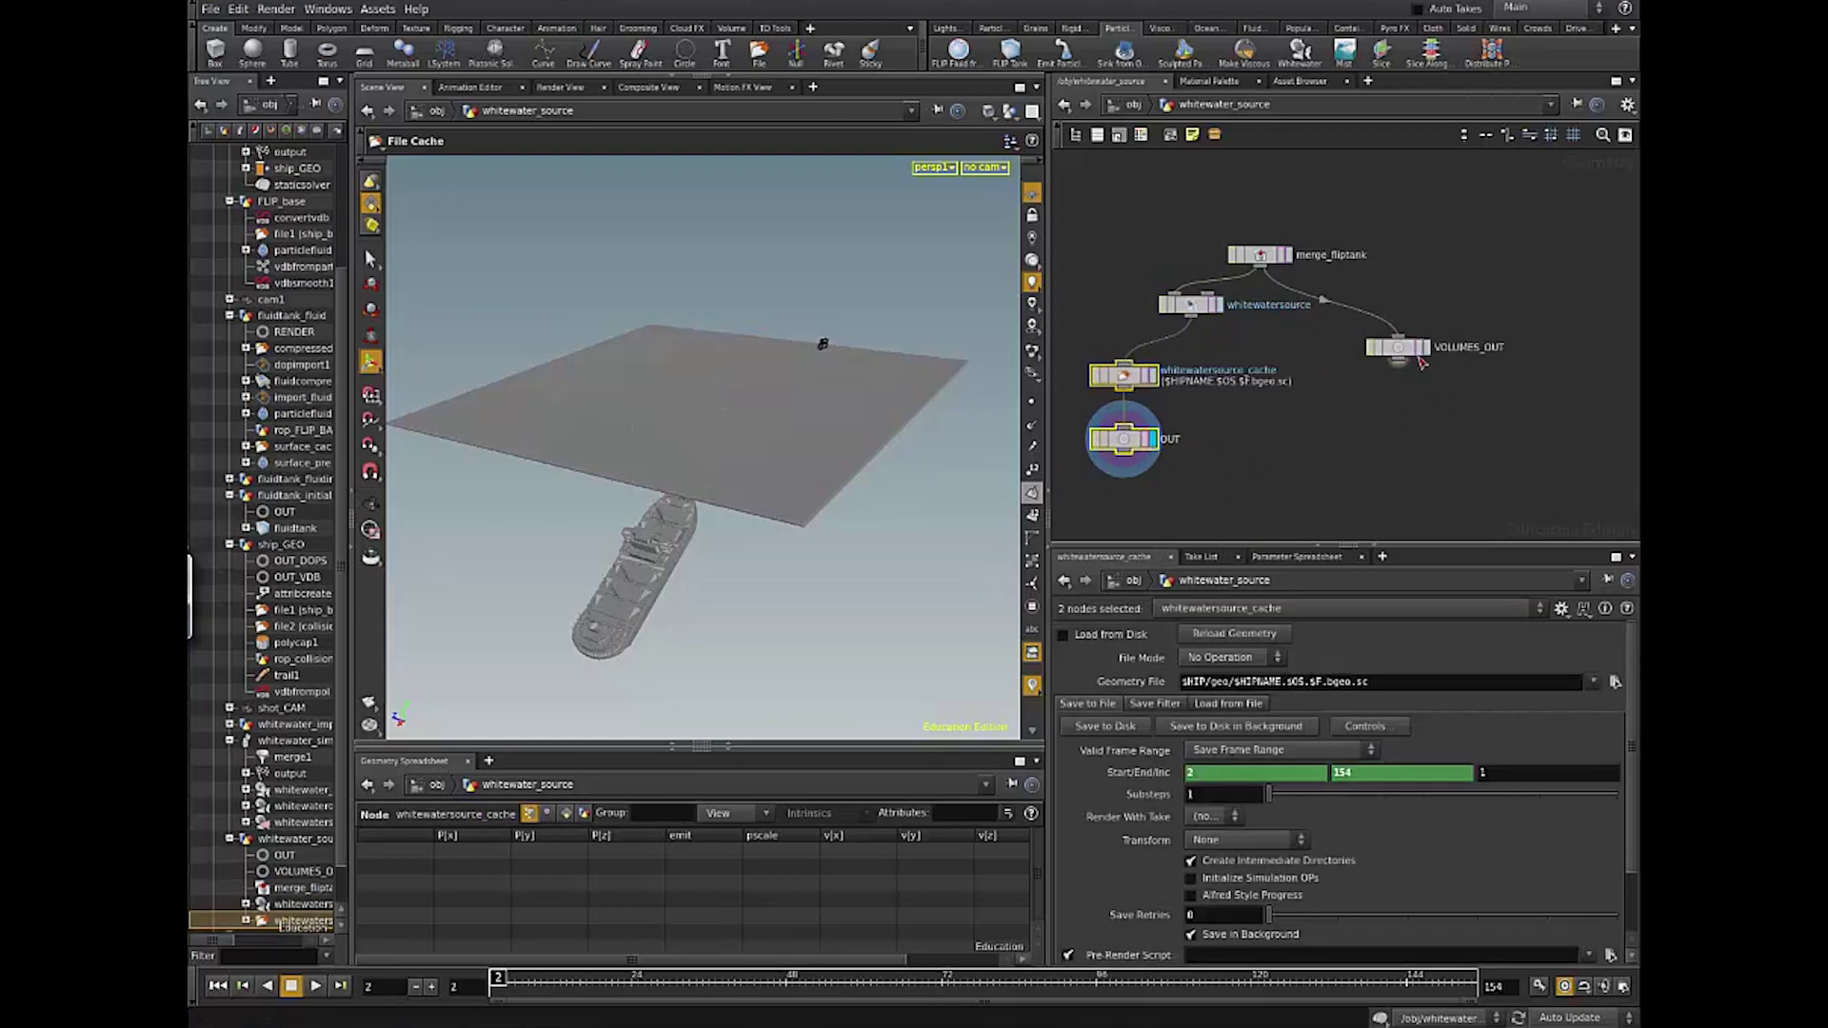
pyautogui.click(1428, 347)
pyautogui.press('s')
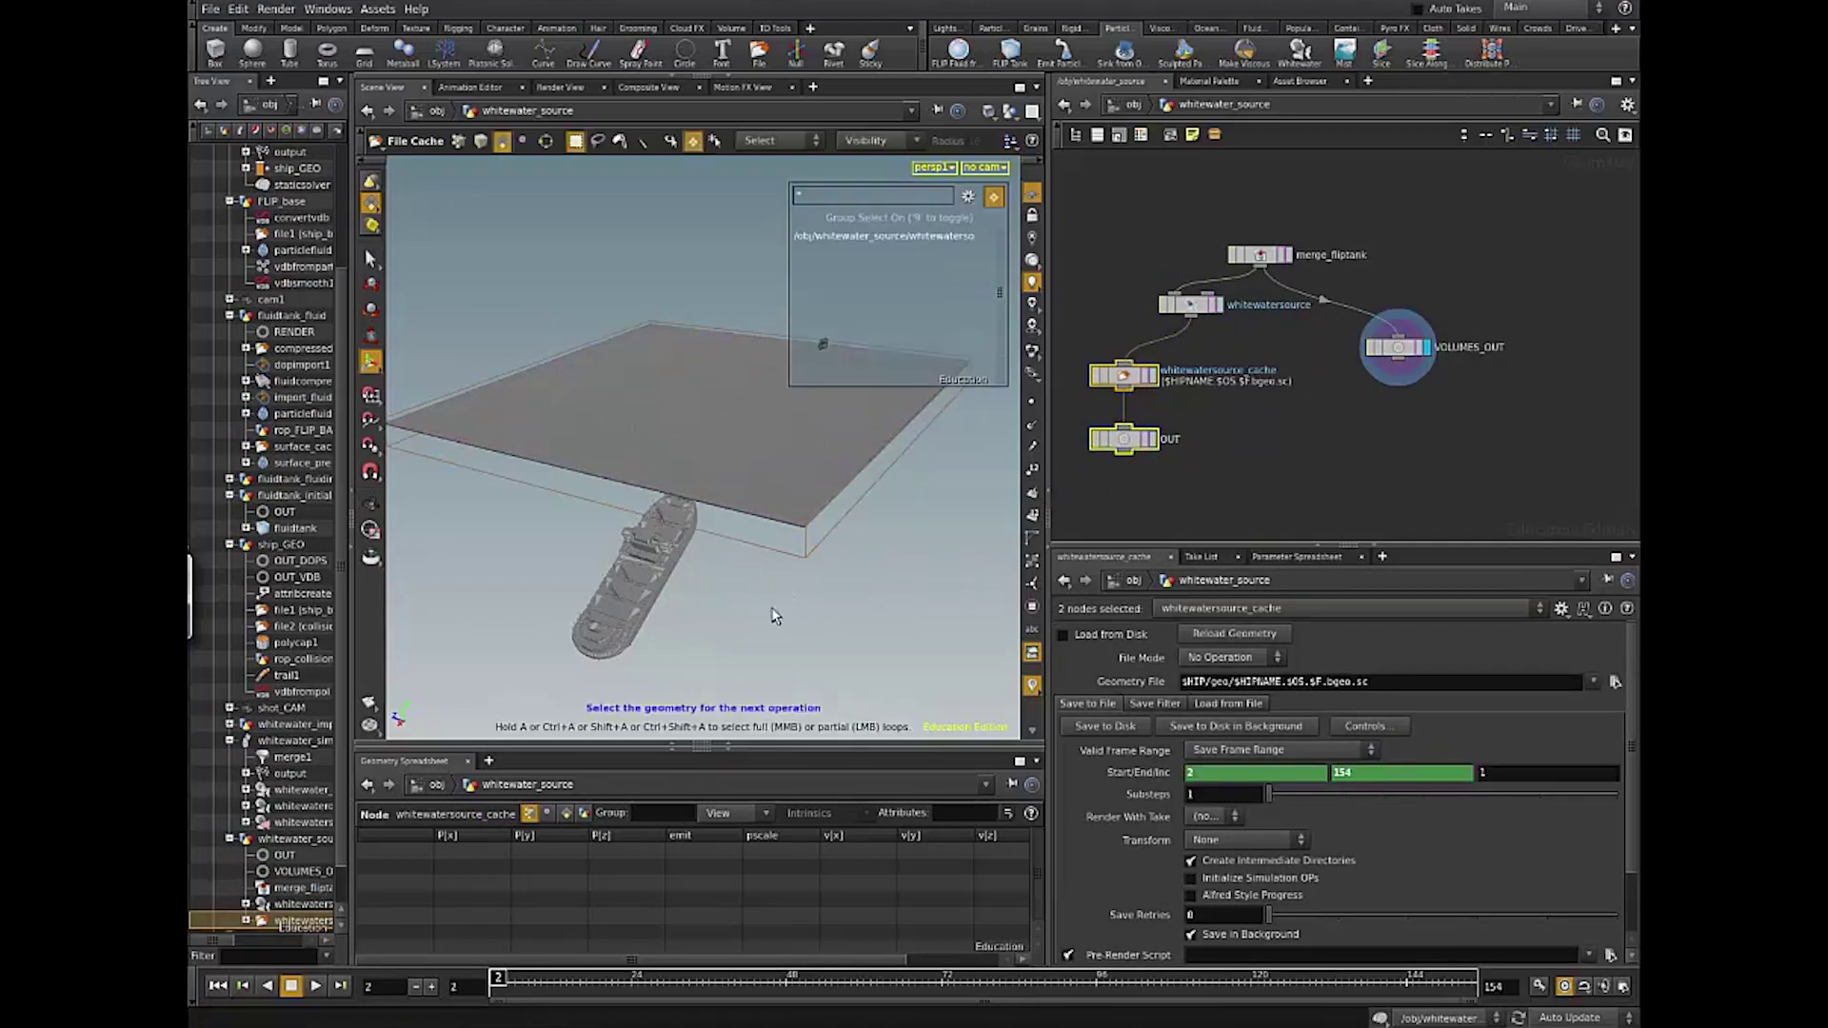
pyautogui.moveTo(548, 983); pyautogui.dragTo(553, 991)
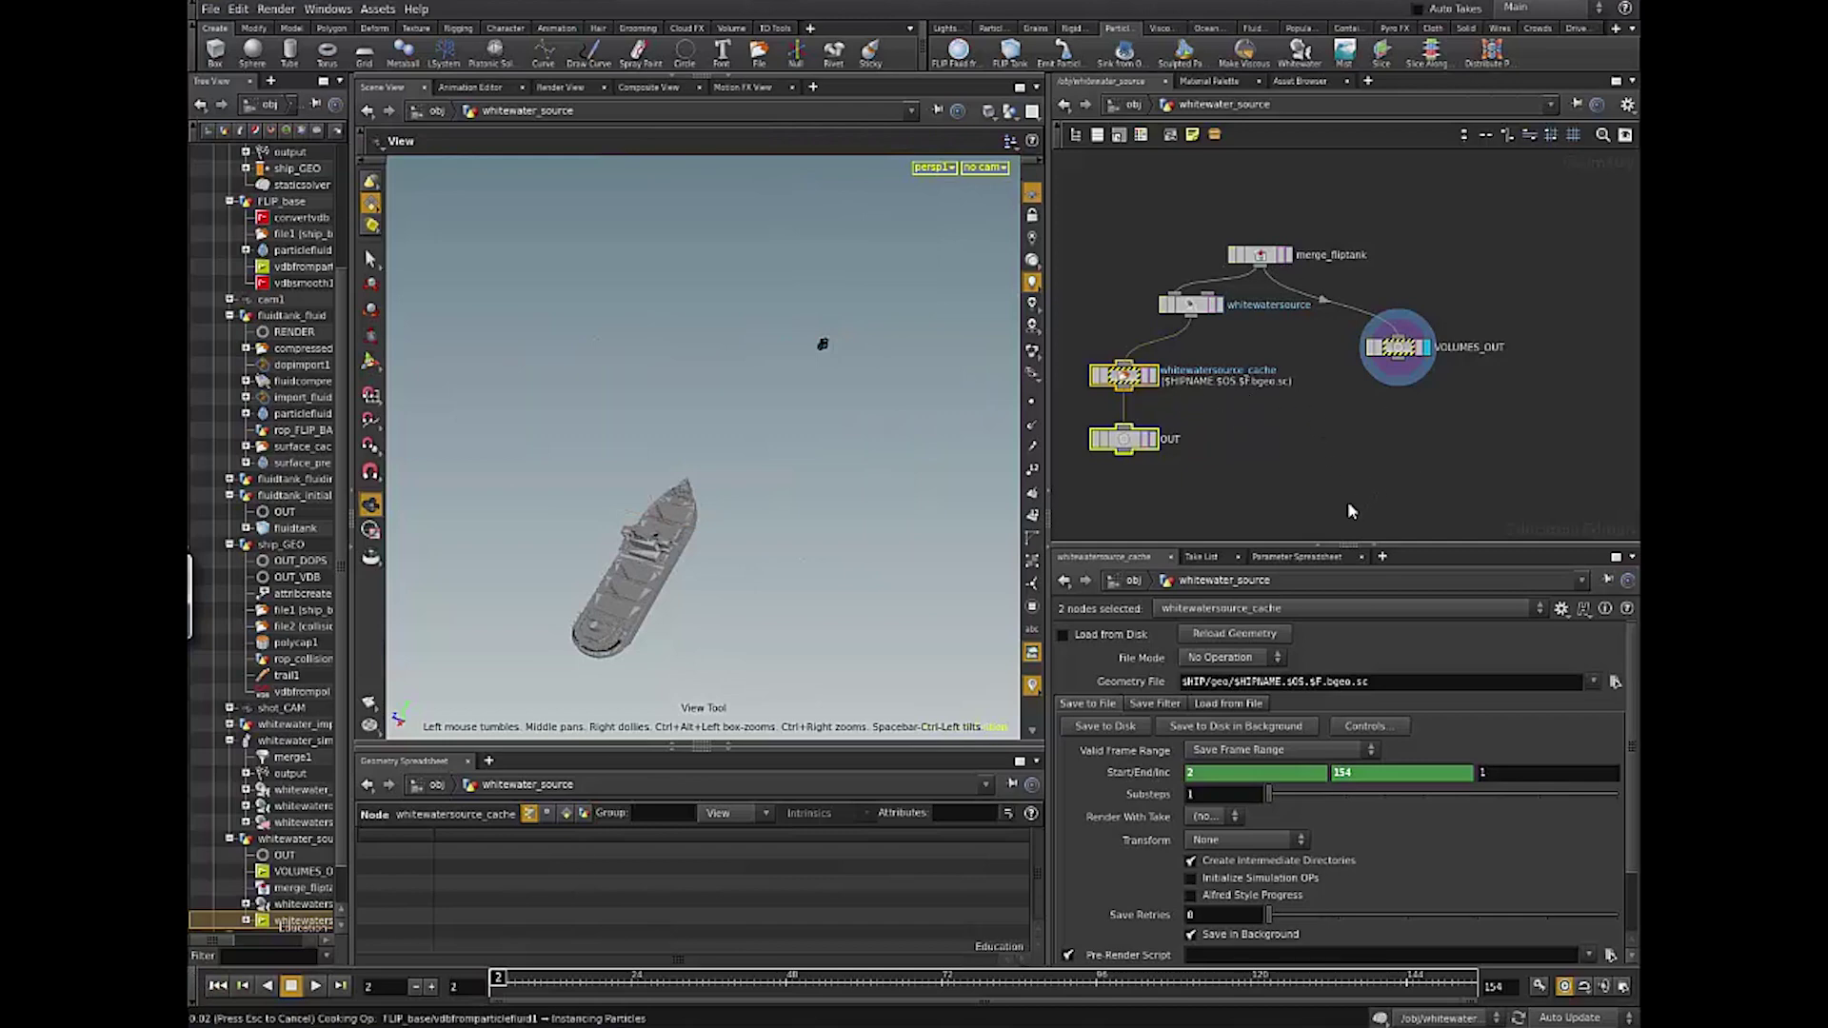
pyautogui.click(1269, 425)
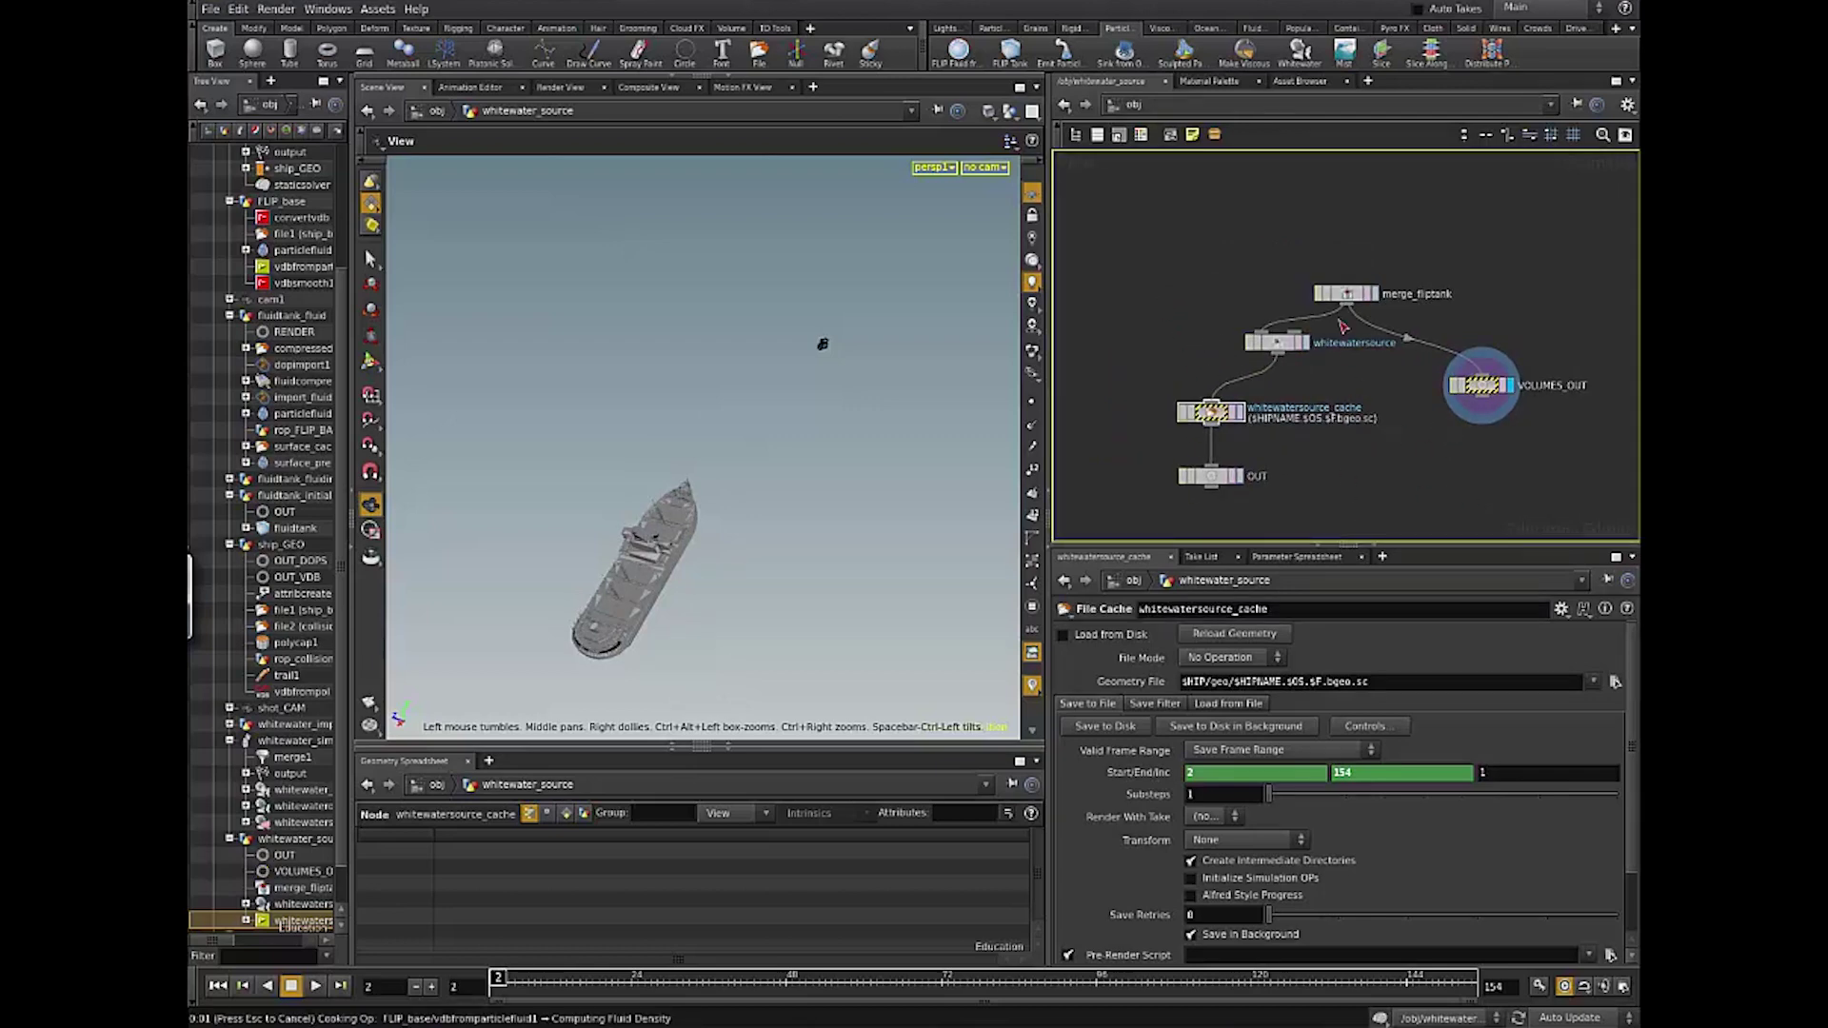
# Step: Inspect the whitewater_import network, including the post-simulation code in attribwrangle1, and return to object level
pyautogui.press('u')
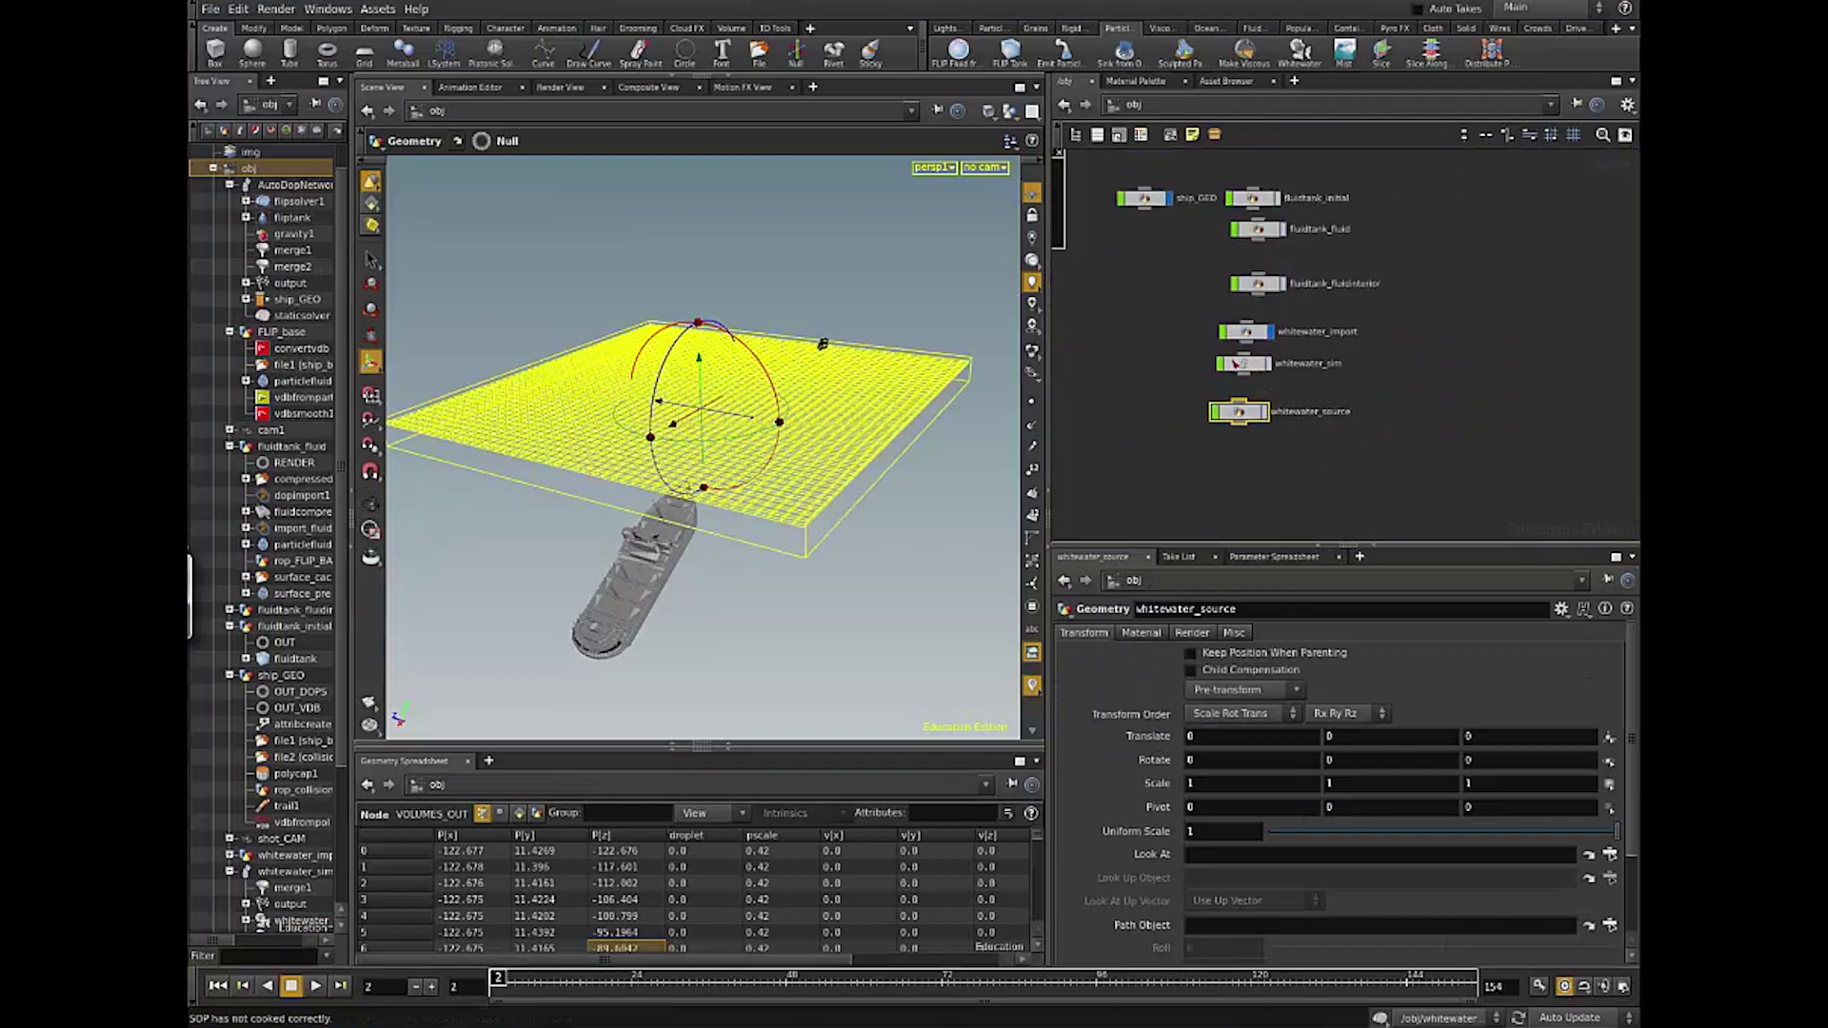
pyautogui.click(1249, 333)
pyautogui.doubleClick(1249, 333)
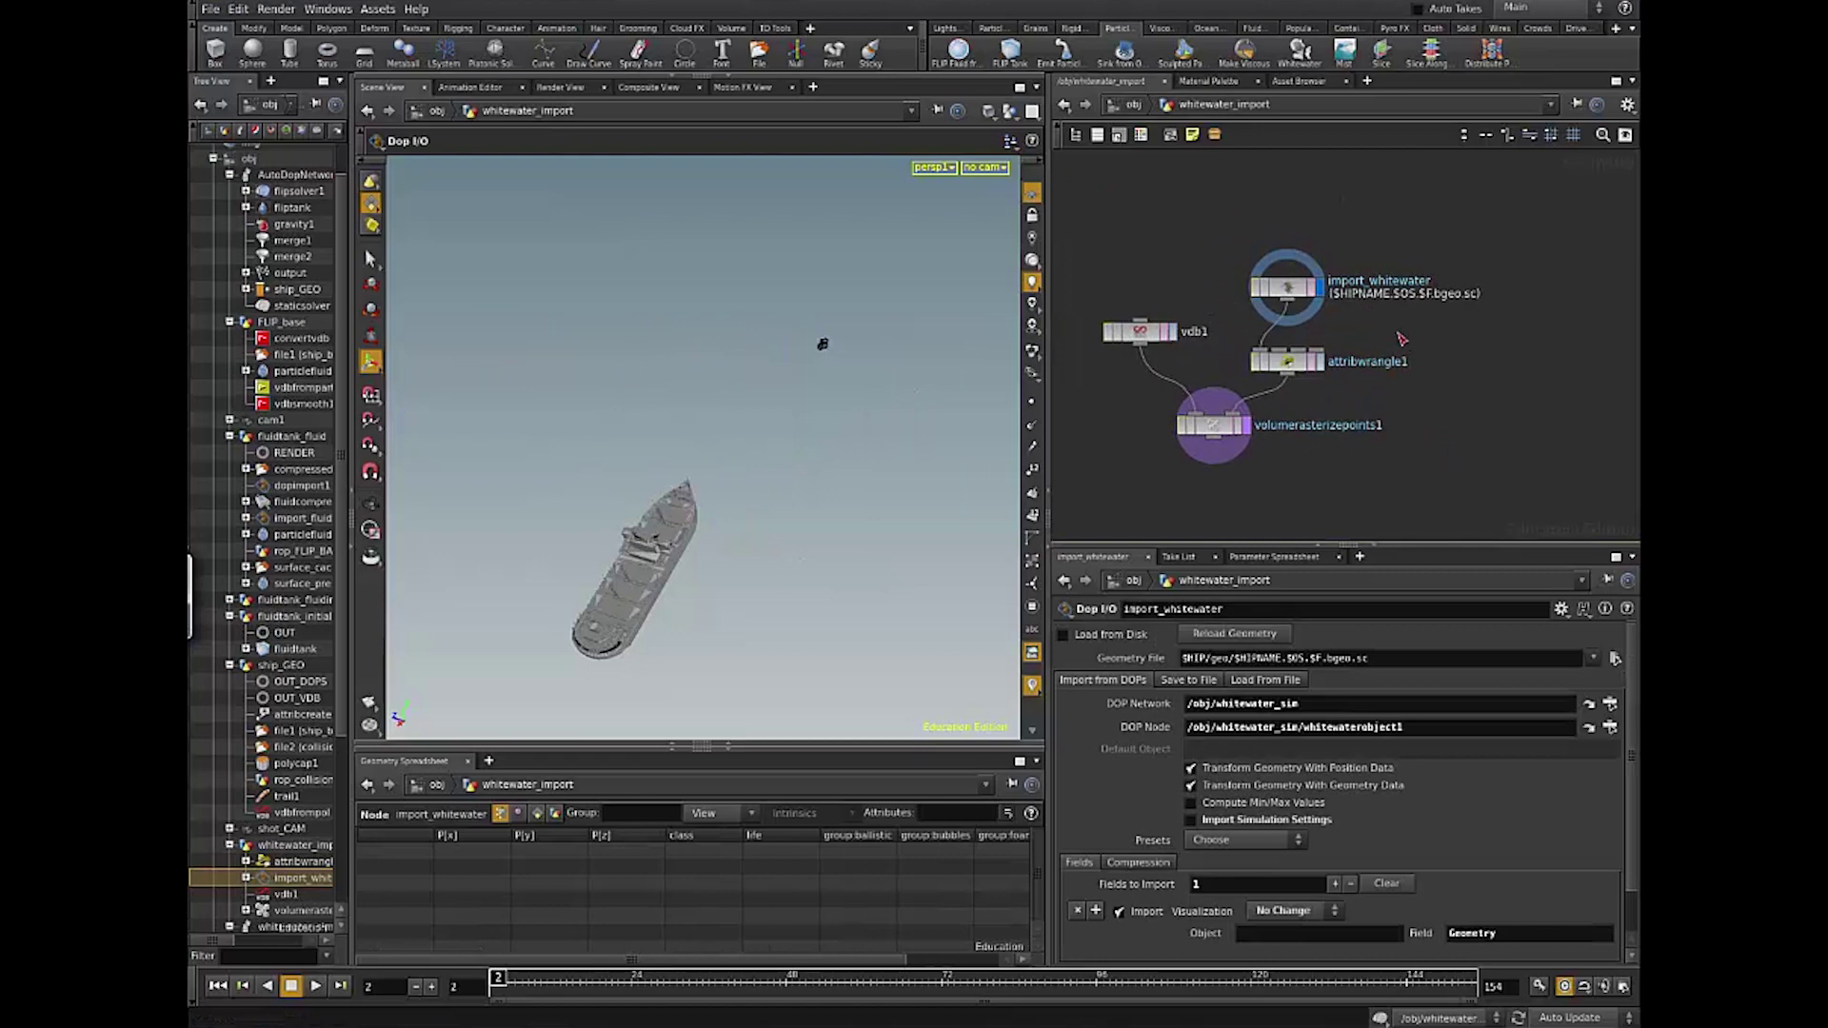
pyautogui.click(1286, 361)
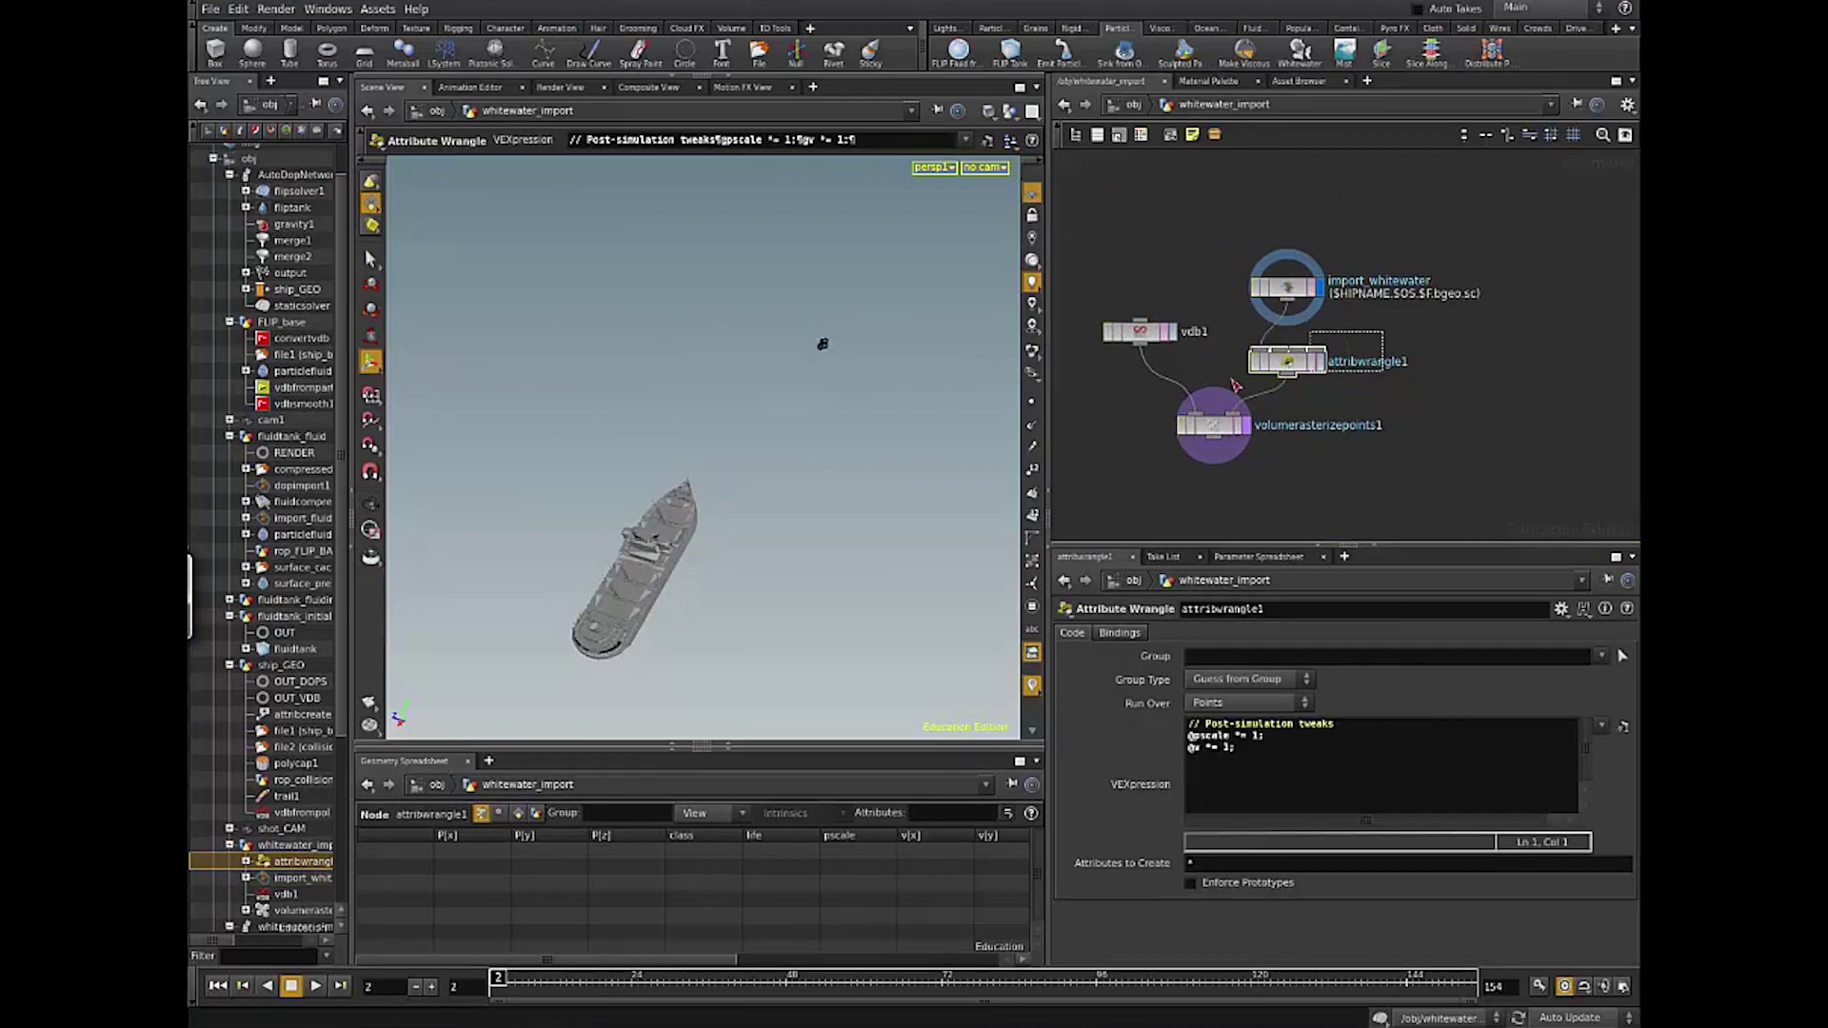
pyautogui.press('u')
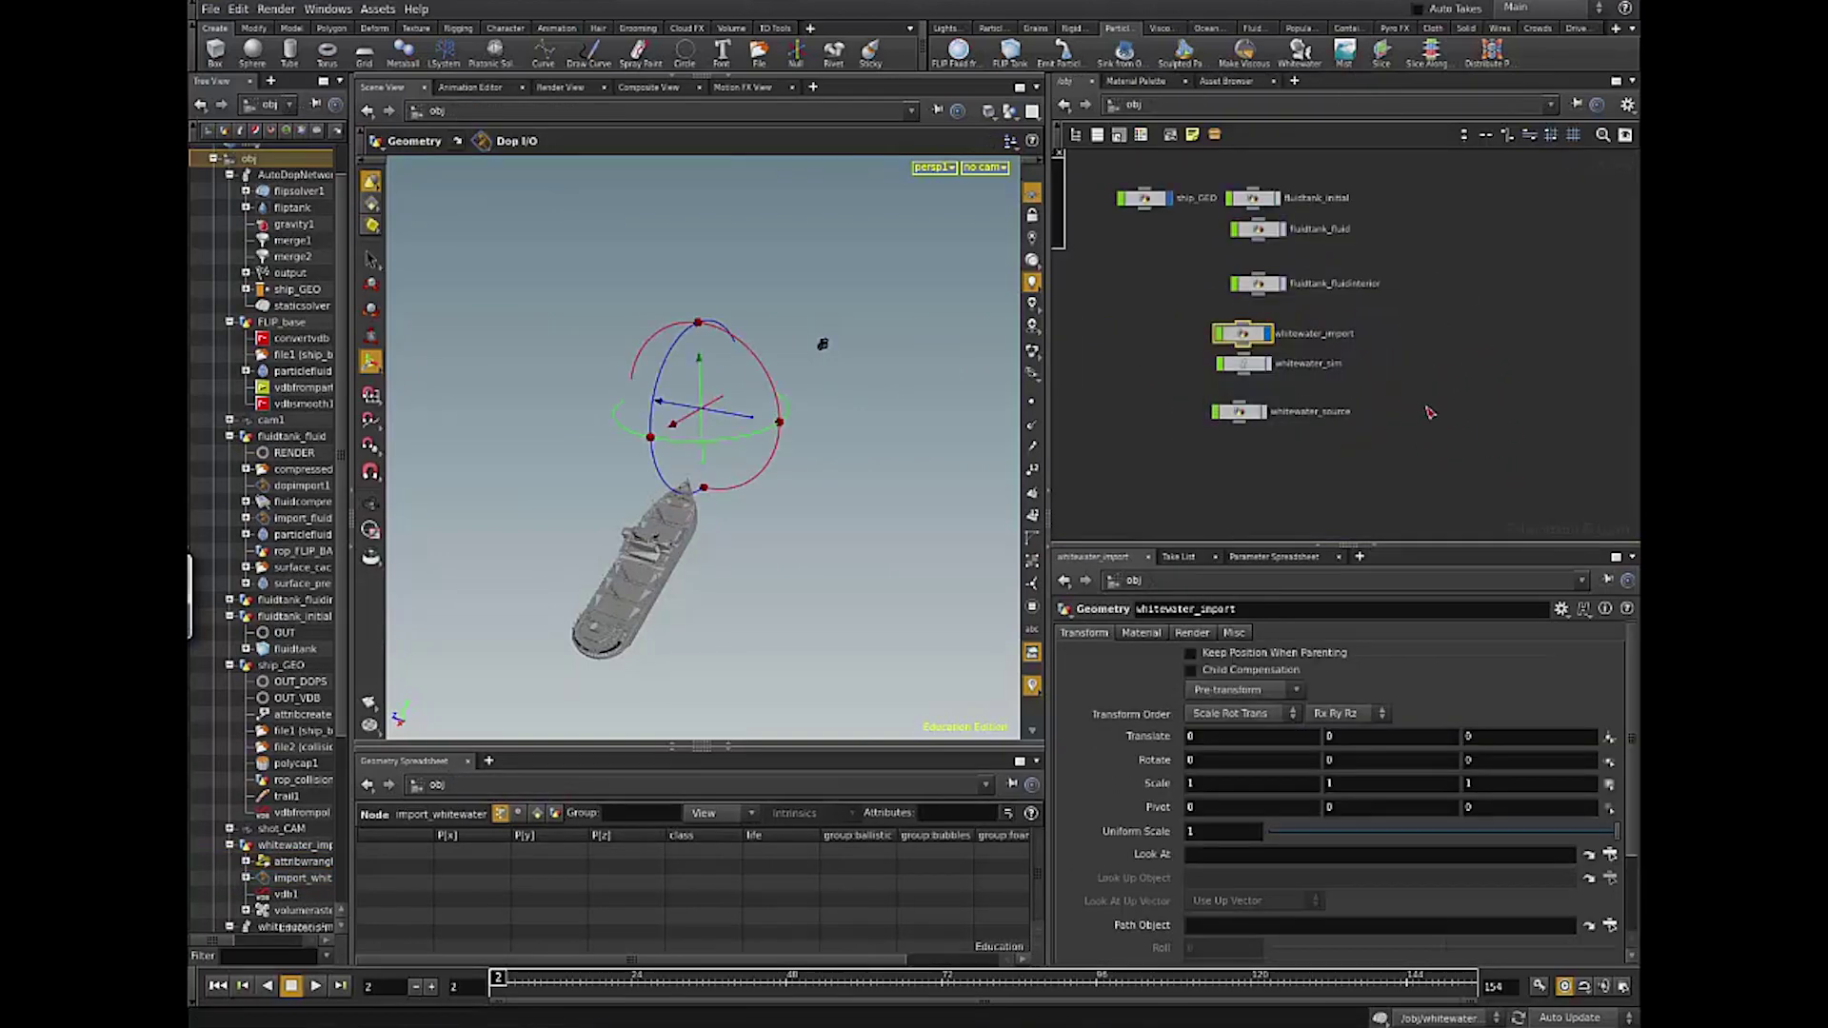
# Step: Inside whitewater_sim, move whitewaterobject1 closer to whitewatersolver1 and show its velocity guide settings
pyautogui.doubleClick(1269, 341)
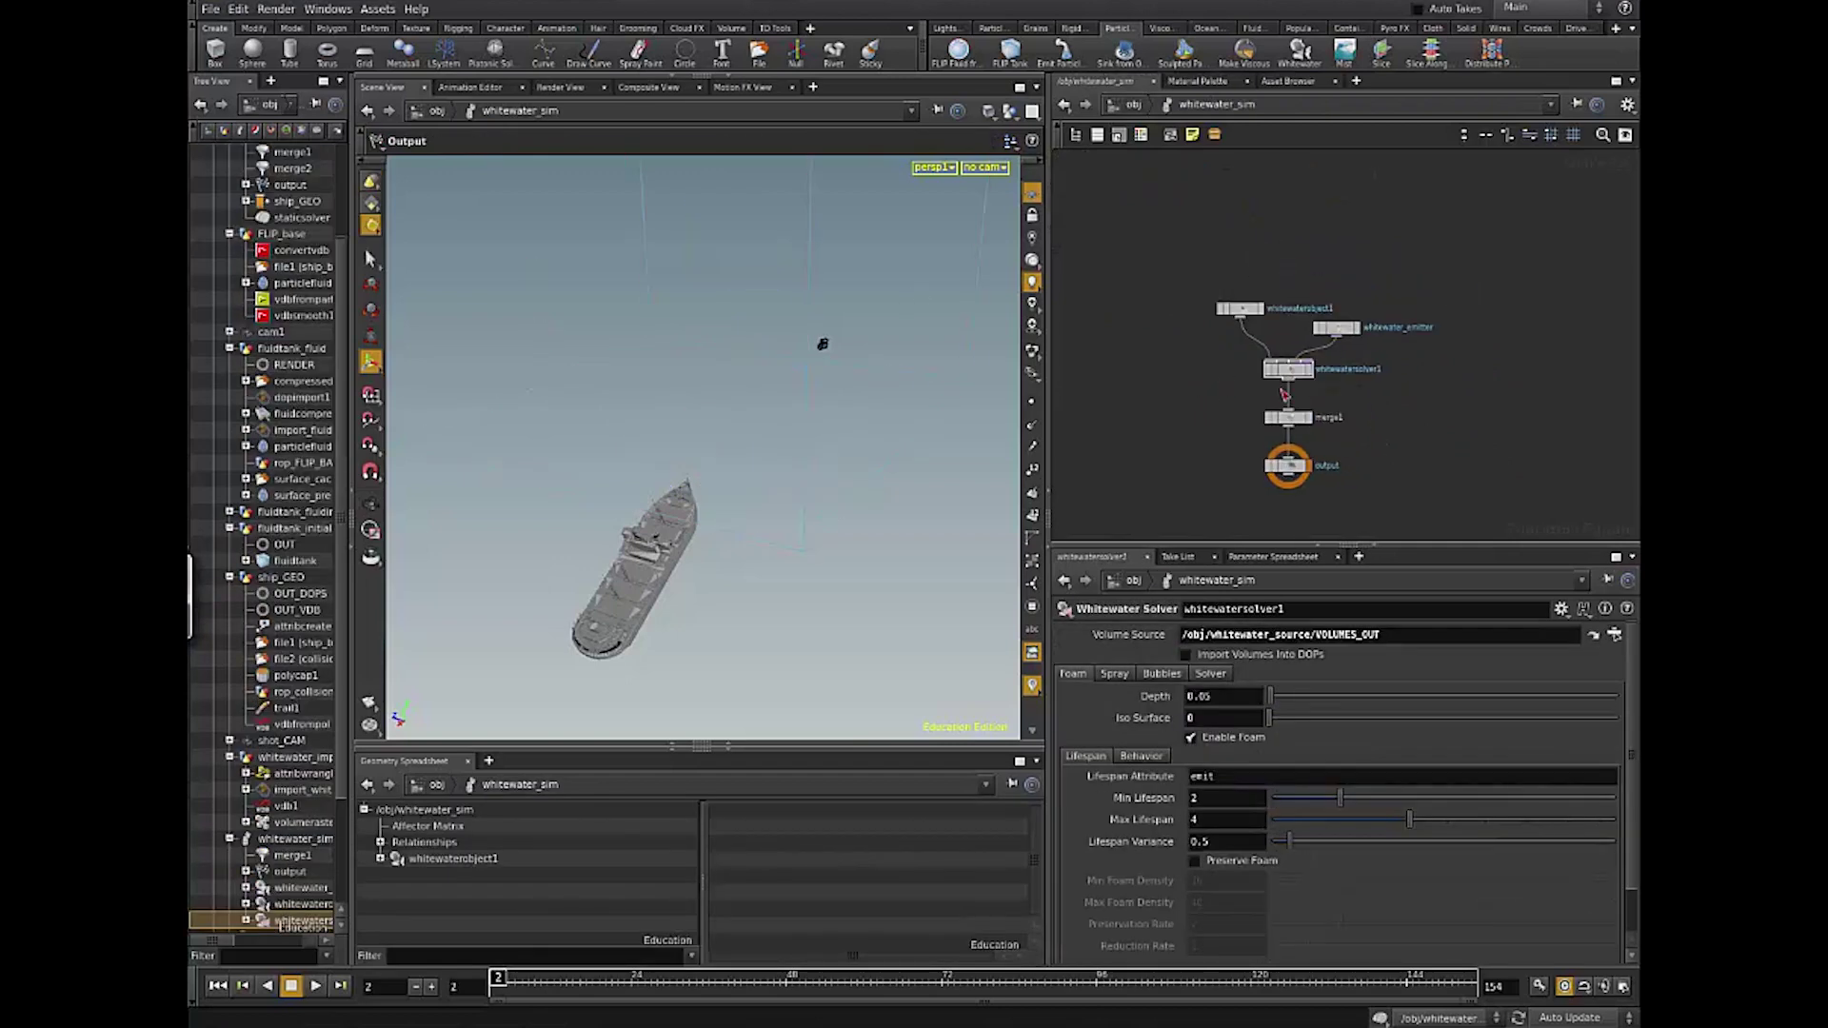
pyautogui.moveTo(1253, 370); pyautogui.dragTo(1253, 380)
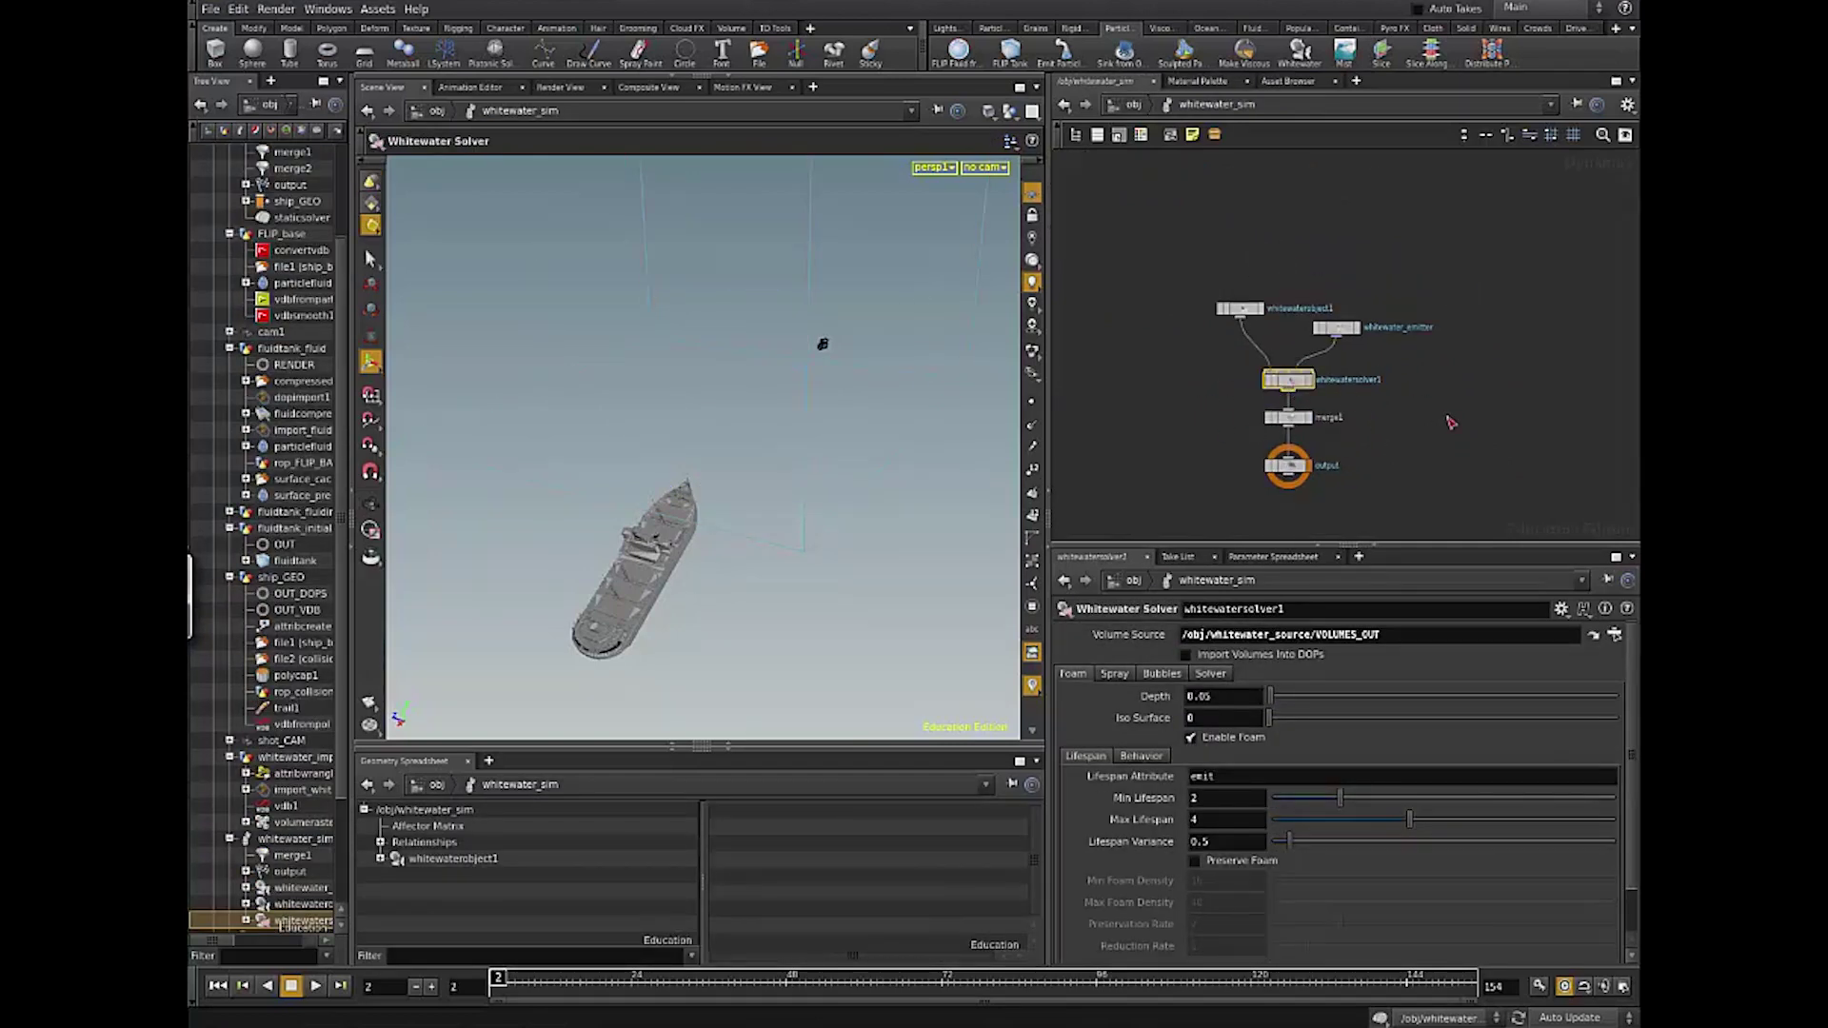
pyautogui.scroll(3, 1419, 411)
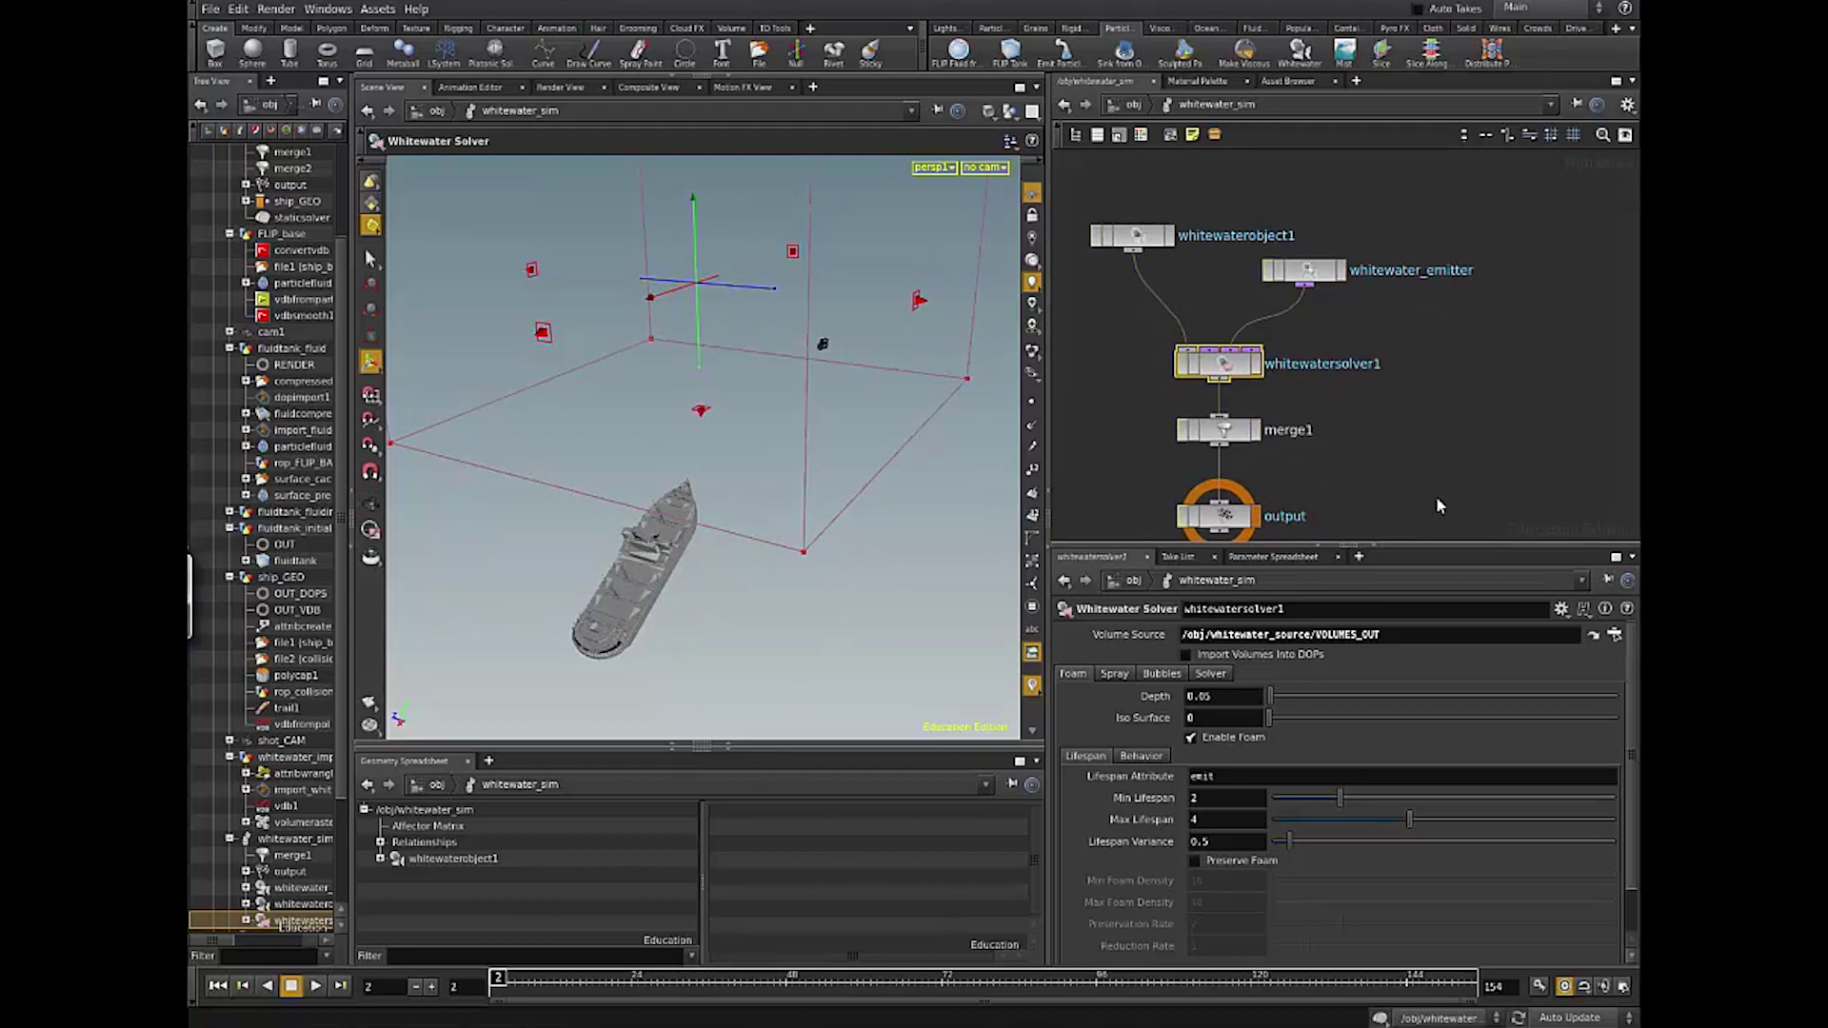
pyautogui.scroll(2, 1143, 335)
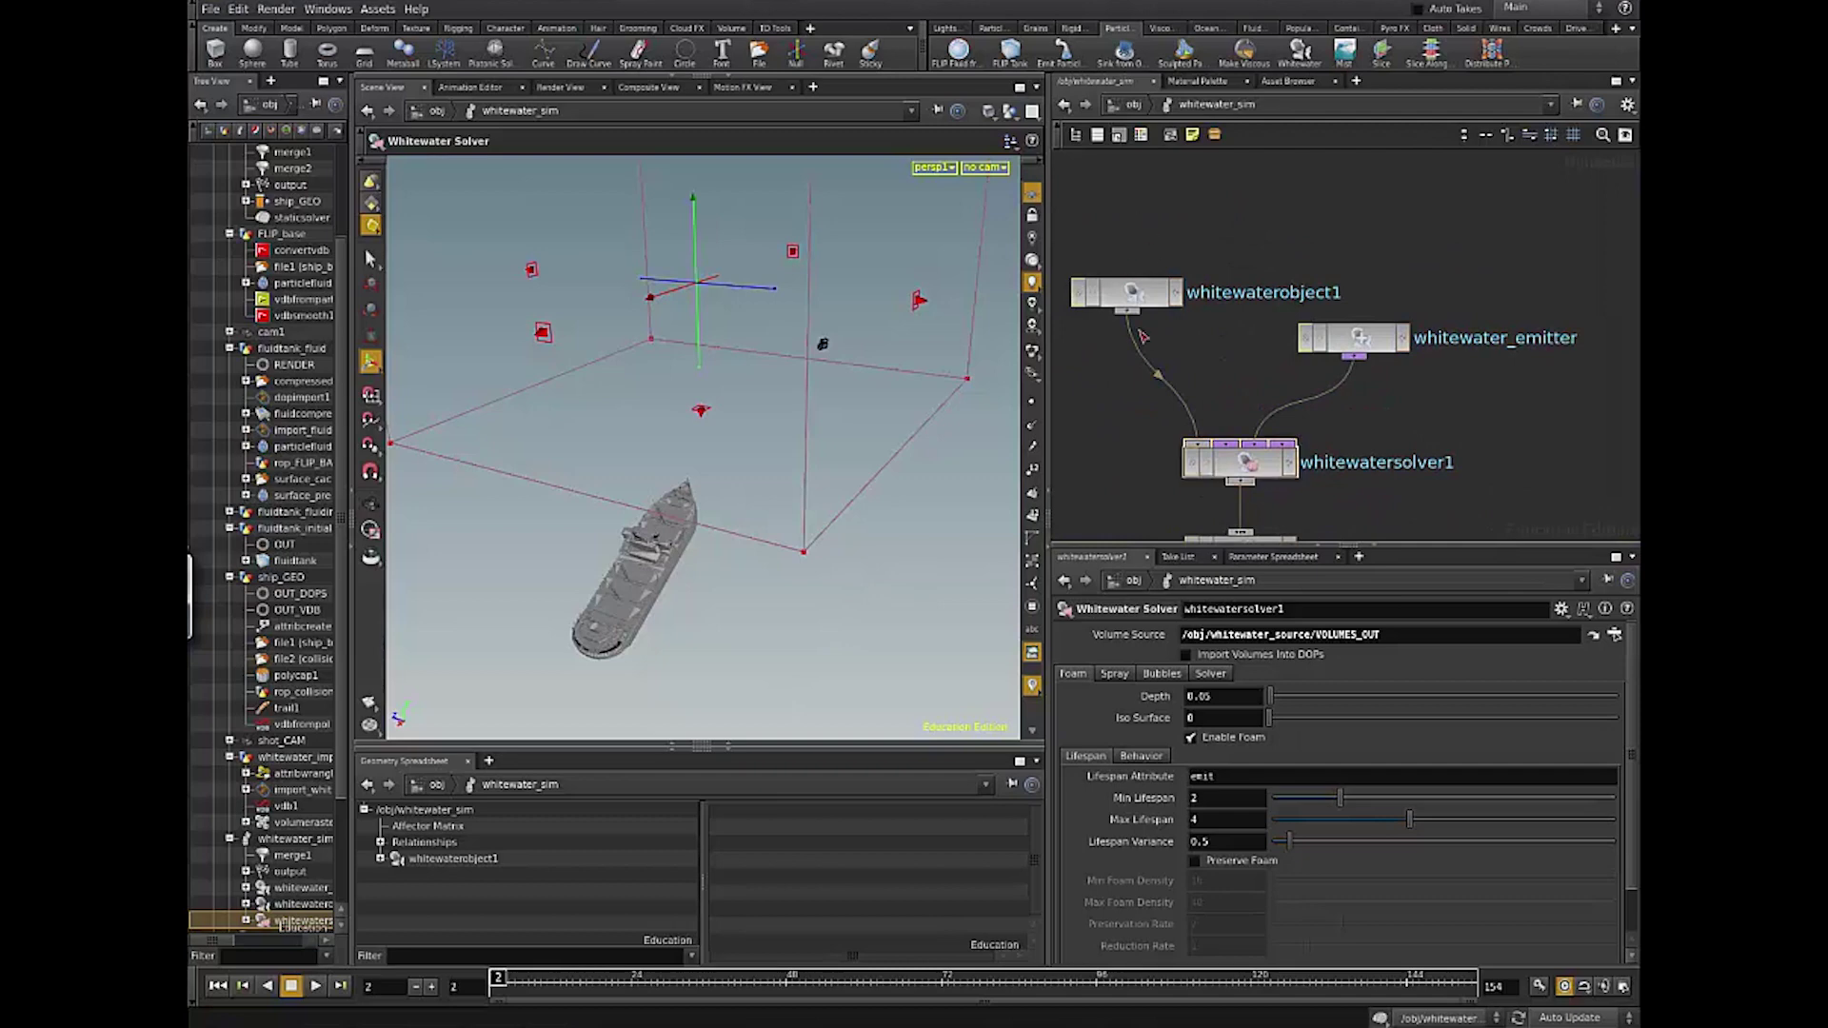
pyautogui.moveTo(1128, 293); pyautogui.dragTo(1114, 372)
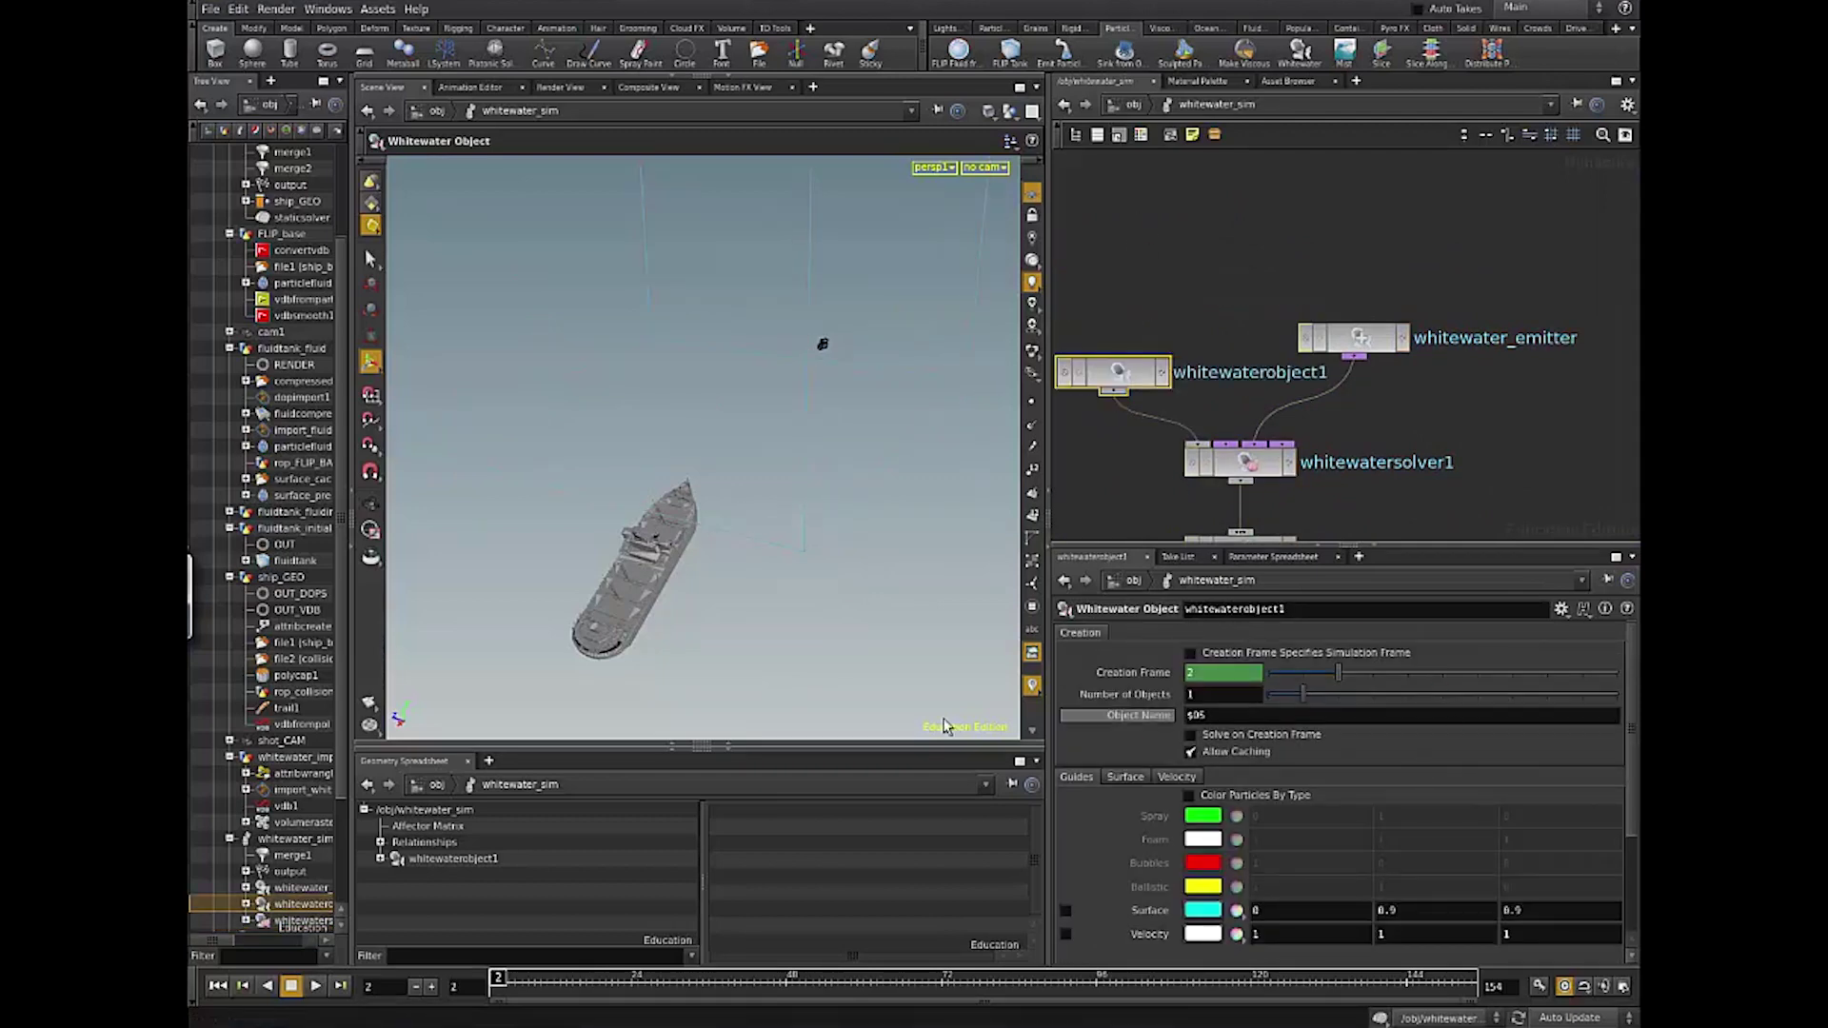
pyautogui.click(1125, 777)
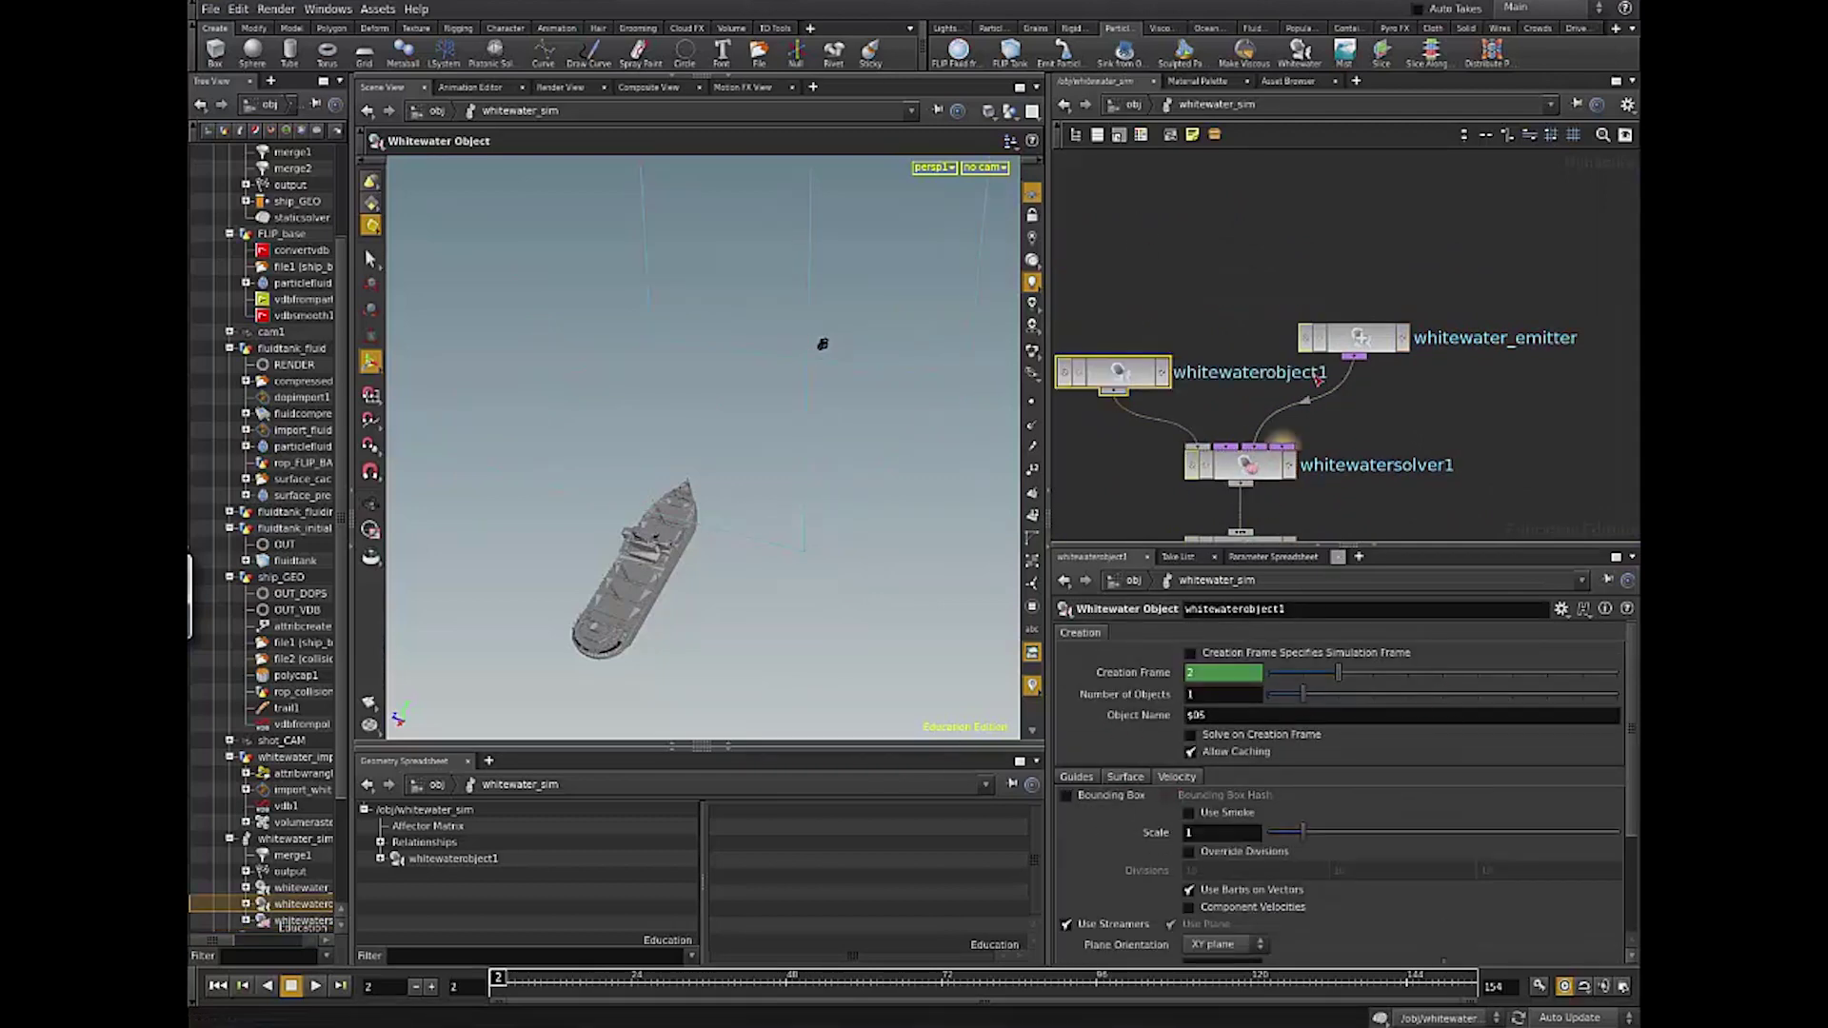
# Step: Check the Source SOP path of whitewater_emitter and the Volume Source path of whitewatersolver1
pyautogui.moveTo(1313, 338); pyautogui.dragTo(1318, 342)
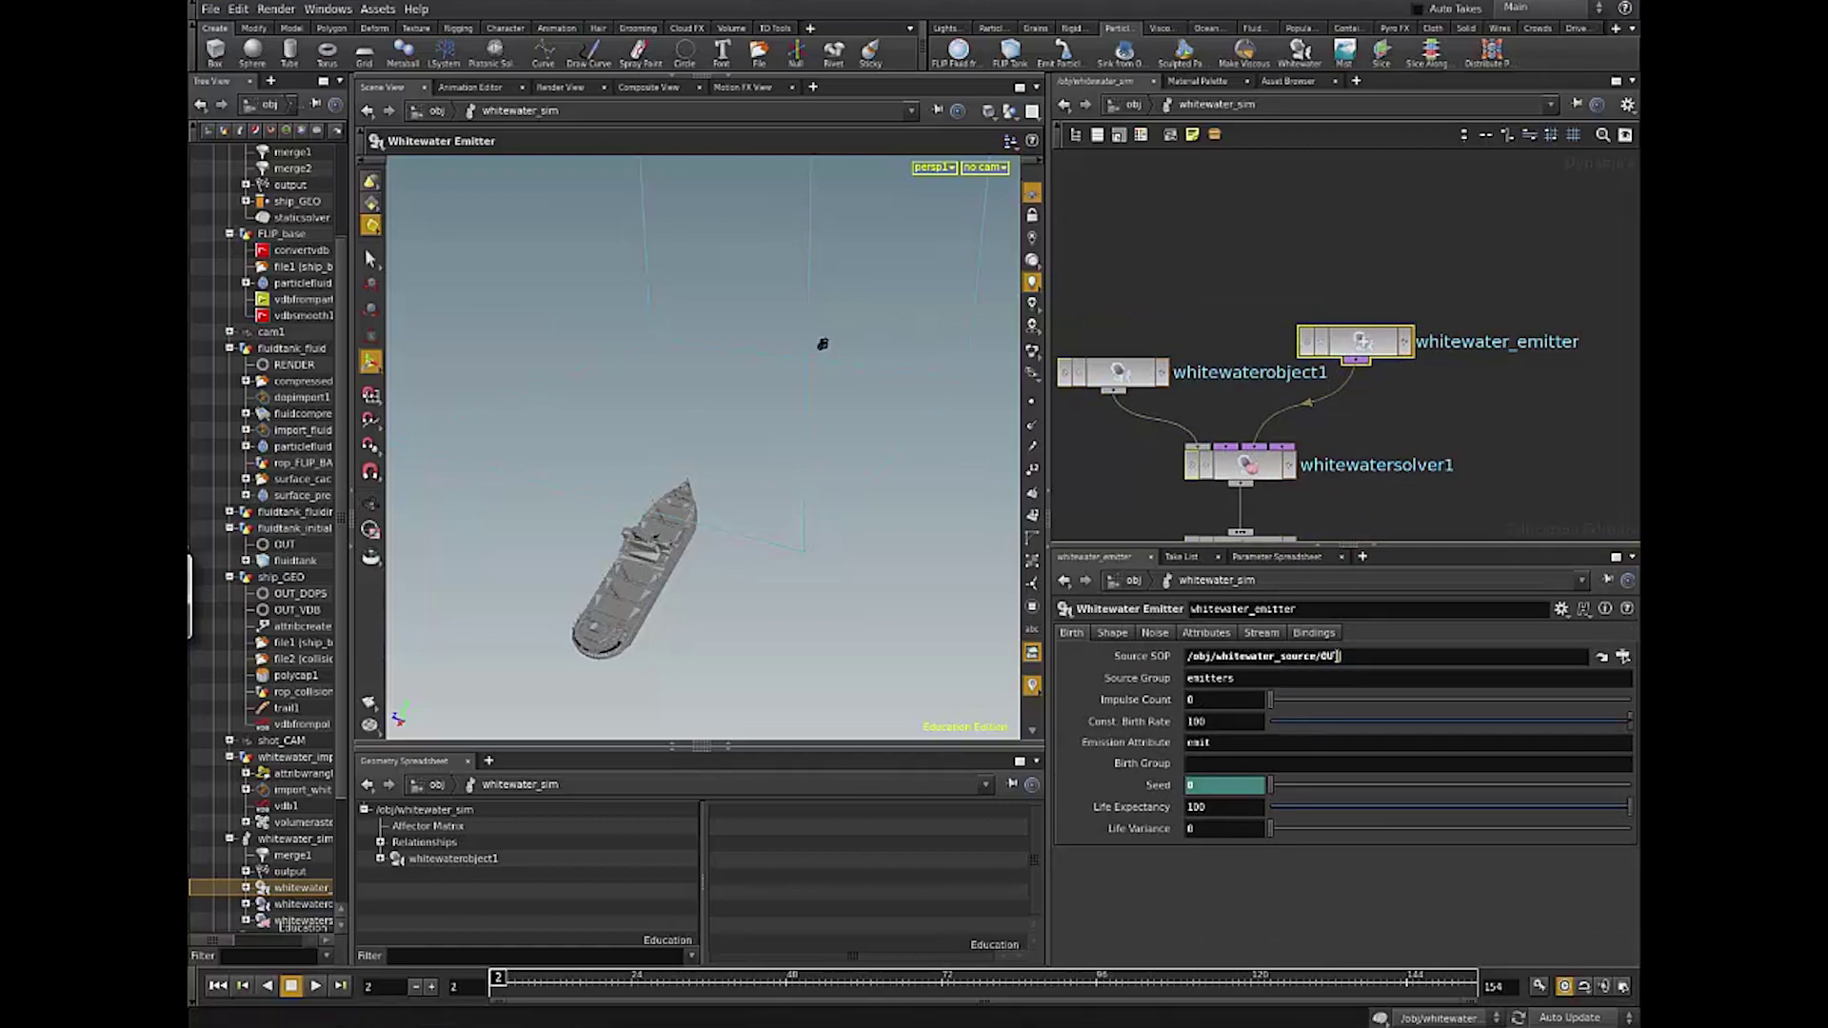
pyautogui.moveTo(1340, 657); pyautogui.dragTo(1309, 657)
pyautogui.click(1322, 657)
pyautogui.scroll(-1, 1400, 481)
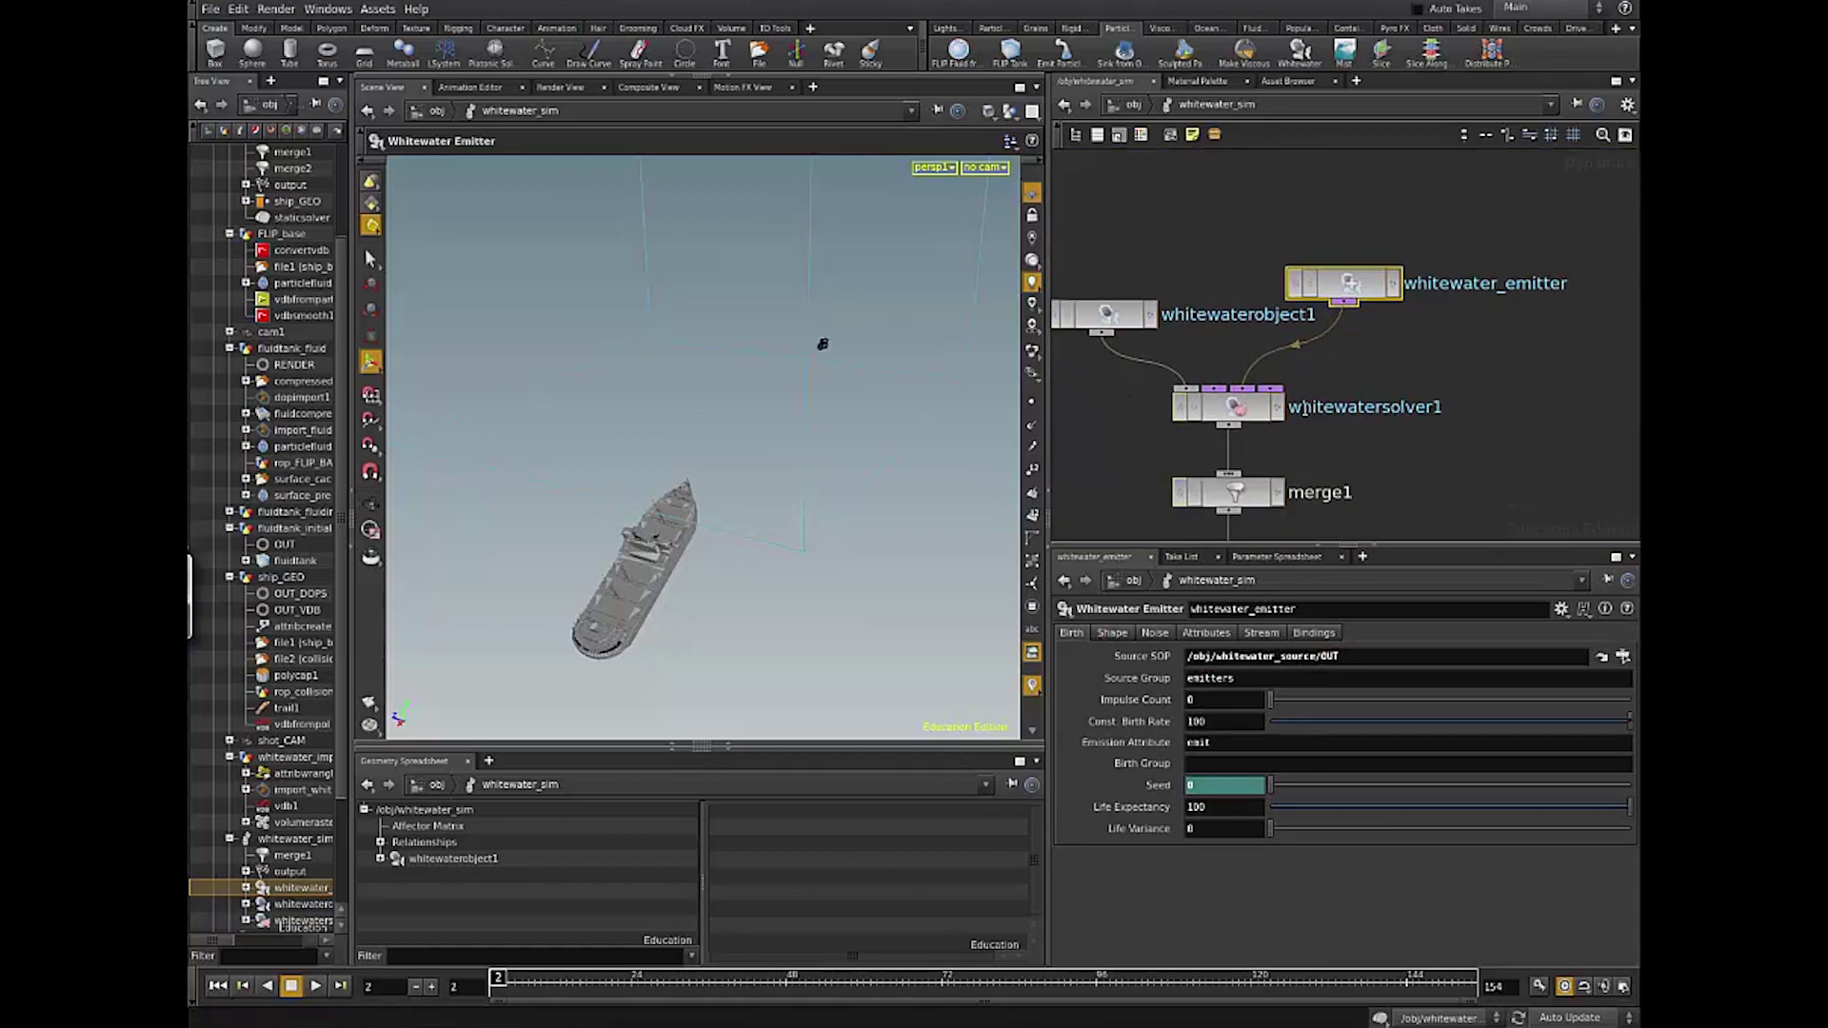
pyautogui.click(1304, 408)
pyautogui.scroll(-2, 1345, 472)
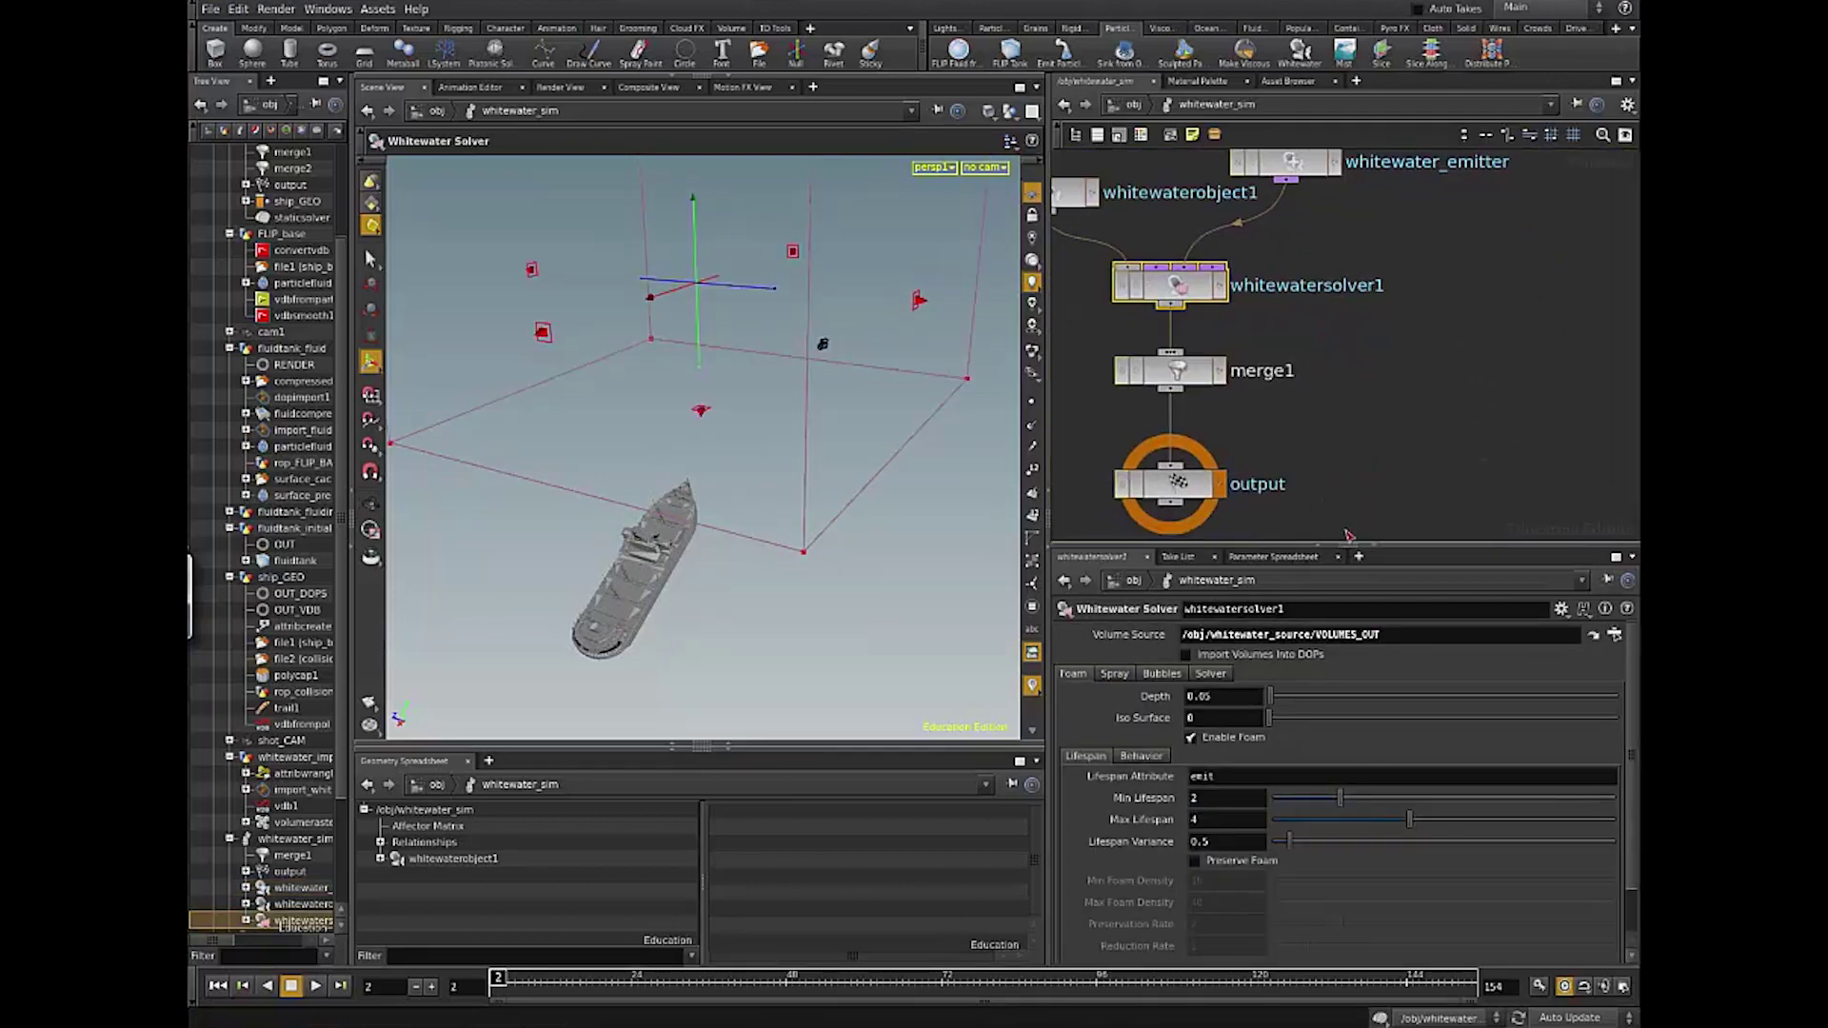
# Step: Reposition merge1 and output together below and aside from whitewatersolver1 in the whitewater_sim network
pyautogui.press('u')
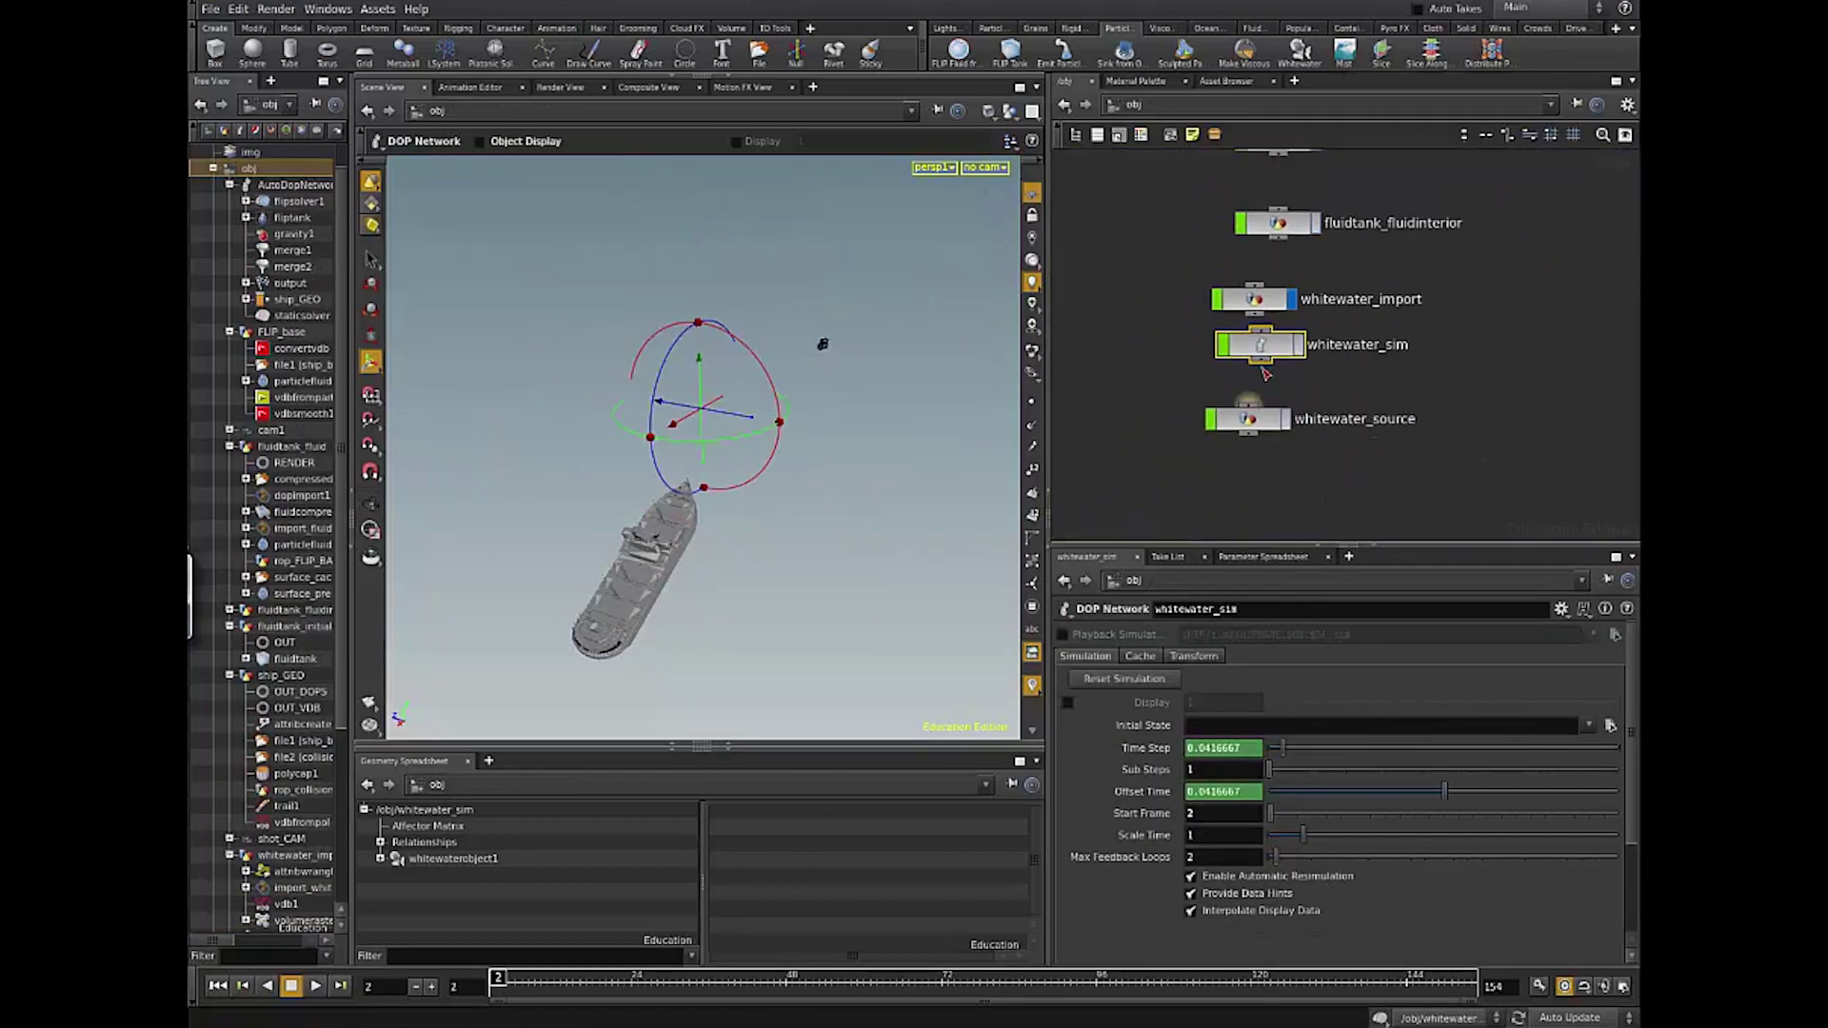
pyautogui.press('i')
pyautogui.scroll(-3, 1277, 415)
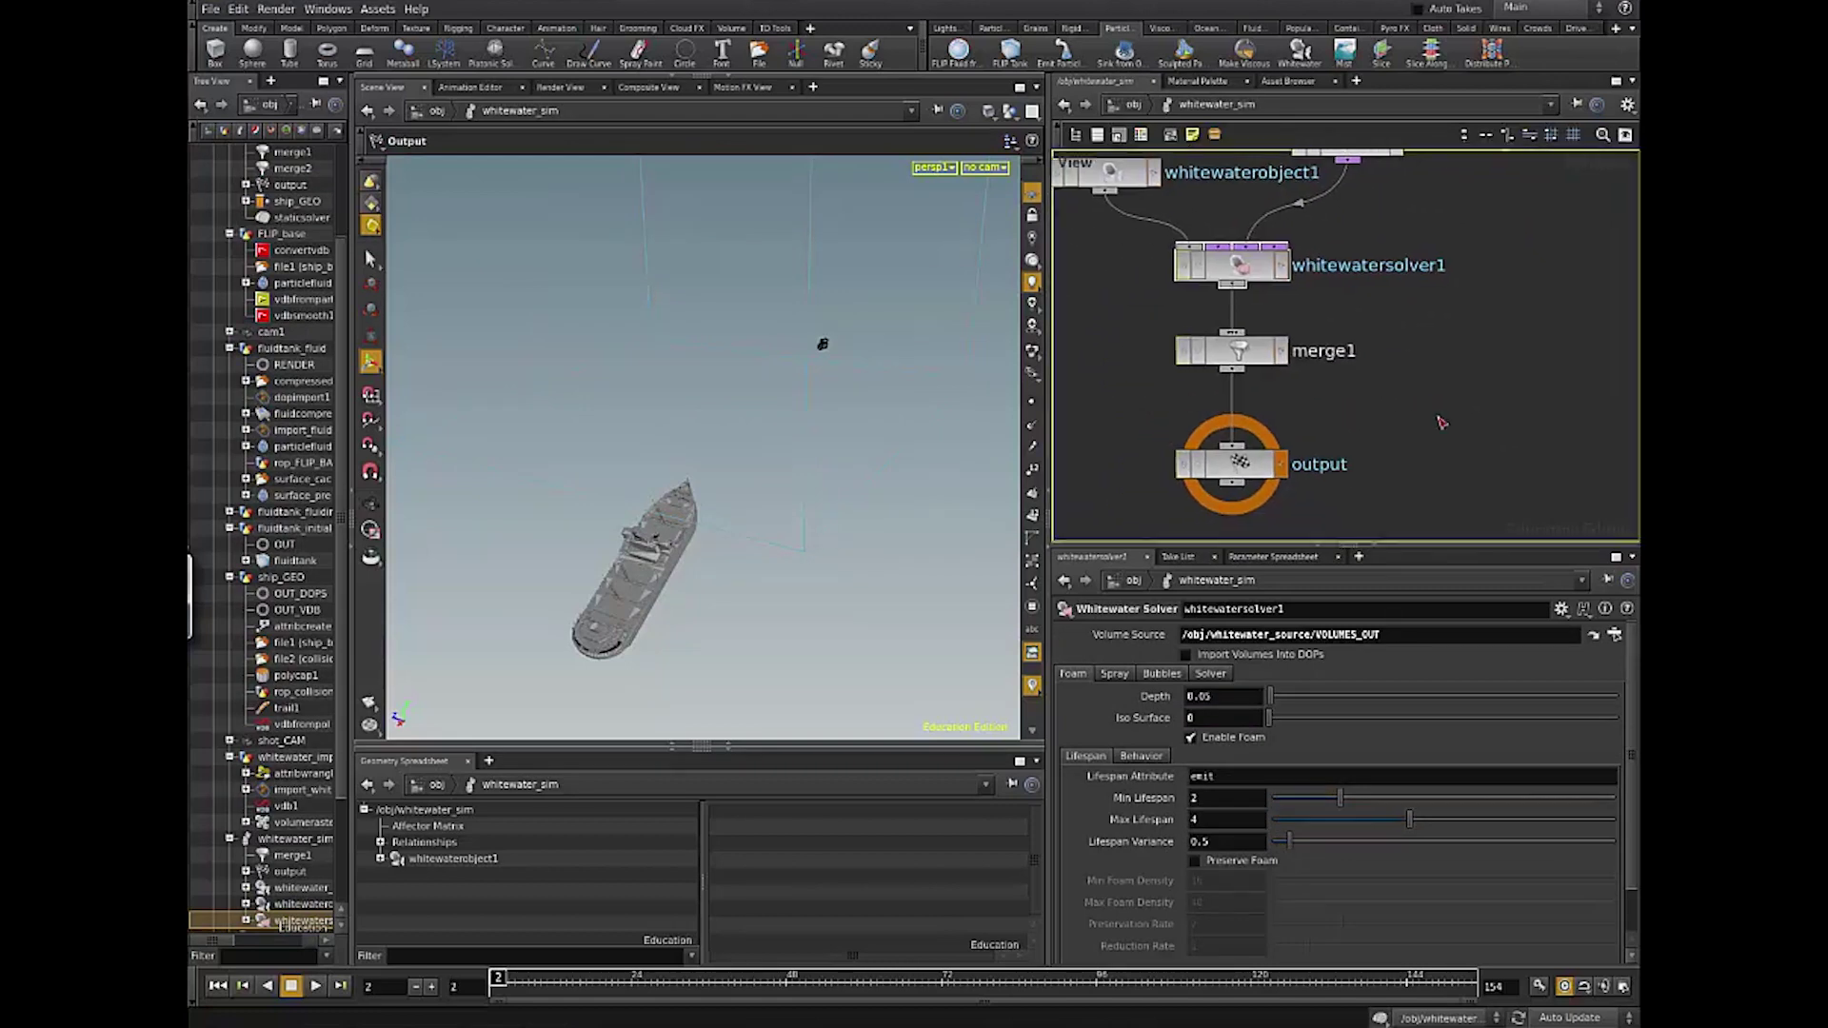
pyautogui.moveTo(1352, 343); pyautogui.dragTo(1149, 405)
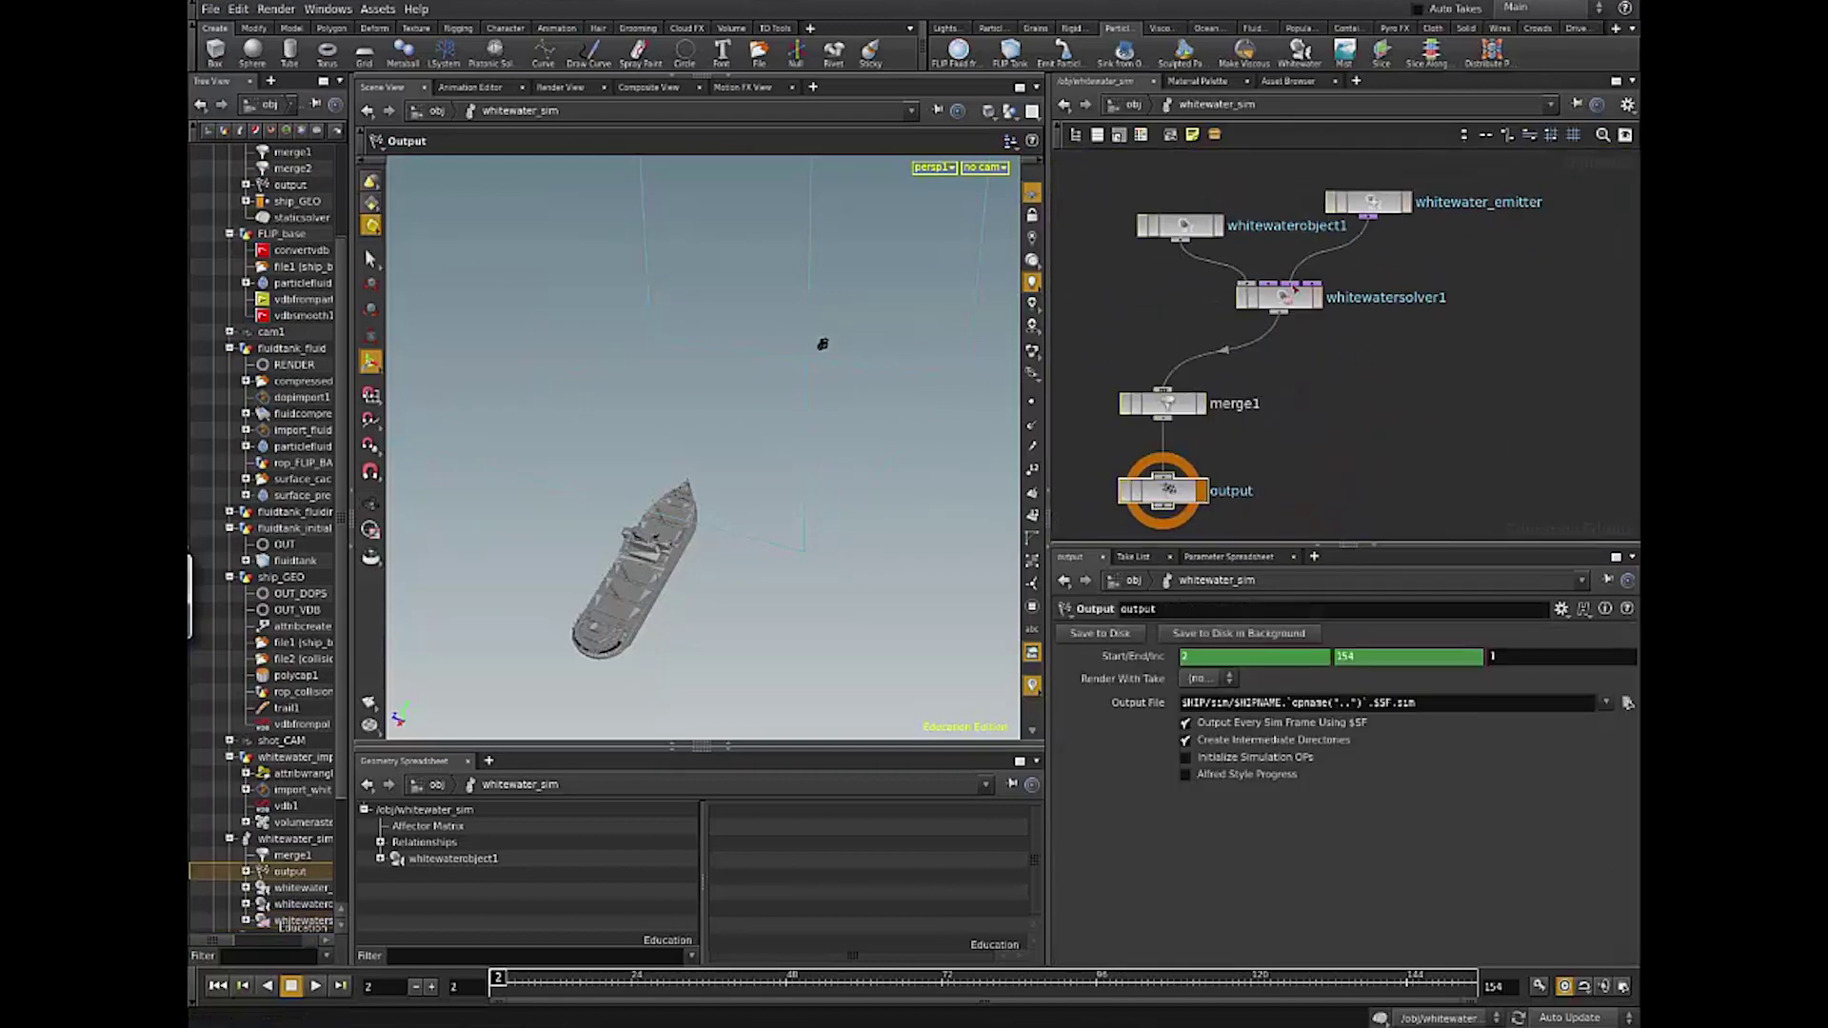
# Step: Examine whitewatersolver1's boundary and volume limit settings, its foam lifespan values and its foam behavior settings
pyautogui.click(1281, 297)
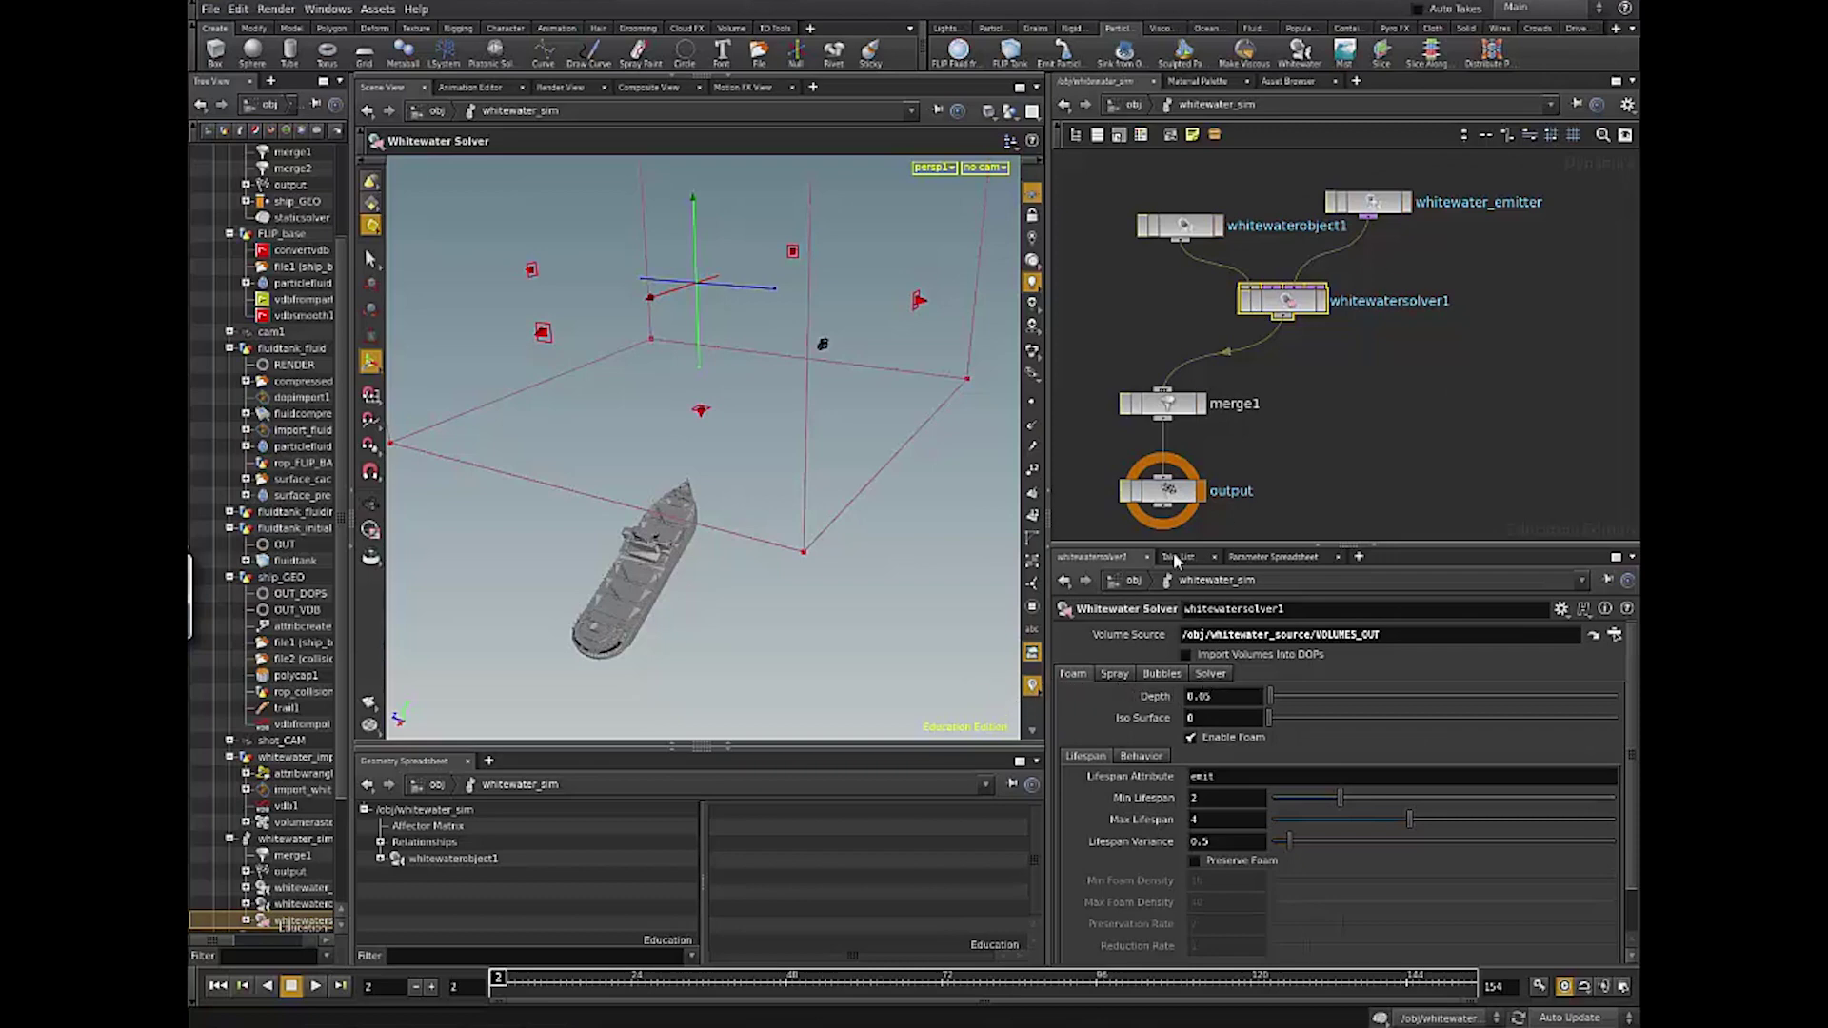
pyautogui.click(1211, 674)
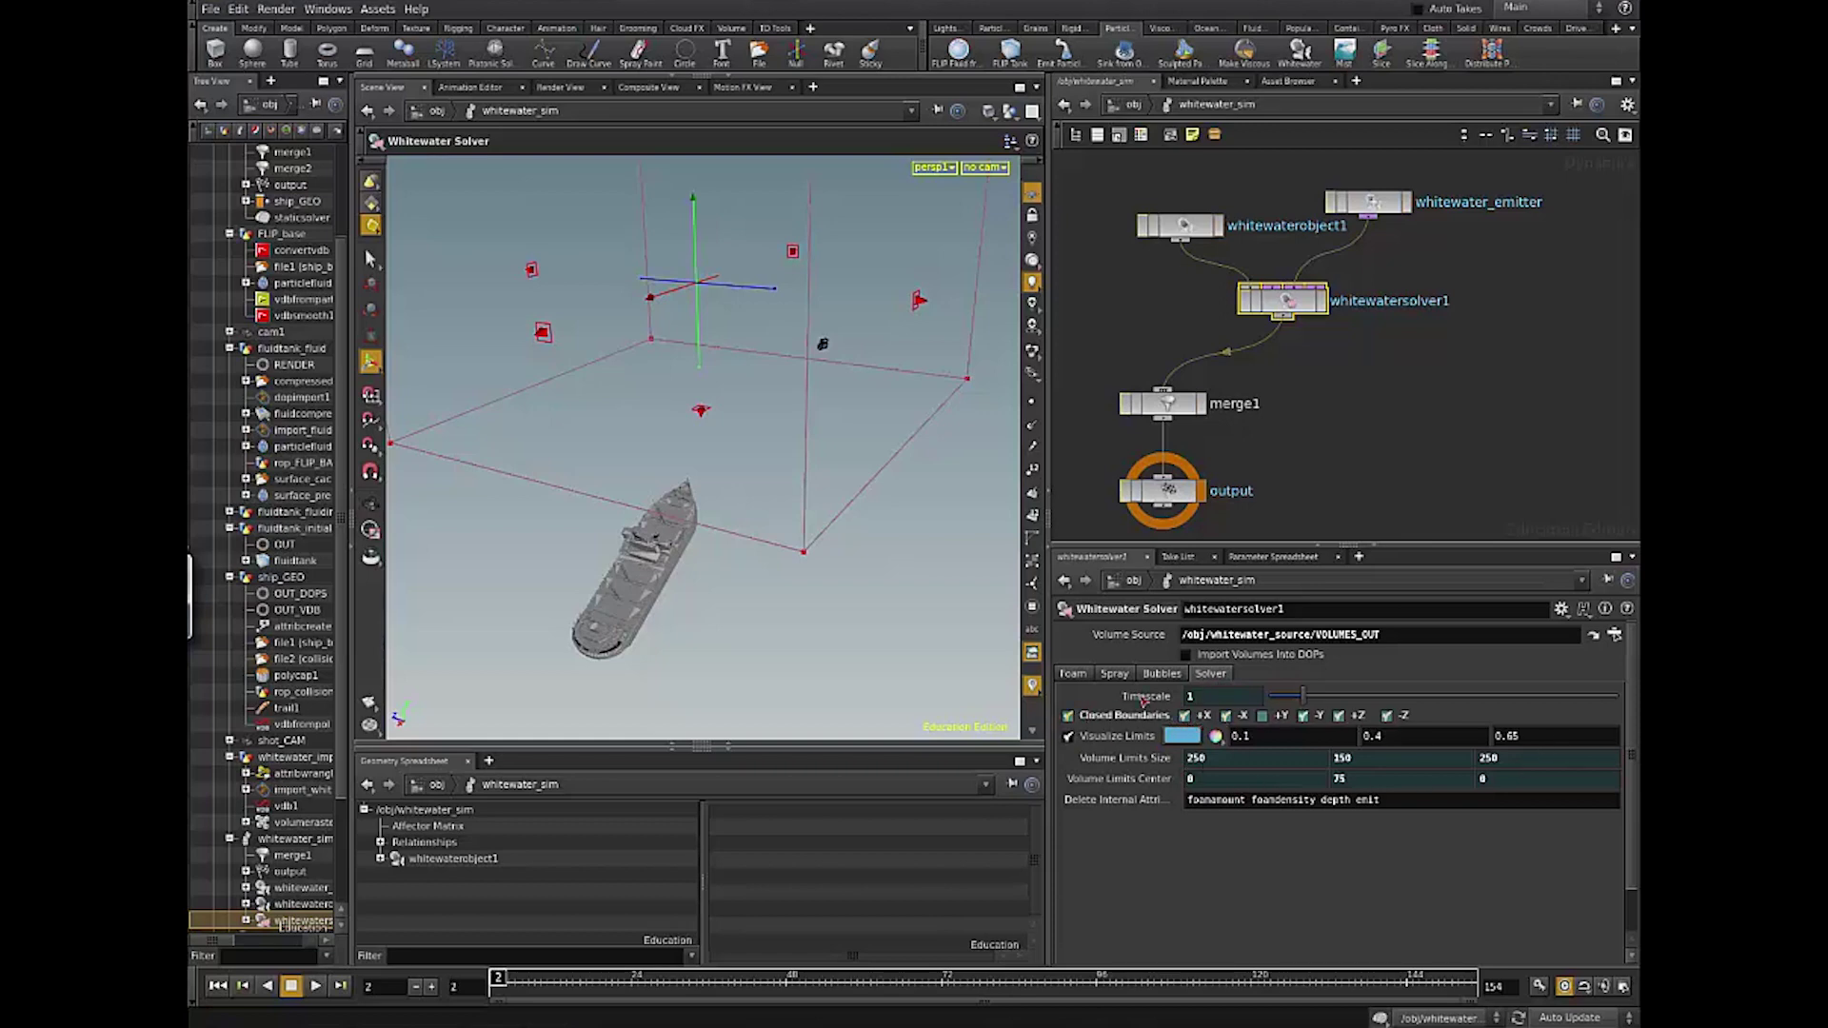
pyautogui.click(1073, 674)
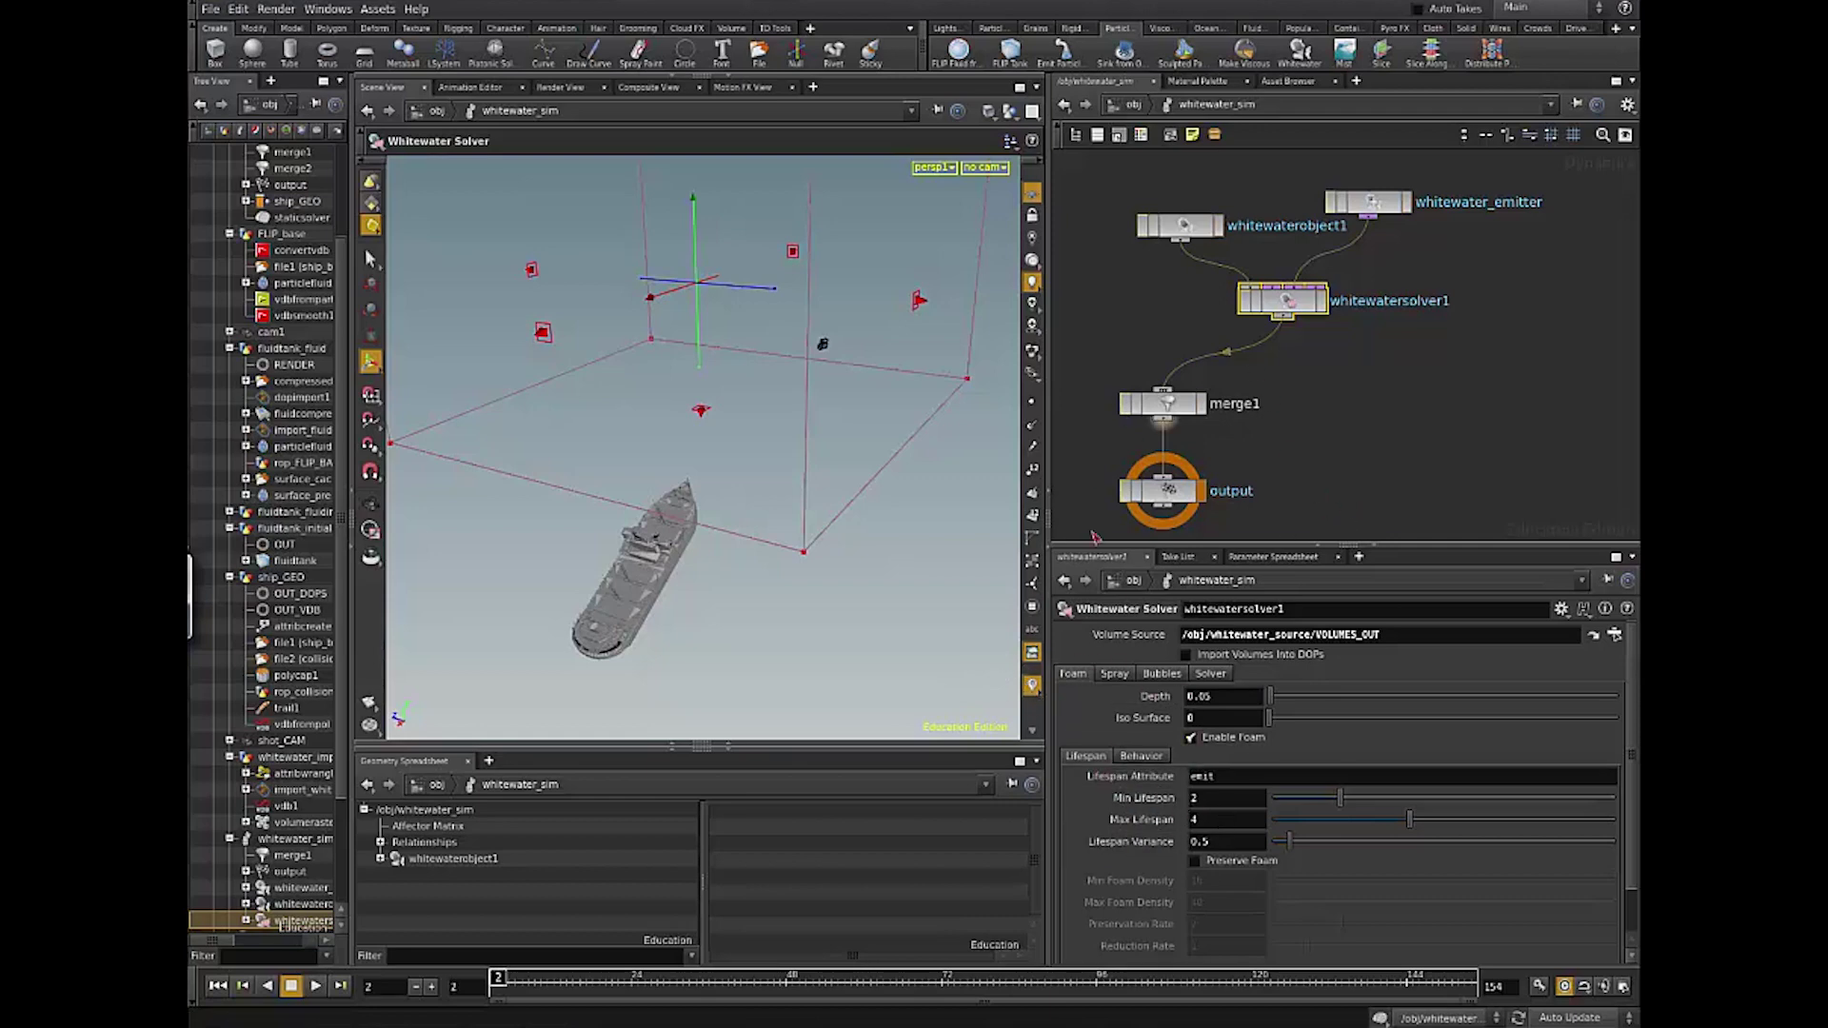
pyautogui.moveTo(1344, 819); pyautogui.dragTo(1219, 776)
pyautogui.doubleClick(1223, 804)
pyautogui.press('Tab')
pyautogui.press('Tab')
pyautogui.click(1142, 757)
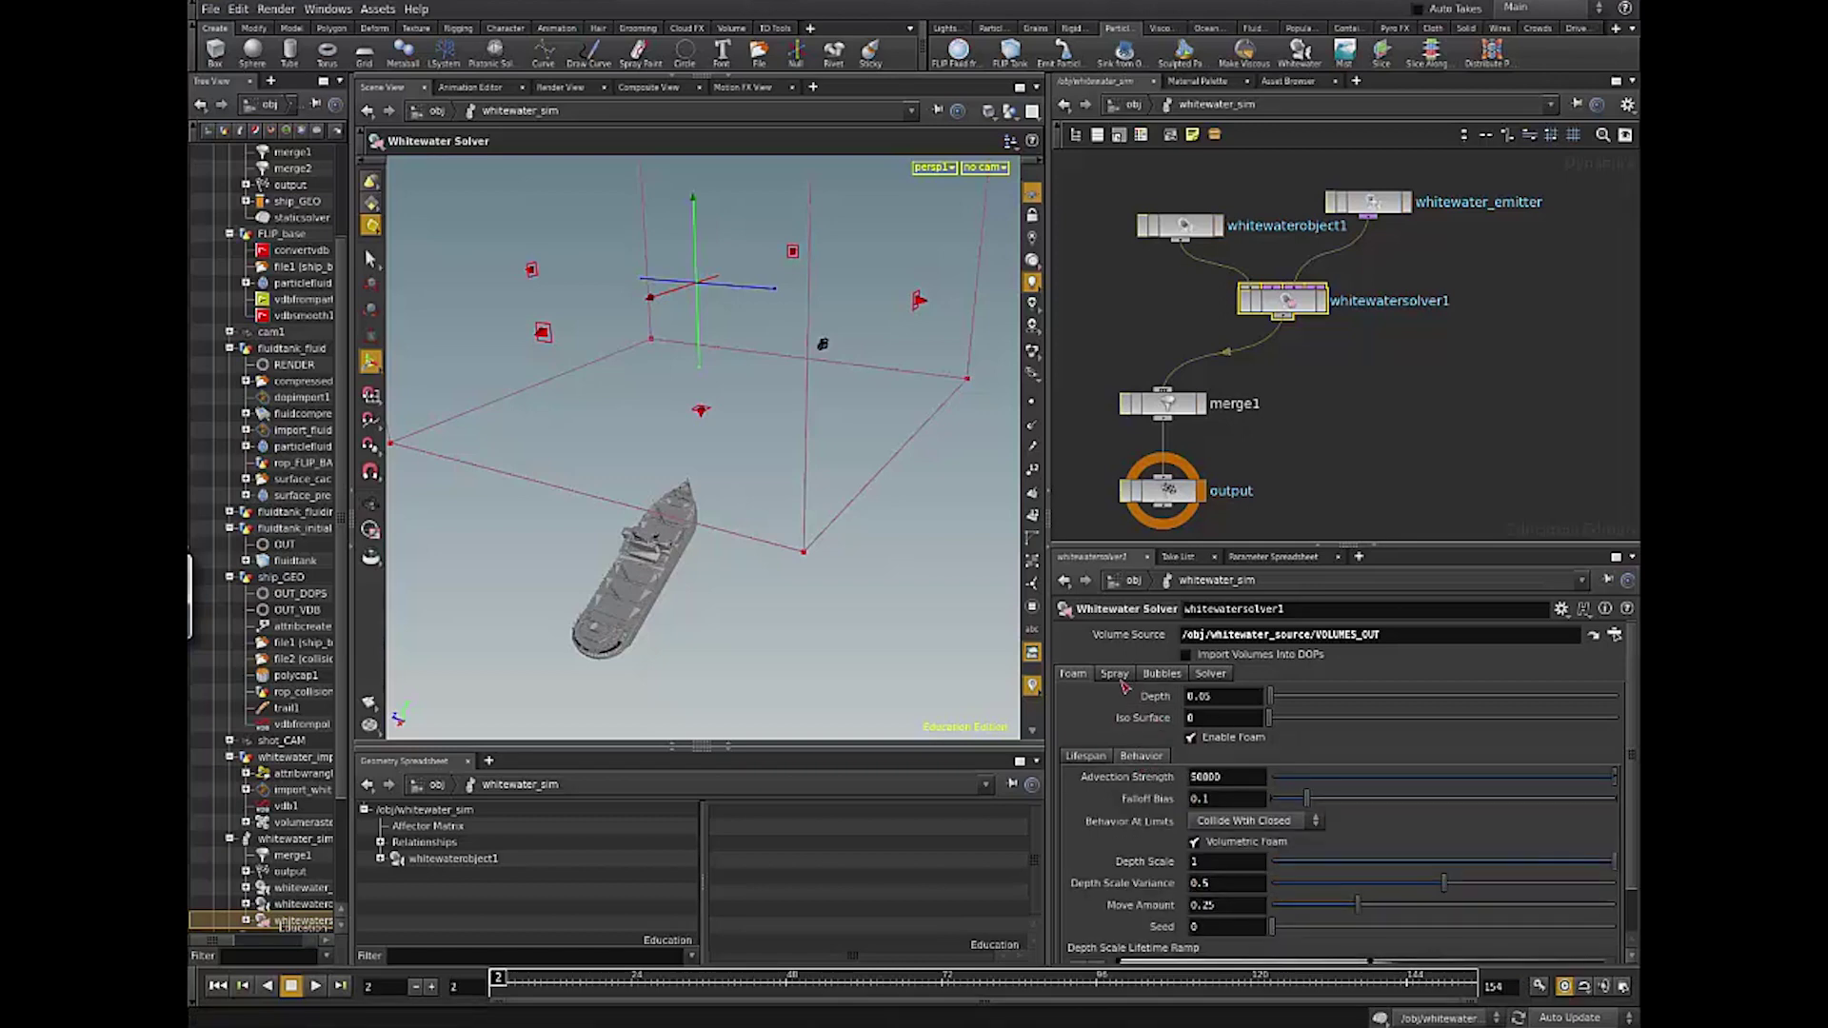
# Step: Compare whitewatersolver1's spray and bubbles settings with its foam depth and volumetric foam settings
pyautogui.click(1114, 673)
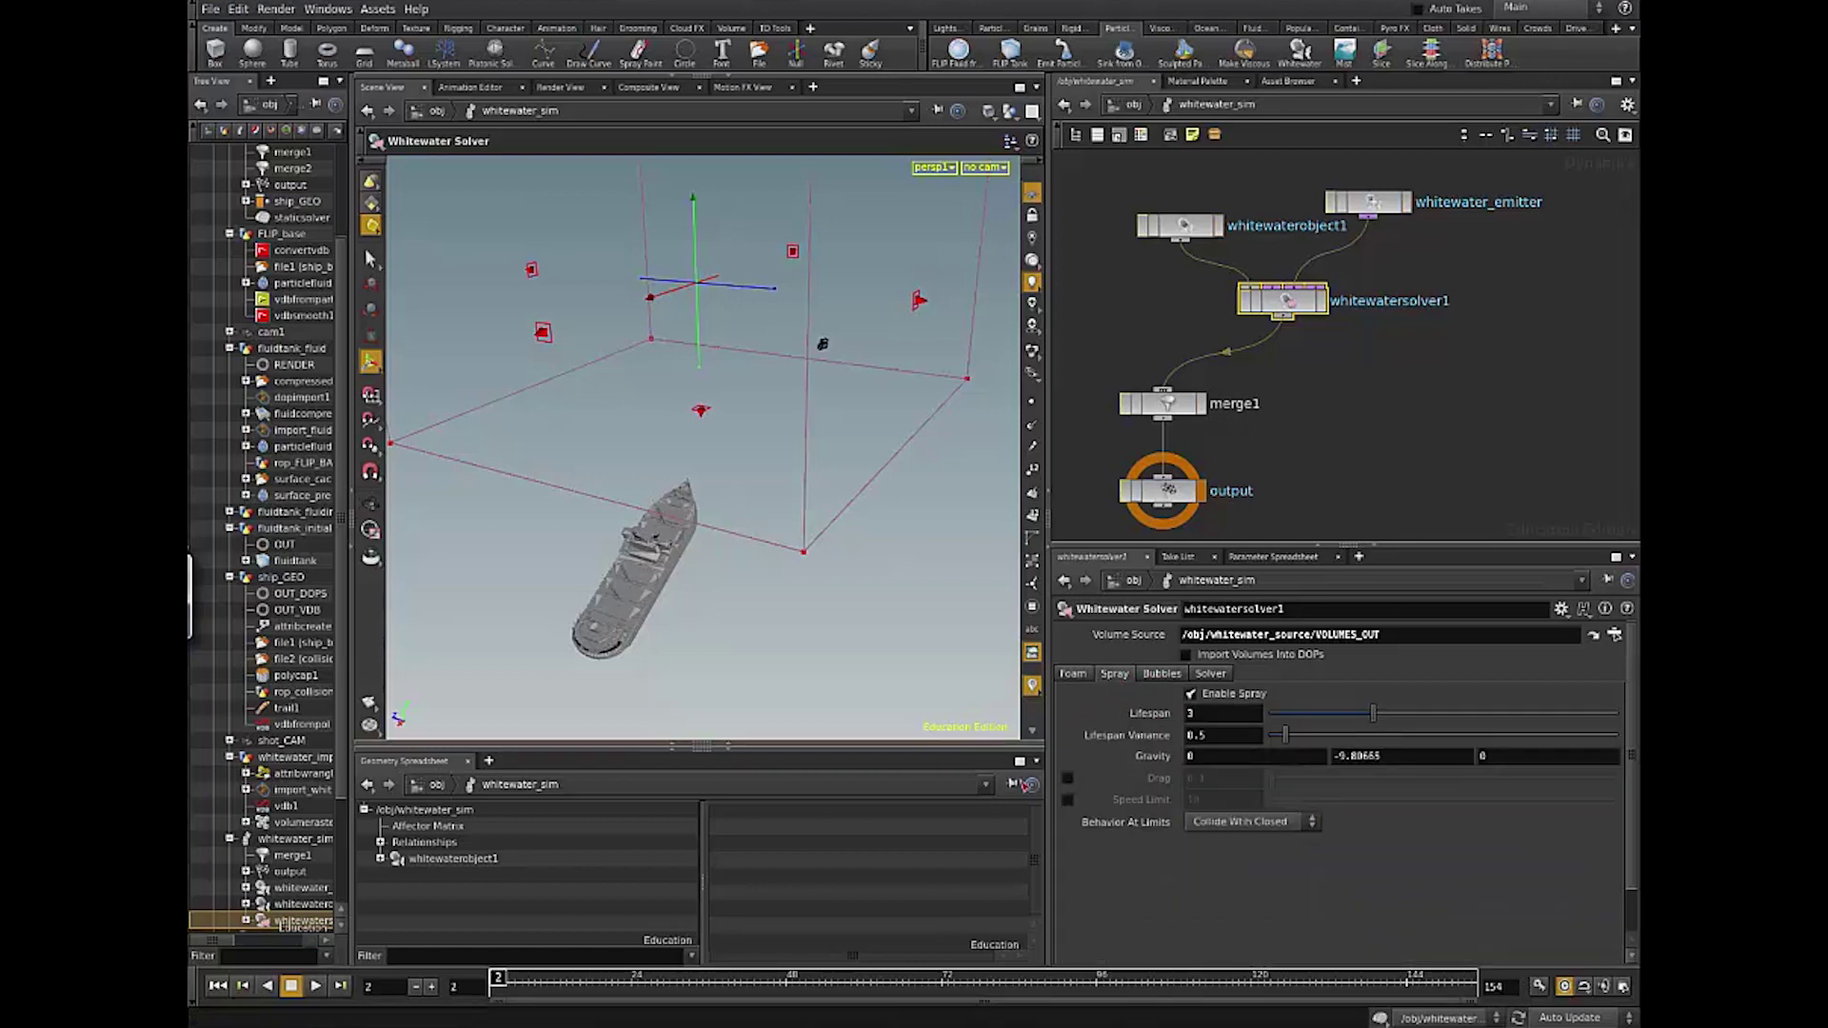
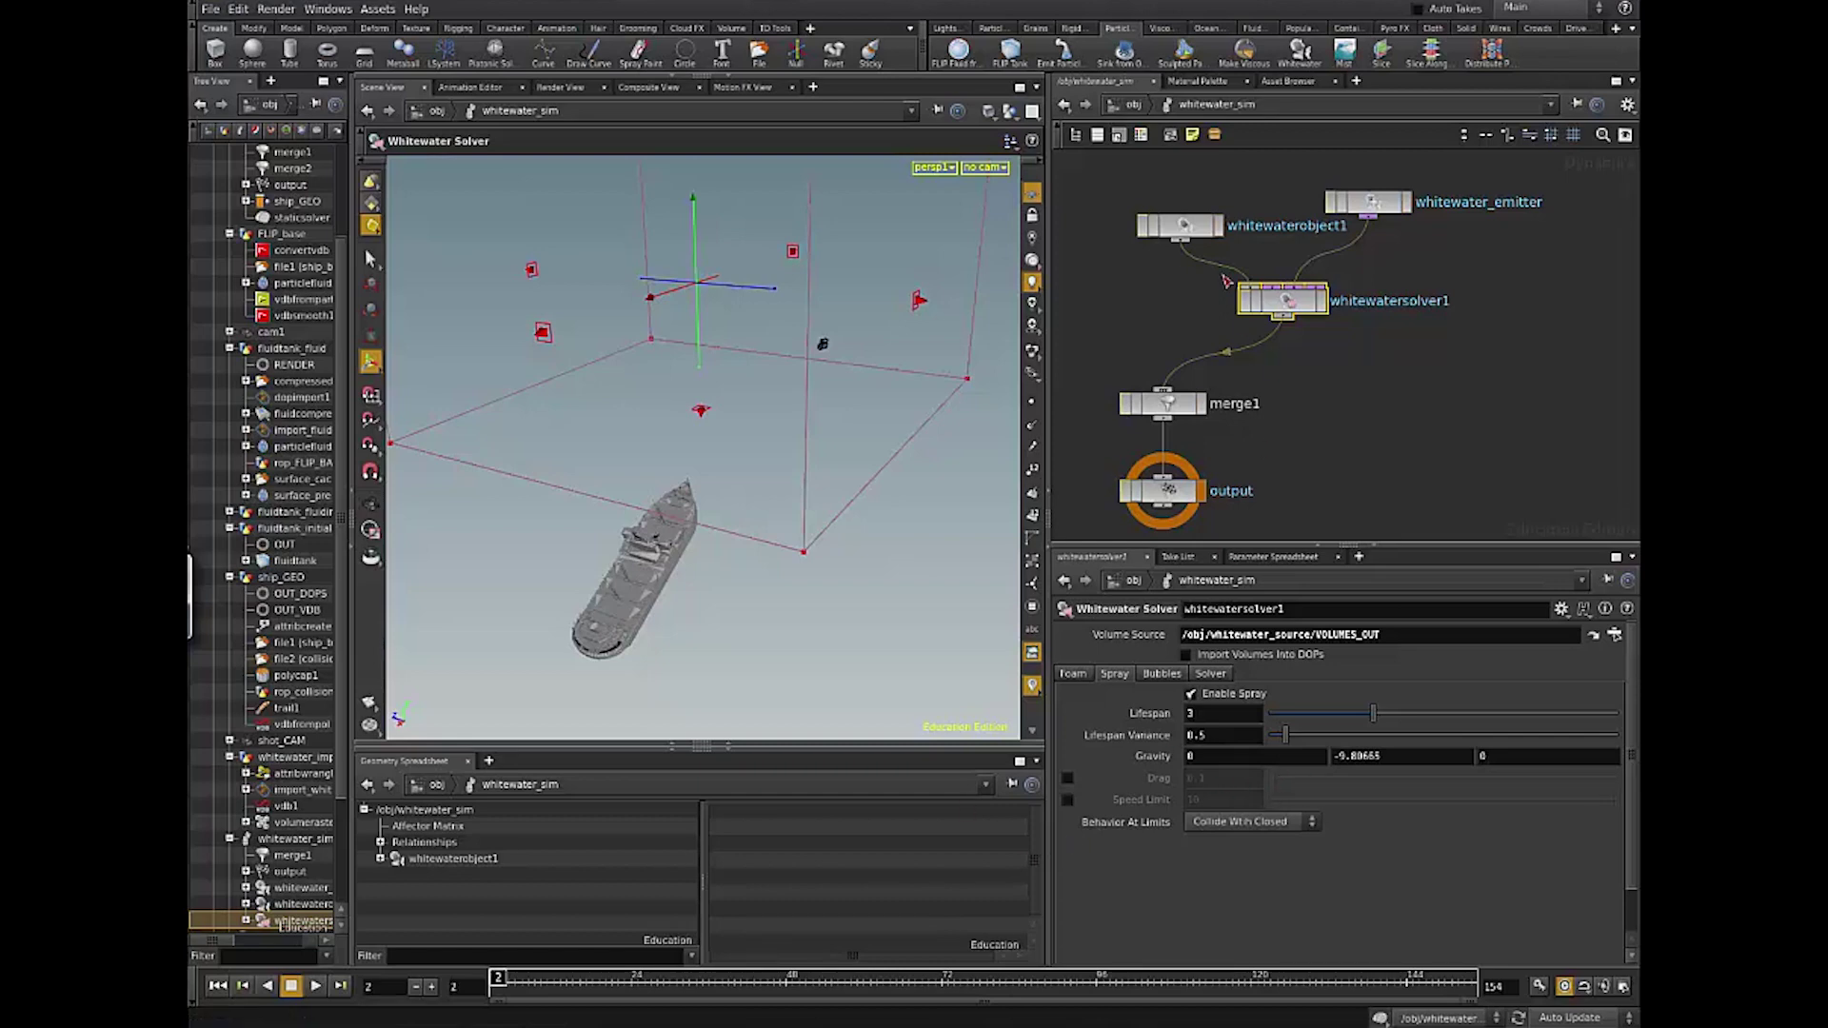
pyautogui.click(1167, 673)
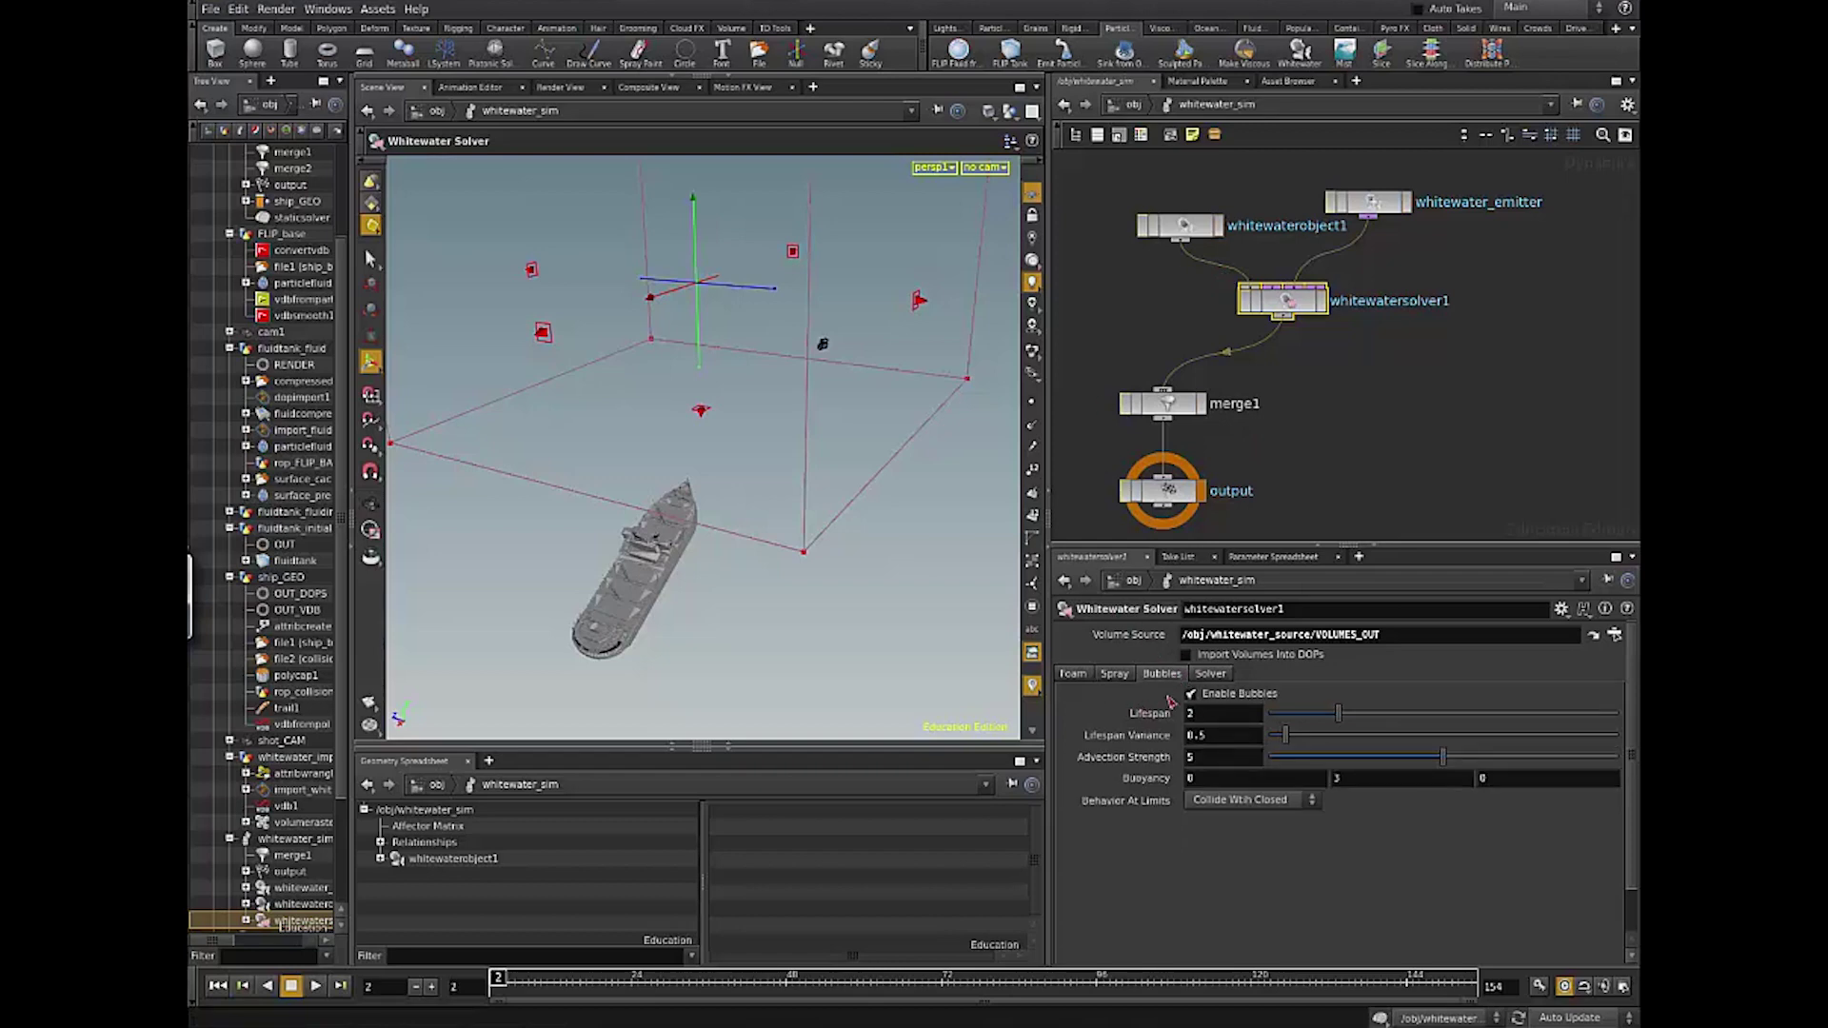
pyautogui.click(1086, 674)
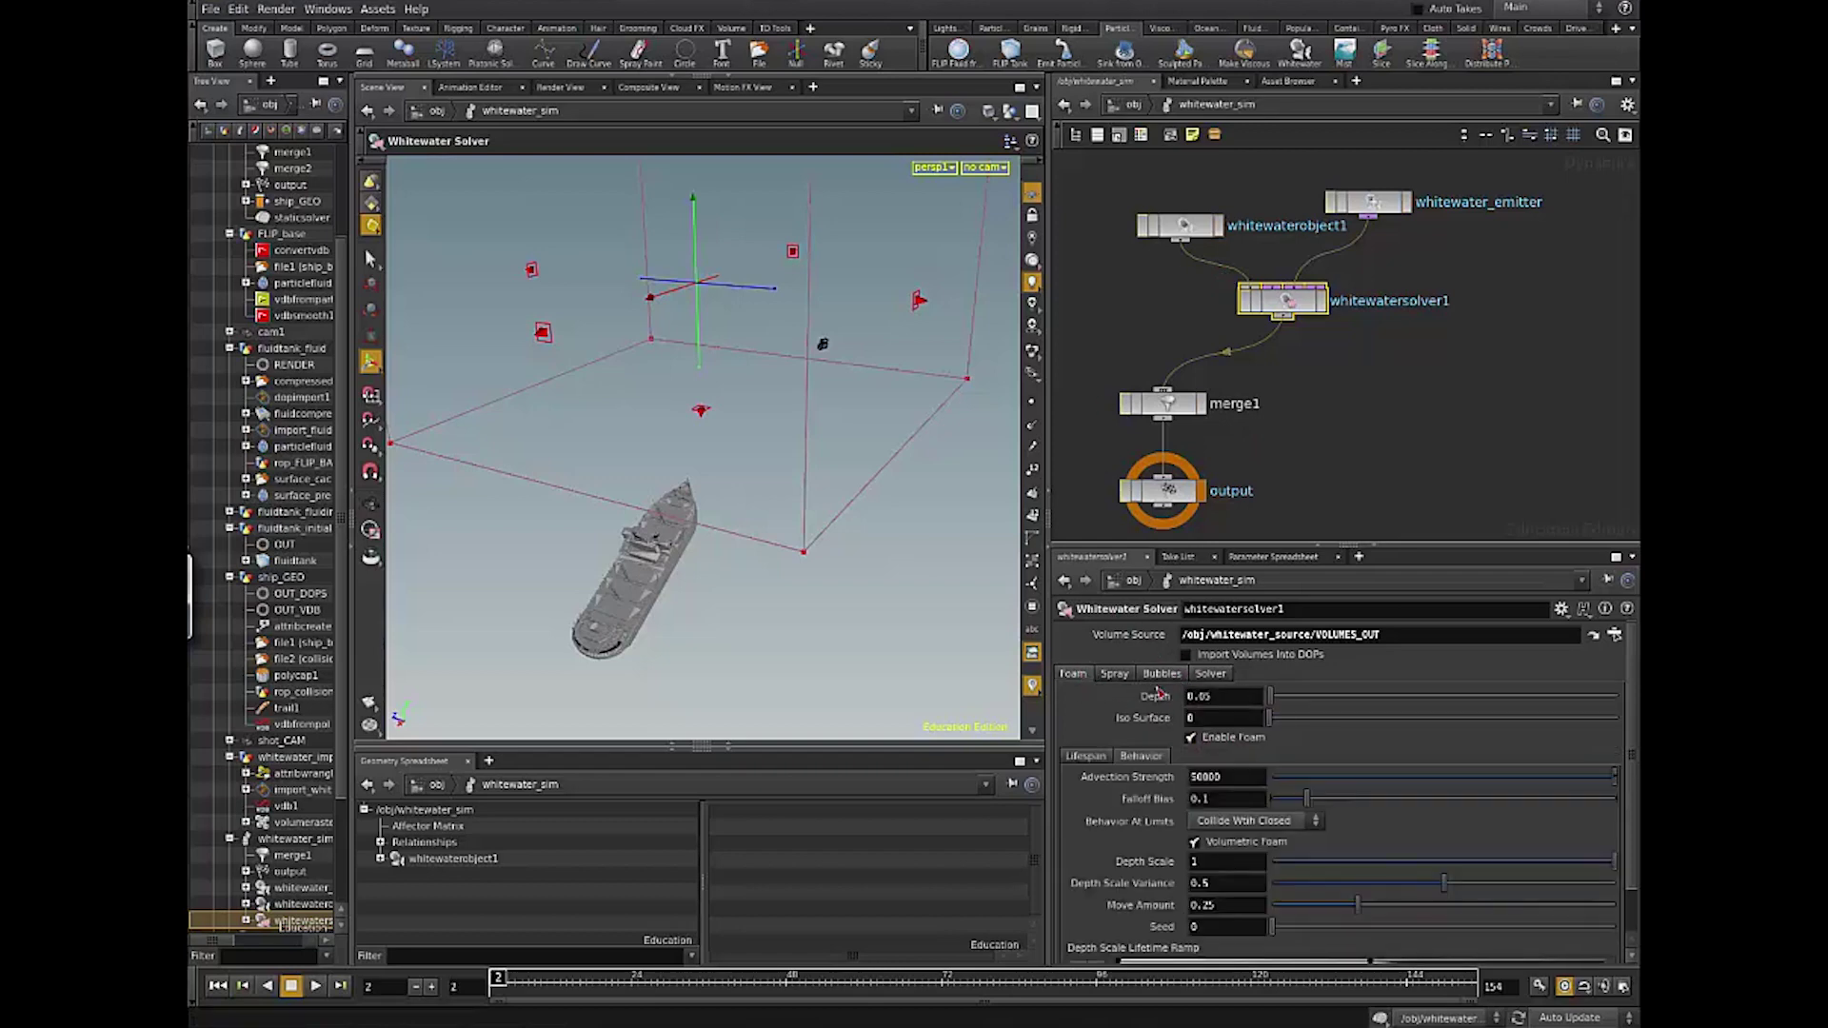
pyautogui.click(1167, 674)
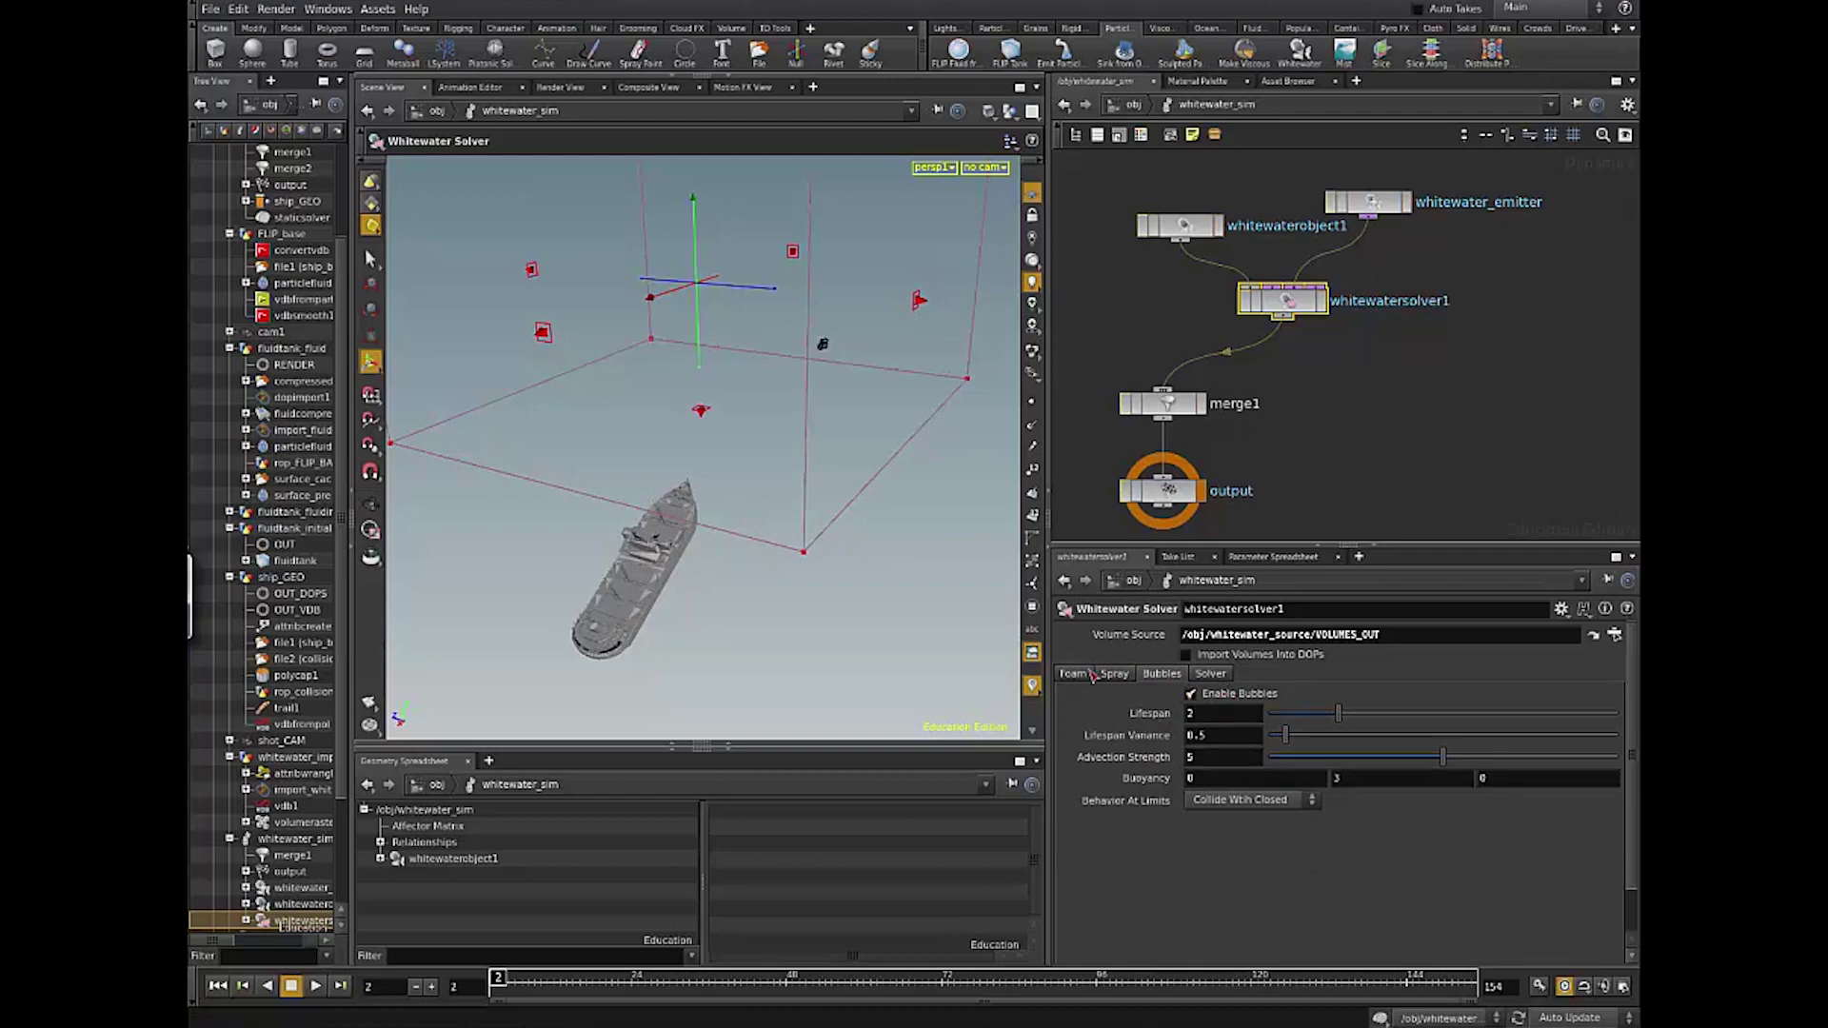
pyautogui.click(1074, 674)
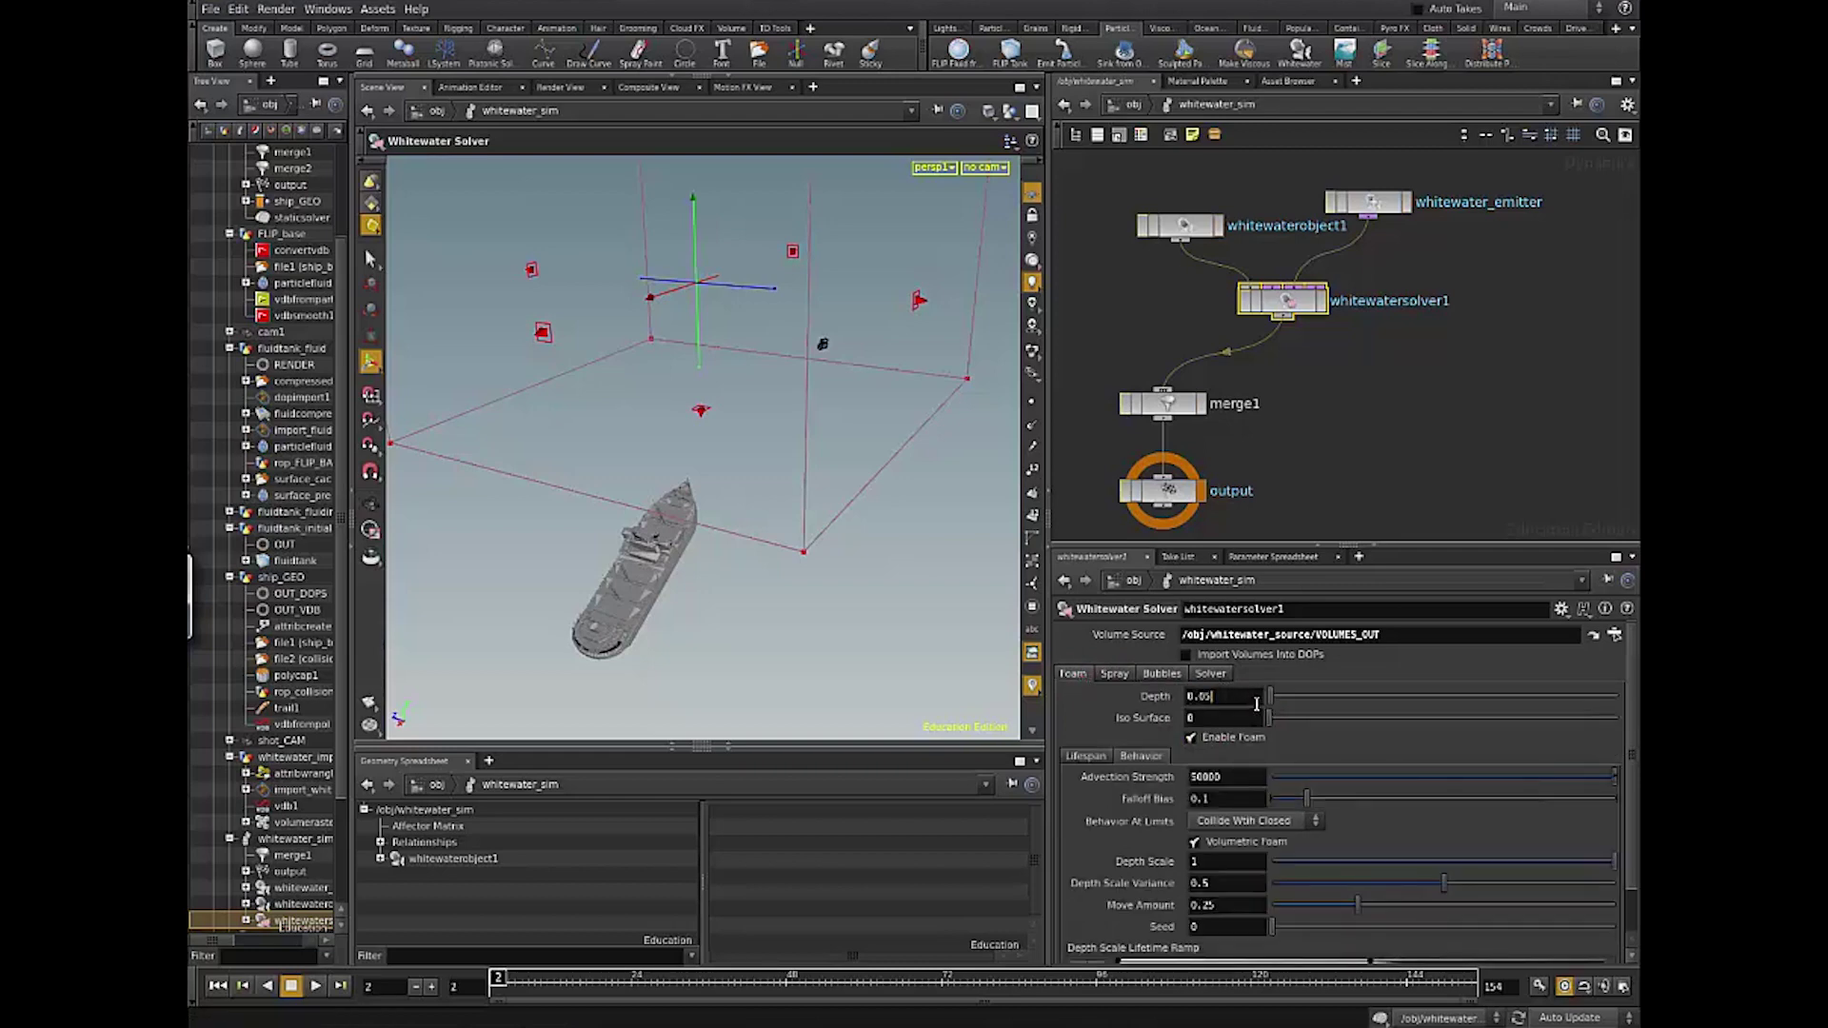
pyautogui.scroll(-2, 1630, 696)
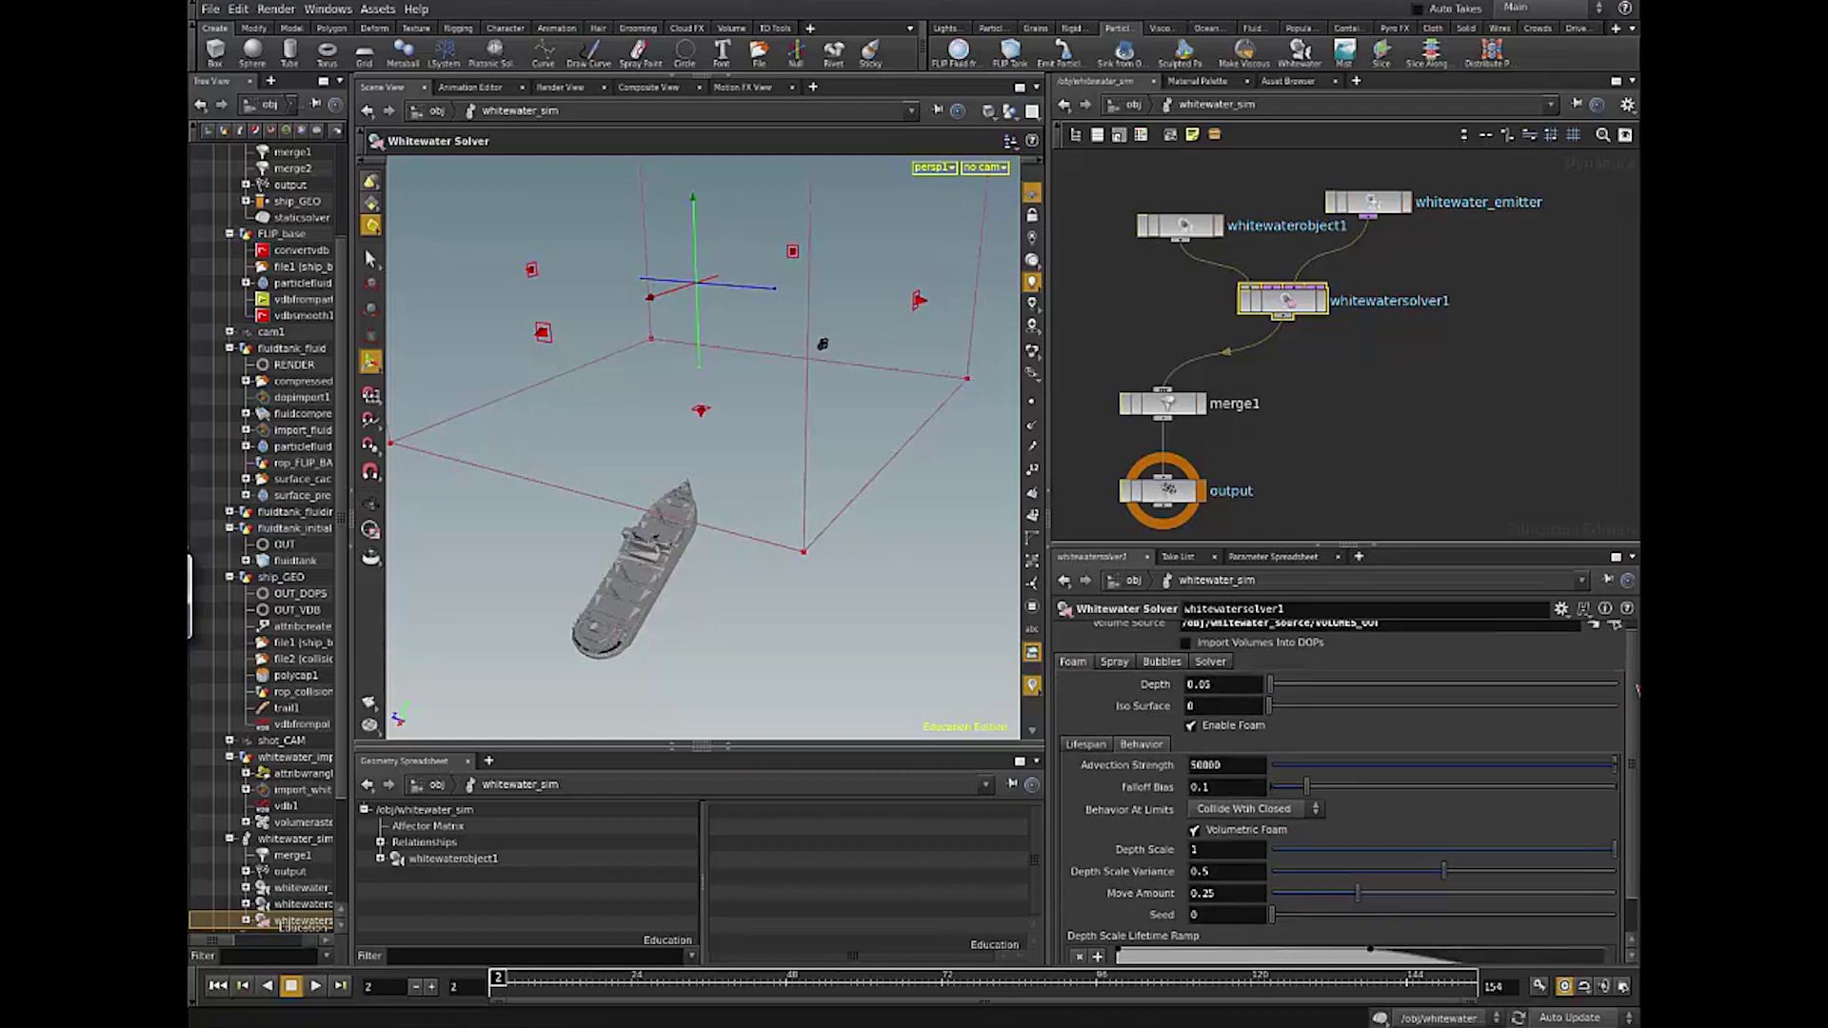
# Step: Set the foam's Max Lifespan on whitewatersolver1 to 10
pyautogui.scroll(2, 1632, 686)
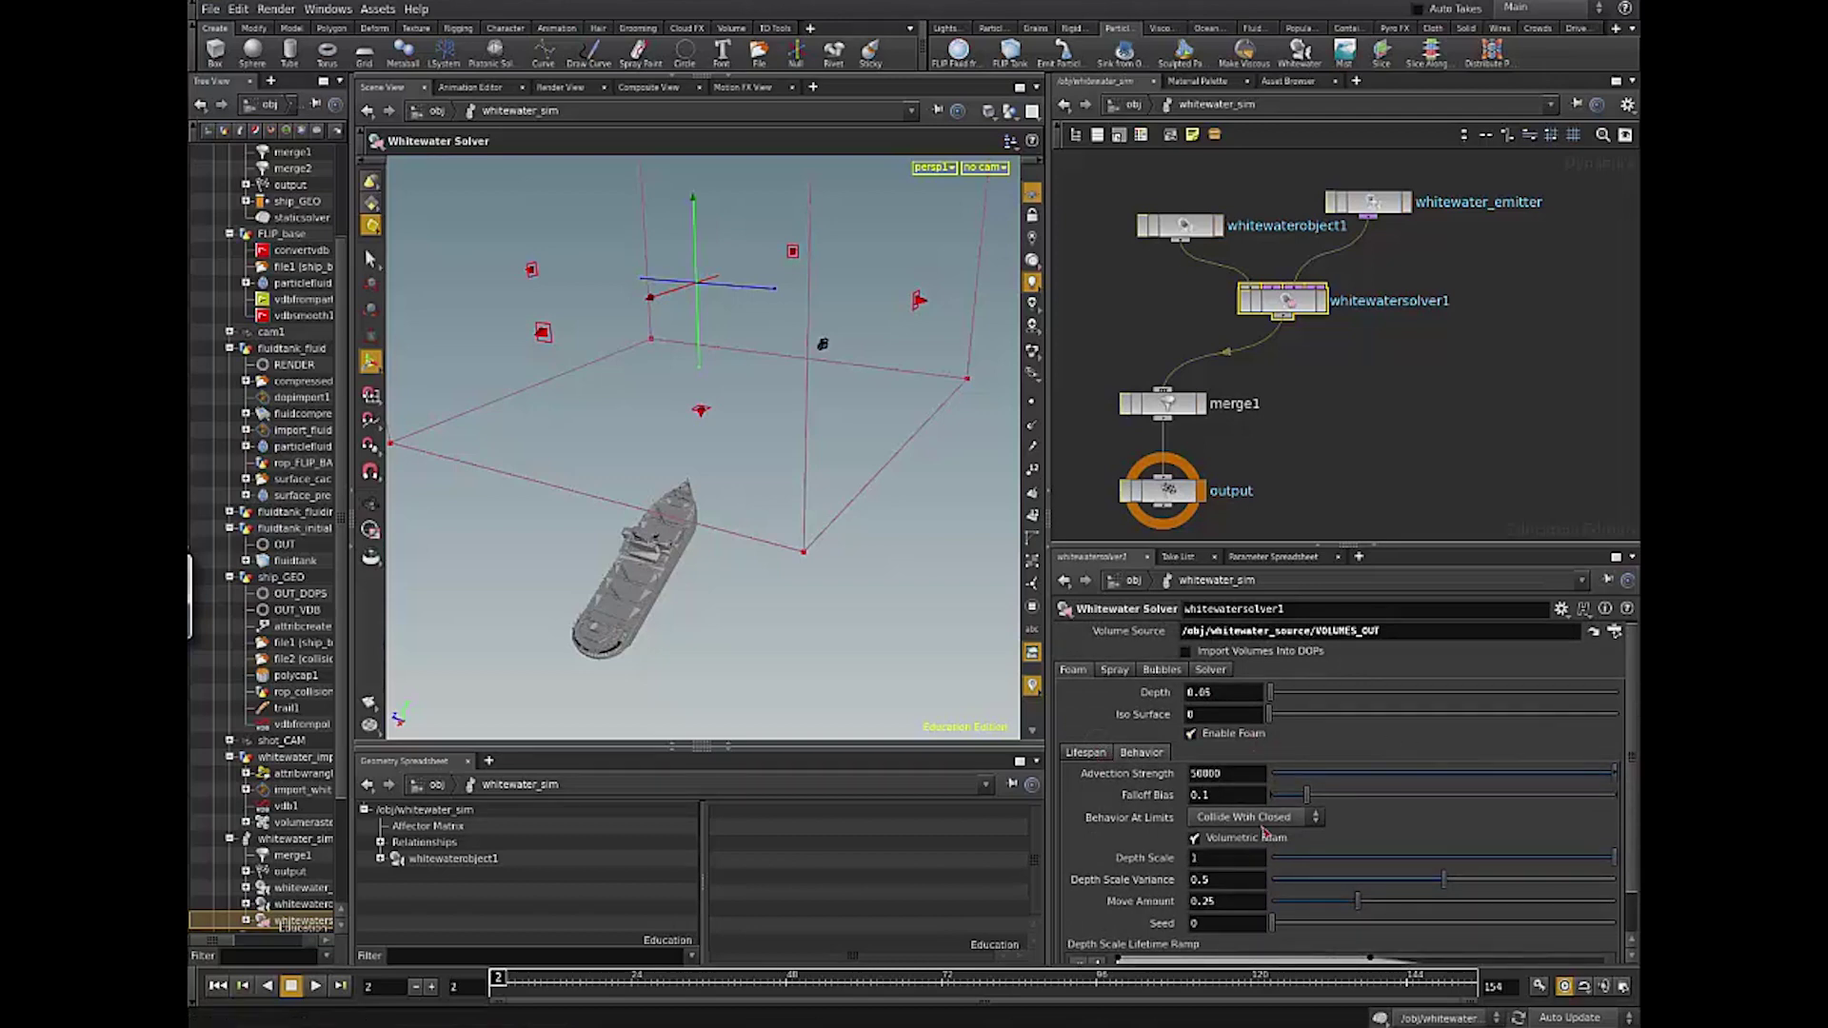
pyautogui.click(1094, 754)
pyautogui.click(1196, 816)
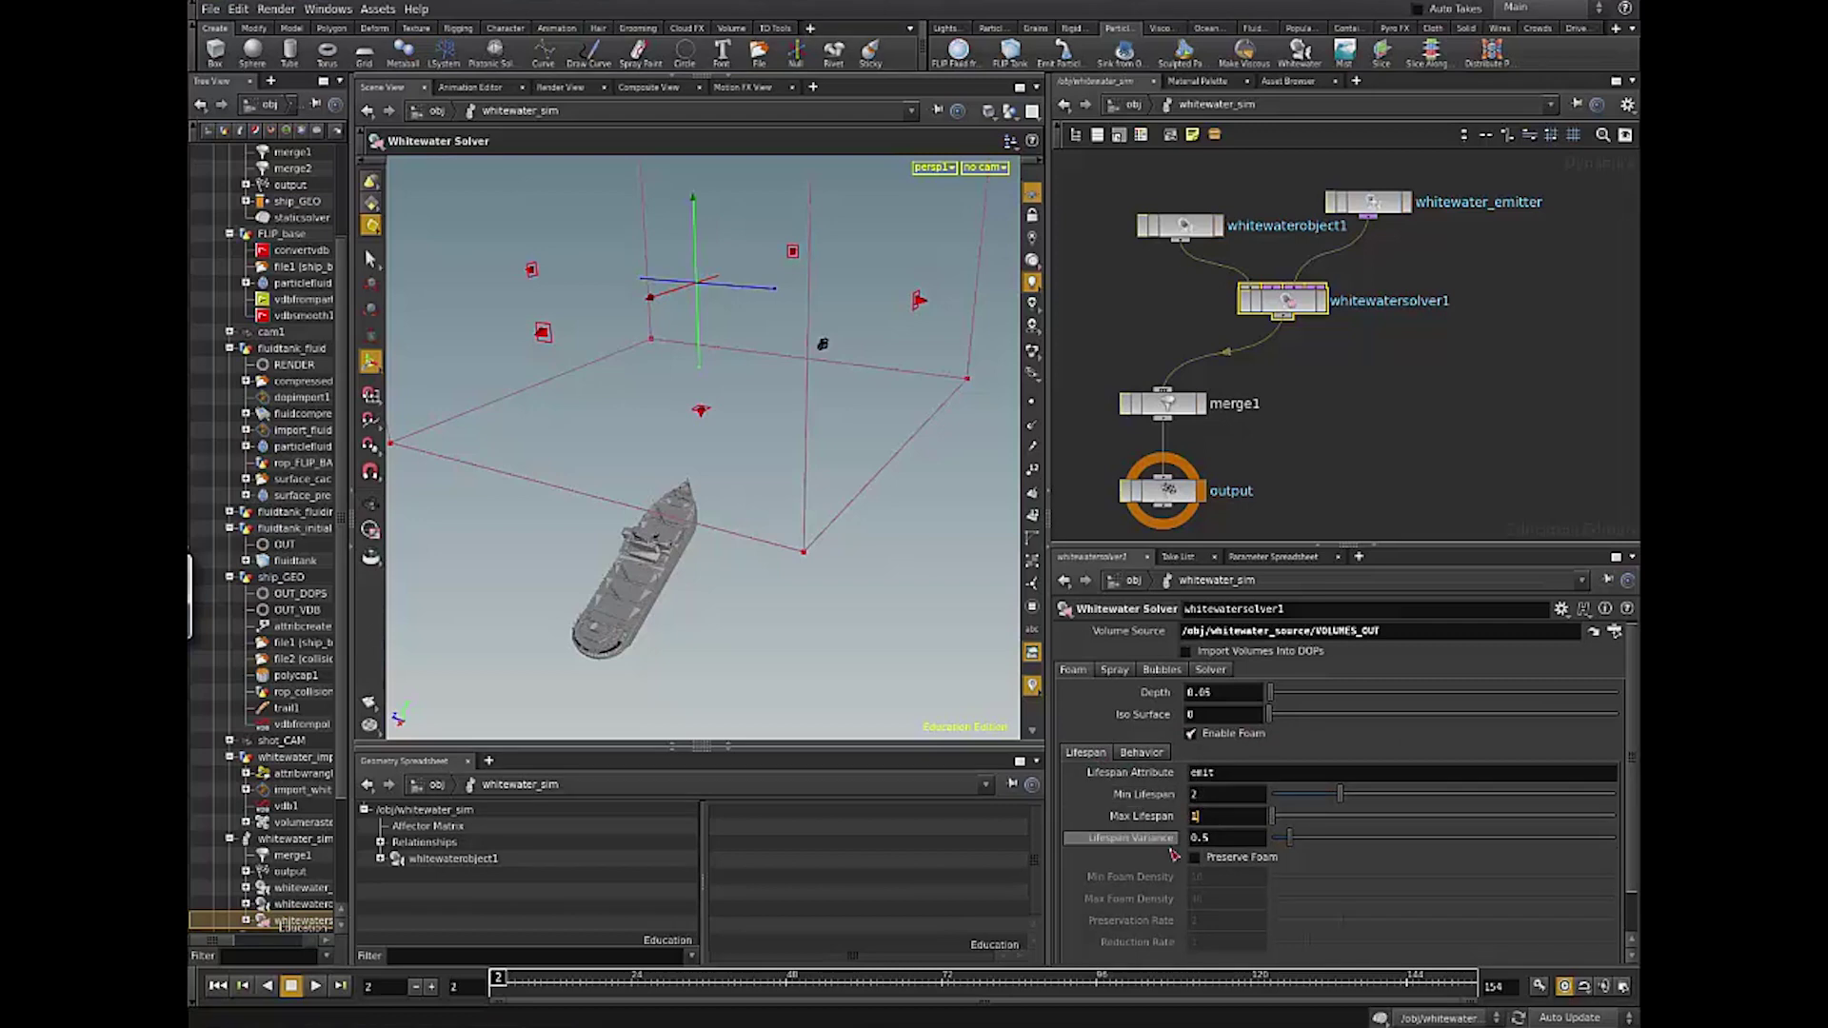
pyautogui.write('10')
pyautogui.press('Return')
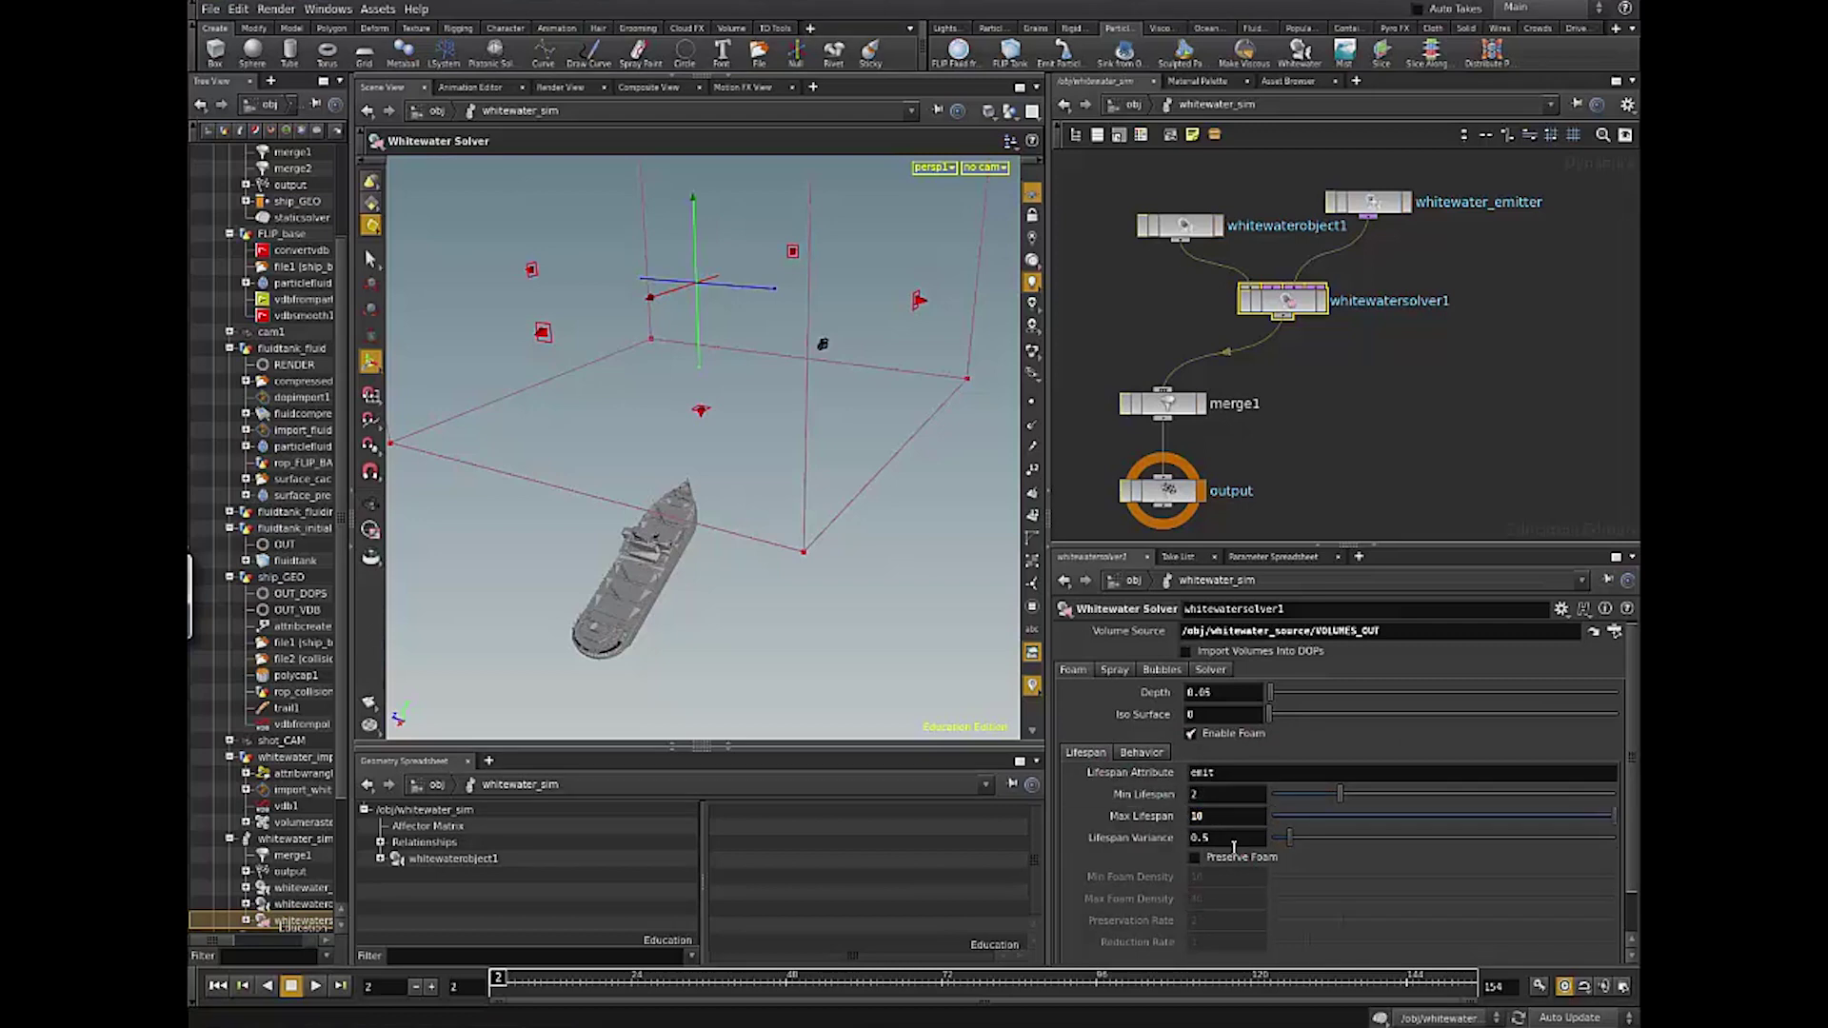
pyautogui.click(1234, 842)
# Step: Disable spray on whitewatersolver1 and check its foam lifespan and bubbles settings
pyautogui.click(1112, 671)
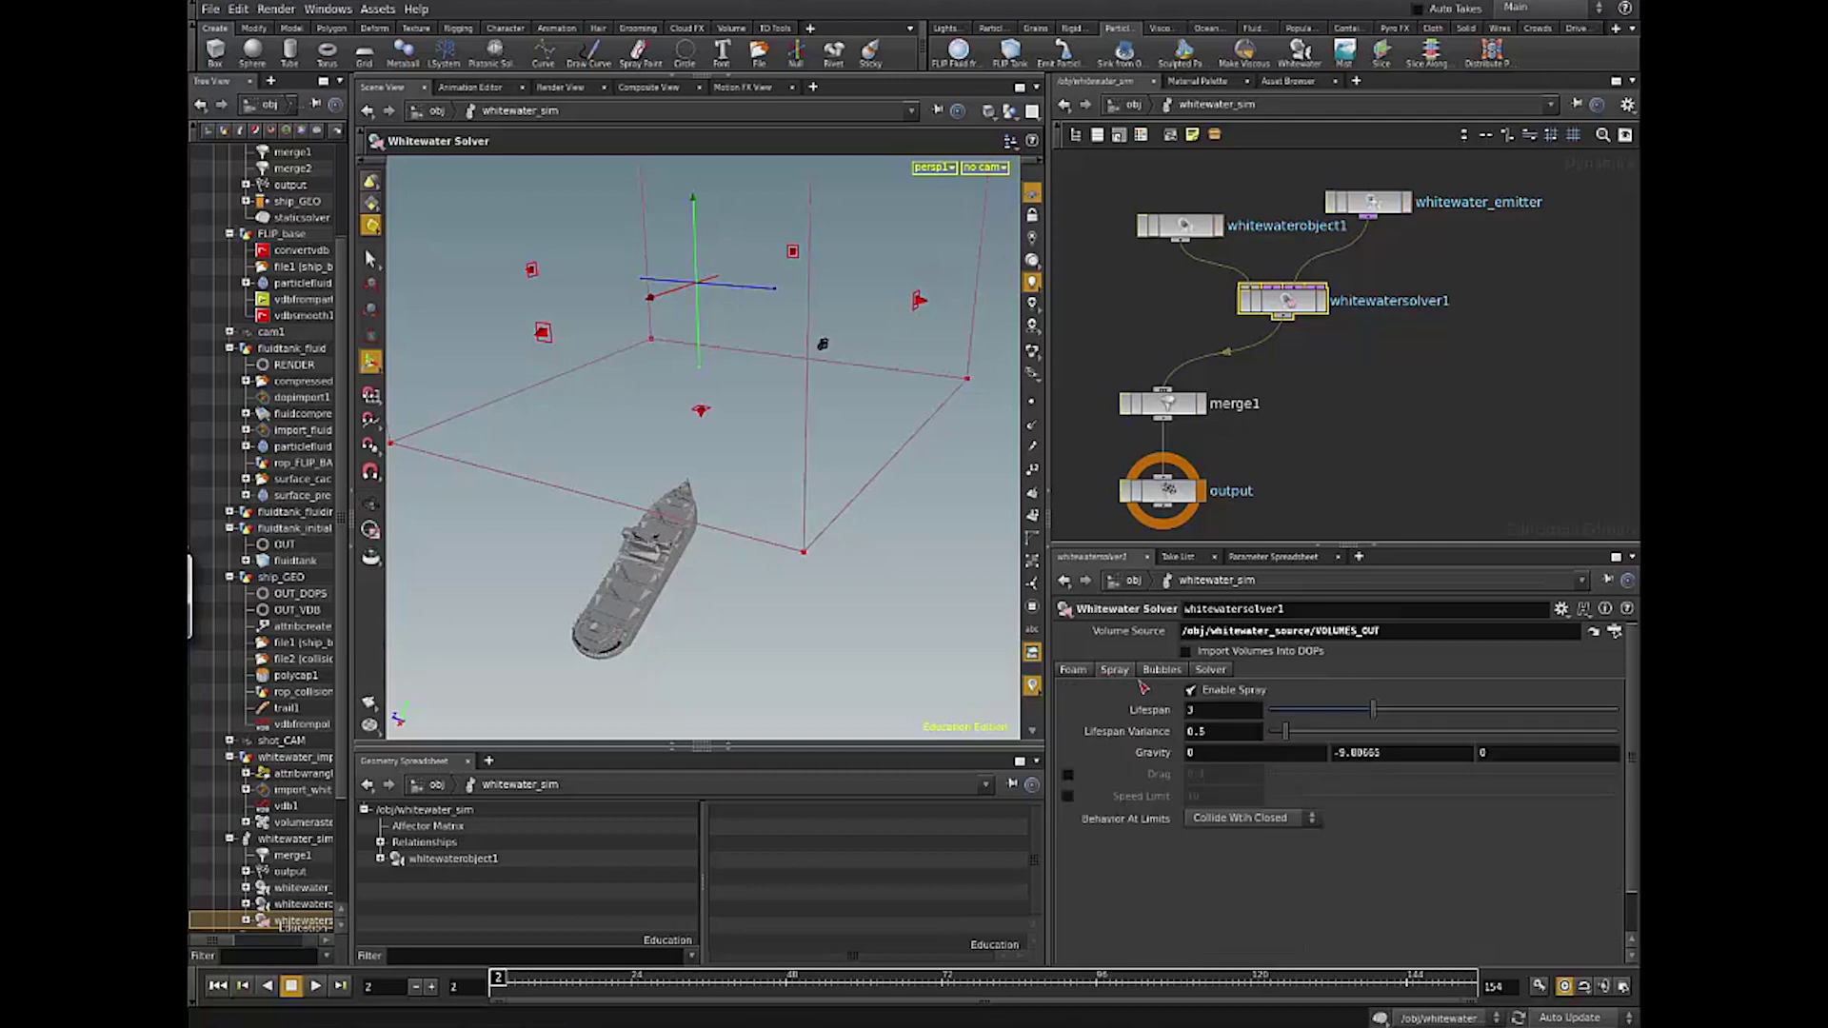
pyautogui.click(1191, 691)
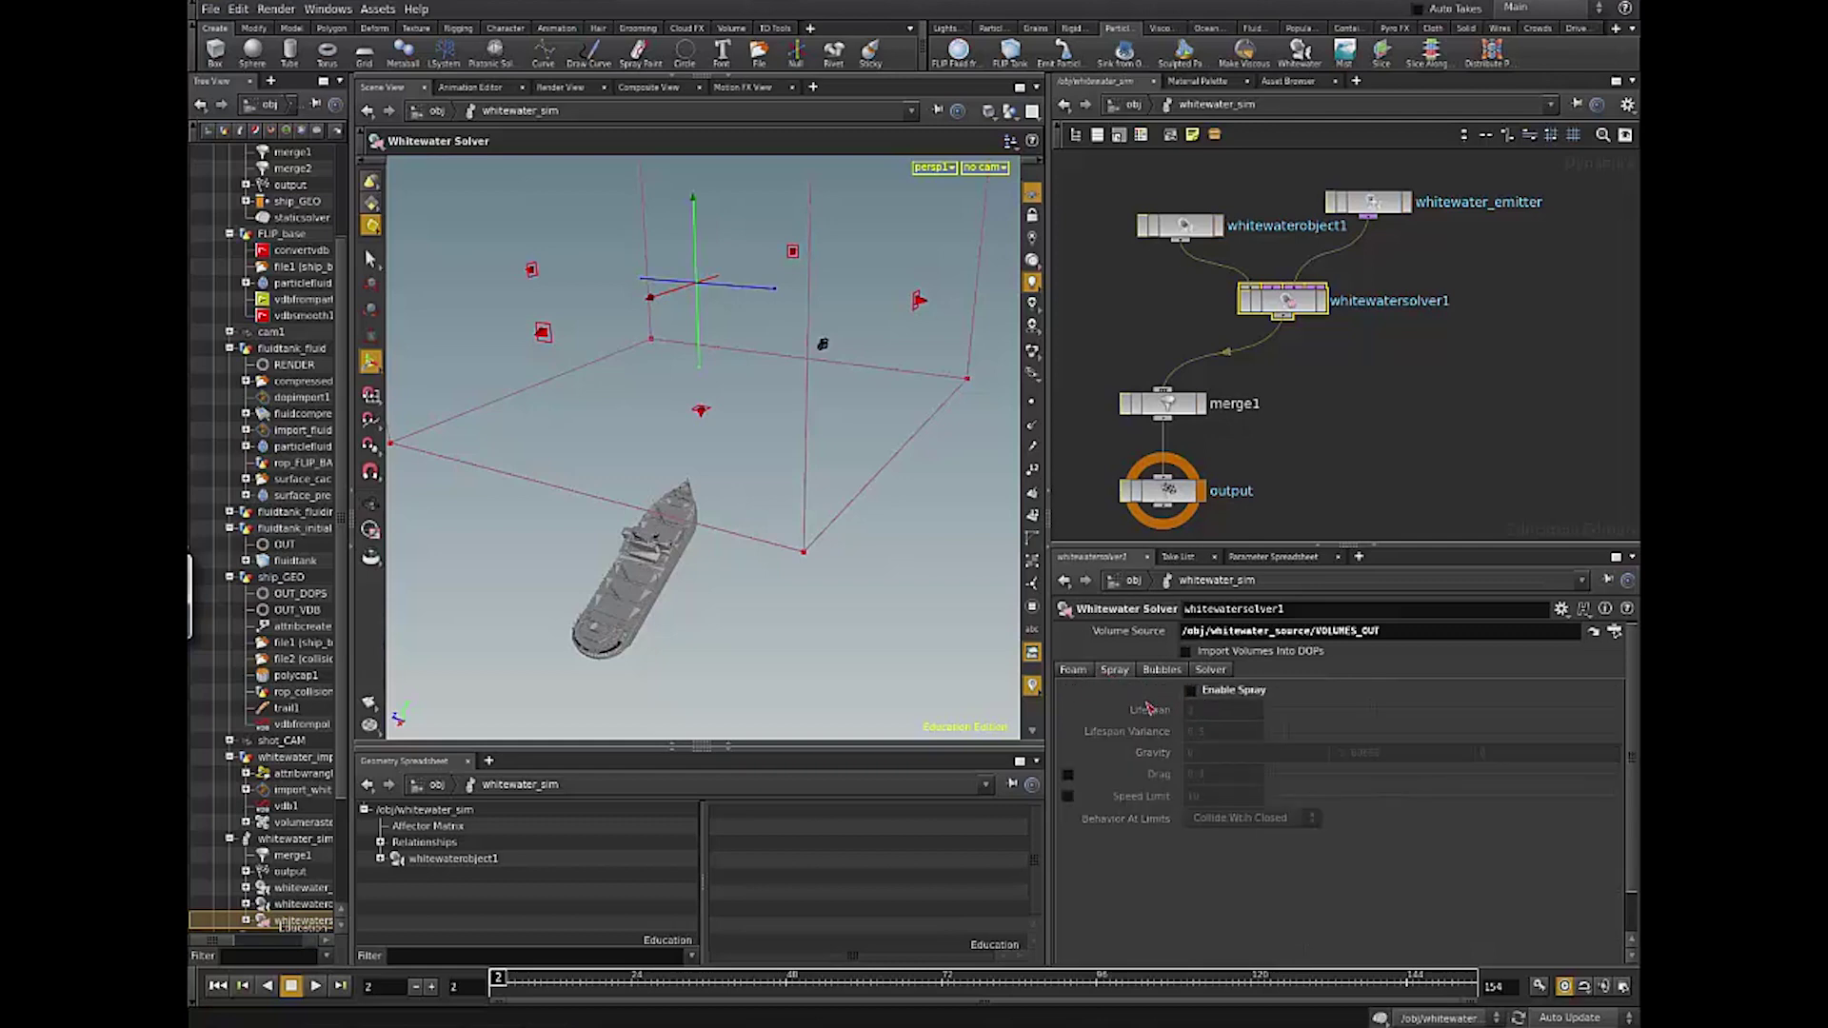
pyautogui.click(1074, 672)
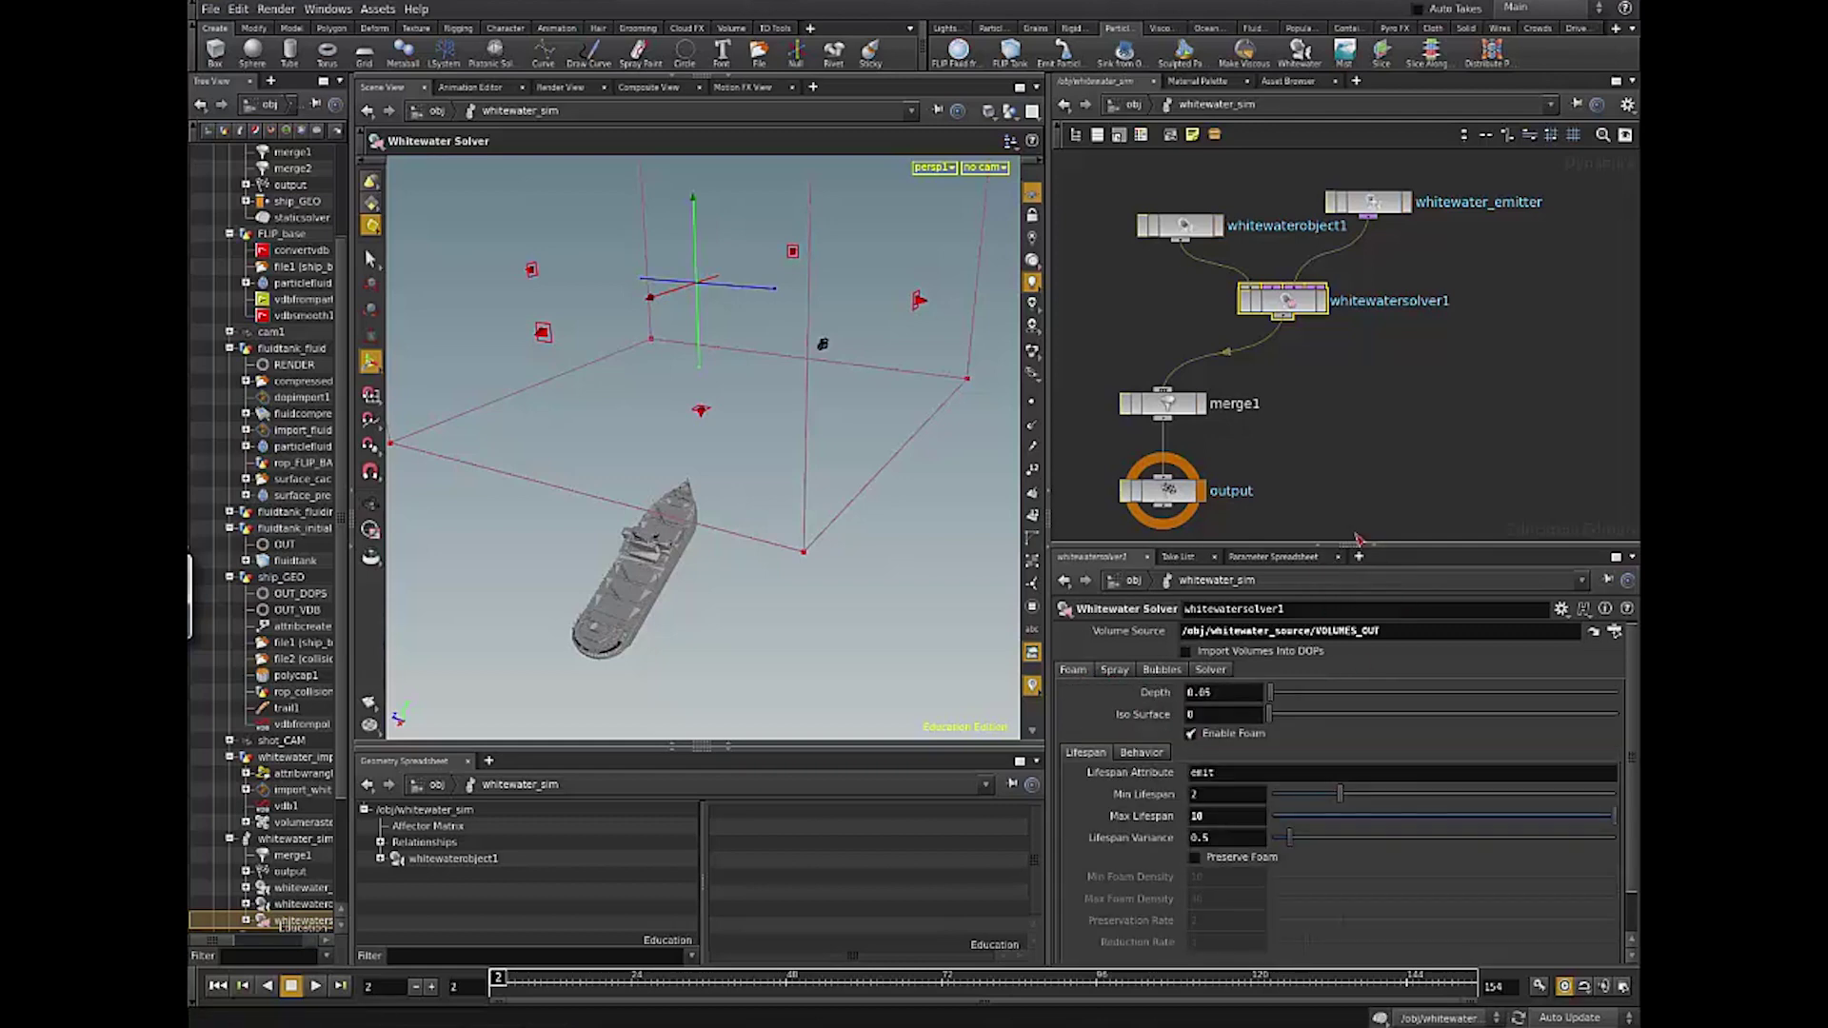
pyautogui.moveTo(1379, 518); pyautogui.dragTo(1415, 496, button='middle')
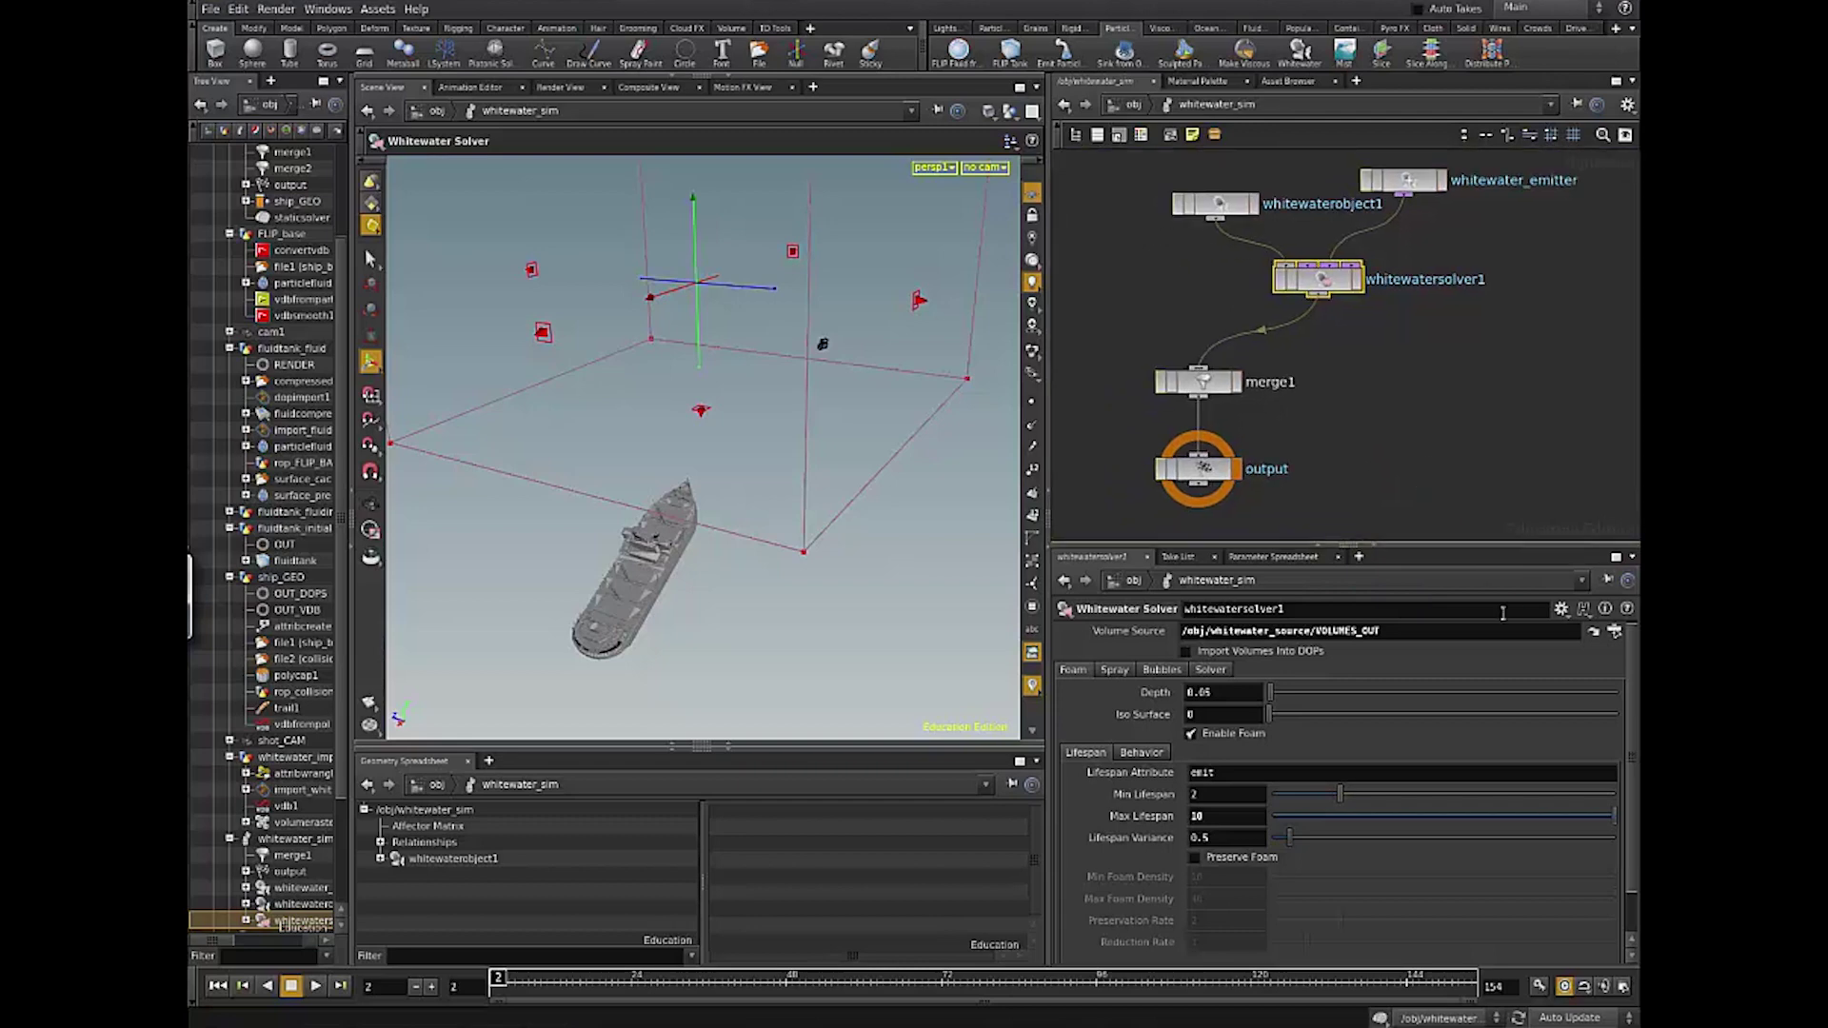
pyautogui.click(1161, 670)
pyautogui.scroll(4, 1368, 514)
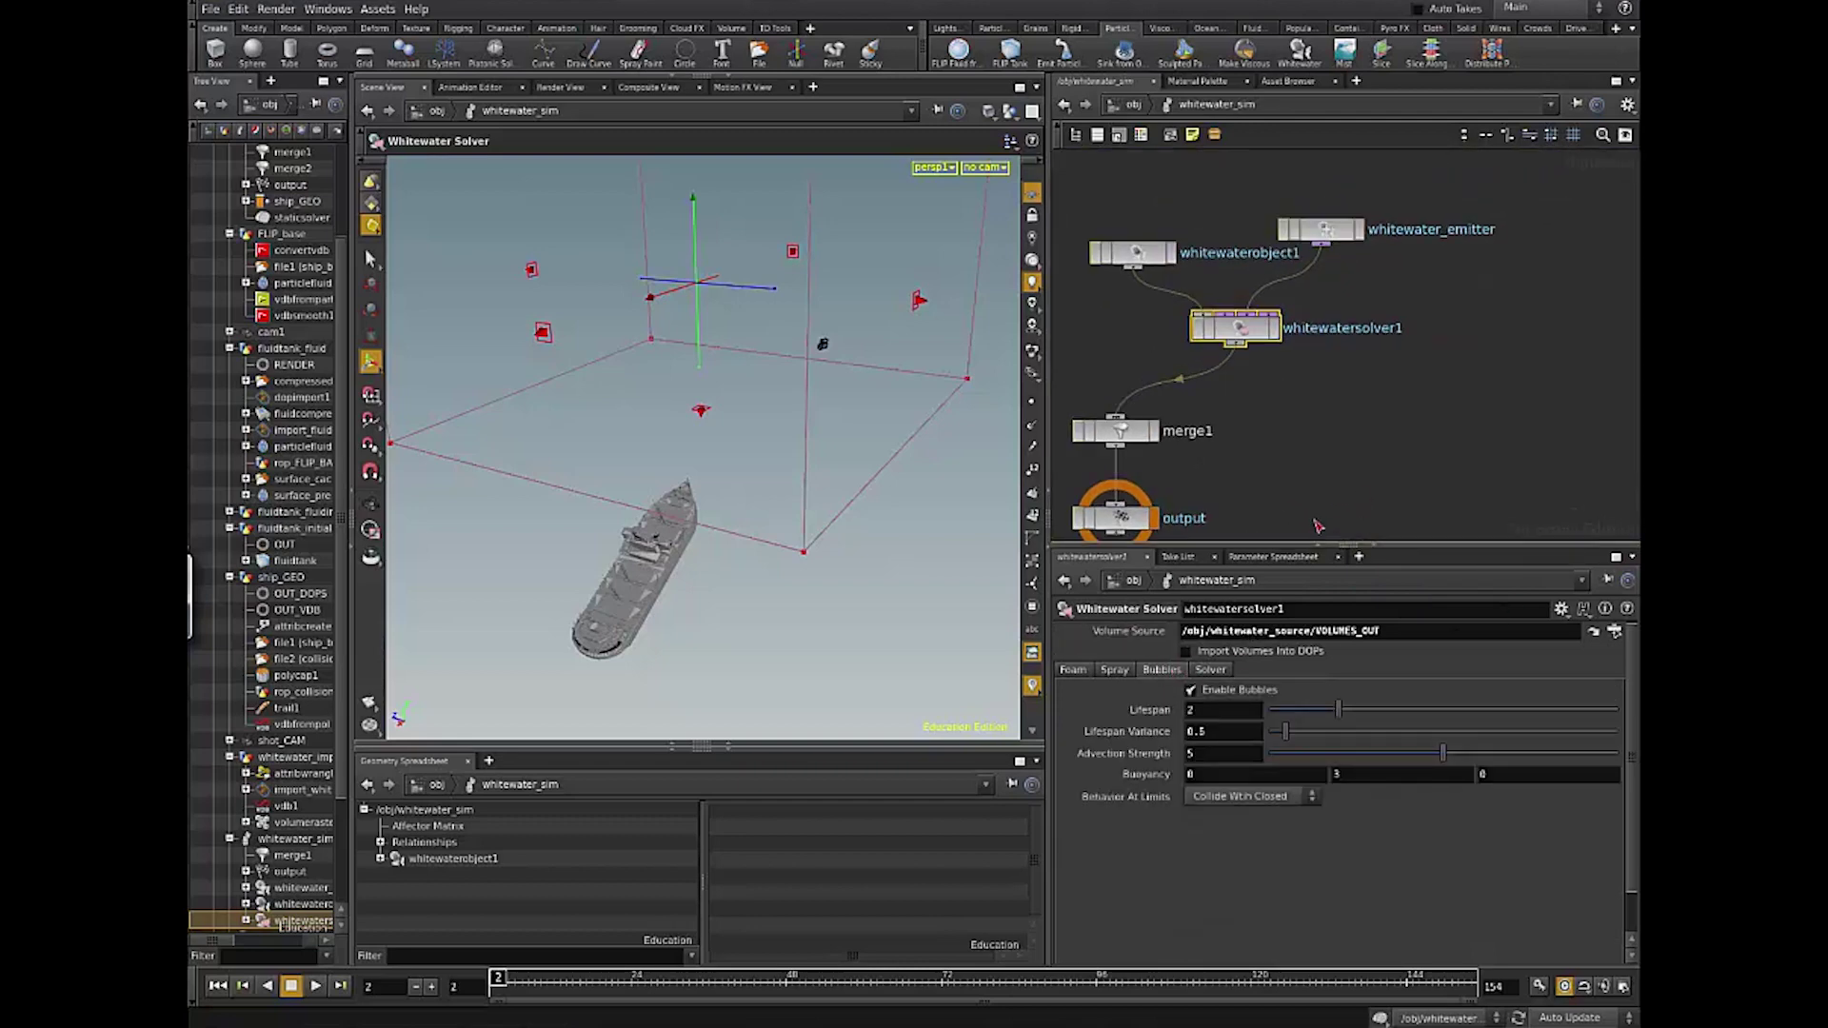
# Step: Open the whitewater_import network at object level and move volumerasterizepoints1 further below vdb1 and attribwrangle1
pyautogui.scroll(-3, 1381, 464)
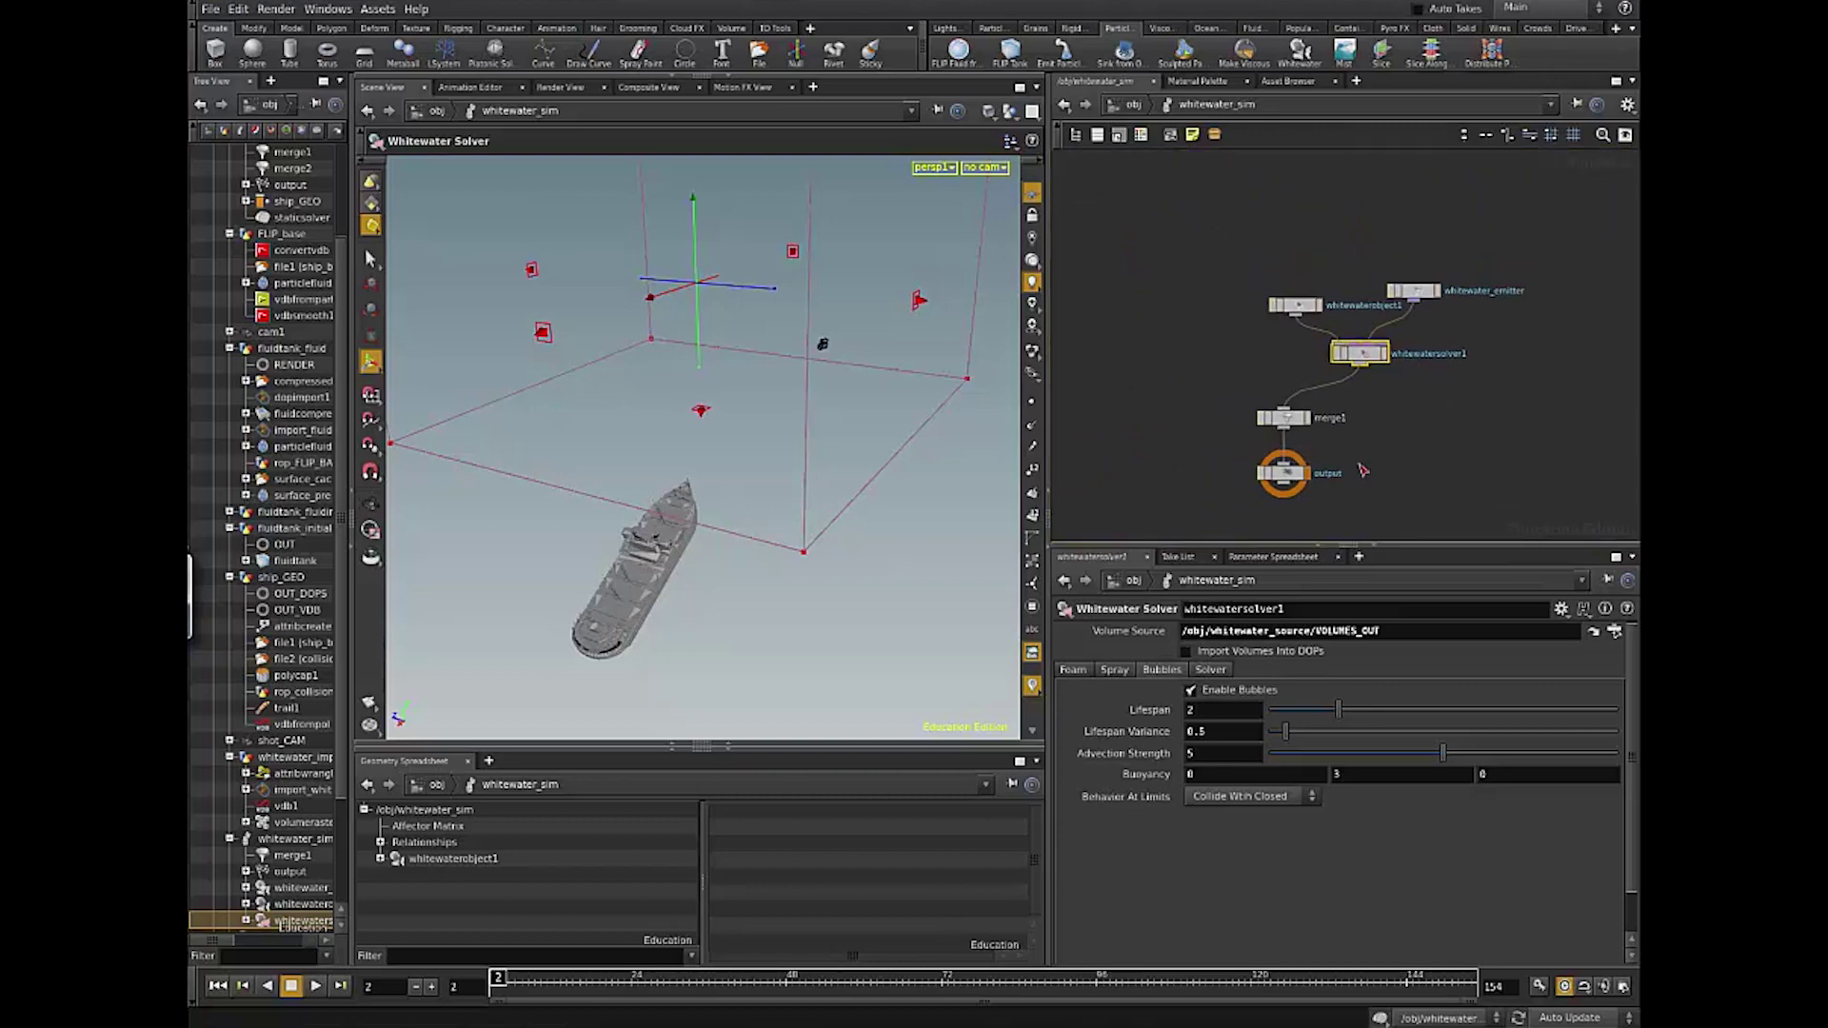
pyautogui.scroll(-1, 1420, 460)
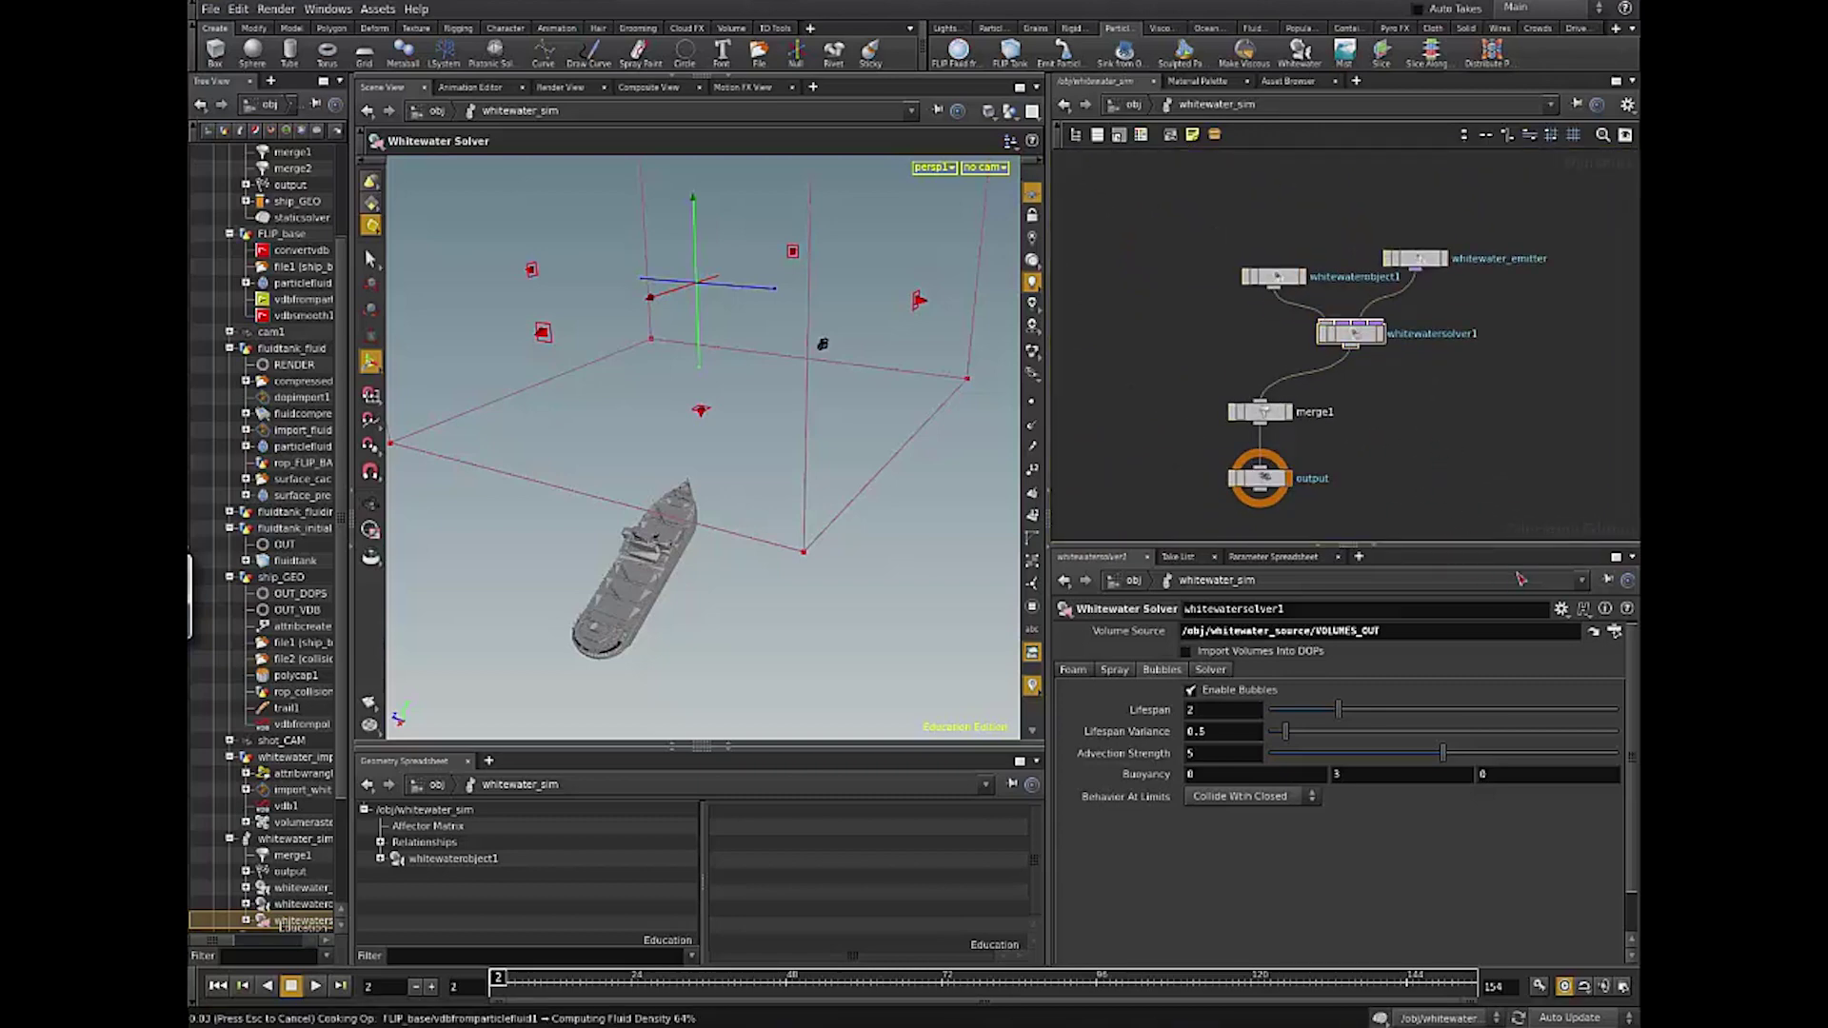
pyautogui.press('u')
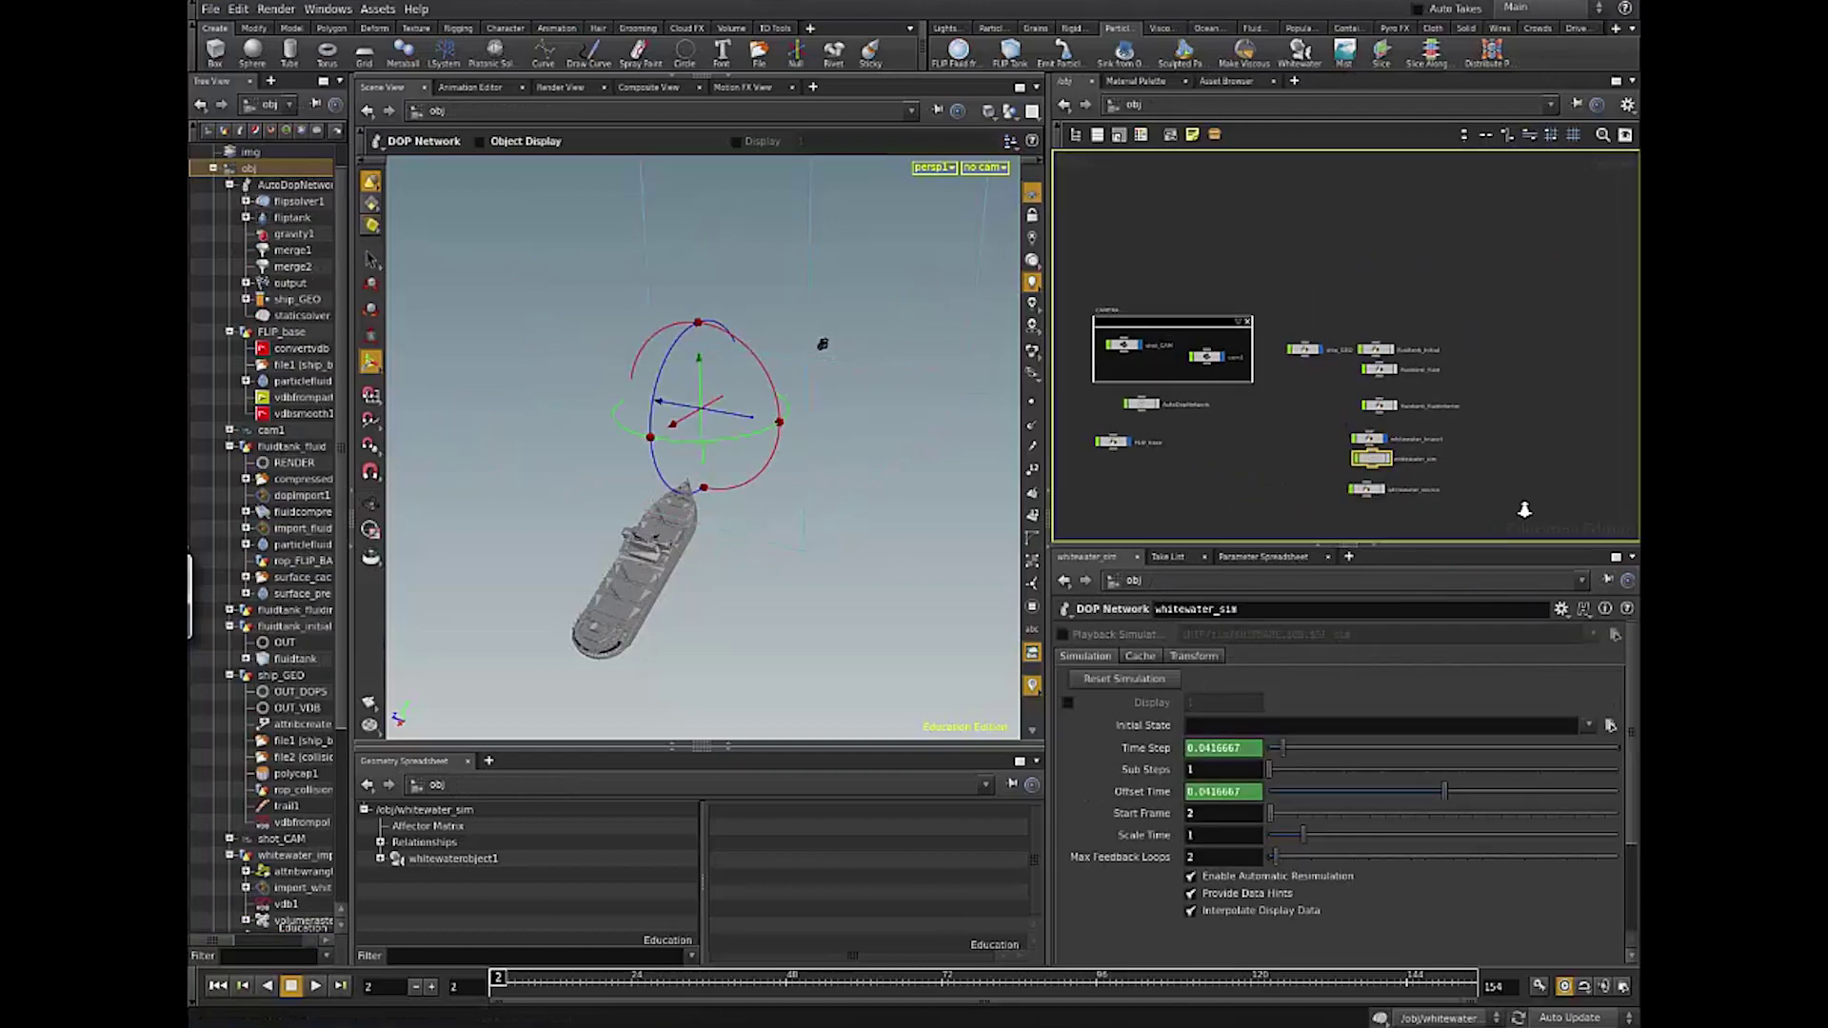
pyautogui.click(1281, 392)
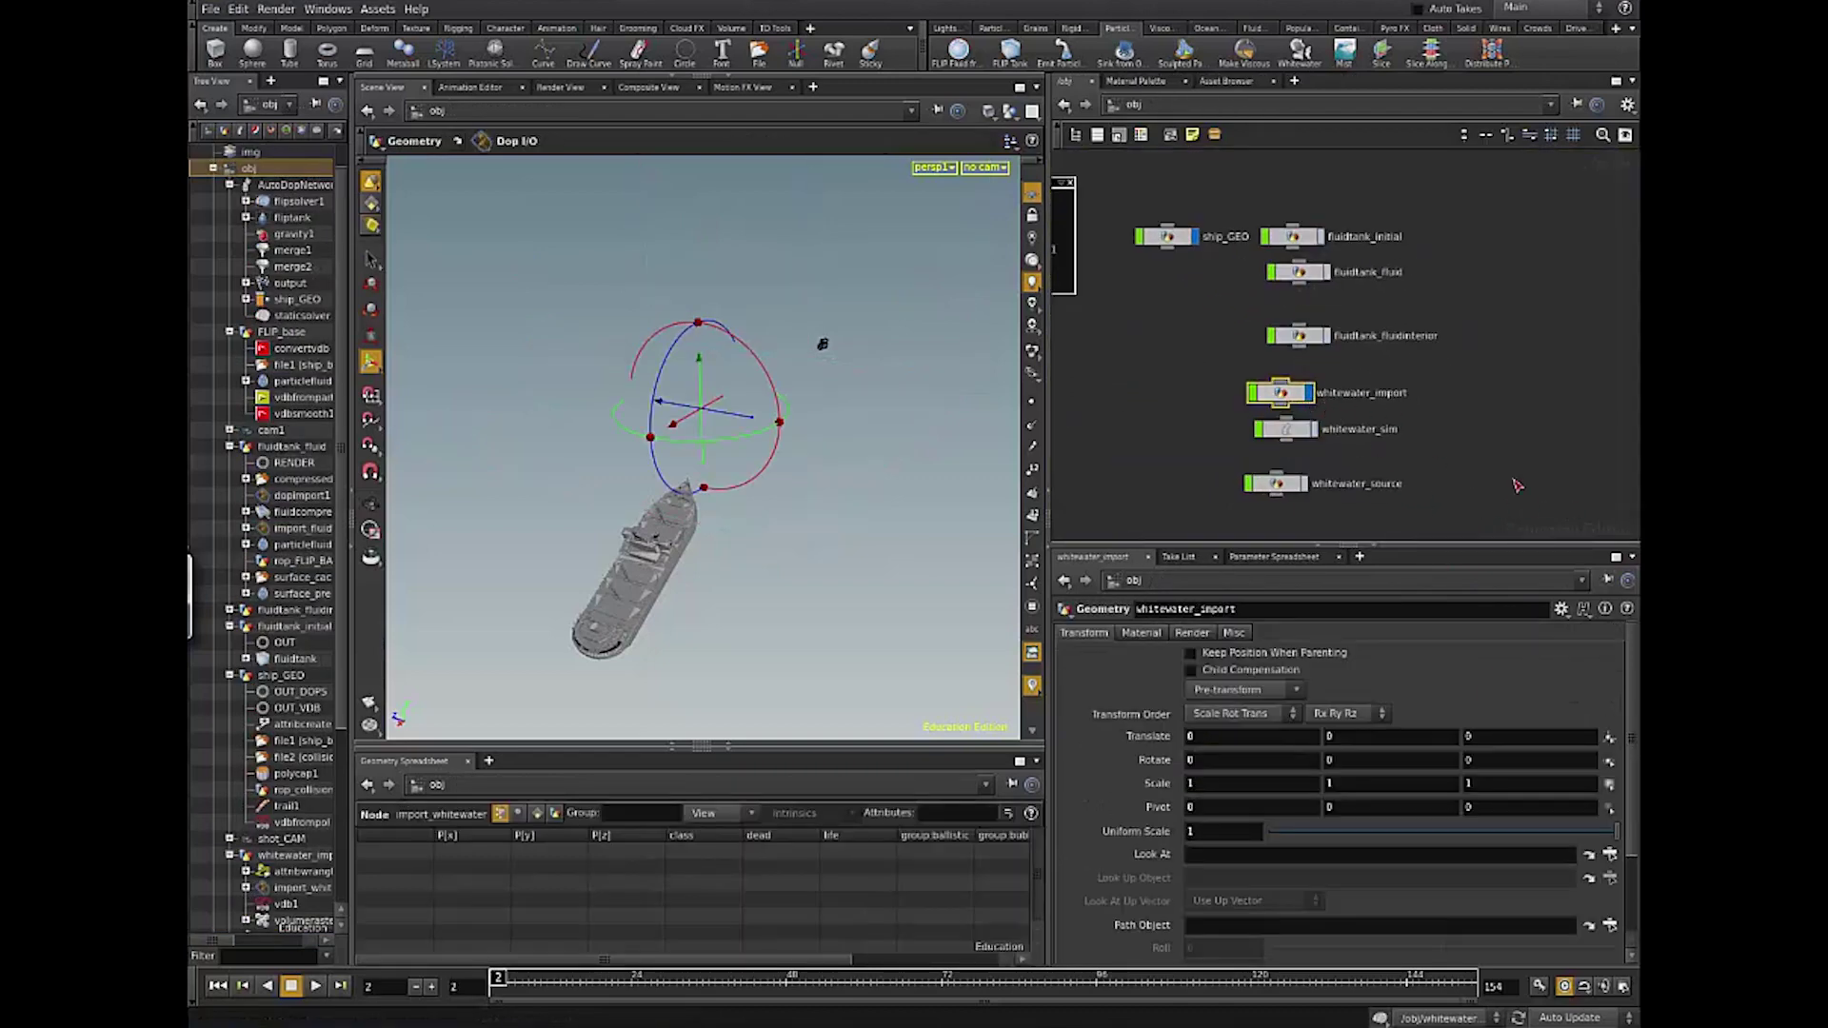
pyautogui.doubleClick(1298, 392)
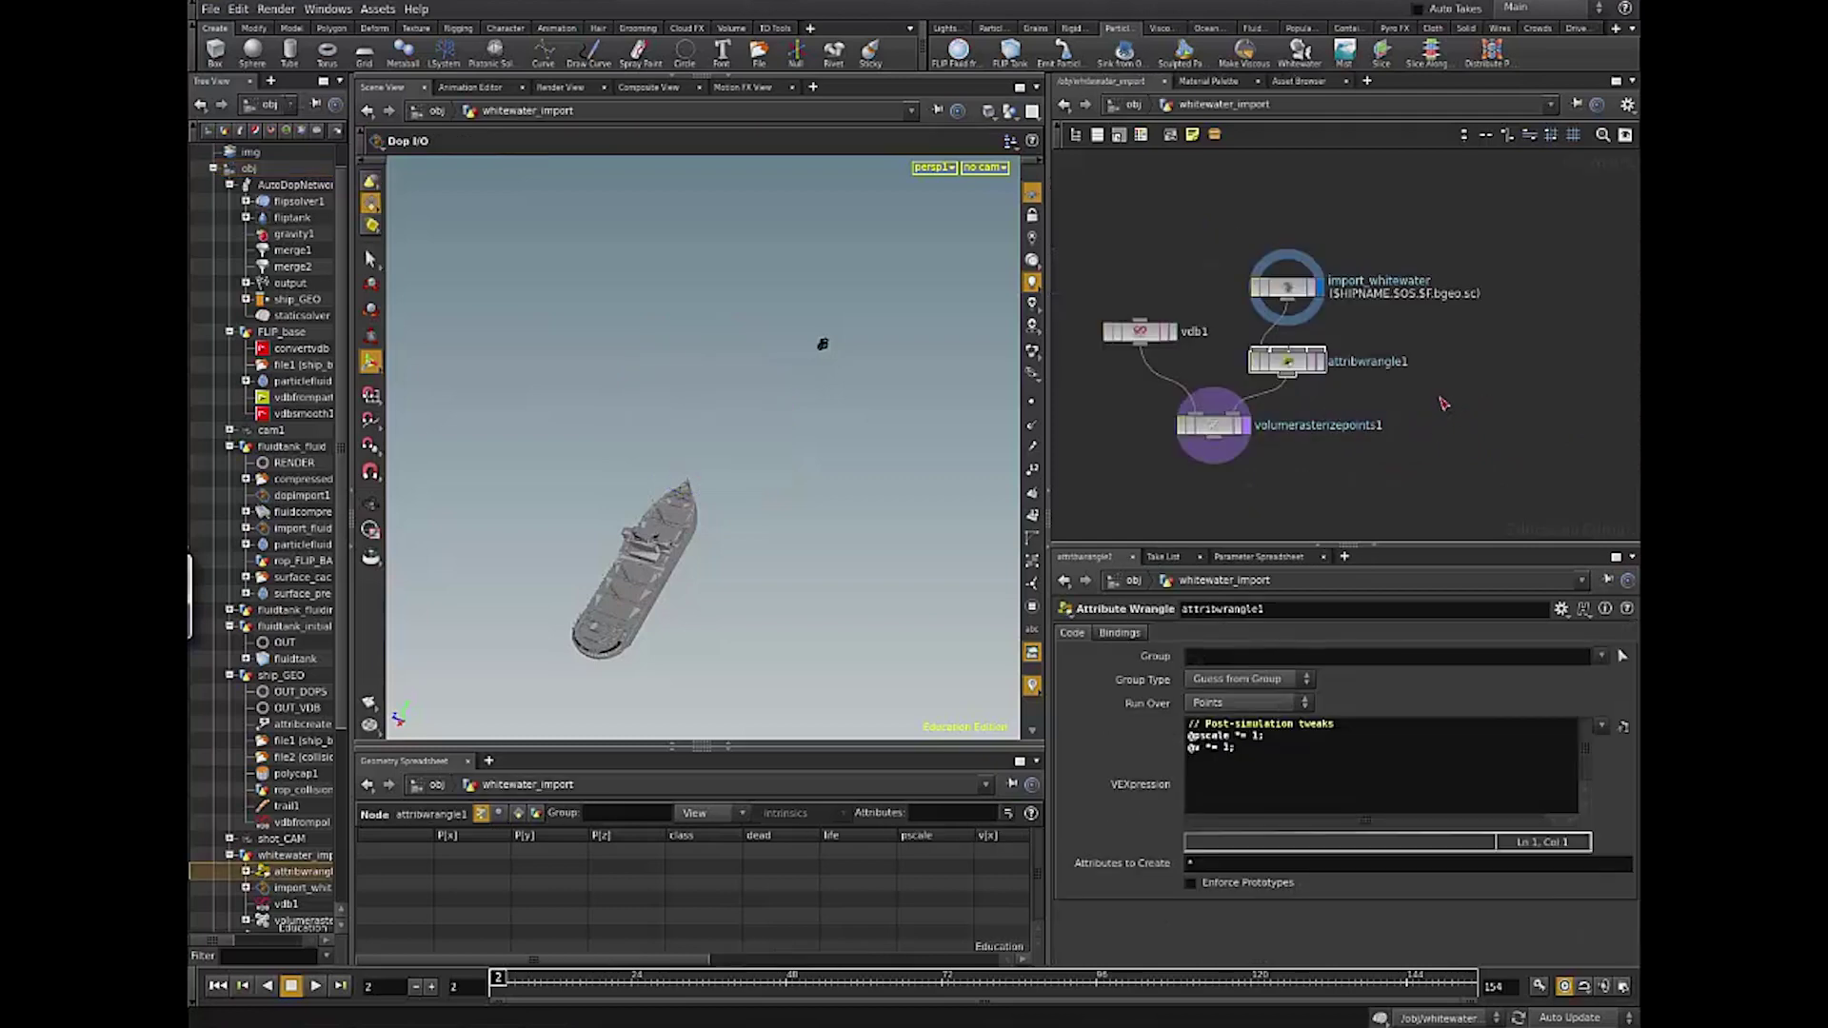
pyautogui.moveTo(1431, 375); pyautogui.dragTo(1491, 326, button='middle')
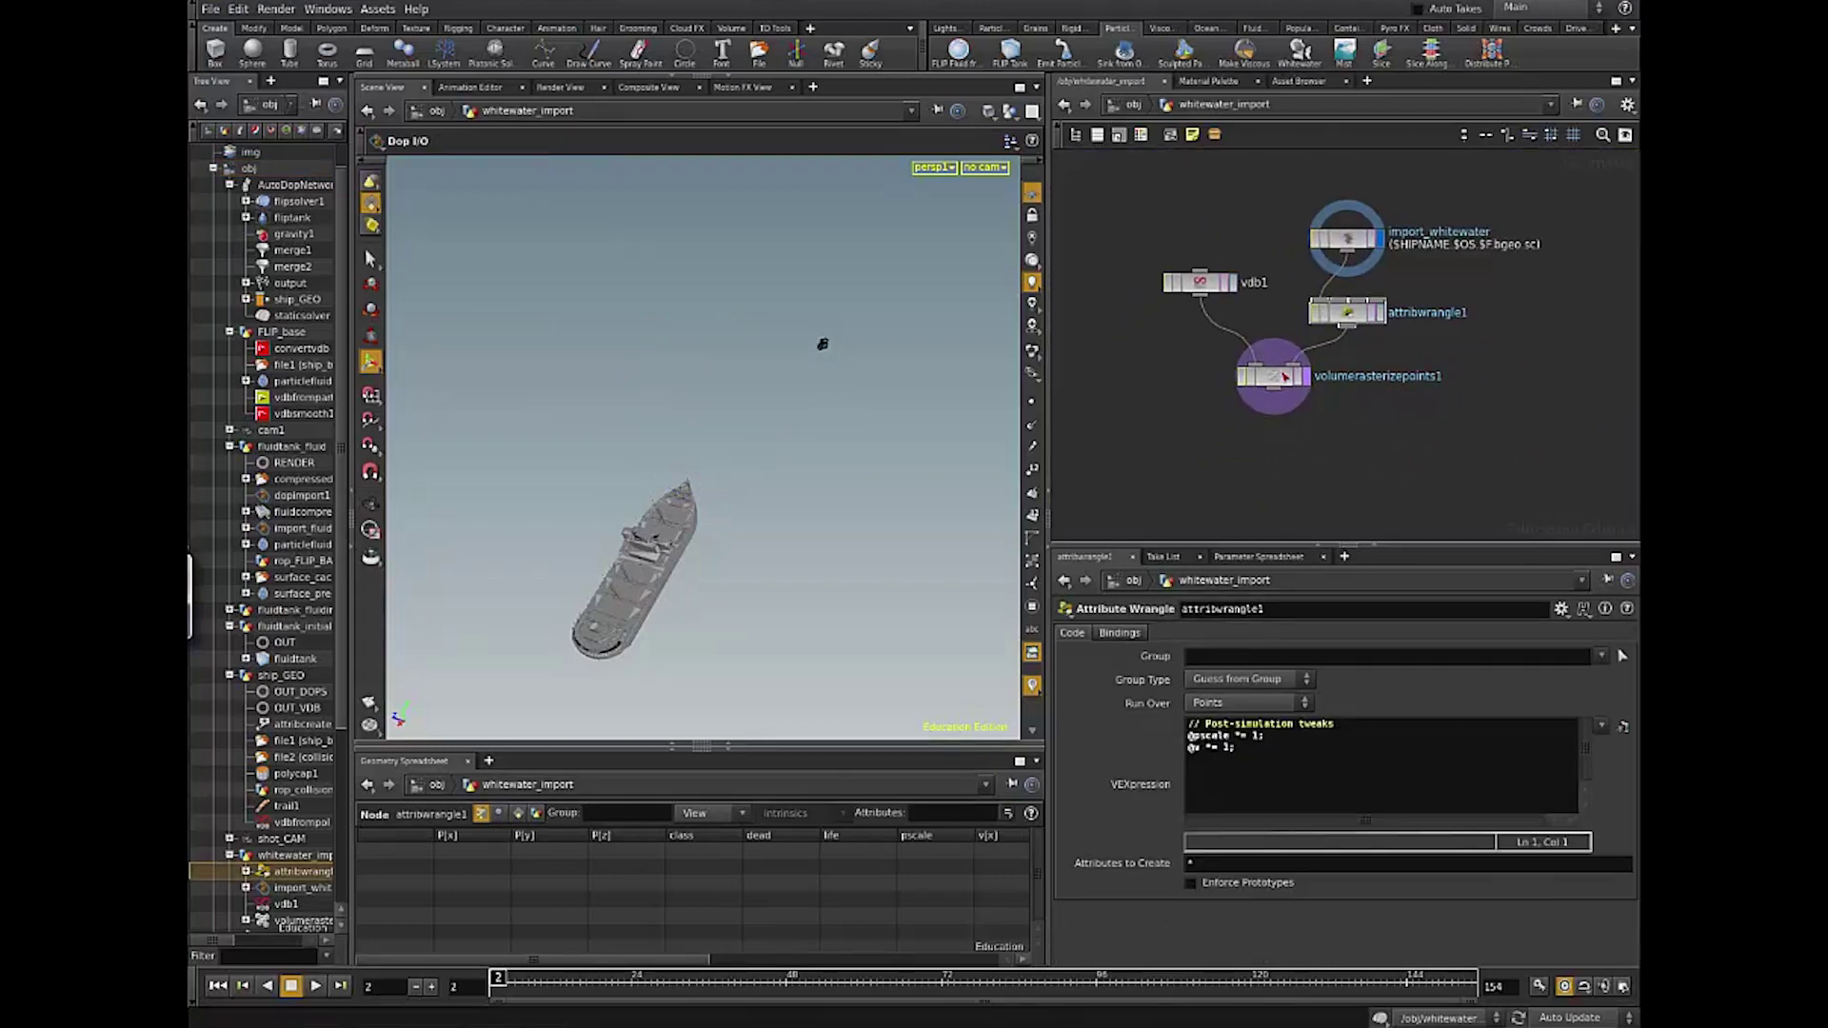
pyautogui.moveTo(1281, 380); pyautogui.dragTo(1288, 459)
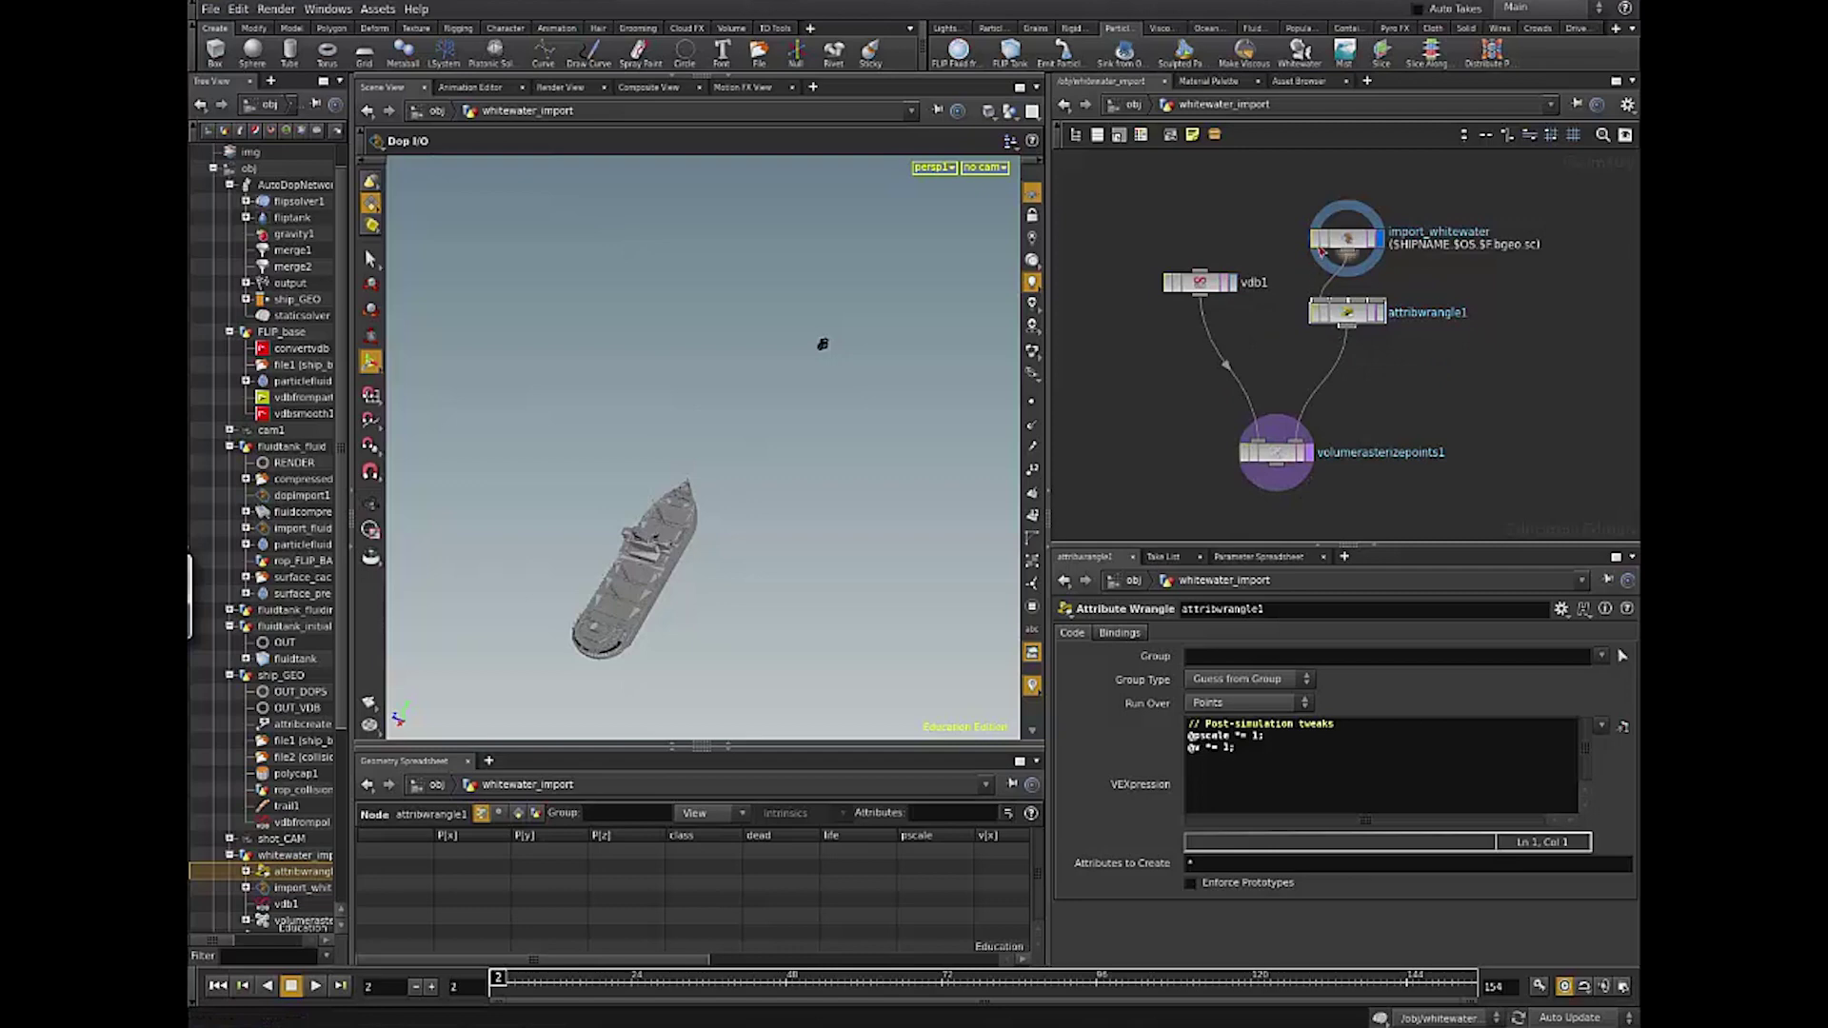
# Step: Review the pscale and v multipliers in attribwrangle1's VEX code and make attribwrangle1 the displayed node
pyautogui.click(1318, 313)
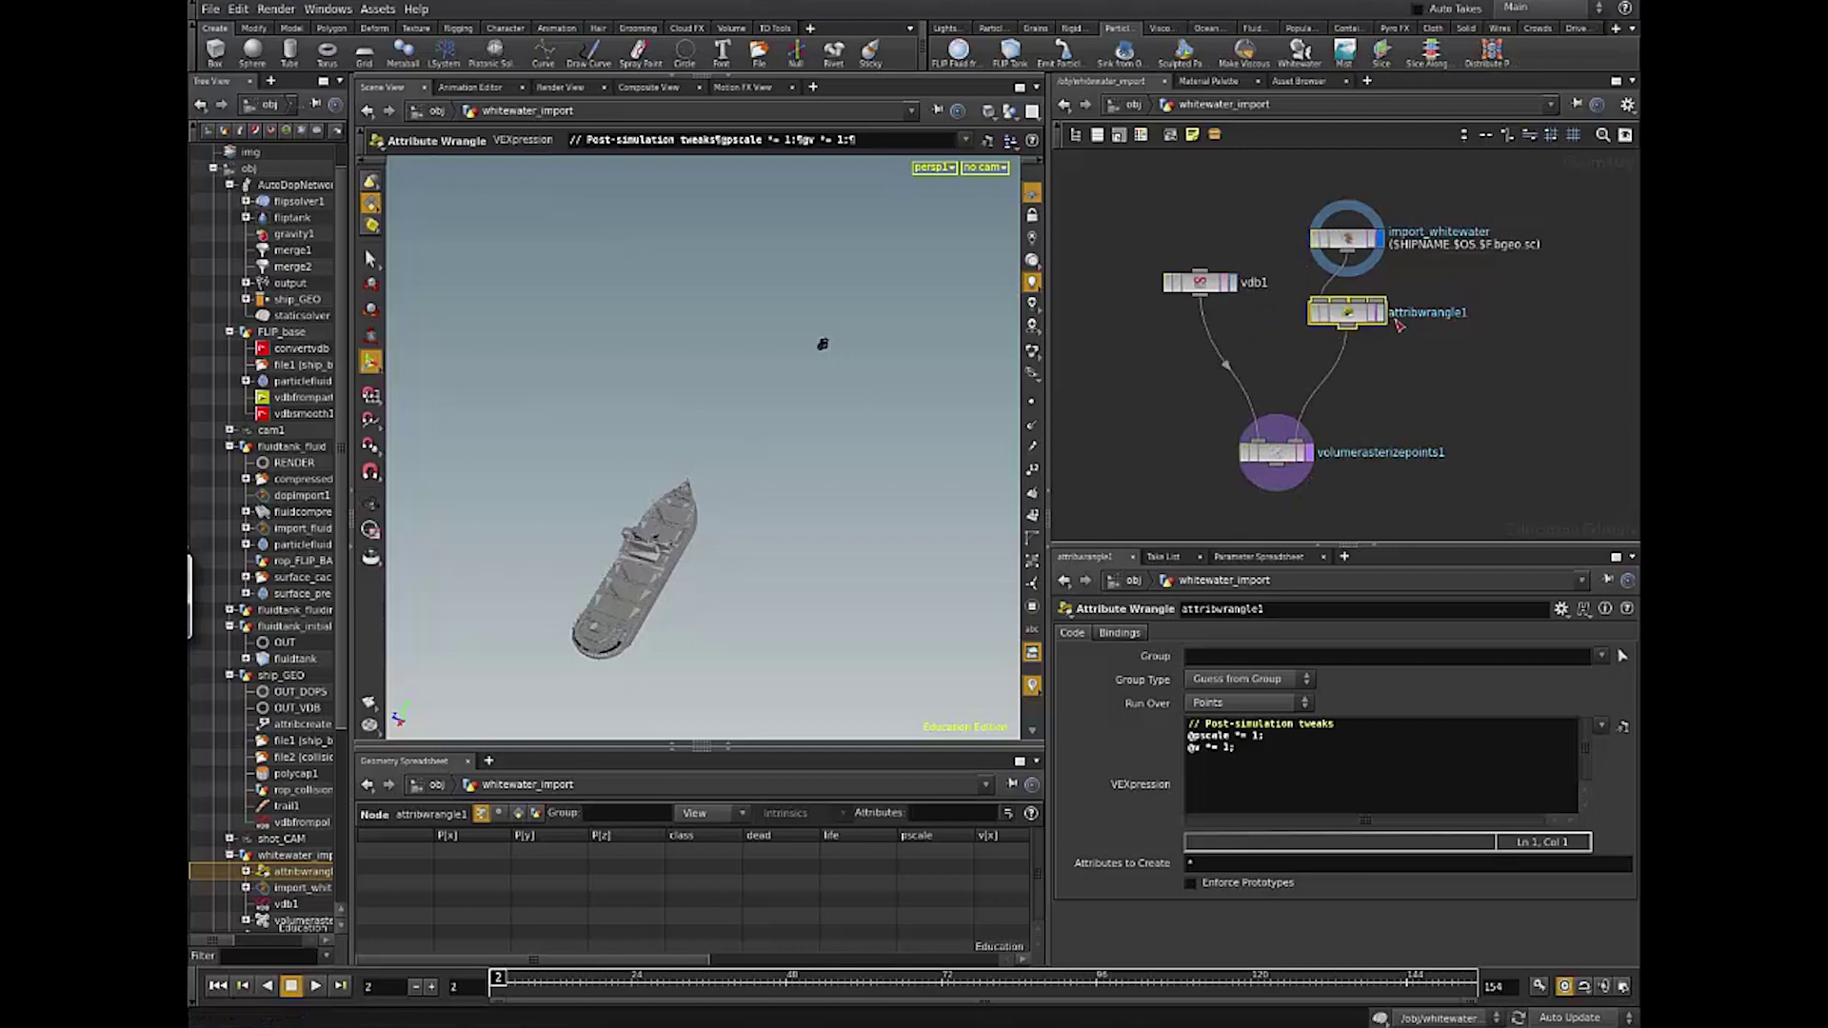
pyautogui.moveTo(1238, 752); pyautogui.dragTo(1127, 737)
pyautogui.click(1187, 741)
pyautogui.click(1231, 768)
pyautogui.moveTo(1258, 767)
pyautogui.mouseDown()
pyautogui.moveTo(1135, 749)
pyautogui.moveTo(1281, 752)
pyautogui.mouseUp()
pyautogui.click(1201, 748)
pyautogui.moveTo(1441, 410); pyautogui.dragTo(1396, 440, button='middle')
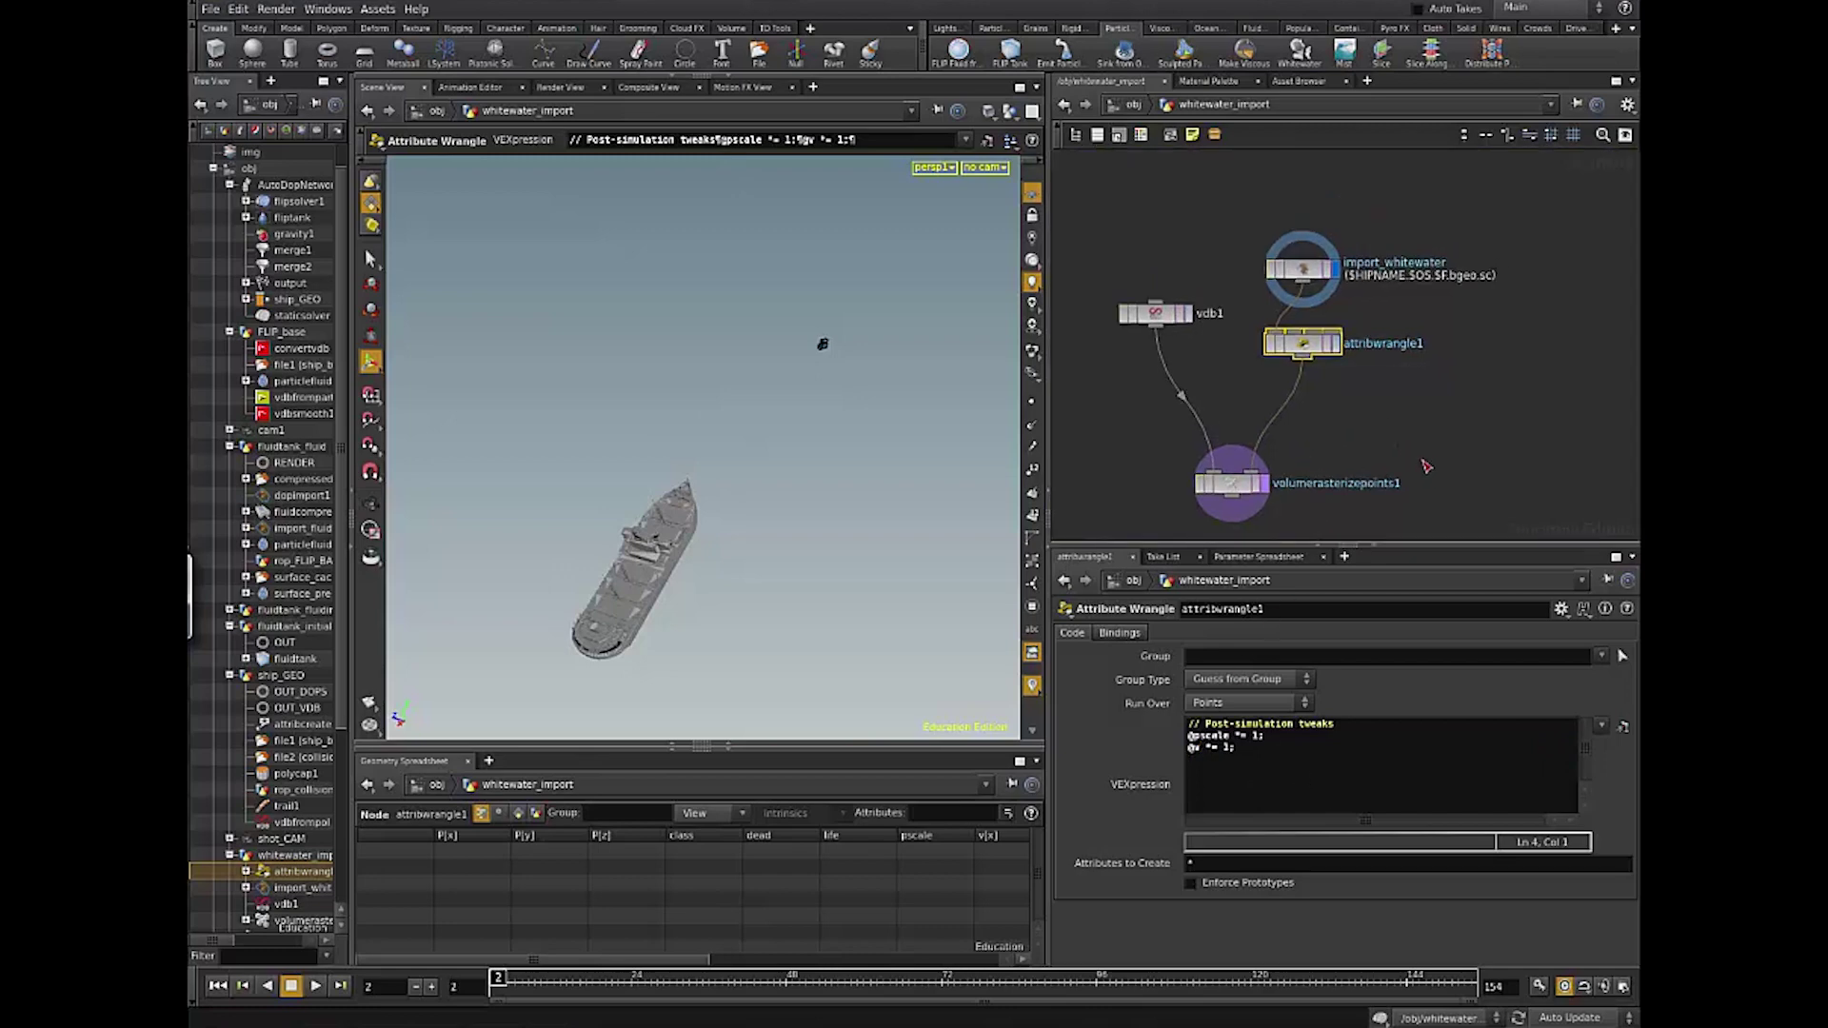
pyautogui.click(1336, 342)
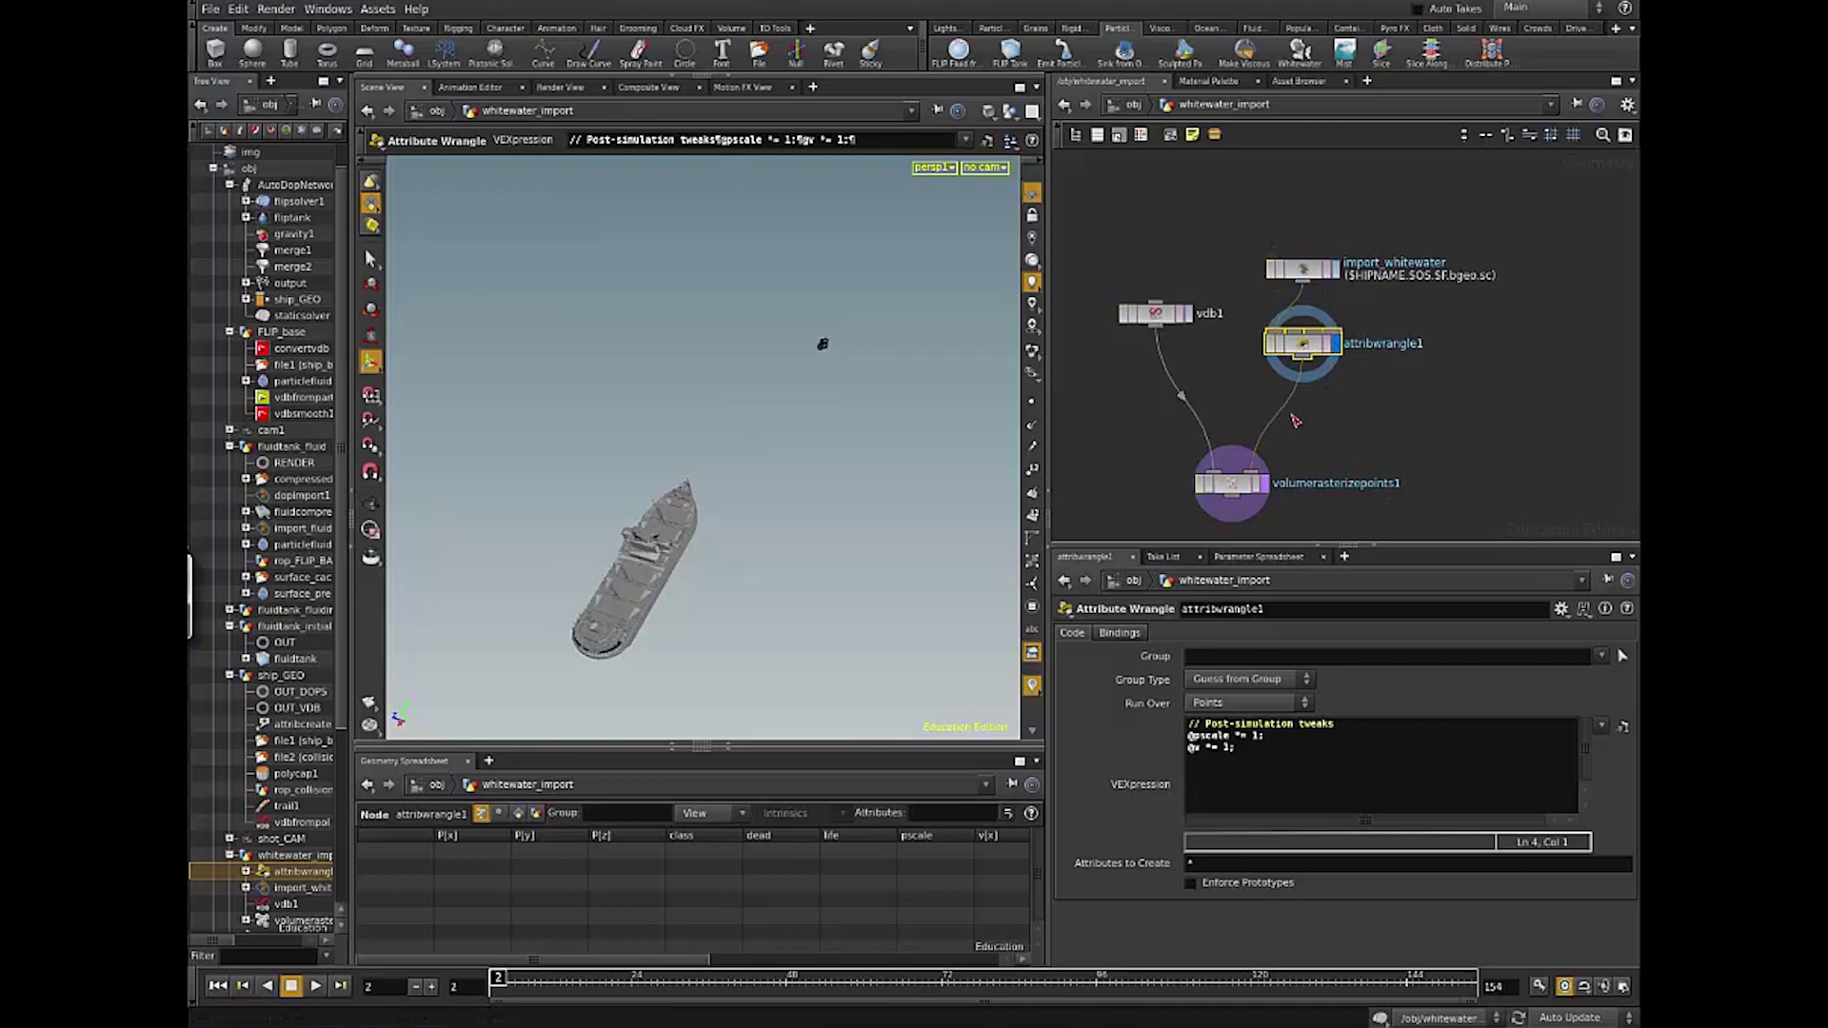
pyautogui.press('Tab')
pyautogui.press('Escape')
pyautogui.press('Tab')
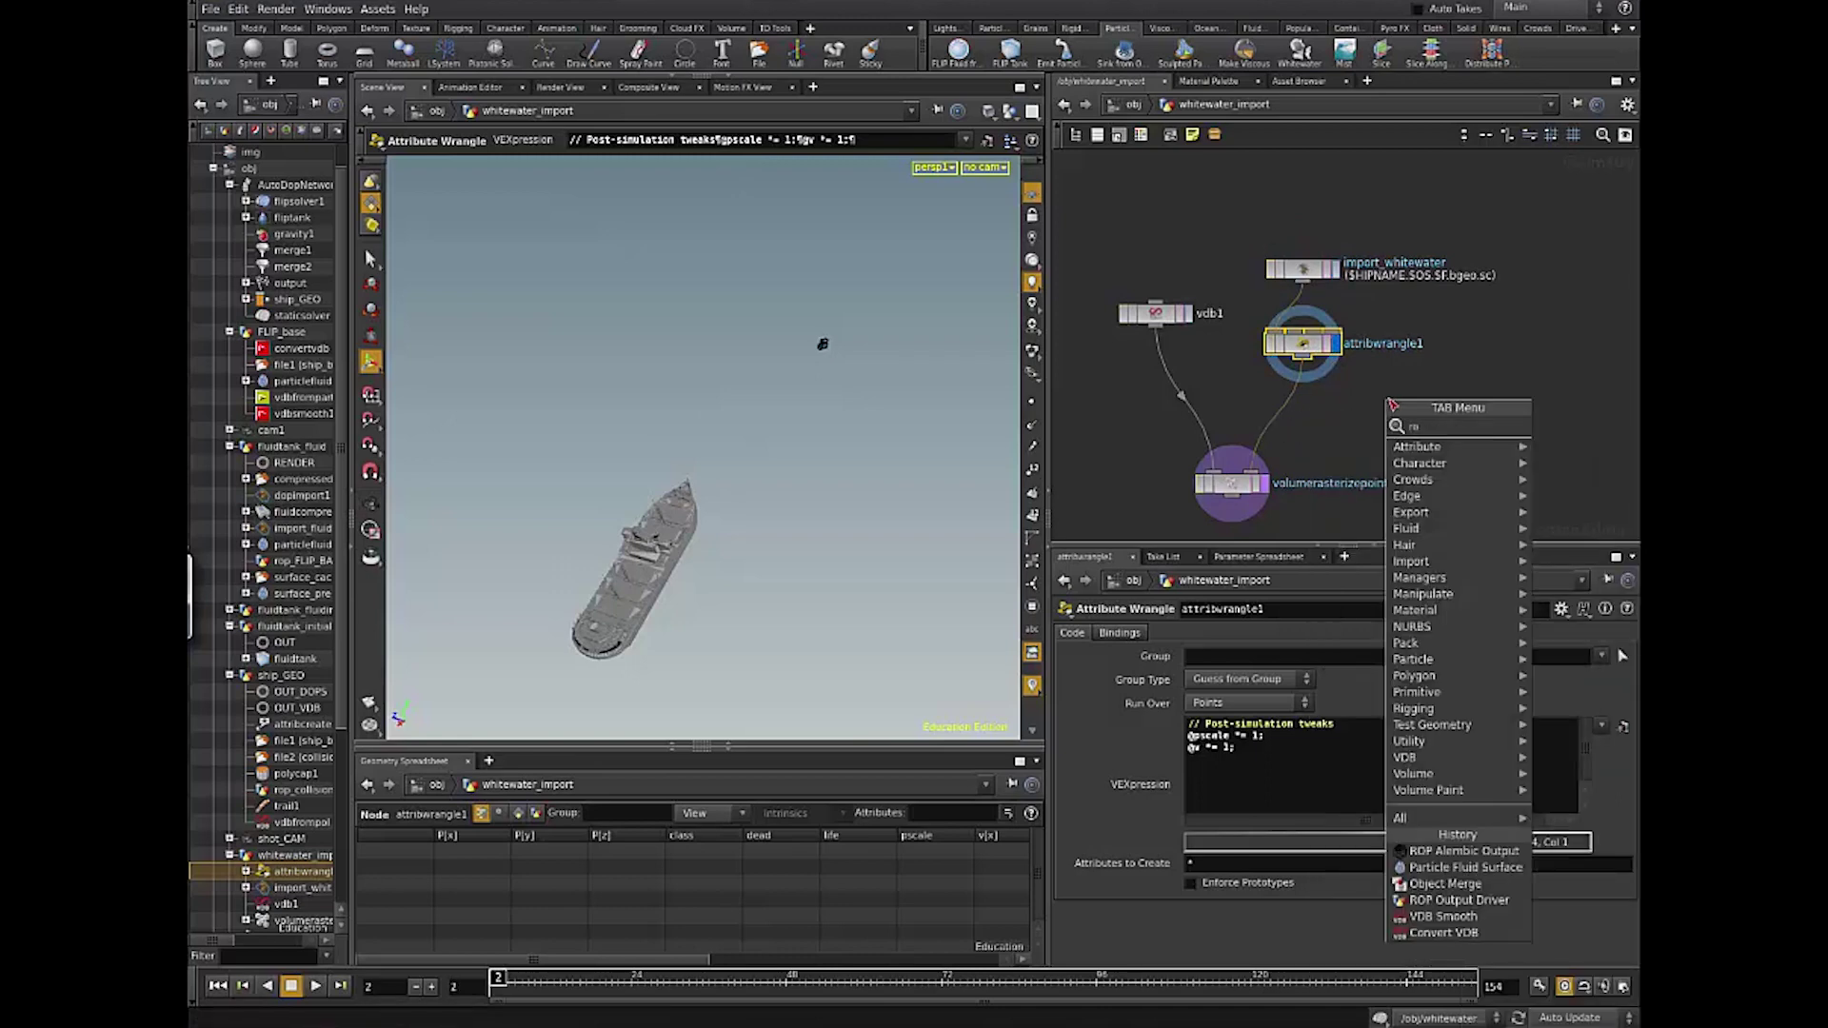
pyautogui.press('Escape')
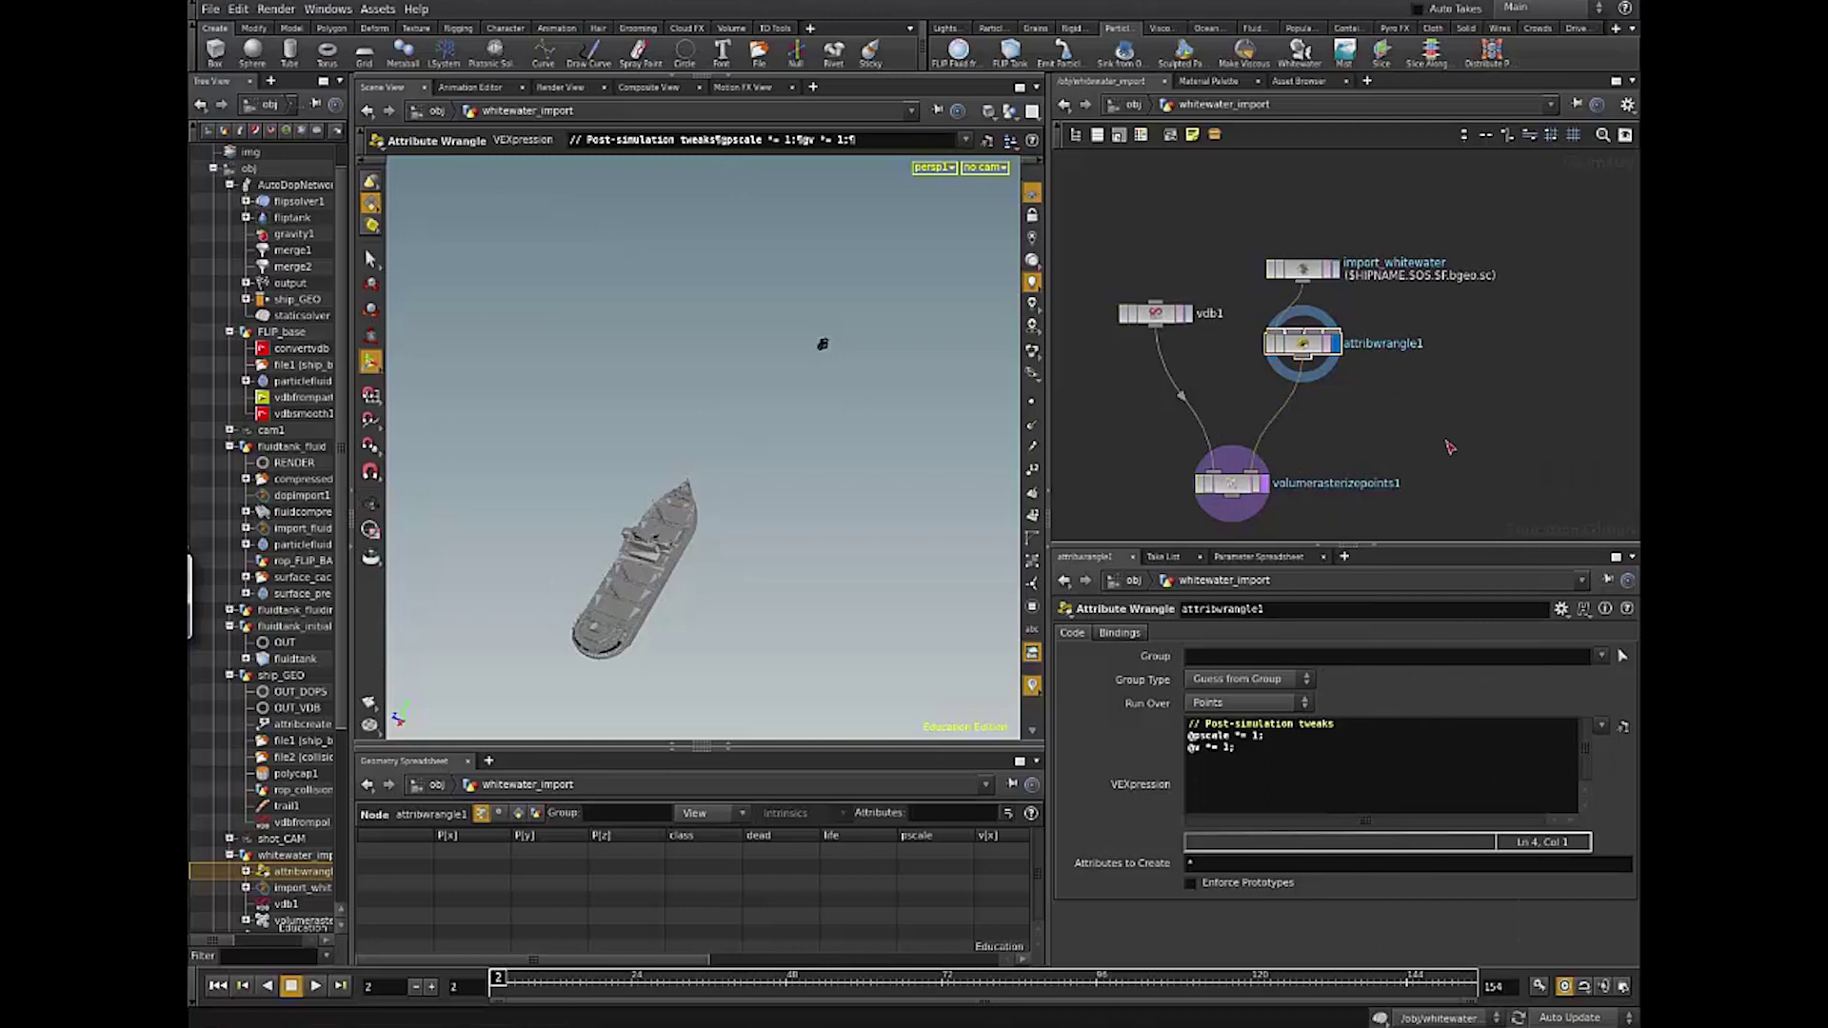
# Step: Add a ROP Output Driver beside attribwrangle1 and connect it to that node's output
pyautogui.press('Tab')
pyautogui.write('r')
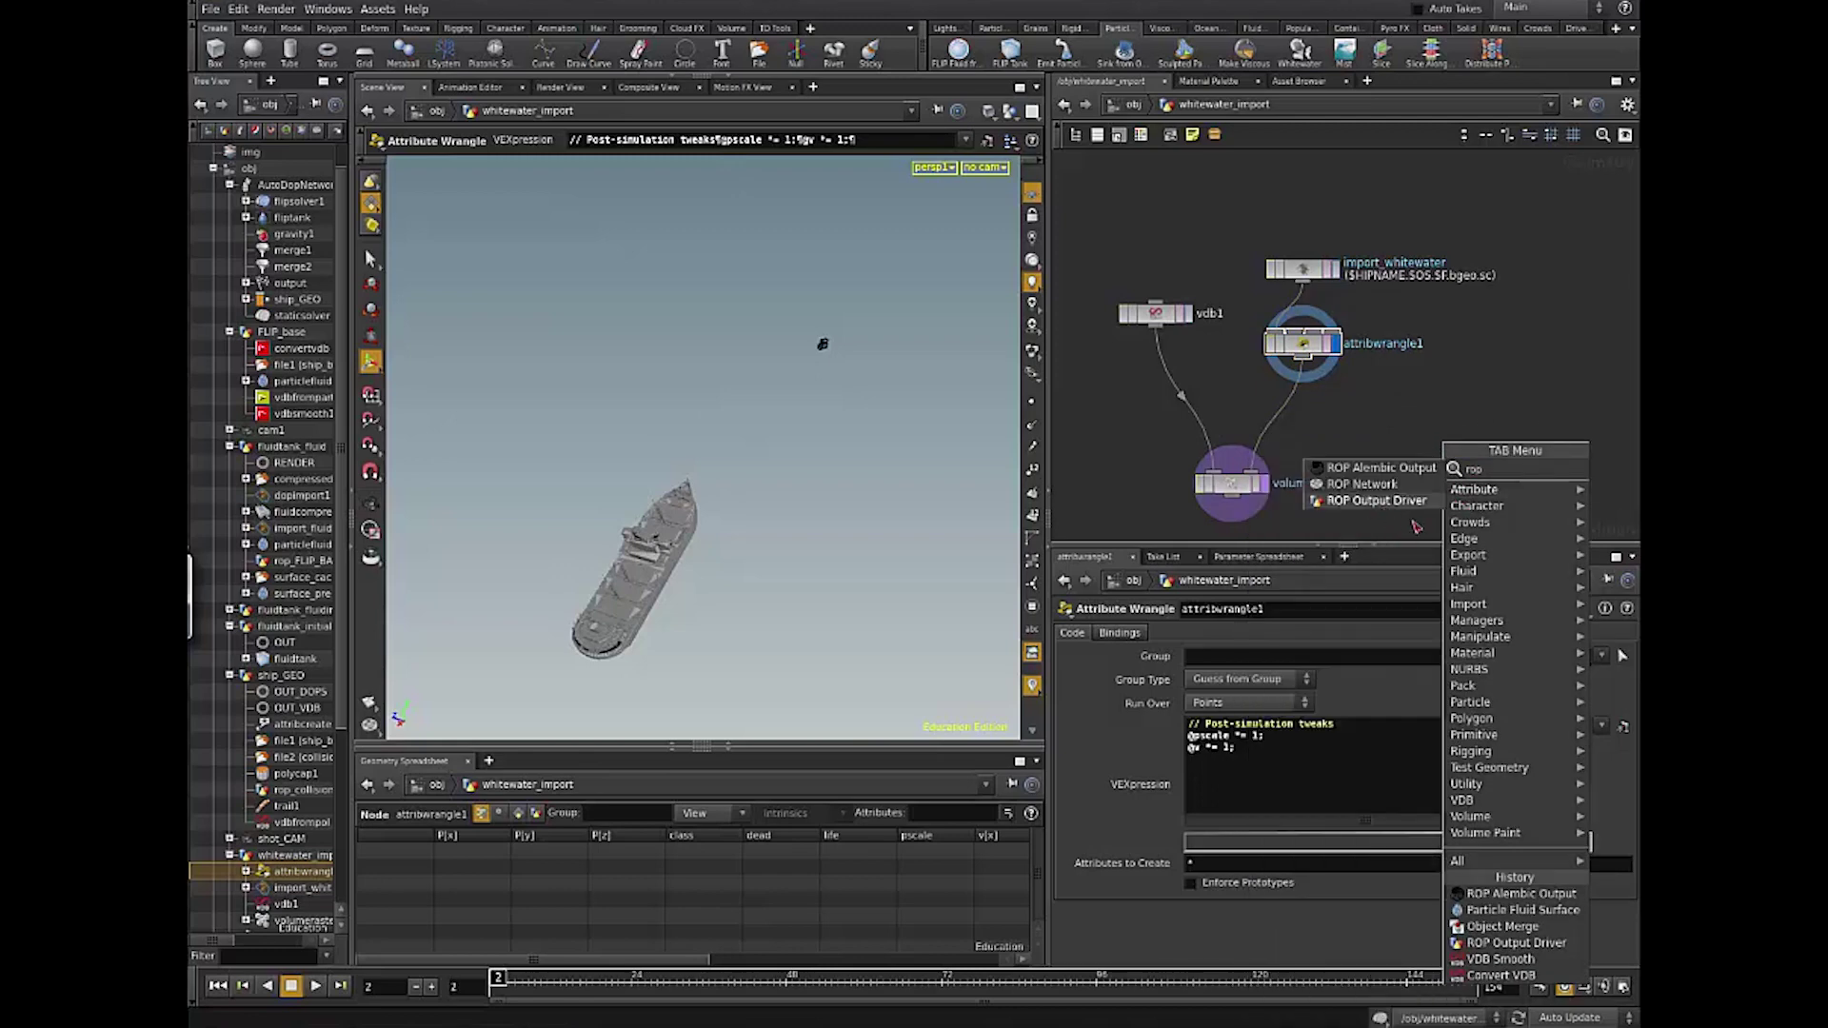
pyautogui.press('Escape')
pyautogui.click(1376, 419)
pyautogui.click(1303, 360)
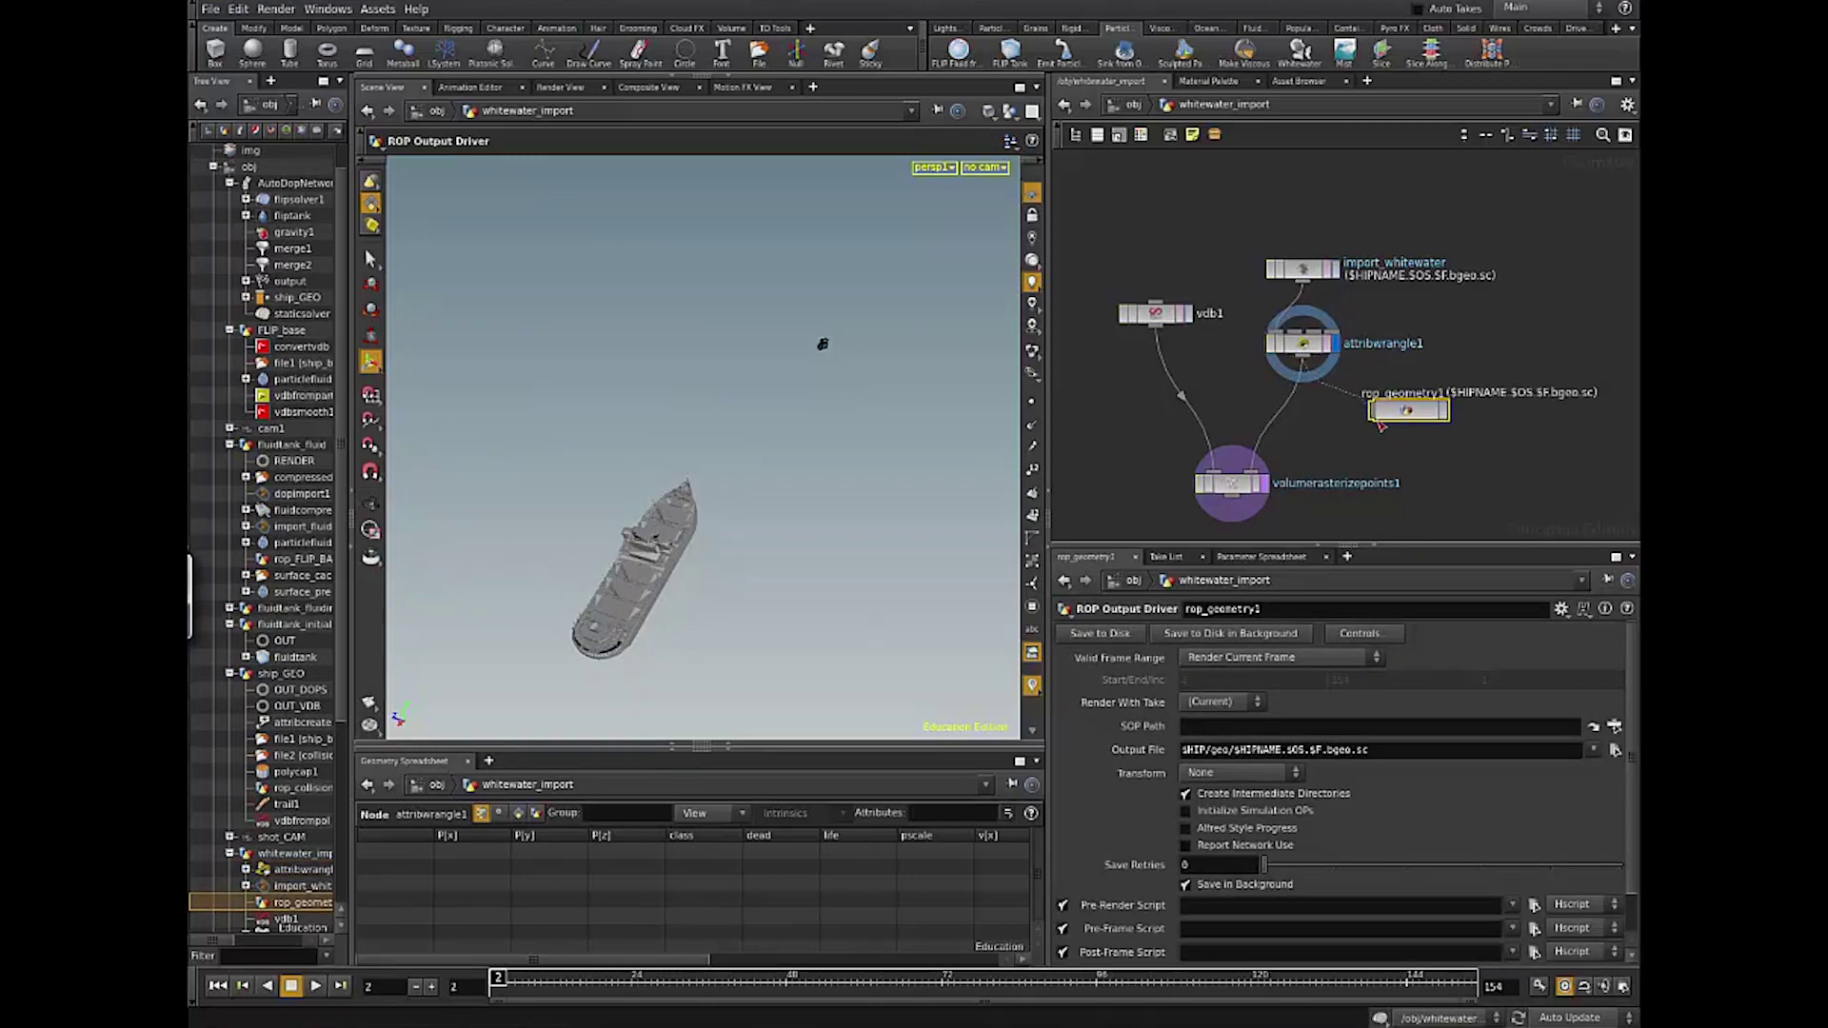
pyautogui.click(1388, 408)
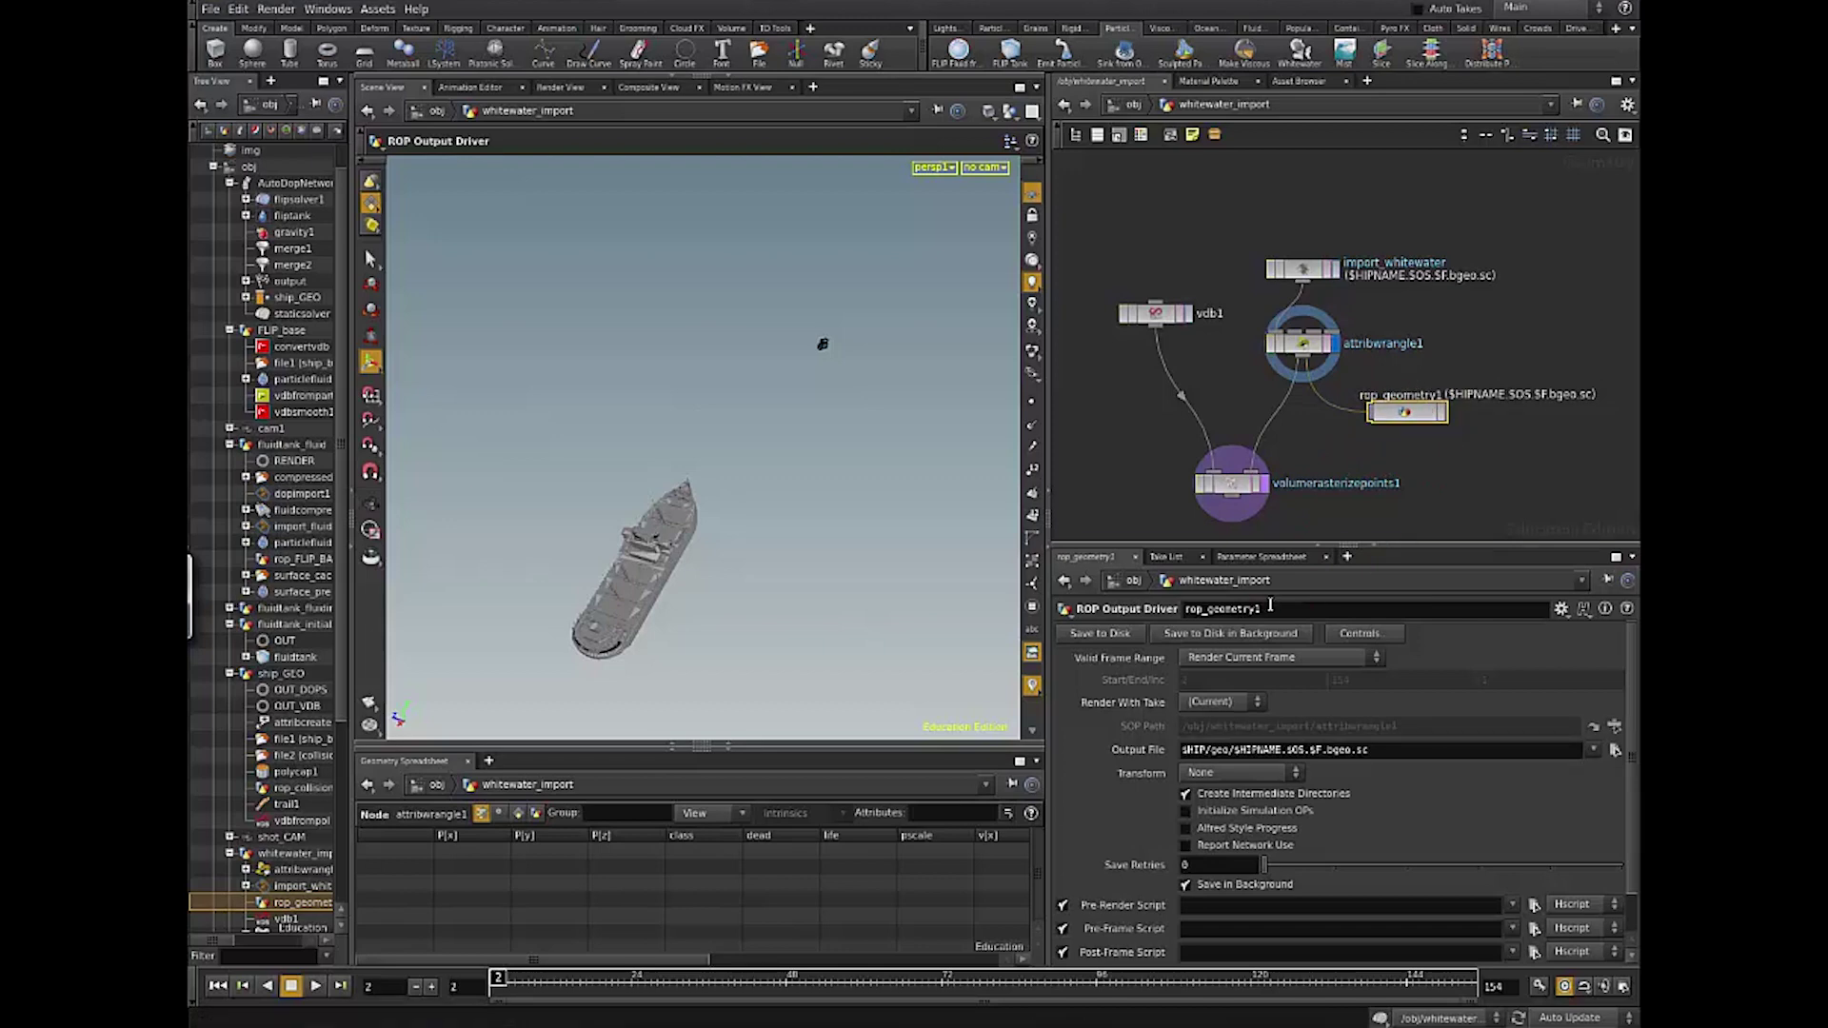
# Step: Rename the ROP Output Driver to rop_foam and set its output file to $HIP/geo/$OS/$HIPNAME.$OS.$F.bgeo.sc
pyautogui.moveTo(1270, 605); pyautogui.dragTo(1216, 608)
pyautogui.press('BackSpace')
pyautogui.press('BackSpace')
pyautogui.write('_foam_')
pyautogui.press('Return')
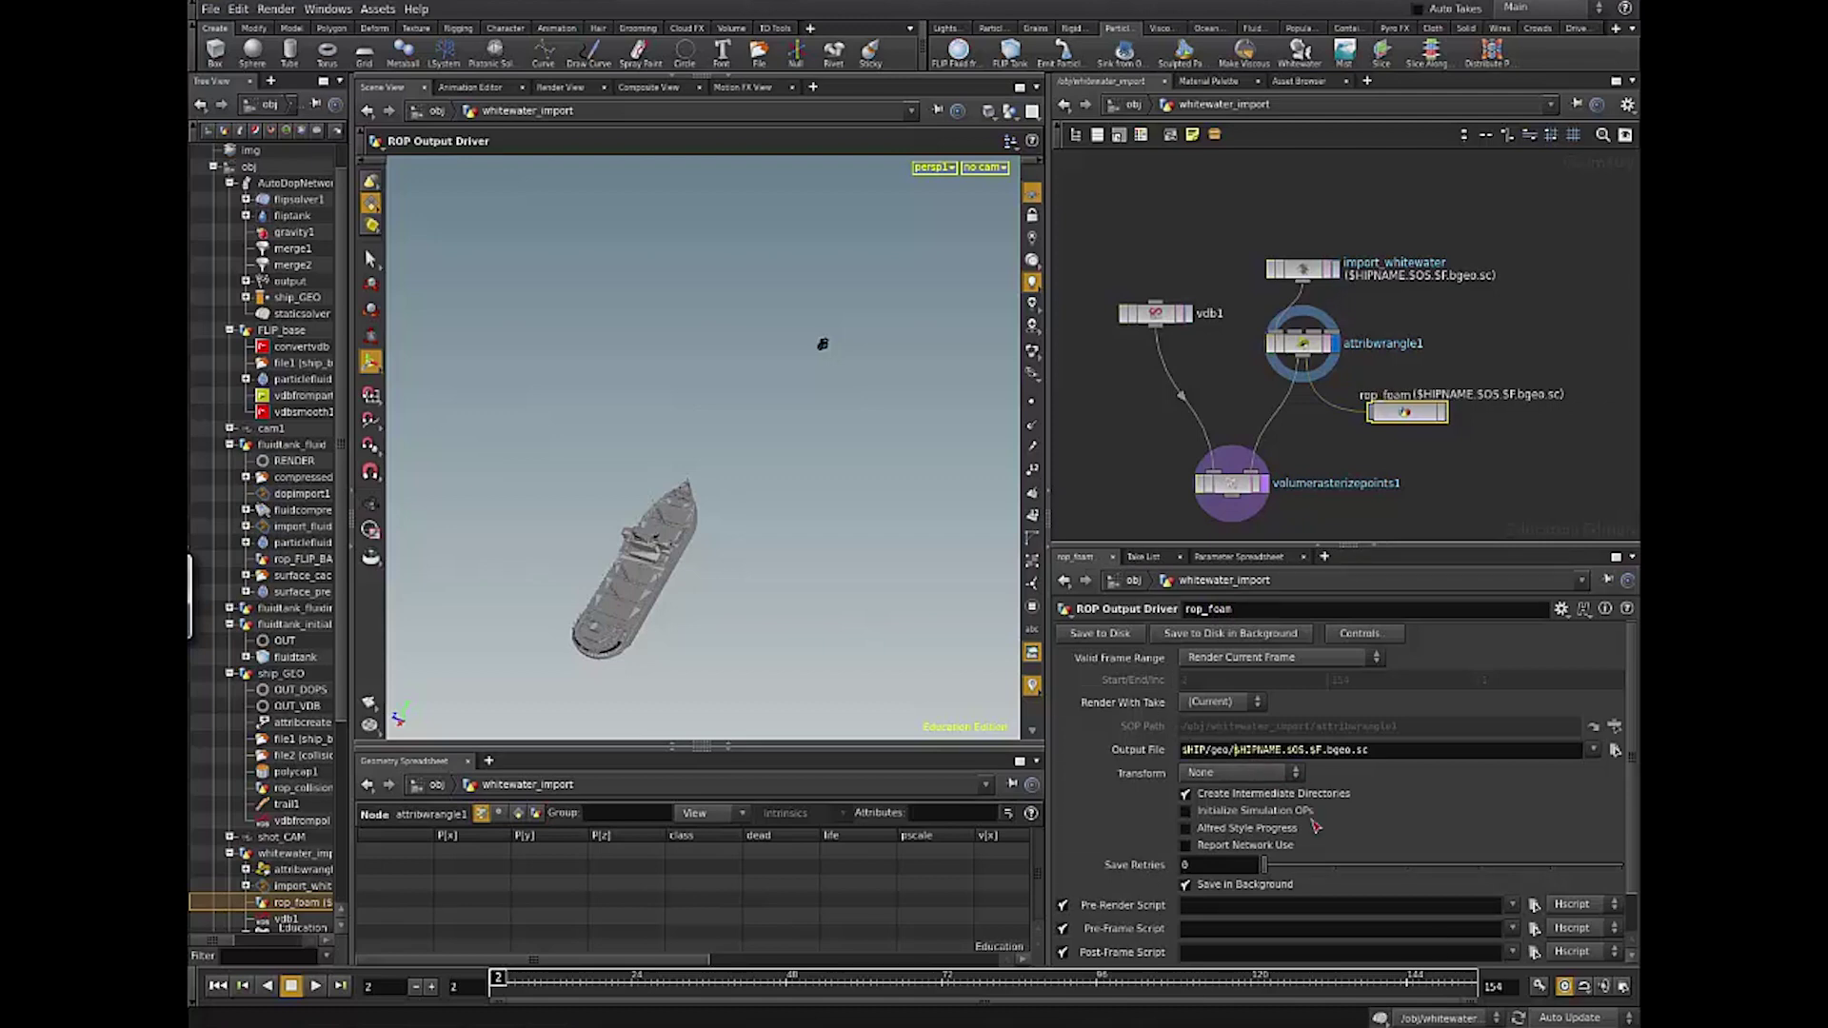
pyautogui.write('$OS/')
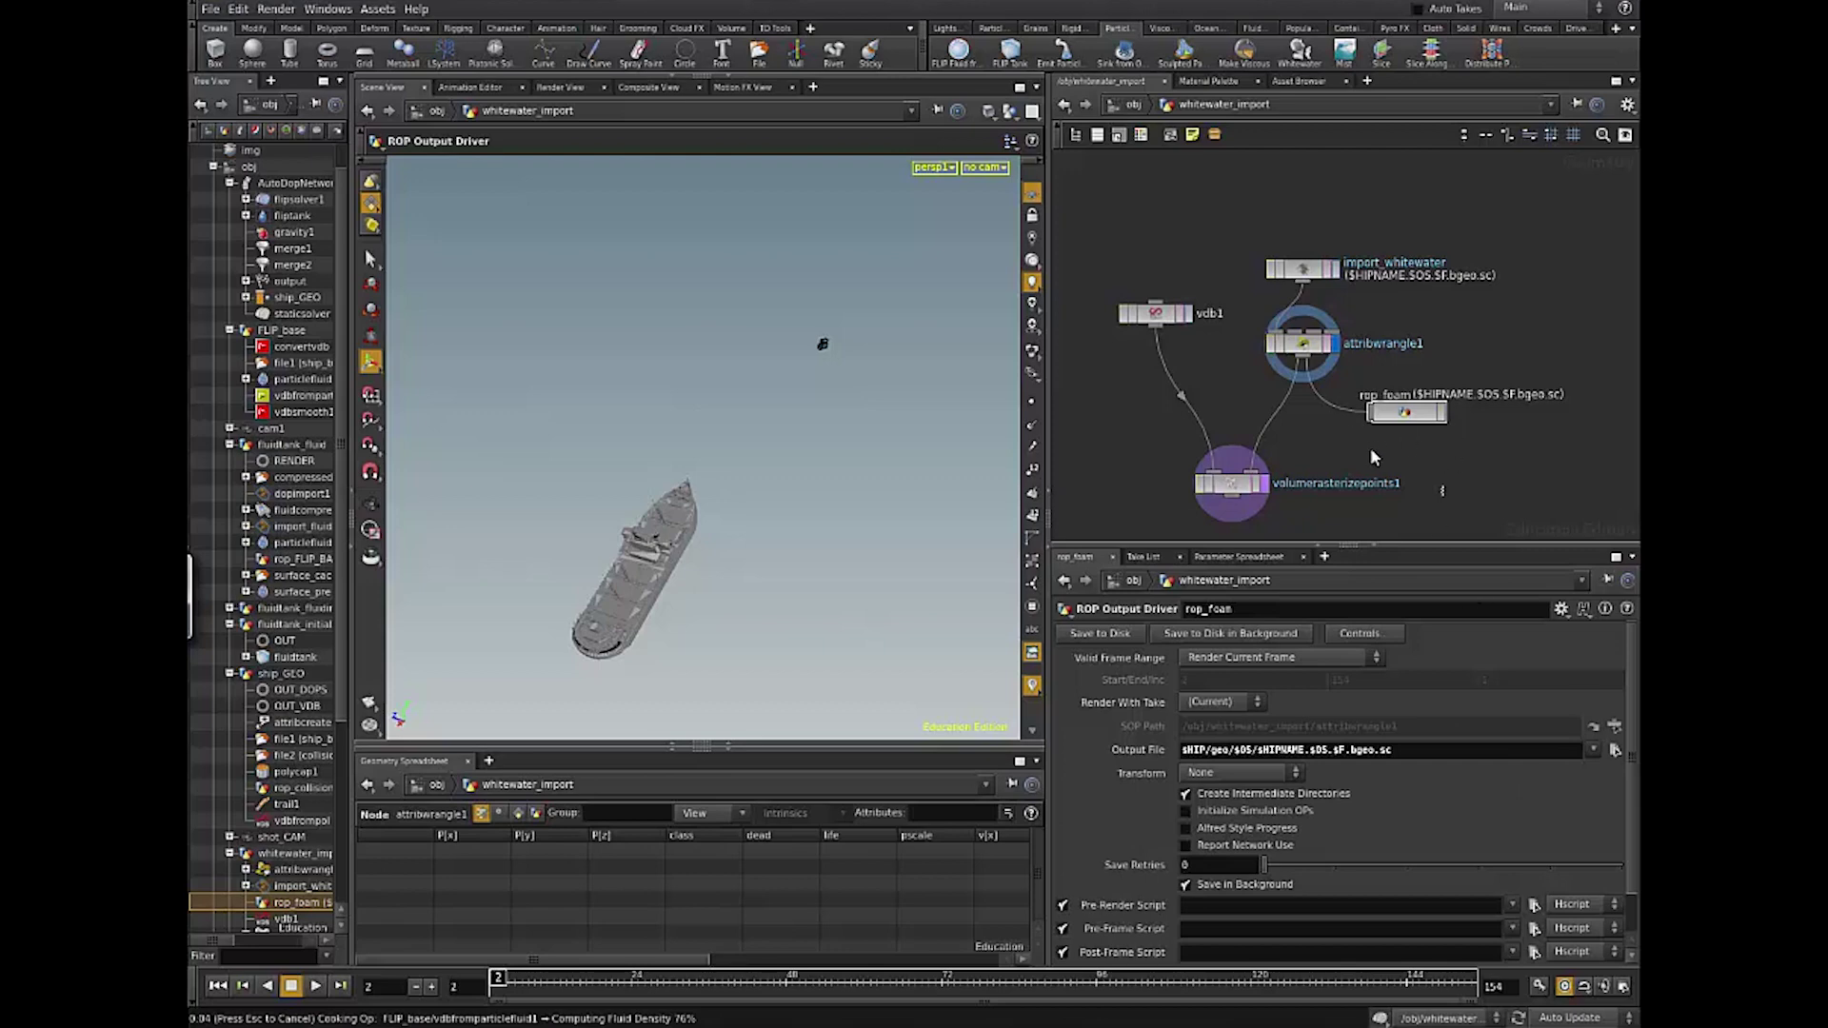
# Step: Return to the whitewater_sim network and move whitewatersolver1 slightly closer to merge1
pyautogui.moveTo(1442, 491); pyautogui.dragTo(1402, 478, button='middle')
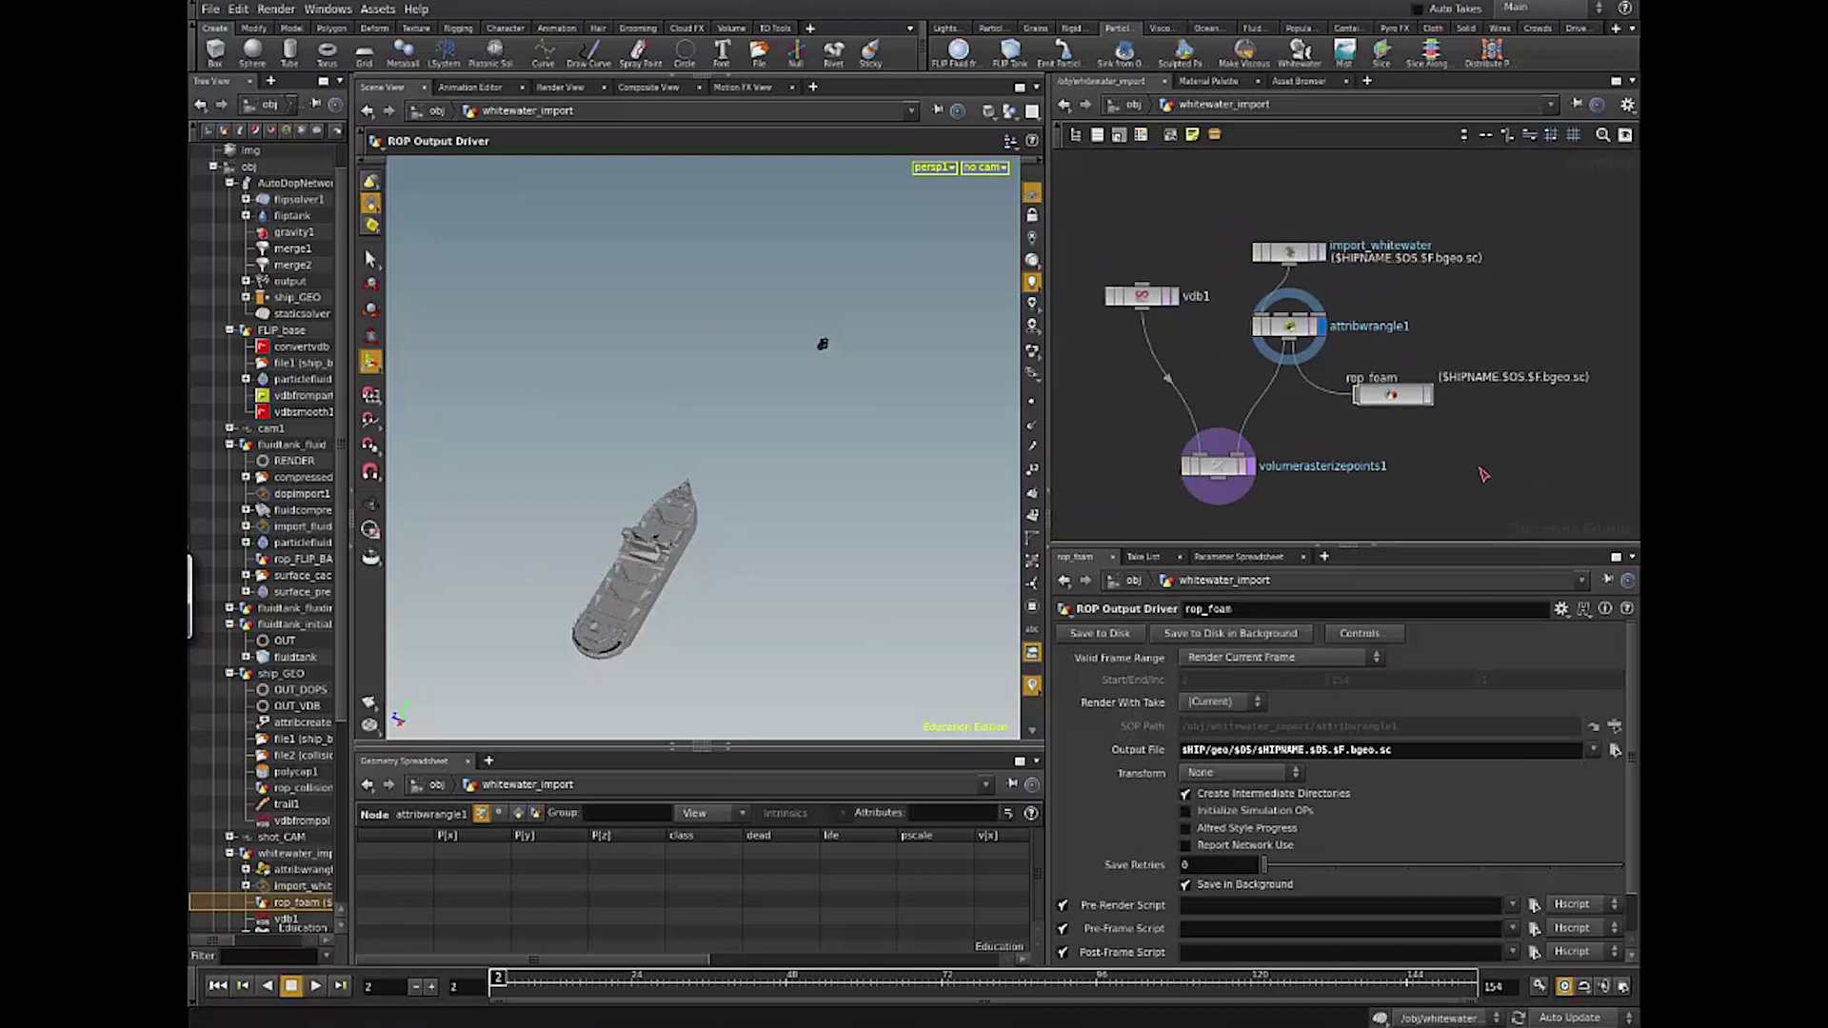
pyautogui.press('u')
pyautogui.click(1301, 436)
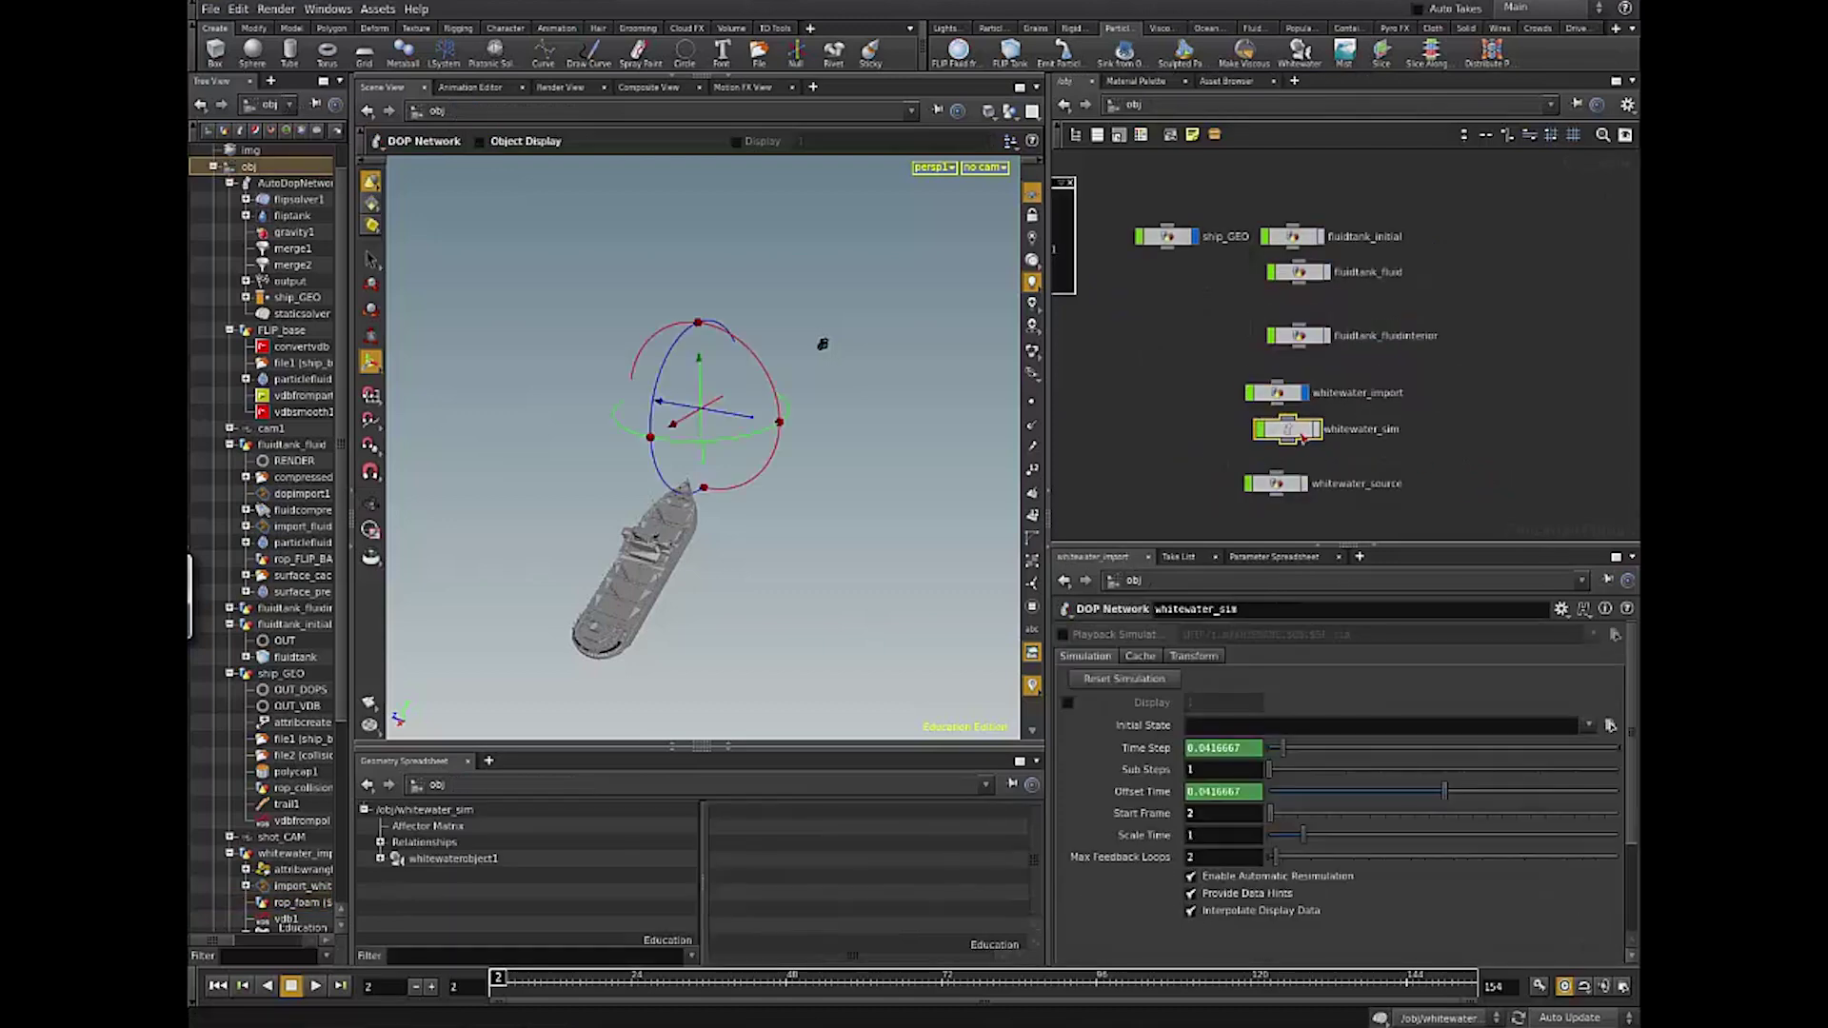
pyautogui.doubleClick(1301, 433)
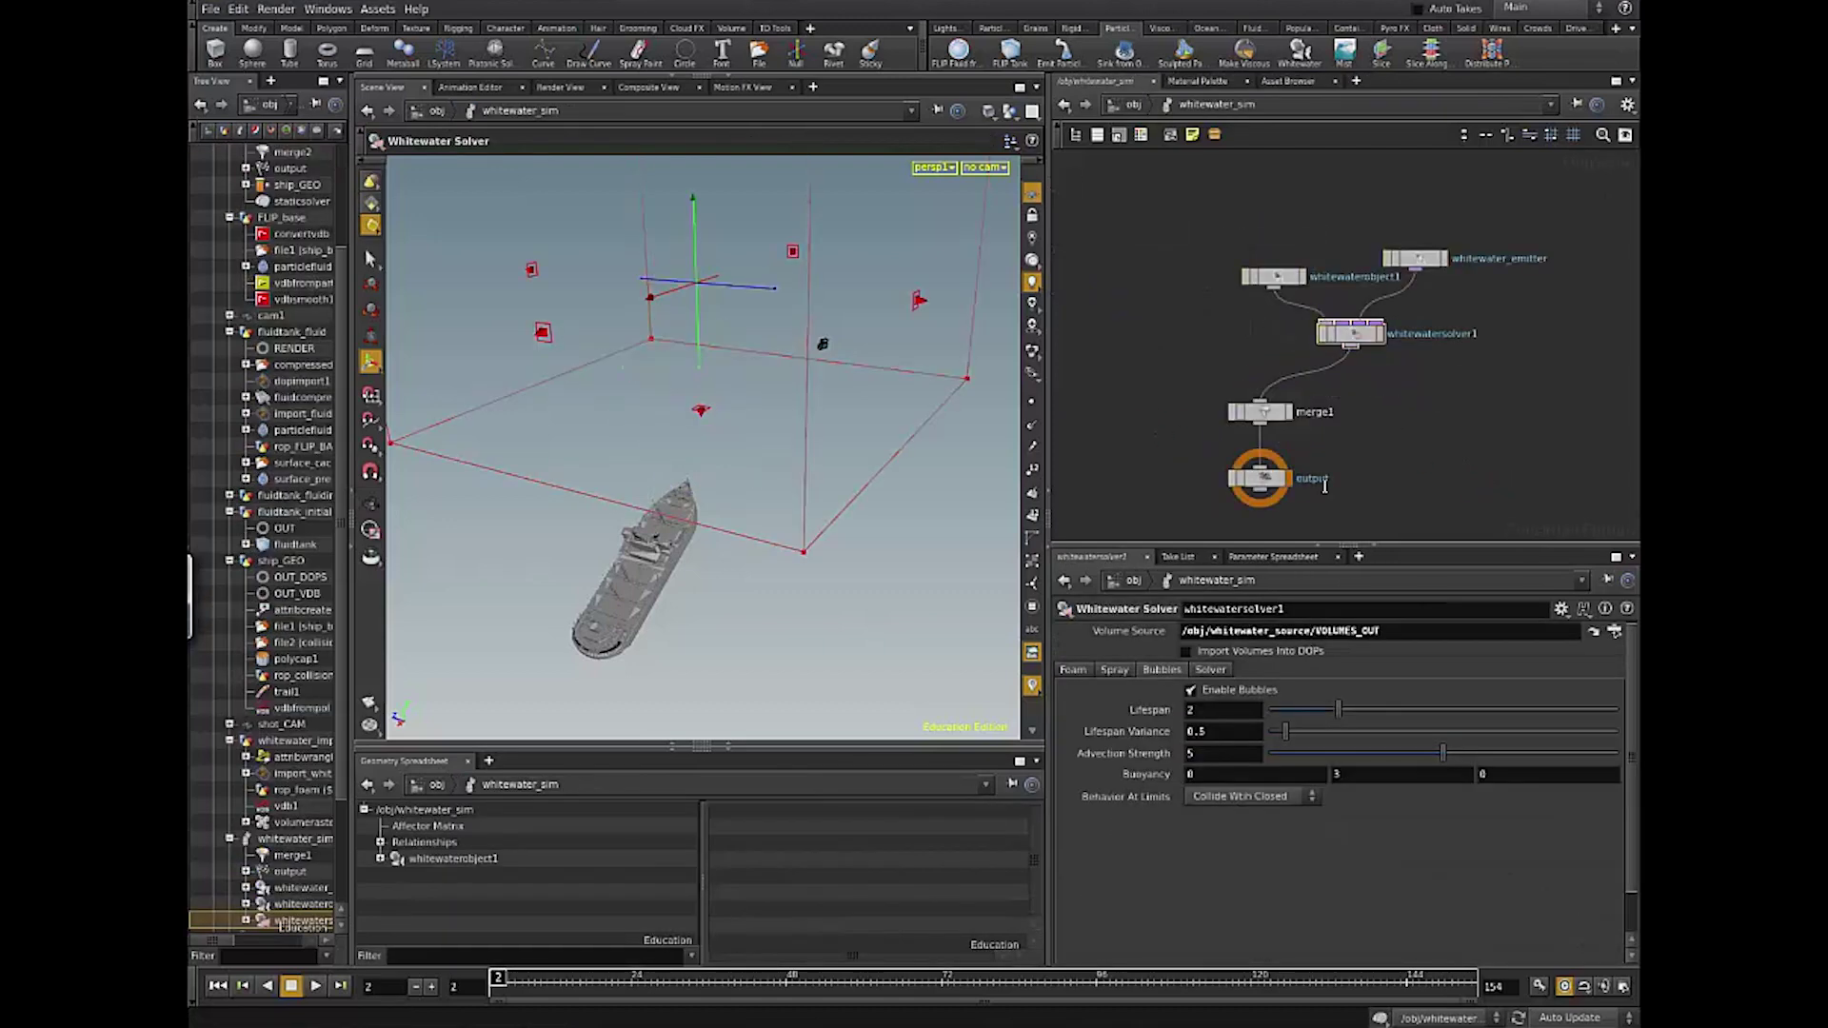
pyautogui.moveTo(1343, 373); pyautogui.dragTo(1348, 393)
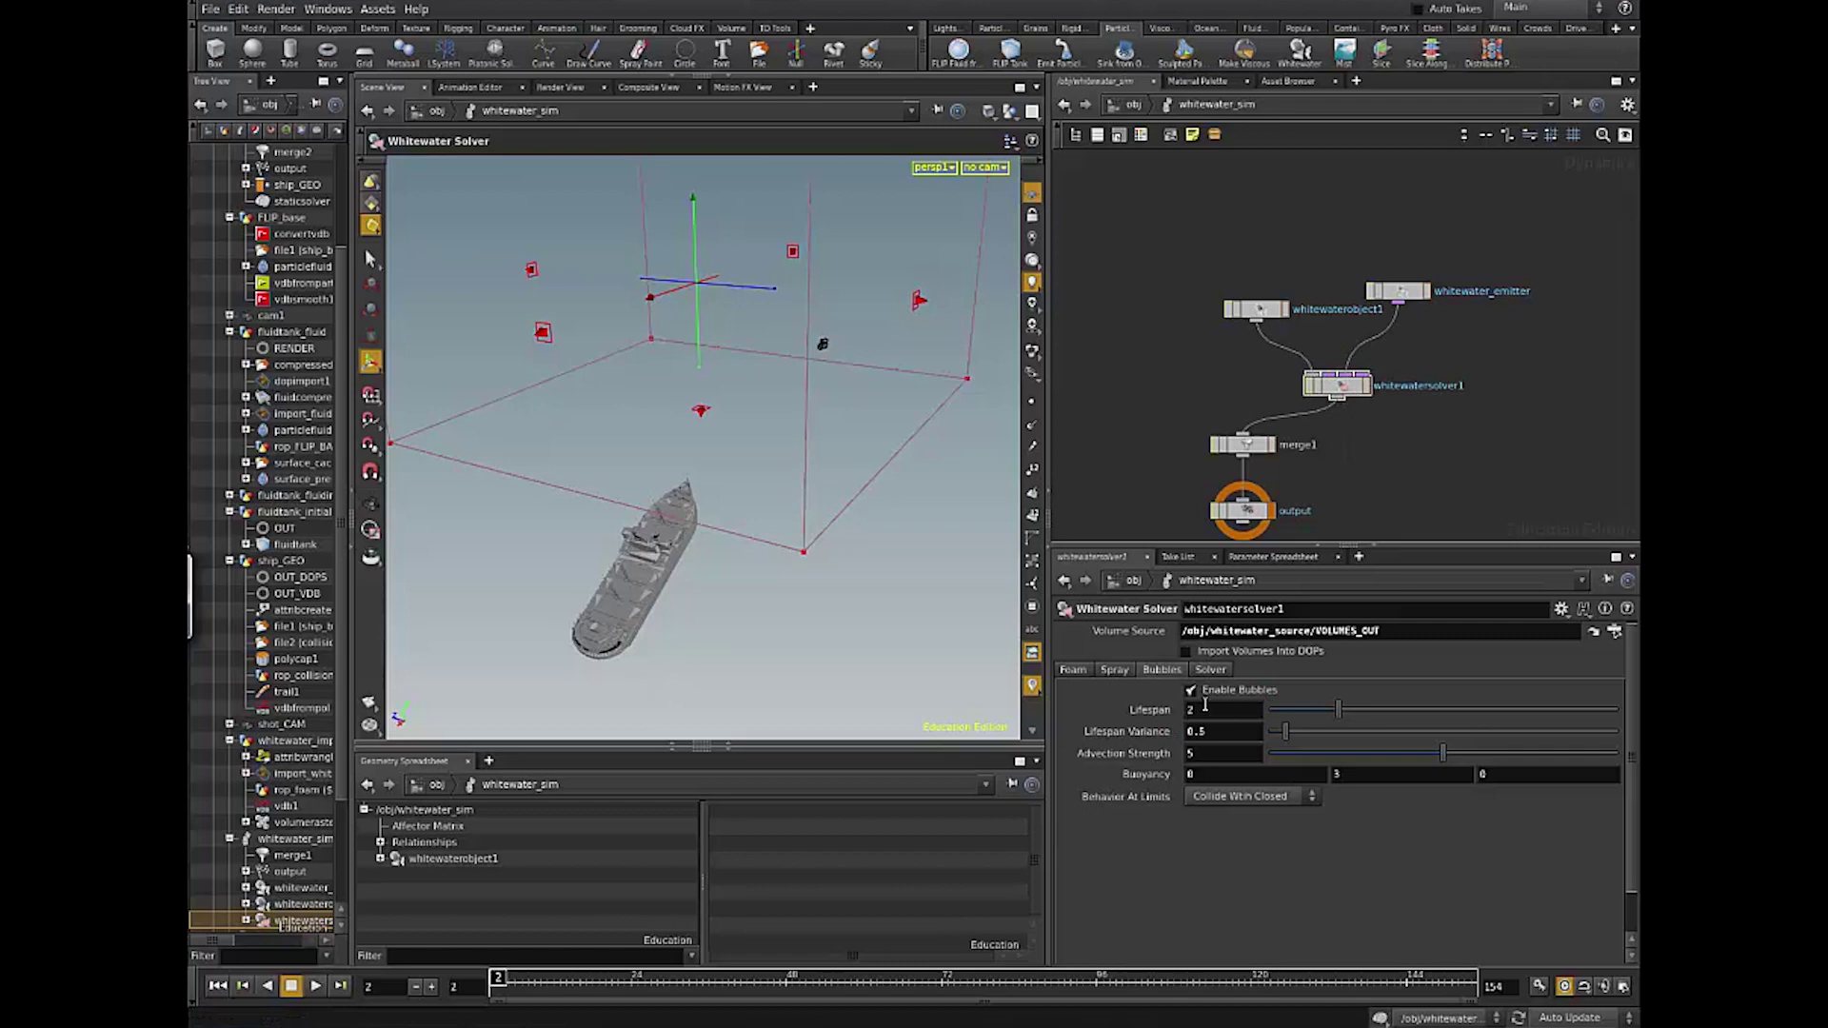
# Step: Examine whitewatersolver1's foam, bubbles and spray settings again
pyautogui.click(1074, 670)
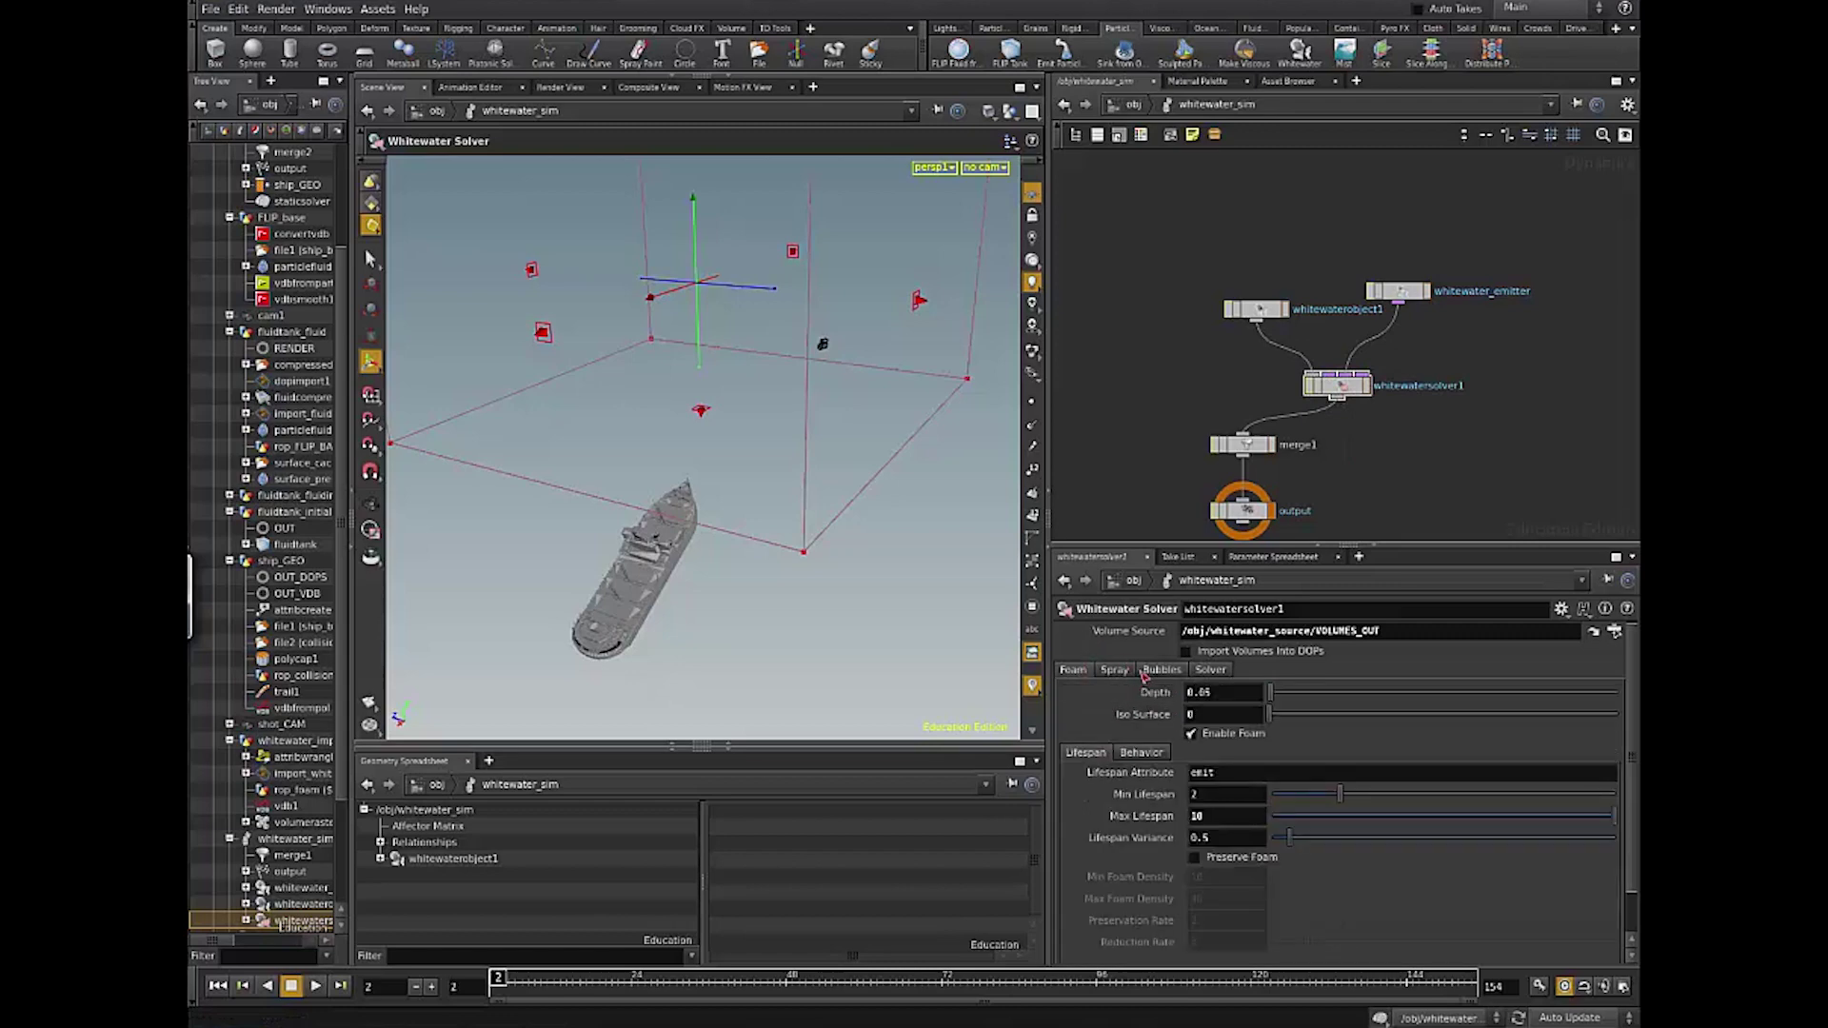
pyautogui.click(1161, 670)
pyautogui.click(1074, 671)
pyautogui.click(1192, 734)
pyautogui.click(1115, 670)
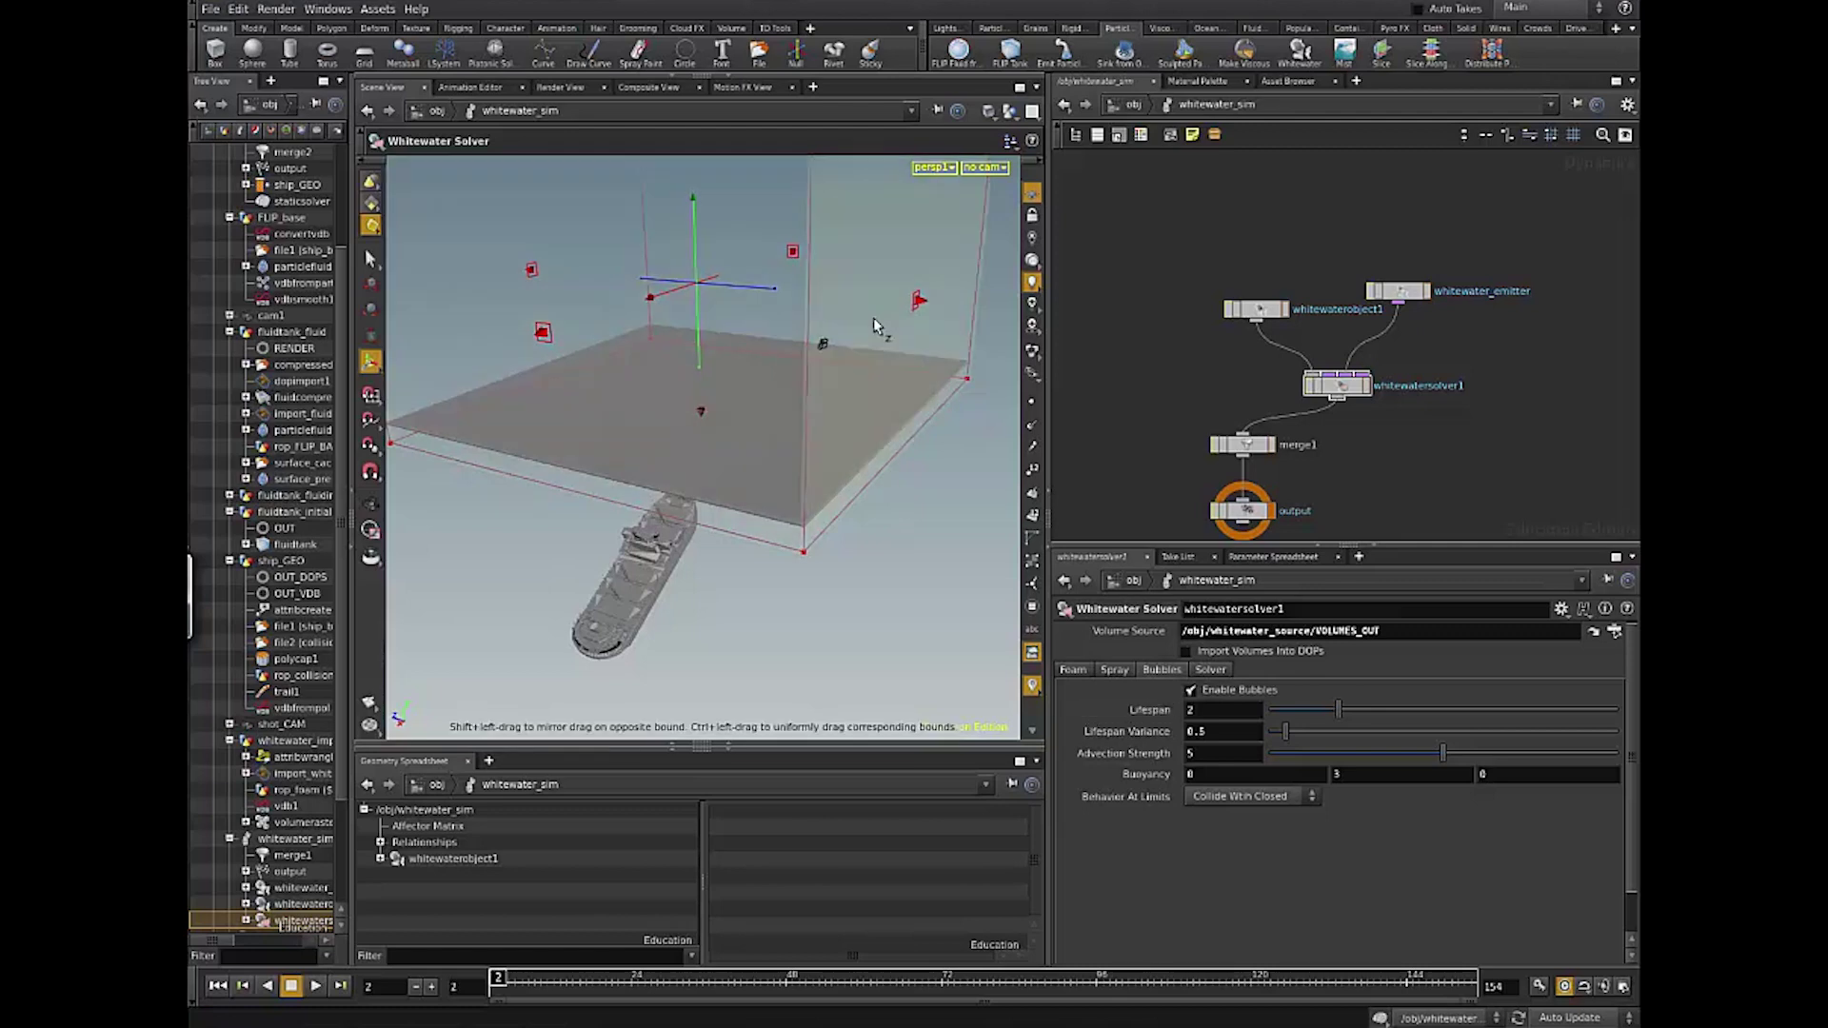
pyautogui.press('h')
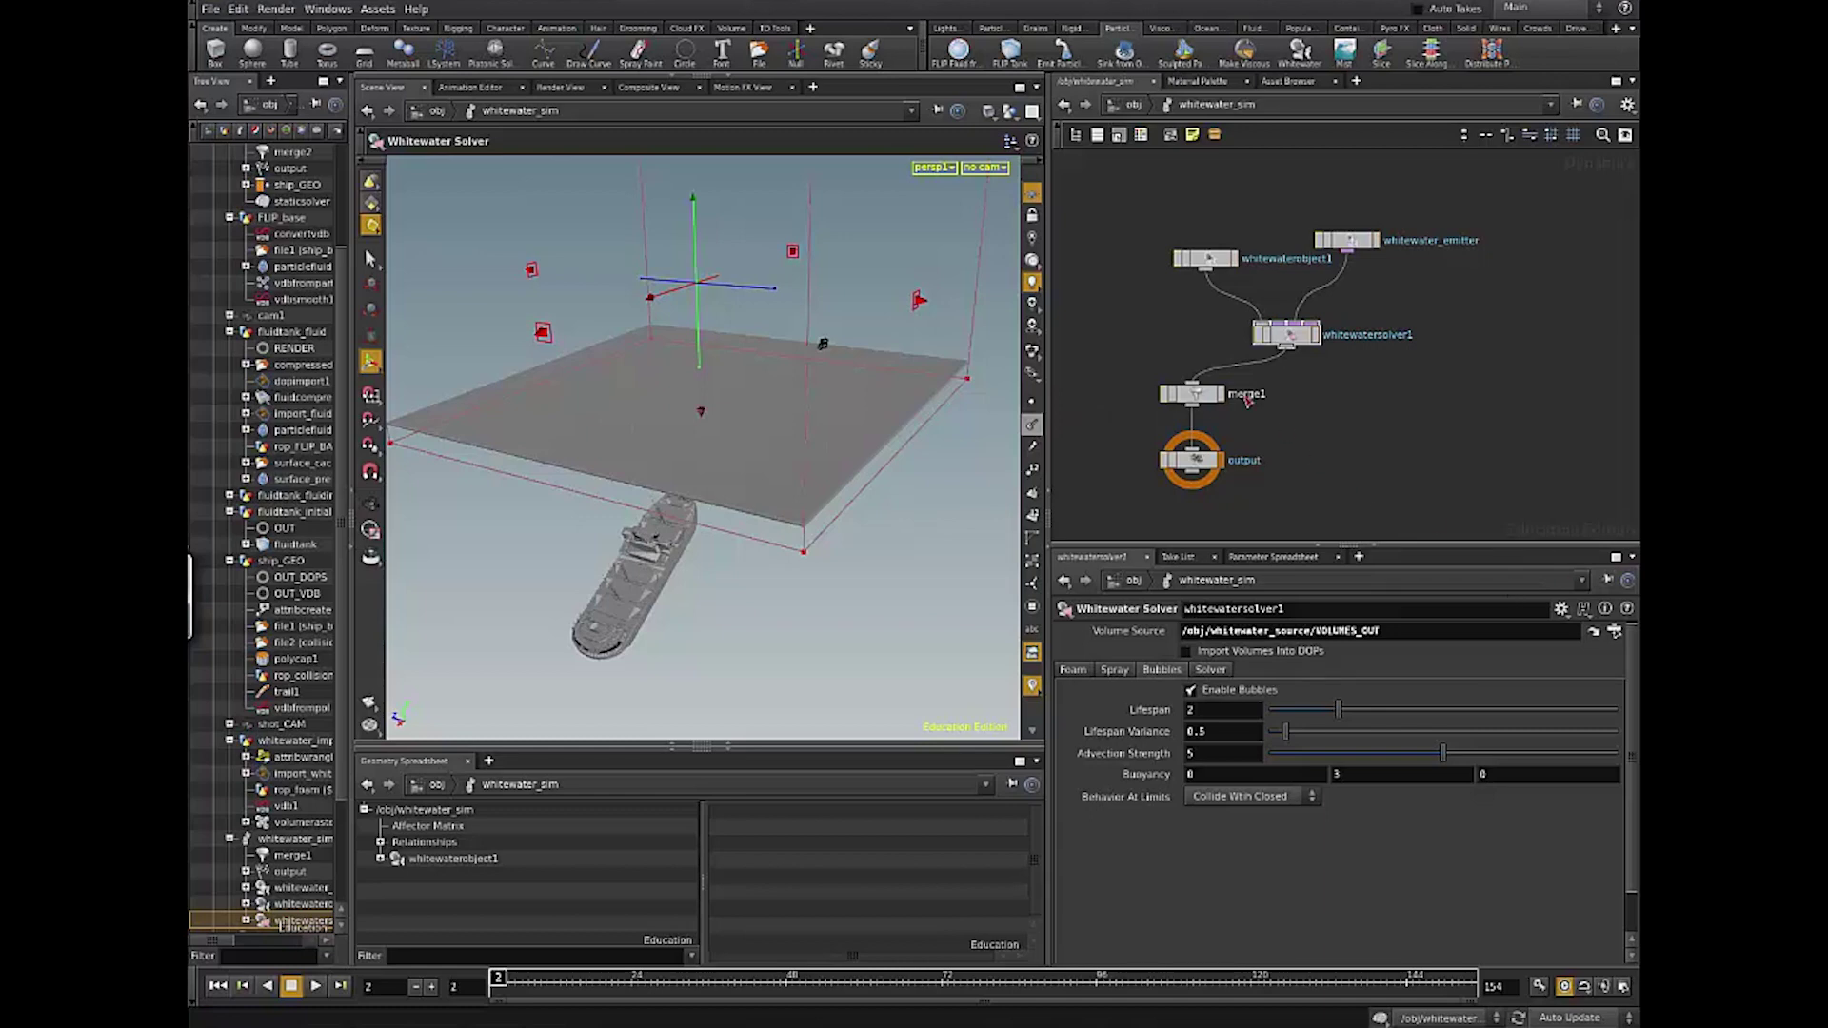
# Step: Select merge1 and output together to check the output settings, and go back up to the object-level network
pyautogui.moveTo(1366, 449); pyautogui.dragTo(1382, 376, button='middle')
pyautogui.moveTo(1383, 377); pyautogui.dragTo(1369, 383, button='right')
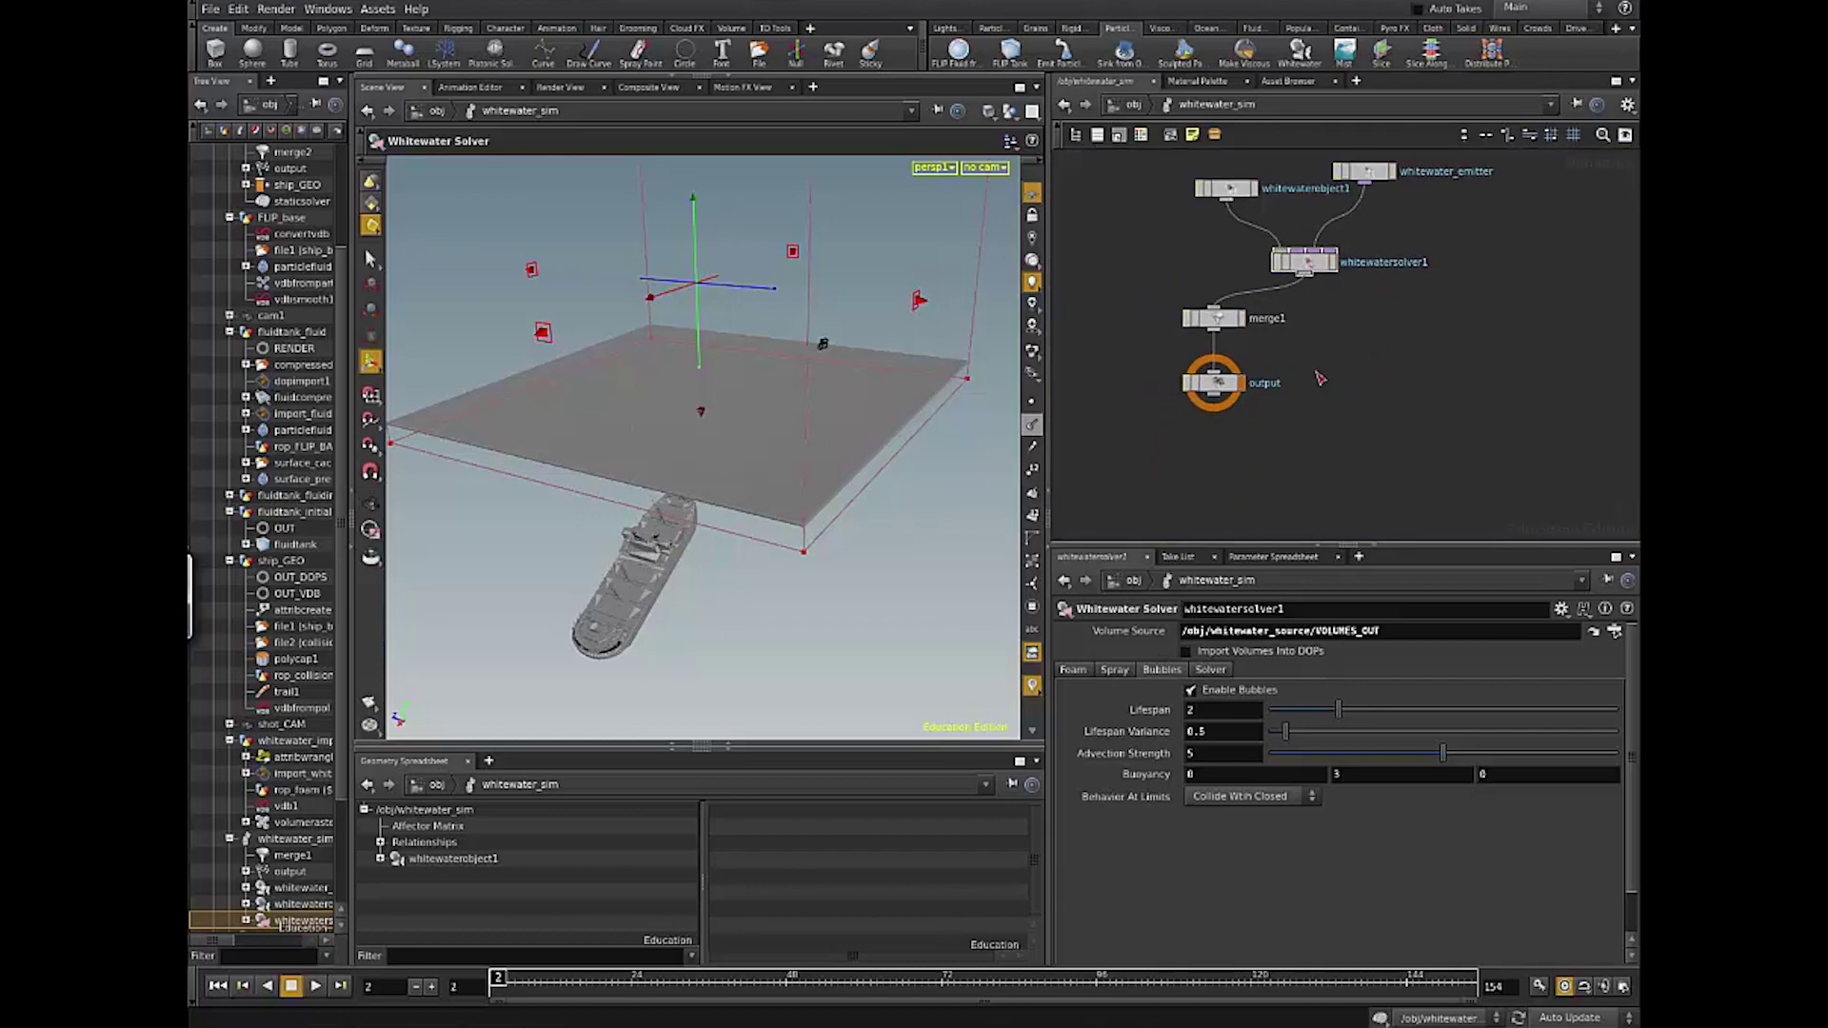
pyautogui.moveTo(1309, 373); pyautogui.dragTo(1239, 390, button='middle')
pyautogui.moveTo(1087, 312); pyautogui.dragTo(1293, 525)
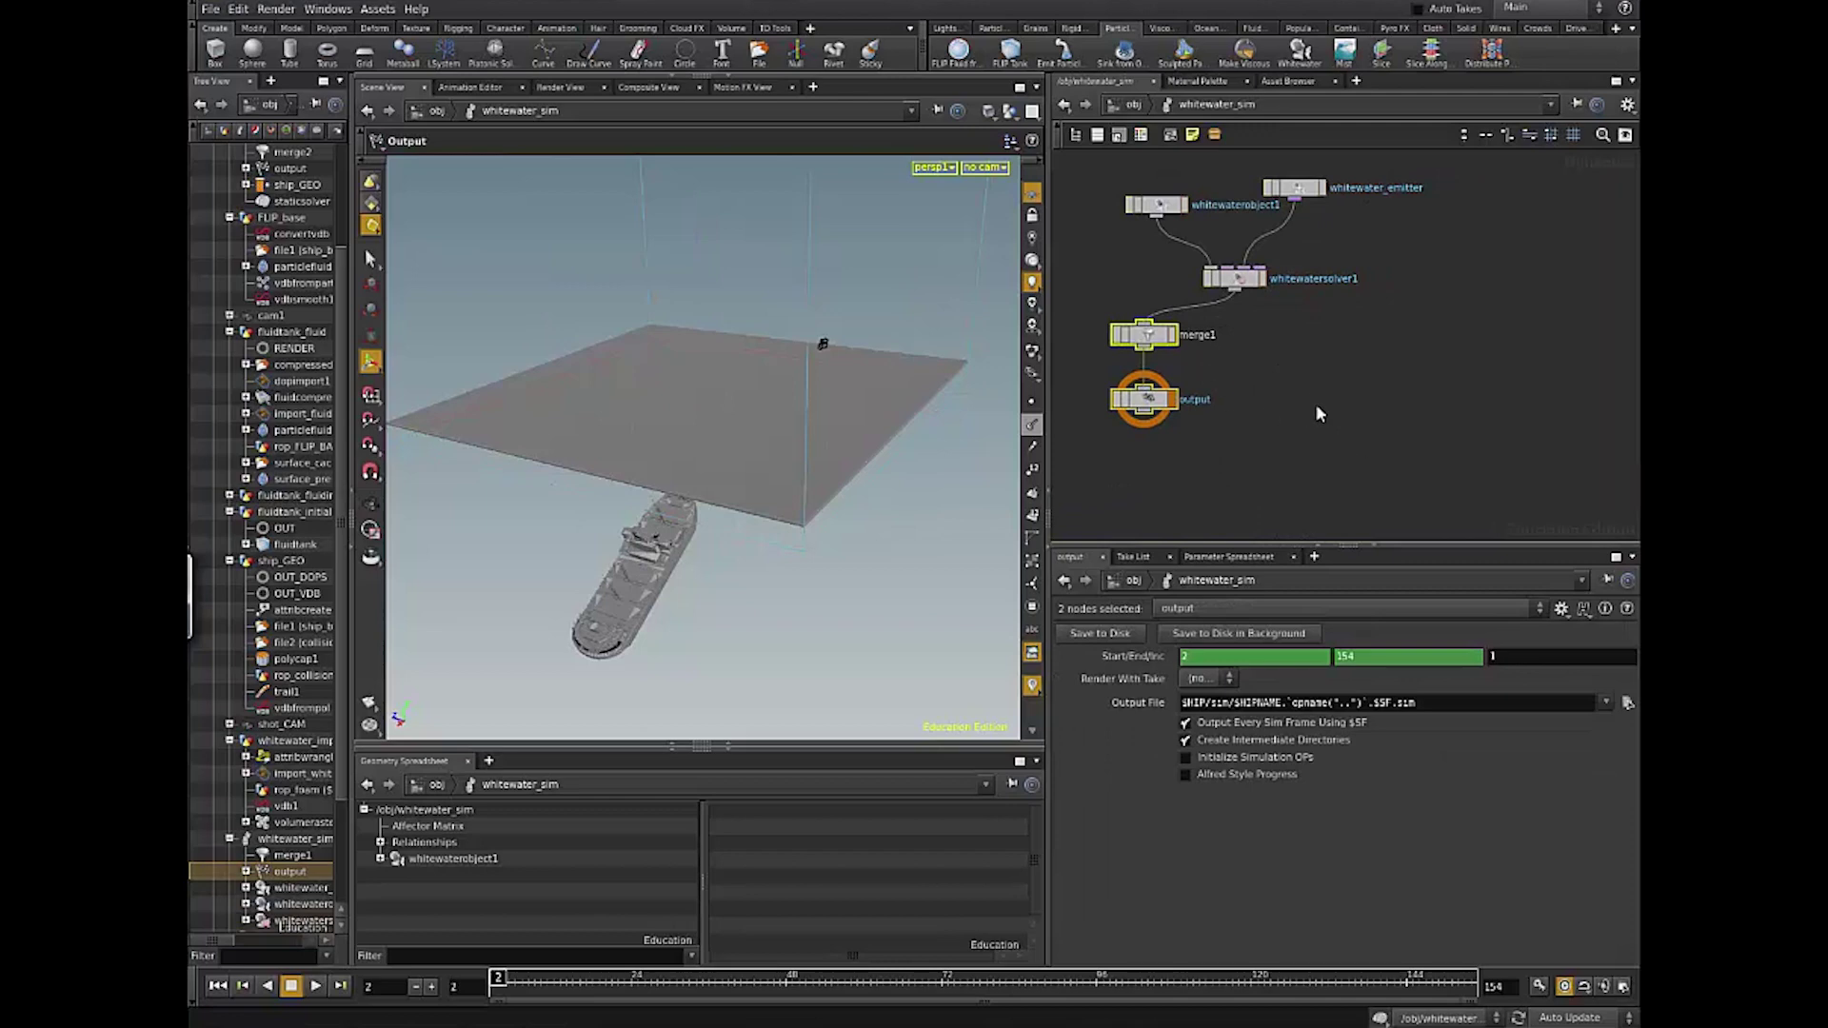
pyautogui.press('u')
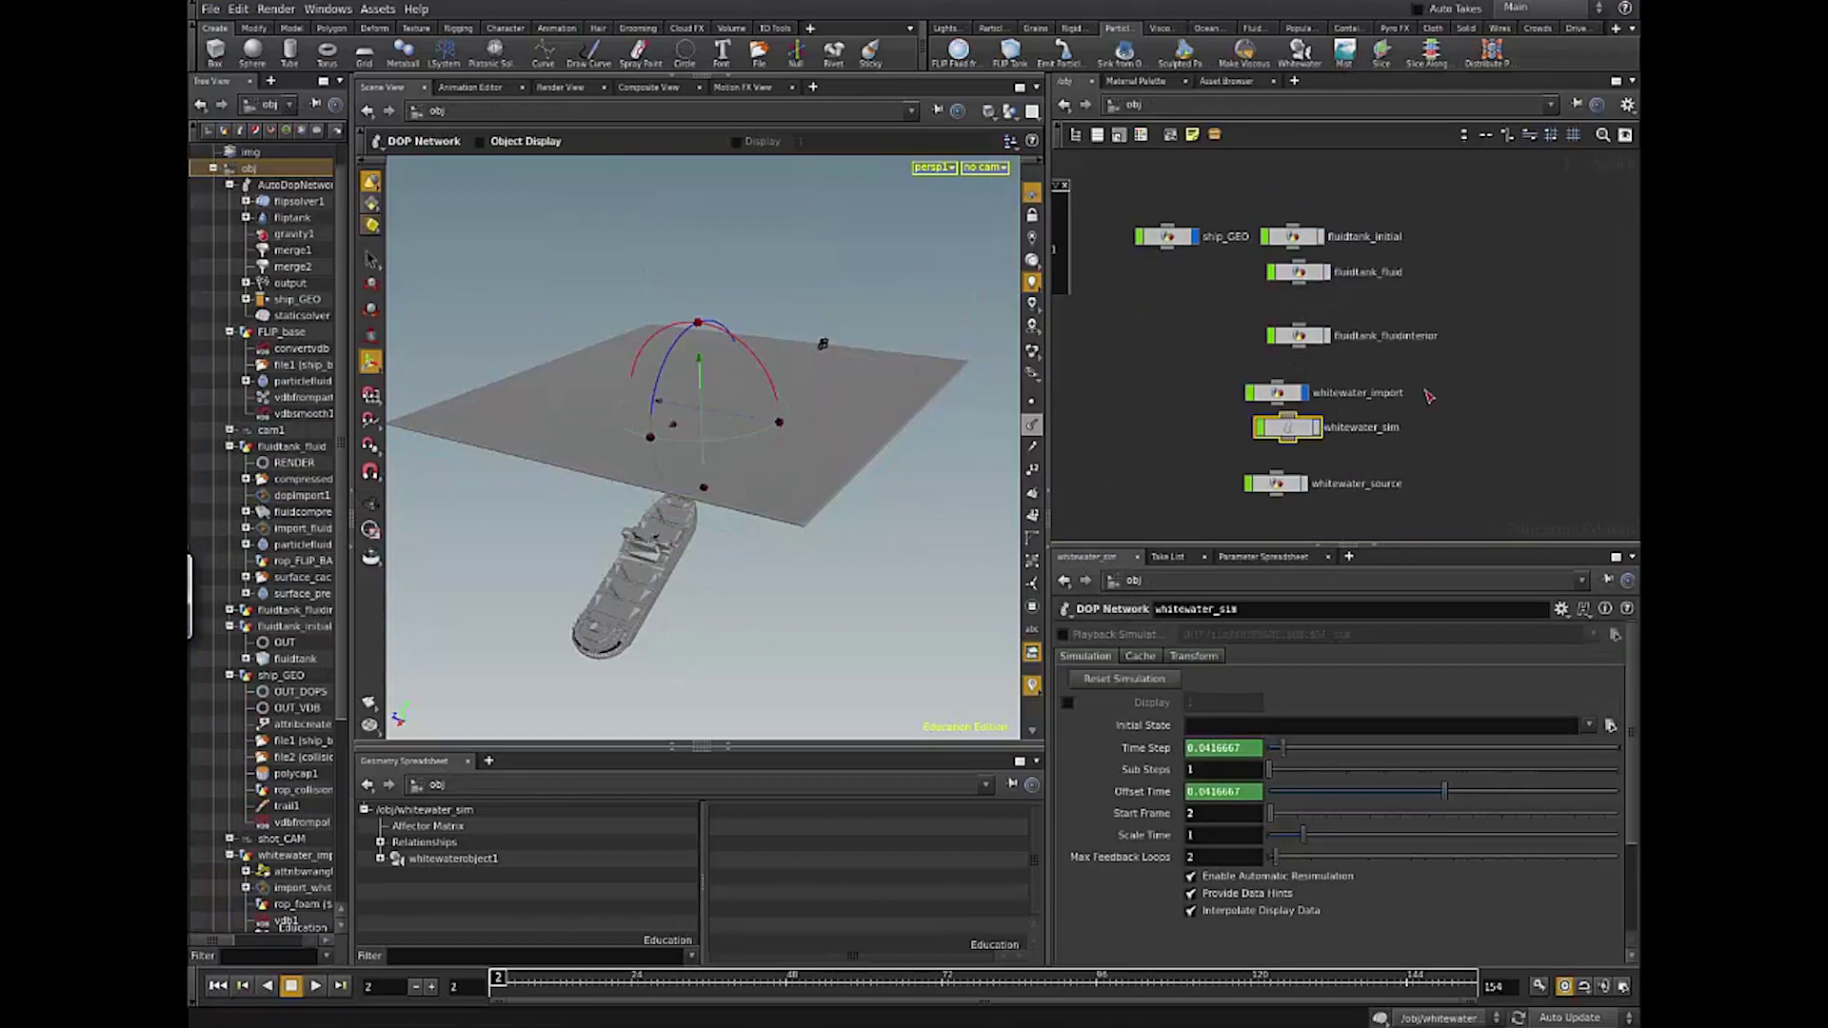
# Step: Stack whitewater_sim and whitewater_source closely beneath whitewater_import in the object-level network
pyautogui.scroll(-2, 1380, 405)
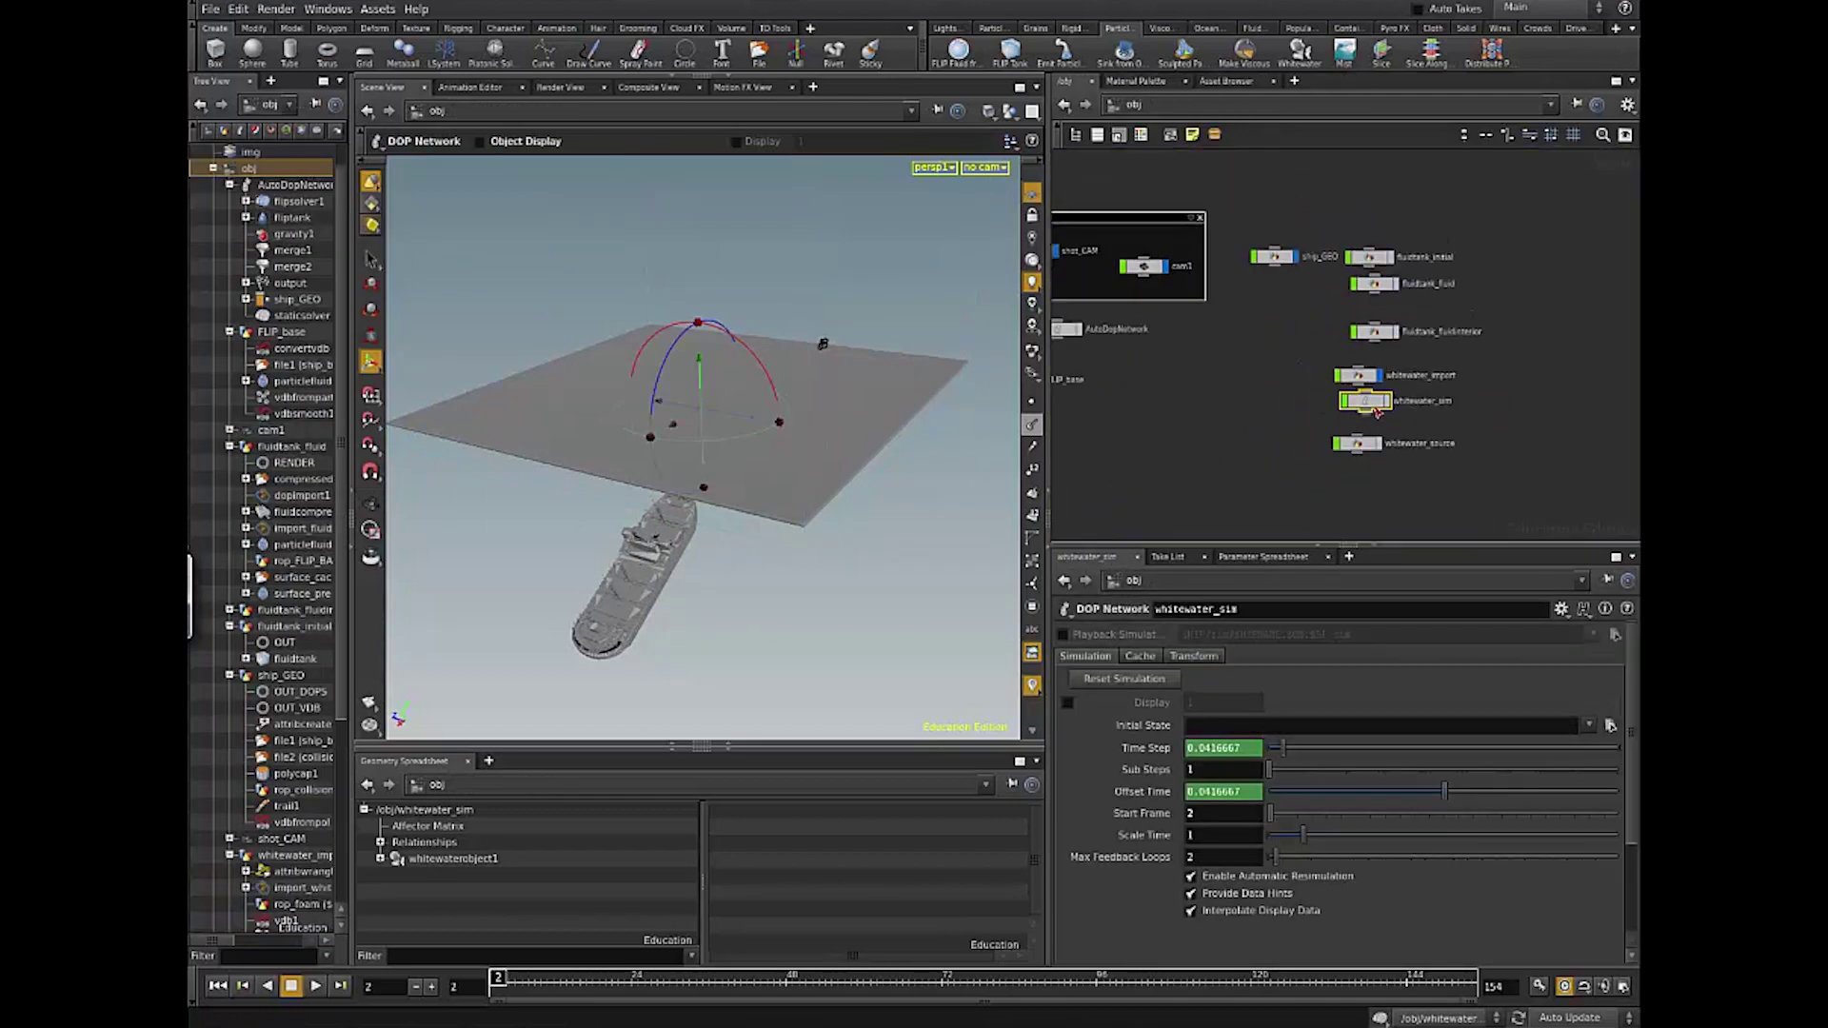
pyautogui.moveTo(1377, 412)
pyautogui.mouseDown()
pyautogui.moveTo(1358, 434)
pyautogui.moveTo(1358, 398)
pyautogui.moveTo(1395, 442)
pyautogui.mouseUp()
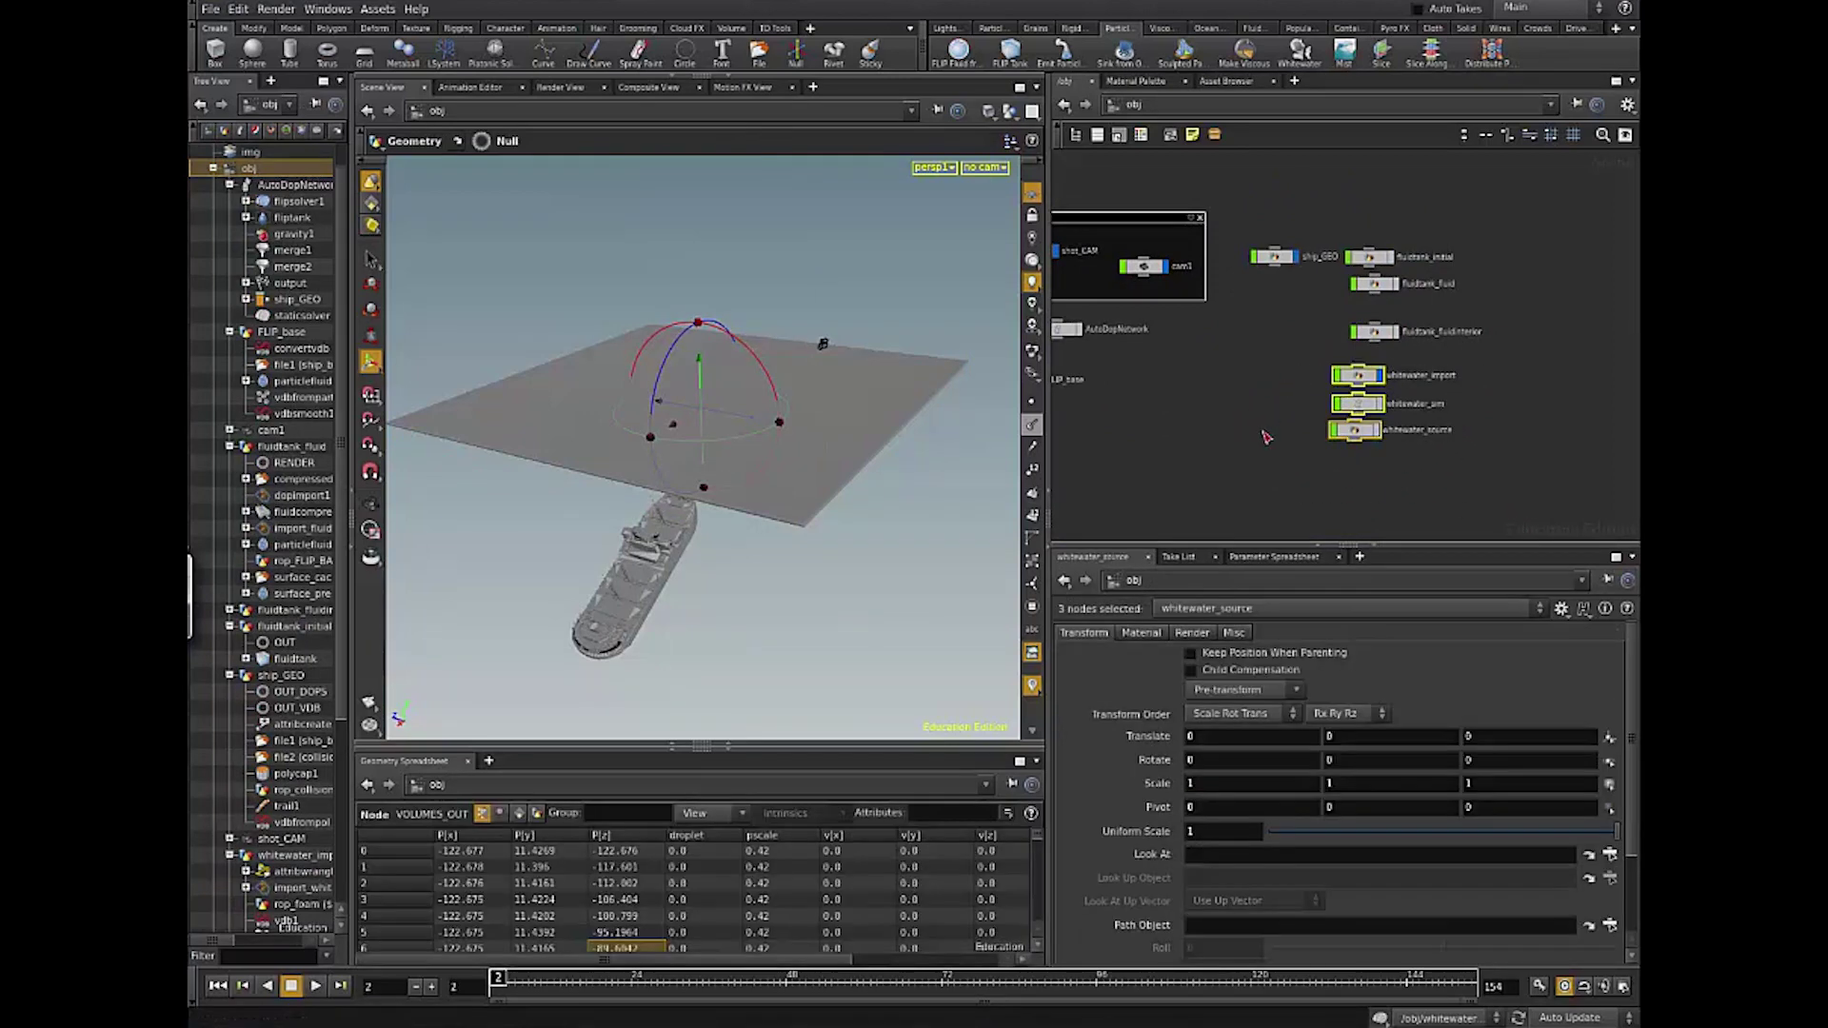
pyautogui.press('Escape')
pyautogui.moveTo(844, 523); pyautogui.dragTo(950, 543)
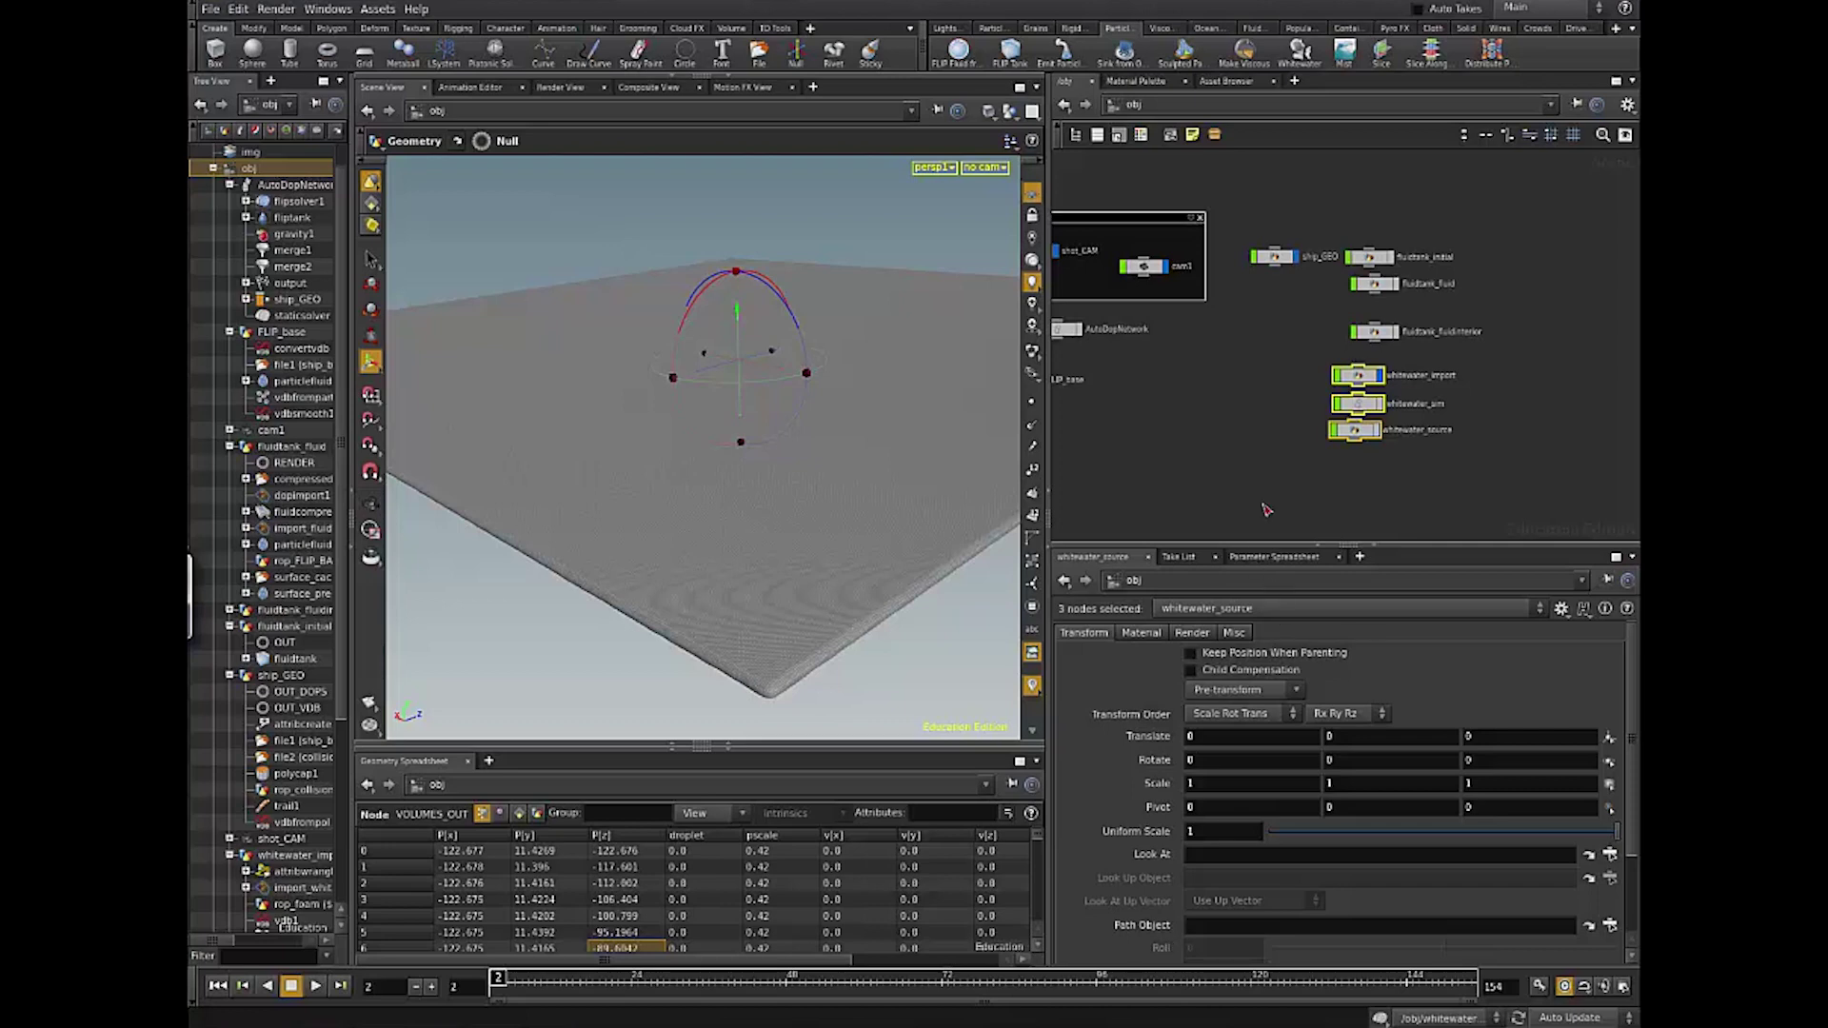
pyautogui.scroll(-3, 1283, 426)
pyautogui.scroll(8, 1352, 381)
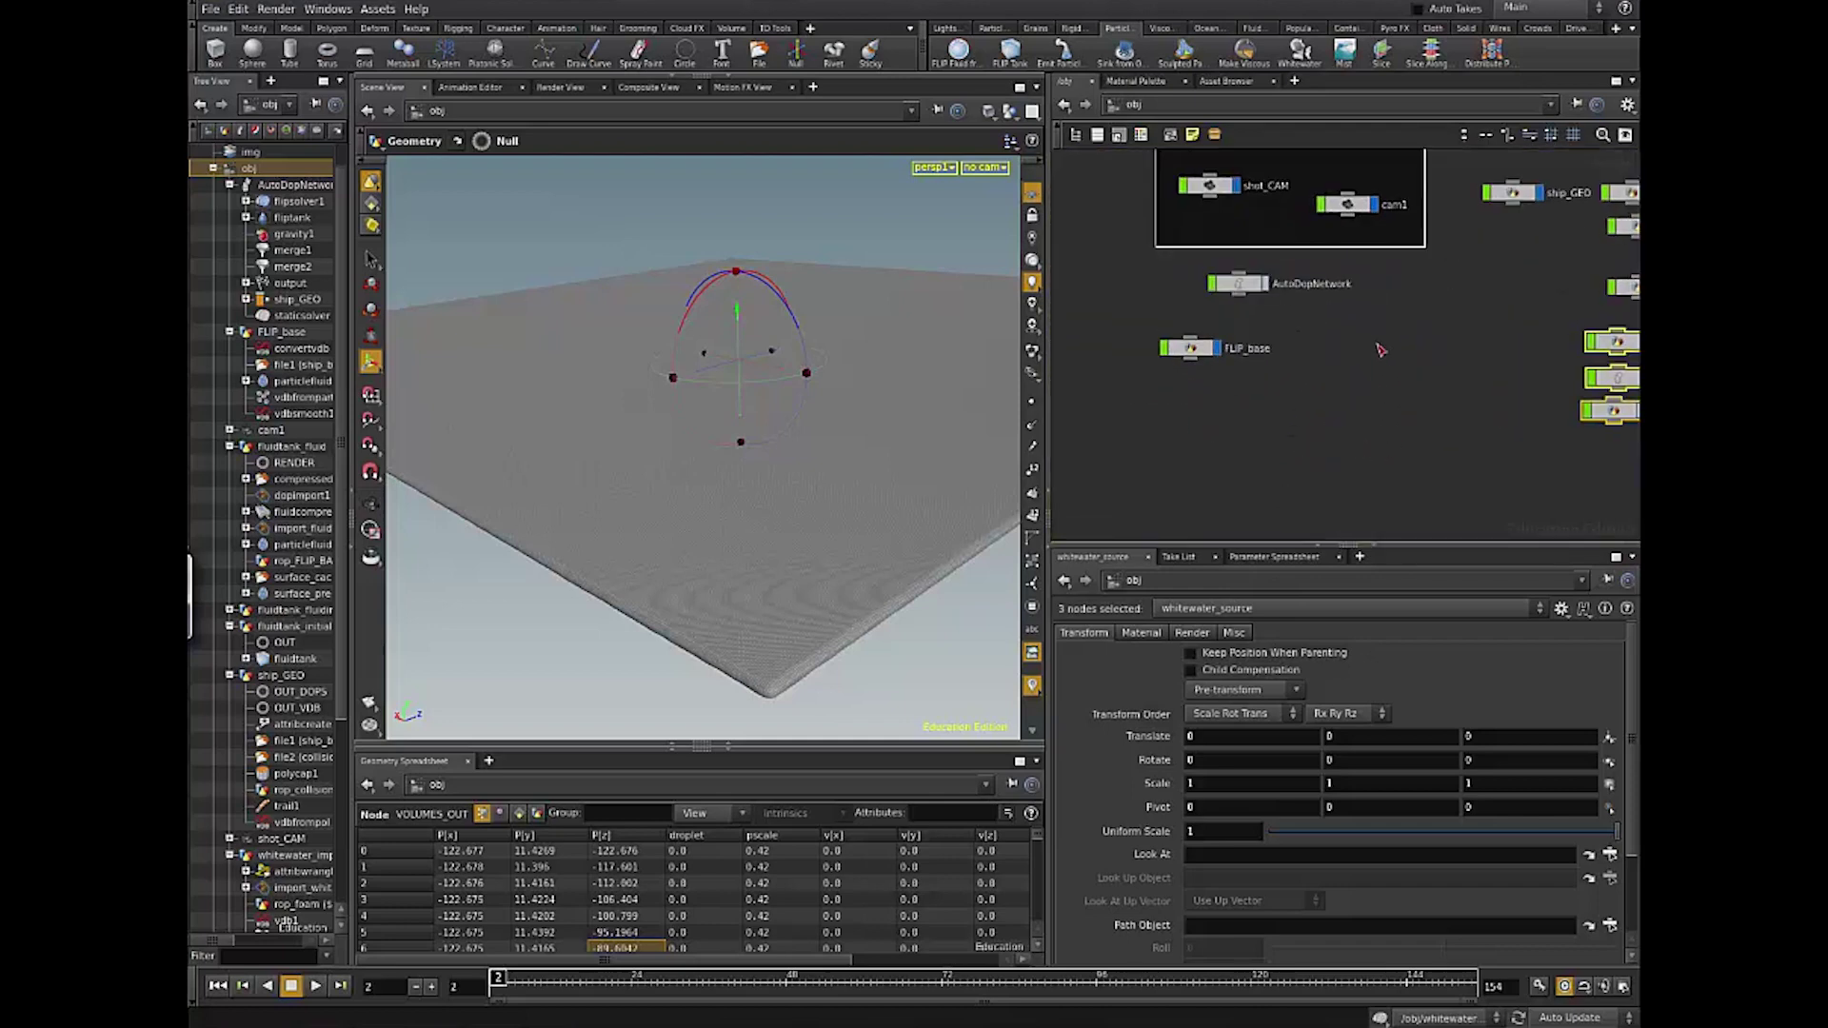
pyautogui.scroll(-2, 1252, 404)
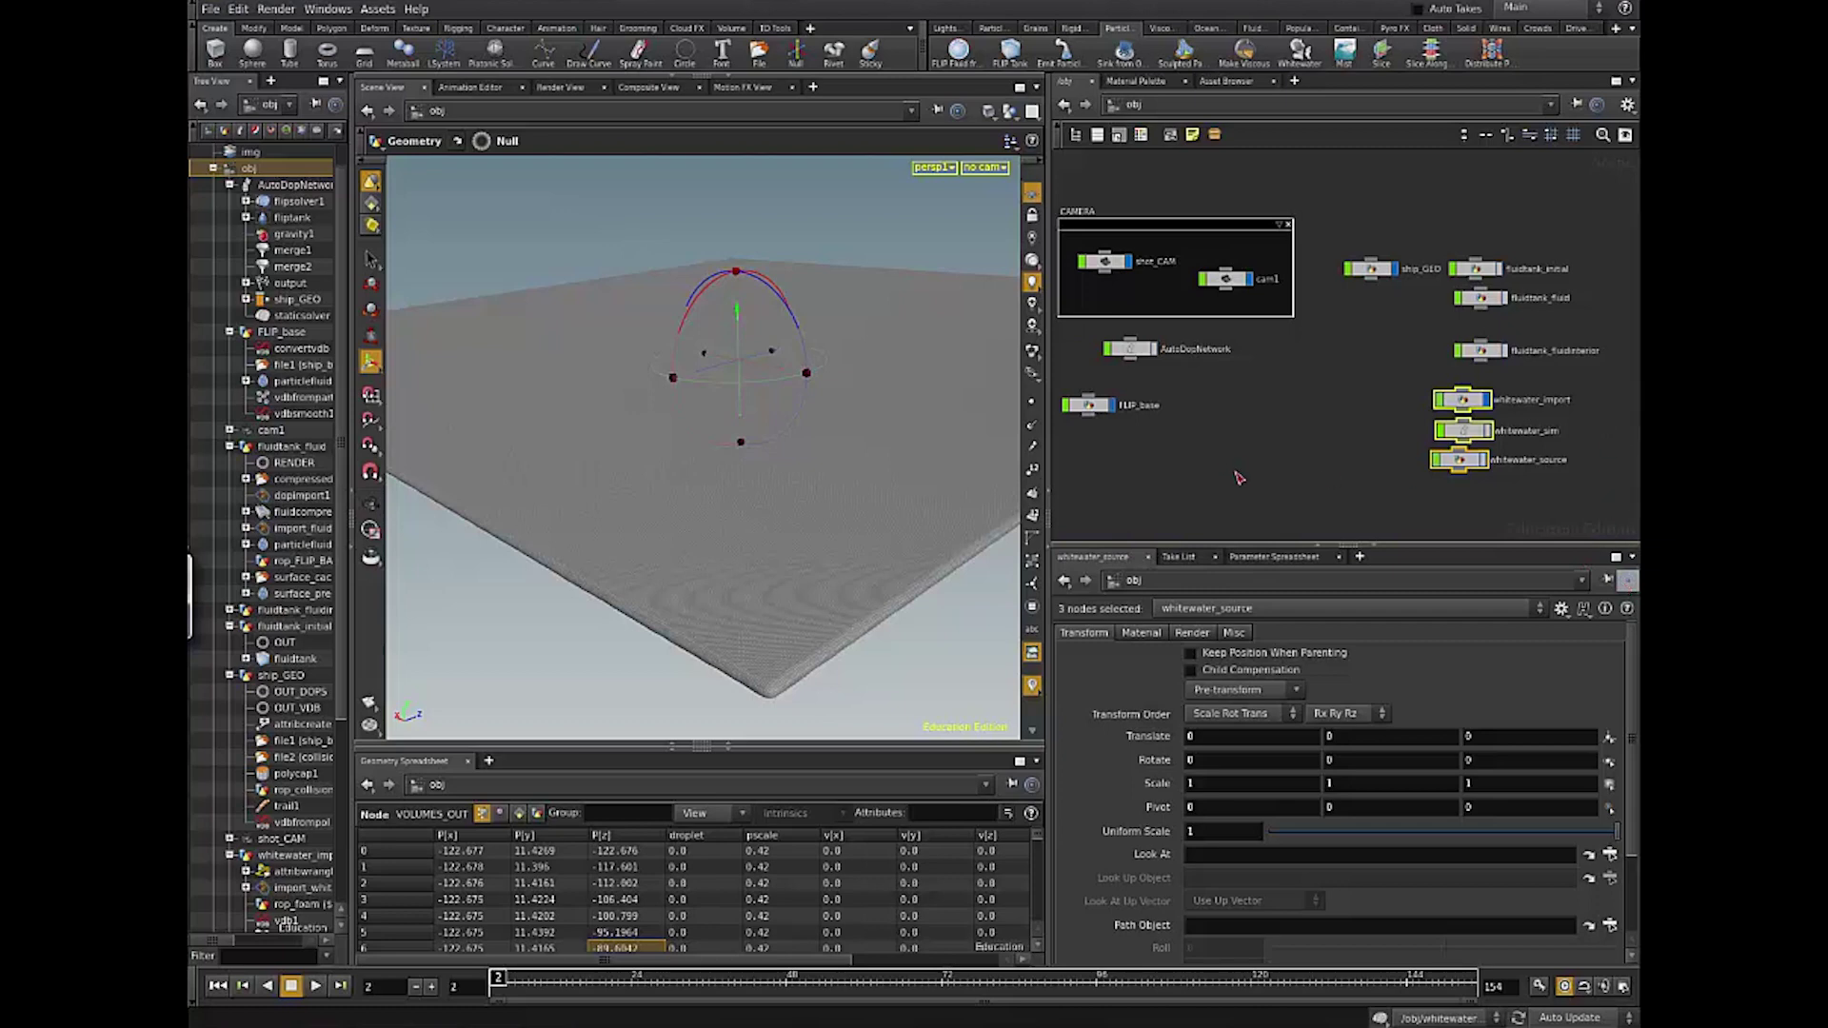
# Step: View the ship and fluid tank from below, and select whitewater_import, whitewater_sim and whitewater_source together
pyautogui.click(1170, 497)
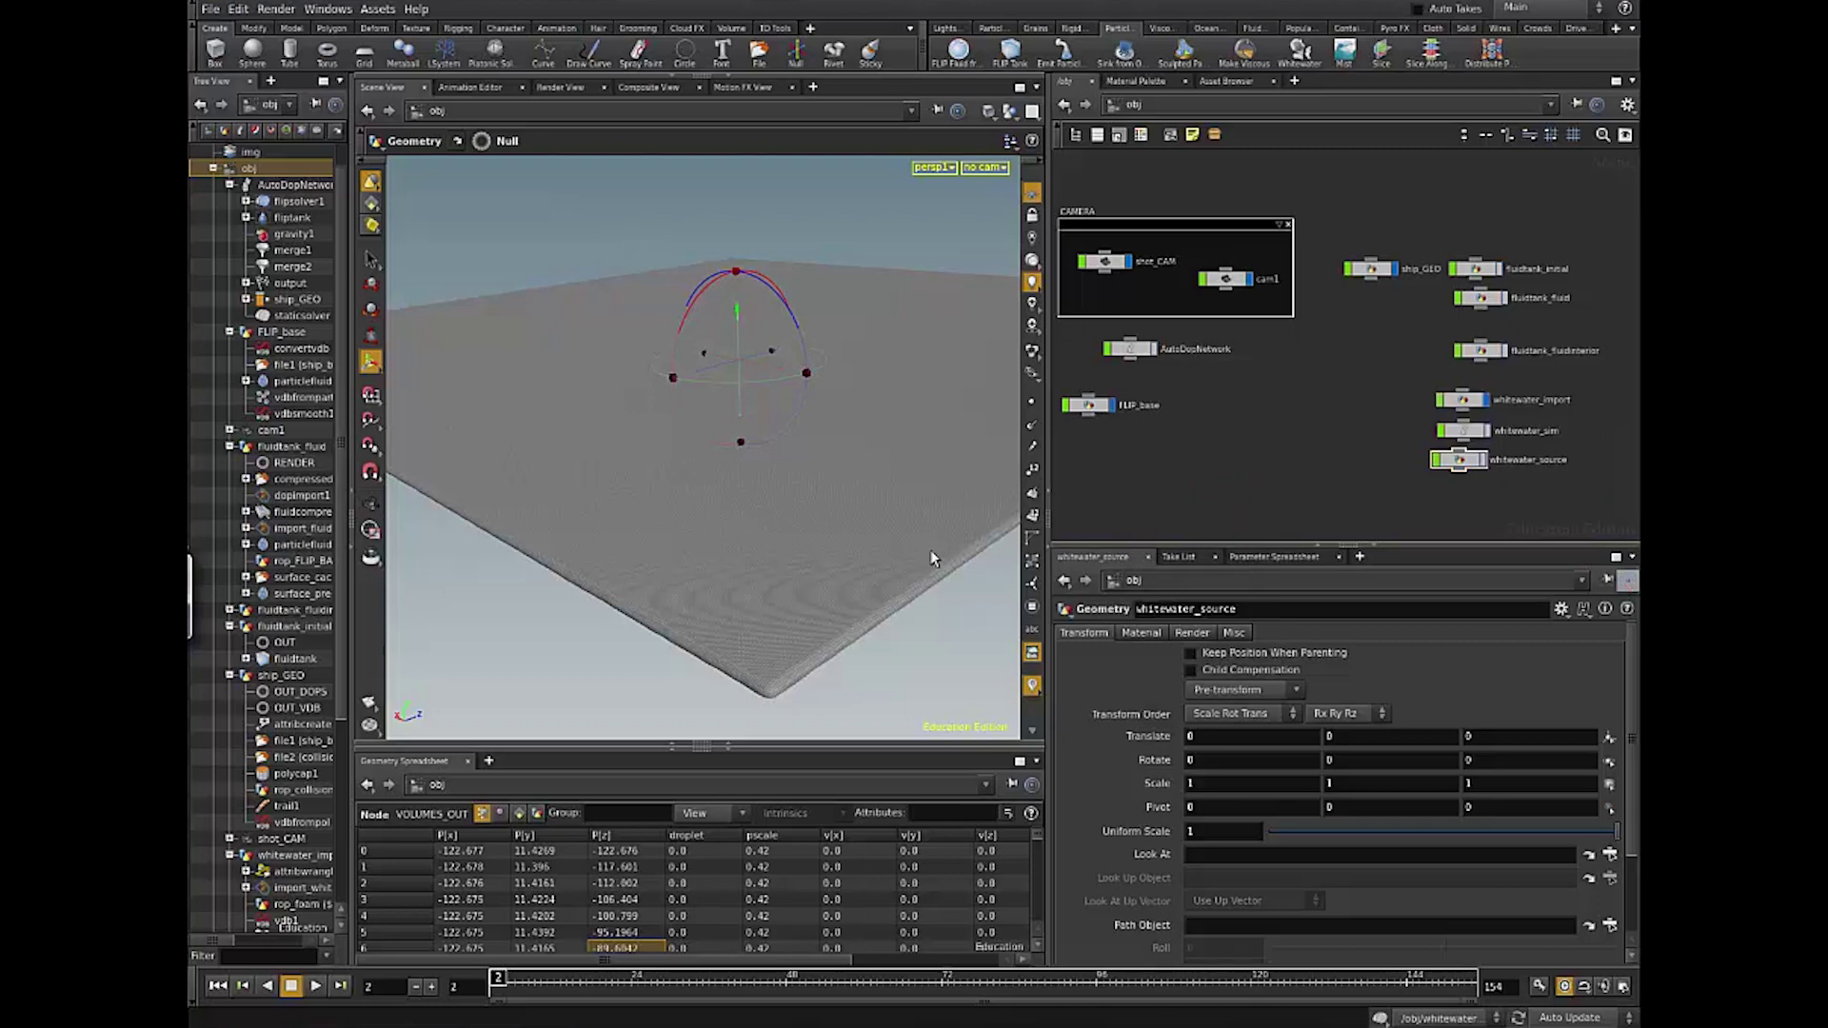
pyautogui.press('Escape')
pyautogui.moveTo(890, 562); pyautogui.dragTo(996, 538)
pyautogui.moveTo(1399, 372); pyautogui.dragTo(1597, 520)
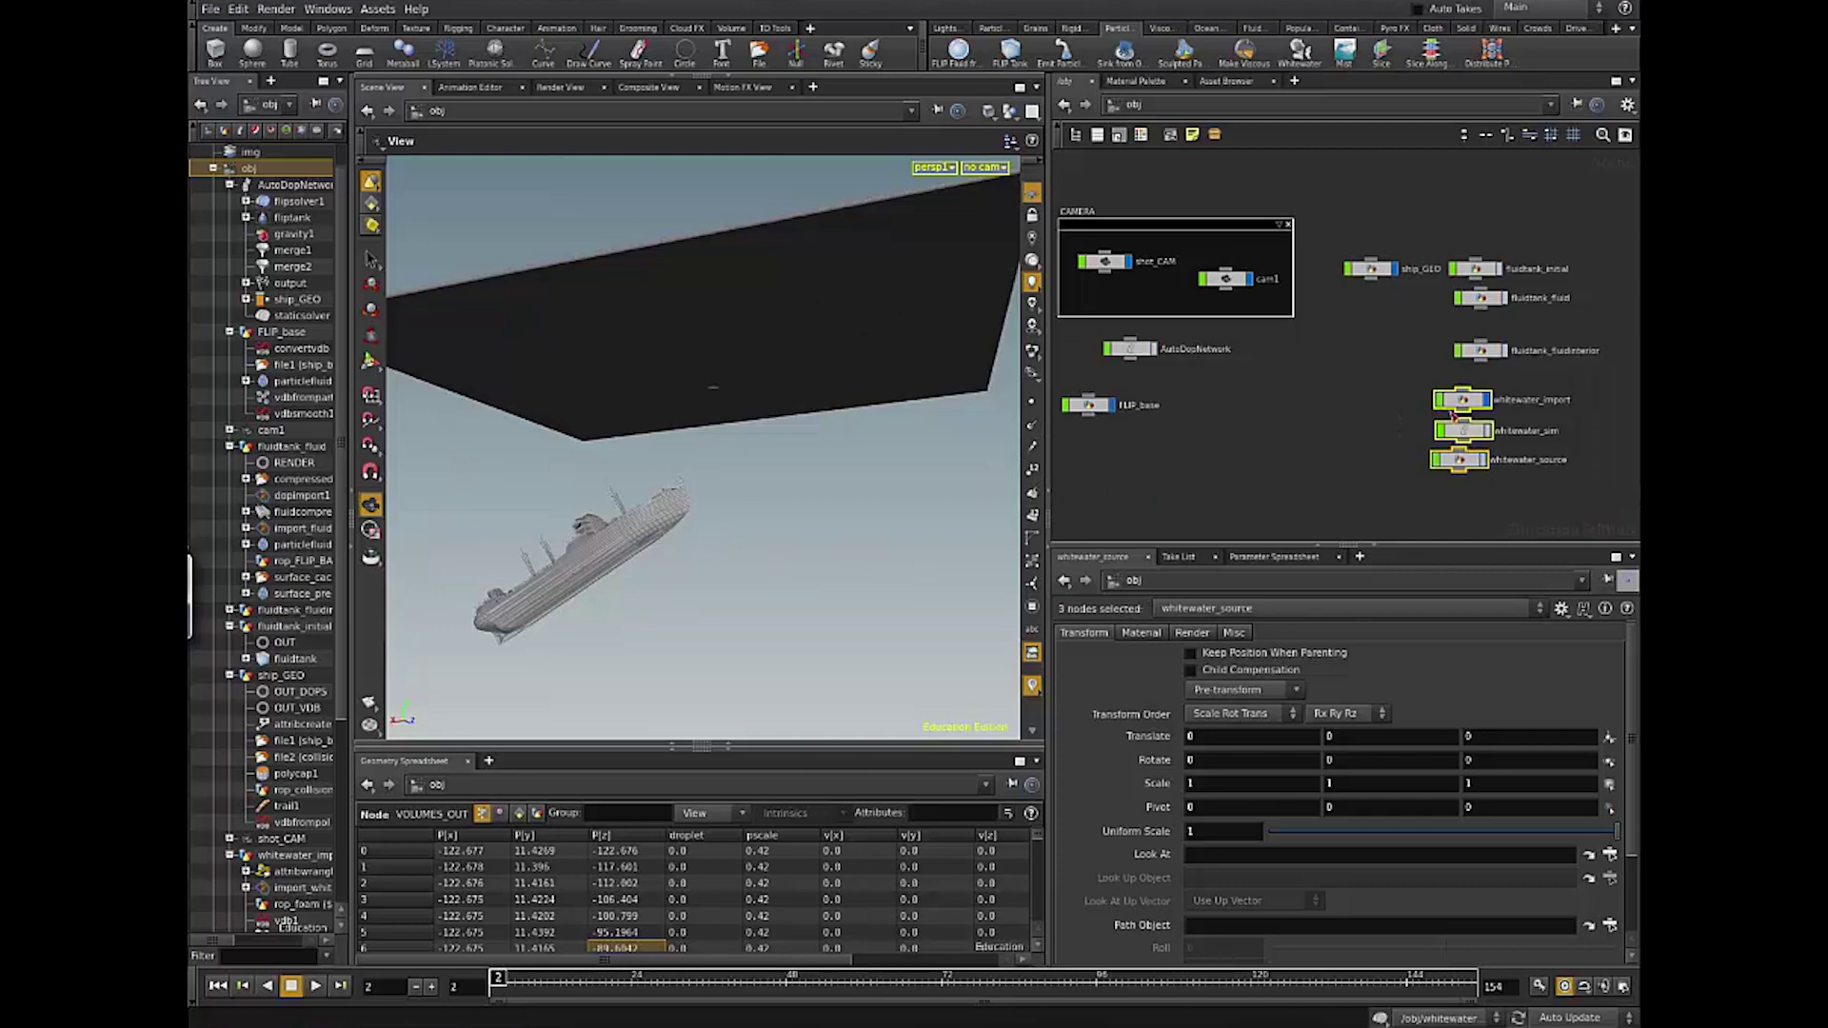
pyautogui.moveTo(1410, 375); pyautogui.dragTo(1626, 510)
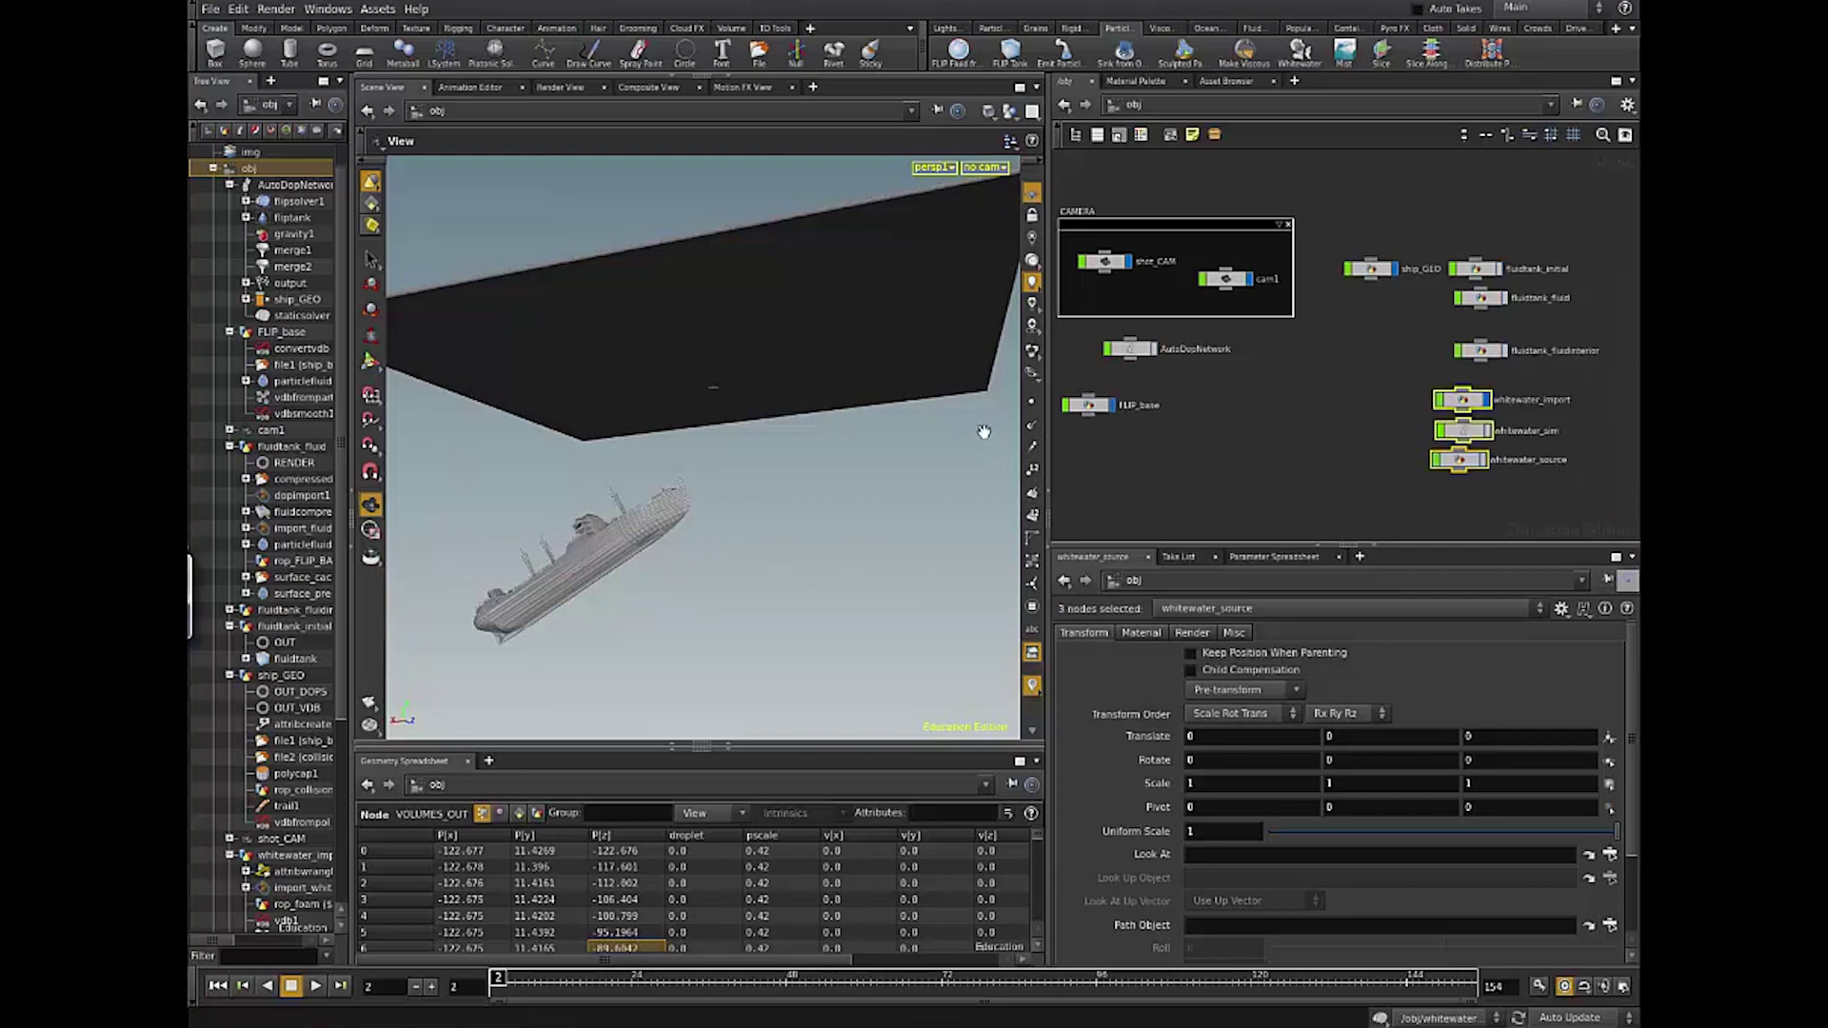